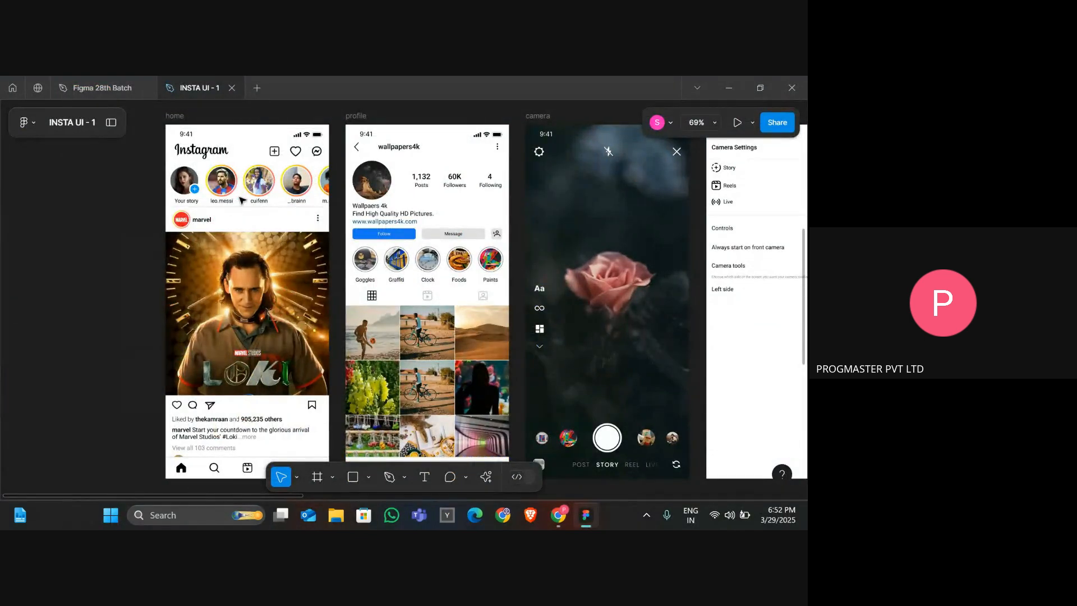
# Compare the reference Instagram home frame with the SignUp Page frame in the working Figma file.
pyautogui.hscroll(3, 242, 200)
pyautogui.click(140, 118)
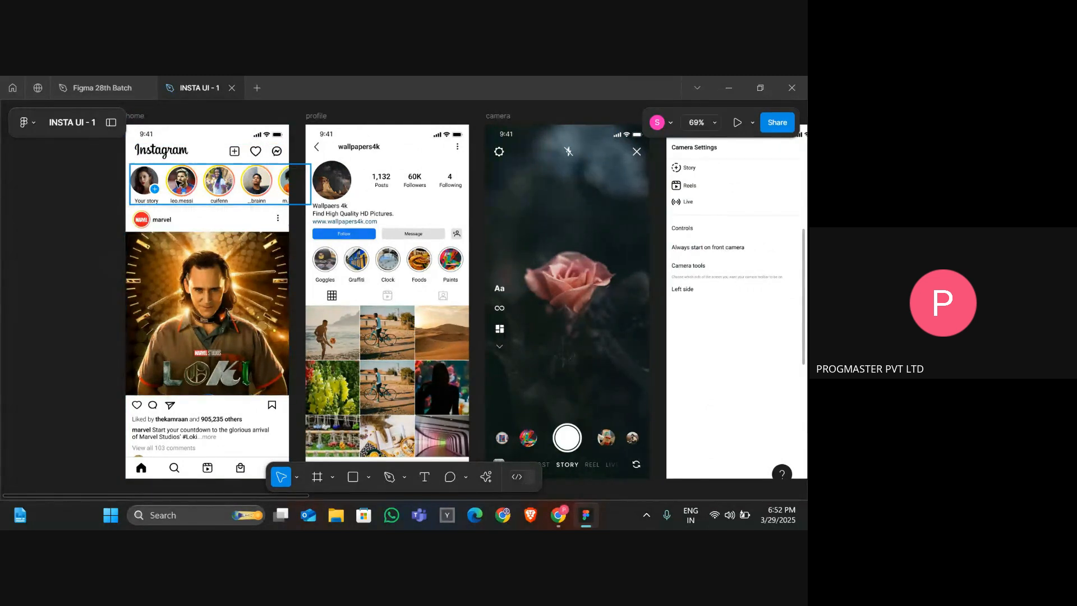
pyautogui.click(138, 118)
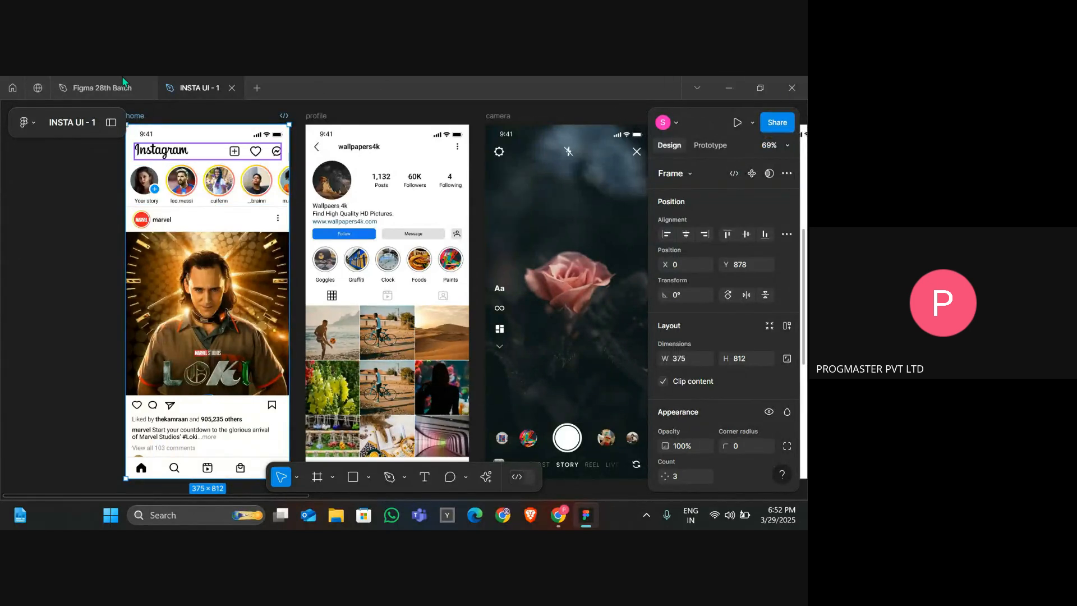
pyautogui.click(93, 87)
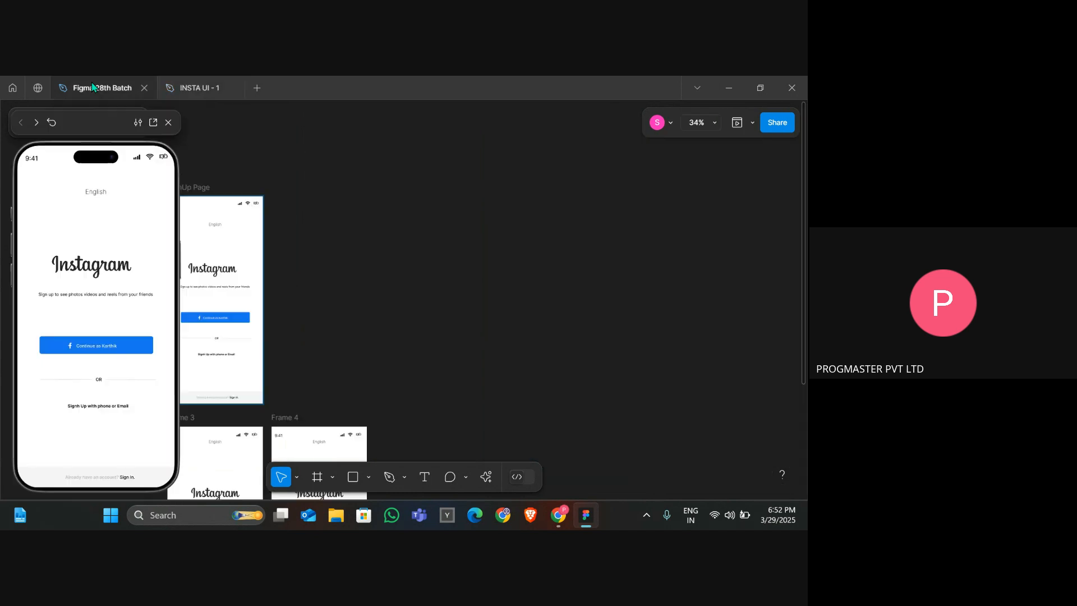
pyautogui.click(169, 122)
pyautogui.scroll(-2, 185, 185)
pyautogui.scroll(4, 191, 212)
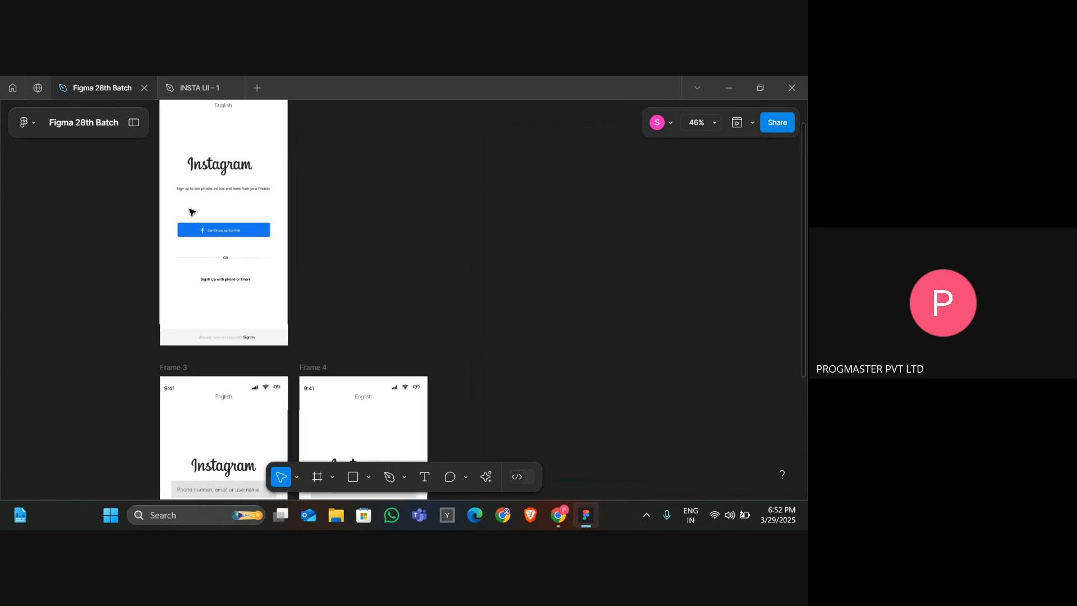
pyautogui.scroll(2, 192, 212)
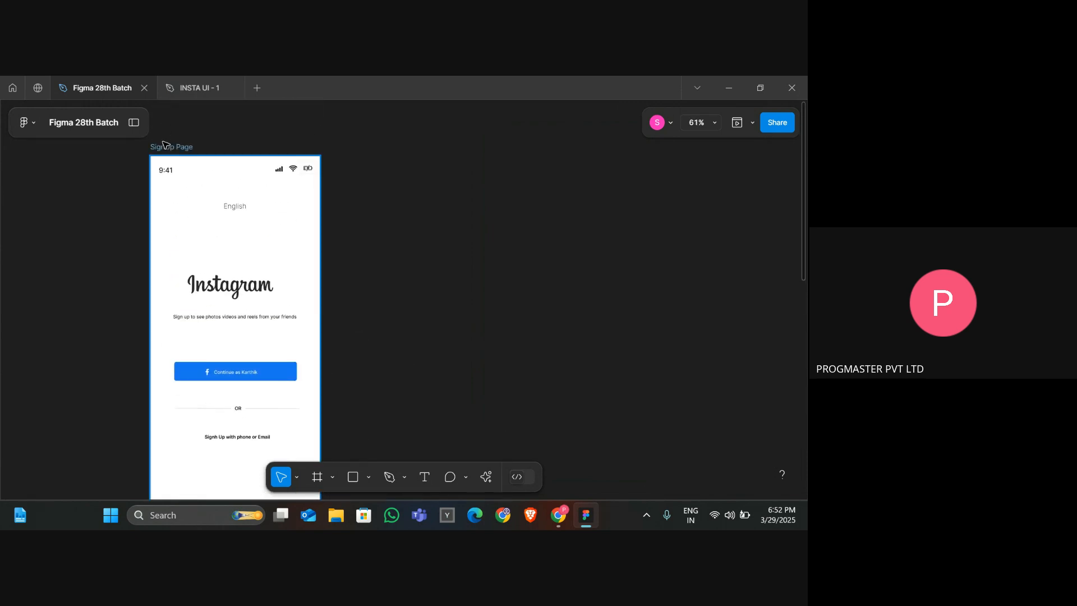
# Duplicate the SignUp Page frame beside the original.
pyautogui.click(165, 144)
pyautogui.hotkey('ctrl', 'c')
pyautogui.hotkey('ctrl', 'v')
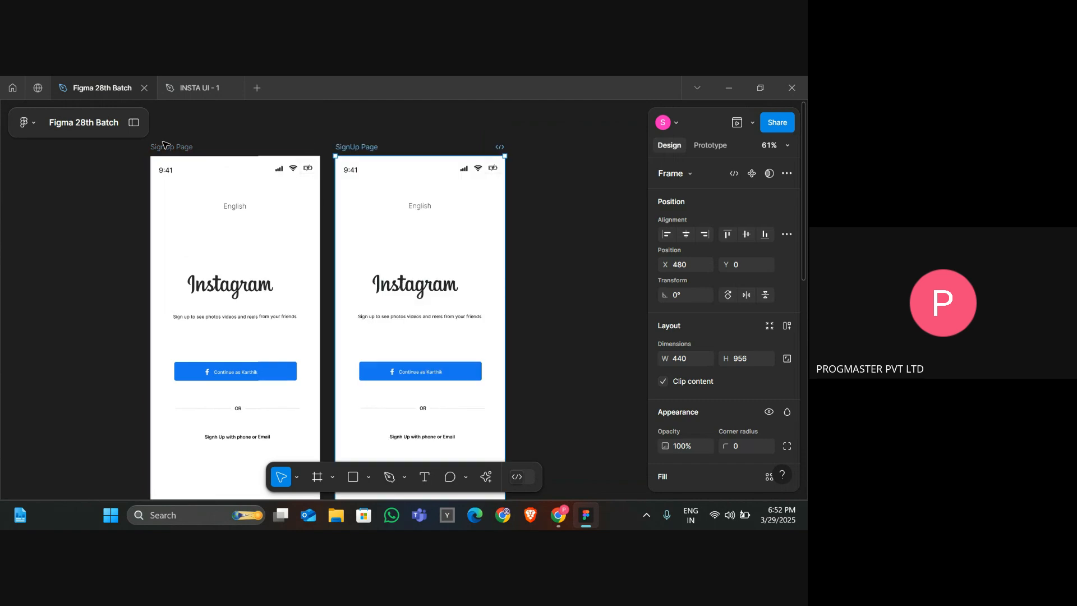
# Delete the bottom sign-in bar and all remaining content below the status bar in the duplicated frame.
pyautogui.scroll(-2, 393, 235)
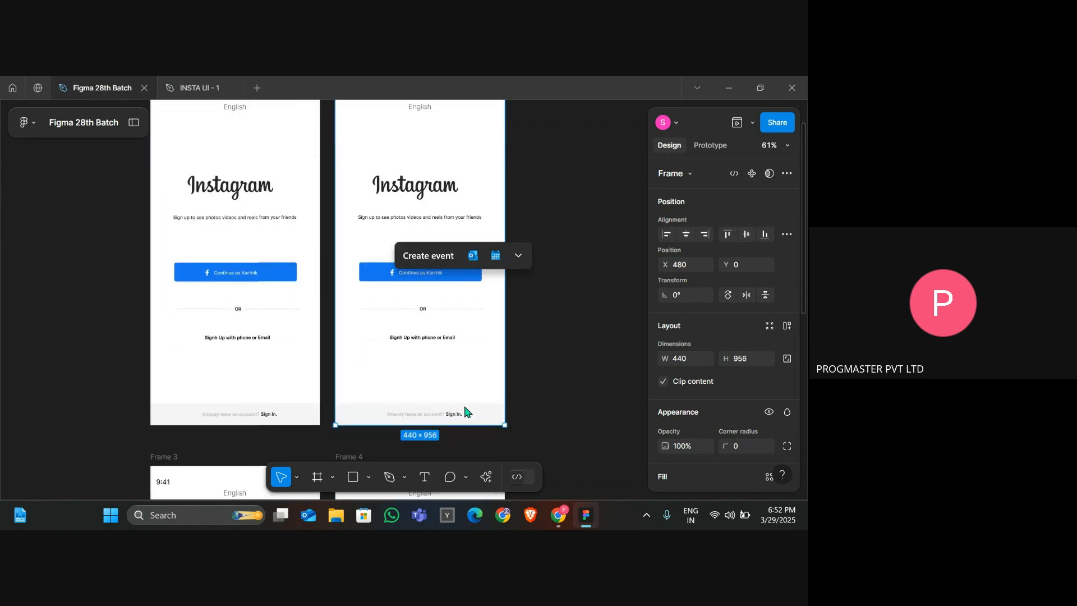
pyautogui.click(471, 422)
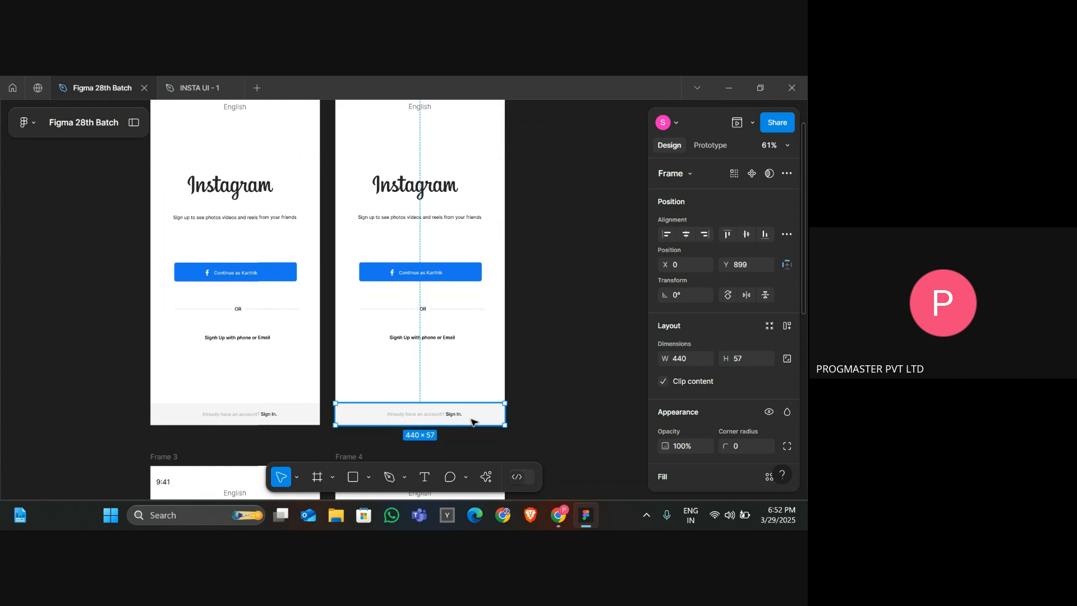
pyautogui.press('Delete')
pyautogui.moveTo(463, 343); pyautogui.dragTo(355, 199)
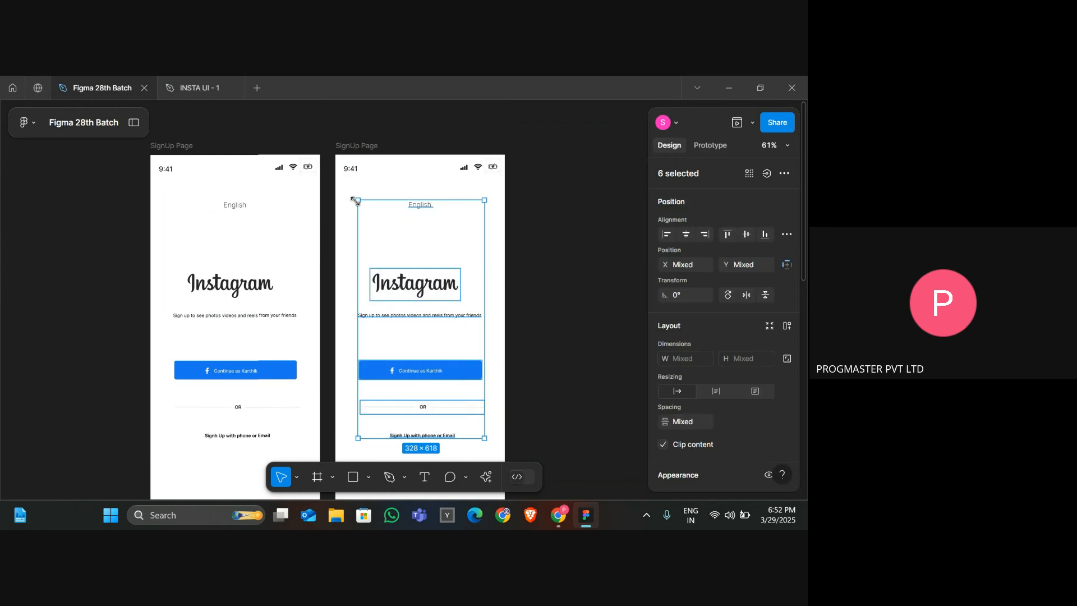
pyautogui.press('Delete')
# Rename the duplicated frame as Insta HomePage.
pyautogui.scroll(-1, 359, 204)
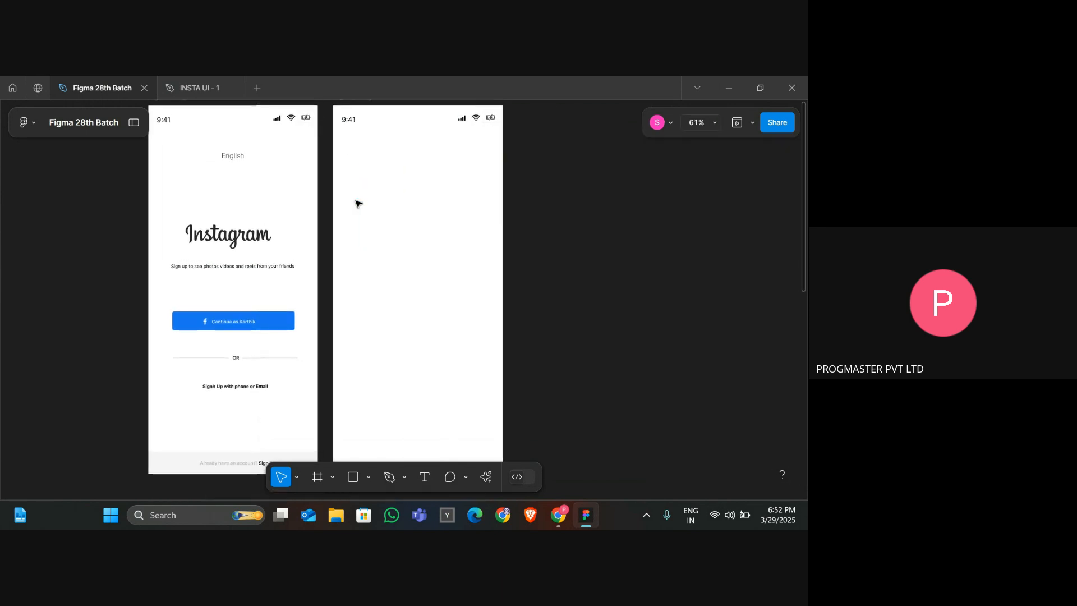
pyautogui.hotkey('alt', 'Tab')
pyautogui.hotkey('alt', 'Tab')
pyautogui.scroll(4, 358, 204)
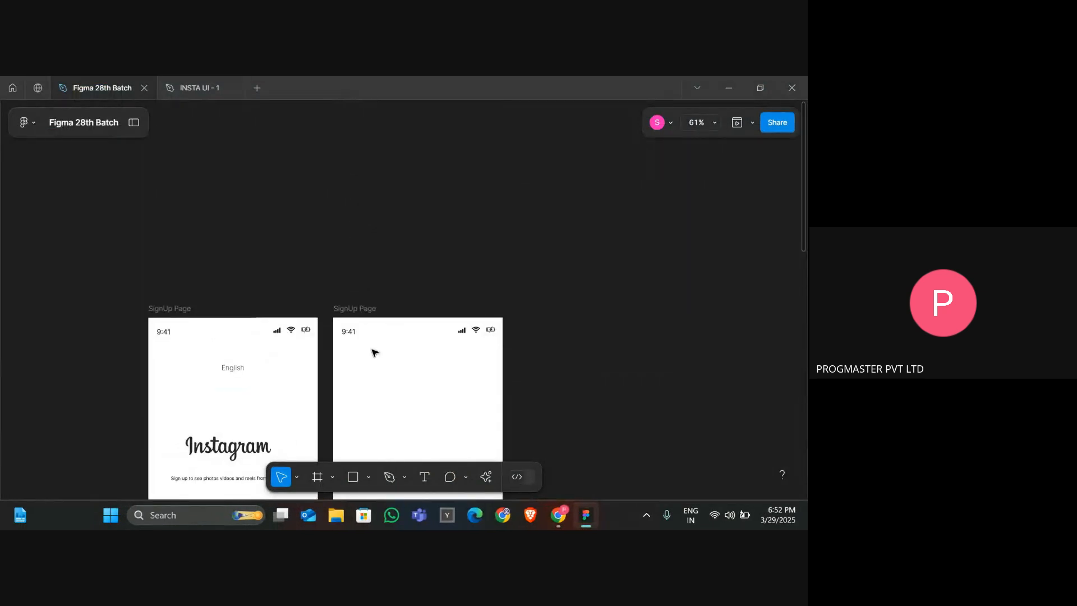
pyautogui.doubleClick(351, 308)
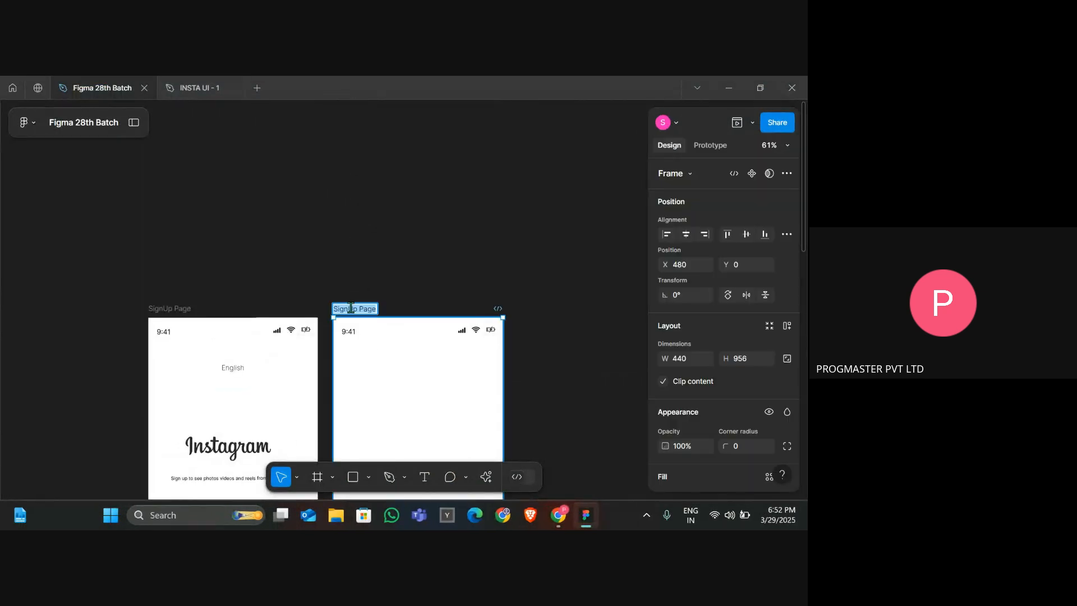
pyautogui.write('Insta')
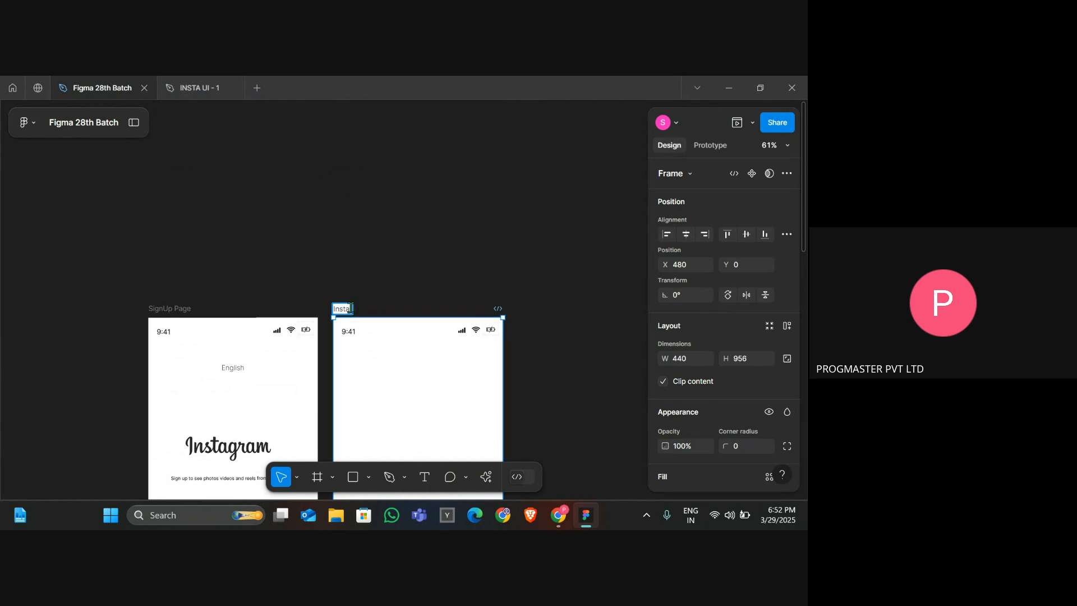
pyautogui.write(' HomePage')
pyautogui.press('Return')
pyautogui.press('Escape')
# Inspect the top navigation bar of the reference Instagram home frame.
pyautogui.scroll(-5, 391, 379)
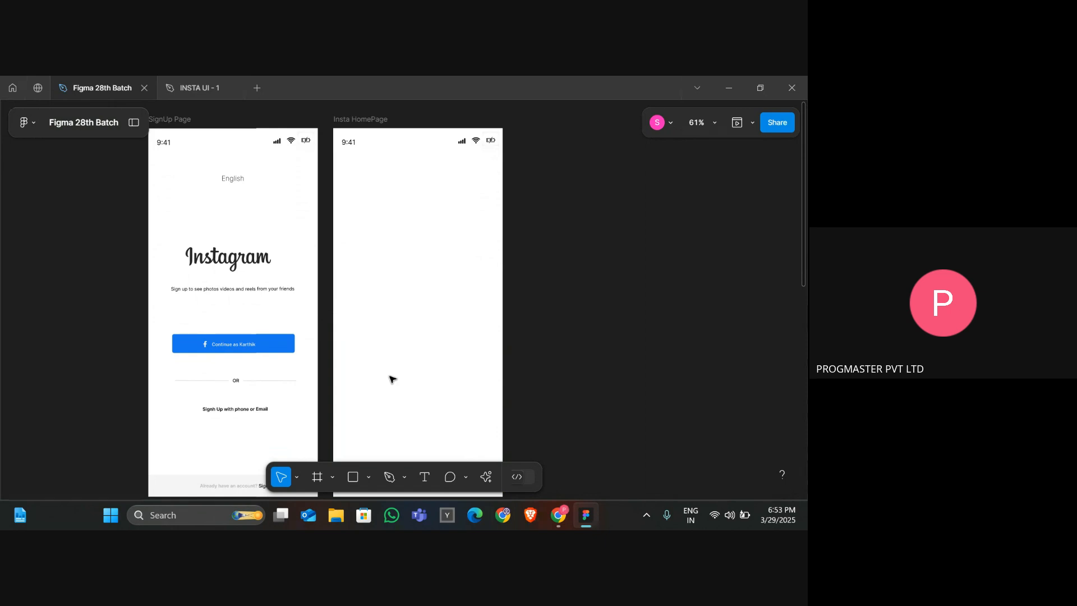
pyautogui.click(197, 87)
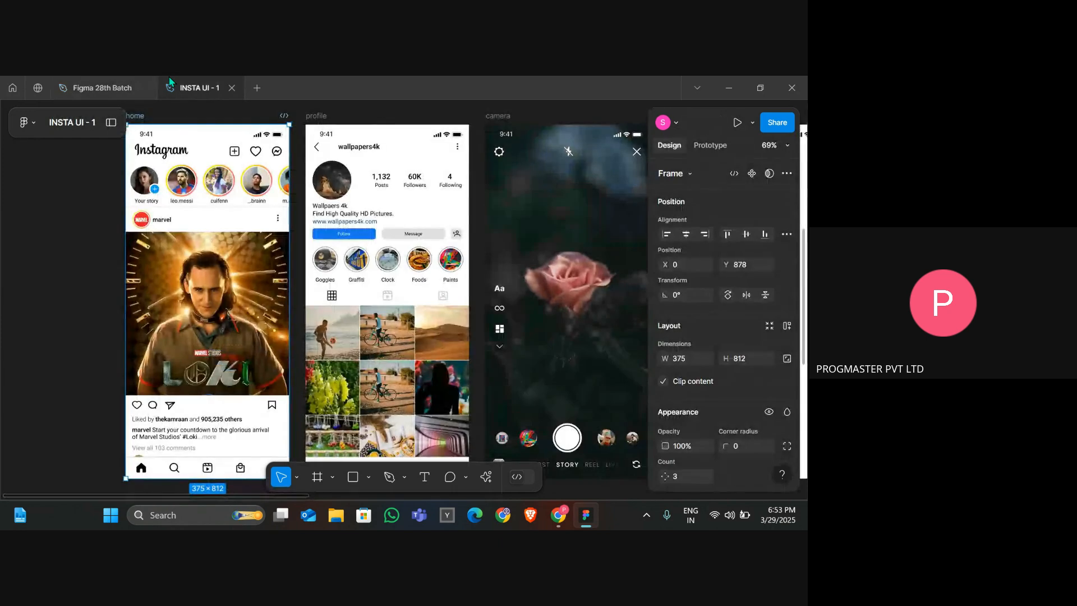
pyautogui.click(59, 276)
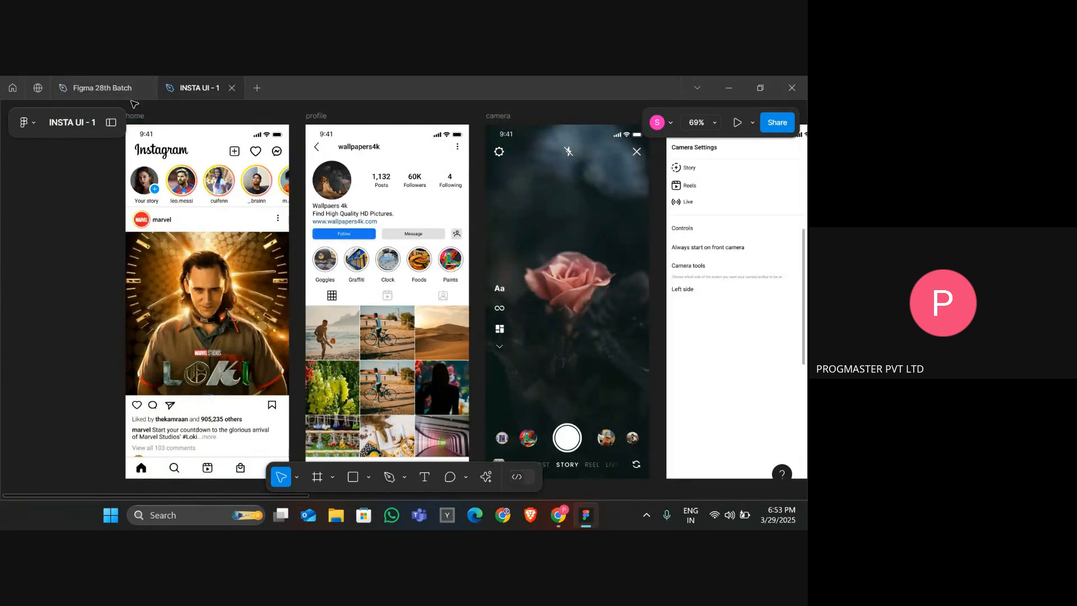
pyautogui.click(141, 116)
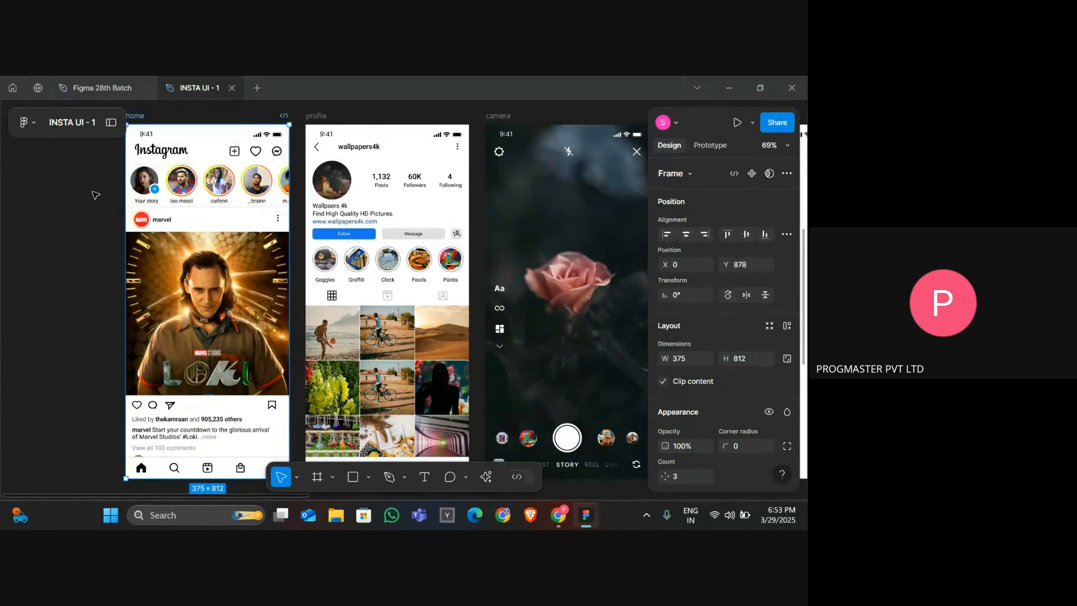
pyautogui.hotkey('alt', 'Tab')
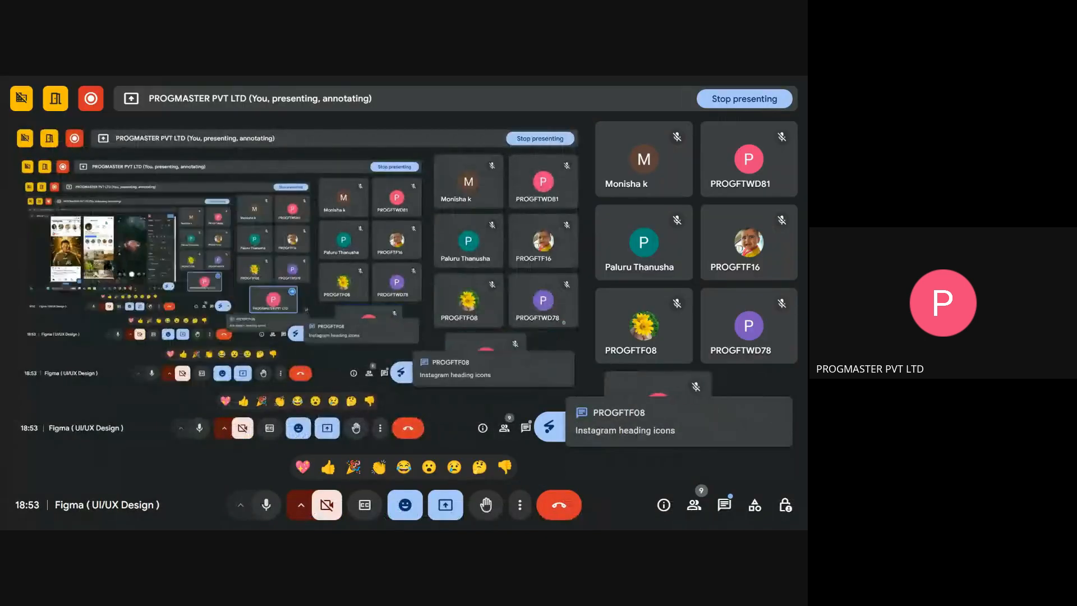
pyautogui.hotkey('alt', 'Tab')
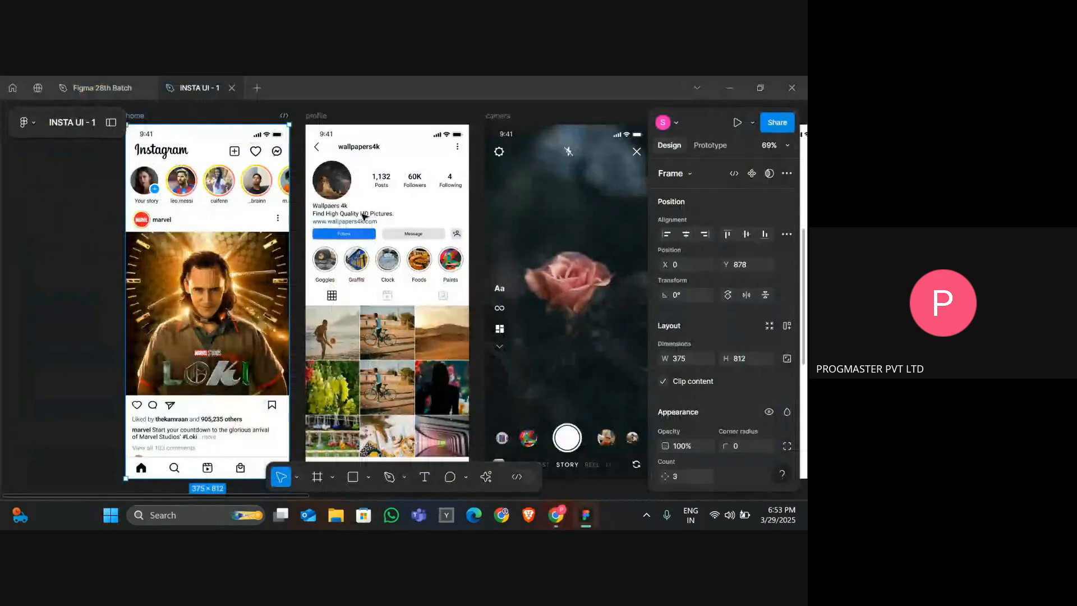
pyautogui.click(162, 156)
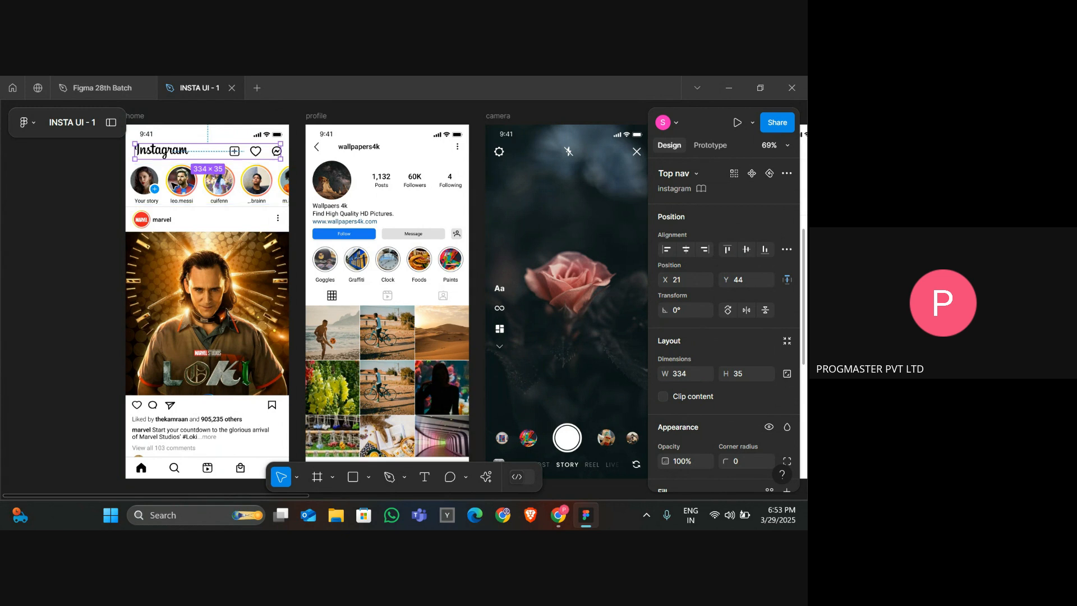
# Place a copy of the Instagram logo near the top-left of the Insta HomePage frame, about 155 × 55.
pyautogui.click(104, 90)
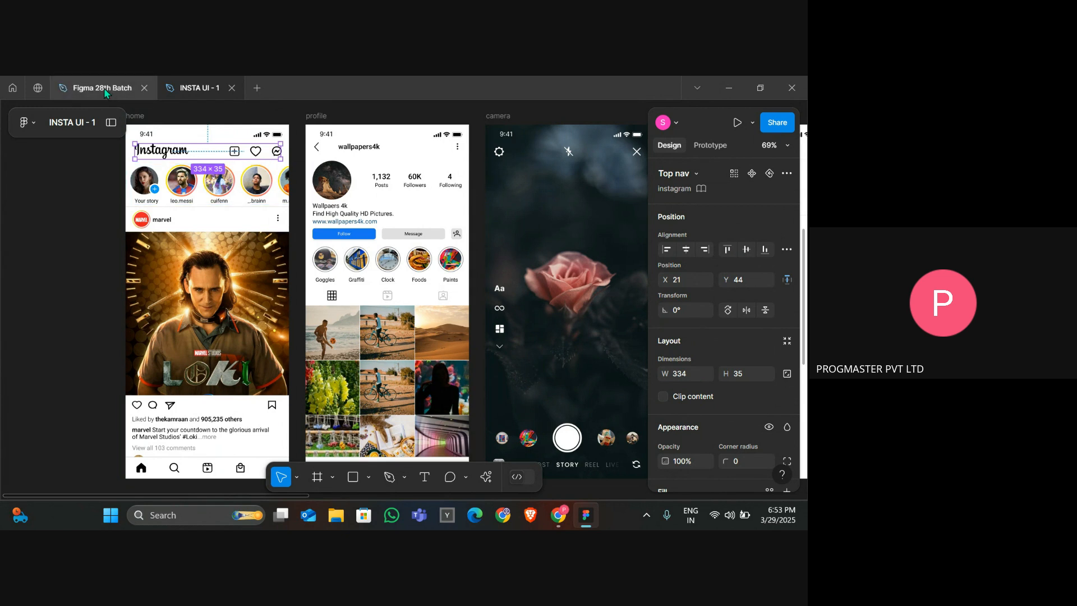
pyautogui.click(227, 249)
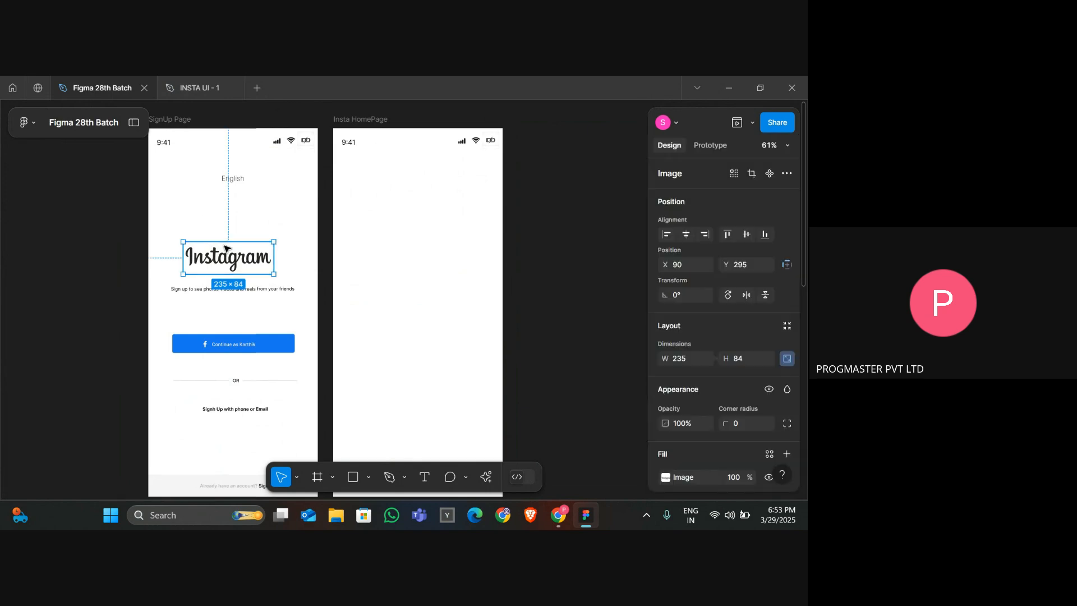
pyautogui.click(440, 201)
pyautogui.hotkey('ctrl', 'v')
pyautogui.moveTo(243, 260); pyautogui.dragTo(399, 171)
pyautogui.press('Left')
pyautogui.press('Left')
pyautogui.press('Left')
pyautogui.press('Left')
pyautogui.press('Left')
pyautogui.press('Left')
pyautogui.press('Left')
pyautogui.press('Left')
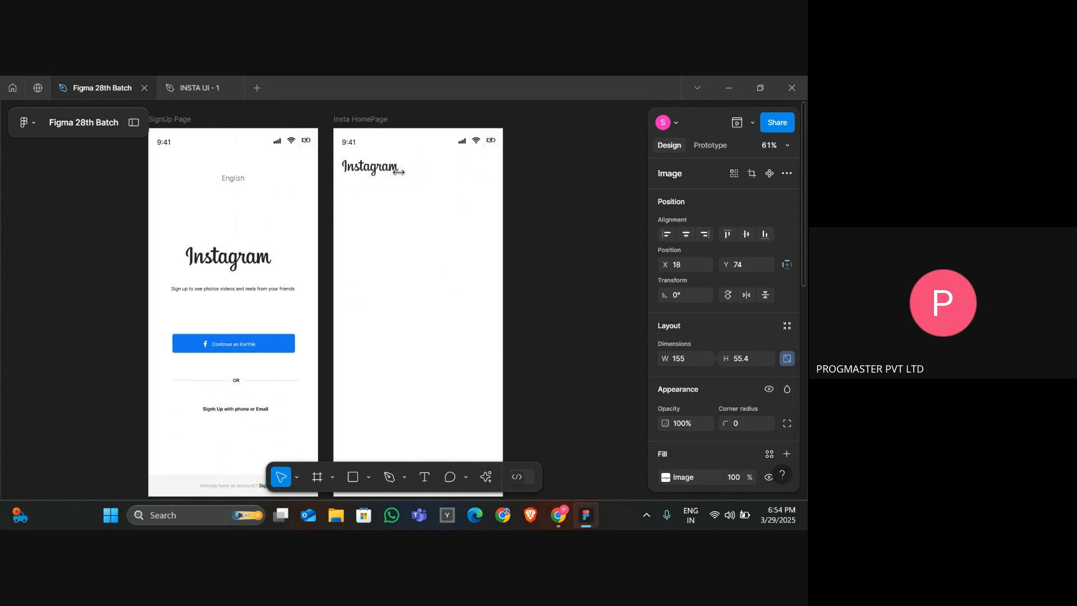
pyautogui.press('Left')
pyautogui.press('Right')
pyautogui.press('Right')
pyautogui.press('Right')
pyautogui.press('Right')
# Inspect the add-post plus icon in the reference's top navigation bar.
pyautogui.click(216, 89)
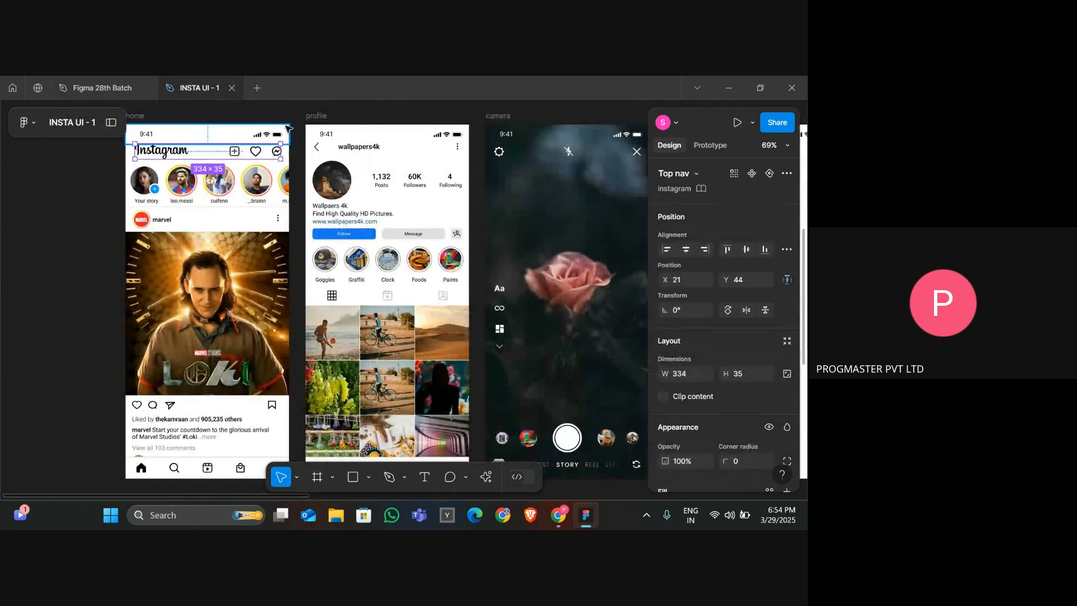
pyautogui.doubleClick(235, 152)
pyautogui.click(96, 87)
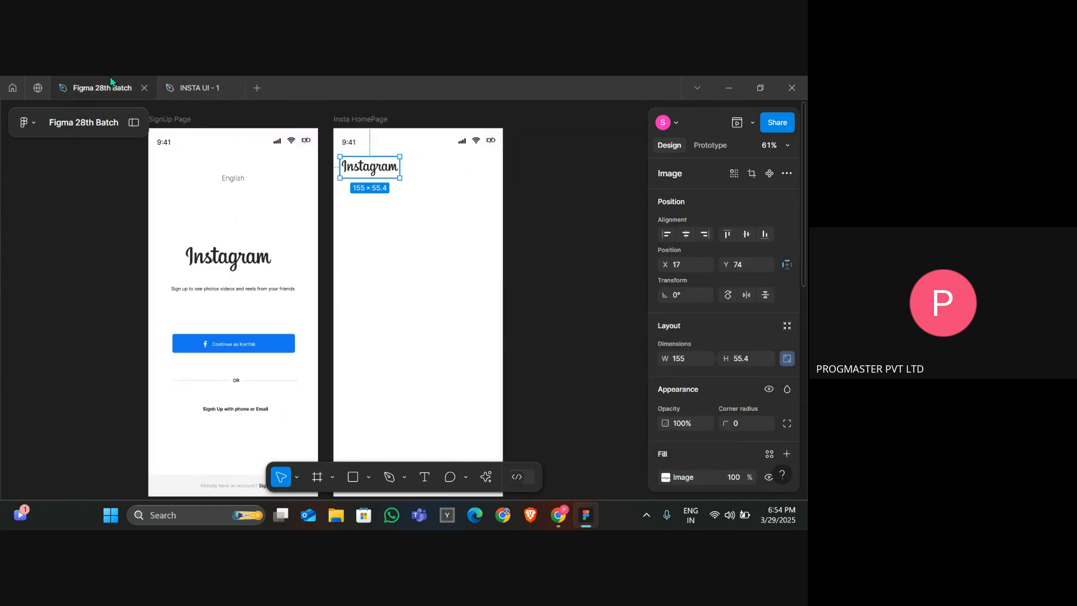
pyautogui.hotkey('alt', 'Tab')
pyautogui.hotkey('alt', 'Tab')
pyautogui.hotkey('alt', 'Tab')
pyautogui.hotkey('alt', 'Tab')
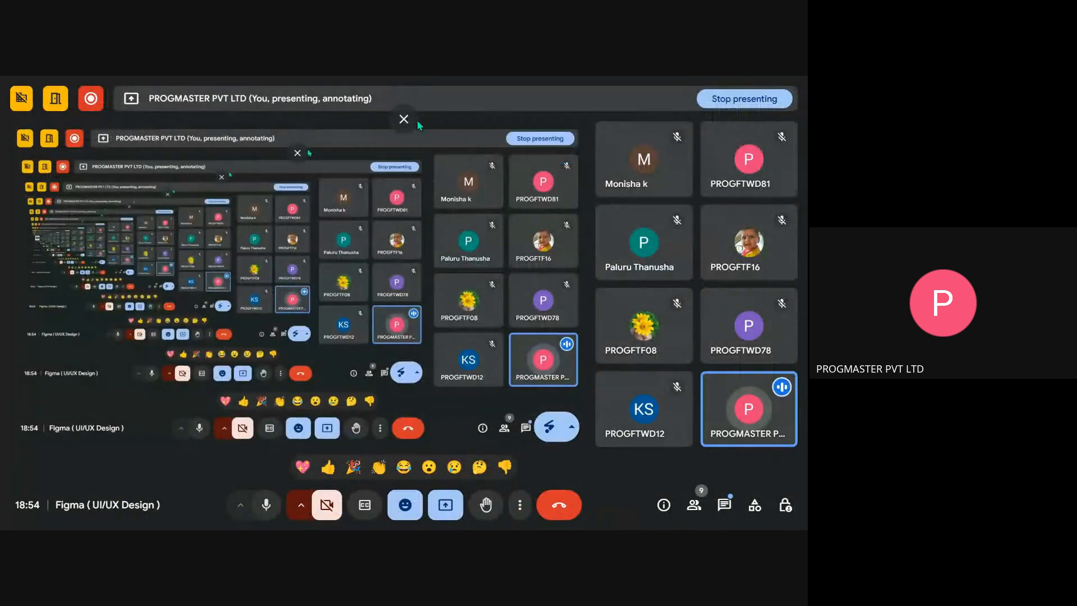
# Search Google for 'instagram plus icon' in a new browser tab and open the Vecteezy square plus icon result.
pyautogui.click(408, 128)
pyautogui.hotkey('ctrl', 't')
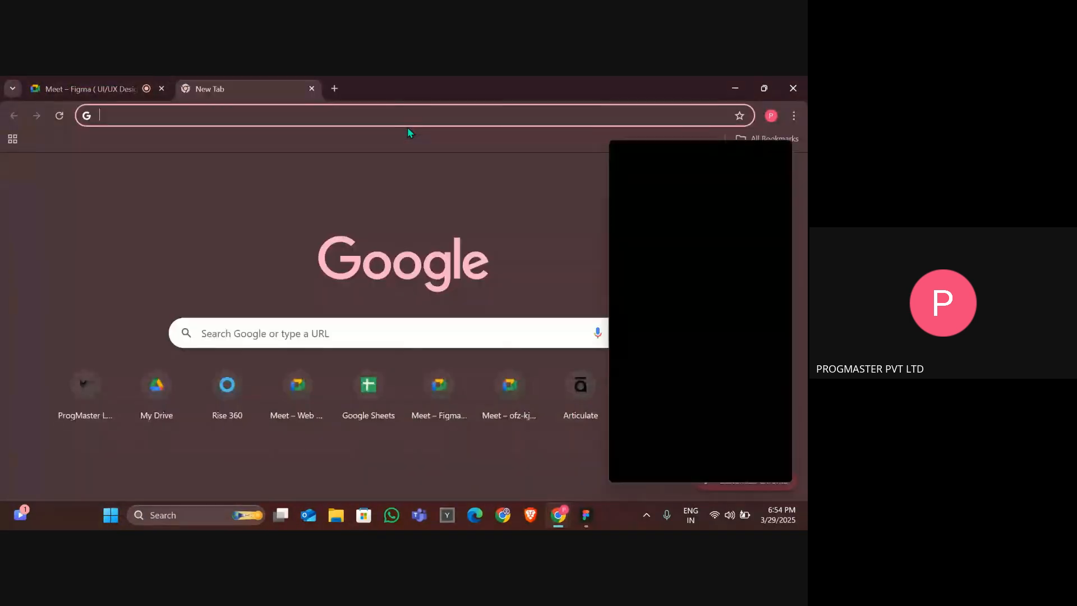
pyautogui.write('insat')
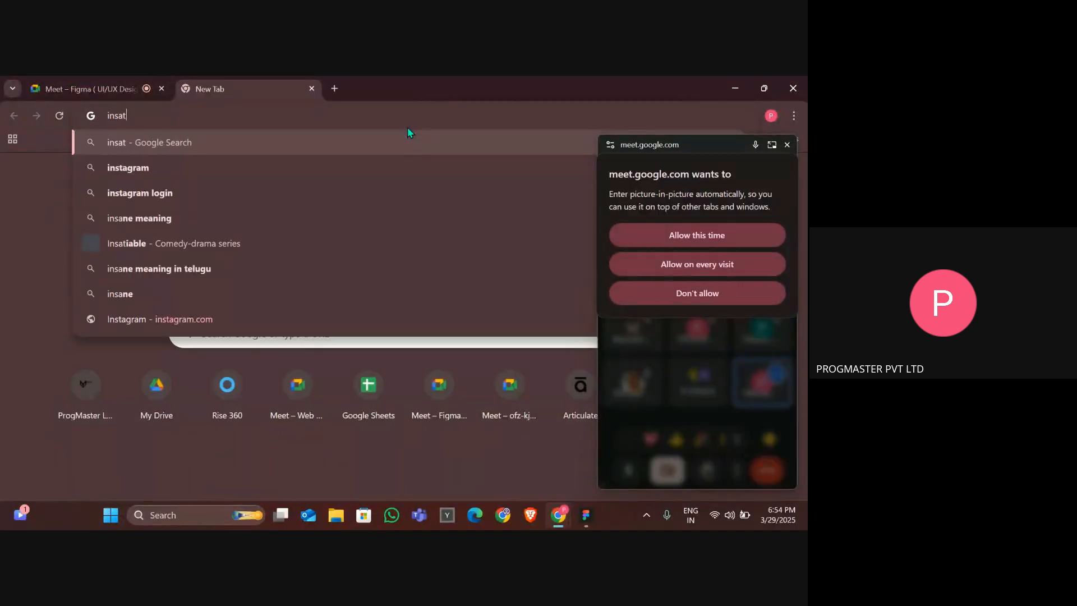
pyautogui.click(696, 236)
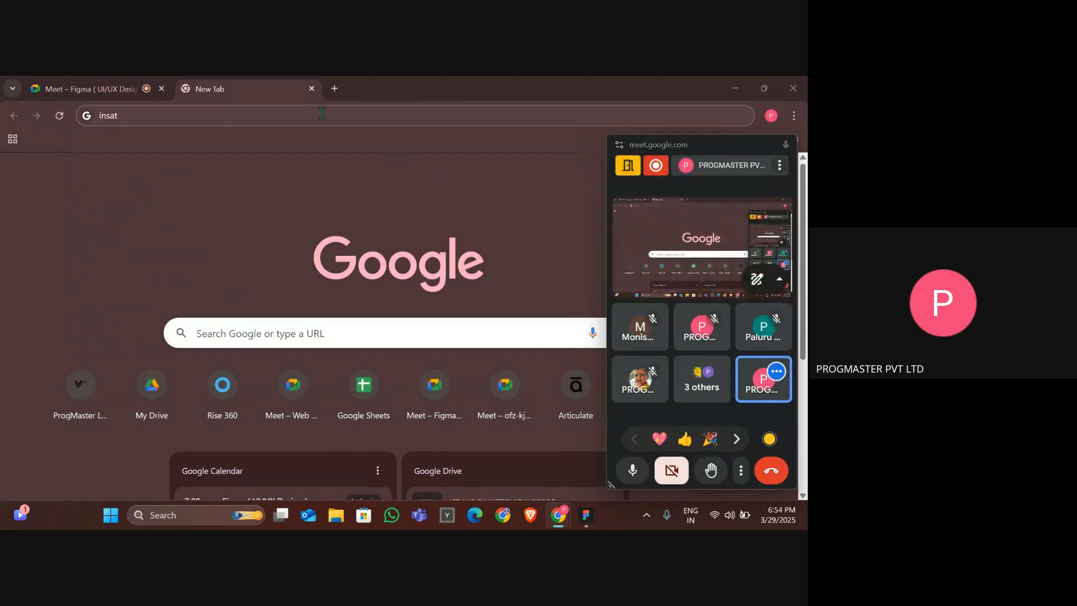
pyautogui.click(308, 130)
pyautogui.press('BackSpace')
pyautogui.press('BackSpace')
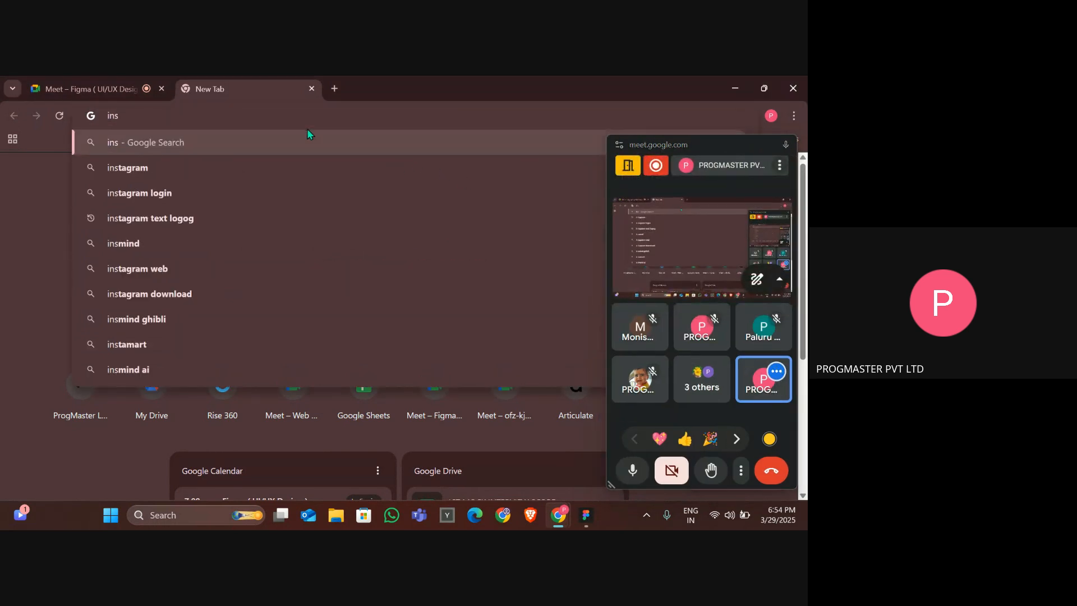
pyautogui.write('ta')
pyautogui.press('Down')
pyautogui.press('BackSpace')
pyautogui.press('BackSpace')
pyautogui.press('BackSpace')
pyautogui.press('BackSpace')
pyautogui.press('BackSpace')
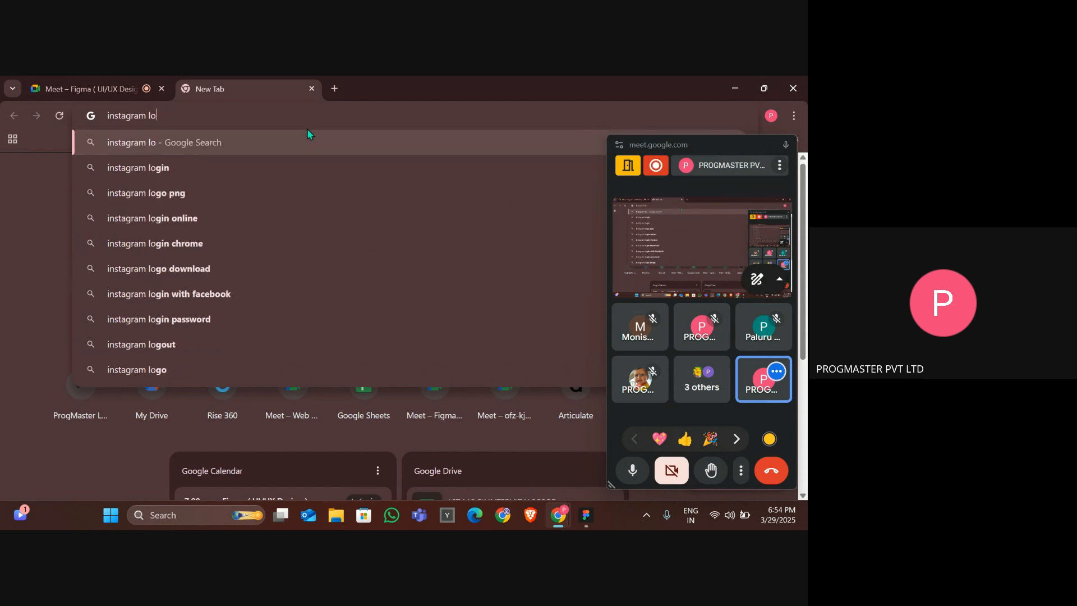
pyautogui.write('pl')
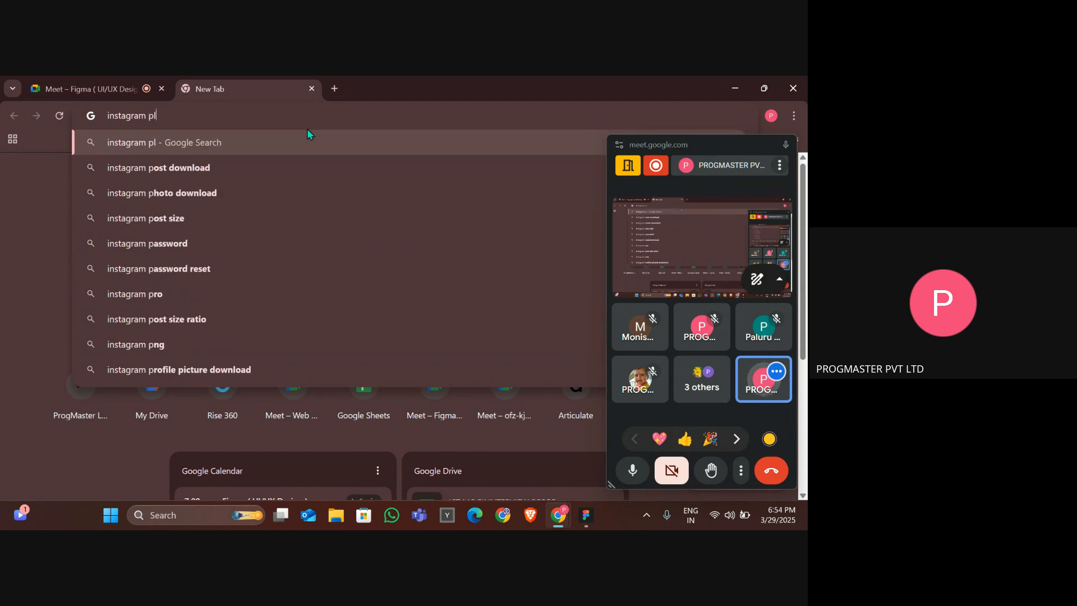
pyautogui.write('us icon')
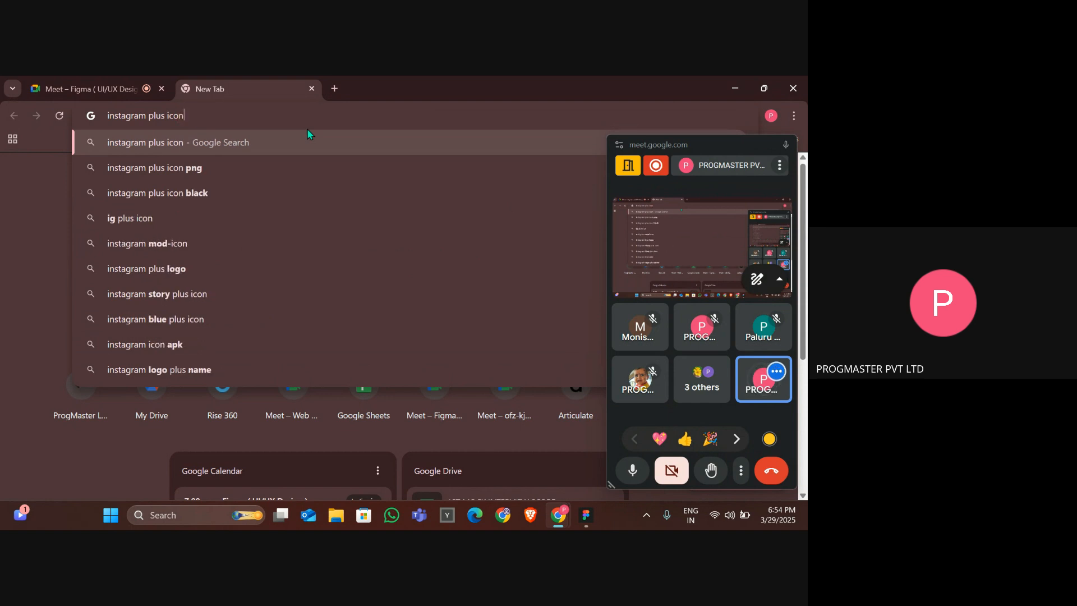
pyautogui.press('Return')
pyautogui.scroll(-3, 375, 339)
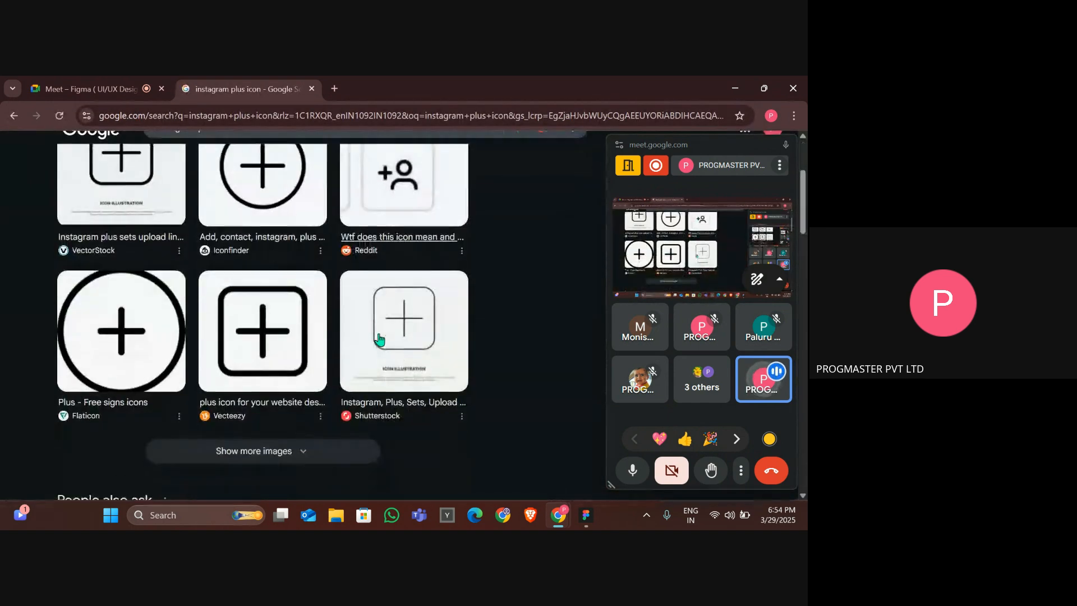
pyautogui.click(244, 336)
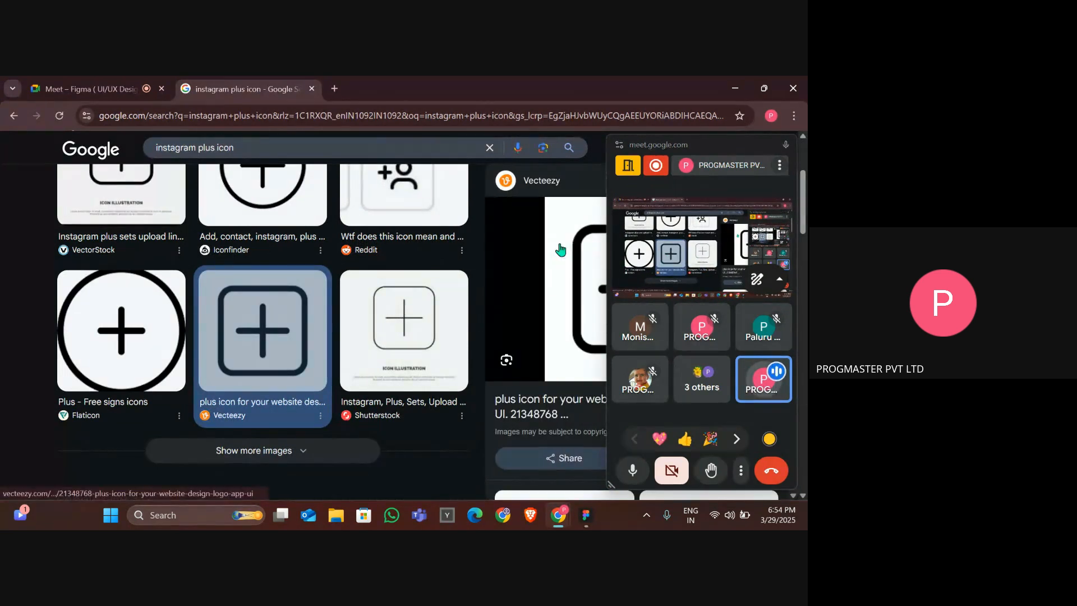
# Copy the Vecteezy square plus icon image from the Google Images preview.
pyautogui.click(788, 147)
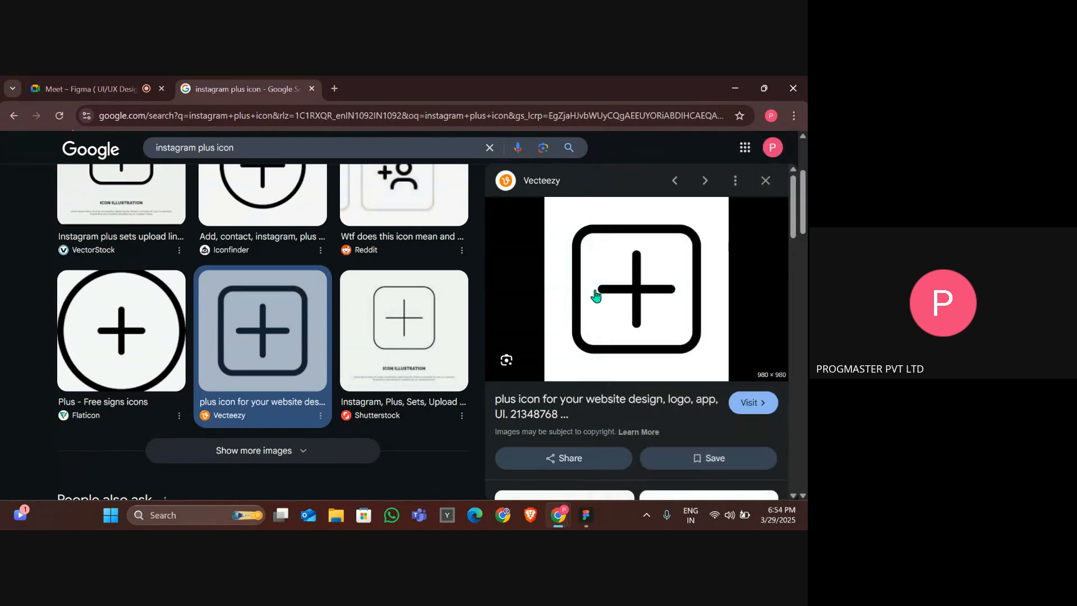
pyautogui.rightClick(586, 287)
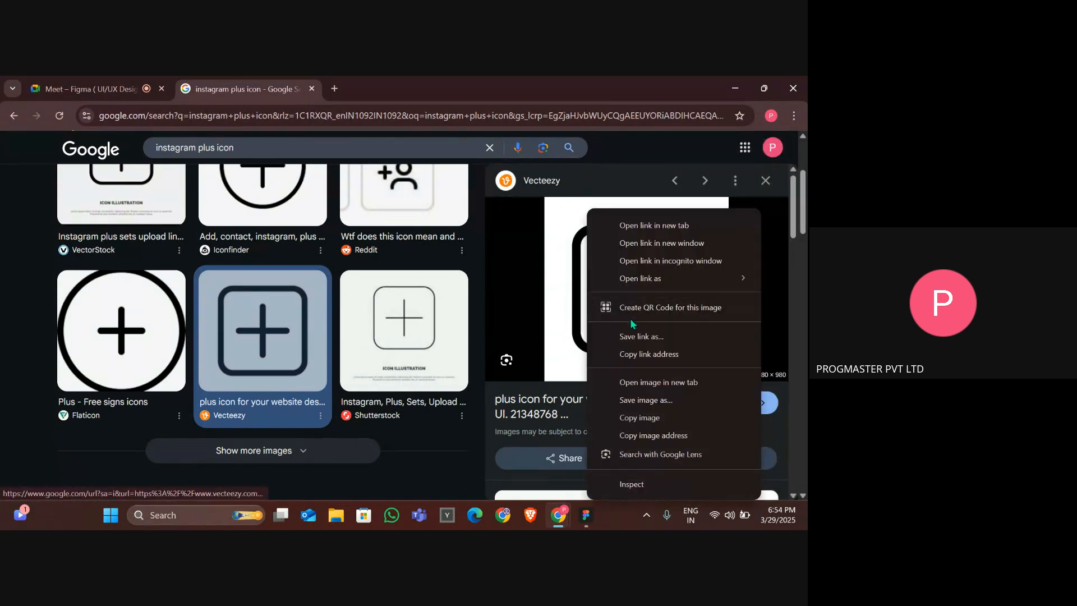
pyautogui.click(640, 418)
# Browse the related plus icon results and open the UXWing Instagram Add New Post icon.
pyautogui.scroll(-2, 651, 428)
pyautogui.scroll(-5, 651, 428)
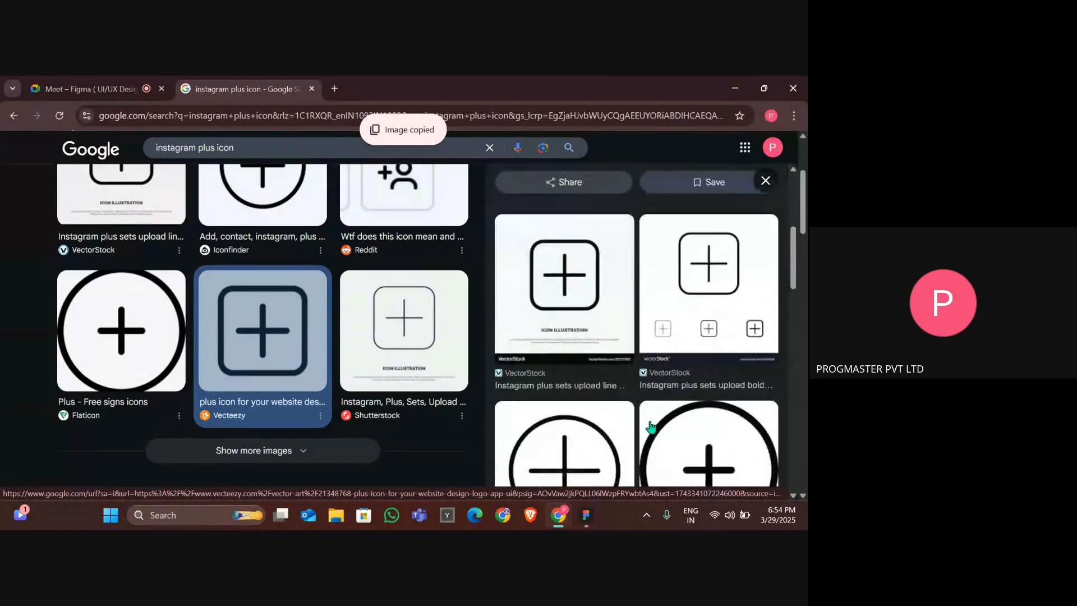
pyautogui.scroll(-5, 646, 341)
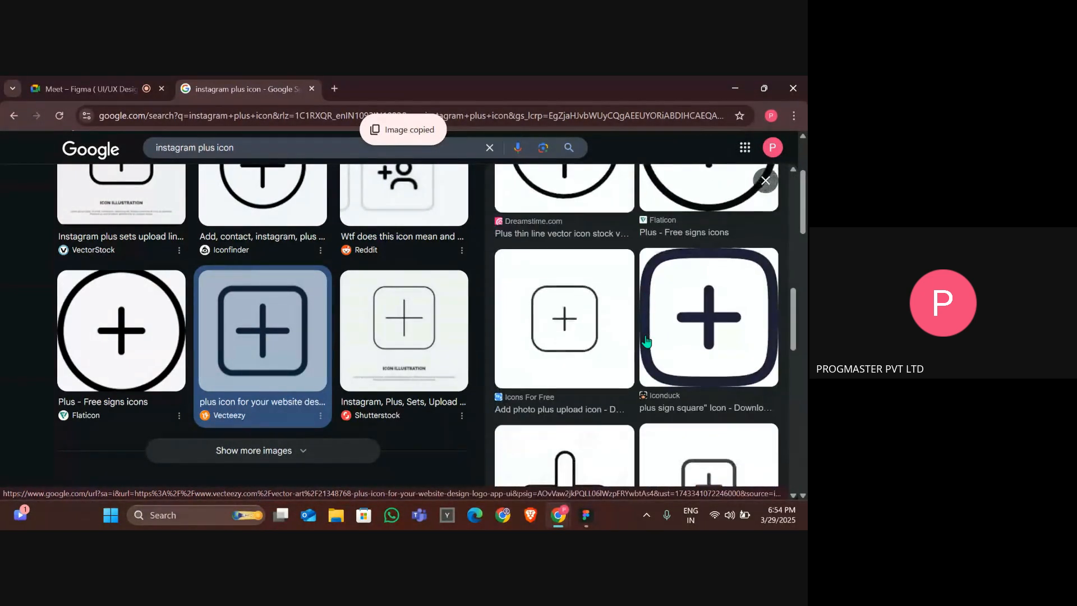
pyautogui.scroll(1, 656, 331)
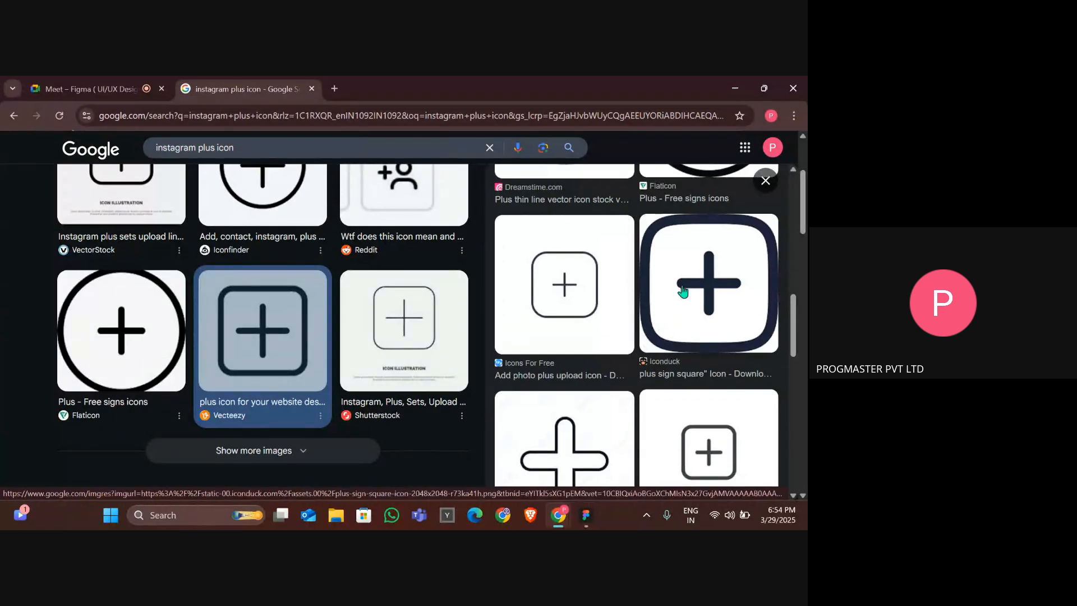
pyautogui.click(683, 292)
pyautogui.scroll(-3, 660, 408)
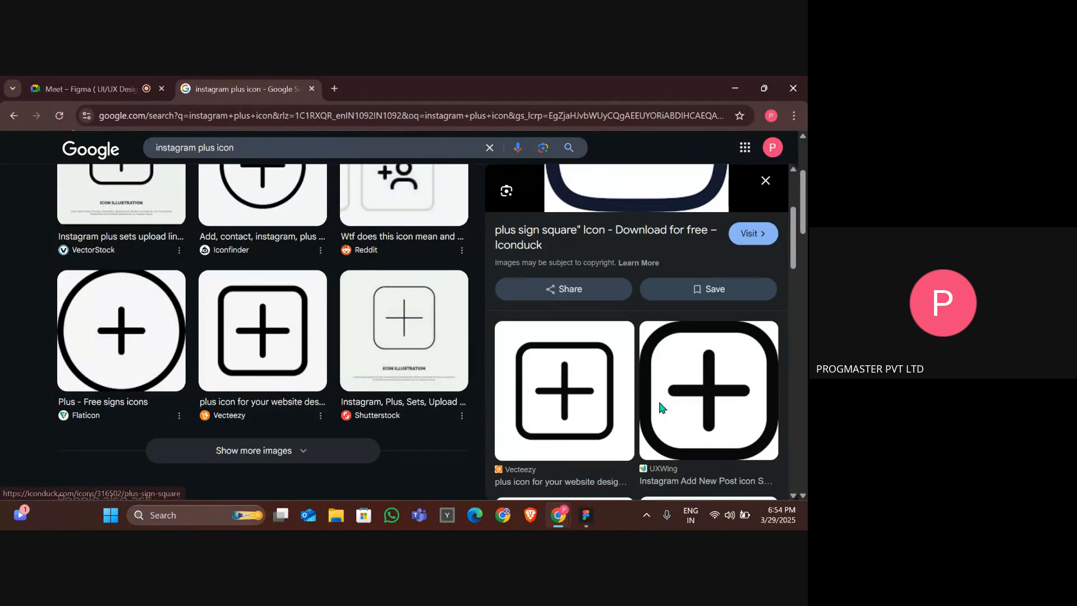
pyautogui.click(661, 408)
# Copy the UXWing Instagram Add New Post icon image.
pyautogui.scroll(-3, 619, 270)
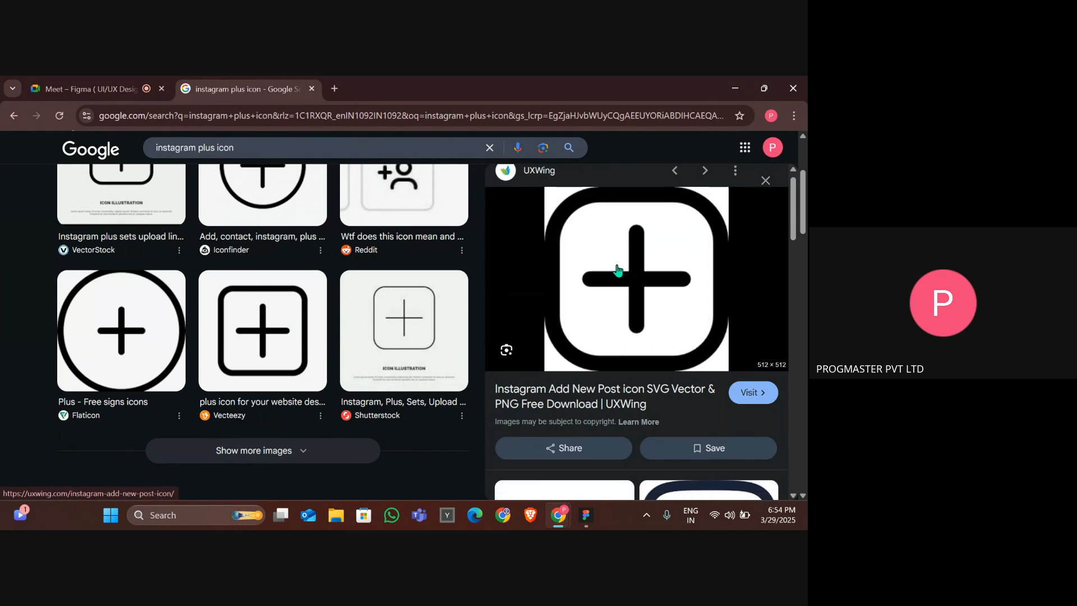
pyautogui.scroll(2, 618, 271)
pyautogui.rightClick(622, 267)
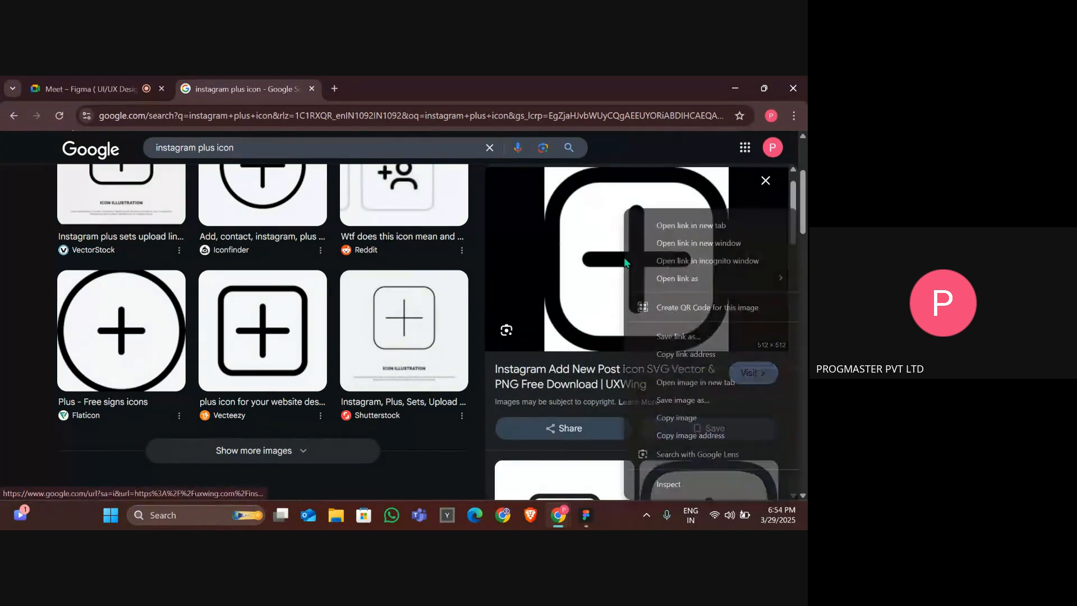
pyautogui.click(708, 418)
# Switch to Figma, paste the plus icon into the Insta HomePage frame and scale it to about 28 × 28 right of the logo.
pyautogui.hotkey('alt', 'Tab')
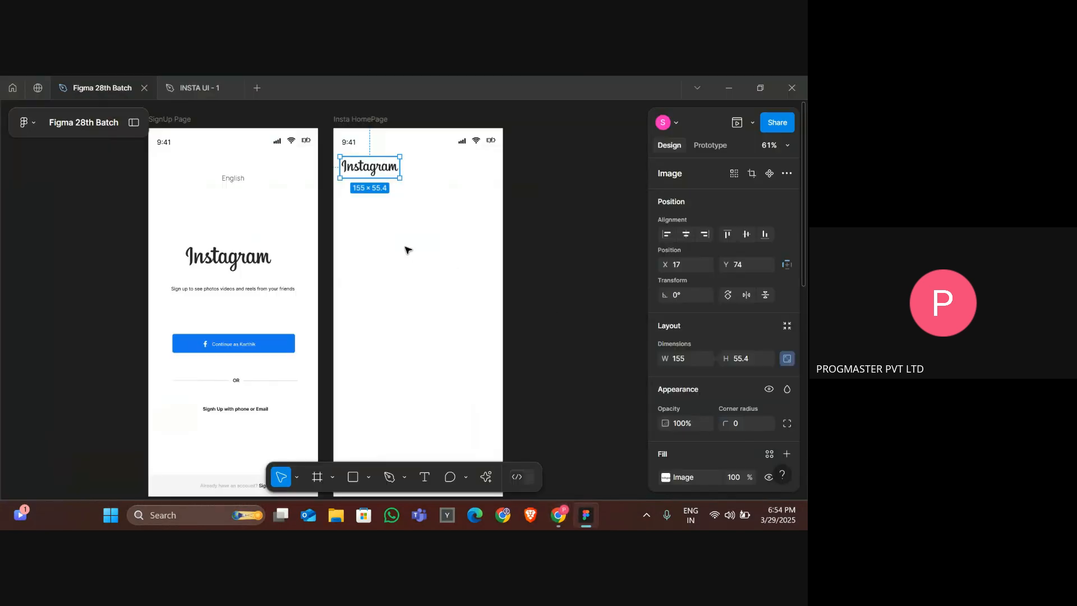
pyautogui.click(392, 237)
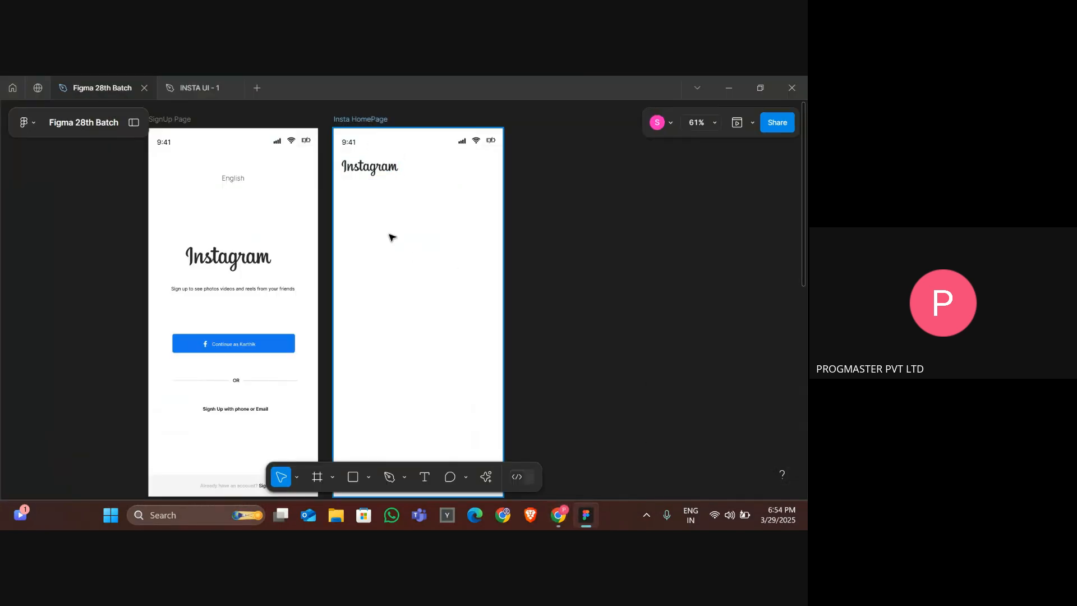
pyautogui.hotkey('ctrl', 'v')
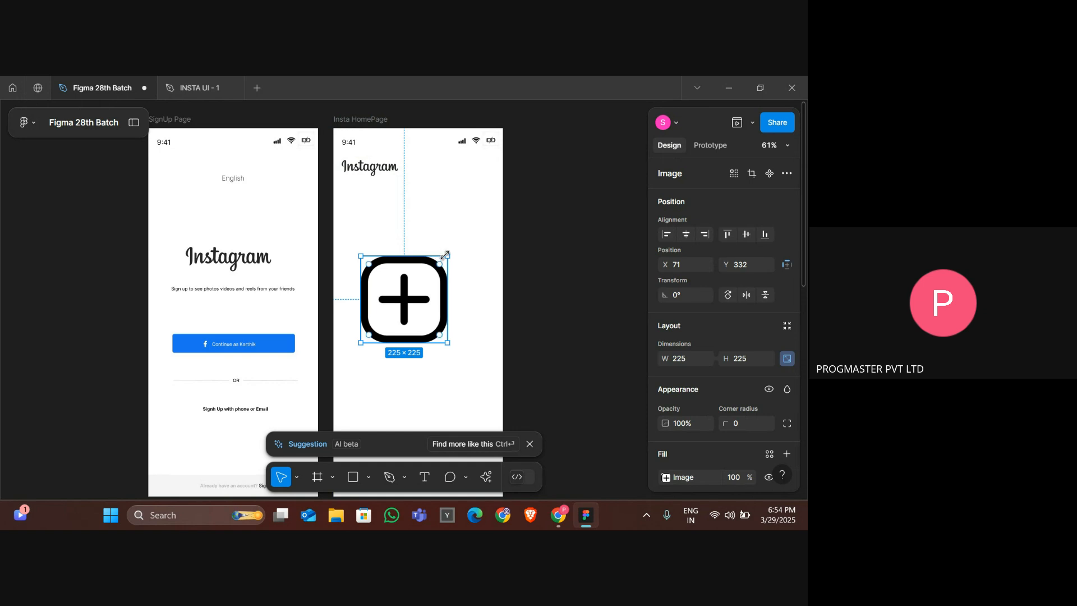
pyautogui.moveTo(447, 256); pyautogui.dragTo(453, 167)
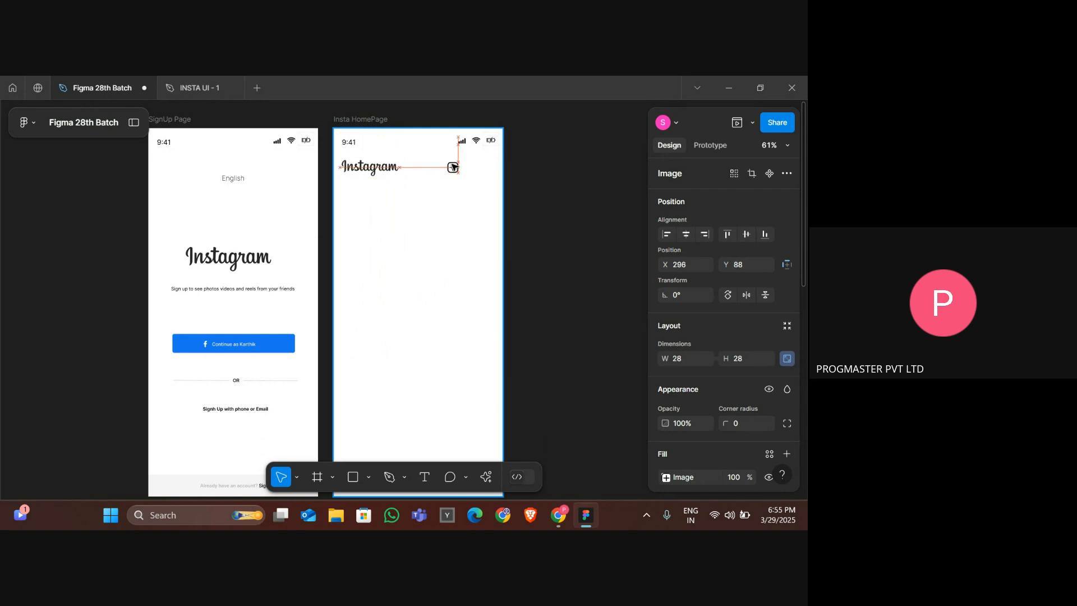
pyautogui.click(422, 247)
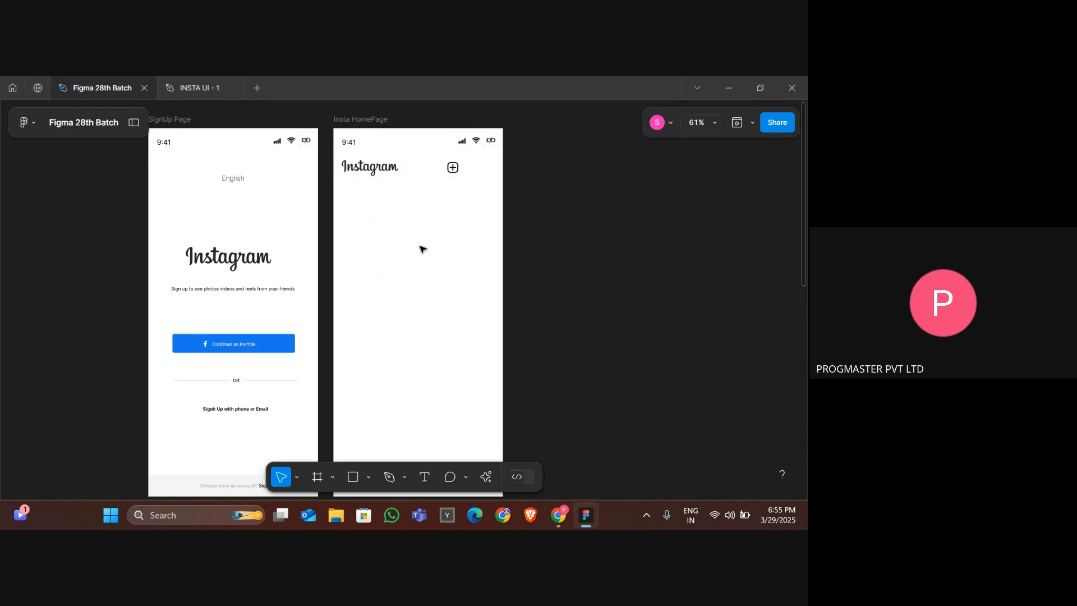
# Copy the heart icon from the reference home frame's top navigation bar.
pyautogui.click(199, 87)
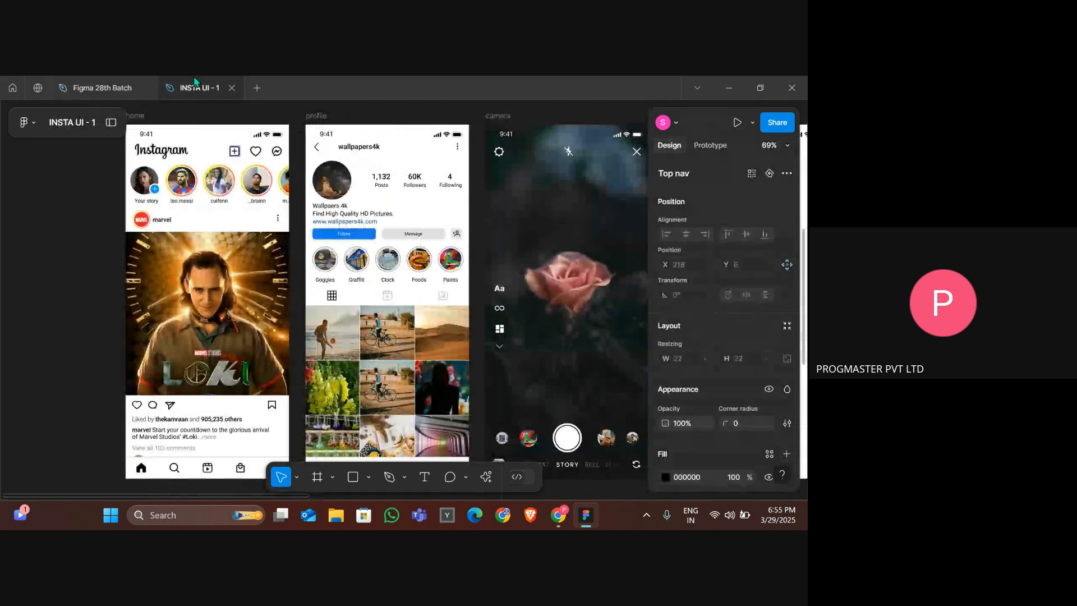
pyautogui.click(262, 155)
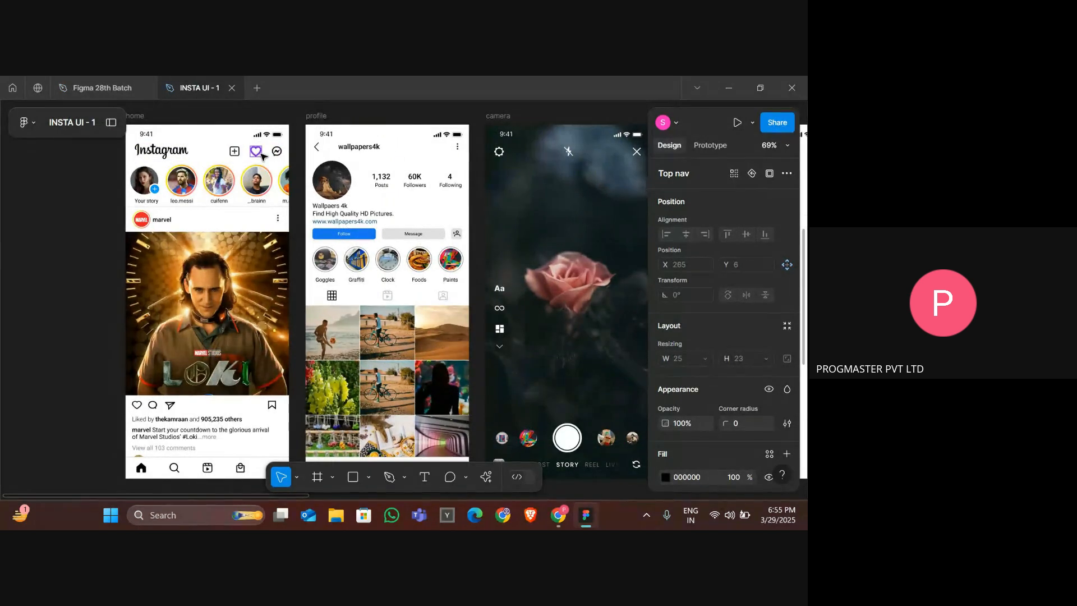
pyautogui.click(102, 88)
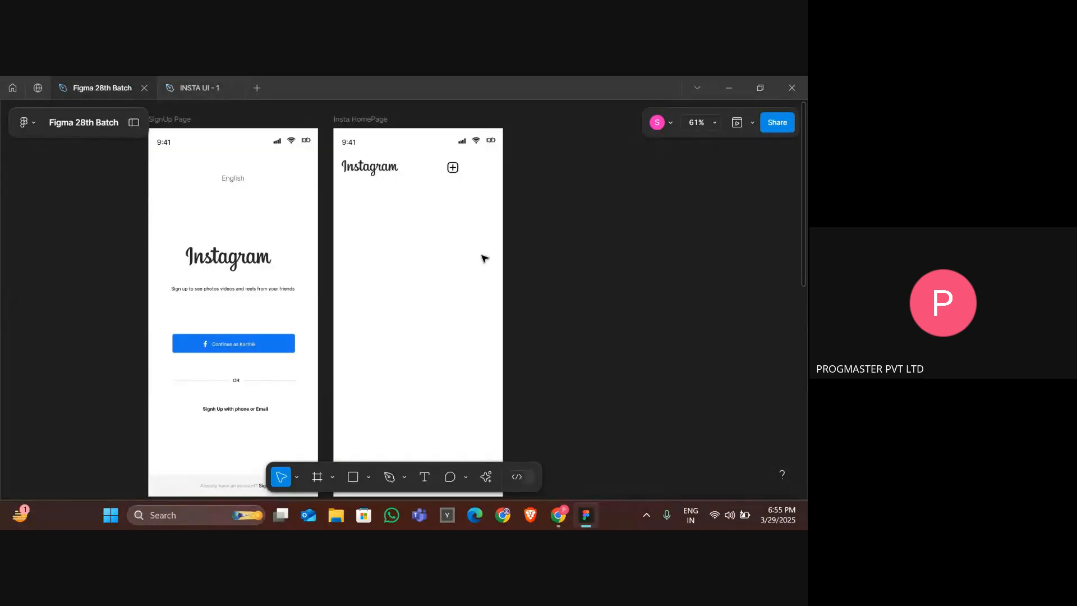
# Paste the heart icon right of the plus icon and resize it to about 27 × 28.
pyautogui.hotkey('ctrl', 'v')
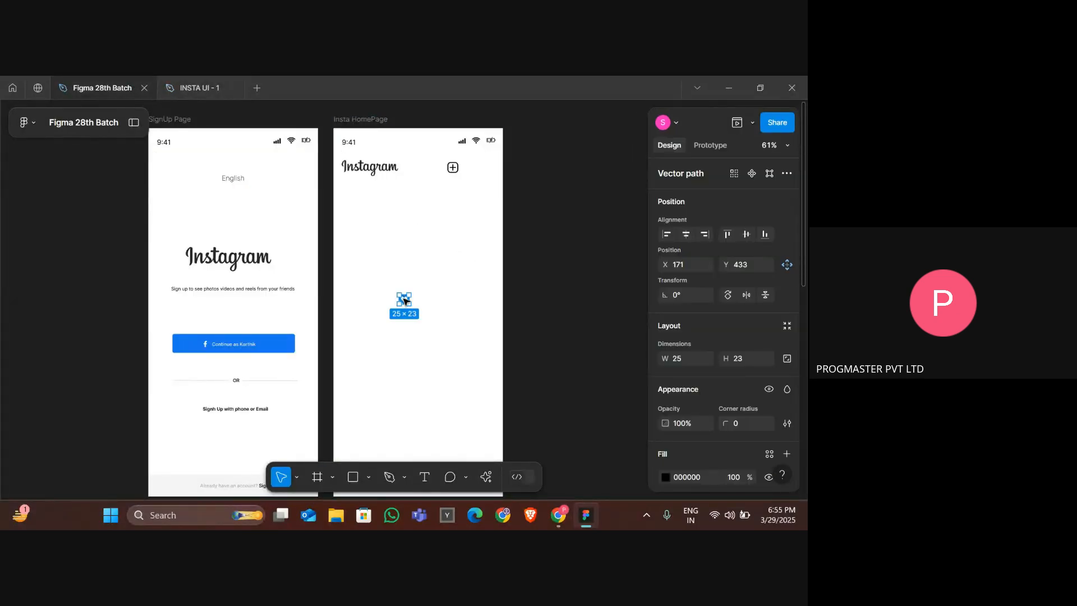
pyautogui.moveTo(405, 301); pyautogui.dragTo(471, 167)
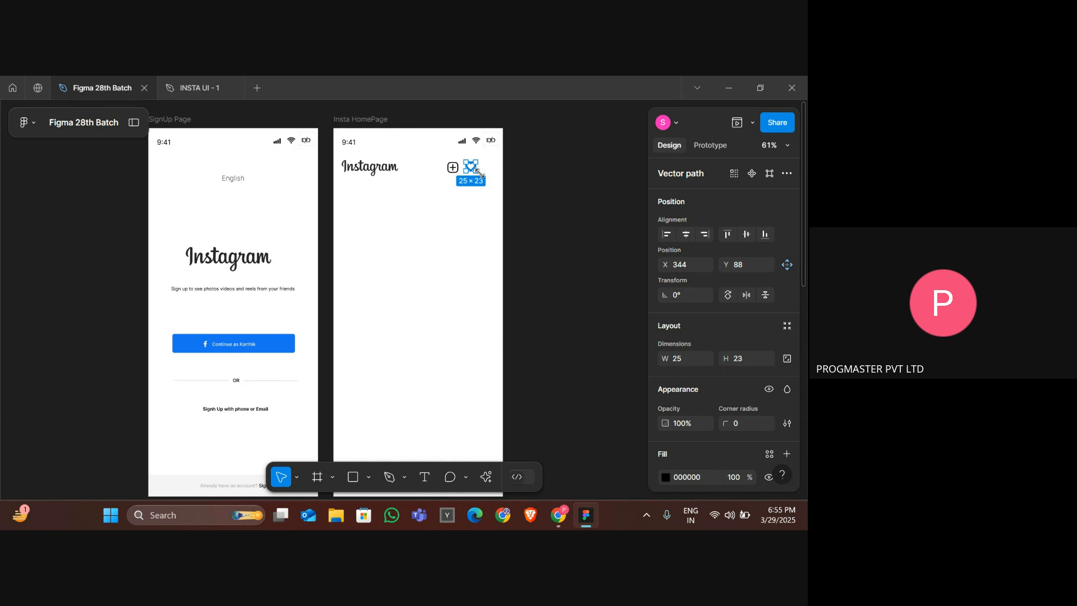
pyautogui.scroll(5, 478, 171)
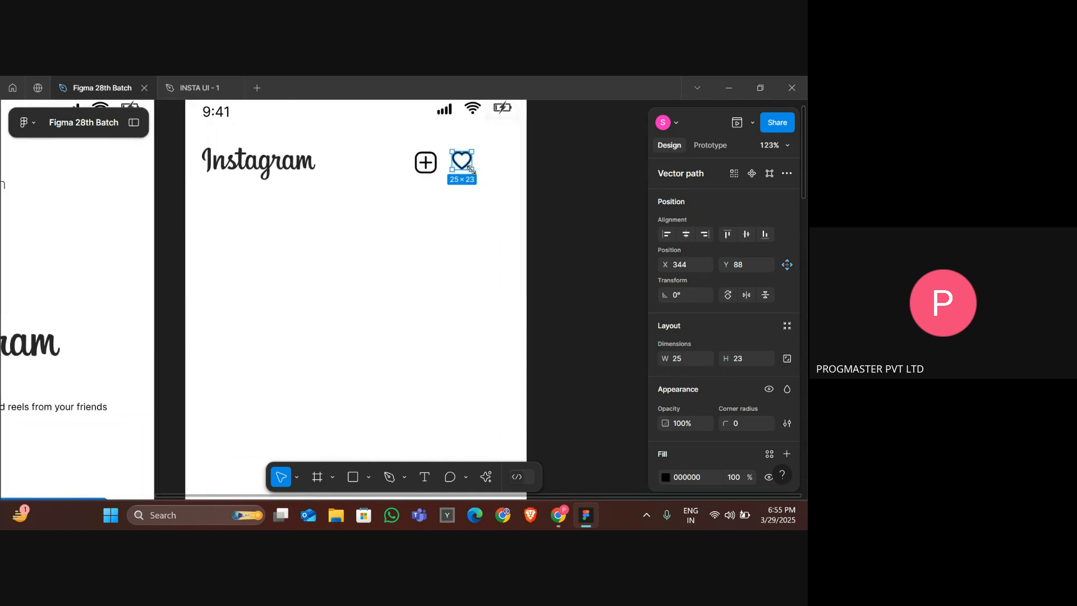
pyautogui.moveTo(470, 169); pyautogui.dragTo(474, 172)
# Copy the 'instagram plus icon' search query and post it in the Google Meet in-call chat.
pyautogui.hotkey('alt', 'Tab')
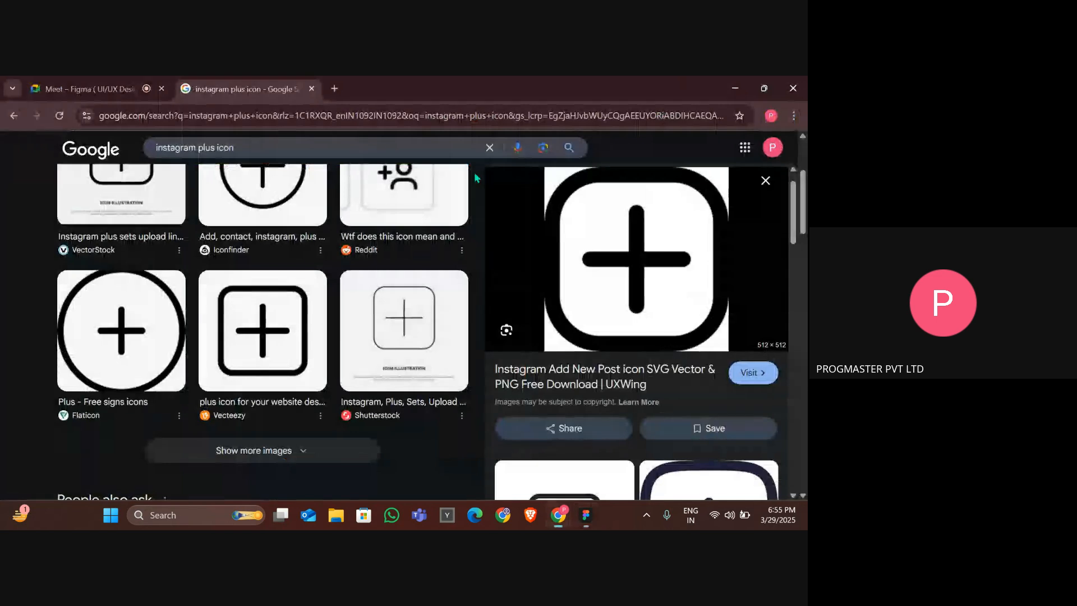
pyautogui.tripleClick(242, 145)
pyautogui.hotkey('alt', 'Tab')
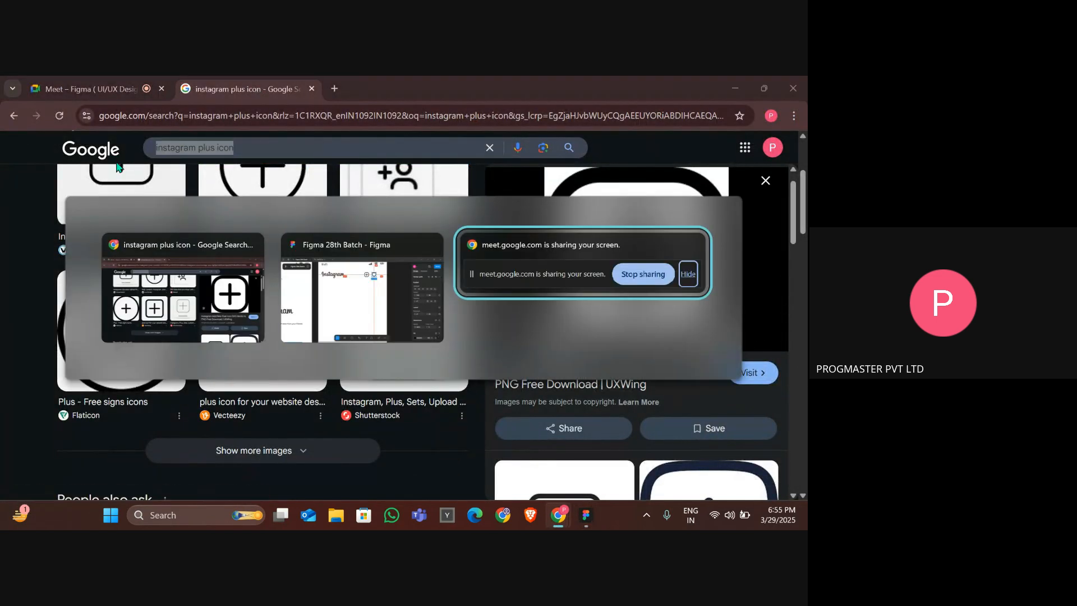
pyautogui.hotkey('shift', 'Tab')
pyautogui.hotkey('alt', 'Tab')
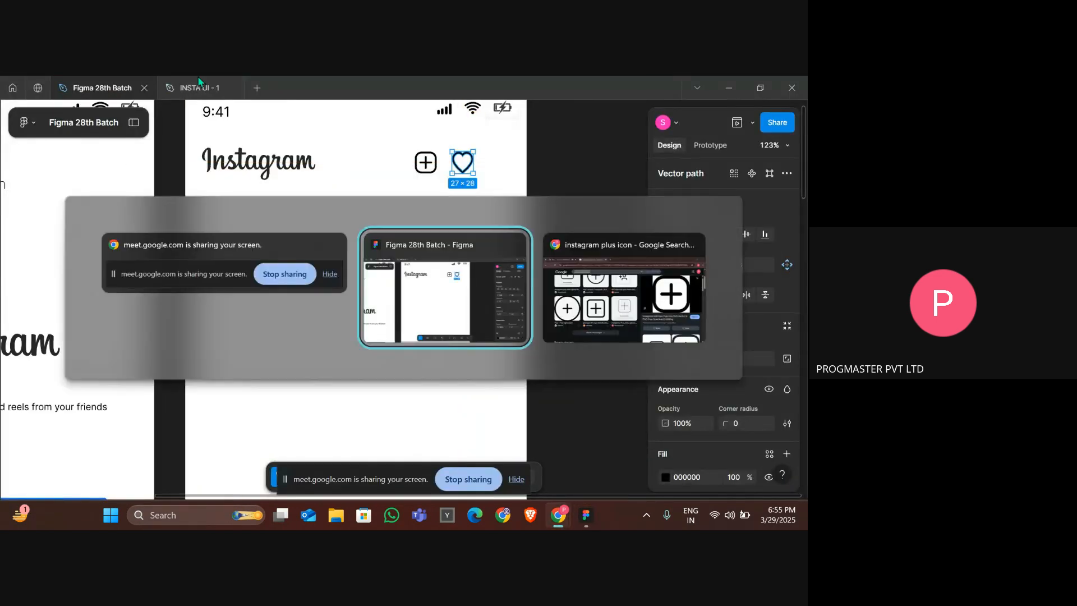
pyautogui.press('Tab')
pyautogui.click(96, 88)
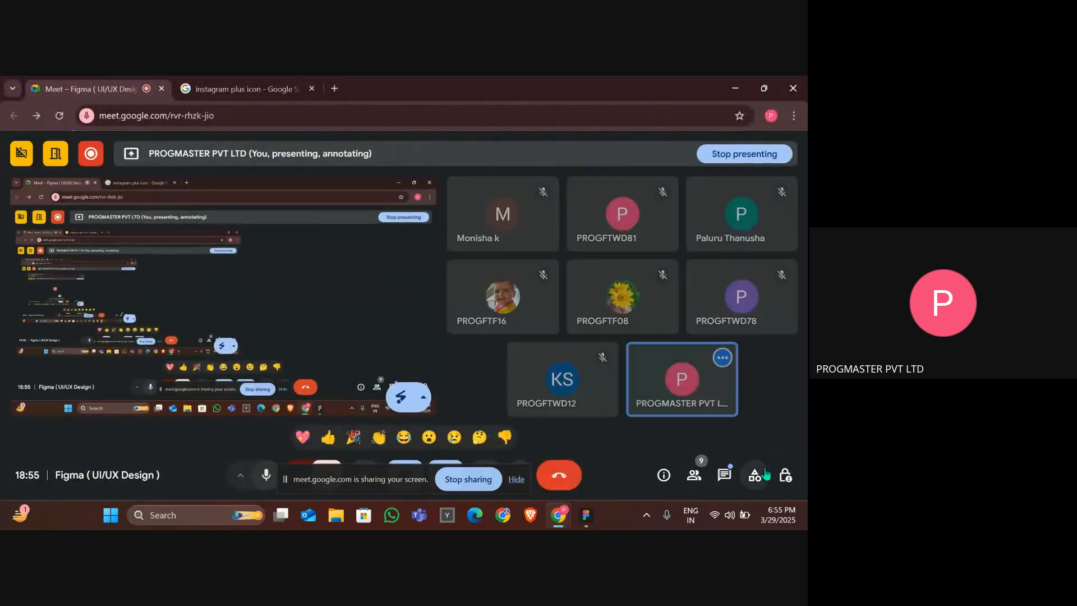
pyautogui.click(724, 475)
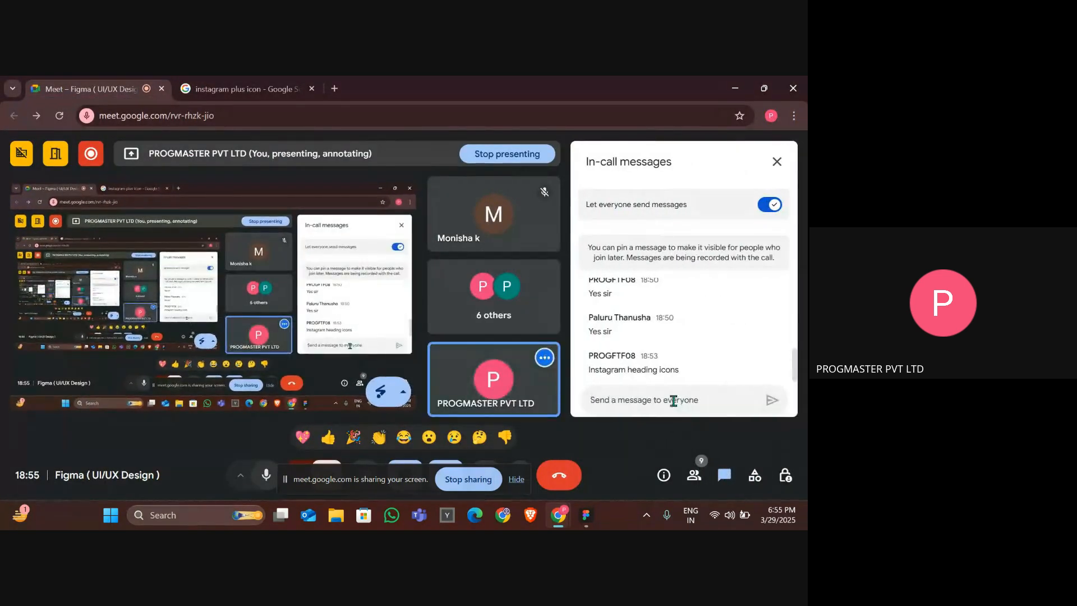
pyautogui.hotkey('ctrl', 'v')
pyautogui.press('Return')
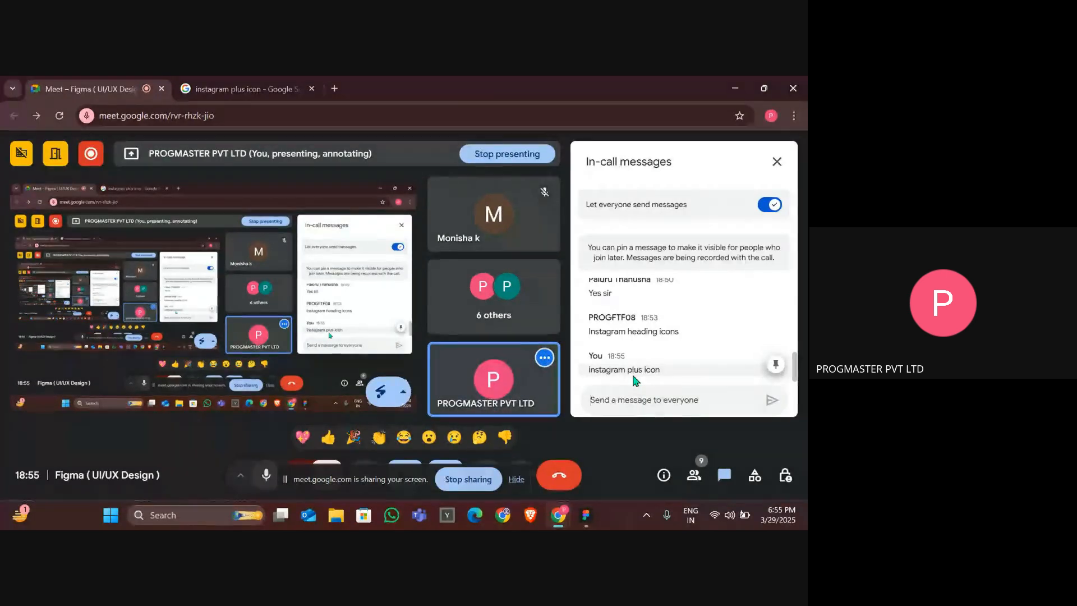
# Copy the messenger icon from the reference and paste it right of the heart icon in the Insta HomePage frame.
pyautogui.press('alt')
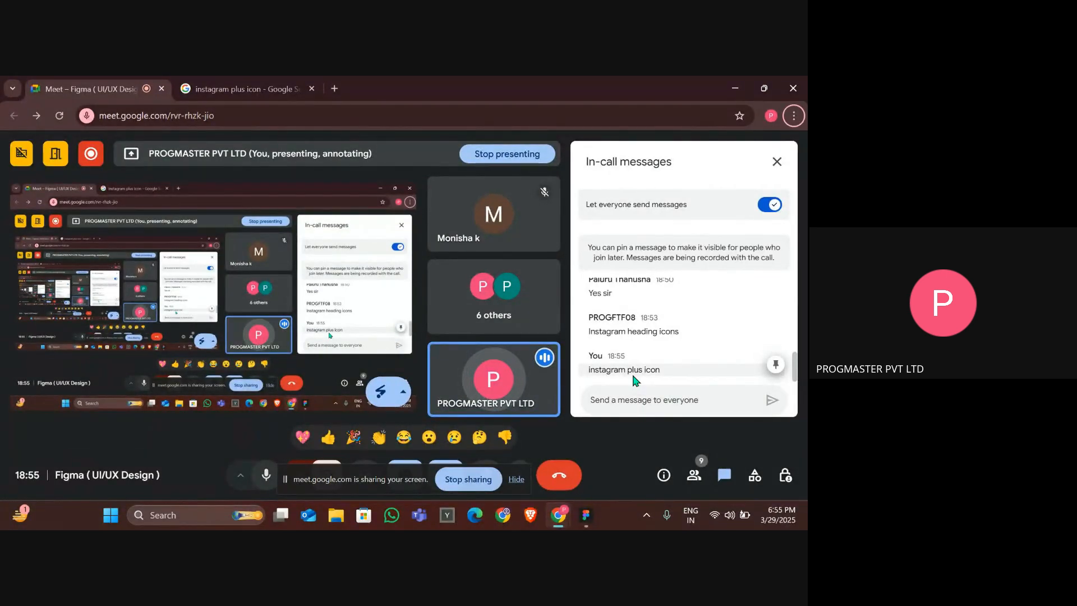
pyautogui.hotkey('alt', 'Tab')
pyautogui.hotkey('alt', 'Tab')
pyautogui.press('Tab')
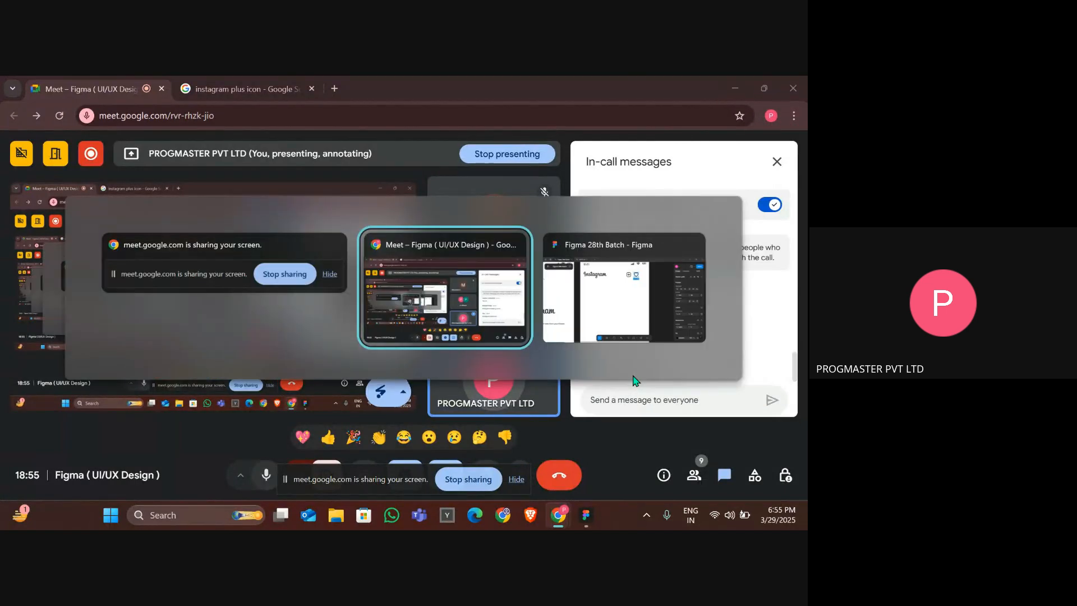
pyautogui.click(199, 88)
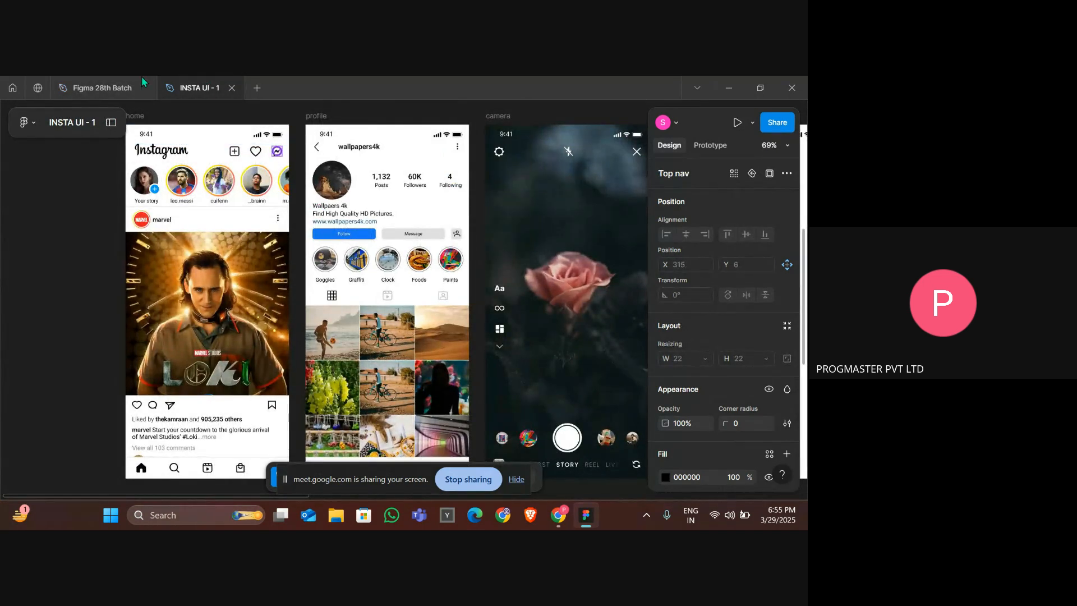
pyautogui.click(101, 88)
pyautogui.scroll(-5, 421, 284)
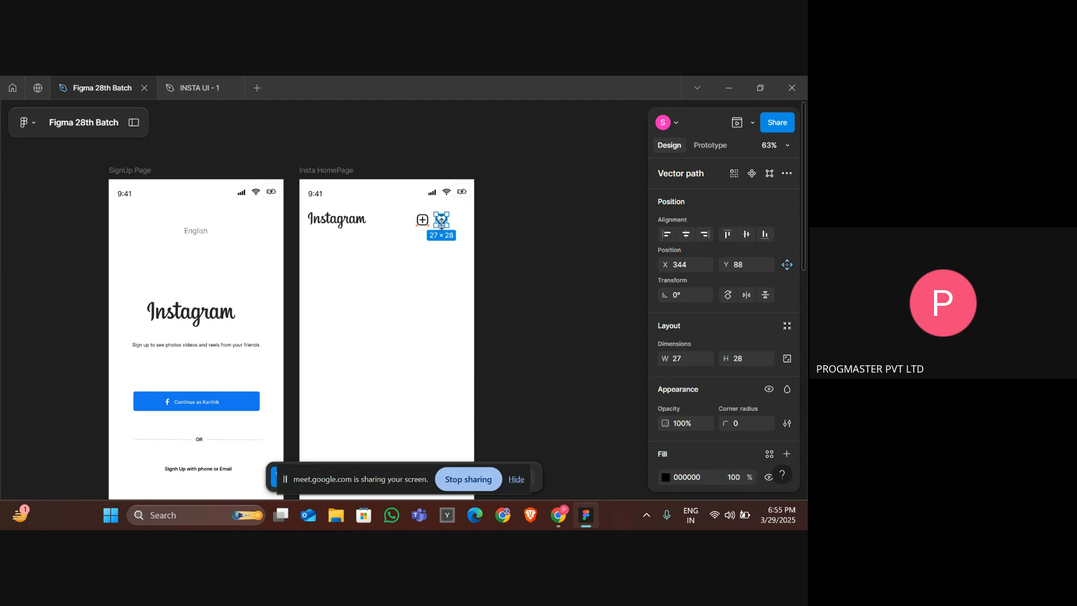
pyautogui.hotkey('ctrl', 'v')
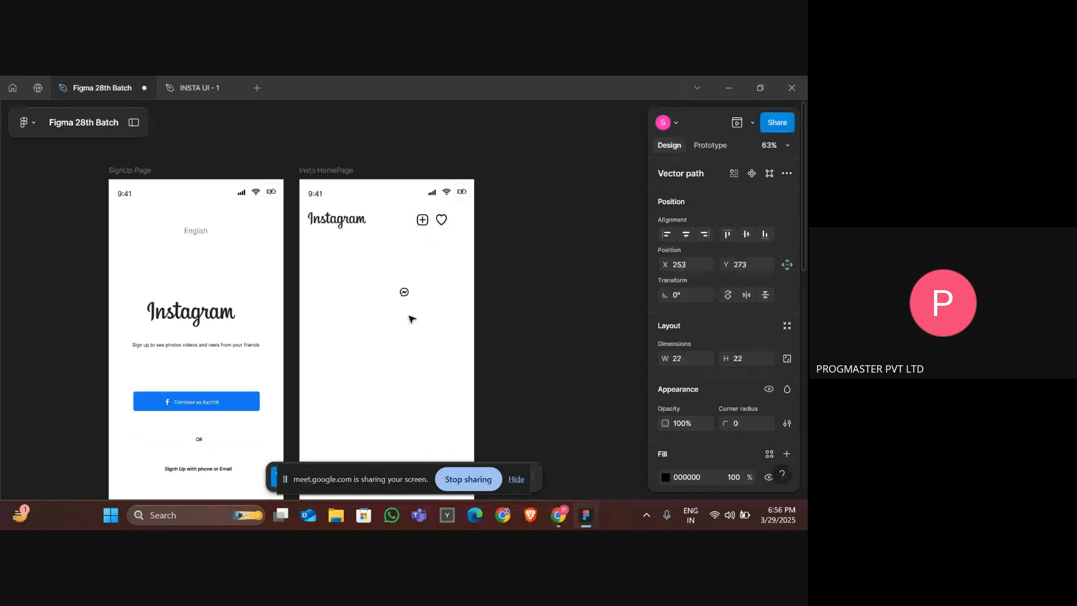
pyautogui.moveTo(404, 292); pyautogui.dragTo(463, 223)
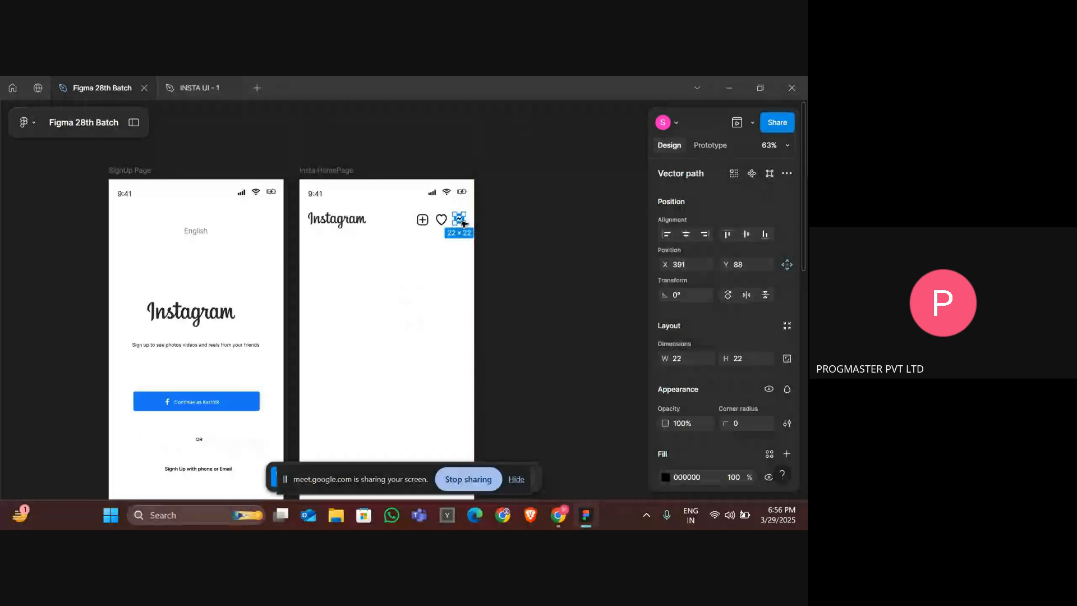
# Enlarge the messenger icon to about 27 × 28 and nudge it into line.
pyautogui.hotkey('ctrl', 'Right')
pyautogui.hotkey('ctrl', 'Right')
pyautogui.hotkey('ctrl', 'Down')
pyautogui.hotkey('ctrl', 'Down')
pyautogui.press('Up')
pyautogui.press('Left')
pyautogui.click(438, 240)
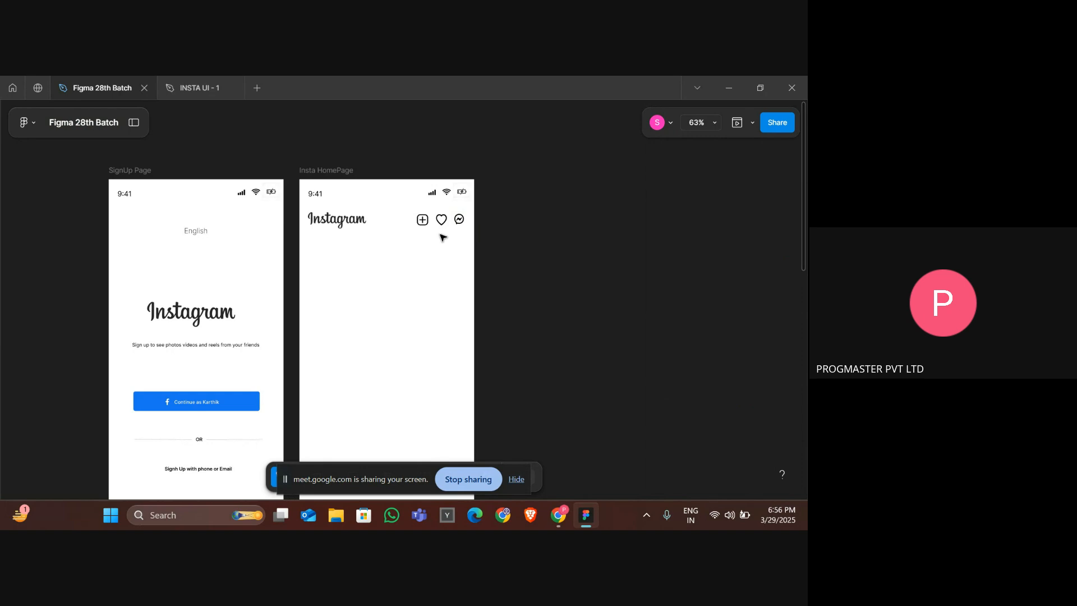
# Enlarge the messenger icon further to about 30 × 31 and nudge it into place.
pyautogui.click(458, 223)
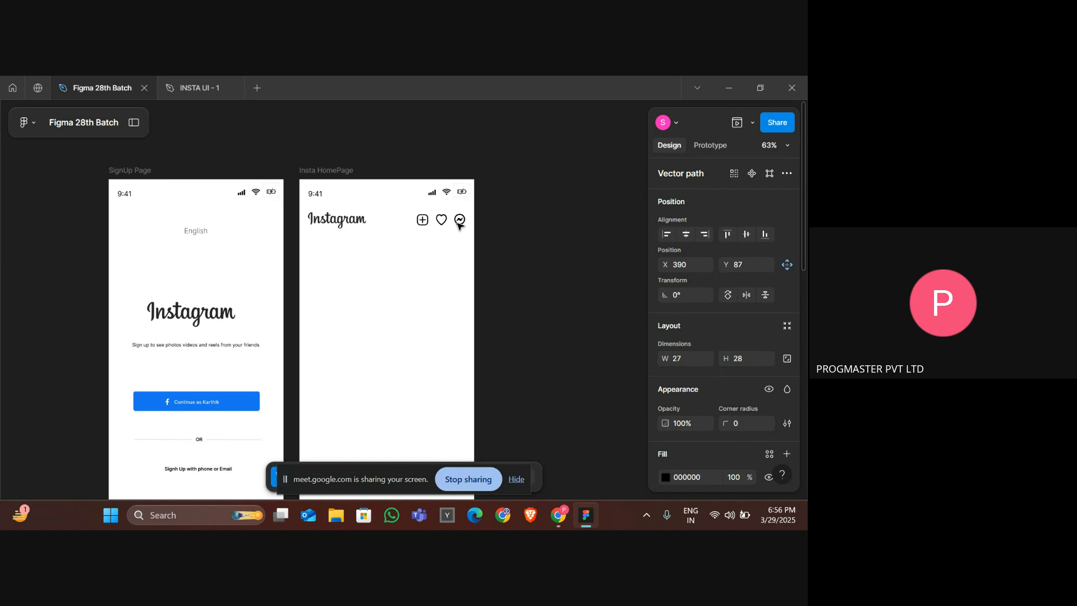
pyautogui.hotkey('ctrl', 'Down')
pyautogui.hotkey('ctrl', 'Right')
pyautogui.hotkey('ctrl', 'Down')
pyautogui.hotkey('ctrl', 'Right')
pyautogui.hotkey('ctrl', 'Down')
pyautogui.press('Up')
pyautogui.press('Left')
pyautogui.press('Left')
pyautogui.press('Left')
pyautogui.press('Left')
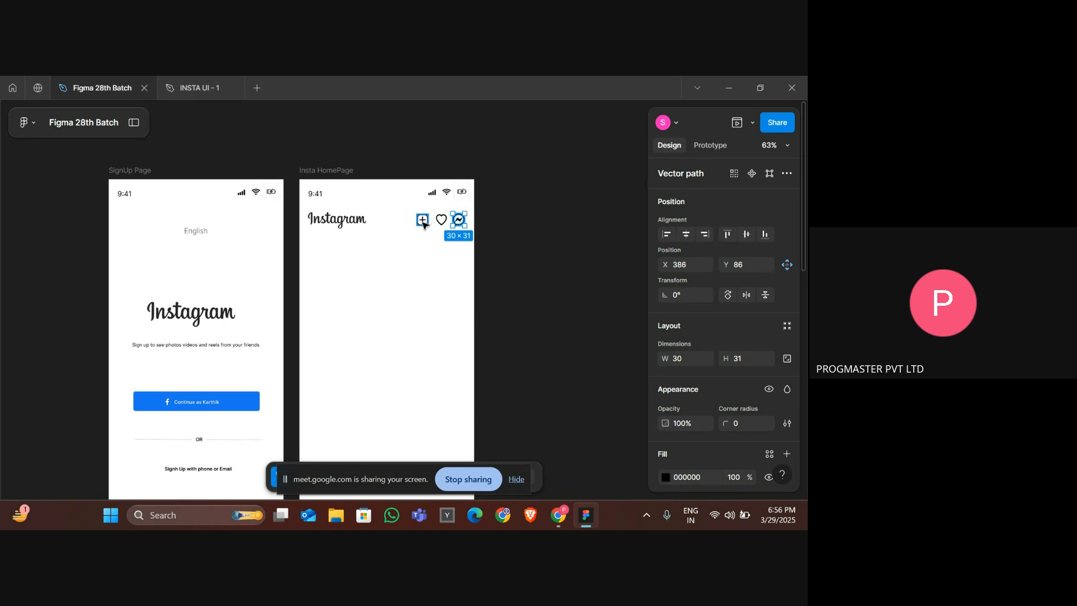
# Shift the plus and heart icons to even the spacing between the top bar icons.
pyautogui.moveTo(427, 223); pyautogui.dragTo(447, 215)
pyautogui.click(442, 219)
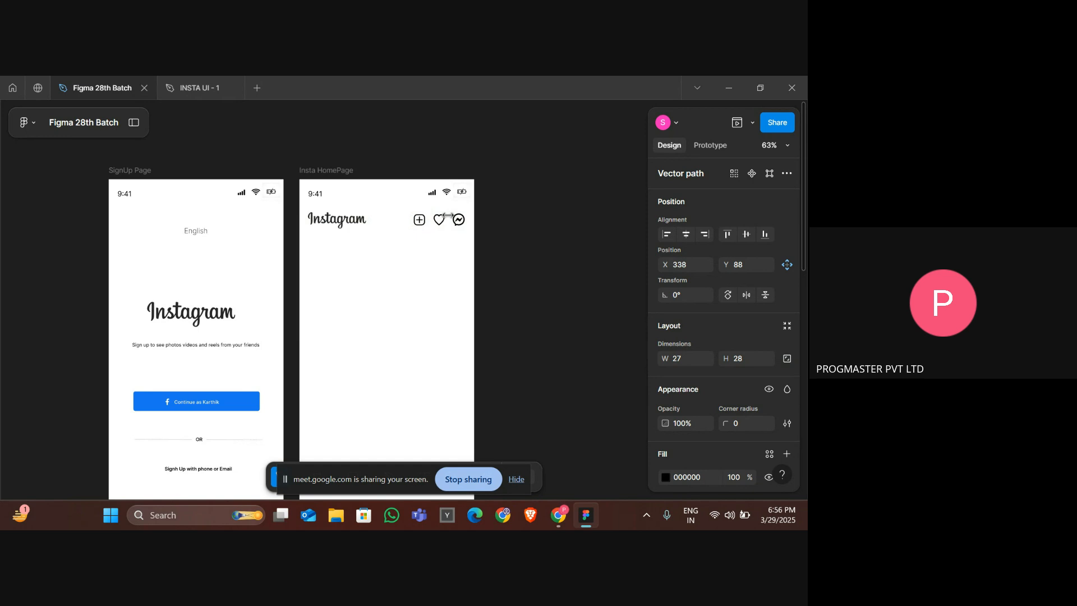
pyautogui.click(459, 219)
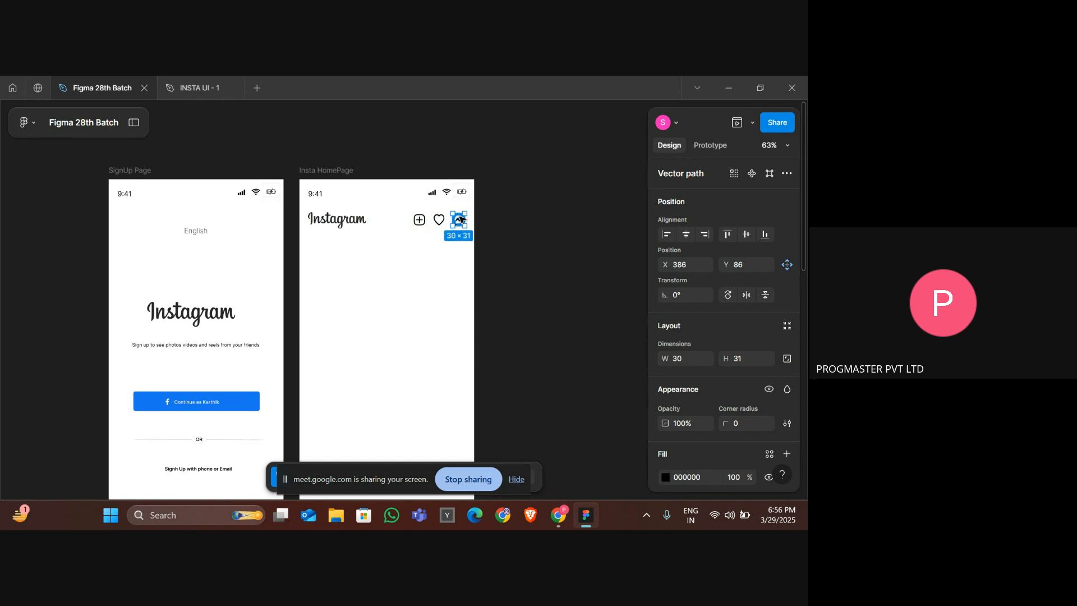
# Resize the messenger icon to about 31 × 30 and deselect it.
pyautogui.hotkey('ctrl', 'Right')
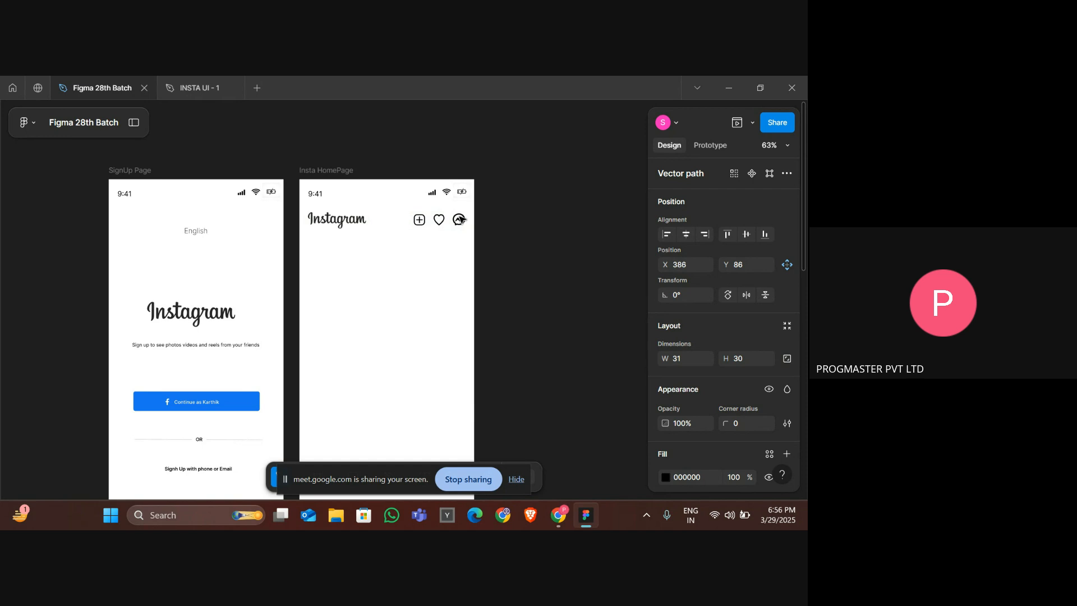
pyautogui.scroll(-2, 459, 224)
pyautogui.press('Escape')
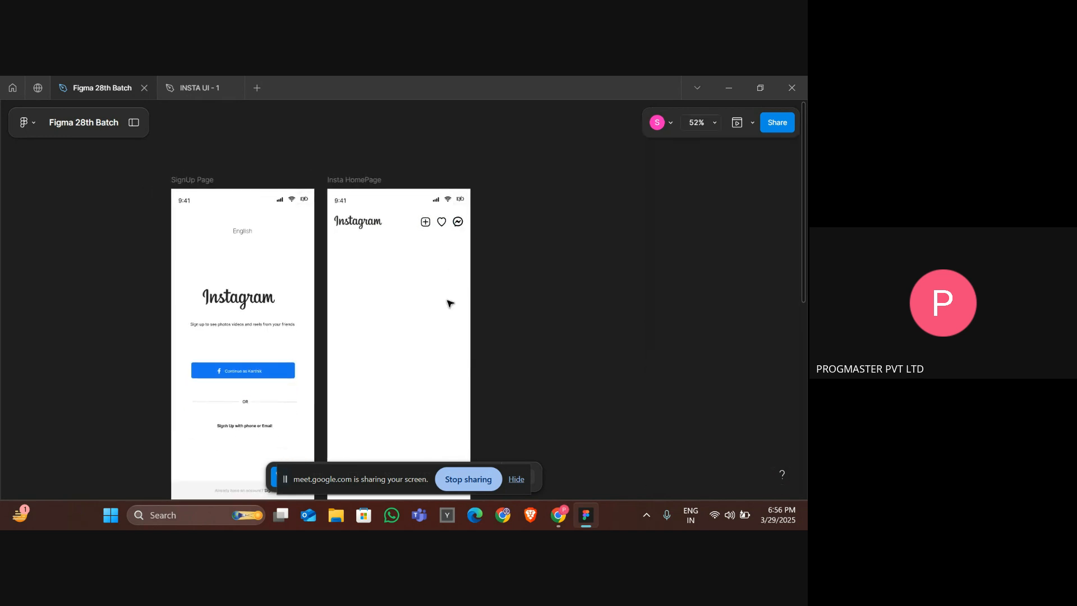
pyautogui.scroll(-3, 449, 303)
pyautogui.scroll(2, 449, 303)
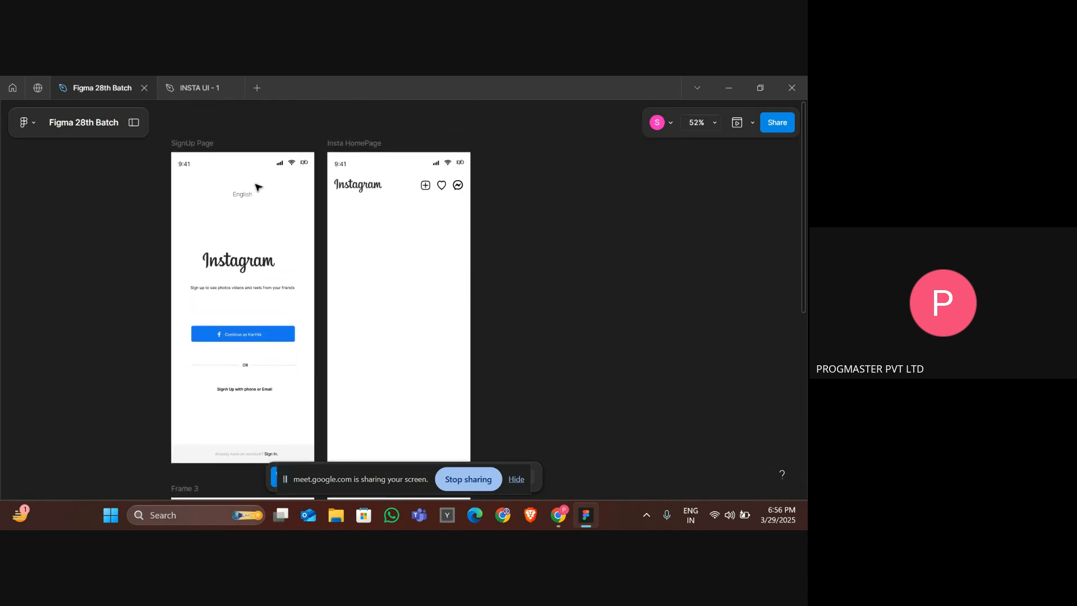
# Inspect the stories row in the reference design and return to the Insta HomePage frame.
pyautogui.click(199, 84)
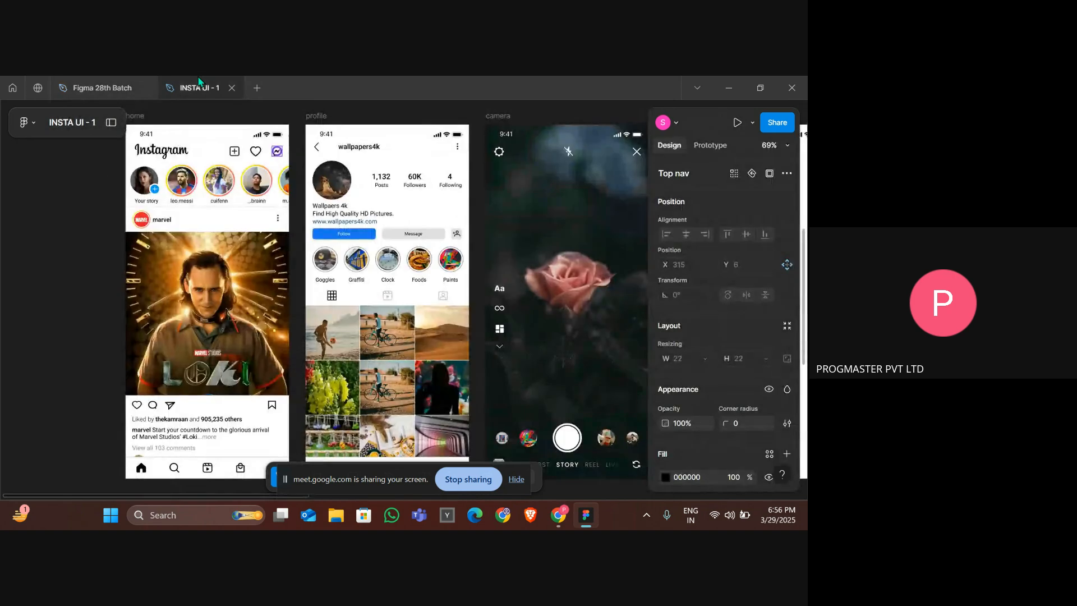
pyautogui.click(191, 187)
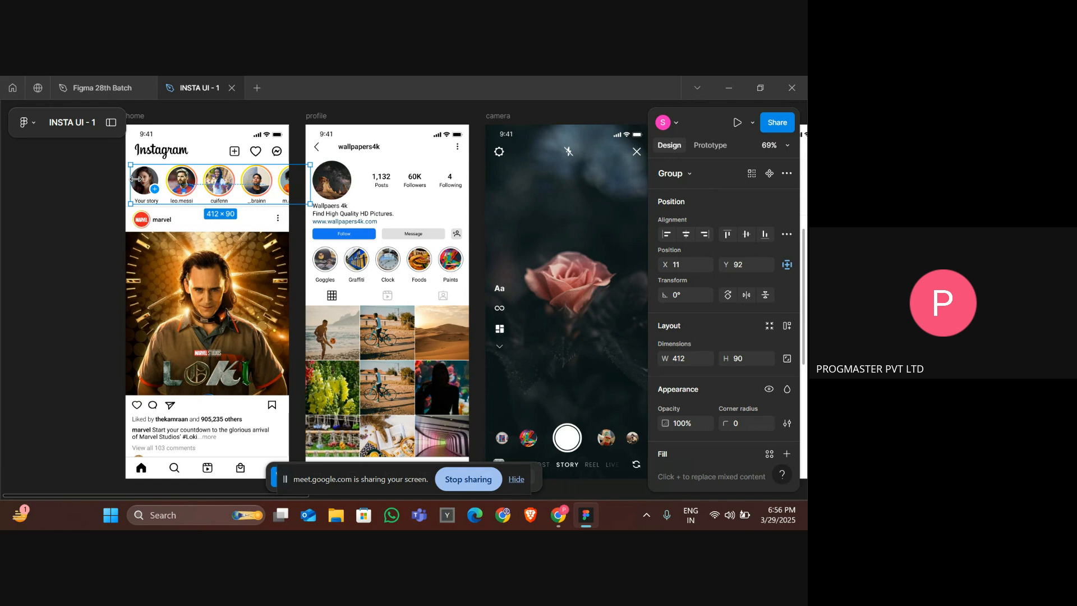
pyautogui.hotkey('alt', 'Tab')
pyautogui.click(118, 83)
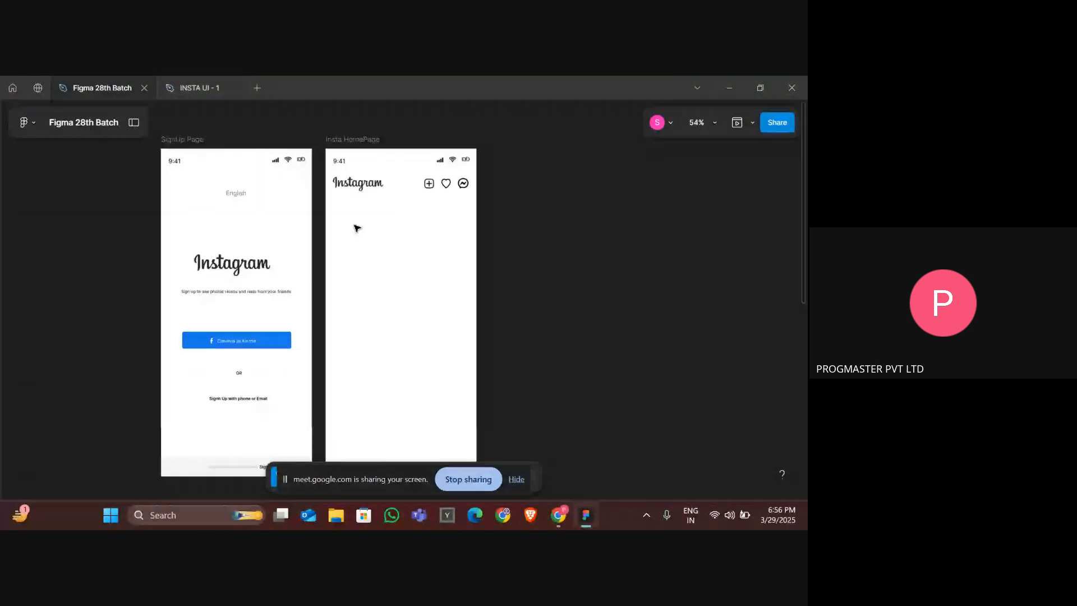
pyautogui.scroll(3, 357, 229)
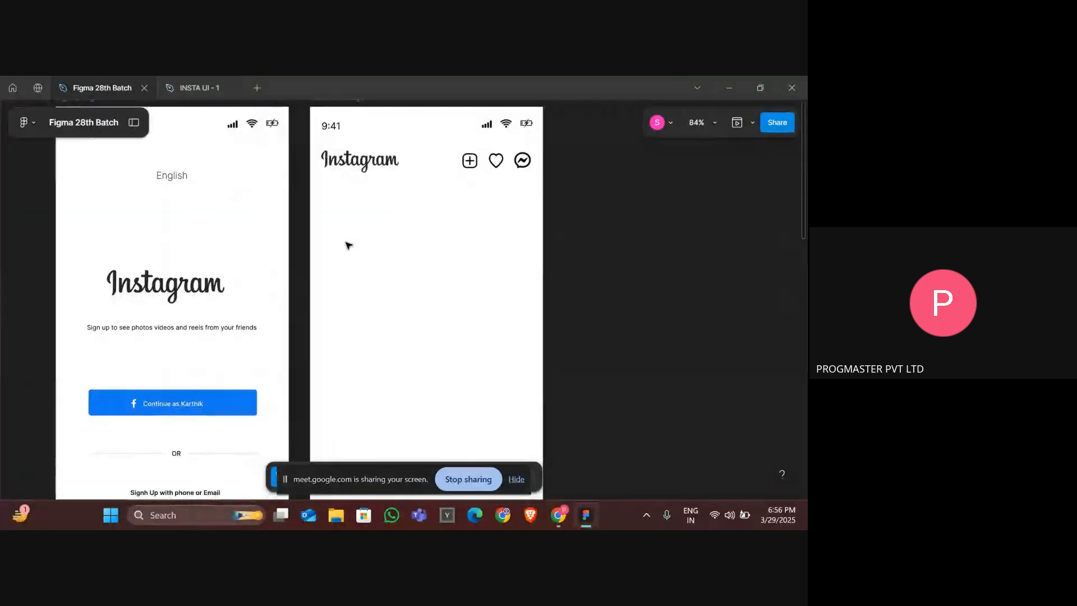
pyautogui.scroll(-2, 348, 243)
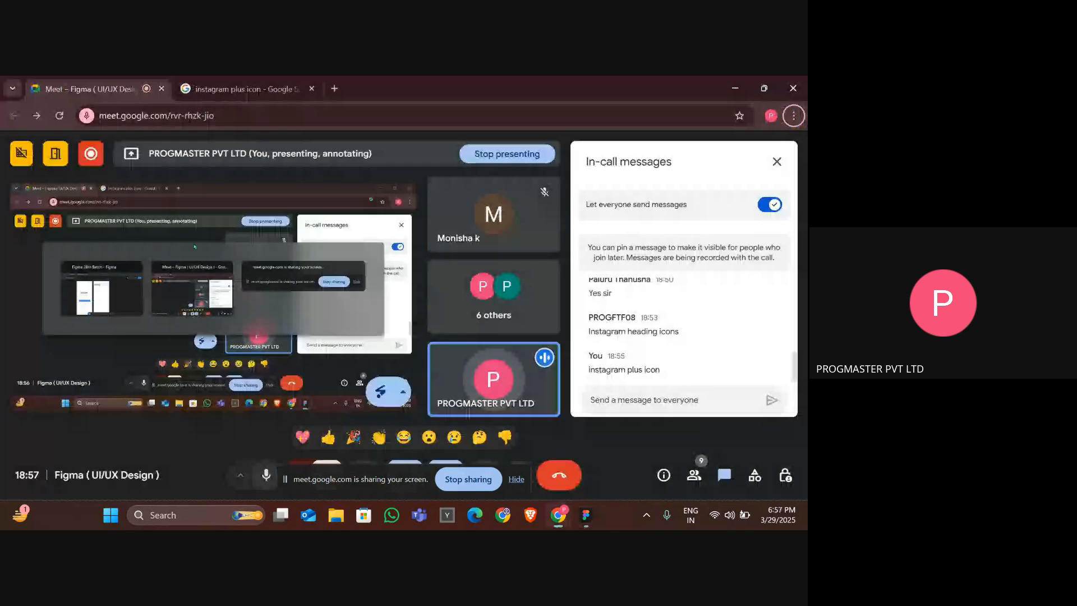
# Search the web for "girl profile pic" in a new browser tab.
pyautogui.hotkey('alt', 'Tab')
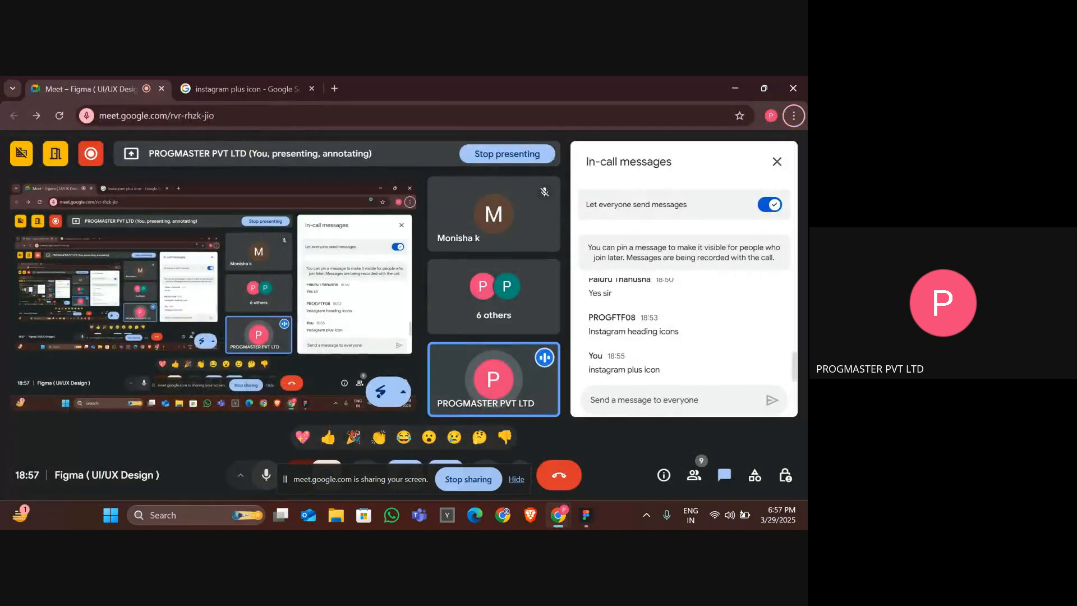
pyautogui.click(331, 86)
pyautogui.write('gi')
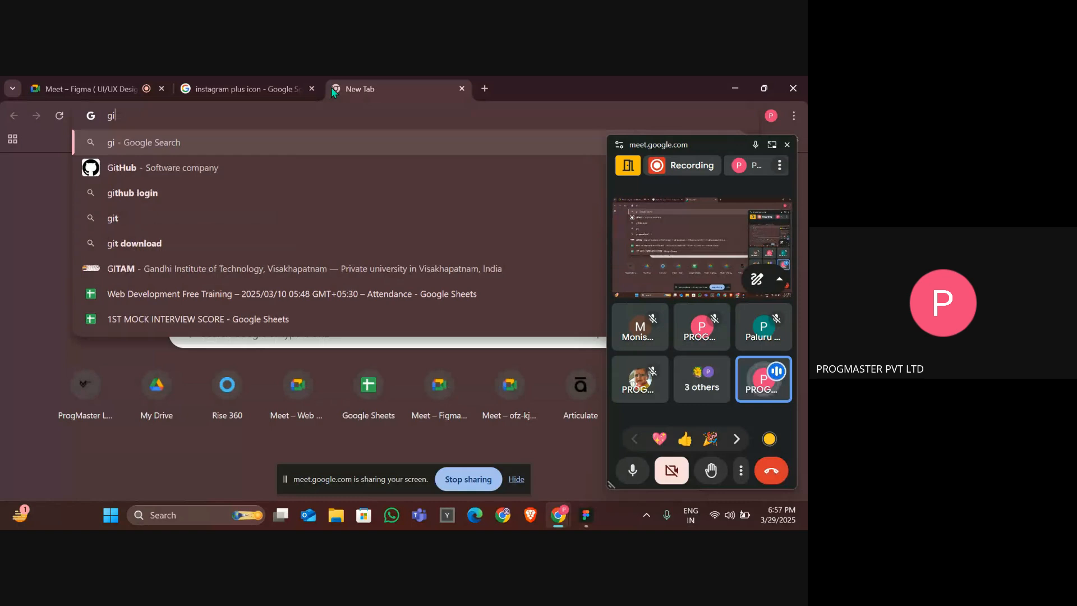
pyautogui.write('rl')
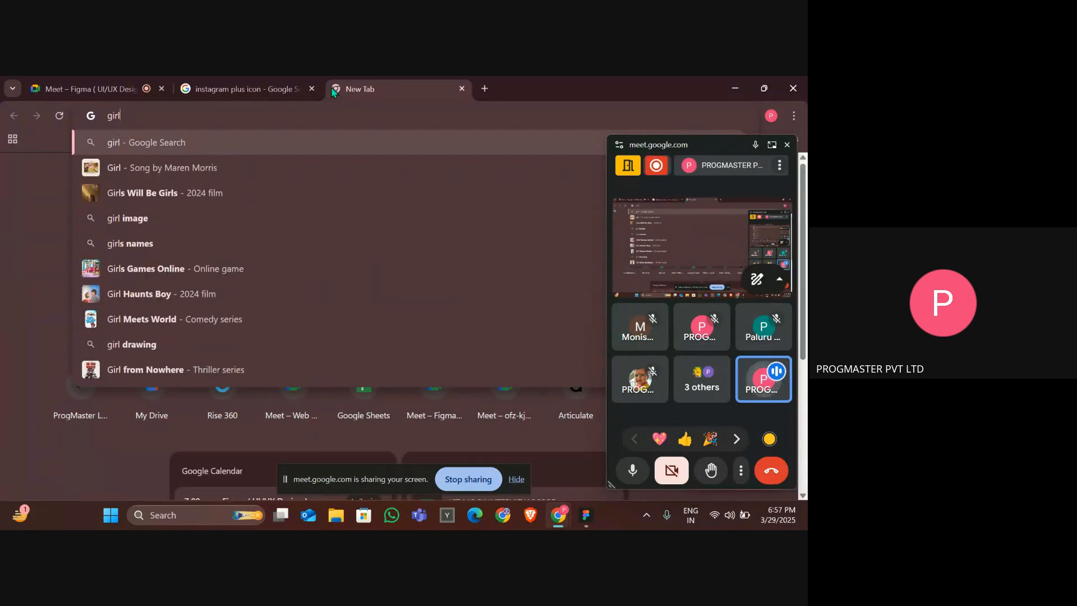
pyautogui.write(' prifile')
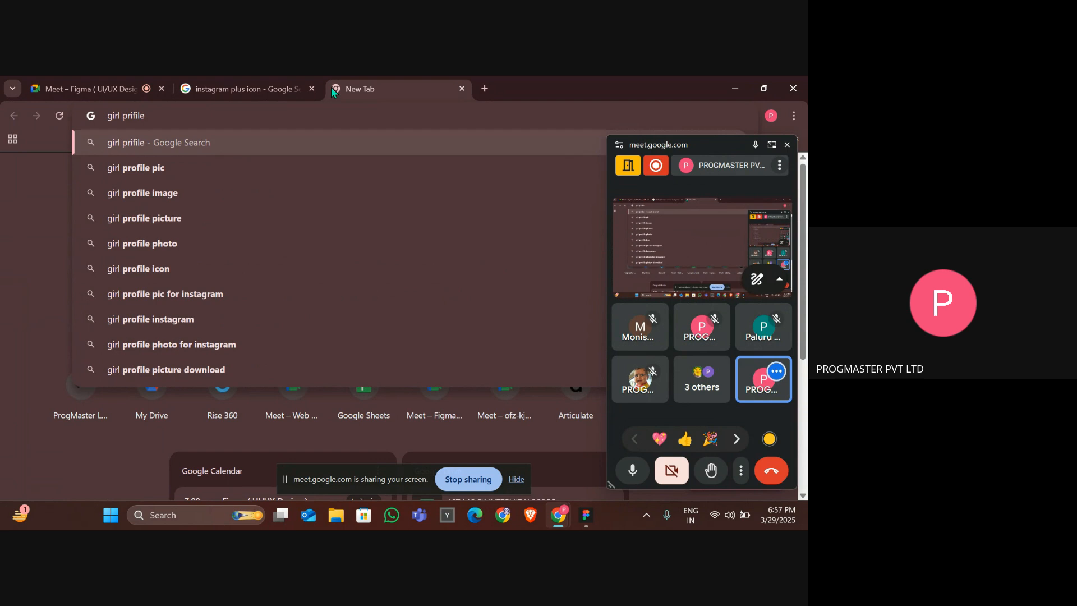
pyautogui.press('Down')
pyautogui.press('Return')
# Browse the image results and open a girl profile picture for the stories row.
pyautogui.scroll(-3, 292, 366)
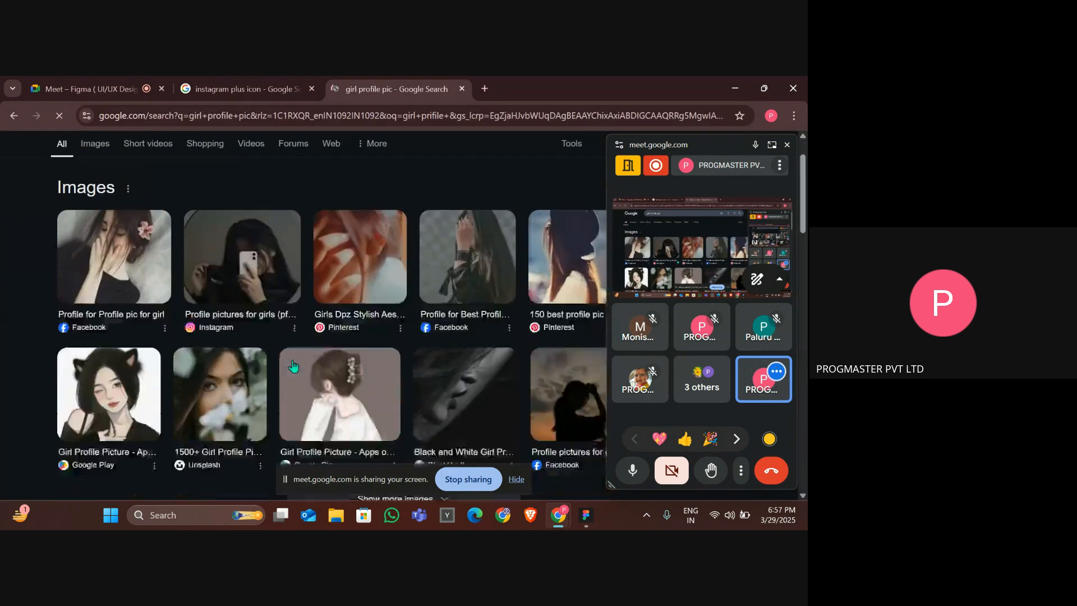
pyautogui.scroll(1, 298, 365)
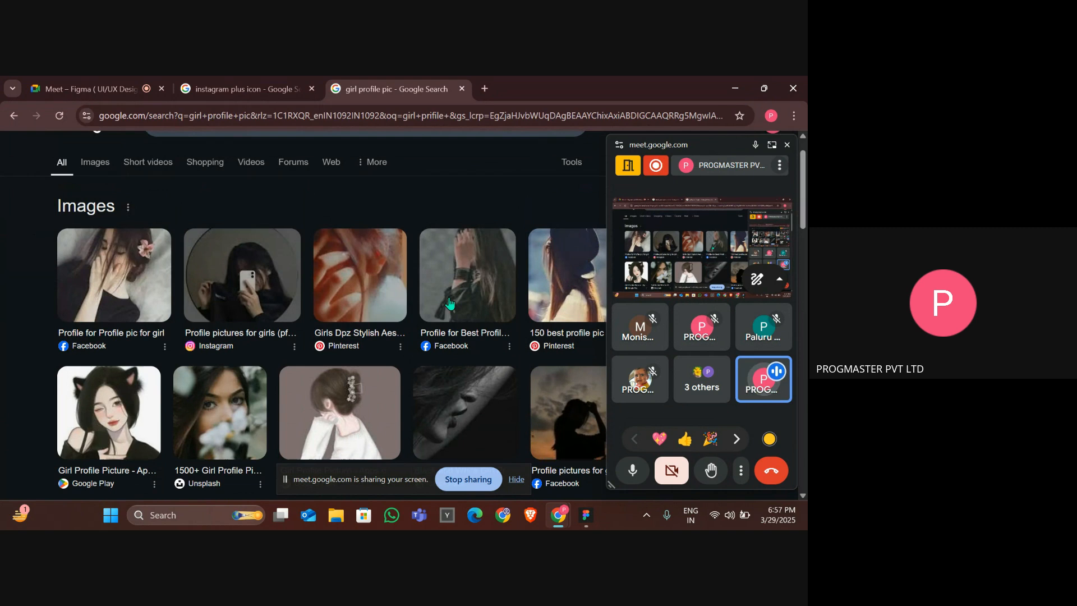
pyautogui.scroll(-1, 393, 270)
pyautogui.scroll(2, 224, 236)
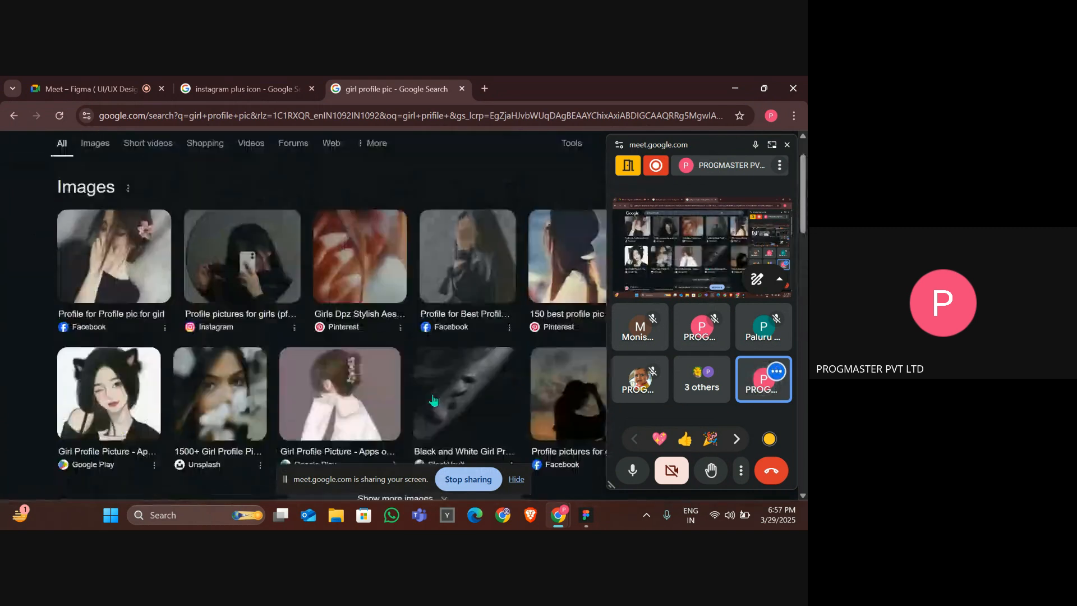
pyautogui.click(99, 206)
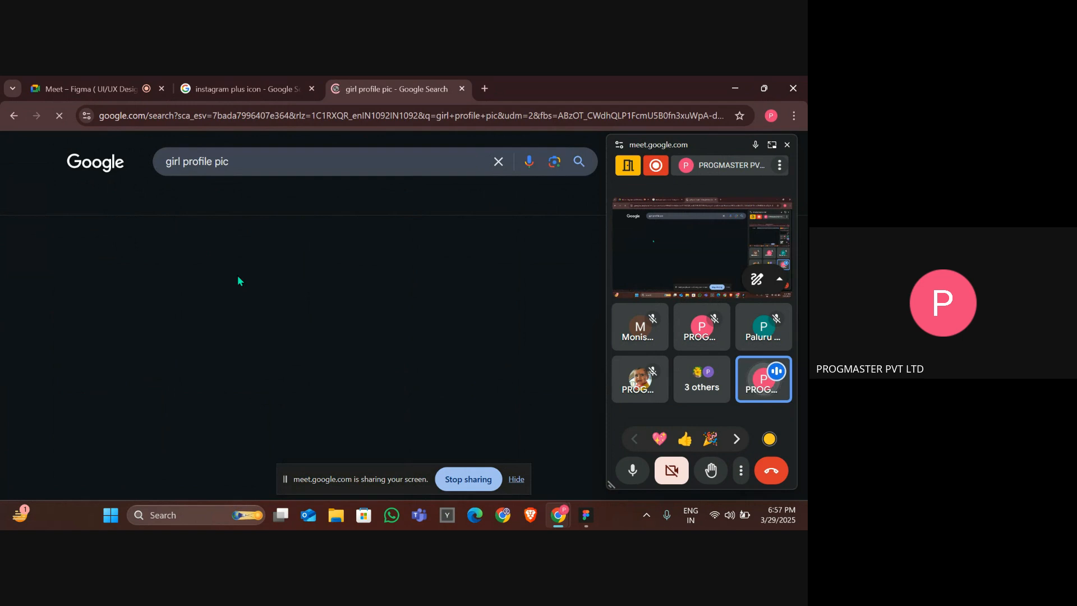
pyautogui.scroll(-1, 96, 314)
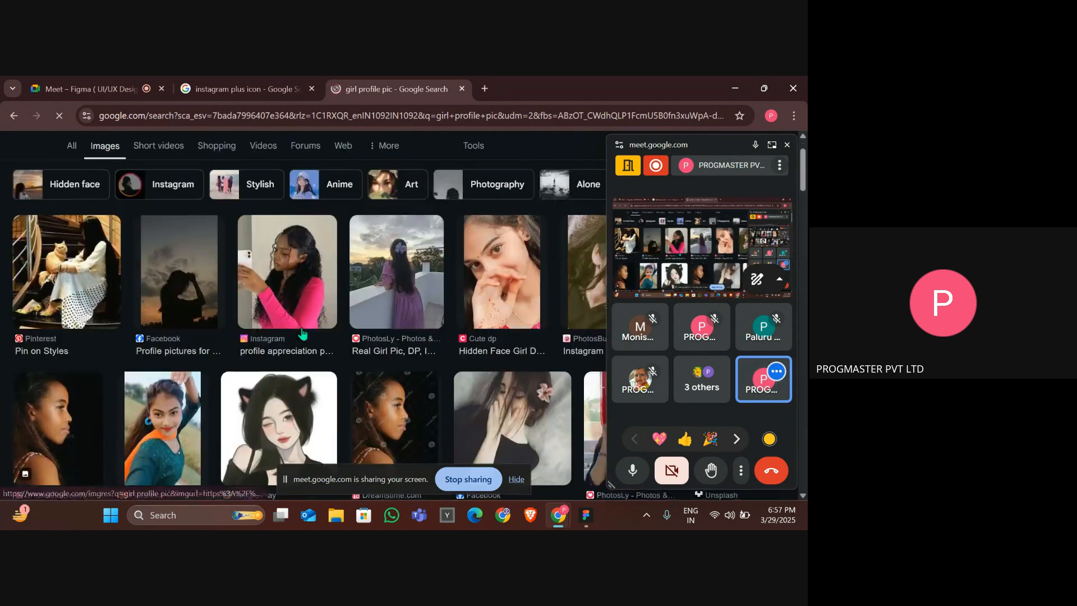
pyautogui.click(90, 294)
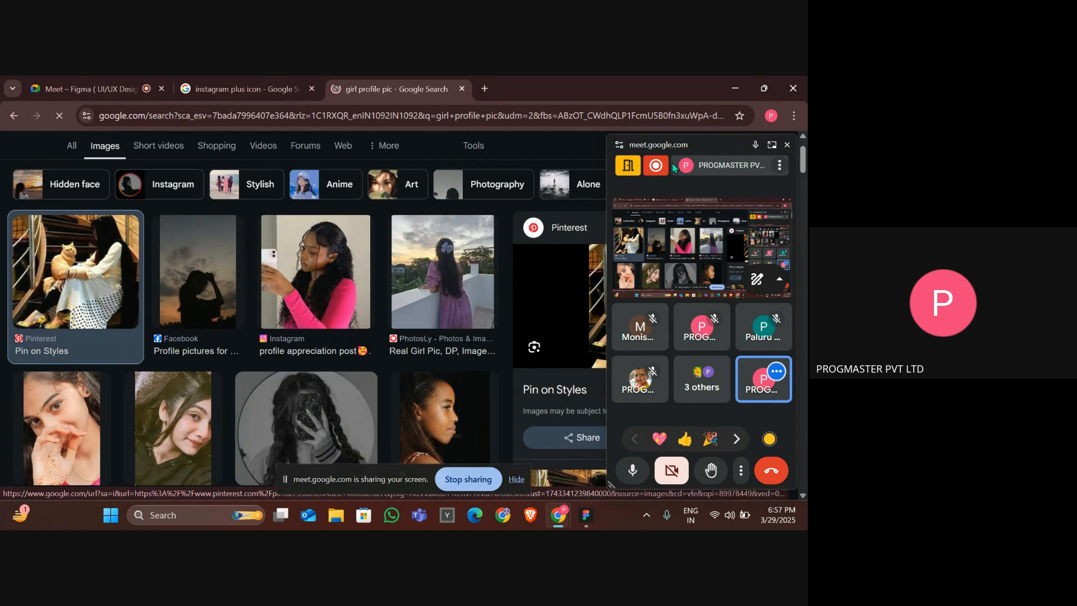
pyautogui.click(788, 146)
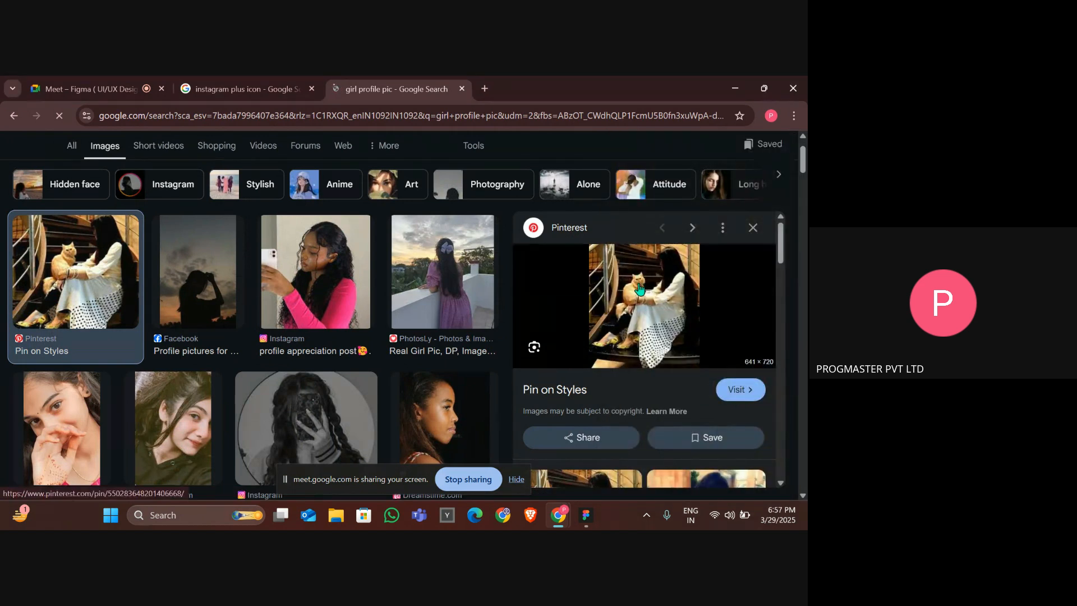
# Copy the profile picture, paste it into the Insta HomePage frame and scale it to about 66 × 74 below the logo.
pyautogui.rightClick(640, 289)
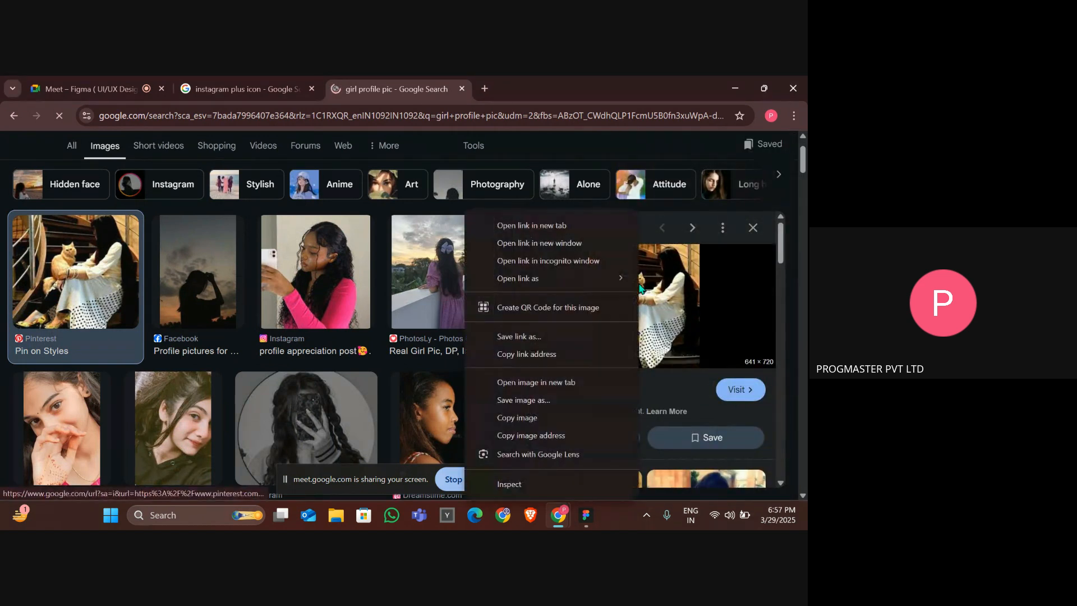
pyautogui.click(547, 418)
pyautogui.click(250, 84)
pyautogui.hotkey('alt', 'Tab')
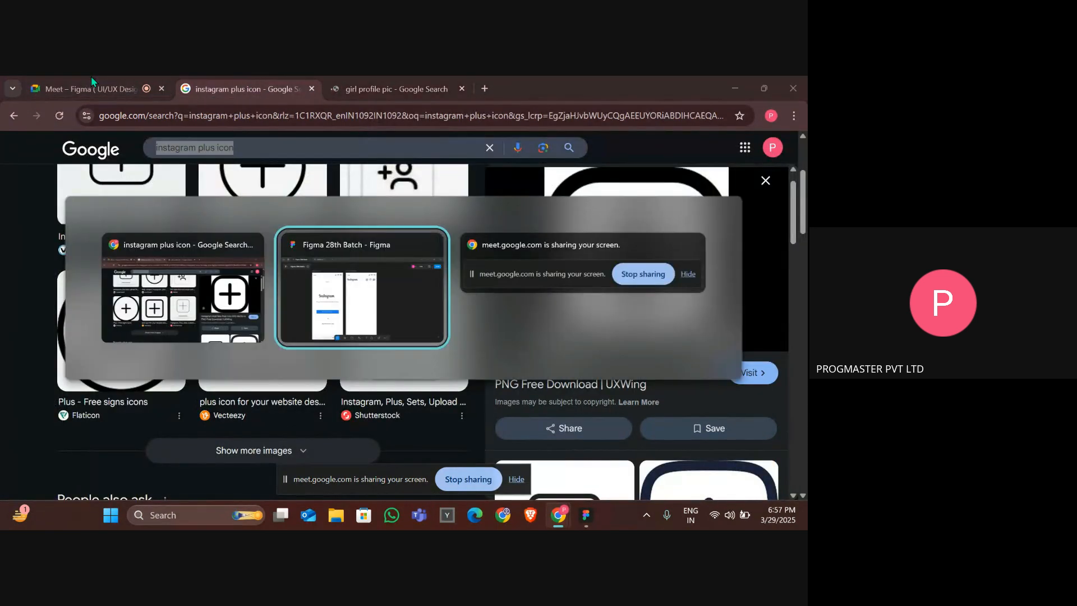
pyautogui.hotkey('ctrl', 'v')
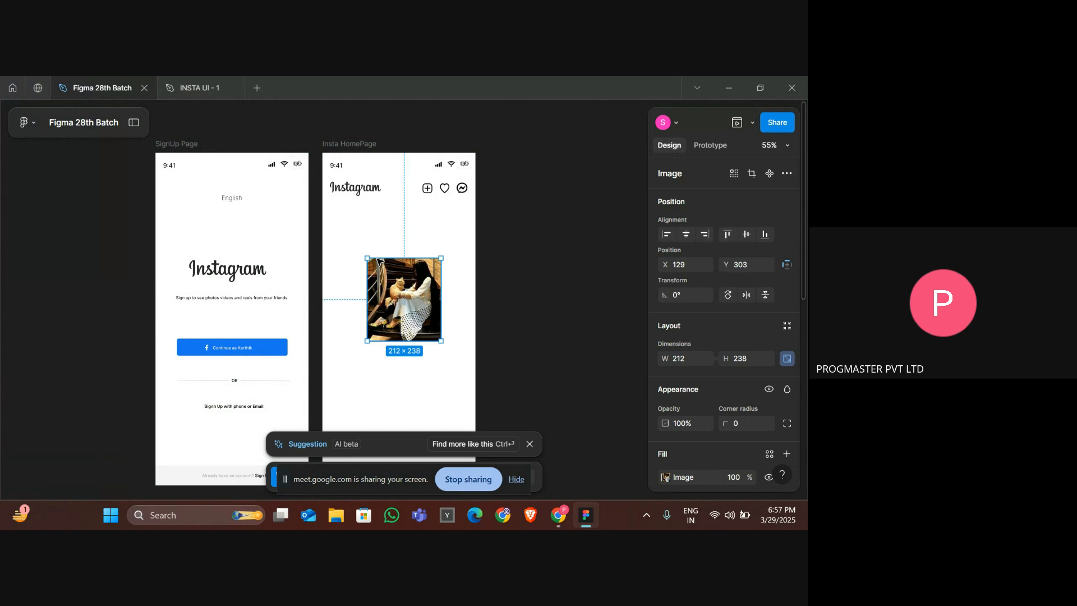
pyautogui.moveTo(441, 340); pyautogui.dragTo(343, 221)
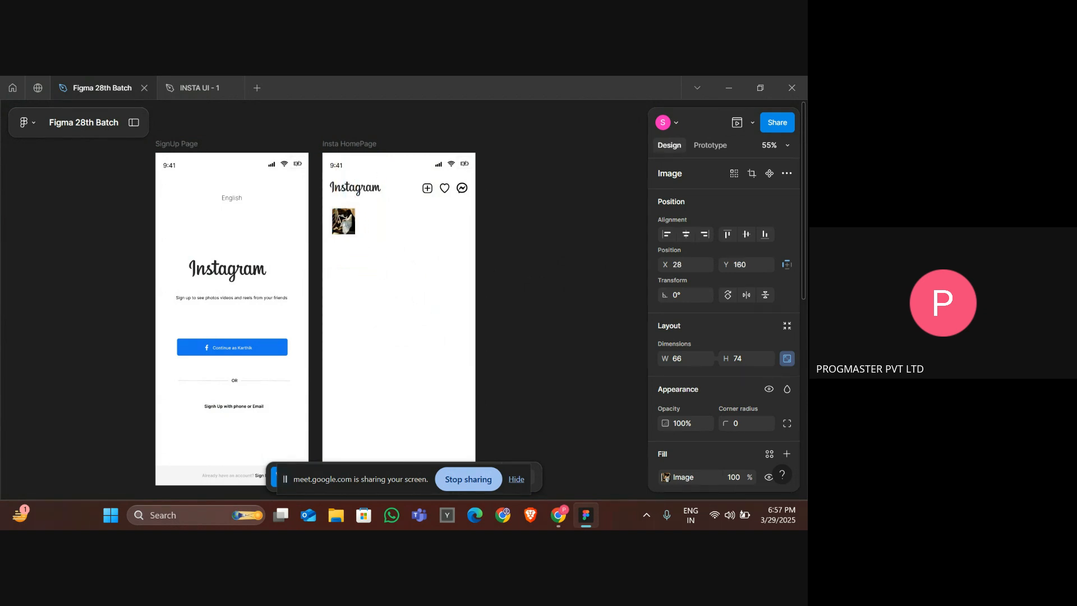
# Open the INSTA UI reference file in a split tab beside the working file.
pyautogui.click(190, 88)
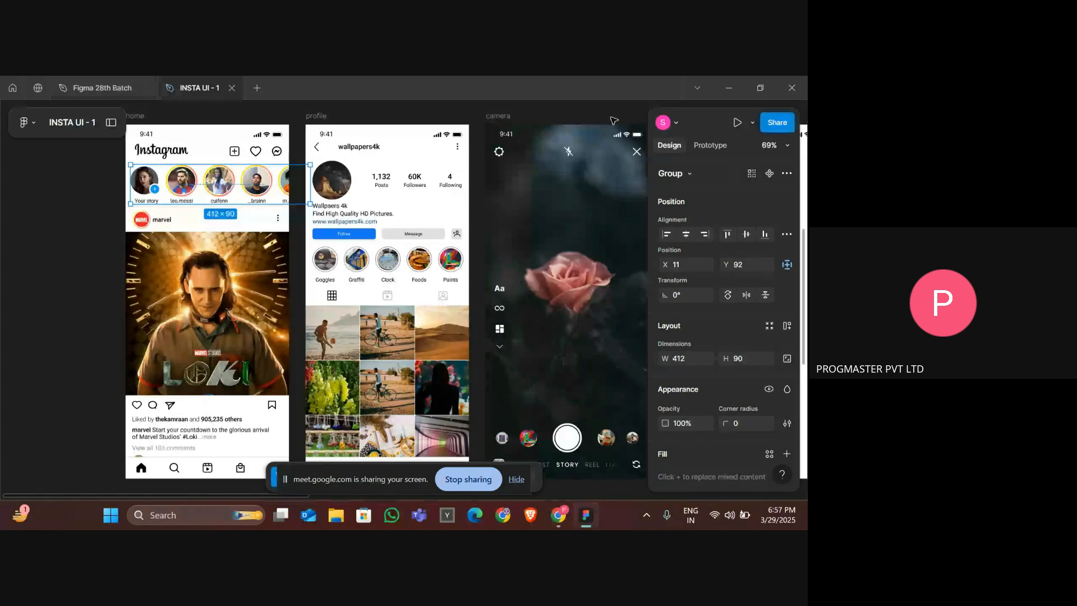
pyautogui.rightClick(194, 87)
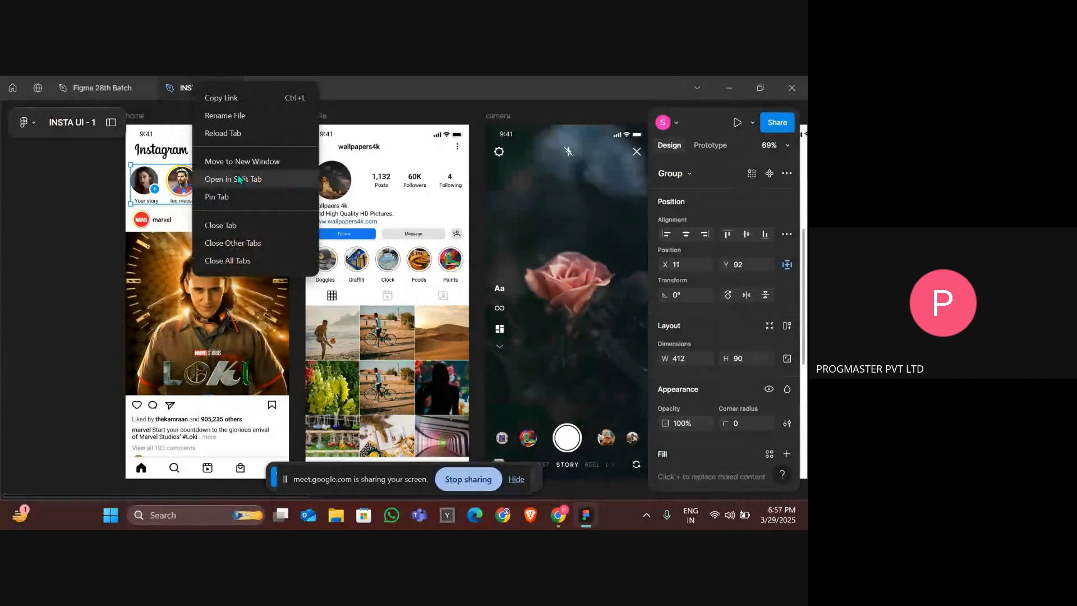
pyautogui.click(239, 179)
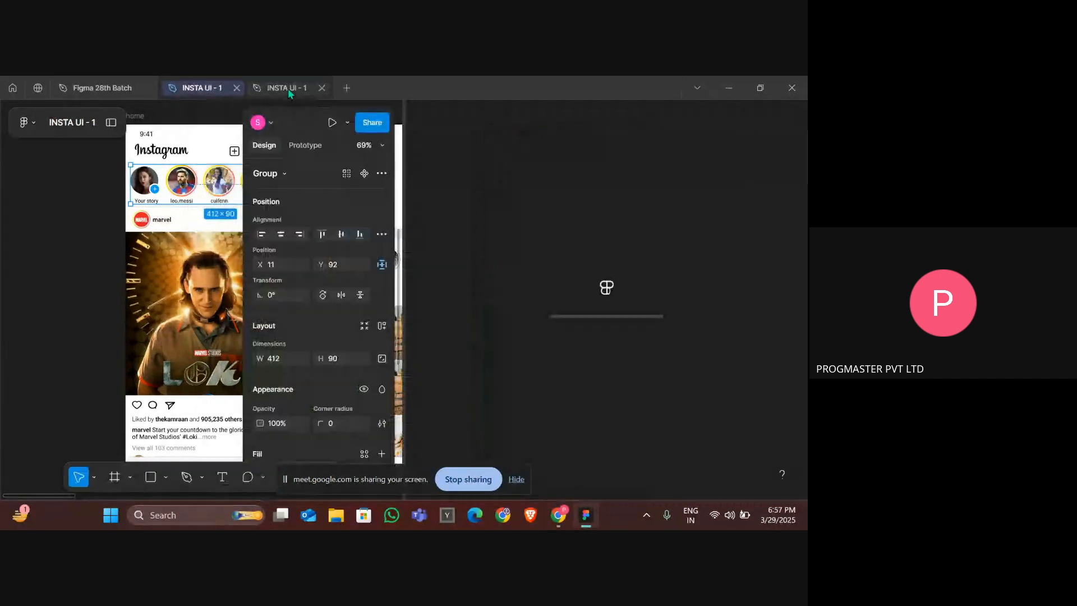
pyautogui.click(93, 204)
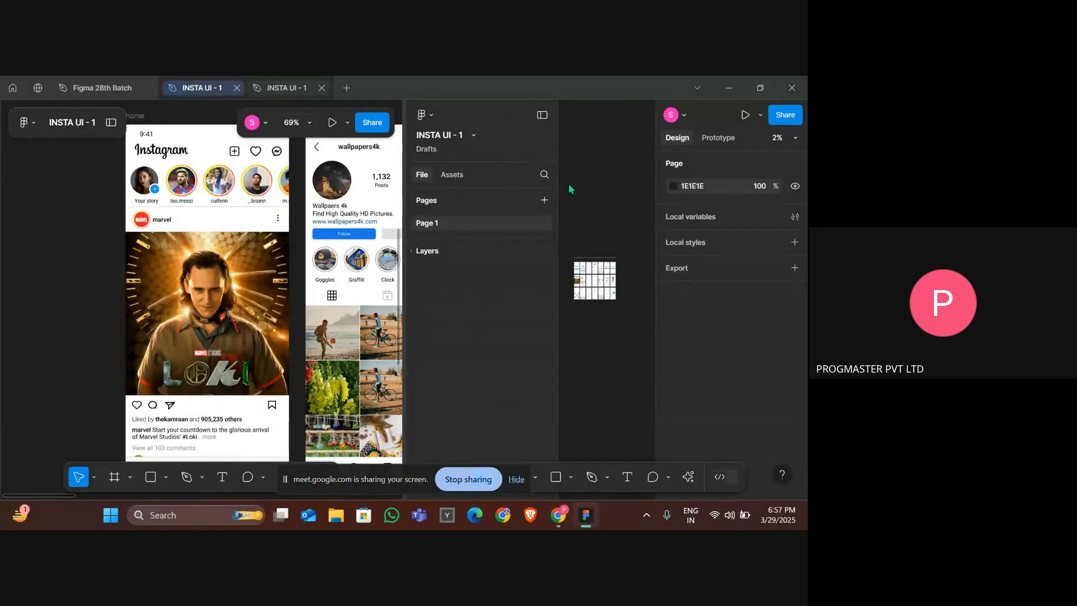
pyautogui.click(237, 88)
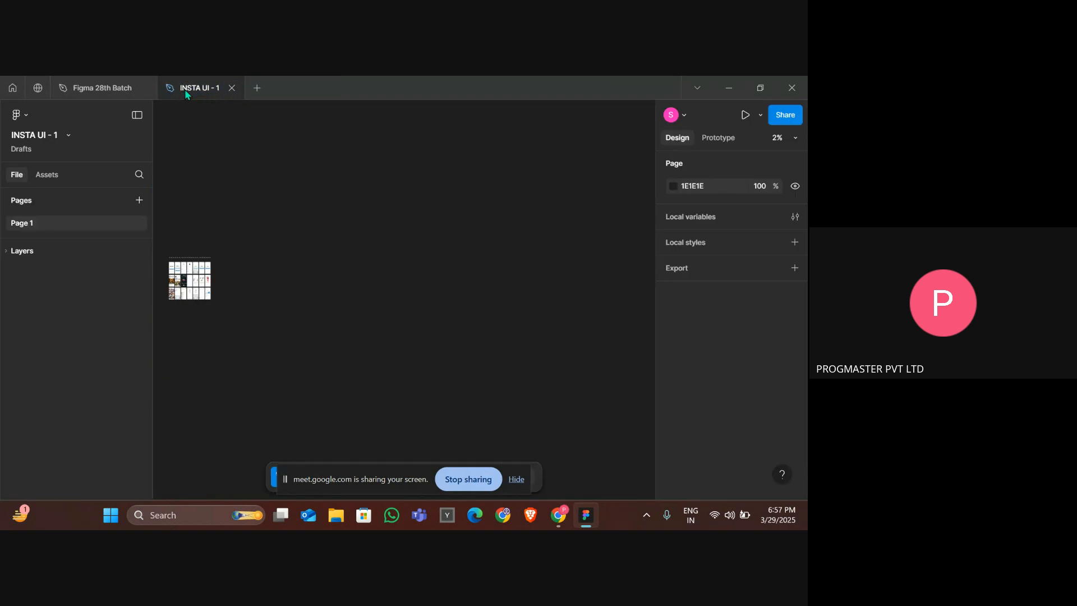
pyautogui.rightClick(184, 89)
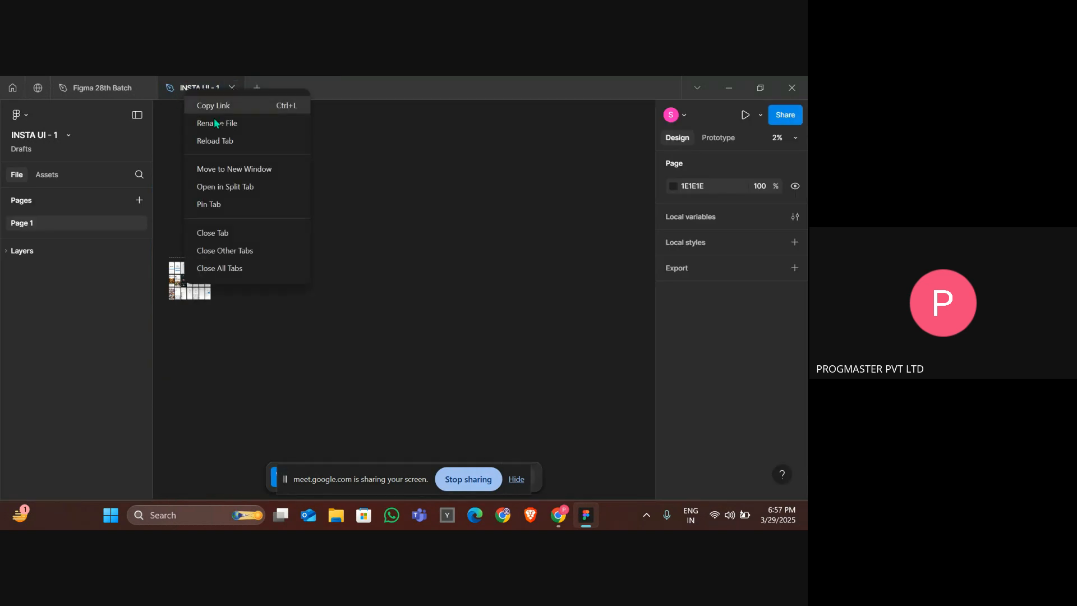
pyautogui.click(264, 185)
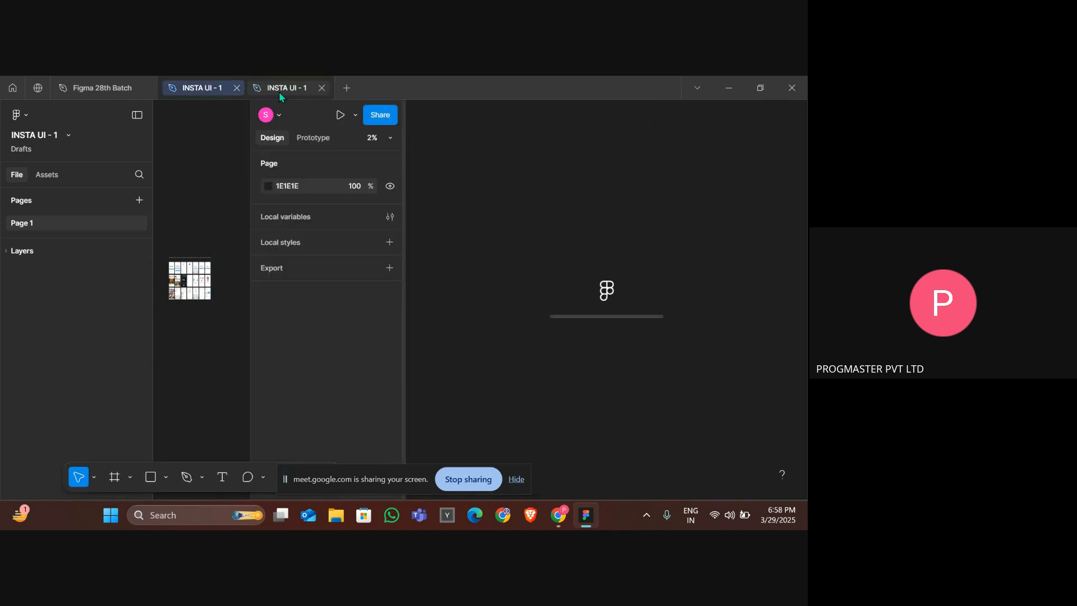
# Hide the sidebar in the reference pane and zoom into the reference screens.
pyautogui.click(112, 90)
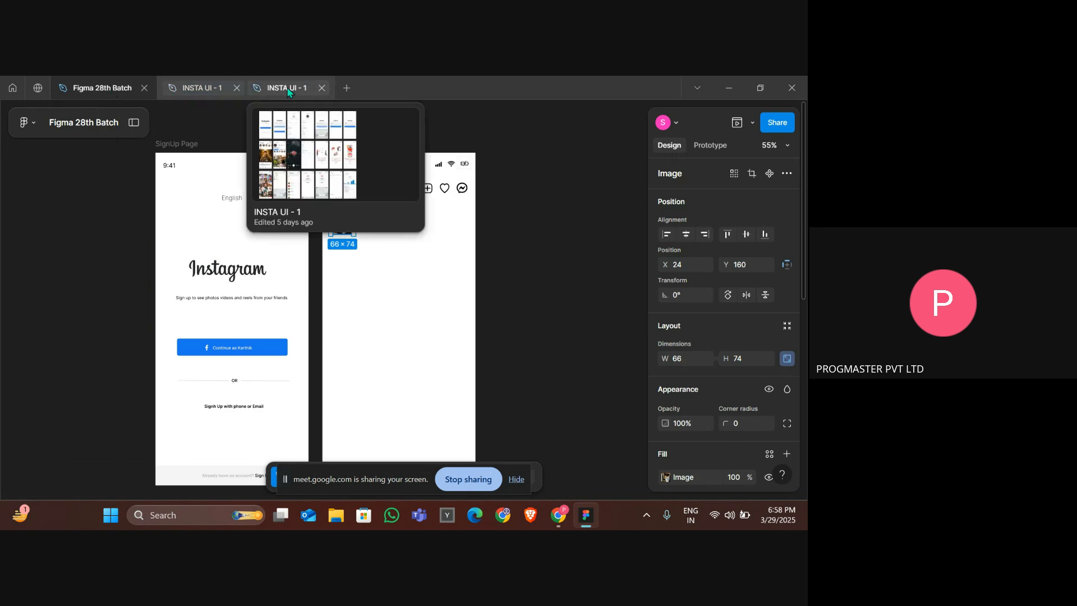
pyautogui.click(286, 90)
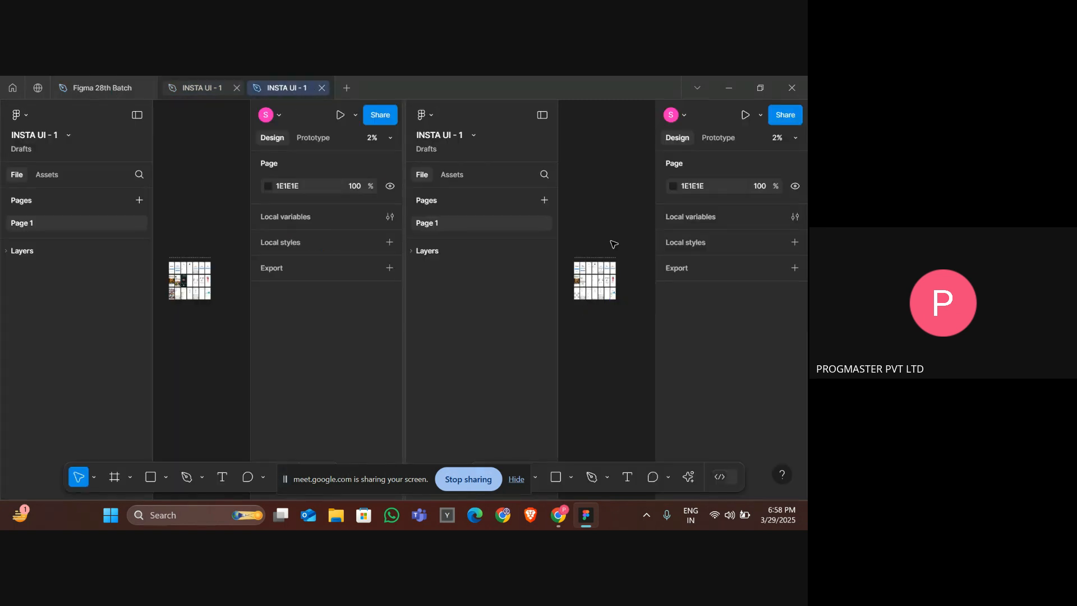
pyautogui.click(542, 116)
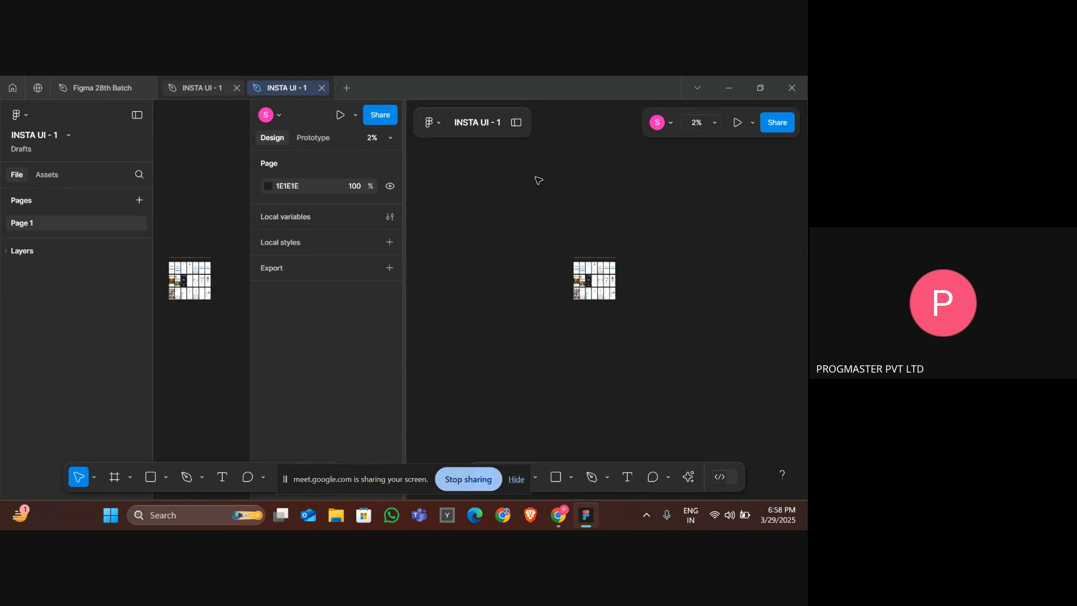
pyautogui.scroll(5, 603, 202)
pyautogui.scroll(-5, 602, 202)
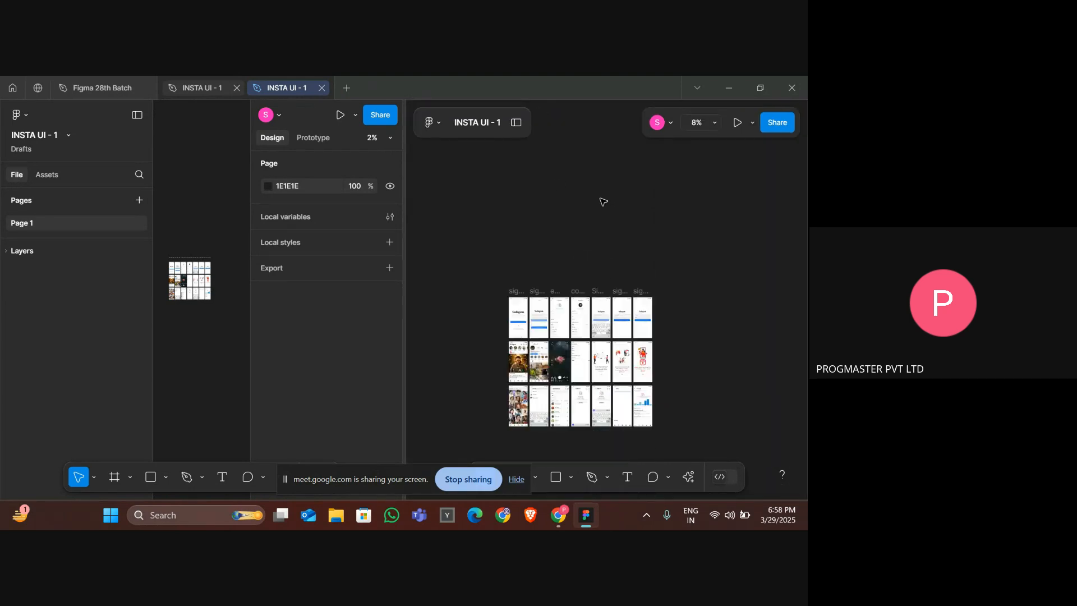
pyautogui.scroll(5, 602, 201)
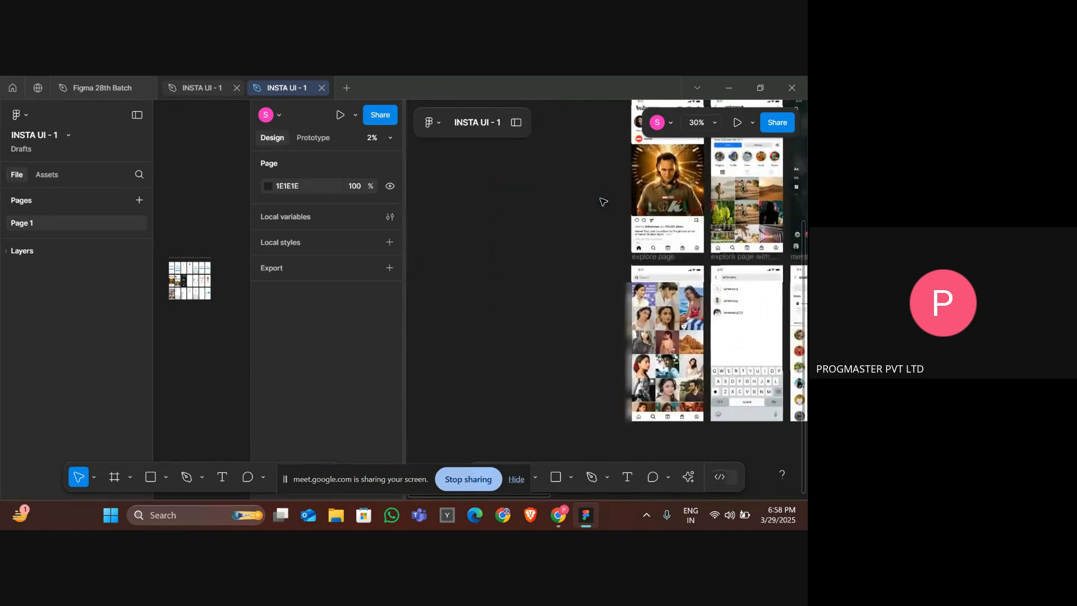
# Zoom into the reference home and profile screens in the split pane.
pyautogui.scroll(5, 601, 201)
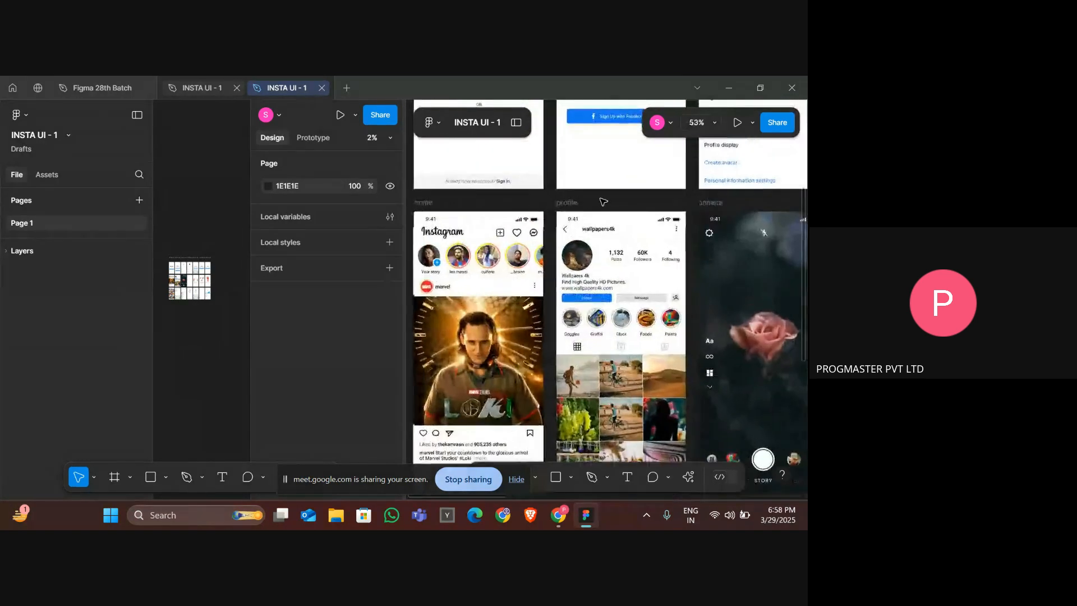
pyautogui.scroll(-2, 603, 202)
pyautogui.hscroll(1, 603, 202)
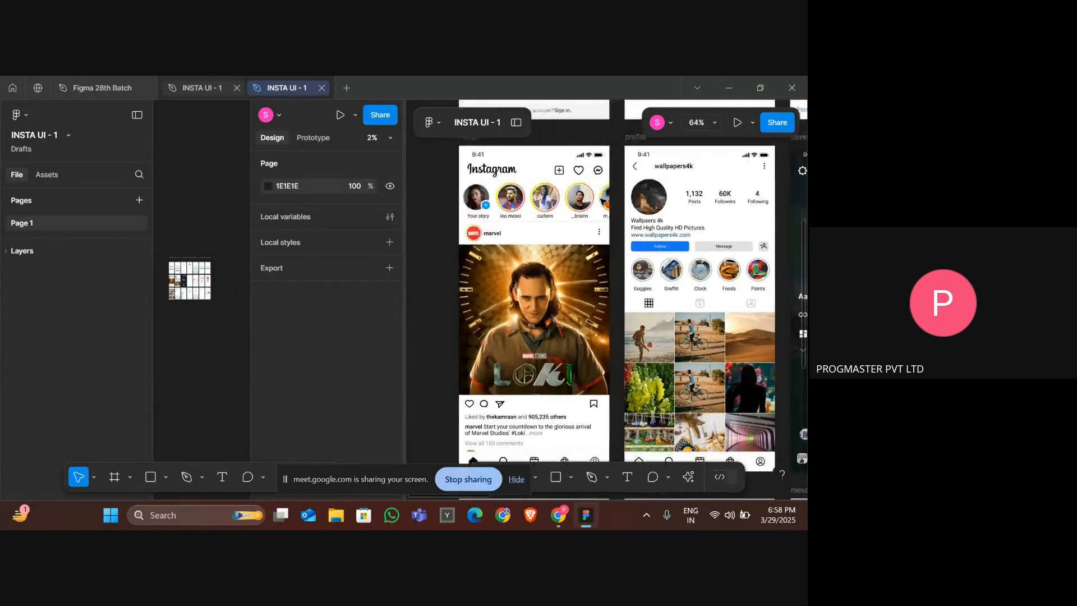
pyautogui.scroll(2, 603, 202)
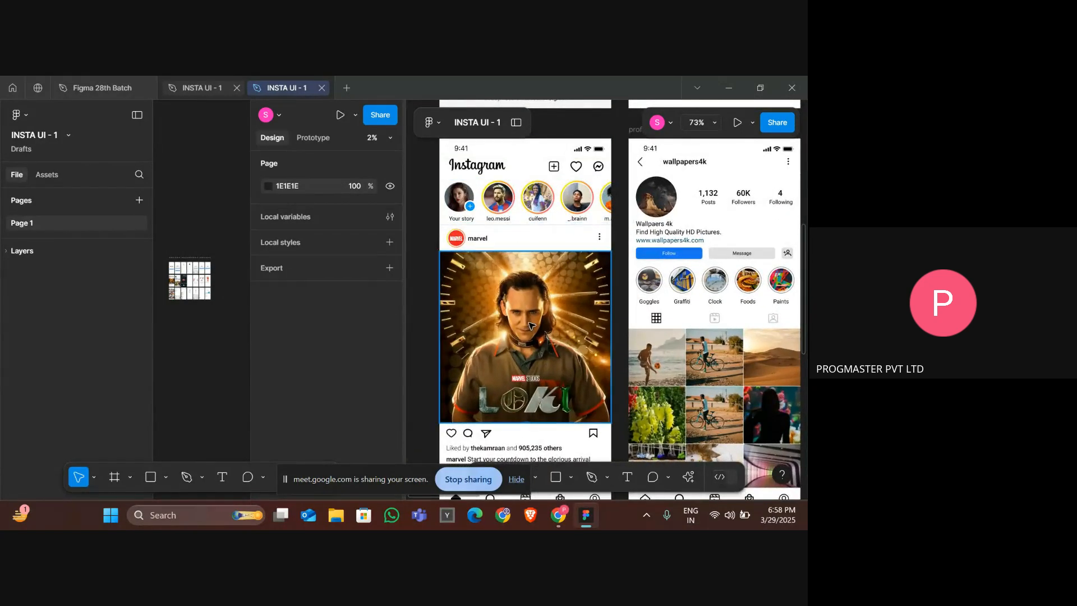
# Rearrange the browser tabs, moving Figma 28th Batch to the end and closing the duplicate INSTA UI - 1 tab.
pyautogui.click(95, 87)
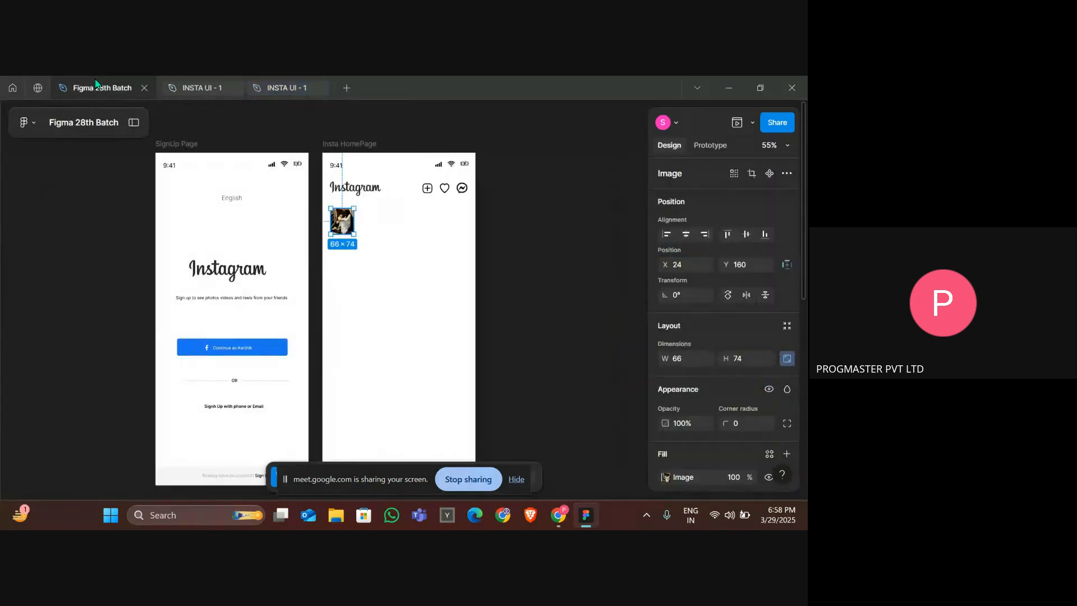
pyautogui.click(290, 87)
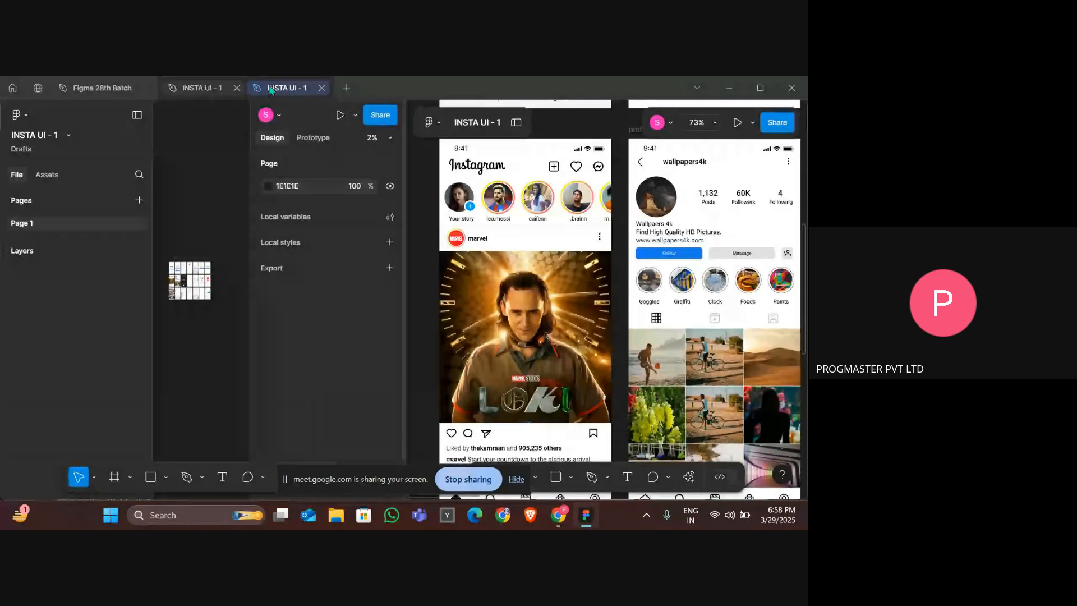
pyautogui.click(198, 87)
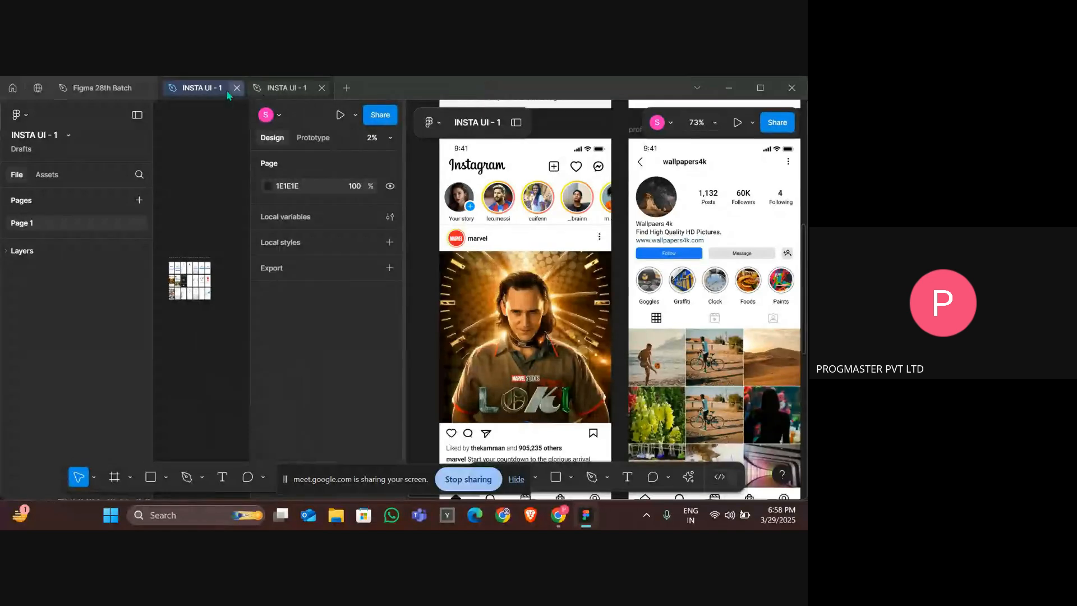
pyautogui.click(96, 92)
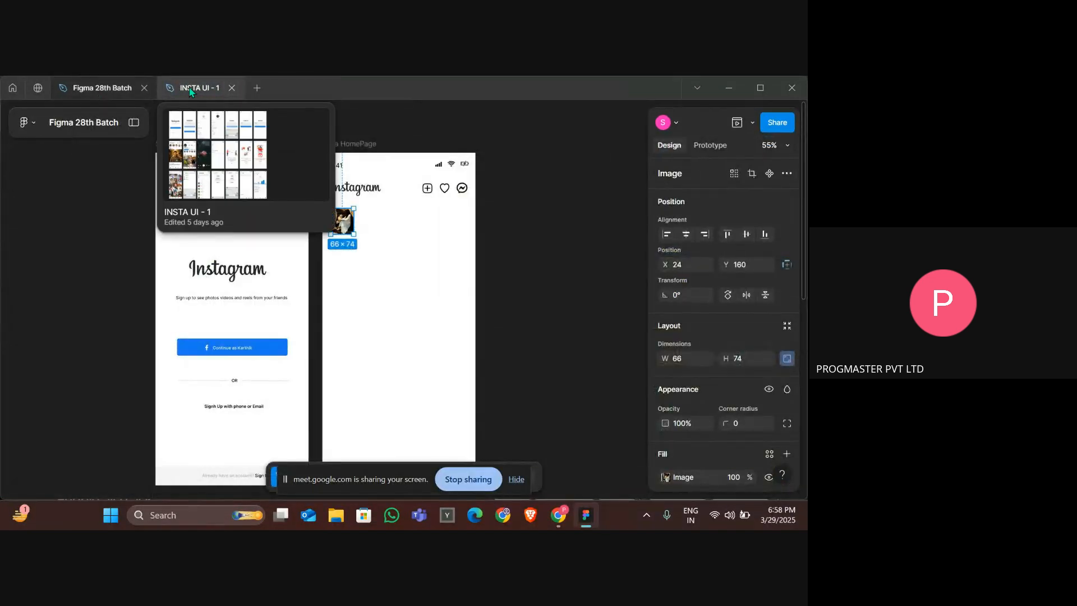
pyautogui.click(195, 90)
pyautogui.rightClick(192, 93)
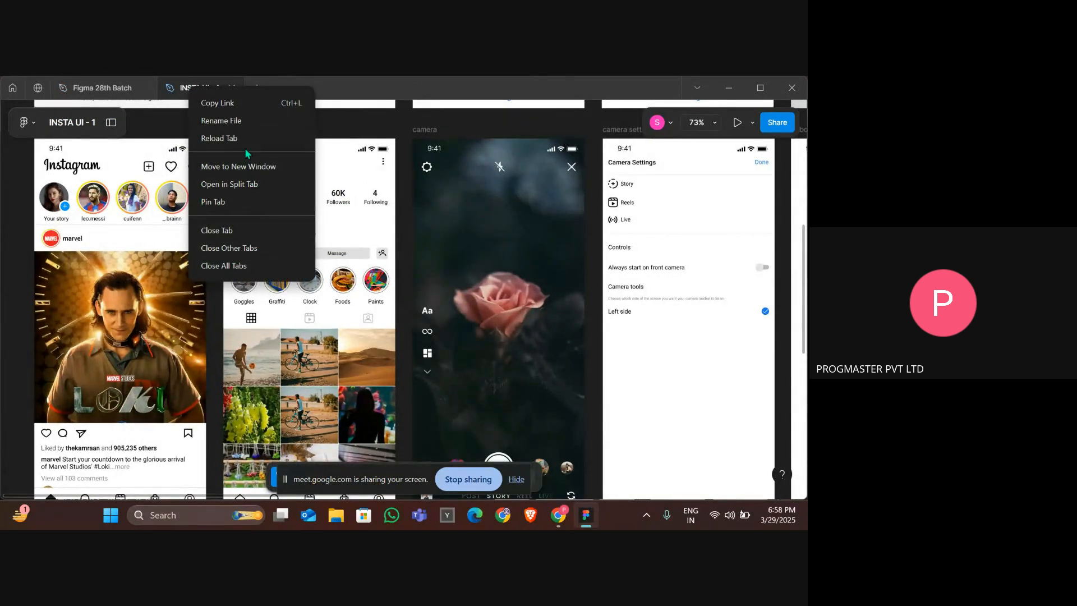
pyautogui.click(260, 184)
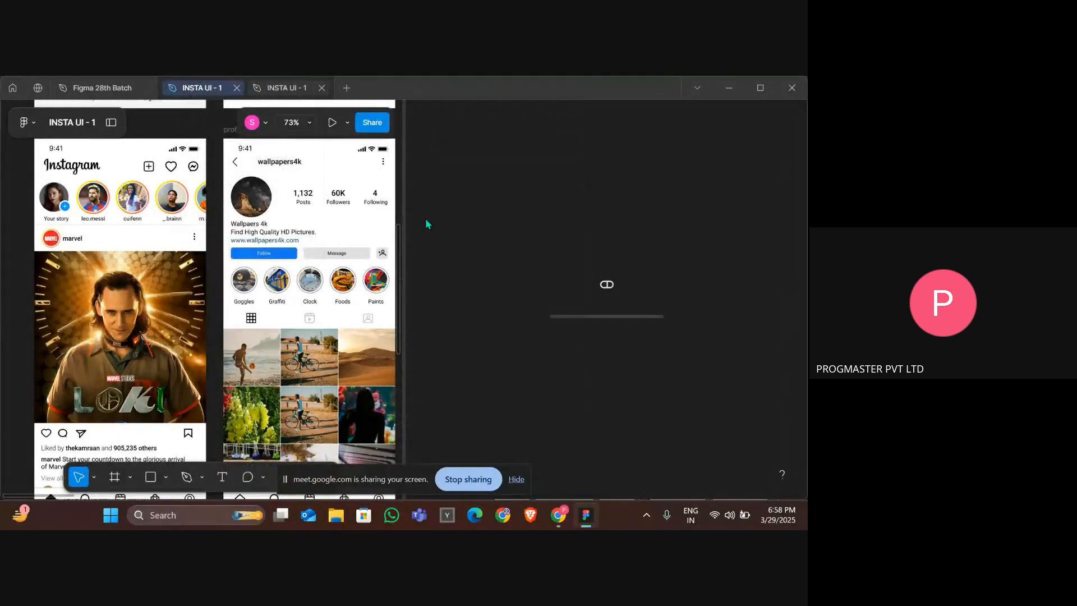
pyautogui.click(92, 89)
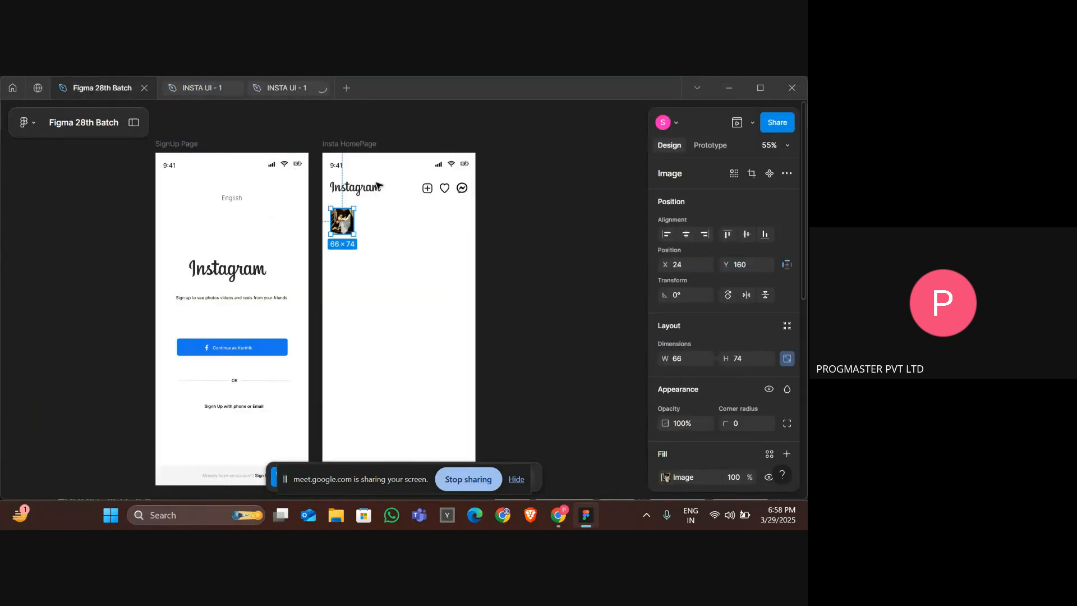
pyautogui.click(297, 91)
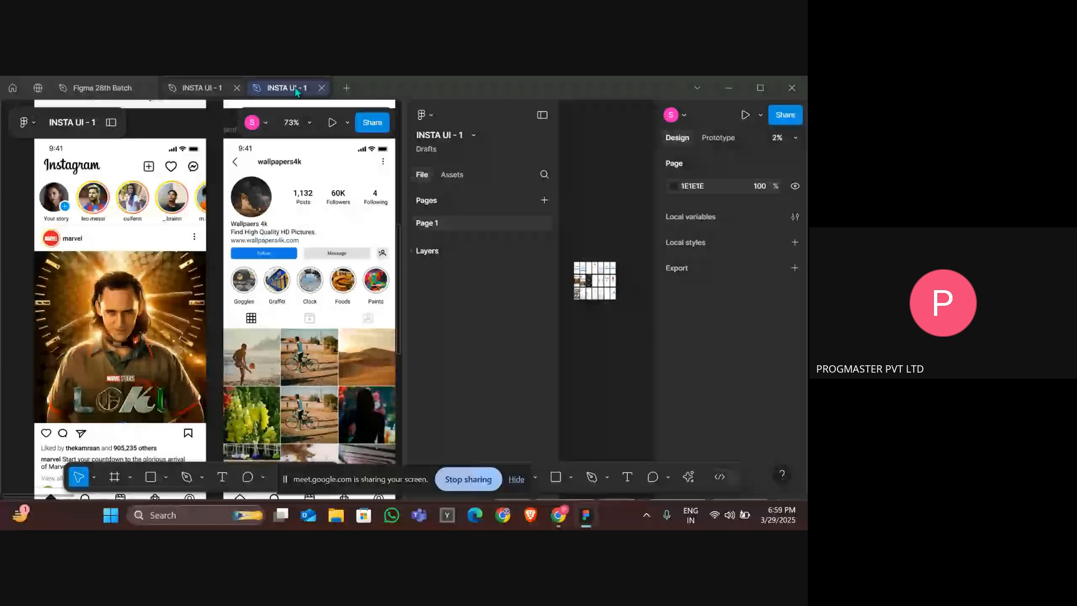
pyautogui.moveTo(99, 88); pyautogui.dragTo(297, 79)
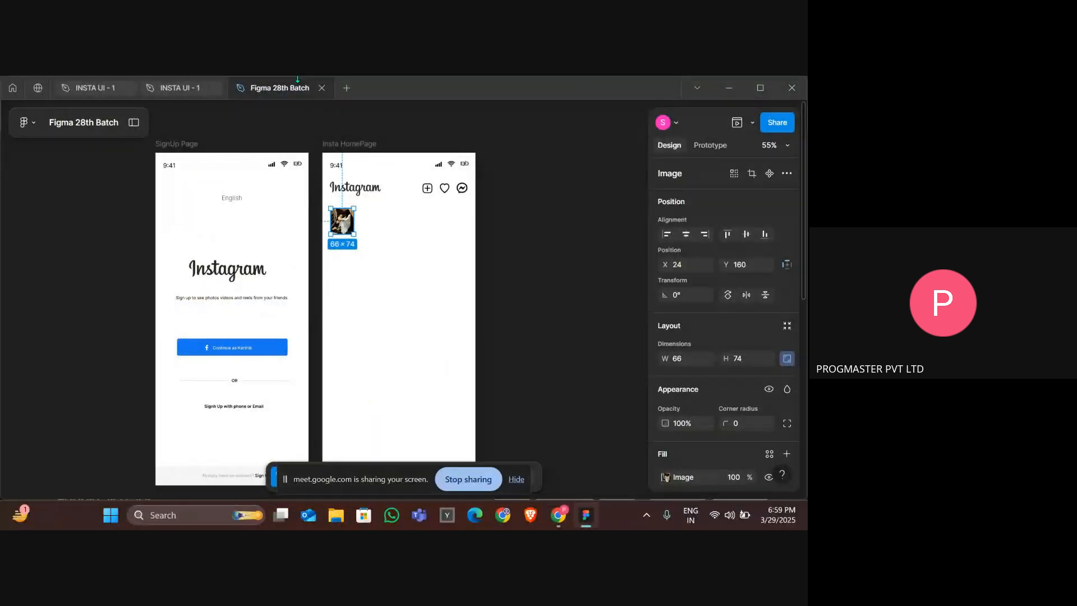
pyautogui.click(194, 88)
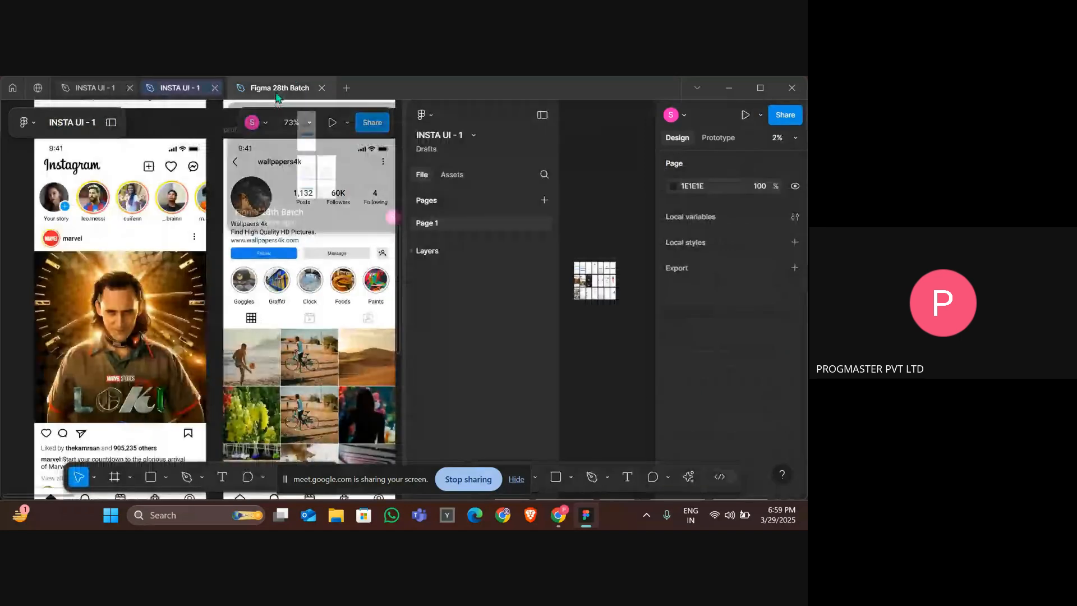
pyautogui.click(310, 93)
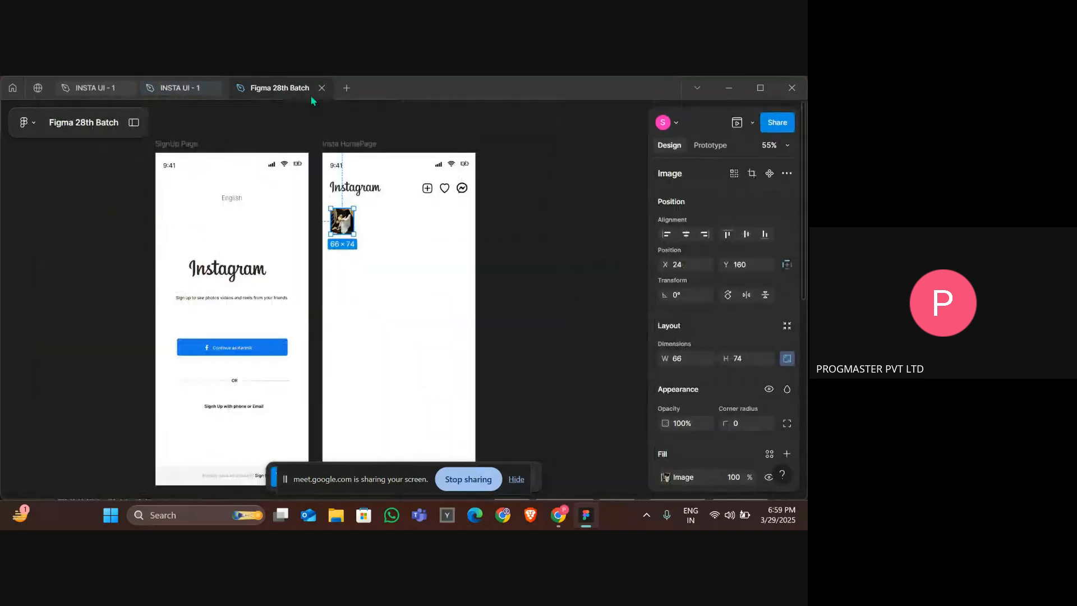
pyautogui.click(210, 87)
# Move the INSTA UI - 1 reference tab into its own separate window.
pyautogui.click(95, 94)
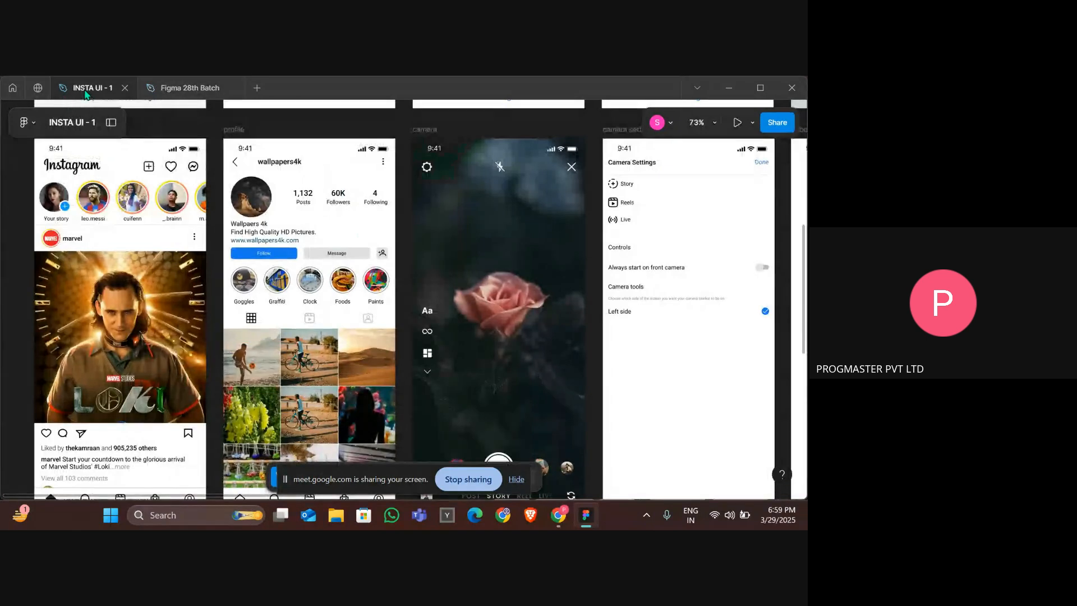
pyautogui.rightClick(85, 92)
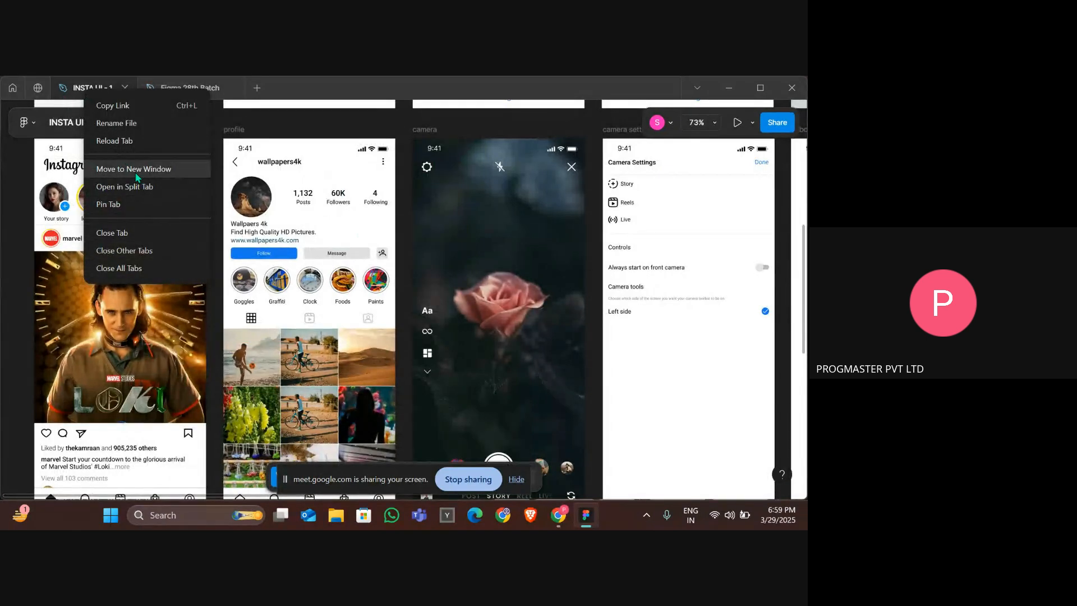
pyautogui.click(135, 169)
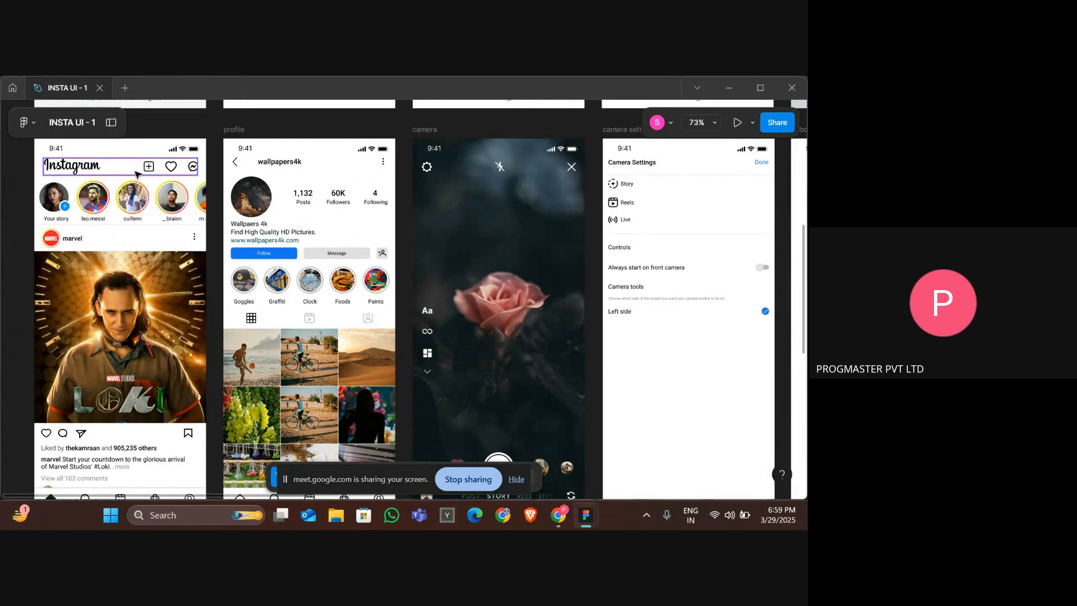
# Compare the reference stories row with the working frame, switching between windows and zooming into both.
pyautogui.hotkey('alt', 'Tab')
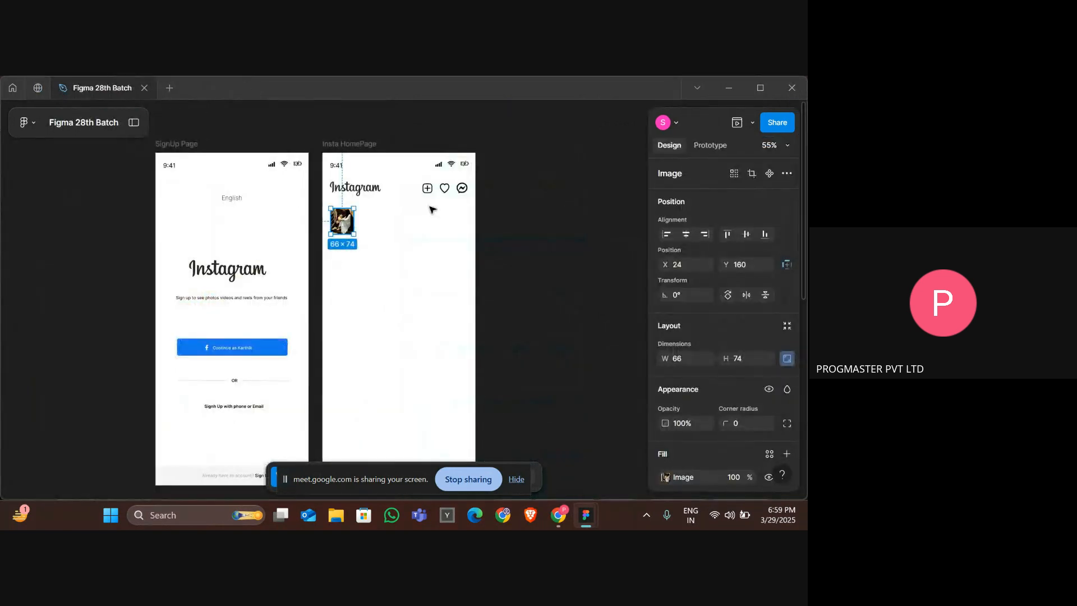
pyautogui.scroll(3, 394, 197)
pyautogui.hotkey('alt', 'Tab')
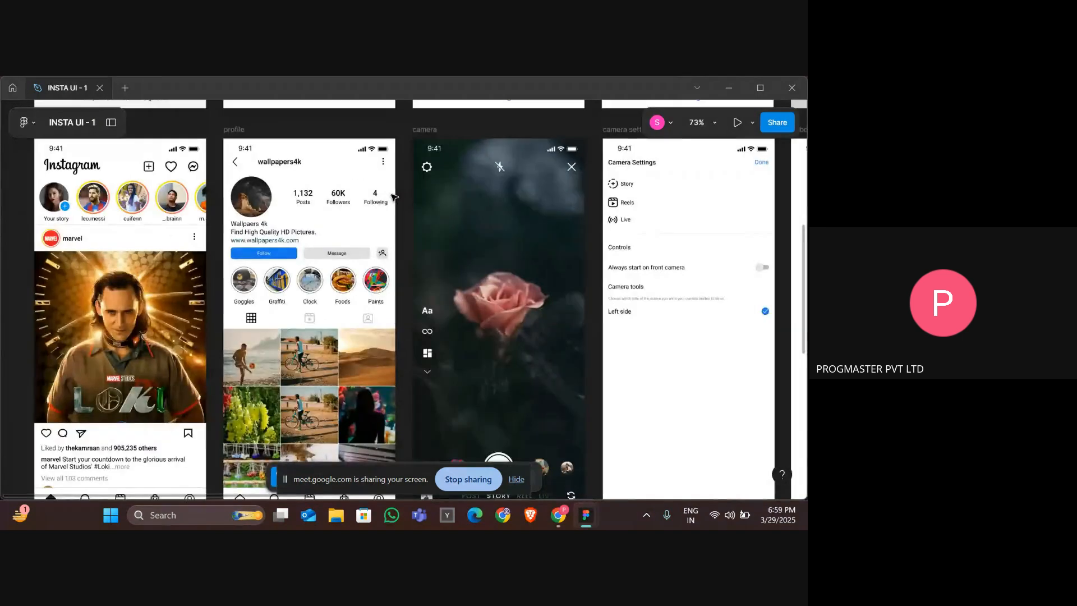
pyautogui.hotkey('alt', 'Tab')
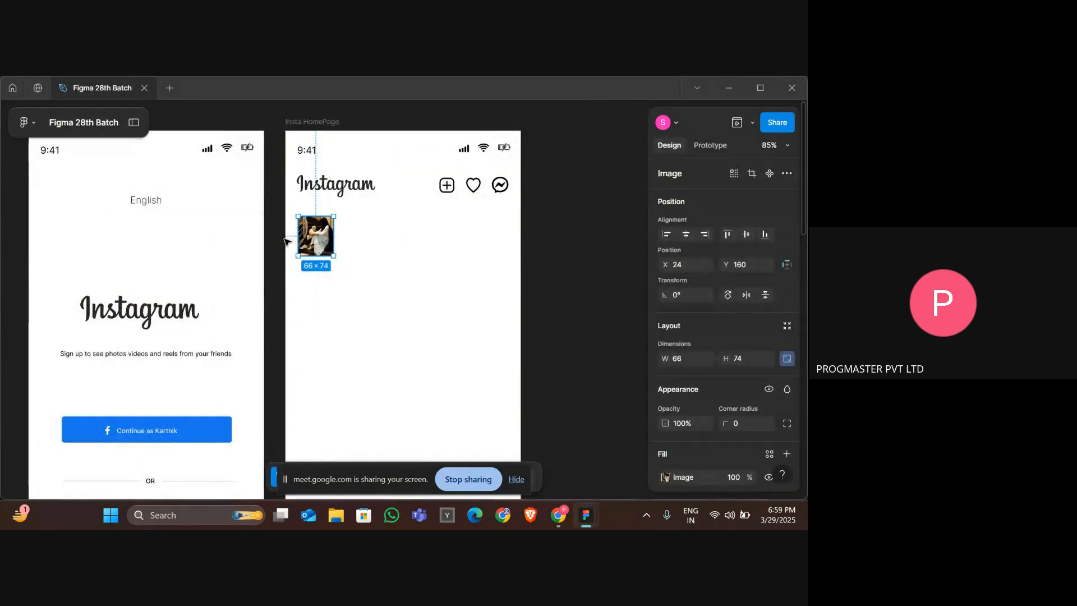
pyautogui.scroll(5, 286, 241)
pyautogui.hotkey('alt', 'Tab')
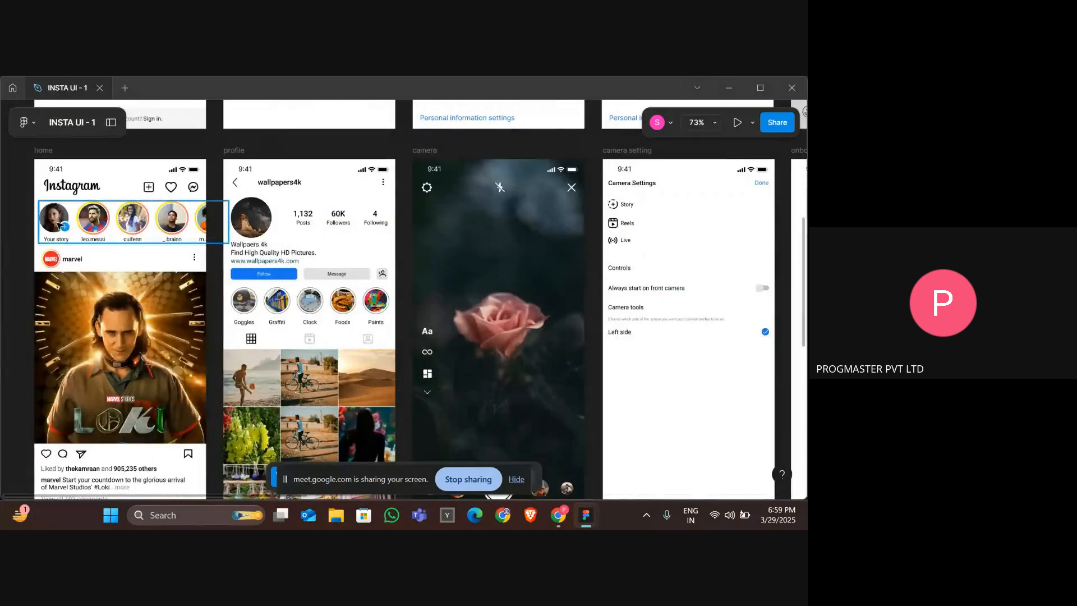
pyautogui.scroll(5, 56, 222)
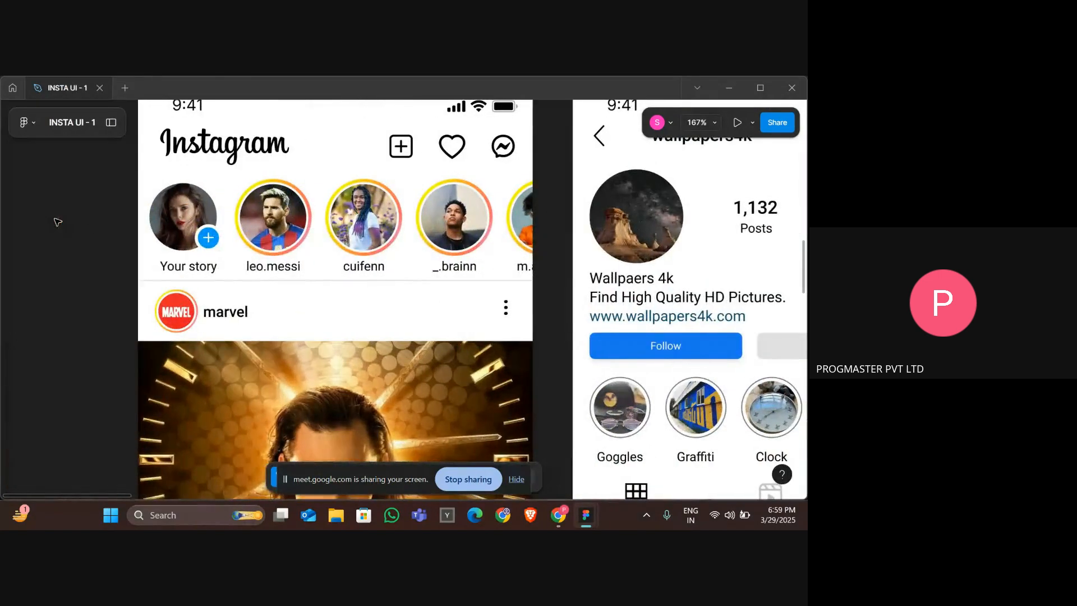
pyautogui.hotkey('alt', 'Tab')
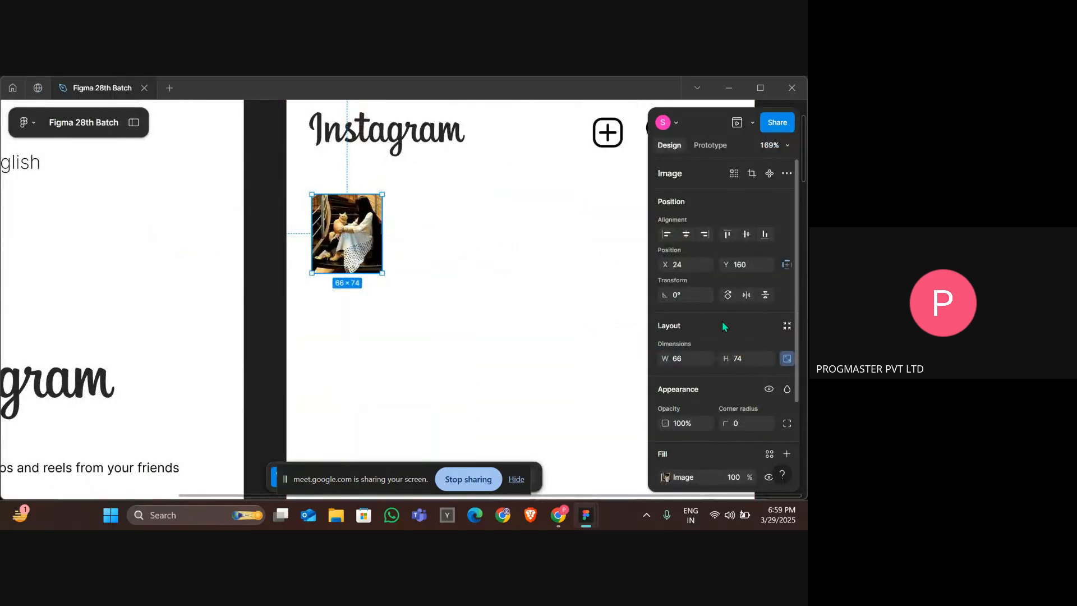
# Set the profile picture's corner radius to 50 to make it round.
pyautogui.scroll(-2, 722, 321)
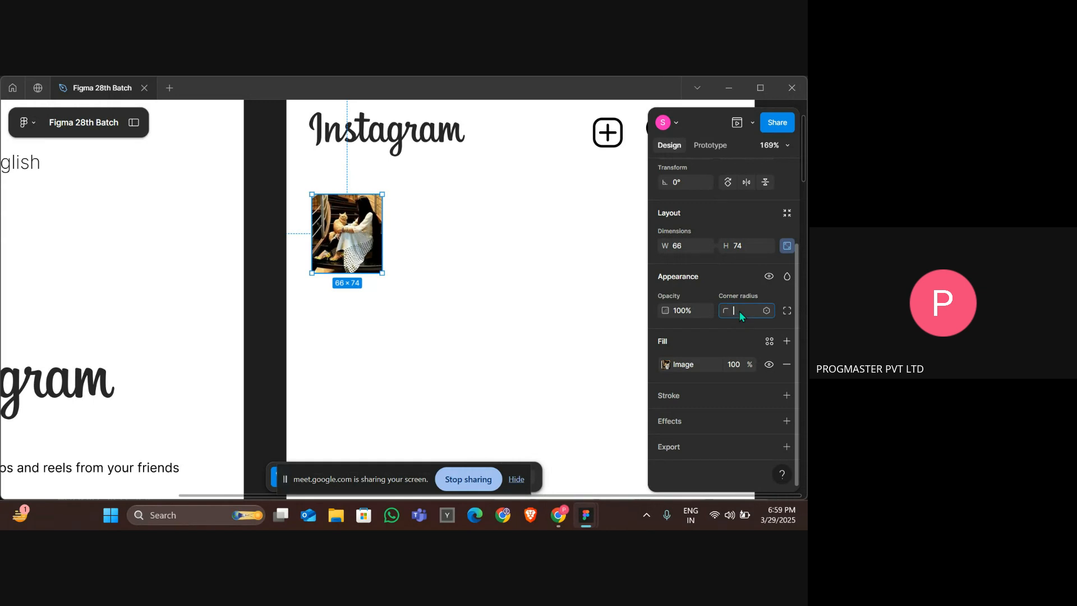
pyautogui.press('Return')
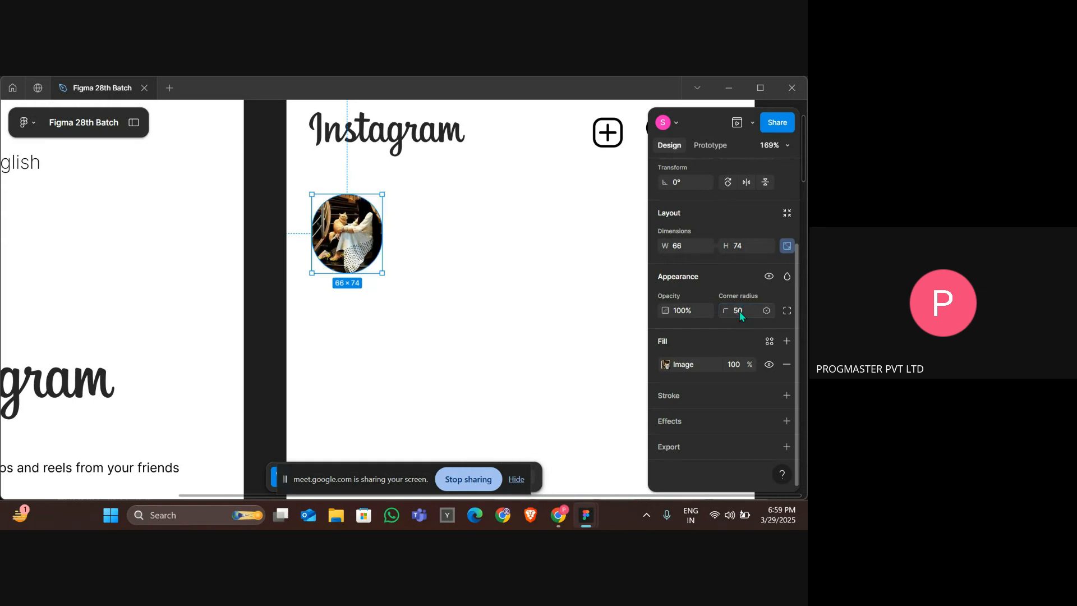
pyautogui.click(491, 257)
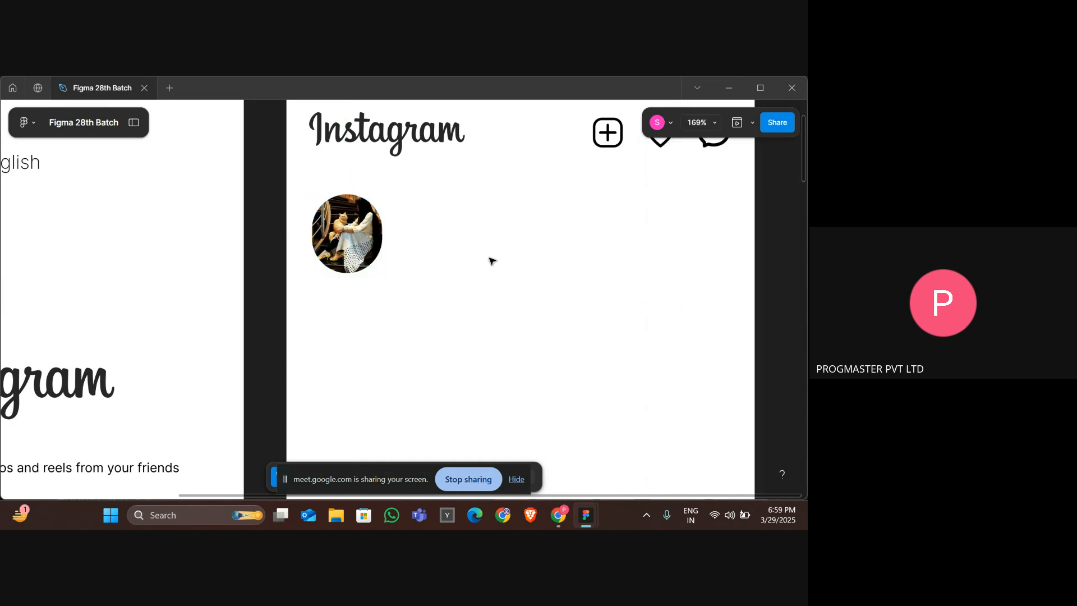
# Resize the round profile picture to about 57 × 64 below the Instagram logo.
pyautogui.keyDown('ctrl'); pyautogui.scroll(-2, 491, 257); pyautogui.keyUp('ctrl')
pyautogui.click(354, 249)
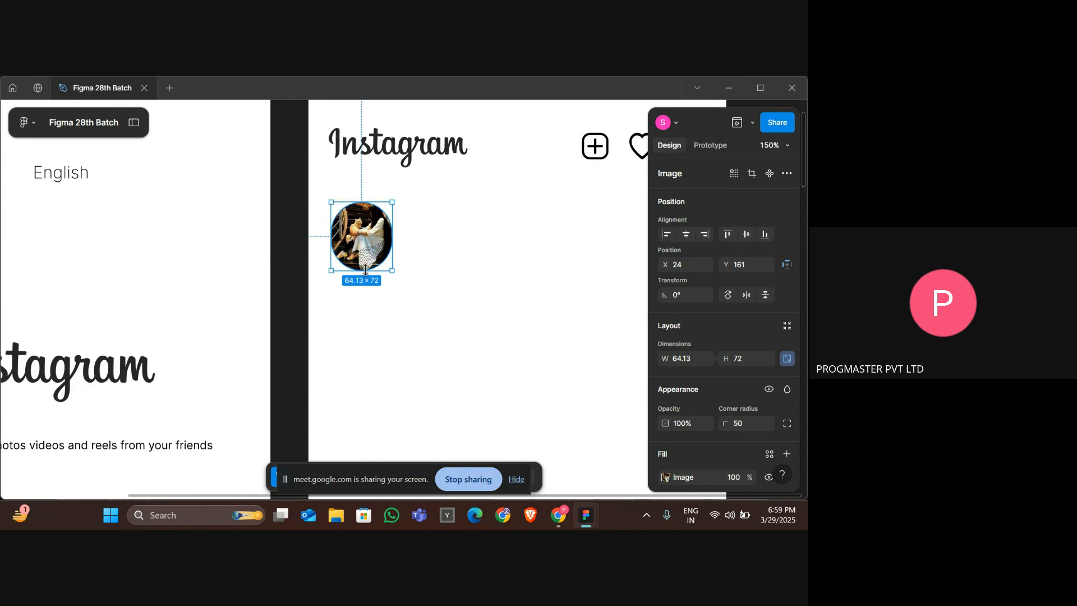
pyautogui.moveTo(365, 270); pyautogui.dragTo(362, 231)
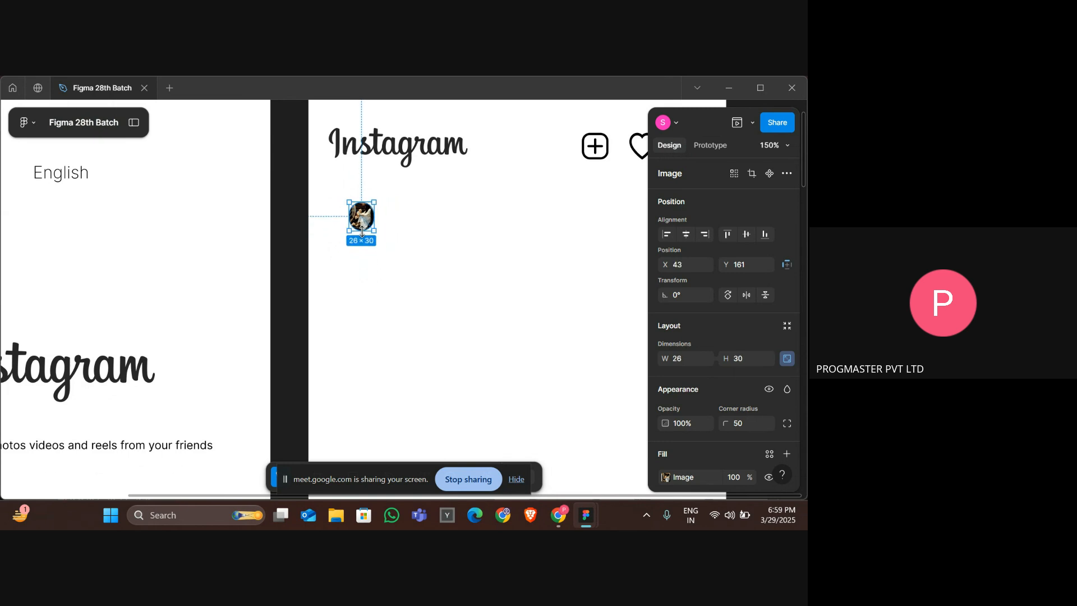
pyautogui.click(409, 238)
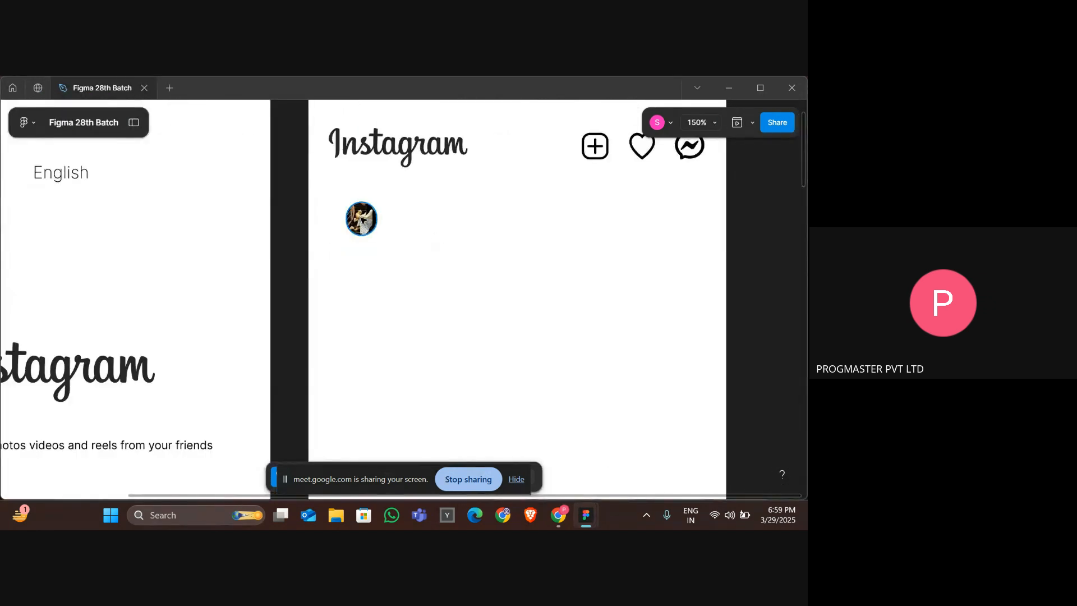
pyautogui.moveTo(361, 218); pyautogui.dragTo(402, 227)
pyautogui.scroll(-5, 365, 216)
pyautogui.scroll(-1, 364, 215)
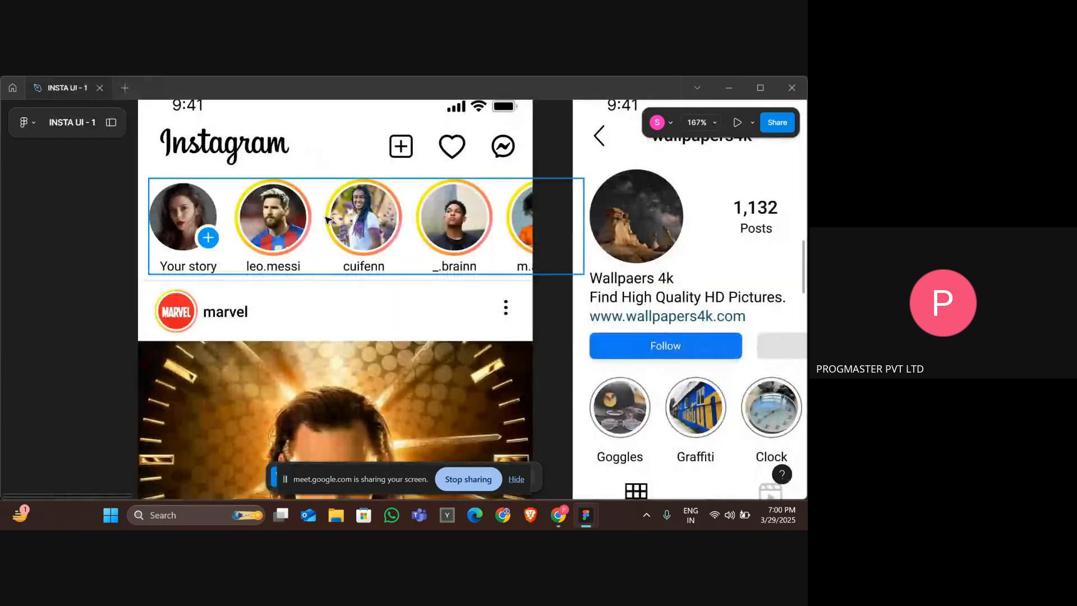
pyautogui.click(216, 239)
pyautogui.doubleClick(214, 237)
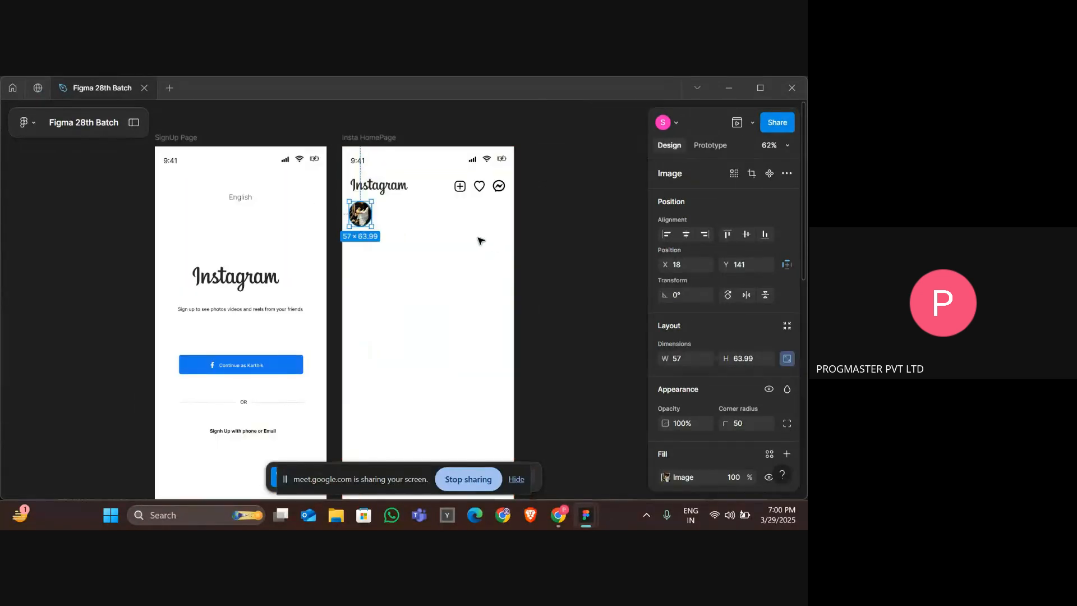
# Show the sidebar with the layers panel in the working file.
pyautogui.click(425, 232)
pyautogui.scroll(10, 426, 232)
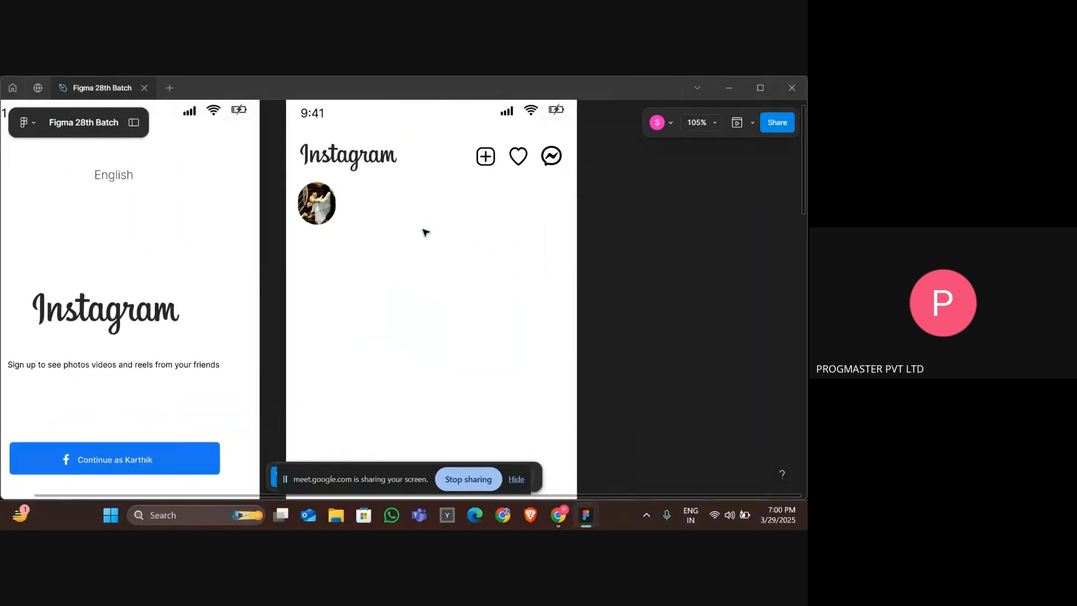
pyautogui.scroll(-5, 426, 233)
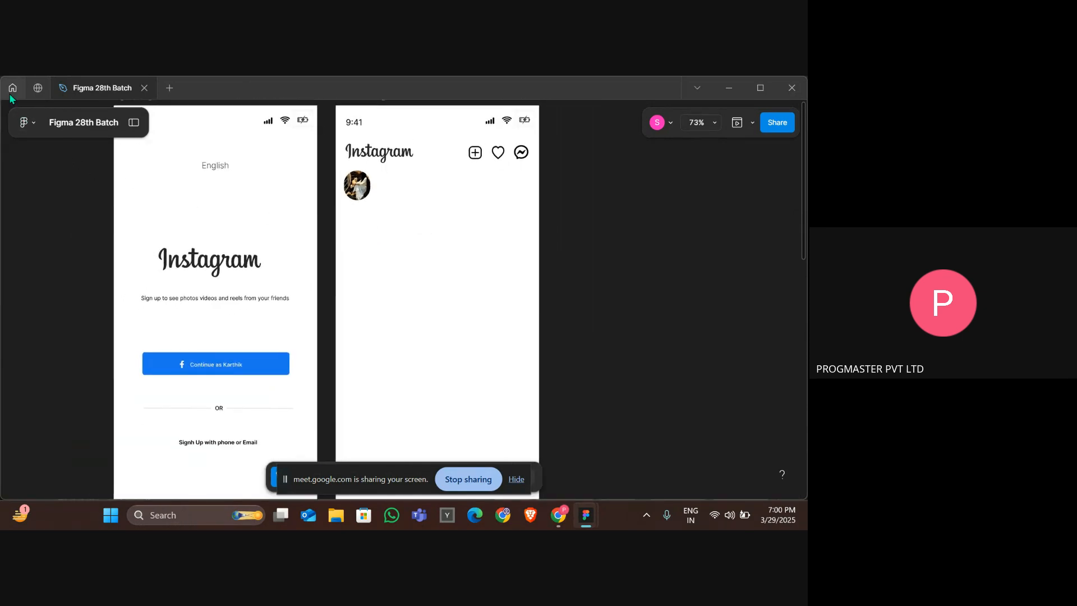
pyautogui.click(28, 122)
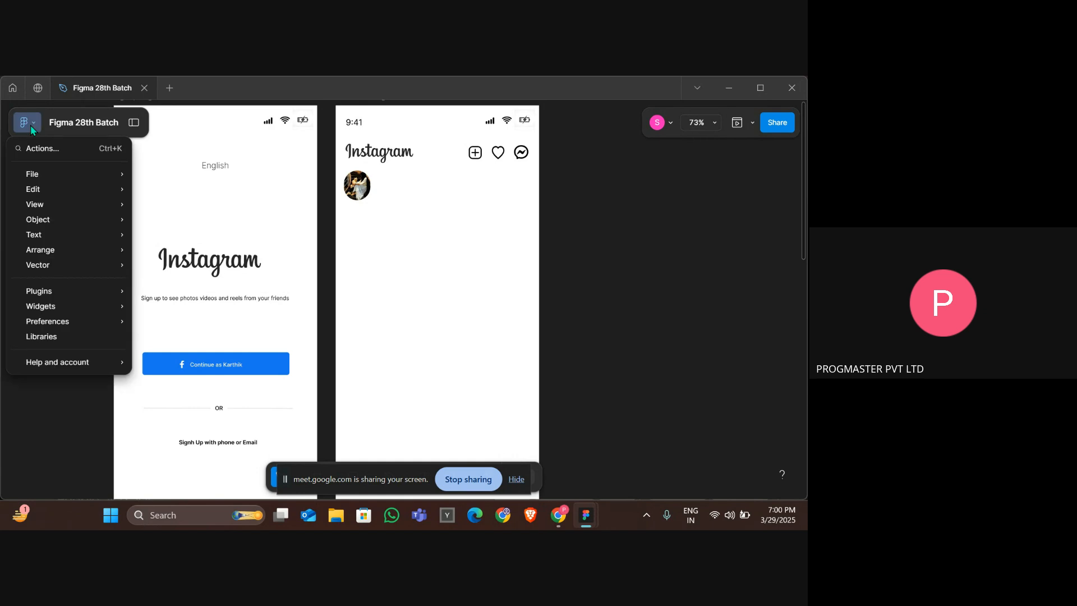
pyautogui.click(137, 123)
pyautogui.click(138, 122)
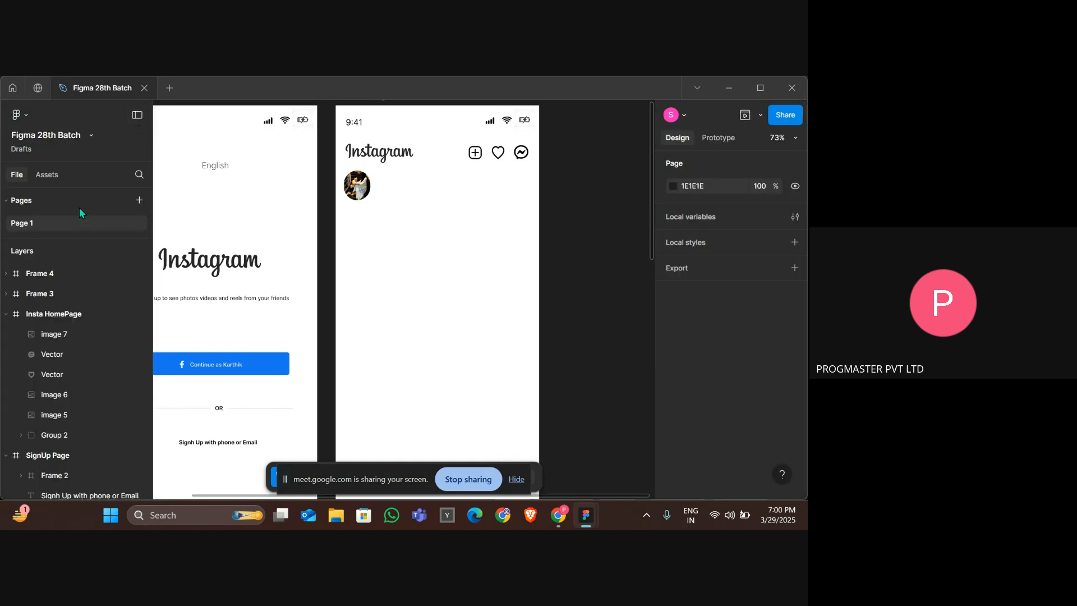
# Search the assets for "plus icon" and place the Plus circle icon on the profile picture.
pyautogui.click(48, 177)
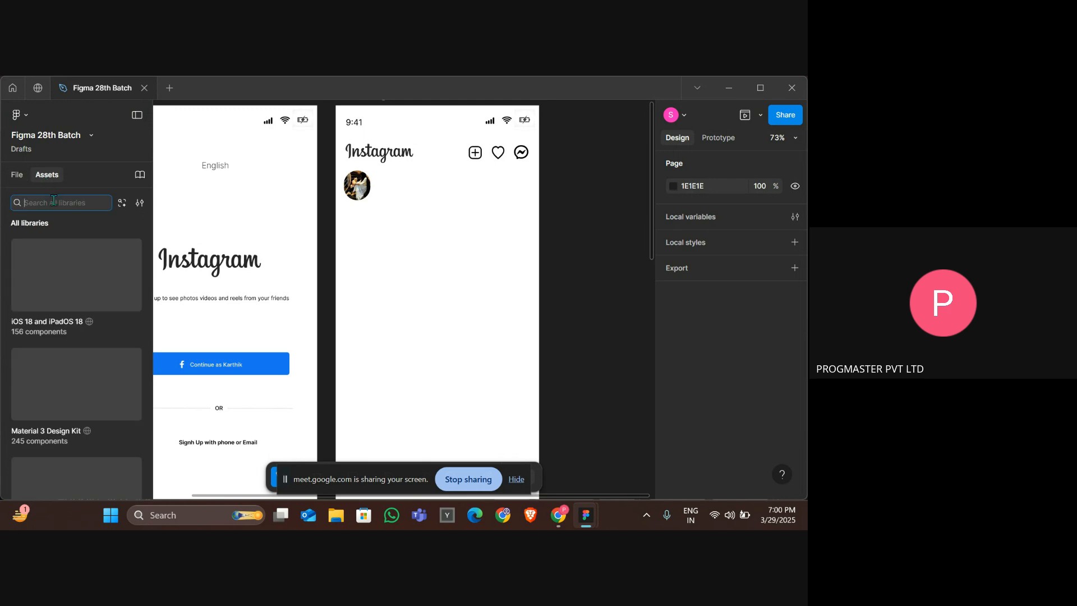
pyautogui.write('plus icon')
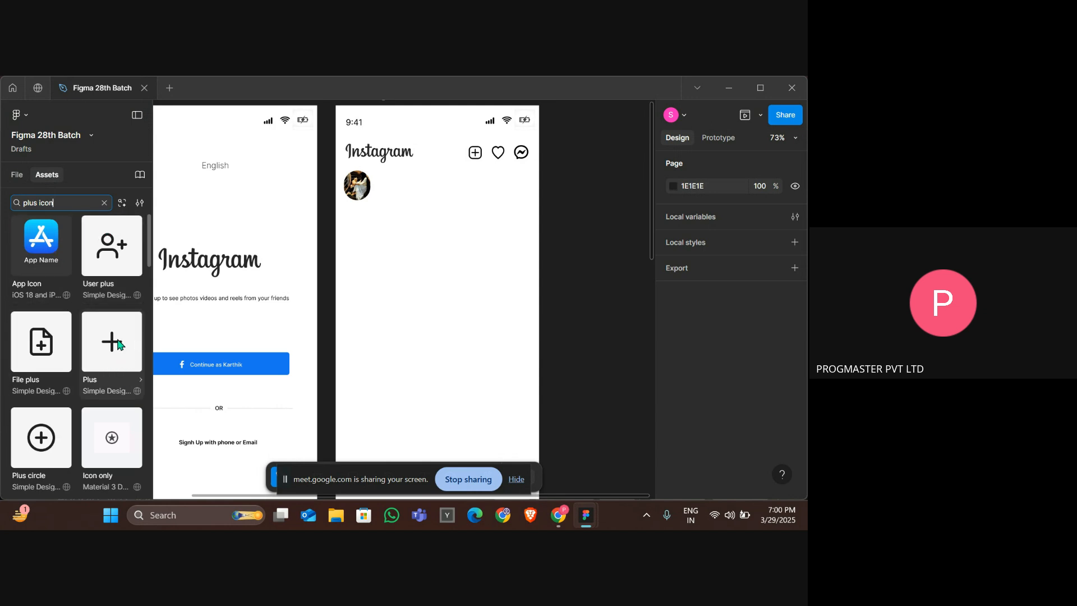
pyautogui.scroll(-2, 45, 359)
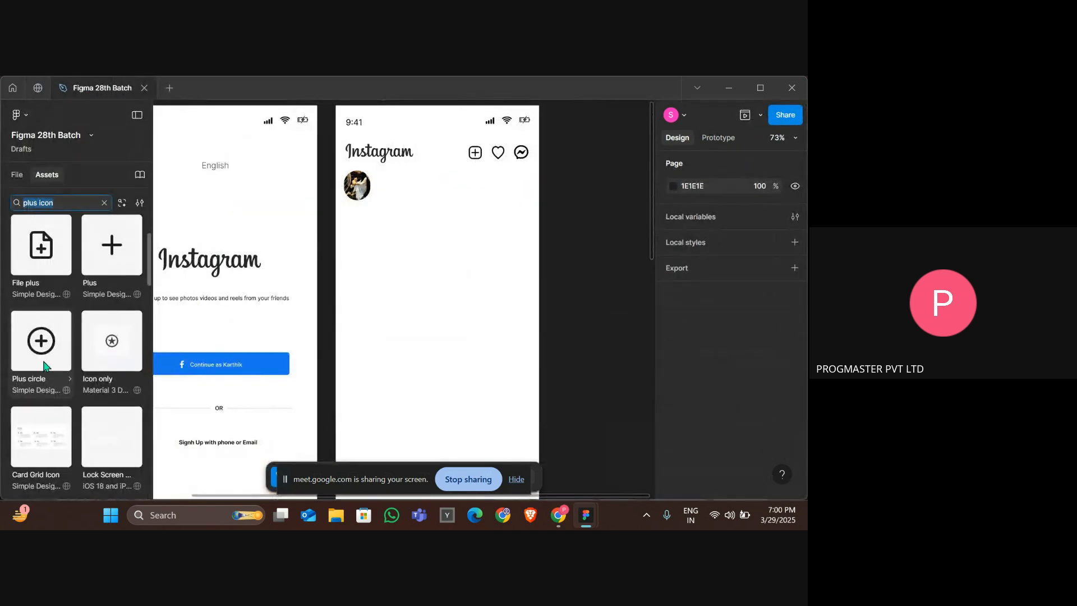
pyautogui.moveTo(41, 351); pyautogui.dragTo(368, 196)
pyautogui.scroll(5, 388, 213)
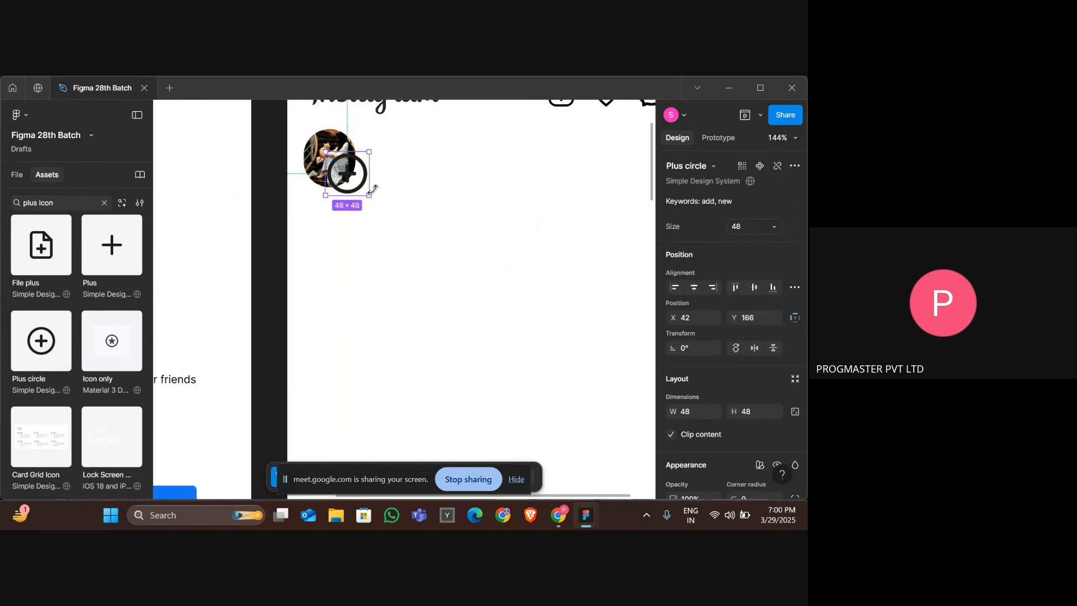
# Change the plus circle icon's colour to white FFFFFF.
pyautogui.hotkey('alt', 'Tab')
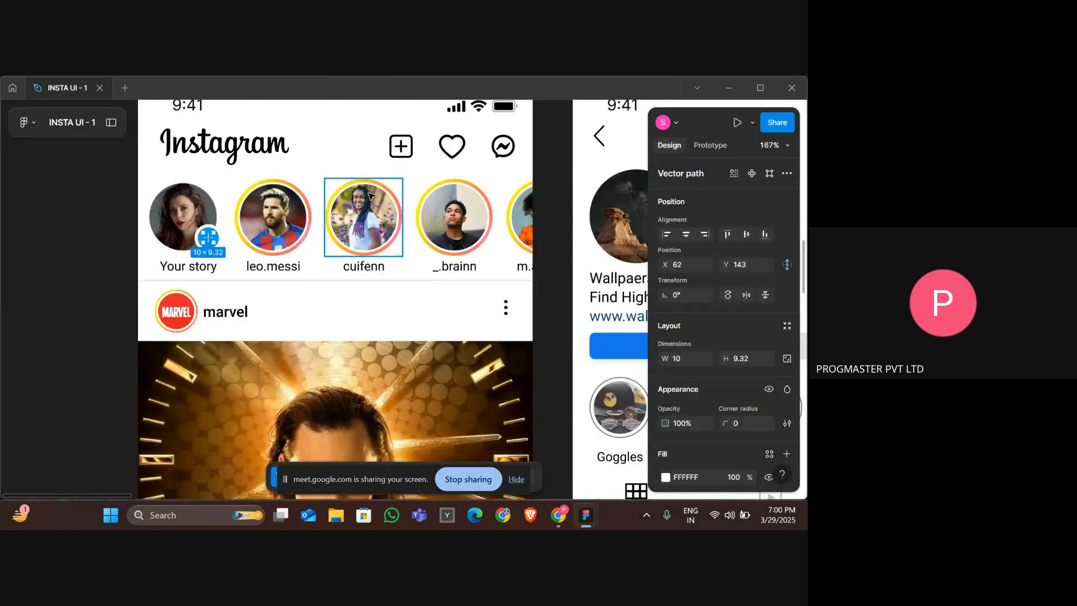
pyautogui.hotkey('alt', 'Tab')
pyautogui.scroll(-5, 700, 342)
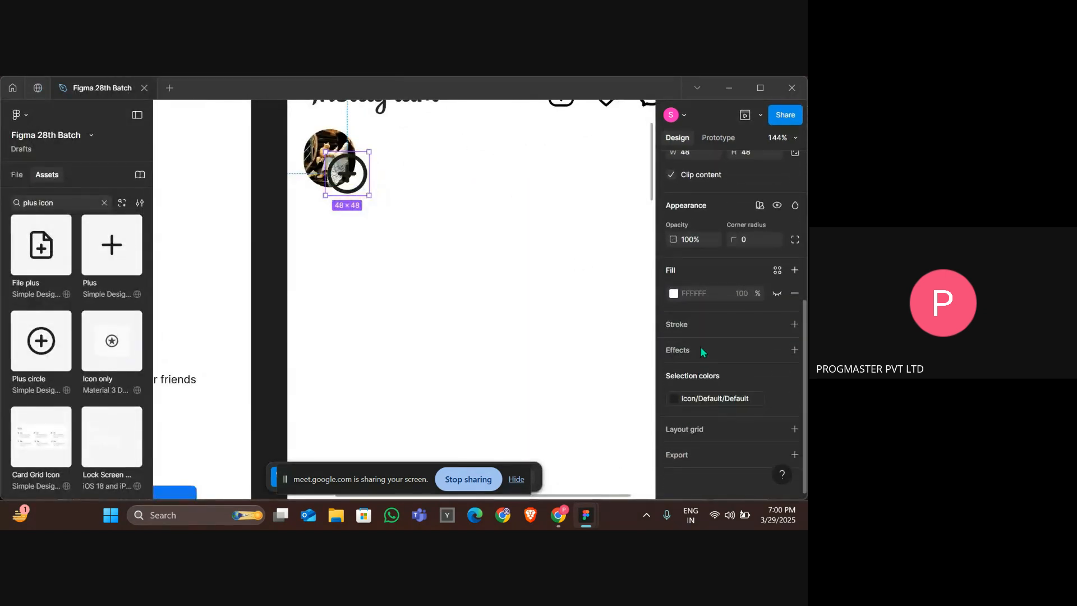
pyautogui.click(674, 396)
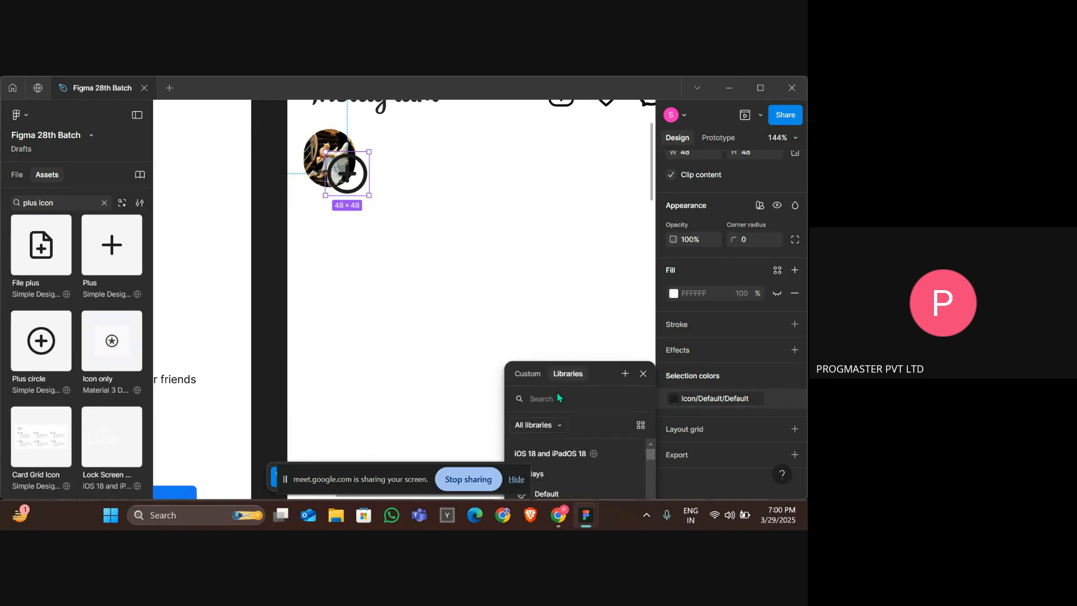
pyautogui.click(675, 398)
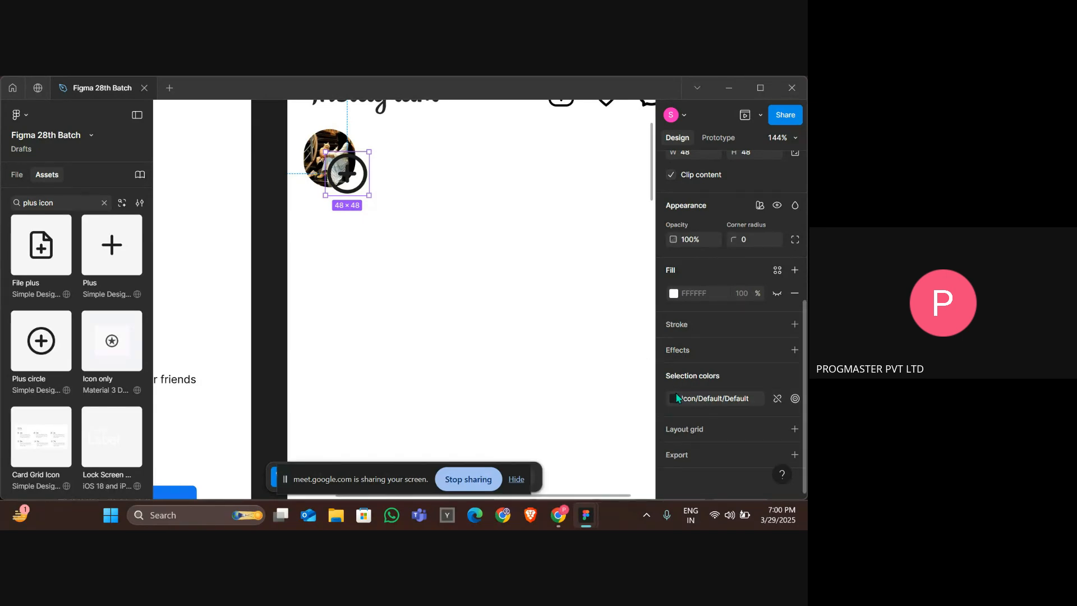
pyautogui.click(676, 397)
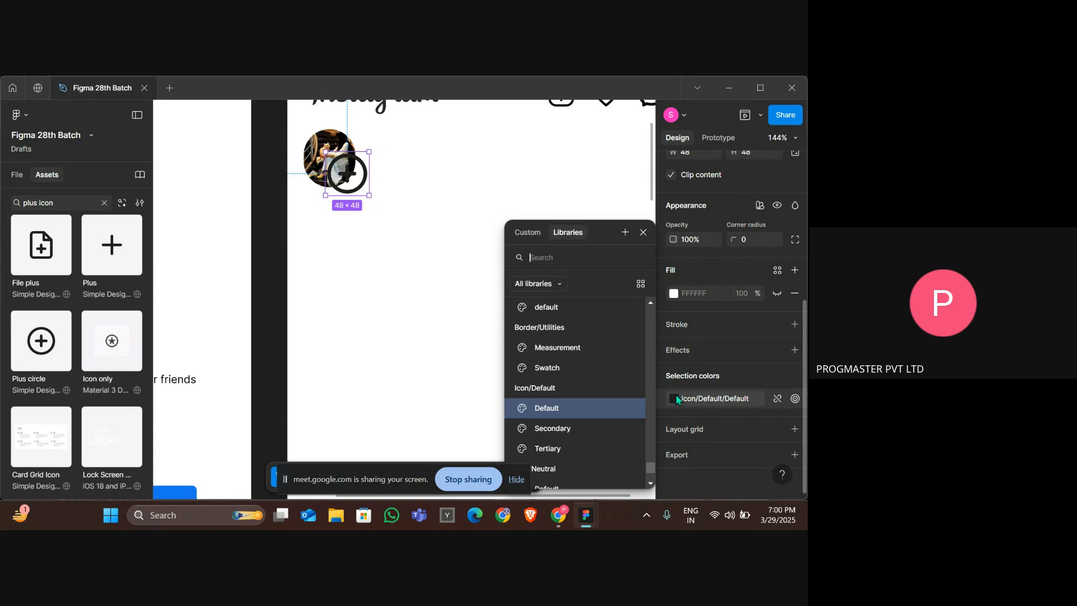
pyautogui.click(521, 232)
pyautogui.moveTo(547, 313); pyautogui.dragTo(503, 268)
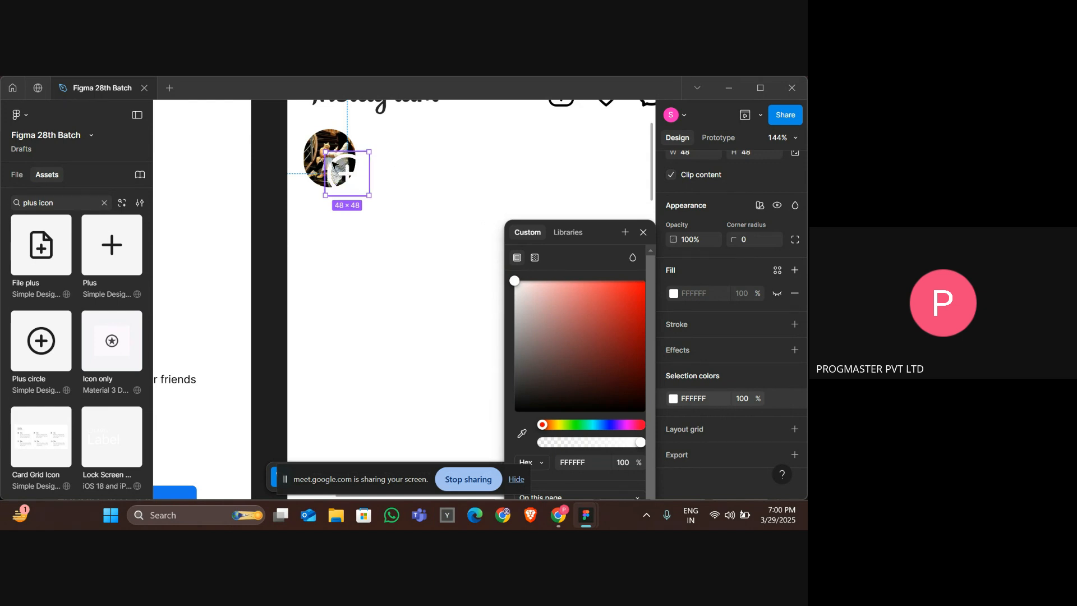
pyautogui.click(518, 488)
pyautogui.click(426, 389)
# Draw a grey ellipse and resize it to about 37 × 35 at the profile picture's lower-right corner.
pyautogui.scroll(-3, 426, 389)
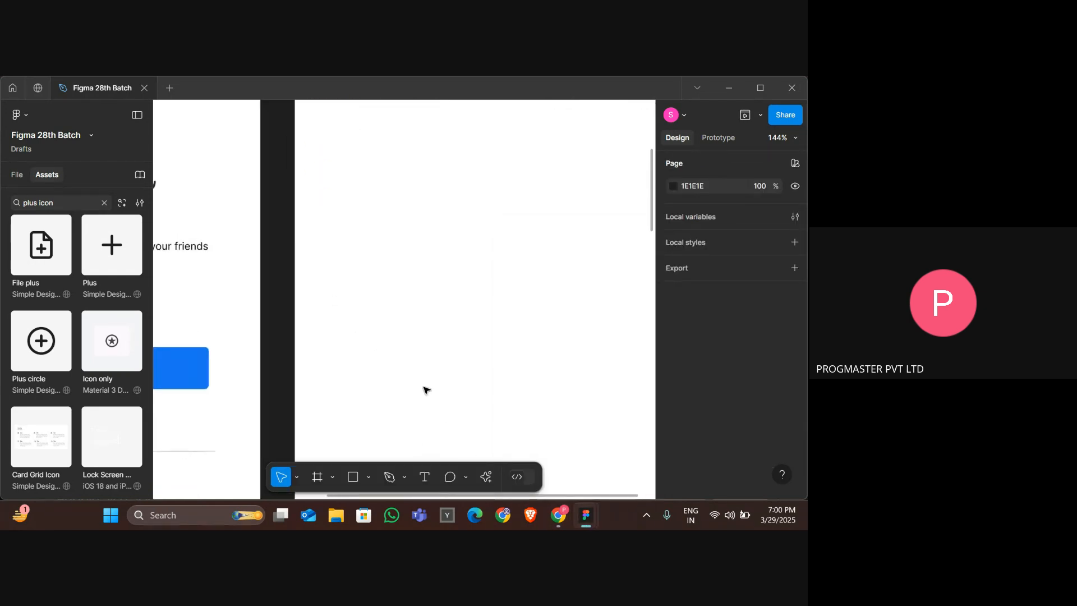
pyautogui.scroll(-3, 426, 390)
pyautogui.click(354, 476)
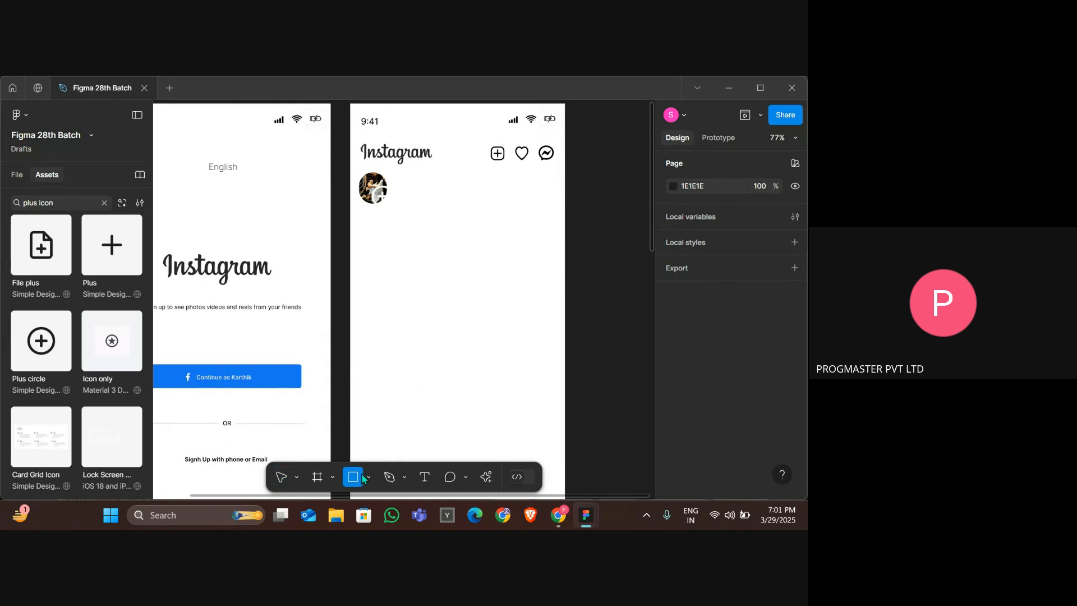
pyautogui.click(368, 477)
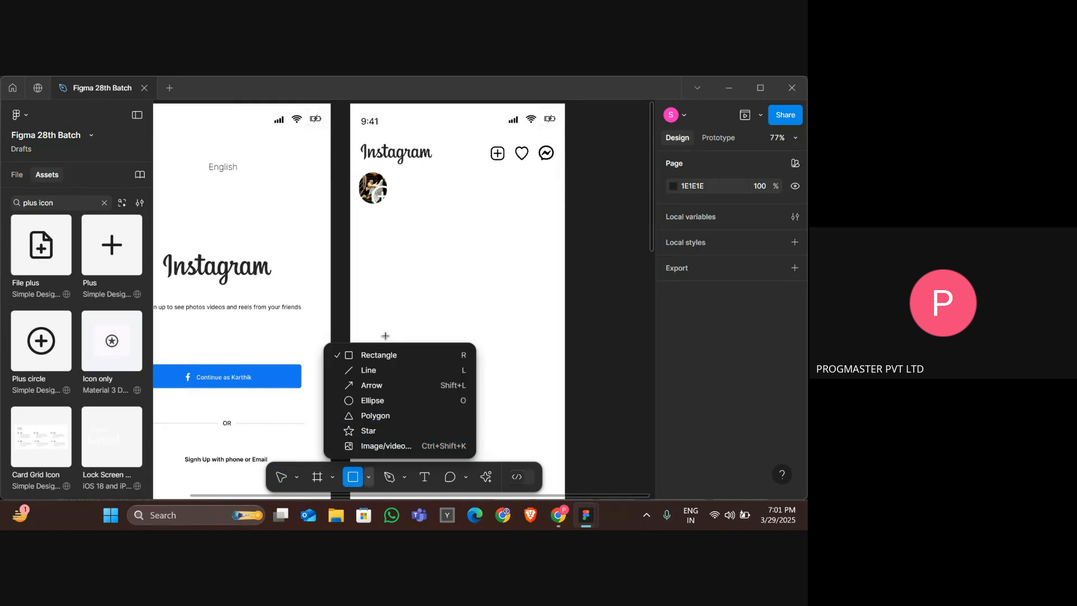
pyautogui.click(374, 401)
pyautogui.click(392, 236)
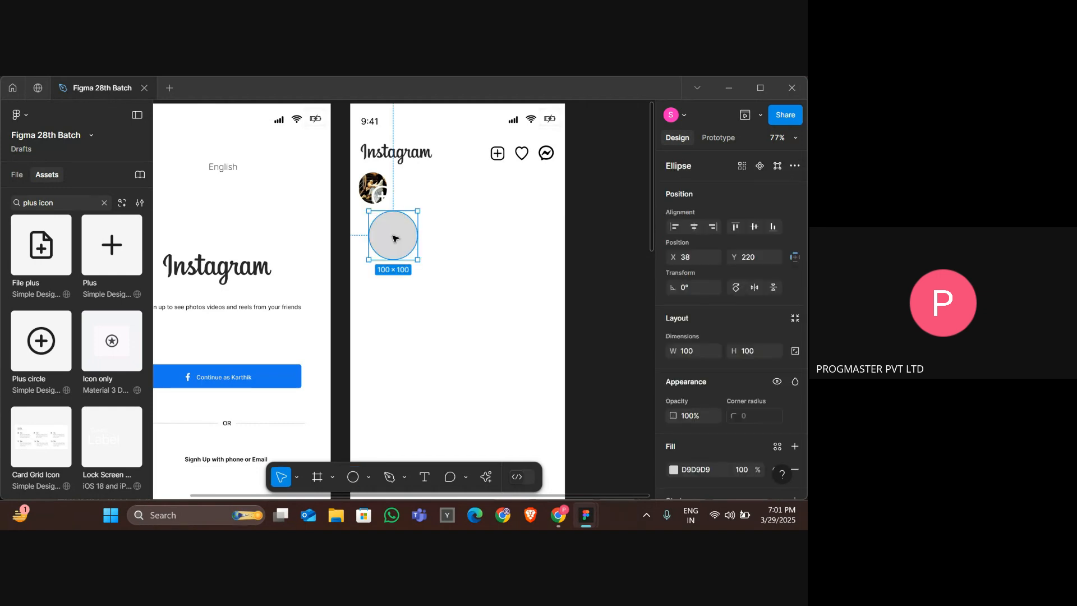
pyautogui.click(381, 197)
pyautogui.press('Delete')
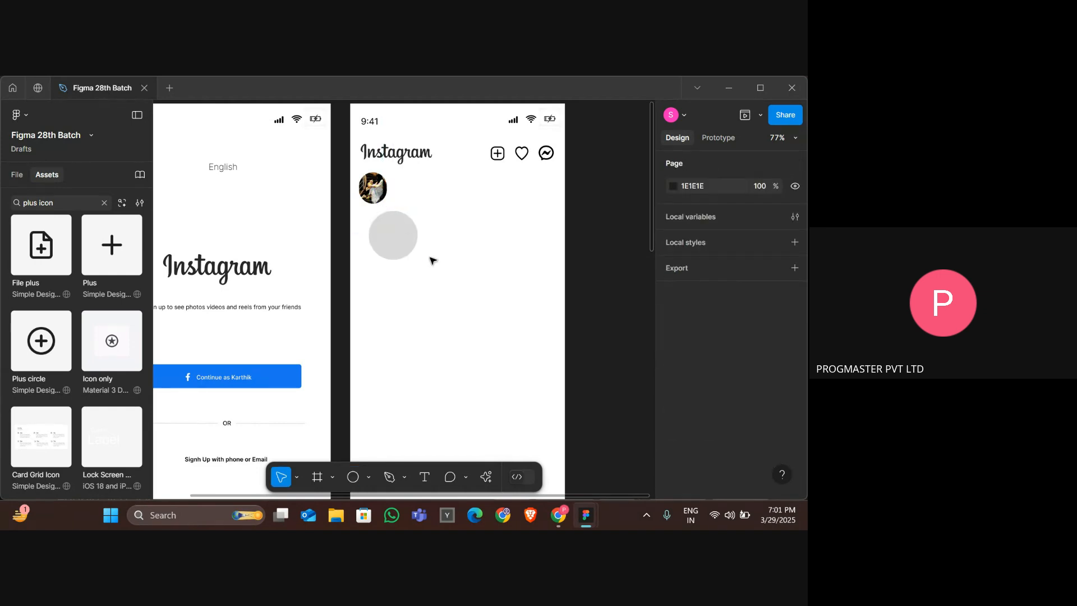
pyautogui.click(407, 252)
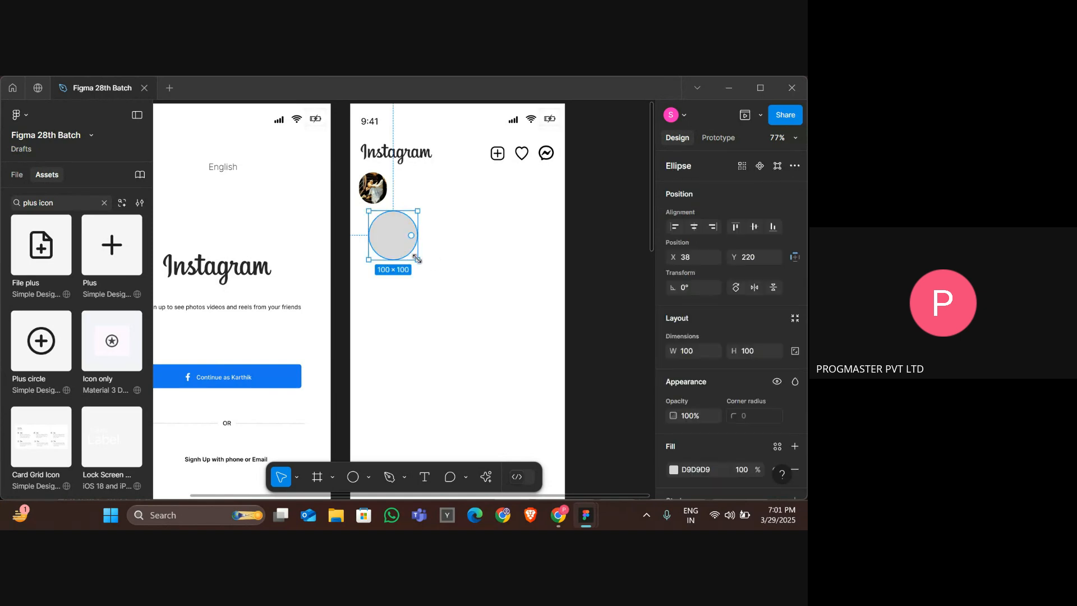
pyautogui.moveTo(417, 259); pyautogui.dragTo(390, 202)
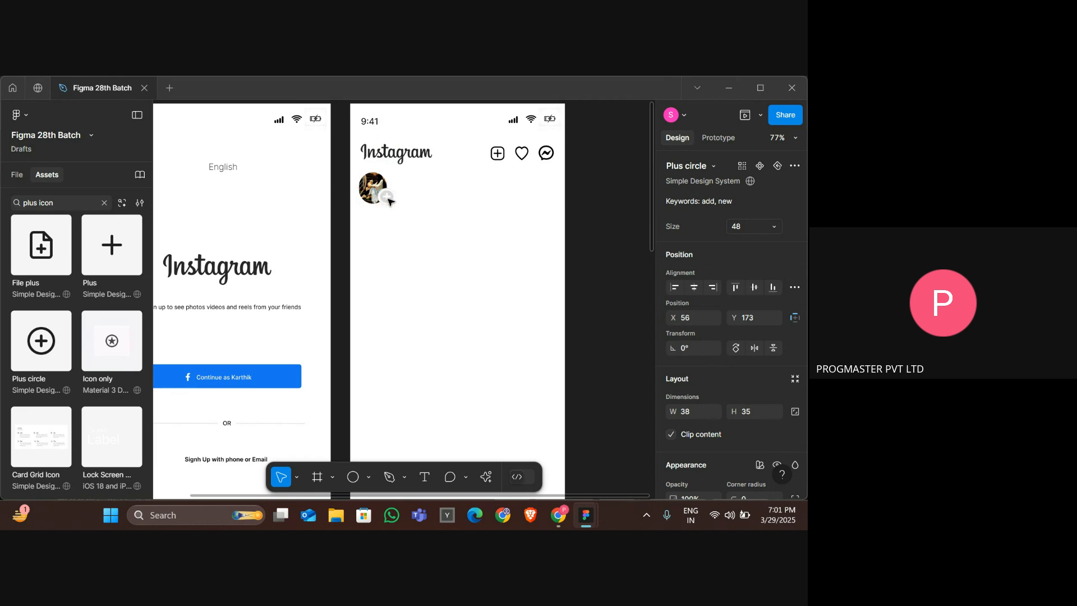
# Compare the plus badge on the profile picture with the reference's "Your story" badge.
pyautogui.click(387, 196)
pyautogui.hotkey('alt', 'Tab')
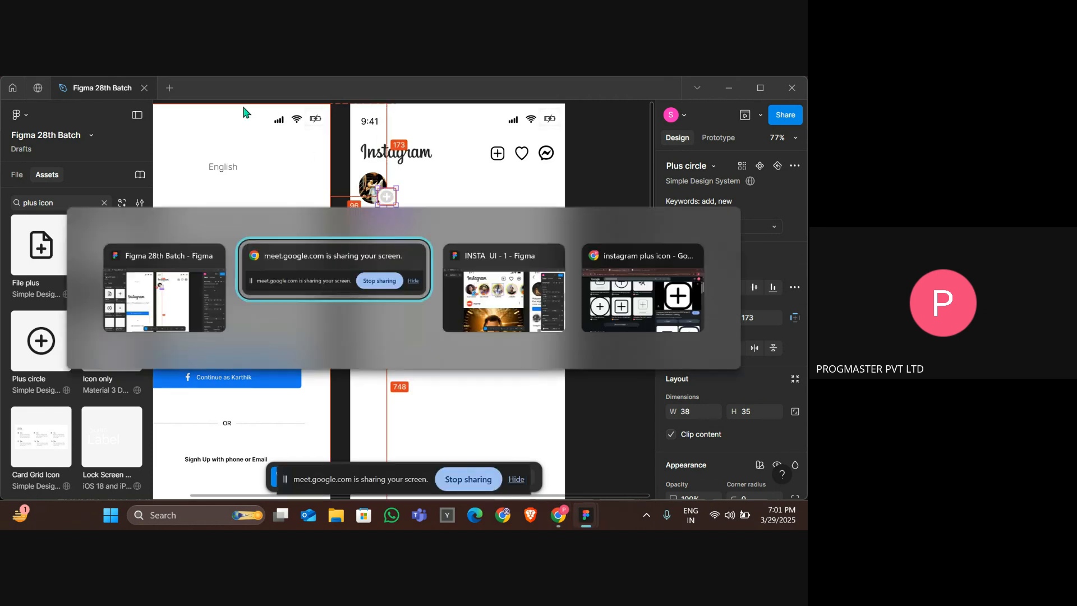
pyautogui.hotkey('alt', 'Tab')
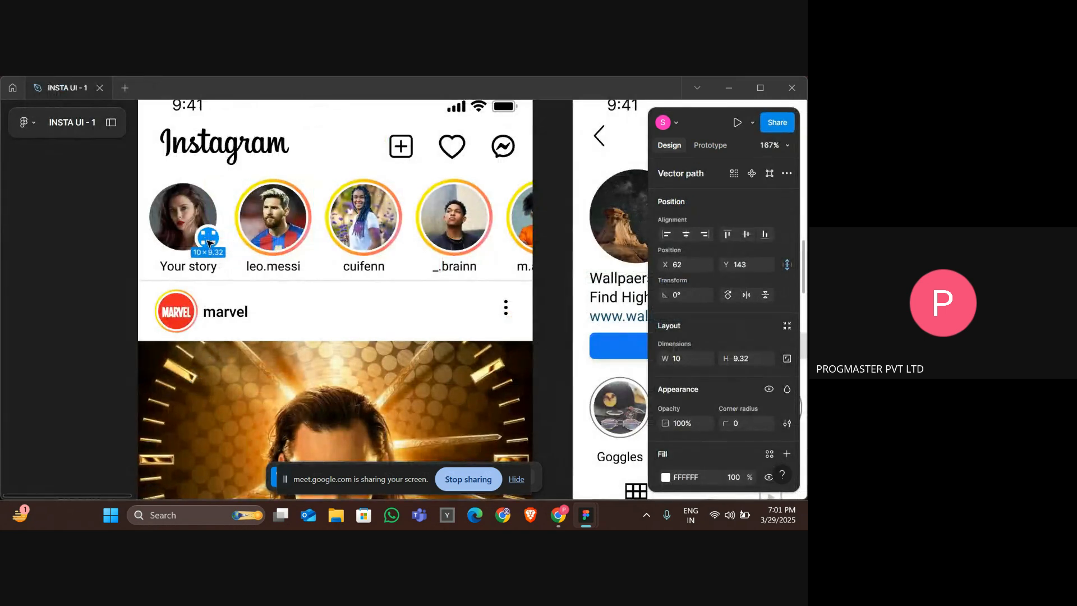
pyautogui.click(300, 272)
pyautogui.hotkey('alt', 'Tab')
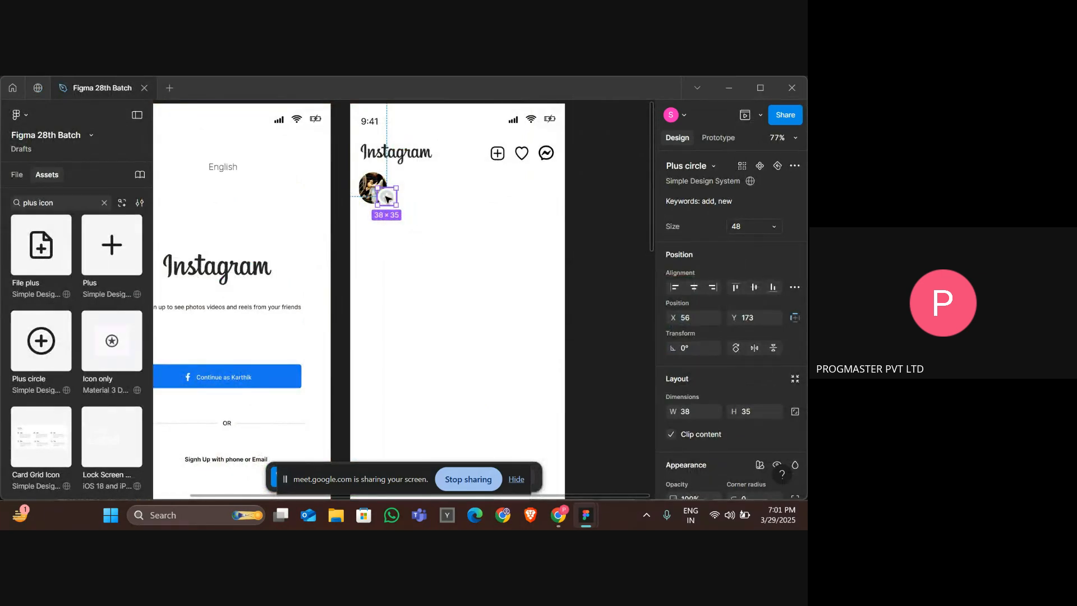
pyautogui.scroll(-5, 705, 444)
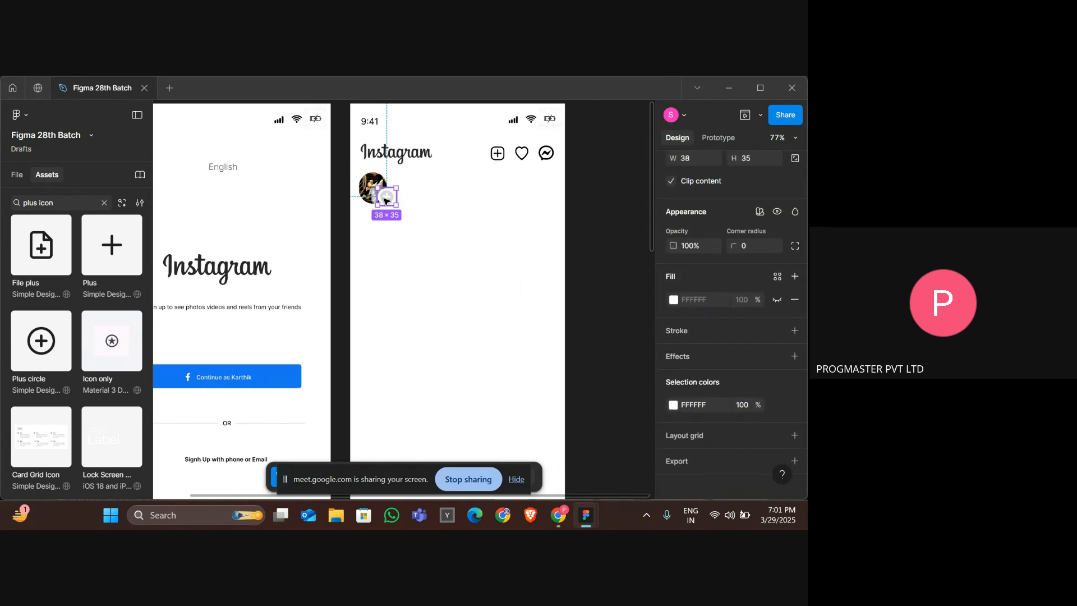
pyautogui.press('Escape')
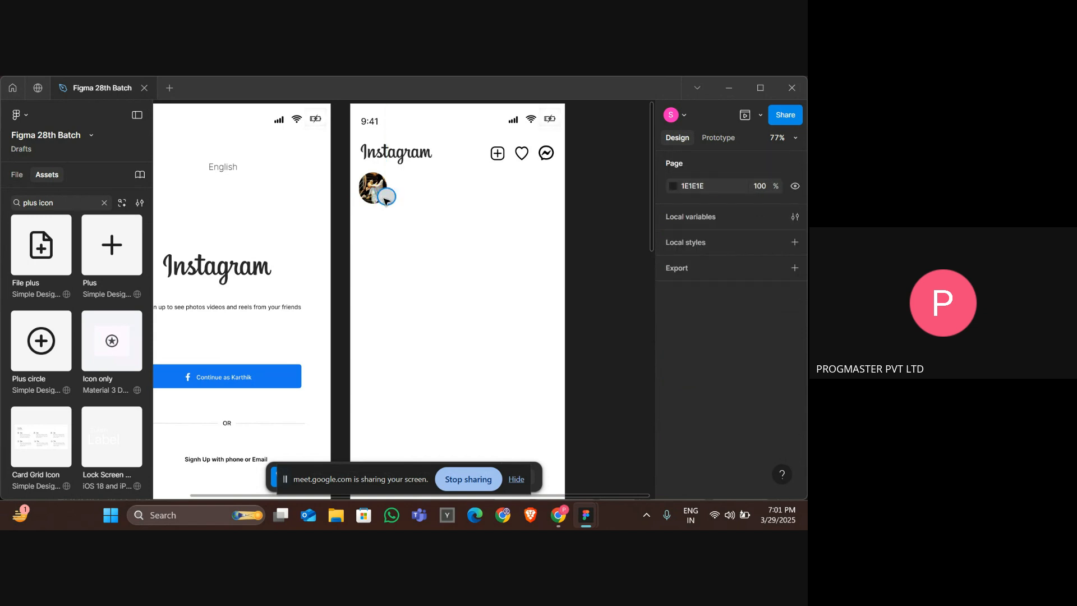
# Enlarge the ellipse to 47 × 45 and change its fill to blue.
pyautogui.click(386, 198)
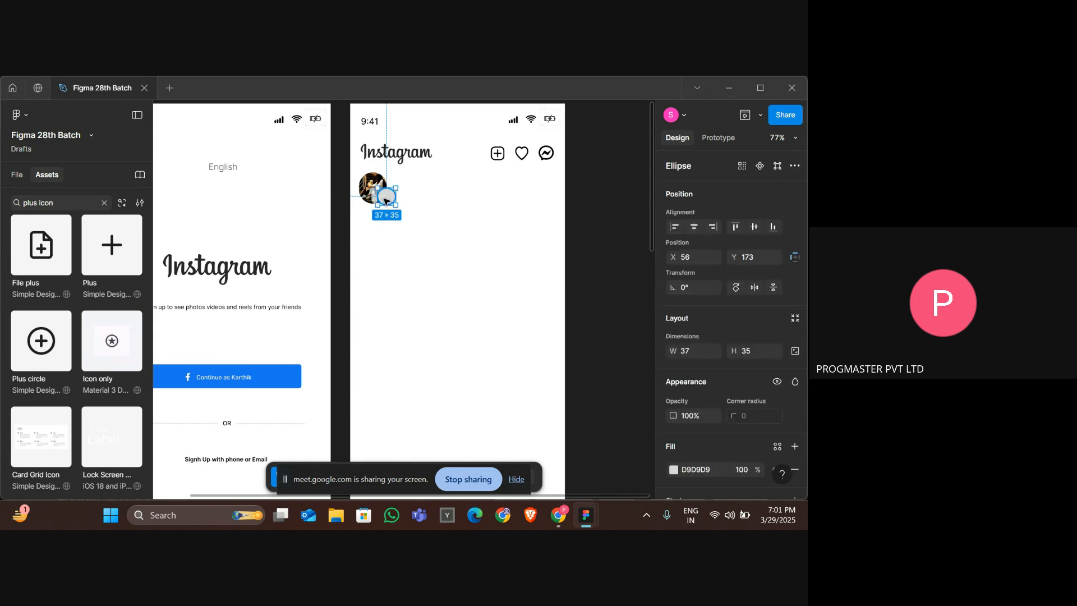
pyautogui.hotkey('ctrl', 'shift', 'Right')
pyautogui.hotkey('ctrl', 'shift', 'Down')
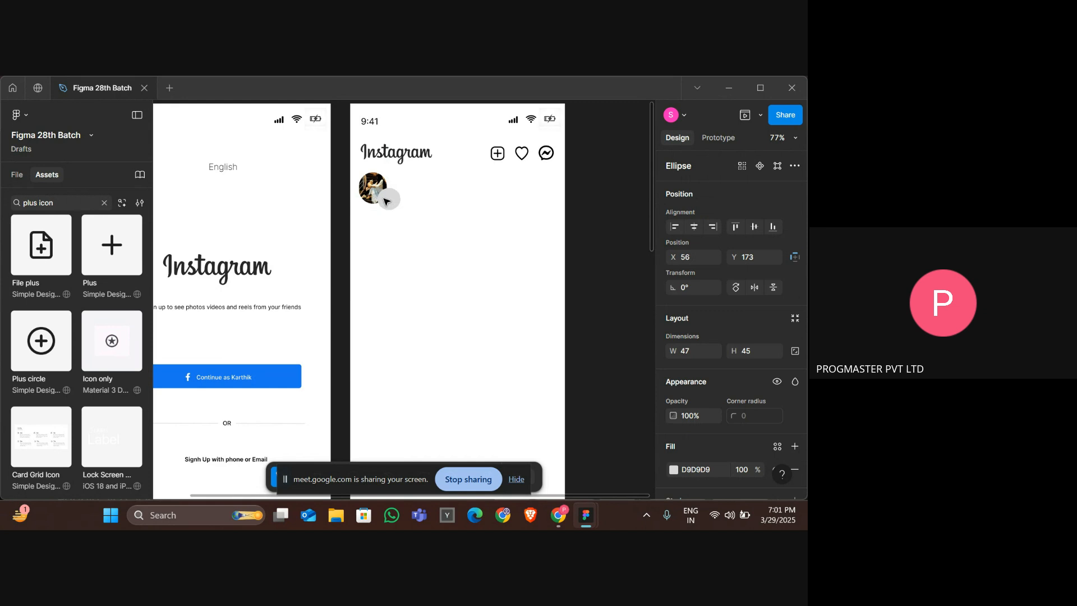
pyautogui.scroll(-3, 690, 378)
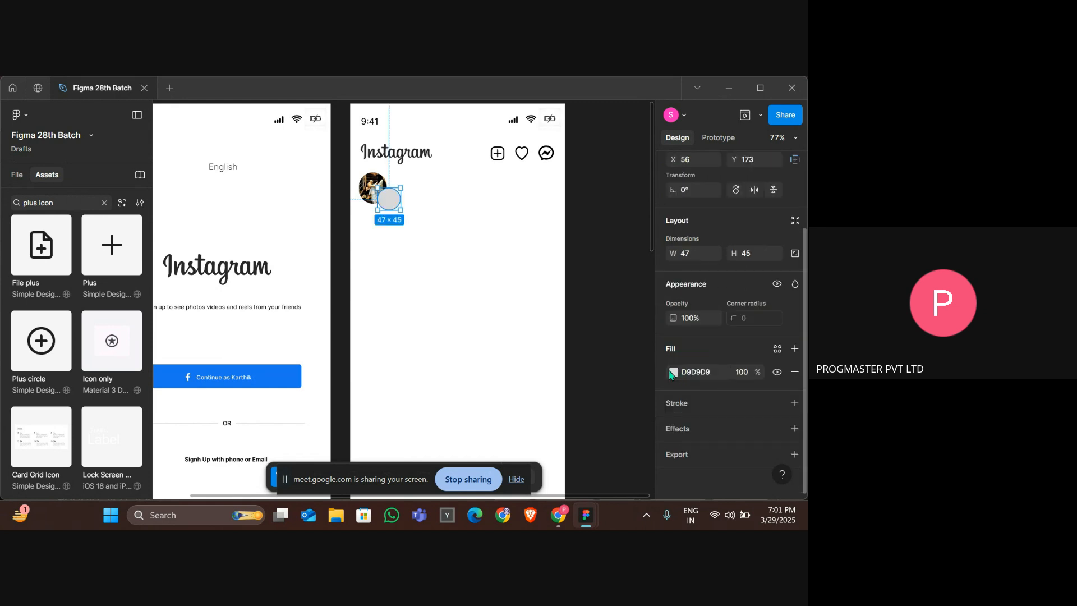
pyautogui.click(673, 372)
pyautogui.moveTo(614, 305); pyautogui.dragTo(620, 226)
pyautogui.click(604, 376)
# Move the plus circle icon over the blue ellipse to about X 60, Y 178.
pyautogui.click(387, 201)
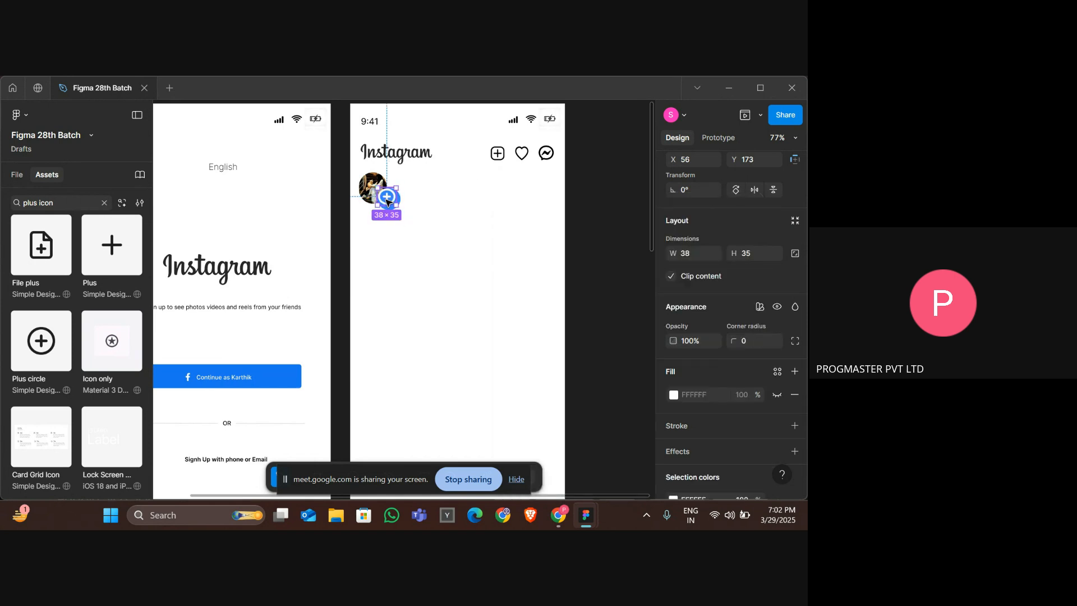
pyautogui.moveTo(387, 201); pyautogui.dragTo(389, 202)
pyautogui.scroll(-5, 388, 201)
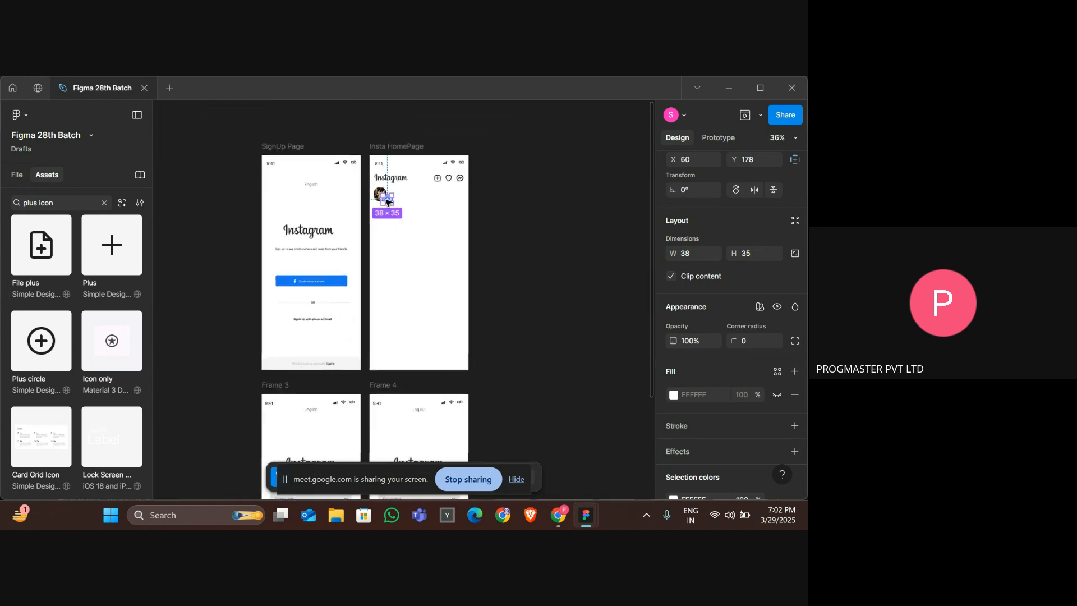
# Open a preview of the Insta HomePage frame.
pyautogui.click(413, 222)
pyautogui.click(396, 161)
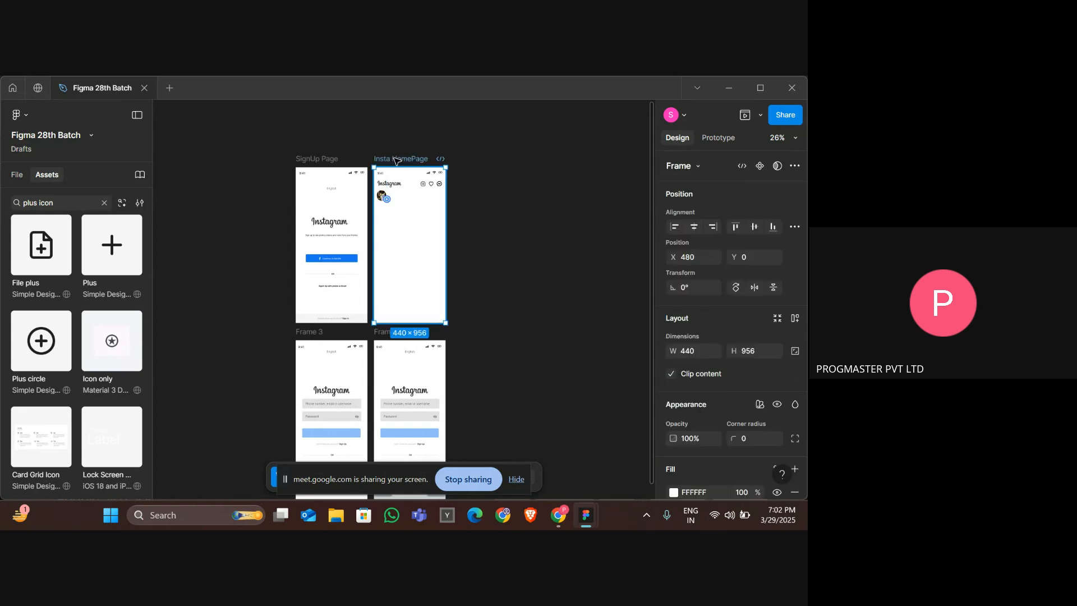
pyautogui.click(747, 116)
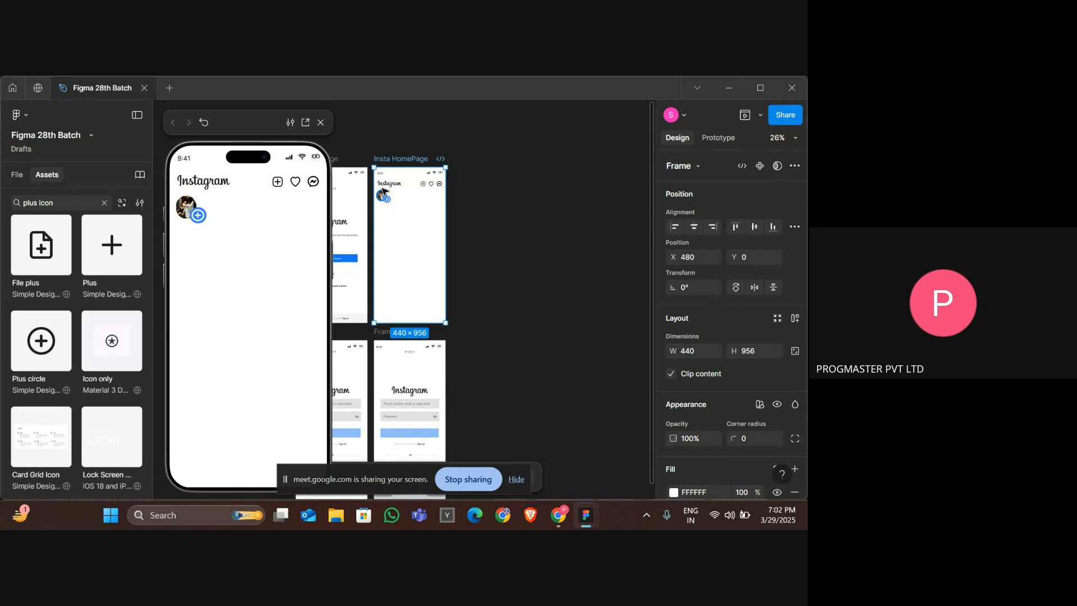
pyautogui.scroll(3, 381, 188)
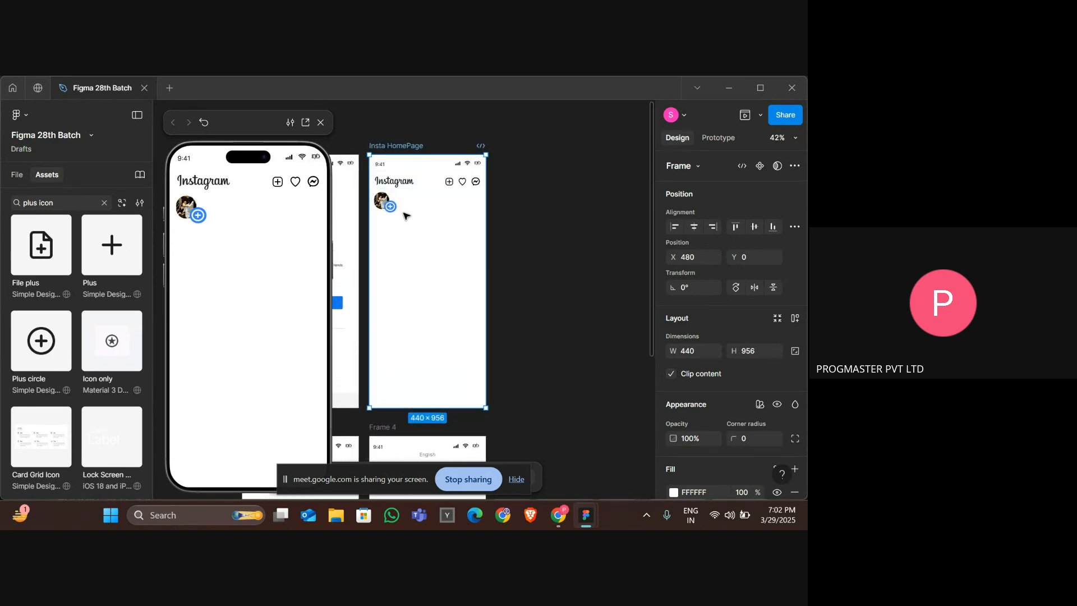
pyautogui.scroll(6, 390, 208)
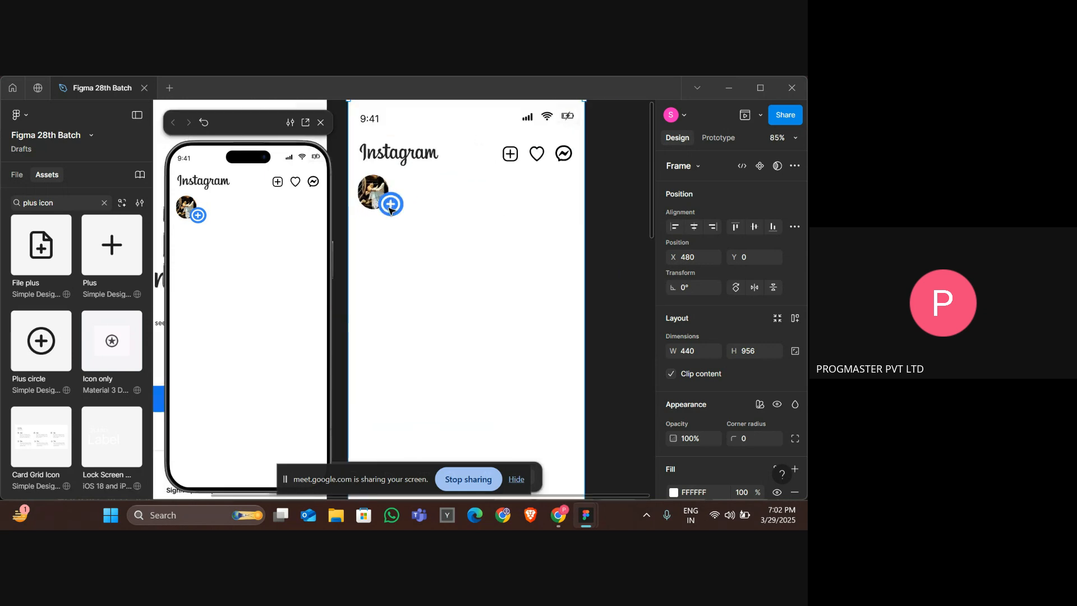
# Shrink the plus circle icon to 28 × 25 and nudge it to X 66, Y 183.
pyautogui.click(390, 210)
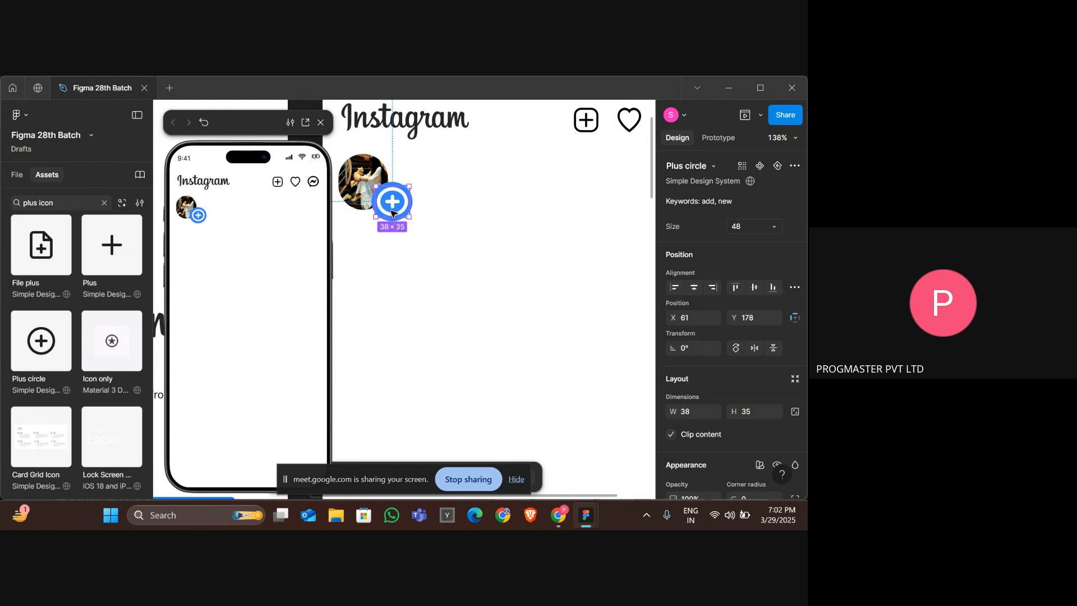
pyautogui.click(460, 236)
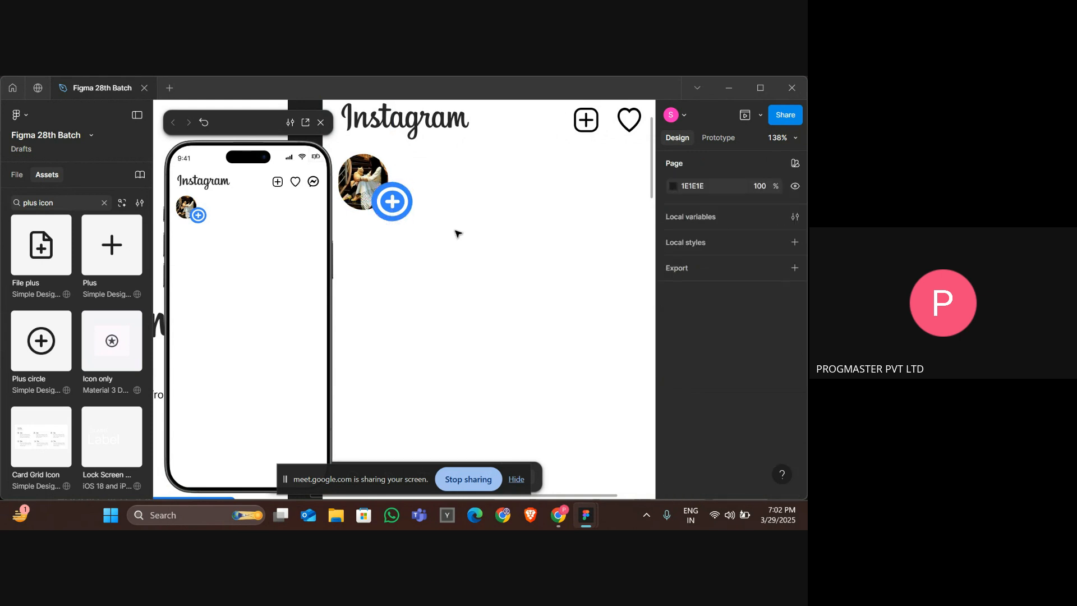
pyautogui.click(390, 202)
pyautogui.hotkey('ctrl', 'shift', 'Left')
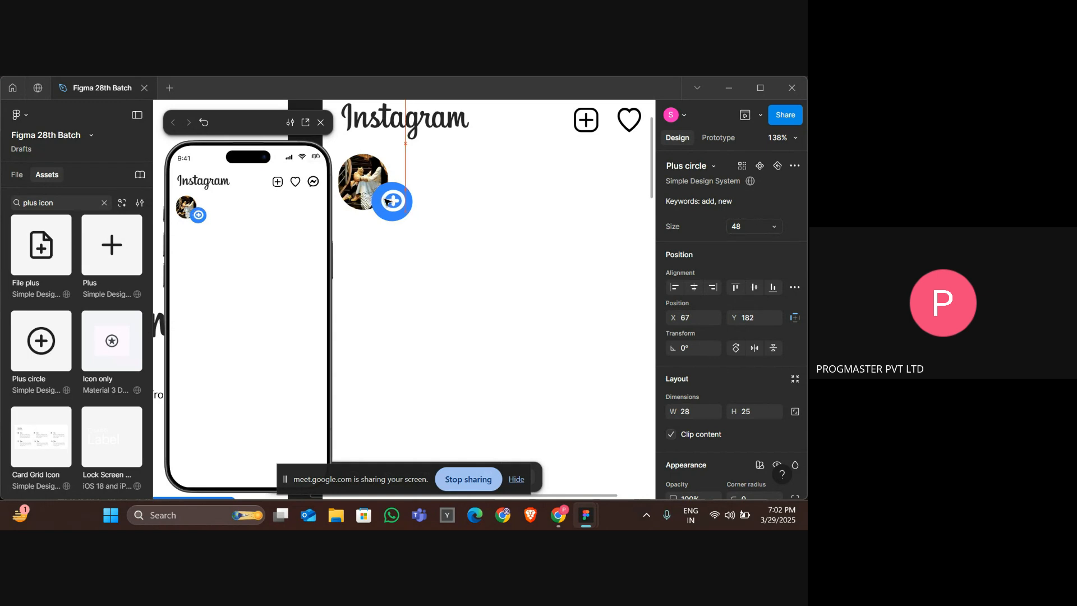
pyautogui.press('Left')
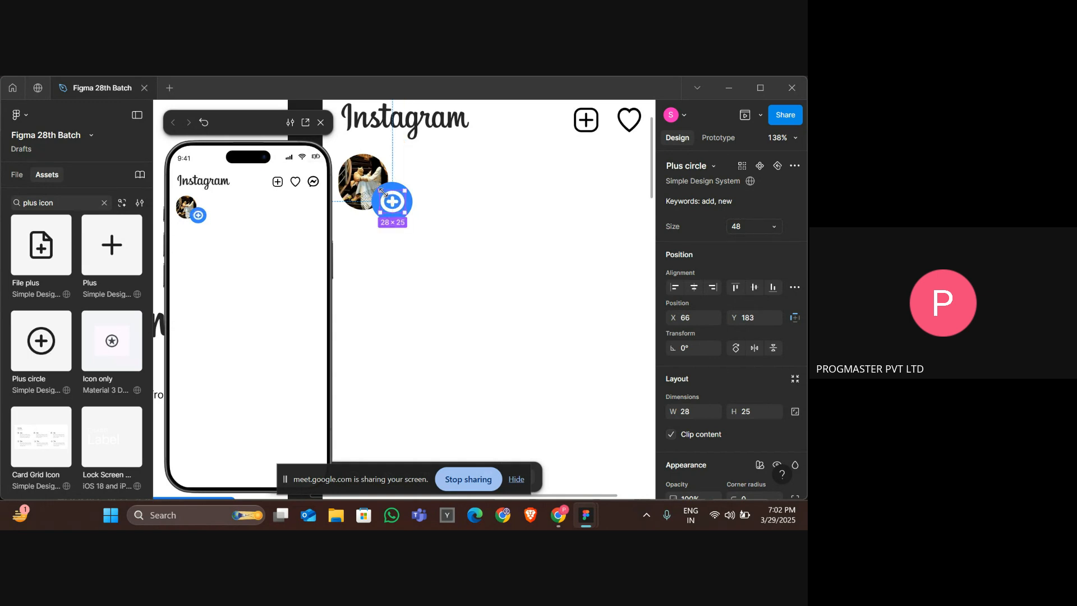
# Shrink the blue ellipse behind the plus badge to 37 × 35.
pyautogui.click(395, 188)
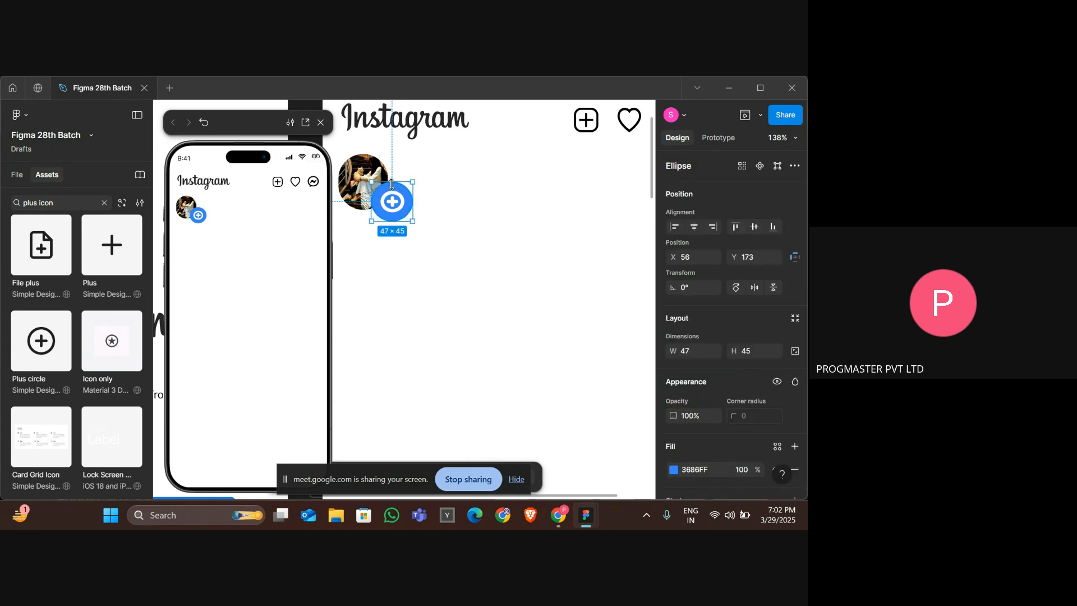
pyautogui.hotkey('ctrl', 'shift', 'Left')
pyautogui.hotkey('ctrl', 'shift', 'Up')
pyautogui.hotkey('ctrl', 'shift', 'Right')
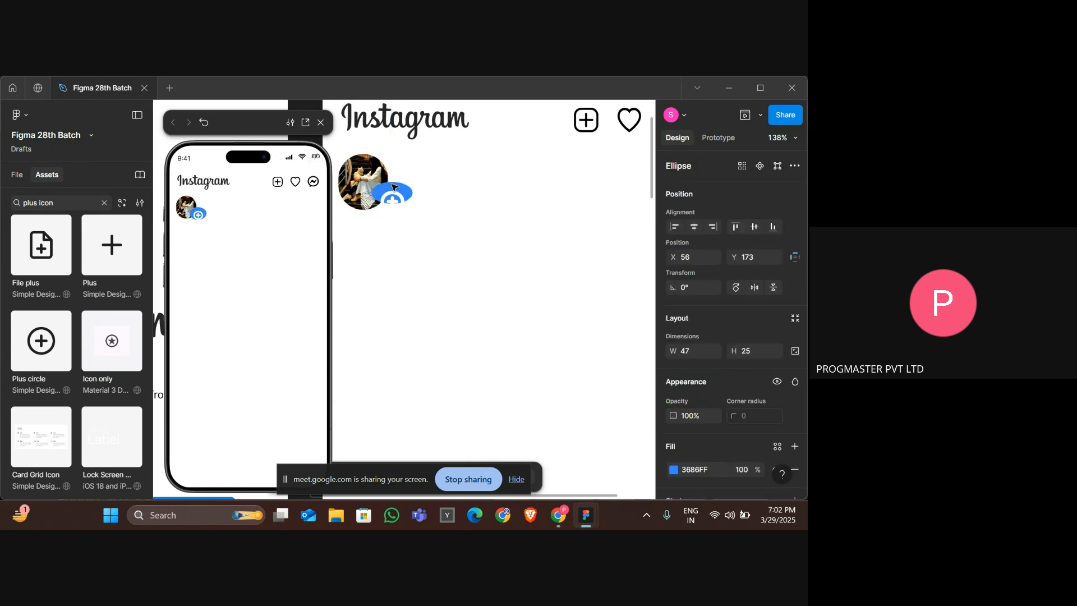
pyautogui.hotkey('ctrl', 'shift', 'Left')
pyautogui.hotkey('ctrl', 'shift', 'Down')
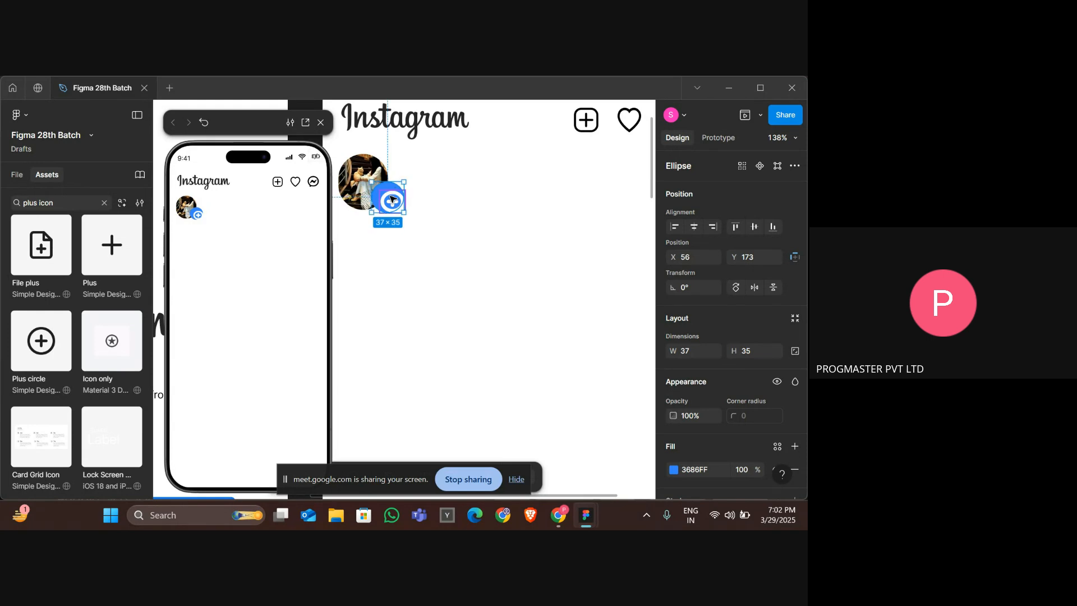
# Compare the frame's stories row with the reference Instagram design.
pyautogui.click(392, 200)
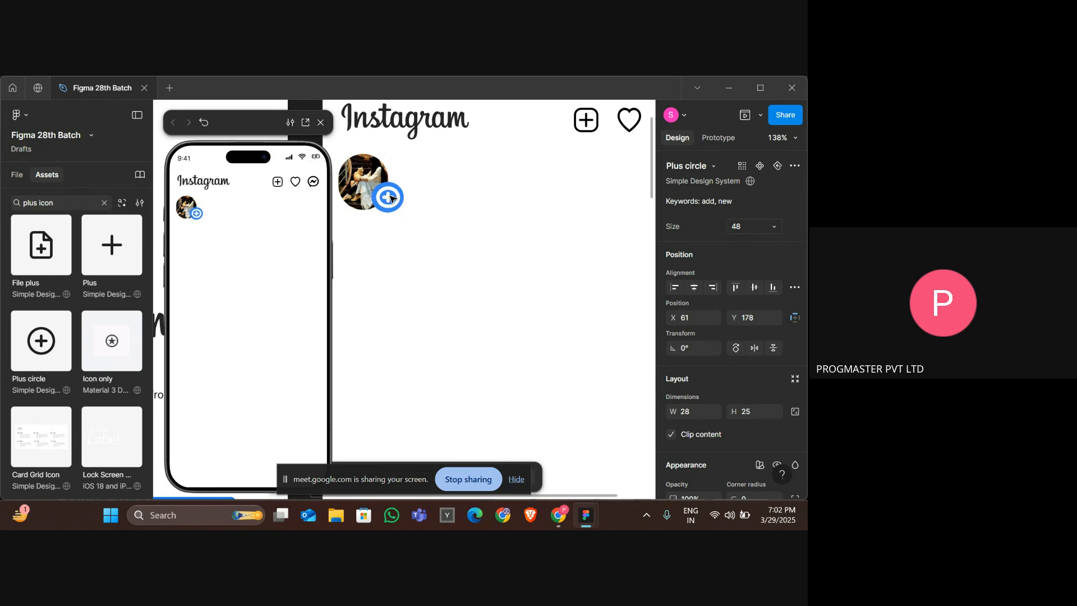
pyautogui.click(490, 245)
pyautogui.scroll(-4, 490, 245)
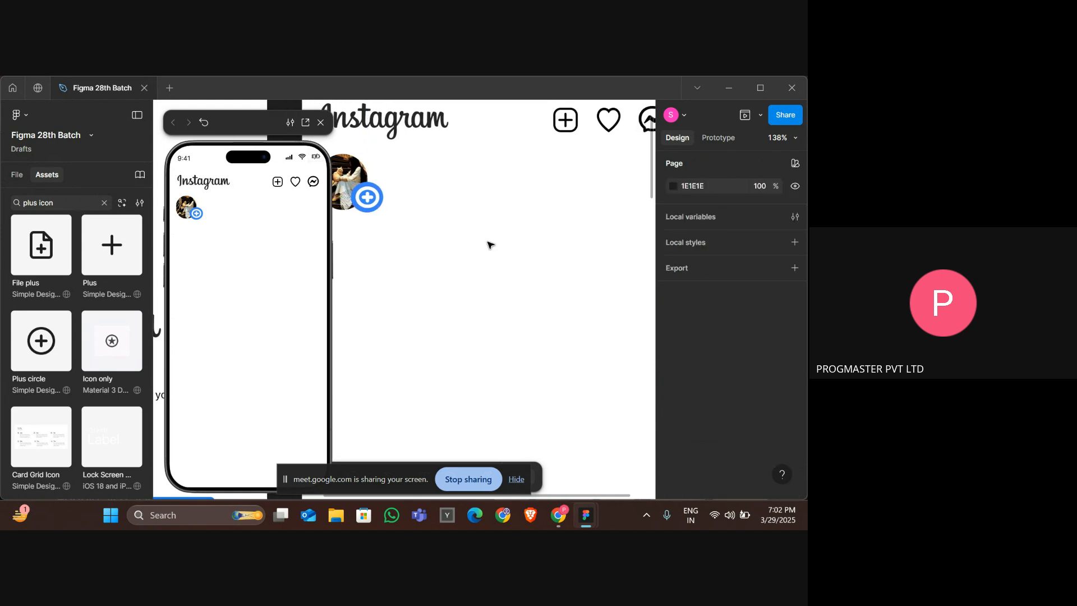
pyautogui.scroll(-2, 490, 245)
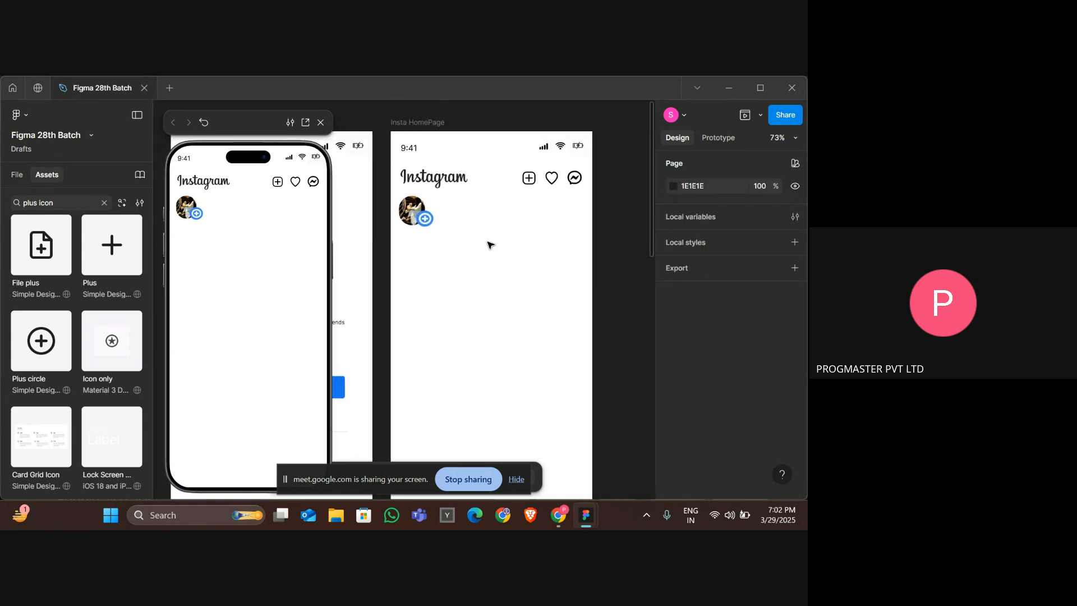
pyautogui.scroll(-10, 77, 333)
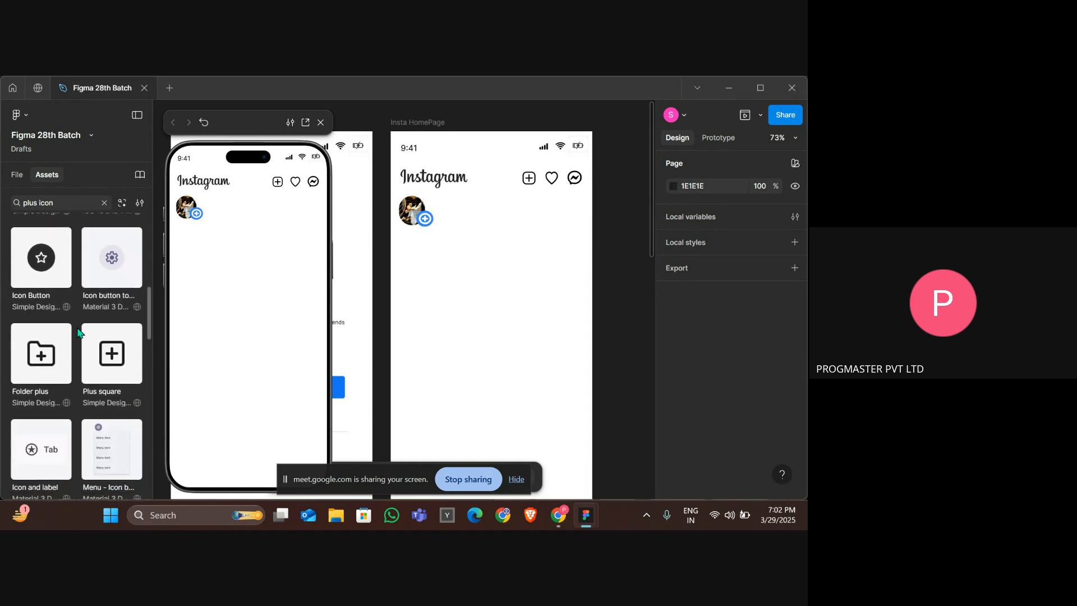
pyautogui.scroll(-2, 78, 333)
pyautogui.scroll(-2, 512, 303)
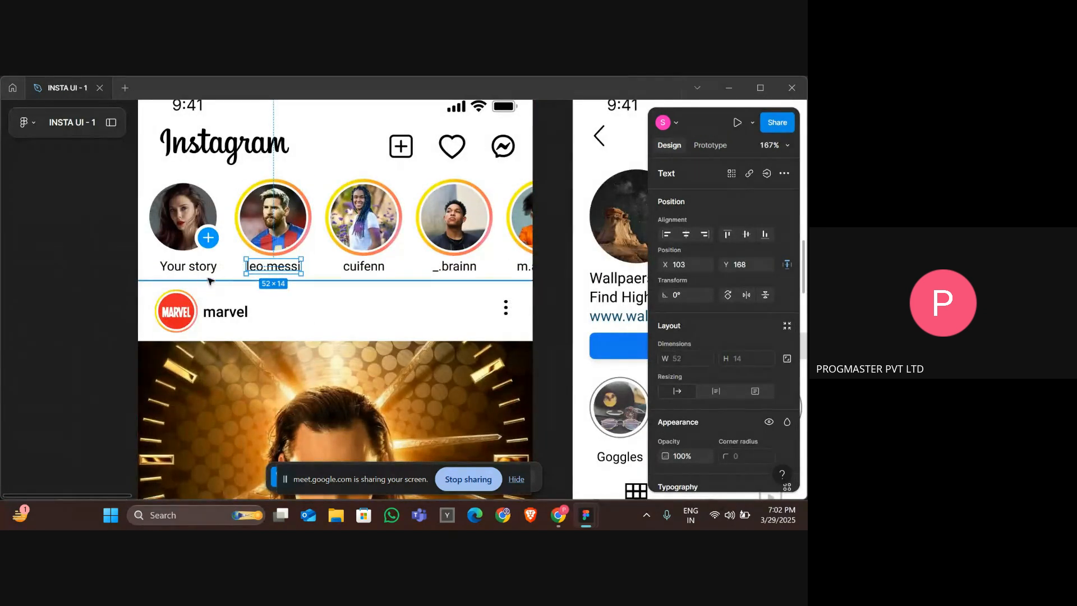
pyautogui.click(192, 274)
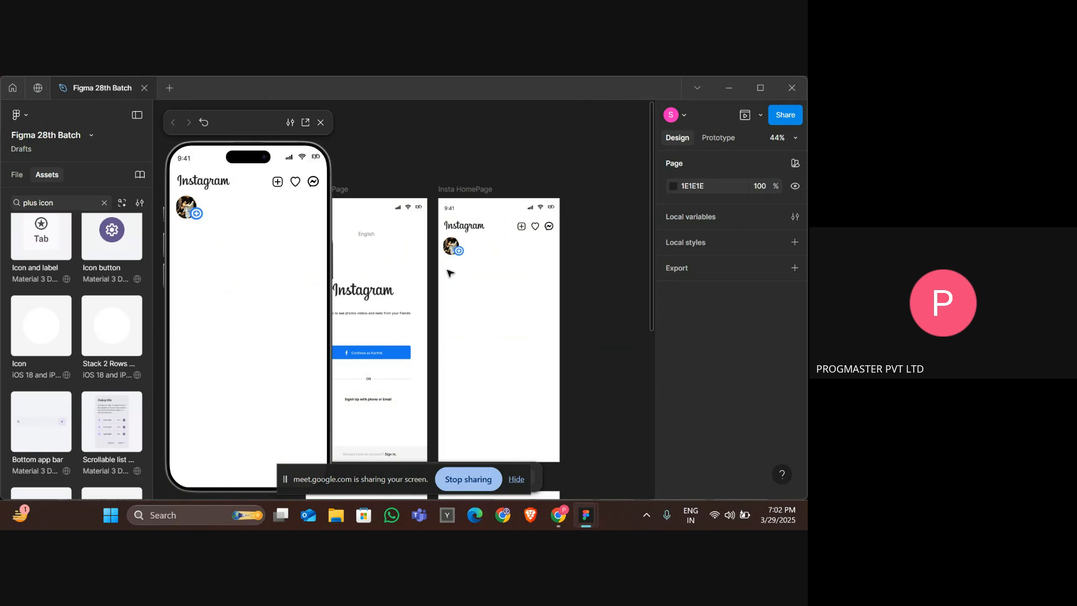
pyautogui.scroll(3, 485, 275)
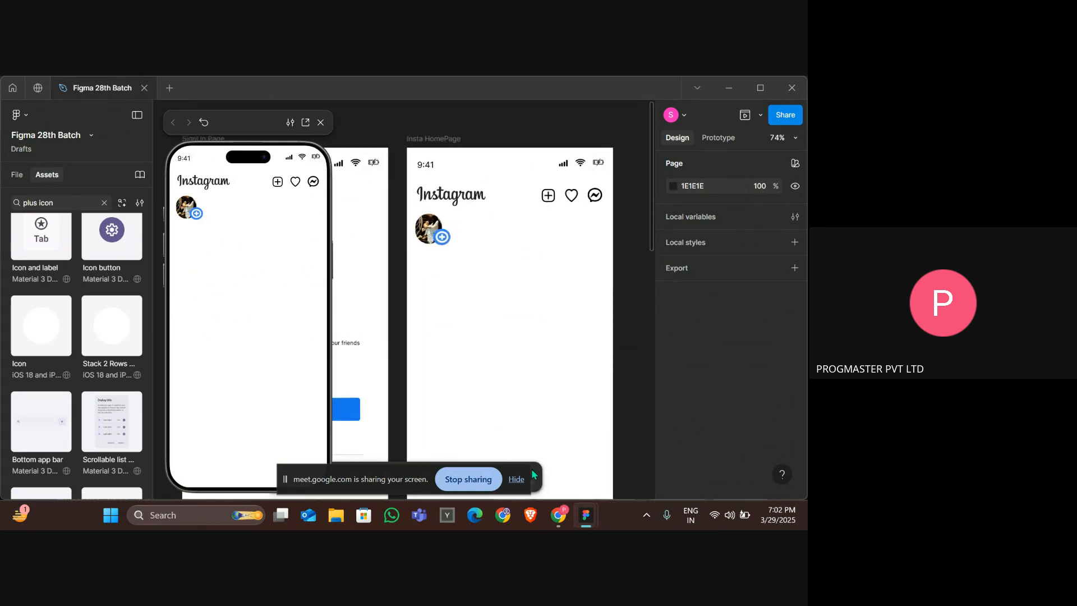
# Add a text label reading "Your story" below the profile picture in the Insta HomePage frame.
pyautogui.click(515, 479)
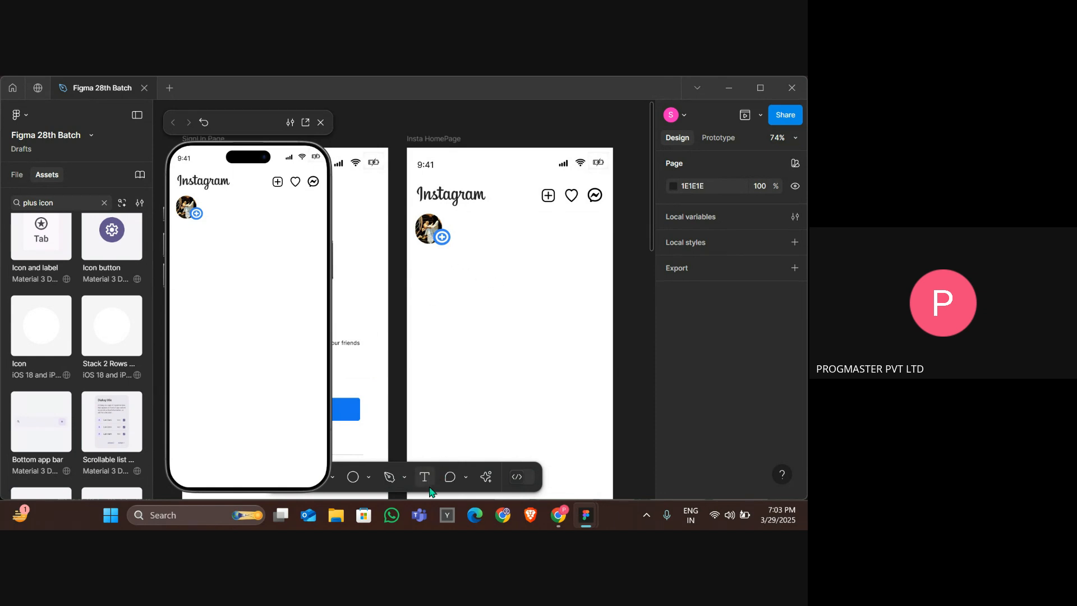
pyautogui.click(424, 478)
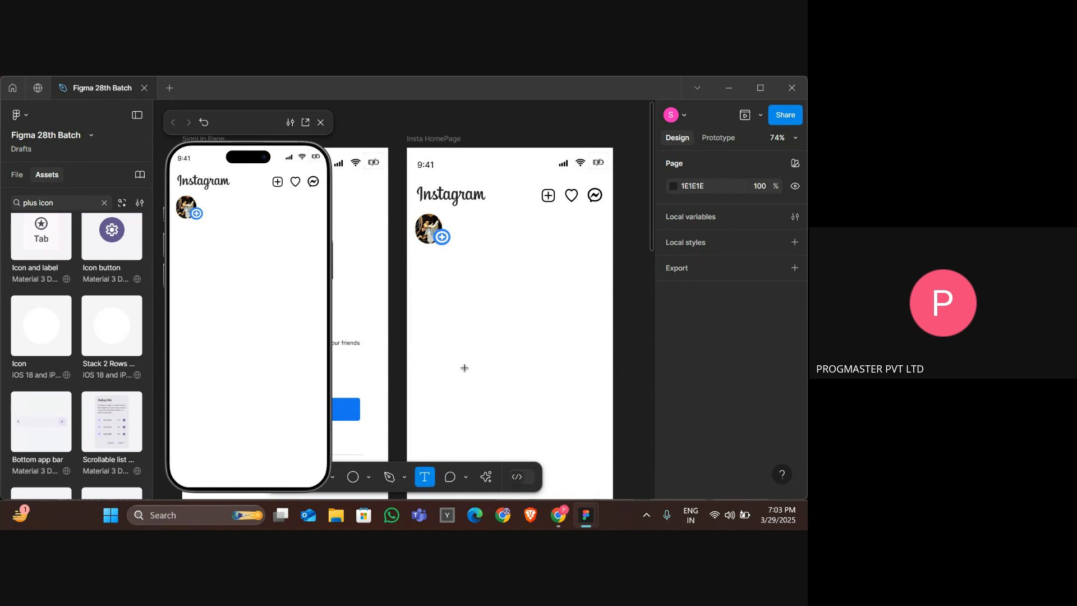
pyautogui.click(423, 256)
pyautogui.write('Your story')
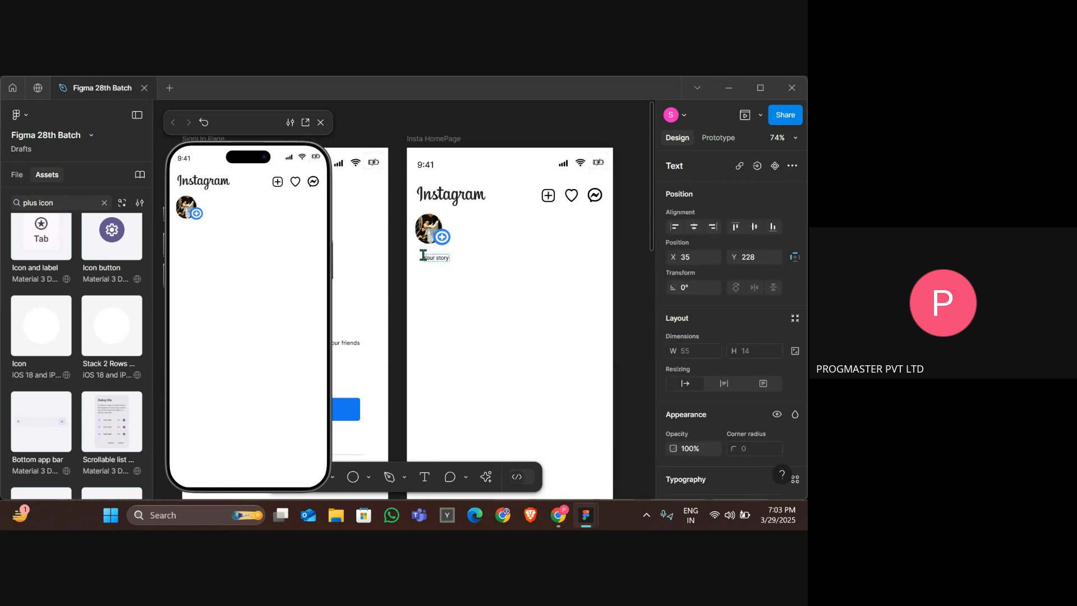
# Nudge the Your story label to X 22, Y 223 under the profile picture.
pyautogui.press('Escape')
pyautogui.press('Left')
pyautogui.press('Left')
pyautogui.press('Left')
pyautogui.press('Left')
pyautogui.press('Left')
pyautogui.press('Left')
pyautogui.press('Left')
pyautogui.press('Up')
pyautogui.press('Up')
pyautogui.press('Up')
pyautogui.press('Up')
pyautogui.press('Left')
pyautogui.press('Left')
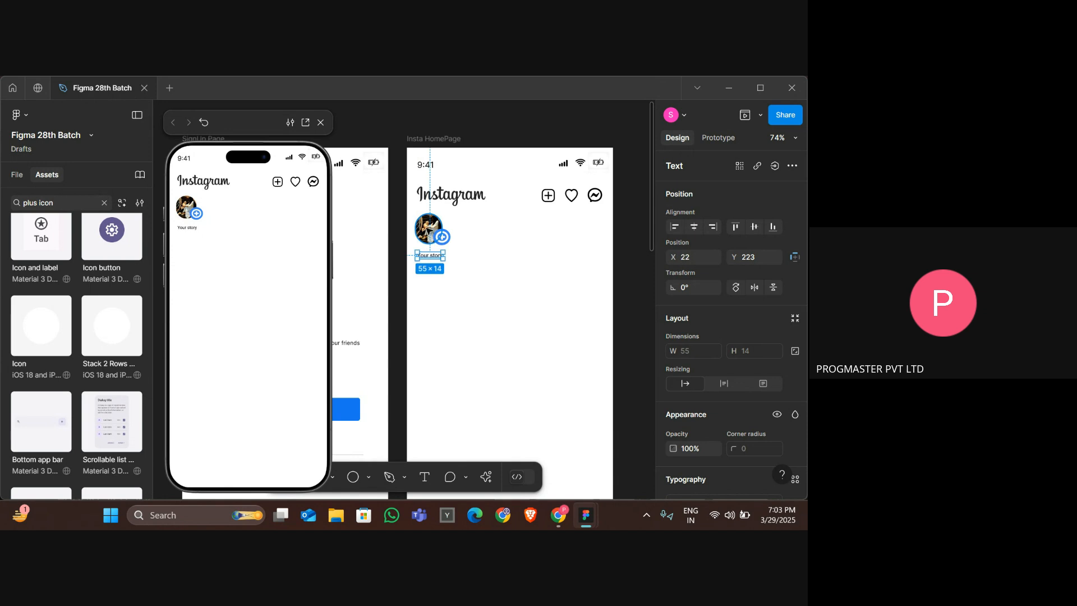
# Group the profile picture with the plus badge and nudge the group to X 24, Y 141.
pyautogui.click(447, 239)
pyautogui.click(464, 240)
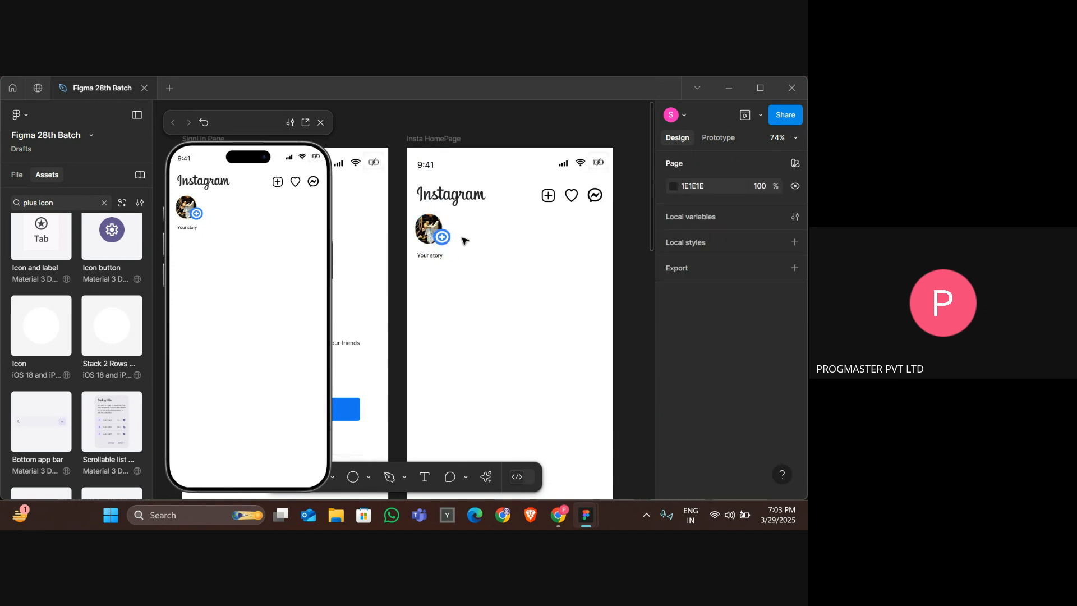
pyautogui.click(428, 232)
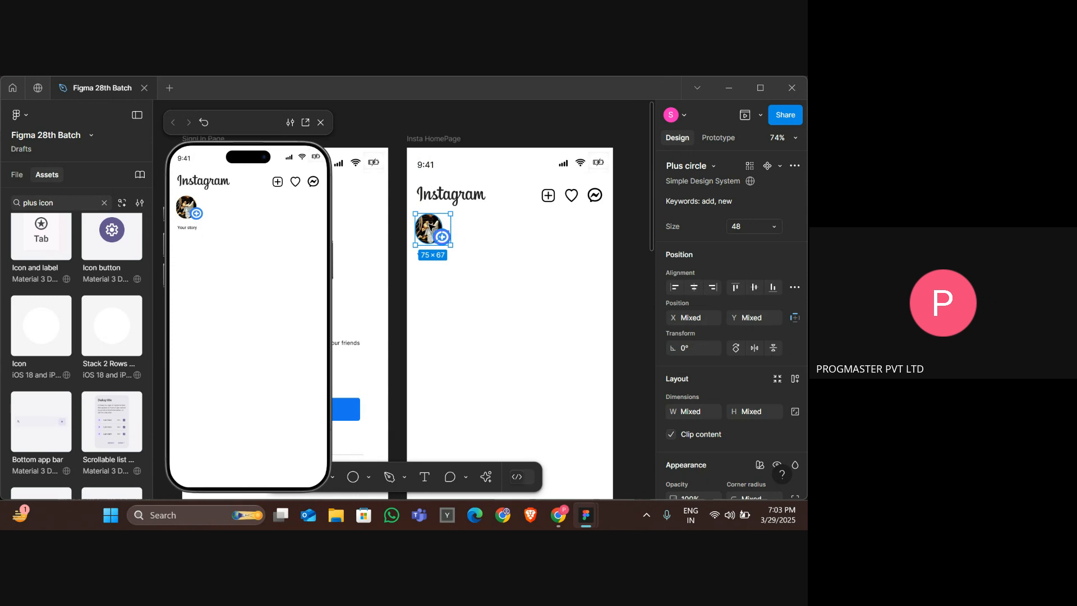
pyautogui.rightClick(429, 232)
pyautogui.click(480, 286)
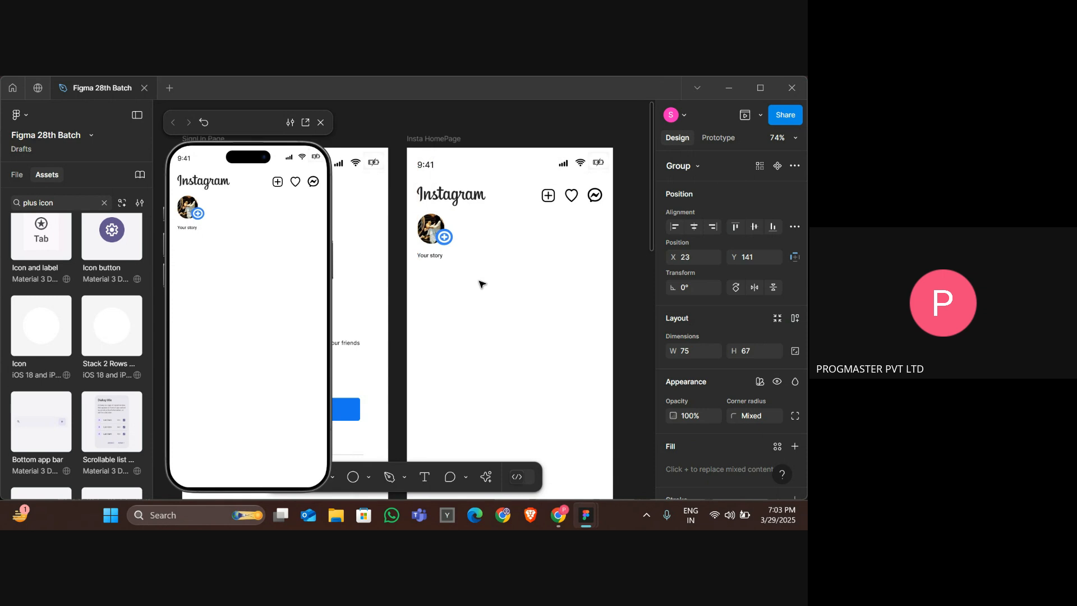
pyautogui.press('Right')
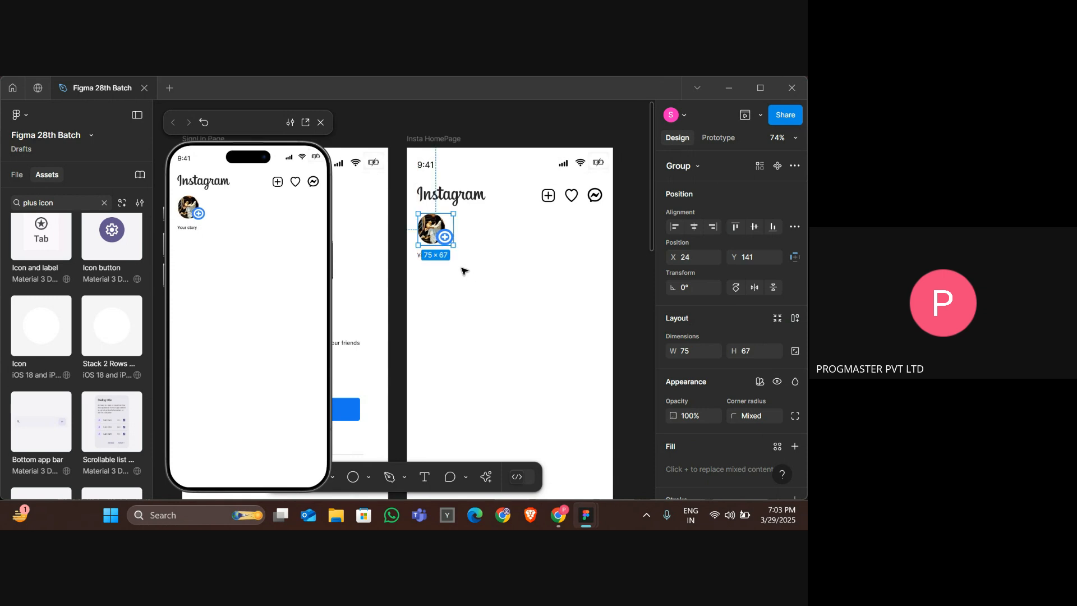
# Check the Your story label placement against the reference design's stories row.
pyautogui.click(418, 260)
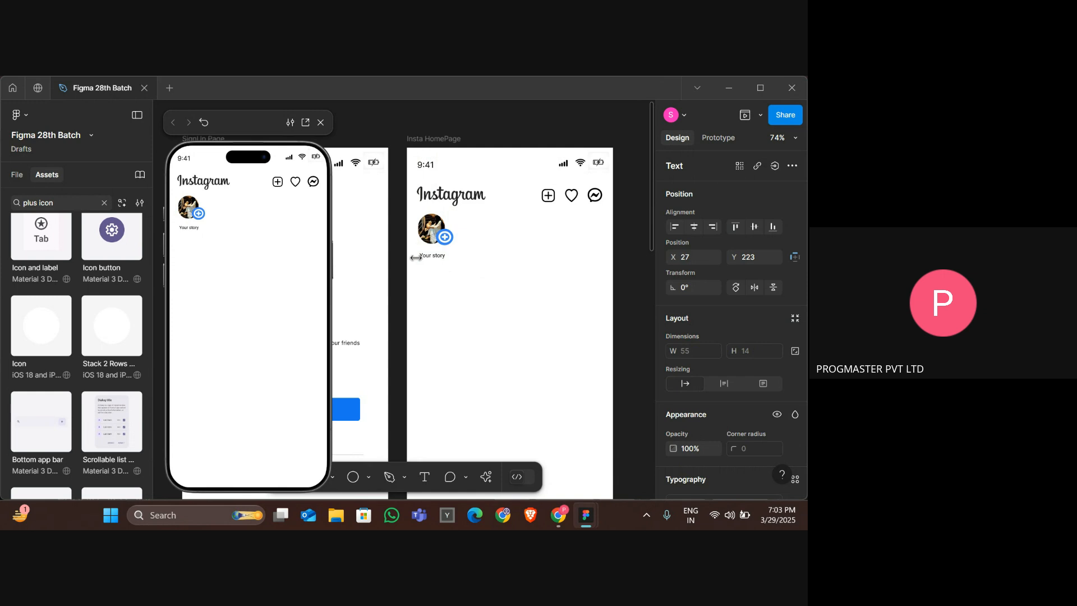
pyautogui.click(524, 310)
pyautogui.hotkey('alt', 'Tab')
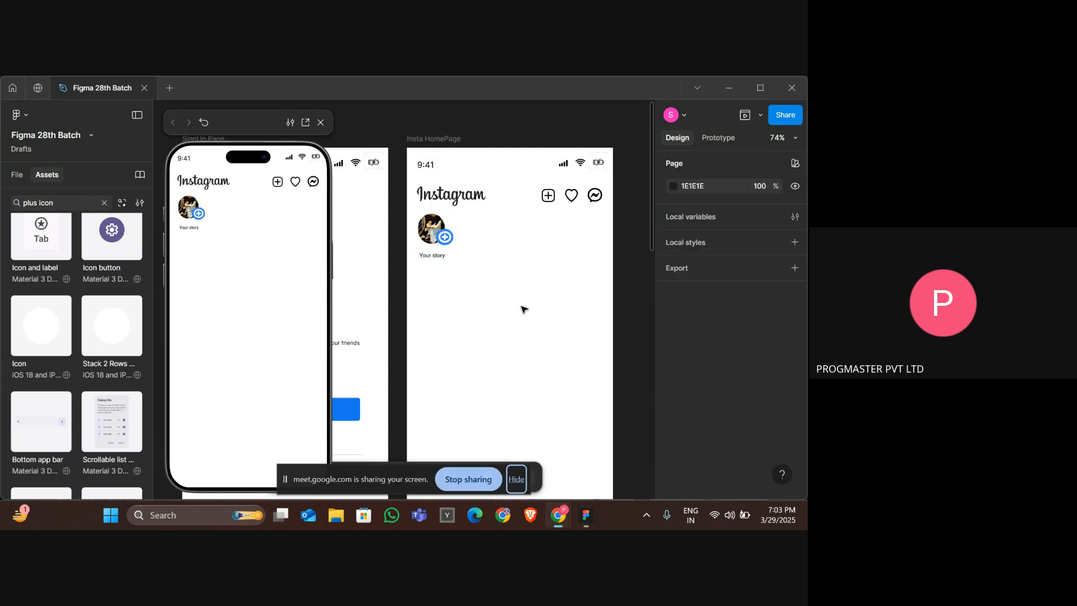
pyautogui.hotkey('alt', 'Tab')
pyautogui.hotkey('alt', 'Tab')
pyautogui.hotkey('alt', 'Tab')
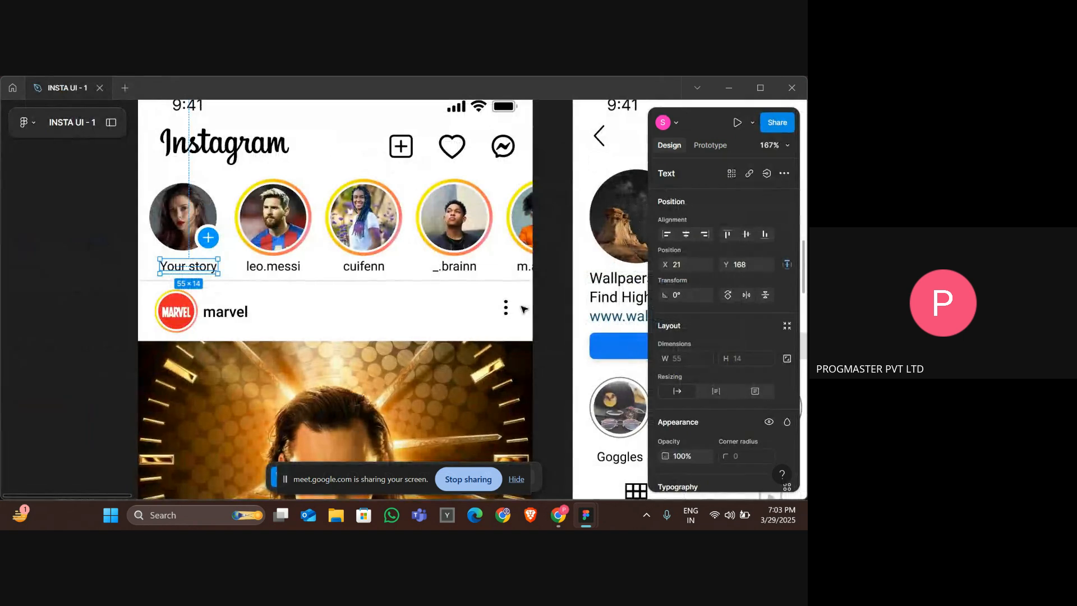
pyautogui.hotkey('alt', 'Tab')
pyautogui.hotkey('alt', 'Tab')
pyautogui.hotkey('alt', 'Tab')
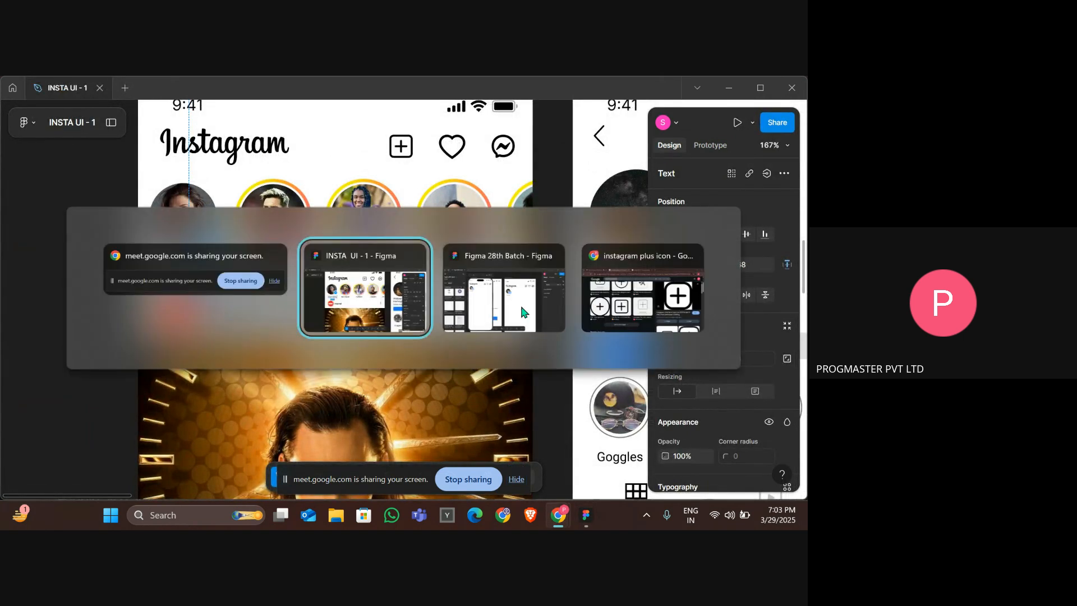
pyautogui.hotkey('alt', 'Tab')
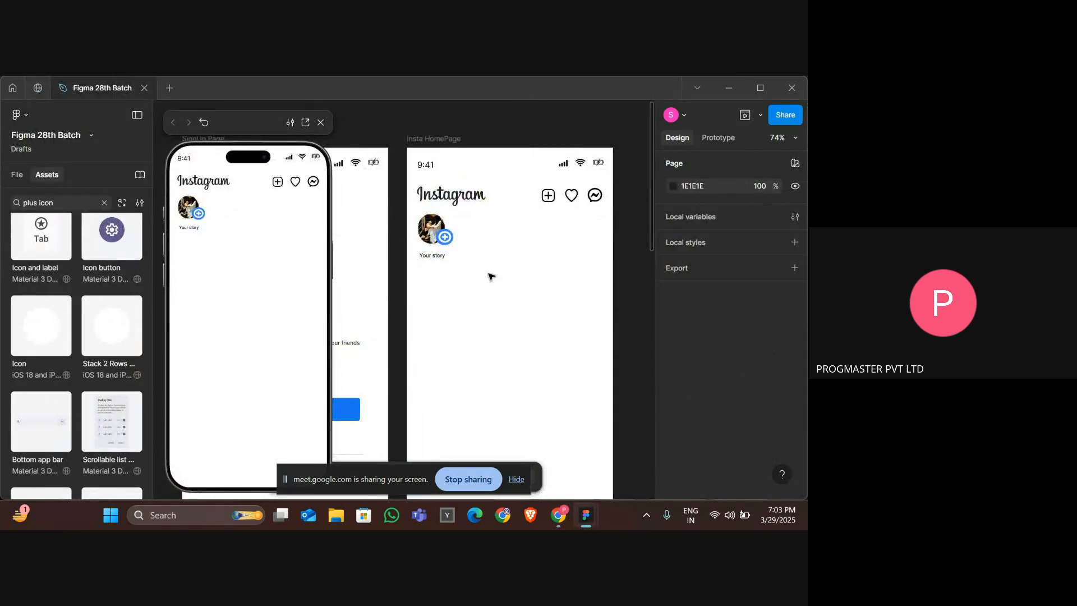
pyautogui.scroll(-5, 490, 276)
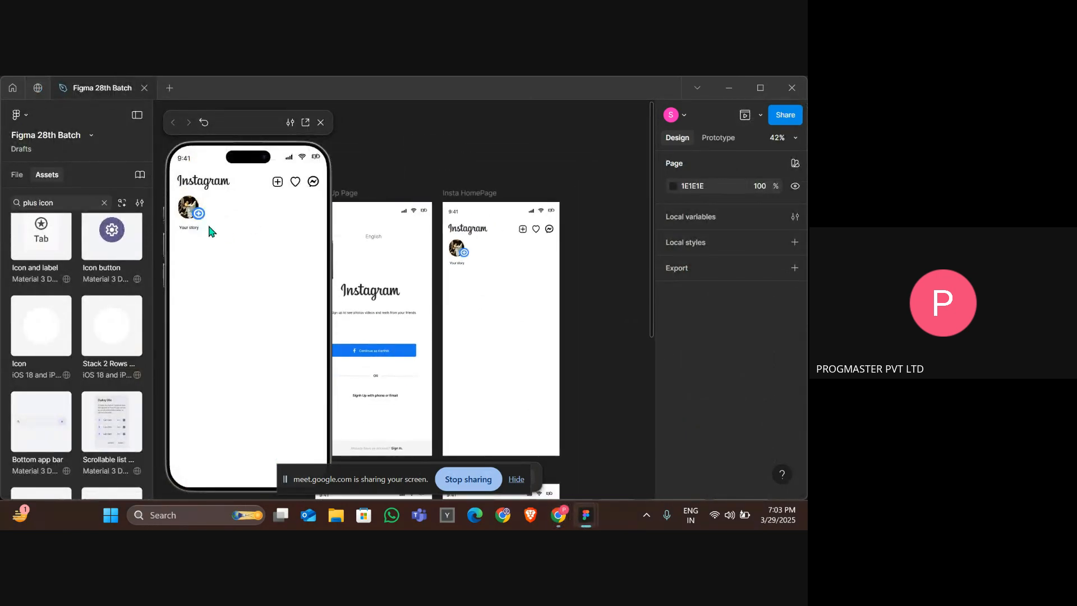
# Inspect the second story circle in the reference design.
pyautogui.hotkey('alt', 'Tab')
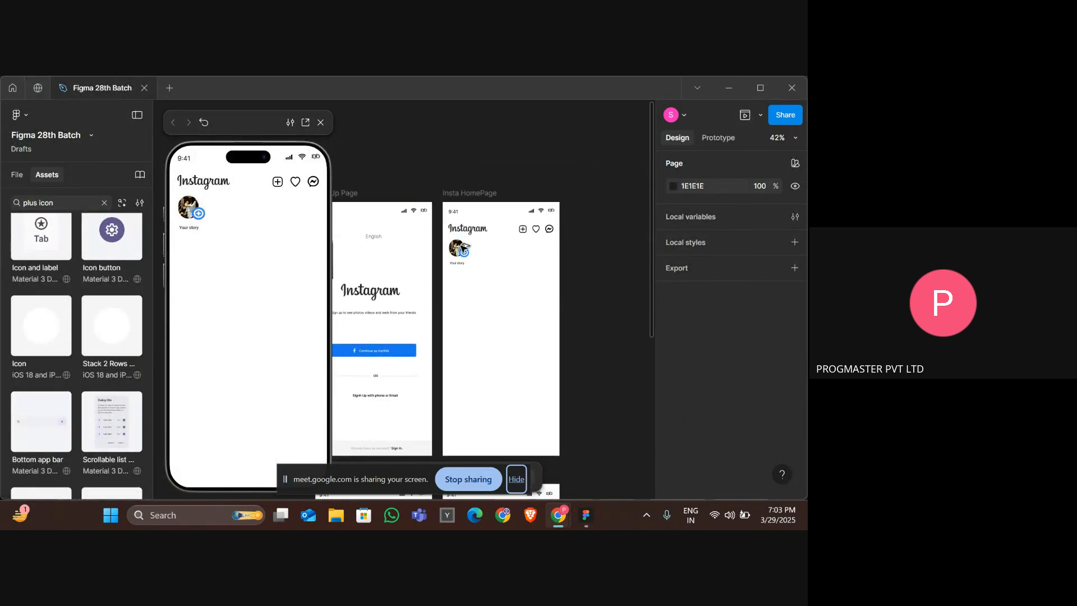
pyautogui.hotkey('alt', 'Tab')
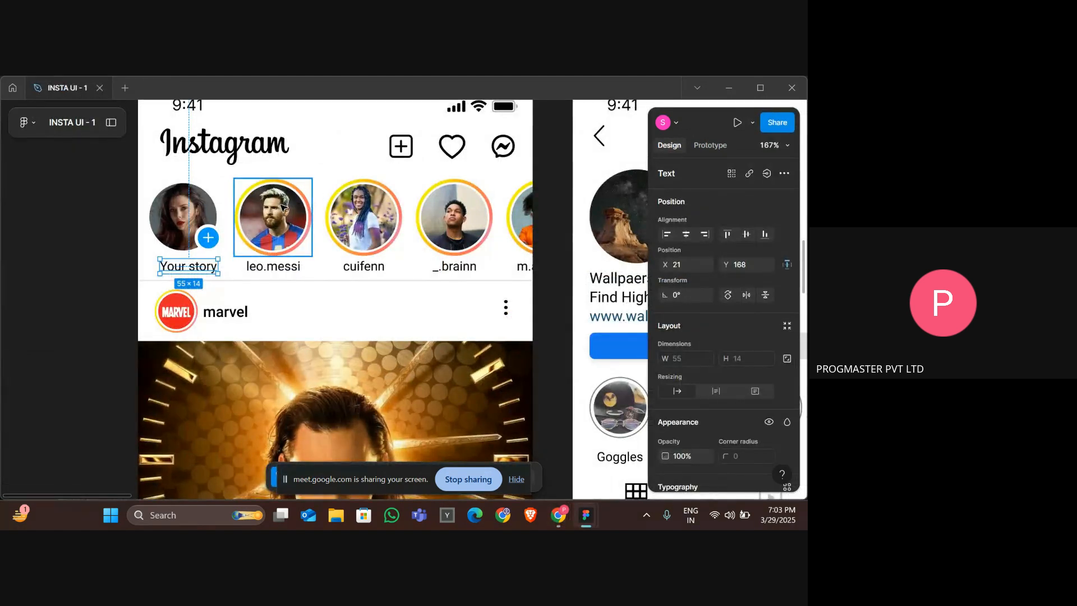
pyautogui.click(283, 208)
pyautogui.click(283, 208)
pyautogui.hotkey('alt', 'Tab')
pyautogui.hotkey('alt', 'Tab')
pyautogui.hotkey('alt', 'Tab')
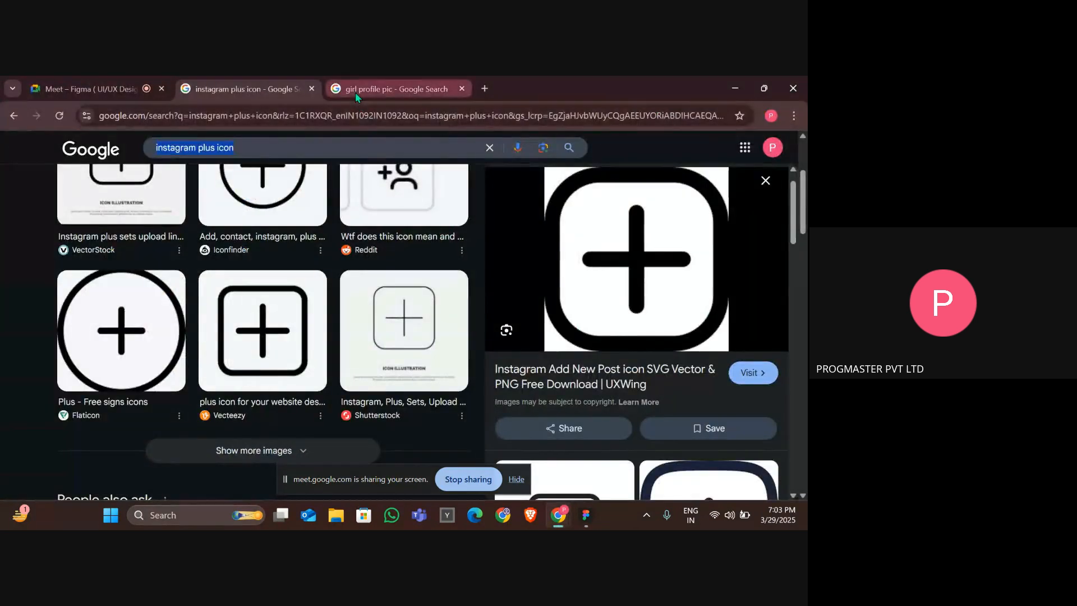
# Search Google in a new browser tab for merci profile pic.
pyautogui.click(356, 91)
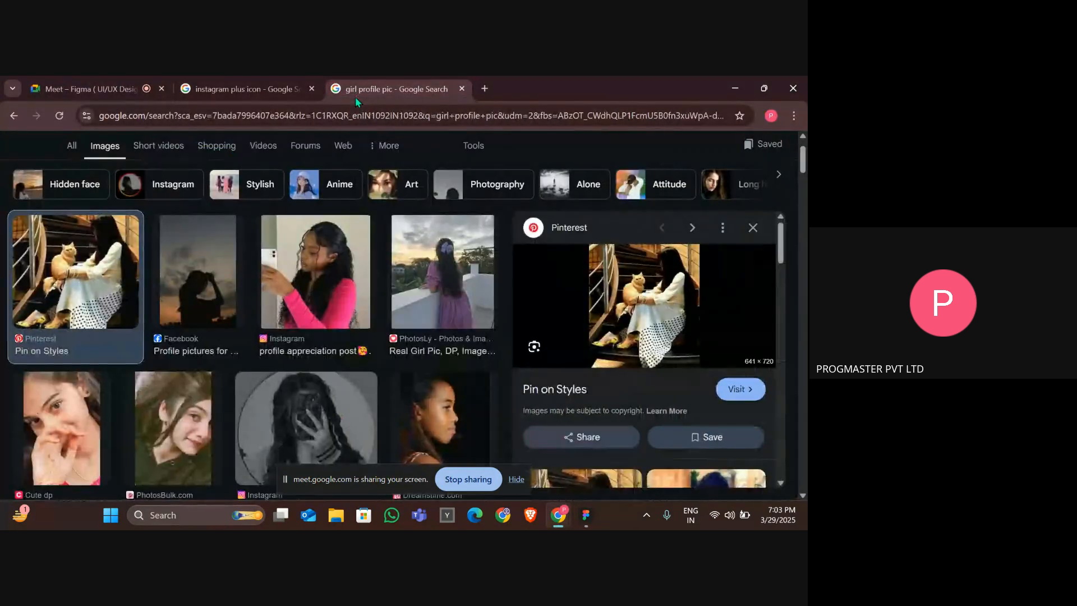
pyautogui.click(356, 112)
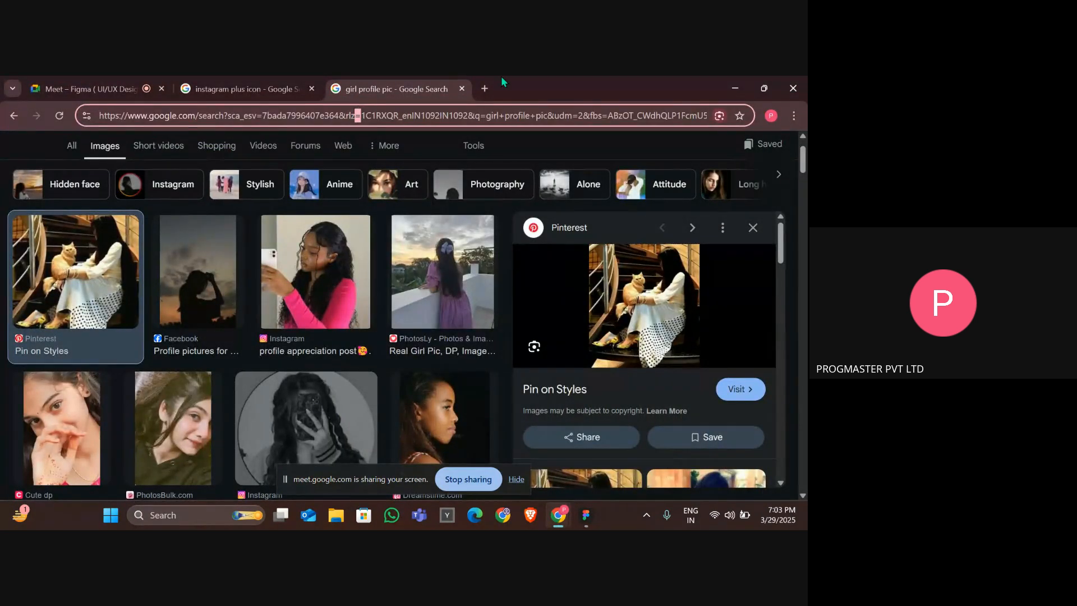
pyautogui.click(485, 90)
pyautogui.write('merci')
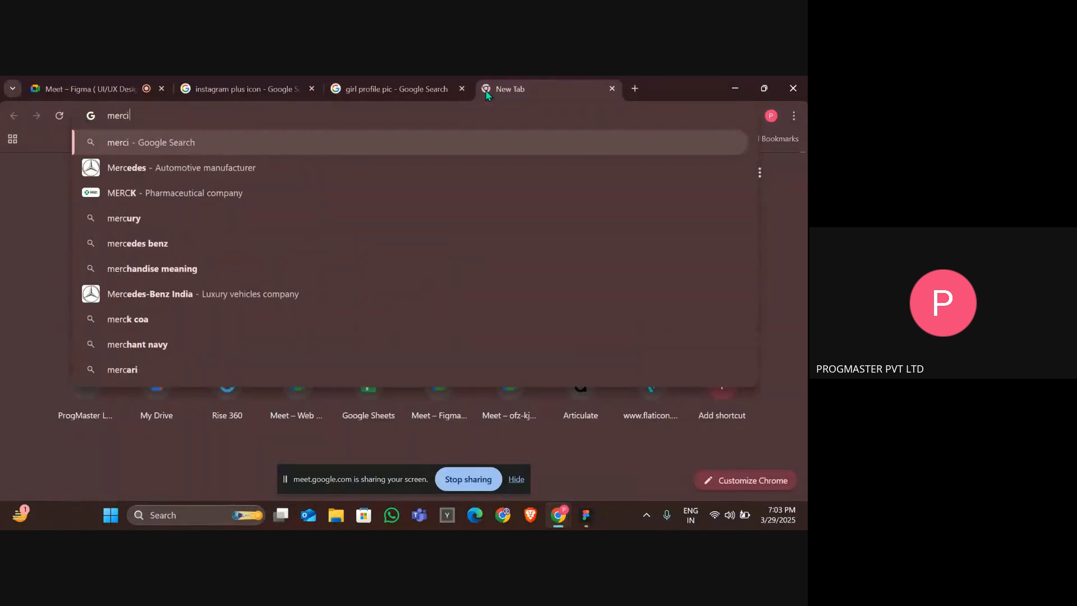
pyautogui.write(' profile')
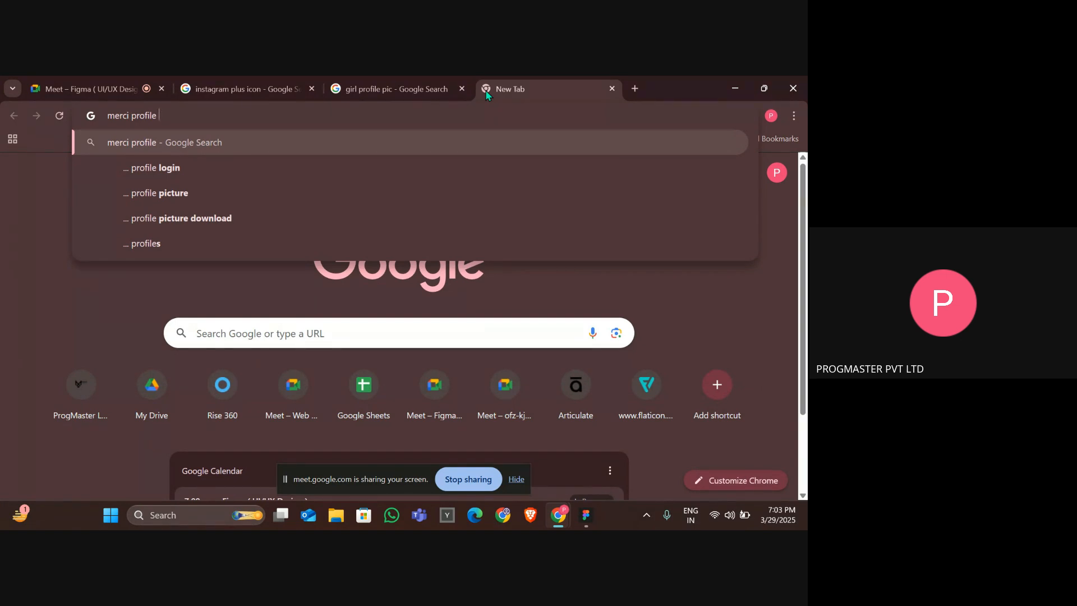
pyautogui.write(' pic')
pyautogui.press('Return')
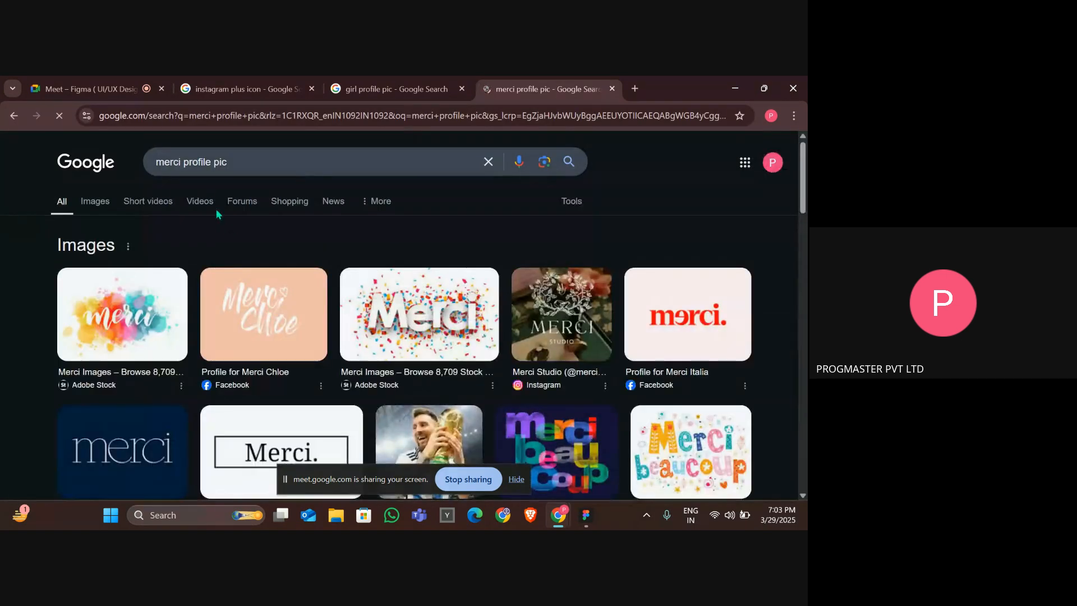
# Change the search query to merce profile pic and rerun it.
pyautogui.click(178, 166)
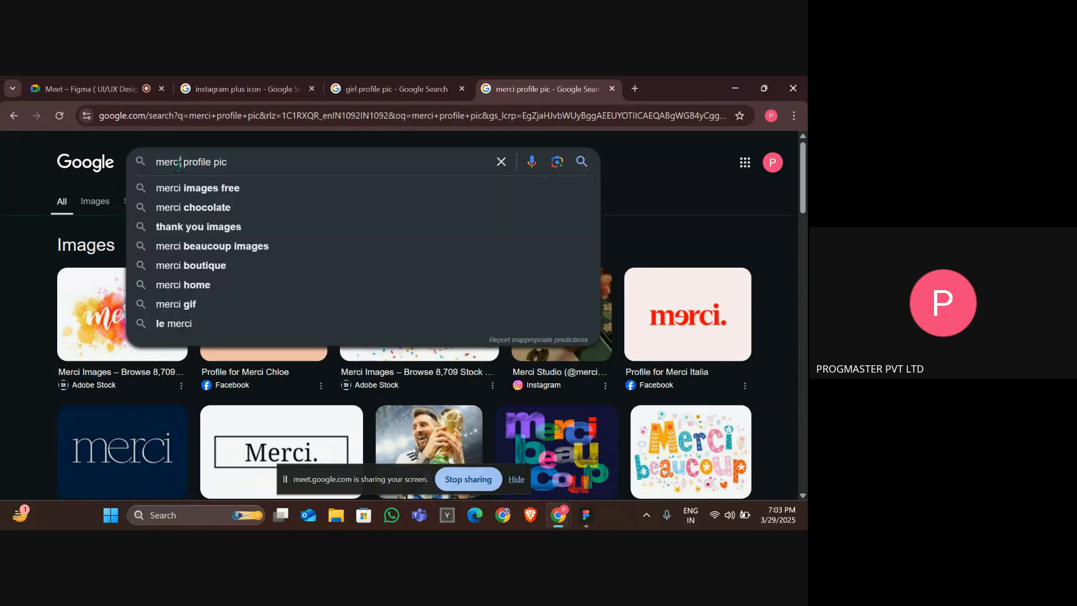
pyautogui.press('BackSpace')
pyautogui.write('e')
pyautogui.press('Return')
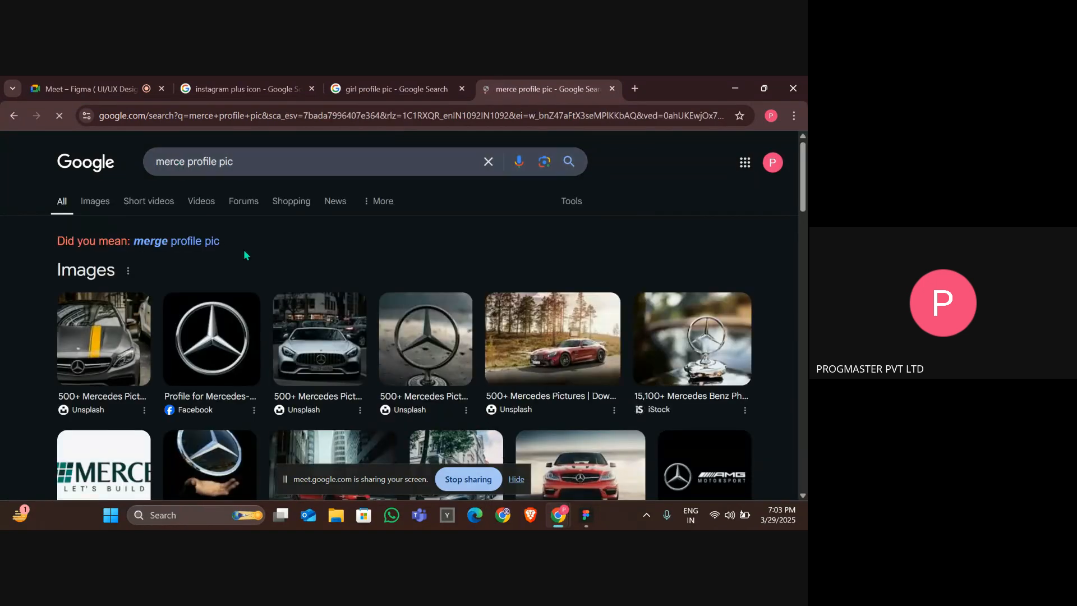
pyautogui.scroll(-3, 245, 255)
pyautogui.scroll(3, 245, 255)
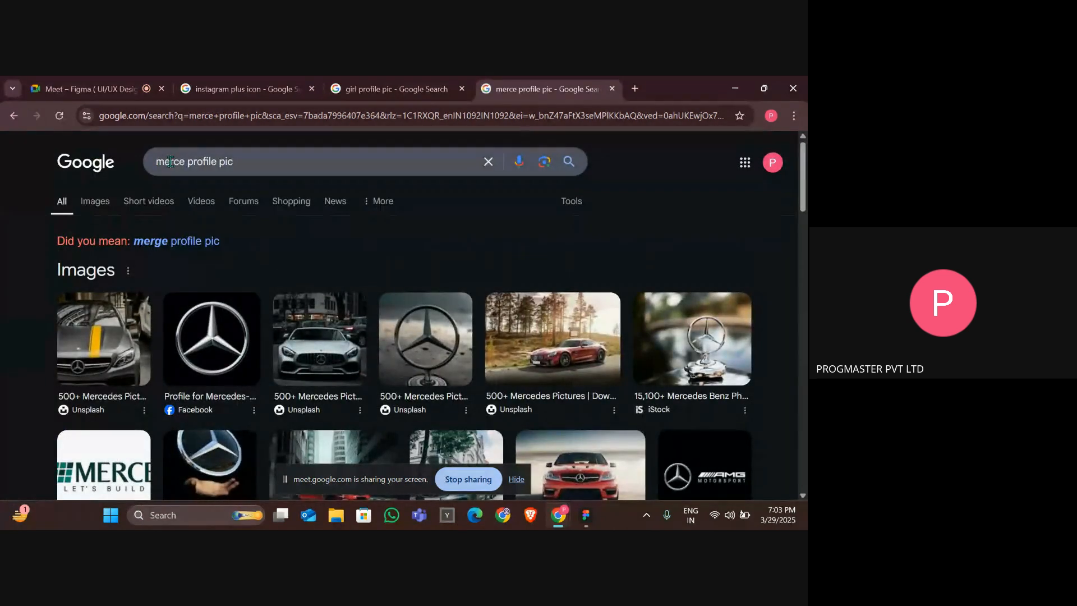
# Change the search query to men profile pic and run it.
pyautogui.doubleClick(170, 161)
pyautogui.press('BackSpace')
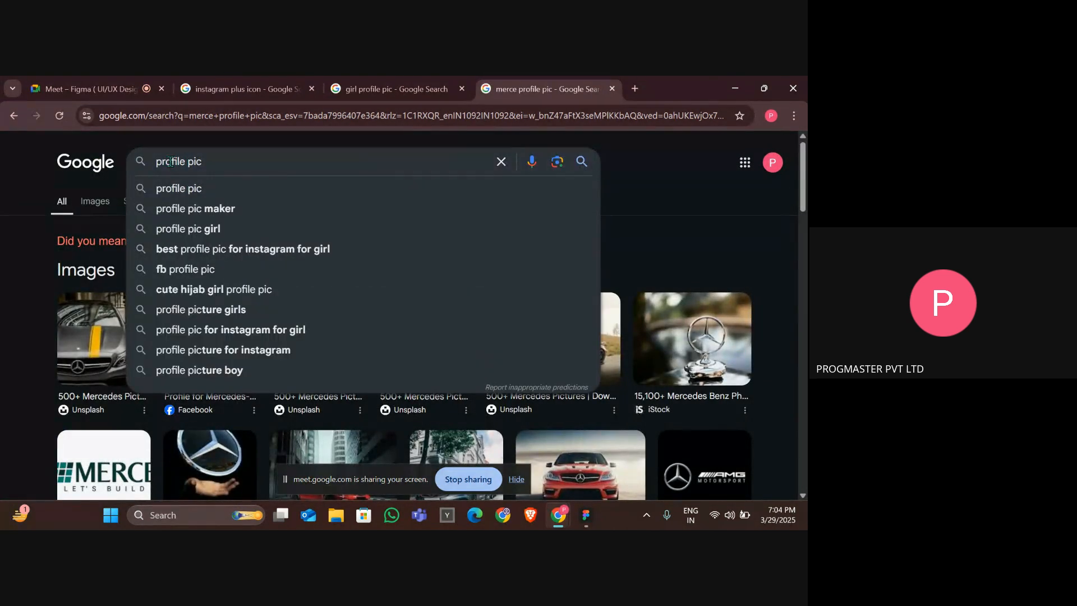
pyautogui.write('men')
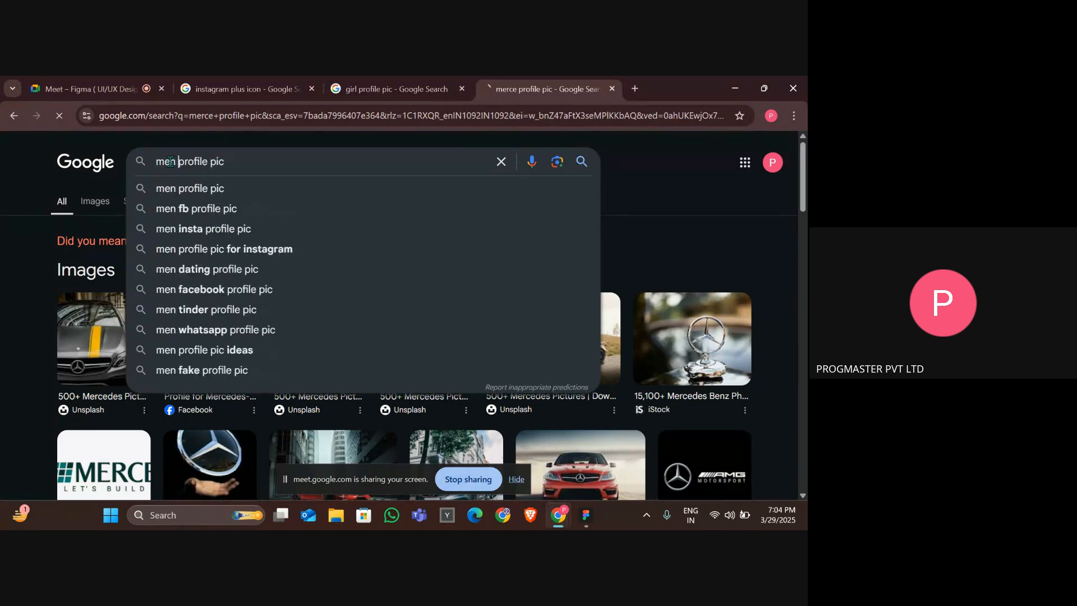
pyautogui.press('Return')
# Preview the first image results and copy the smiling man photo from PicMonkey.
pyautogui.click(123, 337)
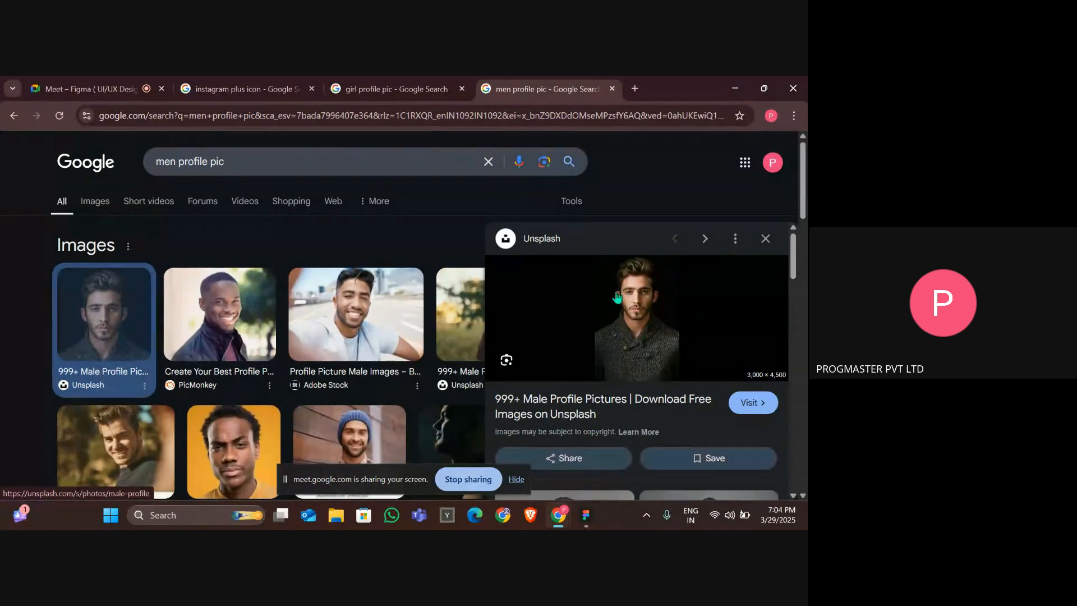
pyautogui.click(231, 303)
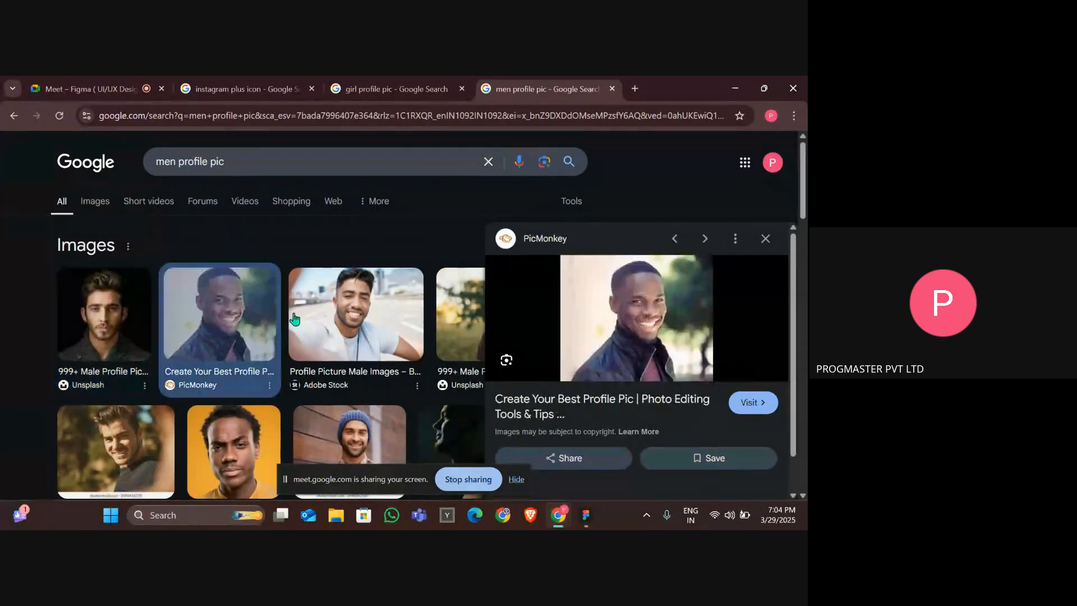
pyautogui.rightClick(651, 312)
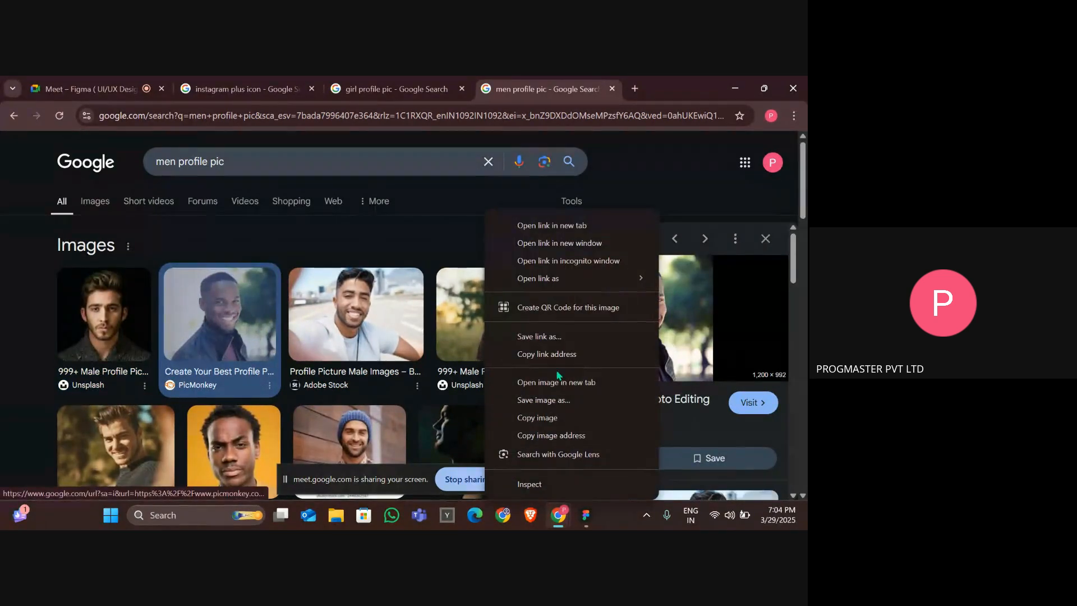
pyautogui.click(561, 419)
# Paste the copied photo into the Insta HomePage frame and scale it down.
pyautogui.hotkey('alt', 'Tab')
pyautogui.hotkey('alt', 'Tab')
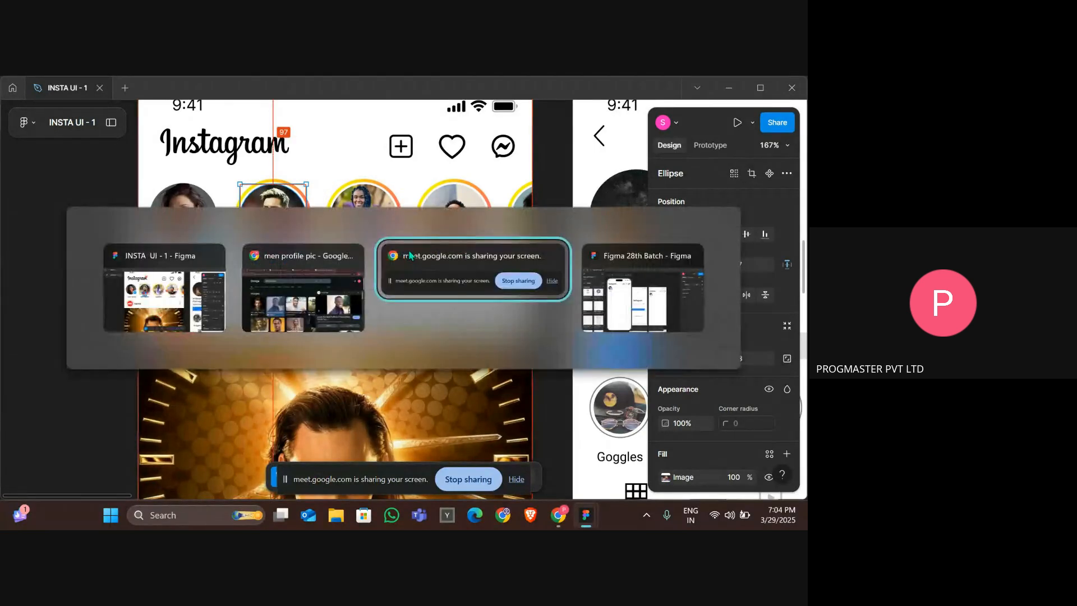
pyautogui.hotkey('alt', 'Tab')
pyautogui.scroll(5, 476, 282)
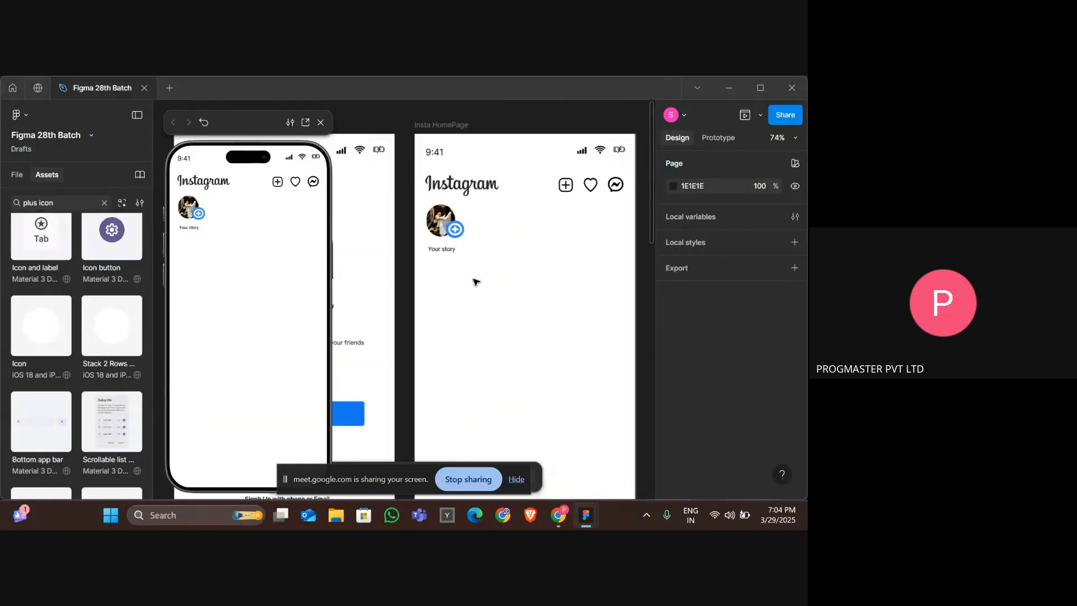
pyautogui.hotkey('ctrl', 'v')
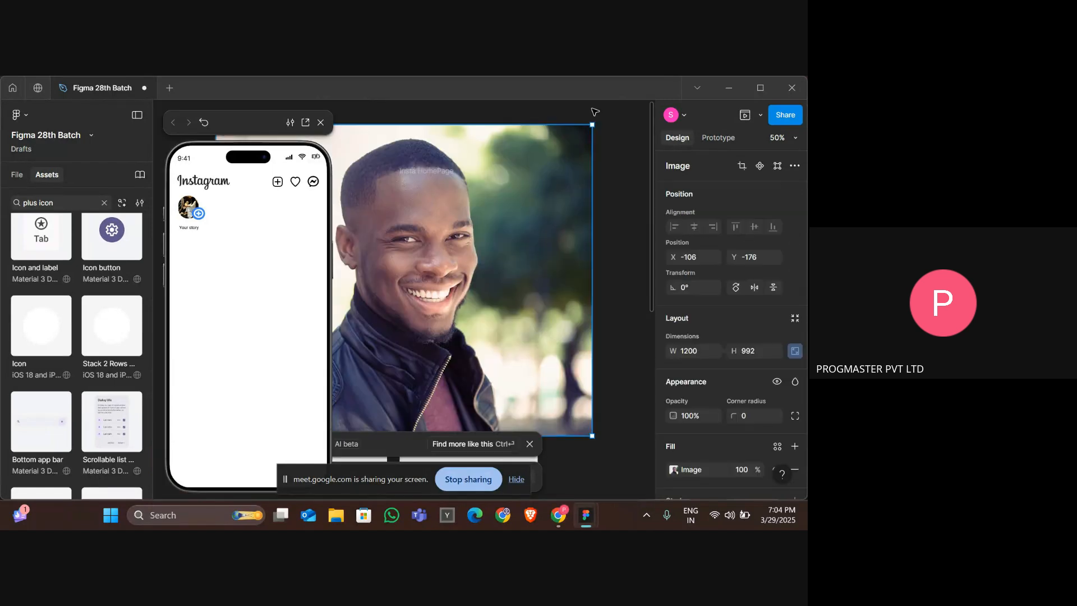
pyautogui.moveTo(590, 123); pyautogui.dragTo(428, 260)
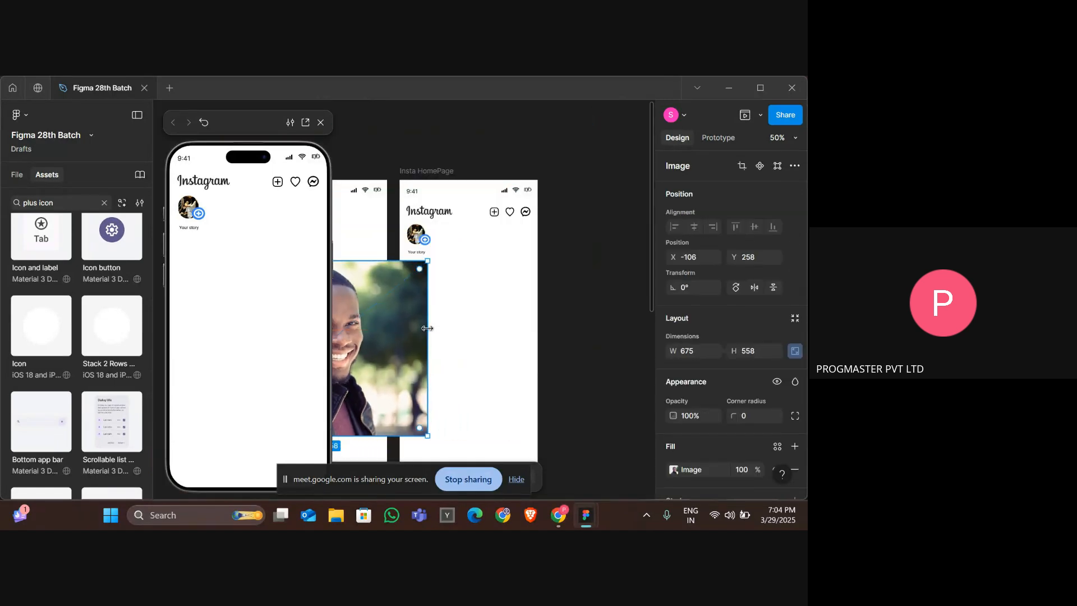
pyautogui.moveTo(387, 345); pyautogui.dragTo(519, 313)
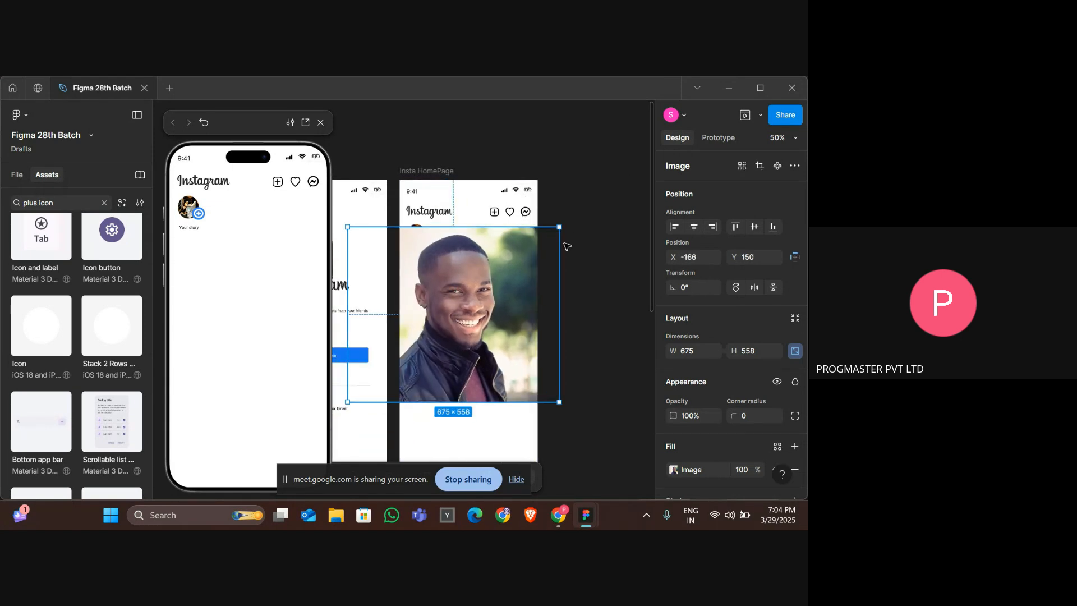
pyautogui.moveTo(559, 227); pyautogui.dragTo(444, 323)
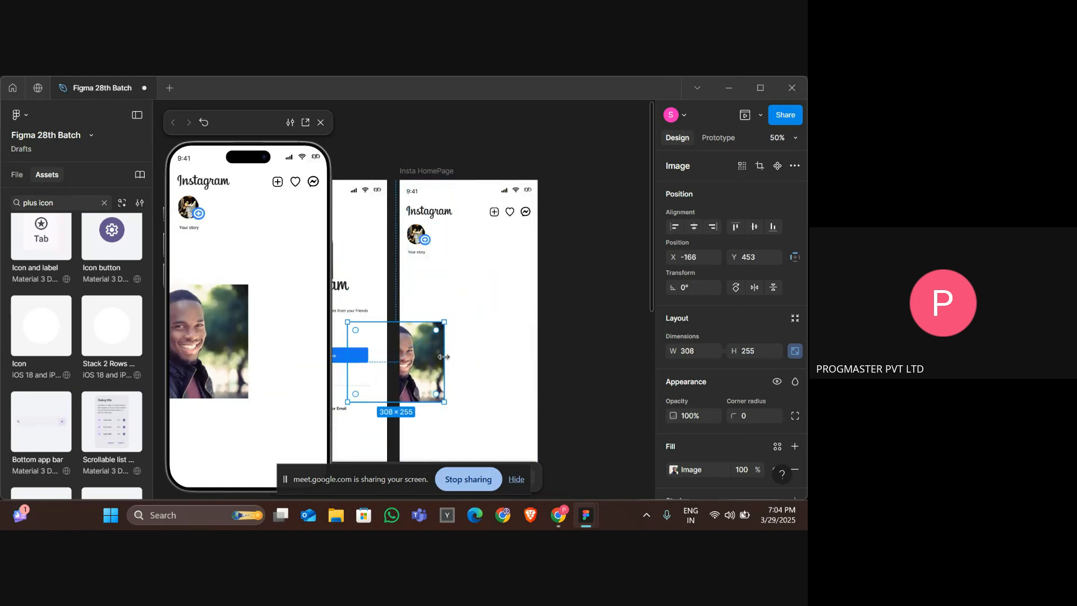
pyautogui.moveTo(410, 363); pyautogui.dragTo(465, 331)
# Shrink the photo to about 59 × 49 beside the Your story picture and set its corner radius to 100.
pyautogui.scroll(5, 465, 332)
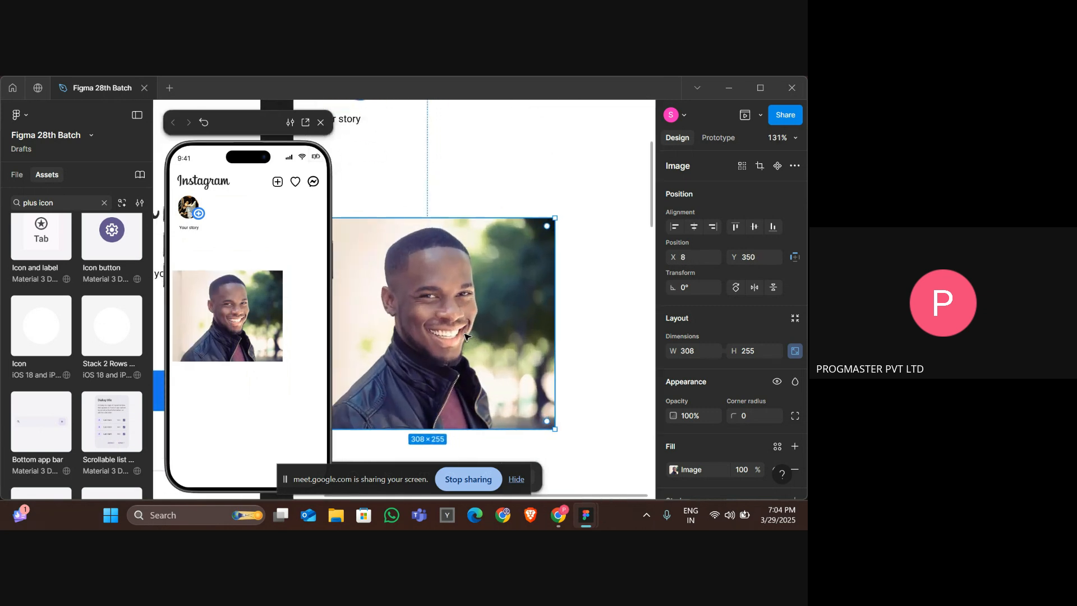
pyautogui.moveTo(507, 252); pyautogui.dragTo(578, 220)
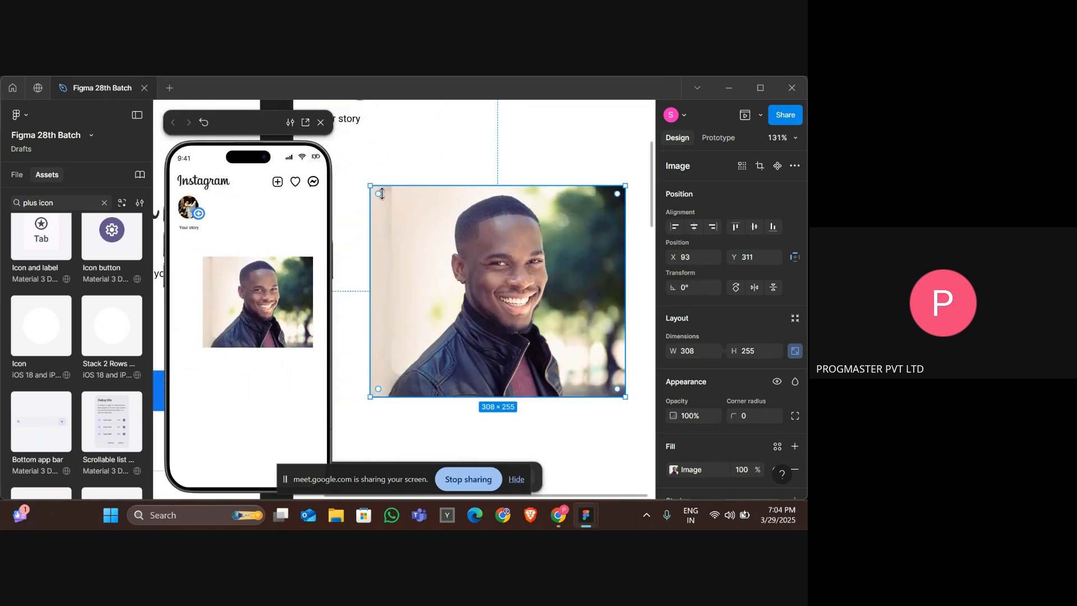
pyautogui.moveTo(369, 187); pyautogui.dragTo(376, 163)
pyautogui.scroll(2, 377, 166)
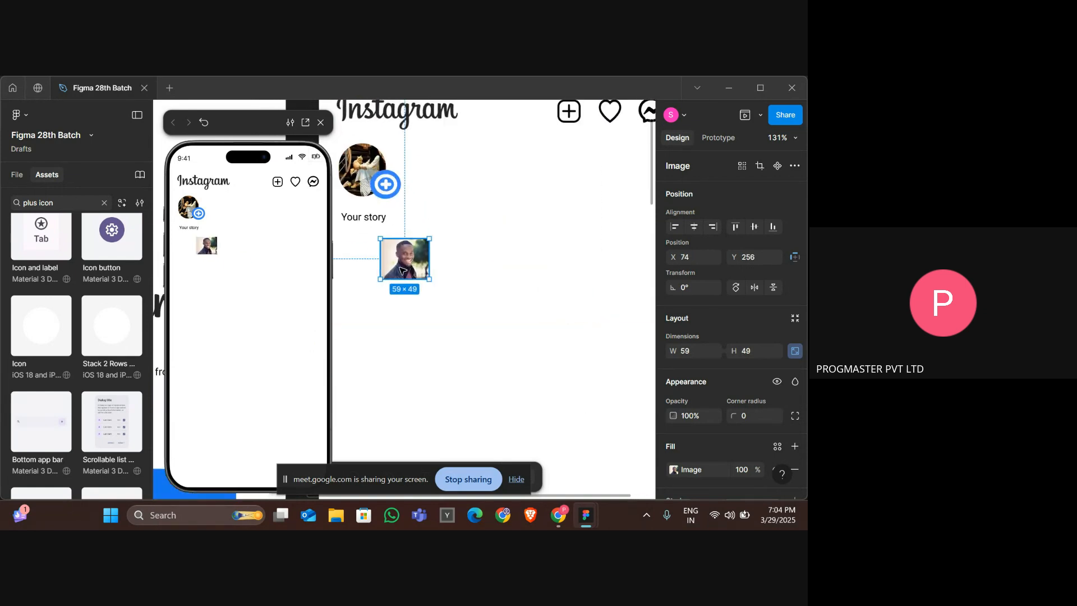
pyautogui.moveTo(406, 273); pyautogui.dragTo(449, 183)
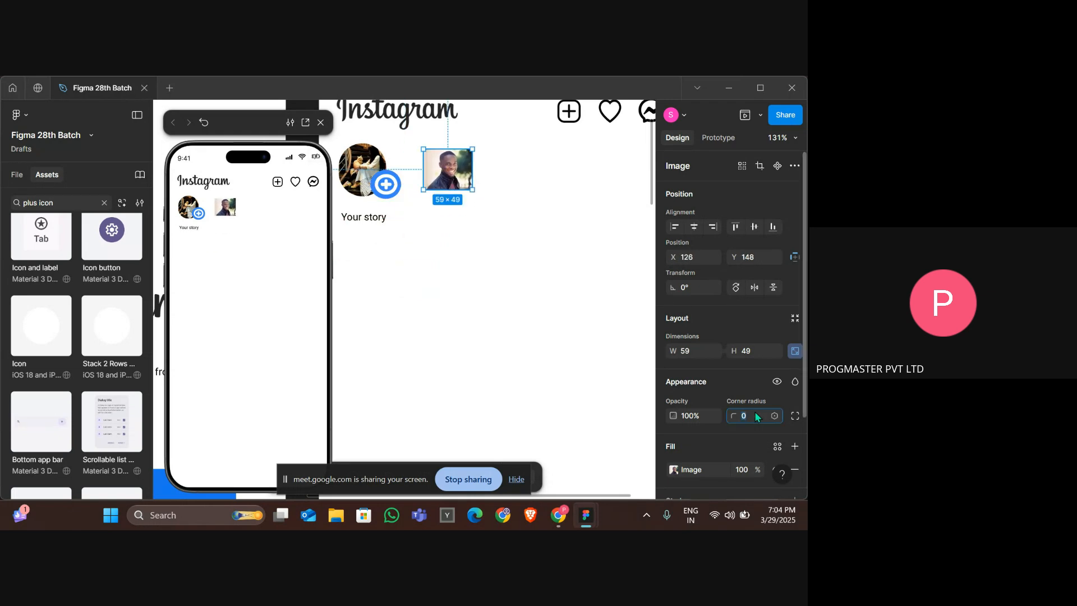
pyautogui.press('Return')
pyautogui.press('Return')
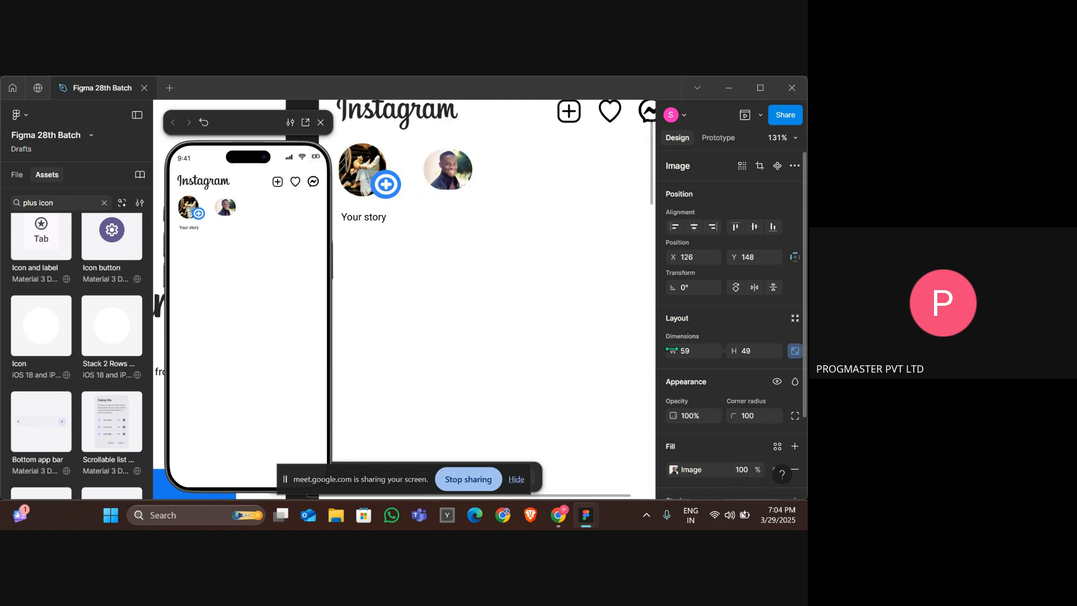
# Compare the new story circle with the reference design's stories row.
pyautogui.scroll(4, 505, 253)
pyautogui.scroll(2, 505, 254)
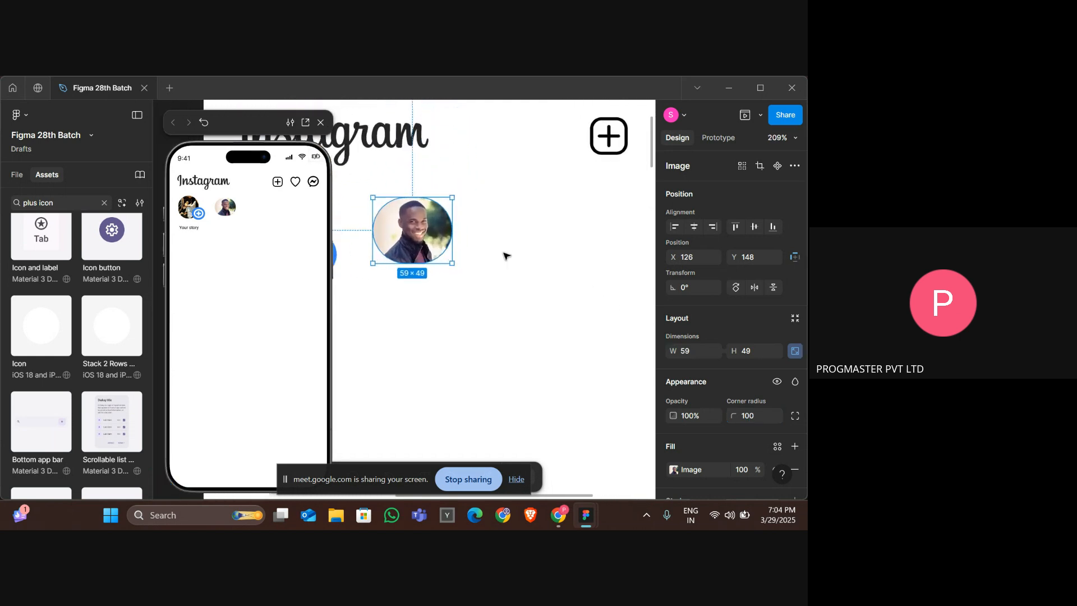
pyautogui.scroll(1, 505, 255)
pyautogui.click(506, 252)
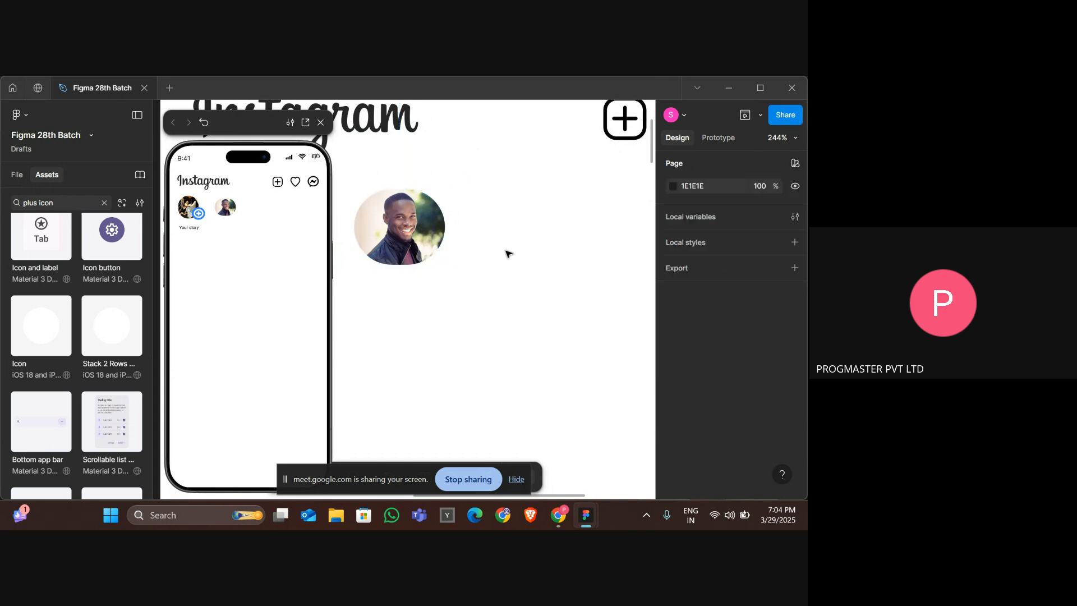
pyautogui.hscroll(-3, 491, 227)
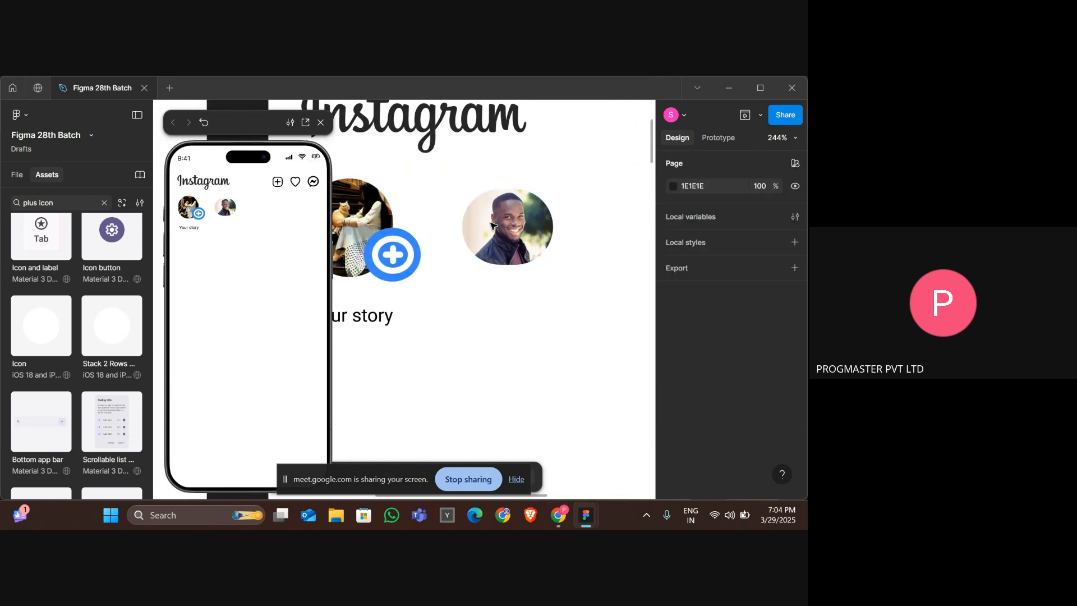
pyautogui.scroll(-1, 491, 226)
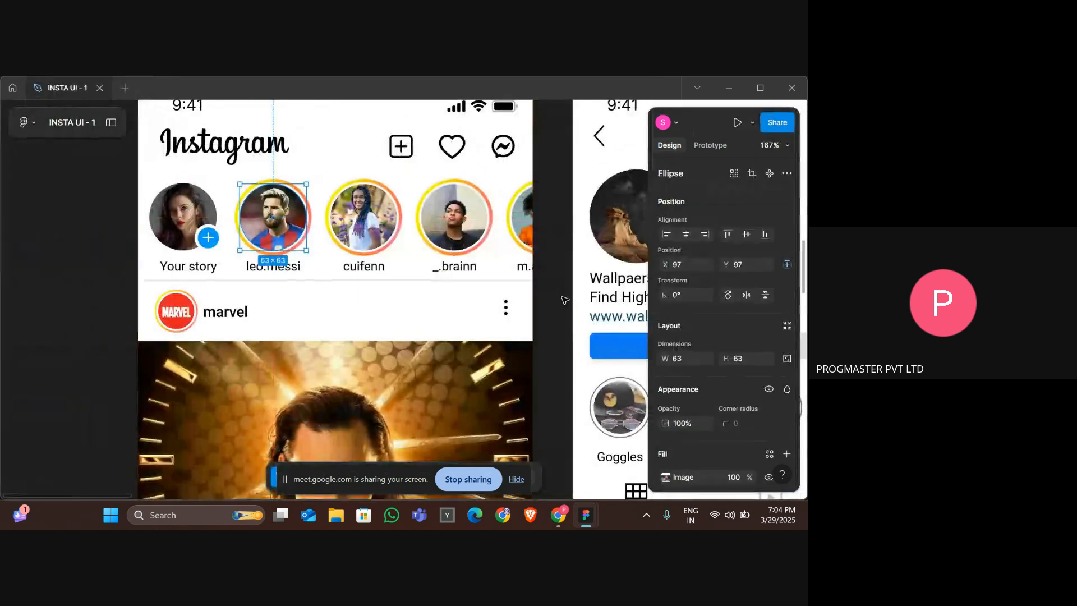
pyautogui.hotkey('alt', 'Tab')
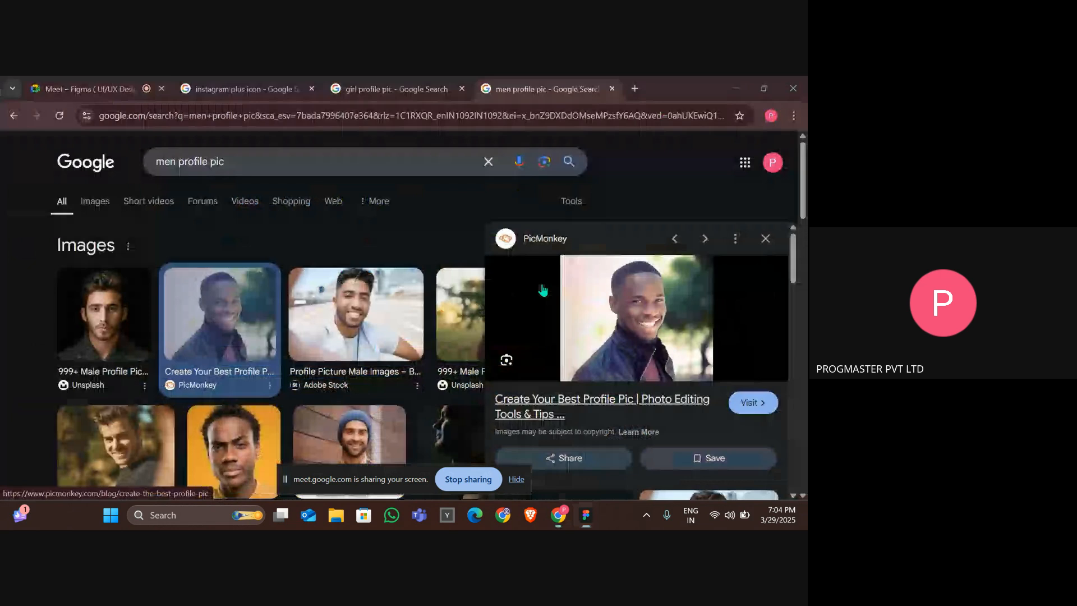
# Browse further results and copy the Adobe Stock photo of a man in a checked shirt.
pyautogui.scroll(-2, 542, 289)
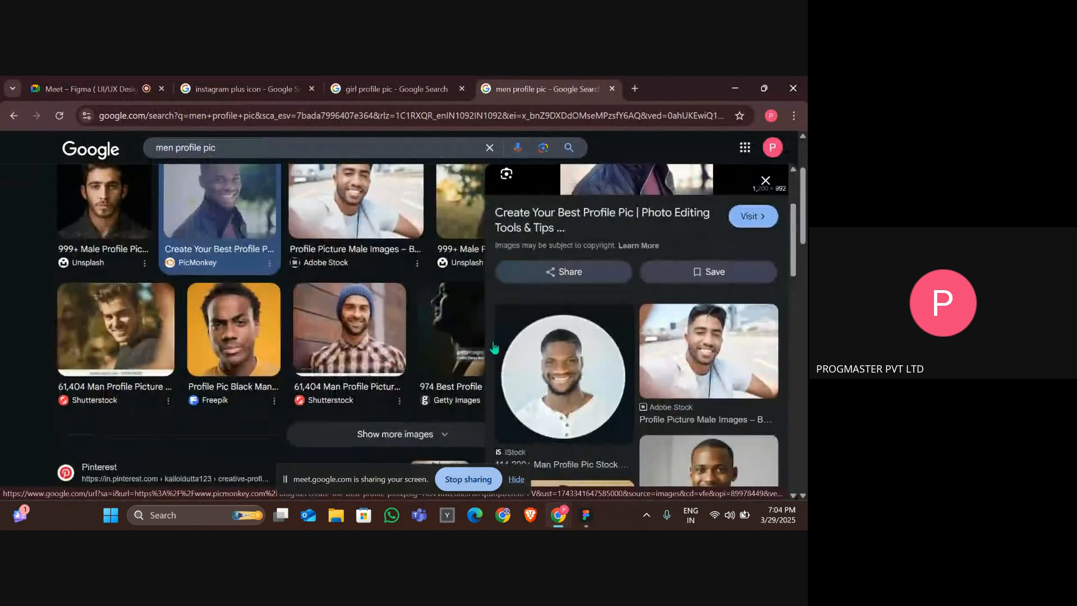
pyautogui.scroll(-3, 696, 361)
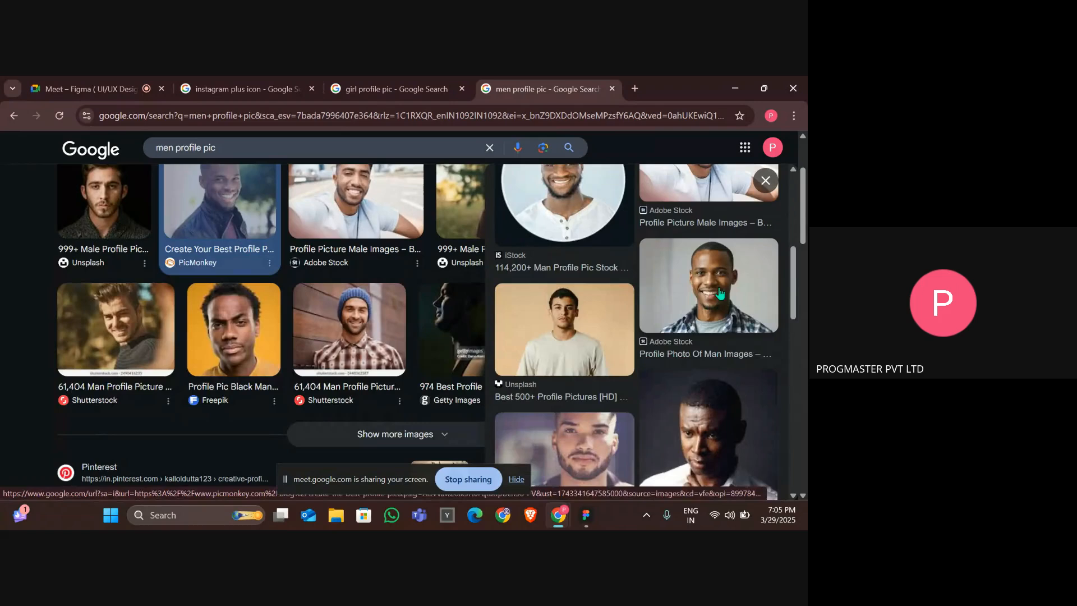
pyautogui.click(717, 294)
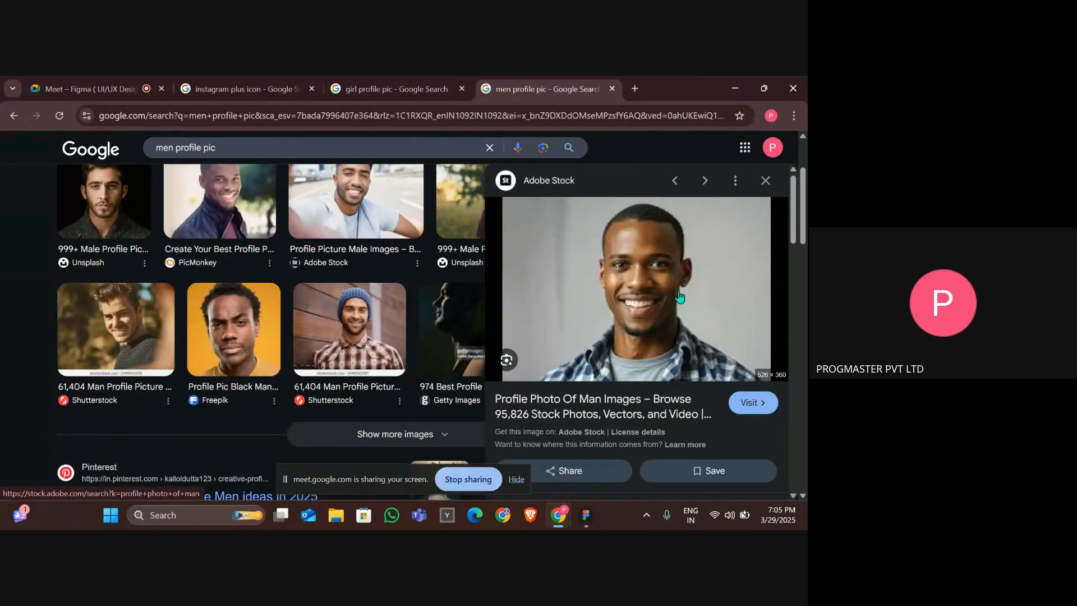
pyautogui.scroll(-1, 366, 310)
pyautogui.scroll(-2, 367, 310)
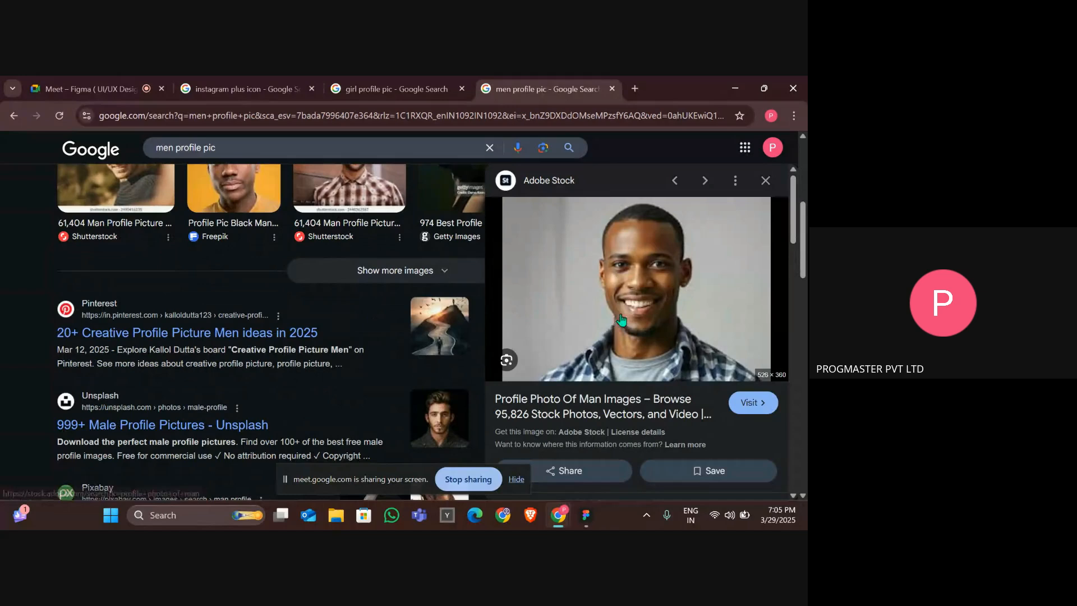
pyautogui.scroll(-2, 606, 317)
pyautogui.scroll(-3, 601, 223)
pyautogui.scroll(5, 601, 223)
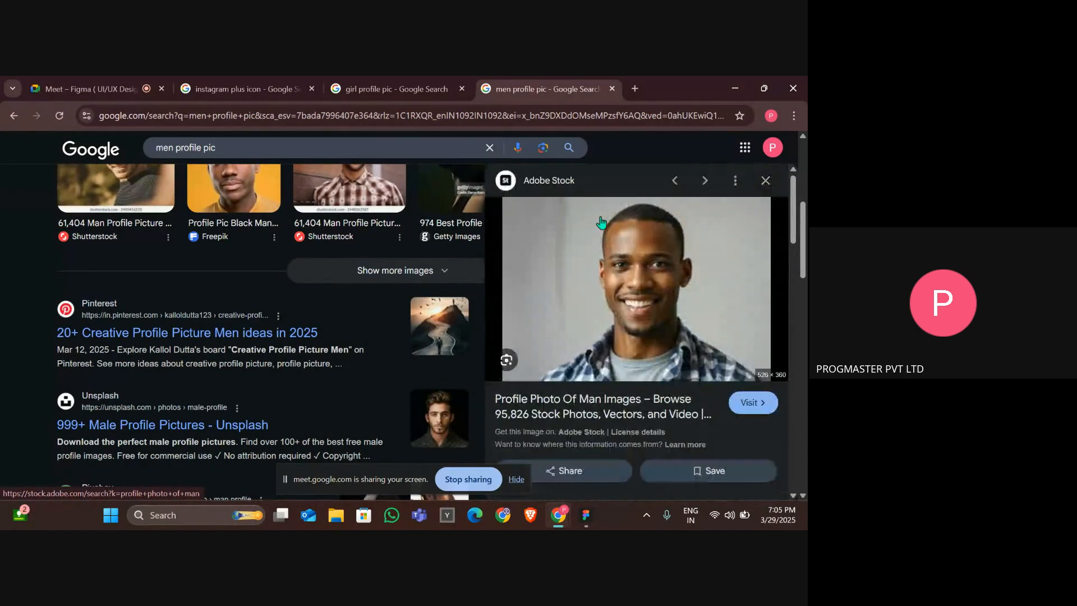
pyautogui.rightClick(620, 261)
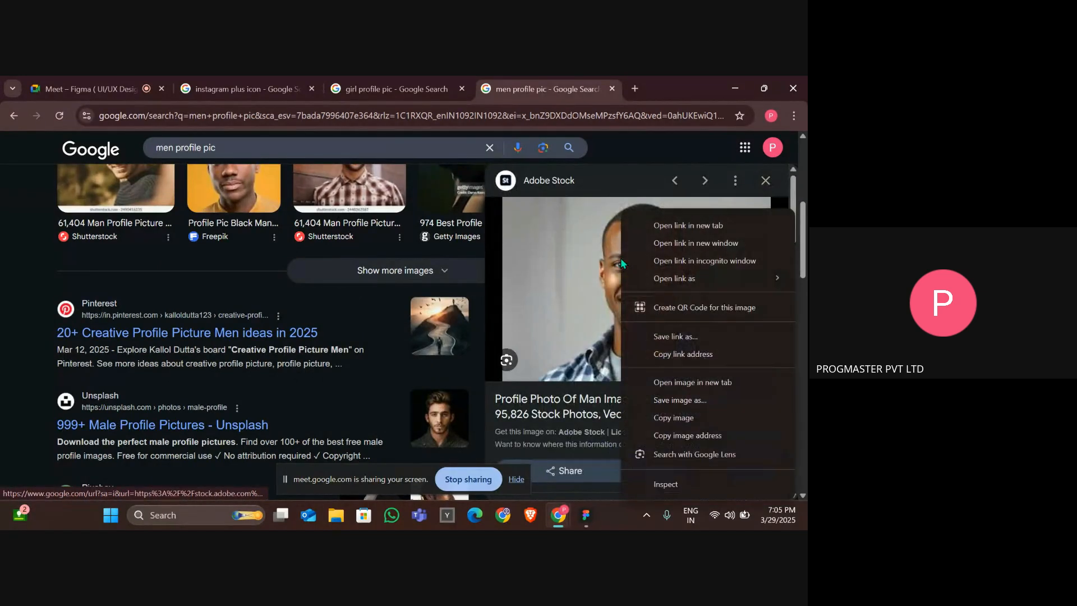
pyautogui.click(703, 412)
# Paste the new photo onto the second story circle, replacing its image fill.
pyautogui.hotkey('alt', 'Tab')
pyautogui.hotkey('alt', 'Tab')
pyautogui.click(505, 208)
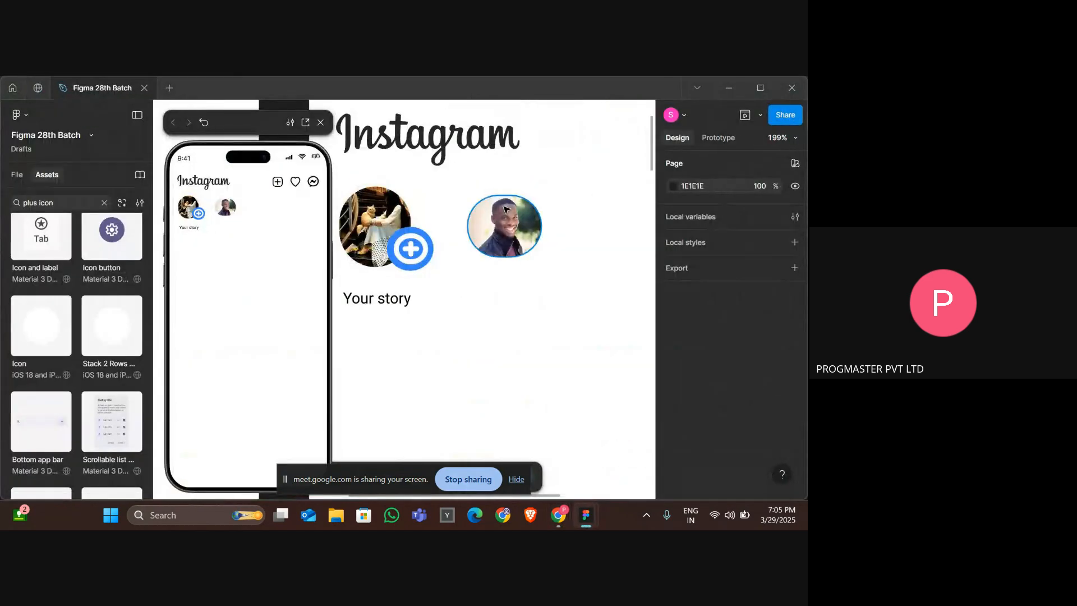
pyautogui.hotkey('ctrl', 'v')
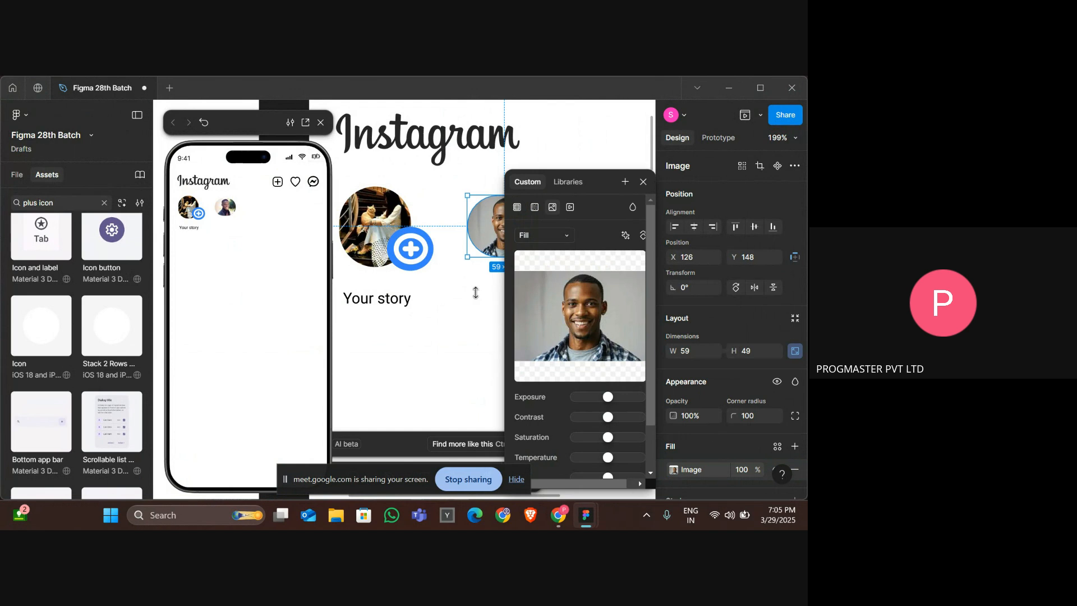
pyautogui.click(476, 297)
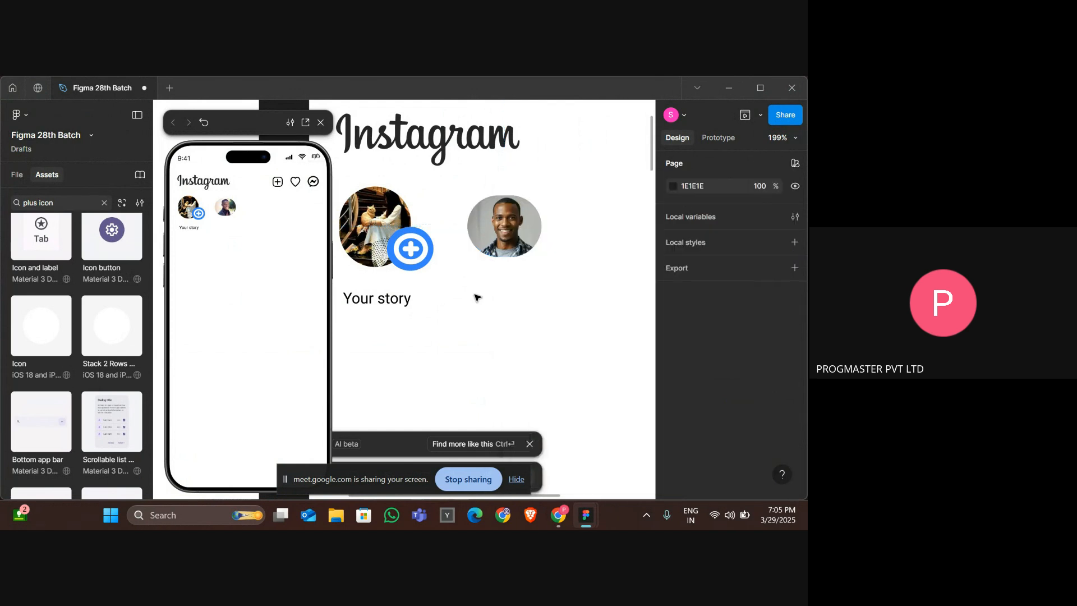
pyautogui.click(534, 225)
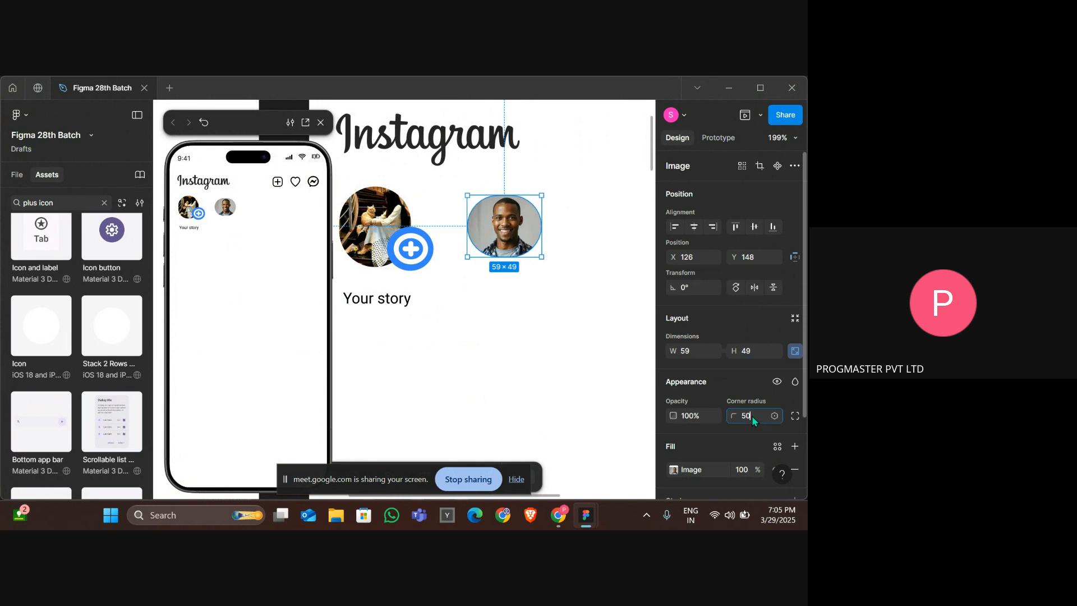
pyautogui.click(591, 403)
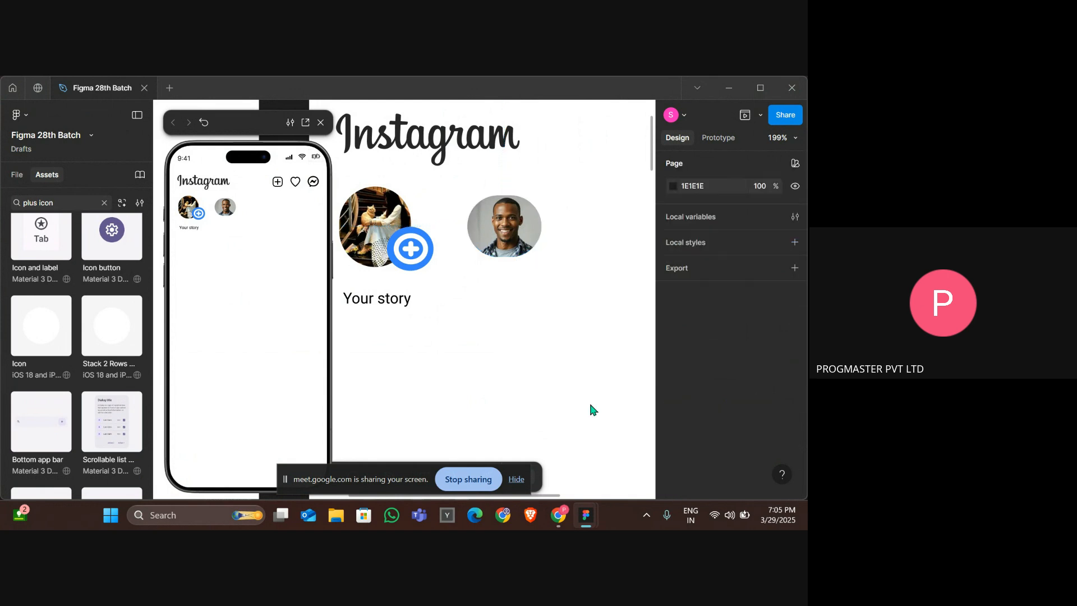
# Return to the browser and switch the men profile pic search to image results.
pyautogui.hotkey('alt', 'Tab')
pyautogui.hotkey('alt', 'Tab')
pyautogui.press('Tab')
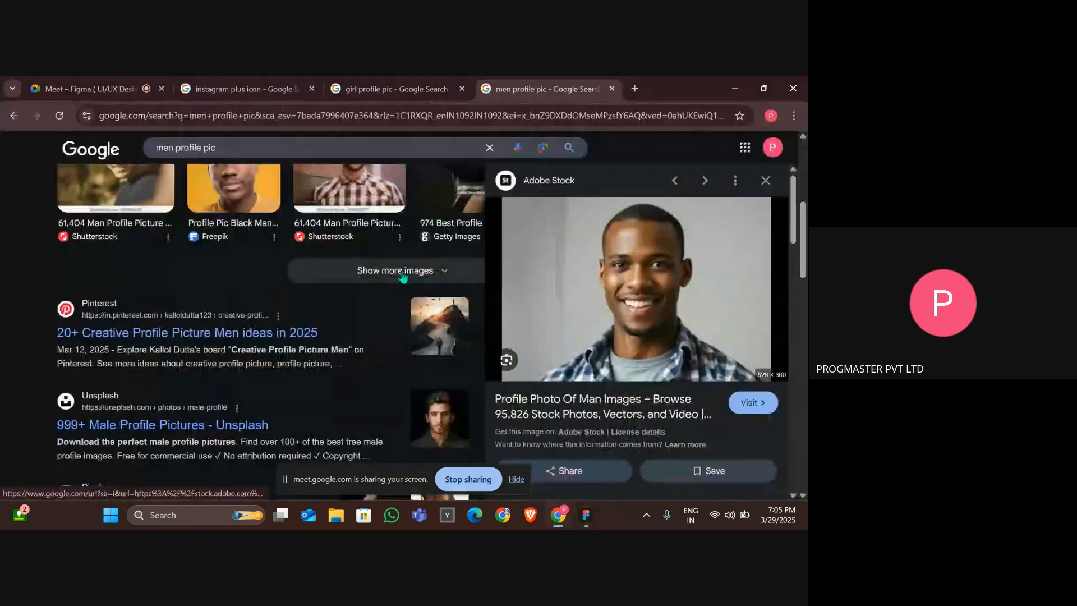
pyautogui.scroll(-3, 402, 275)
pyautogui.scroll(10, 134, 202)
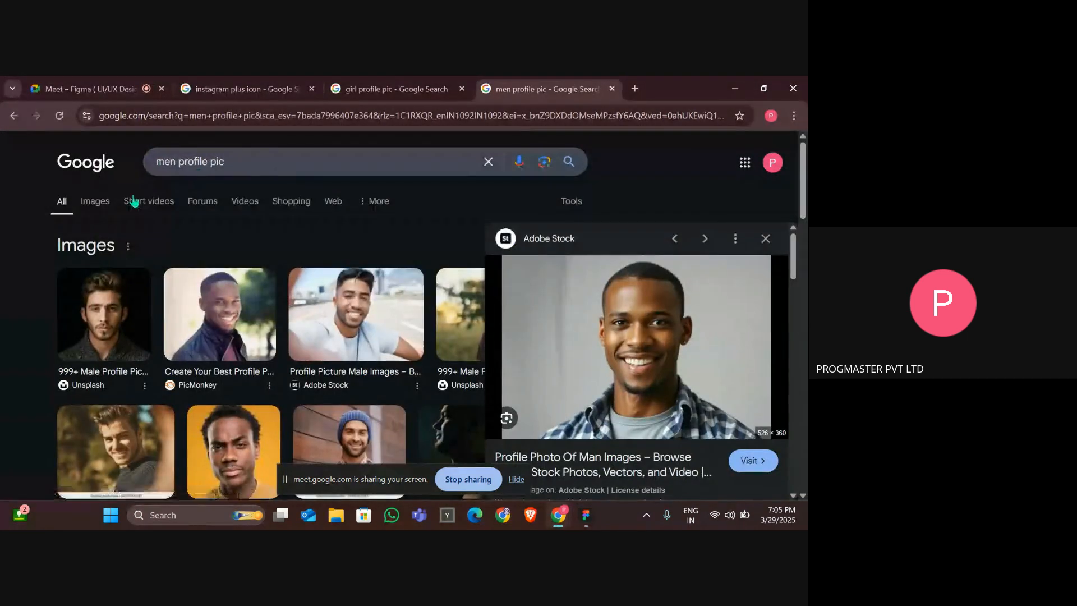
pyautogui.click(86, 212)
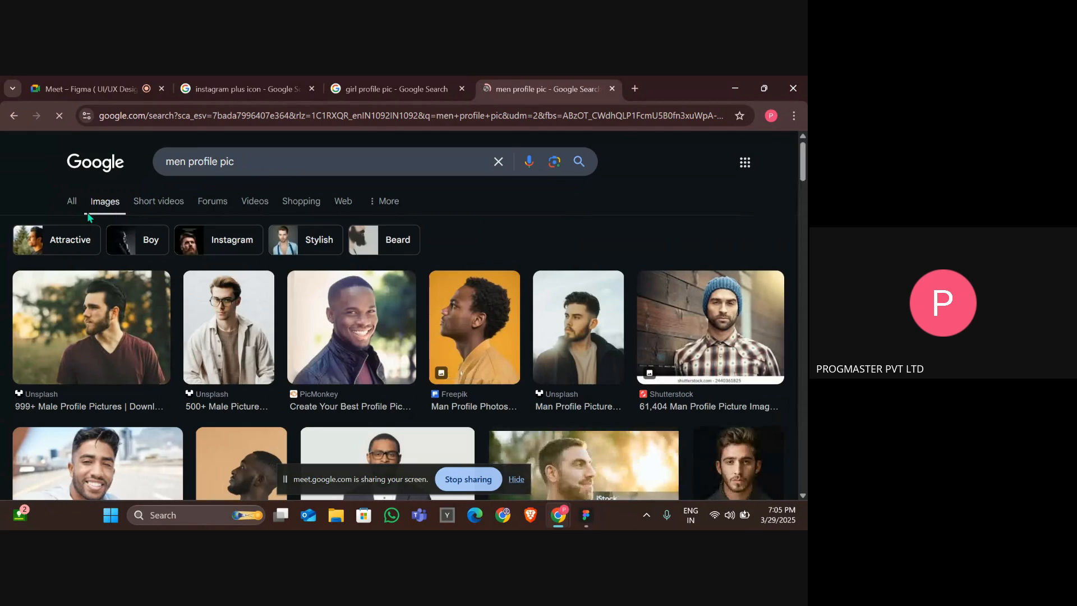
# Browse the men profile pic image results and copy the Unsplash photo of a man in a dark jacket.
pyautogui.scroll(-3, 567, 316)
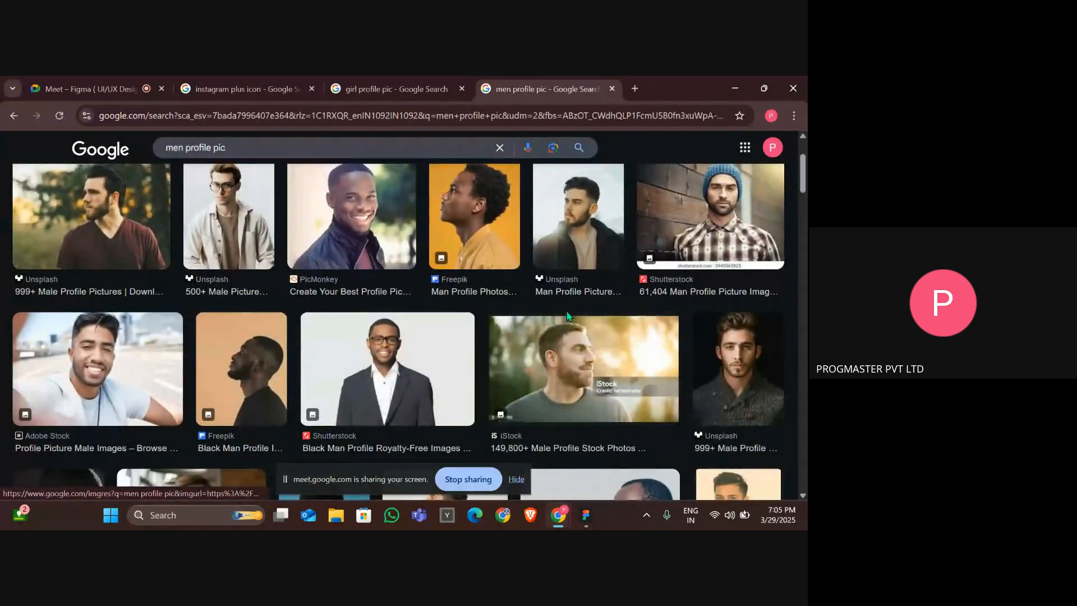
pyautogui.click(568, 247)
pyautogui.scroll(-3, 642, 318)
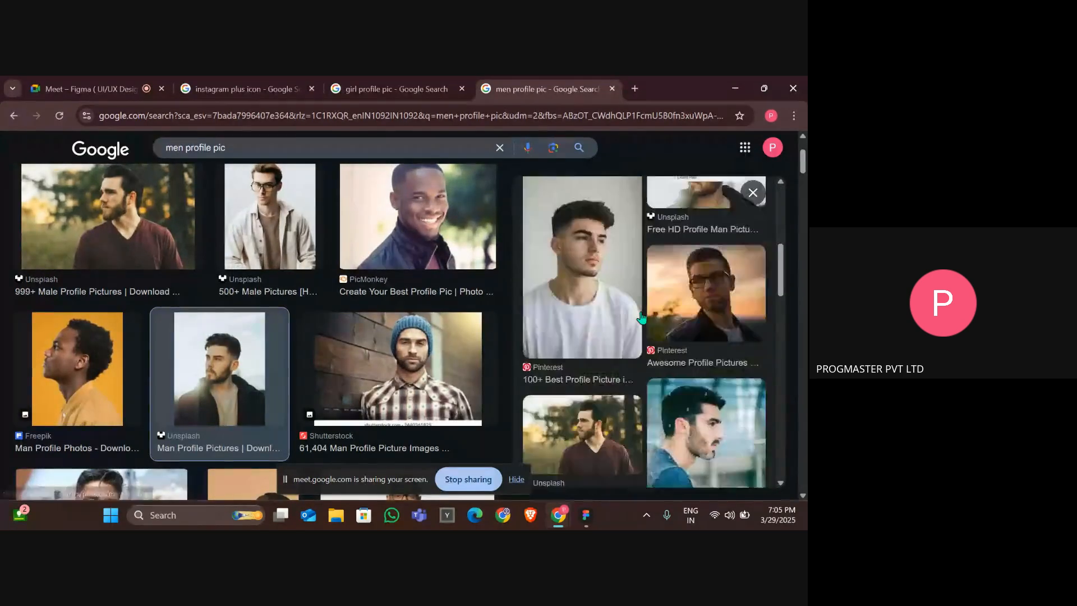
pyautogui.rightClick(640, 217)
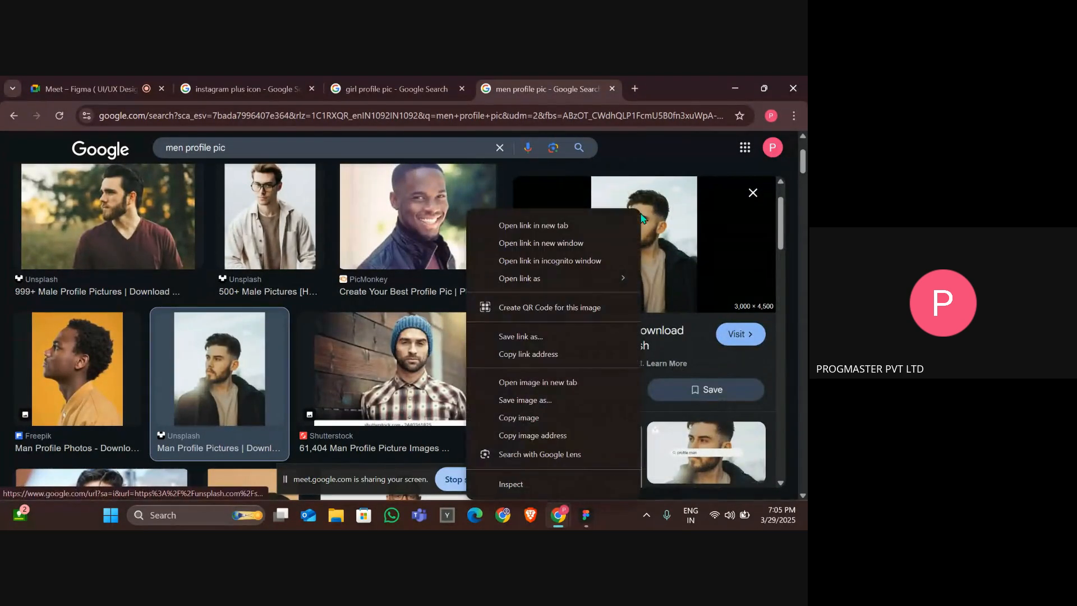
pyautogui.click(537, 422)
# Paste the copied photo into the second story circle's image fill.
pyautogui.hotkey('alt', 'Tab')
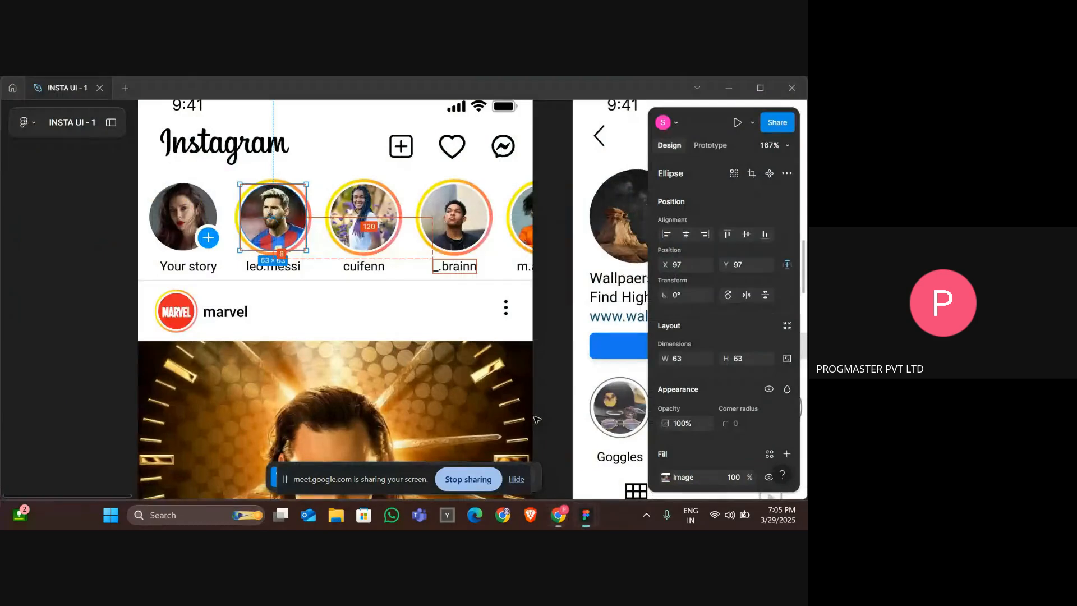
pyautogui.hotkey('alt', 'Tab')
pyautogui.press('Tab')
pyautogui.doubleClick(510, 233)
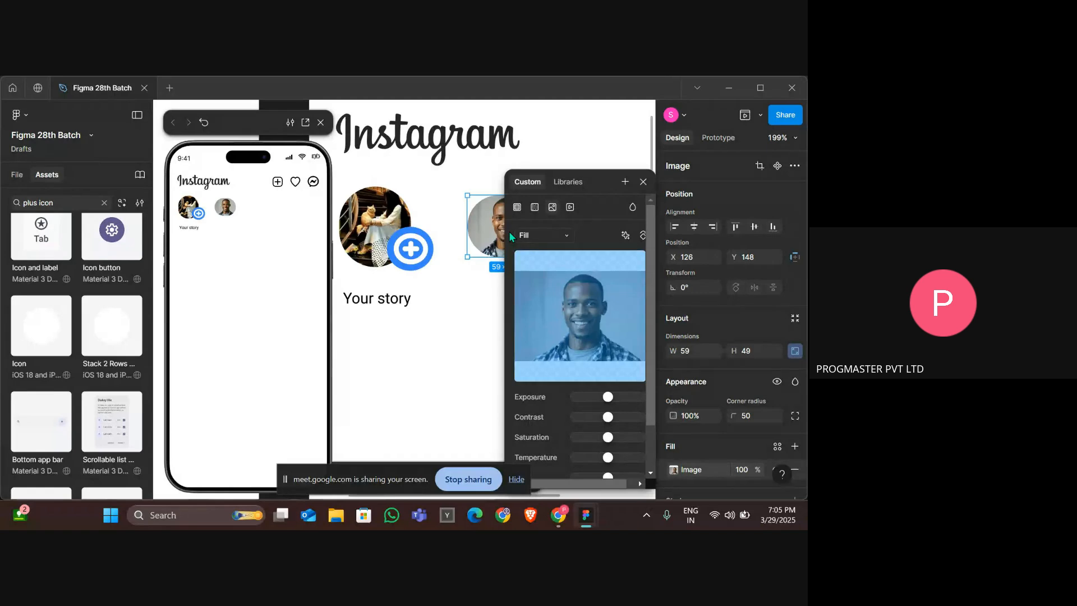
pyautogui.click(496, 232)
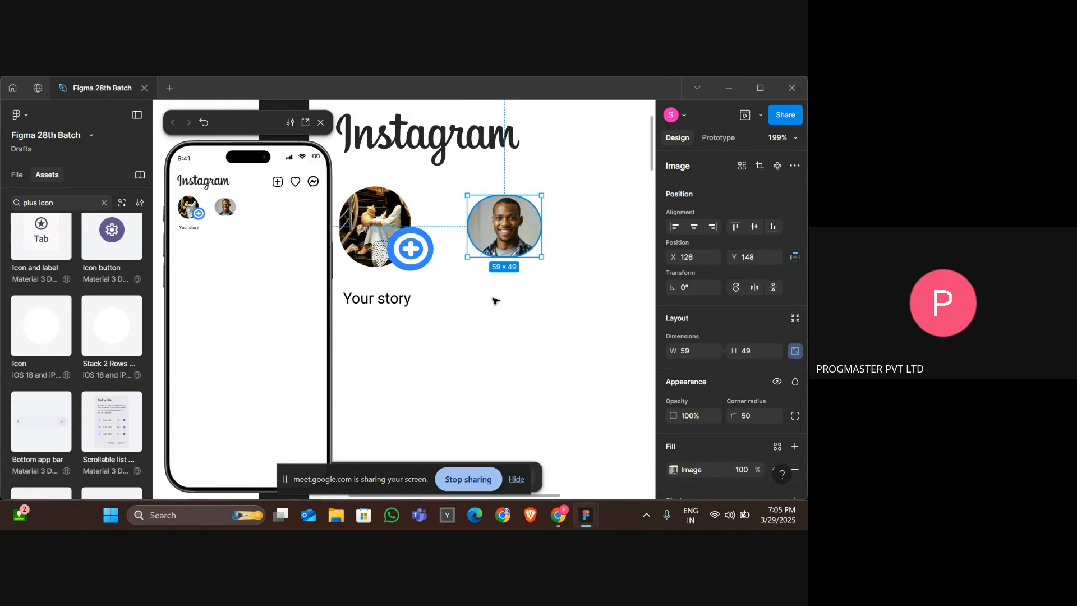
pyautogui.hotkey('ctrl', 'v')
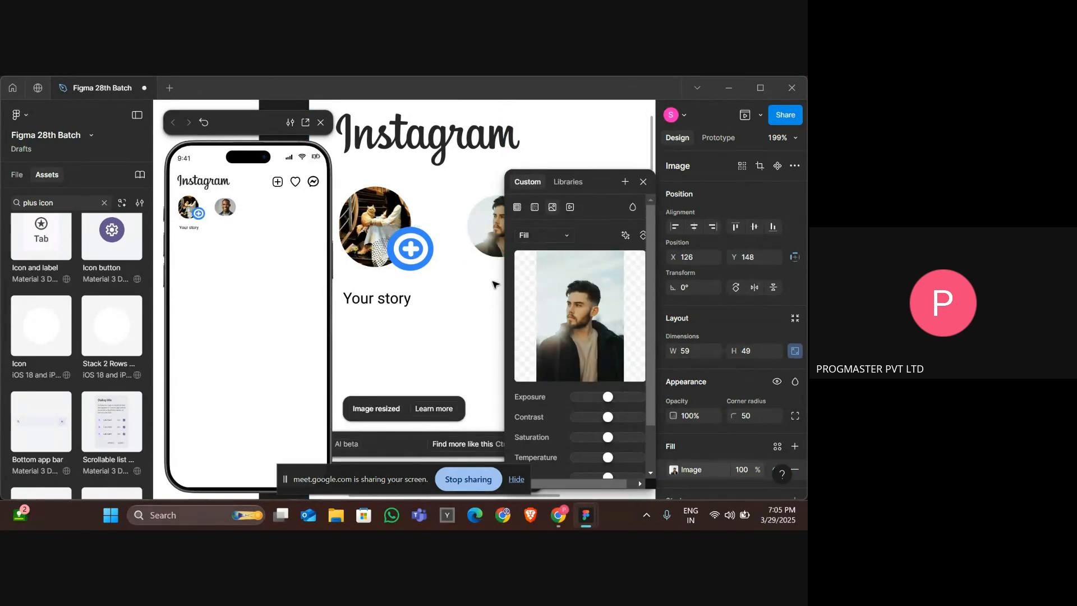
# Paste the photo onto the canvas, shrink it to about 157 × 235, and delete it.
pyautogui.click(494, 209)
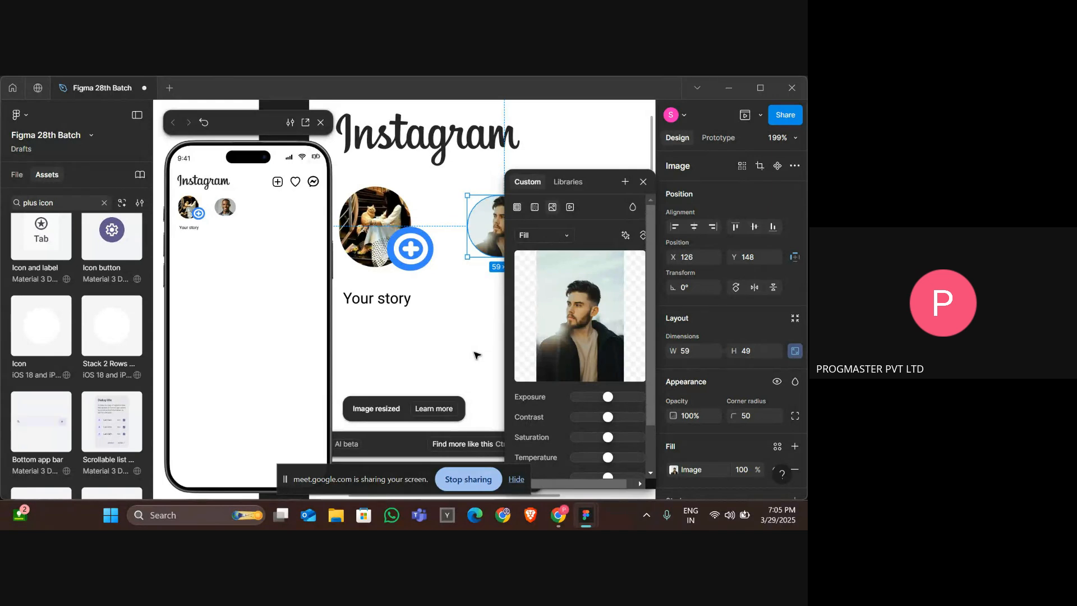
pyautogui.click(476, 355)
pyautogui.hotkey('ctrl', 'v')
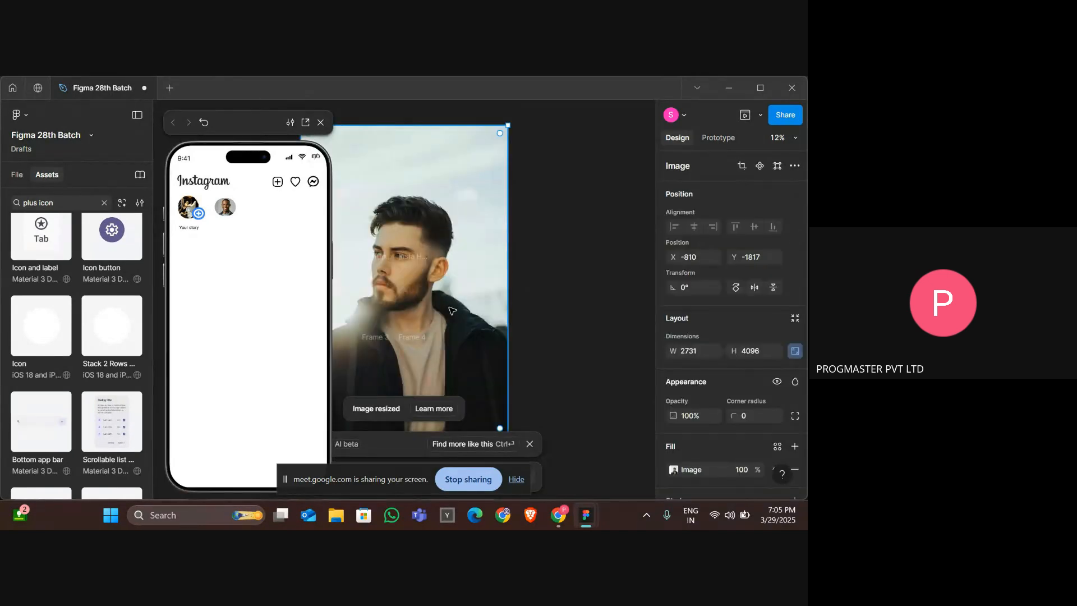
pyautogui.scroll(-1, 452, 311)
pyautogui.hscroll(-3, 452, 311)
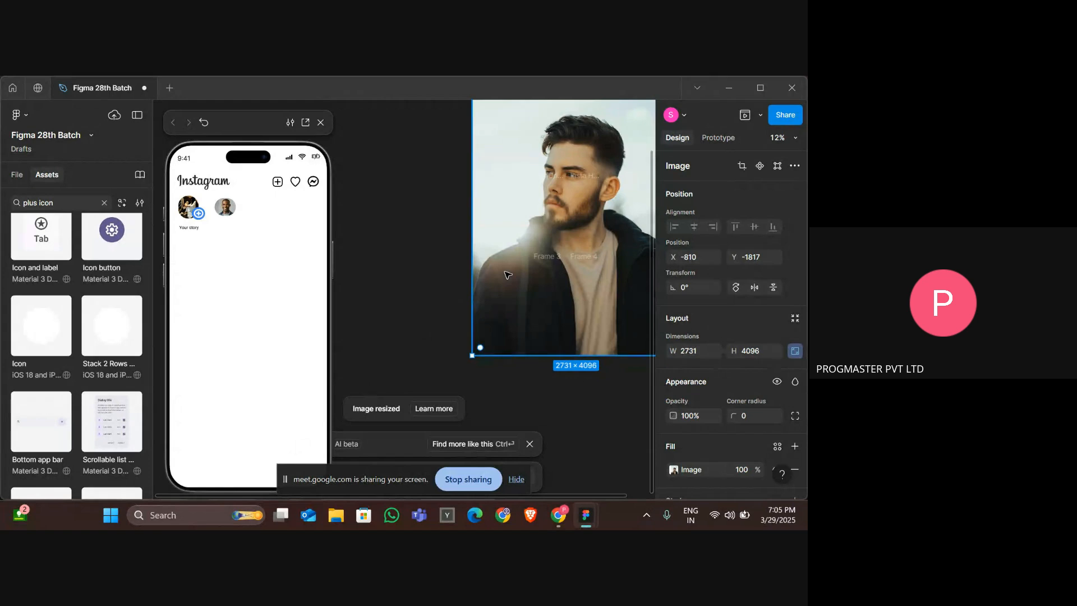
pyautogui.keyDown('ctrl'); pyautogui.scroll(-3, 508, 275); pyautogui.keyUp('ctrl')
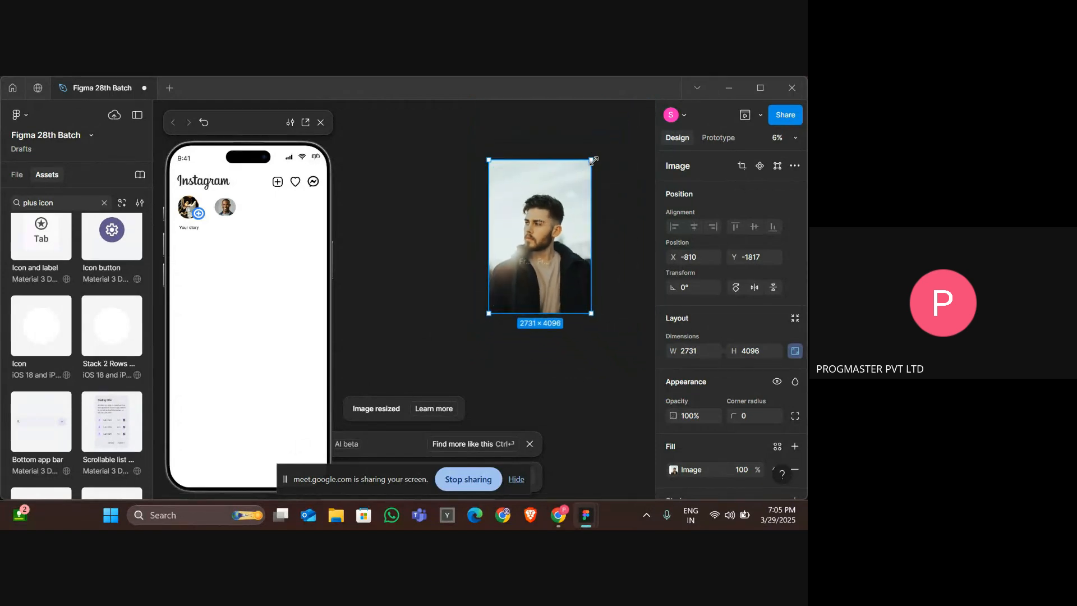
pyautogui.moveTo(593, 161); pyautogui.dragTo(508, 321)
pyautogui.keyDown('ctrl'); pyautogui.scroll(5, 508, 319); pyautogui.keyUp('ctrl')
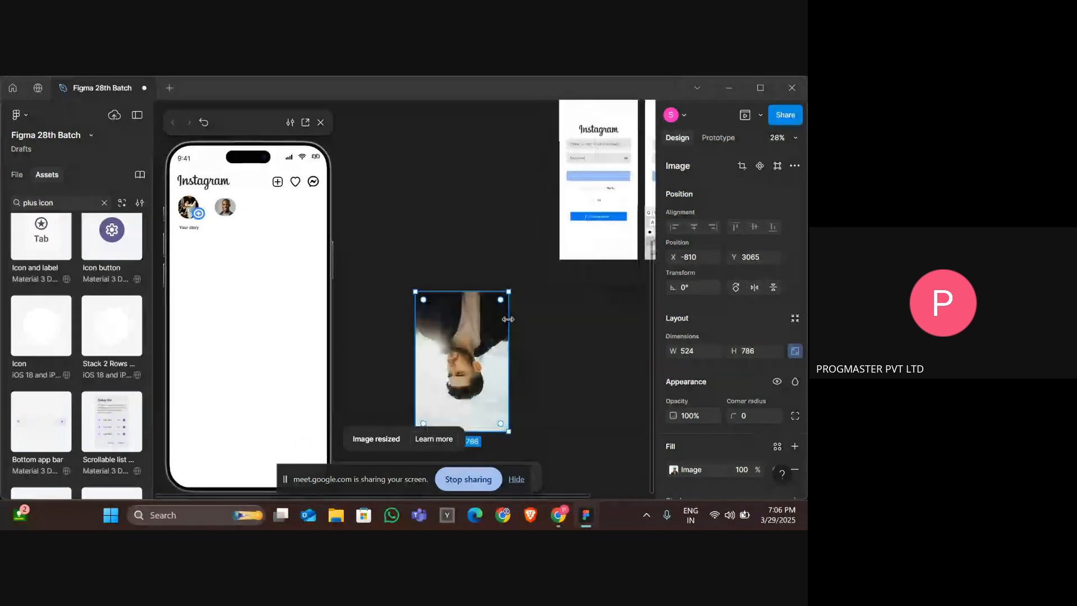
pyautogui.moveTo(509, 435); pyautogui.dragTo(440, 280)
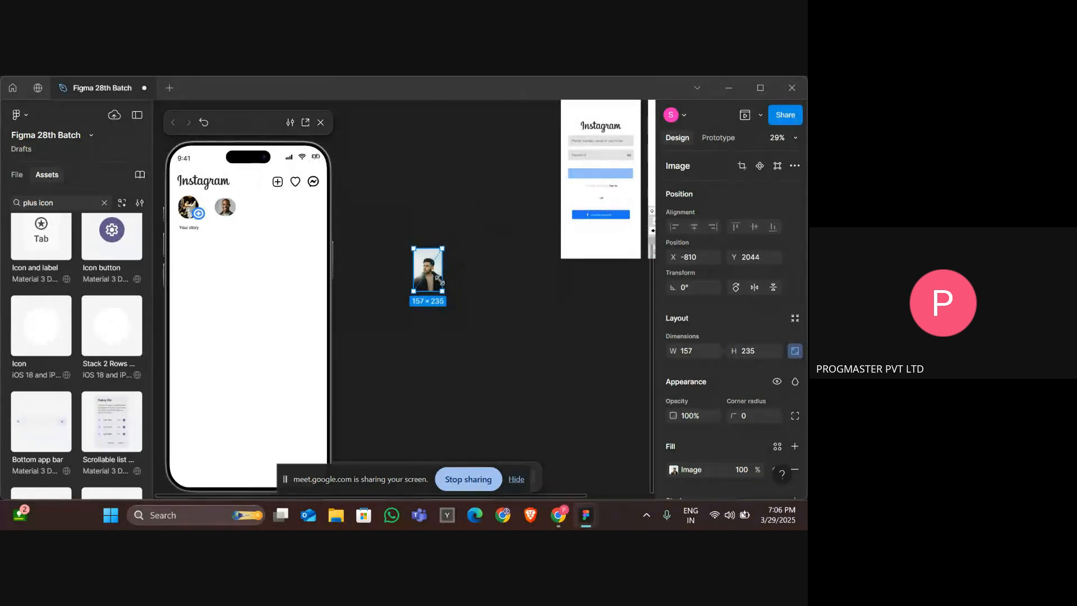
pyautogui.press('Delete')
# Restore the deleted photo and set its corner radius to 50 before deleting it again.
pyautogui.scroll(5, 439, 278)
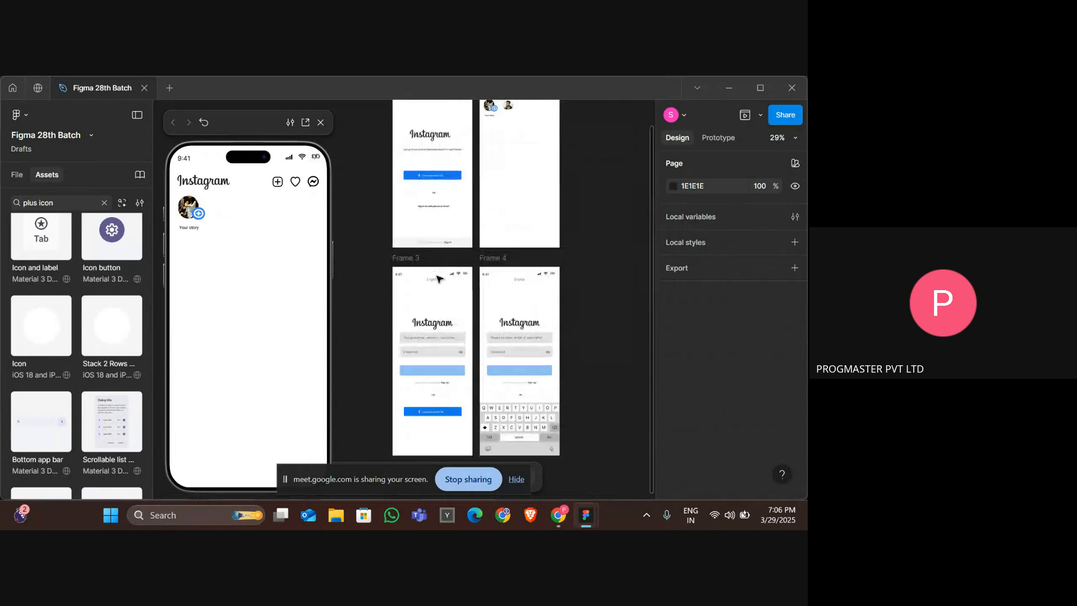
pyautogui.scroll(5, 439, 278)
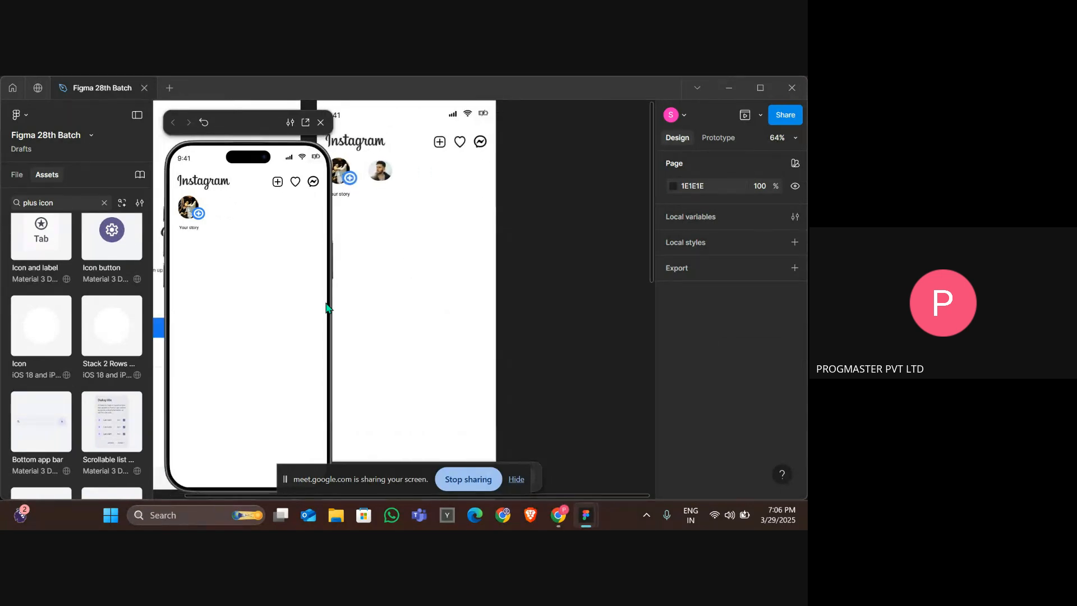
pyautogui.scroll(3, 423, 258)
pyautogui.hscroll(-3, 423, 258)
pyautogui.scroll(1, 423, 258)
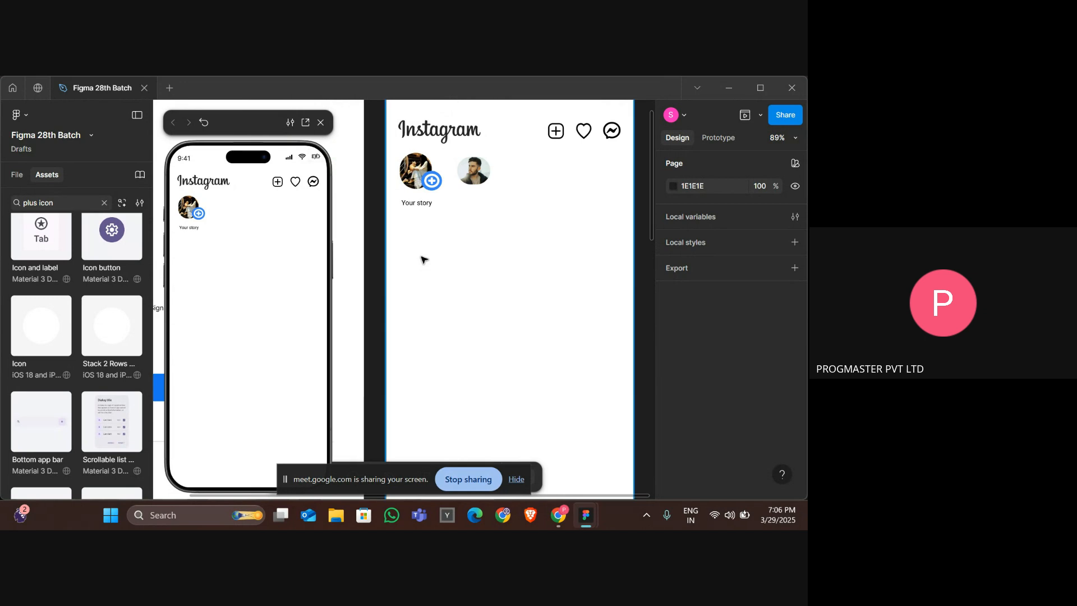
pyautogui.hotkey('ctrl', 'z')
pyautogui.moveTo(431, 264); pyautogui.dragTo(520, 272)
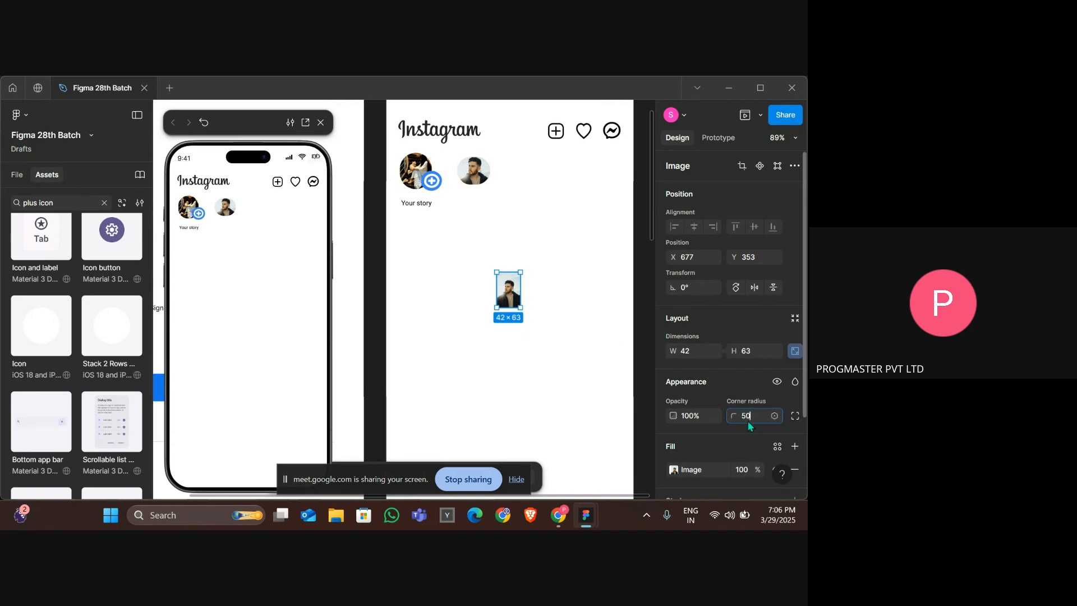
pyautogui.press('Return')
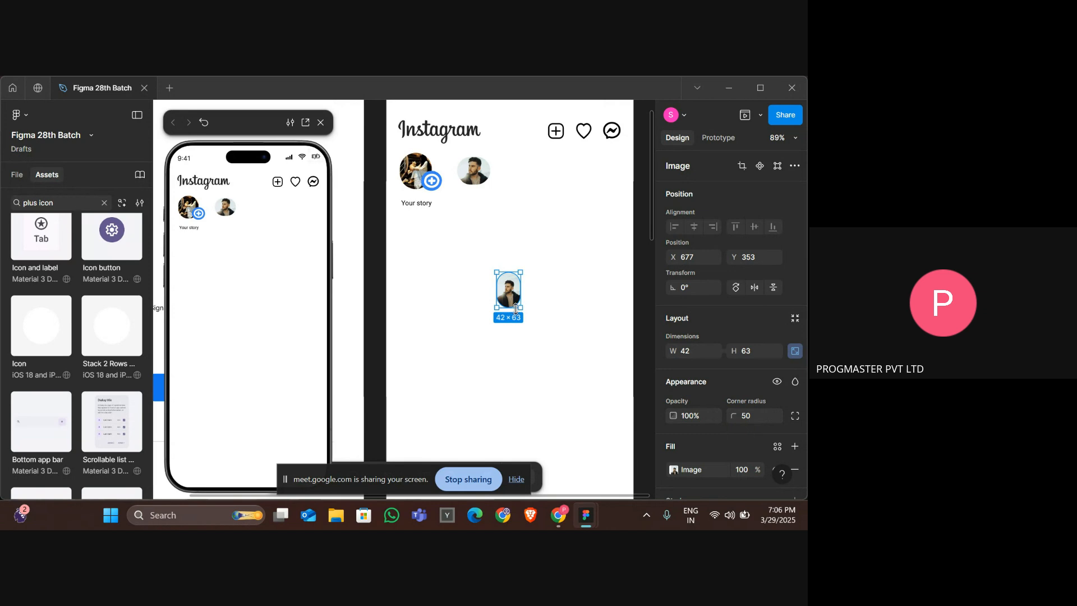
pyautogui.moveTo(522, 297); pyautogui.dragTo(532, 297)
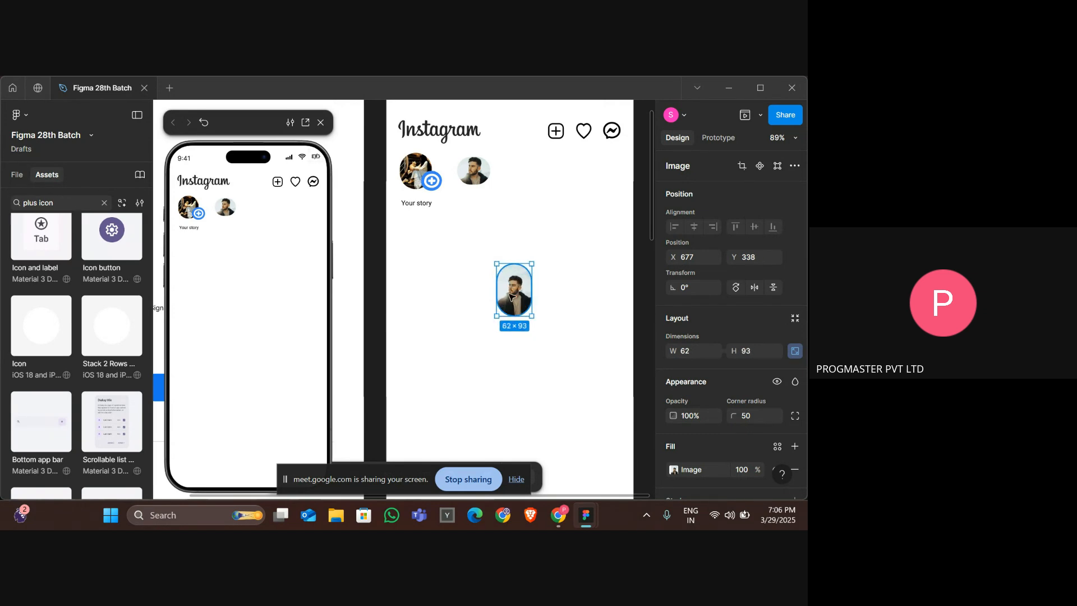
pyautogui.press('Delete')
# Copy the leo.messi story circle from the reference design and paste it into the stories row.
pyautogui.hscroll(-1, 511, 296)
pyautogui.scroll(1, 510, 297)
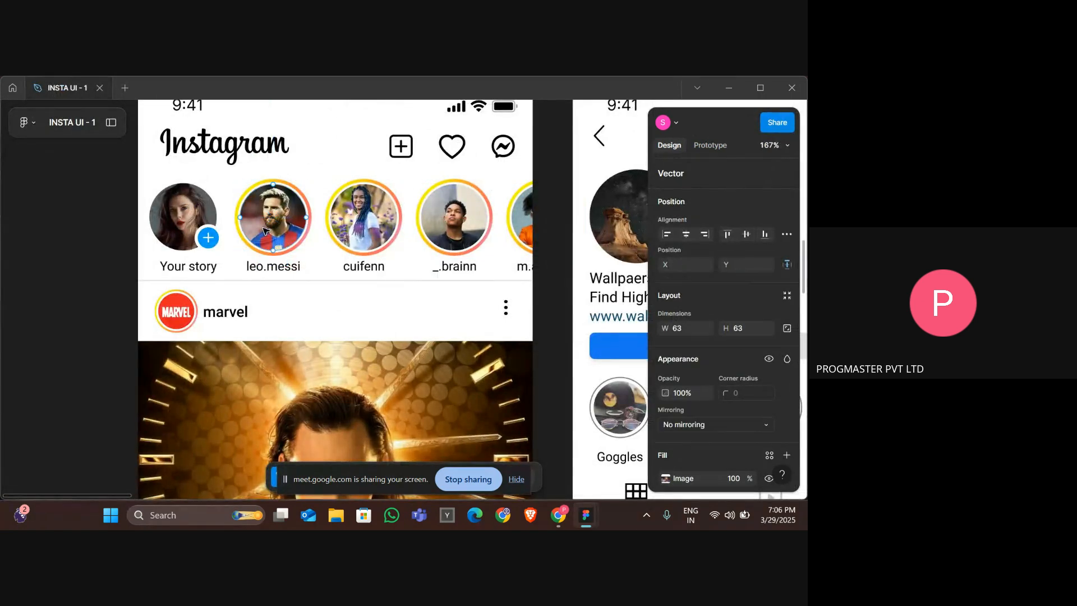
pyautogui.click(265, 230)
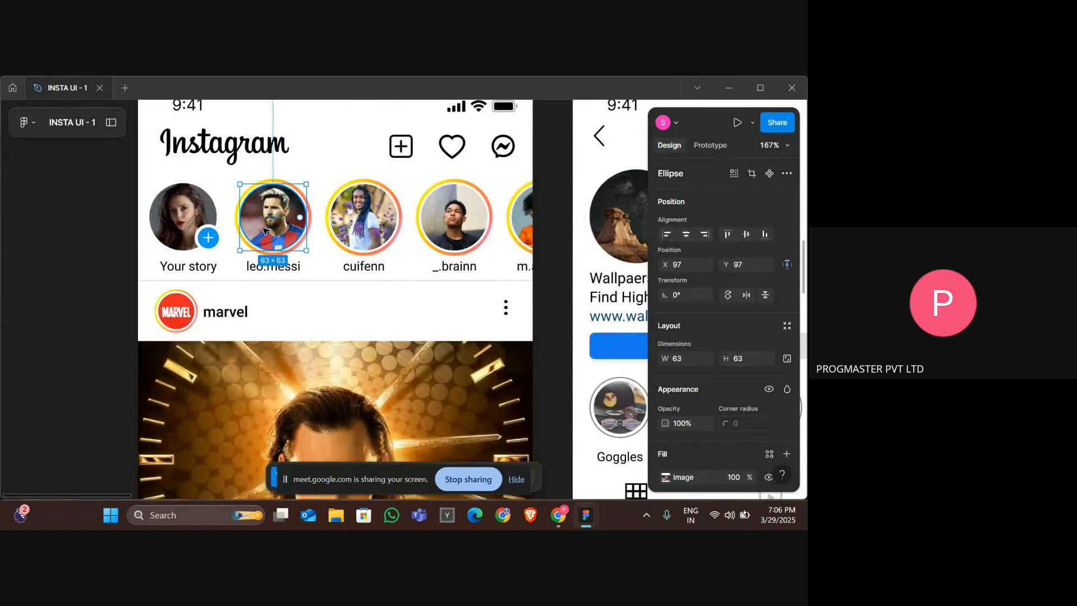
pyautogui.doubleClick(265, 230)
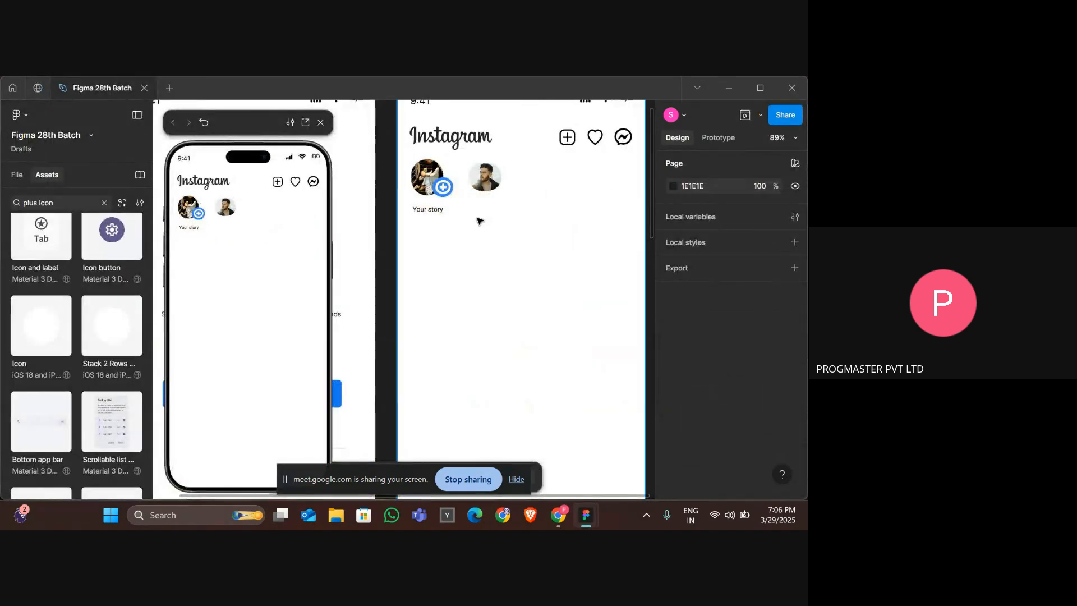
pyautogui.hotkey('ctrl', 'v')
pyautogui.moveTo(405, 305); pyautogui.dragTo(536, 185)
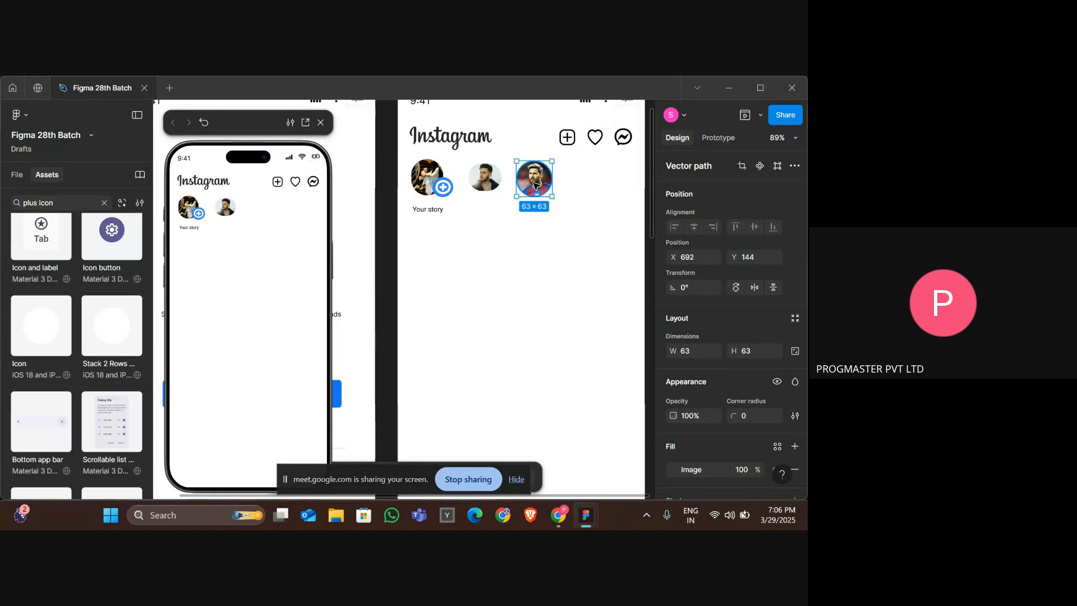
# Delete the second story circle and nudge the Messi circle into its place beside Your story.
pyautogui.click(483, 180)
pyautogui.press('Delete')
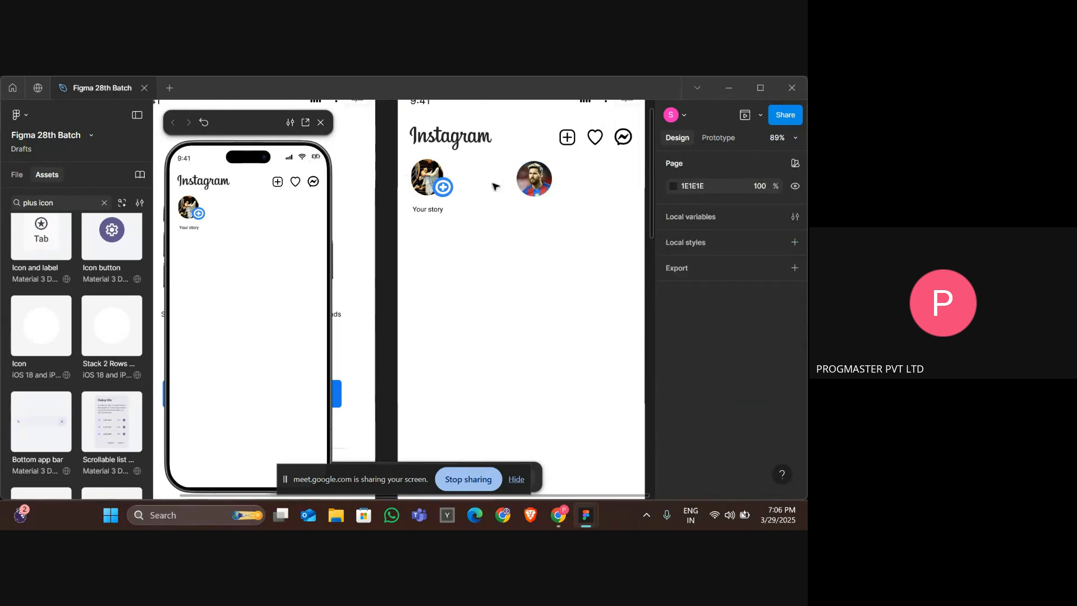
pyautogui.click(549, 188)
pyautogui.press('Left')
pyautogui.press('Left')
pyautogui.press('Left')
pyautogui.press('Left')
pyautogui.press('Left')
pyautogui.press('Left')
pyautogui.press('Left')
pyautogui.press('Left')
pyautogui.press('Left')
pyautogui.press('Left')
pyautogui.press('Left')
pyautogui.press('Left')
pyautogui.press('Left')
pyautogui.press('Left')
pyautogui.press('Left')
pyautogui.press('Left')
pyautogui.press('Left')
pyautogui.press('Left')
pyautogui.press('Left')
pyautogui.press('Left')
pyautogui.press('Left')
pyautogui.press('Left')
pyautogui.press('Left')
pyautogui.press('Left')
pyautogui.press('Left')
pyautogui.press('Left')
pyautogui.press('Left')
pyautogui.press('Left')
pyautogui.press('Left')
pyautogui.press('Left')
pyautogui.press('Left')
pyautogui.press('Left')
pyautogui.press('Left')
pyautogui.press('Left')
pyautogui.press('Left')
pyautogui.press('Left')
pyautogui.press('Left')
pyautogui.press('Left')
pyautogui.press('Left')
pyautogui.press('Left')
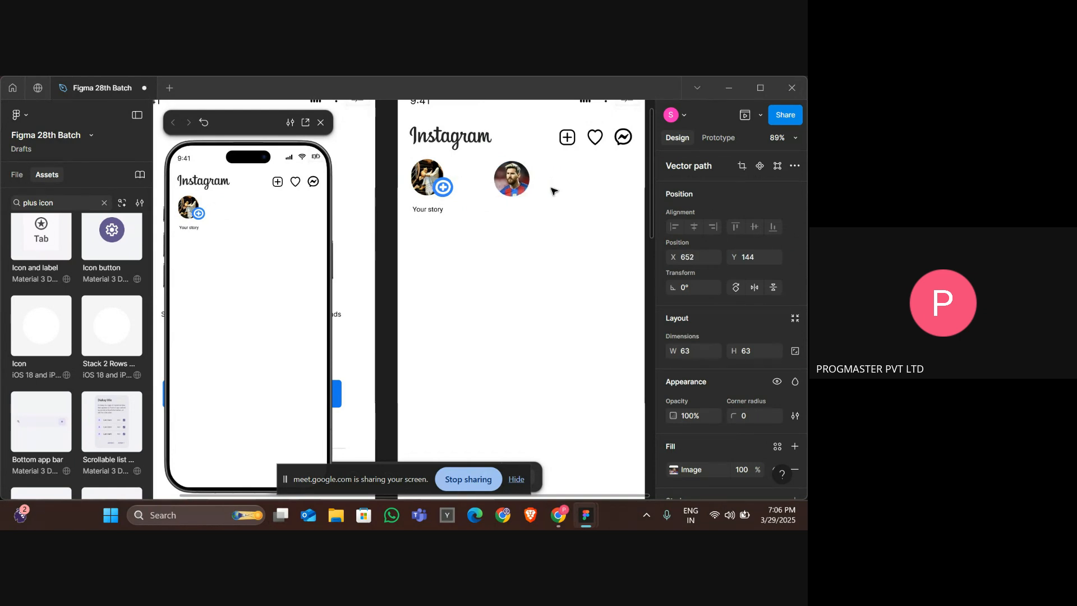
pyautogui.press('Up')
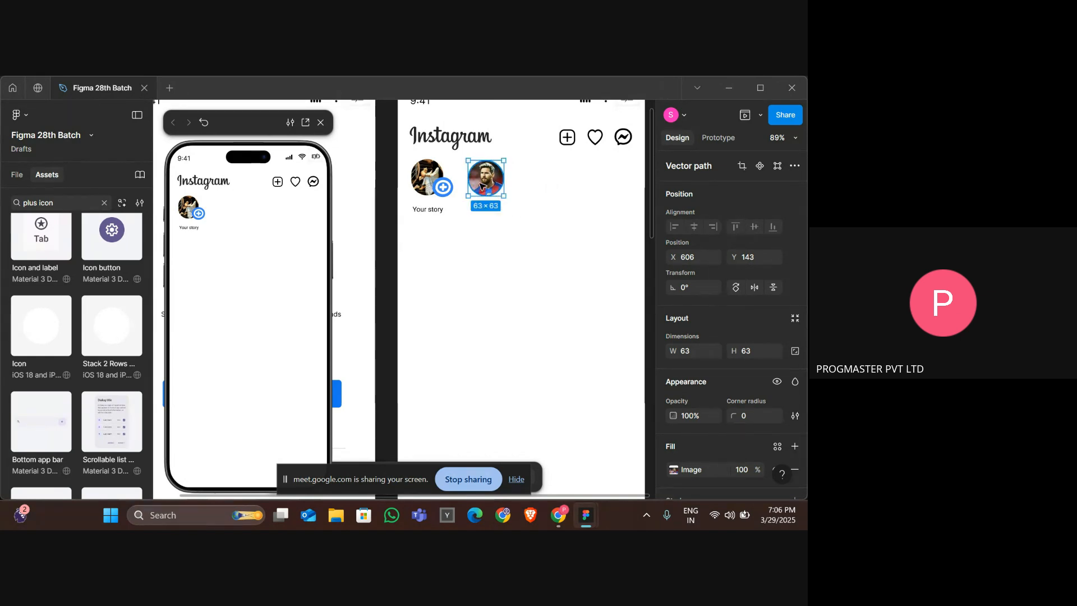
# Compare the Messi story circle with the reference design's story ring.
pyautogui.click(560, 233)
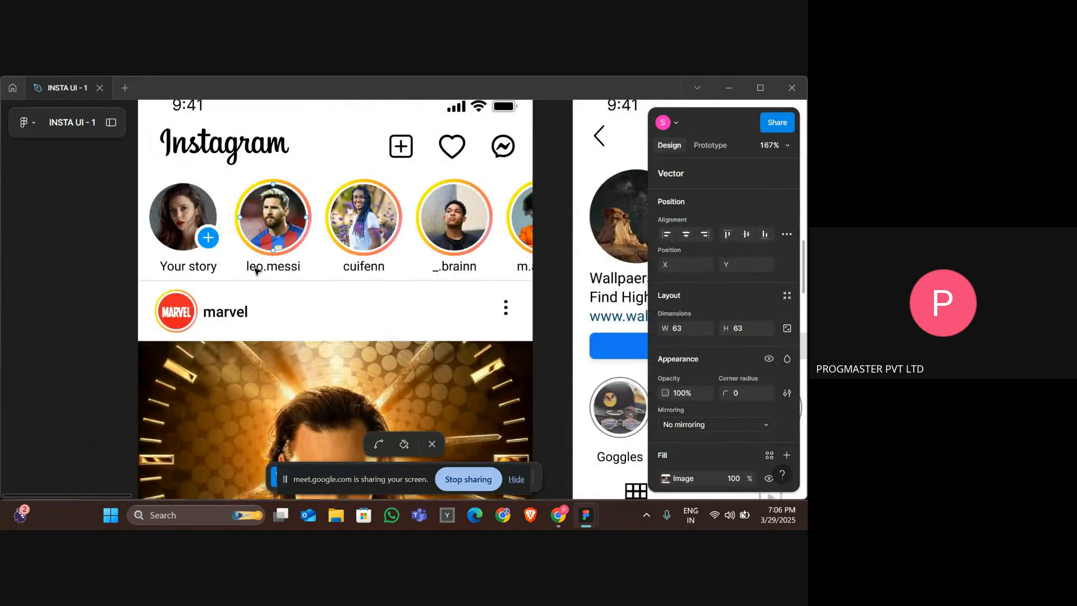
pyautogui.scroll(2, 333, 198)
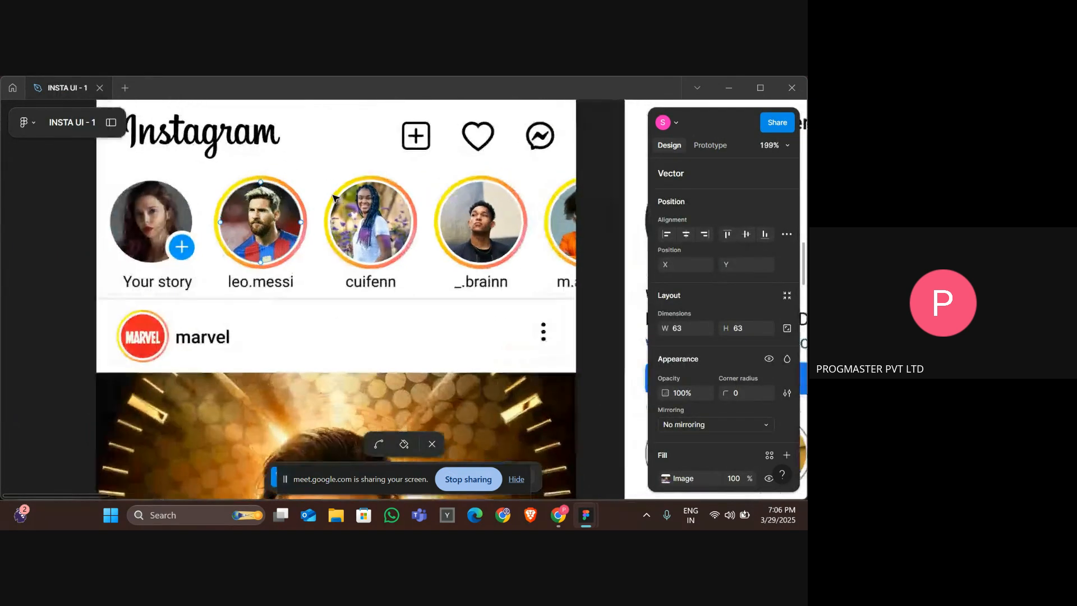
pyautogui.scroll(1, 333, 197)
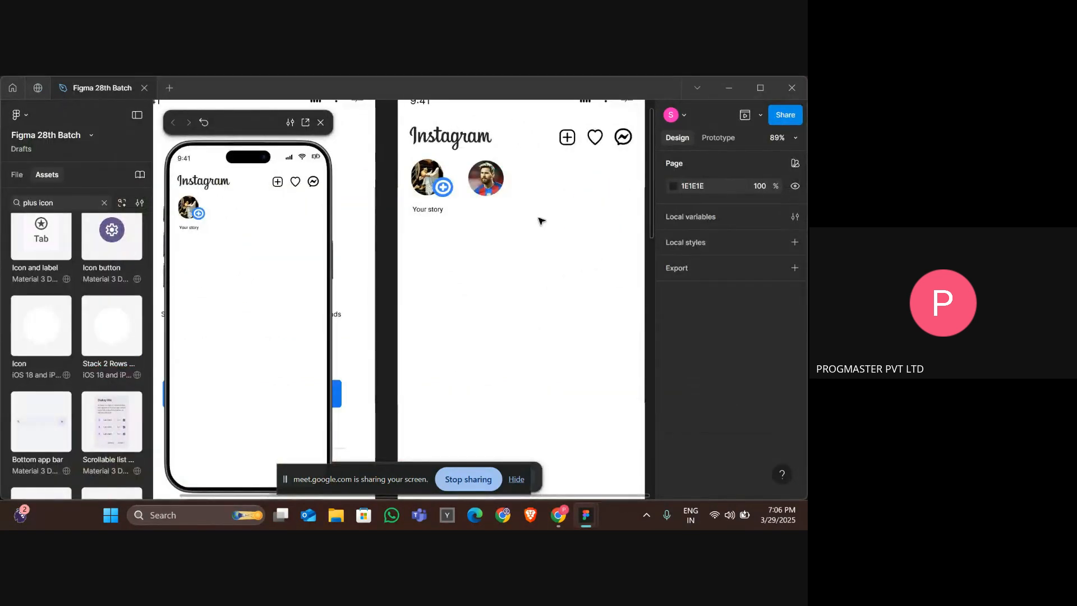
# Add an inside stroke in FF0000 red with weight 10 to the Messi story circle.
pyautogui.click(501, 191)
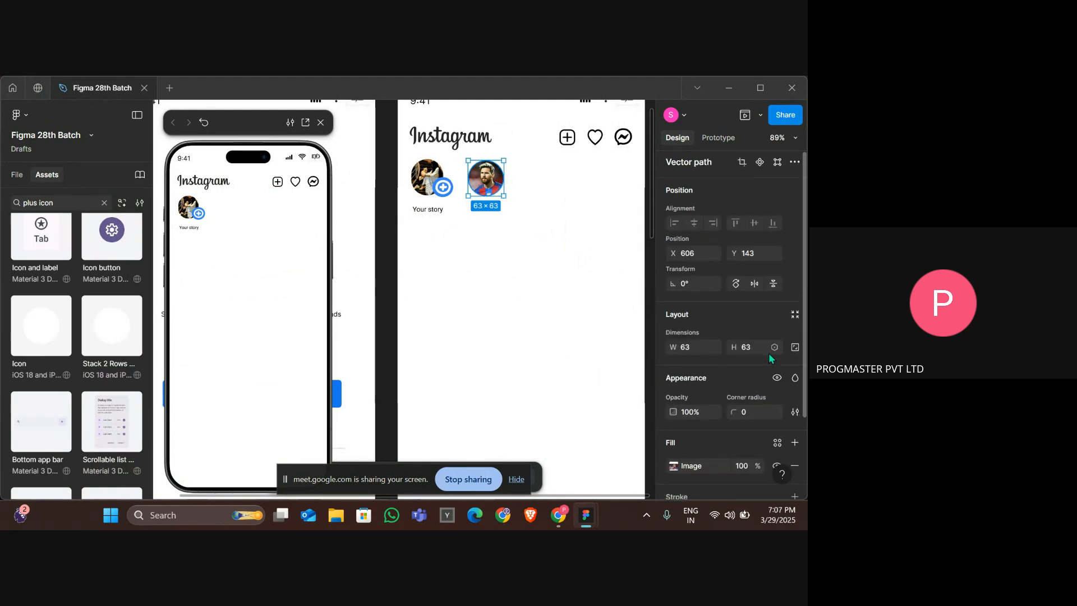
pyautogui.scroll(-3, 769, 352)
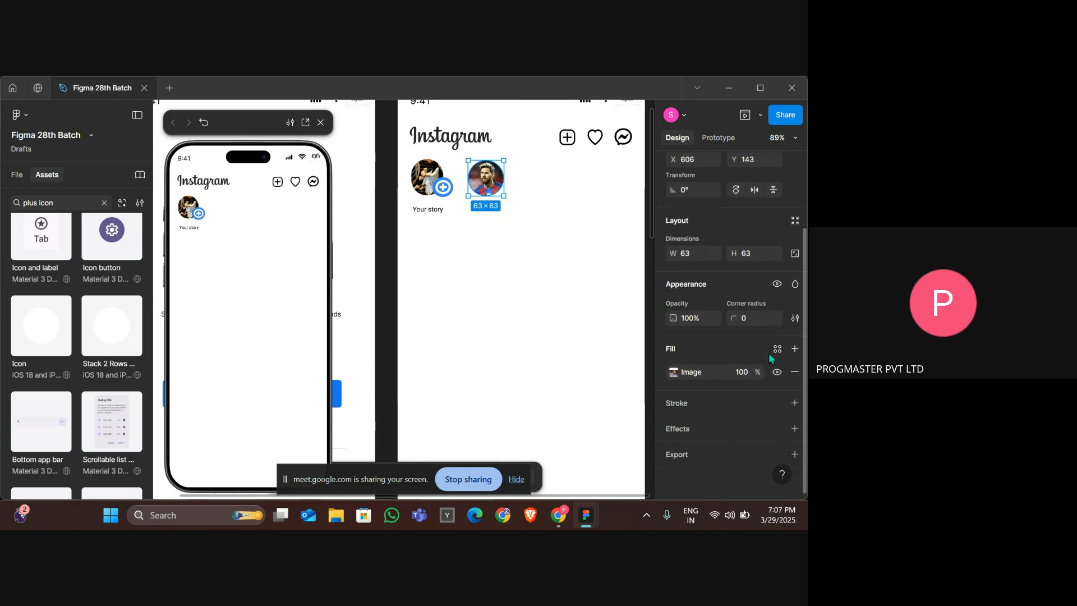
pyautogui.click(703, 400)
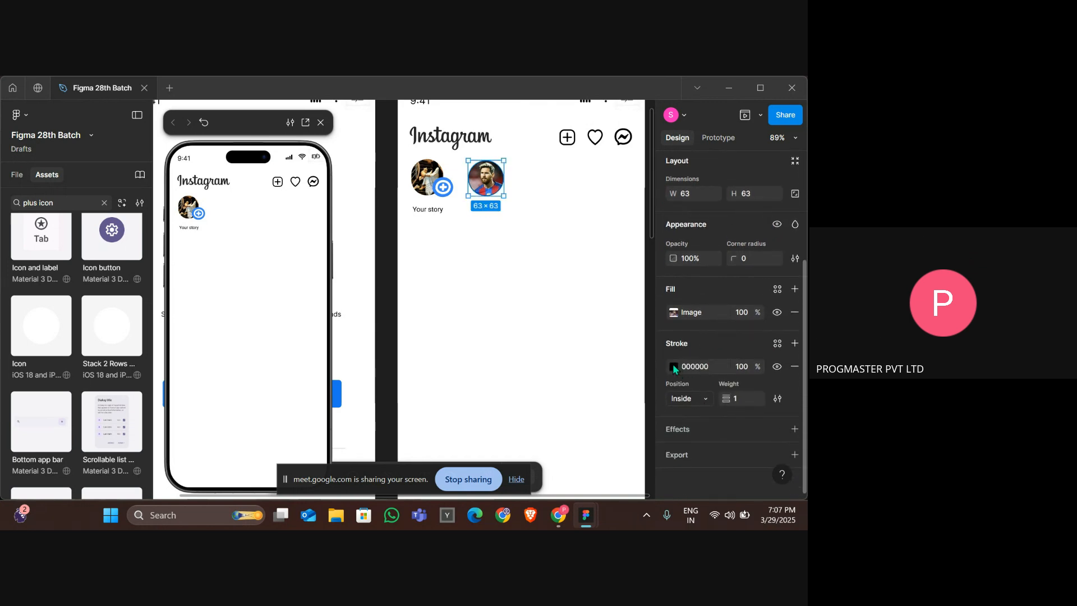
pyautogui.click(673, 366)
pyautogui.click(603, 302)
pyautogui.moveTo(604, 305); pyautogui.dragTo(645, 229)
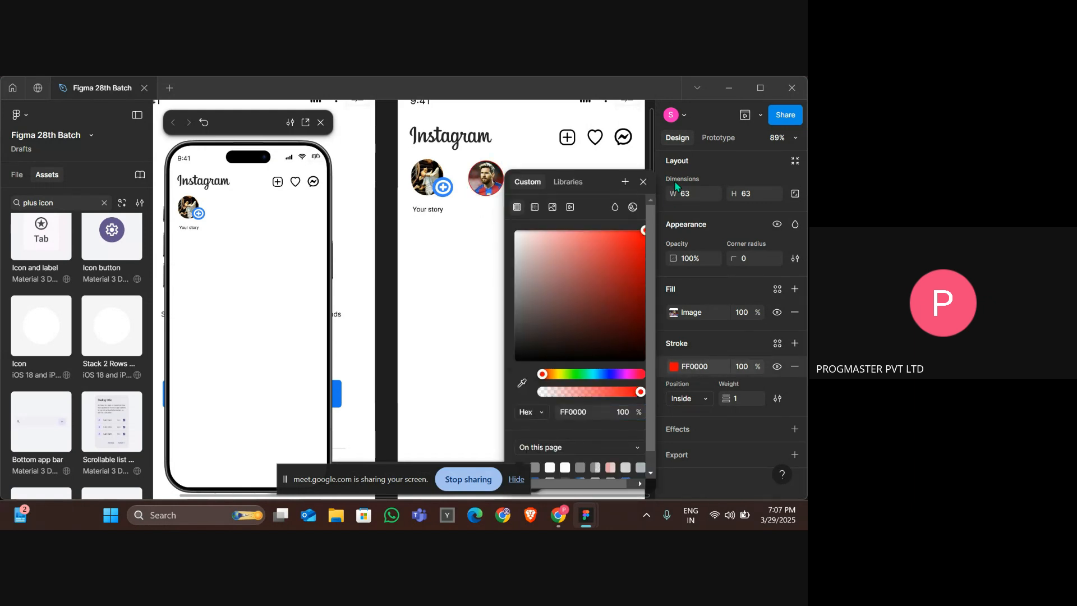
pyautogui.click(751, 397)
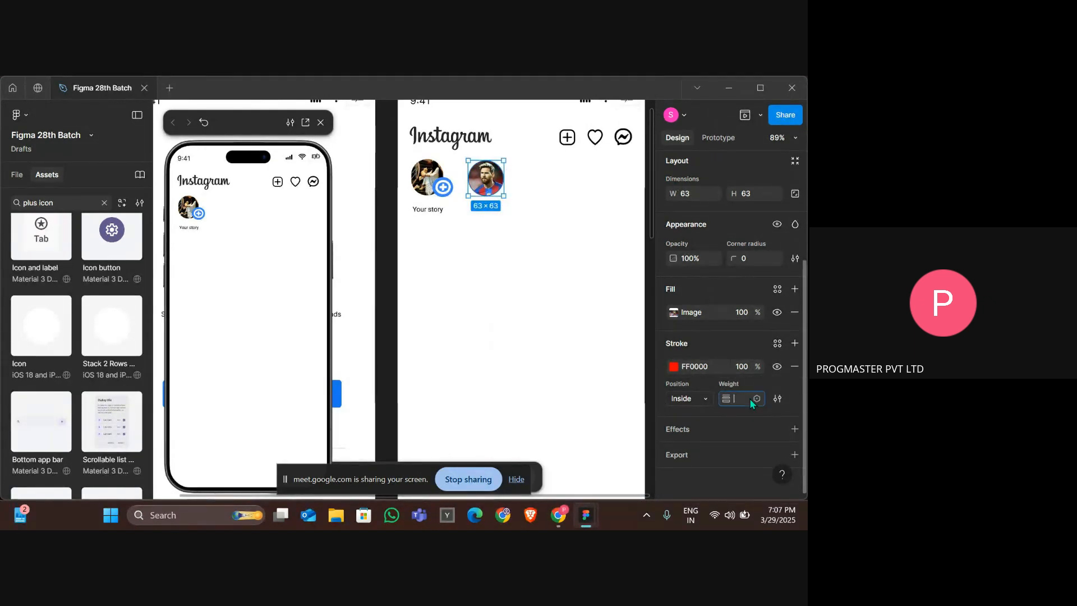
pyautogui.press('Return')
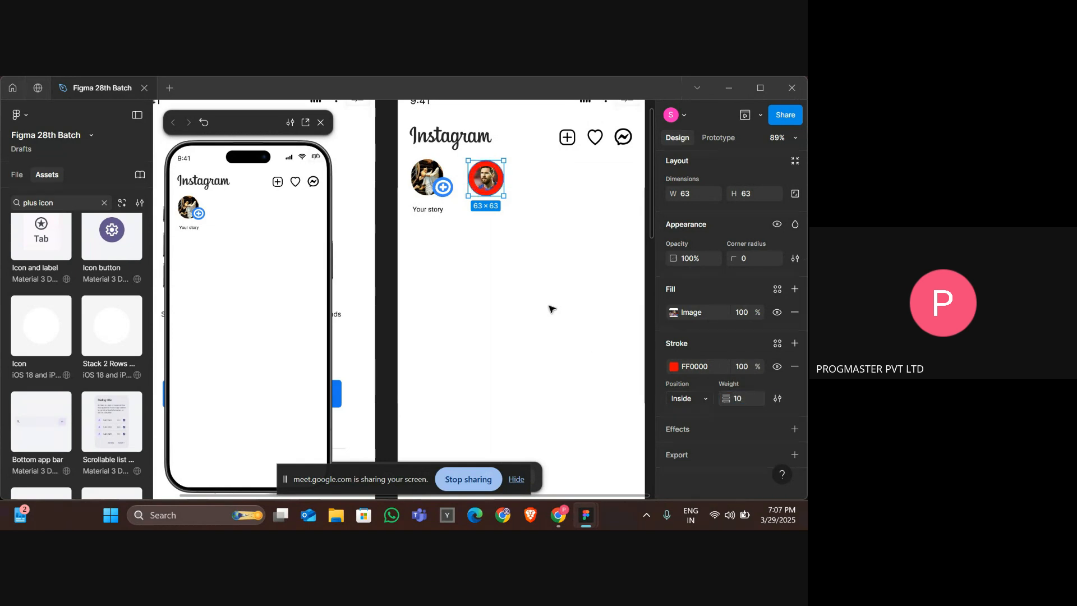
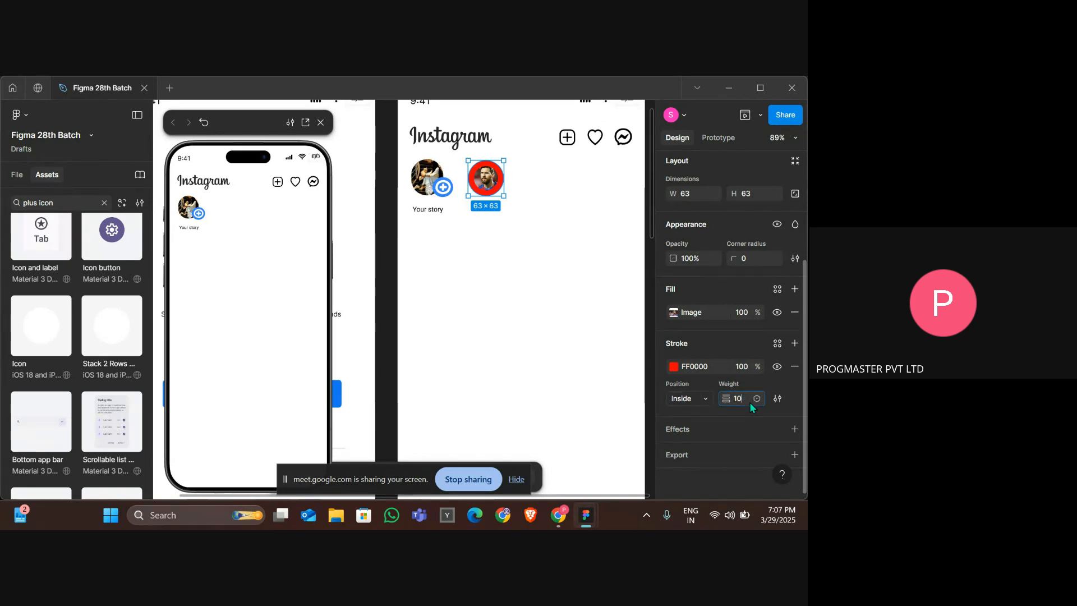
# Remove the red stroke from the Messi story circle.
pyautogui.press('Return')
pyautogui.scroll(1, 750, 394)
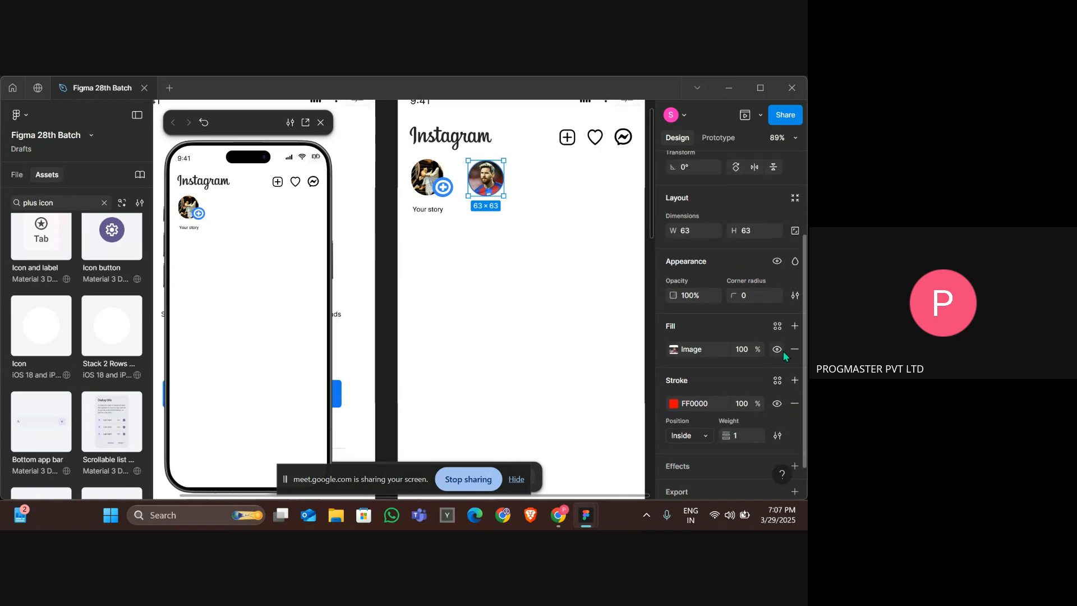
pyautogui.click(795, 404)
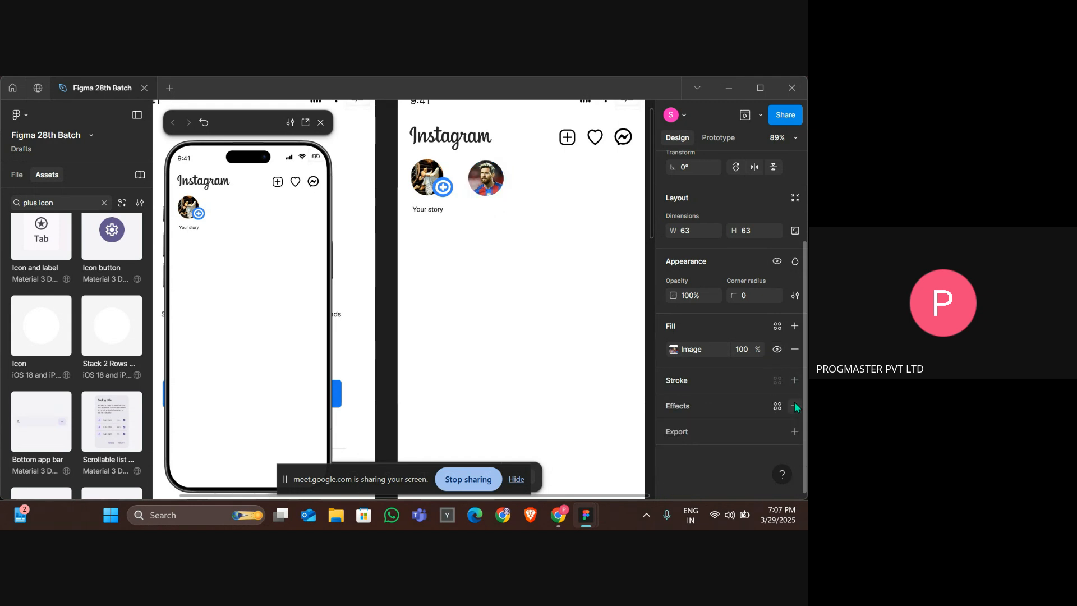
# Add a new stroke to the Messi circle and set its paint to a linear gradient with a single stop.
pyautogui.click(684, 383)
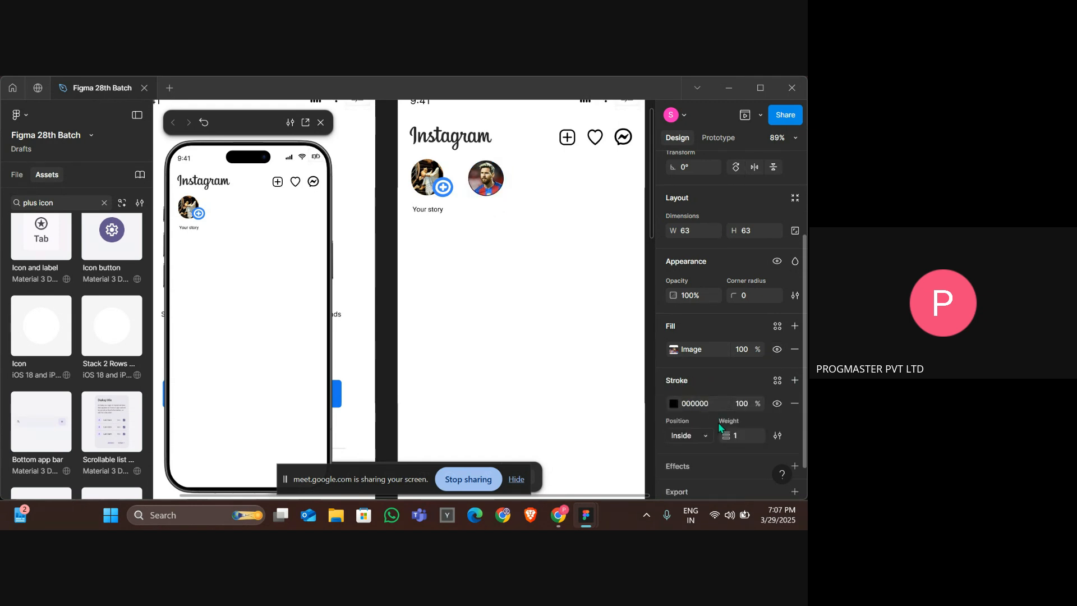
pyautogui.click(777, 381)
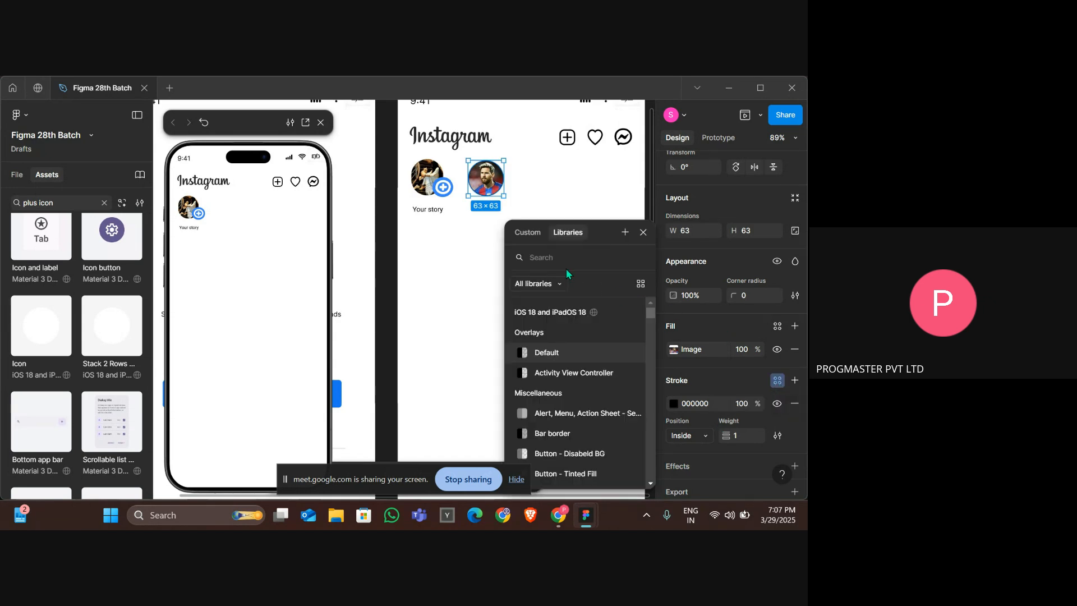
pyautogui.click(525, 238)
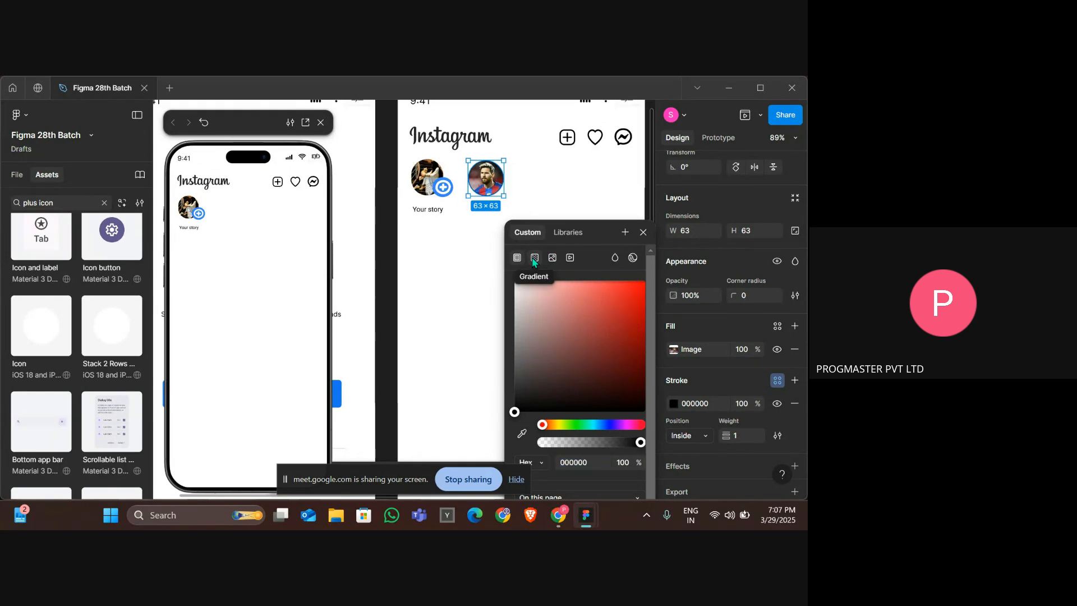
pyautogui.click(535, 259)
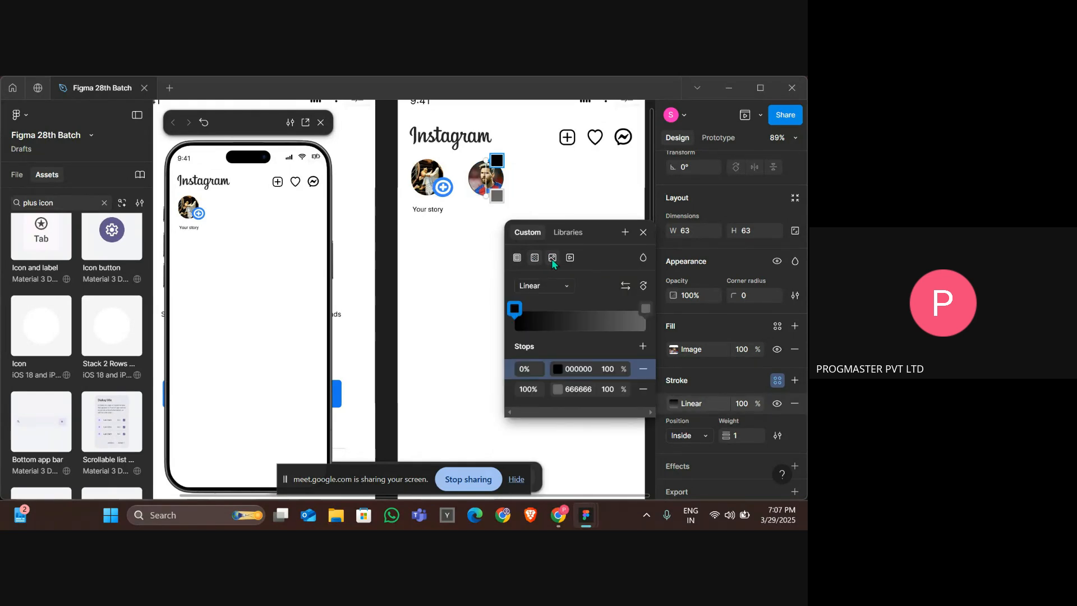
pyautogui.click(552, 258)
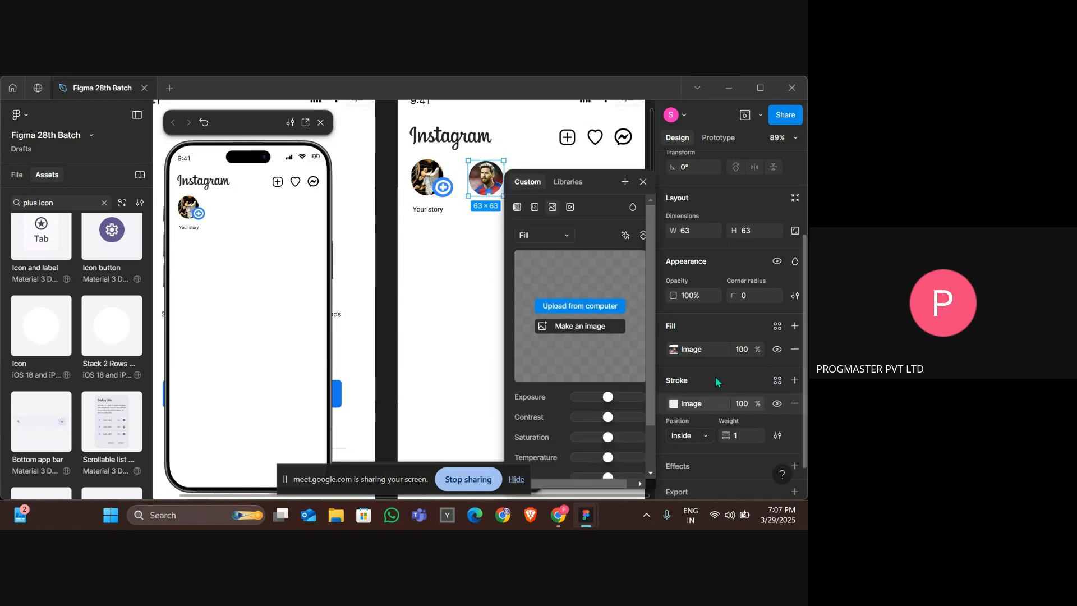
pyautogui.click(517, 207)
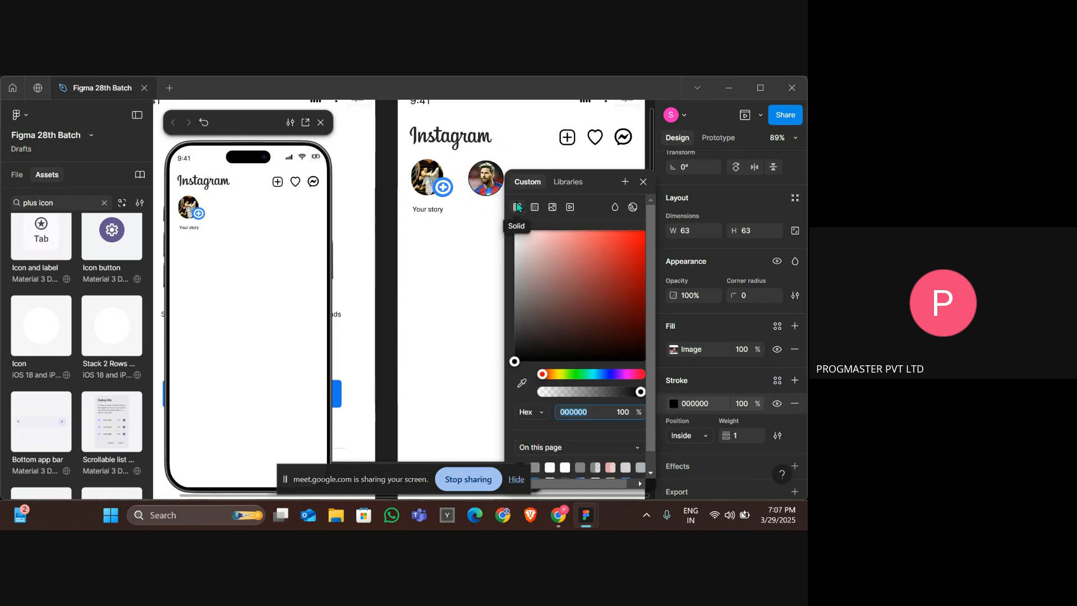
pyautogui.click(534, 208)
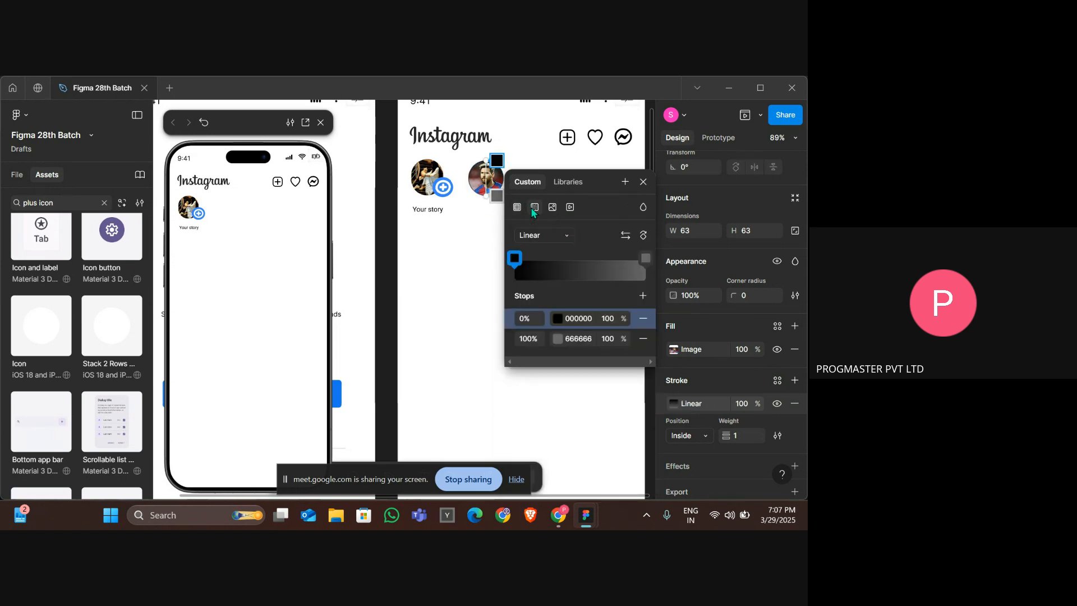
pyautogui.click(644, 319)
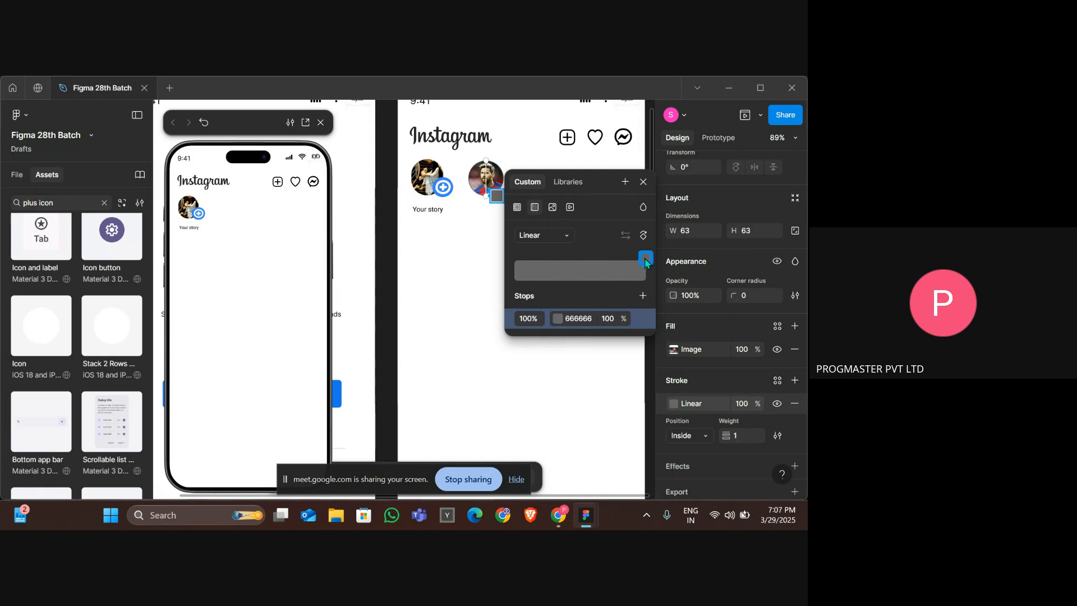
pyautogui.click(560, 236)
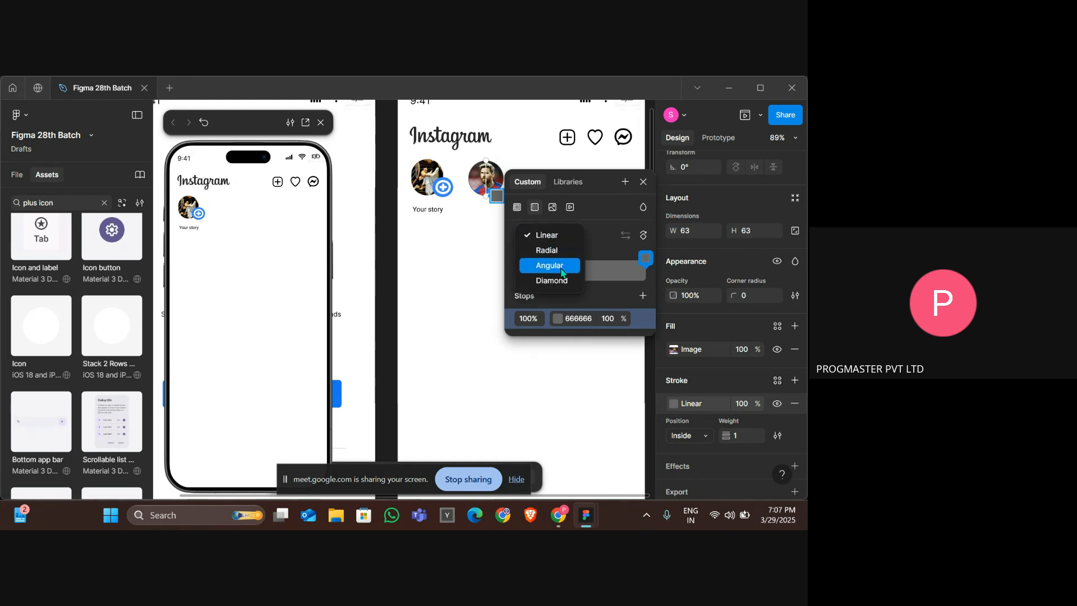
pyautogui.click(551, 237)
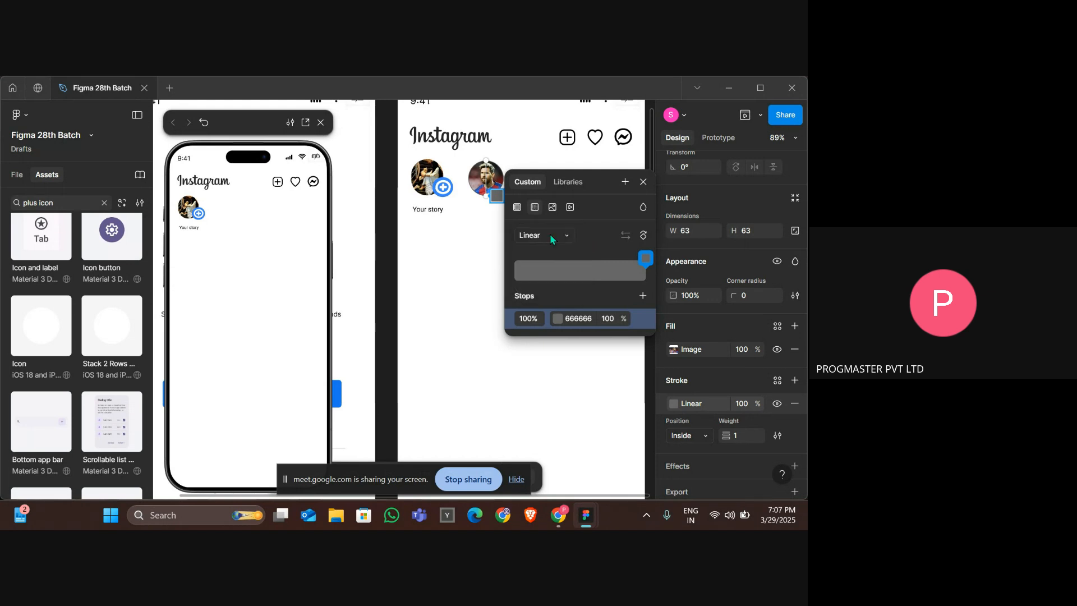
# Set the stroke gradient stops to 847E47 at 0% and DB7610 orange at 100%.
pyautogui.click(647, 259)
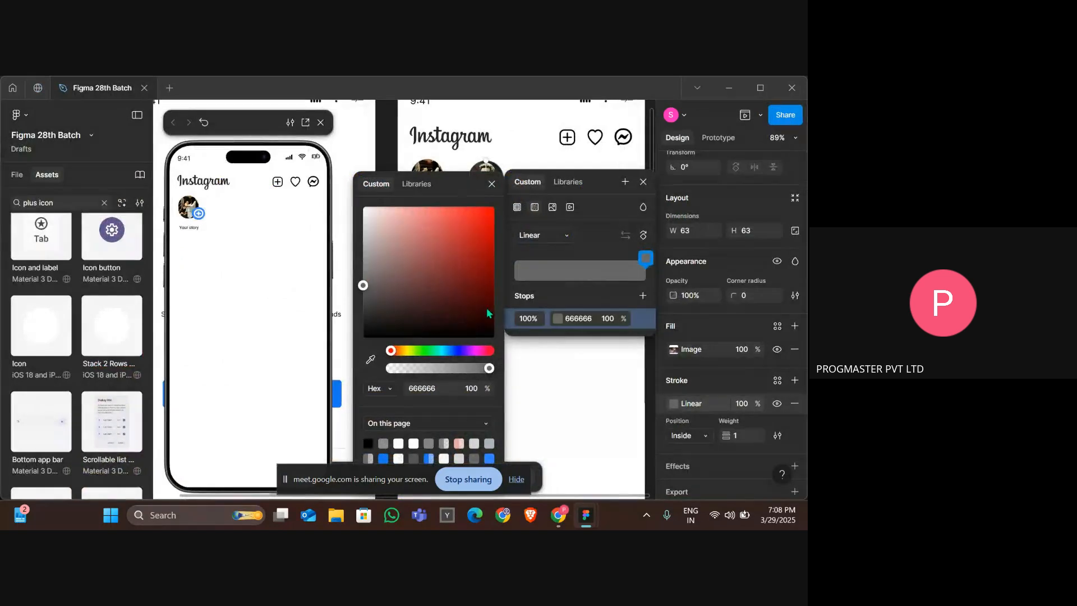
pyautogui.moveTo(420, 352)
pyautogui.mouseDown()
pyautogui.moveTo(406, 351)
pyautogui.moveTo(424, 222)
pyautogui.mouseUp()
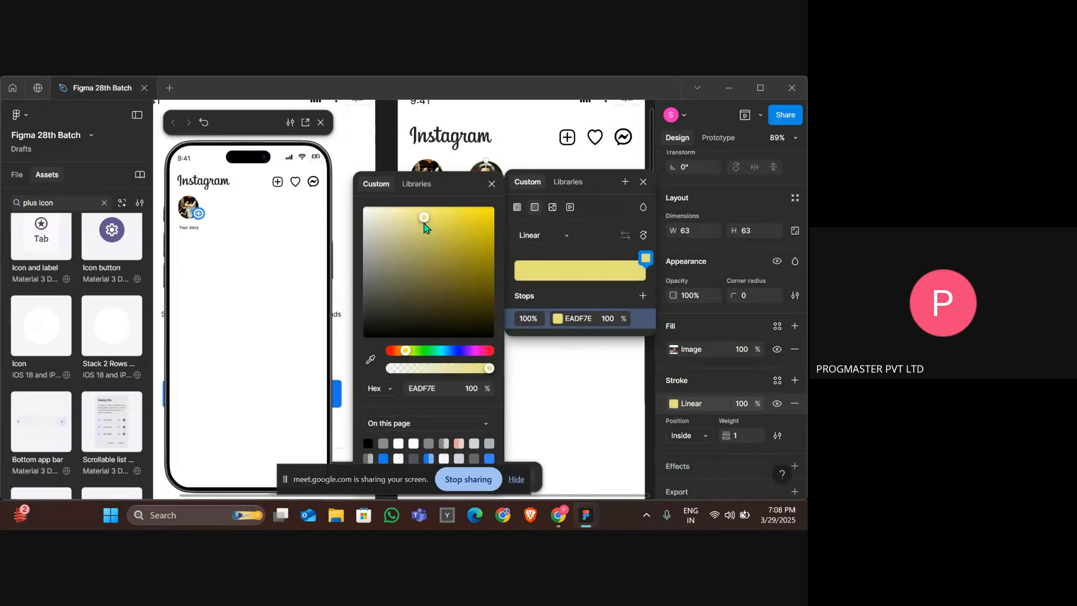
pyautogui.click(649, 295)
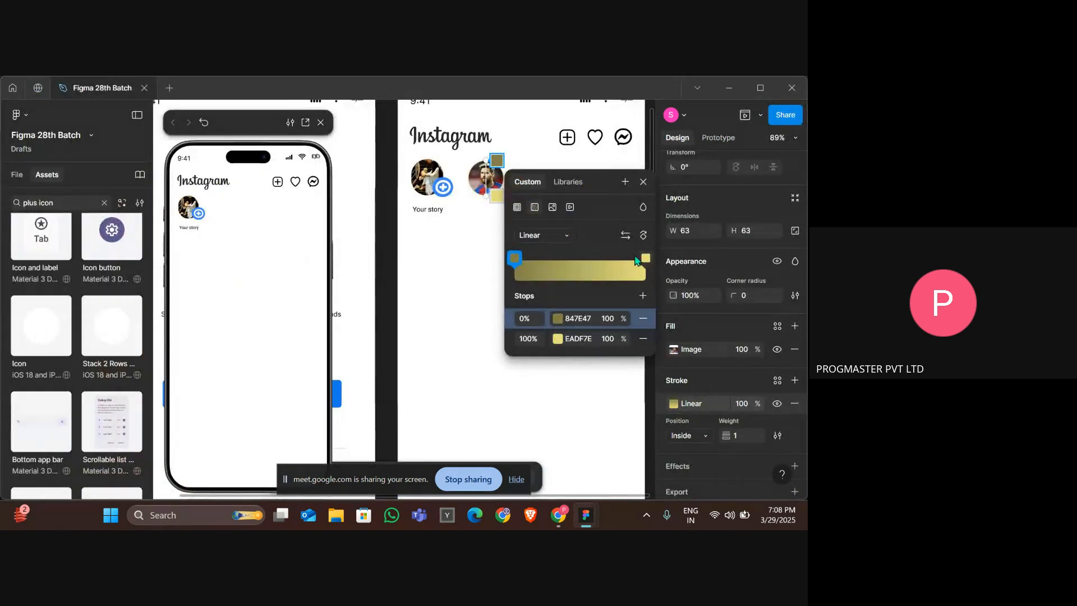
pyautogui.click(646, 258)
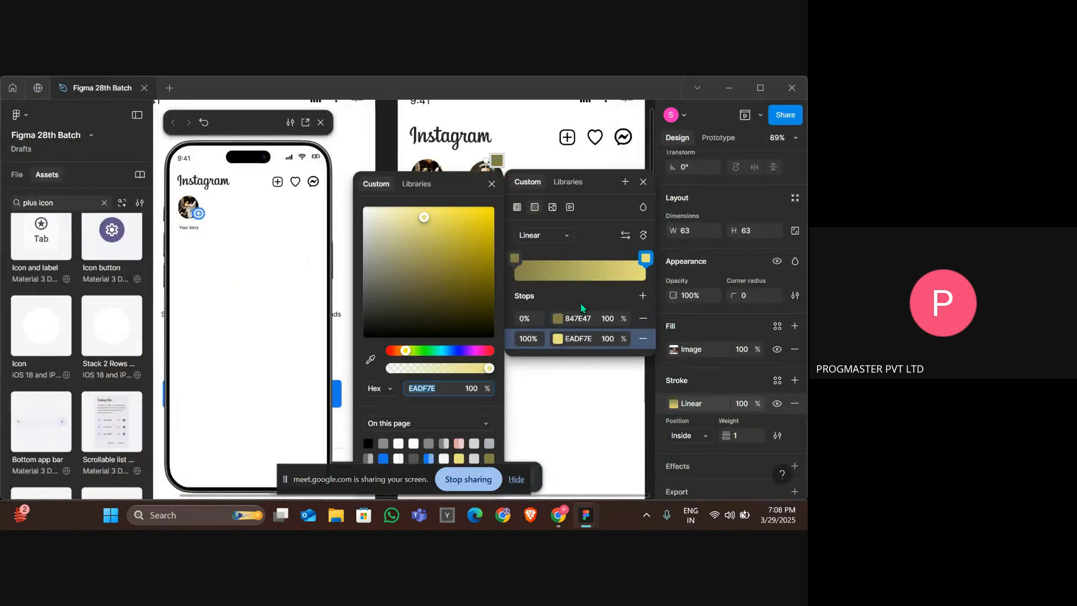
pyautogui.click(400, 351)
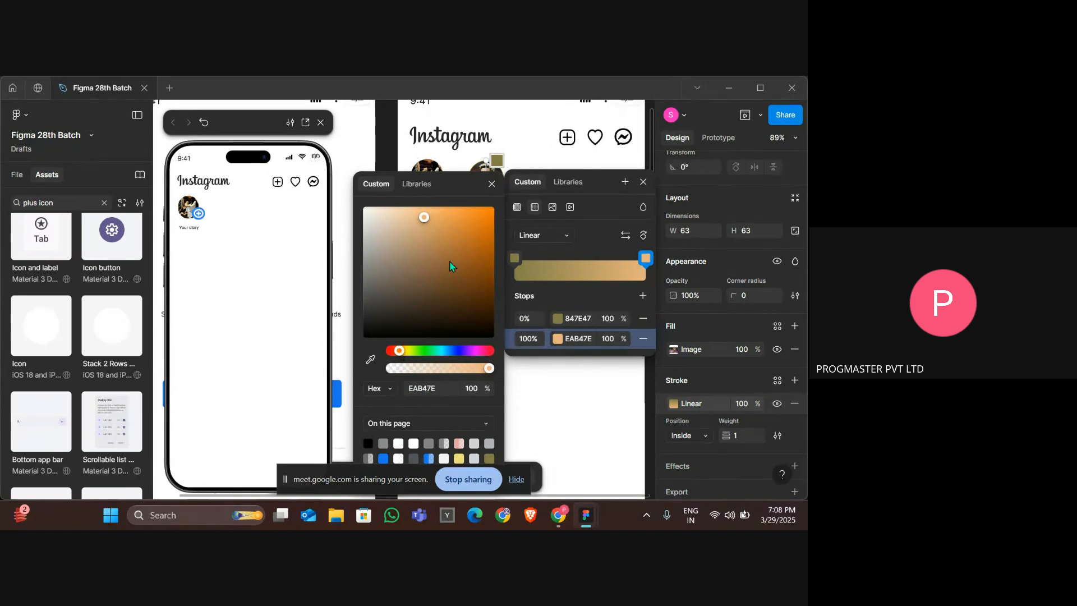
pyautogui.moveTo(450, 261); pyautogui.dragTo(485, 225)
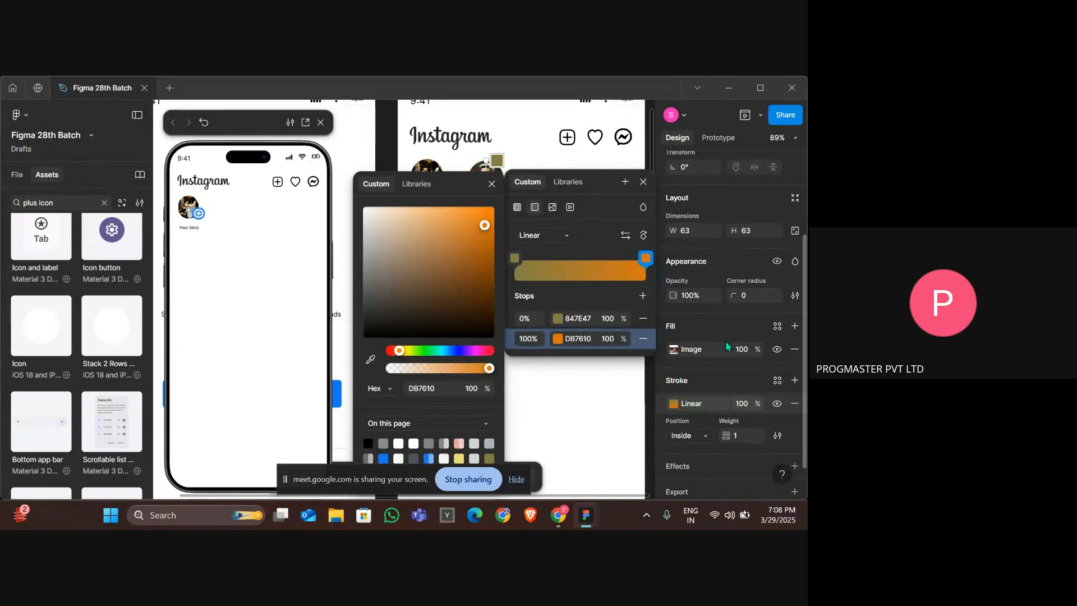
# Set the gradient stroke weight of the Messi circle to 3.
pyautogui.click(602, 405)
pyautogui.scroll(3, 498, 311)
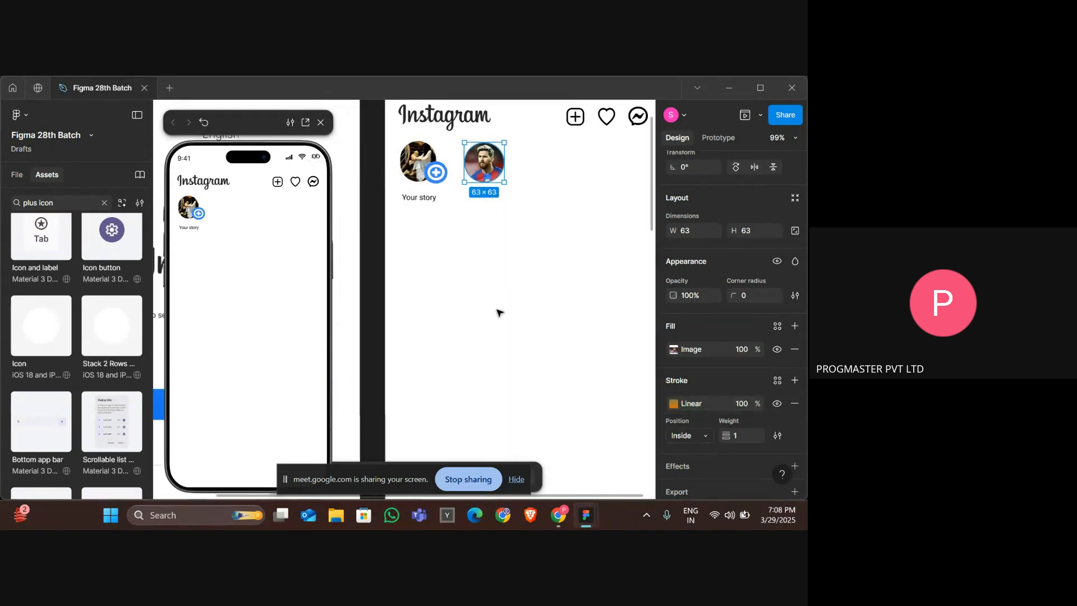
pyautogui.scroll(3, 498, 311)
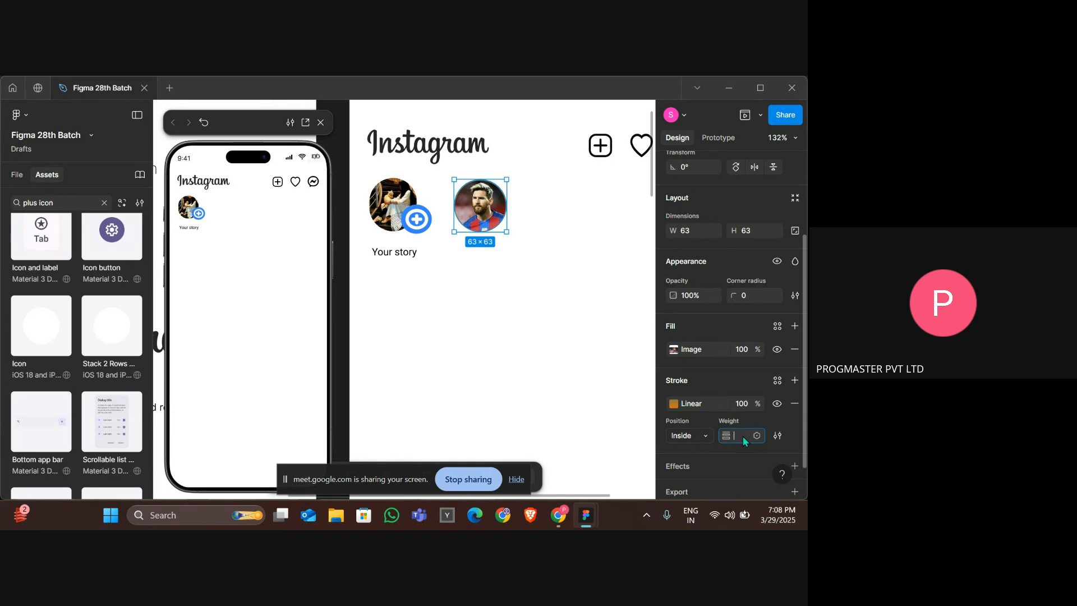
pyautogui.press('Return')
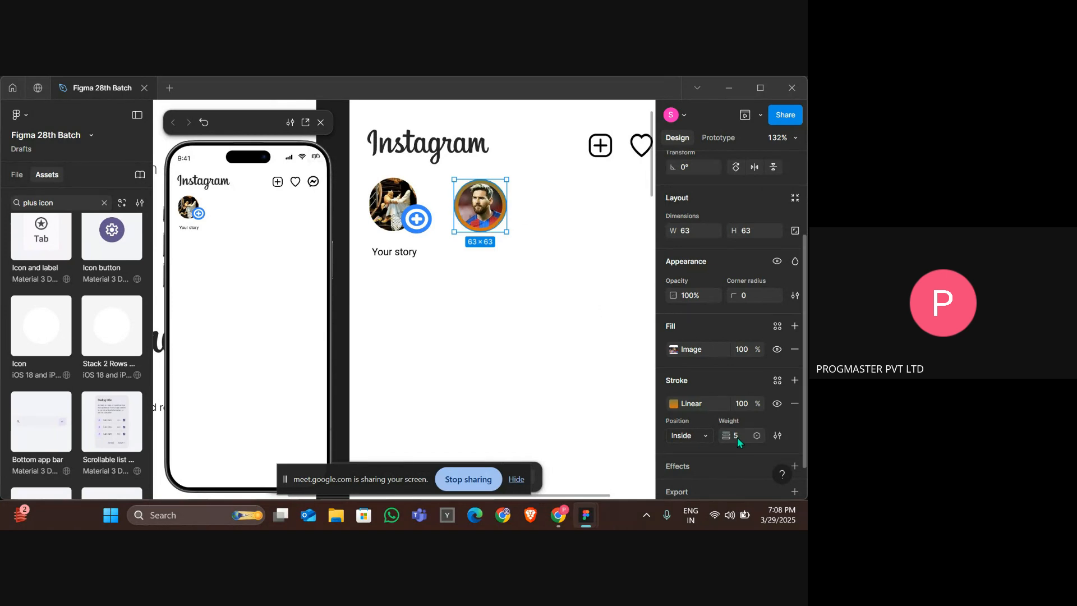
pyautogui.click(740, 439)
pyautogui.write('2')
pyautogui.press('Return')
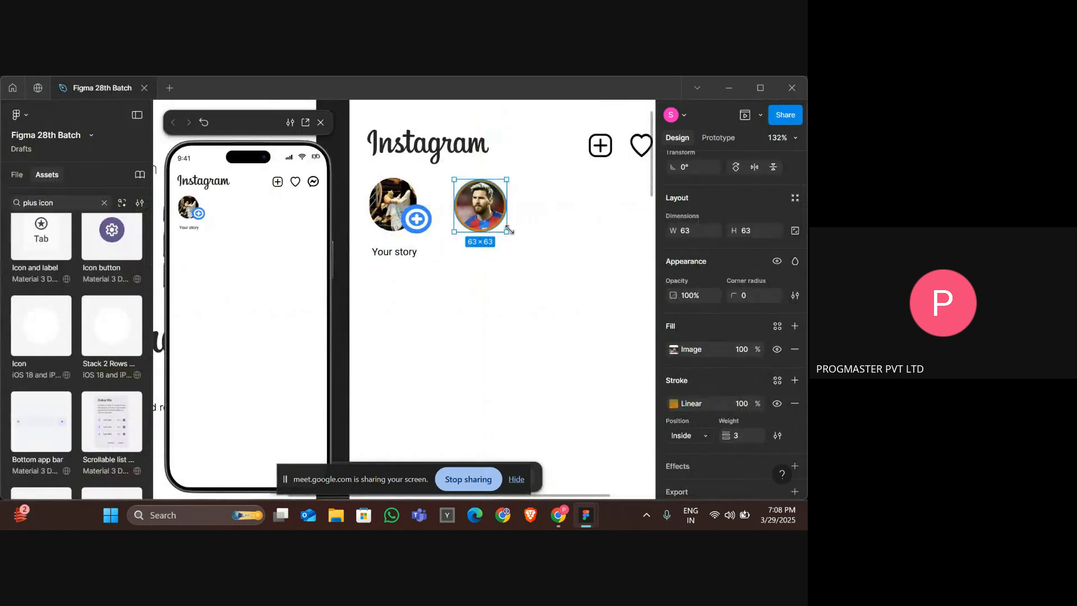
pyautogui.scroll(3, 510, 229)
pyautogui.scroll(3, 511, 229)
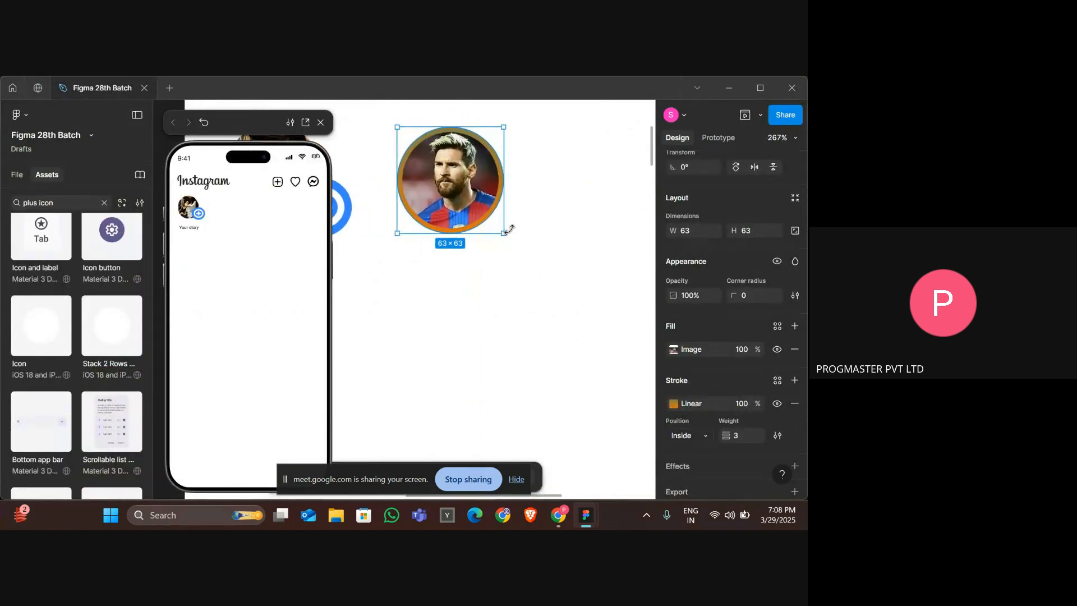
pyautogui.doubleClick(496, 198)
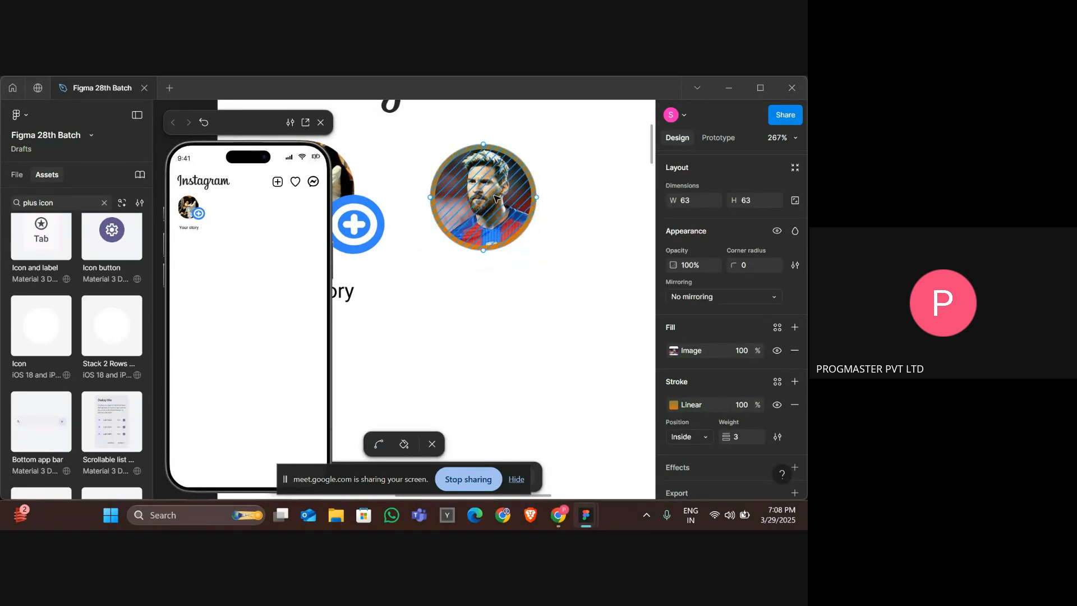
pyautogui.press('Escape')
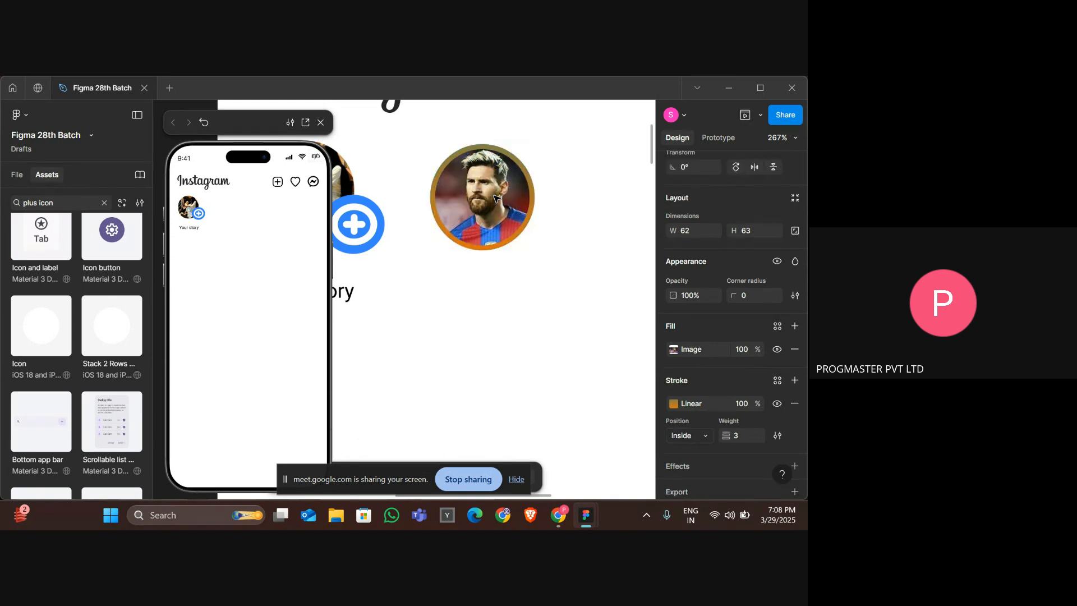
pyautogui.hotkey('ctrl', 'z')
# Examine the leo.messi story ring in the reference design up close.
pyautogui.scroll(-4, 495, 197)
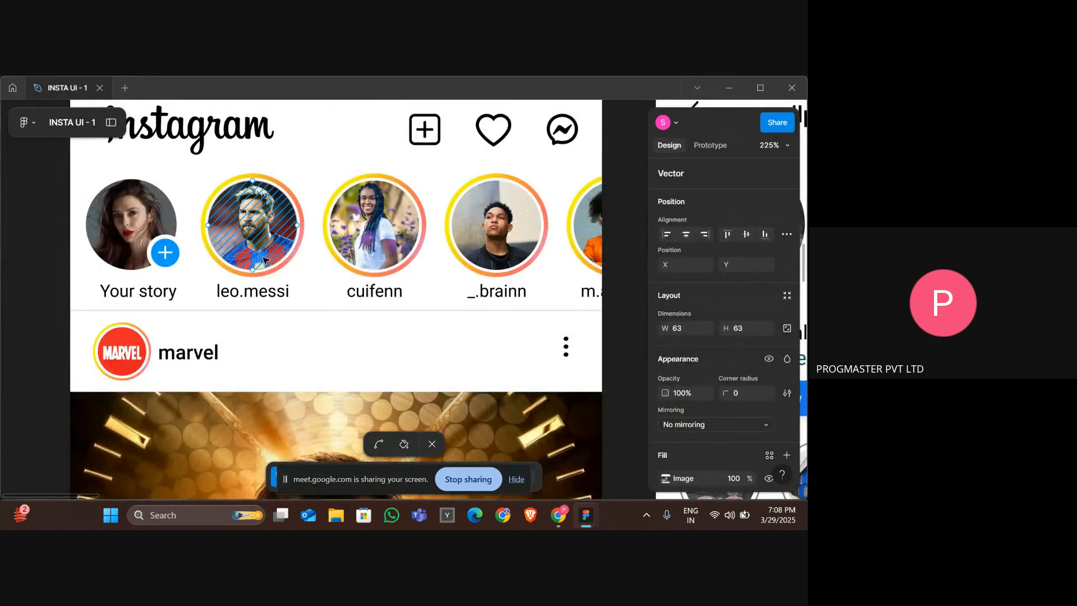
pyautogui.scroll(5, 190, 201)
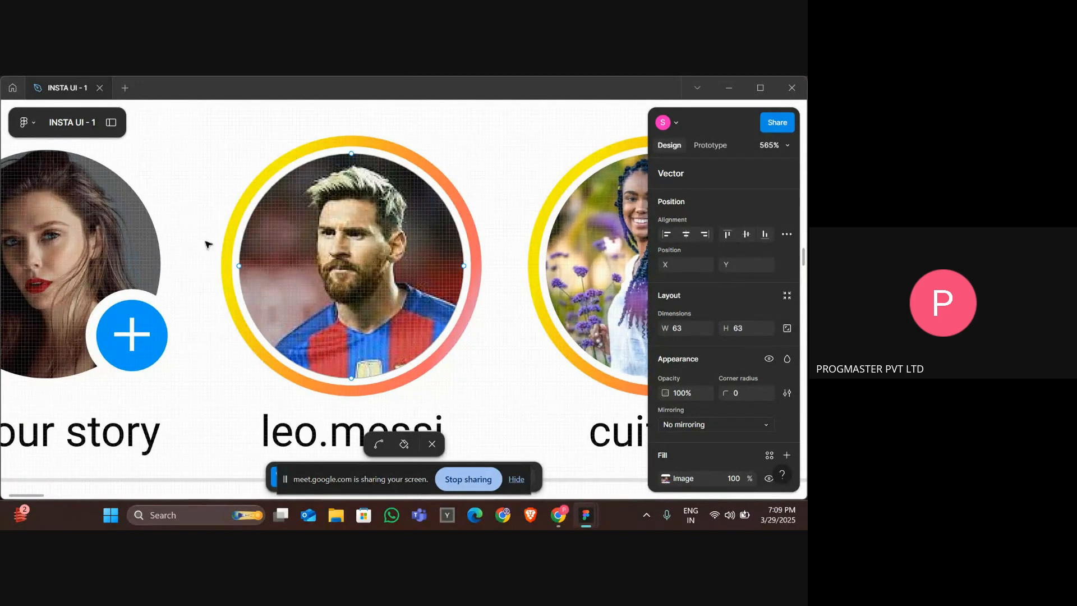
pyautogui.scroll(-8, 197, 268)
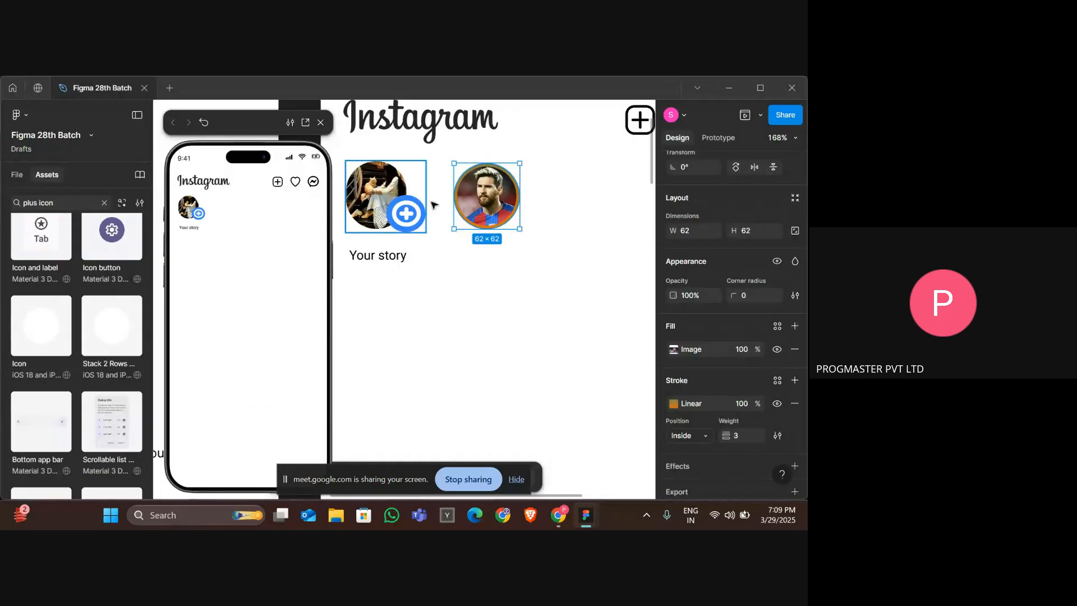
# Cut the Messi photo out of the story circle, leaving only the gradient ring.
pyautogui.click(553, 214)
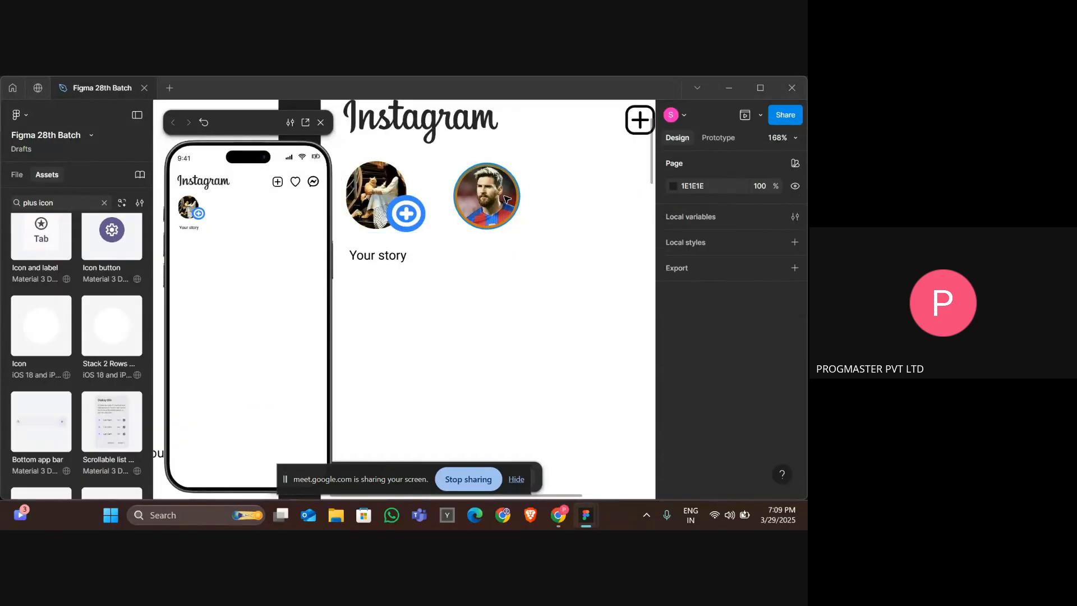
pyautogui.doubleClick(507, 199)
pyautogui.press('ctrl')
pyautogui.click(507, 200)
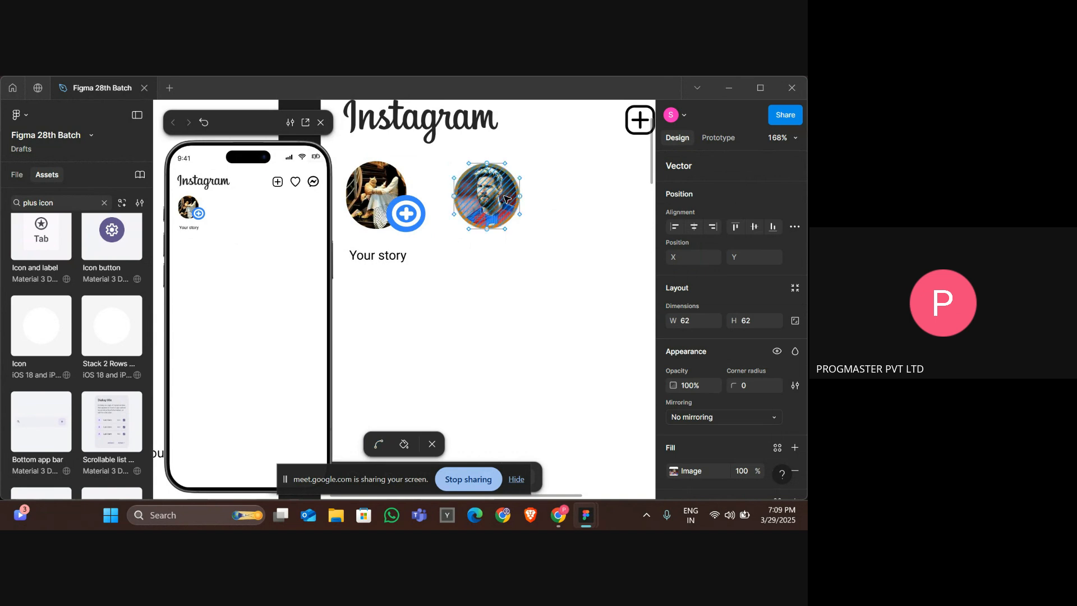
pyautogui.hotkey('ctrl', 'x')
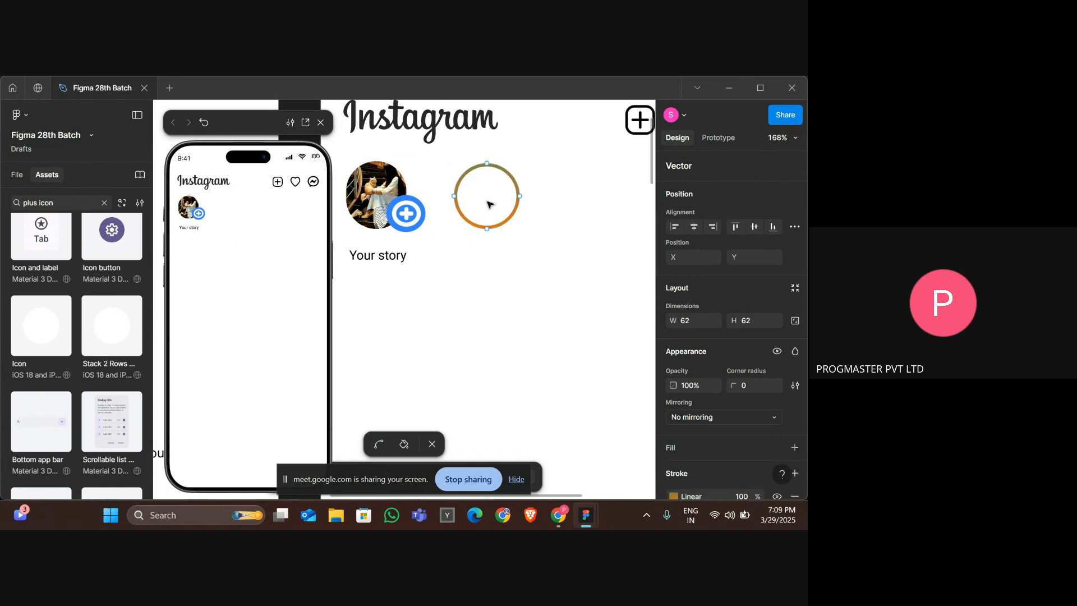
# Enlarge the gradient ring to about 65 × 65.
pyautogui.press('Escape')
pyautogui.hotkey('ctrl', 'Down')
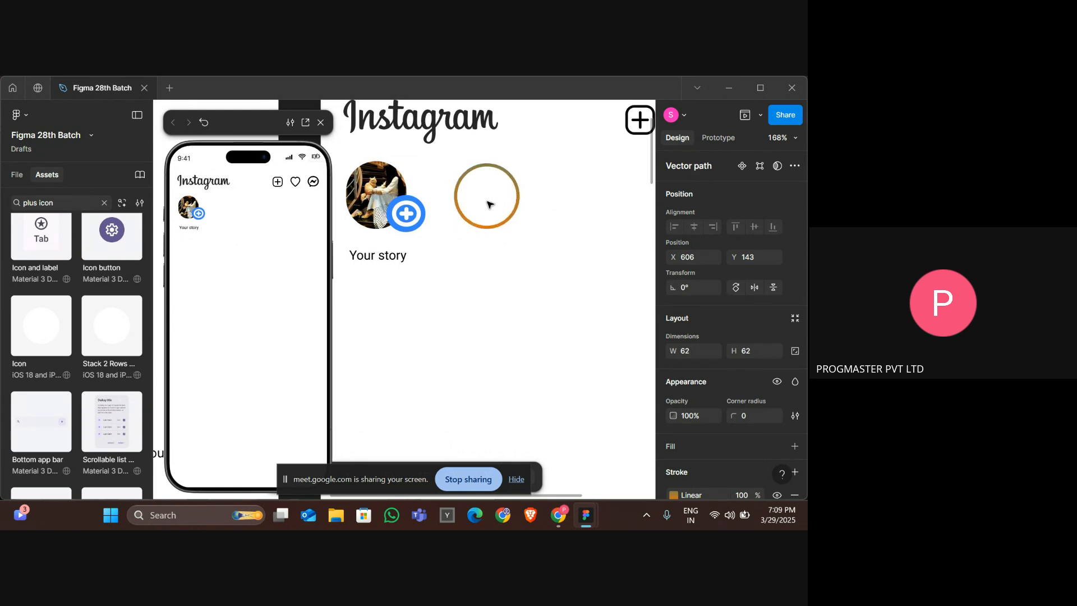
pyautogui.hotkey('ctrl', 'Right')
pyautogui.hotkey('ctrl', 'Down')
pyautogui.hotkey('ctrl', 'Right')
pyautogui.hotkey('ctrl', 'Down')
pyautogui.hotkey('ctrl', 'Right')
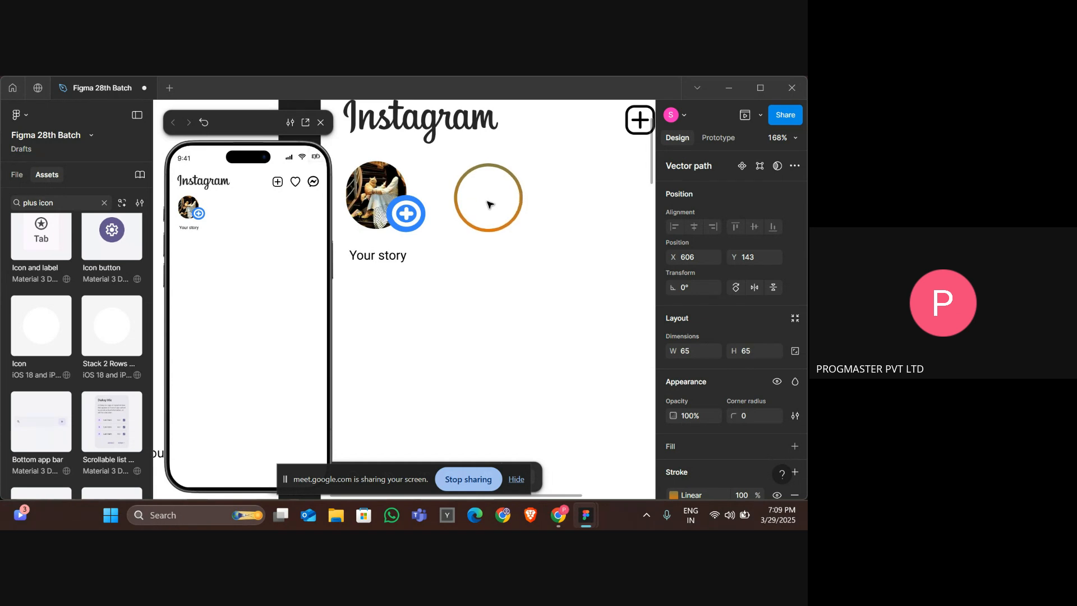
pyautogui.hotkey('ctrl', 'Down')
pyautogui.hotkey('ctrl', 'Right')
pyautogui.hotkey('ctrl', 'Right')
pyautogui.hotkey('ctrl', 'Down')
# Paste the Messi photo beside the gradient ring and remove the photo's stroke.
pyautogui.hotkey('ctrl', 'v')
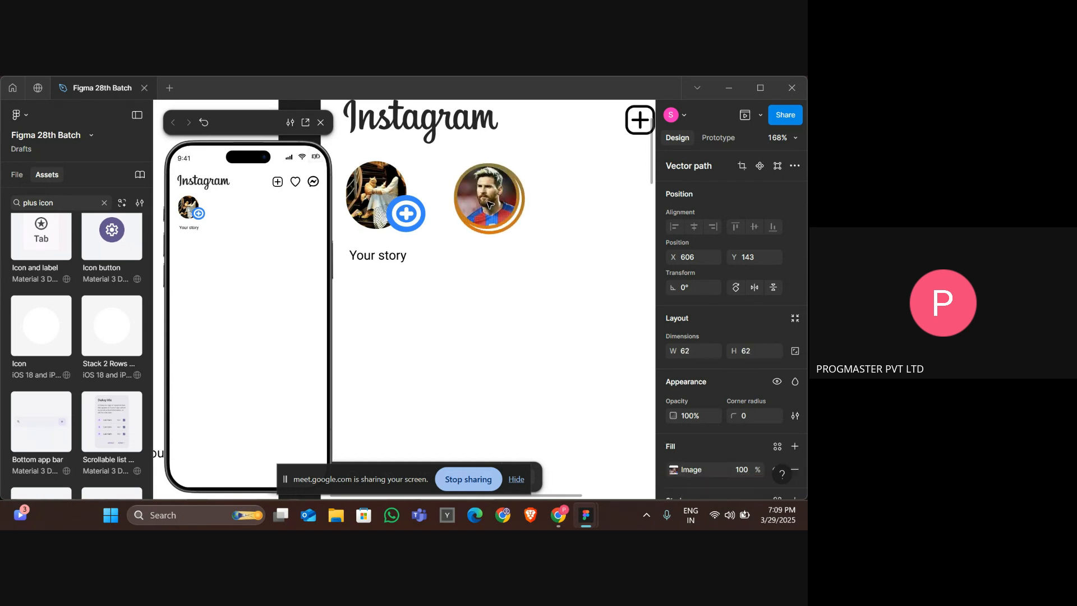
pyautogui.moveTo(501, 210); pyautogui.dragTo(583, 265)
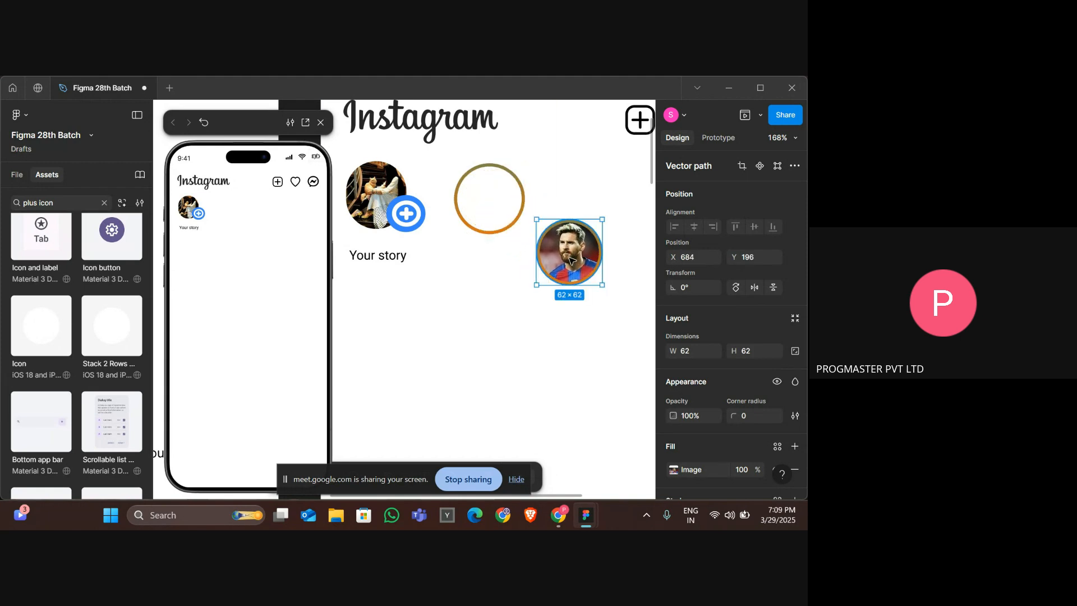
pyautogui.press('Return')
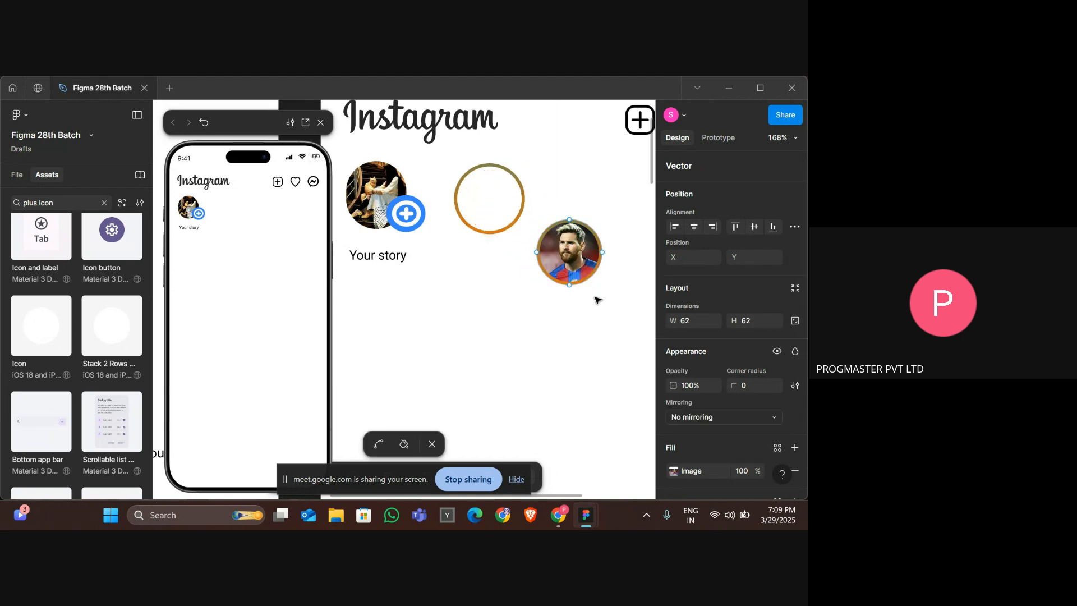
pyautogui.click(578, 264)
pyautogui.scroll(-3, 707, 314)
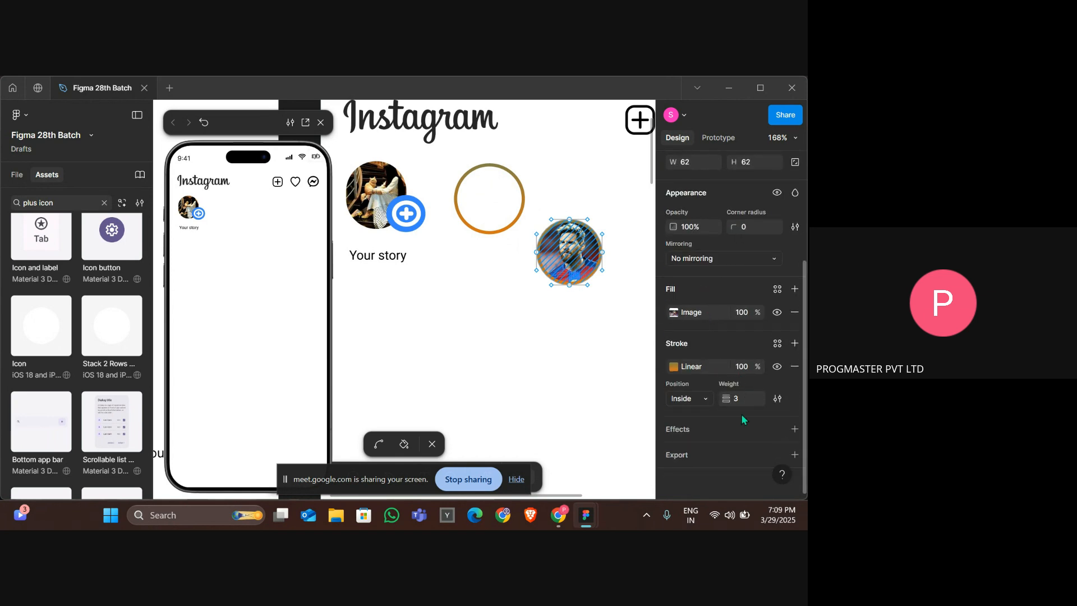
pyautogui.click(795, 367)
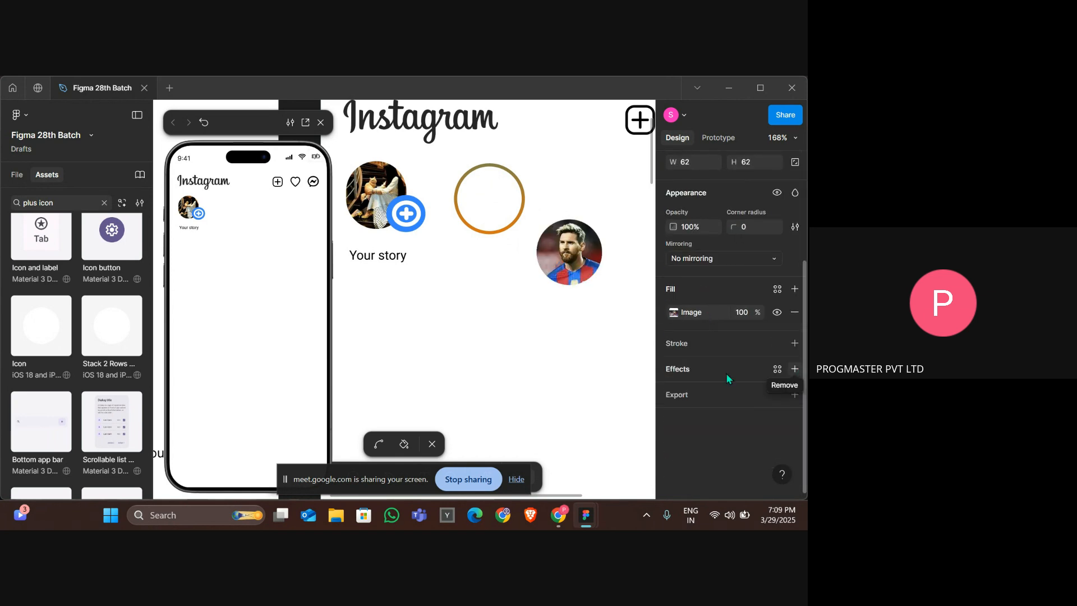
# Nudge the Messi photo into the gradient ring, centering it inside.
pyautogui.click(554, 267)
pyautogui.hotkey('shift', 'Left')
pyautogui.hotkey('shift', 'Left')
pyautogui.hotkey('shift', 'Left')
pyautogui.hotkey('shift', 'Left')
pyautogui.hotkey('shift', 'Left')
pyautogui.hotkey('shift', 'Left')
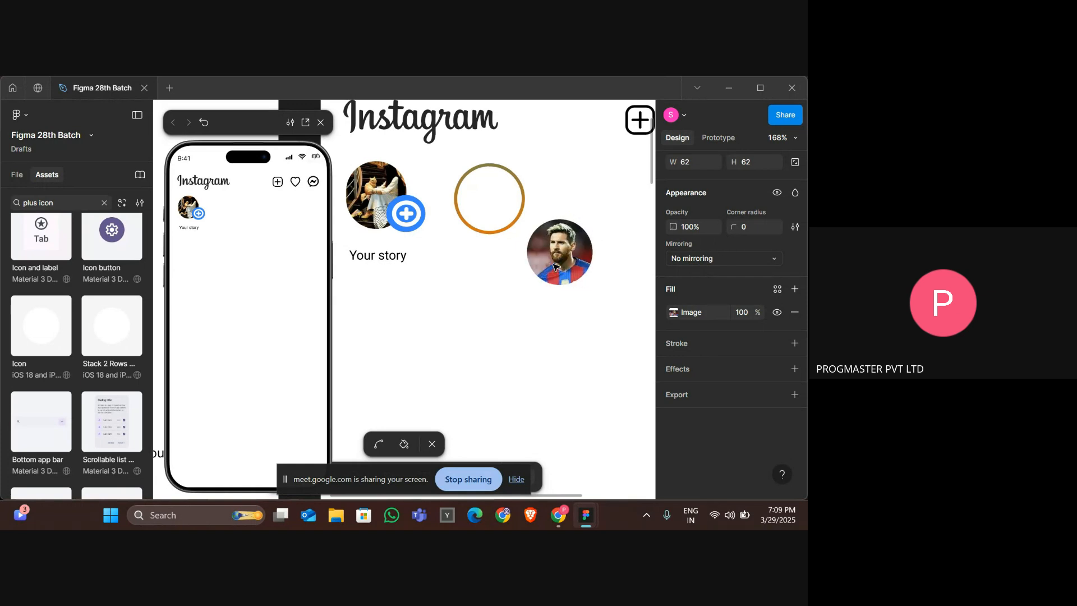
pyautogui.hotkey('shift', 'Left')
pyautogui.hotkey('shift', 'Left')
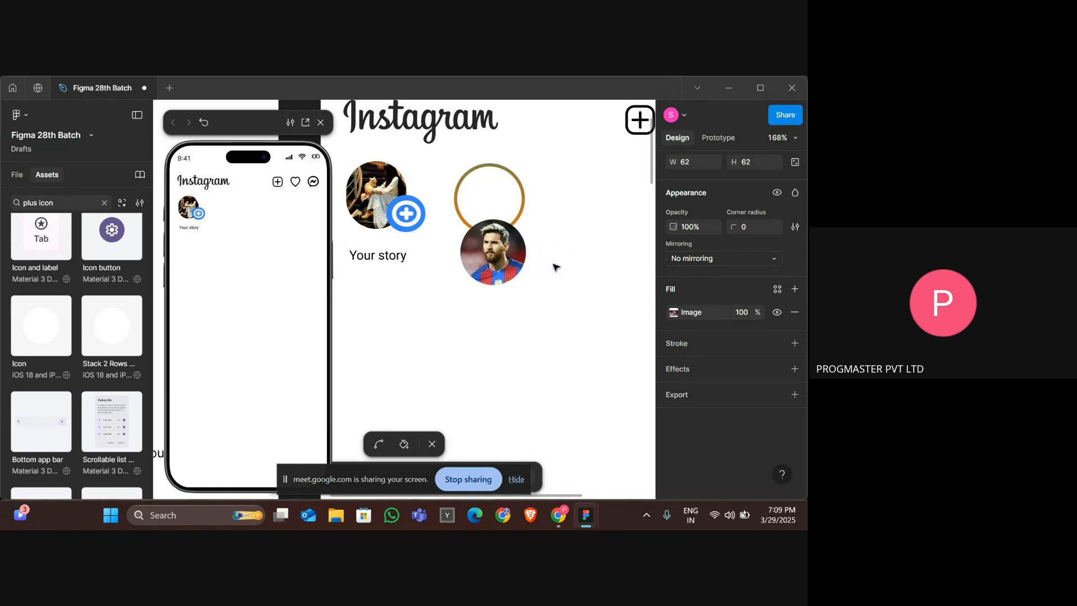
pyautogui.press('Up')
pyautogui.press('Up')
pyautogui.press('Up')
pyautogui.press('Up')
pyautogui.press('Up')
pyautogui.press('Up')
pyautogui.press('Up')
pyautogui.press('Up')
pyautogui.press('Up')
pyautogui.press('Up')
pyautogui.press('Up')
pyautogui.press('Up')
pyautogui.press('Up')
pyautogui.press('Up')
pyautogui.press('Up')
pyautogui.press('Up')
pyautogui.press('Up')
pyautogui.press('Up')
pyautogui.press('Up')
pyautogui.press('Up')
pyautogui.press('Up')
pyautogui.press('Up')
pyautogui.press('Up')
pyautogui.press('Up')
pyautogui.press('Up')
pyautogui.press('Up')
pyautogui.press('Up')
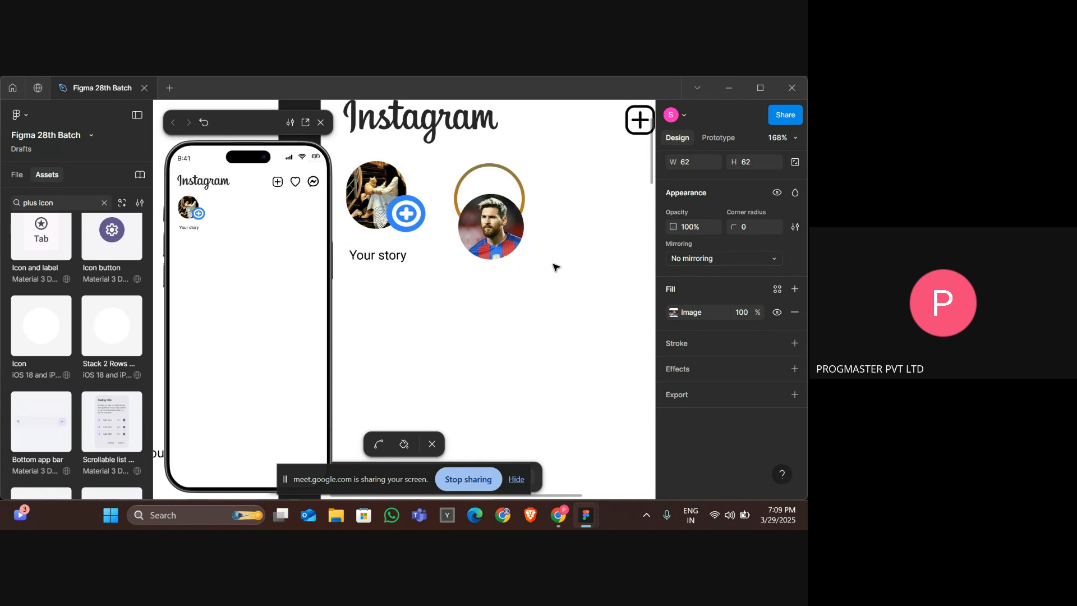
pyautogui.press('Up')
pyautogui.press('Up')
pyautogui.press('Up')
pyautogui.press('Up')
pyautogui.press('Up')
pyautogui.press('Up')
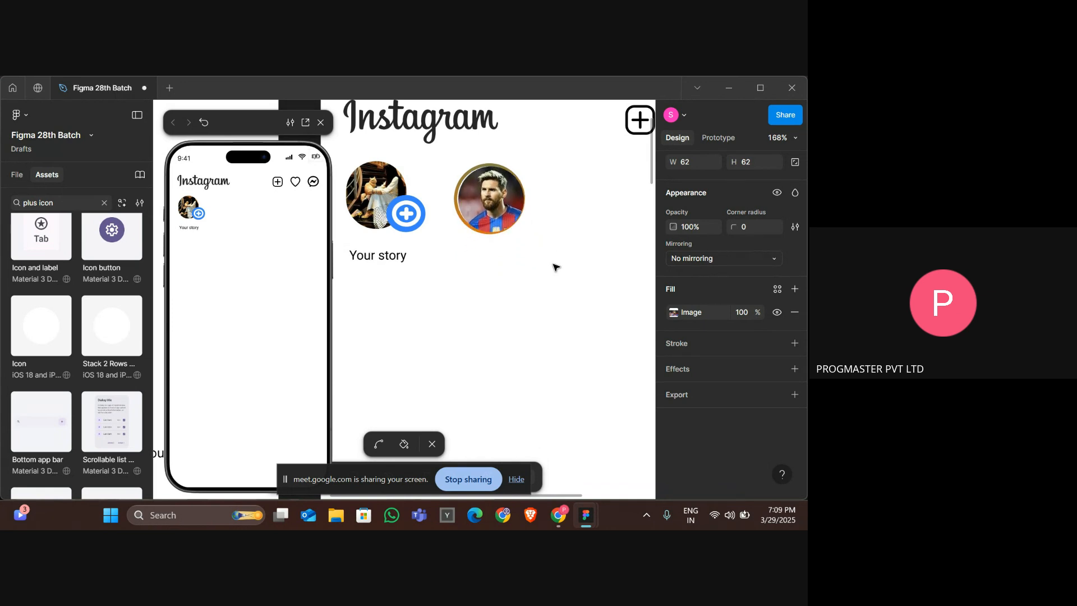
pyautogui.press('Left')
pyautogui.press('Left')
pyautogui.press('Left')
pyautogui.press('Left')
pyautogui.press('Up')
pyautogui.press('Up')
pyautogui.press('Up')
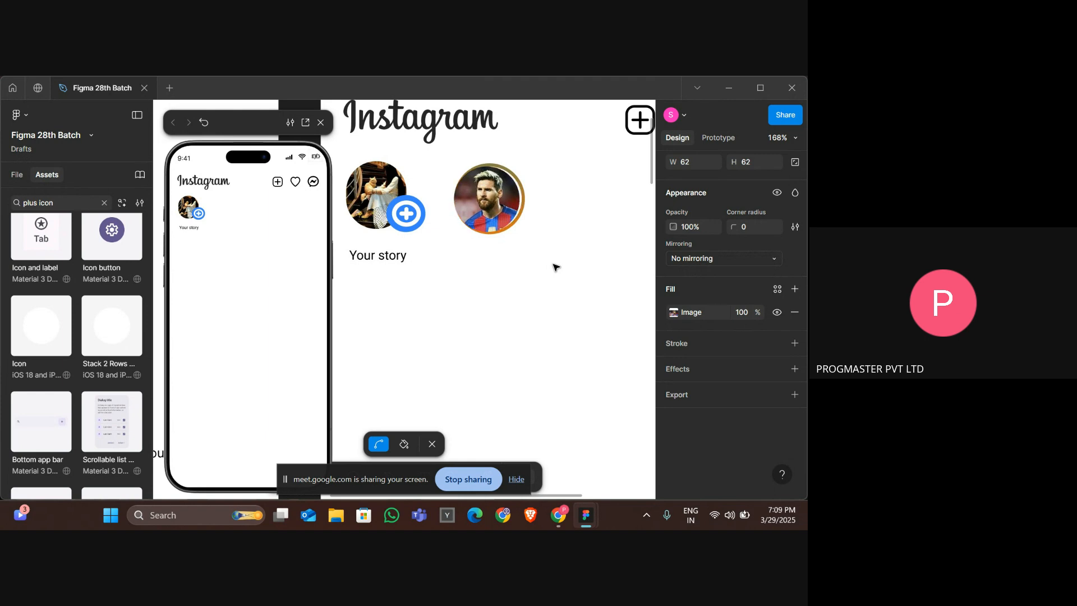
# Shift the Messi photo left to X 586 so it sits offset from the ring, then exit path editing.
pyautogui.hotkey('shift', 'Left')
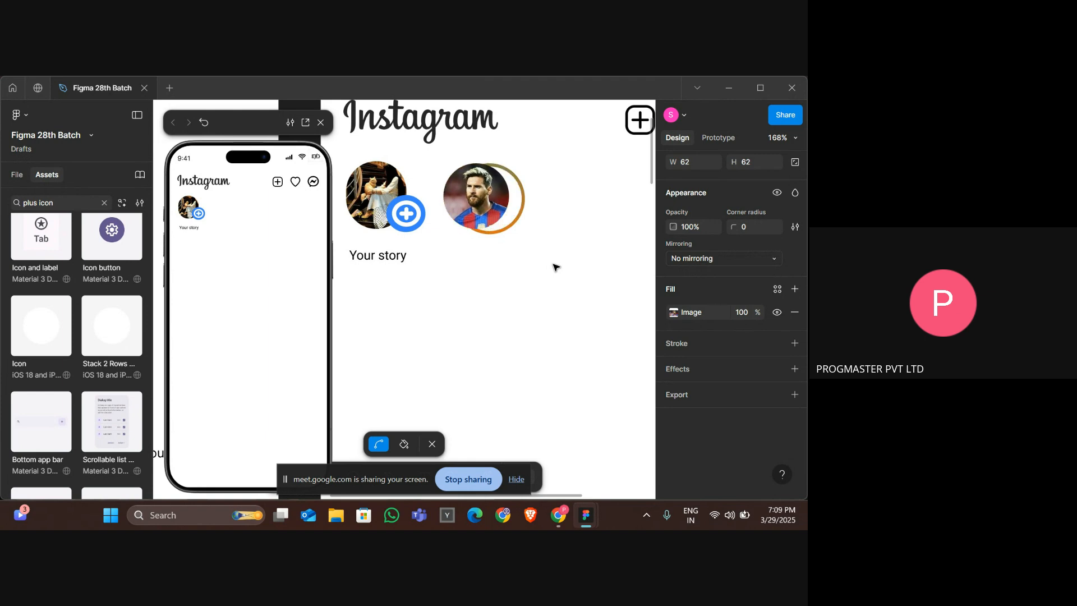
pyautogui.hotkey('shift', 'Right')
pyautogui.hotkey('shift', 'Left')
pyautogui.hotkey('shift', 'Left')
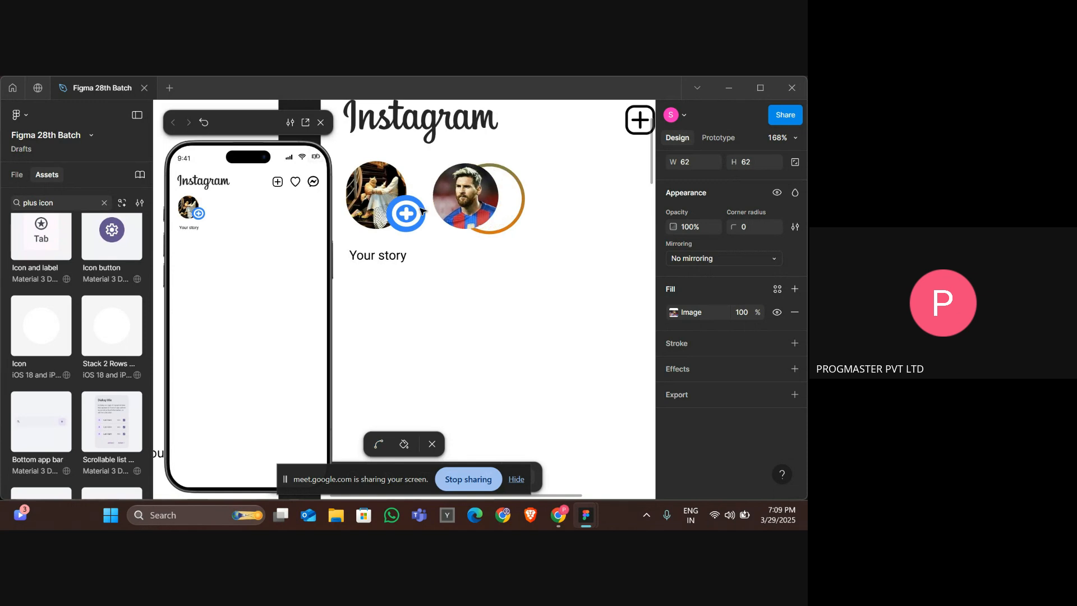
pyautogui.click(440, 212)
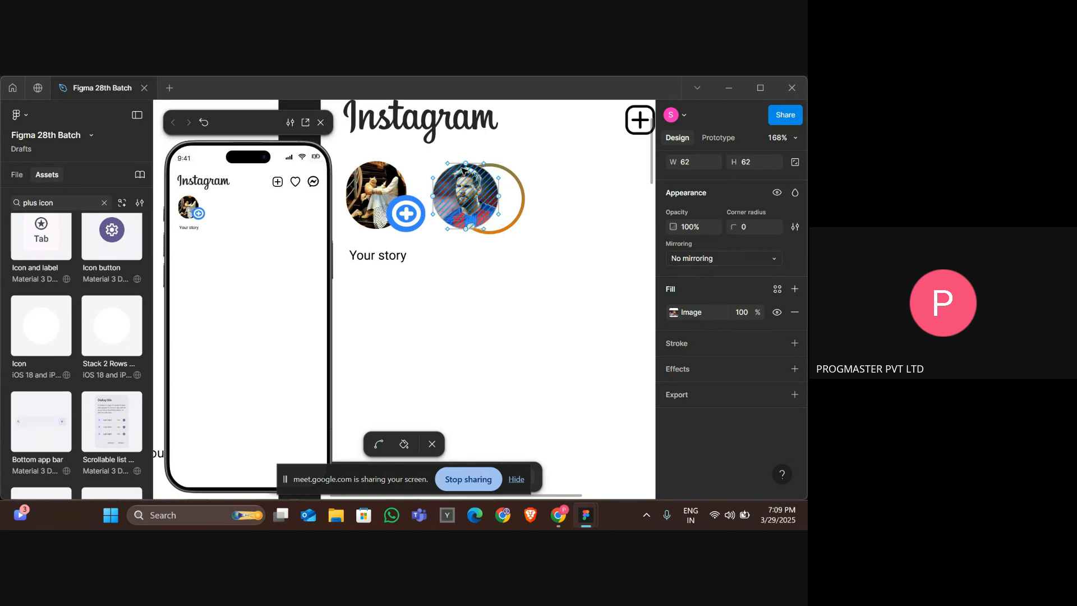
pyautogui.press('Escape')
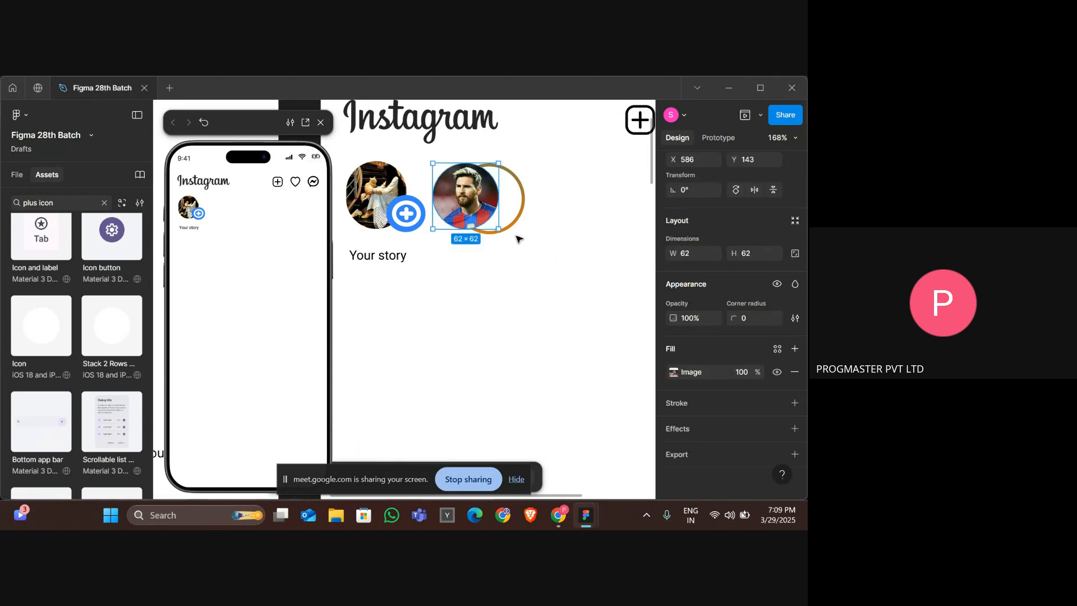
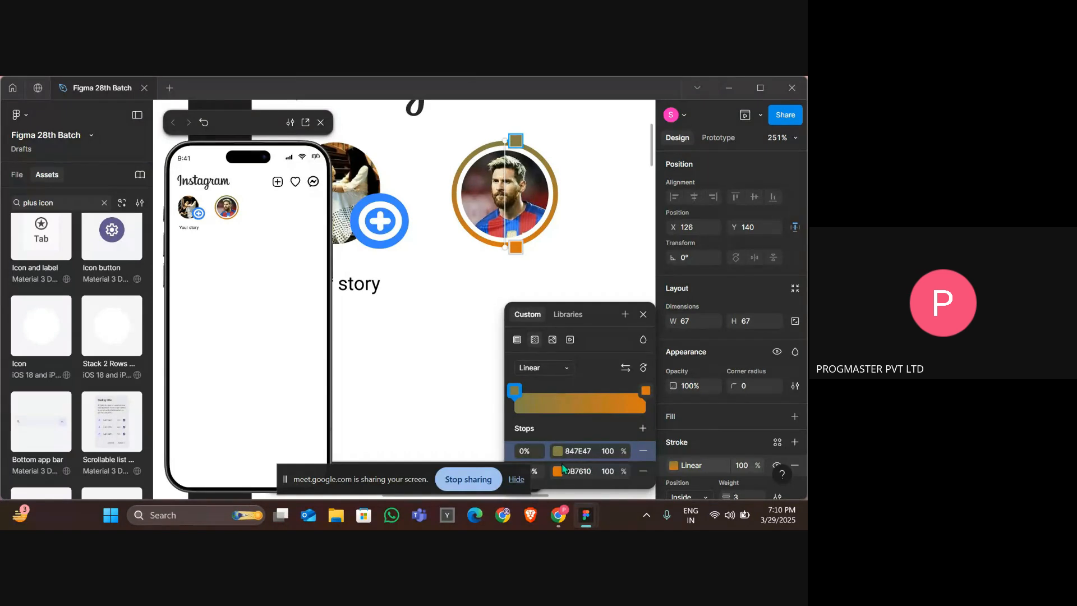
# Recolor the ring stroke's first gradient stop to E6DC7E and move it to 74%.
pyautogui.click(558, 452)
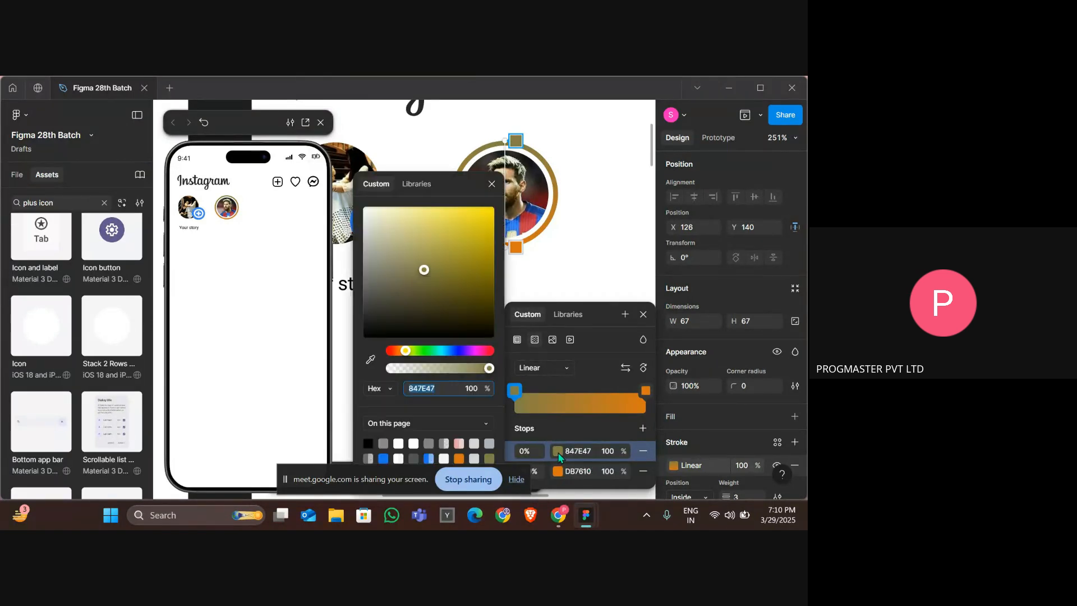
pyautogui.moveTo(438, 240); pyautogui.dragTo(424, 224)
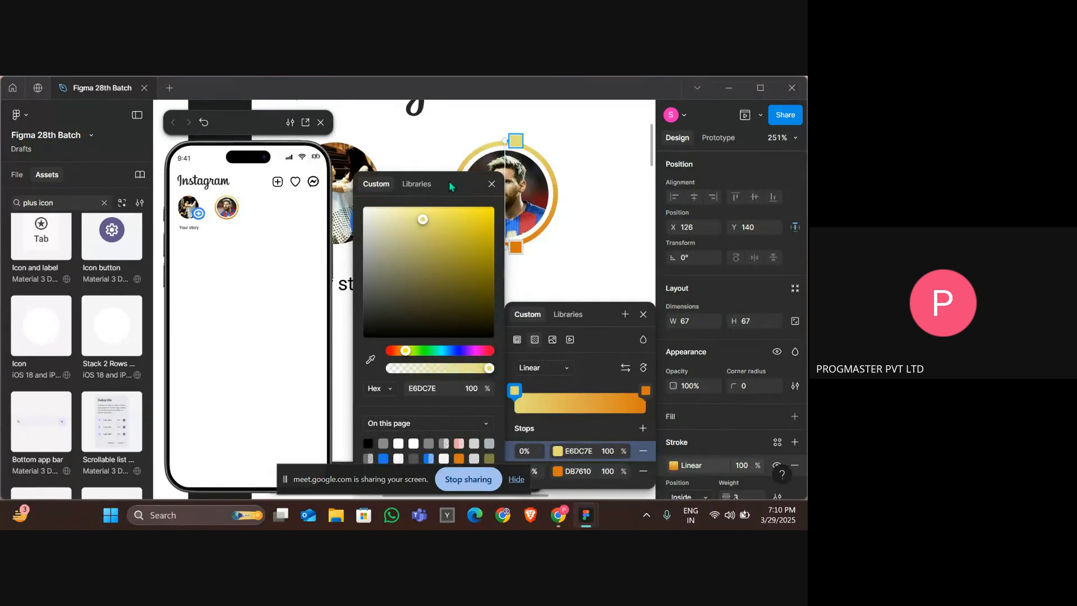
pyautogui.moveTo(448, 181); pyautogui.dragTo(275, 160)
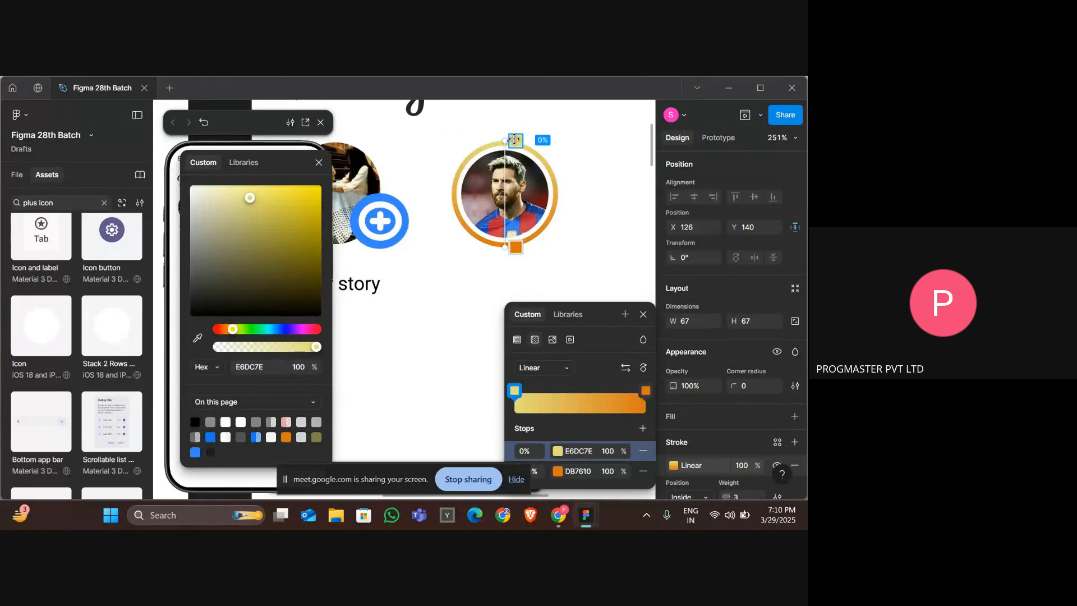
pyautogui.moveTo(515, 139); pyautogui.dragTo(509, 242)
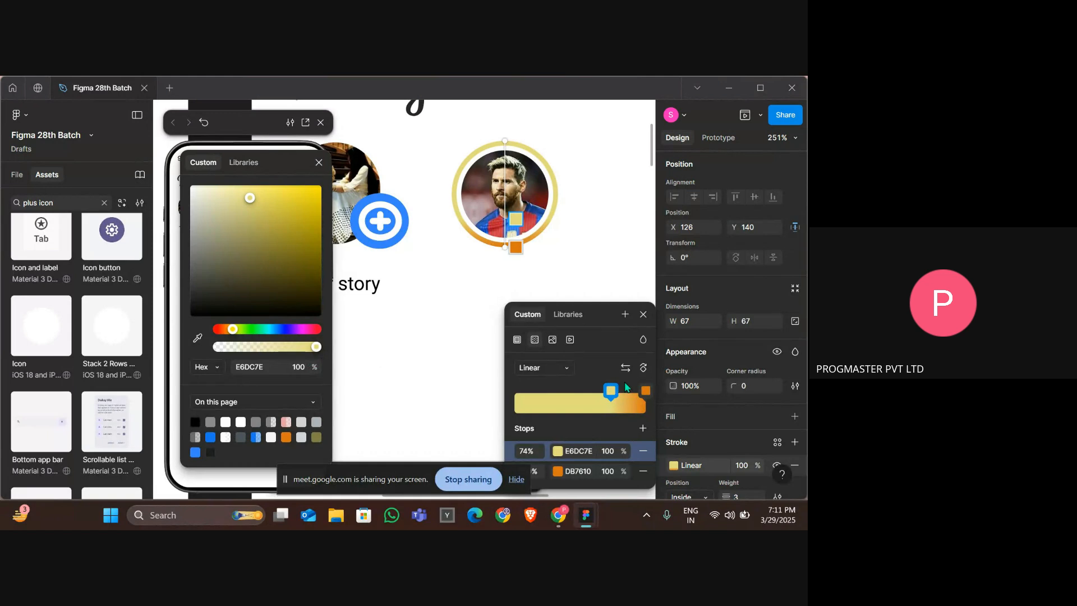
# Add a new gradient stop to the ring stroke and color it pink FF9DF7.
pyautogui.click(643, 428)
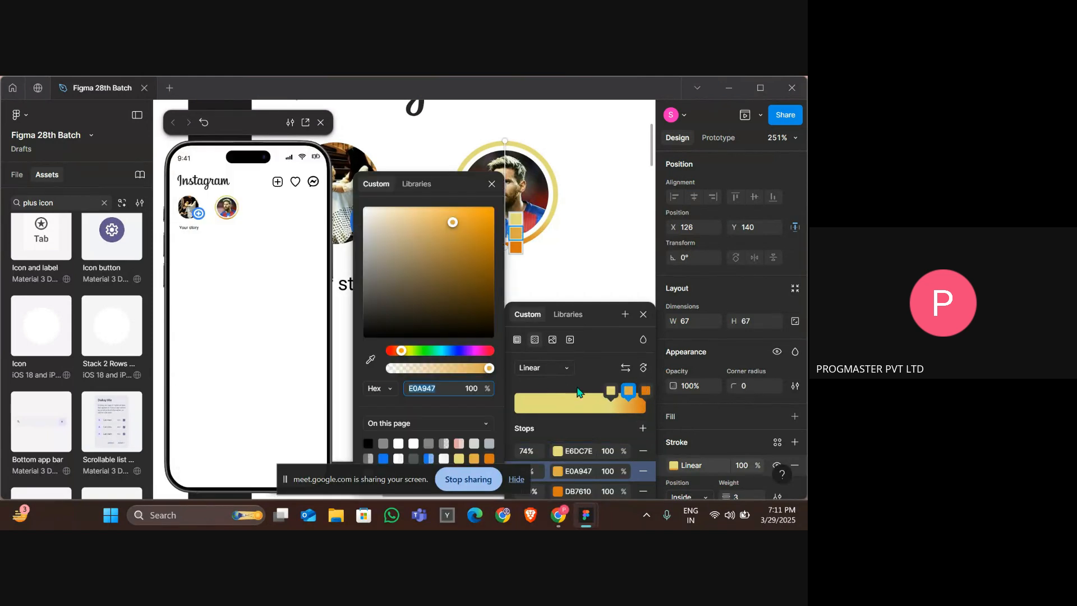
pyautogui.moveTo(481, 352); pyautogui.dragTo(475, 351)
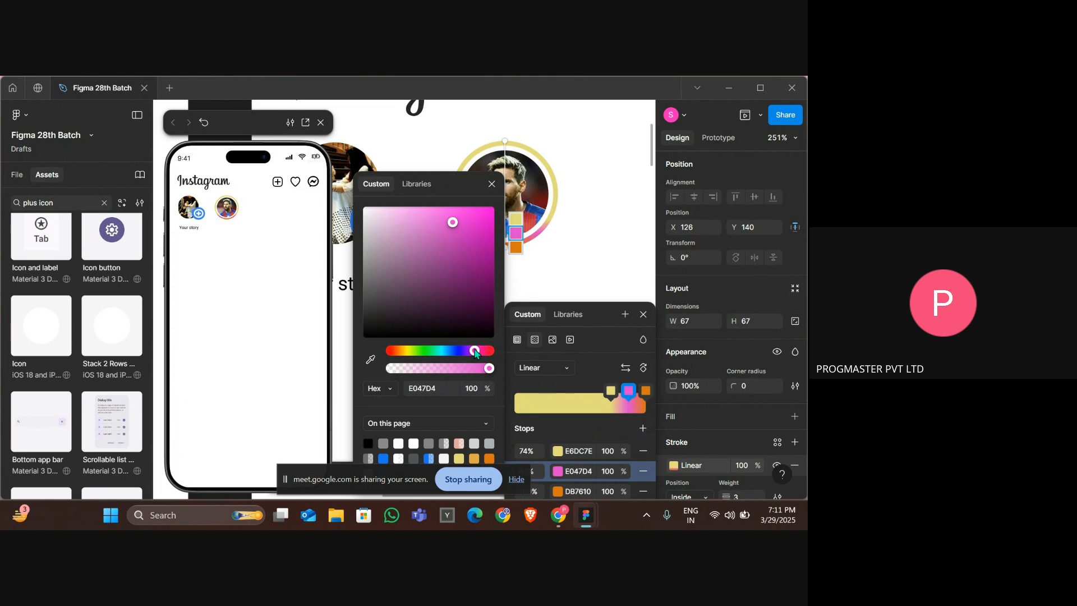
pyautogui.click(419, 253)
pyautogui.moveTo(419, 259); pyautogui.dragTo(413, 208)
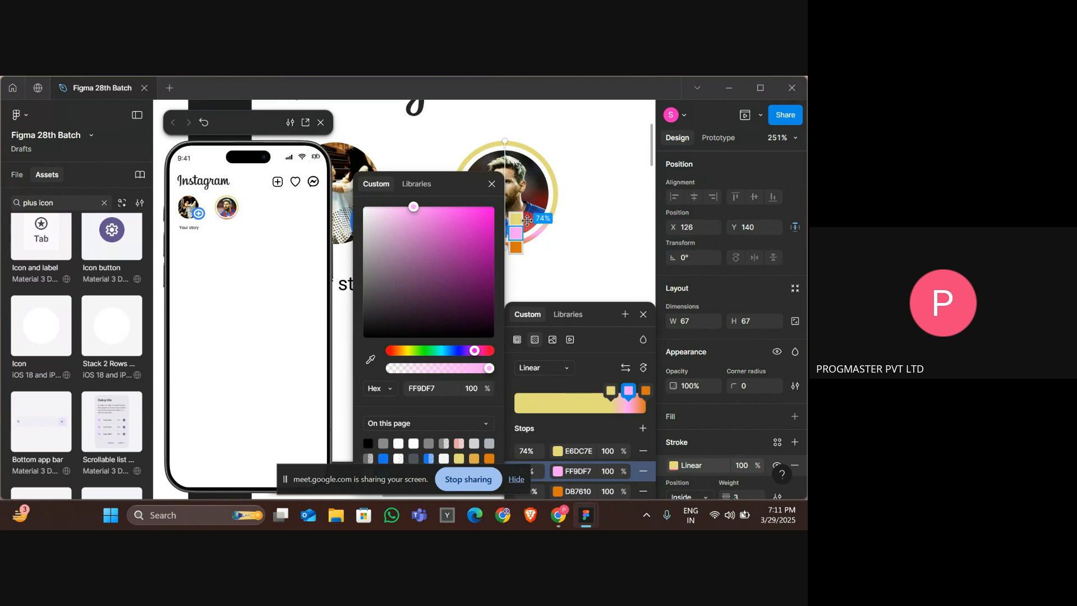
# Try moving the pink stop to 58%, undo that move and close the gradient editor.
pyautogui.moveTo(516, 233); pyautogui.dragTo(562, 198)
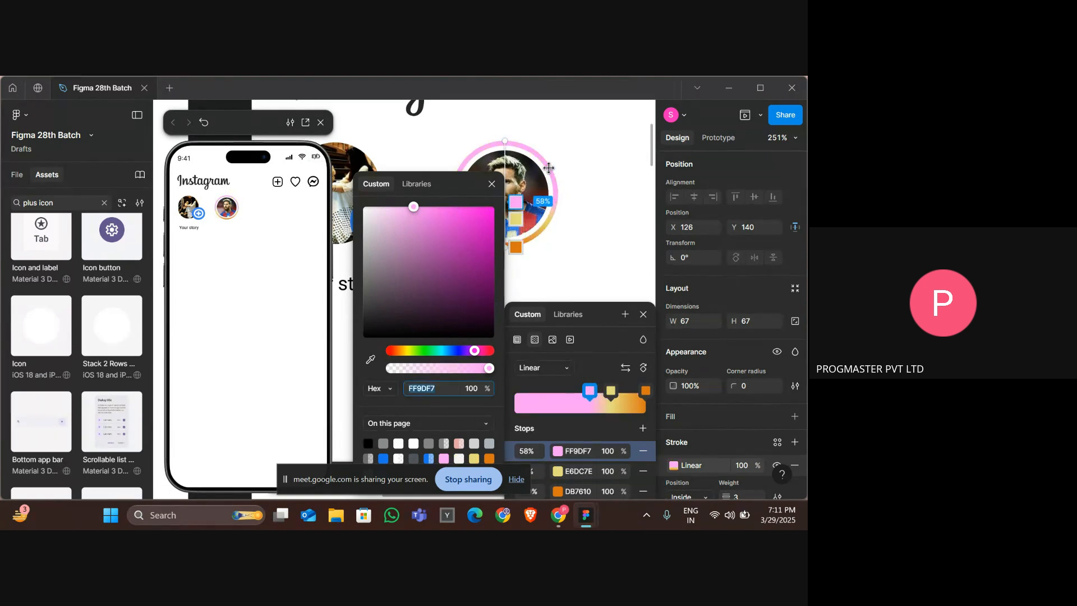
pyautogui.hotkey('ctrl', 'z')
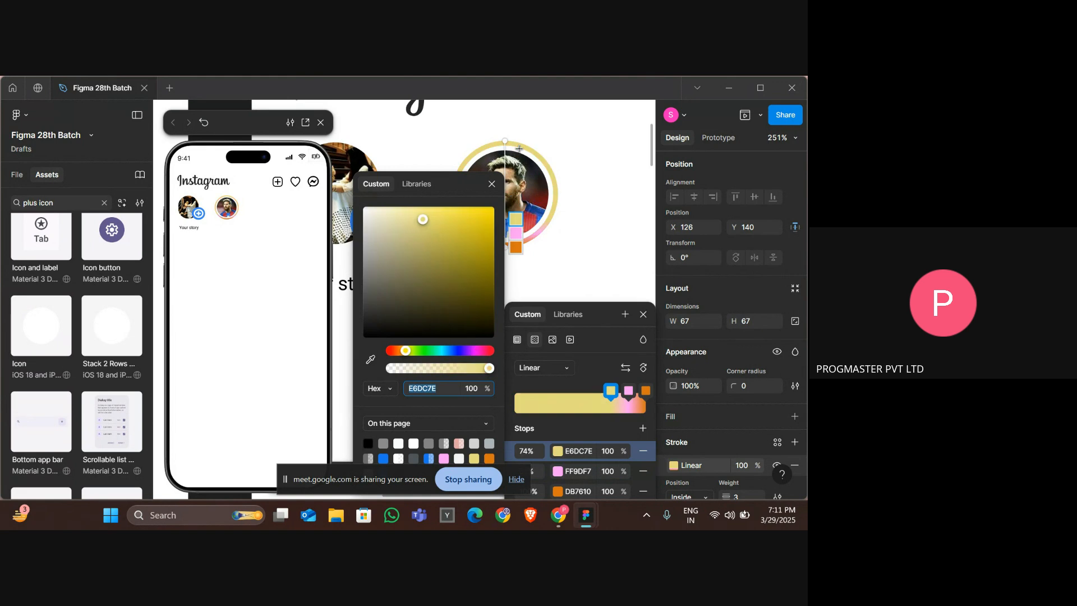
pyautogui.press('Escape')
pyautogui.press('Escape')
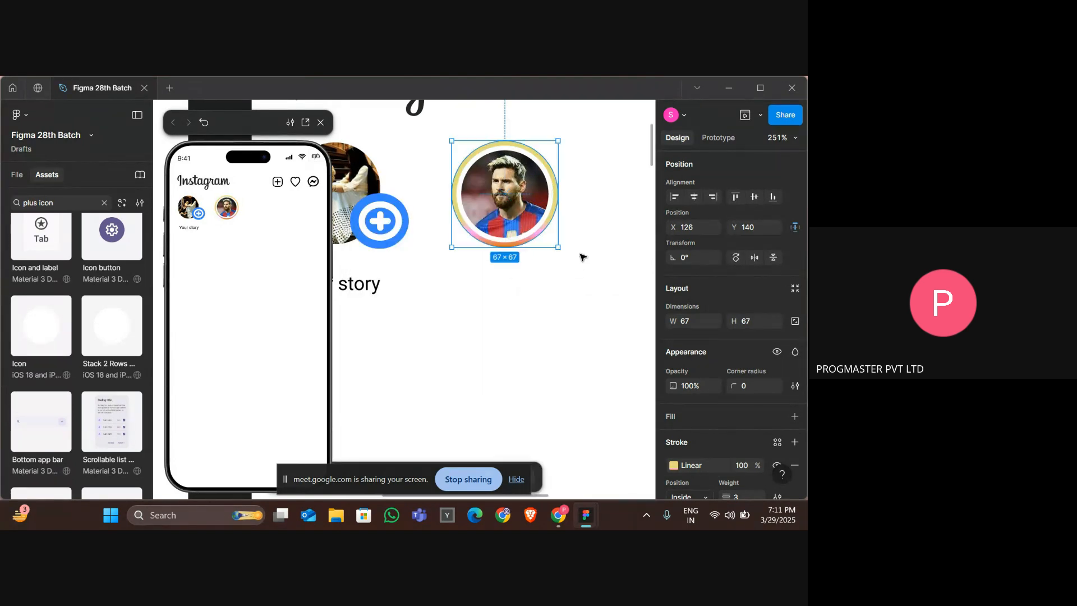
# Reopen the ring's stroke gradient and angle its handle diagonally toward the lower left.
pyautogui.doubleClick(537, 239)
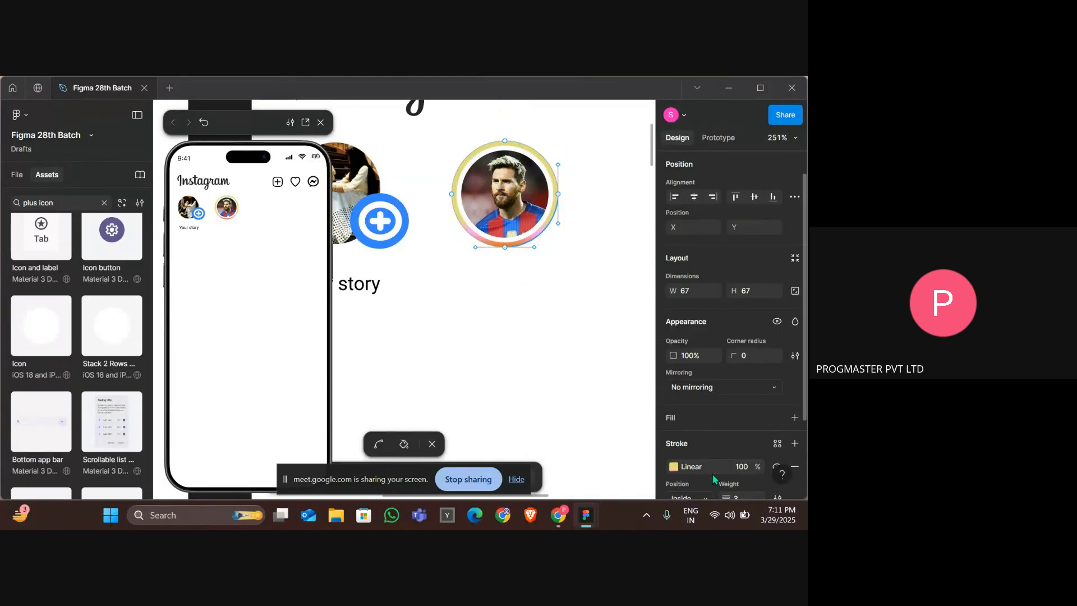
pyautogui.click(684, 468)
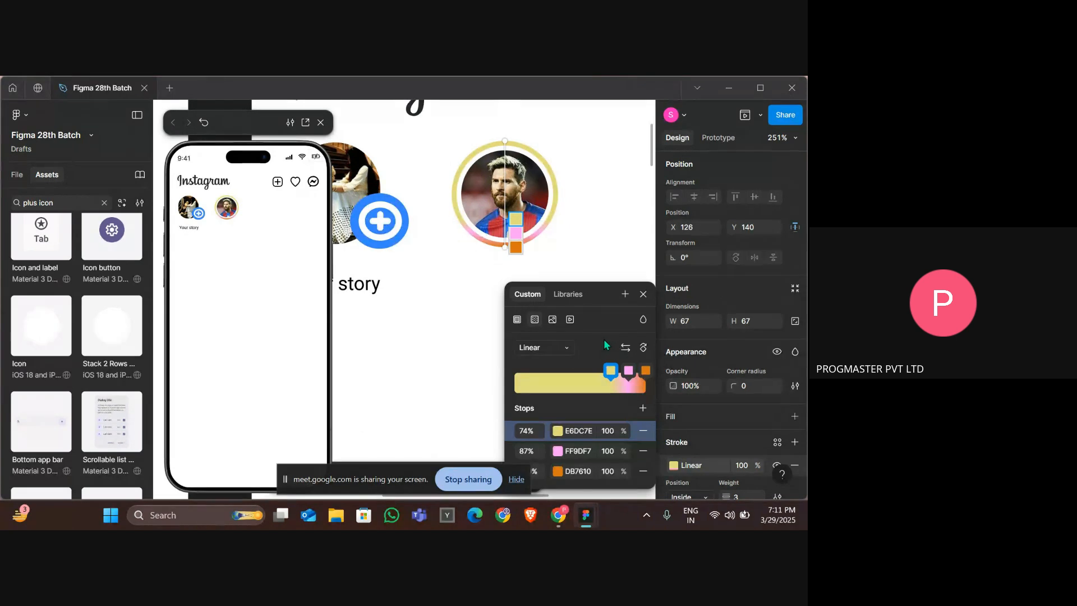
pyautogui.click(628, 370)
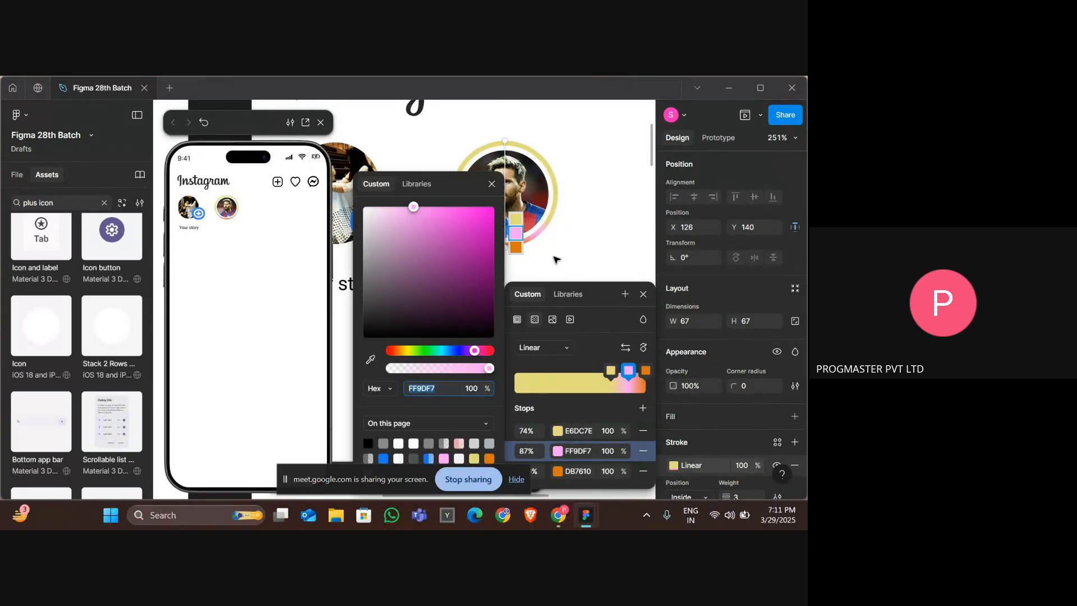
pyautogui.moveTo(505, 141)
pyautogui.mouseDown()
pyautogui.moveTo(475, 162)
pyautogui.moveTo(479, 261)
pyautogui.moveTo(480, 238)
pyautogui.mouseUp()
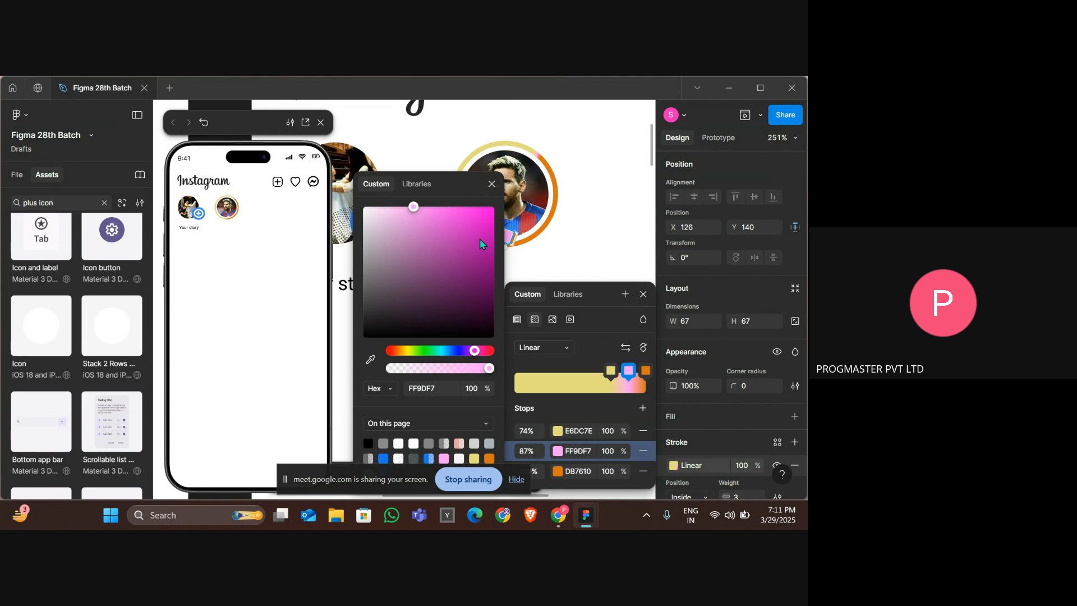
# Set the orange gradient stop's opacity to 70%.
pyautogui.click(614, 476)
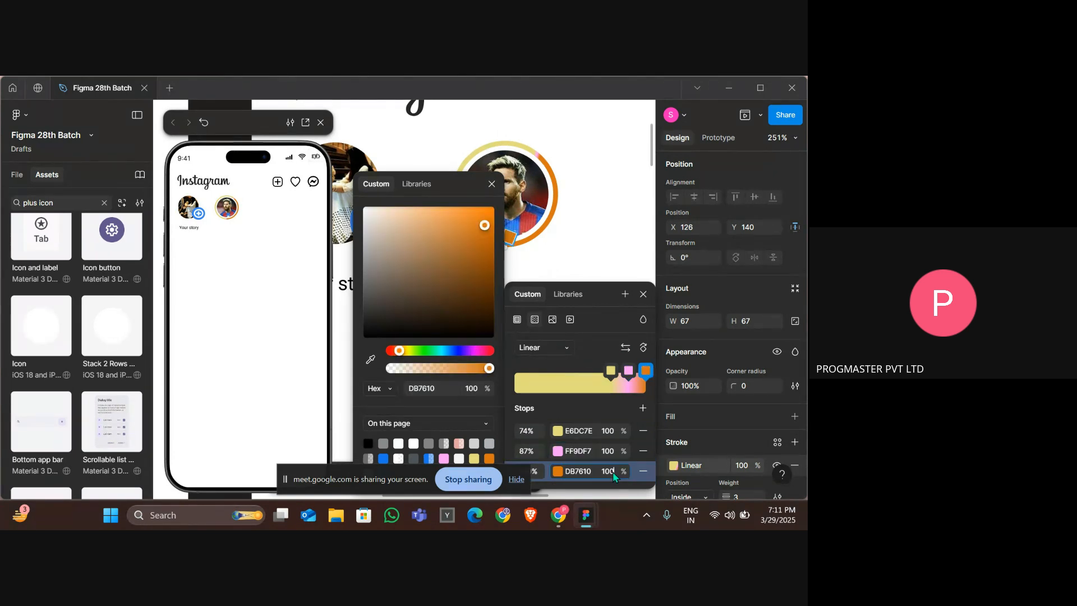
pyautogui.write('50')
pyautogui.press('Return')
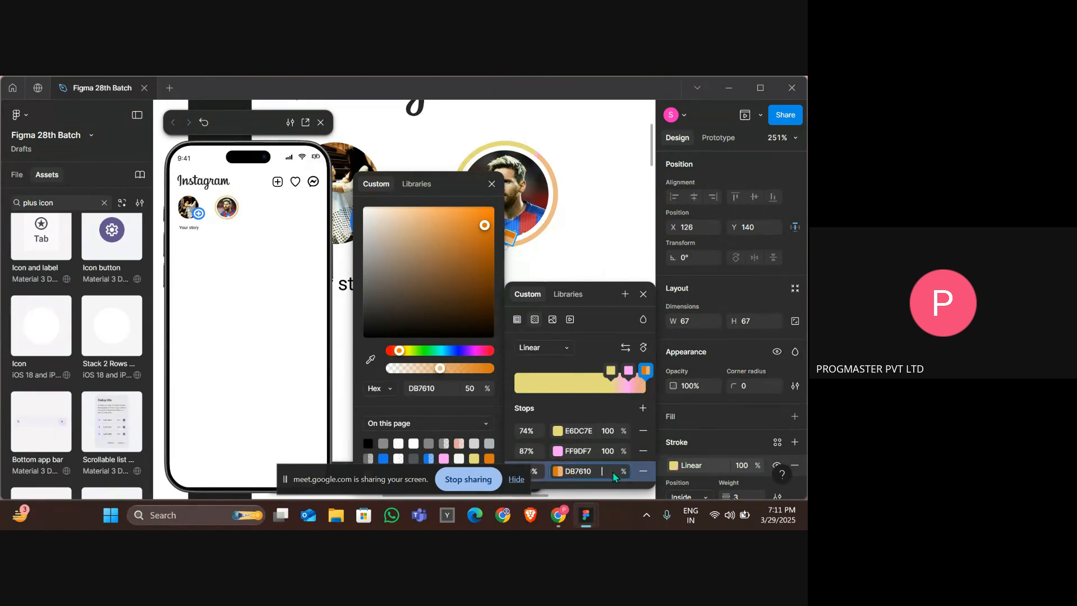
pyautogui.press('Return')
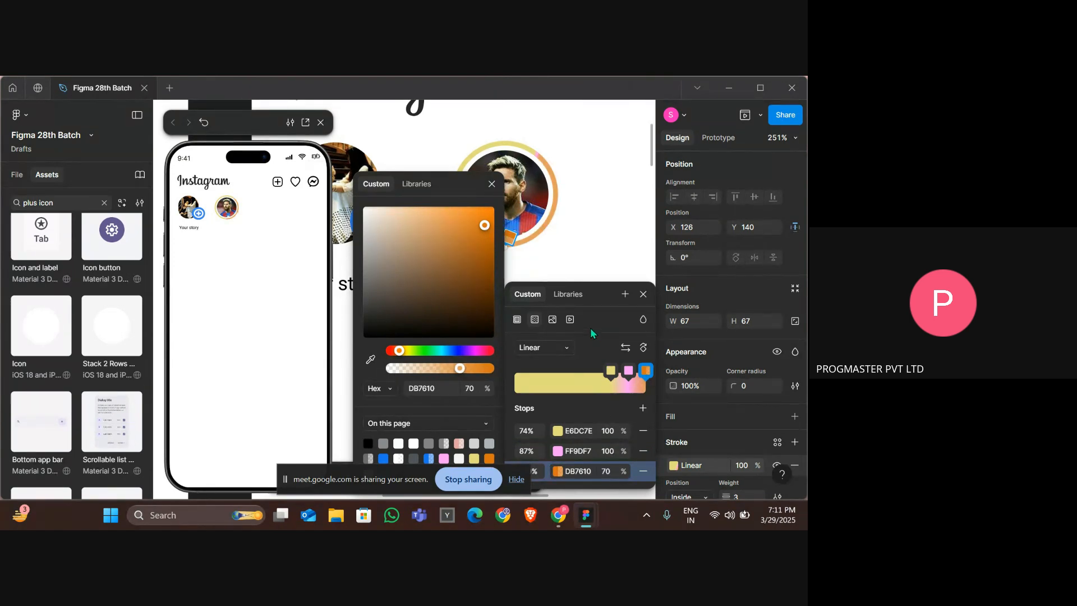
# Check the story rings in the reference Instagram design.
pyautogui.click(575, 274)
pyautogui.click(575, 274)
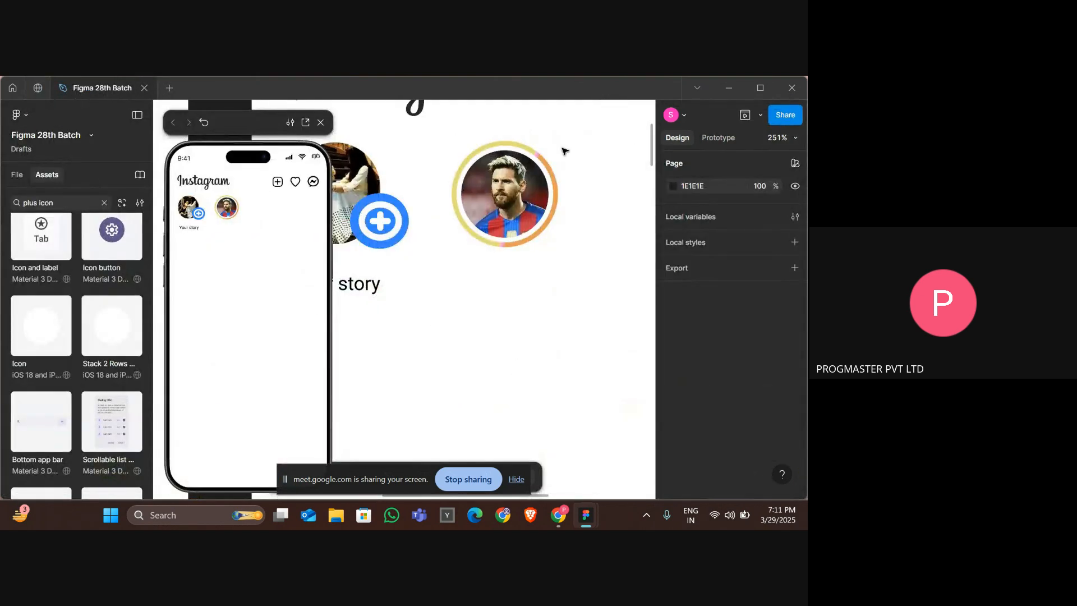
pyautogui.click(552, 192)
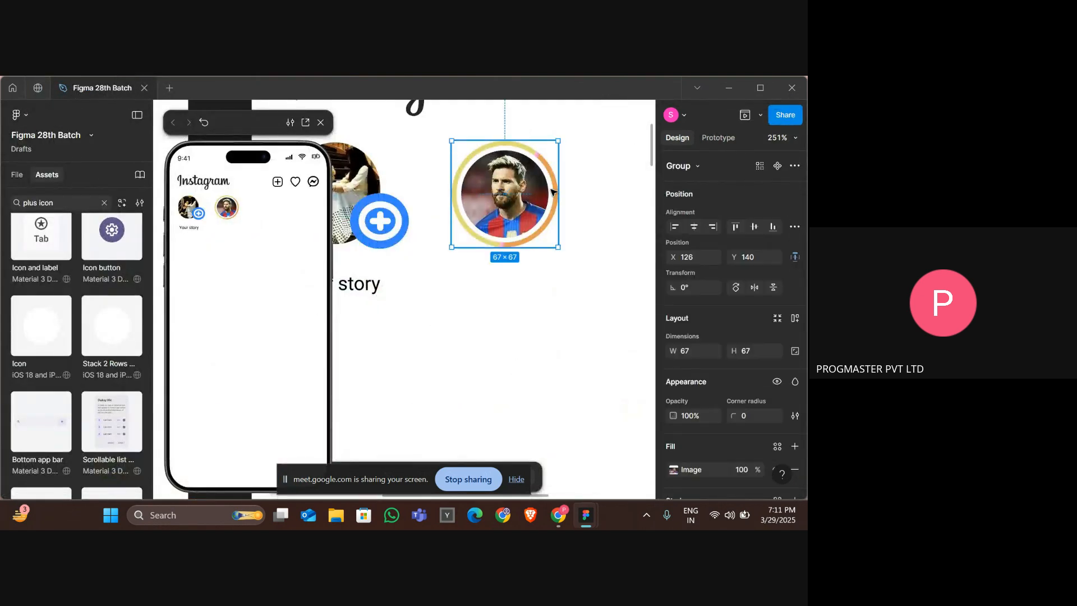
# Lighten the ring stroke's last gradient stop to F6993D.
pyautogui.scroll(-3, 735, 387)
pyautogui.click(682, 430)
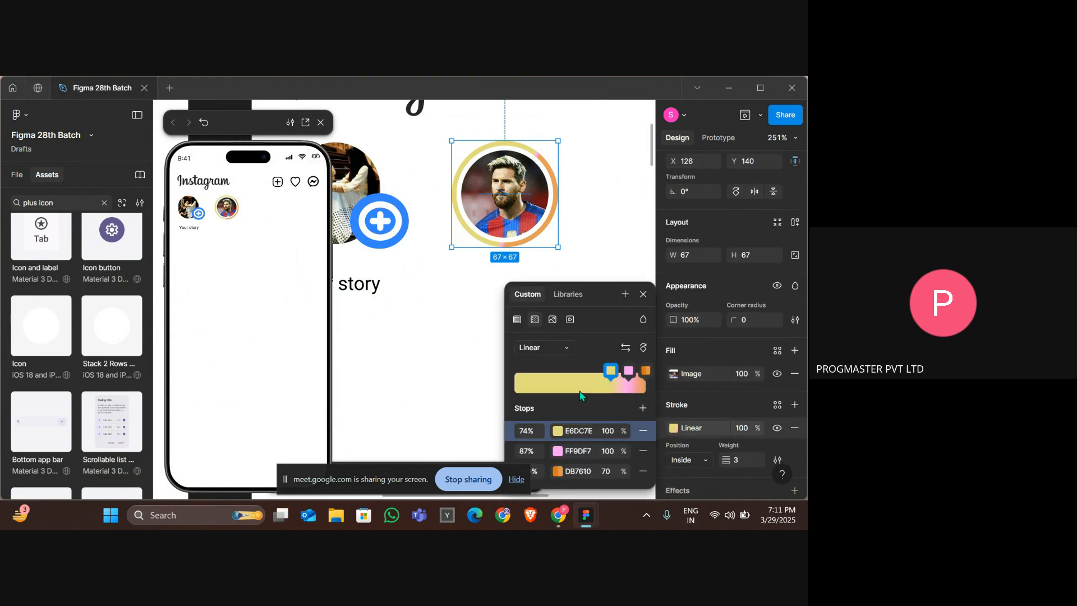
pyautogui.click(646, 371)
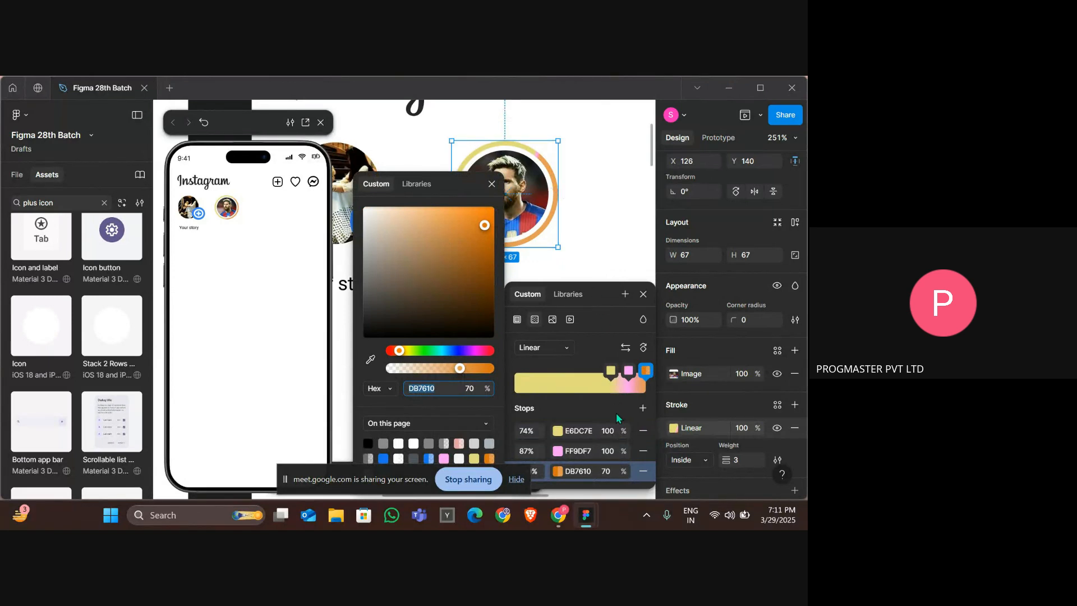
pyautogui.click(572, 471)
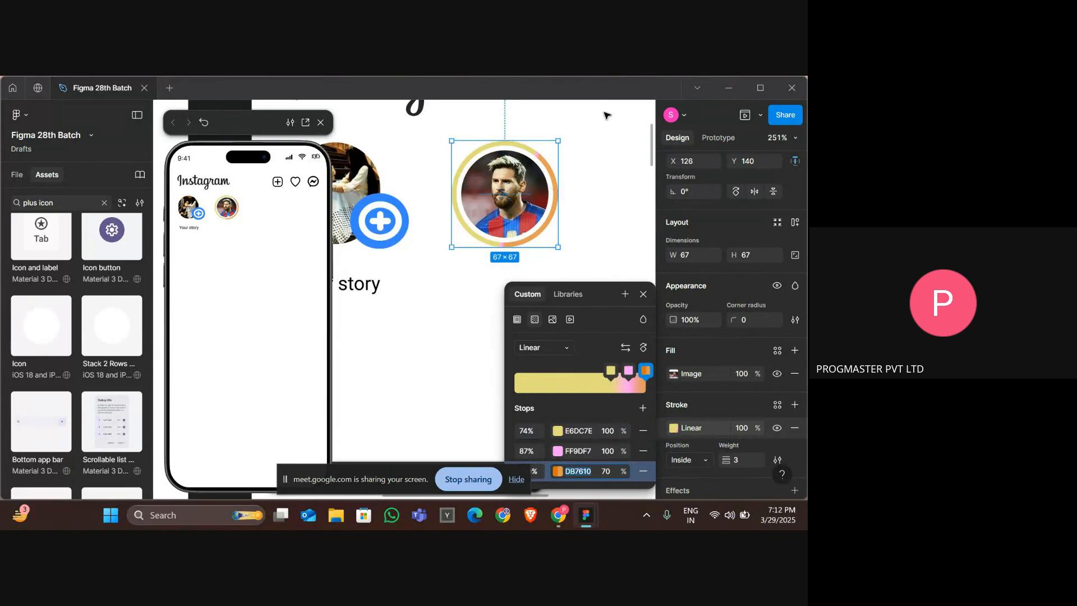
pyautogui.click(556, 190)
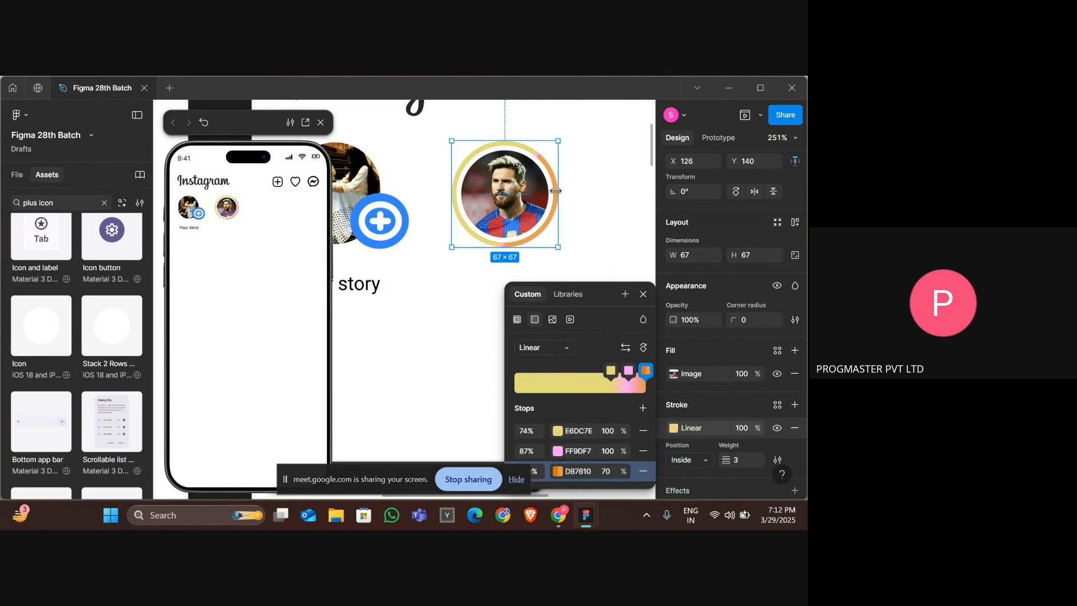
pyautogui.click(559, 472)
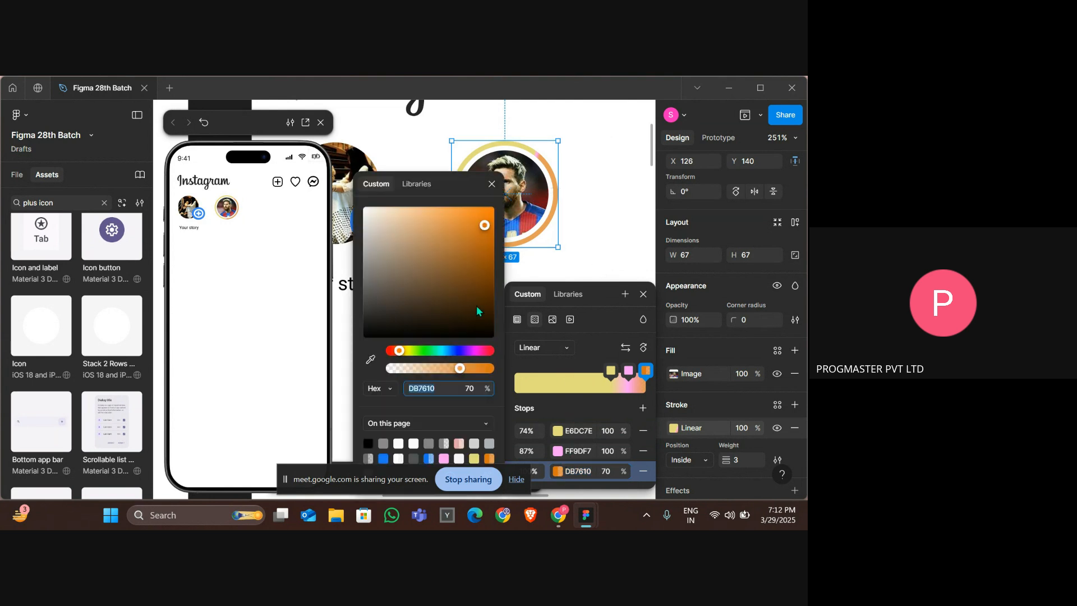
pyautogui.moveTo(476, 308); pyautogui.dragTo(463, 220)
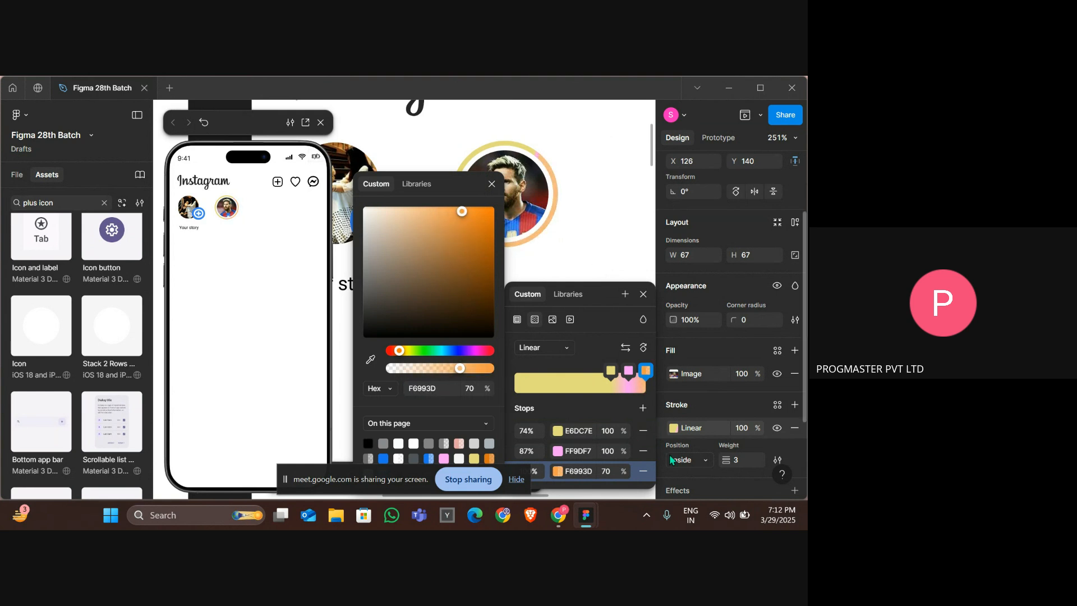
# Delete the orange and pink stops and add a new 0% stop colored FFA84A.
pyautogui.click(645, 470)
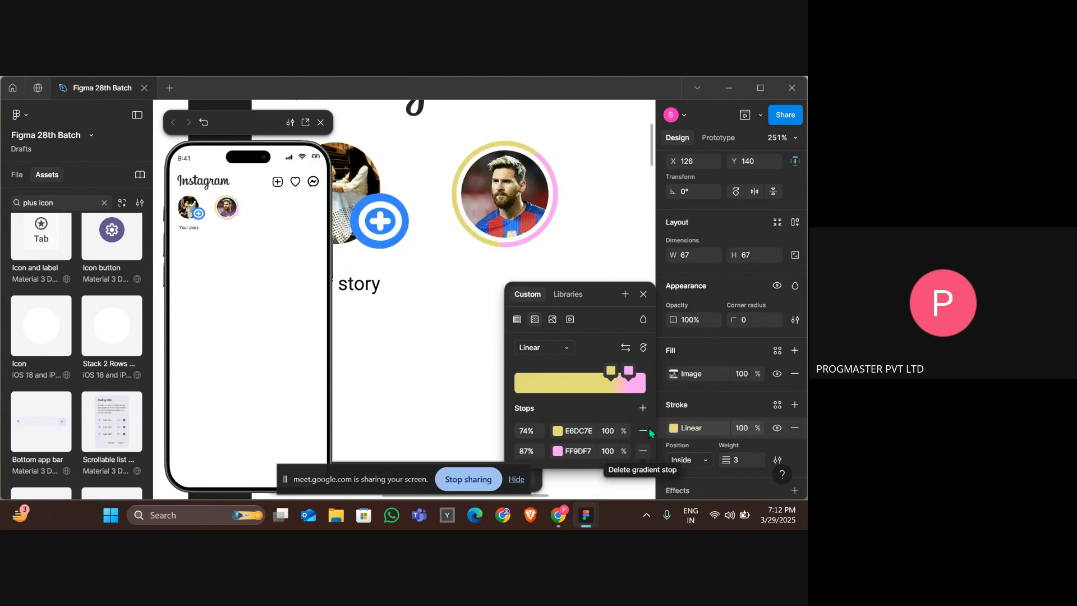
pyautogui.click(643, 450)
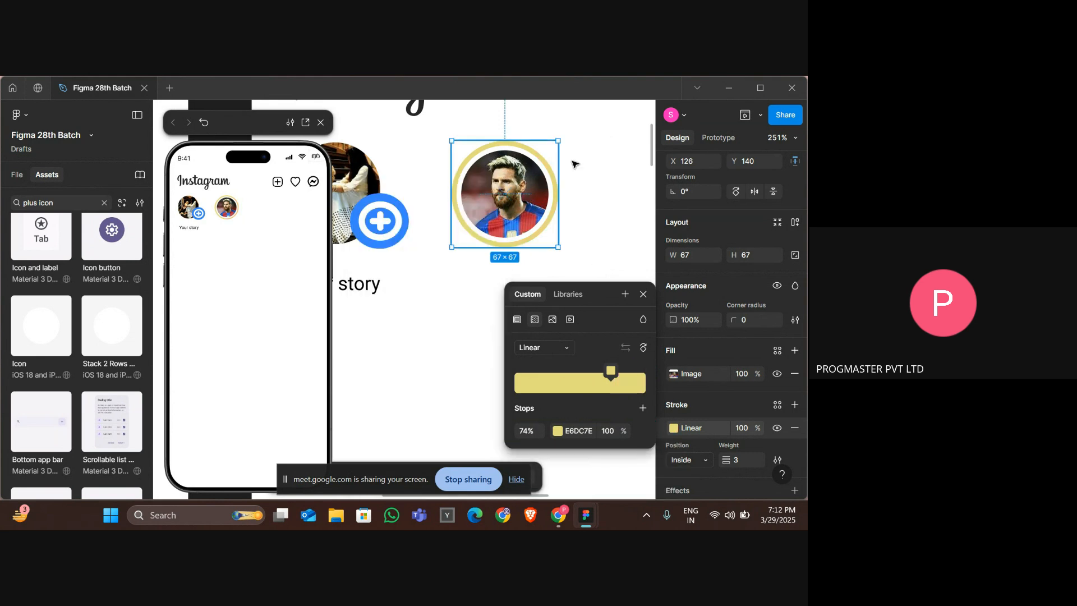
pyautogui.click(644, 409)
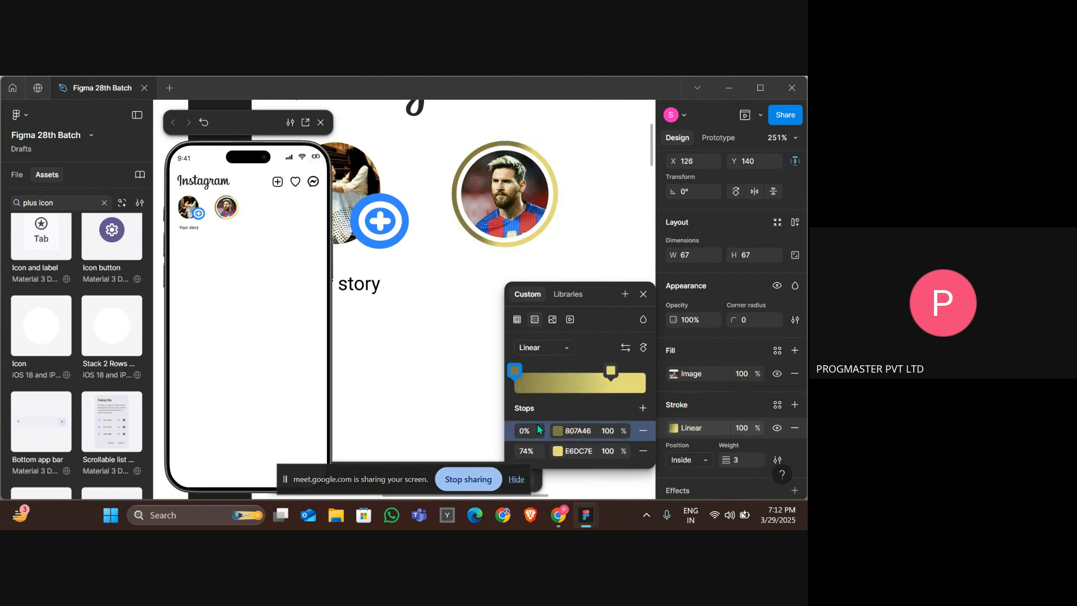
pyautogui.click(559, 431)
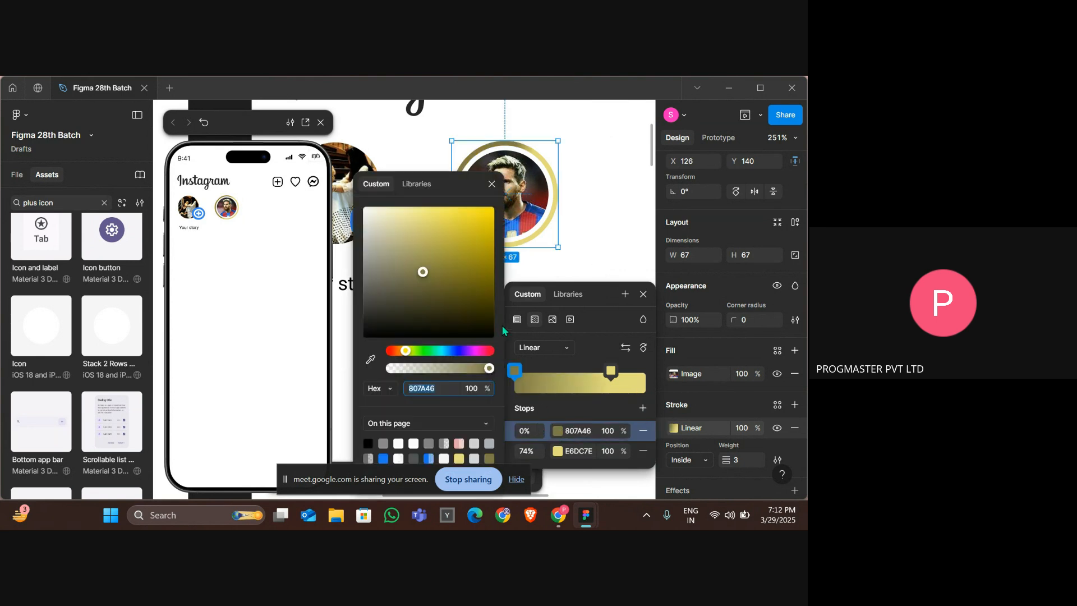
pyautogui.click(400, 351)
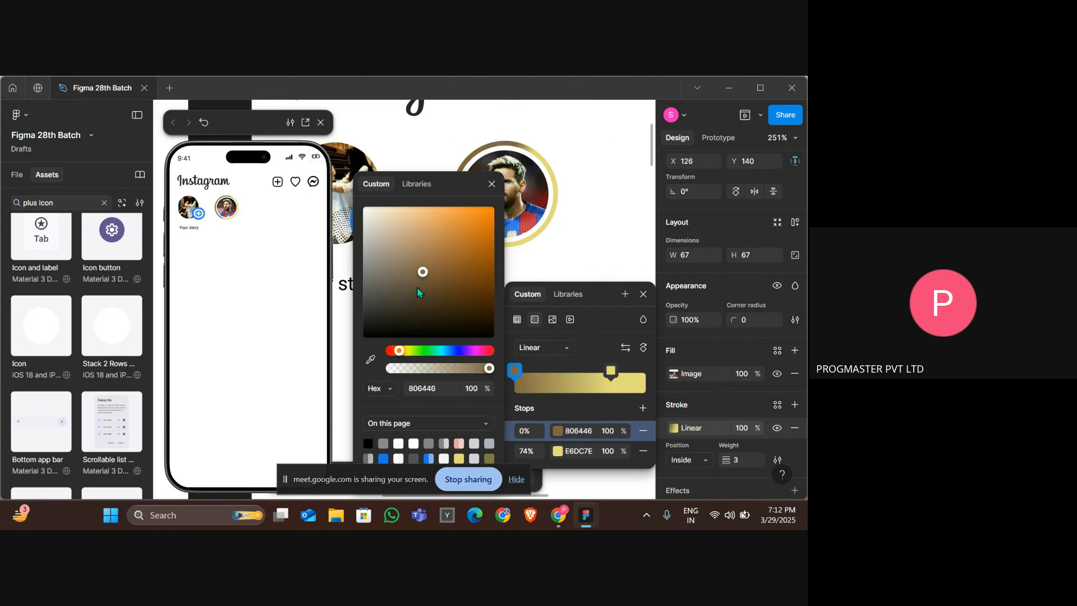
pyautogui.moveTo(418, 288); pyautogui.dragTo(456, 207)
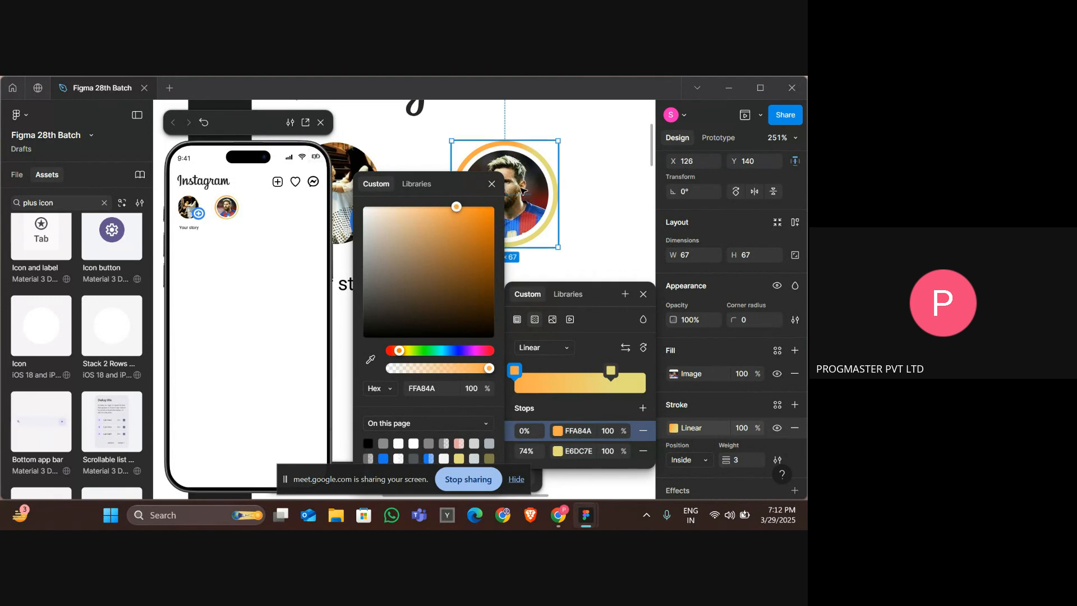
pyautogui.moveTo(466, 183); pyautogui.dragTo(337, 178)
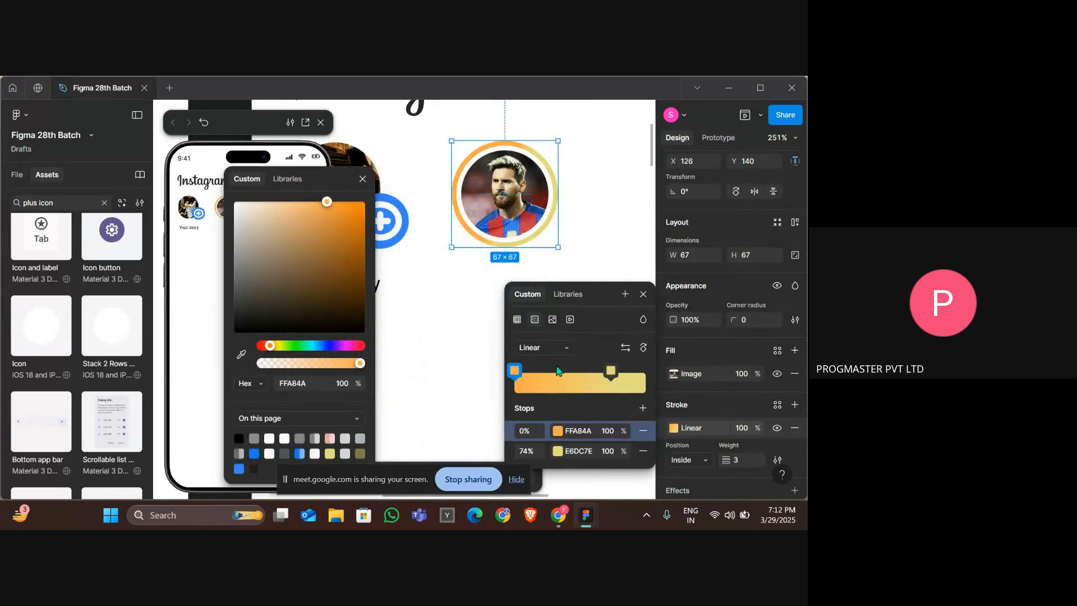
# Add a middle gradient stop at 37% and color it pink F884F2.
pyautogui.click(644, 408)
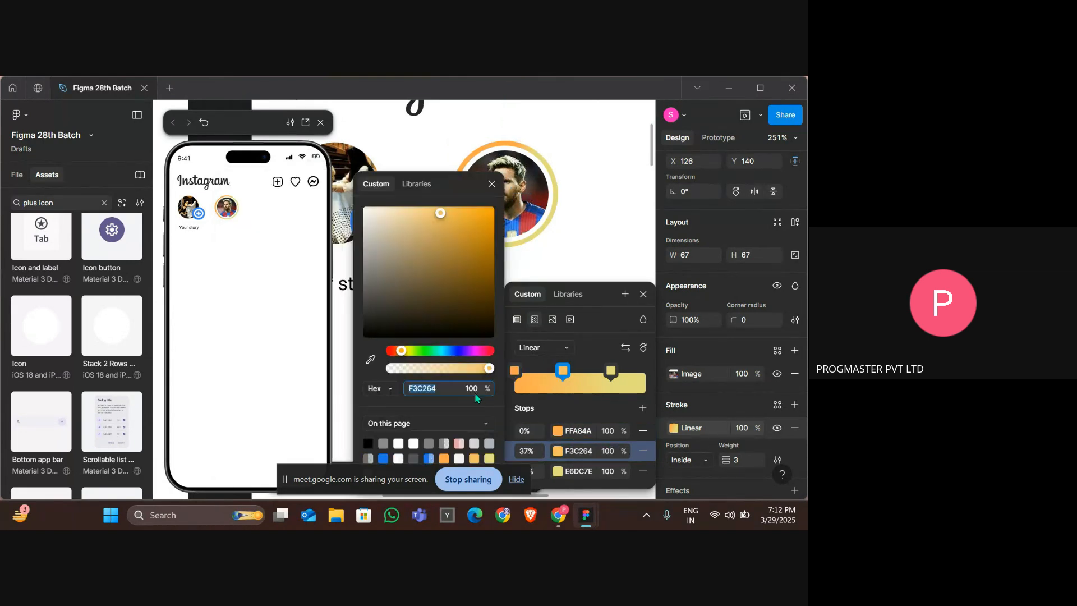
pyautogui.click(470, 350)
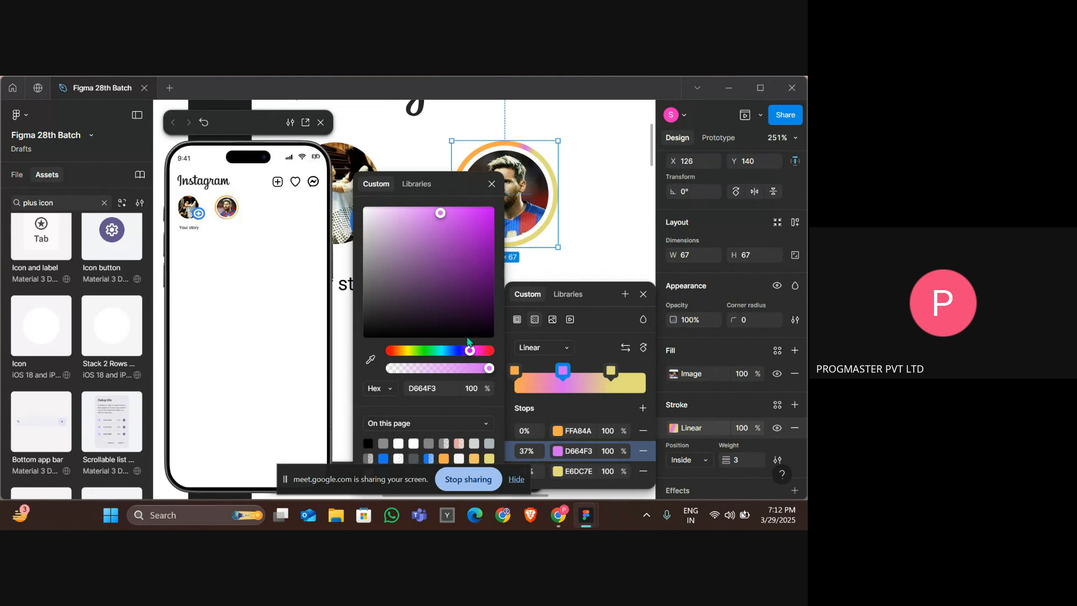
pyautogui.moveTo(470, 351); pyautogui.dragTo(475, 350)
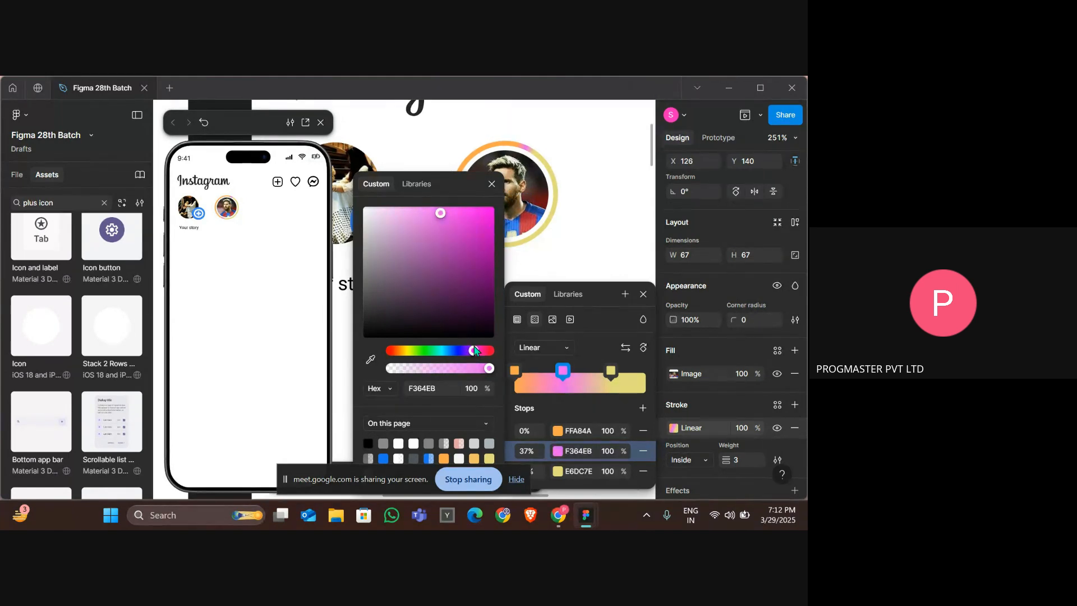
pyautogui.click(425, 210)
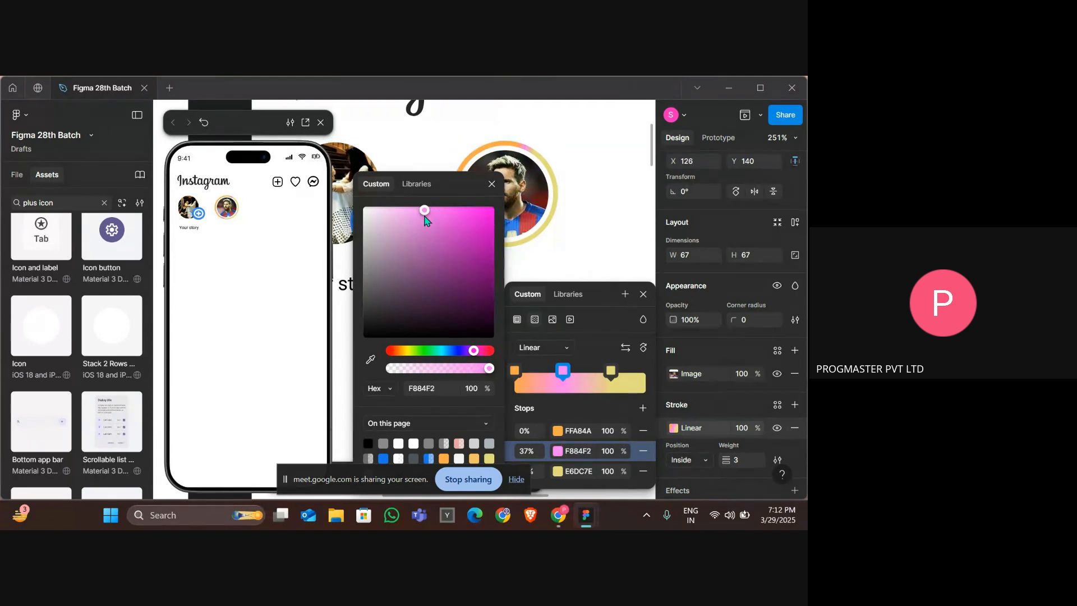
# Adjust the pink gradient stop to F681F0 and drag it to 62% along the ring's gradient.
pyautogui.moveTo(427, 215)
pyautogui.mouseDown()
pyautogui.moveTo(450, 215)
pyautogui.moveTo(426, 212)
pyautogui.mouseUp()
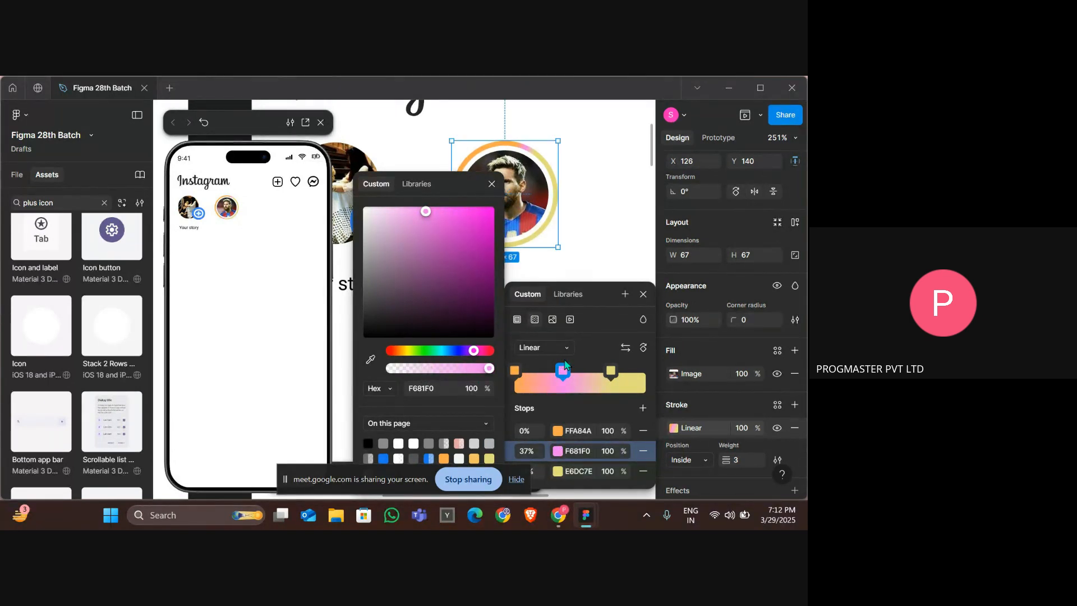
pyautogui.moveTo(564, 370); pyautogui.dragTo(616, 370)
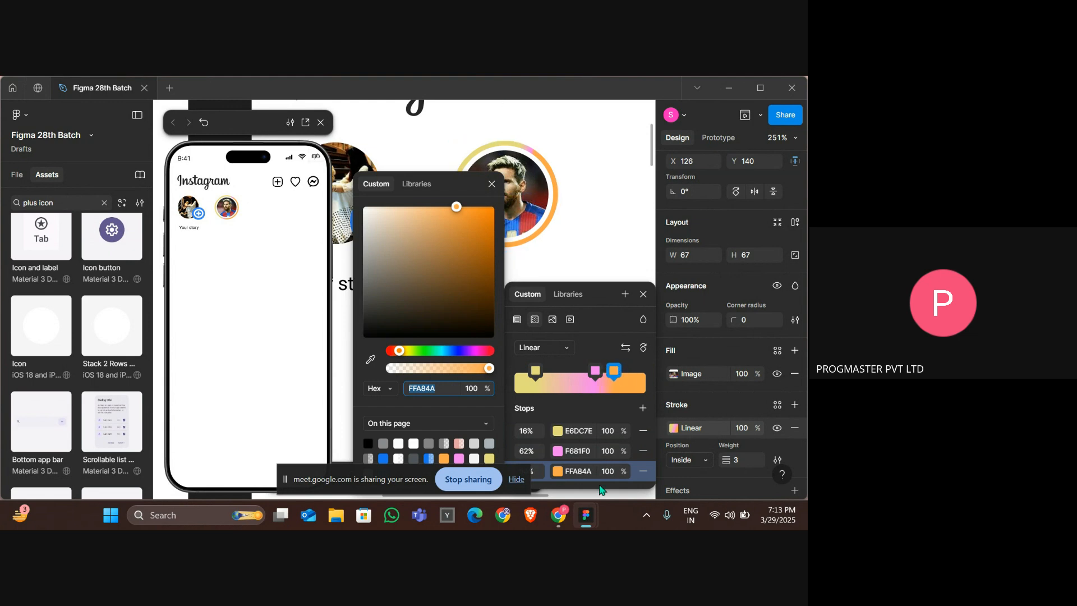
# Set the orange FFA84A stop's opacity to 70%.
pyautogui.click(607, 472)
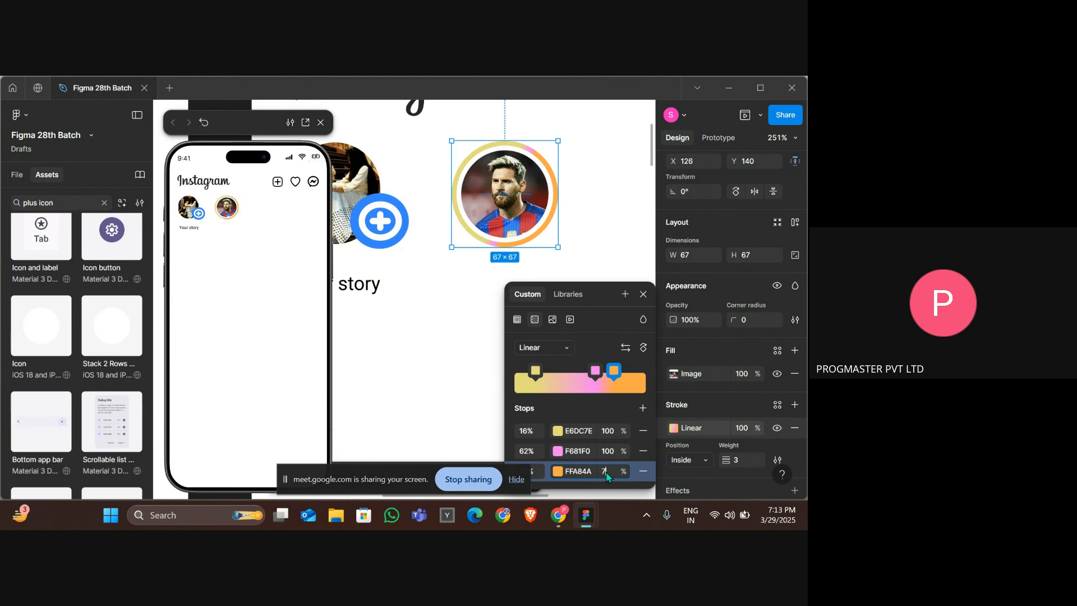
pyautogui.write('70')
pyautogui.press('Return')
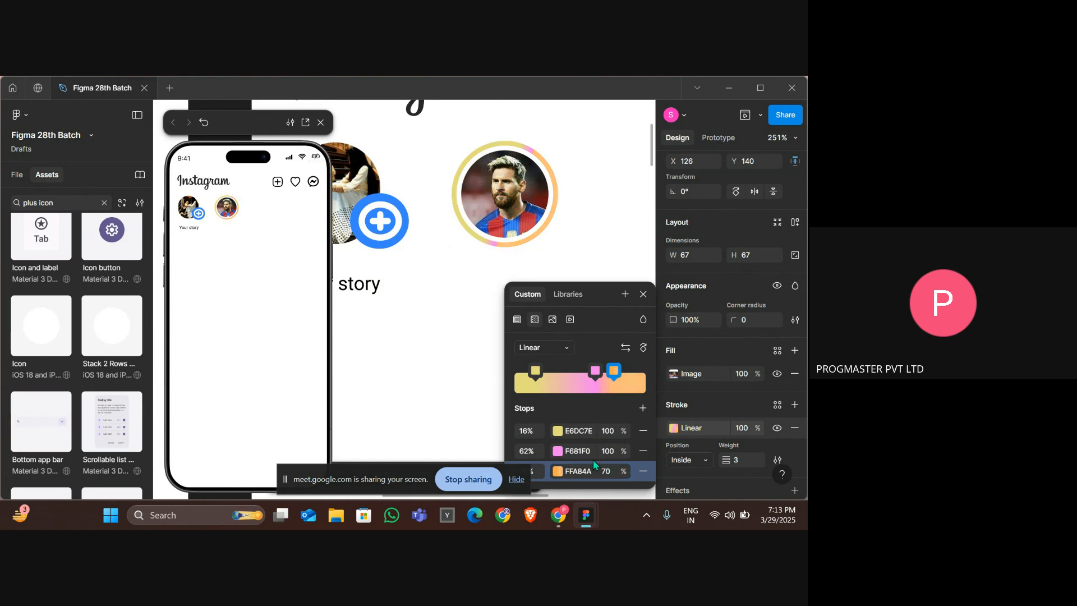
# Set the pink F681F0 stop's opacity to 50%.
pyautogui.click(606, 455)
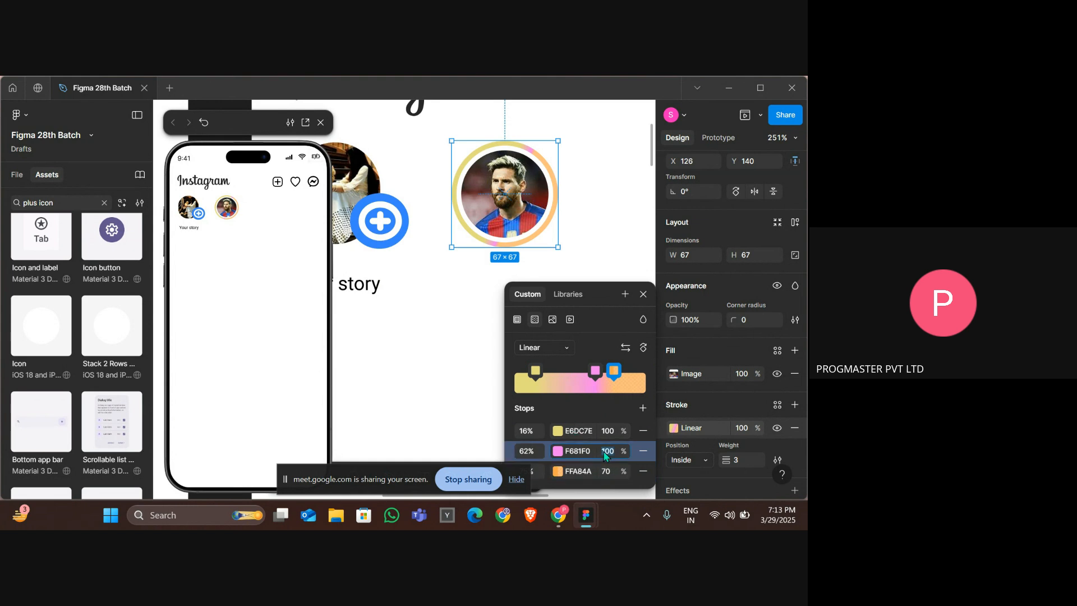
pyautogui.write('50')
pyautogui.press('Return')
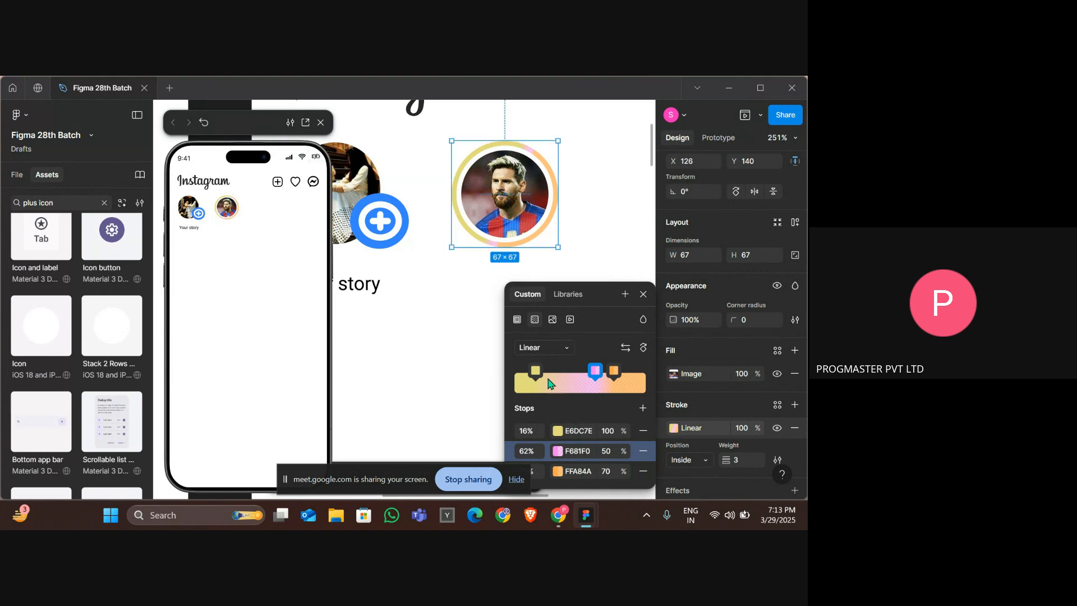
# Set the yellow E6DC7E stop's opacity to 45%.
pyautogui.click(611, 432)
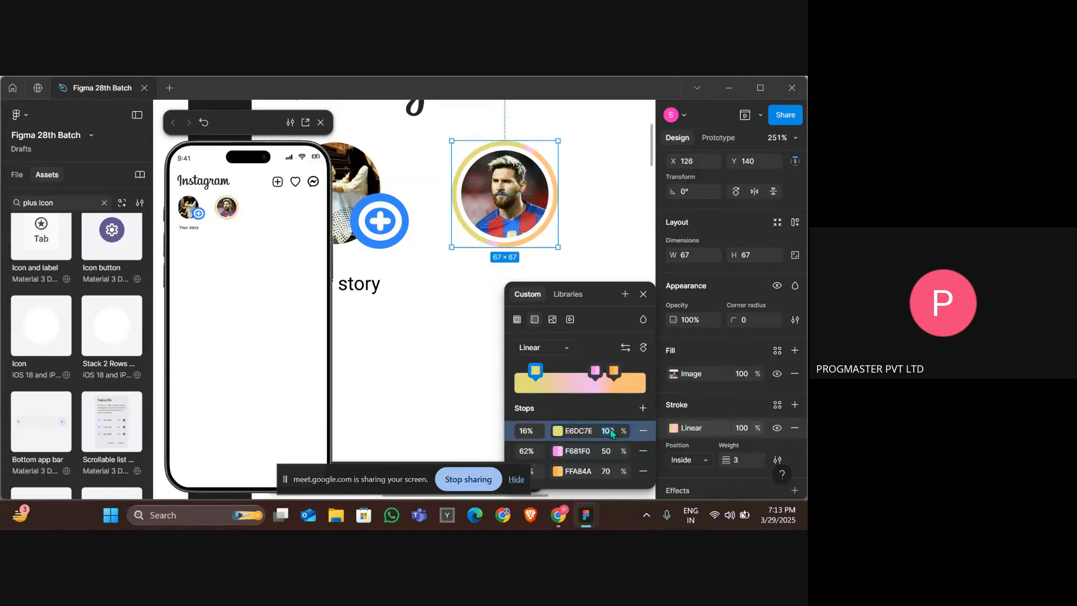
pyautogui.press('Return')
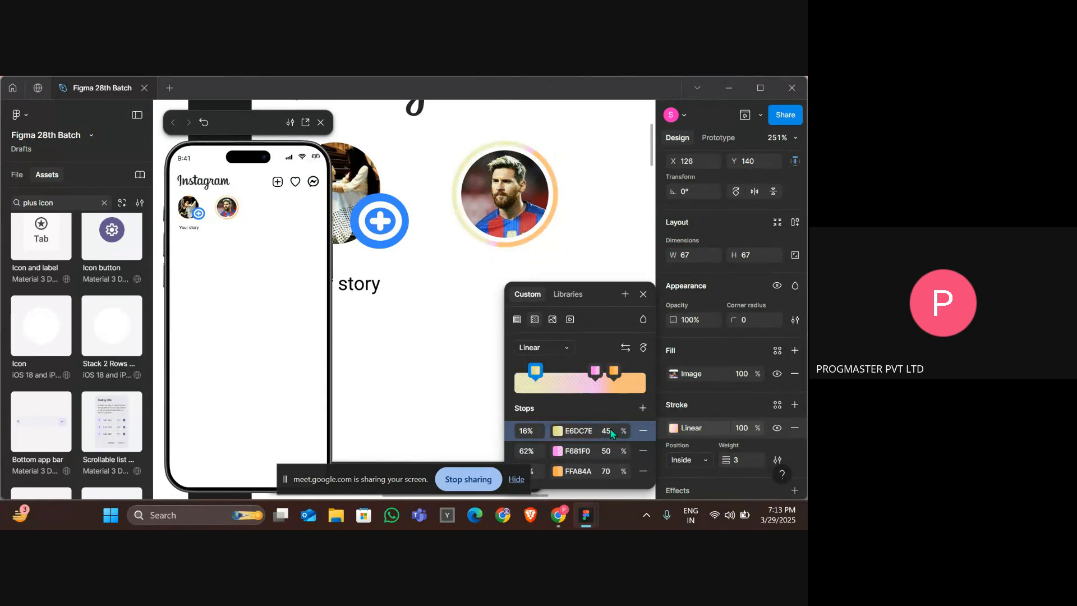
pyautogui.press('Delete')
pyautogui.scroll(-3, 544, 378)
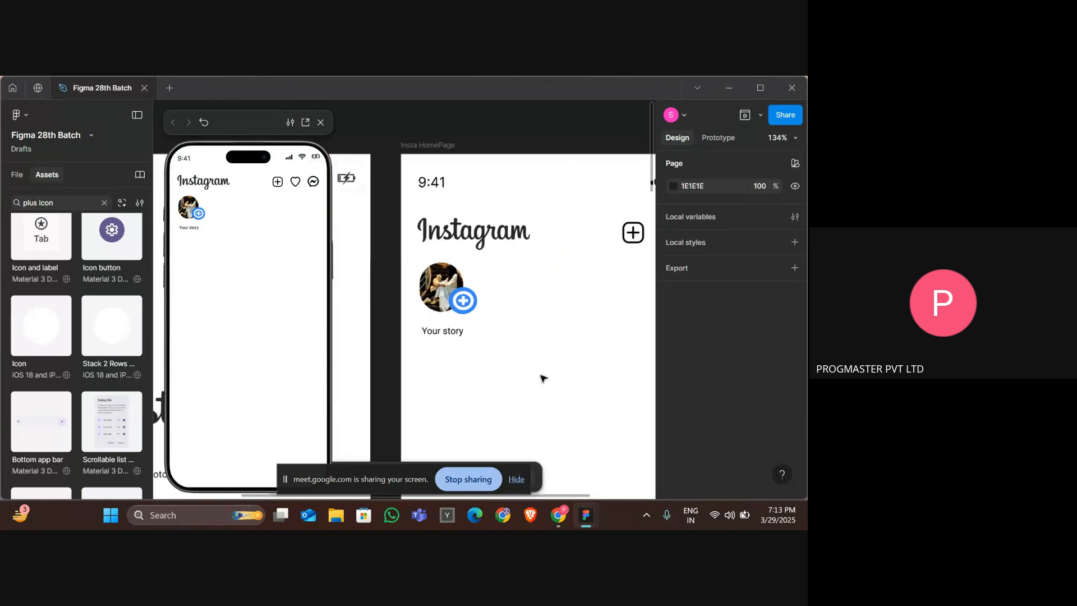
pyautogui.scroll(-2, 543, 378)
pyautogui.hotkey('ctrl', 'z')
pyautogui.press('Escape')
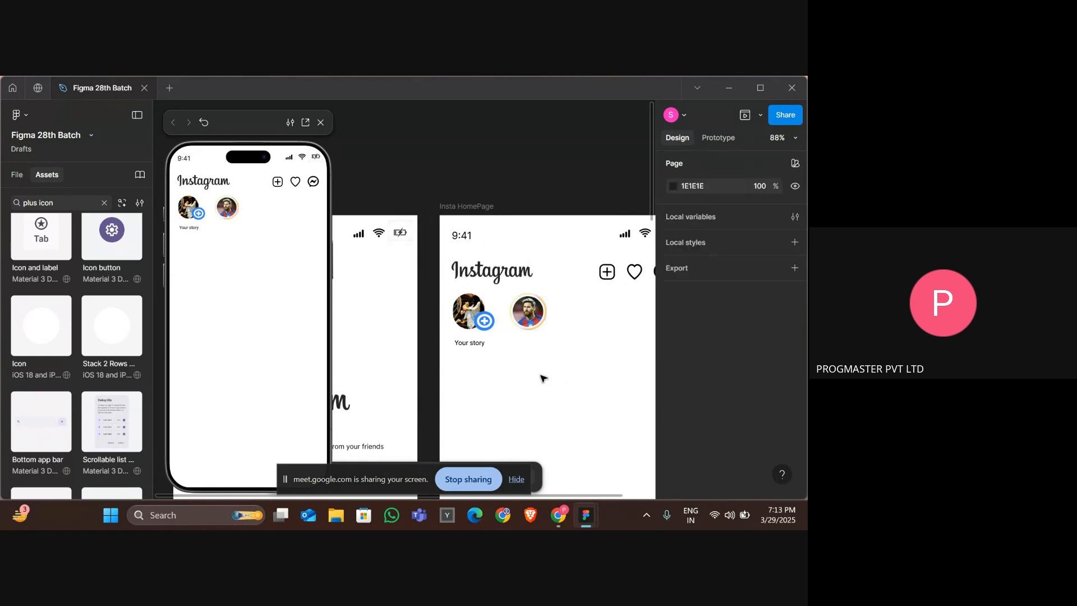
# Reselect the Messi story picture and set its yellow gradient stop's opacity to 100%.
pyautogui.click(513, 303)
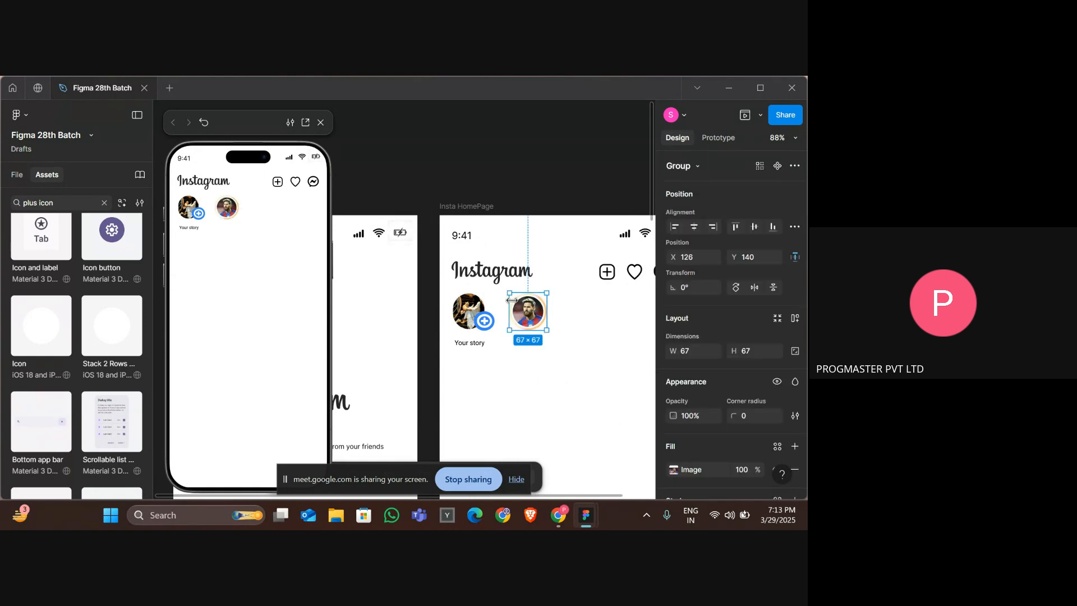
pyautogui.scroll(-3, 766, 416)
pyautogui.click(672, 423)
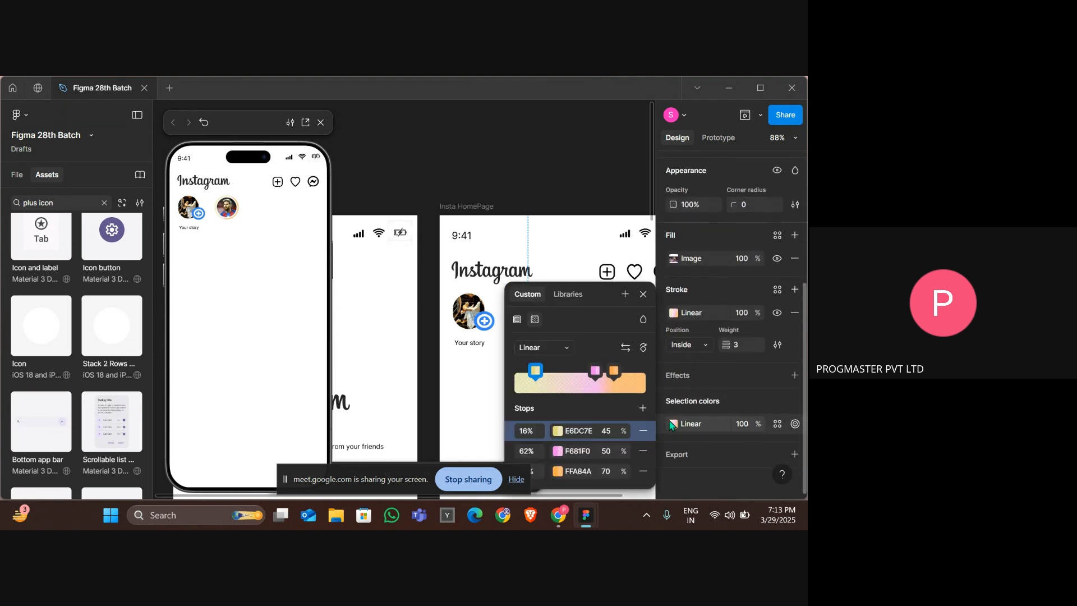
pyautogui.click(610, 432)
pyautogui.write('100')
pyautogui.press('Return')
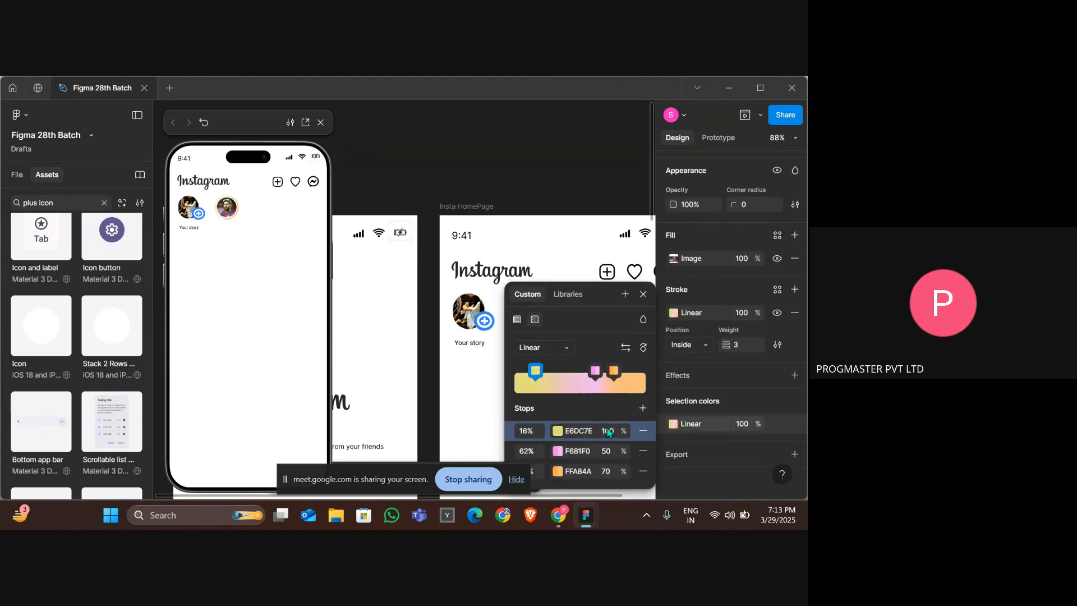
pyautogui.click(577, 248)
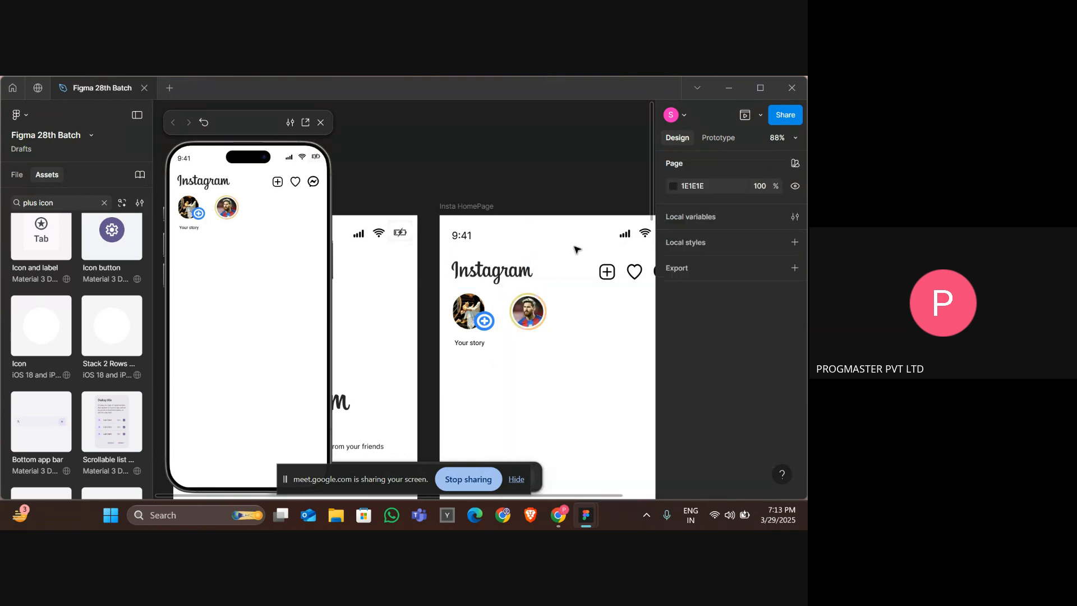
# Inspect the gradient stops of a story ring stroke in the reference Instagram design.
pyautogui.scroll(5, 575, 248)
pyautogui.scroll(-5, 576, 248)
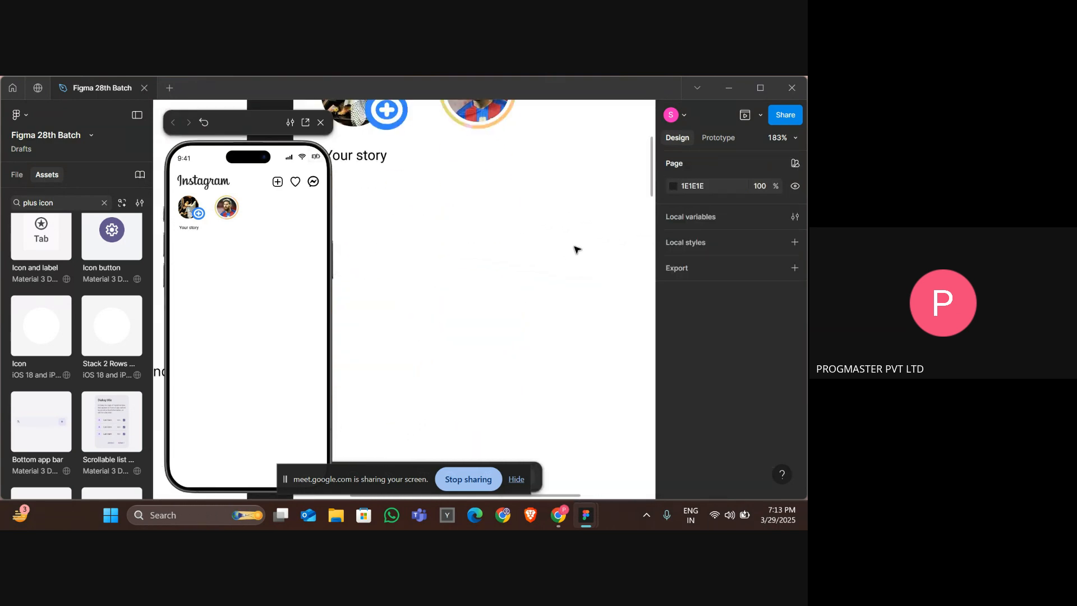
pyautogui.scroll(2, 555, 304)
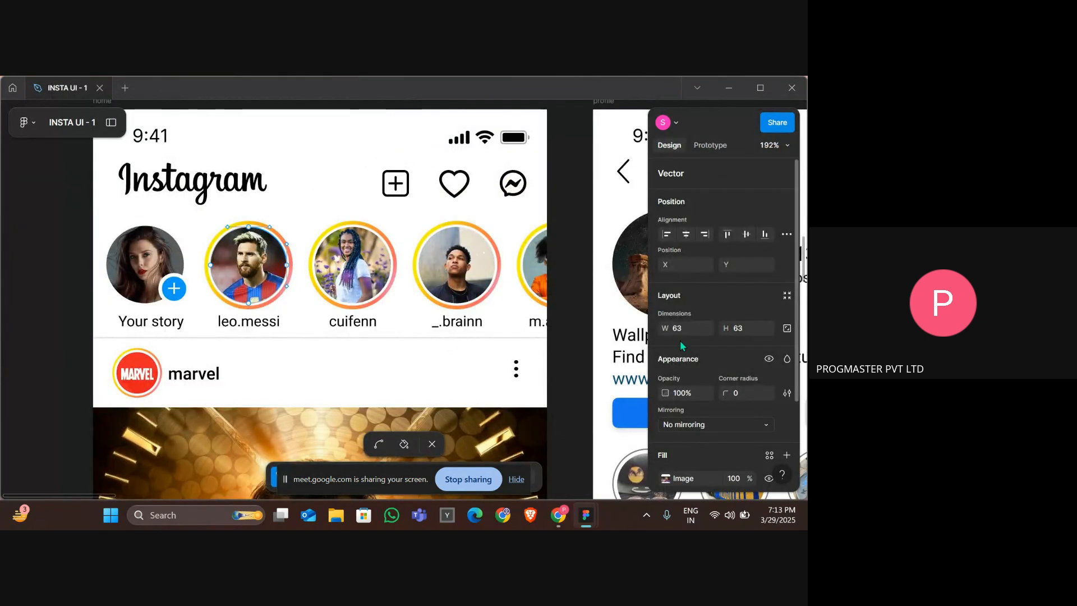
pyautogui.scroll(-3, 683, 346)
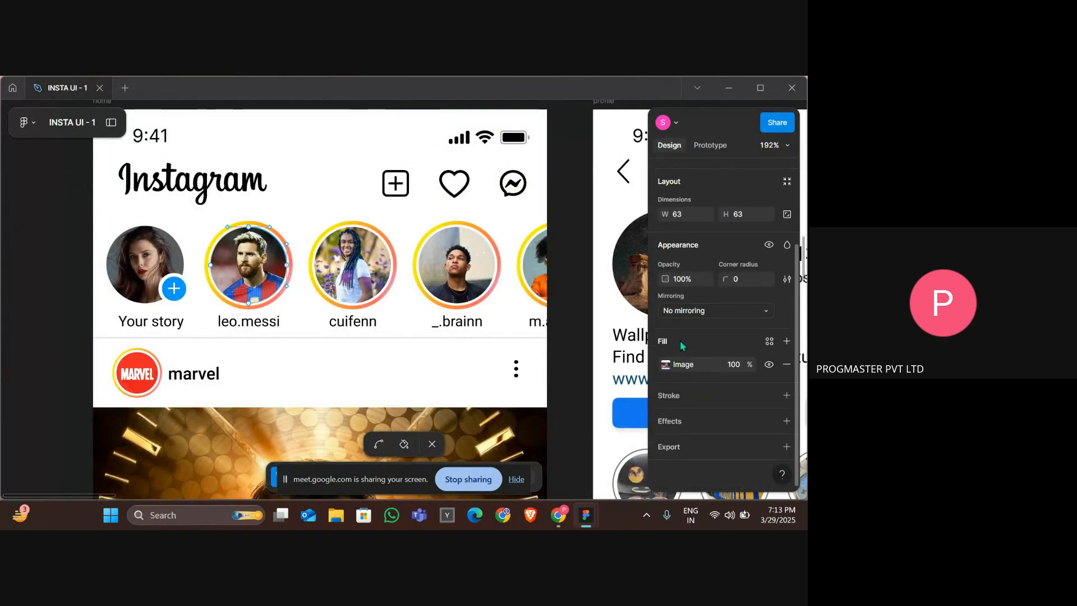
pyautogui.click(671, 395)
pyautogui.scroll(-2, 670, 398)
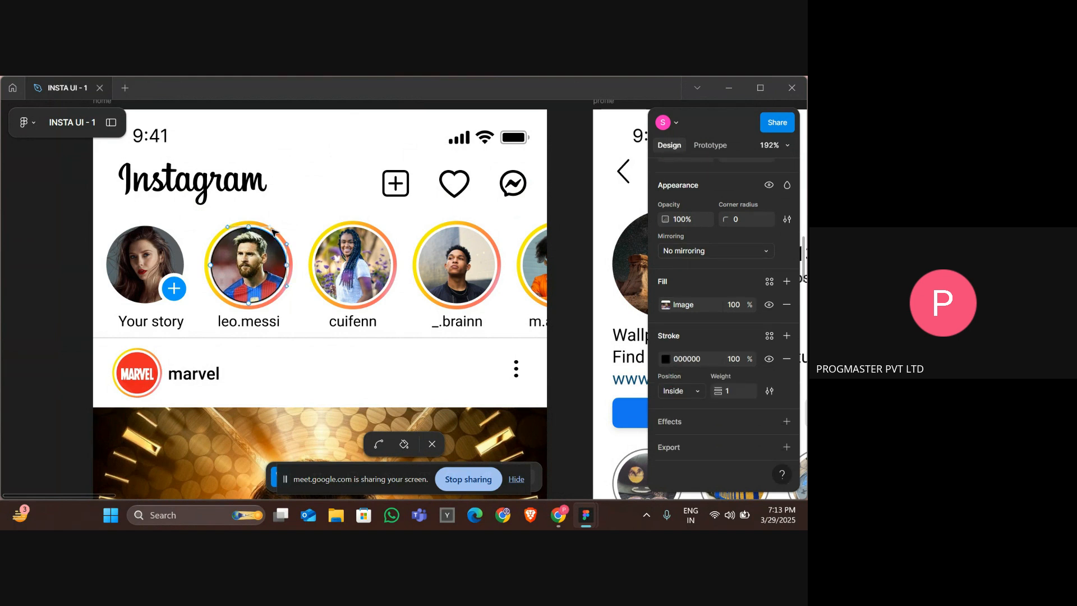
pyautogui.press('Escape')
pyautogui.press('Tab')
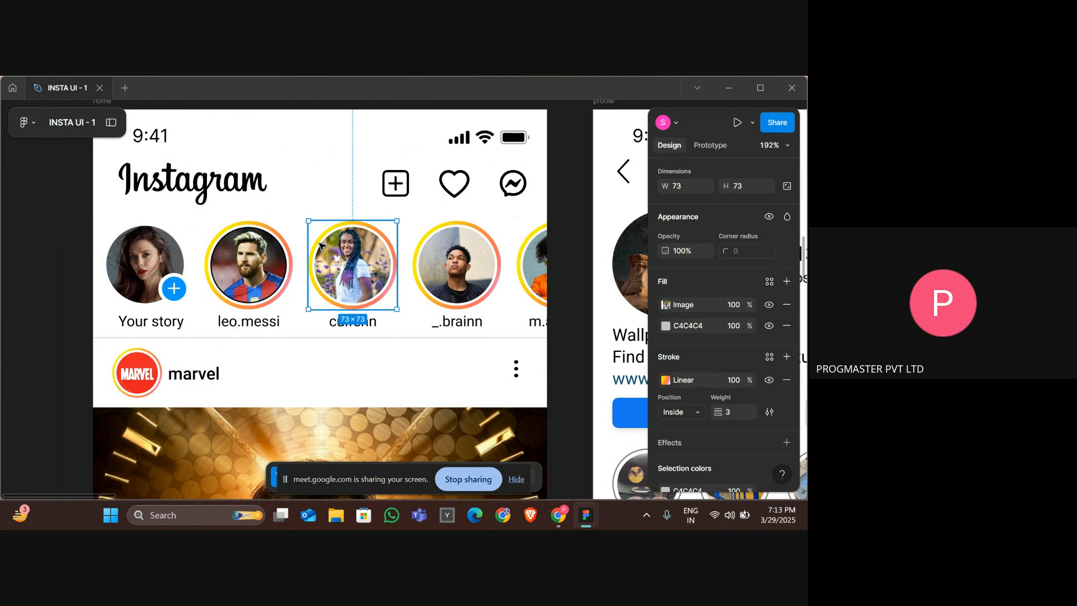
pyautogui.click(666, 381)
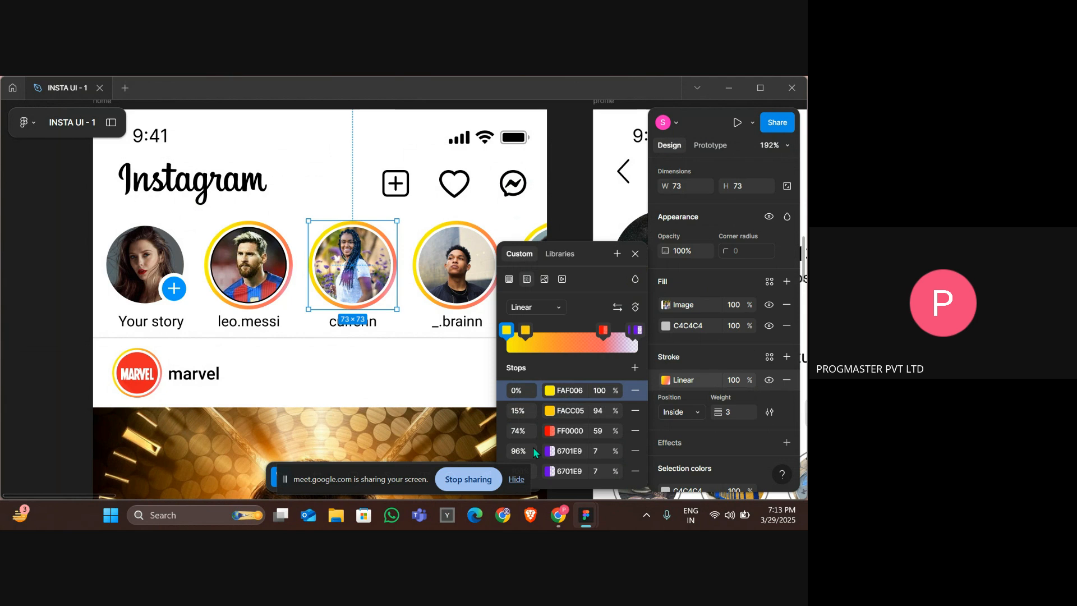
pyautogui.click(516, 479)
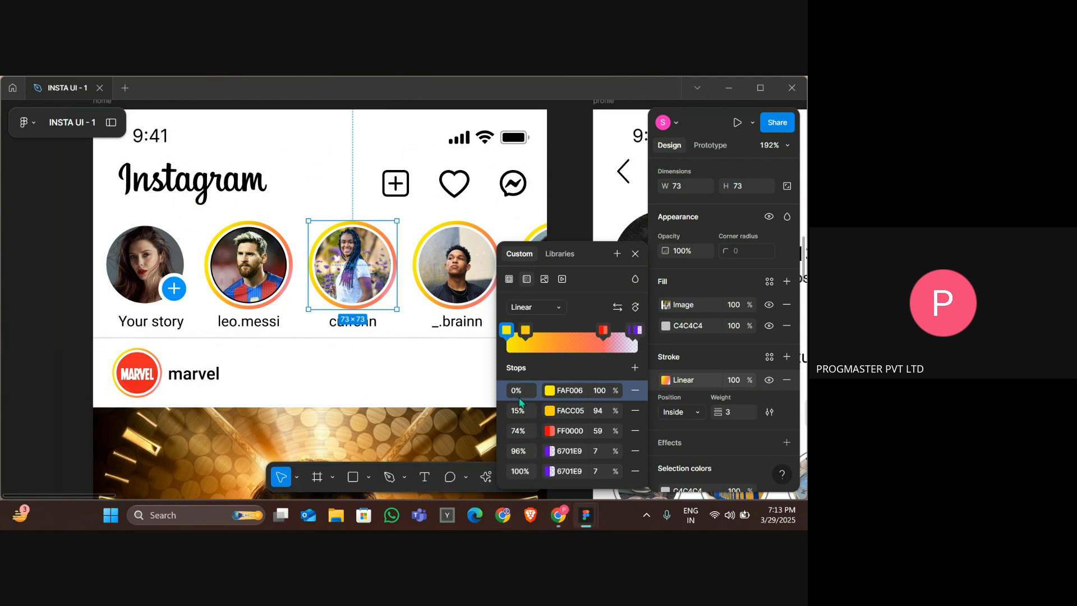
# Remove the Messi ring stroke's gradient stops down to a single stop.
pyautogui.hotkey('alt', 'Tab')
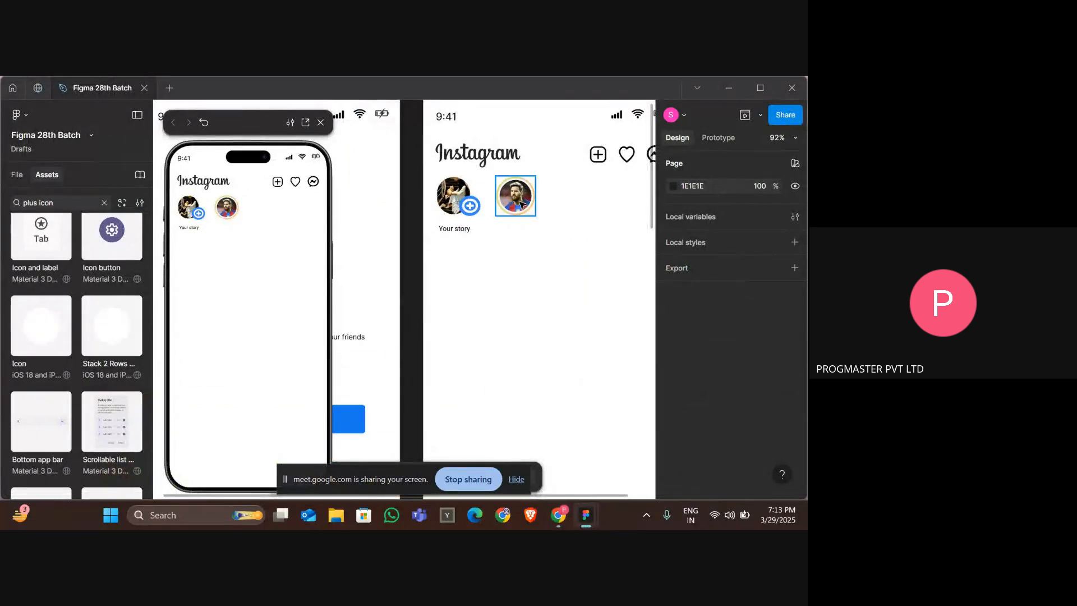
pyautogui.click(531, 202)
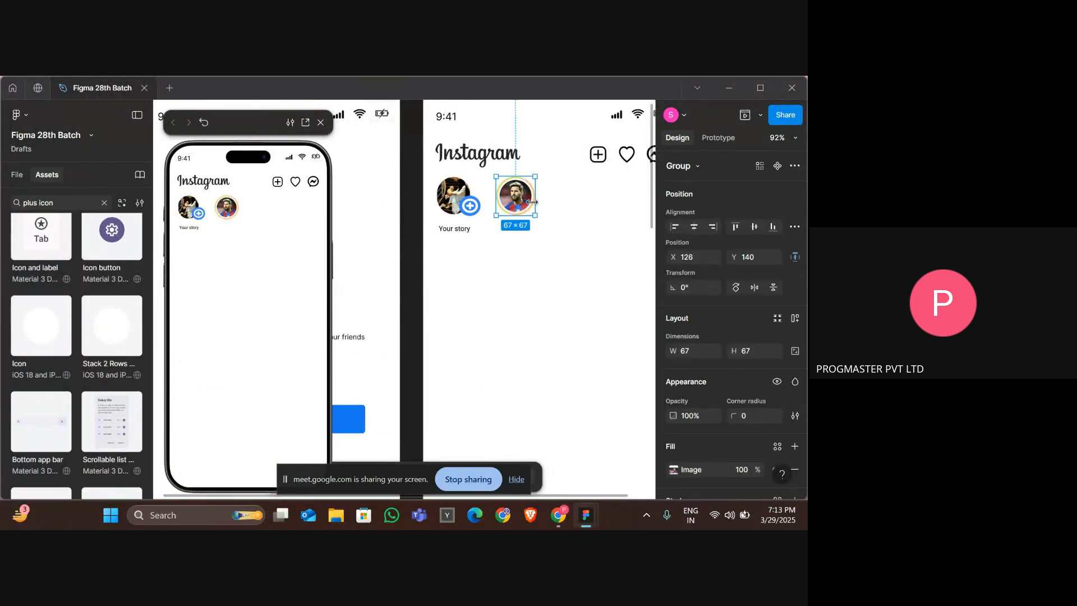
pyautogui.scroll(-5, 705, 361)
pyautogui.click(676, 384)
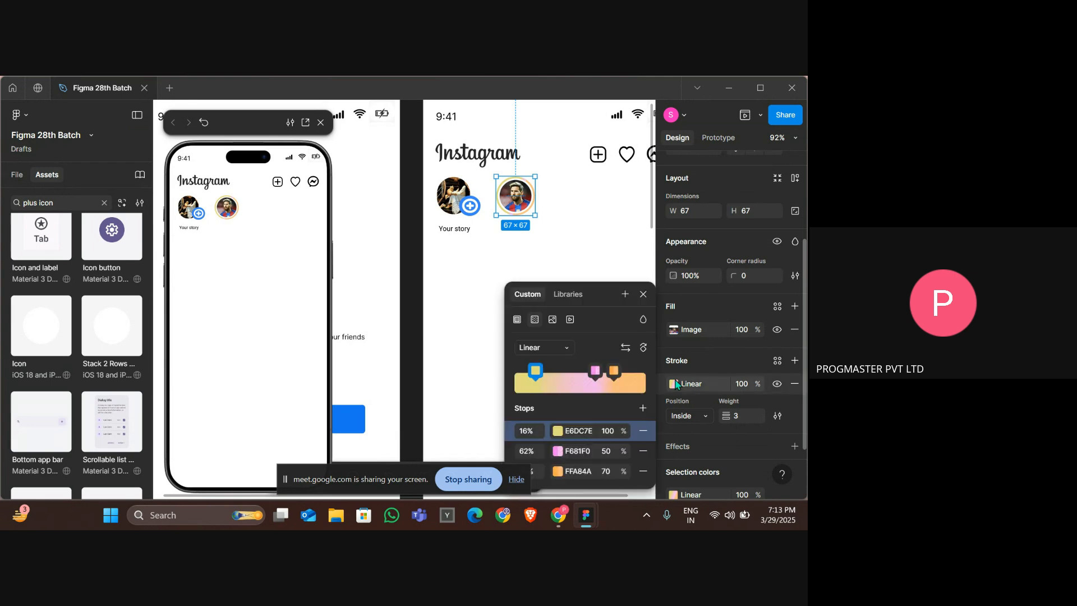
pyautogui.click(640, 431)
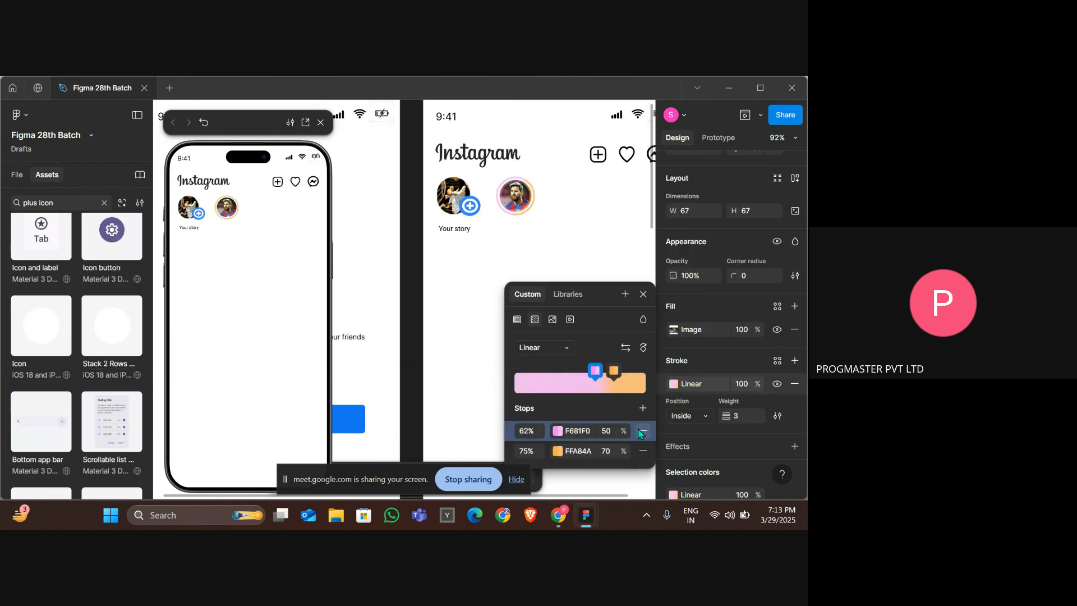
pyautogui.click(640, 431)
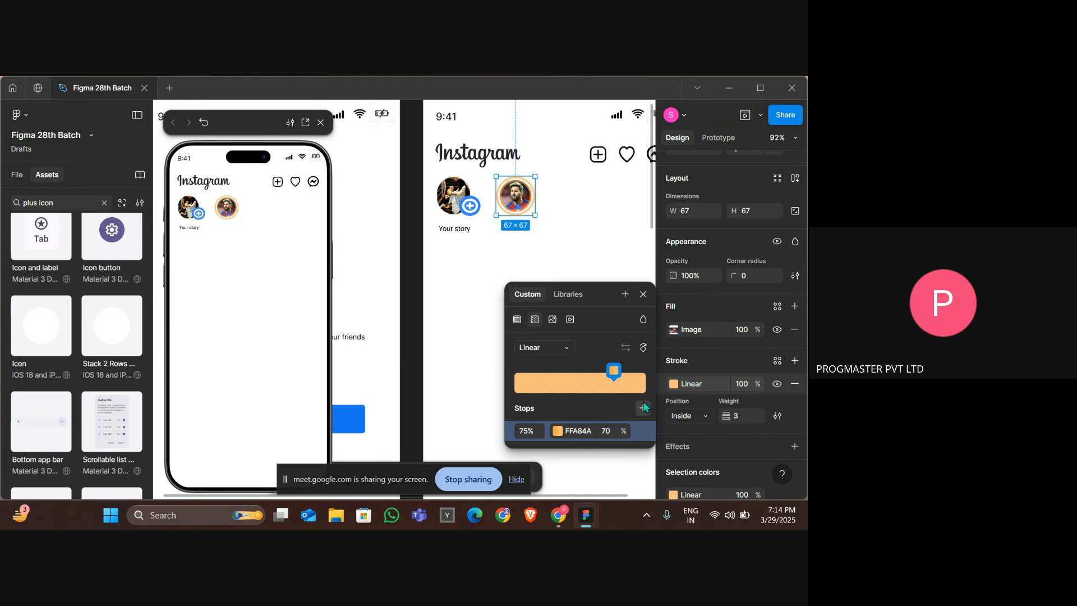
pyautogui.click(644, 408)
pyautogui.click(640, 449)
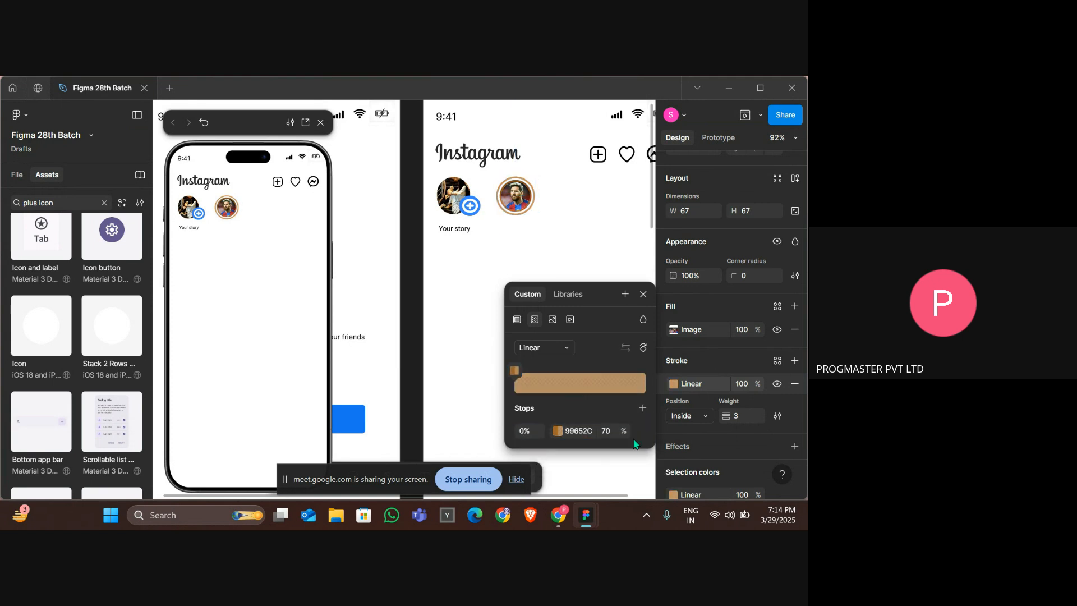
pyautogui.click(515, 195)
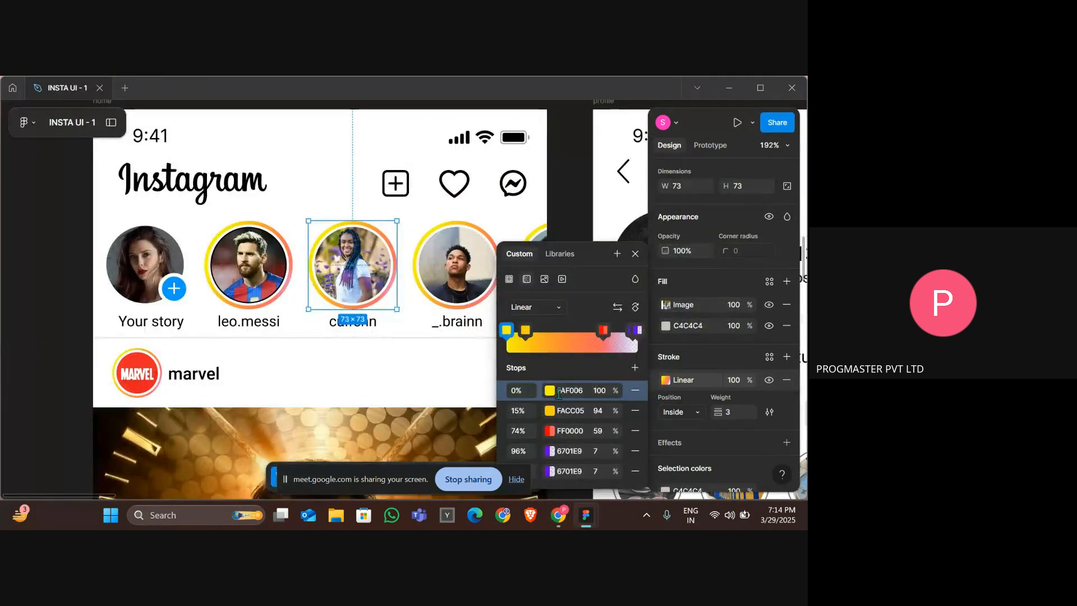
# Copy the reference's first stop color FAF006 and paste it into the ring's remaining gradient stop.
pyautogui.click(558, 392)
pyautogui.hotkey('alt', 'Tab')
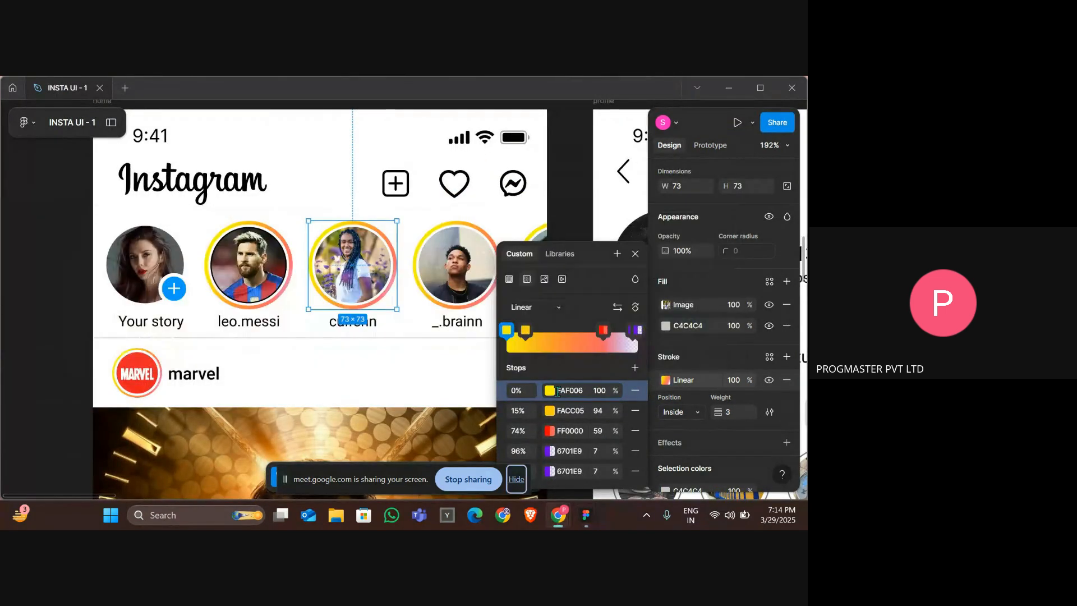
pyautogui.click(560, 392)
pyautogui.click(561, 392)
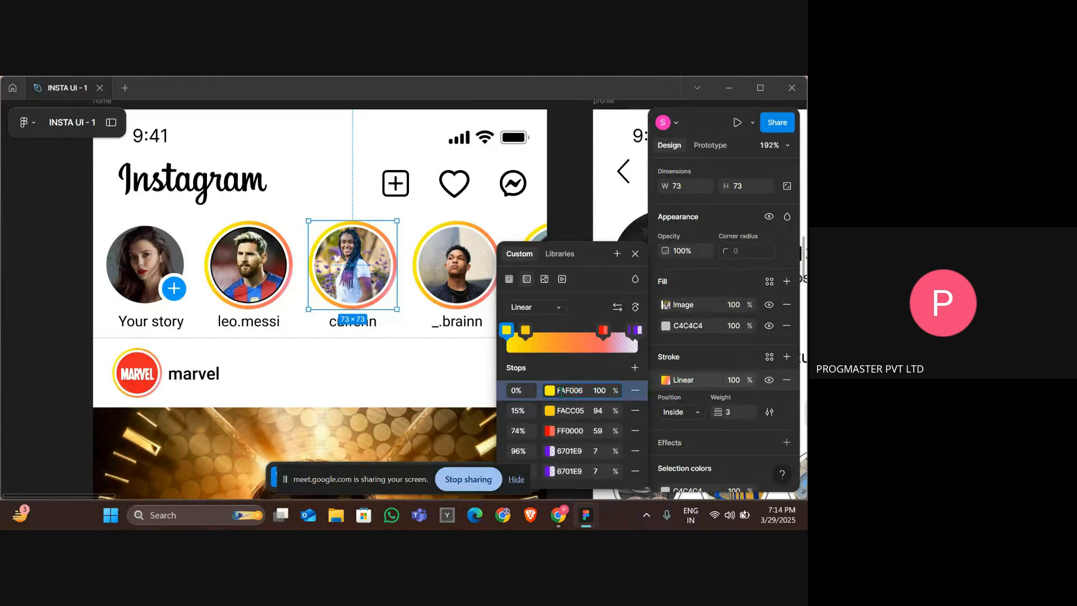
pyautogui.doubleClick(561, 392)
pyautogui.hotkey('ctrl', 'c')
pyautogui.hotkey('alt', 'Tab')
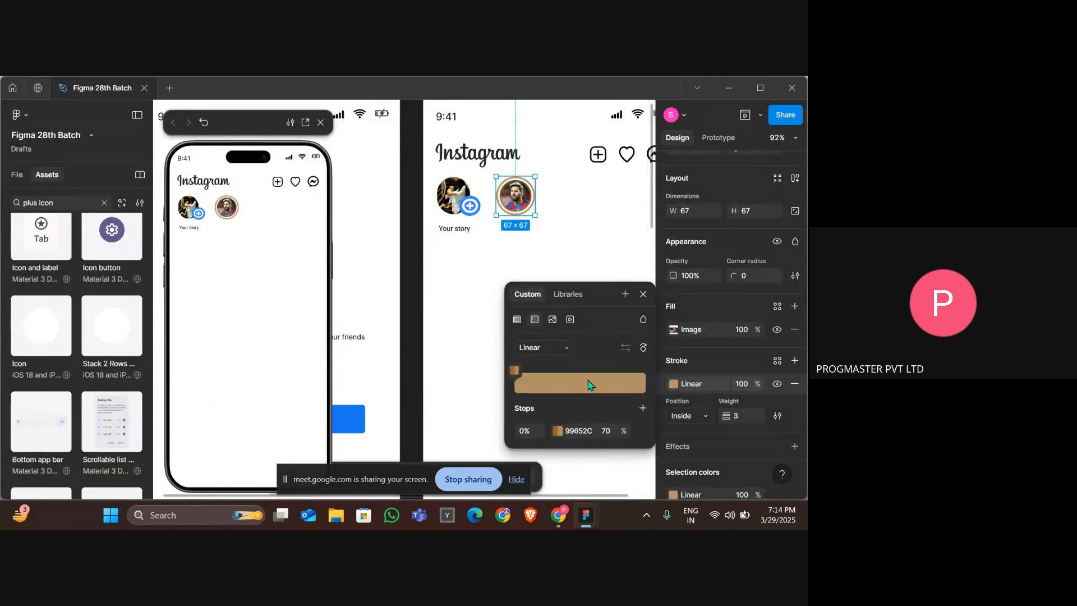
pyautogui.click(581, 428)
pyautogui.click(579, 429)
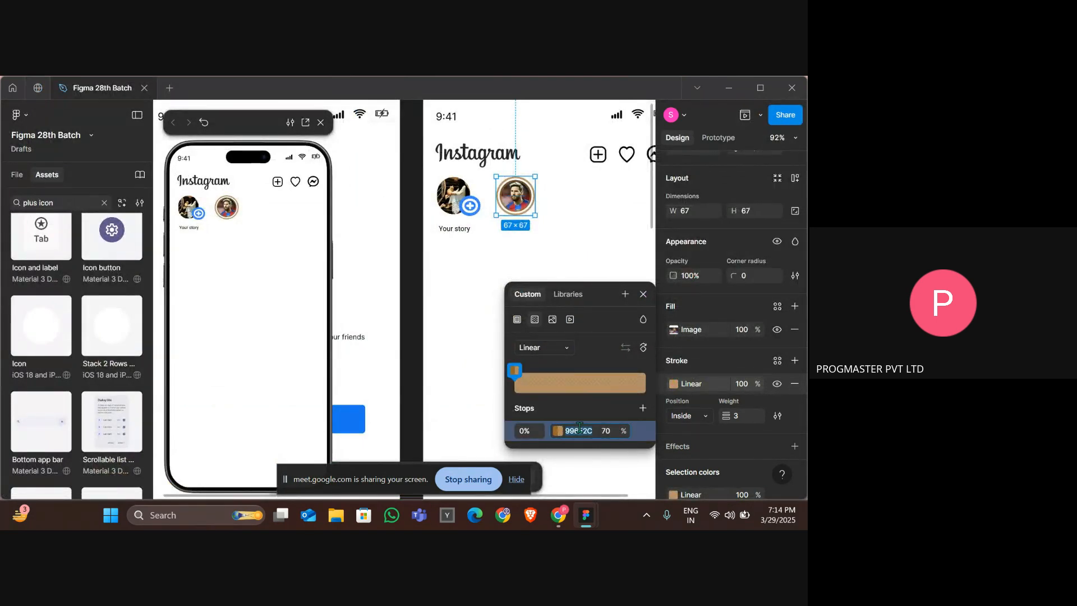
pyautogui.hotkey('ctrl', 'v')
pyautogui.click(606, 432)
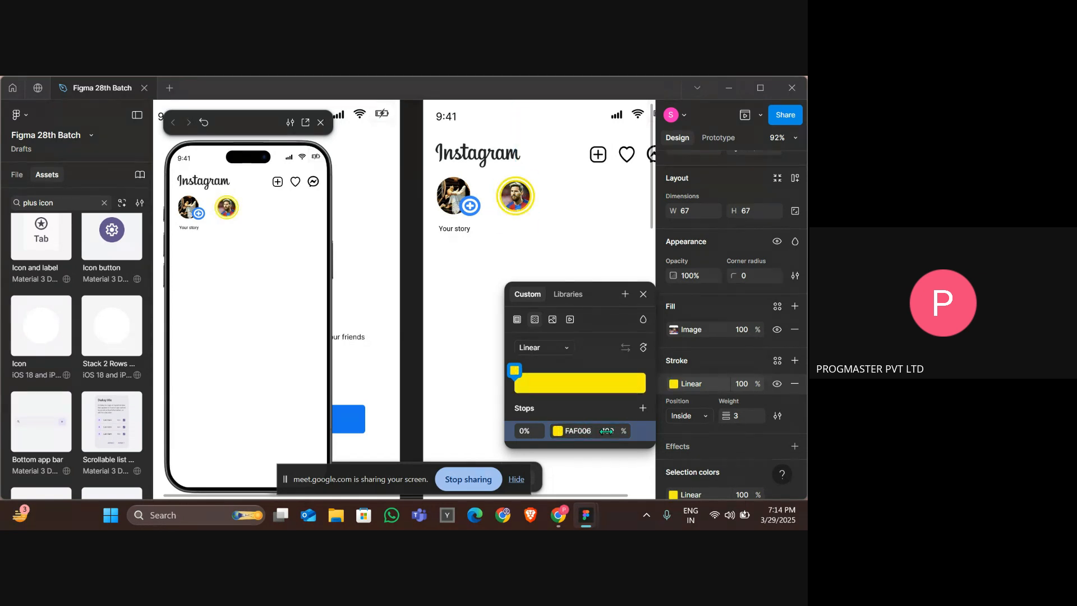
# Inspect the second gradient stop's color and opacity on a story ring in the reference Instagram design.
pyautogui.hotkey('alt', 'Tab')
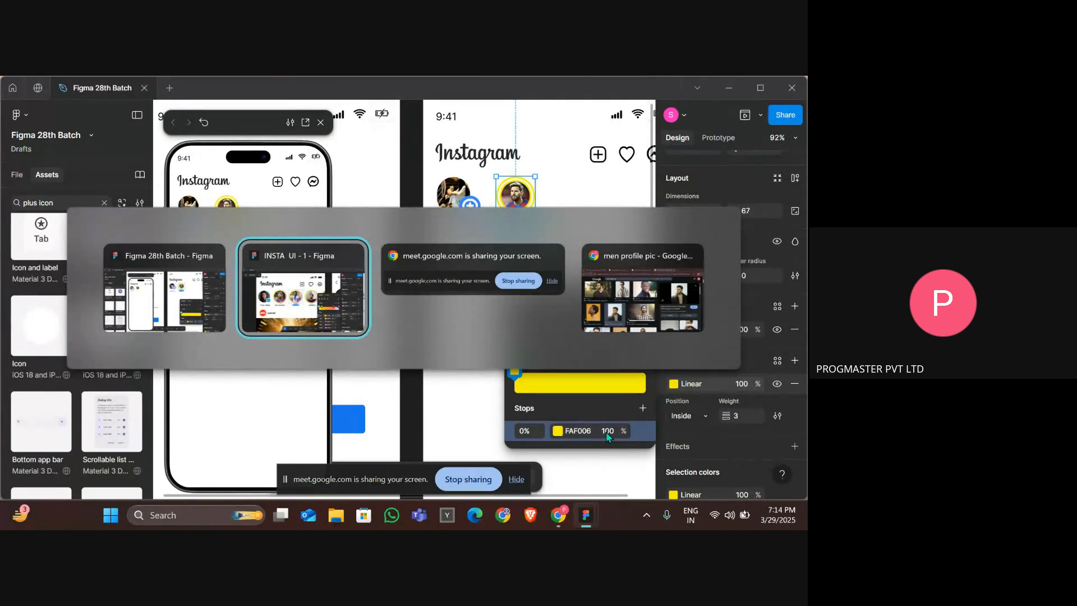
pyautogui.hotkey('alt', 'Tab')
pyautogui.hotkey('alt', 'Tab')
pyautogui.hotkey('alt', 'Tab')
pyautogui.hotkey('alt', 'Tab')
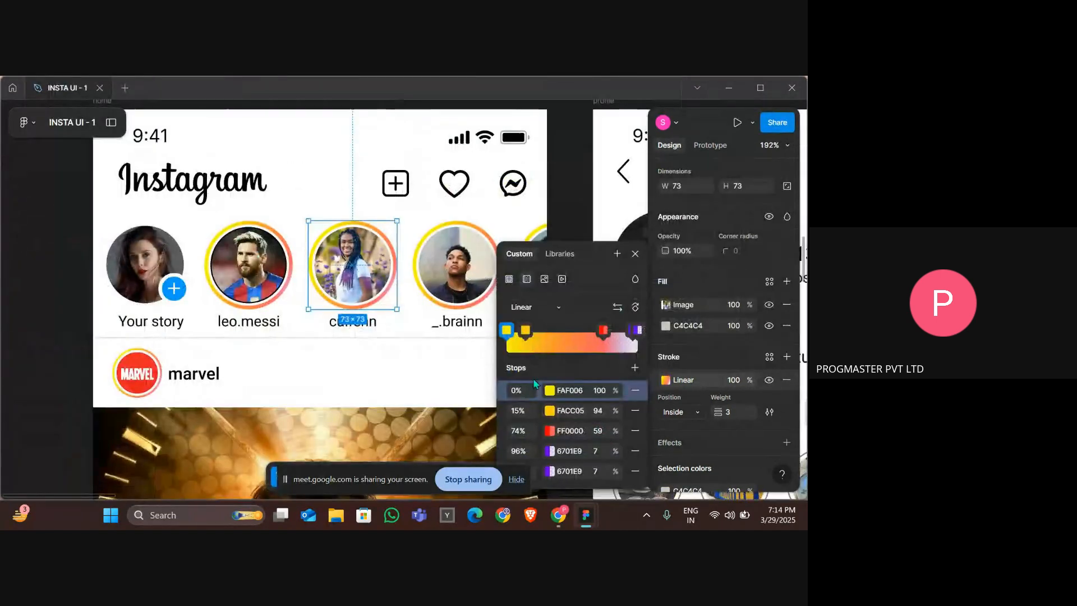
pyautogui.click(577, 420)
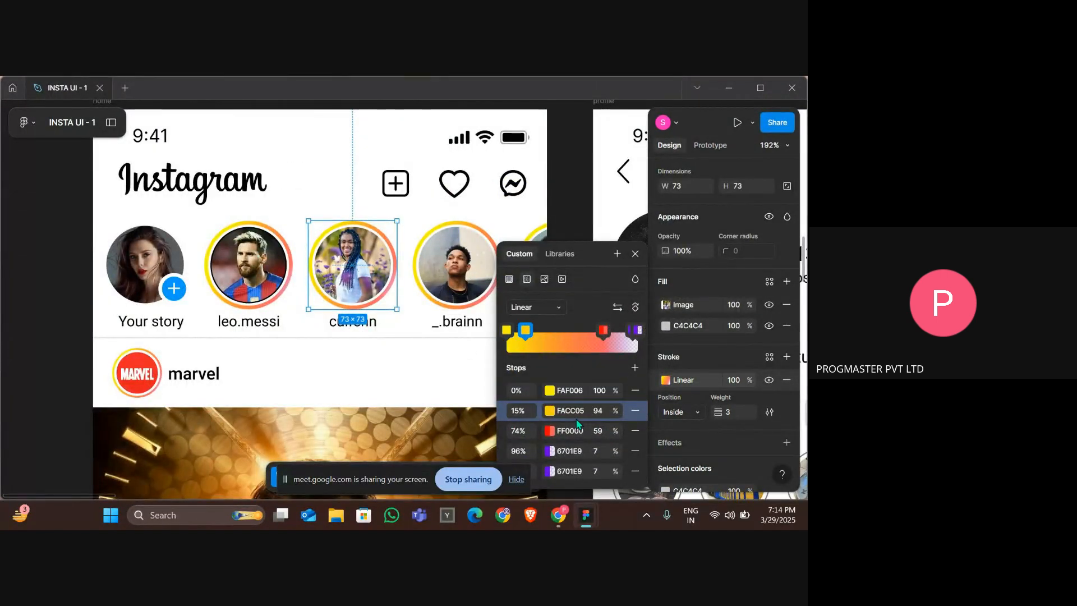
pyautogui.click(575, 414)
pyautogui.hotkey('alt', 'Tab')
pyautogui.hotkey('alt', 'Tab')
pyautogui.hotkey('alt', 'Tab')
pyautogui.hotkey('alt', 'Tab')
pyautogui.hotkey('alt', 'Tab')
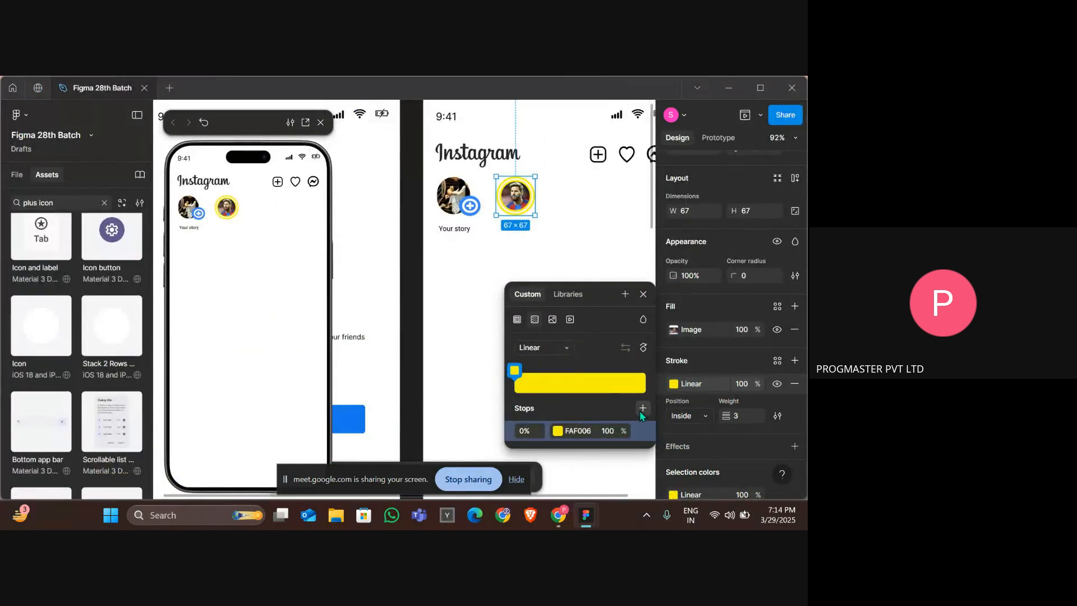
# Add a second gradient stop to the Messi ring and set it to FACC05 at 94% opacity.
pyautogui.click(643, 408)
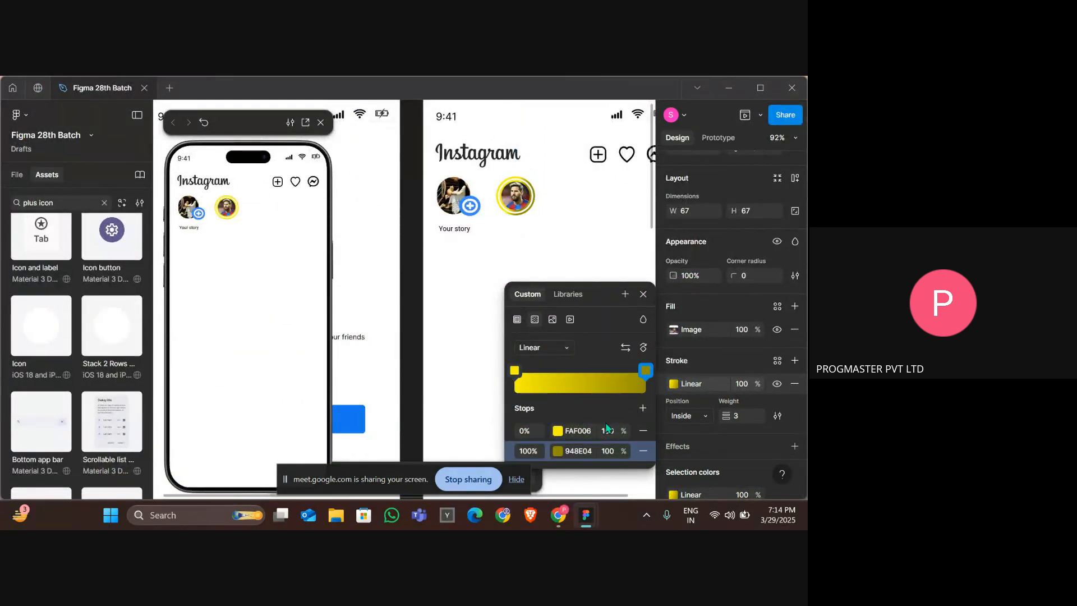
pyautogui.click(580, 449)
pyautogui.write('FACC05')
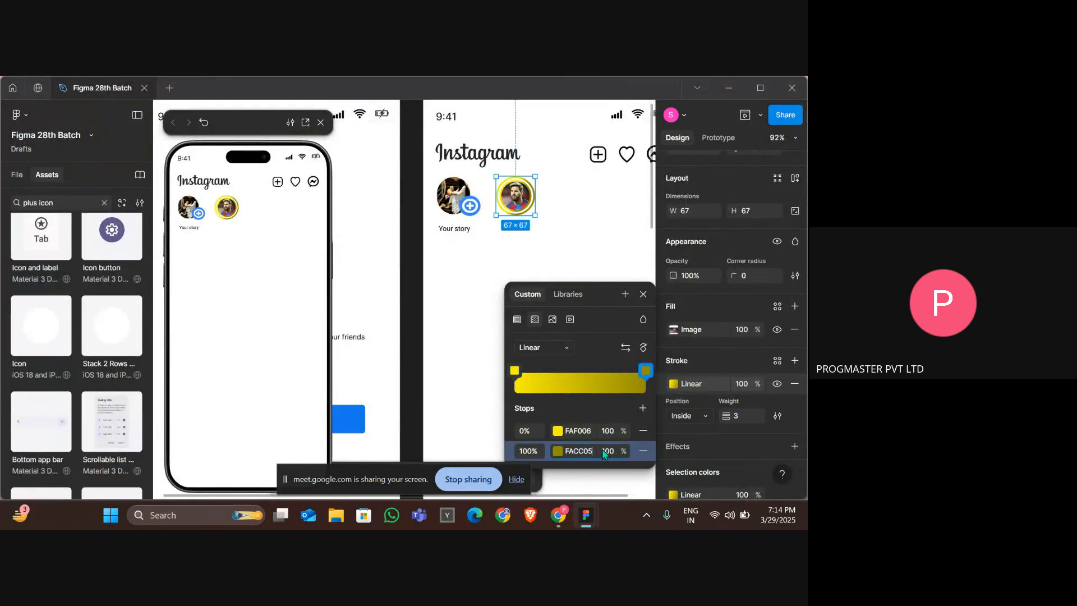
pyautogui.click(608, 452)
pyautogui.write('94')
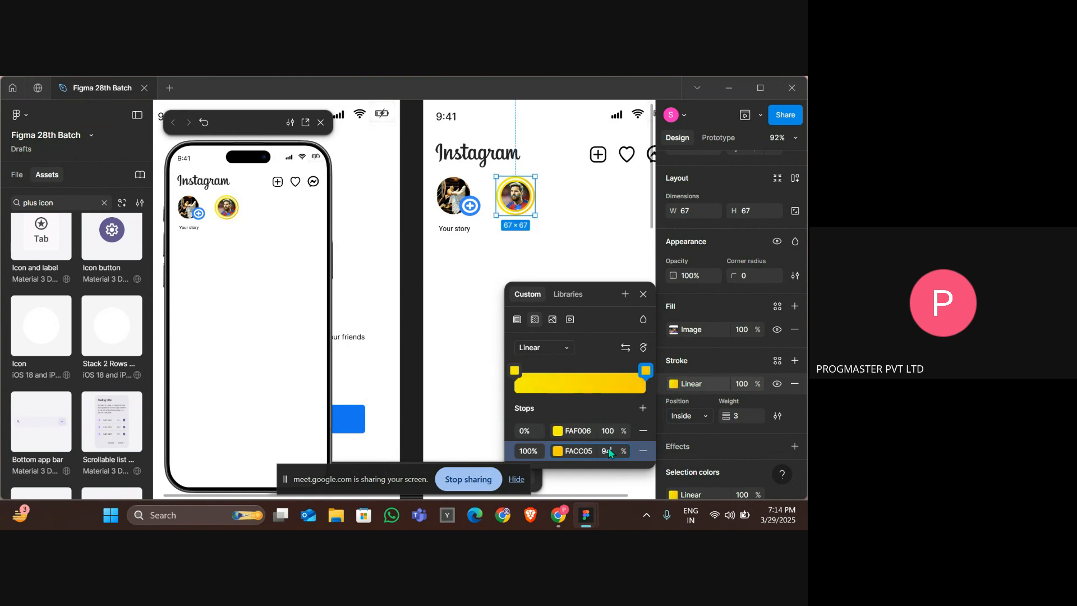
# Undo the recent gradient stop edits on the Messi ring stroke.
pyautogui.hotkey('ctrl', '+')
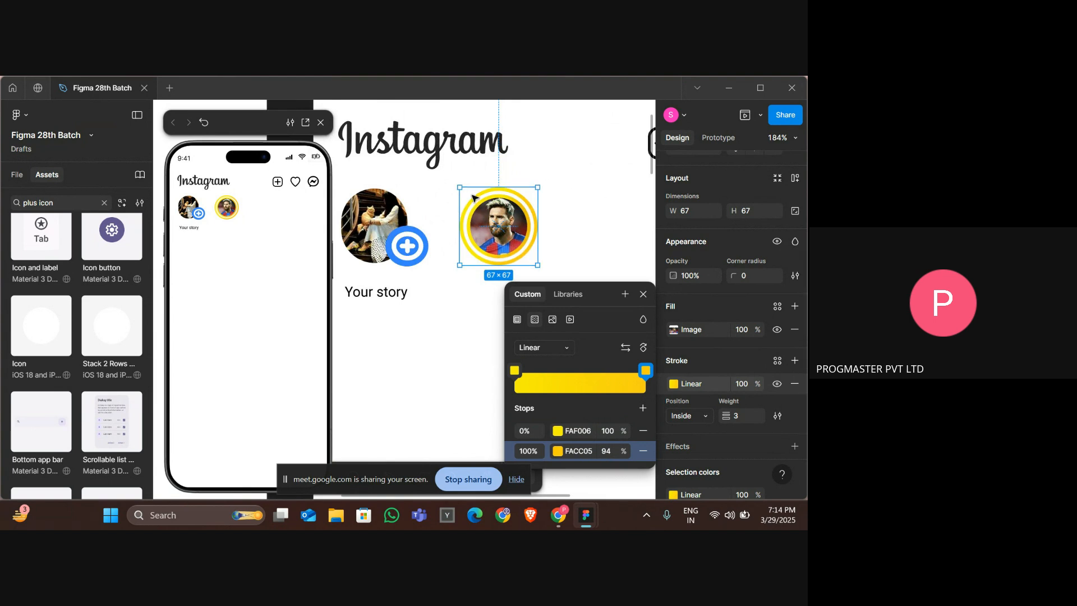
pyautogui.click(599, 243)
pyautogui.hotkey('ctrl', 'z')
pyautogui.hotkey('ctrl', 'z')
pyautogui.hotkey('ctrl', 'z')
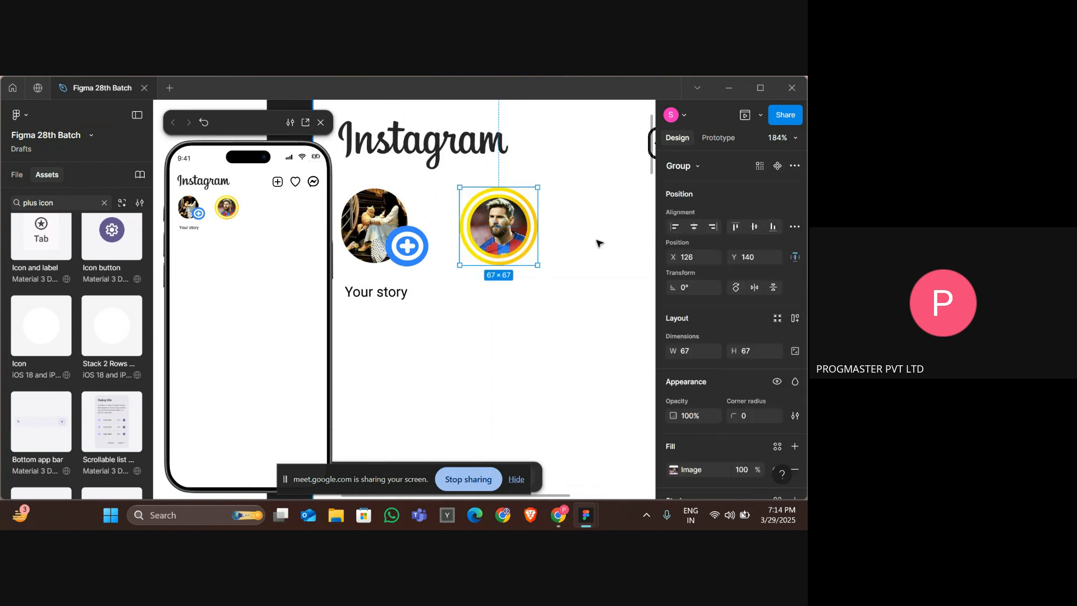
pyautogui.hotkey('ctrl', 'z')
pyautogui.hotkey('ctrl', 'z')
pyautogui.hotkey('ctrl', 'z')
pyautogui.hotkey('ctrl', 'z')
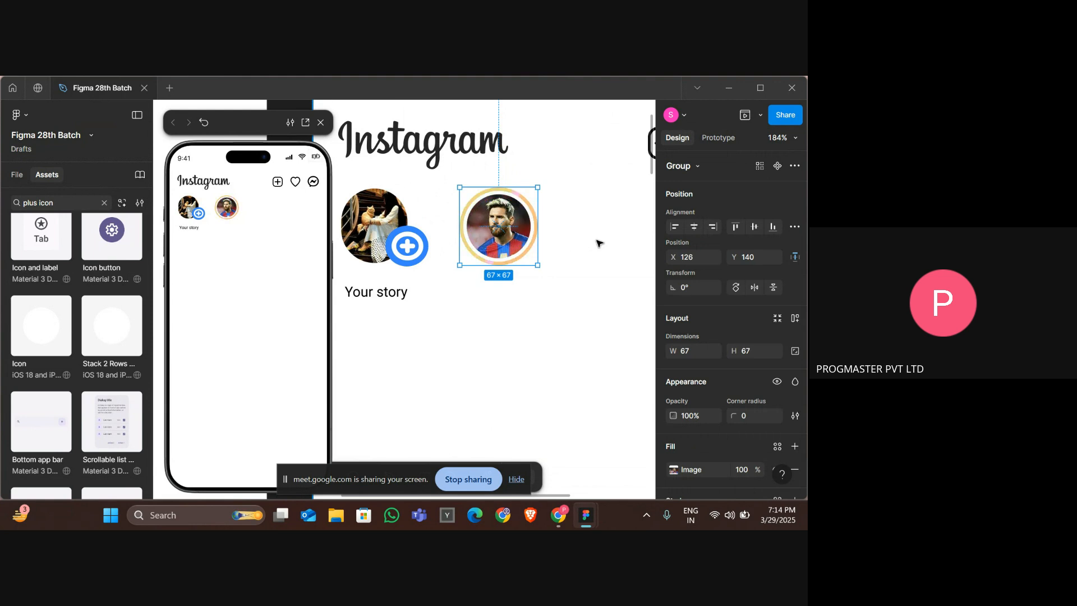
# Compare the stories row and its labels with the reference design.
pyautogui.click(599, 243)
pyautogui.hotkey('shift', '1')
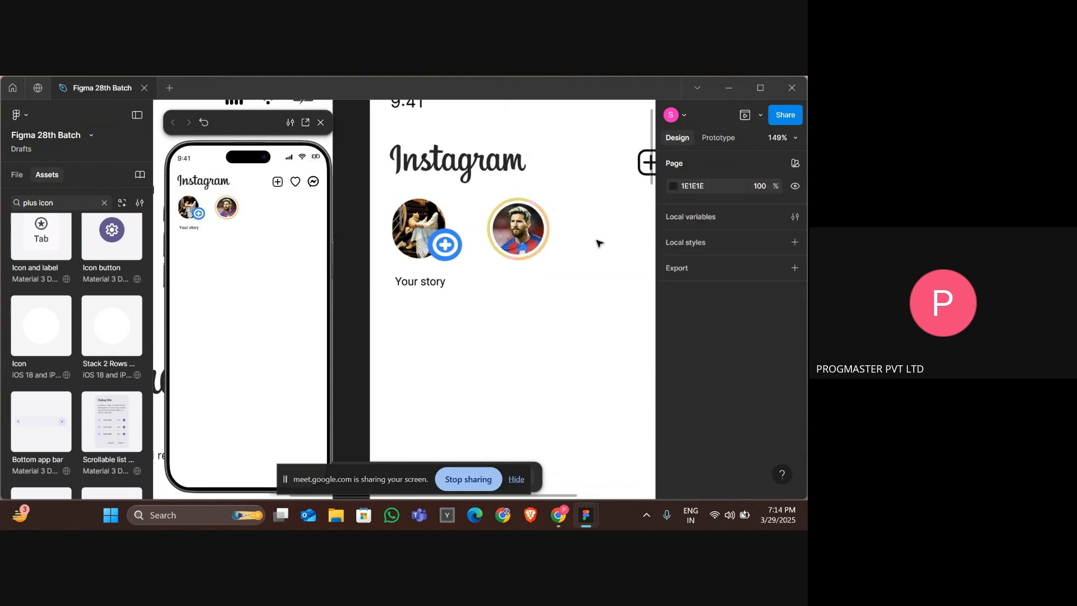
pyautogui.scroll(3, 640, 238)
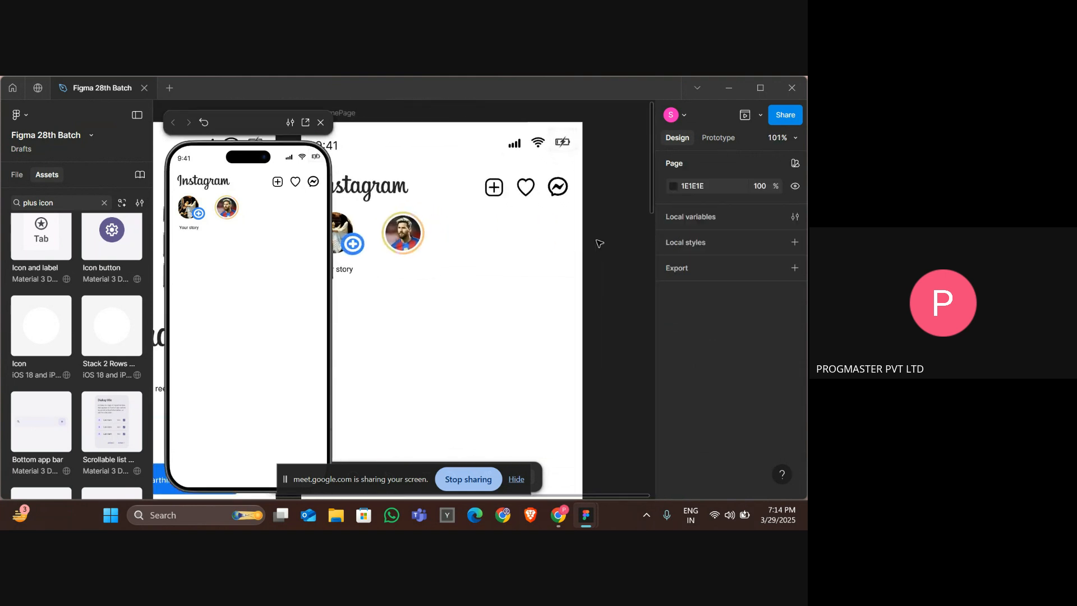
pyautogui.hotkey('alt', 'Tab')
pyautogui.click(280, 342)
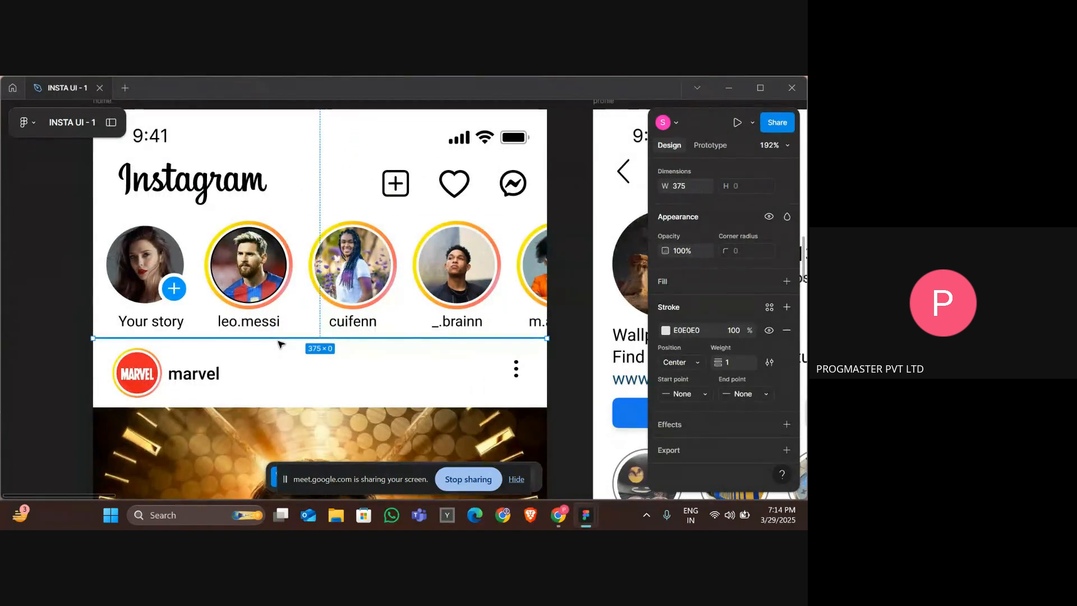
pyautogui.hotkey('alt', 'Tab')
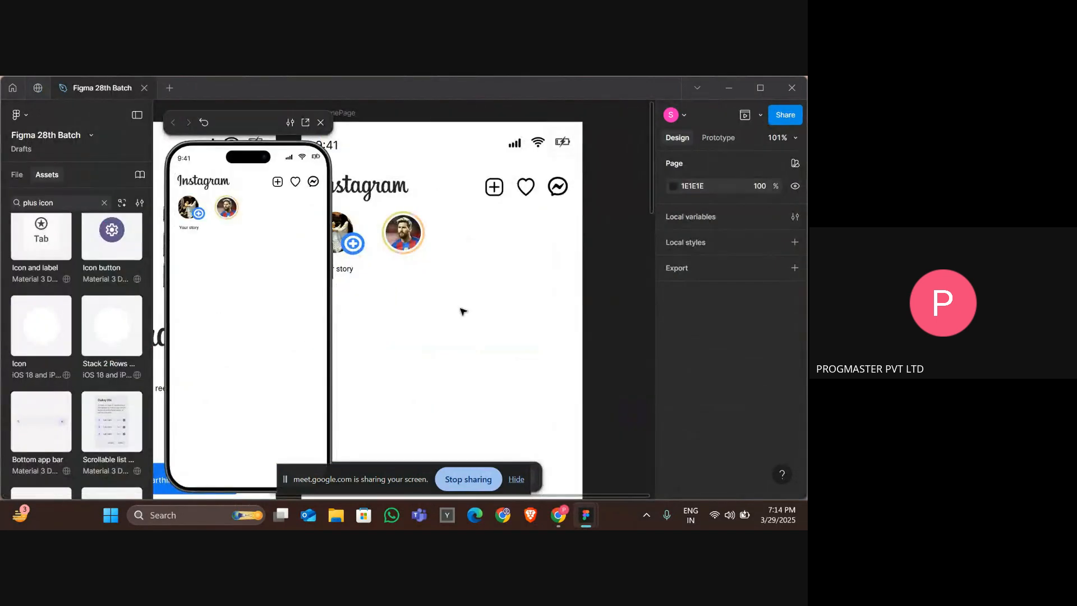
# Duplicate the Your story label under the Messi picture and change its text to Messi.
pyautogui.hscroll(-3, 462, 308)
pyautogui.click(391, 271)
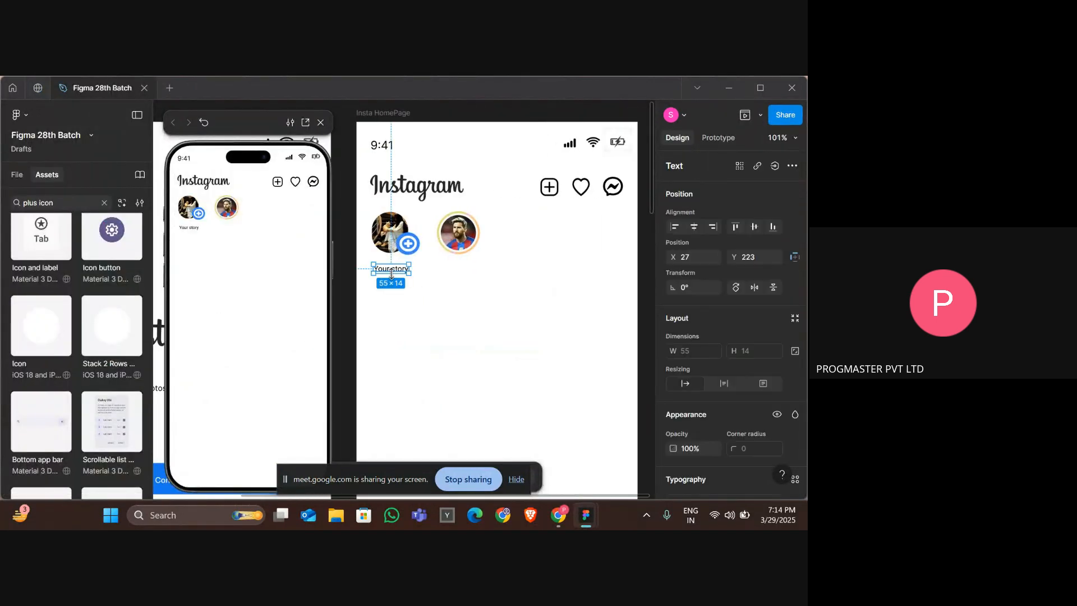
pyautogui.moveTo(392, 272); pyautogui.dragTo(459, 271)
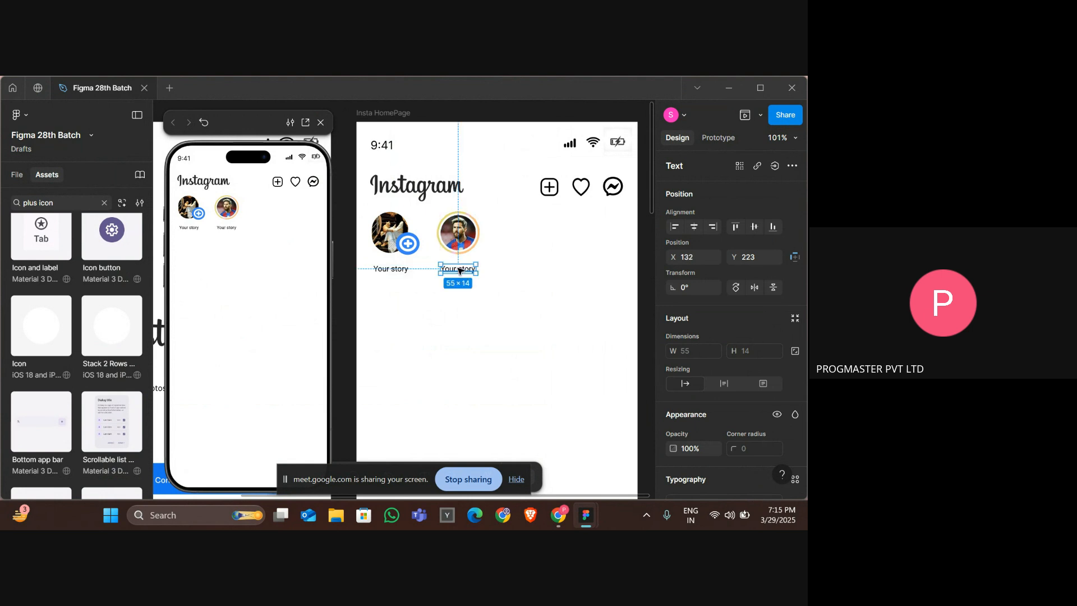
pyautogui.doubleClick(458, 270)
pyautogui.write('Messi')
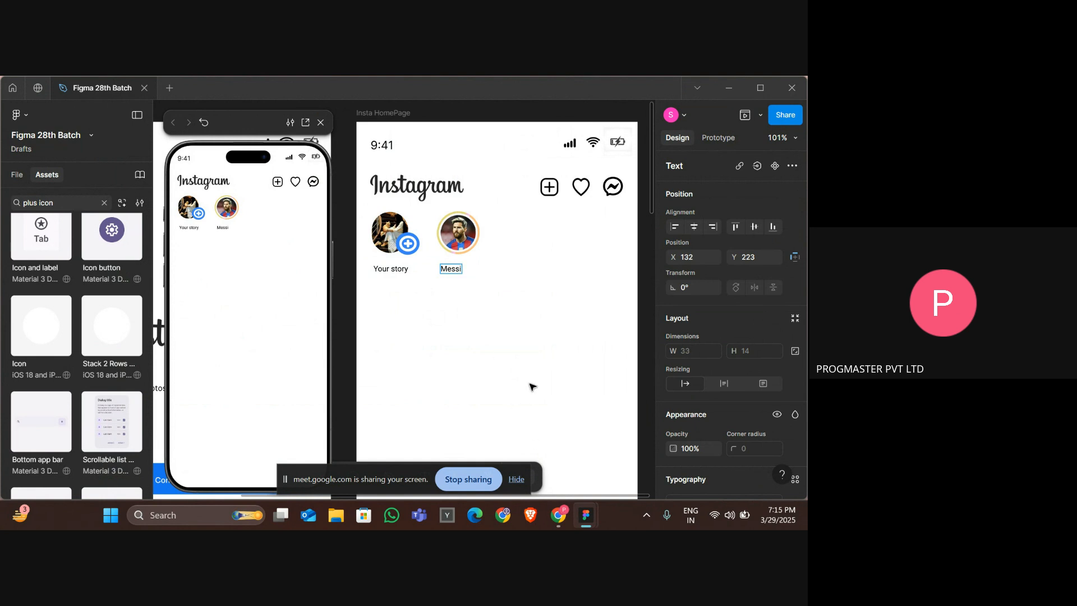
# Nudge the Messi label a few pixels right to center it under the picture.
pyautogui.press('Escape')
pyautogui.press('Right')
pyautogui.press('Right')
pyautogui.press('Right')
pyautogui.press('Right')
pyautogui.press('Right')
pyautogui.press('Right')
pyautogui.press('Right')
pyautogui.press('Right')
pyautogui.press('Right')
pyautogui.press('Right')
pyautogui.press('Right')
pyautogui.press('Right')
pyautogui.press('Right')
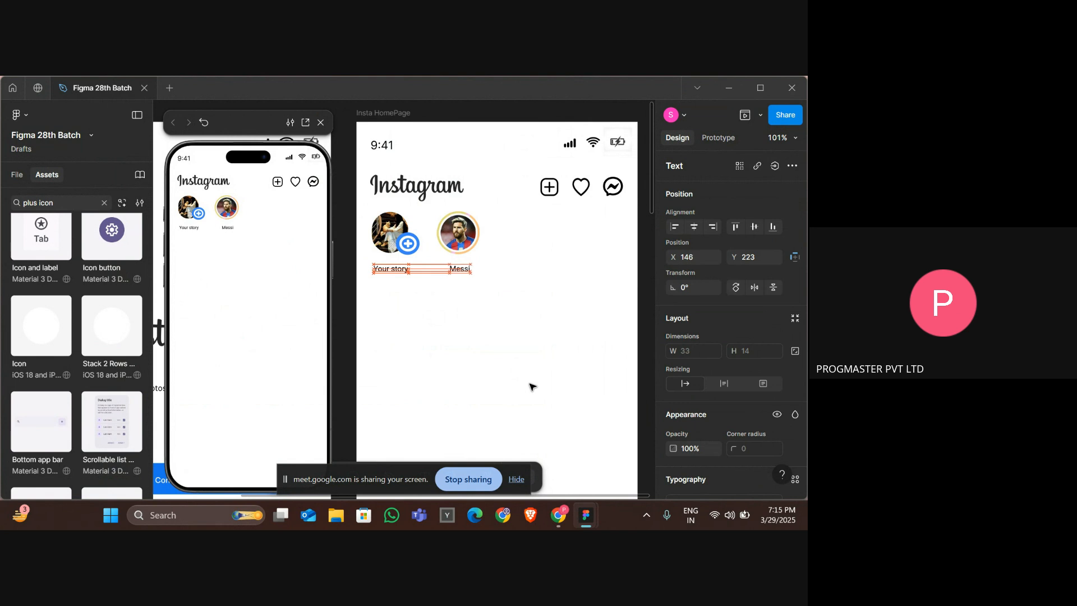
pyautogui.press('Escape')
pyautogui.press('Escape')
# Group the Messi picture together with its label.
pyautogui.scroll(-2, 533, 387)
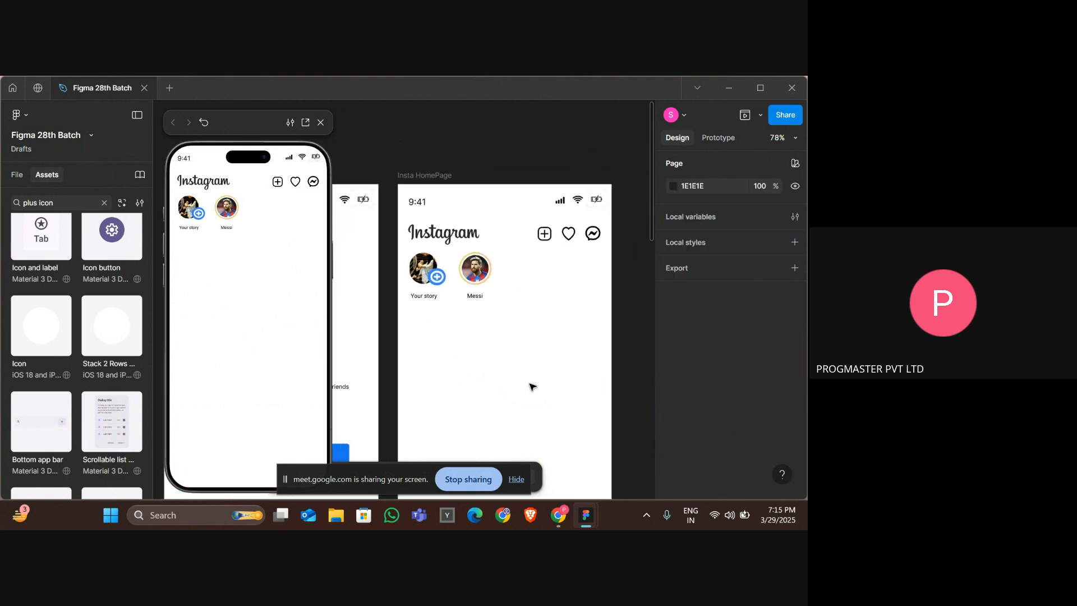
pyautogui.scroll(-1, 532, 387)
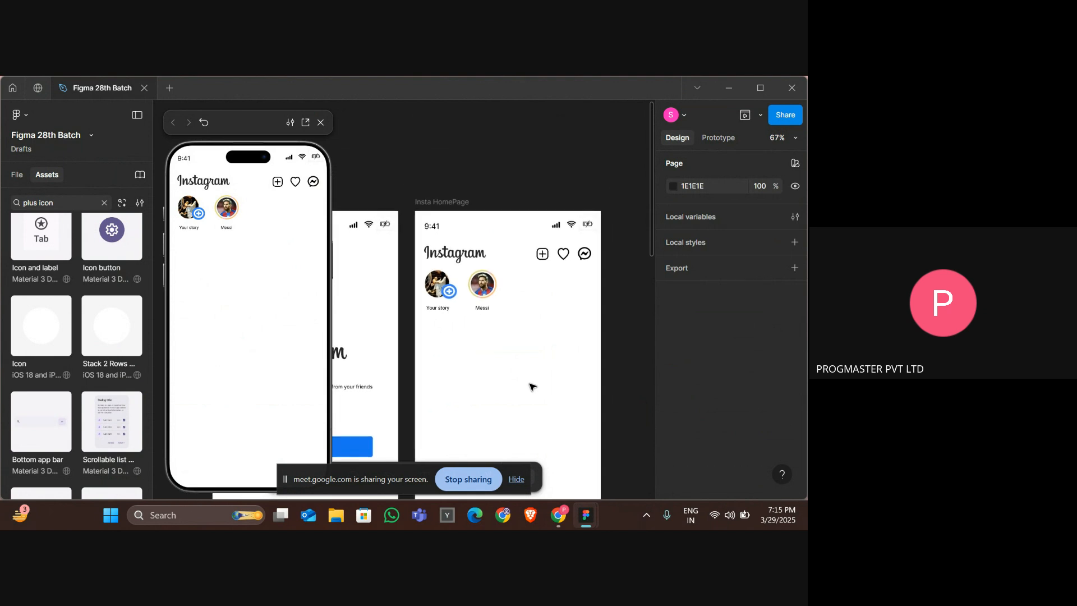
pyautogui.moveTo(516, 319); pyautogui.dragTo(476, 282)
pyautogui.rightClick(476, 280)
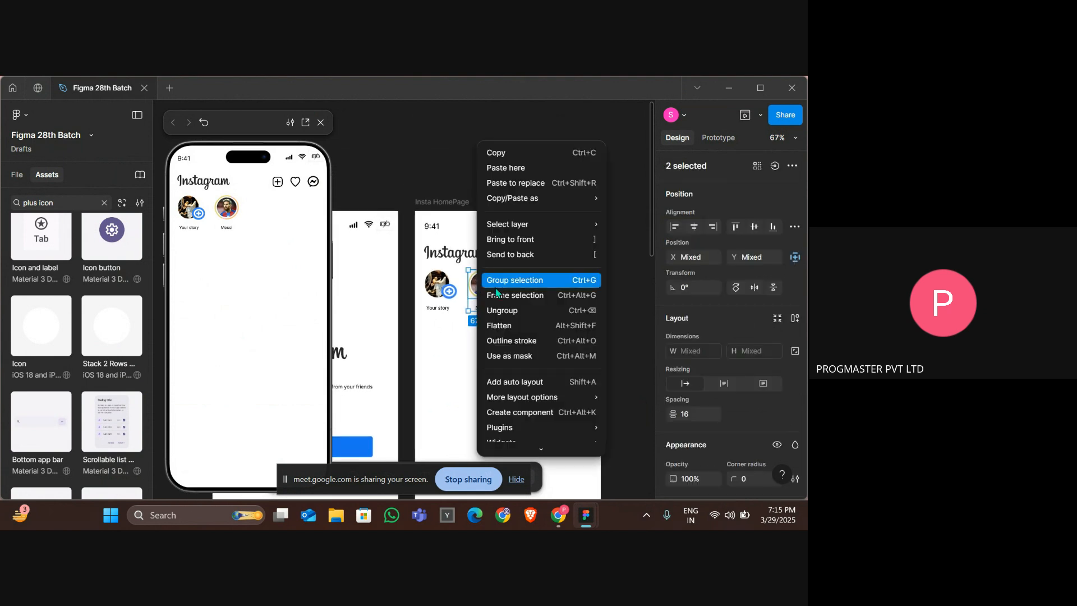
pyautogui.click(498, 285)
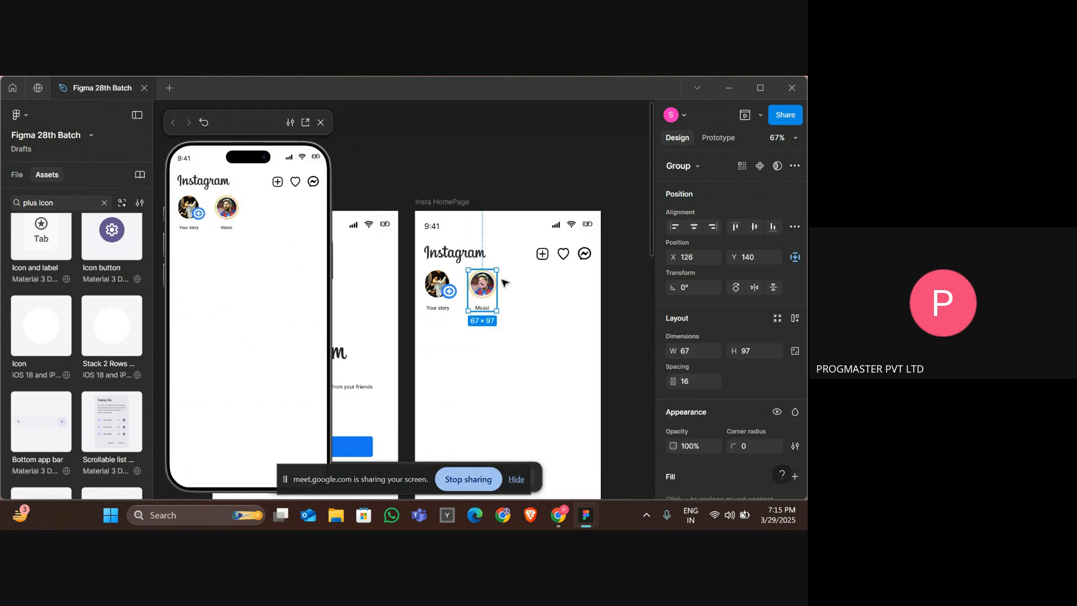
# Duplicate the Messi story group several times to fill the stories row.
pyautogui.moveTo(497, 284); pyautogui.dragTo(526, 284)
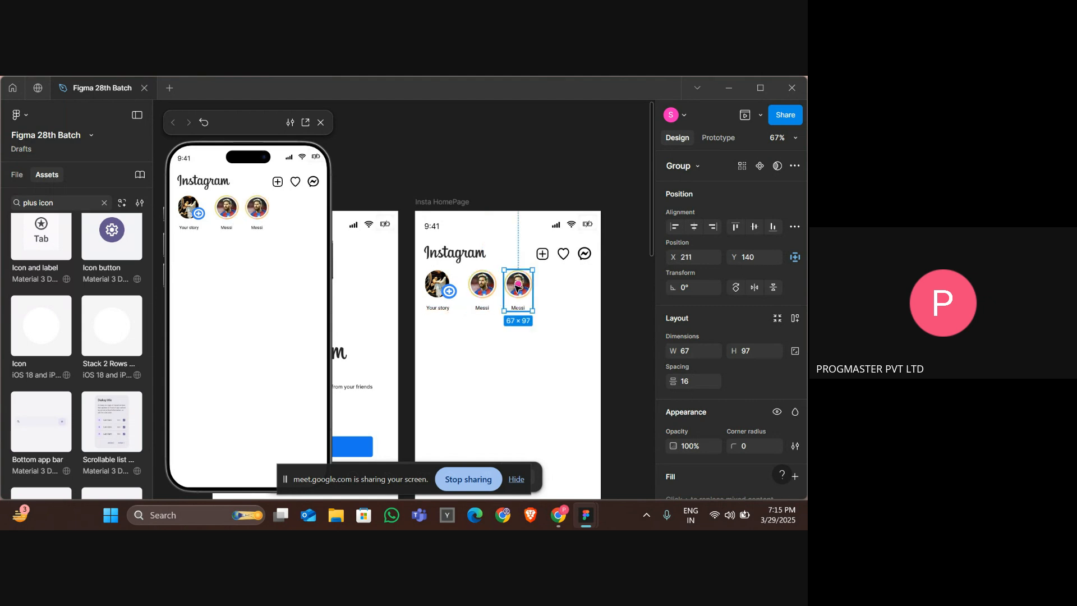
pyautogui.moveTo(520, 284); pyautogui.dragTo(549, 285)
pyautogui.hotkey('ctrl', 'z')
pyautogui.click(529, 306)
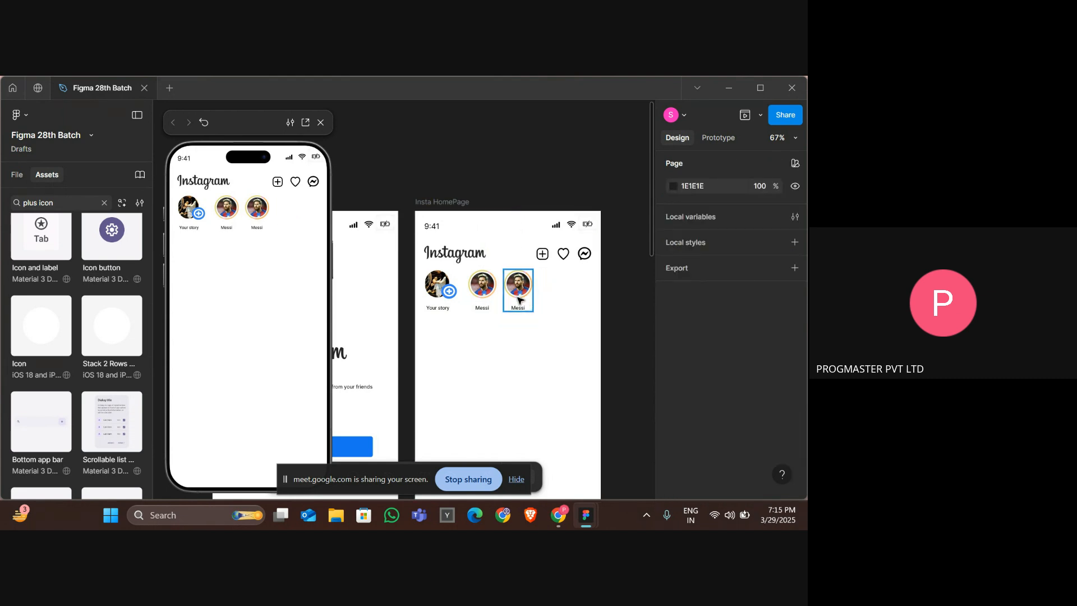
pyautogui.click(519, 300)
pyautogui.moveTo(518, 300); pyautogui.dragTo(555, 299)
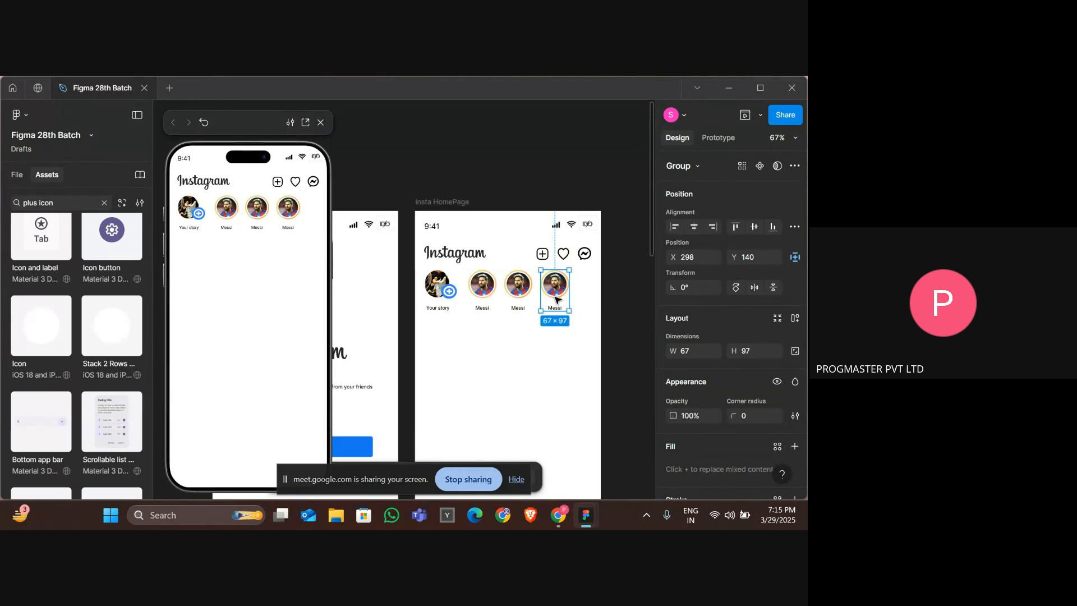
pyautogui.moveTo(559, 306); pyautogui.dragTo(629, 307)
pyautogui.click(577, 335)
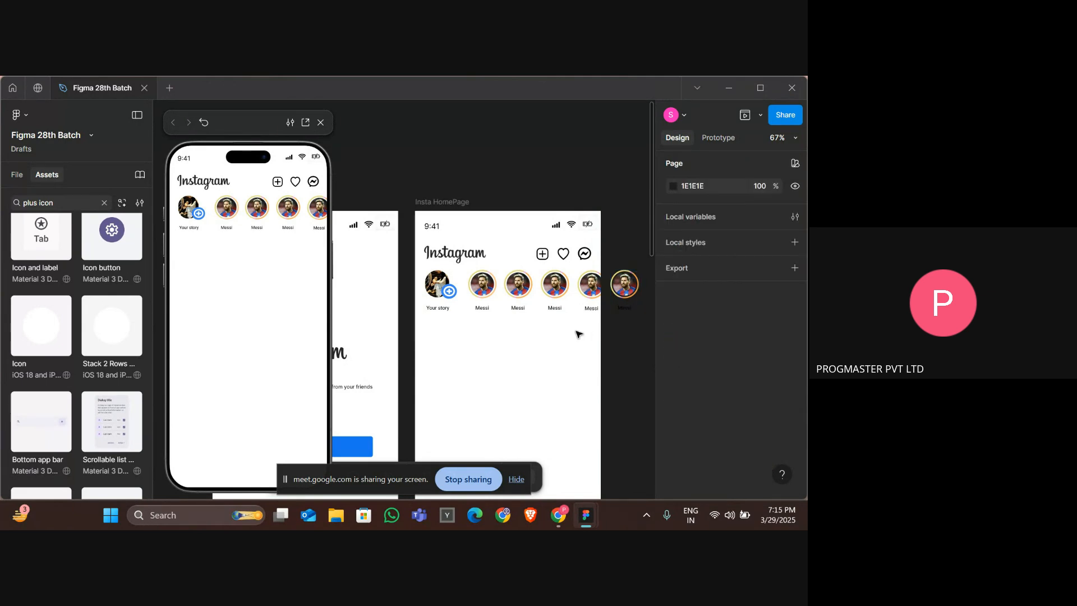
# Nudge the last Messi copy down one pixel, then wrap all Messi story groups in a frame.
pyautogui.scroll(-3, 578, 334)
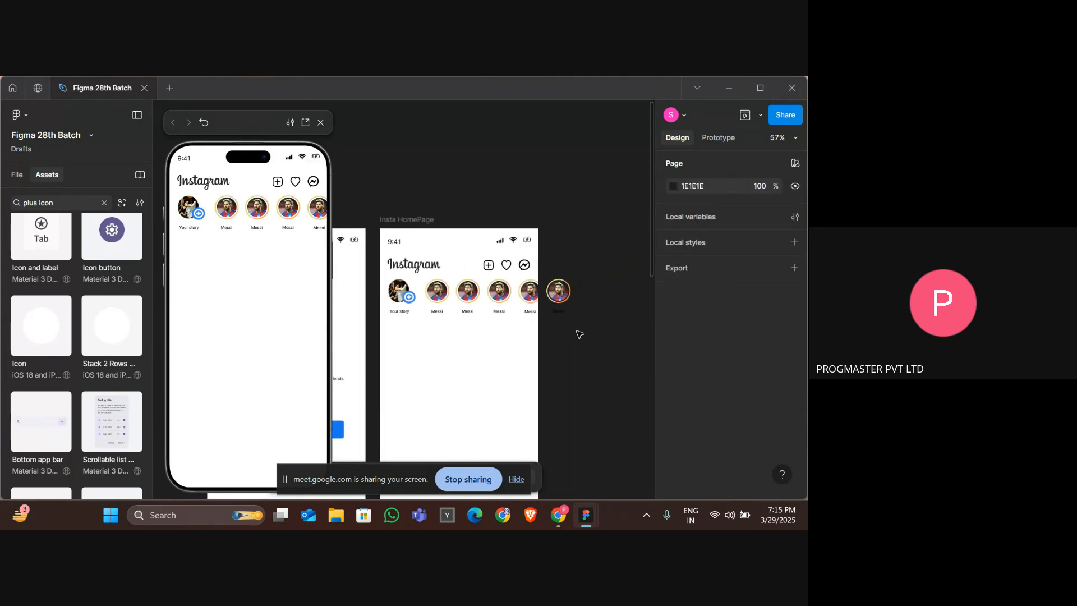
pyautogui.click(556, 302)
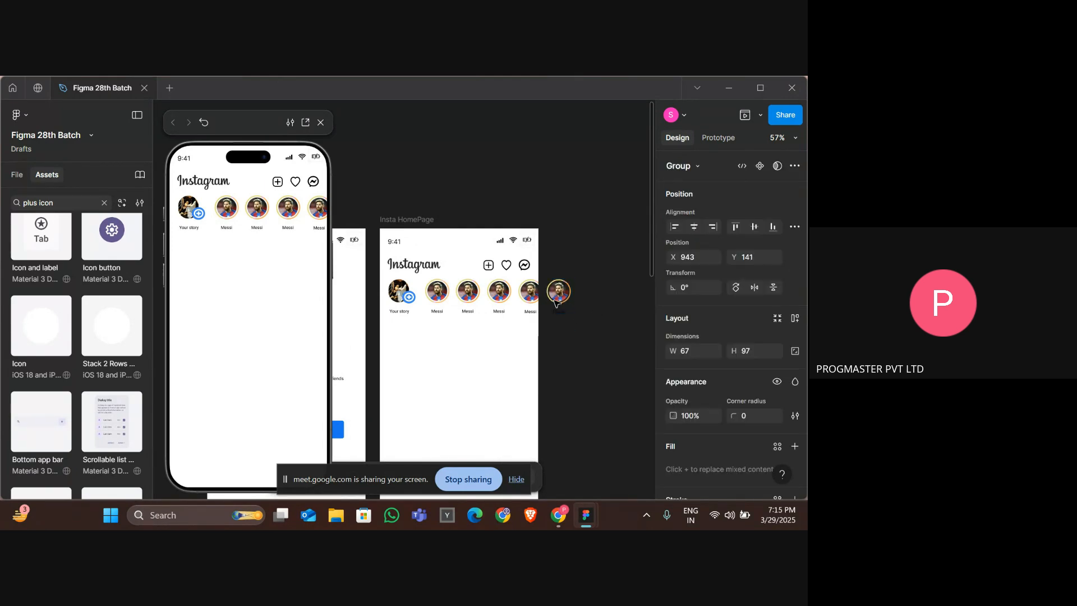
pyautogui.press('Down')
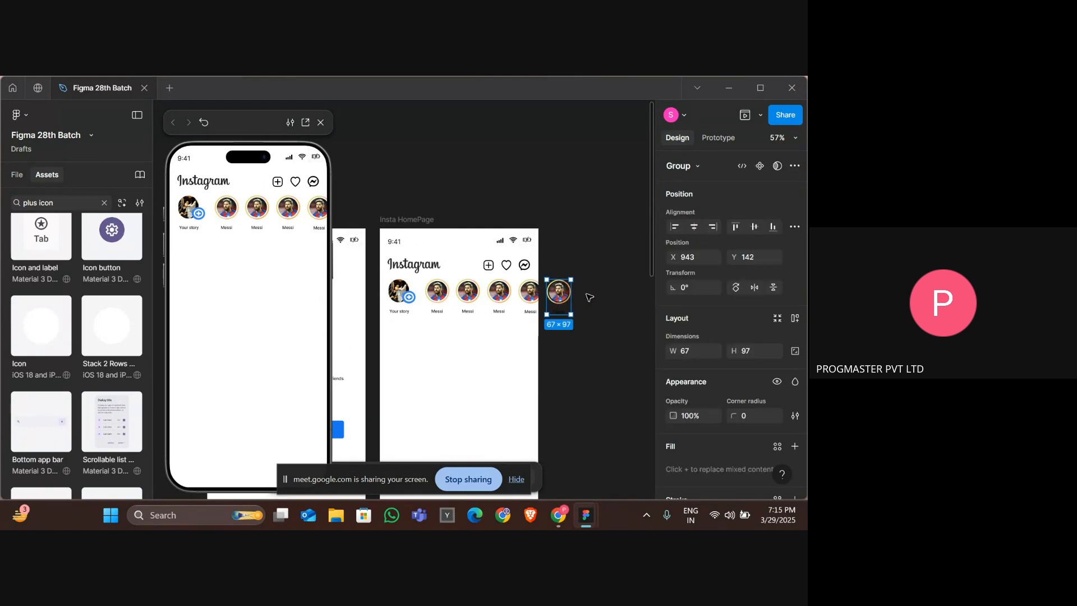
pyautogui.click(587, 295)
pyautogui.moveTo(587, 295); pyautogui.dragTo(428, 297)
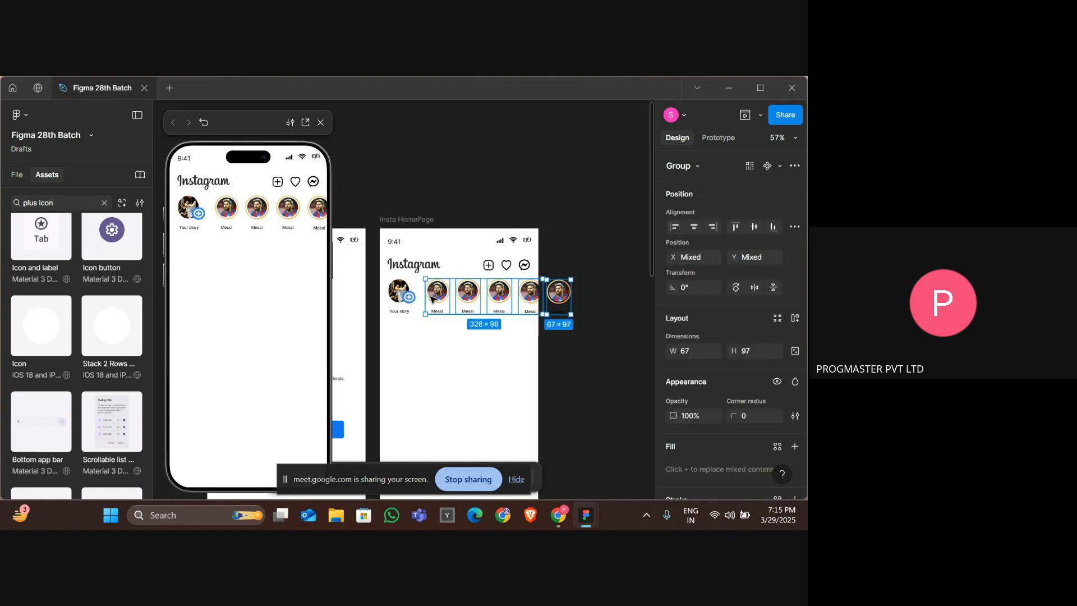
pyautogui.rightClick(450, 299)
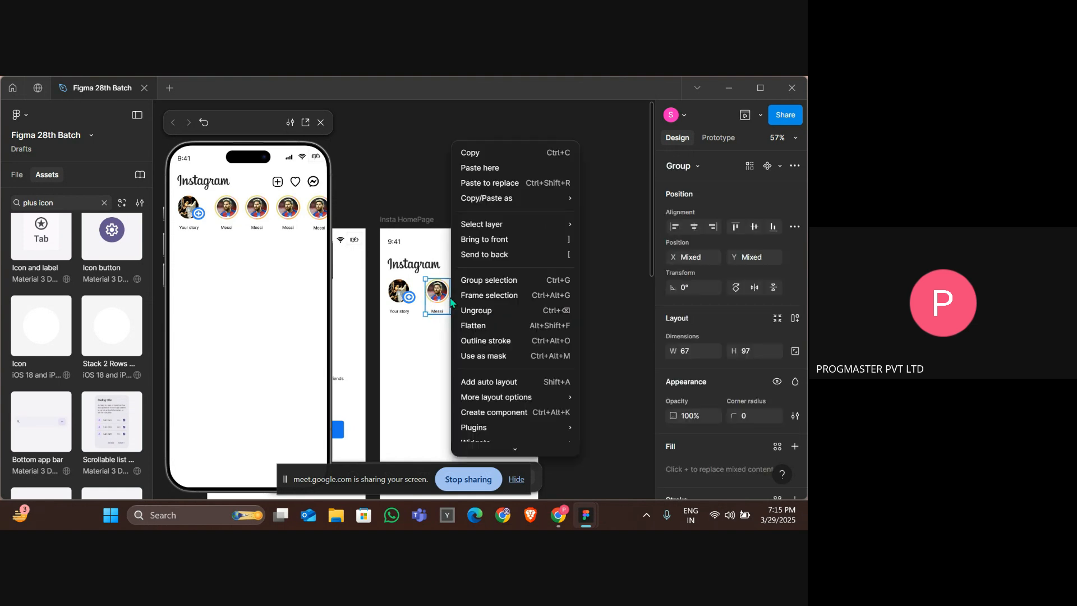
pyautogui.click(490, 295)
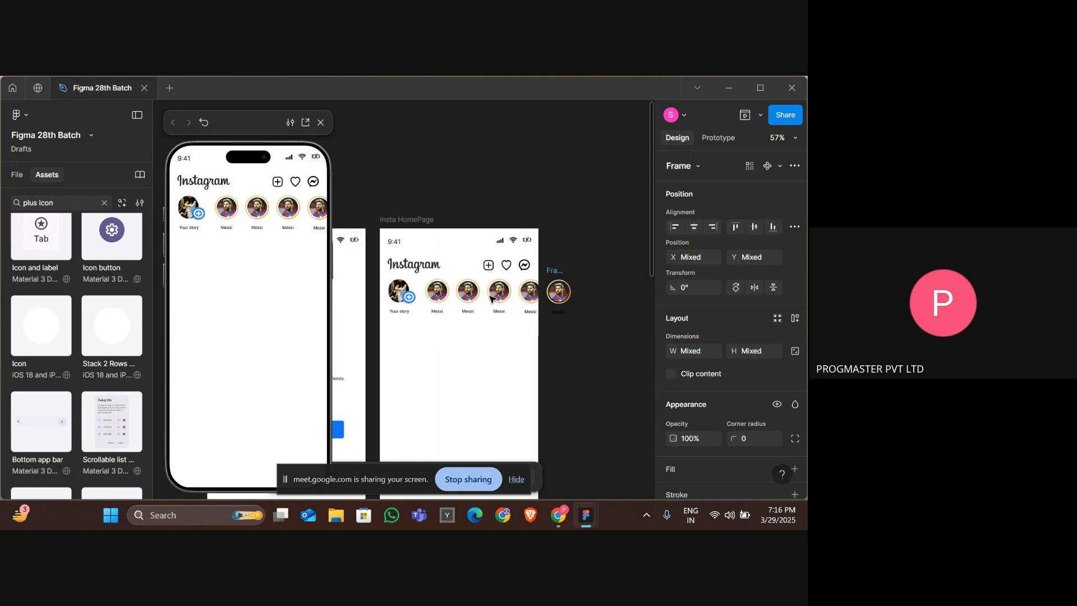
# Select the new story frames in turn to check what each contains.
pyautogui.click(557, 274)
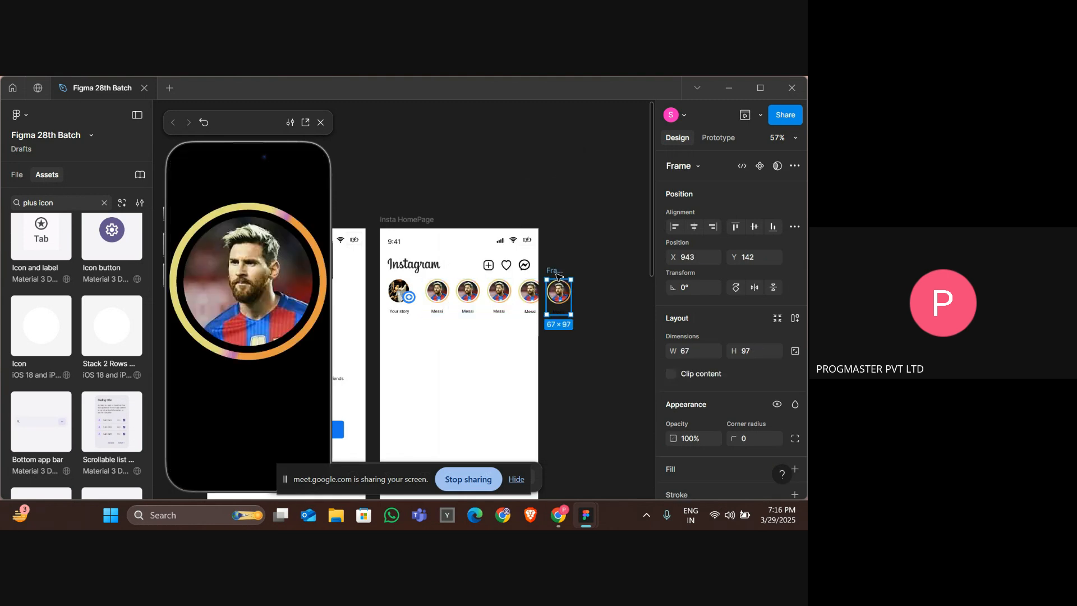
pyautogui.click(505, 290)
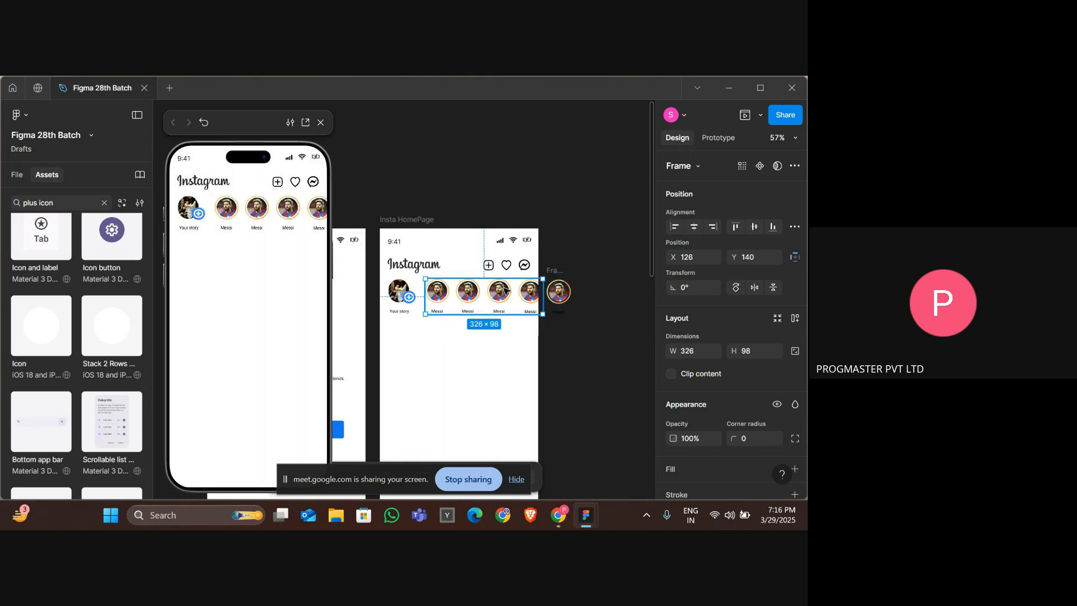
pyautogui.click(553, 272)
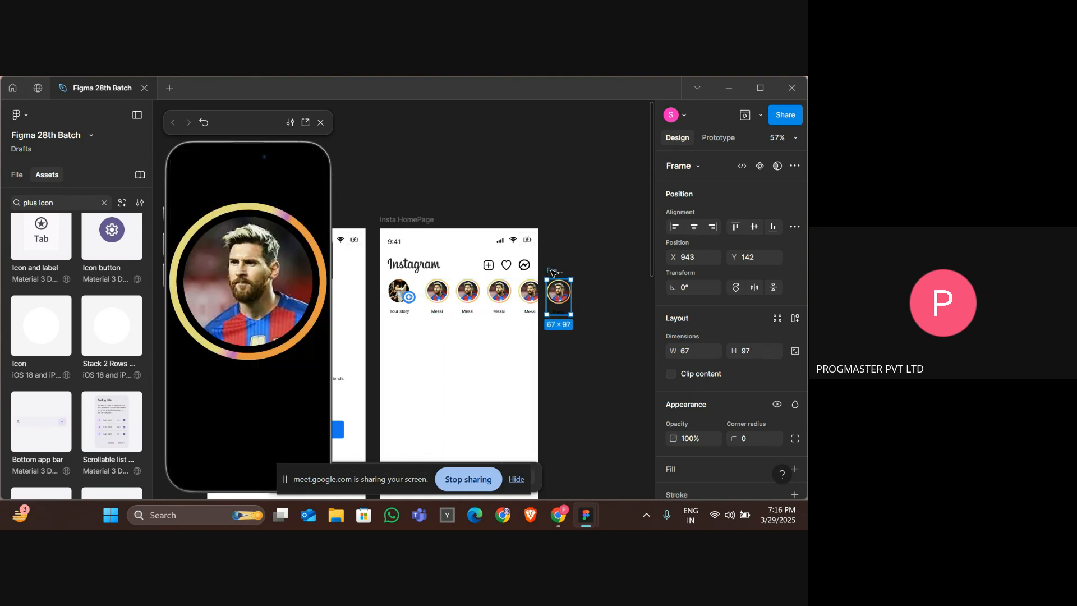
# Delete the stray story copy, enable clip content on the stories frame and narrow the frame.
pyautogui.press('Delete')
pyautogui.click(452, 292)
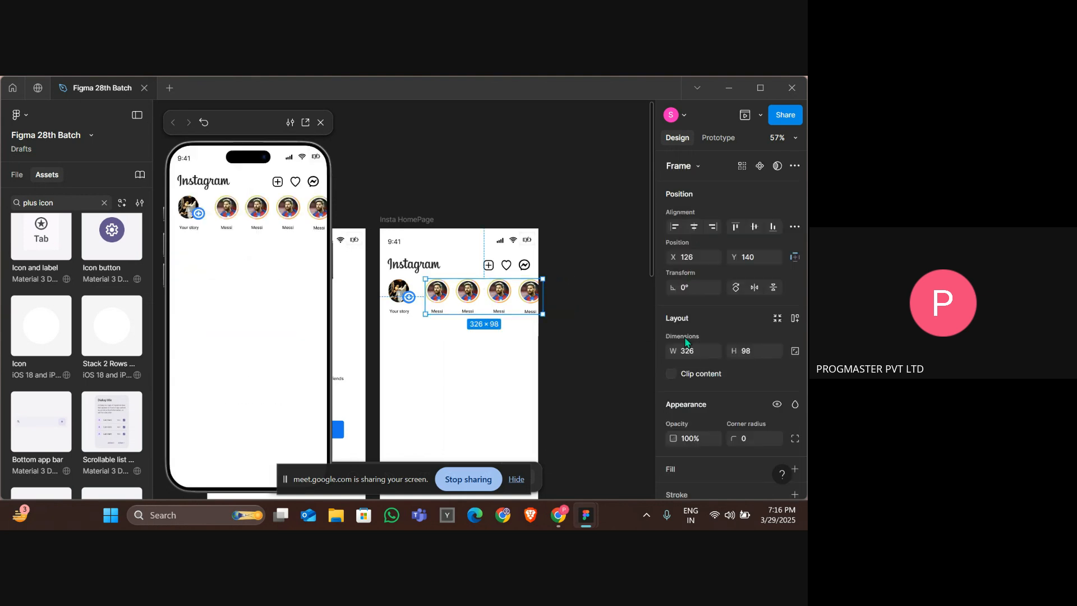
pyautogui.scroll(-5, 718, 344)
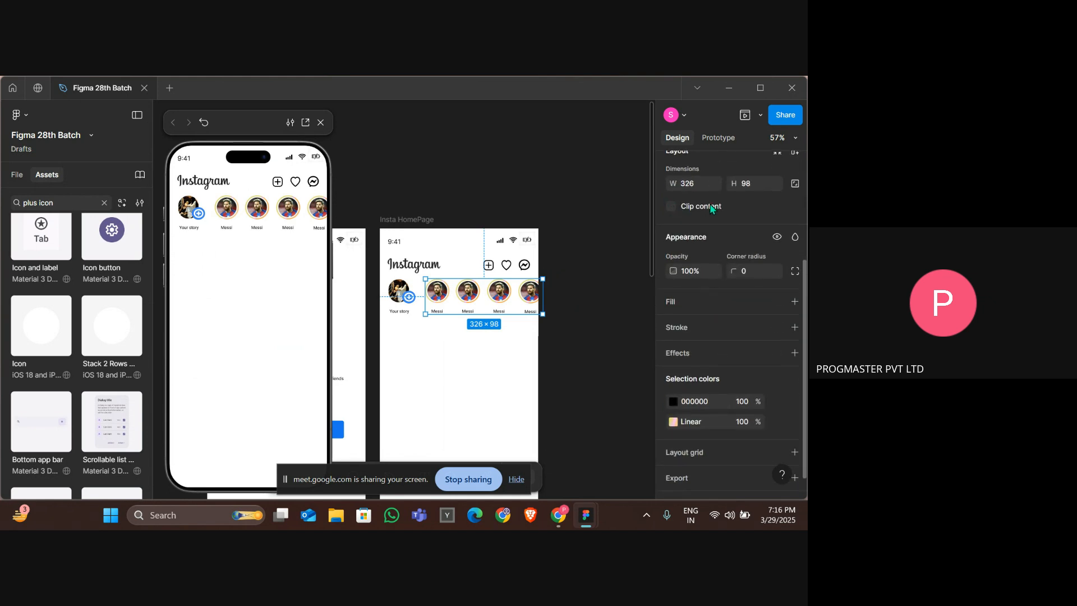
pyautogui.click(671, 207)
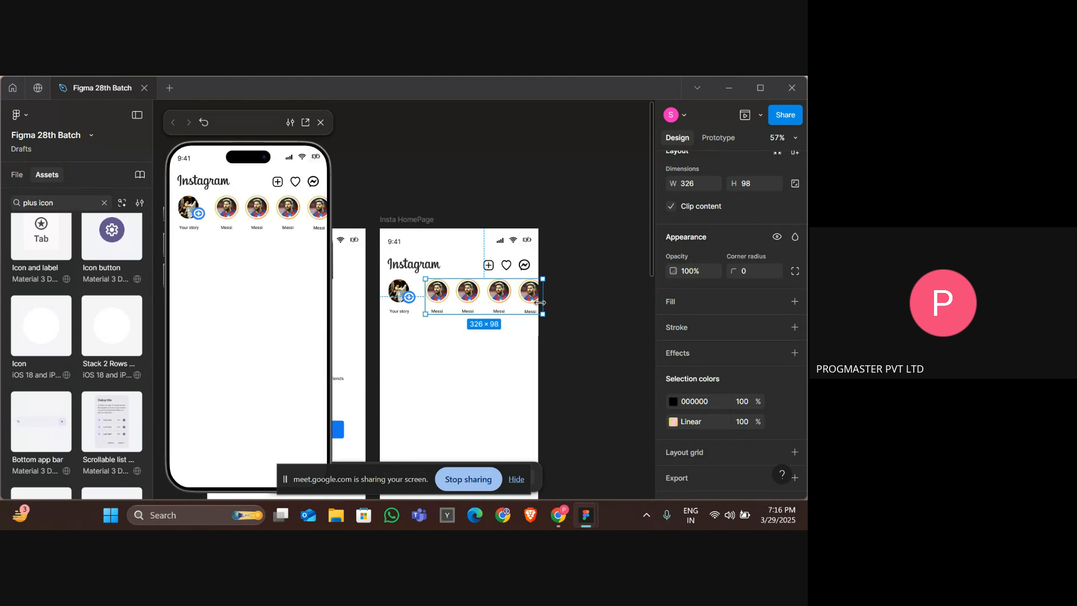
pyautogui.moveTo(540, 303); pyautogui.dragTo(537, 303)
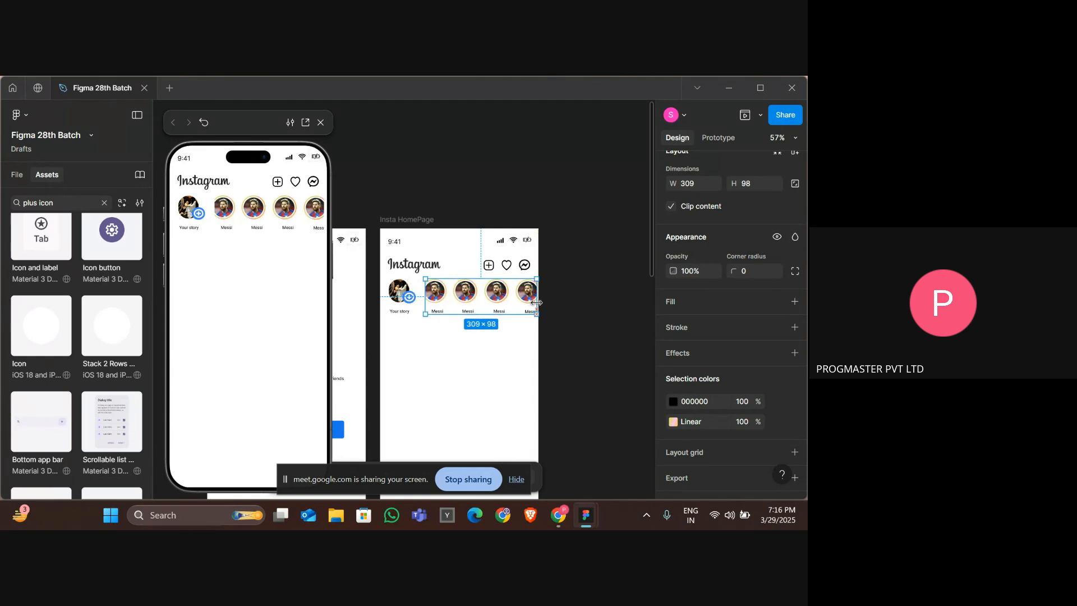
# Undo the recent changes back to the unframed Messi story groups.
pyautogui.hotkey('ctrl', 'z')
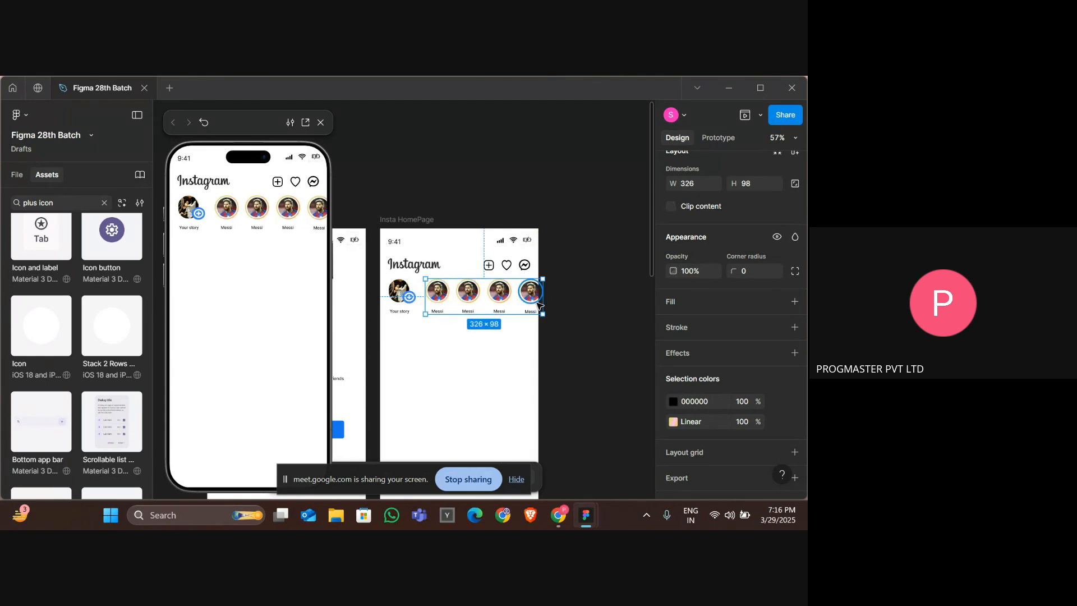
pyautogui.hotkey('ctrl', 'z')
pyautogui.hotkey('ctrl', 'z')
pyautogui.hotkey('ctrl', 'z')
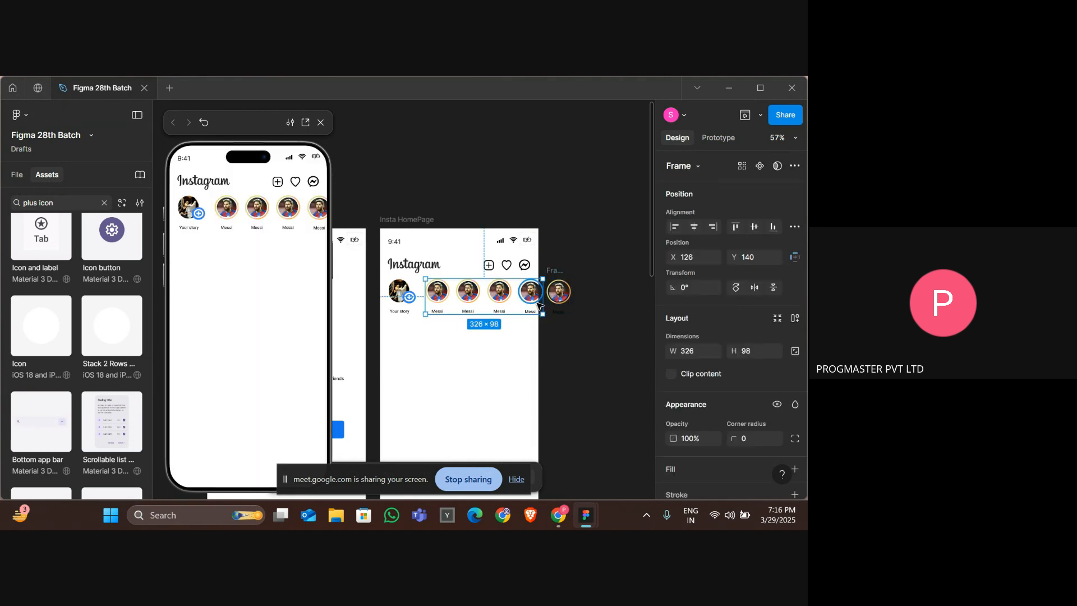
pyautogui.hotkey('ctrl', 'z')
pyautogui.hotkey('ctrl', 'z')
pyautogui.hotkey('ctrl', 'z')
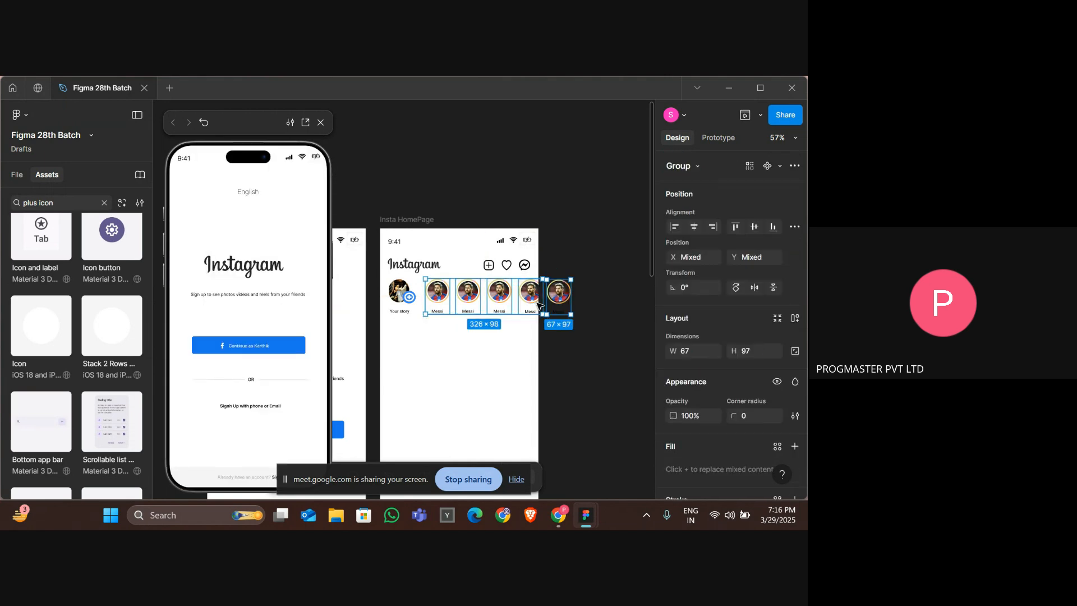
# Delete the extra Messi story copy lying outside the phone frame.
pyautogui.click(596, 325)
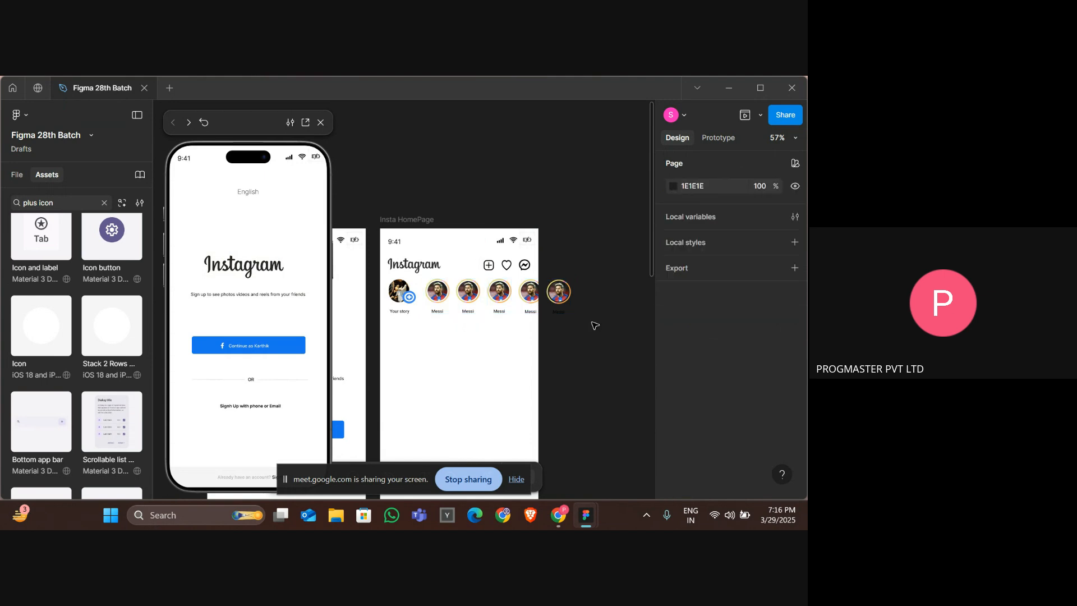
pyautogui.click(557, 300)
pyautogui.press('Delete')
# Wrap Your story and all Messi stories in a new frame and narrow it to 407 px wide.
pyautogui.moveTo(558, 301); pyautogui.dragTo(392, 298)
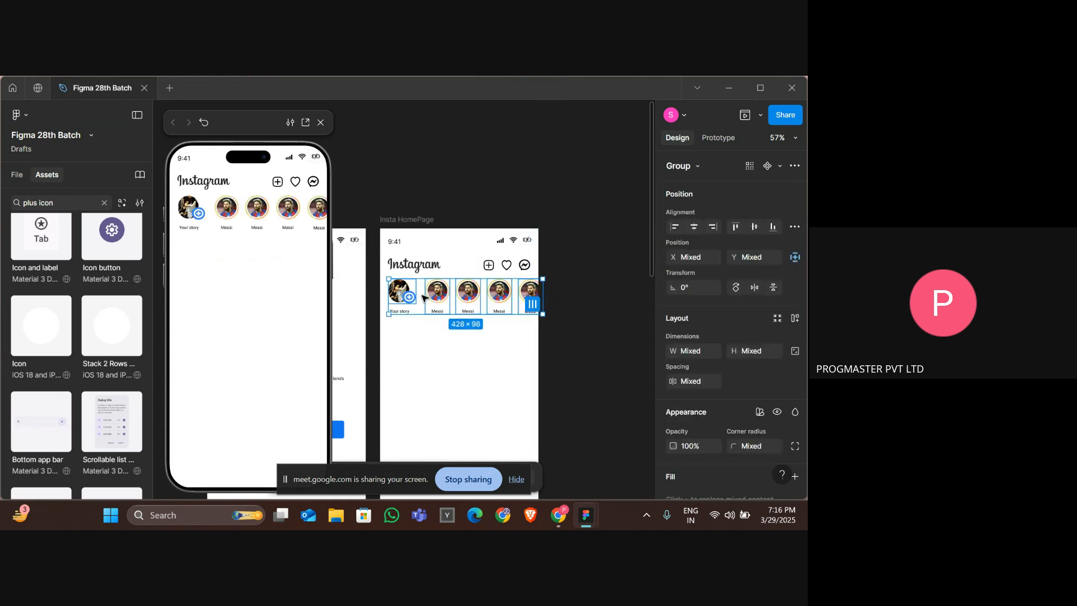
pyautogui.rightClick(424, 298)
pyautogui.click(462, 281)
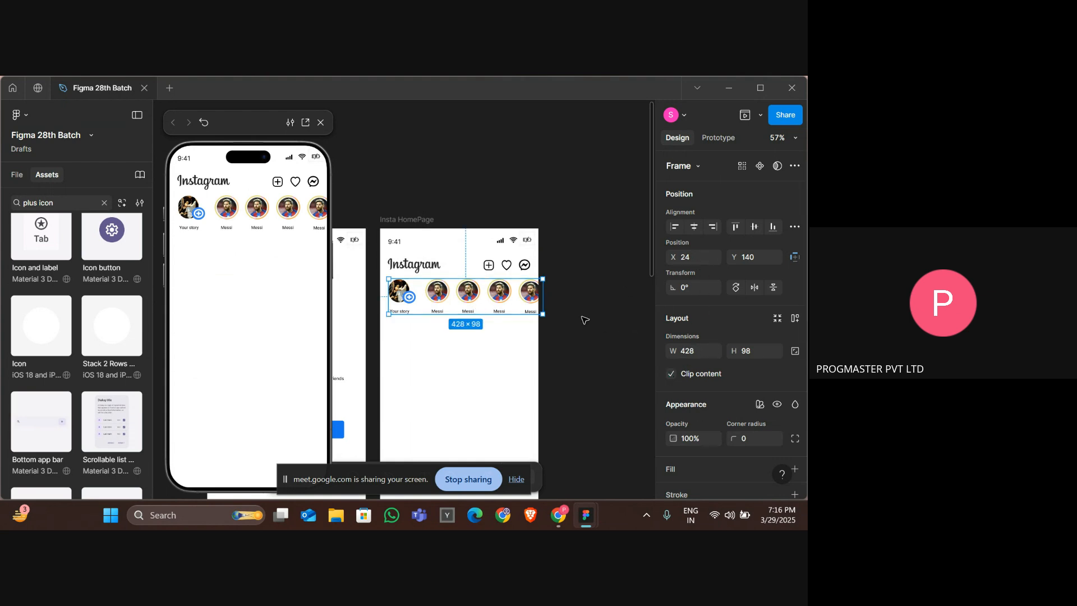
pyautogui.moveTo(546, 295); pyautogui.dragTo(534, 297)
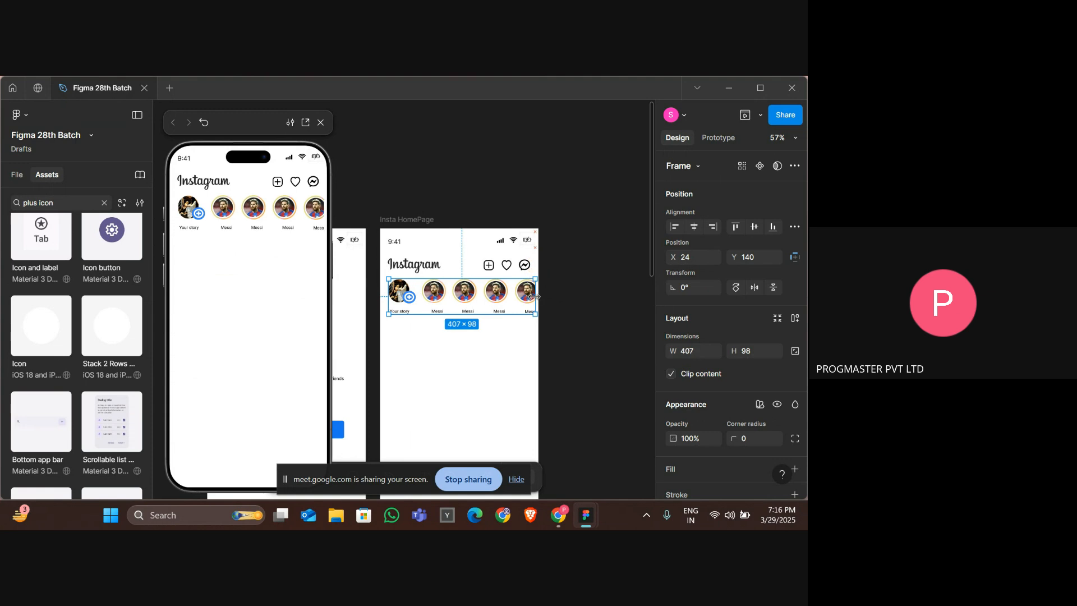
pyautogui.click(570, 298)
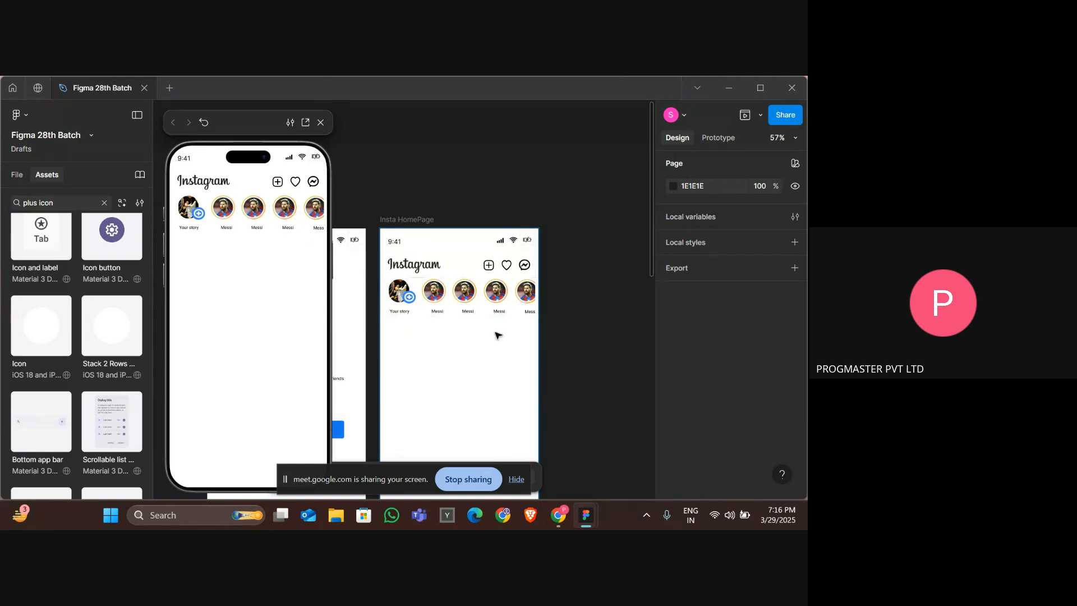
# Nudge the first Messi label 3 px left to center it under its picture.
pyautogui.click(436, 313)
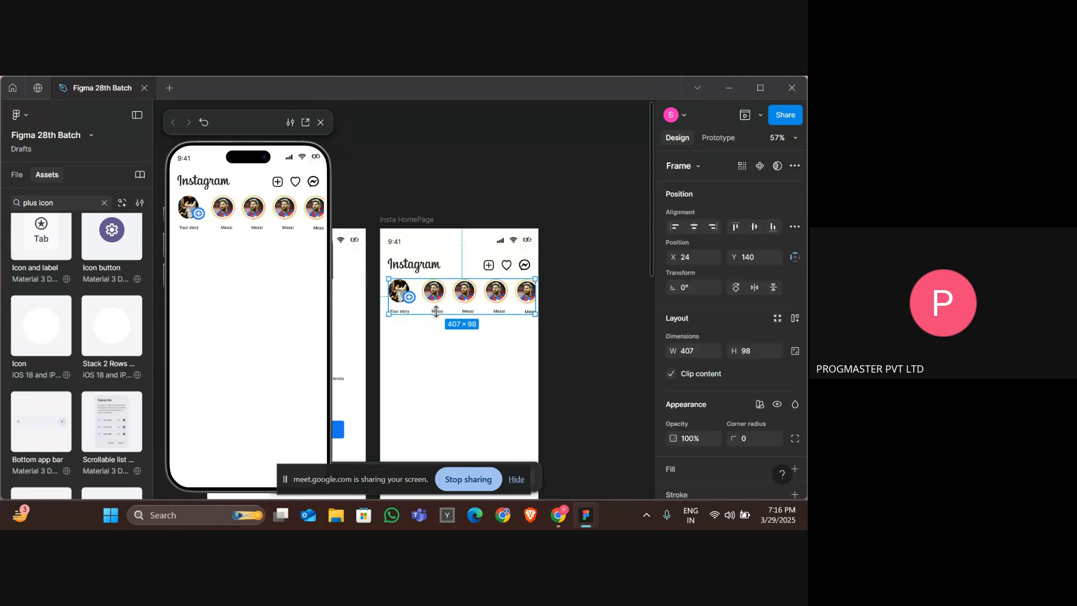
pyautogui.click(436, 312)
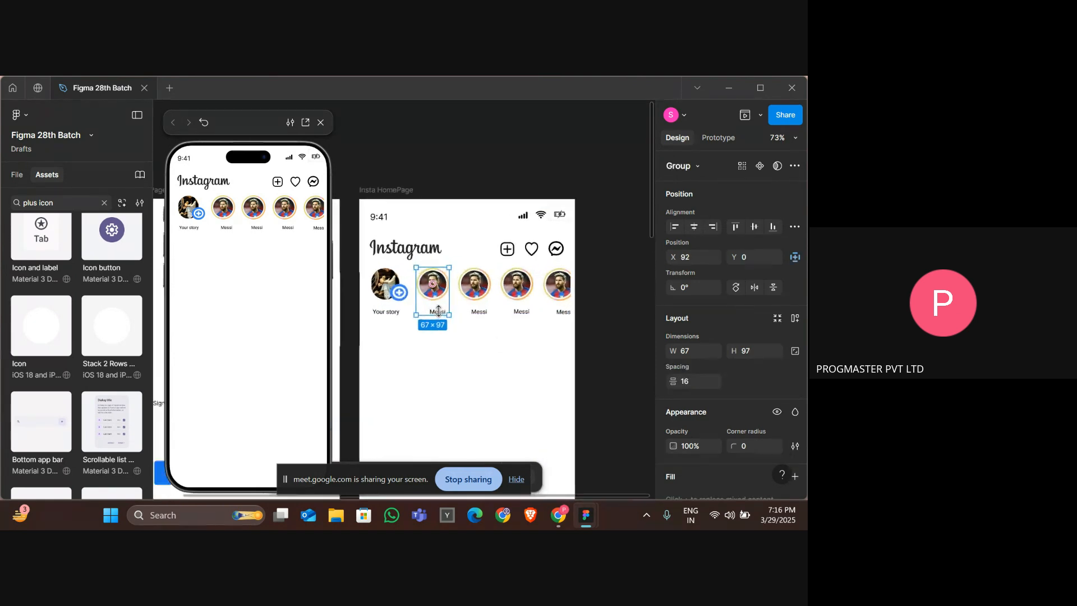
pyautogui.scroll(10, 439, 311)
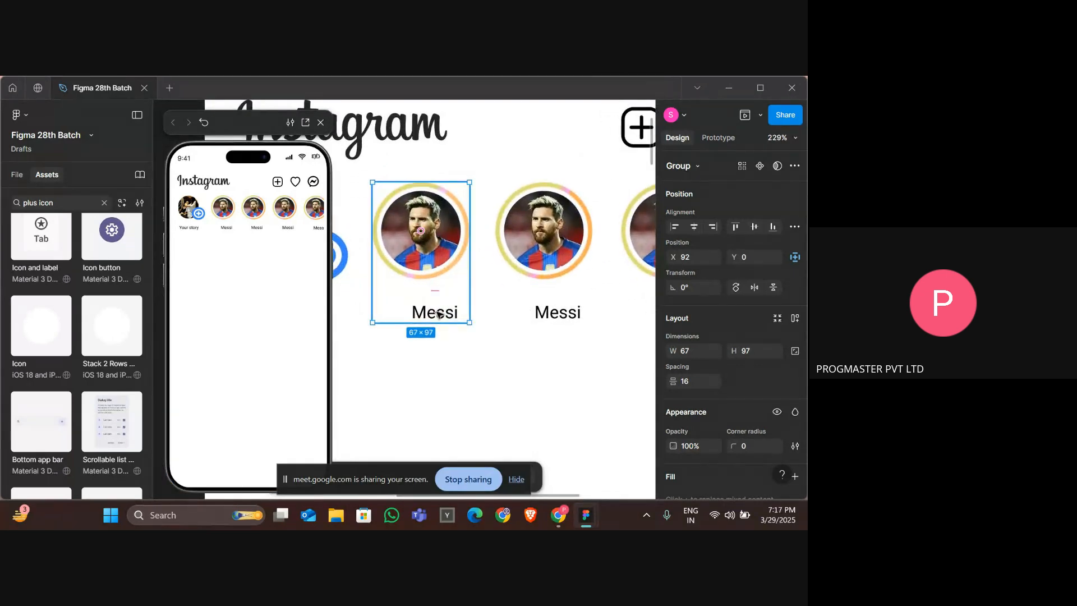
pyautogui.doubleClick(436, 312)
pyautogui.press('Left')
pyautogui.press('Left')
pyautogui.press('Left')
pyautogui.press('Left')
pyautogui.press('Left')
pyautogui.press('Left')
pyautogui.press('Left')
pyautogui.press('Left')
pyautogui.press('Left')
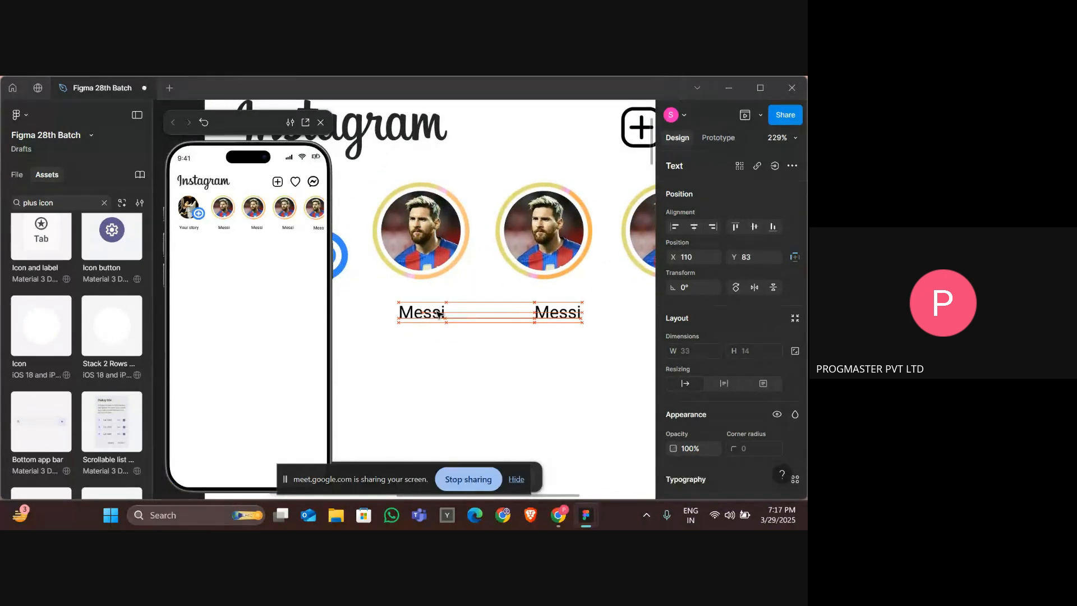
pyautogui.click(543, 316)
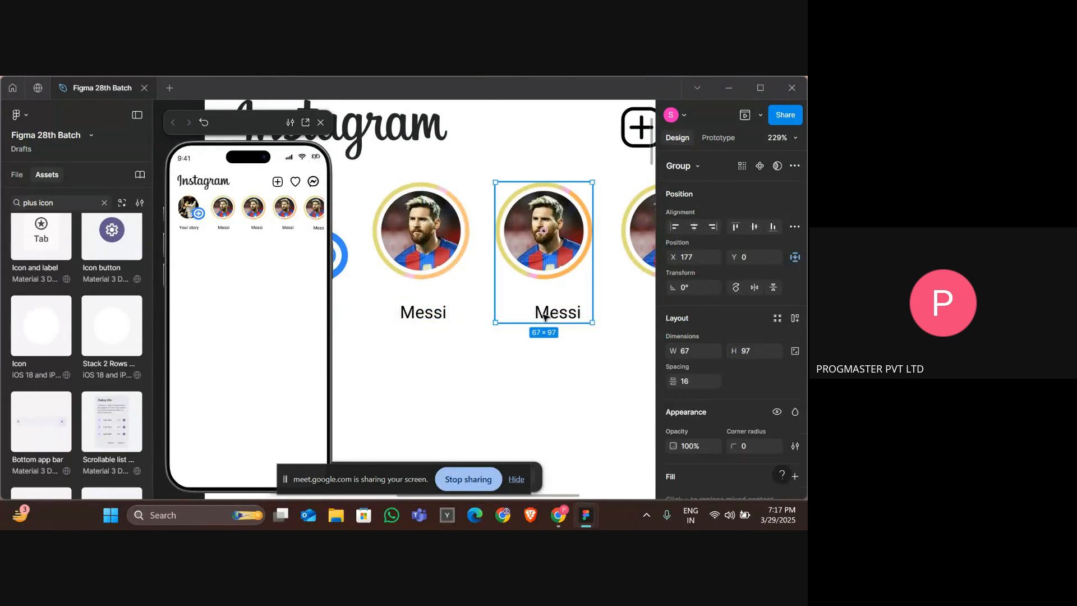
pyautogui.doubleClick(543, 316)
pyautogui.hotkey('ctrl', 'd')
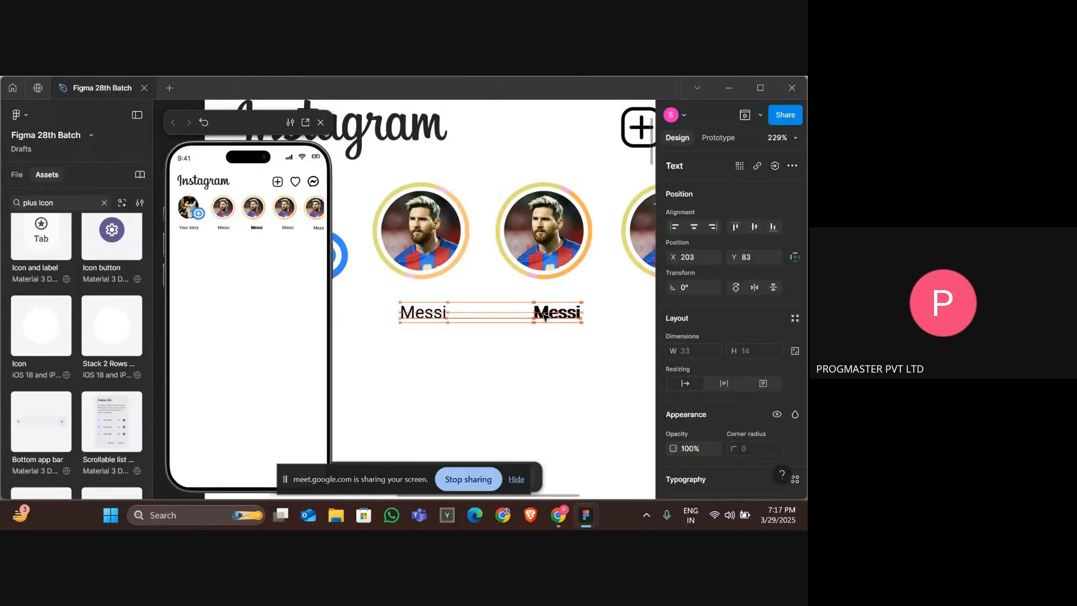
pyautogui.press('Left')
pyautogui.press('Left')
pyautogui.press('Left')
pyautogui.press('Left')
pyautogui.press('Left')
pyautogui.press('Left')
pyautogui.press('Left')
pyautogui.press('Left')
pyautogui.press('Left')
pyautogui.doubleClick(543, 316)
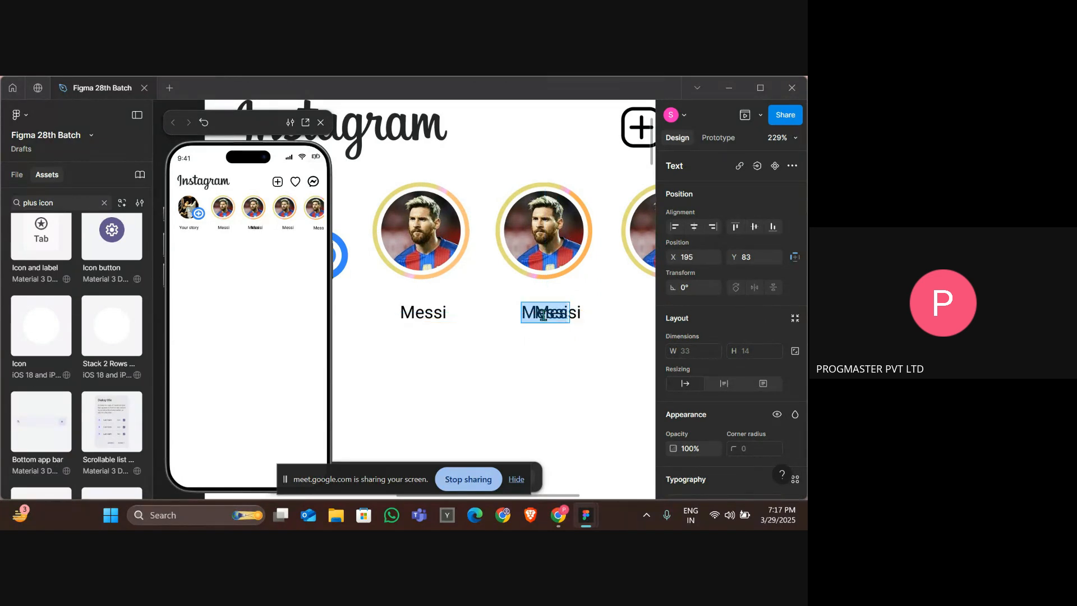
pyautogui.press('Escape')
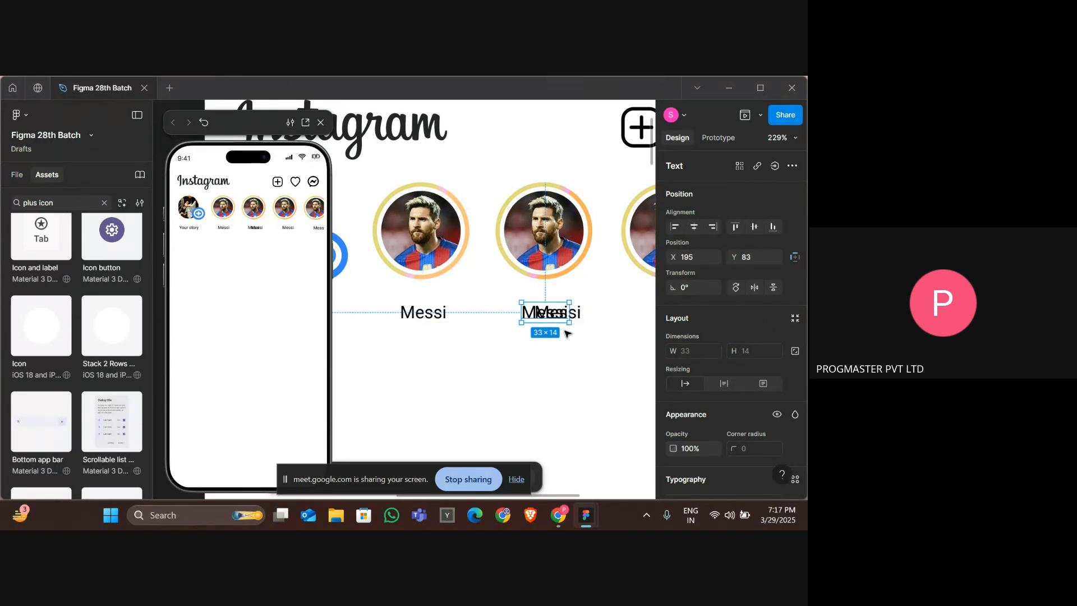
pyautogui.press('Delete')
# Nudge the second Messi label 3 px left to center it under its picture.
pyautogui.click(558, 315)
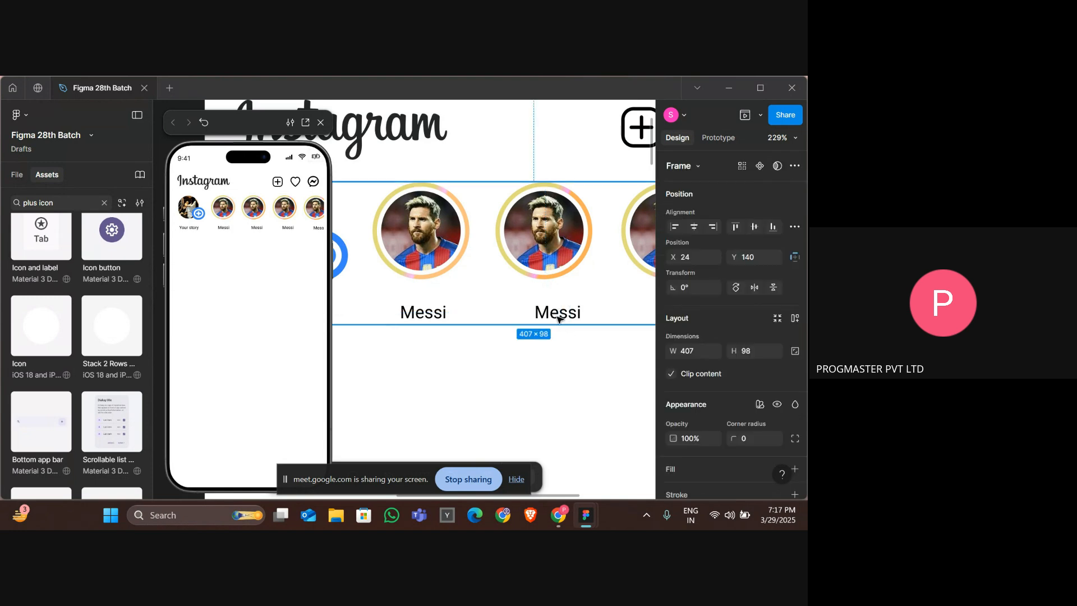
pyautogui.doubleClick(558, 319)
pyautogui.doubleClick(558, 319)
pyautogui.press('Left')
pyautogui.press('Left')
pyautogui.press('Left')
pyautogui.press('Left')
pyautogui.press('Left')
pyautogui.press('Left')
pyautogui.press('Left')
pyautogui.press('Left')
pyautogui.press('Left')
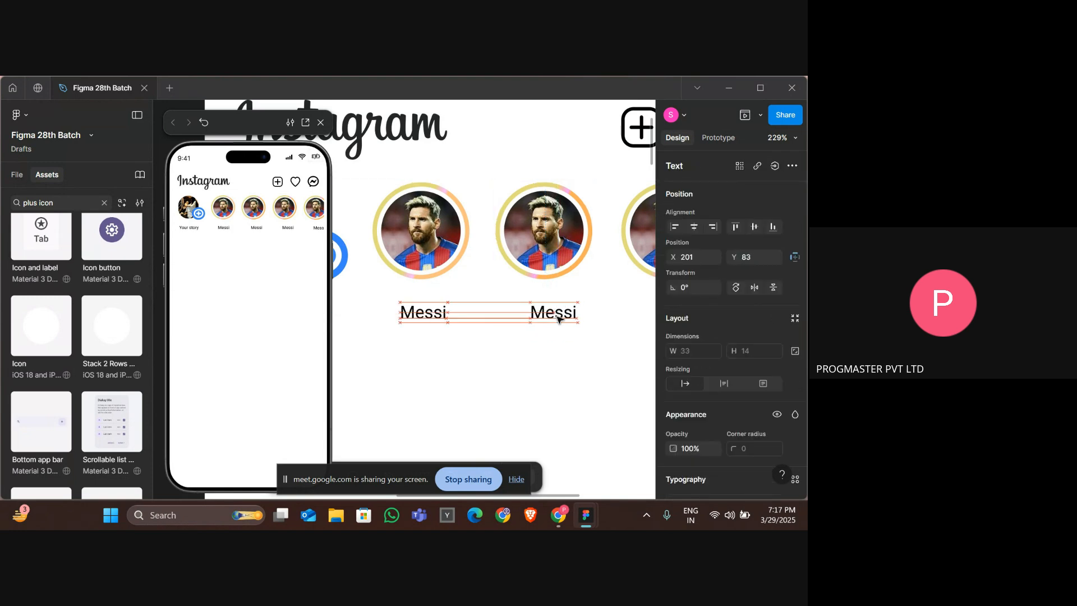
# Shift the third Messi label slightly left to center it under its picture.
pyautogui.scroll(-3, 559, 318)
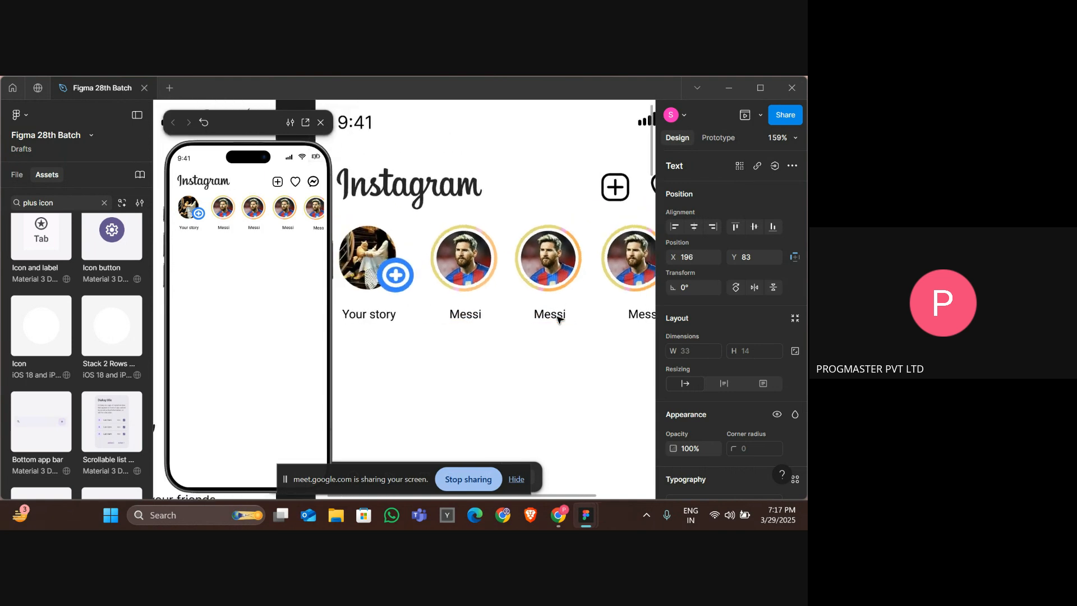
pyautogui.hscroll(2, 559, 314)
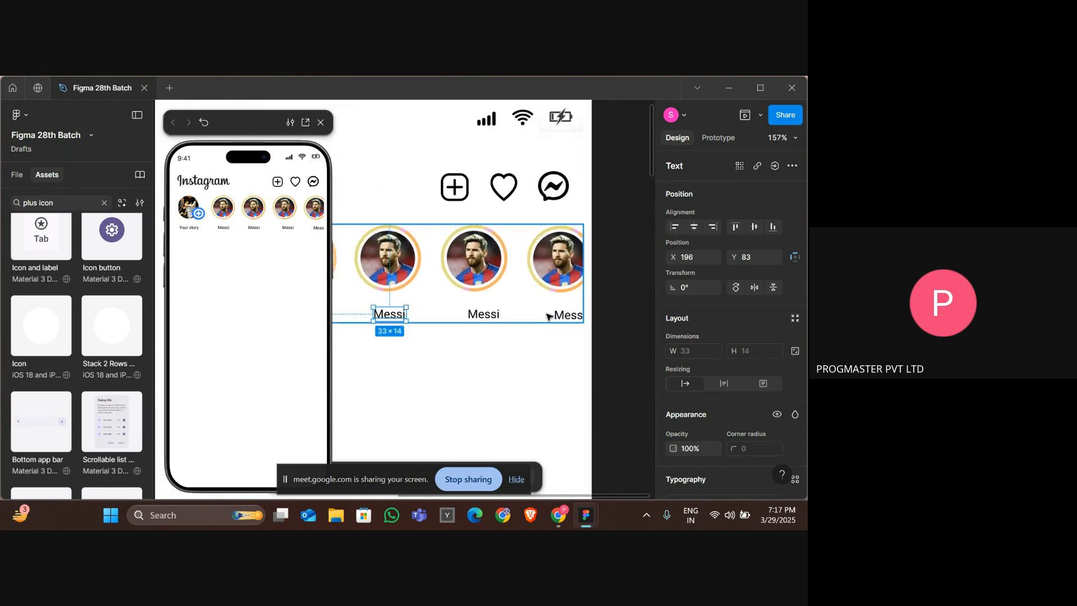
pyautogui.click(496, 318)
pyautogui.doubleClick(496, 319)
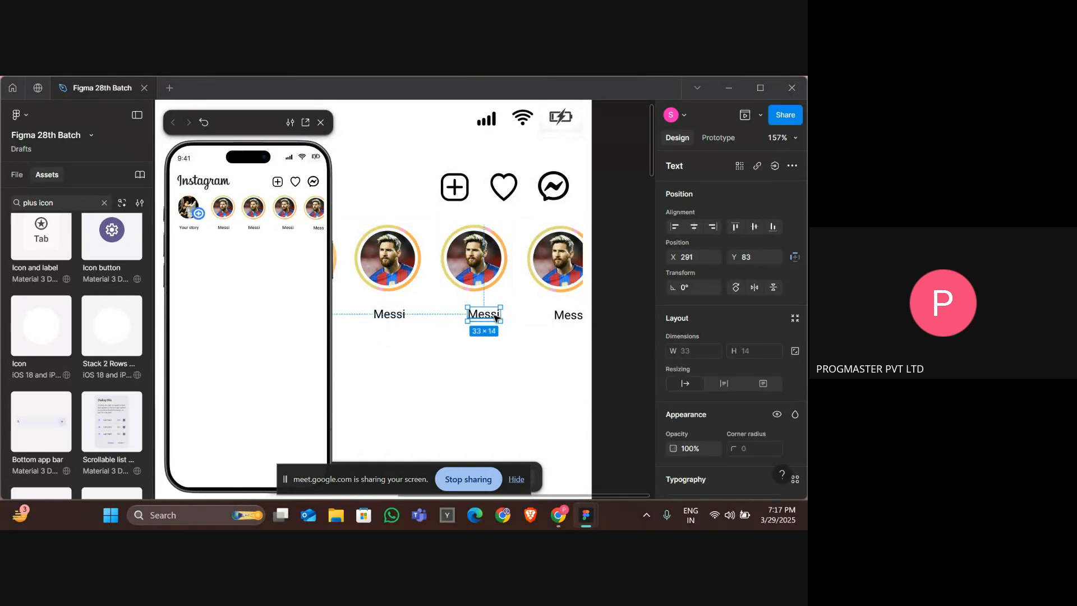
pyautogui.press('Escape')
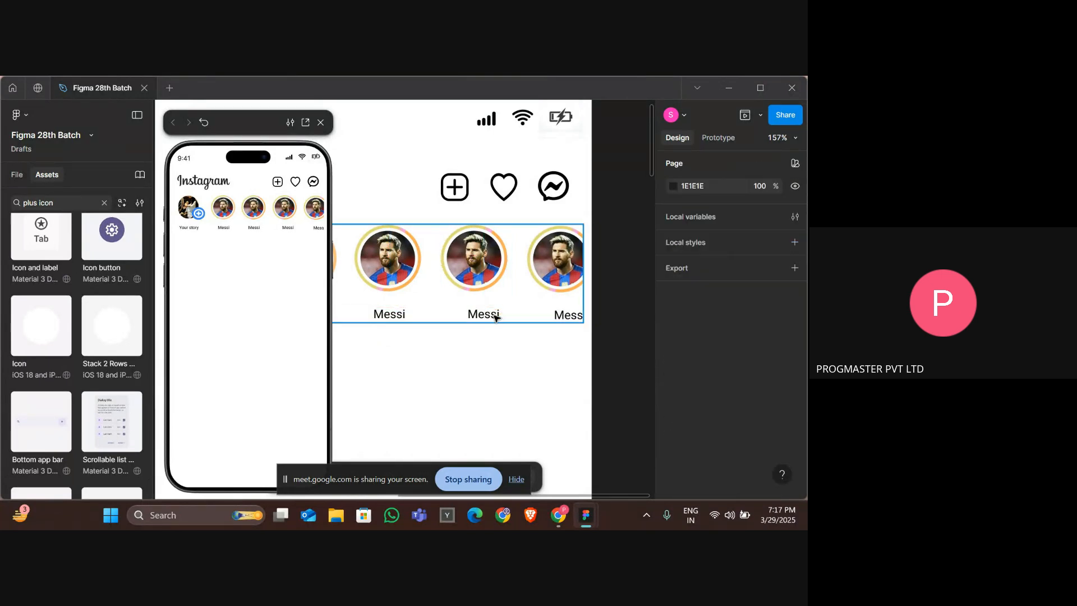
pyautogui.click(496, 319)
pyautogui.doubleClick(496, 318)
pyautogui.moveTo(496, 319); pyautogui.dragTo(493, 316)
# Nudge the fourth Messi label 7 px left to center it under its picture.
pyautogui.doubleClick(563, 316)
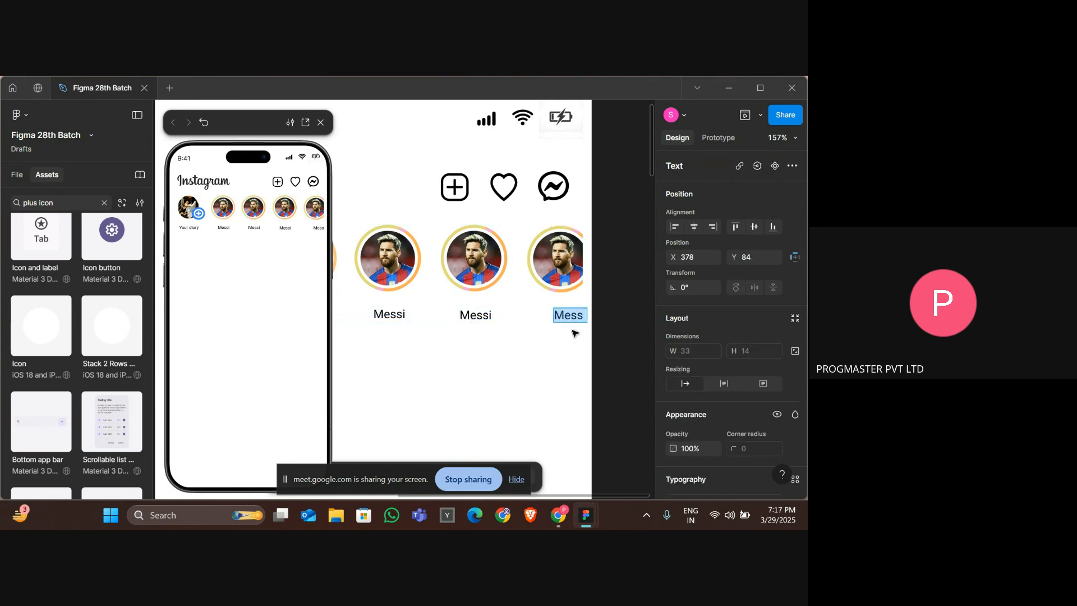
pyautogui.press('Escape')
pyautogui.press('Left')
pyautogui.press('Left')
pyautogui.press('Left')
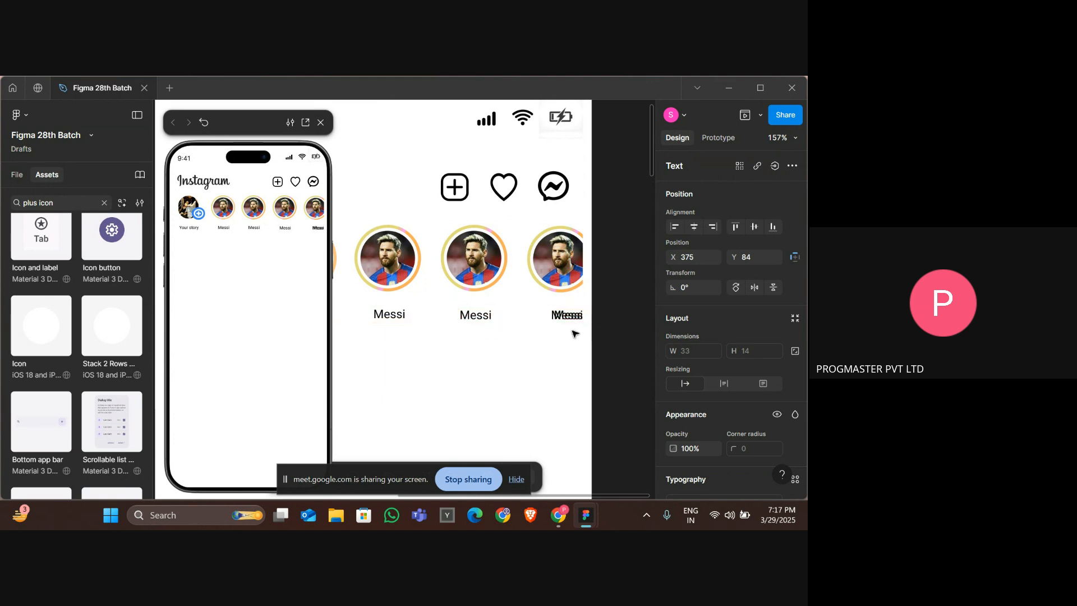
pyautogui.press('Delete')
pyautogui.click(561, 315)
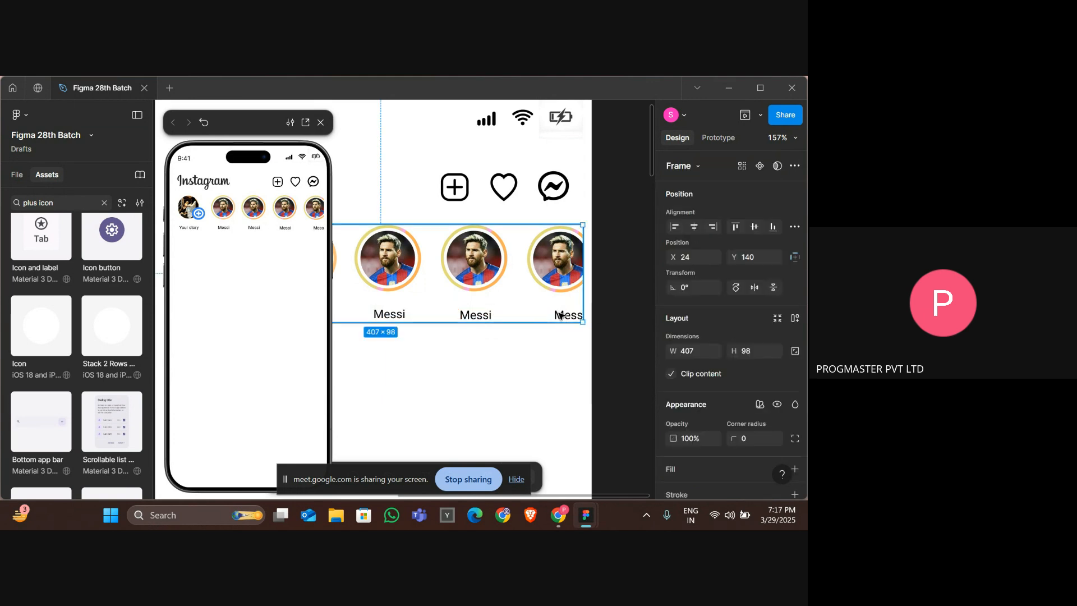
pyautogui.click(561, 316)
pyautogui.press('Left')
pyautogui.press('Left')
pyautogui.press('Left')
pyautogui.press('Left')
pyautogui.press('Left')
pyautogui.press('Left')
pyautogui.press('Left')
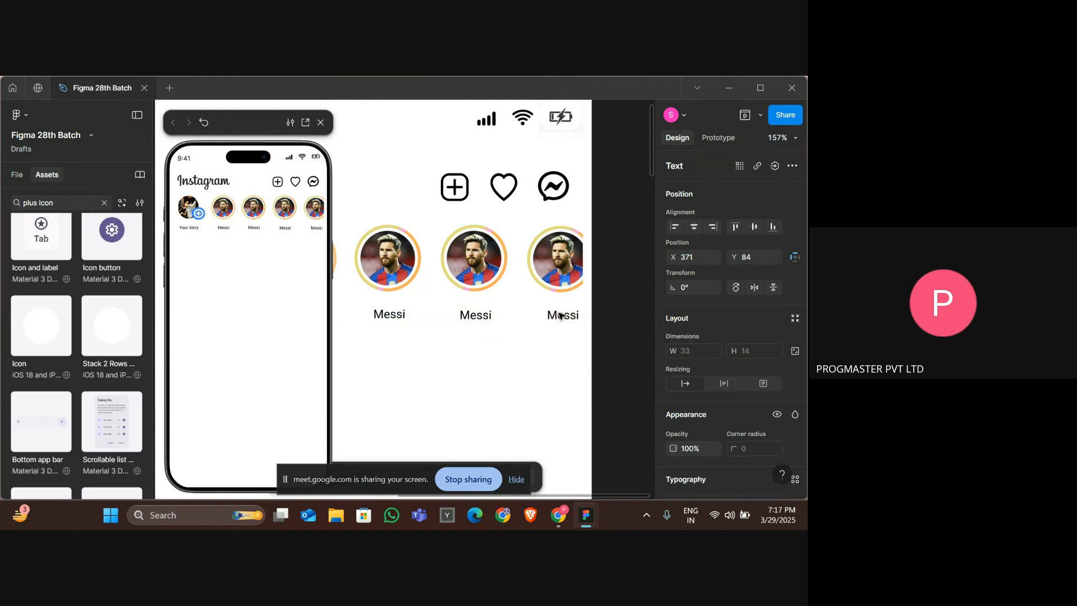
pyautogui.press('Left')
pyautogui.click(483, 339)
# Switch to the browser and open the girl profile pic image search results.
pyautogui.scroll(-3, 483, 338)
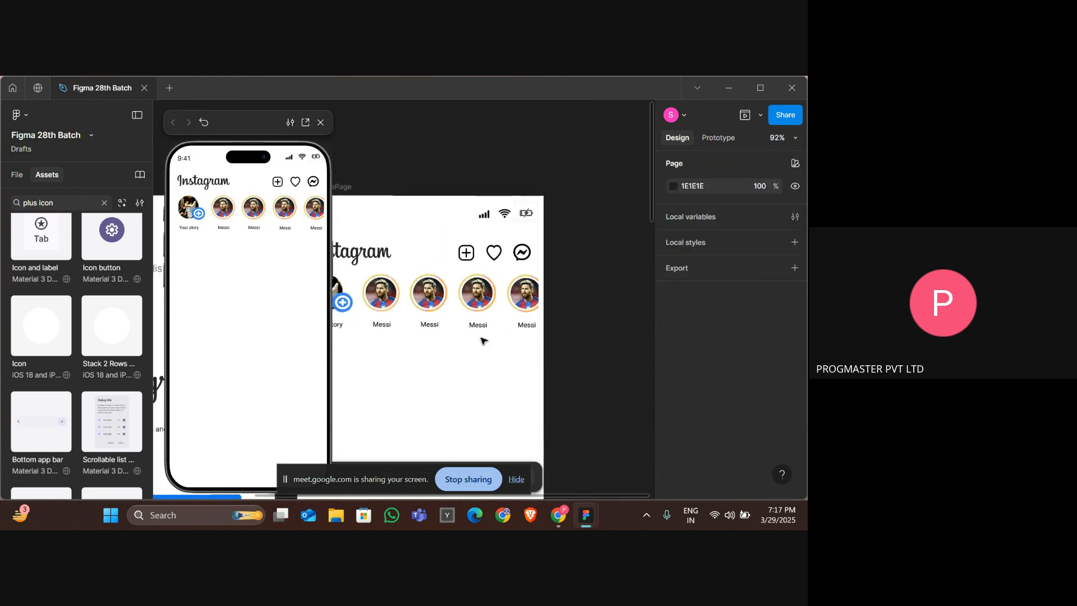
pyautogui.scroll(-2, 483, 338)
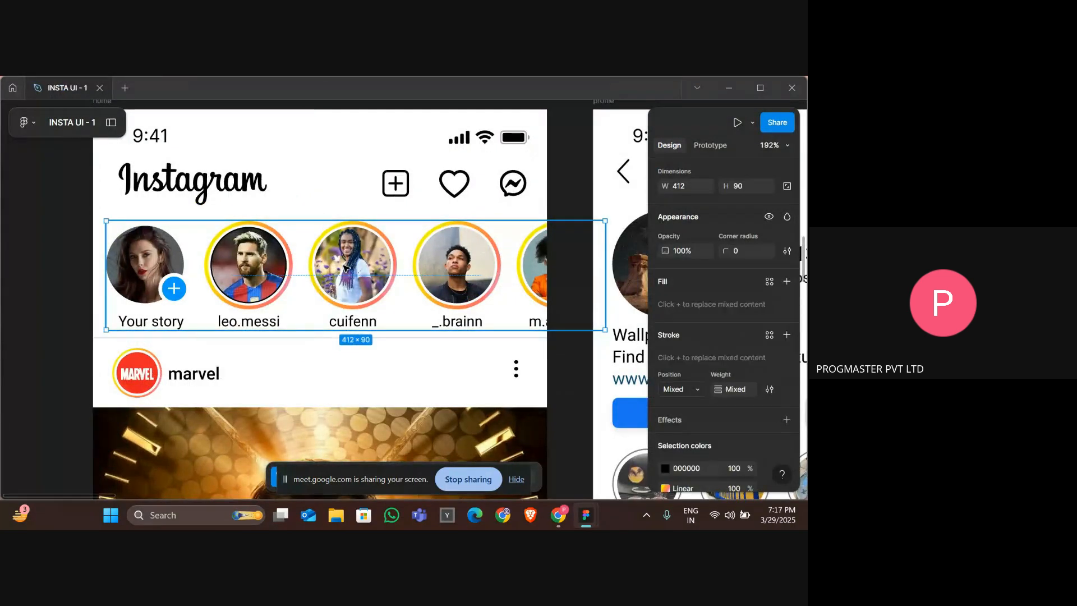
pyautogui.doubleClick(347, 268)
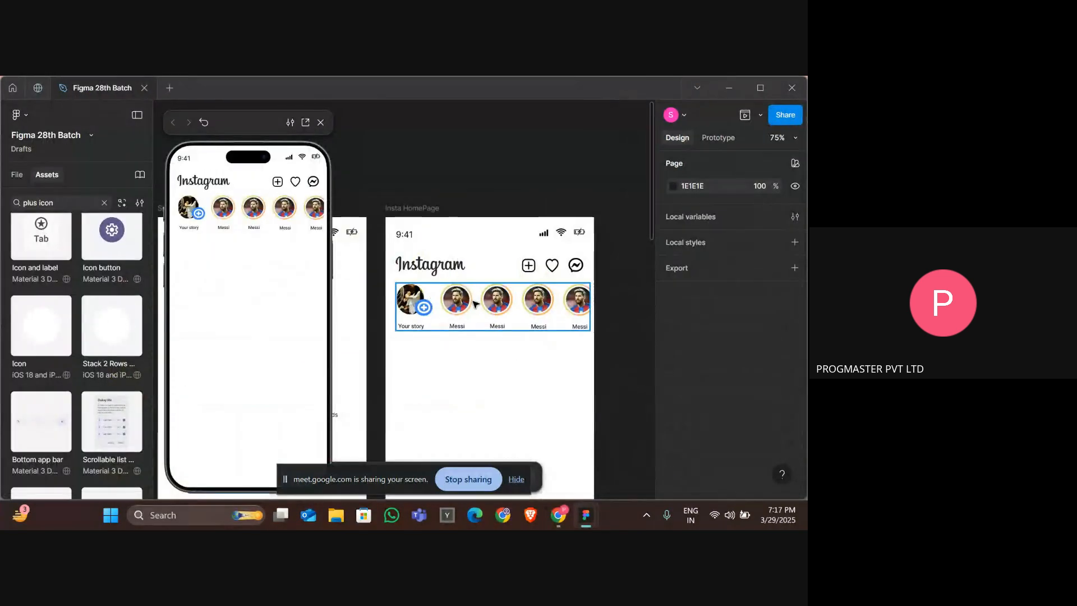
pyautogui.hotkey('alt', 'Tab')
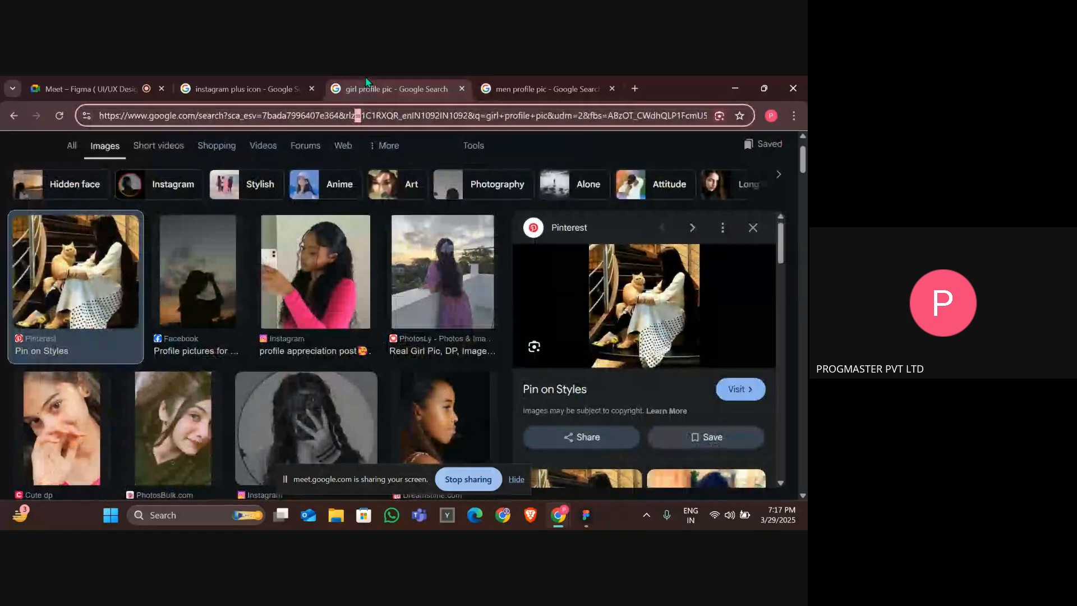
pyautogui.click(392, 88)
# Copy a girl profile picture from the image search results.
pyautogui.scroll(-3, 169, 326)
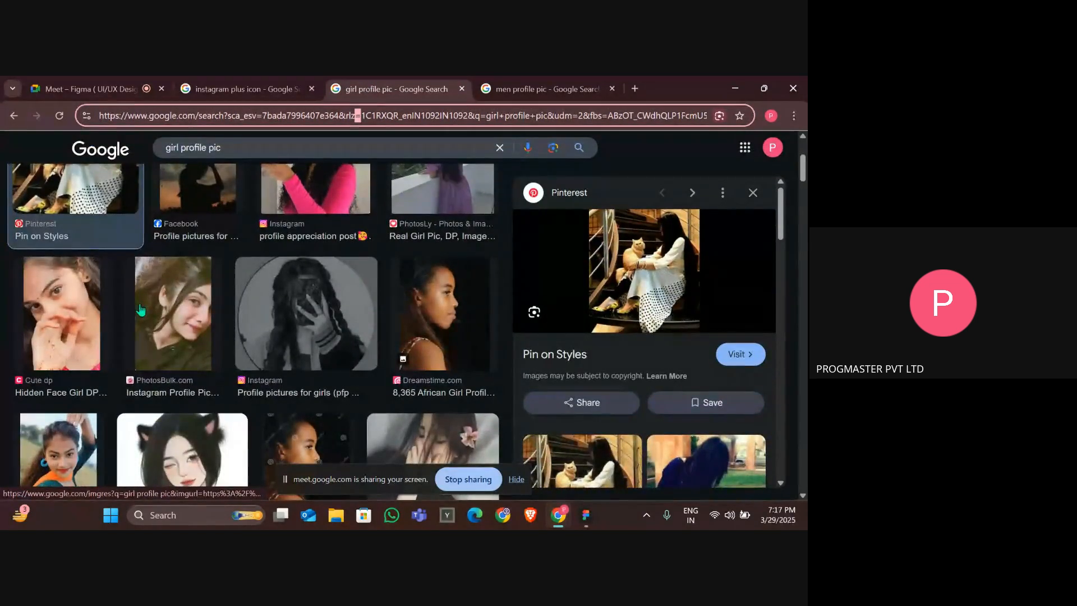
pyautogui.click(168, 315)
pyautogui.rightClick(641, 299)
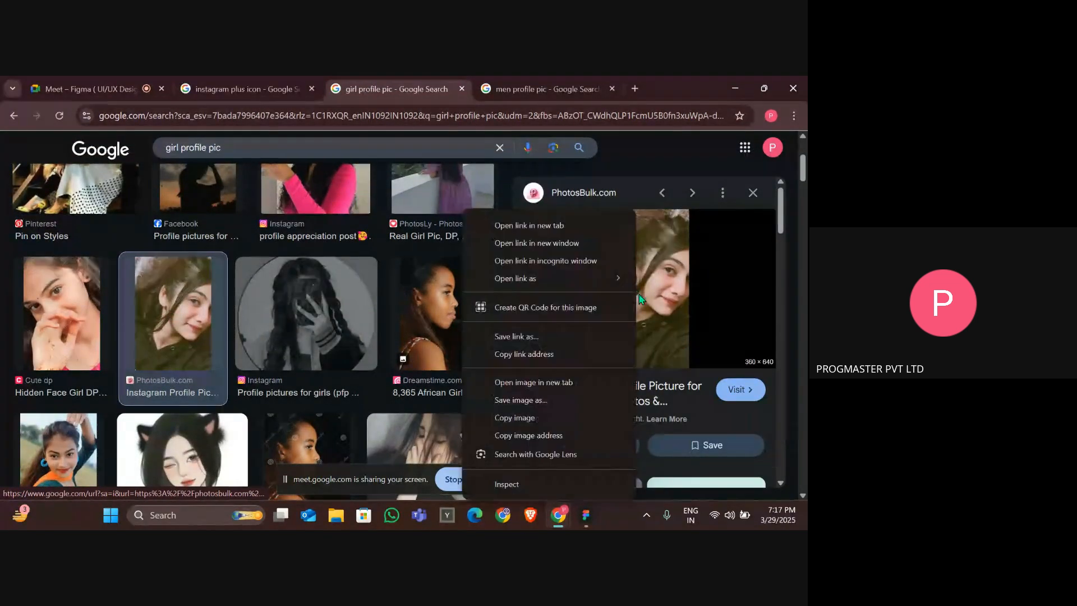
pyautogui.click(518, 416)
# Paste the copied photo into the third story circle's profile picture, replacing the Messi image.
pyautogui.hotkey('alt', 'Tab')
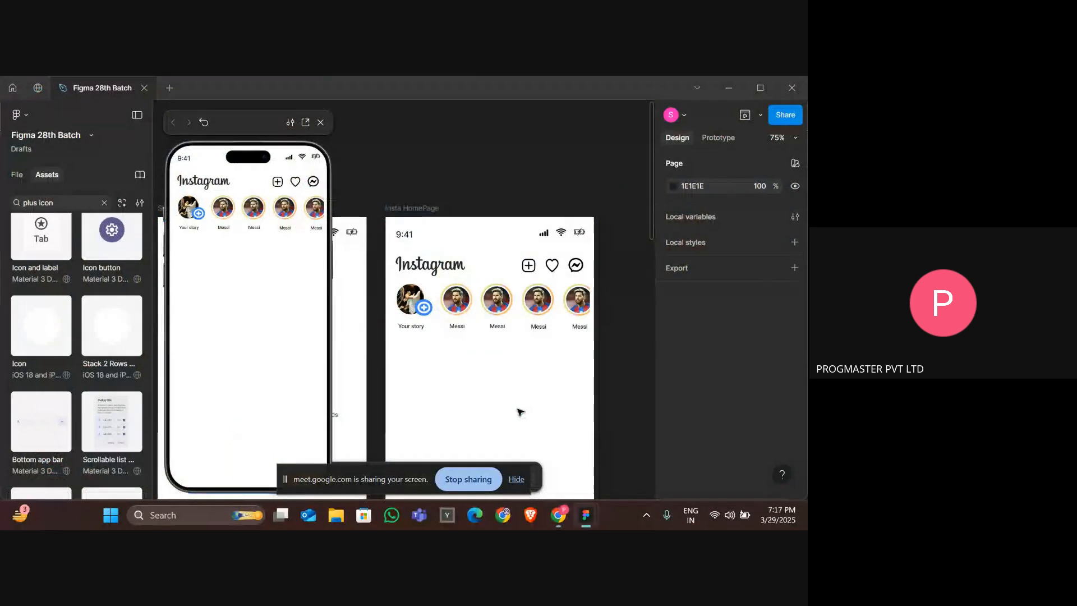
pyautogui.click(462, 303)
pyautogui.scroll(5, 535, 287)
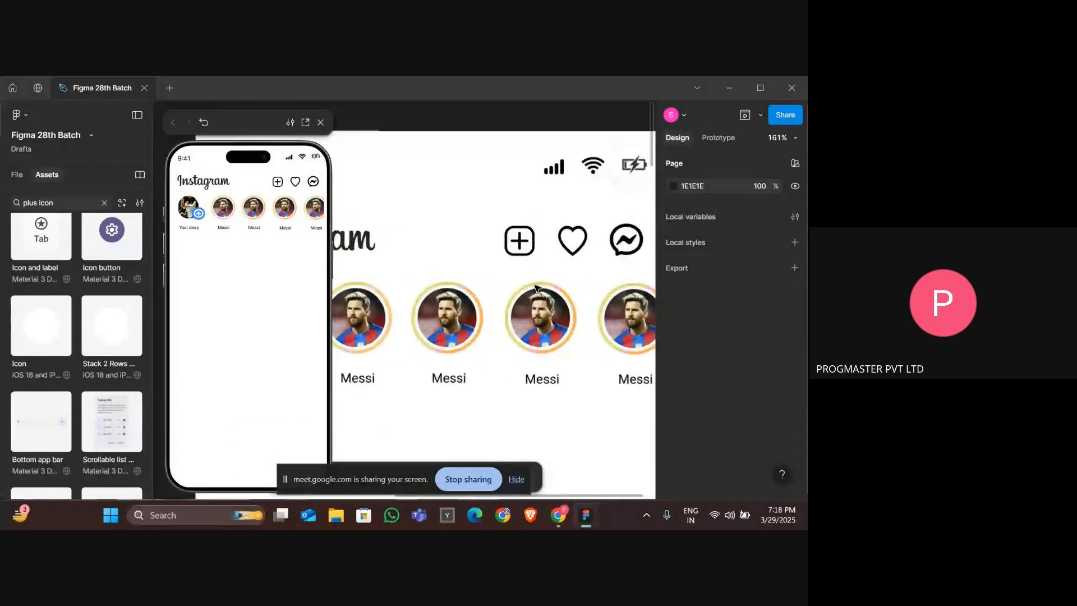
pyautogui.click(435, 335)
pyautogui.doubleClick(435, 335)
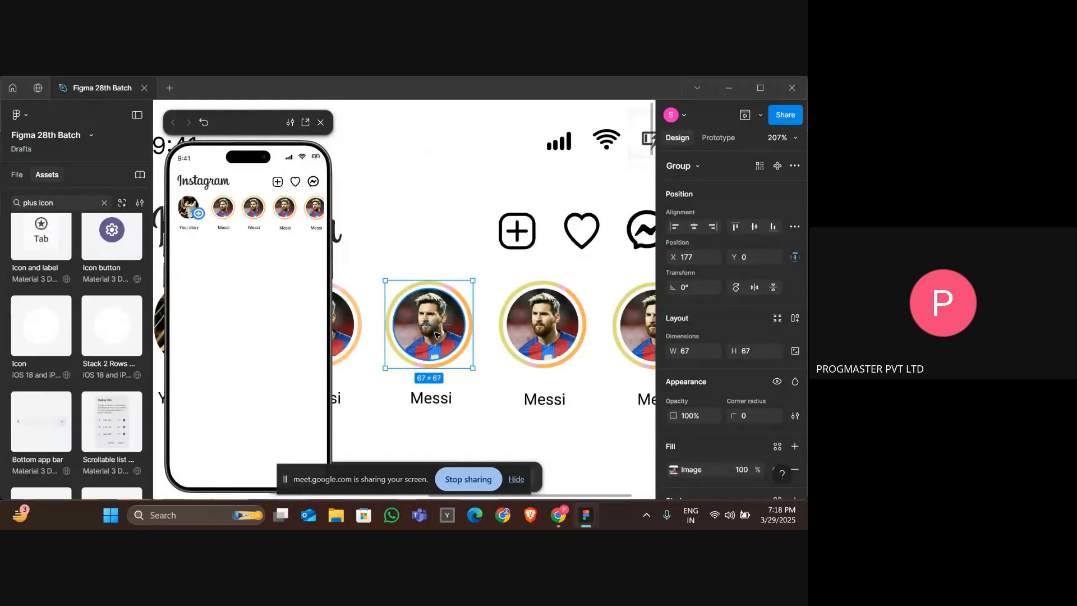
pyautogui.hotkey('ctrl', 'v')
pyautogui.hotkey('ctrl', 'z')
pyautogui.doubleClick(434, 335)
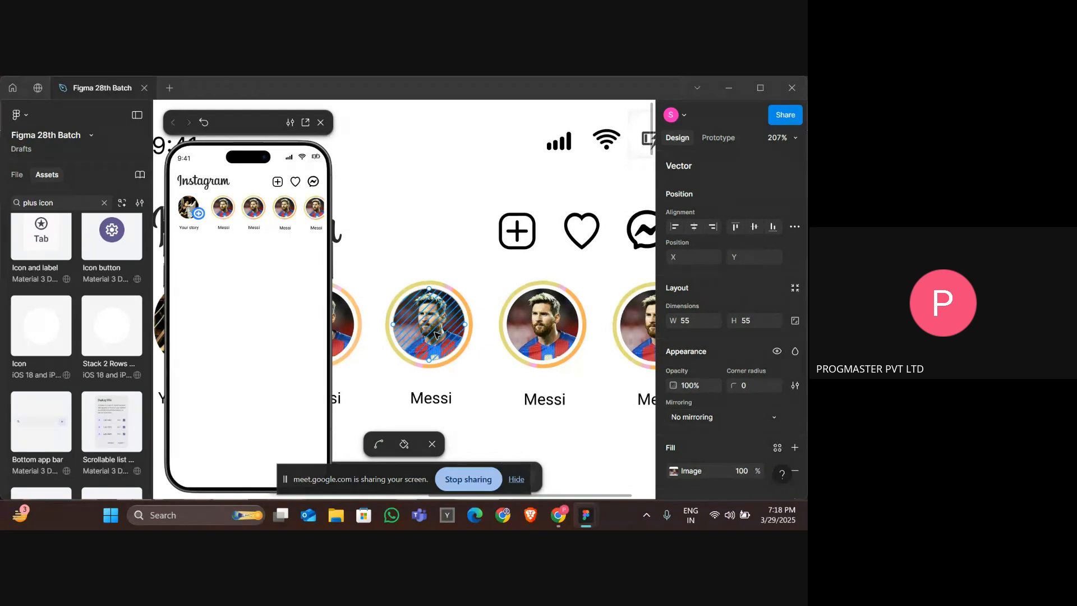
pyautogui.press('Escape')
pyautogui.hotkey('ctrl', 'v')
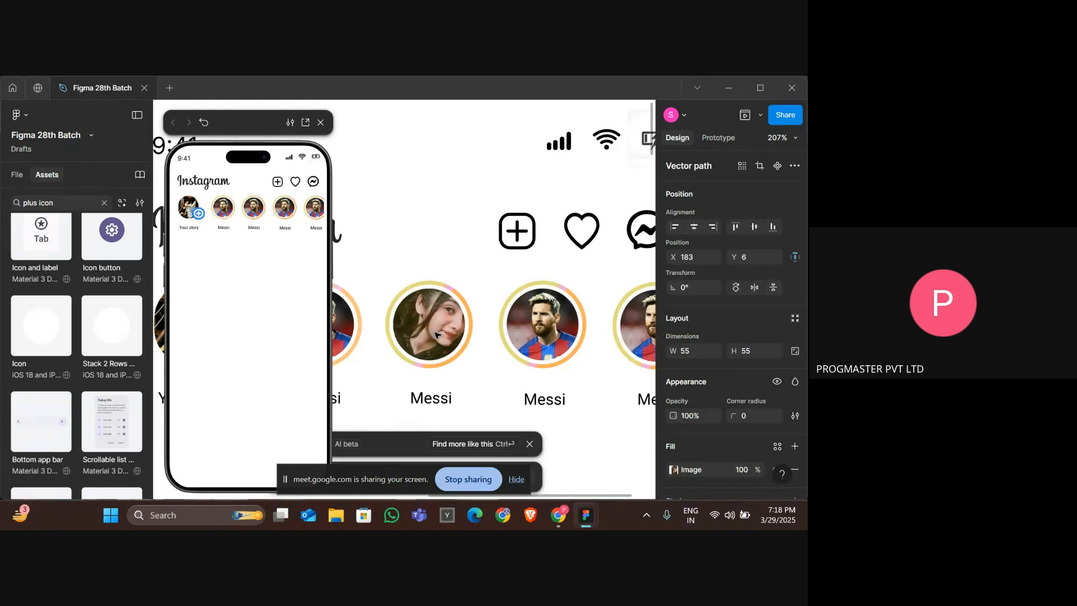
pyautogui.click(435, 335)
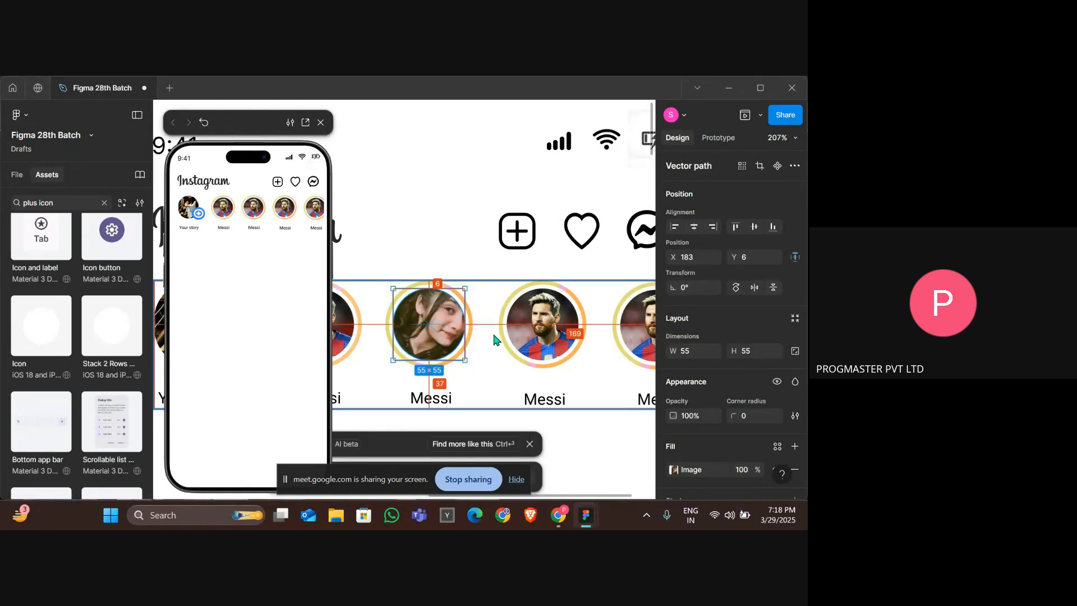
# Copy the black-and-white girl profile picture from the search results.
pyautogui.hotkey('alt', 'Tab')
pyautogui.rightClick(644, 312)
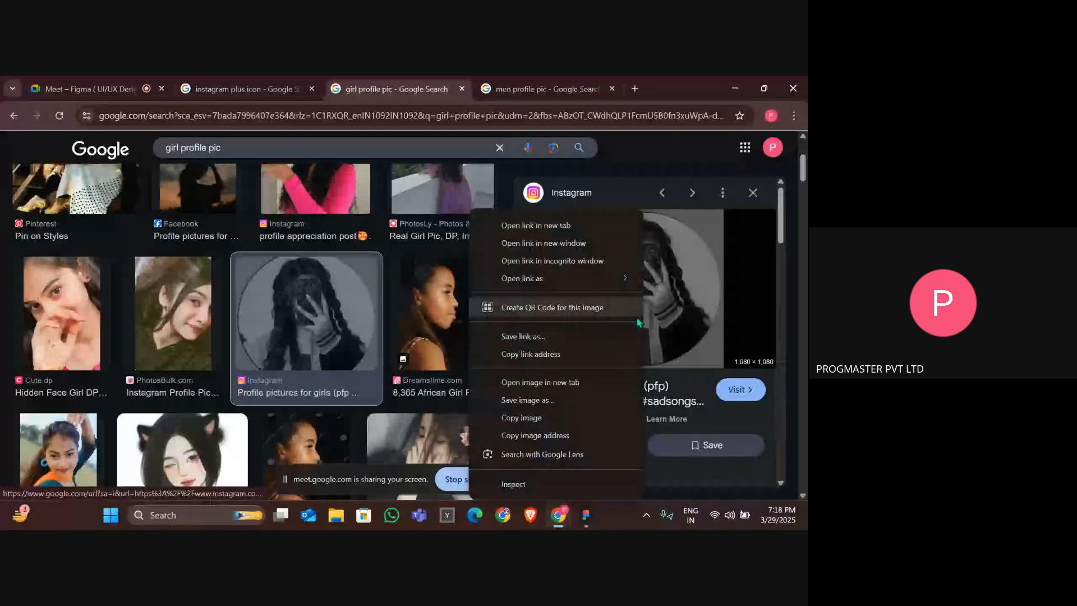
pyautogui.click(517, 419)
# Paste the copied photo into the fourth story circle's profile picture.
pyautogui.hotkey('alt', 'Tab')
pyautogui.click(550, 312)
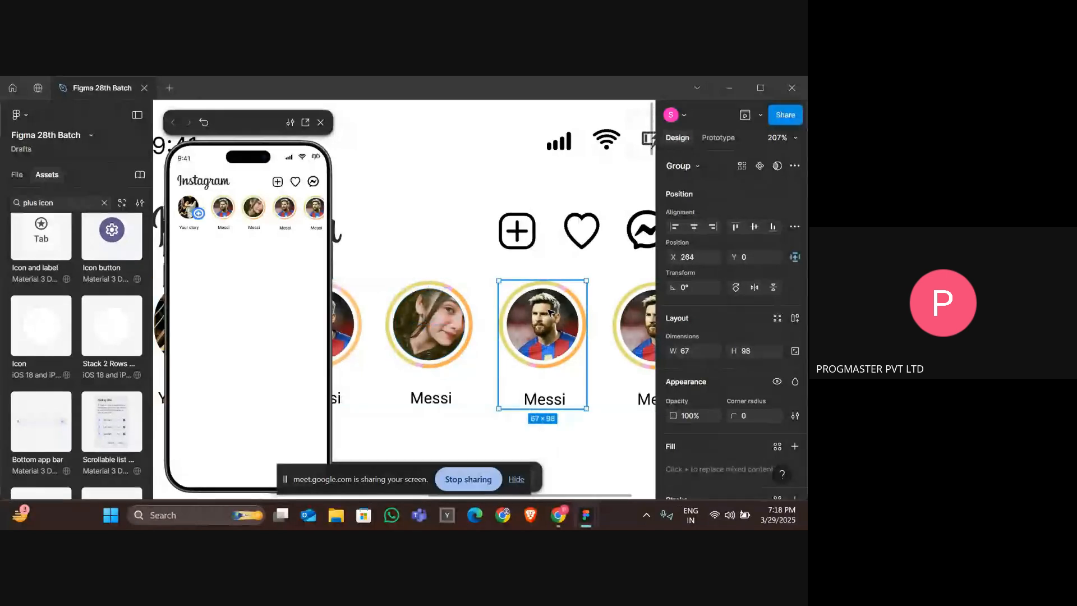
pyautogui.doubleClick(550, 312)
pyautogui.doubleClick(550, 312)
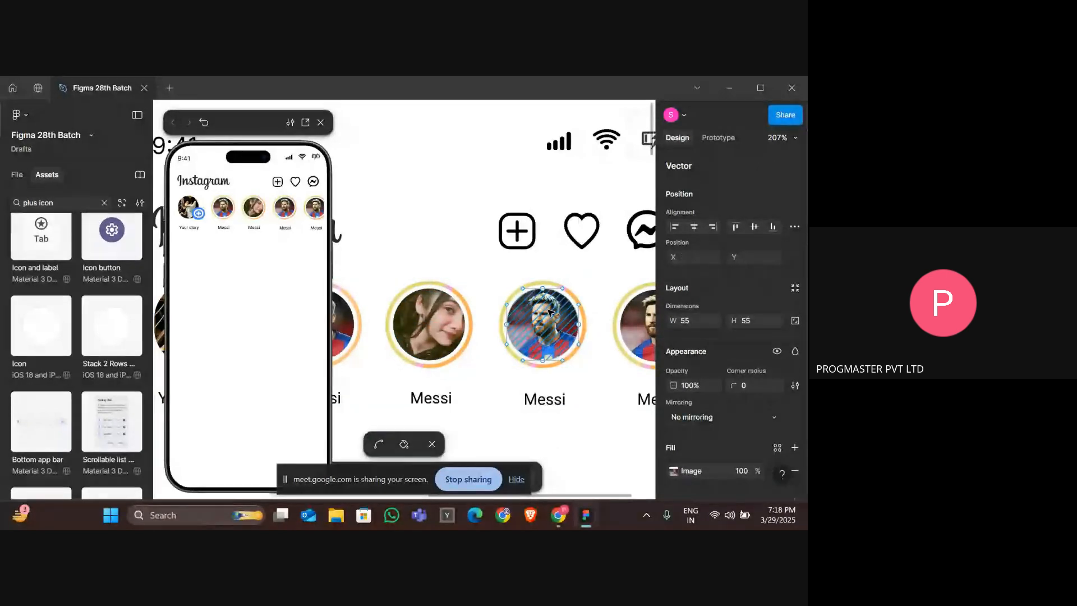
pyautogui.press('Escape')
pyautogui.hotkey('ctrl', 'v')
pyautogui.hscroll(3, 550, 312)
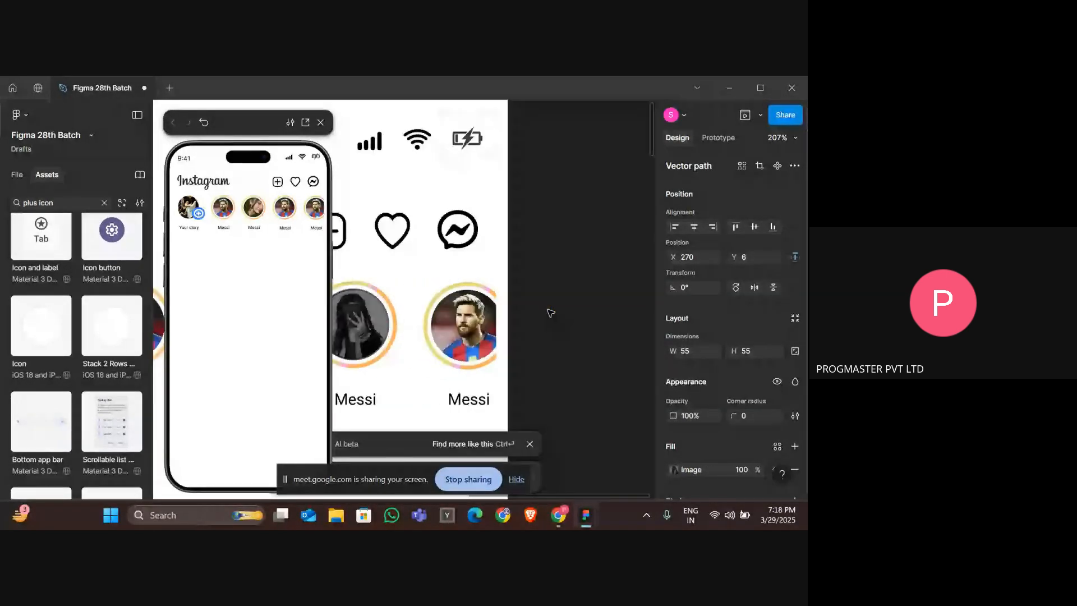
# Change the image search to "men profile pic".
pyautogui.hotkey('alt', 'Tab')
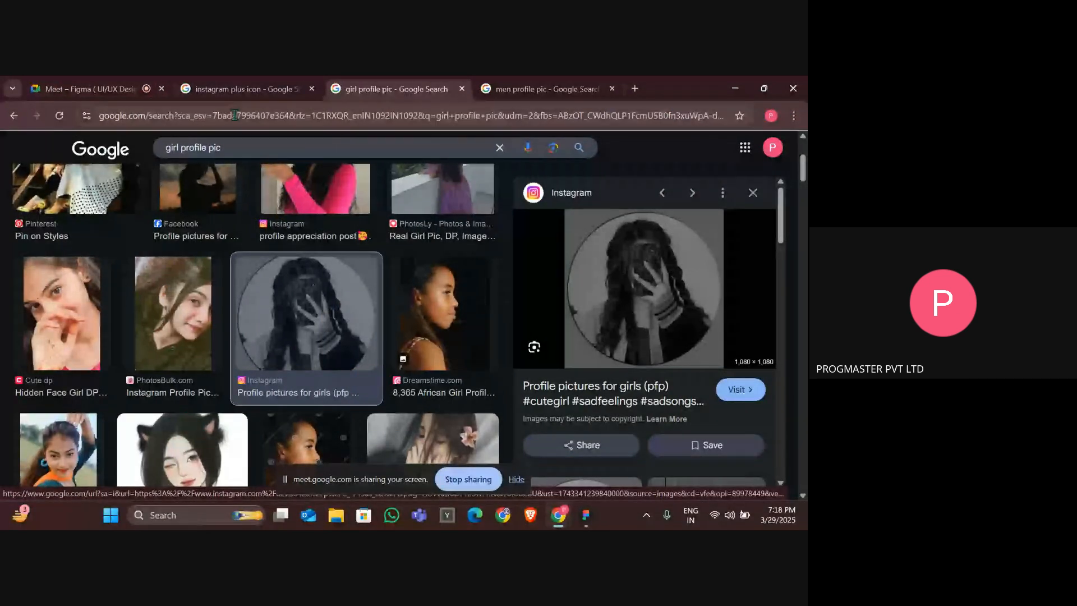
pyautogui.scroll(-3, 432, 370)
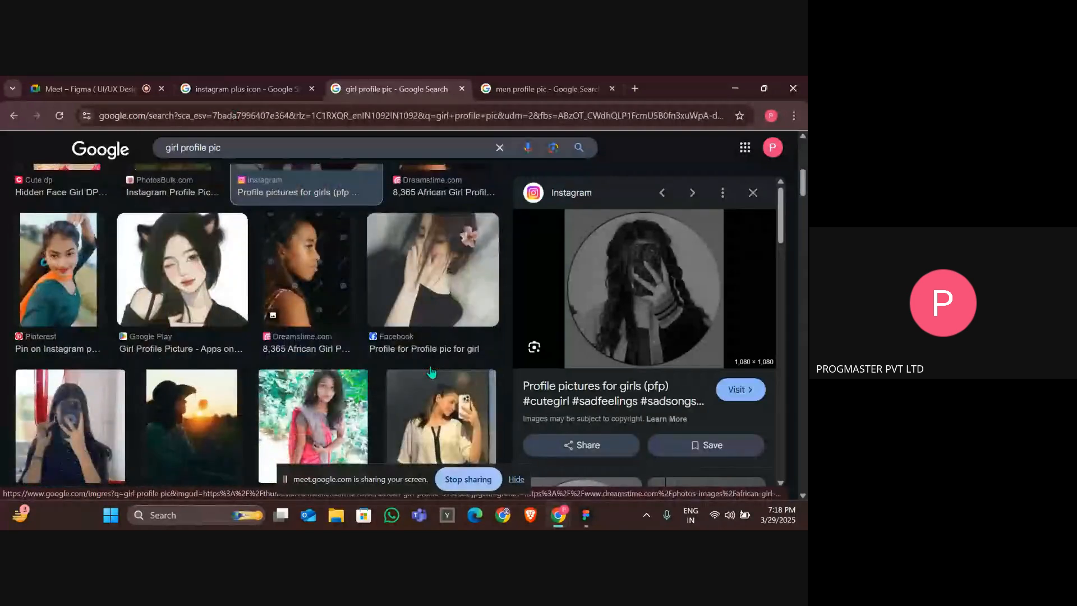
pyautogui.scroll(-5, 431, 372)
pyautogui.moveTo(166, 147); pyautogui.dragTo(177, 151)
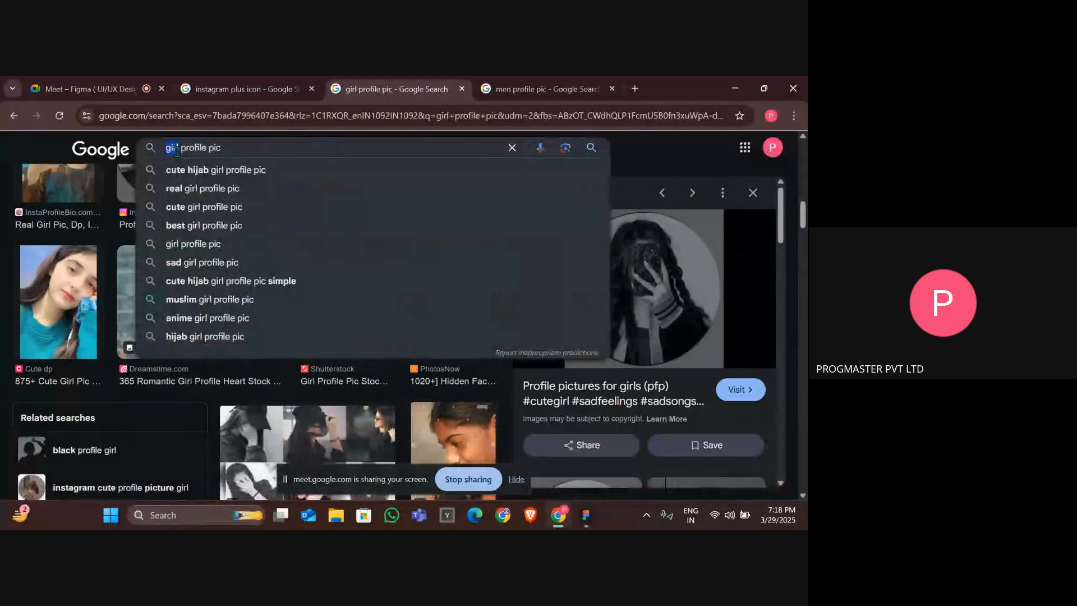
pyautogui.write('men')
pyautogui.press('Return')
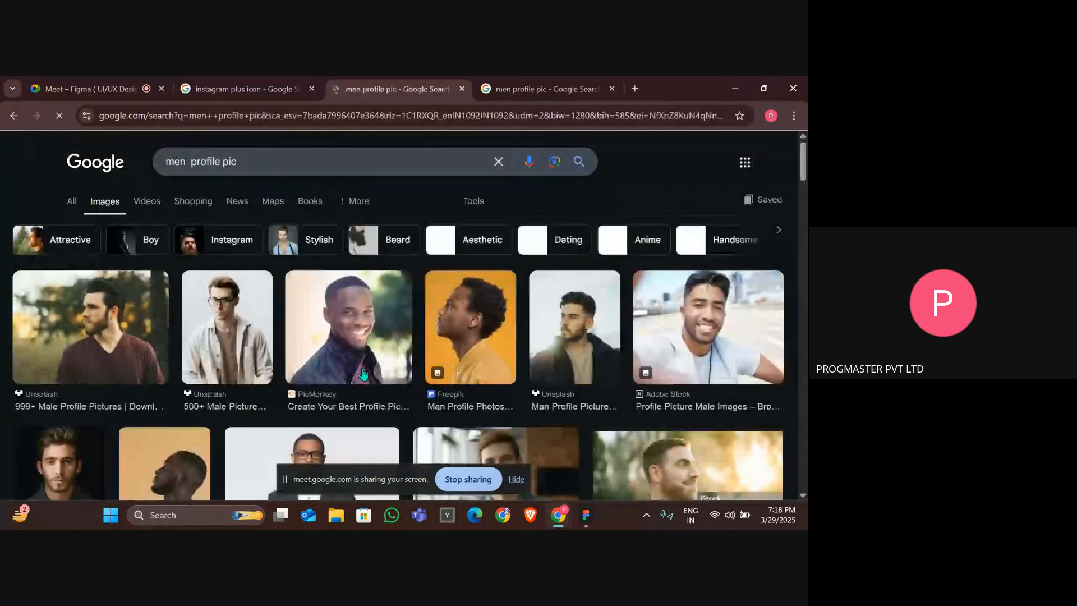
# Copy a man's profile picture from the search results.
pyautogui.scroll(-3, 363, 375)
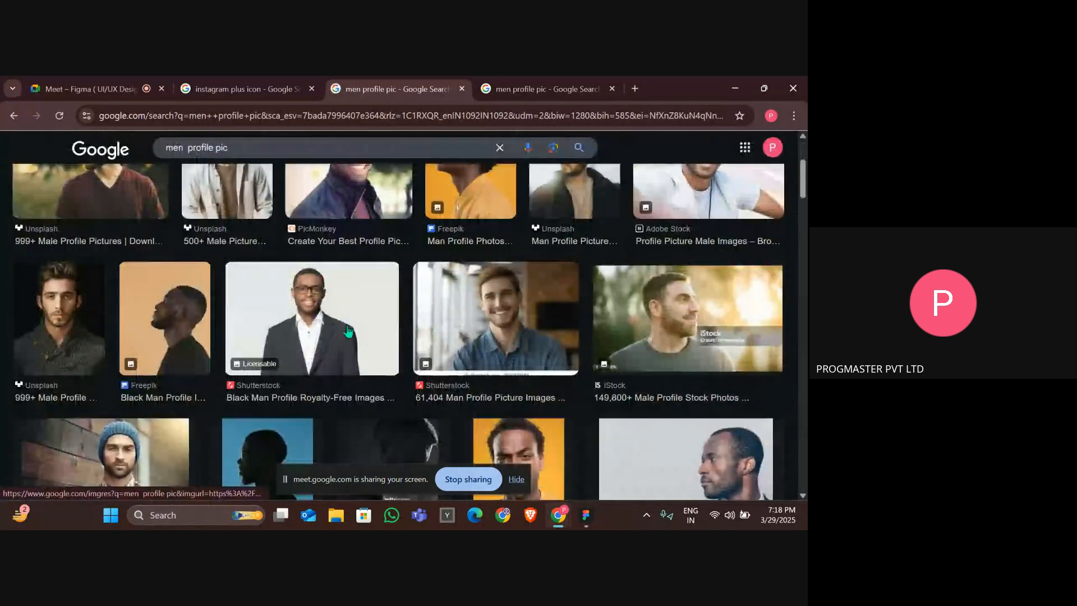
pyautogui.click(159, 321)
pyautogui.rightClick(653, 355)
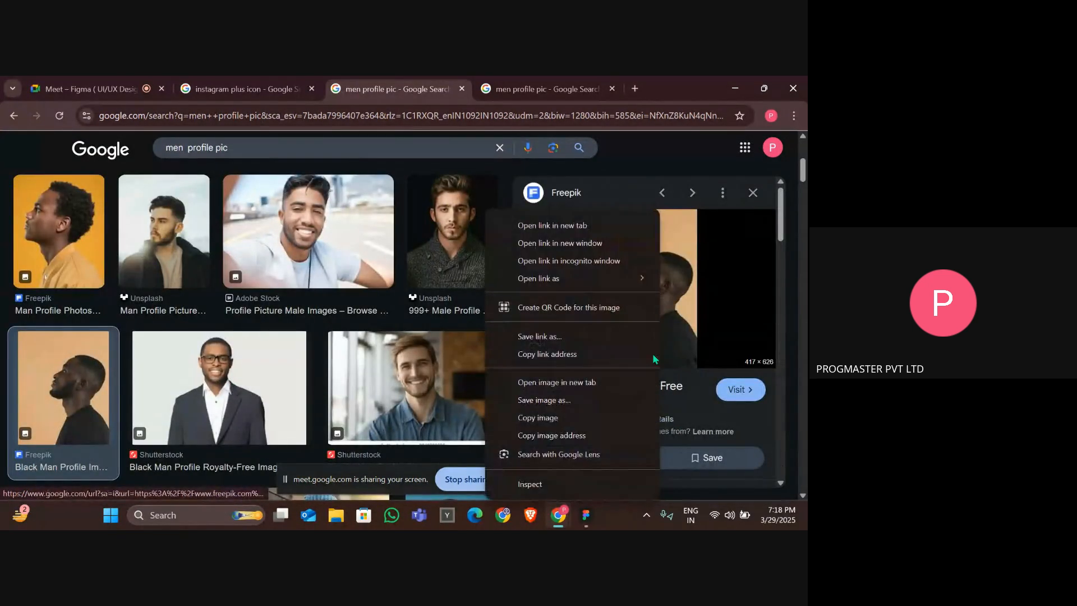
pyautogui.click(547, 418)
# Paste the copied photo into the fifth story circle's profile picture.
pyautogui.hotkey('alt', 'Tab')
pyautogui.click(450, 331)
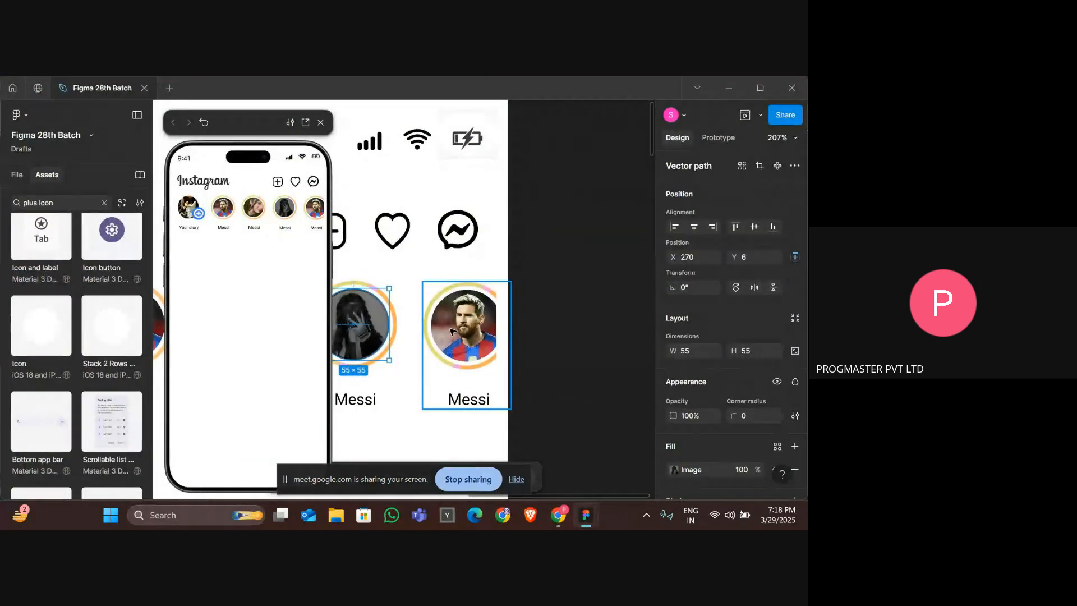
pyautogui.doubleClick(451, 331)
pyautogui.doubleClick(451, 331)
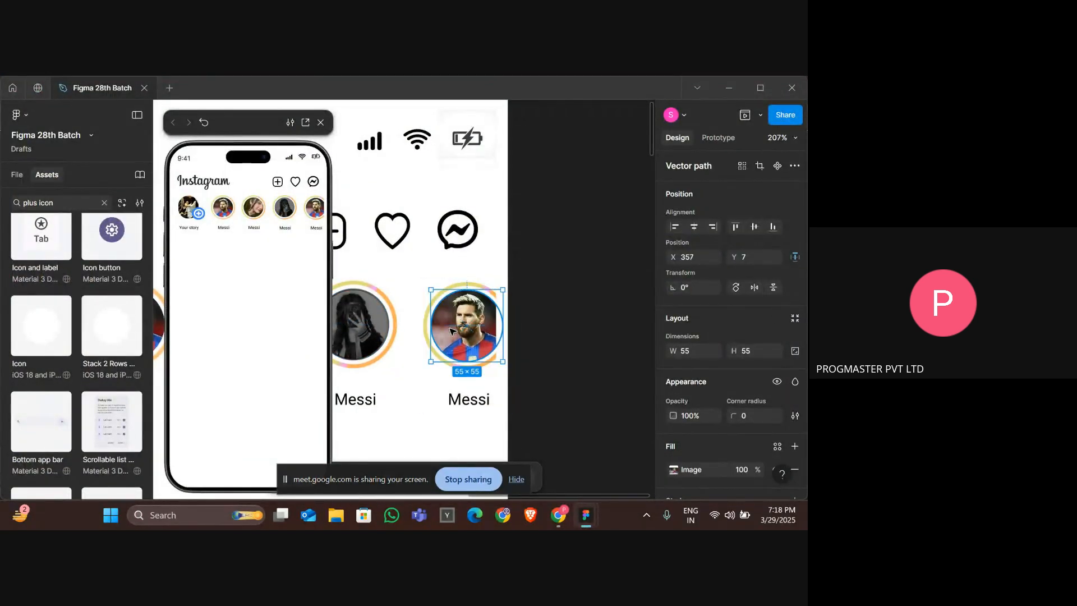
pyautogui.hotkey('ctrl', 'v')
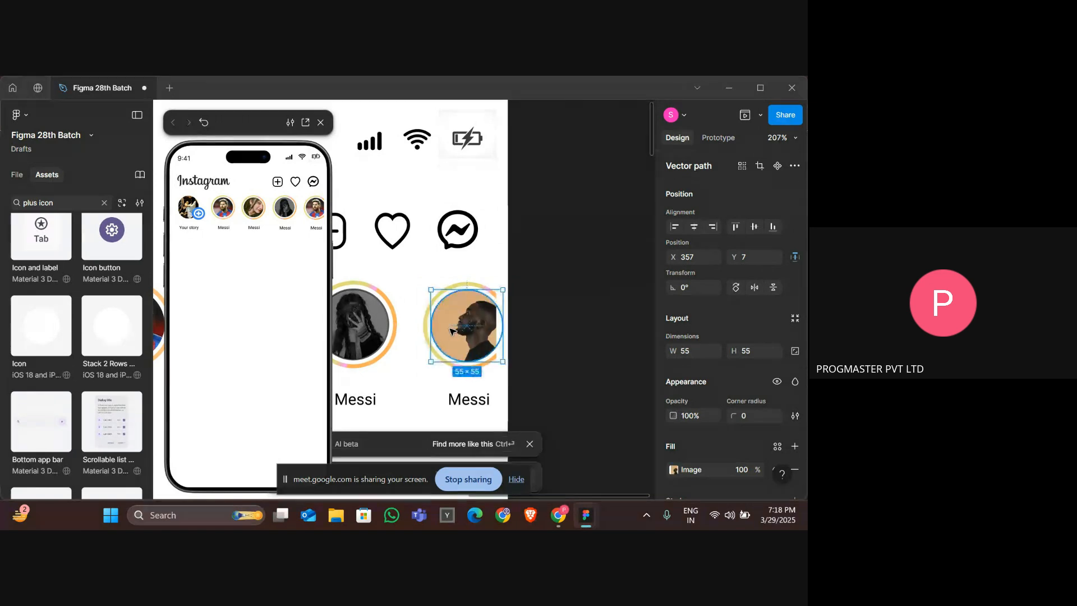
pyautogui.scroll(-5, 451, 331)
pyautogui.scroll(-2, 450, 331)
pyautogui.hscroll(-2, 450, 331)
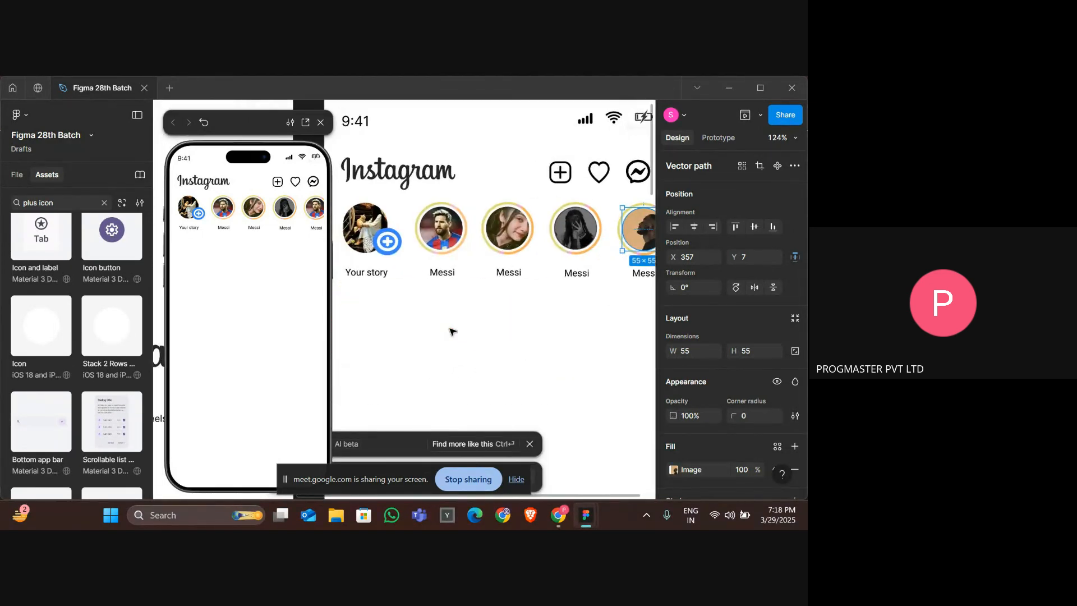
pyautogui.doubleClick(523, 273)
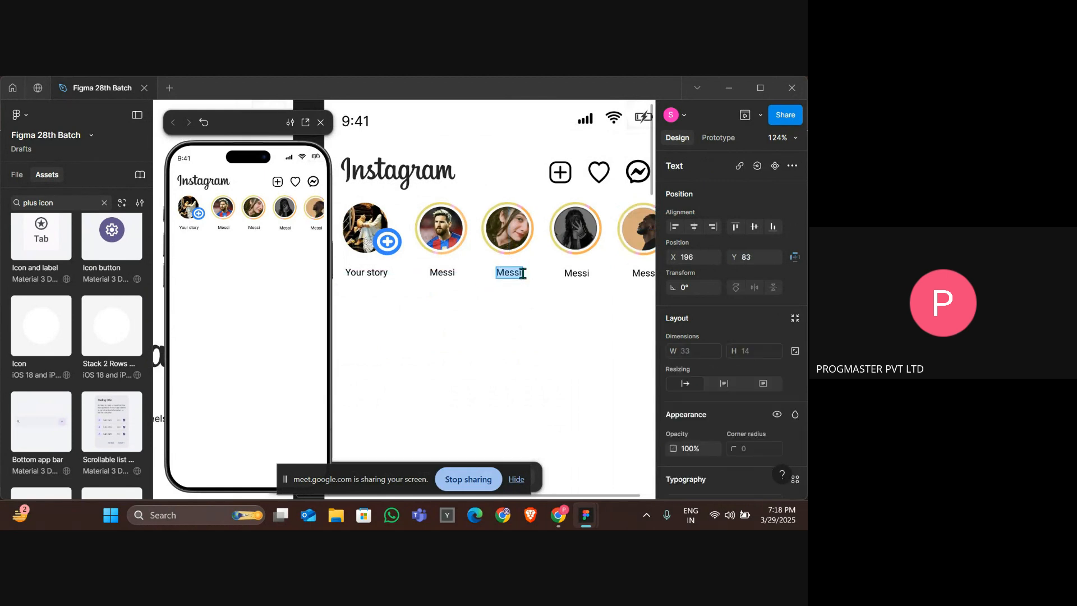
pyautogui.press('BackSpace')
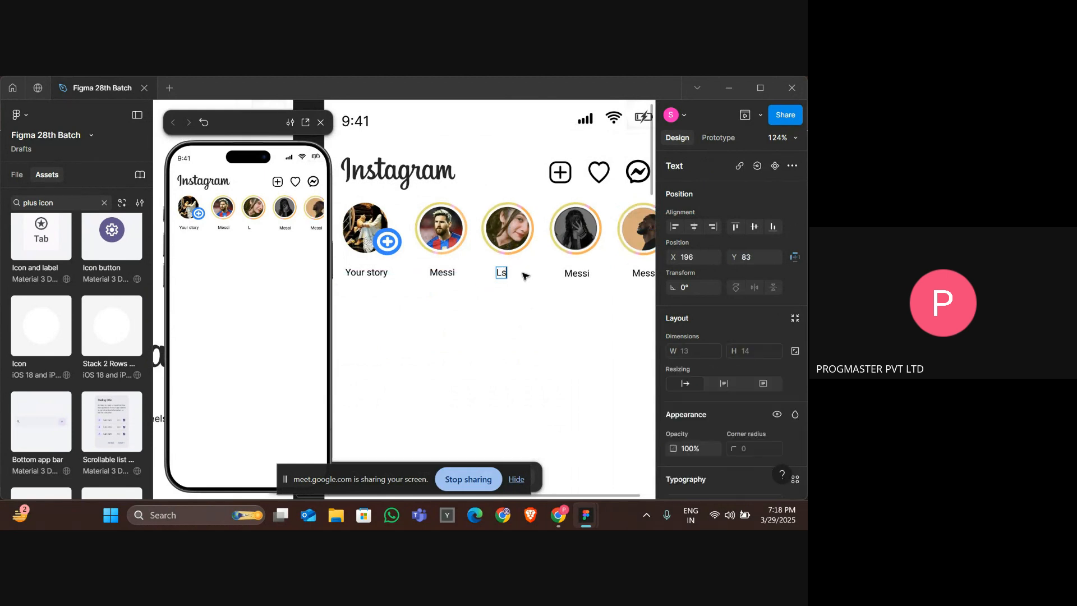
pyautogui.press('Escape')
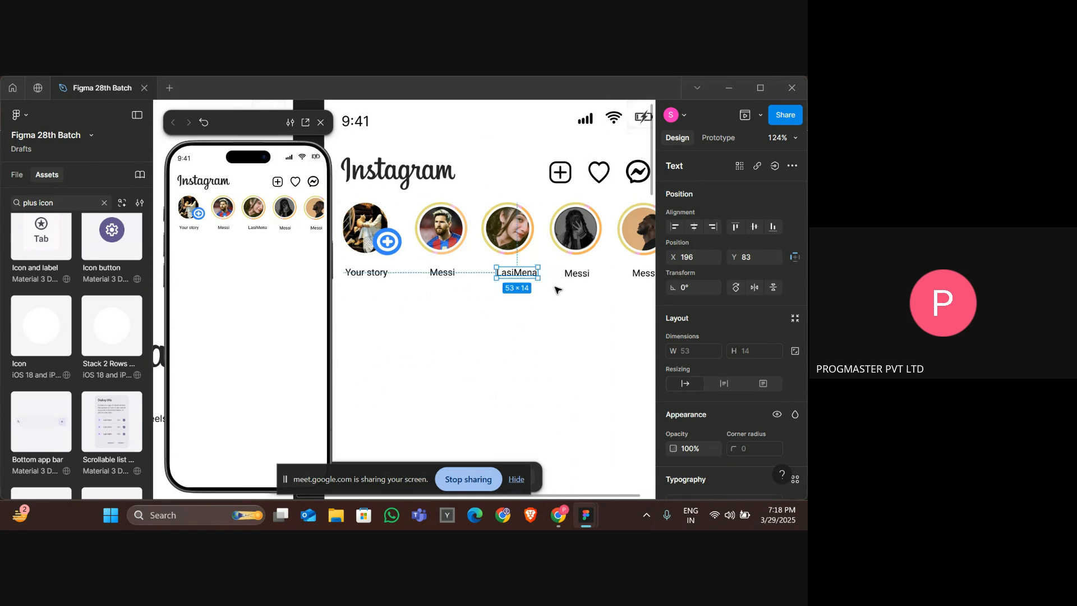
pyautogui.press('Left')
pyautogui.press('Left')
pyautogui.press('Left')
pyautogui.press('Left')
pyautogui.press('Left')
pyautogui.press('Left')
pyautogui.press('Left')
pyautogui.press('Left')
pyautogui.press('Left')
pyautogui.press('Left')
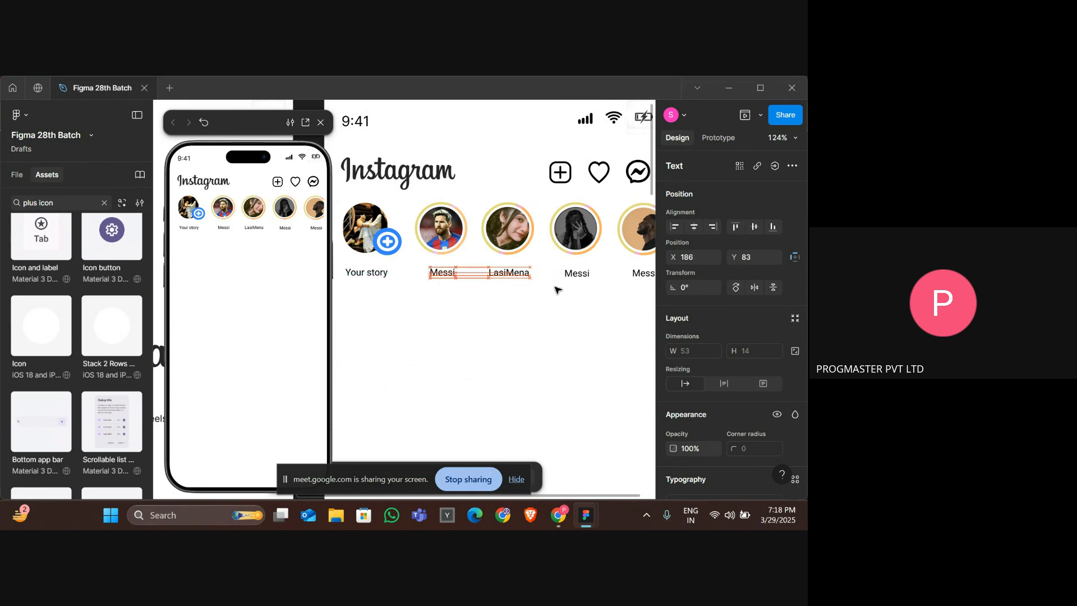
pyautogui.click(574, 273)
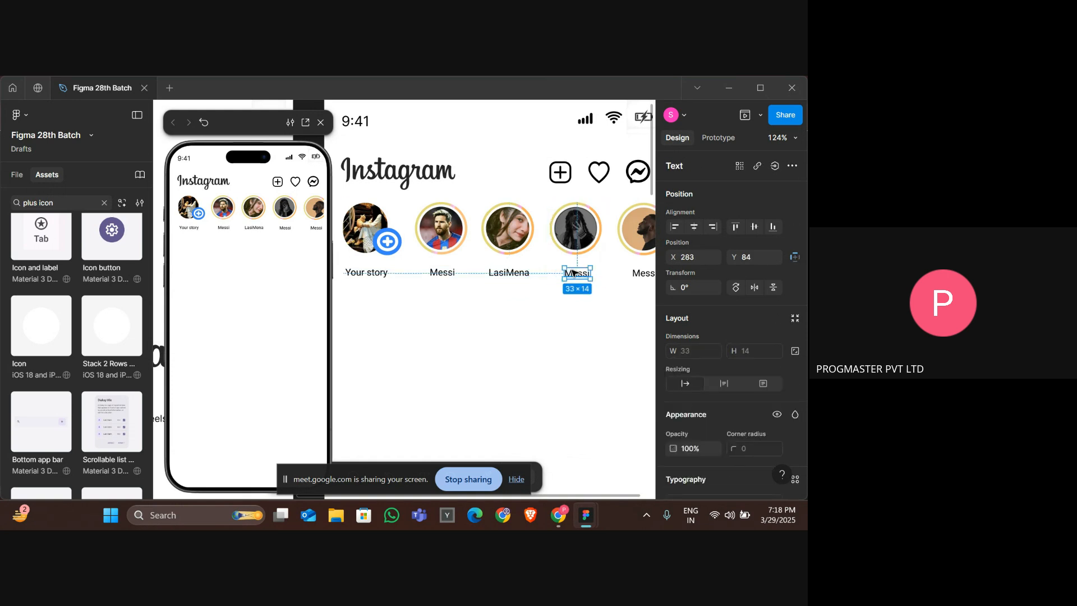
pyautogui.doubleClick(573, 272)
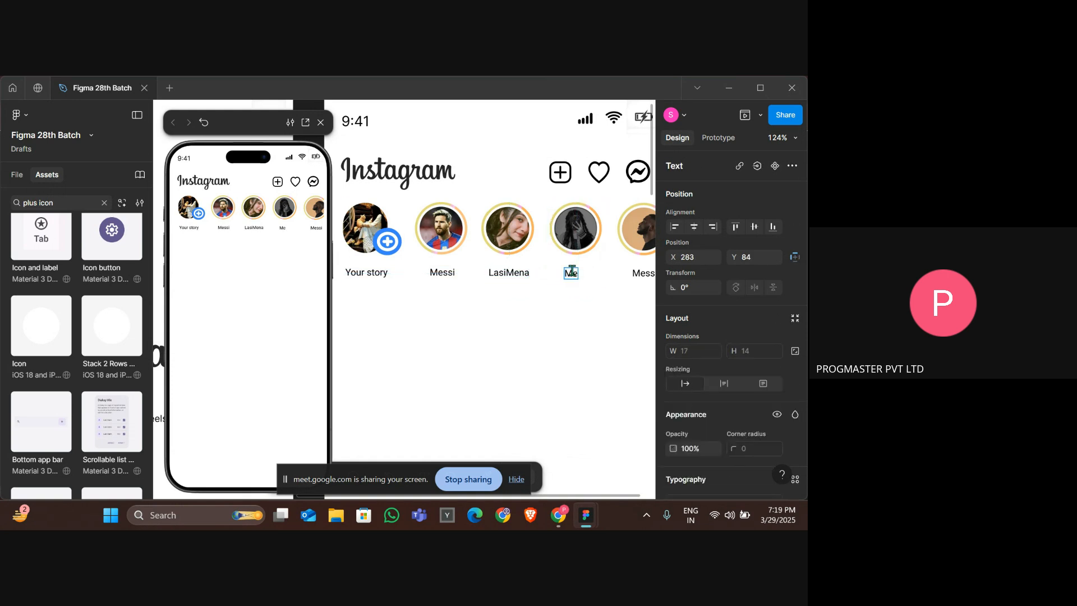
pyautogui.press('Escape')
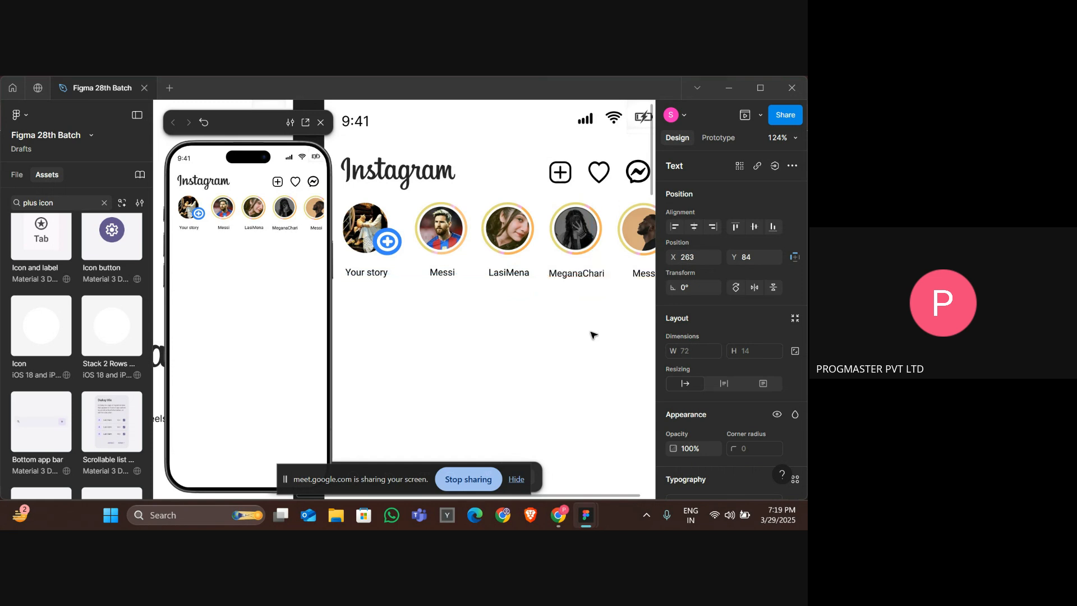
# Rename the fifth story label to Craw.
pyautogui.hscroll(2, 593, 335)
pyautogui.click(576, 274)
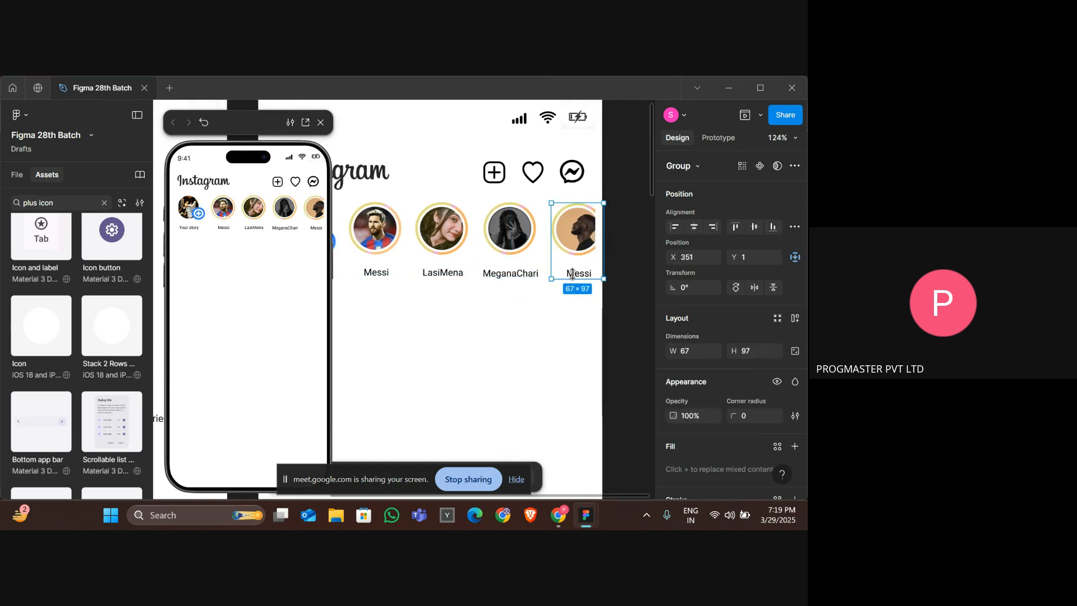
pyautogui.doubleClick(576, 274)
pyautogui.doubleClick(574, 275)
pyautogui.write('c')
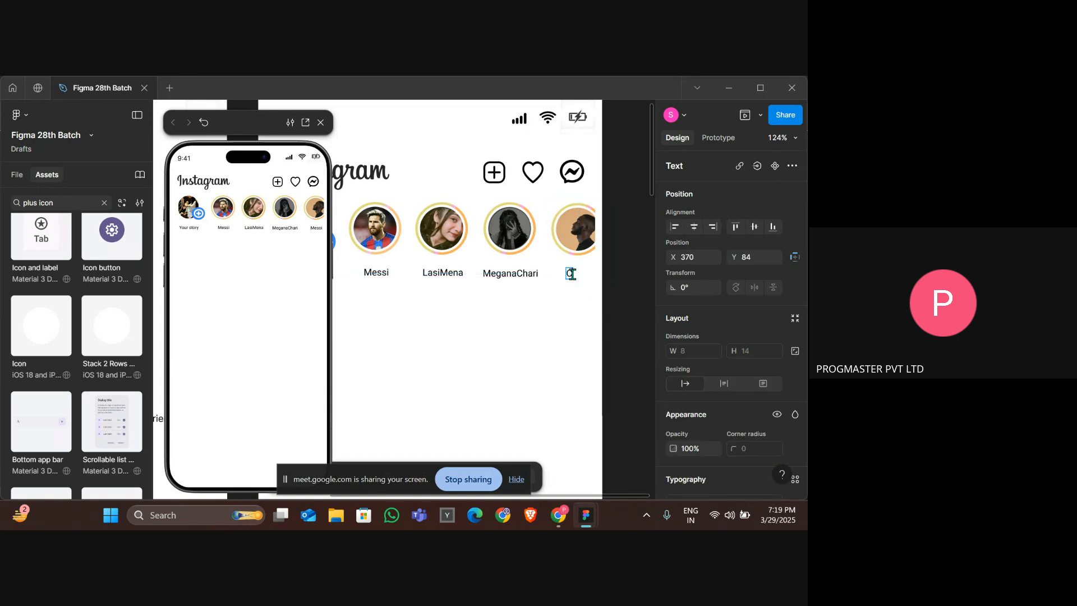
pyautogui.press('BackSpace')
pyautogui.write('ra')
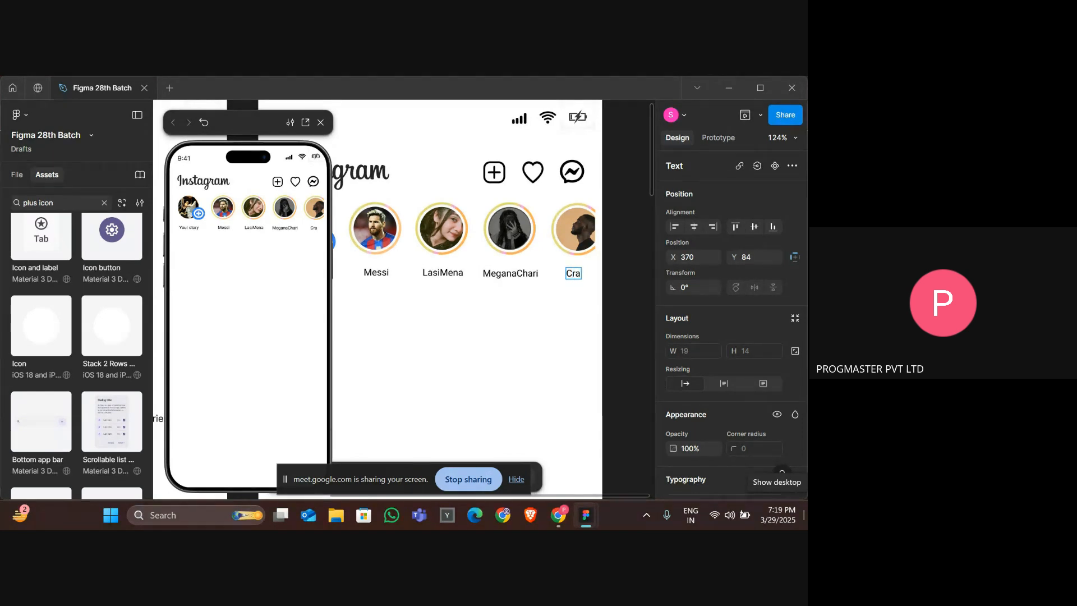
pyautogui.write('w')
pyautogui.press('Escape')
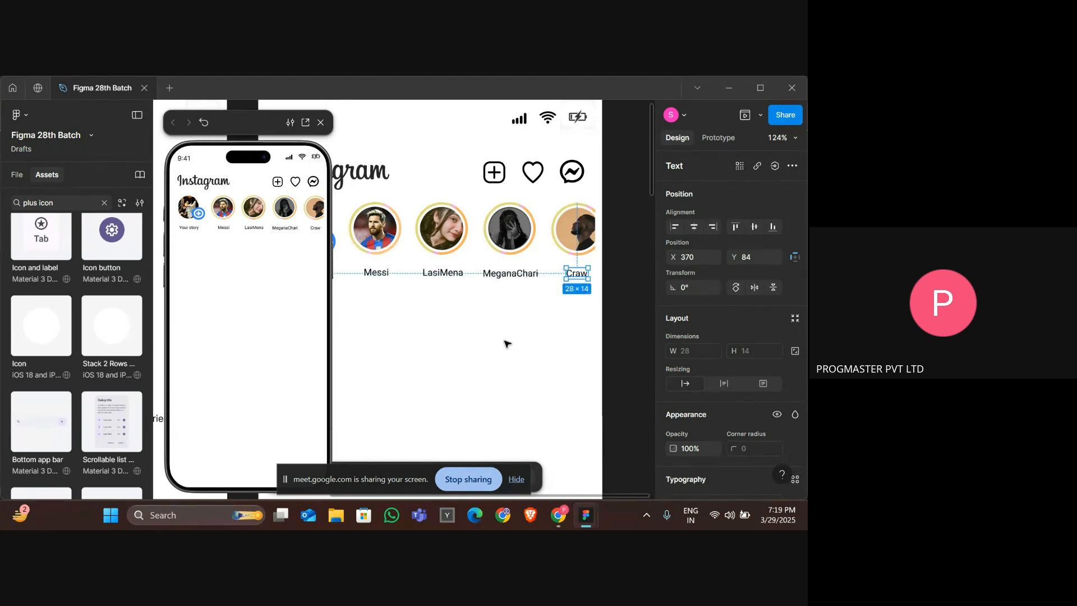
# Examine the reference Instagram home page design in the other Figma file.
pyautogui.scroll(-5, 507, 343)
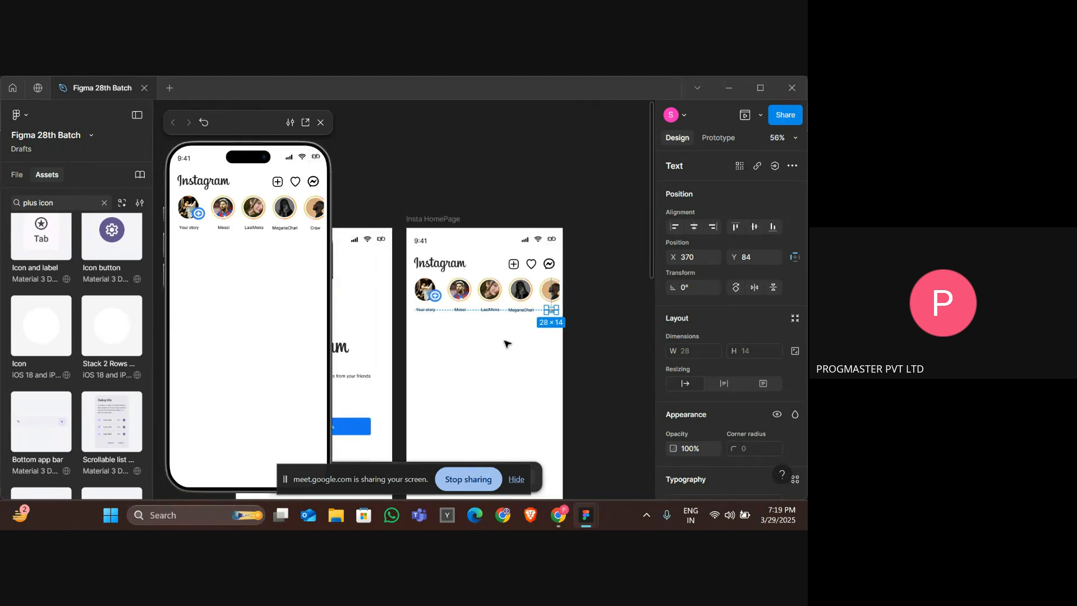
pyautogui.click(506, 343)
pyautogui.hotkey('alt', 'Tab')
pyautogui.hotkey('alt', 'Tab')
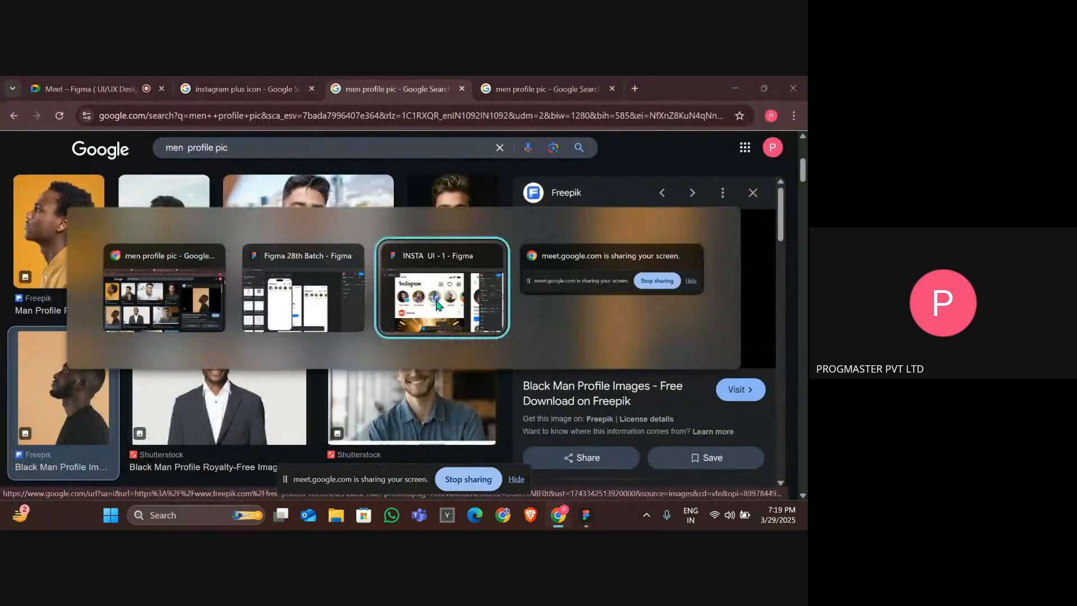
pyautogui.click(438, 306)
pyautogui.scroll(-4, 284, 365)
pyautogui.scroll(-1, 287, 367)
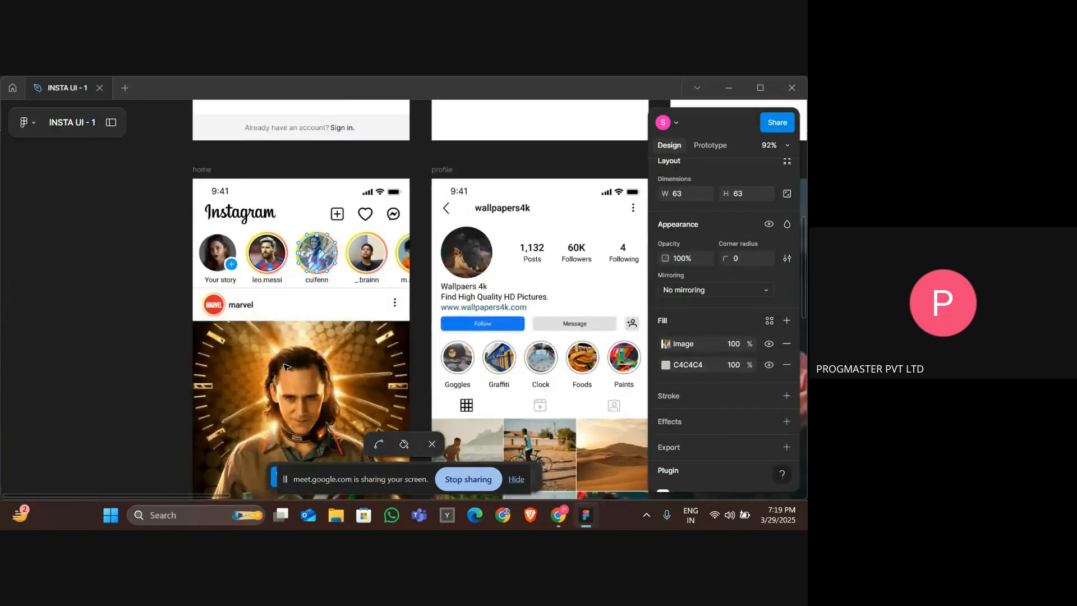
pyautogui.scroll(-1, 286, 368)
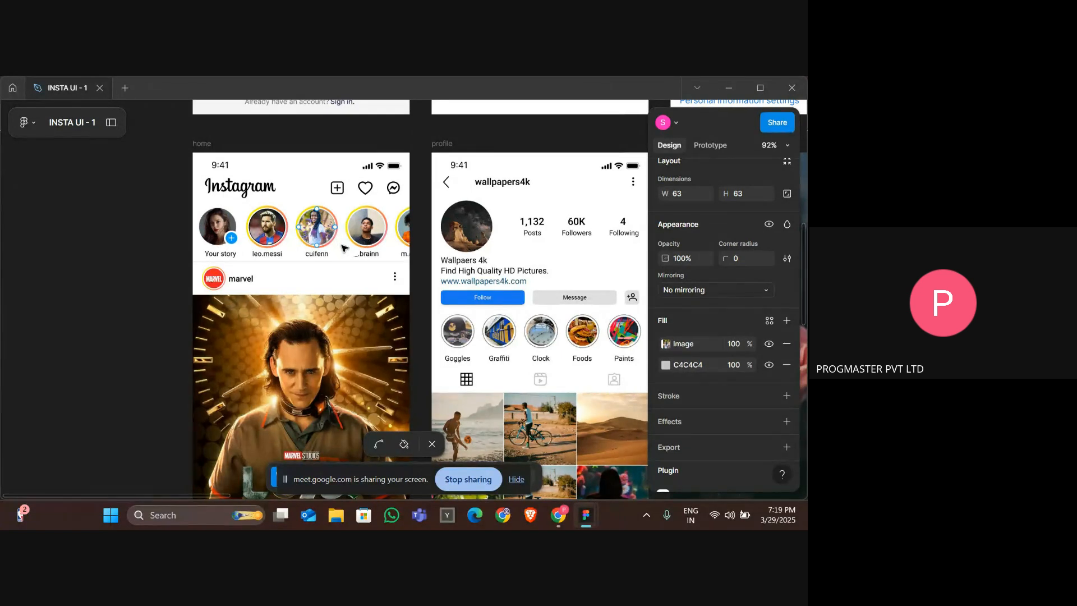
pyautogui.hotkey('alt', 'Tab')
pyautogui.hotkey('alt', 'Tab')
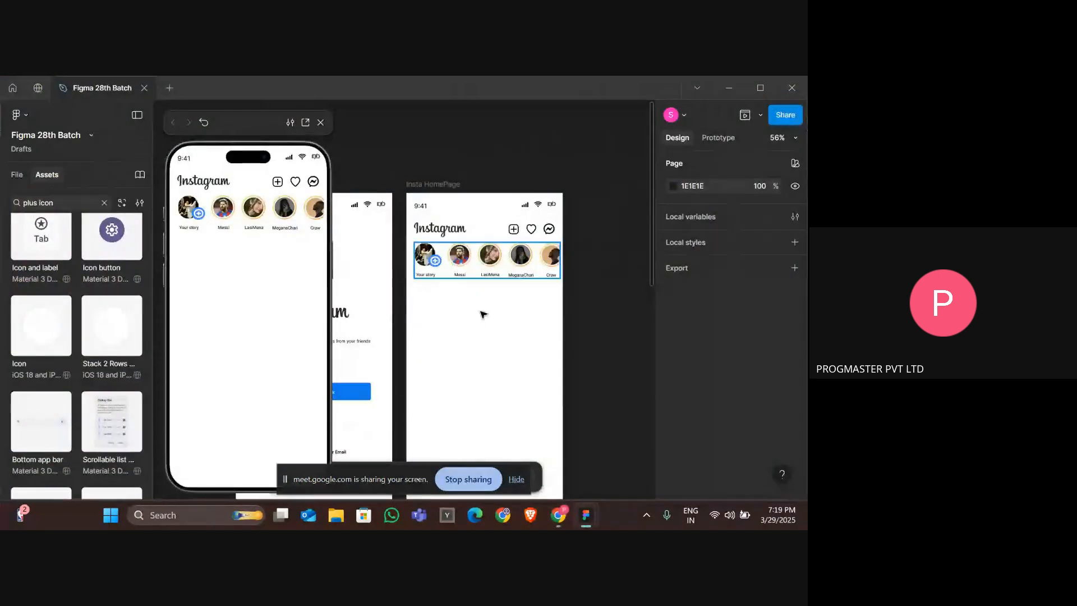
# Wrap the whole stories row in a new frame.
pyautogui.click(455, 263)
pyautogui.rightClick(455, 264)
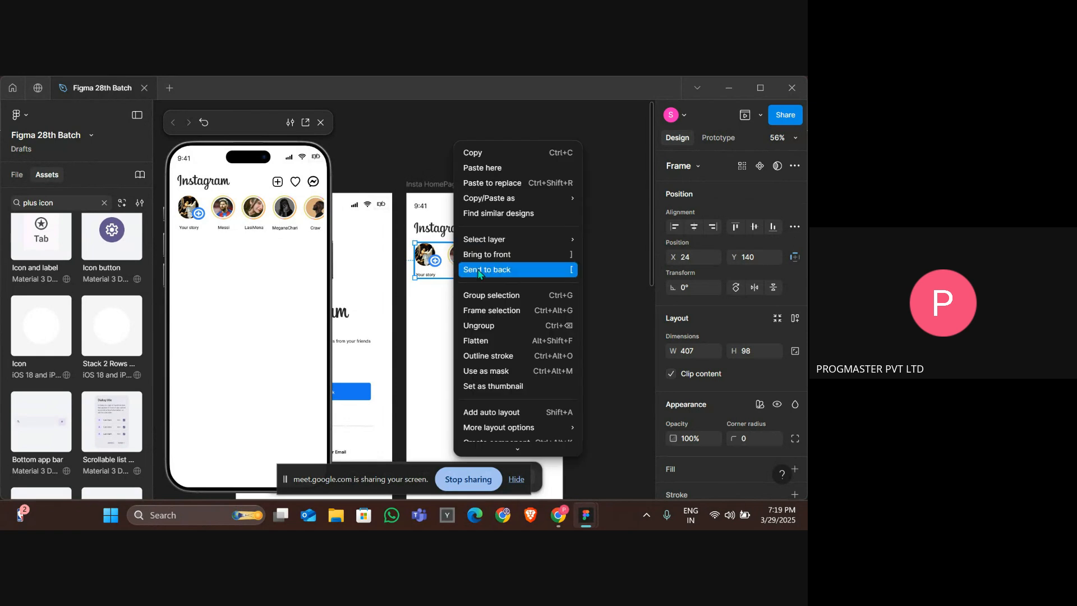
pyautogui.click(501, 313)
pyautogui.hscroll(1, 495, 319)
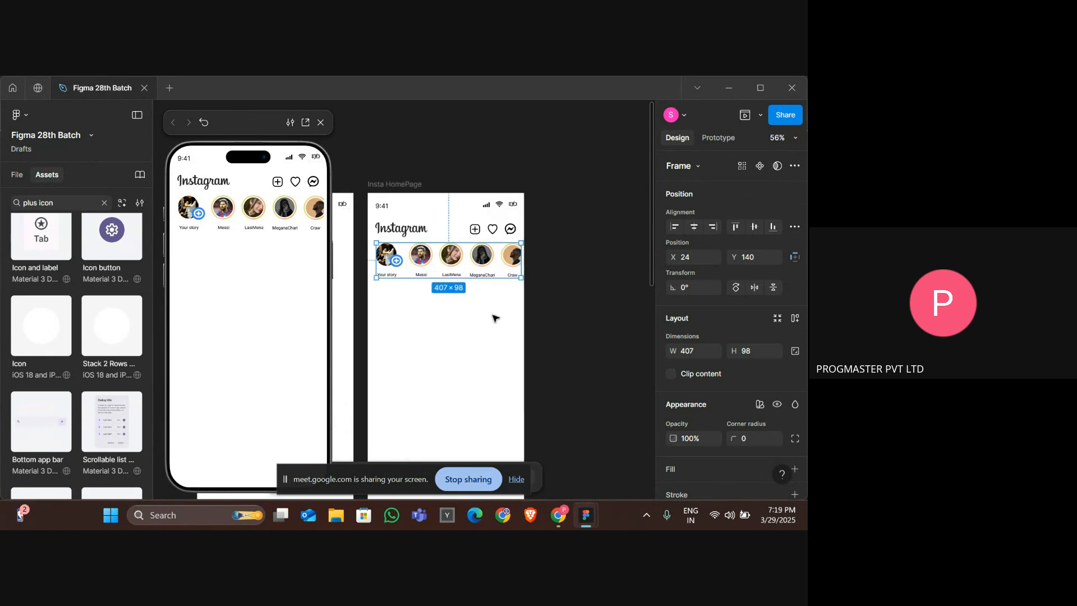
pyautogui.click(670, 374)
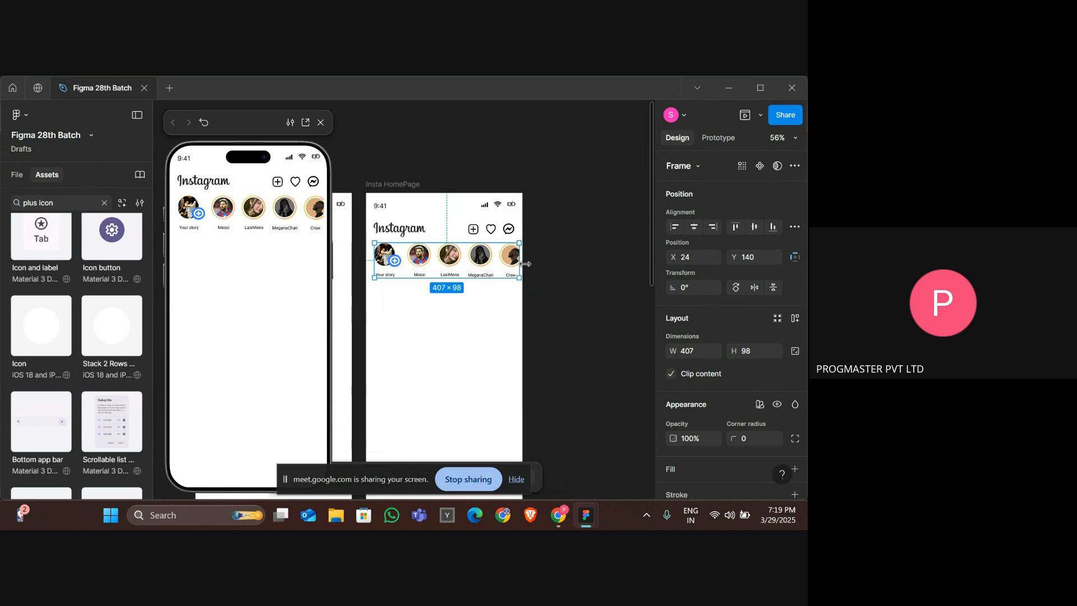
pyautogui.moveTo(525, 263); pyautogui.dragTo(532, 263)
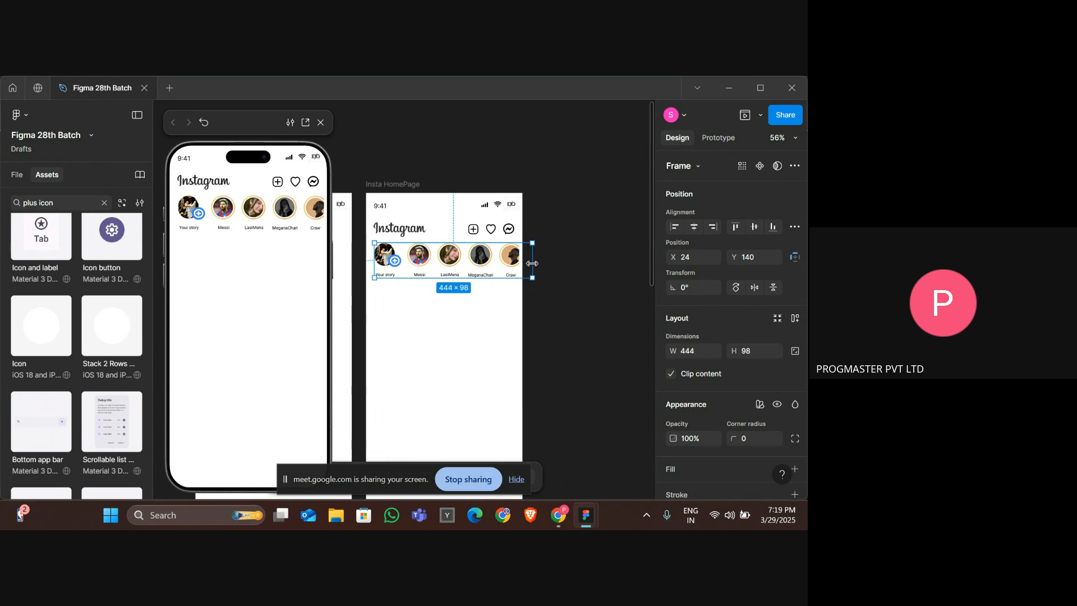
pyautogui.click(529, 267)
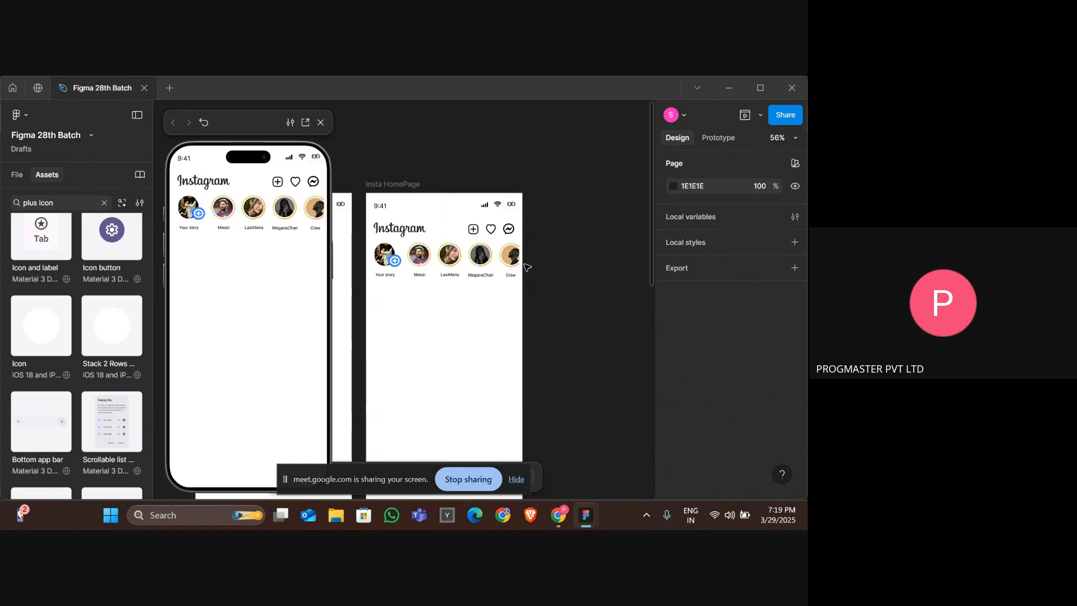
pyautogui.click(526, 267)
pyautogui.press('Delete')
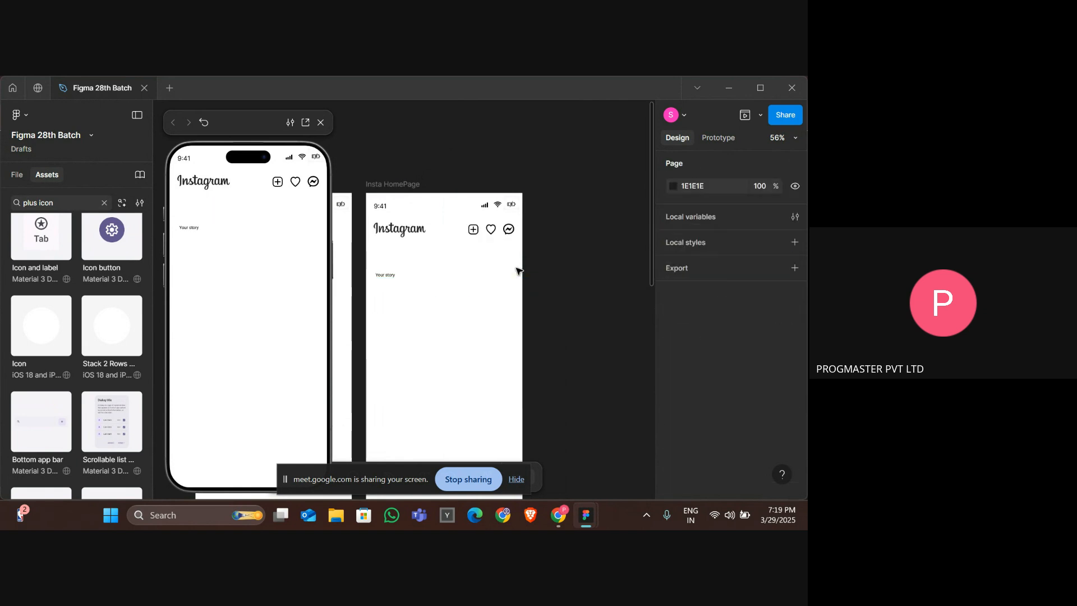
pyautogui.hotkey('ctrl', 'z')
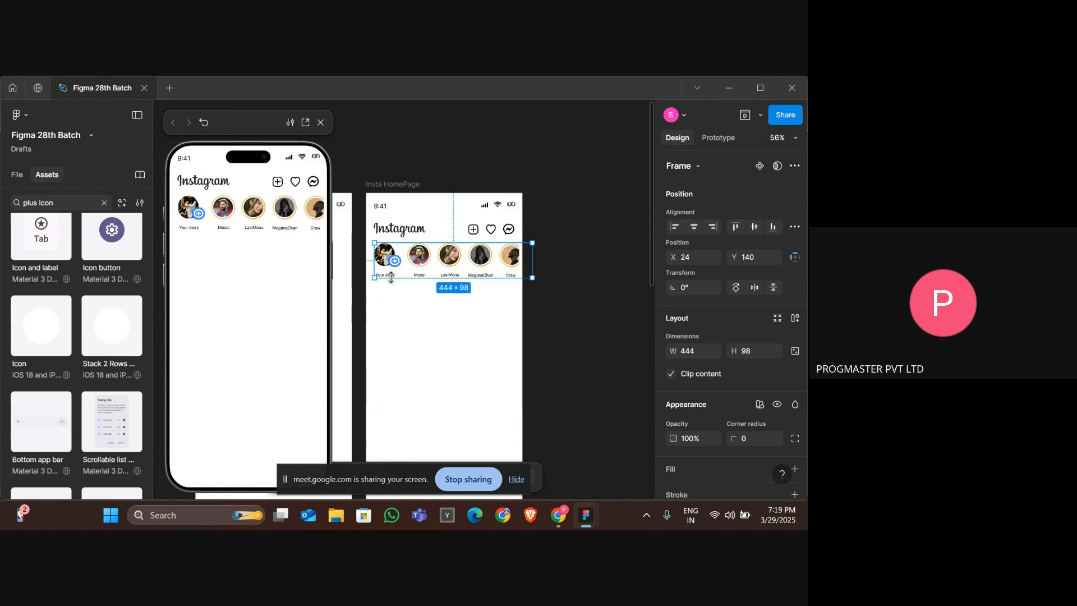
pyautogui.press('Escape')
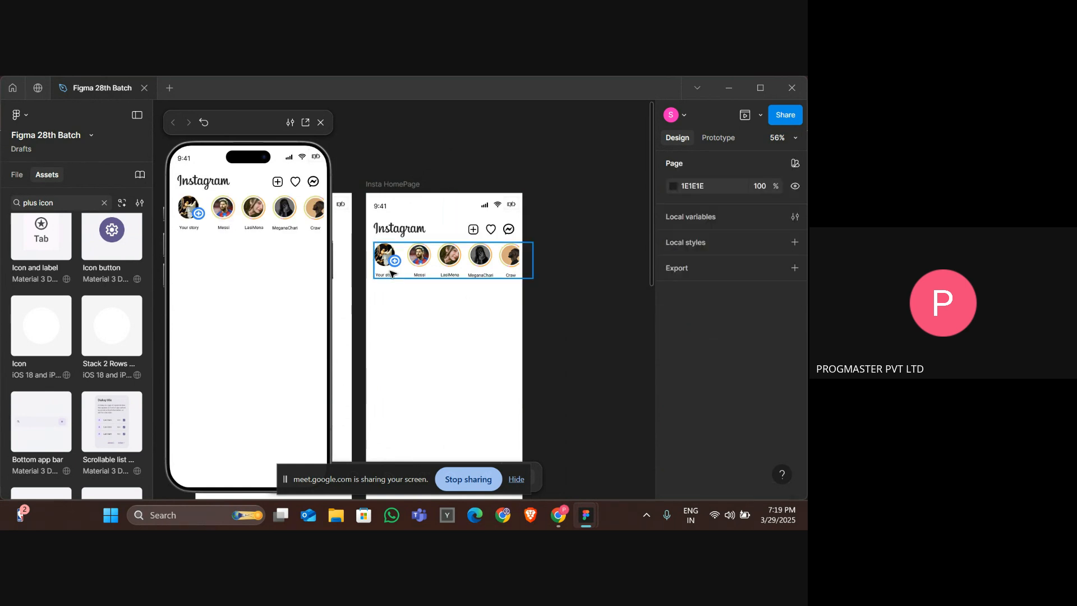
pyautogui.click(389, 273)
pyautogui.press('Escape')
pyautogui.click(390, 274)
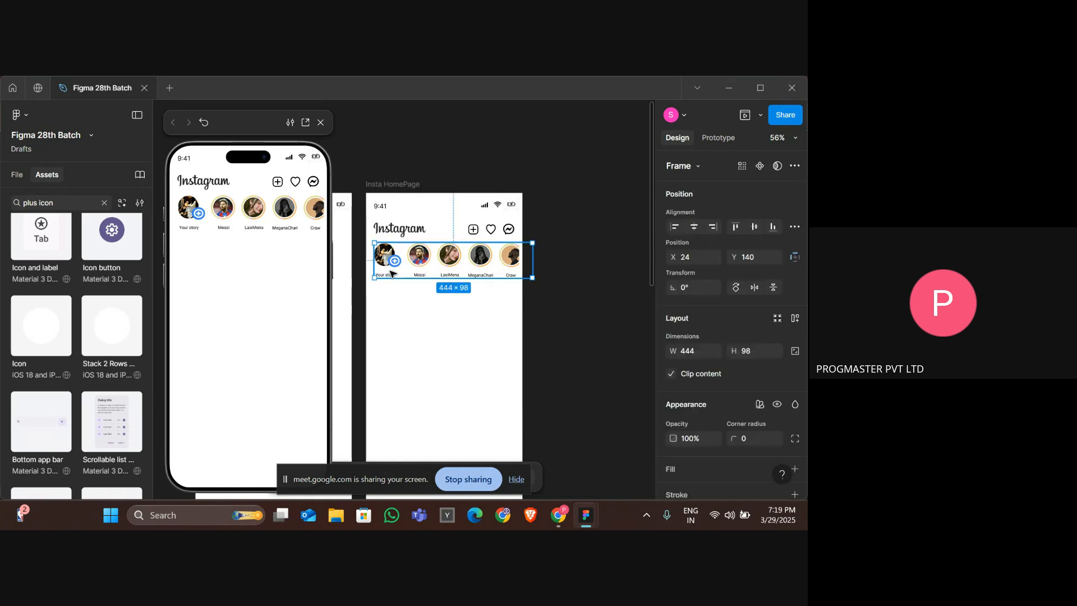
pyautogui.hotkey('ctrl', 'z')
pyautogui.hotkey('ctrl', 'z')
pyautogui.hotkey('ctrl', 'z')
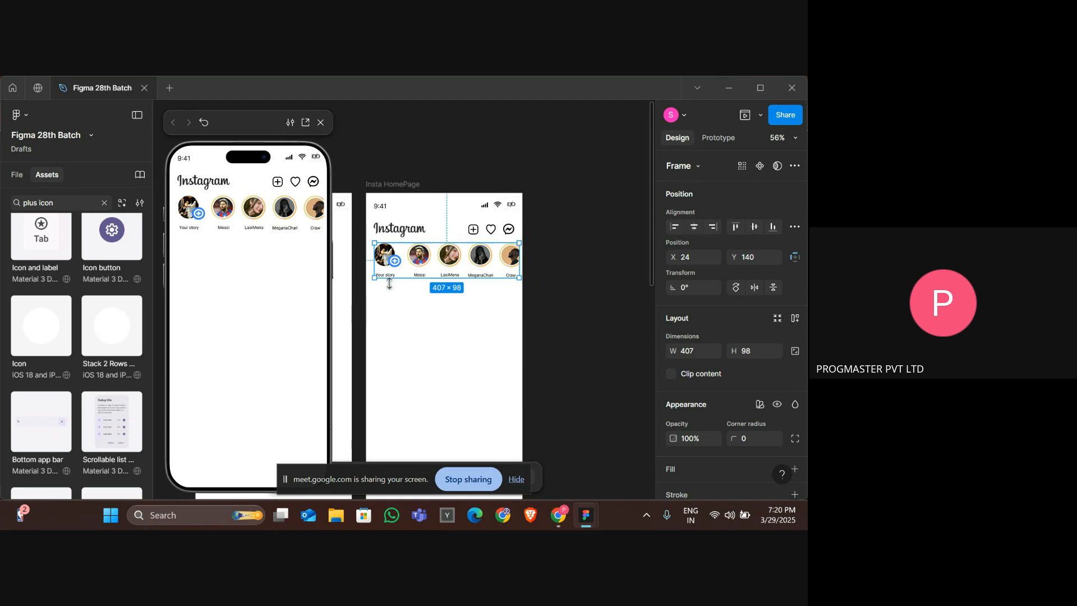
pyautogui.click(411, 325)
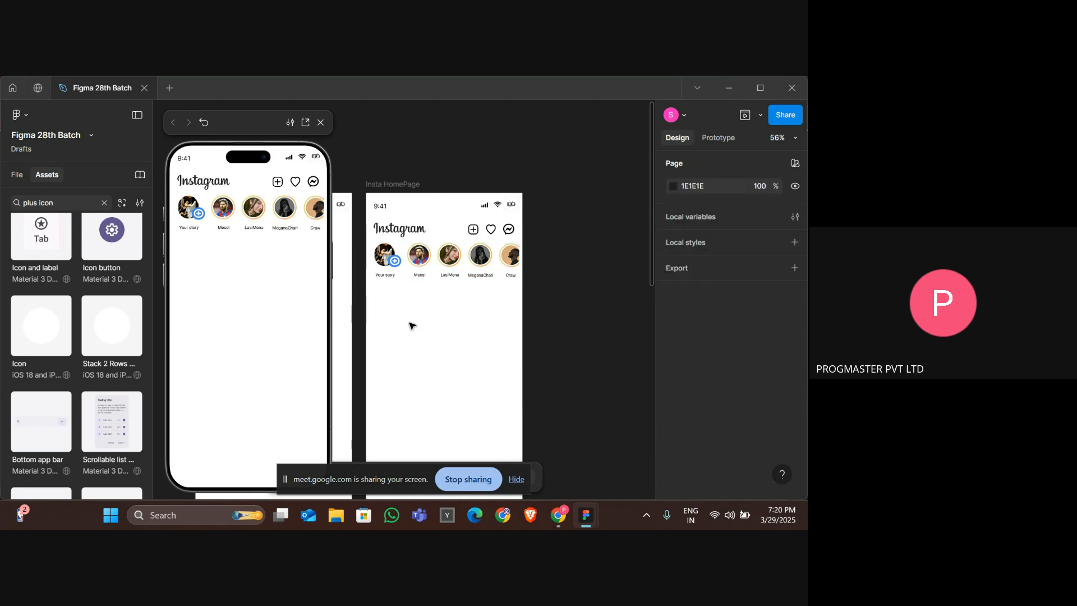
pyautogui.click(383, 269)
pyautogui.doubleClick(383, 268)
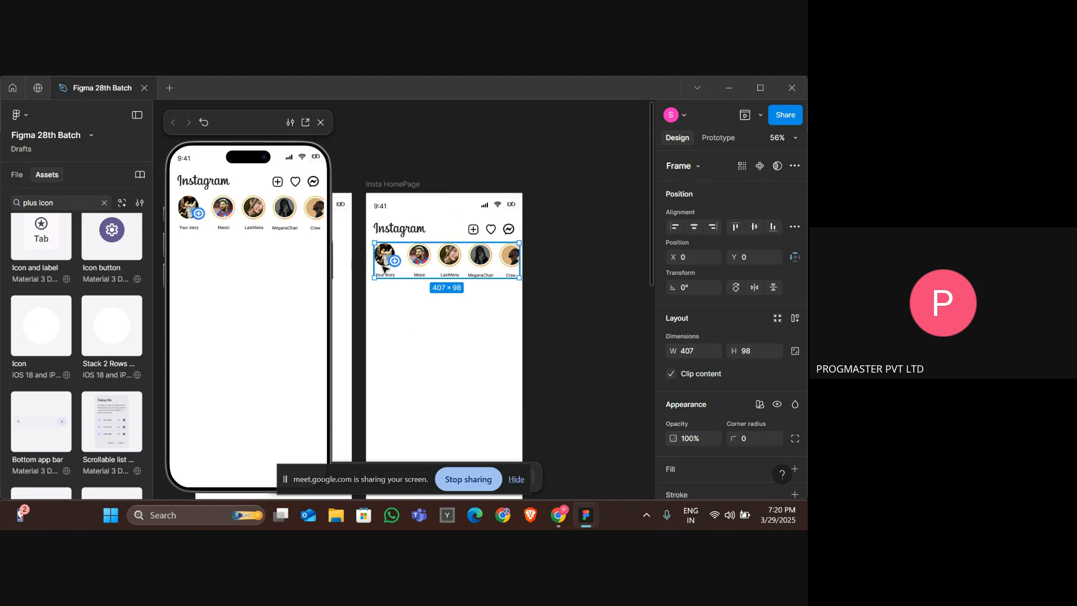
pyautogui.doubleClick(384, 268)
pyautogui.click(412, 295)
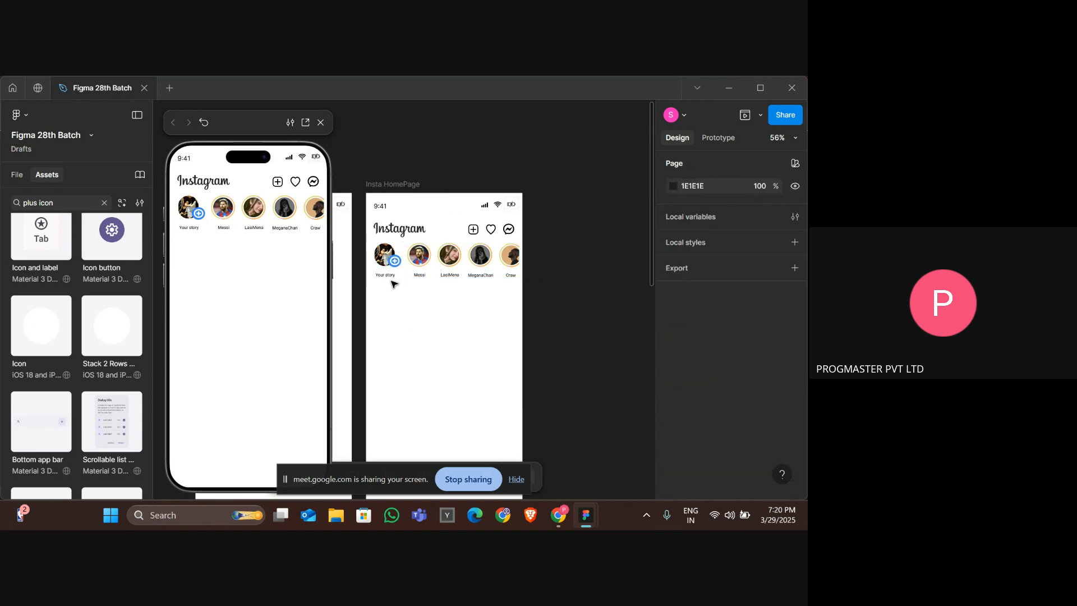
pyautogui.click(386, 277)
pyautogui.doubleClick(386, 276)
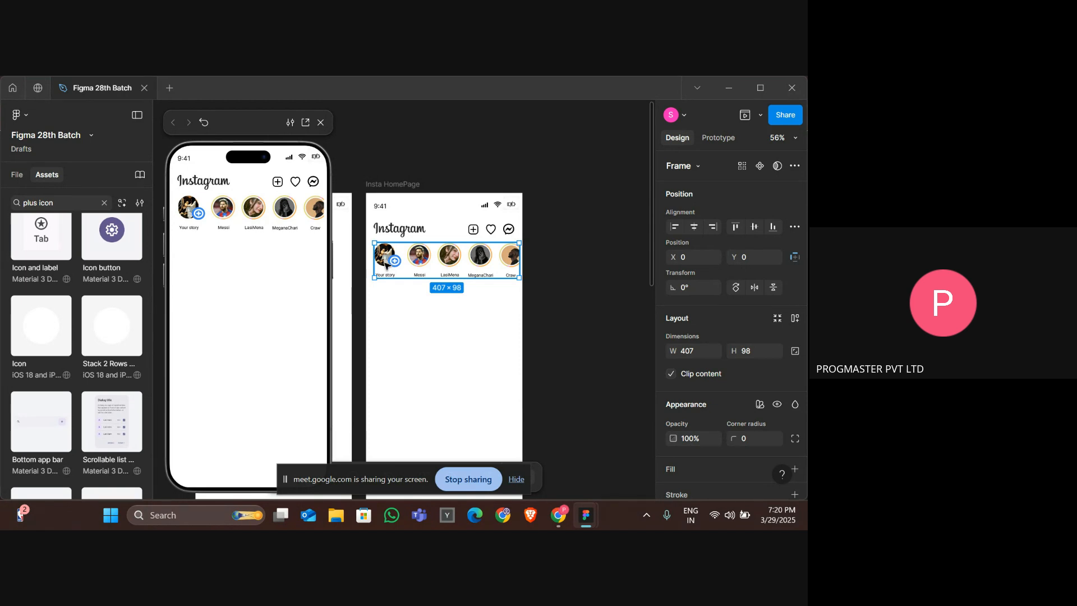
pyautogui.doubleClick(385, 264)
pyautogui.click(414, 294)
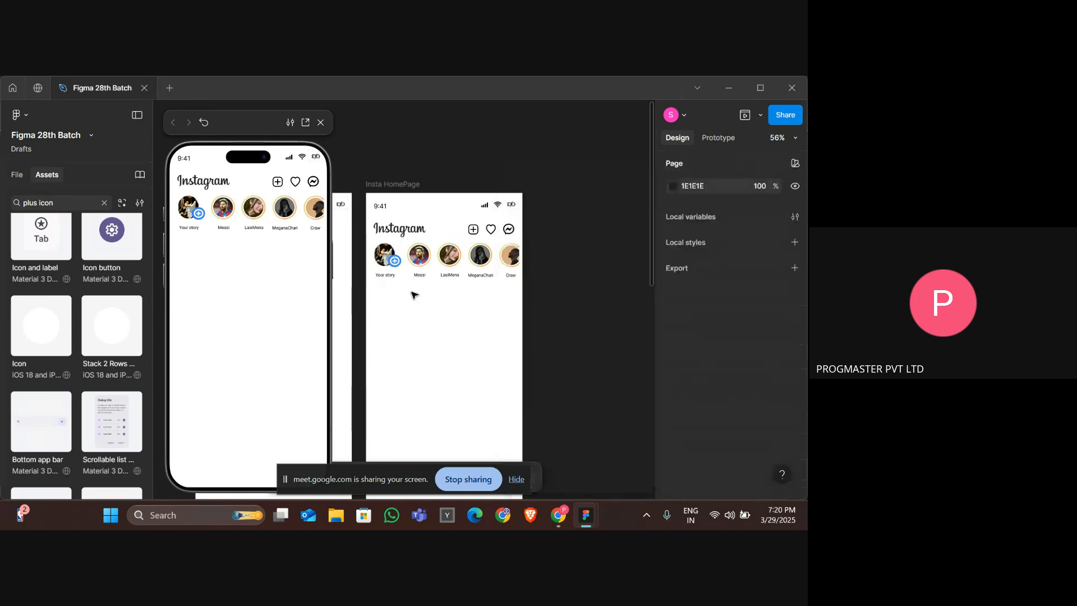
pyautogui.scroll(2, 413, 295)
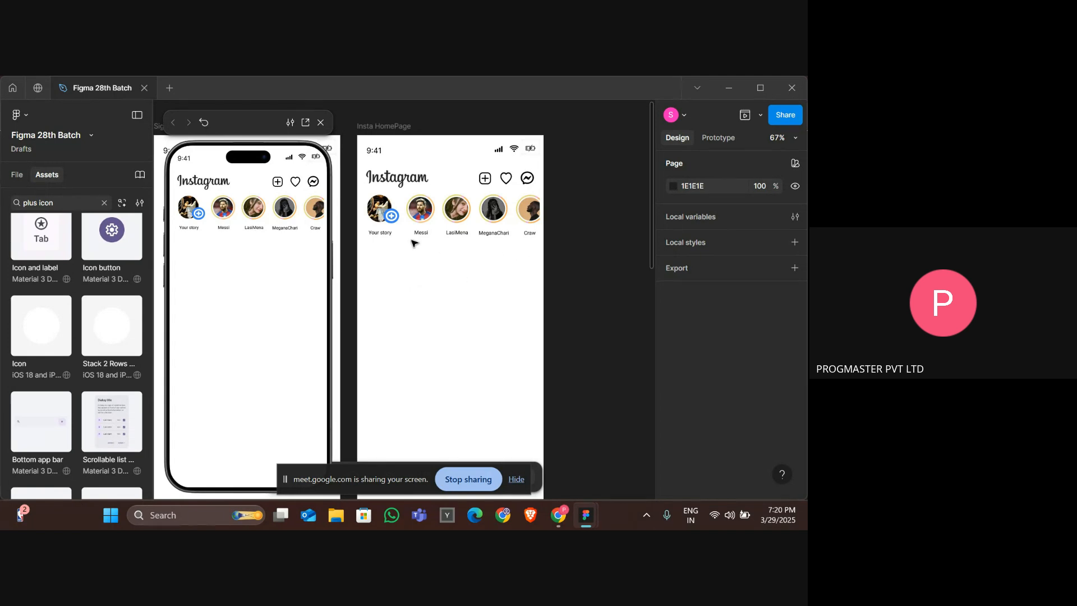
# Widen the stories frame to about 433 px so the last story extends past the screen edge.
pyautogui.moveTo(376, 244); pyautogui.dragTo(531, 209)
pyautogui.scroll(-3, 718, 345)
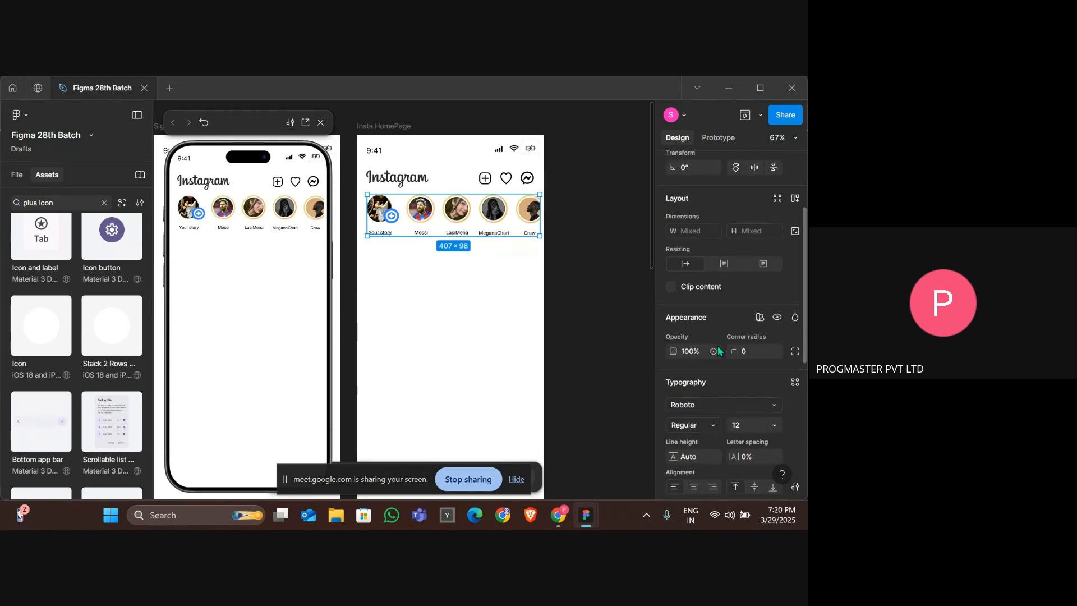
pyautogui.scroll(3, 718, 346)
pyautogui.click(717, 138)
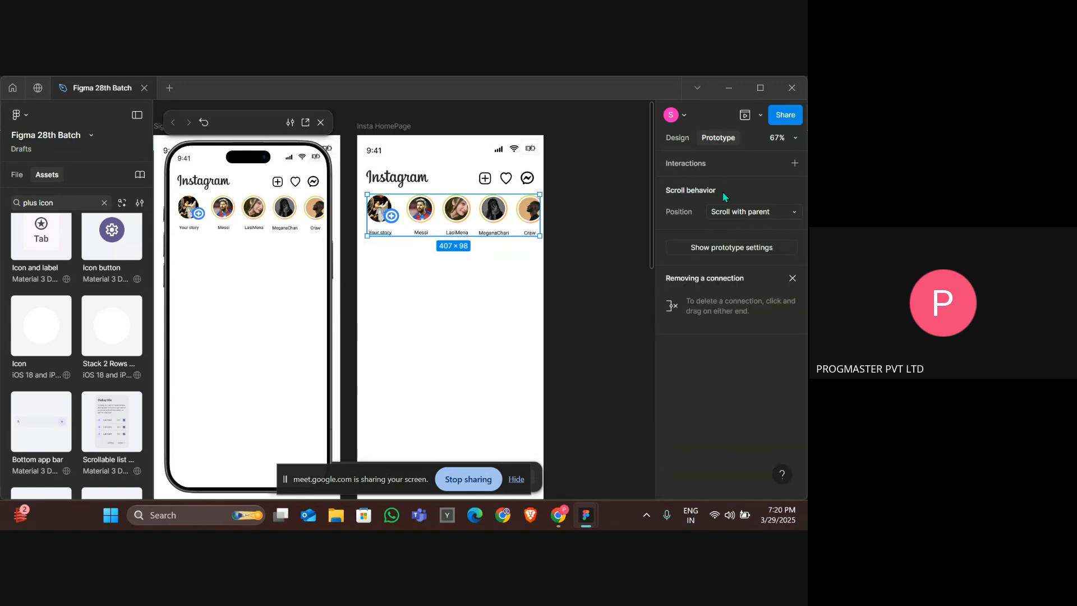
pyautogui.click(752, 212)
pyautogui.click(753, 213)
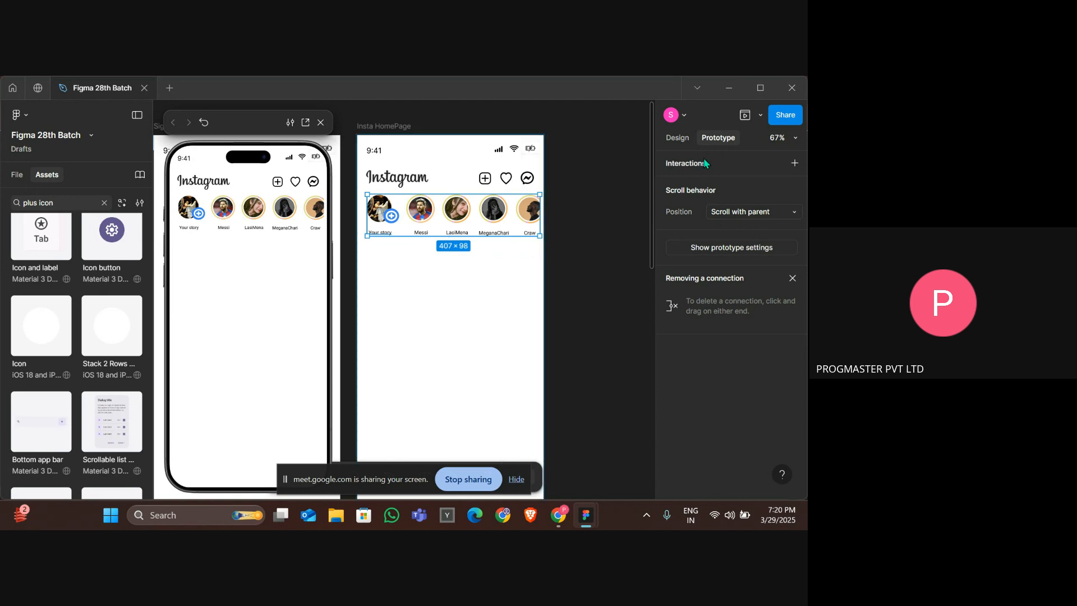
pyautogui.click(676, 138)
pyautogui.scroll(-2, 738, 315)
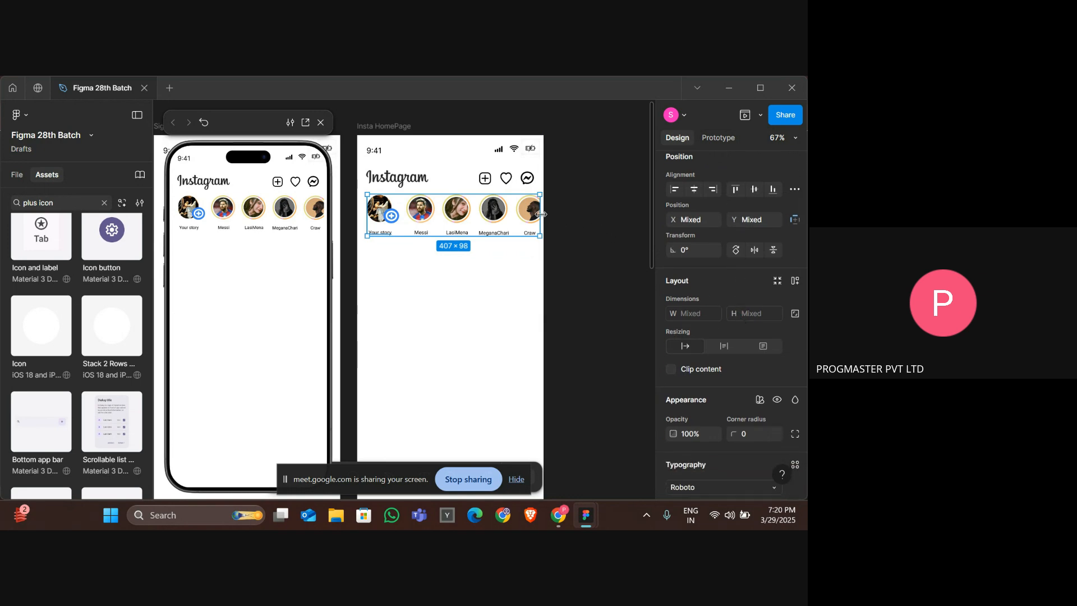
pyautogui.moveTo(541, 213); pyautogui.dragTo(550, 212)
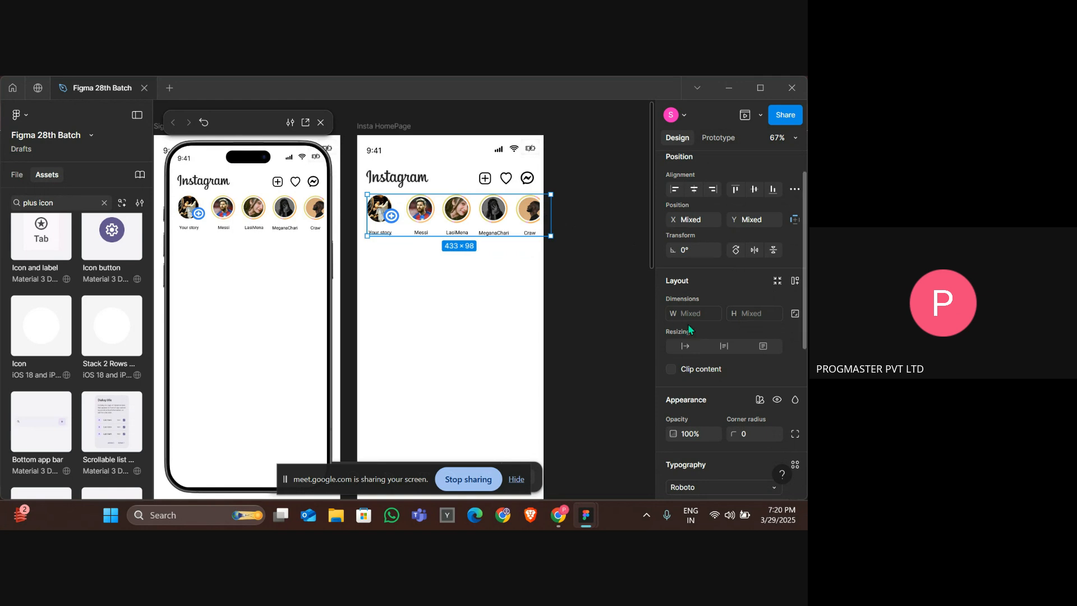
# Set the stories frame's prototype overflow to Horizontal scrolling.
pyautogui.click(711, 138)
pyautogui.click(740, 214)
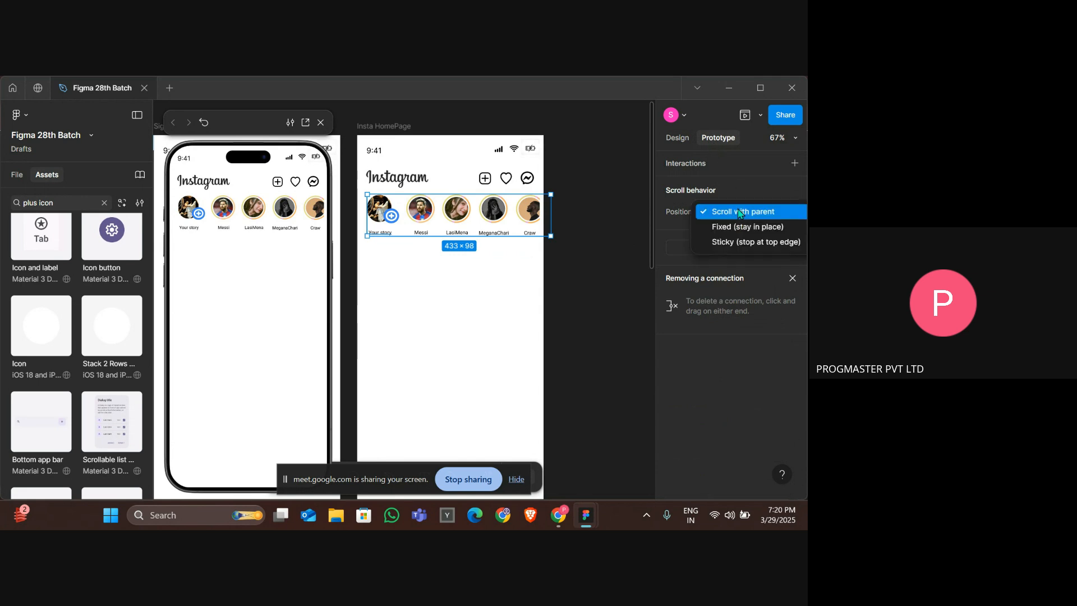
pyautogui.click(723, 345)
pyautogui.click(471, 328)
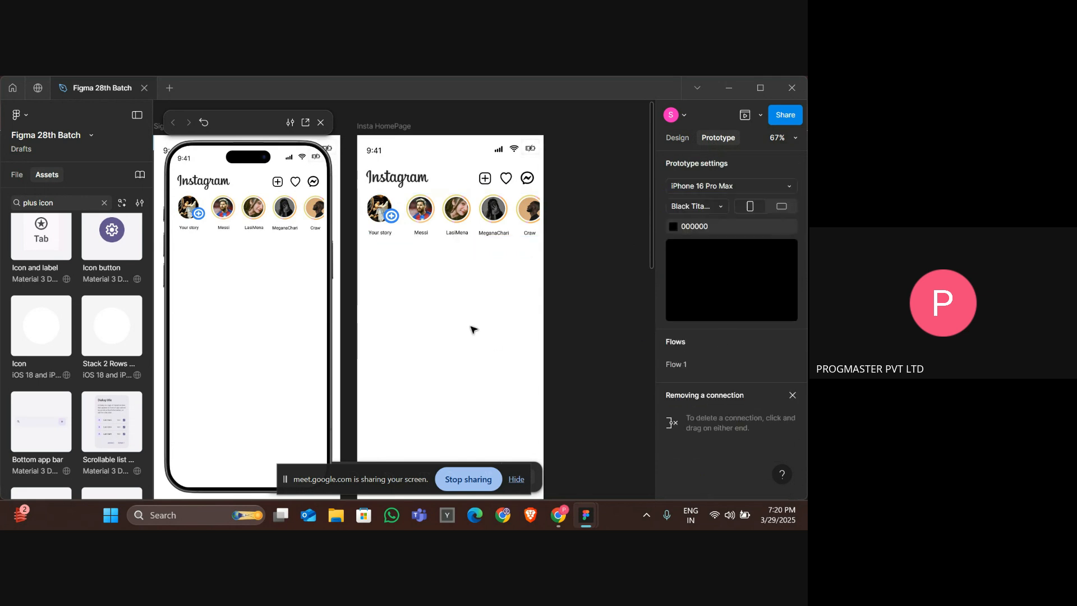
pyautogui.scroll(-5, 471, 329)
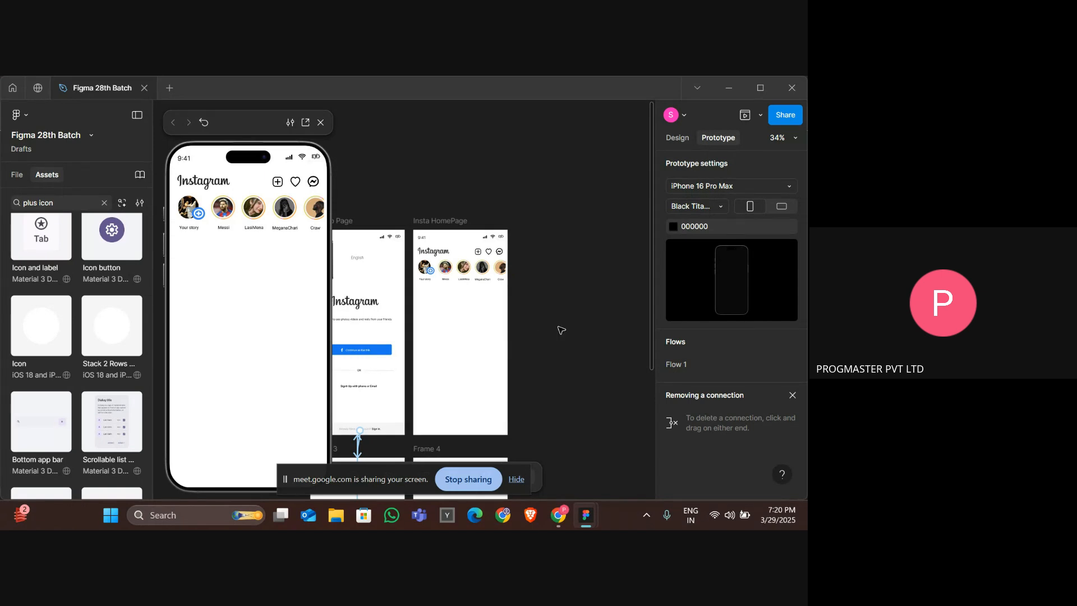
pyautogui.scroll(5, 514, 332)
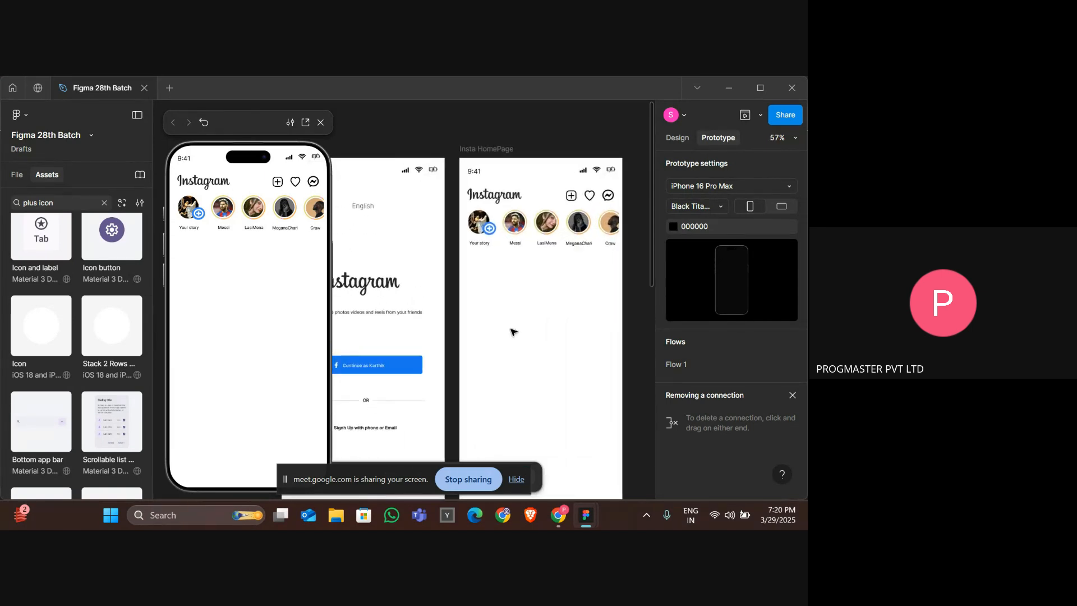
pyautogui.hscroll(2, 512, 331)
pyautogui.scroll(-2, 512, 331)
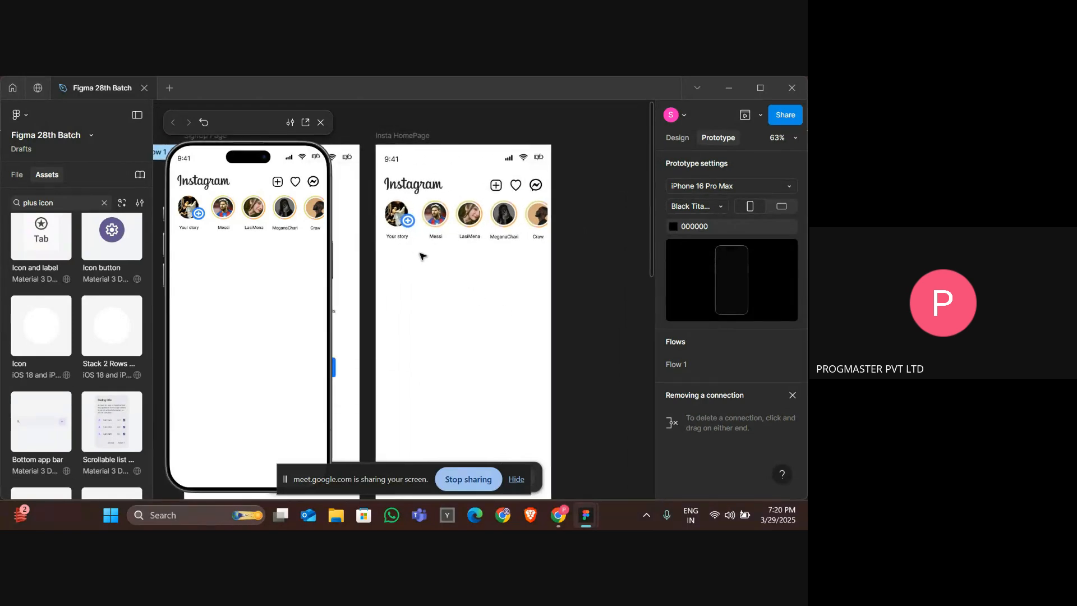
pyautogui.click(389, 211)
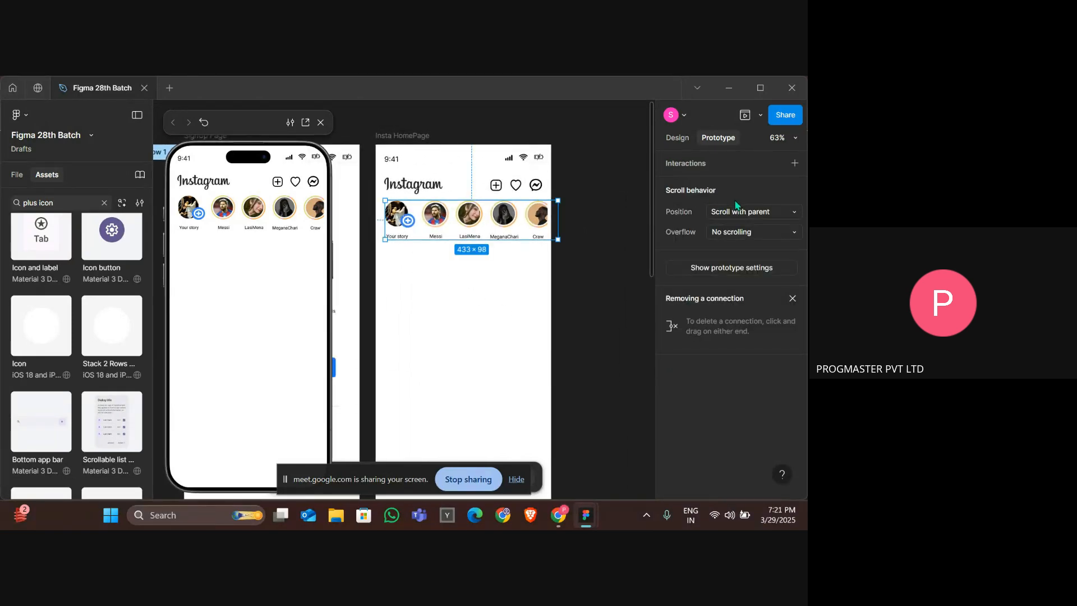
pyautogui.click(745, 233)
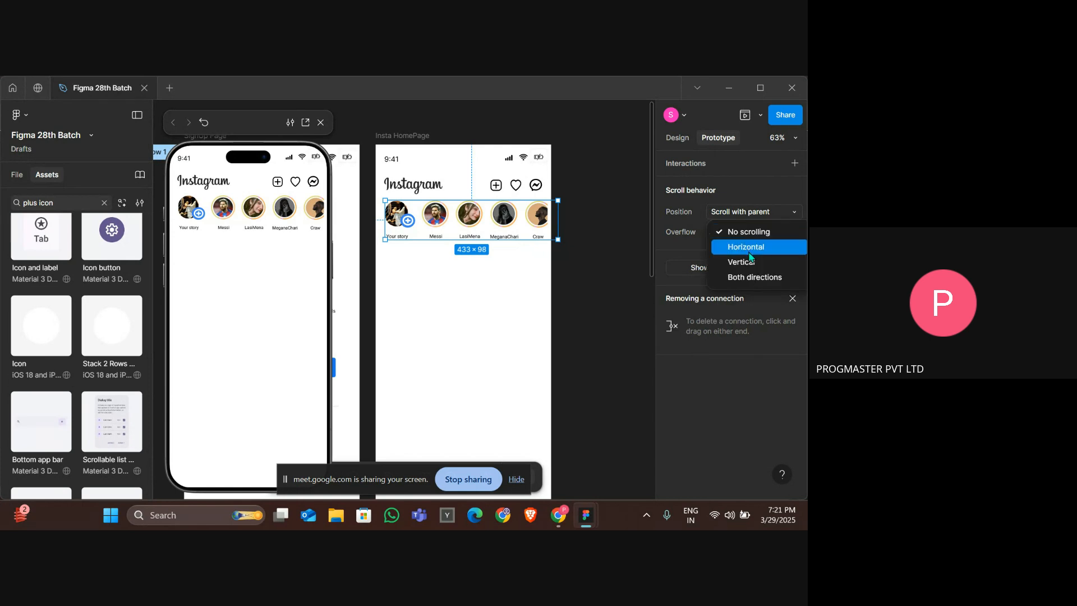
pyautogui.click(751, 248)
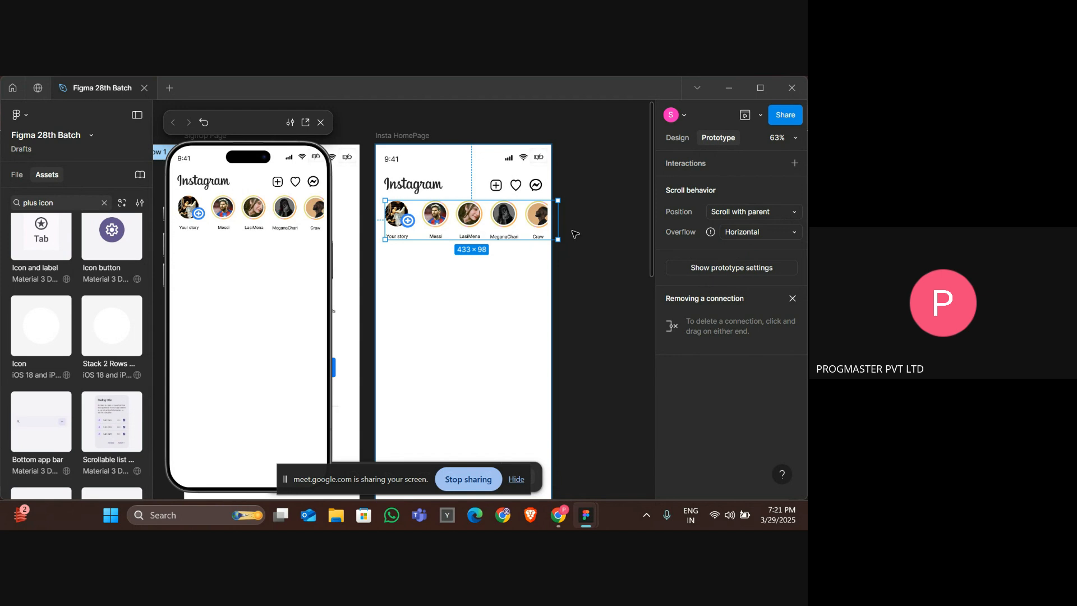
pyautogui.click(685, 139)
pyautogui.click(709, 139)
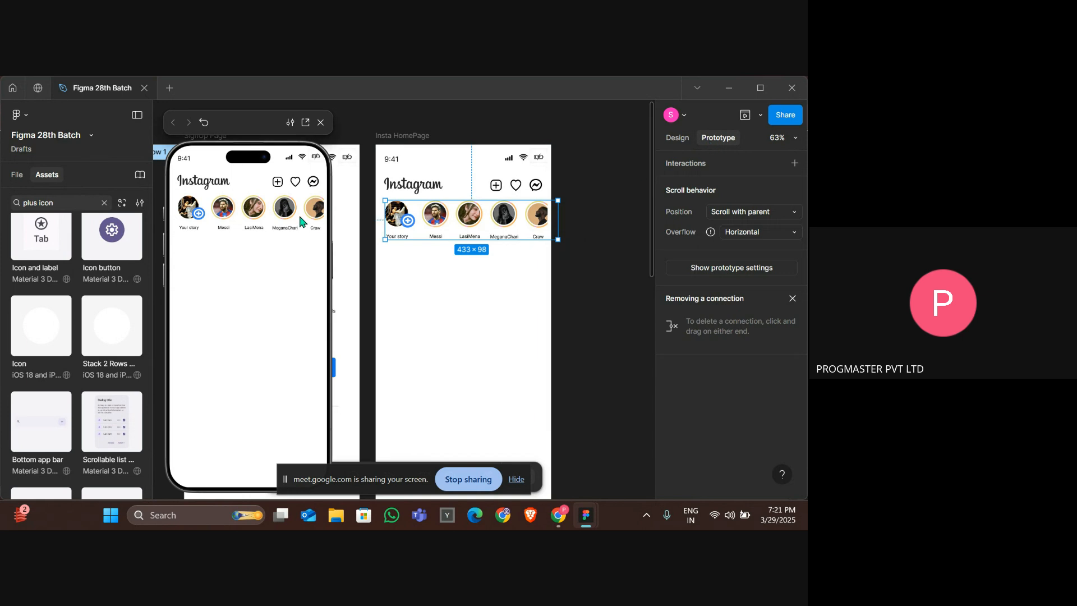
pyautogui.click(504, 282)
pyautogui.click(447, 232)
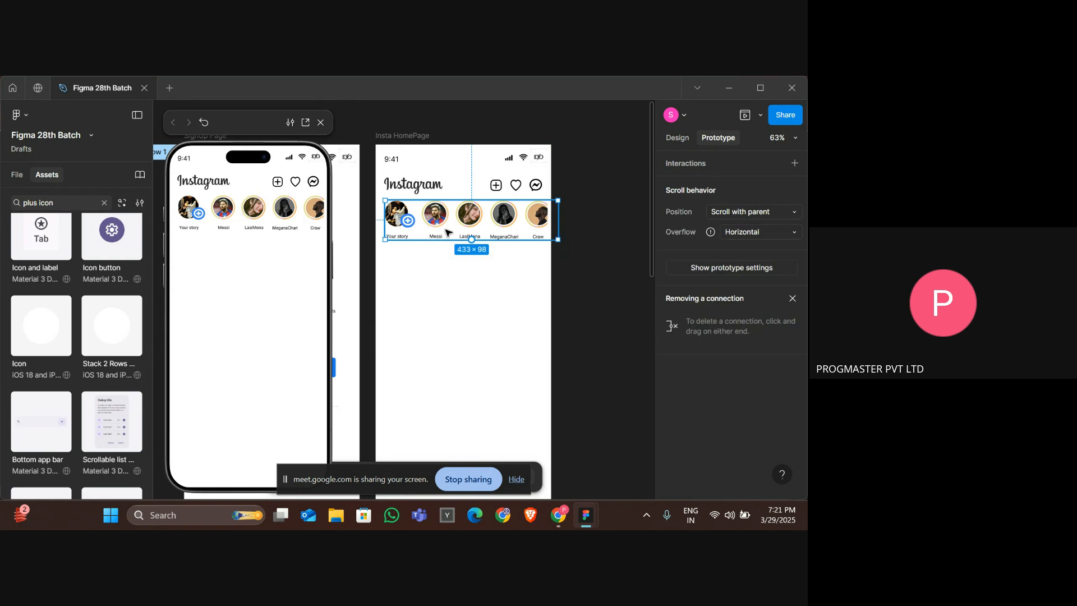
# Inspect the inner stories frame's size and properties in the design settings.
pyautogui.press('Left')
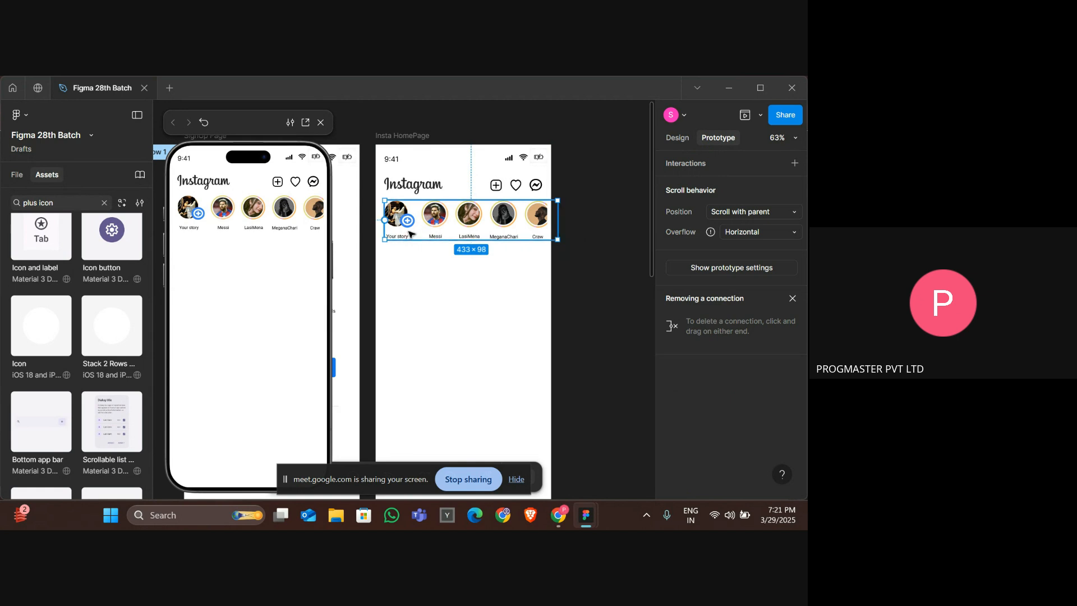
pyautogui.doubleClick(419, 232)
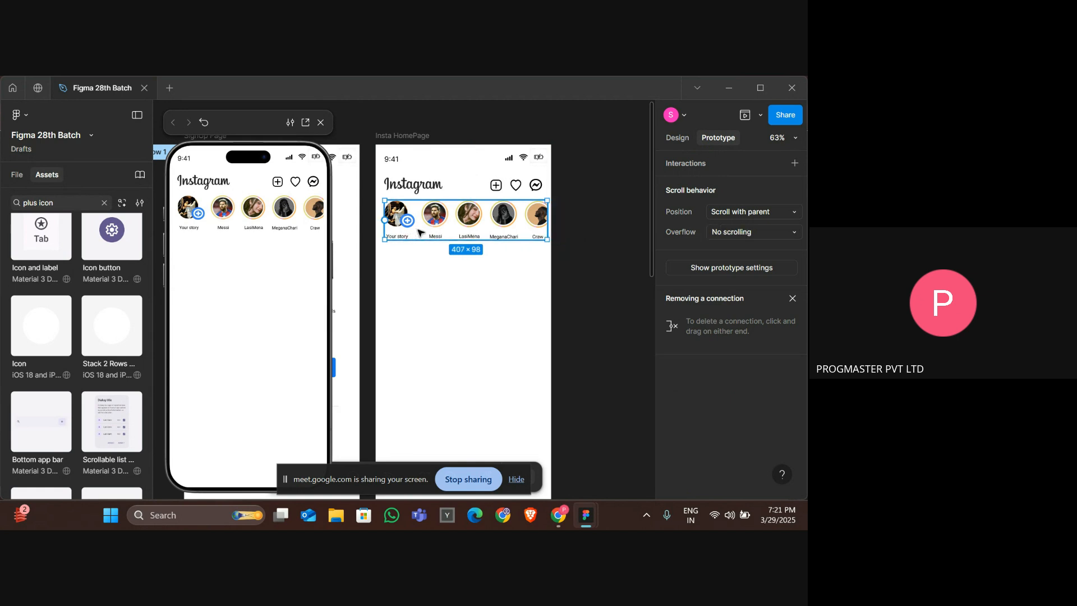
pyautogui.click(677, 141)
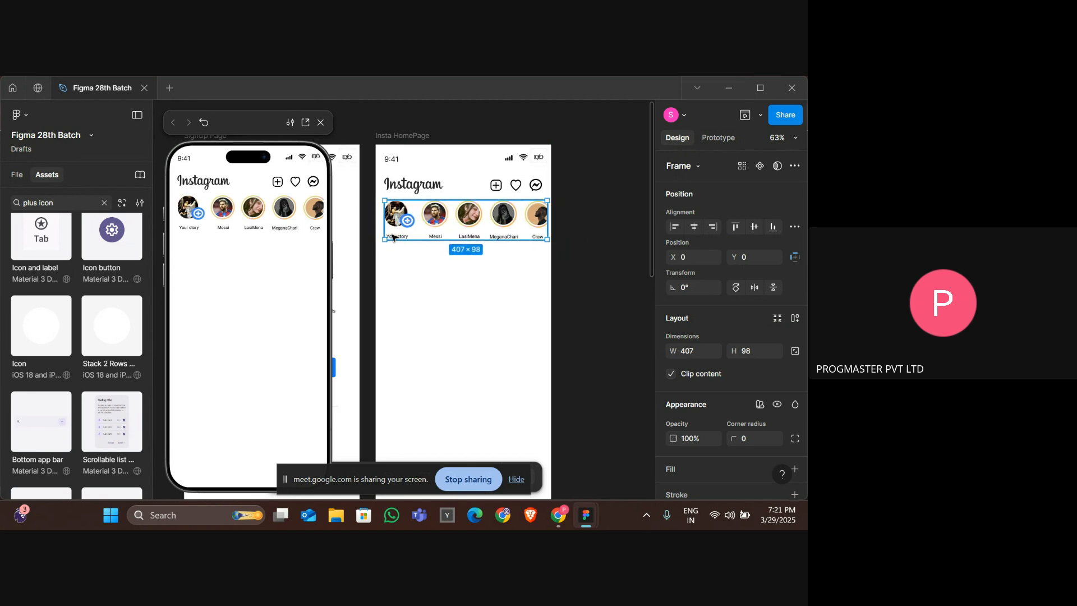
pyautogui.click(471, 268)
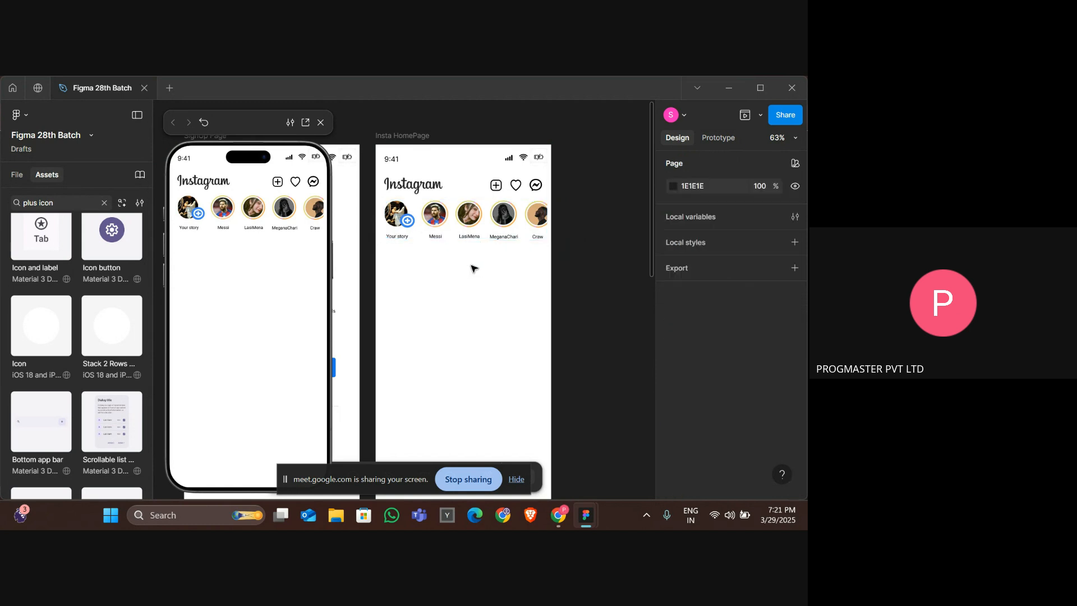
# Widen the outer stories frame to about 531 px.
pyautogui.click(544, 238)
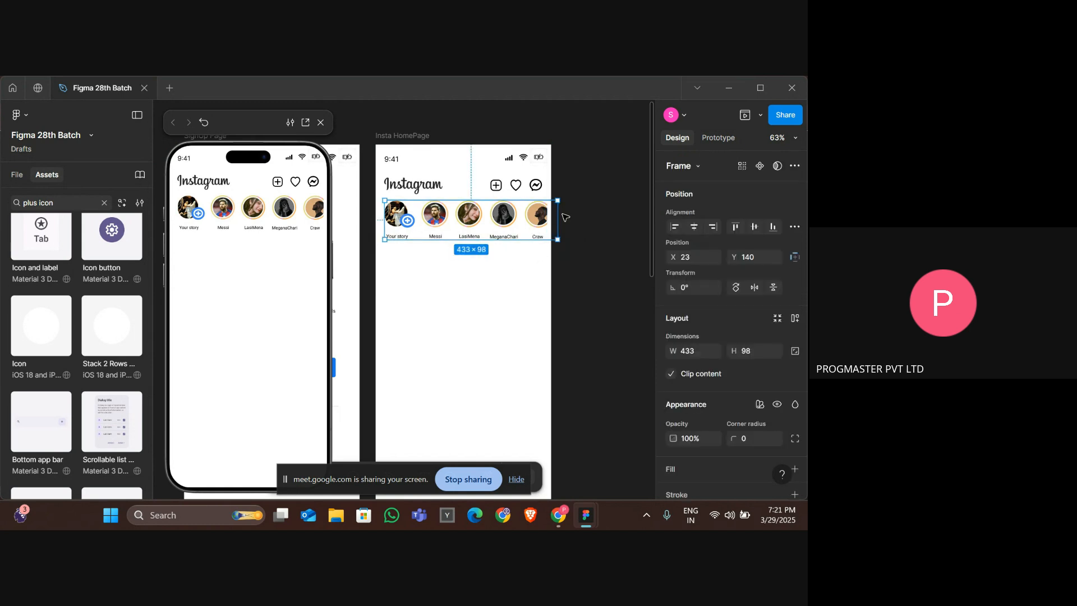
pyautogui.moveTo(561, 214); pyautogui.dragTo(596, 214)
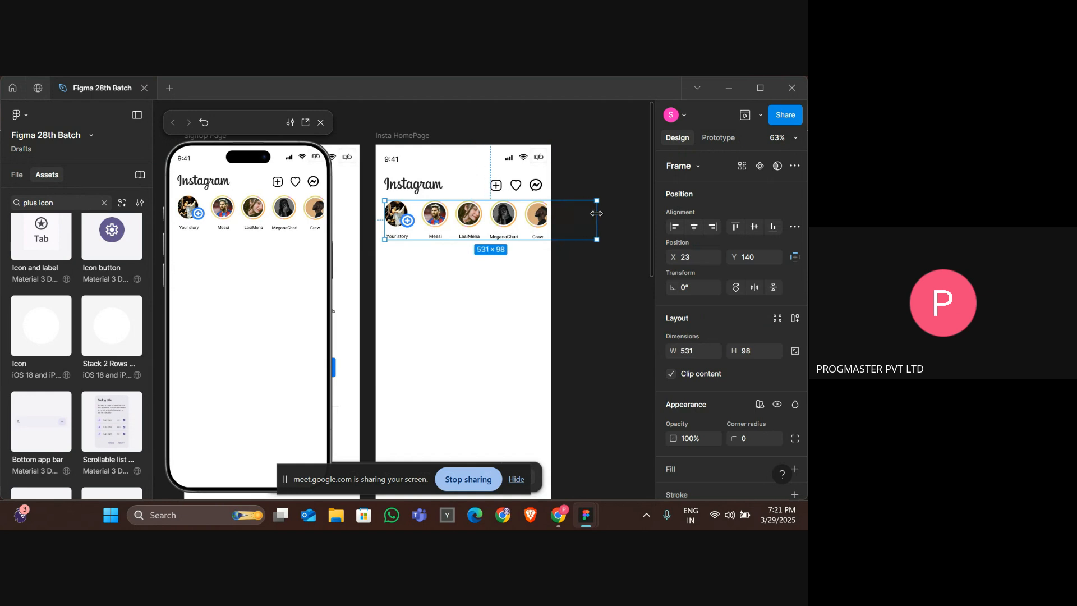
pyautogui.click(567, 219)
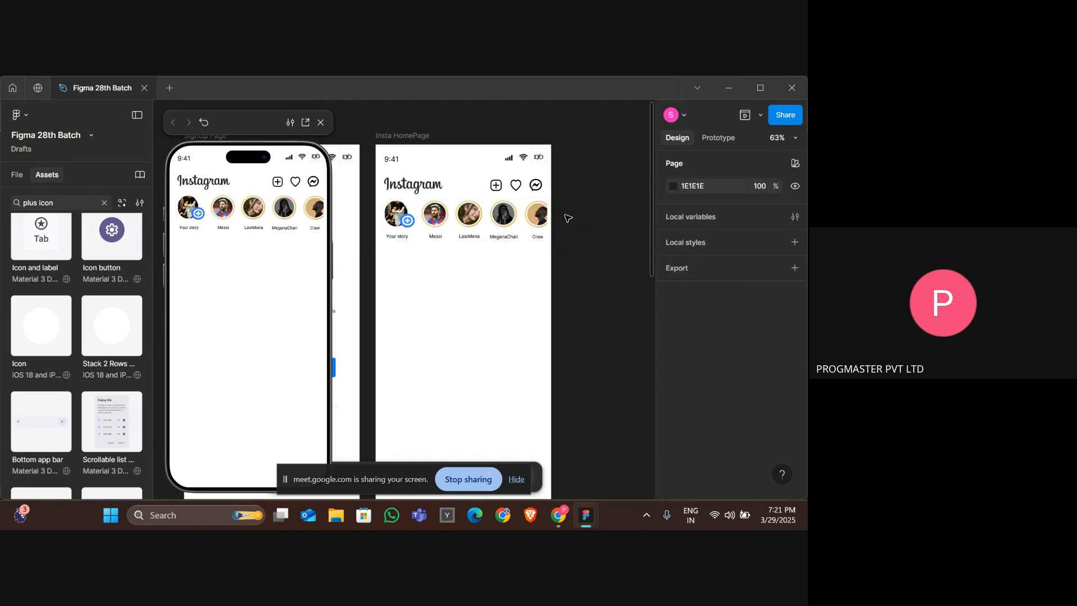
pyautogui.click(551, 218)
pyautogui.press('Delete')
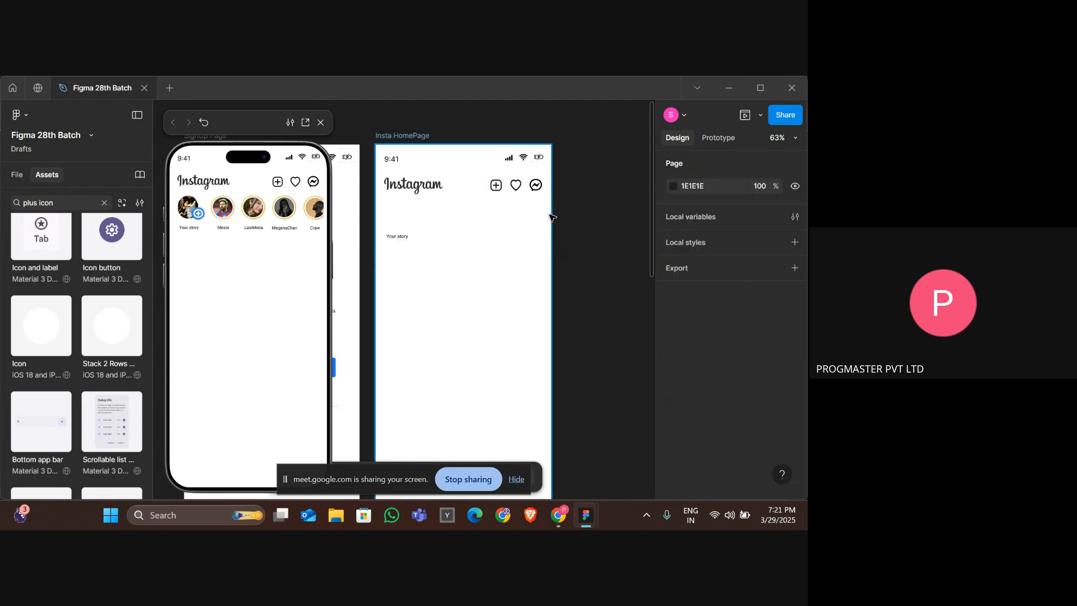
pyautogui.hotkey('ctrl', 'z')
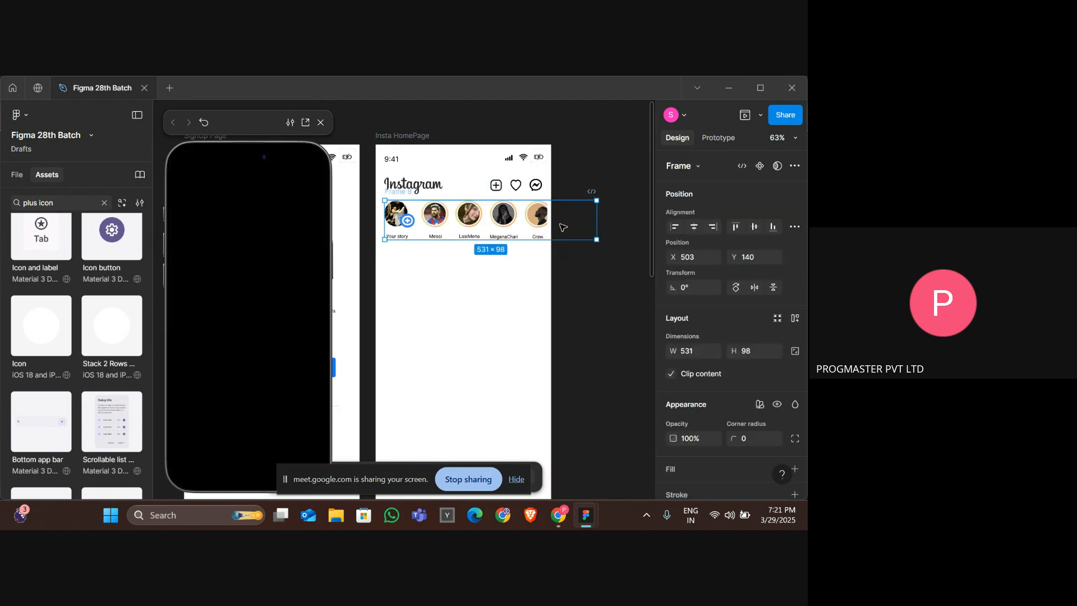
pyautogui.rightClick(517, 226)
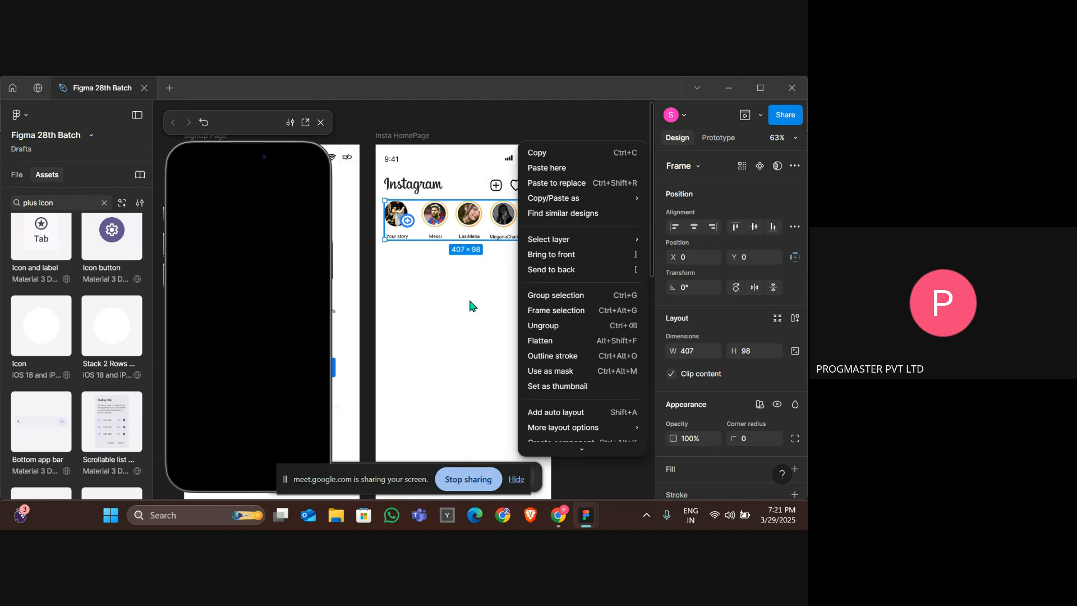
pyautogui.press('Escape')
pyautogui.click(563, 226)
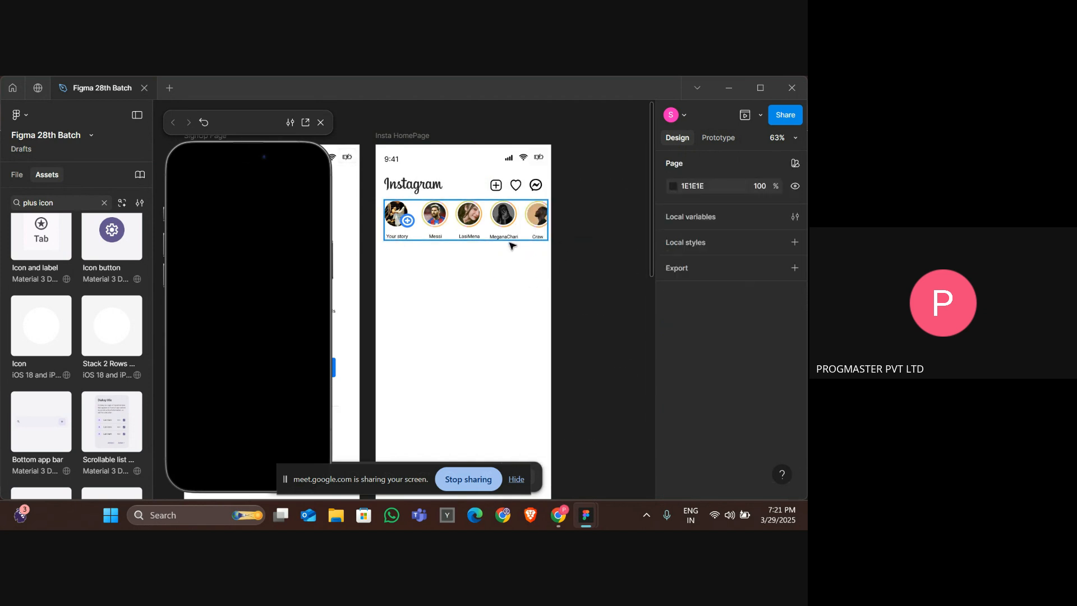
# Ungroup the inner 407 px stories frame so its story items are released.
pyautogui.click(482, 238)
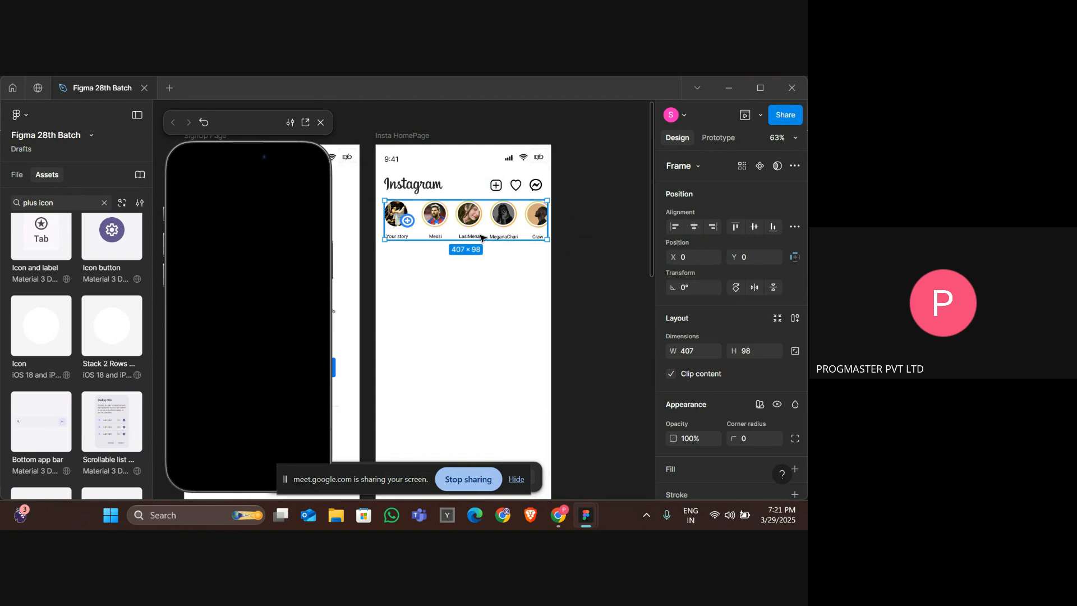
pyautogui.rightClick(422, 216)
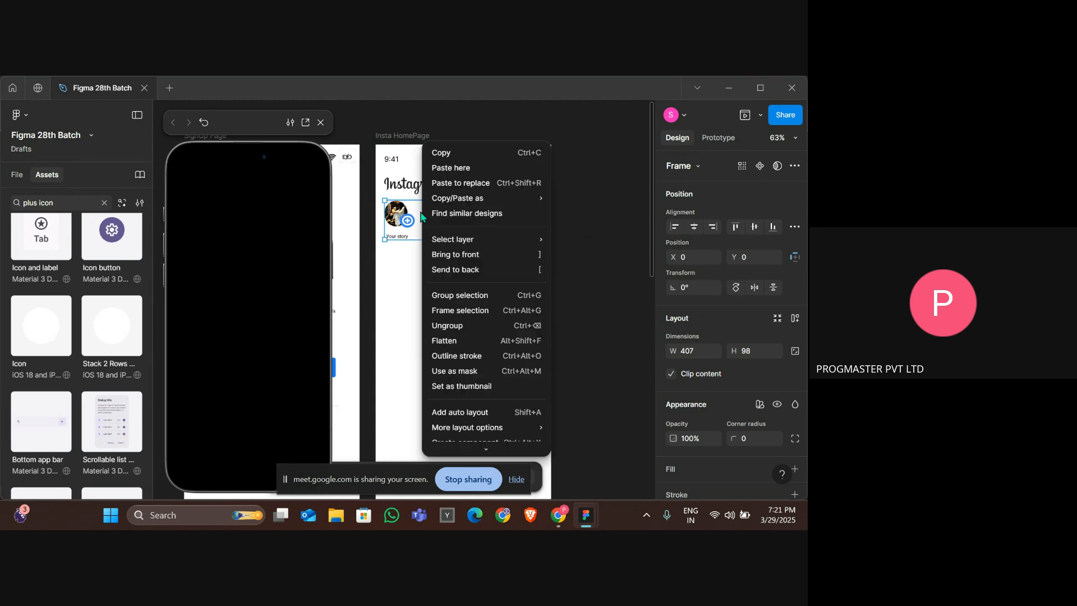
pyautogui.click(480, 326)
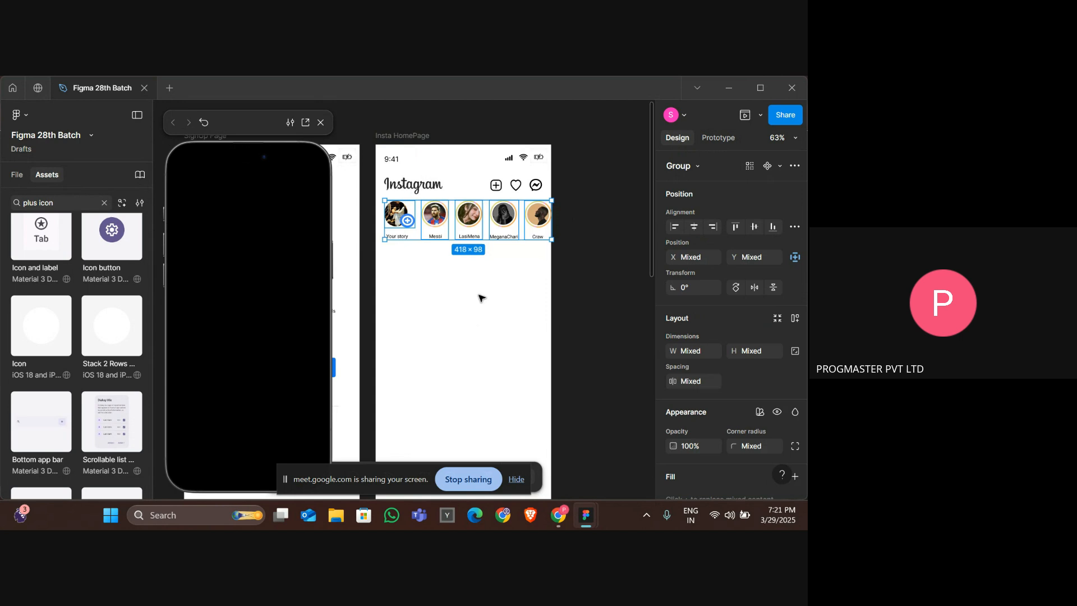
# Group the Your story avatar together with its label.
pyautogui.click(435, 230)
pyautogui.click(449, 269)
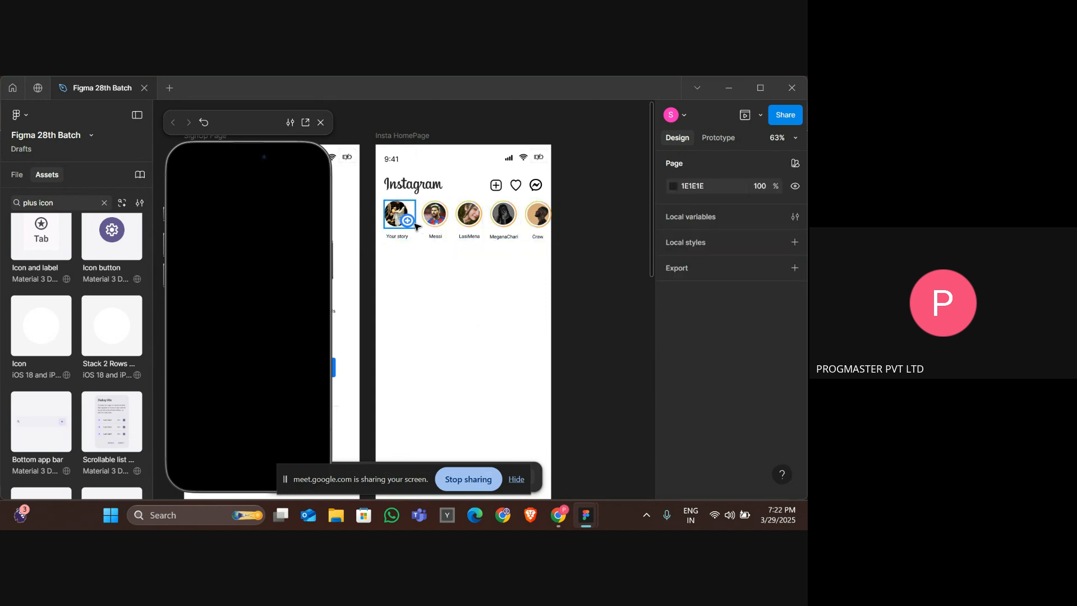
pyautogui.click(414, 224)
pyautogui.click(424, 245)
pyautogui.moveTo(386, 250); pyautogui.dragTo(400, 218)
pyautogui.rightClick(395, 218)
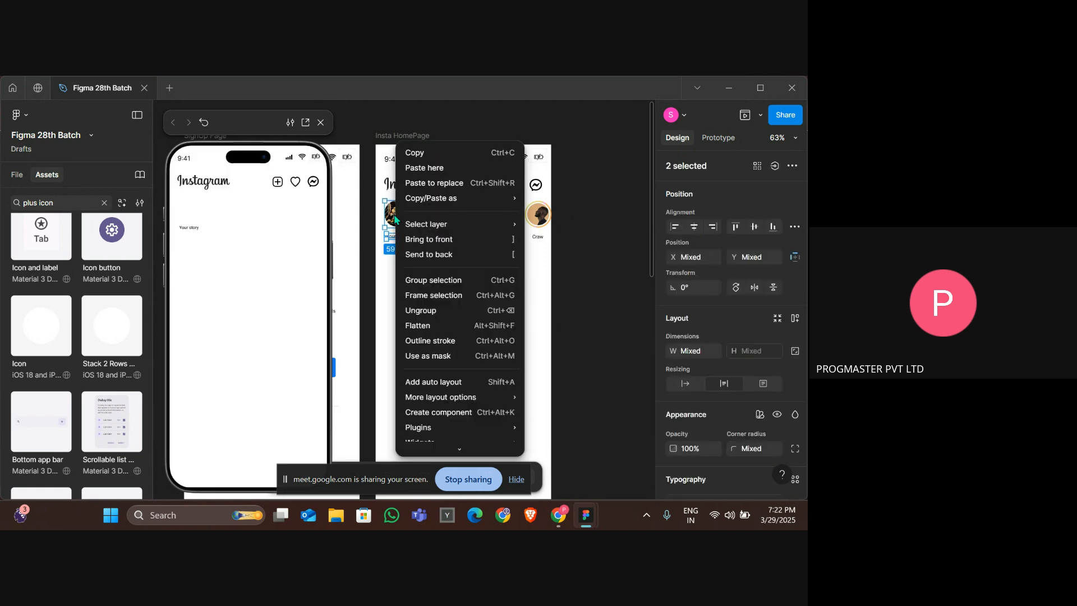
pyautogui.click(453, 283)
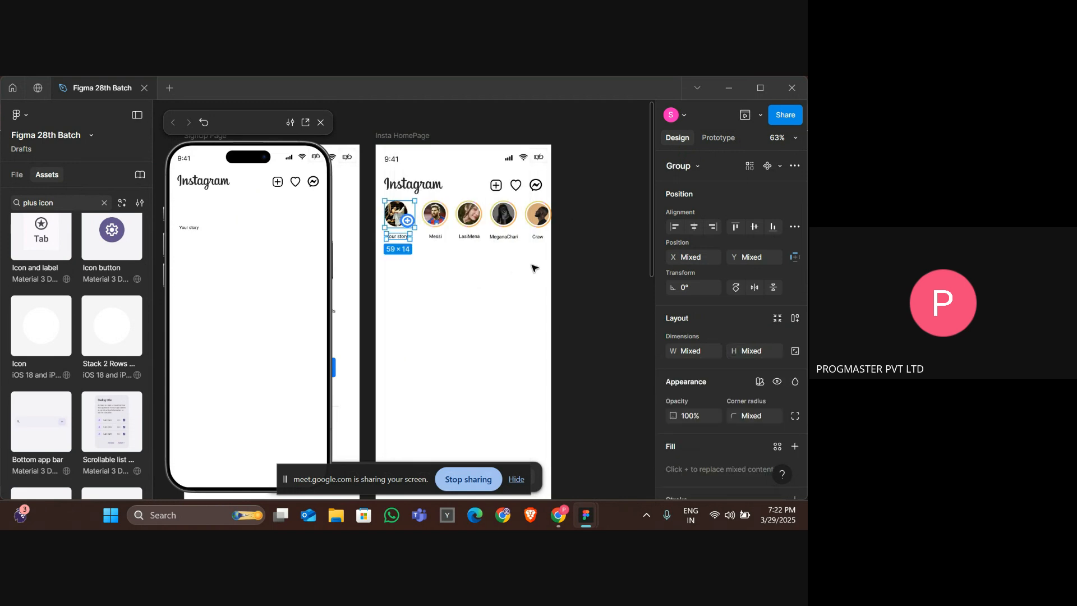
# Select all the stories and wrap them in a new frame.
pyautogui.click(565, 252)
pyautogui.moveTo(566, 253); pyautogui.dragTo(400, 223)
pyautogui.rightClick(439, 218)
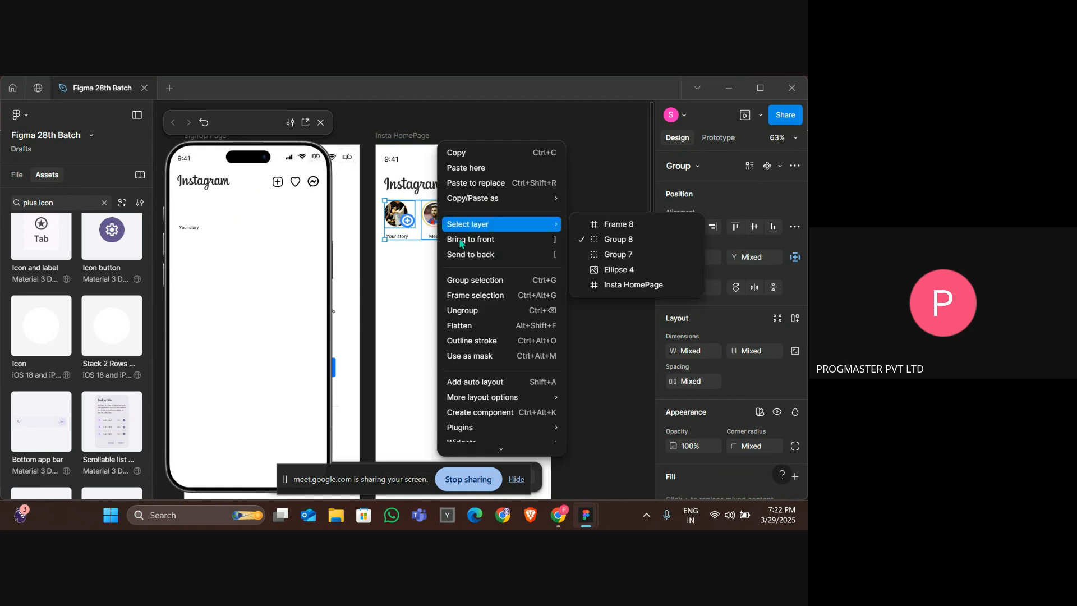
pyautogui.click(488, 295)
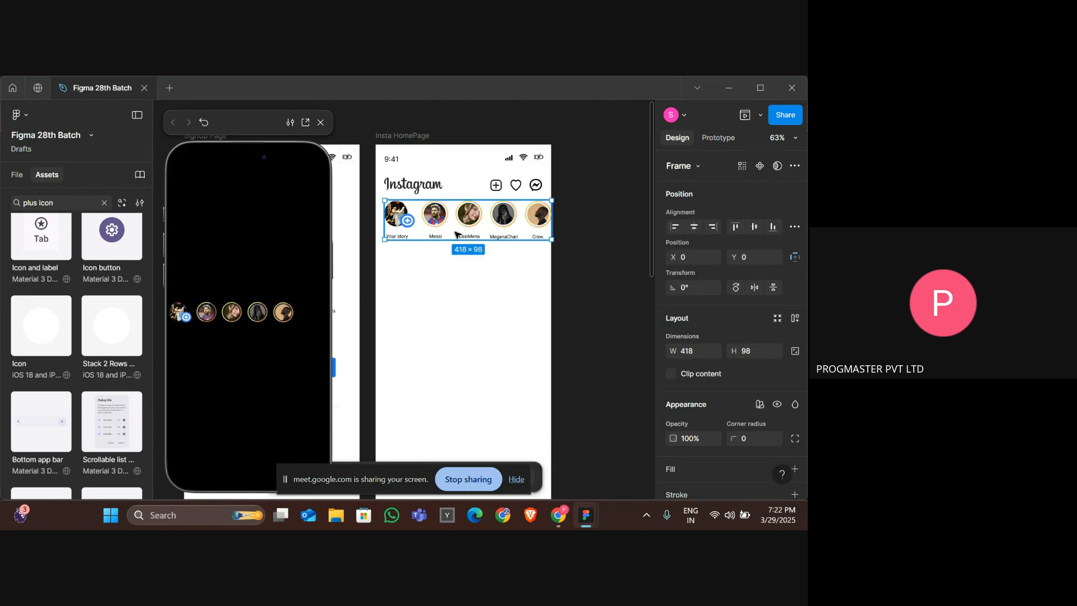
# Enable Clip content on the new stories frame.
pyautogui.click(672, 374)
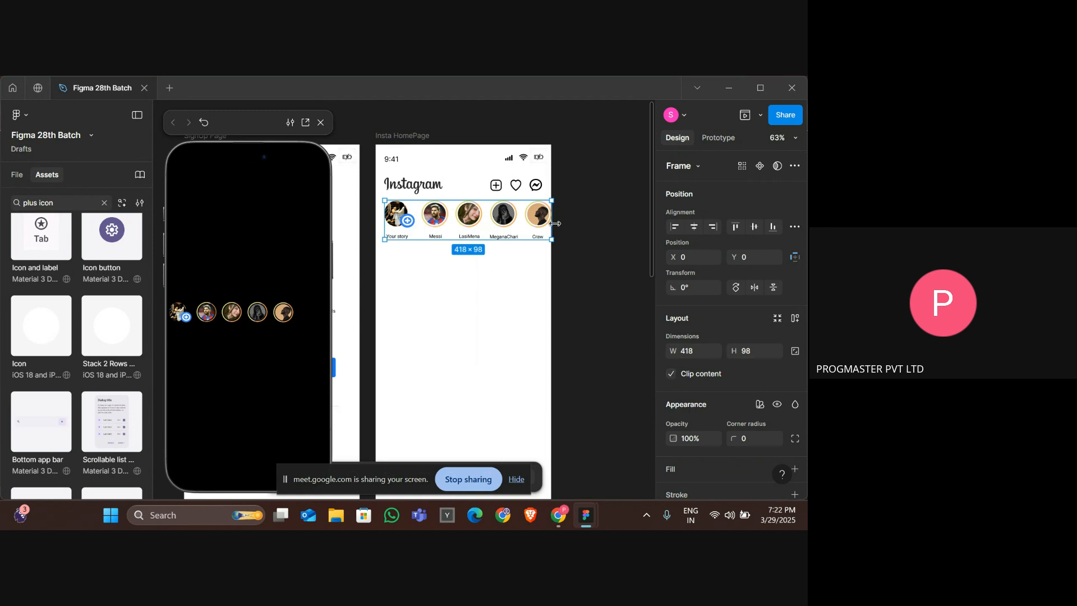
pyautogui.moveTo(555, 223)
pyautogui.mouseDown()
pyautogui.moveTo(545, 224)
pyautogui.moveTo(553, 223)
pyautogui.mouseUp()
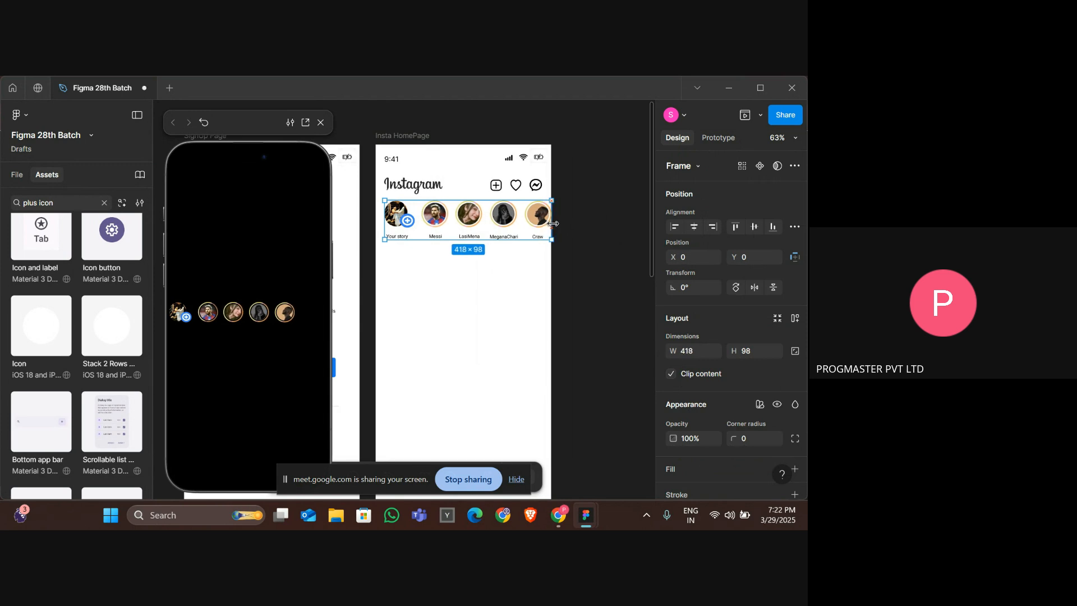
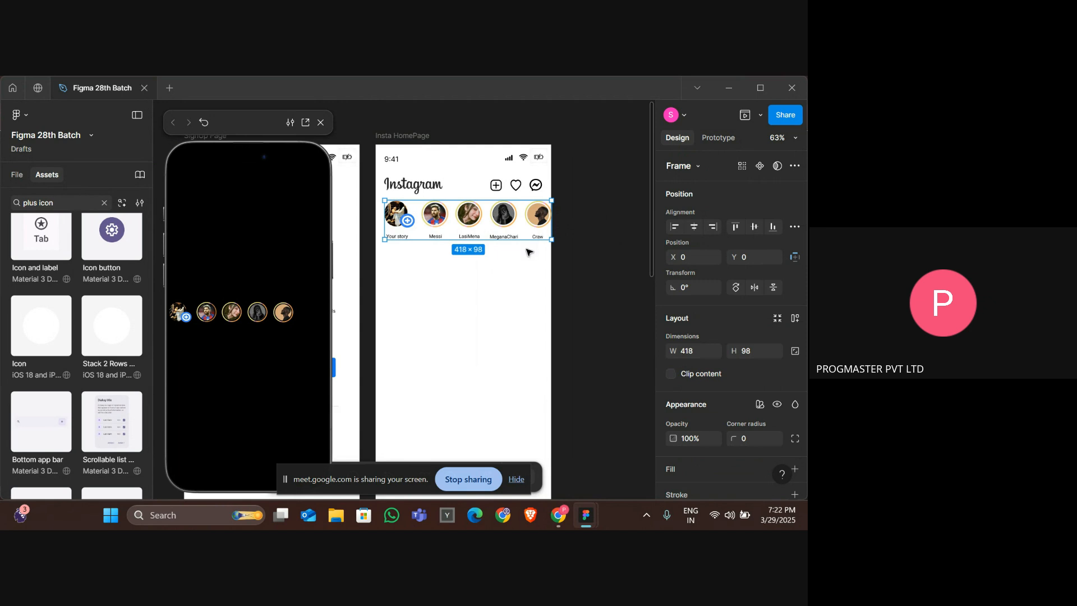
# Ungroup the 418 x 98 stories frame.
pyautogui.click(532, 251)
pyautogui.click(536, 236)
pyautogui.rightClick(536, 237)
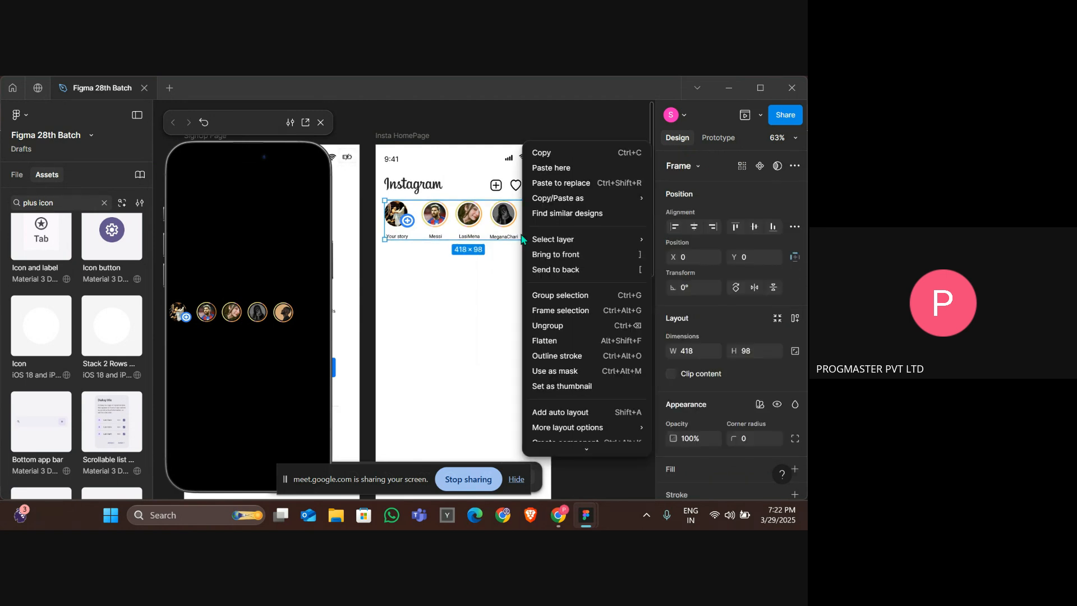
pyautogui.click(560, 330)
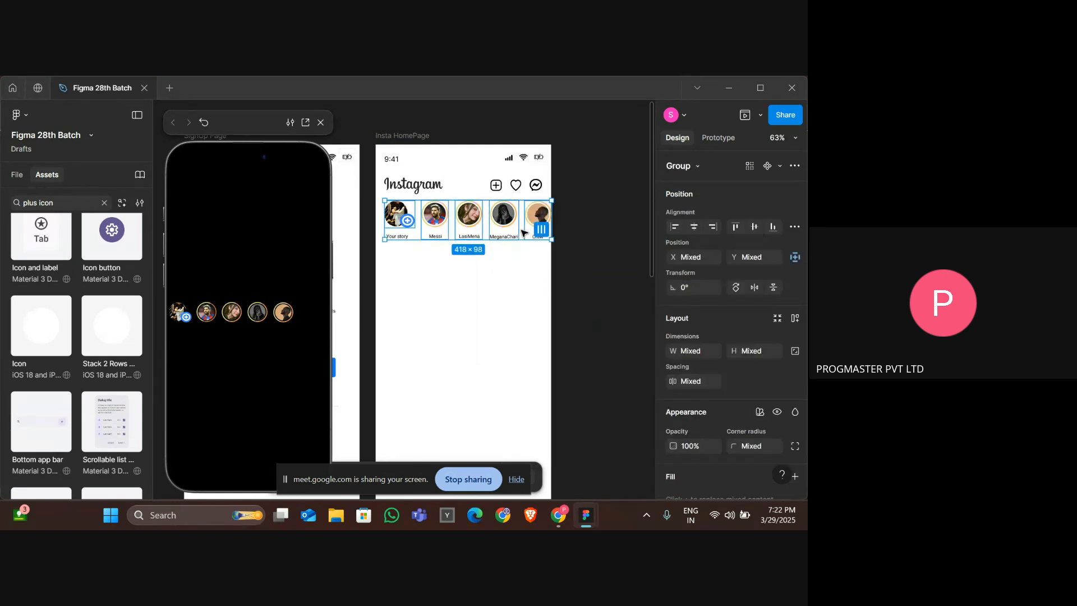
pyautogui.click(539, 264)
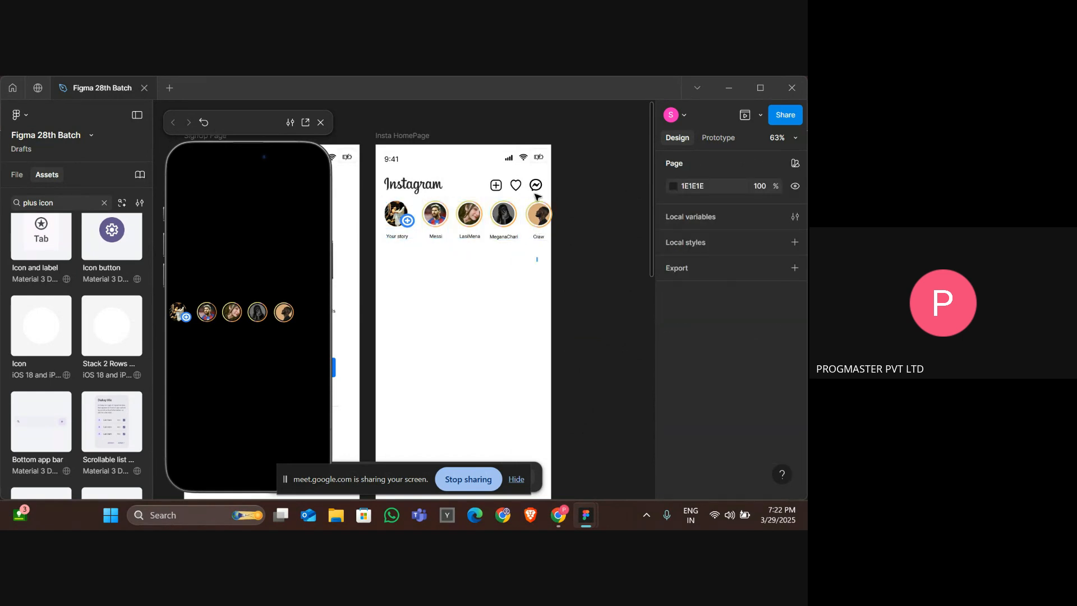
pyautogui.click(539, 216)
pyautogui.rightClick(537, 223)
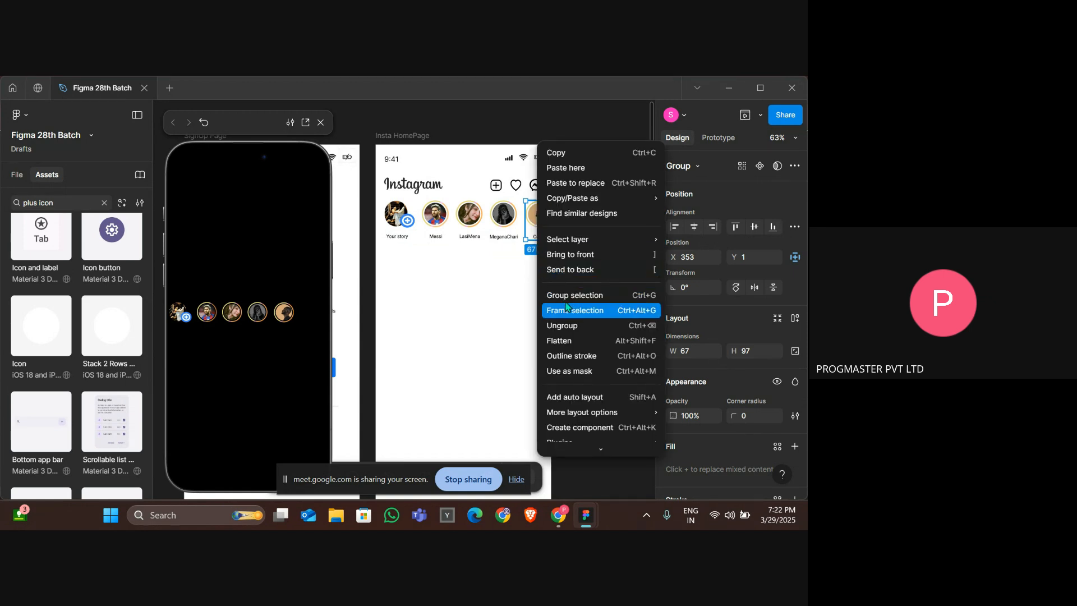
pyautogui.click(509, 277)
pyautogui.click(496, 261)
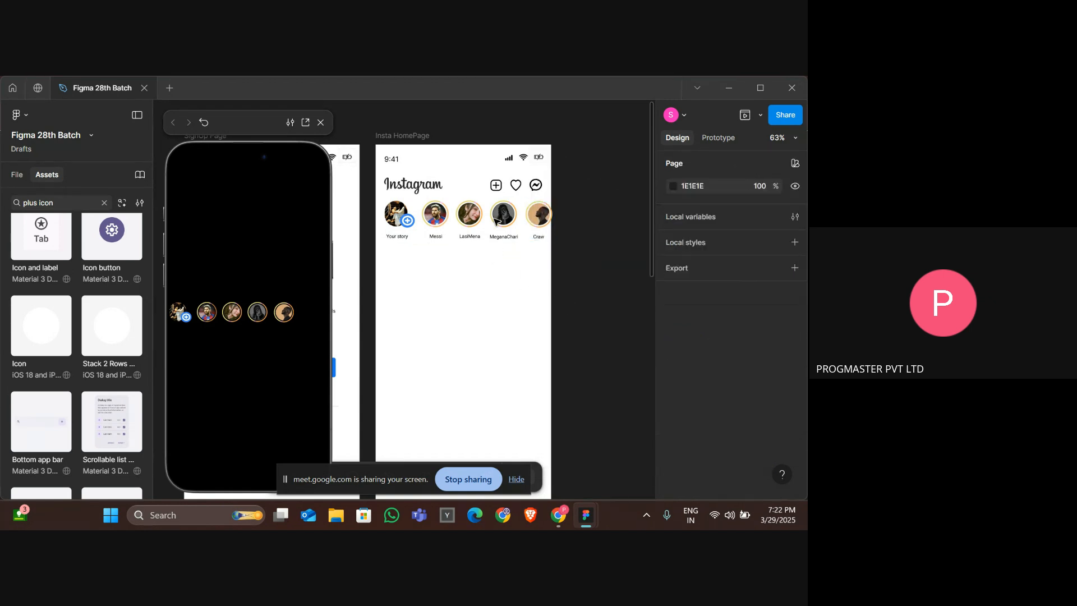
# Group the Insta HomePage frame and try dragging the stories row upward, undoing the moves.
pyautogui.click(500, 214)
pyautogui.rightClick(497, 243)
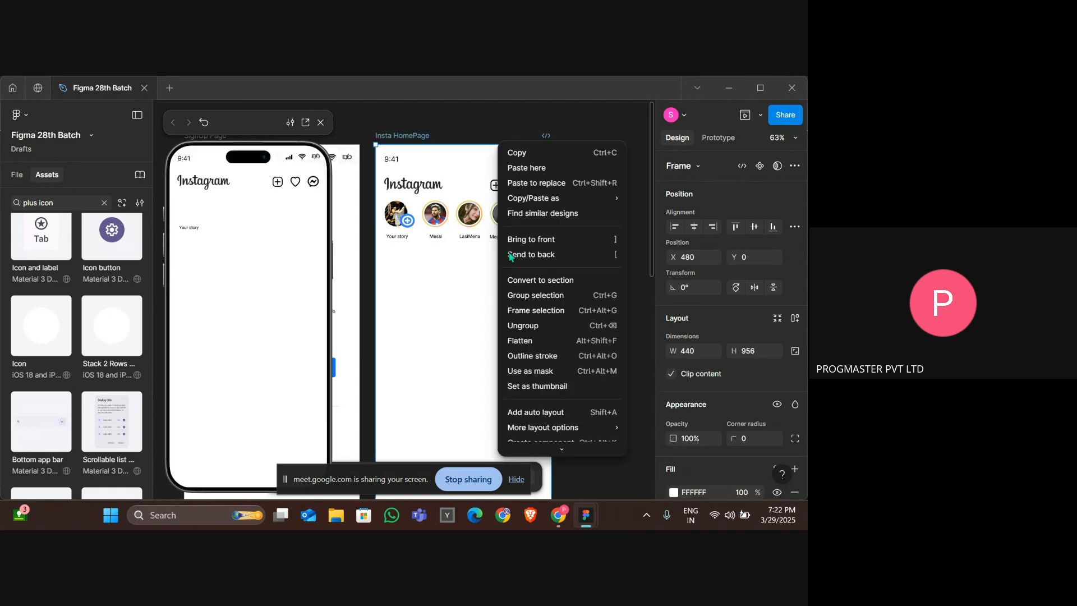
pyautogui.click(529, 295)
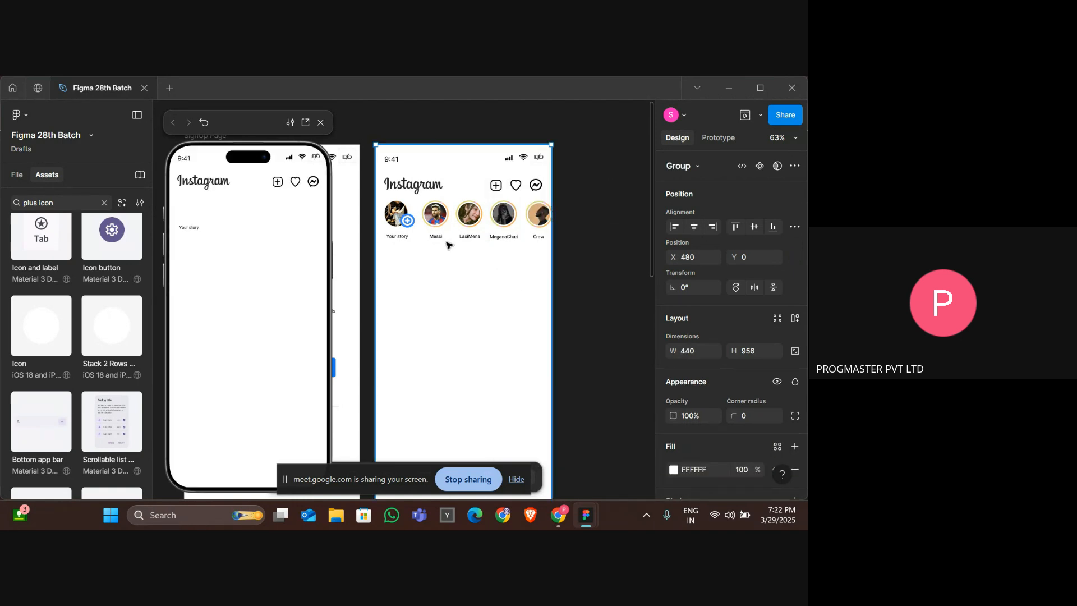
pyautogui.moveTo(468, 241); pyautogui.dragTo(466, 208)
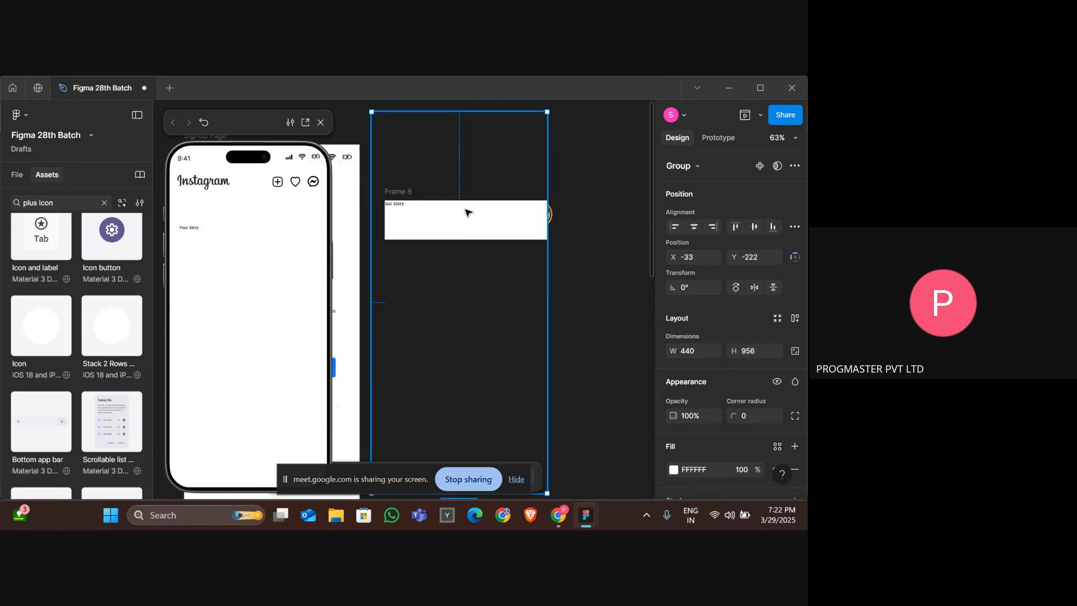
pyautogui.hotkey('ctrl', 'z')
pyautogui.moveTo(466, 245)
pyautogui.mouseDown()
pyautogui.moveTo(465, 226)
pyautogui.moveTo(473, 236)
pyautogui.mouseUp()
pyautogui.hotkey('ctrl', 'z')
pyautogui.scroll(-3, 479, 248)
pyautogui.hotkey('ctrl', 'z')
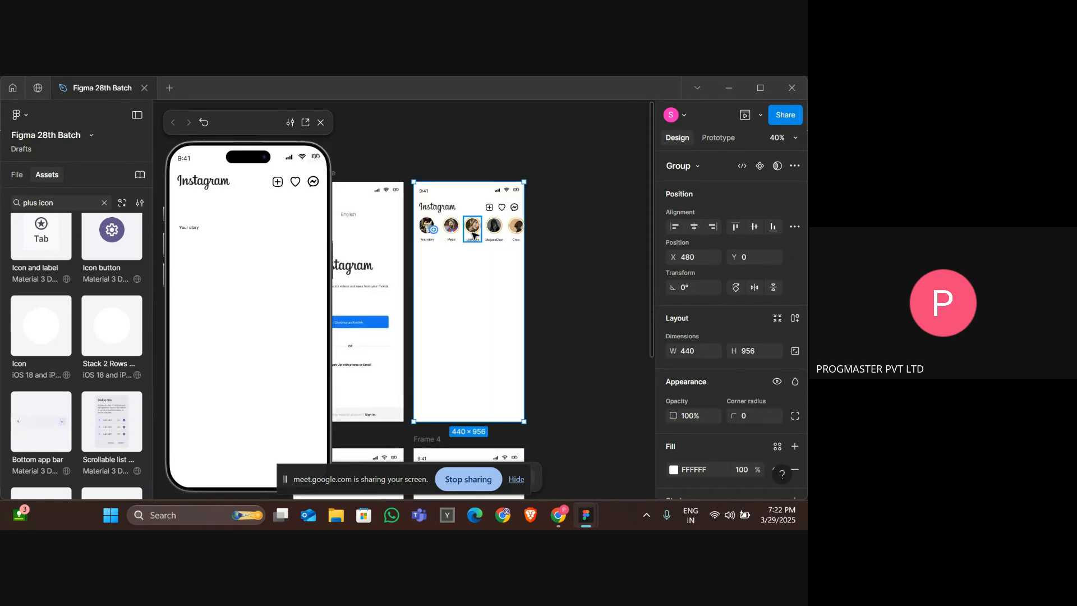
pyautogui.rightClick(498, 267)
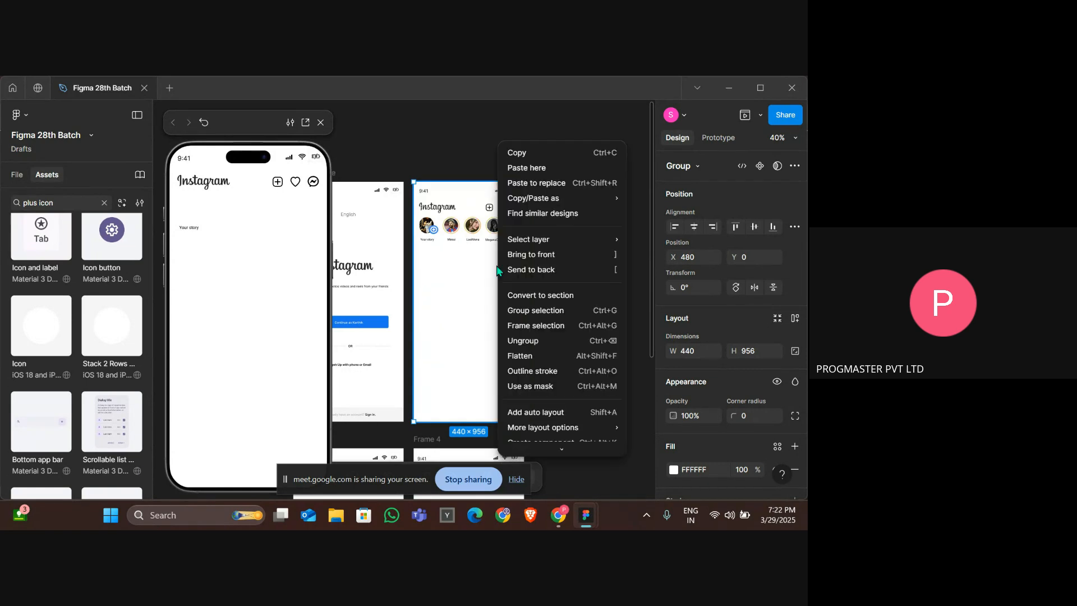
pyautogui.click(485, 330)
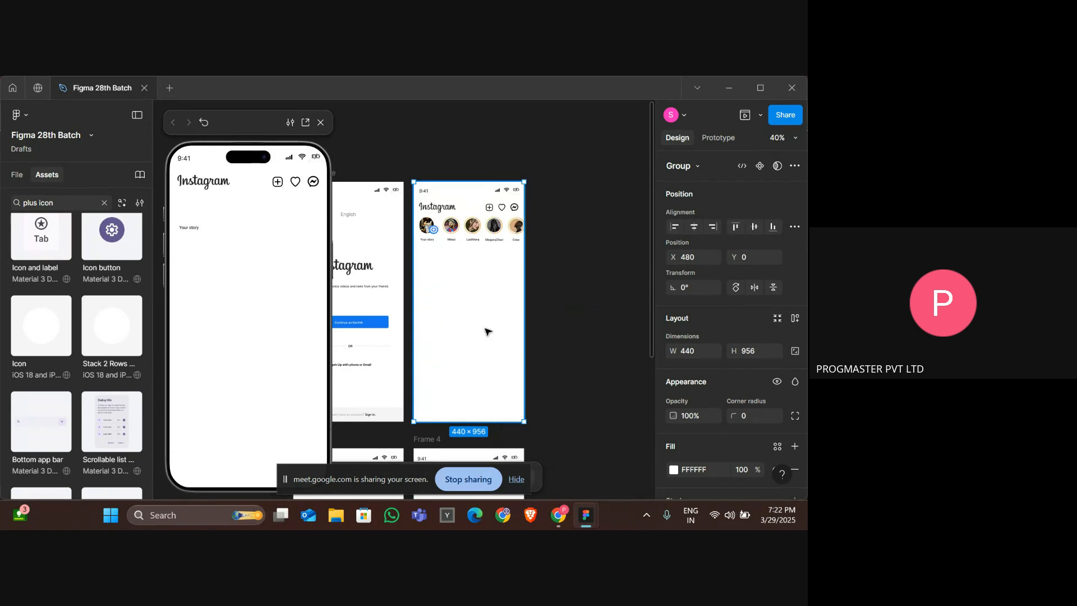
pyautogui.scroll(4, 485, 330)
pyautogui.scroll(3, 485, 330)
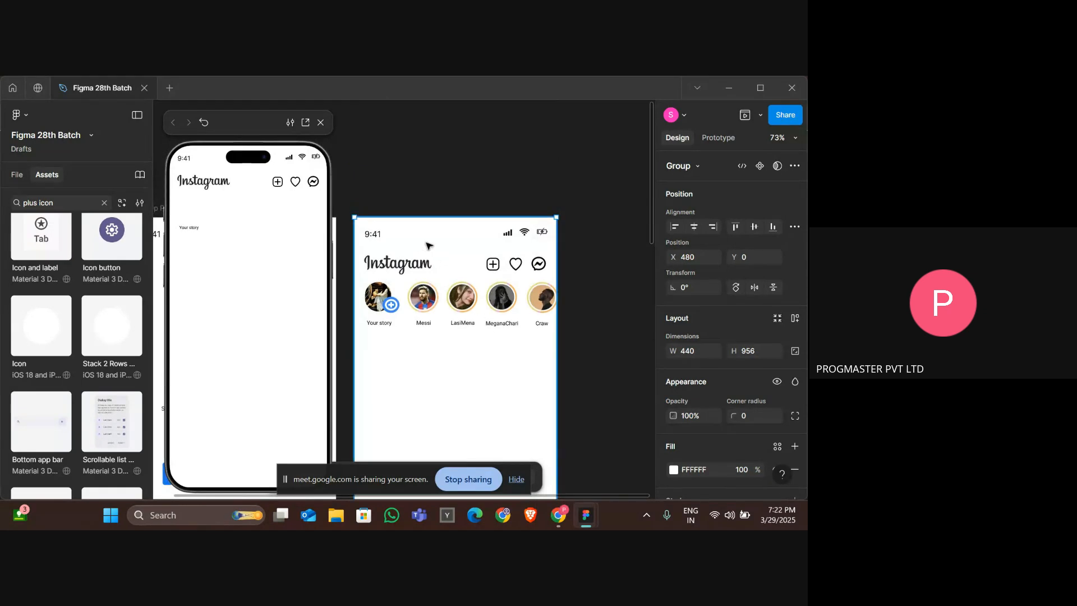
# Select all five story items and wrap them in a new frame.
pyautogui.click(396, 193)
pyautogui.click(464, 308)
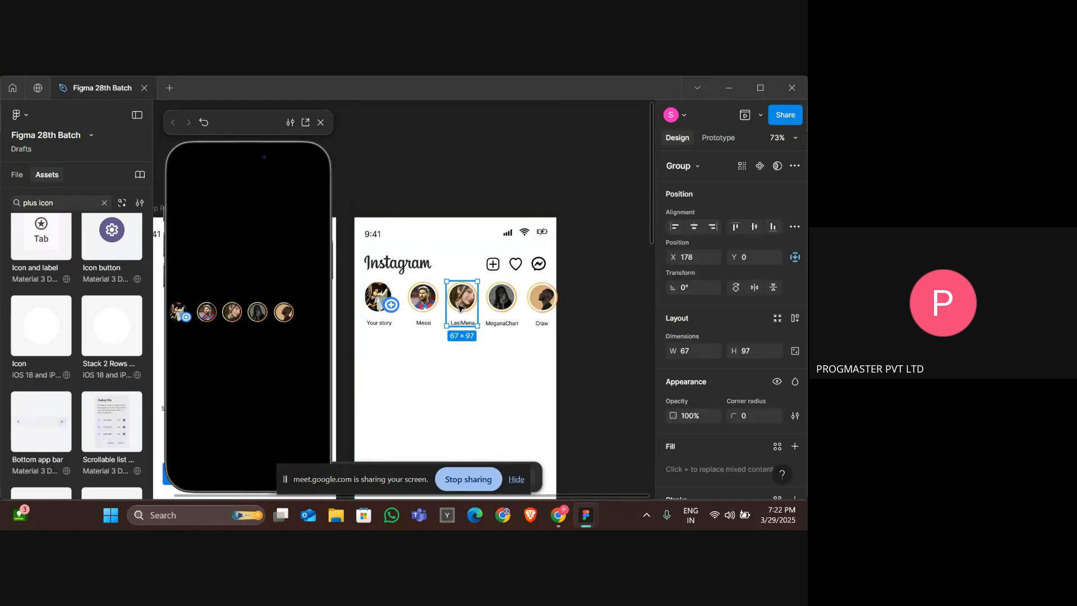
pyautogui.click(423, 306)
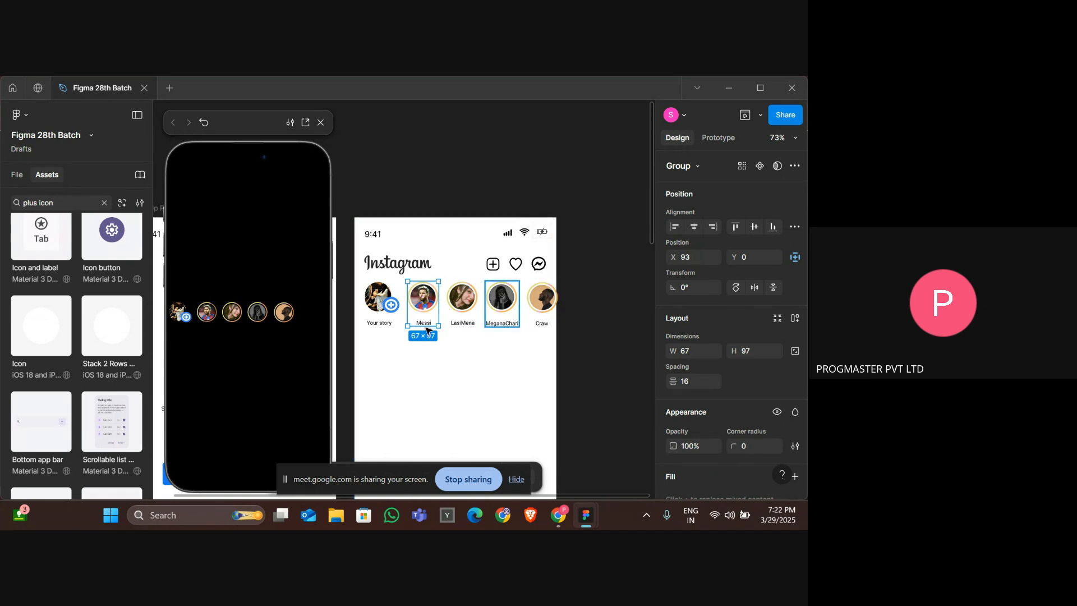
pyautogui.moveTo(569, 302); pyautogui.dragTo(381, 306)
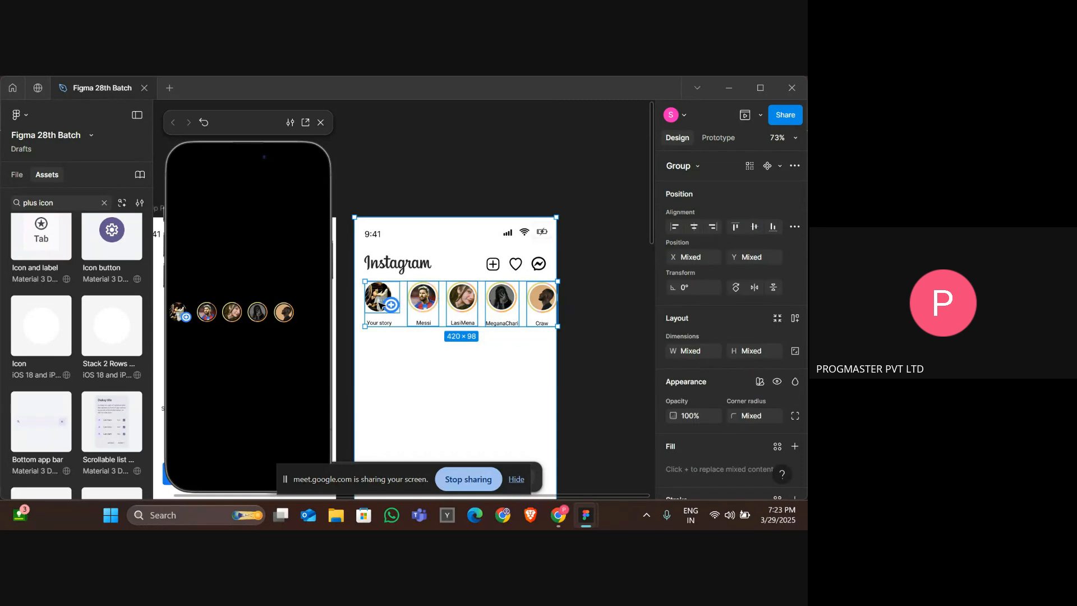
pyautogui.rightClick(428, 307)
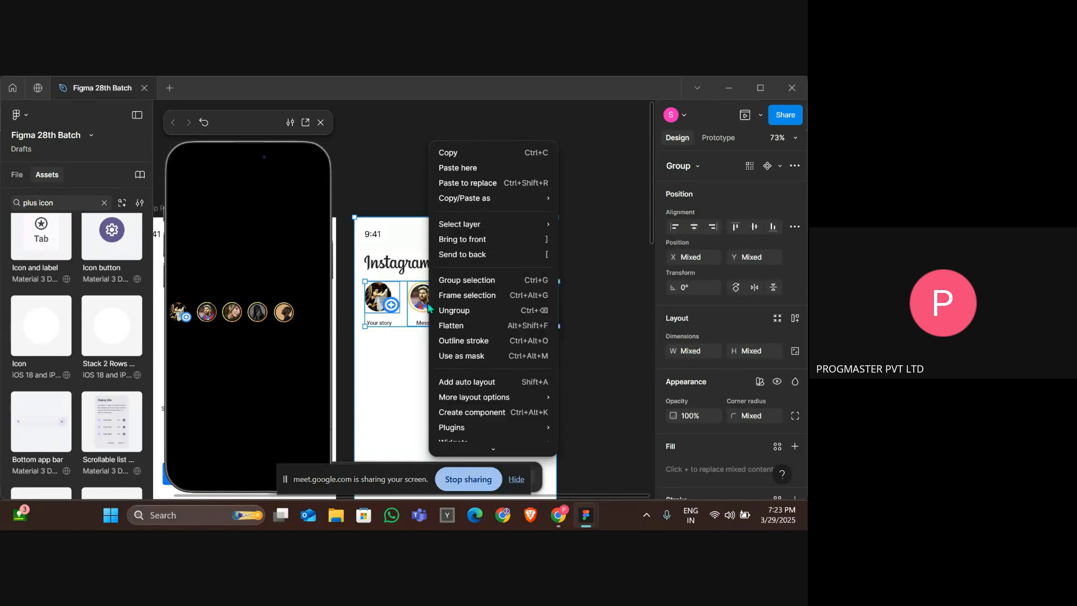
pyautogui.click(460, 304)
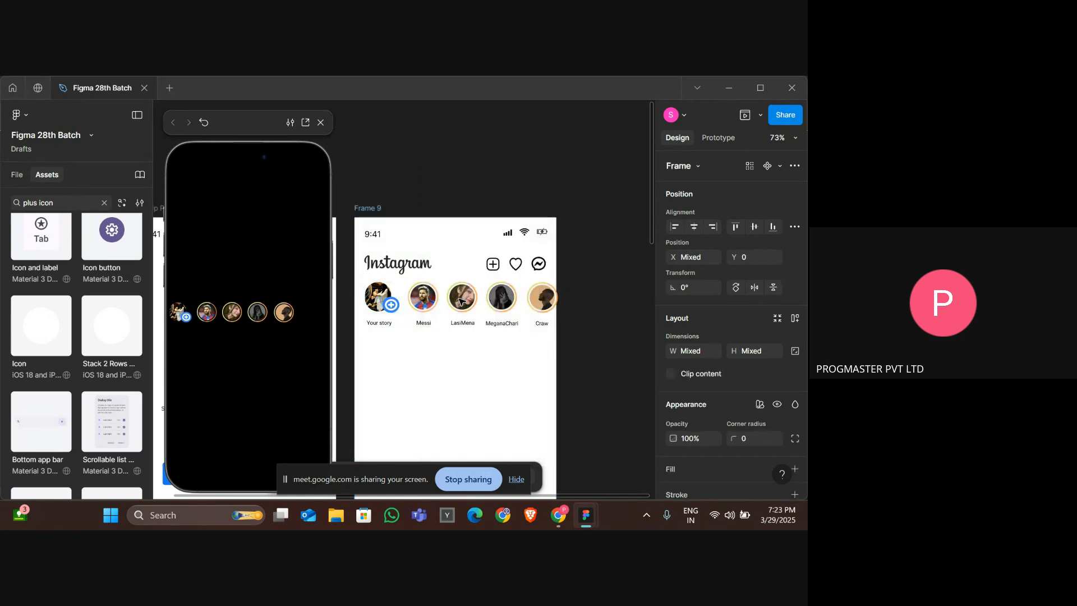
pyautogui.click(425, 251)
# Try deleting the Your story avatar and the stories frame, undoing each deletion.
pyautogui.click(365, 210)
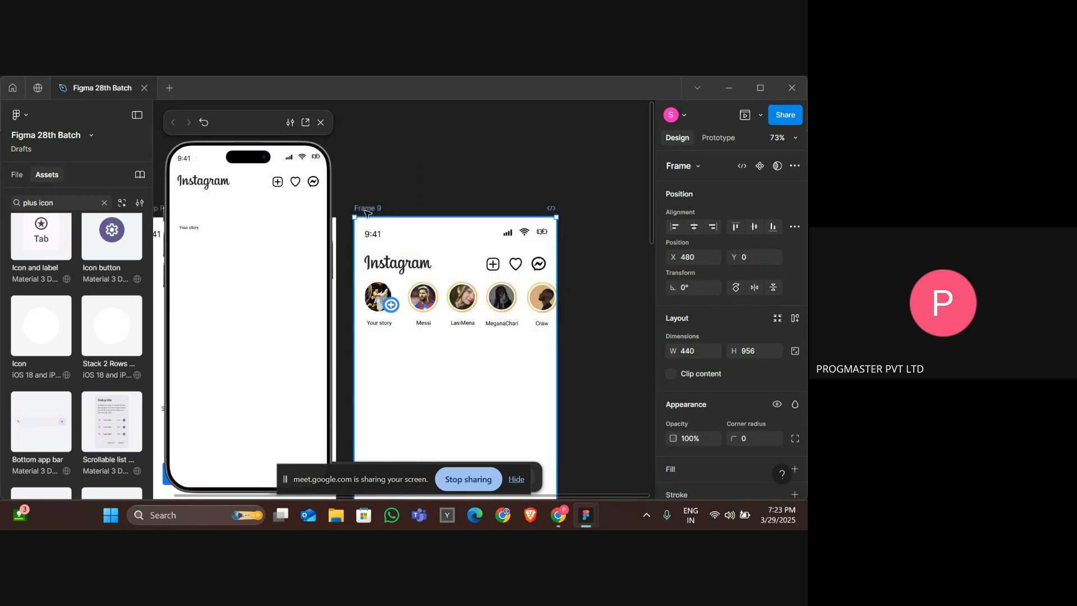
pyautogui.doubleClick(380, 297)
pyautogui.press('Delete')
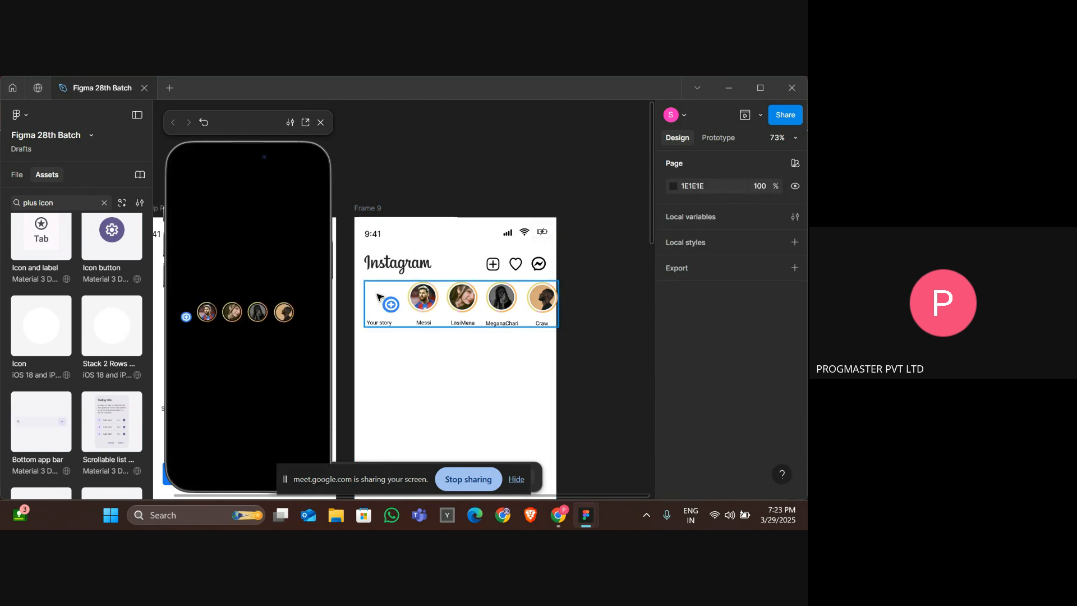
pyautogui.hotkey('ctrl', 'z')
pyautogui.press('Escape')
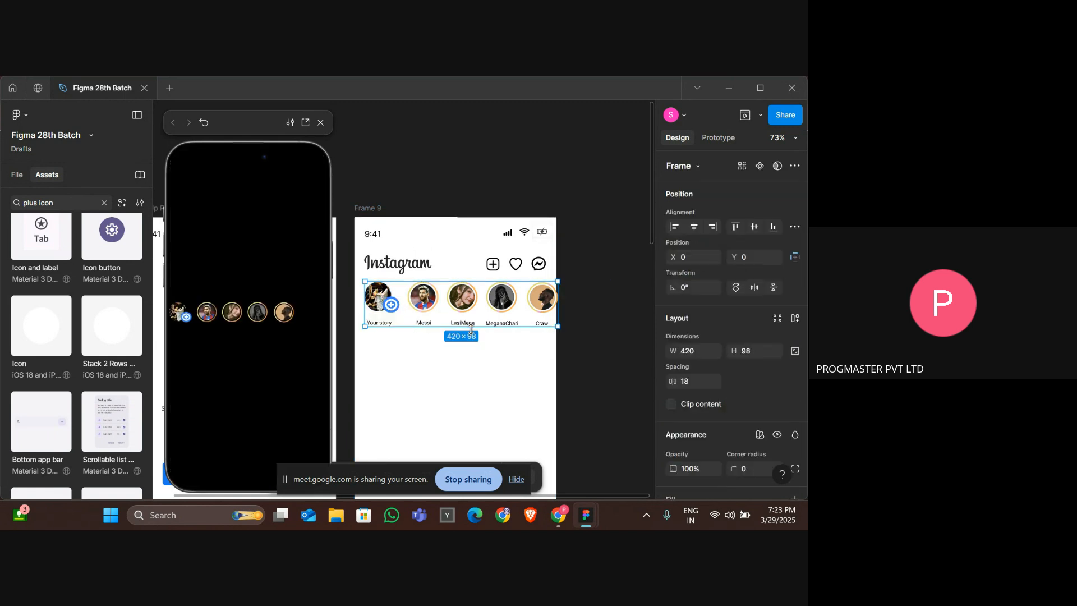
pyautogui.press('Delete')
pyautogui.hotkey('ctrl', 'z')
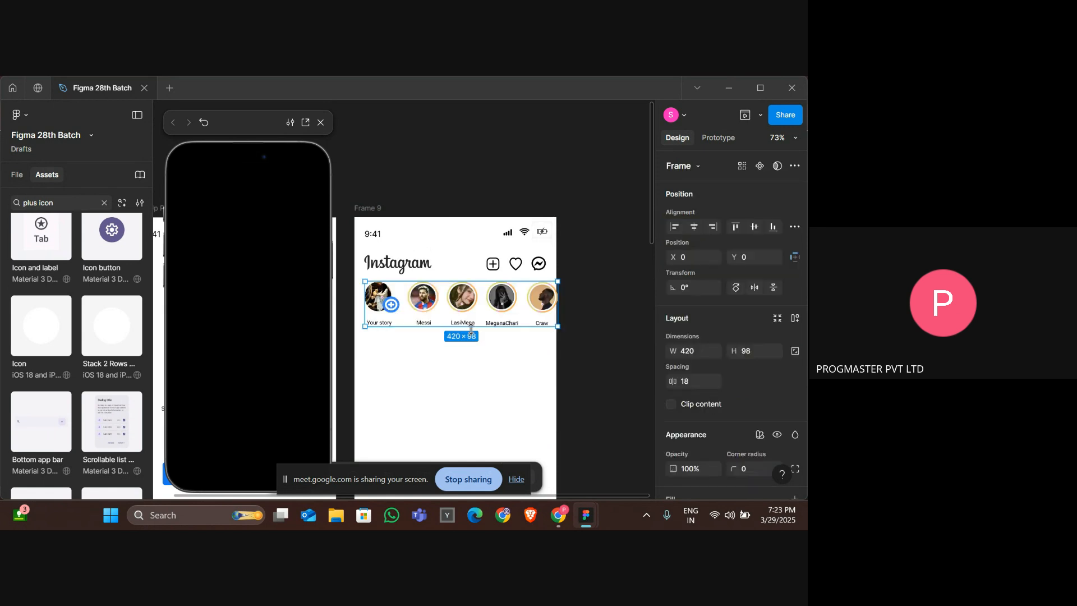
# Undo back through the recent grouping and framing changes, then redo once to restore the clipped stories frame.
pyautogui.click(454, 364)
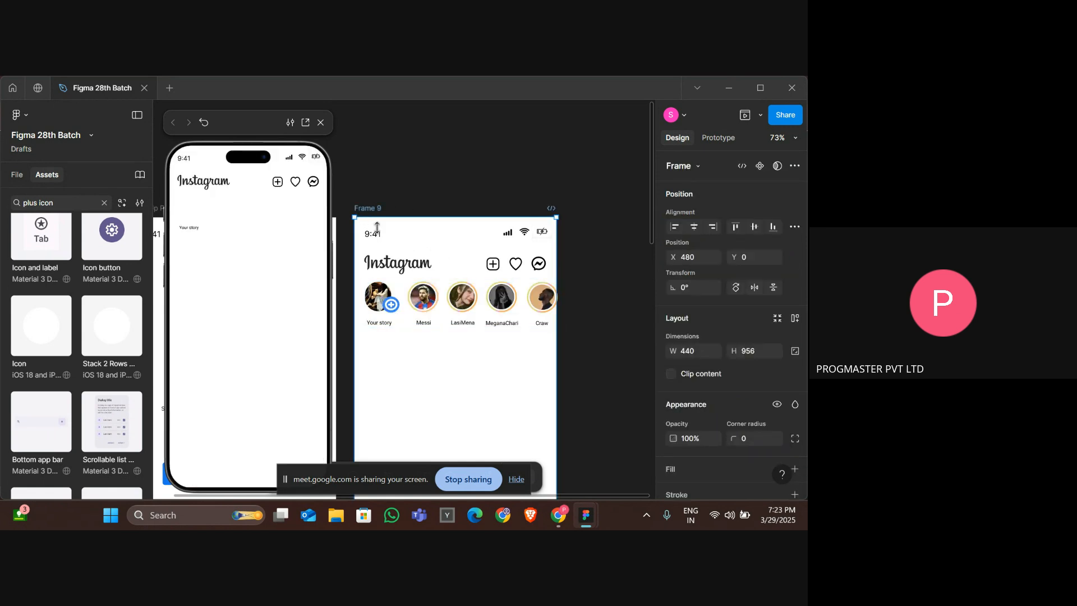
pyautogui.click(454, 364)
pyautogui.scroll(-2, 453, 364)
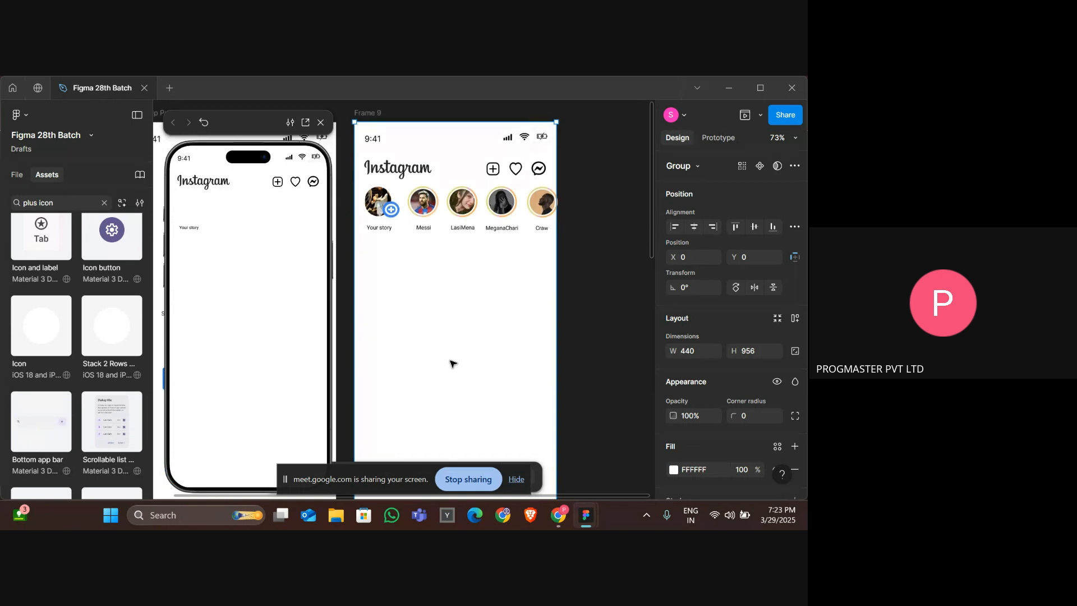
pyautogui.scroll(-1, 453, 363)
pyautogui.hotkey('ctrl', 'z')
pyautogui.hotkey('ctrl', 'z')
pyautogui.hotkey('ctrl', 'z')
pyautogui.hotkey('ctrl', 'z')
pyautogui.hotkey('ctrl', 'z')
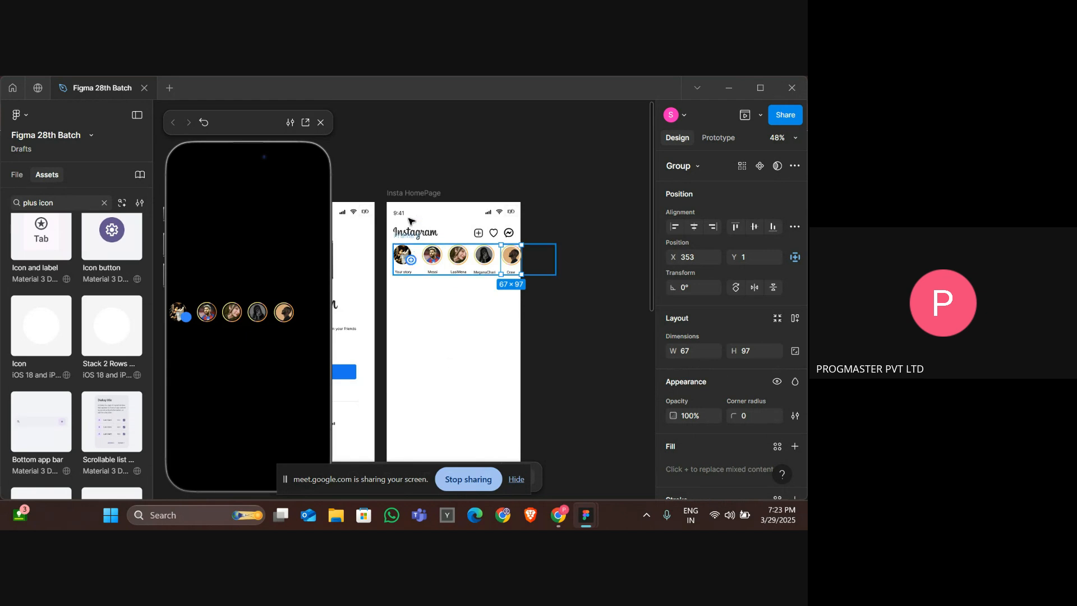
pyautogui.click(399, 194)
pyautogui.hotkey('ctrl', 'z')
pyautogui.hotkey('ctrl', 'z')
pyautogui.hotkey('ctrl', 'z')
pyautogui.hotkey('ctrl', 'z')
pyautogui.hotkey('ctrl', 'z')
pyautogui.hotkey('ctrl', 'z')
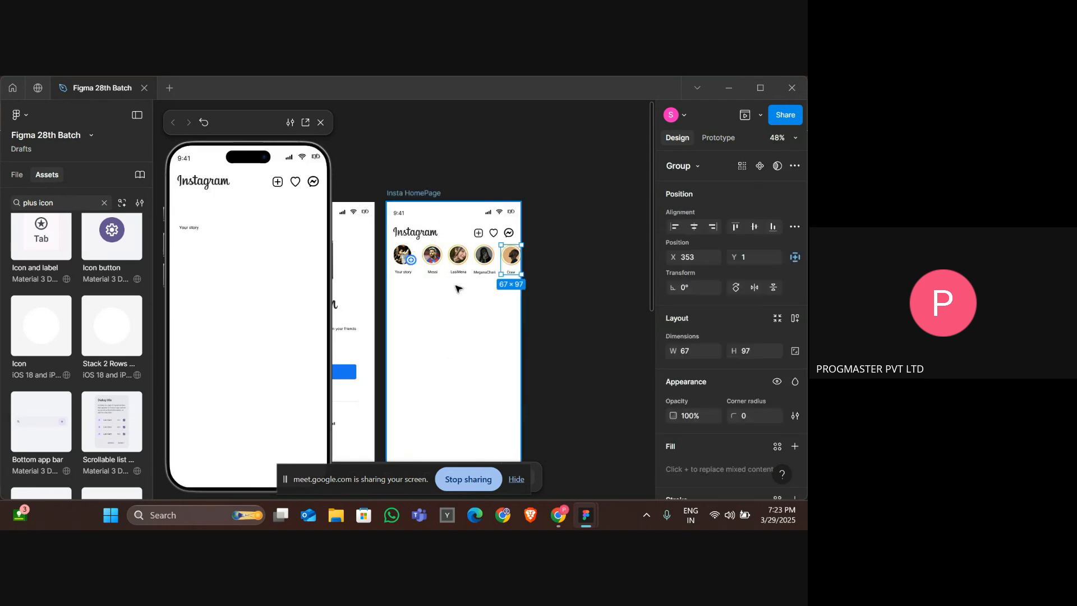
pyautogui.hotkey('ctrl', 'z')
pyautogui.hotkey('ctrl', 'z')
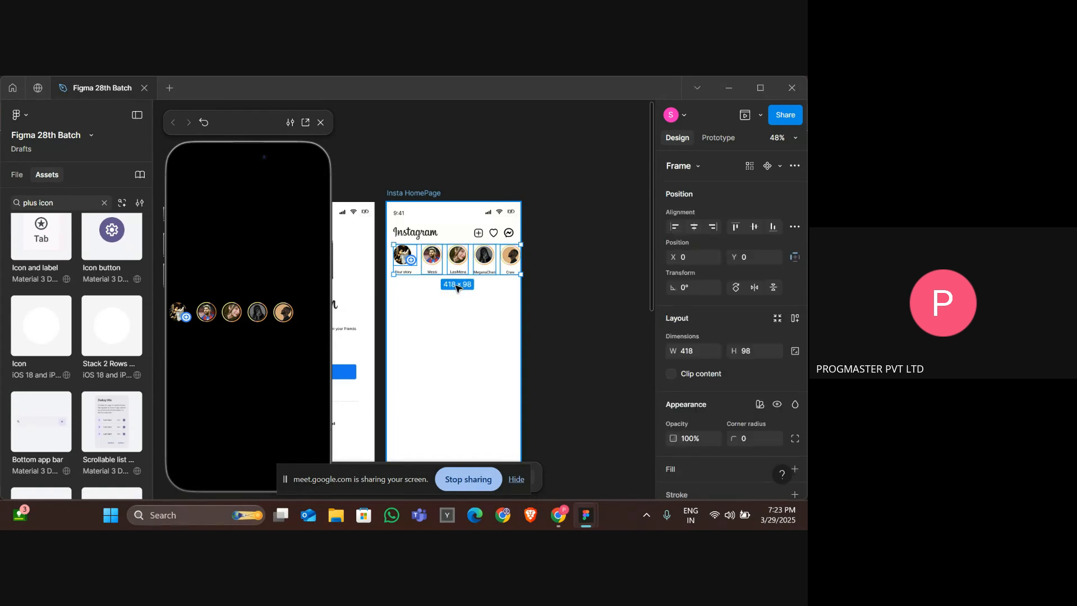
pyautogui.hotkey('ctrl', 'z')
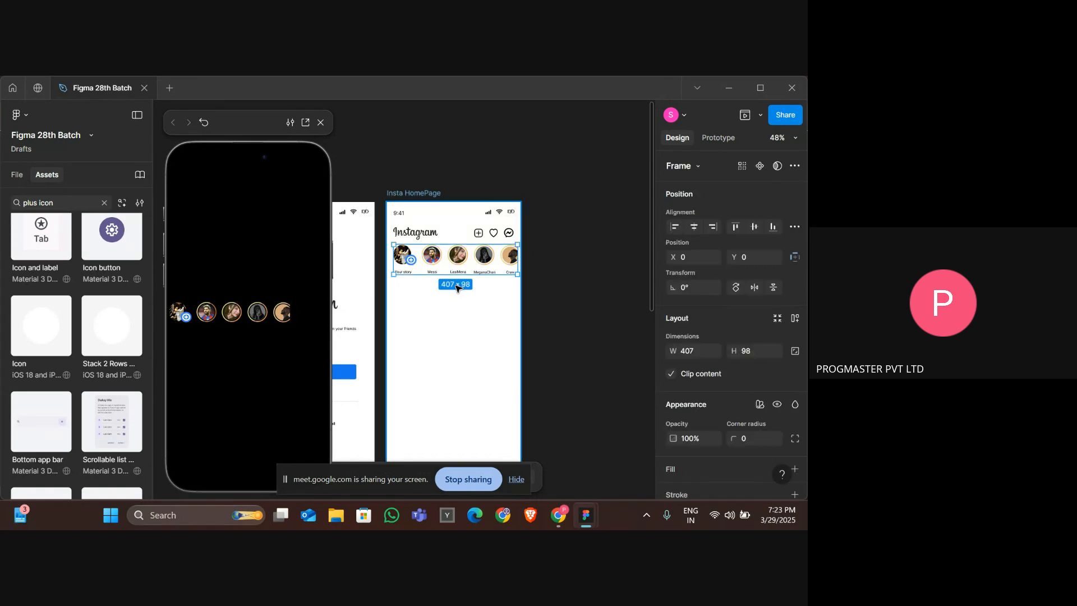
pyautogui.click(425, 193)
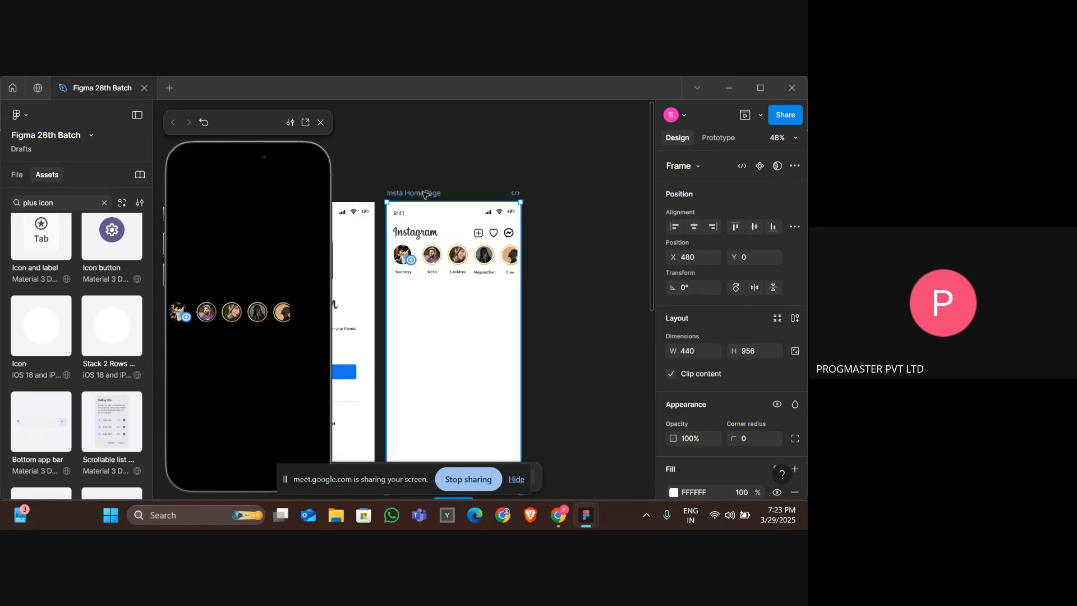
pyautogui.hotkey('ctrl', 'z')
pyautogui.hotkey('ctrl', 'z')
pyautogui.hotkey('ctrl', 'z')
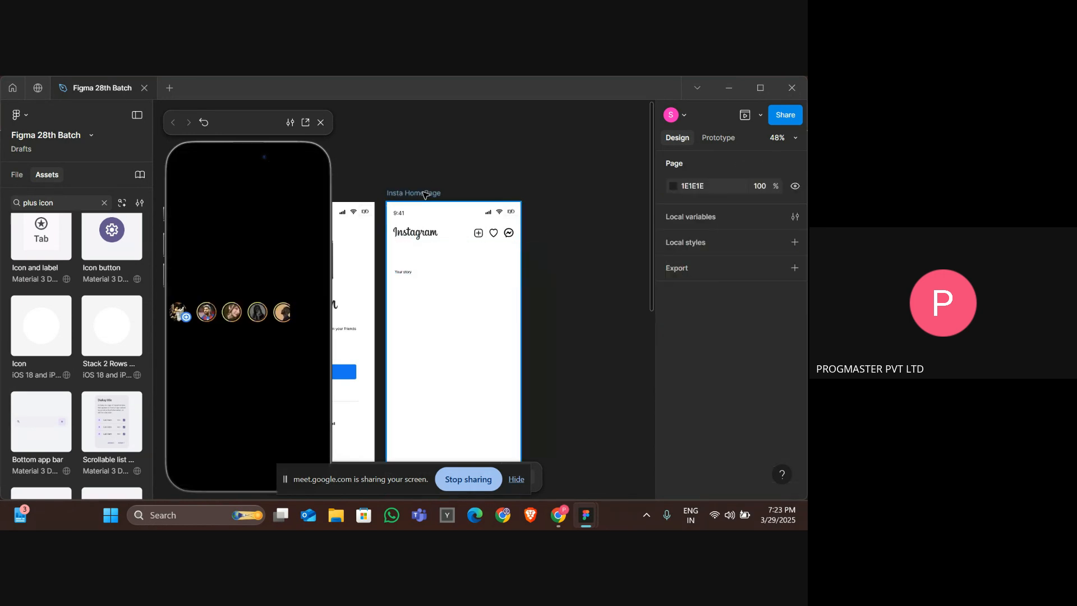
pyautogui.hotkey('ctrl', 'shift', 'z')
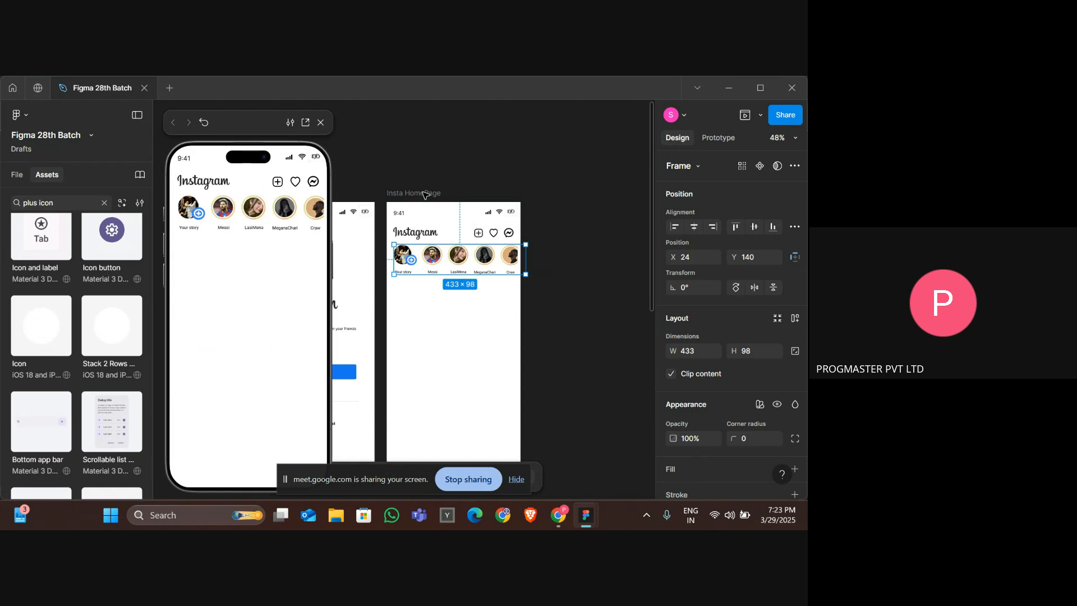
# Switch the stories frame's prototype overflow to Vertical and back to Horizontal, keeping Scroll with parent position.
pyautogui.click(532, 341)
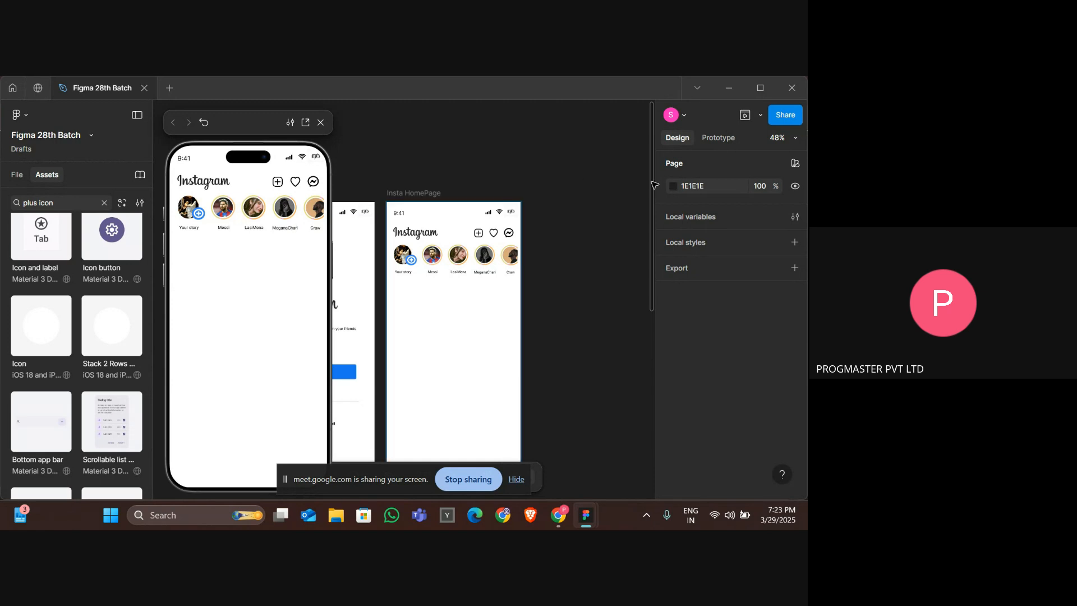
pyautogui.click(468, 273)
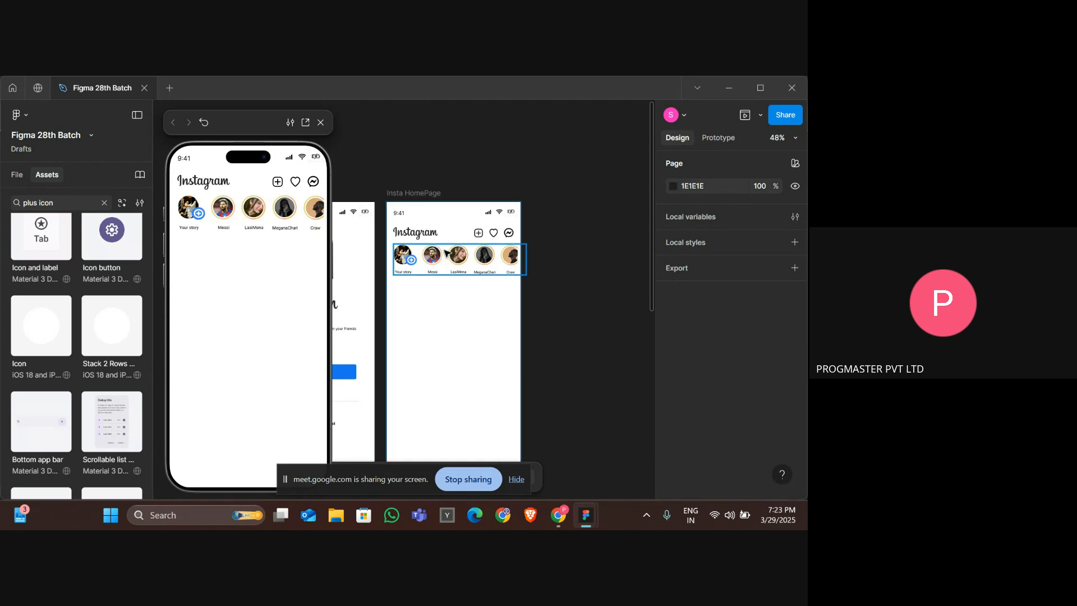
pyautogui.click(725, 139)
pyautogui.click(758, 237)
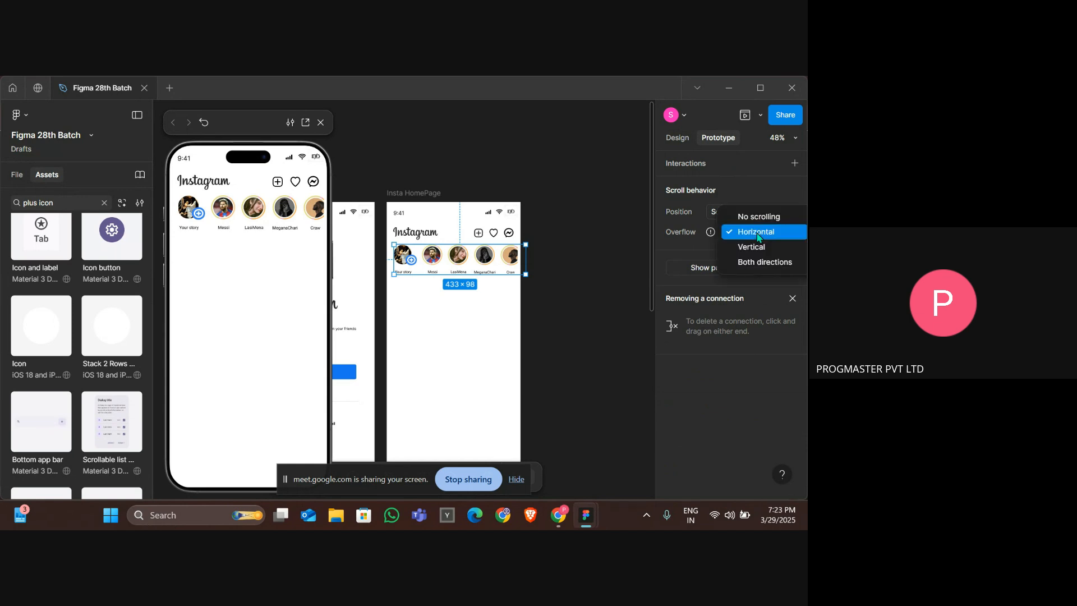
pyautogui.click(751, 246)
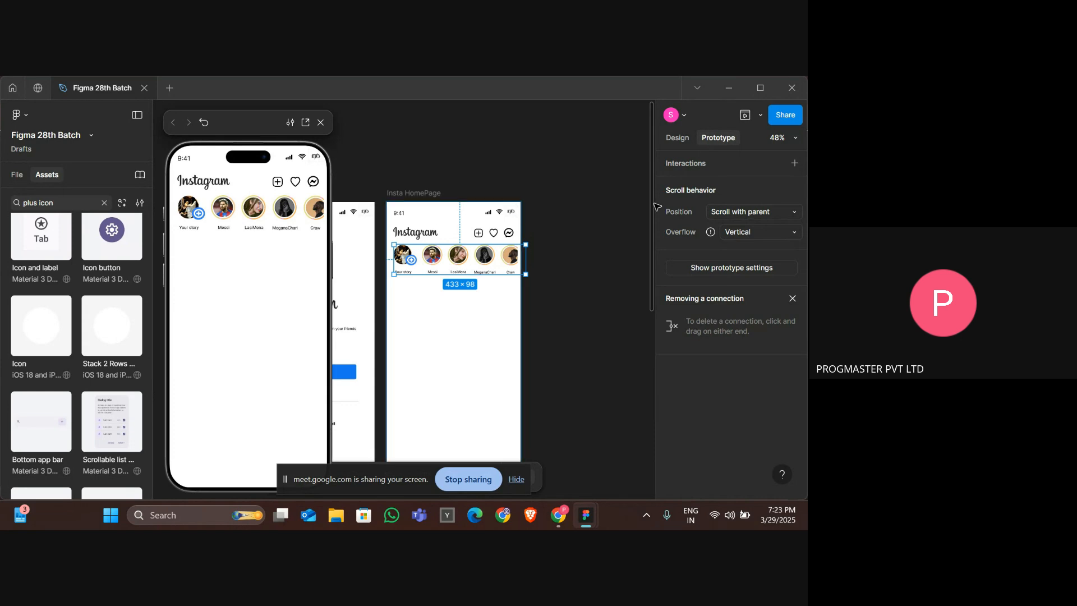
pyautogui.click(731, 213)
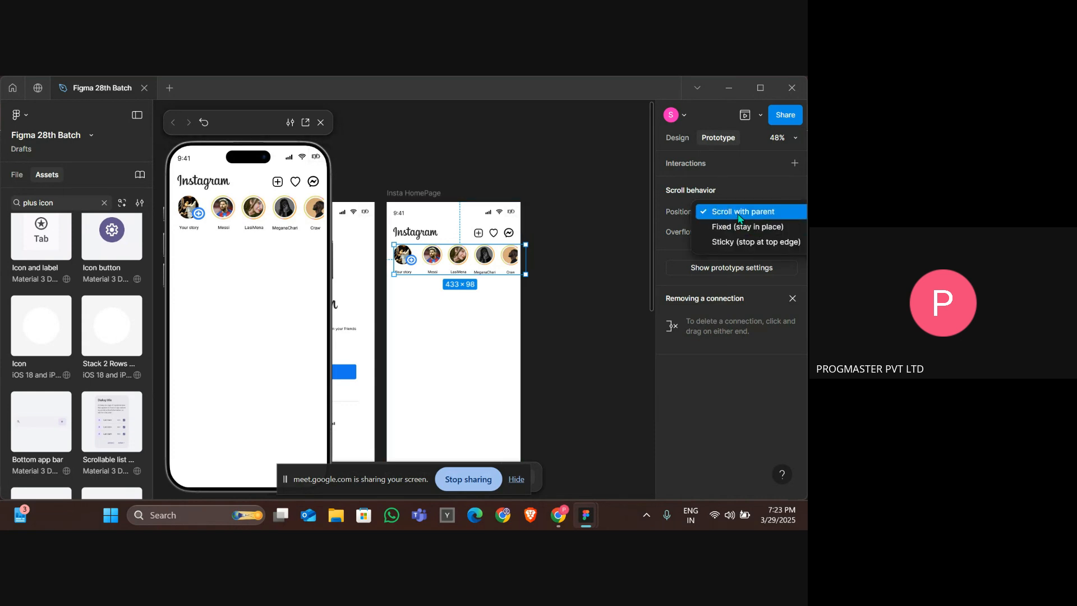
pyautogui.click(739, 216)
pyautogui.click(750, 236)
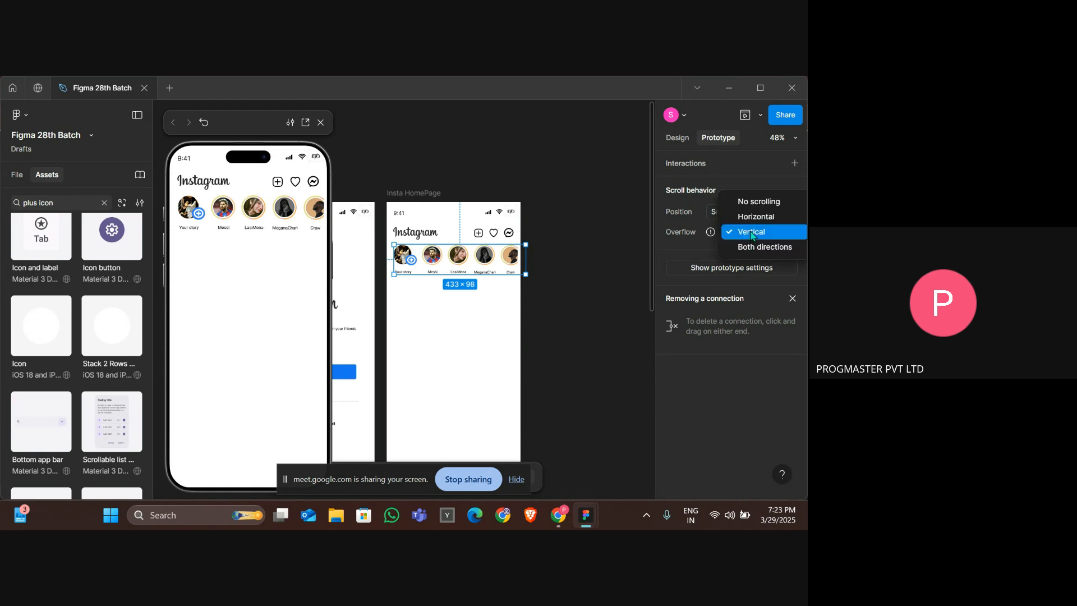
pyautogui.click(751, 217)
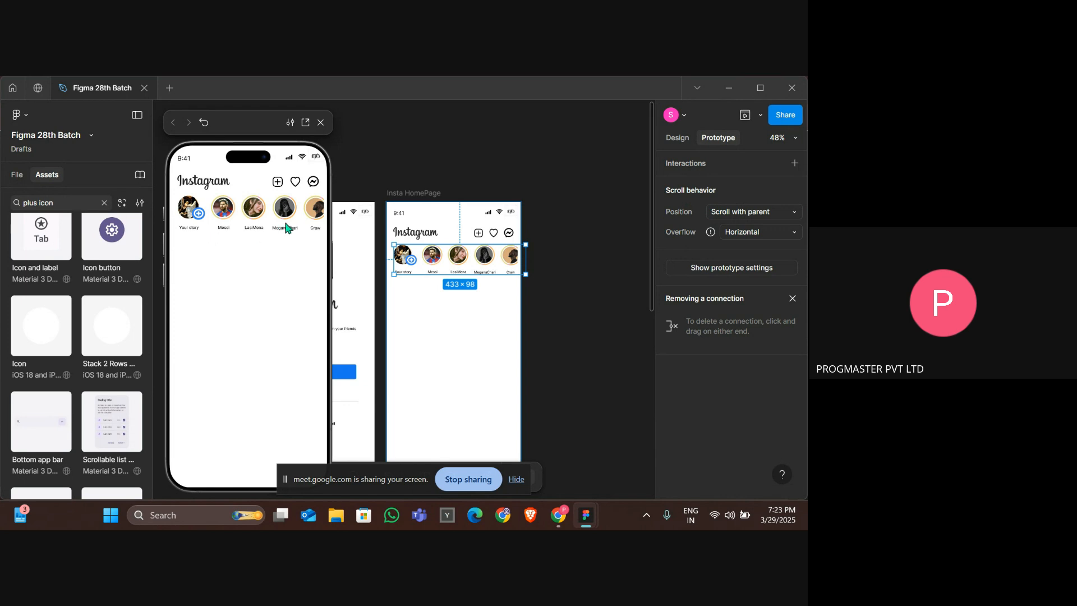
# Compare the home page with the reference Instagram UI design in the other windows.
pyautogui.click(451, 287)
pyautogui.scroll(5, 443, 275)
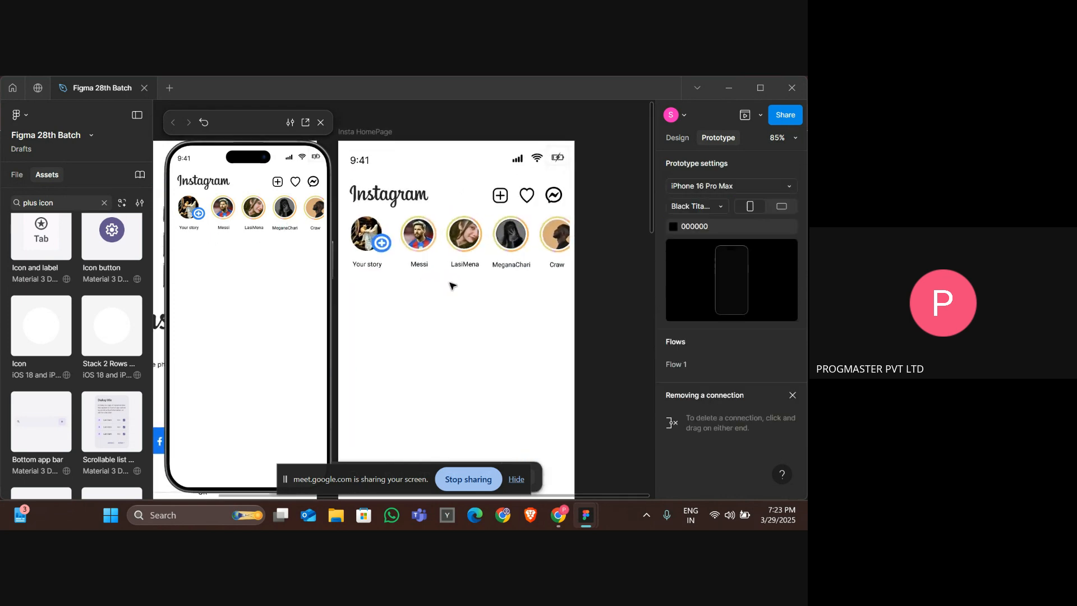
pyautogui.hotkey('alt', 'Tab')
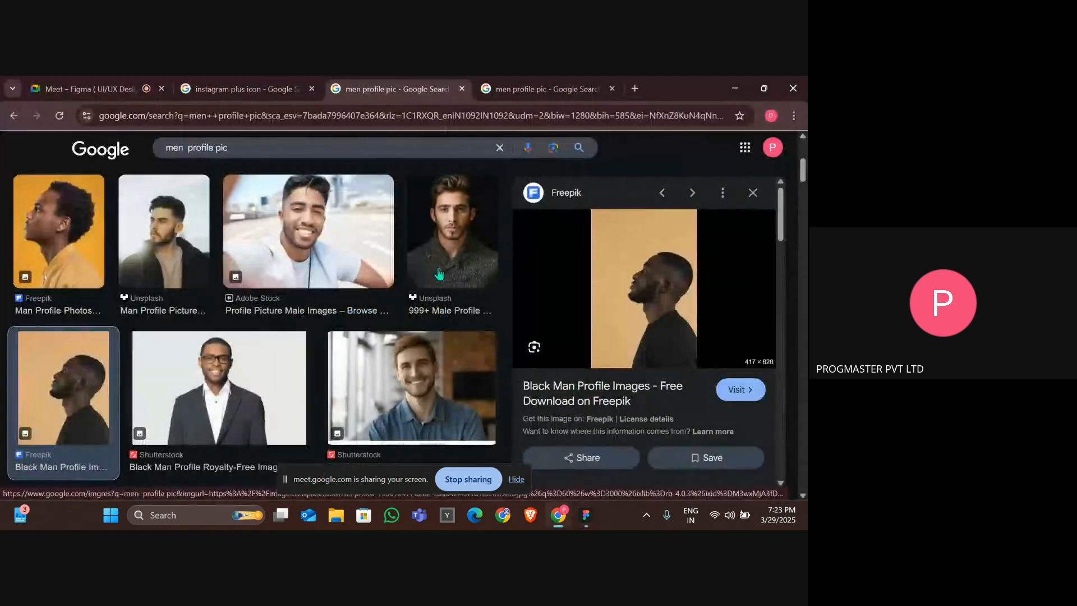
pyautogui.hotkey('alt', 'Tab')
pyautogui.press('Tab')
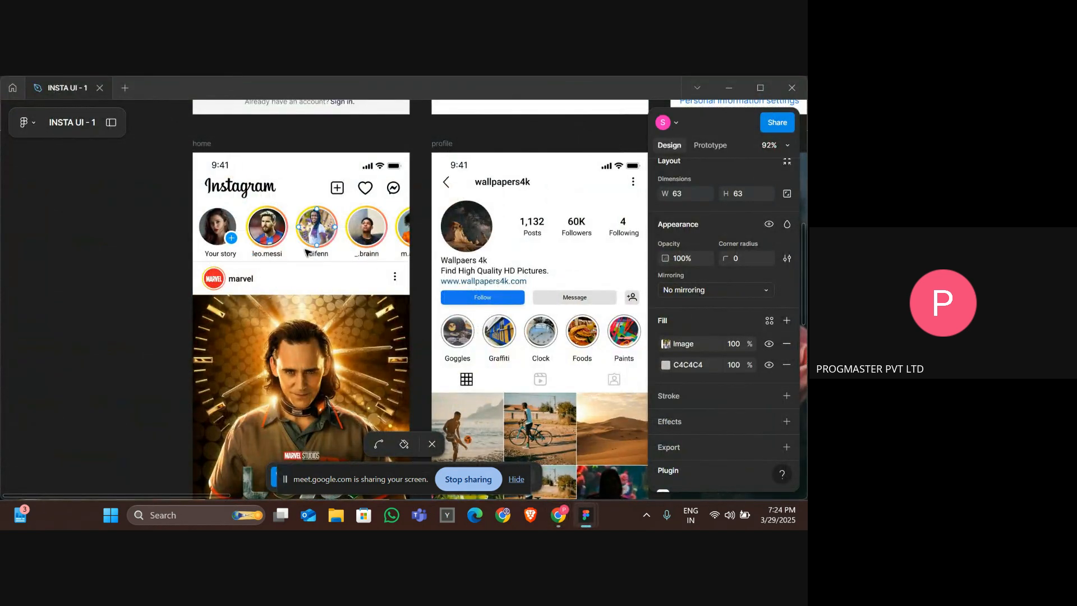
pyautogui.hotkey('alt', 'Tab')
pyautogui.hotkey('alt', 'Tab')
pyautogui.hotkey('alt', 'Tab')
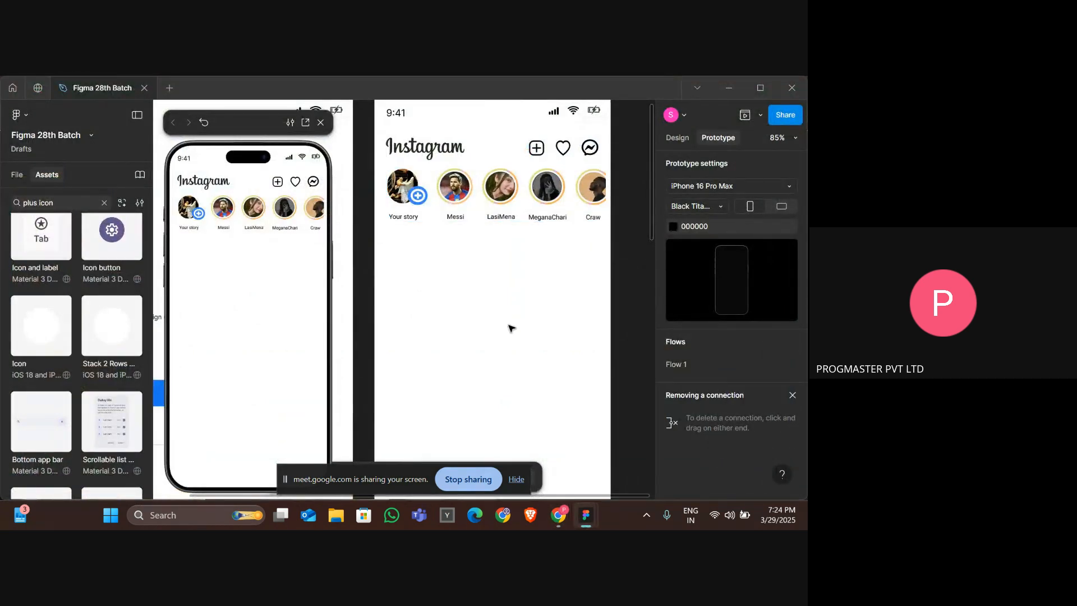
# Add a stroke to the Your story profile image.
pyautogui.scroll(-1, 510, 328)
pyautogui.hscroll(1, 510, 328)
pyautogui.scroll(1, 510, 328)
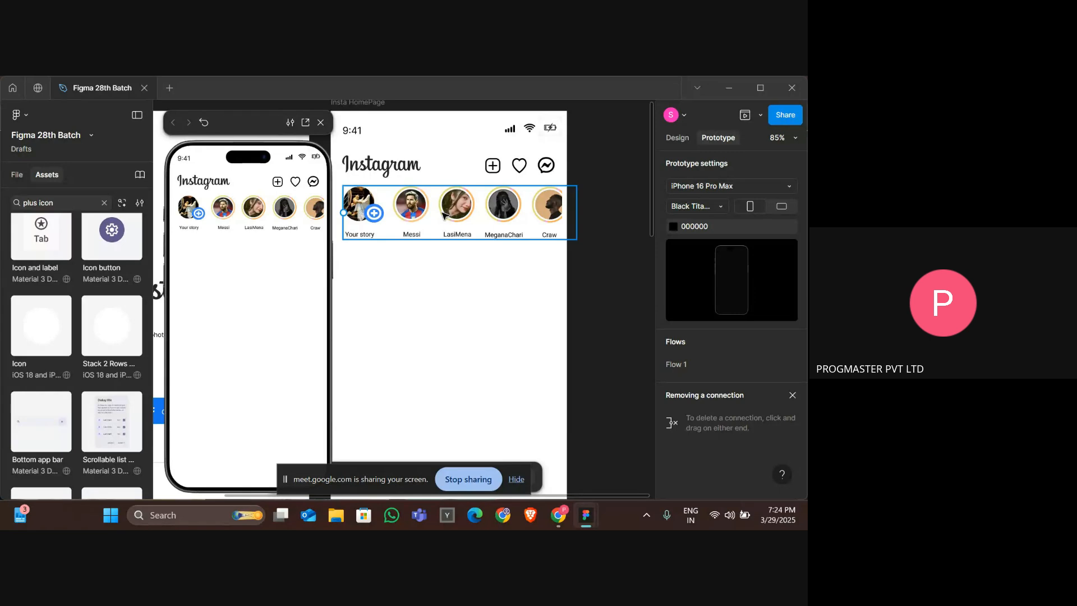
pyautogui.click(365, 198)
pyautogui.doubleClick(366, 199)
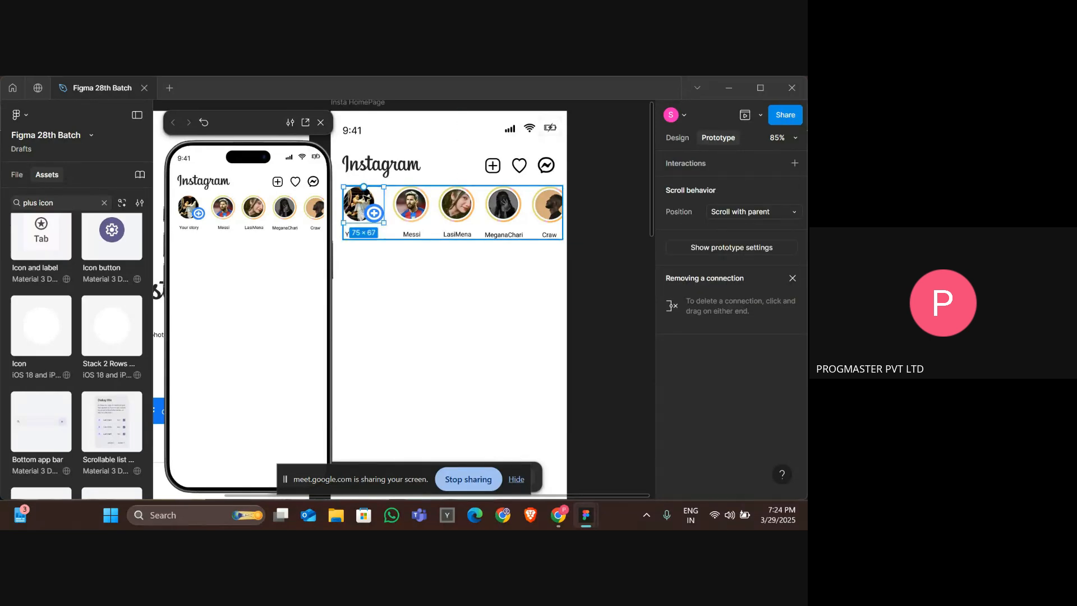
pyautogui.doubleClick(363, 200)
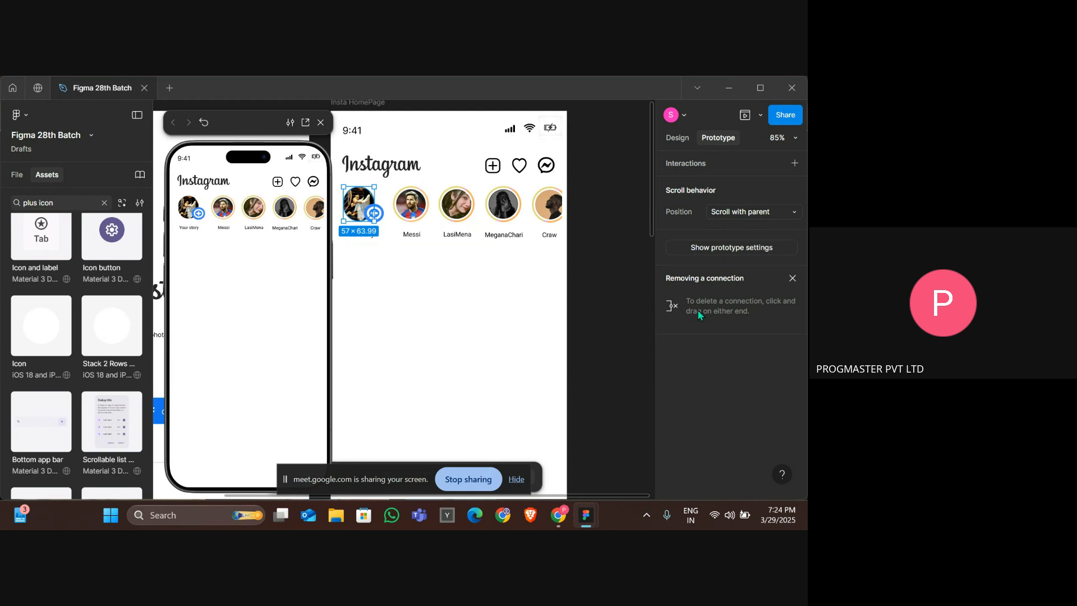
pyautogui.click(677, 137)
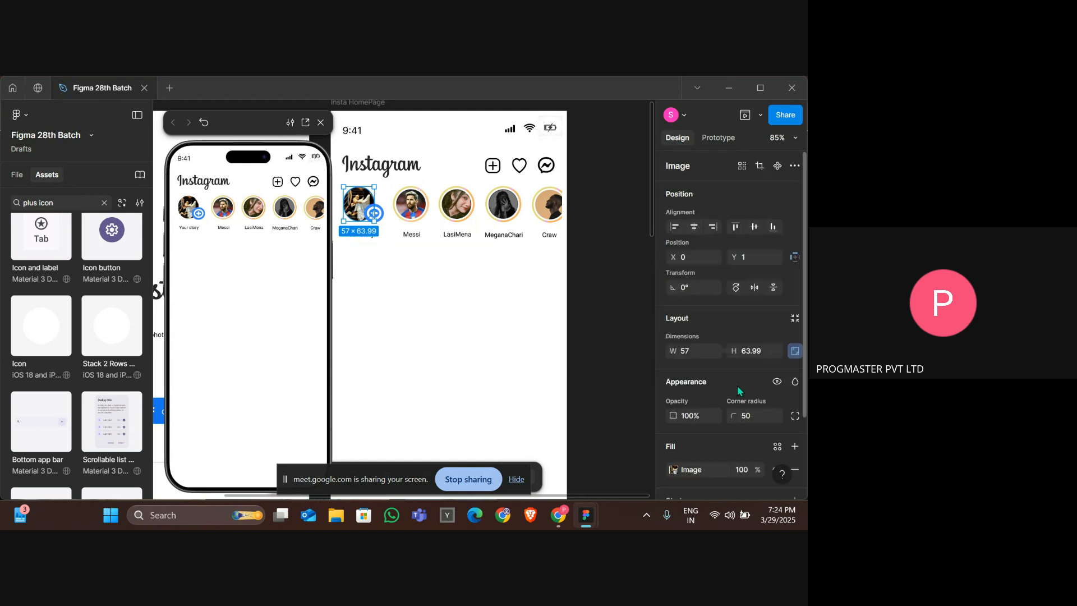
pyautogui.scroll(-2, 737, 385)
pyautogui.click(701, 398)
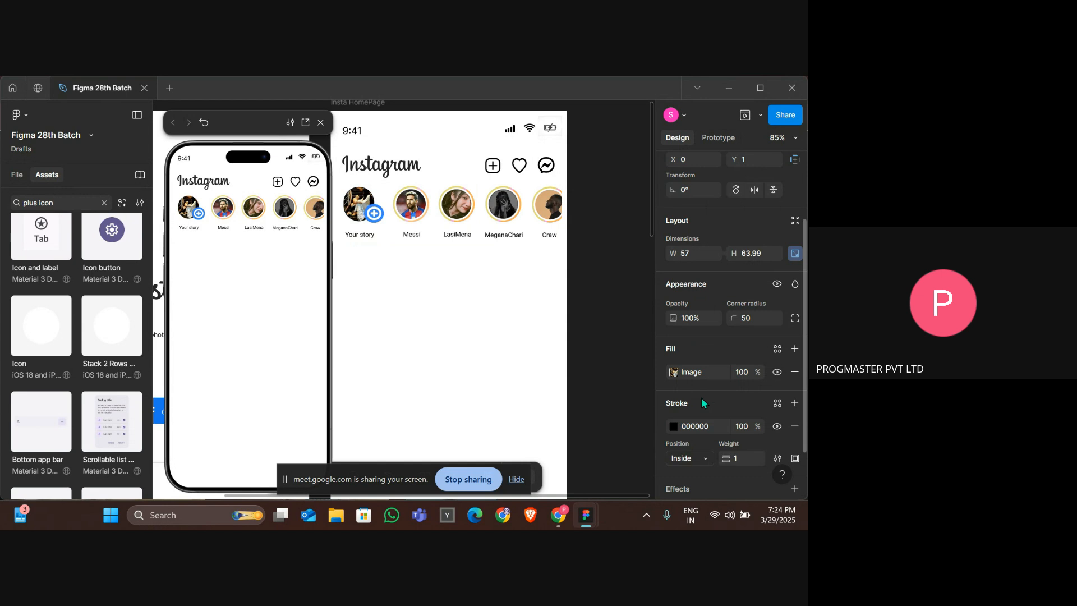
# Change the Your story image stroke to a linear gradient from E75858 to 5734E5.
pyautogui.scroll(-1, 701, 398)
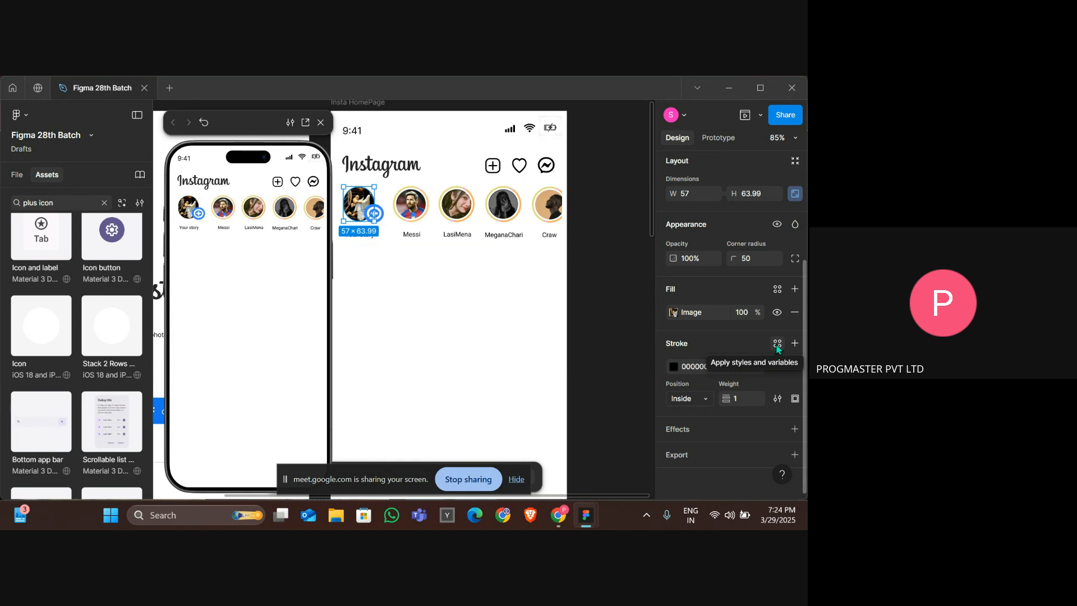
pyautogui.click(777, 343)
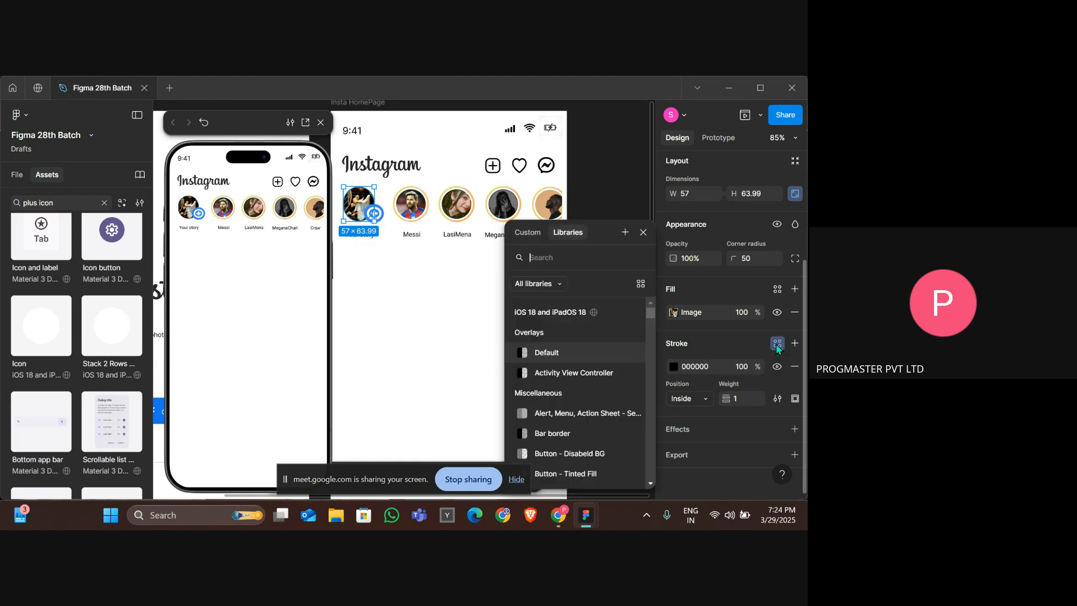
pyautogui.click(528, 233)
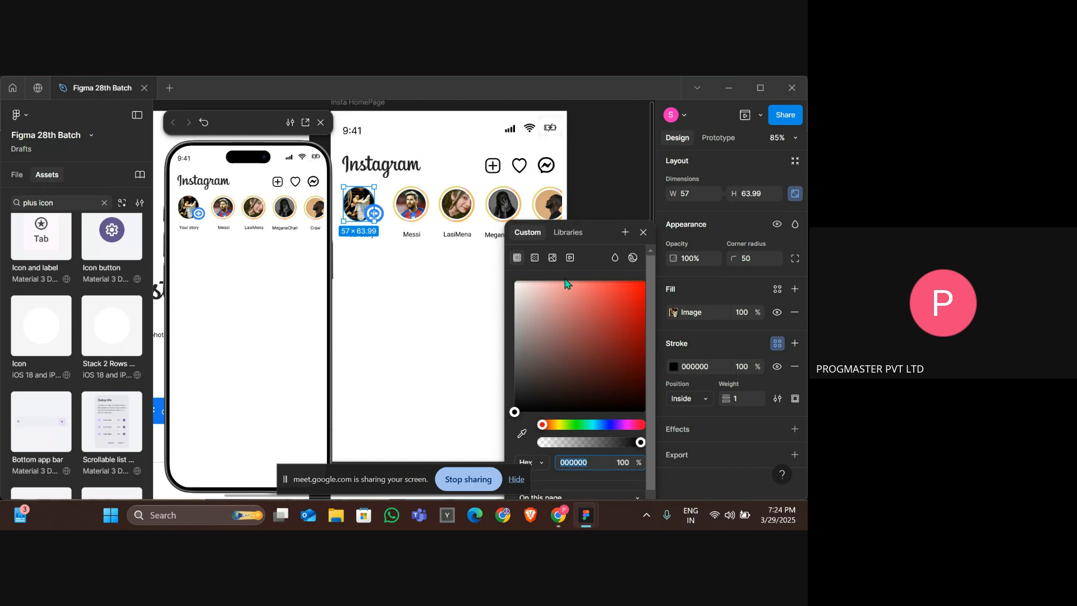
pyautogui.click(534, 258)
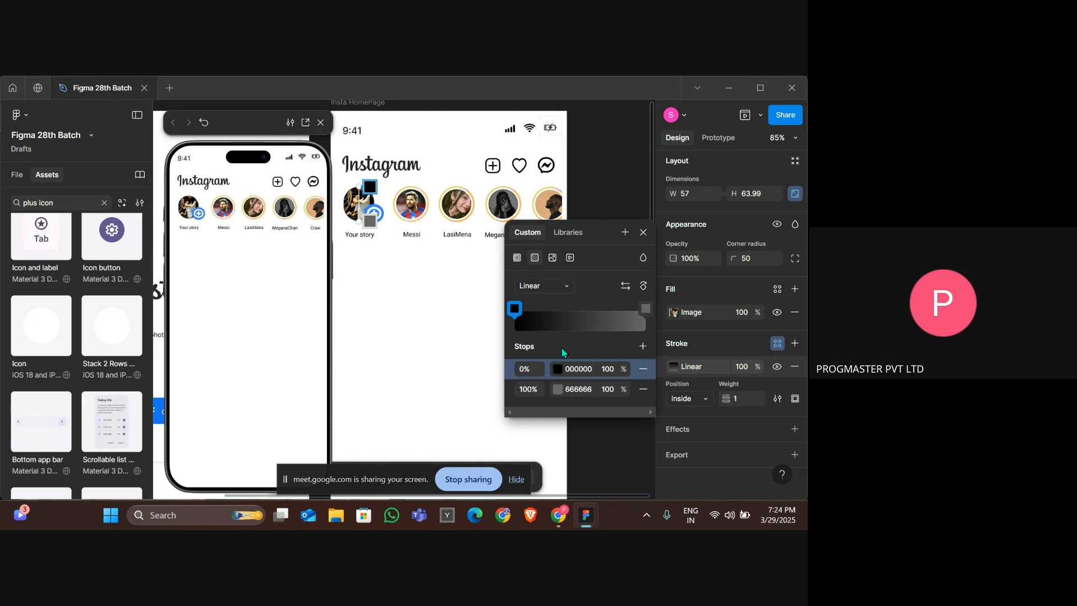
pyautogui.click(562, 368)
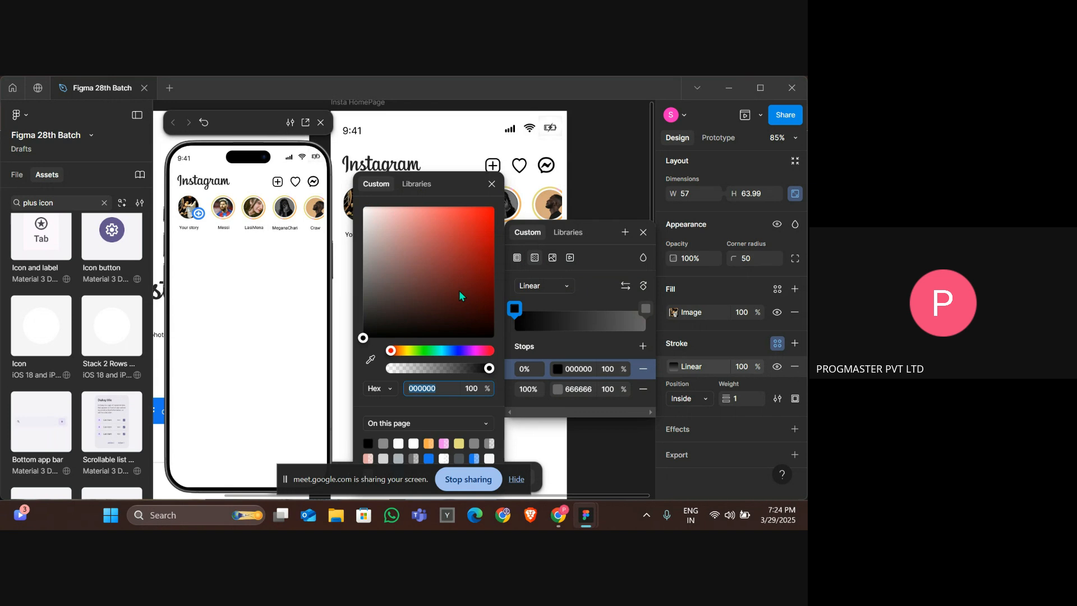
pyautogui.moveTo(459, 291); pyautogui.dragTo(444, 220)
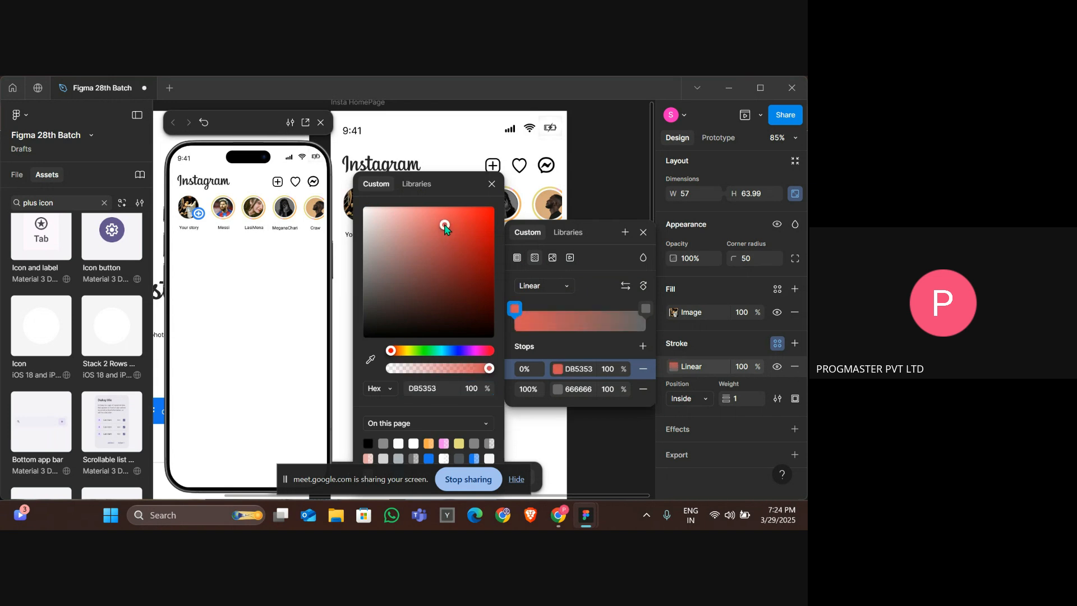
pyautogui.click(560, 390)
pyautogui.click(460, 351)
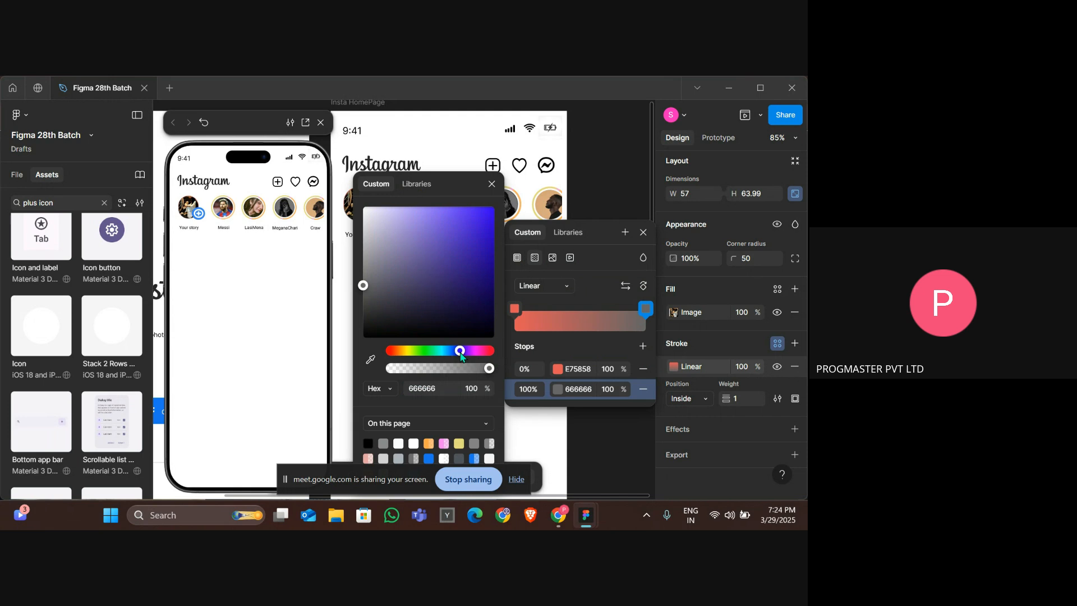
pyautogui.moveTo(455, 300); pyautogui.dragTo(465, 224)
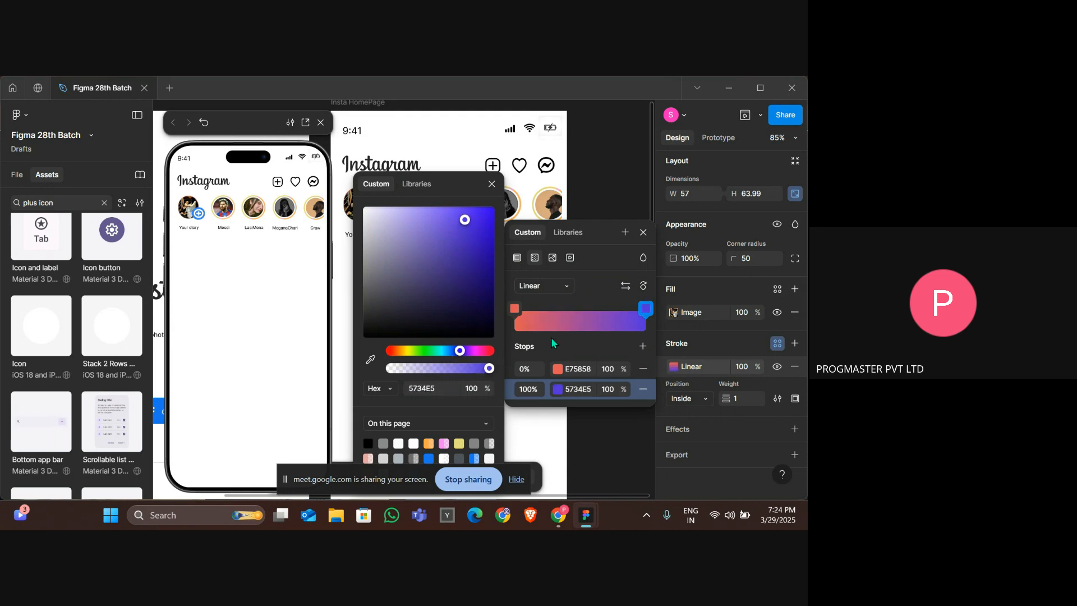
pyautogui.click(600, 286)
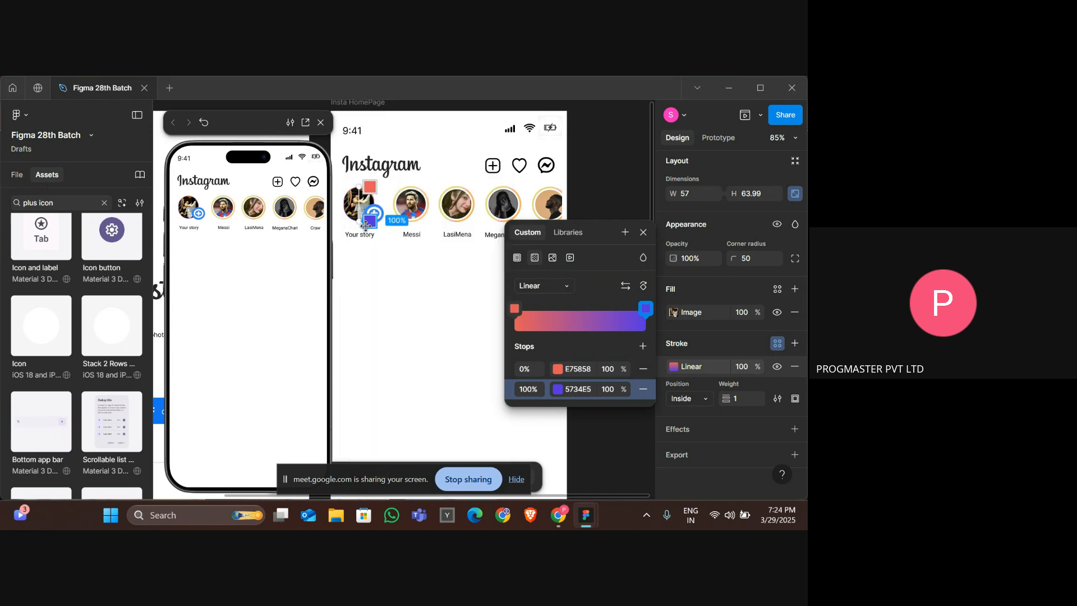
# Set the Your story image stroke weight to 5.
pyautogui.click(744, 398)
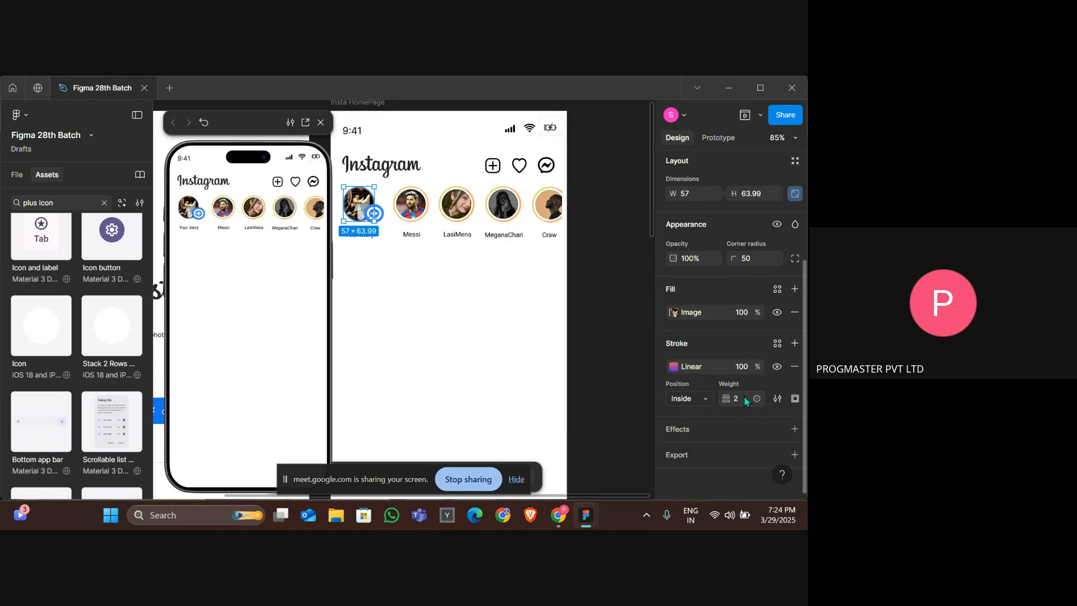
pyautogui.write('5')
pyautogui.press('Return')
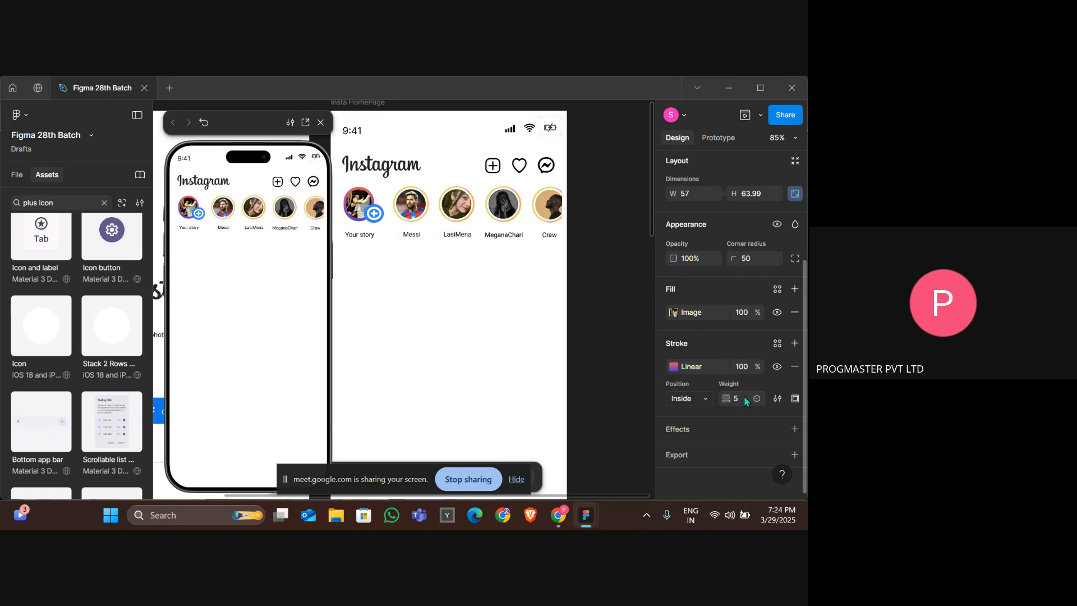
# Zoom in to examine the gradient ring on the Your story avatar.
pyautogui.scroll(5, 446, 321)
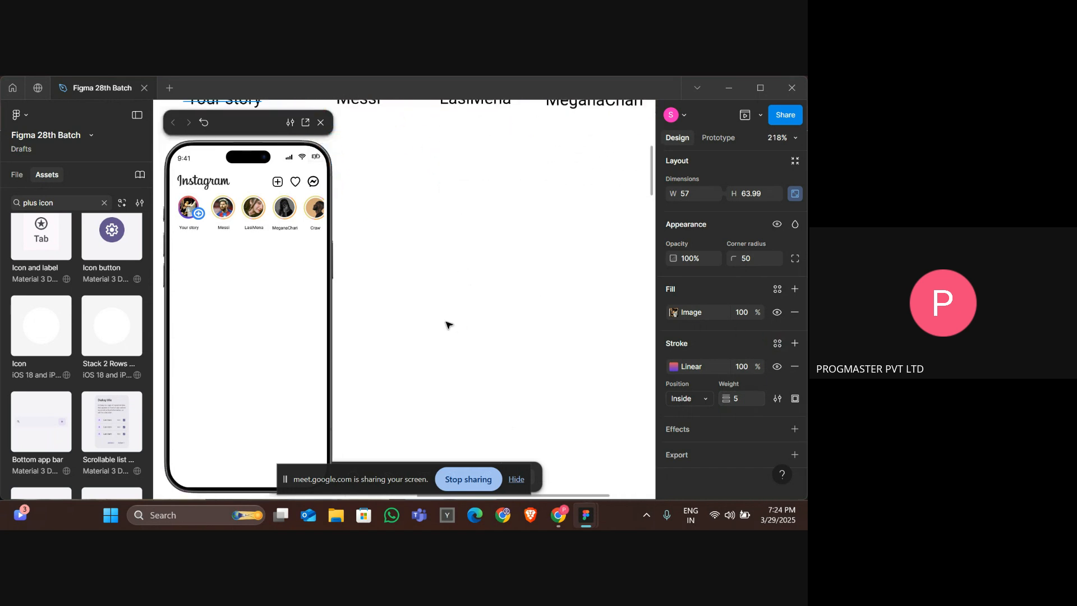
pyautogui.hscroll(-6, 446, 321)
pyautogui.scroll(6, 446, 322)
pyautogui.hscroll(-3, 449, 324)
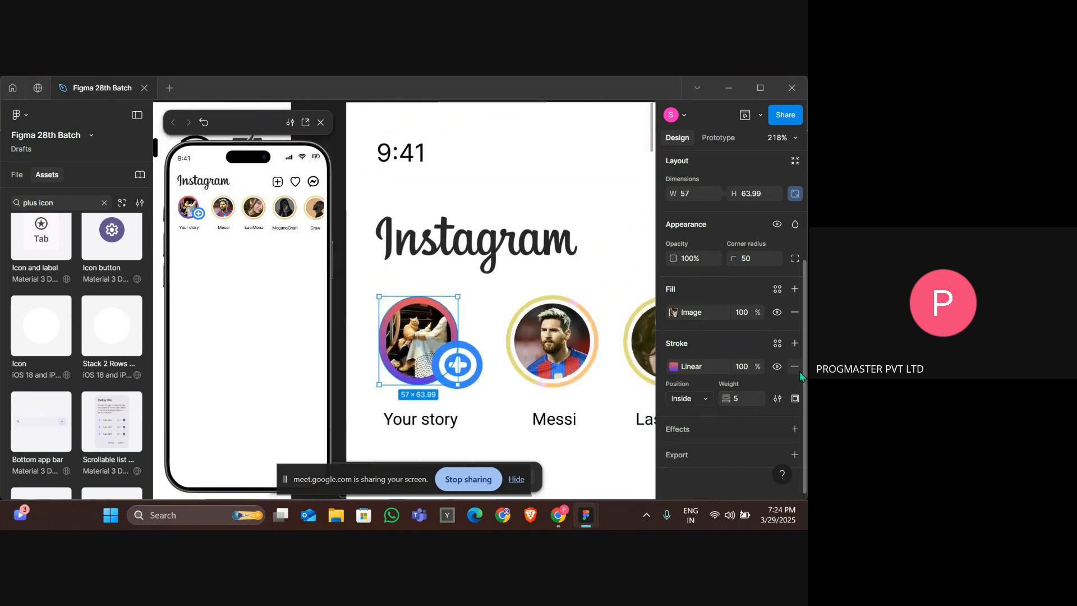
pyautogui.hotkey('alt', 'Tab')
pyautogui.press('Tab')
pyautogui.hotkey('alt', 'Tab')
pyautogui.press('Tab')
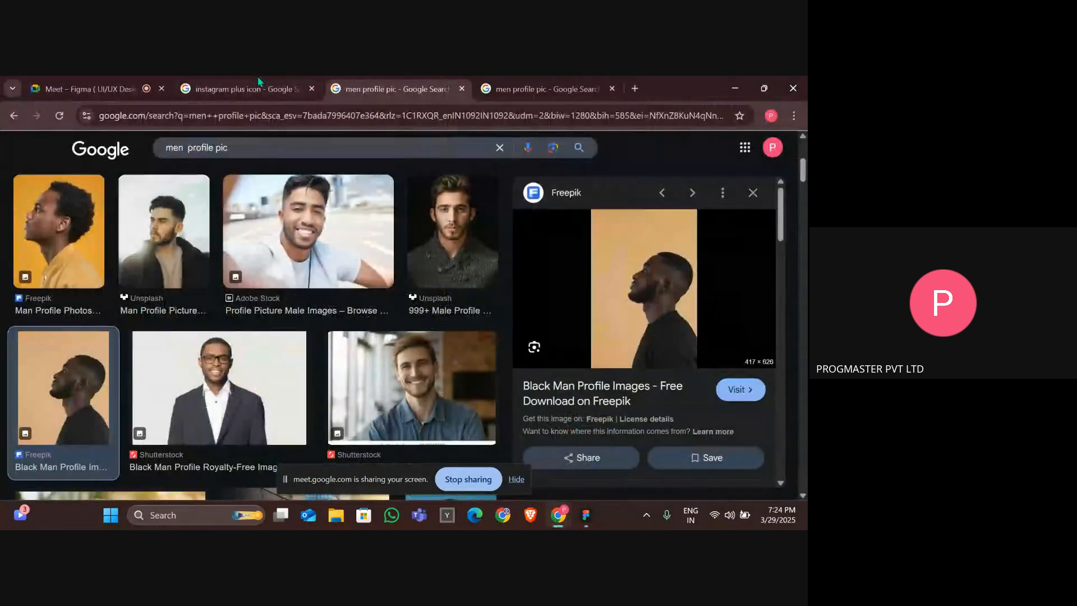
pyautogui.click(77, 83)
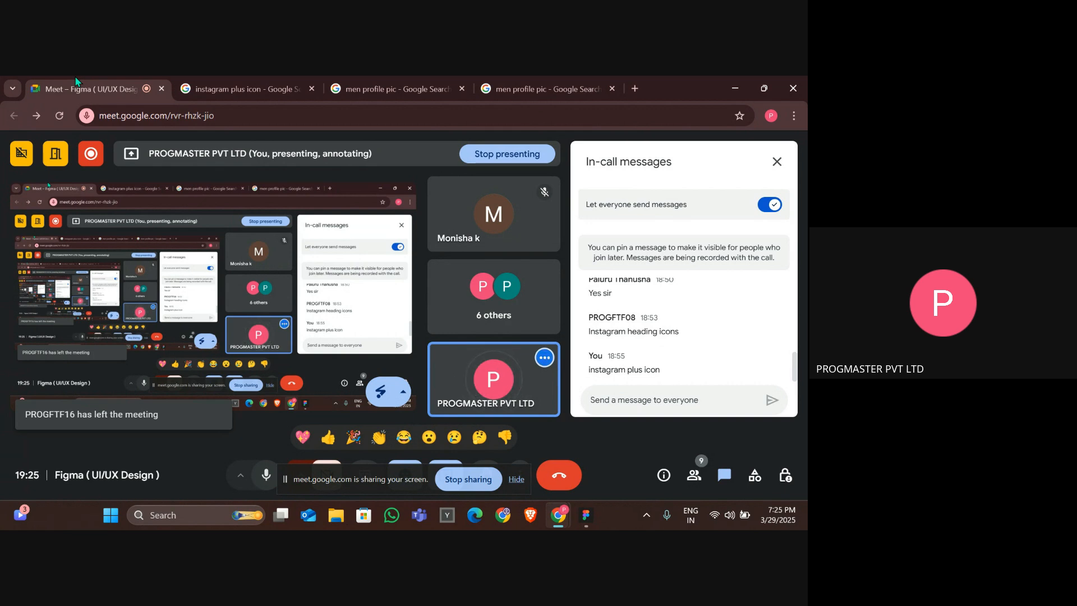
pyautogui.hotkey('alt', 'Tab')
pyautogui.hotkey('alt', 'Tab')
pyautogui.press('Tab')
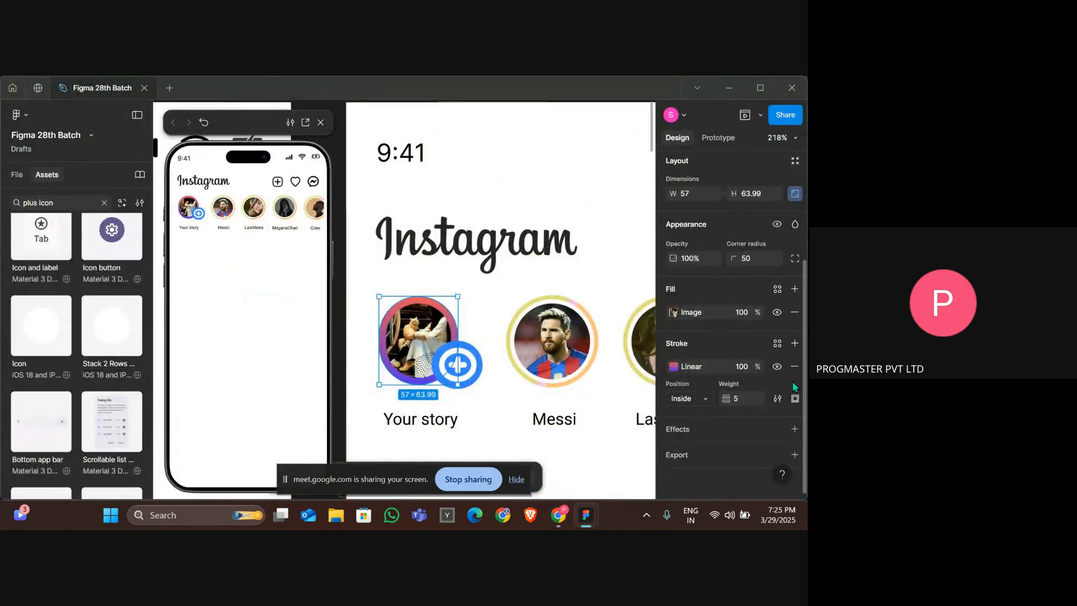
# Remove the gradient stroke from the Your story profile image.
pyautogui.click(795, 366)
pyautogui.scroll(-5, 515, 274)
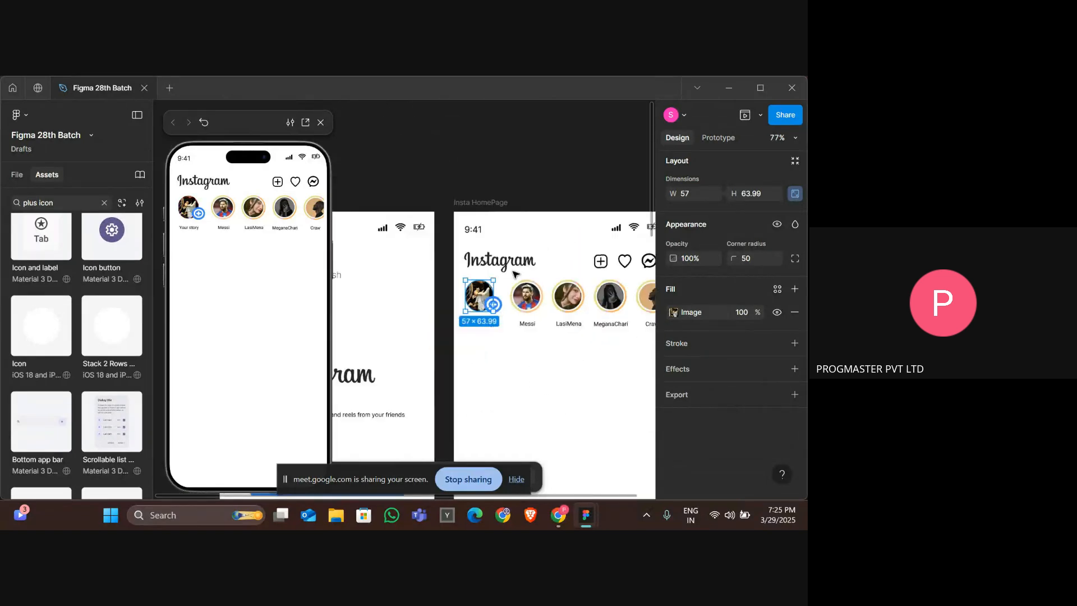
# Ungroup the extra frame wrapped around the stories row.
pyautogui.scroll(-2, 515, 274)
pyautogui.click(505, 332)
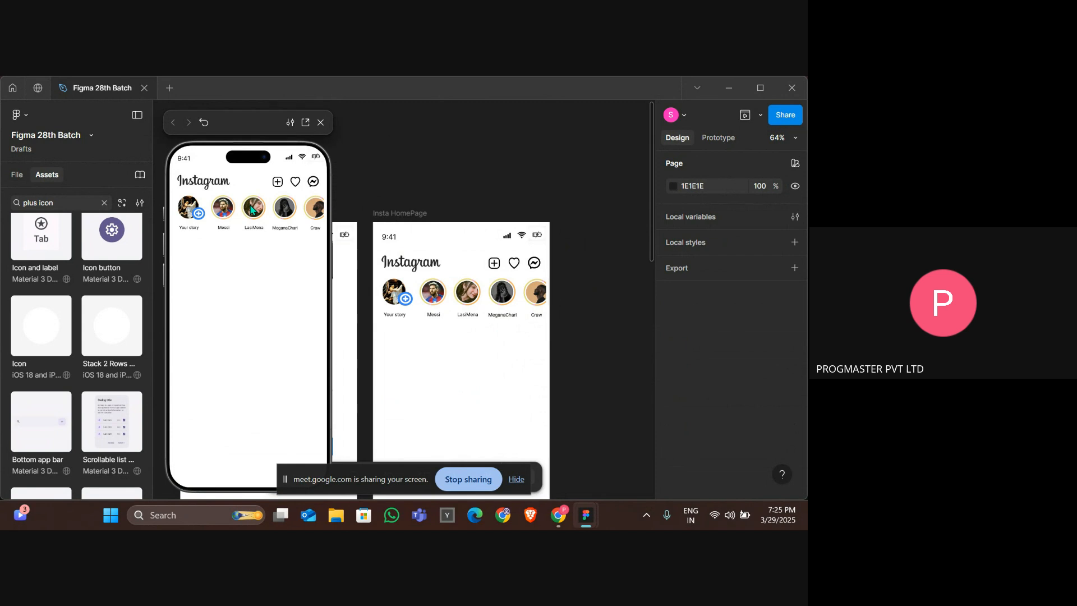
pyautogui.click(539, 293)
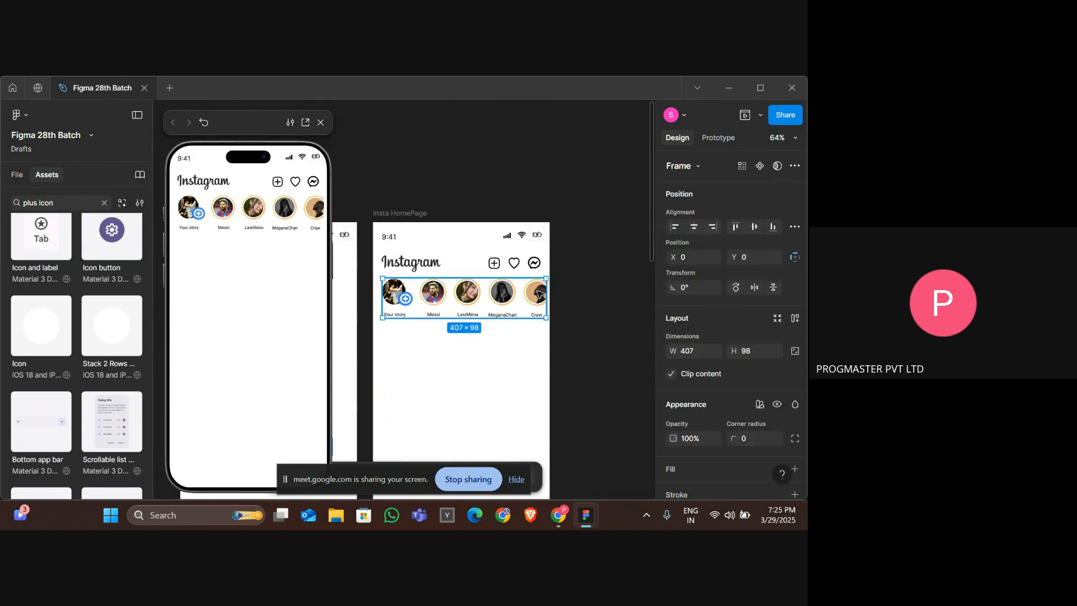
pyautogui.click(451, 349)
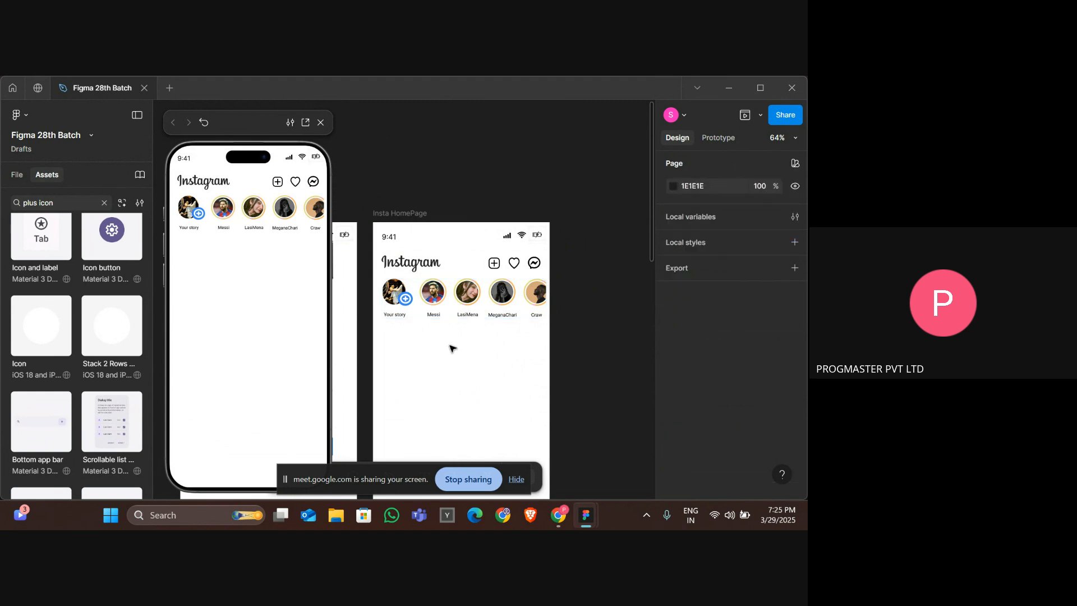
pyautogui.click(442, 290)
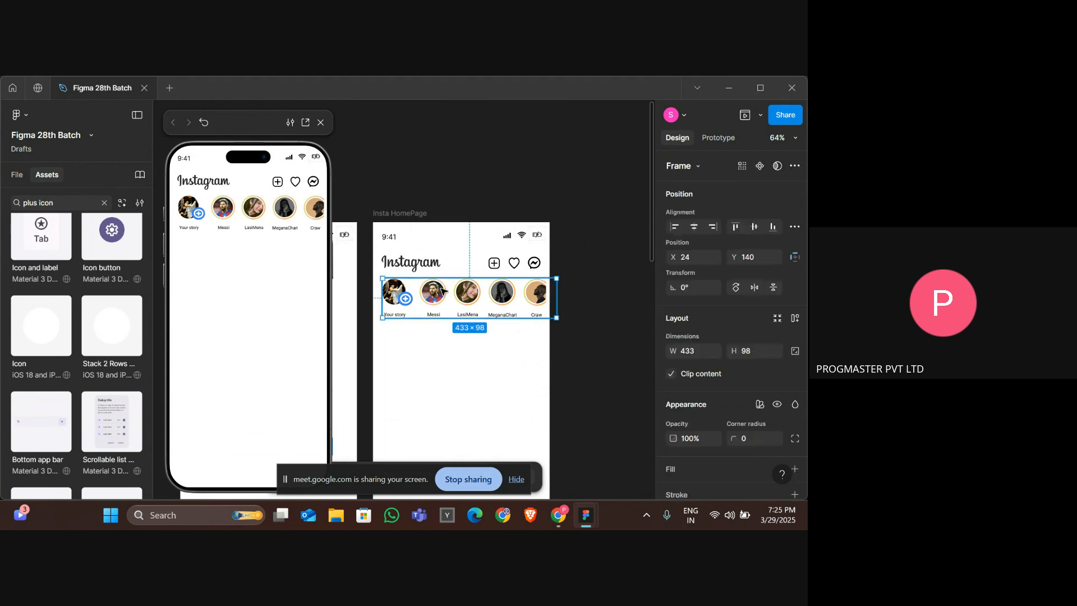
pyautogui.rightClick(442, 289)
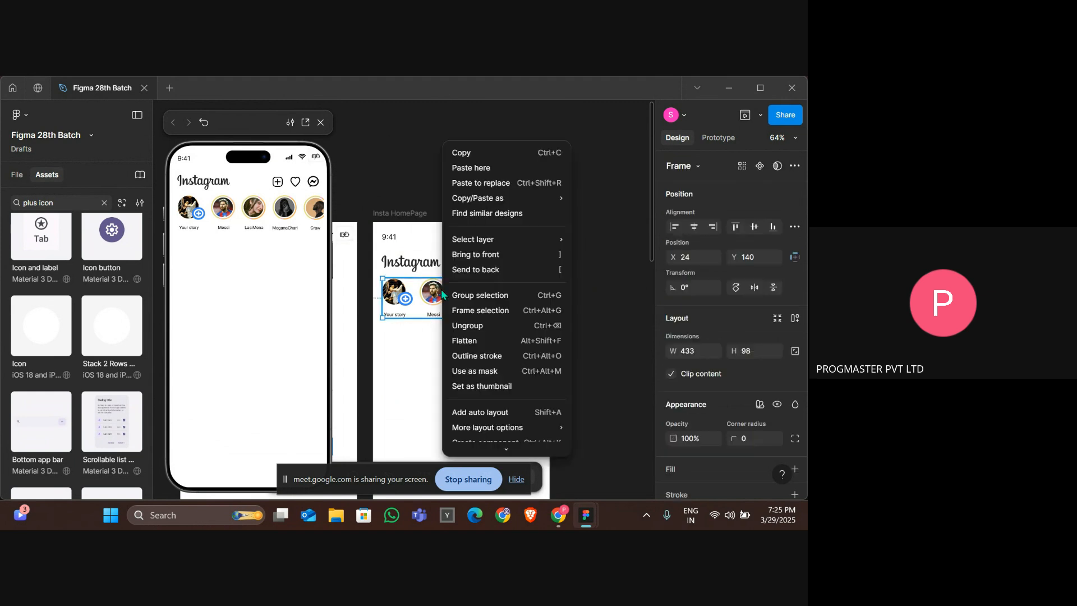
pyautogui.click(480, 326)
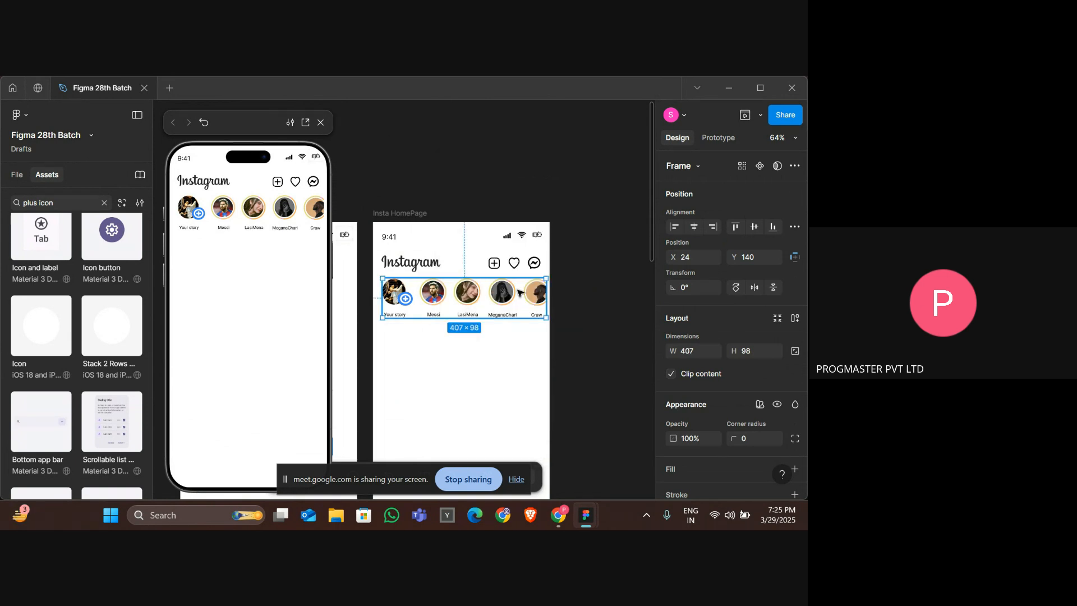
# Set the stories row frame's prototype overflow to horizontal scrolling.
pyautogui.click(721, 138)
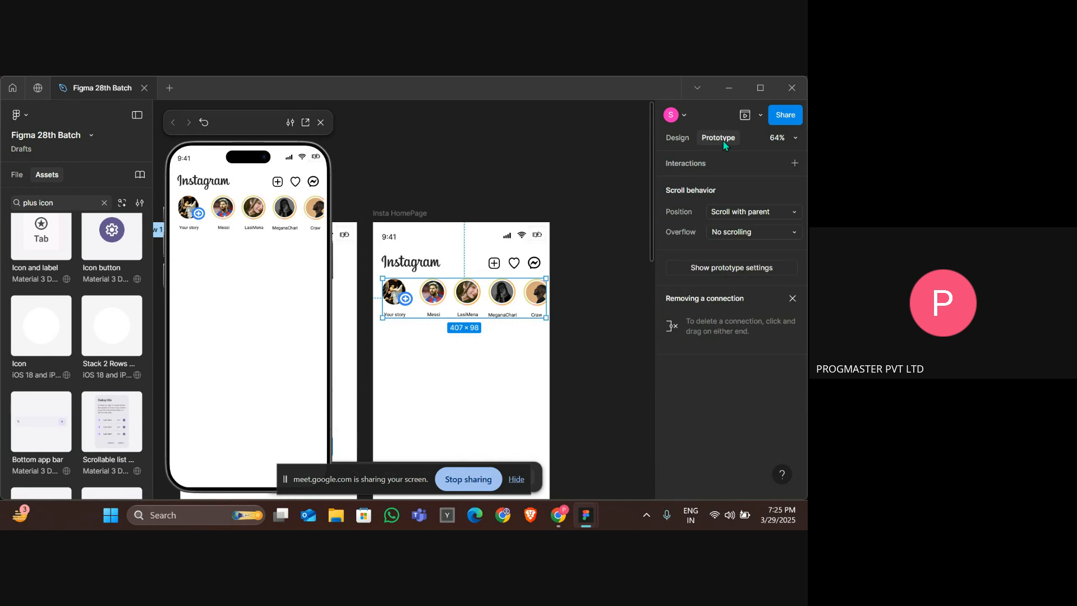
pyautogui.click(722, 232)
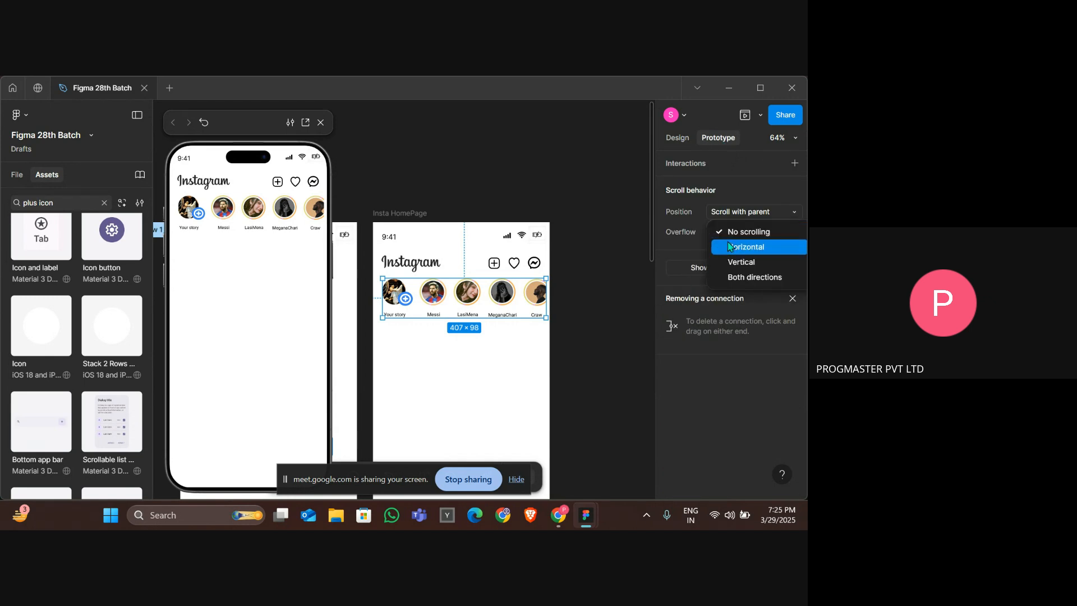
pyautogui.click(735, 247)
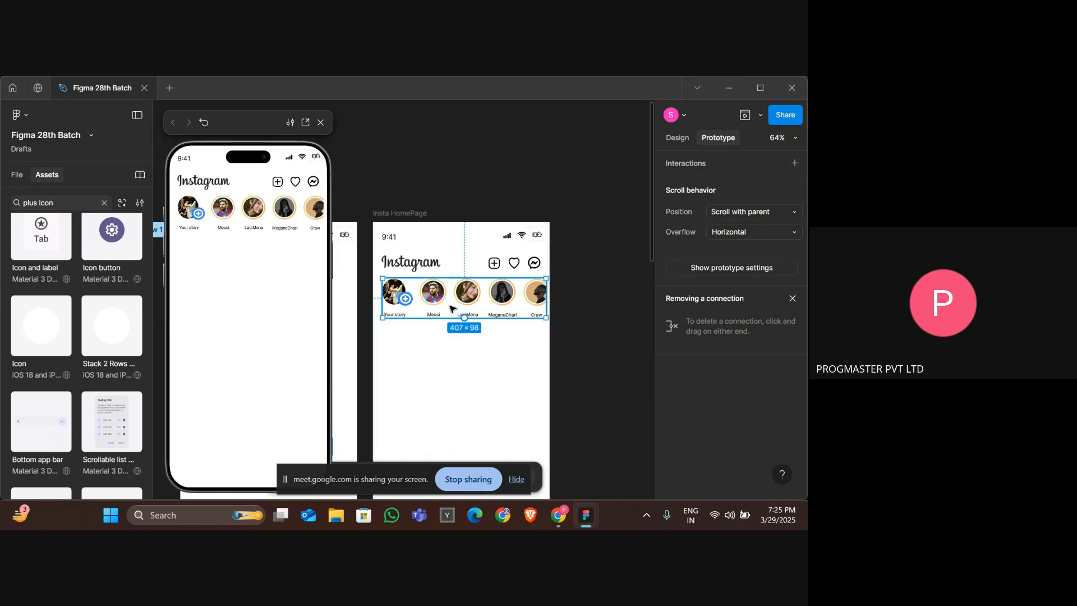
pyautogui.click(481, 425)
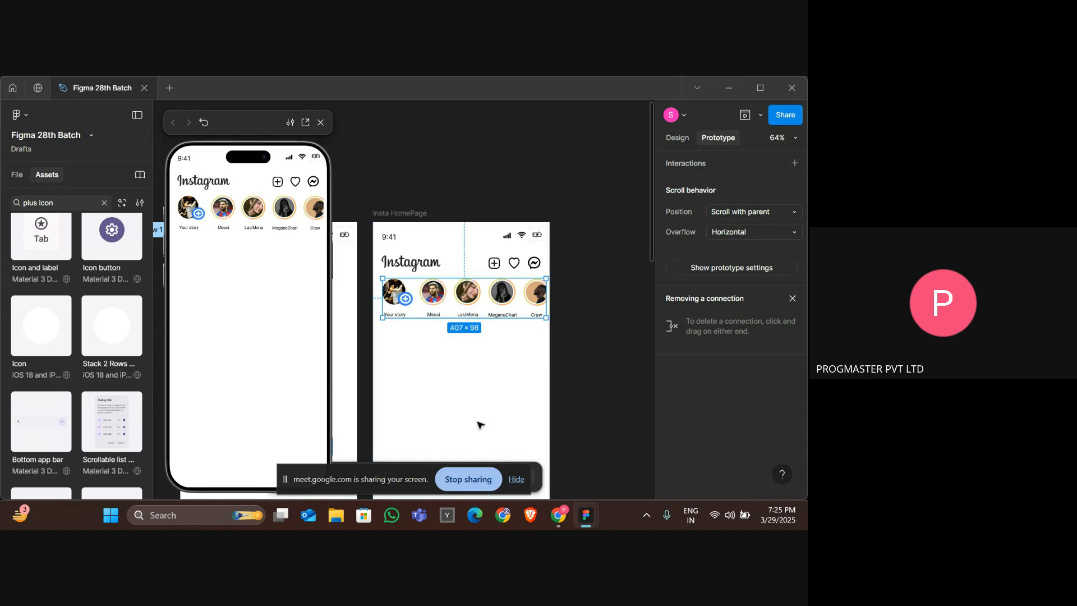
pyautogui.click(685, 143)
# Wrap the stories row in a new frame using Frame selection.
pyautogui.click(486, 300)
pyautogui.rightClick(486, 300)
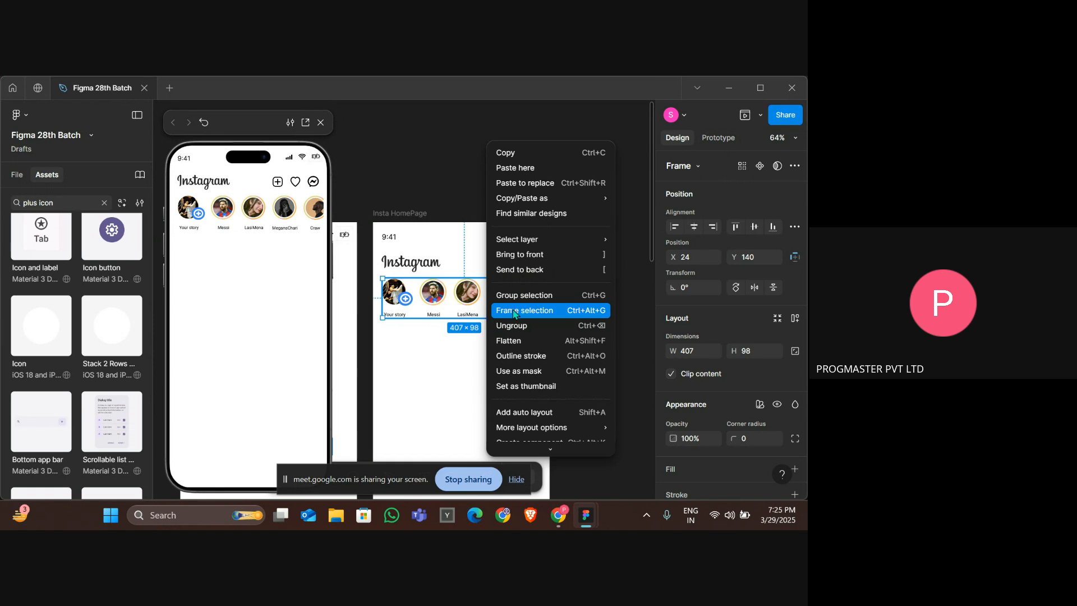
pyautogui.click(431, 329)
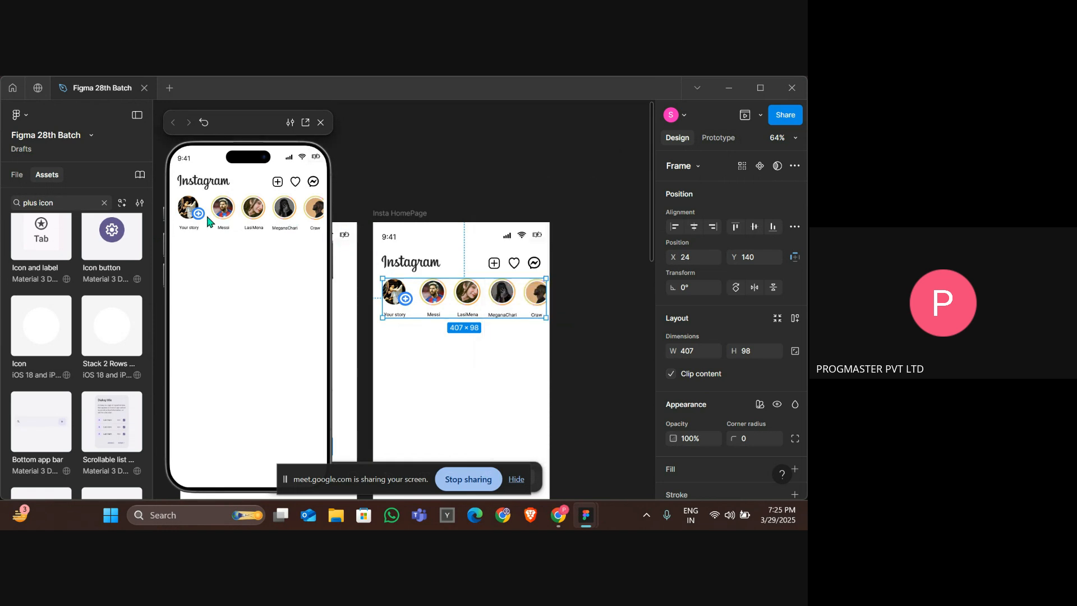
# Widen the stories frame to 418 px so the last avatar fits.
pyautogui.hscroll(1, 209, 219)
pyautogui.hscroll(-1, 251, 212)
pyautogui.hscroll(1, 251, 212)
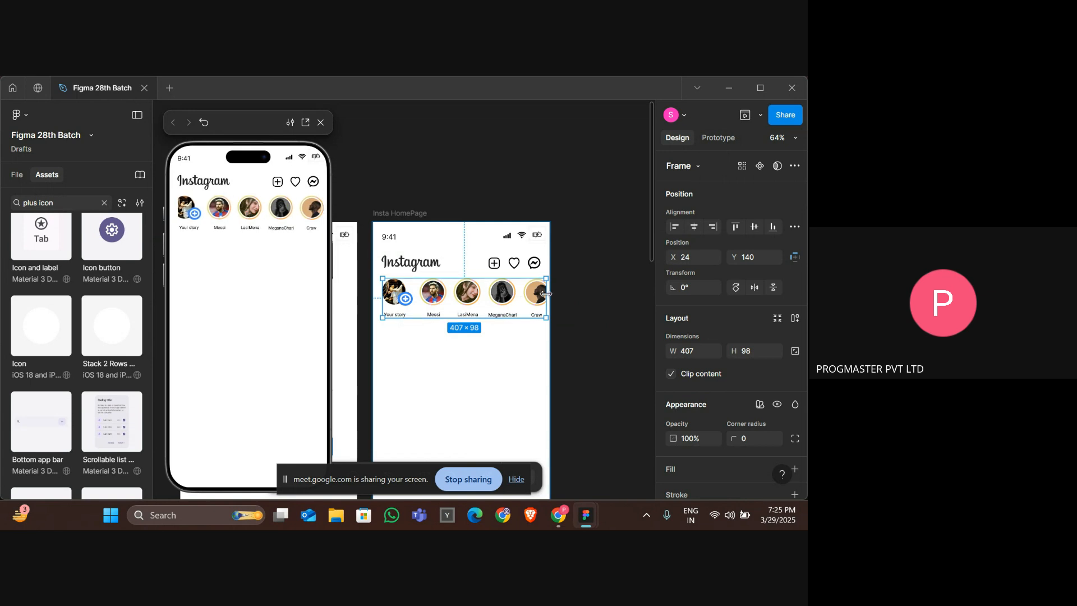
pyautogui.moveTo(546, 291)
pyautogui.mouseDown()
pyautogui.moveTo(586, 287)
pyautogui.moveTo(551, 297)
pyautogui.mouseUp()
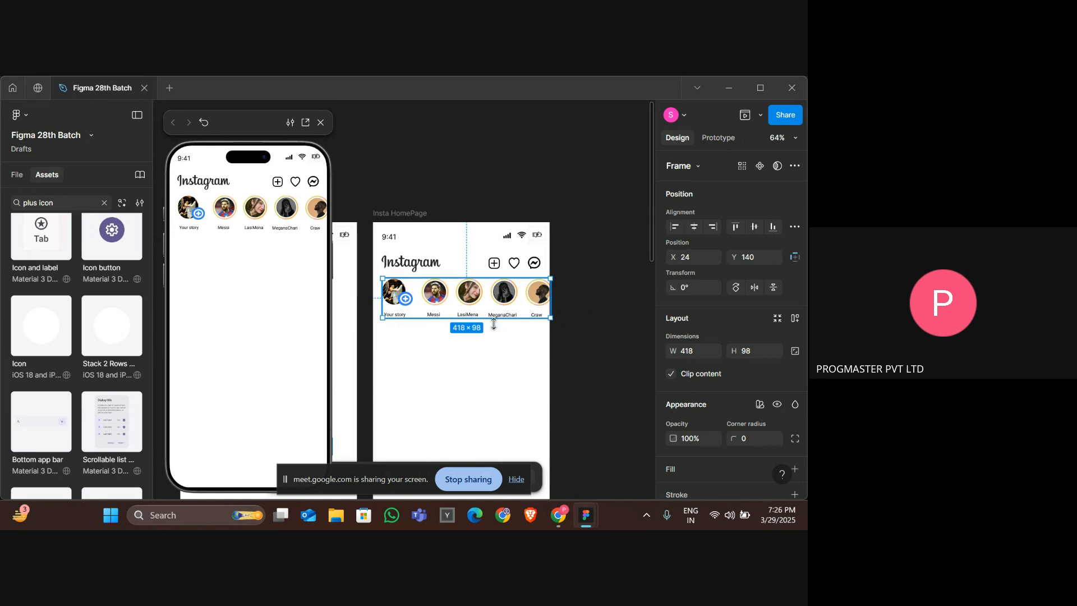
# Place a copy of the Messi story just outside the stories frame, to its right.
pyautogui.click(431, 302)
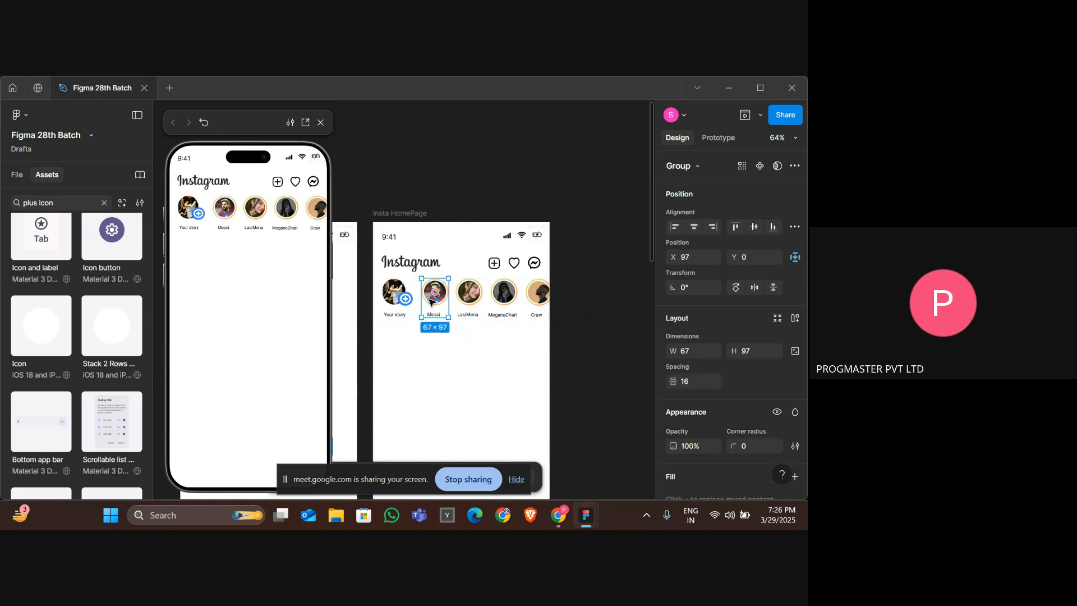
pyautogui.moveTo(431, 302); pyautogui.dragTo(565, 299)
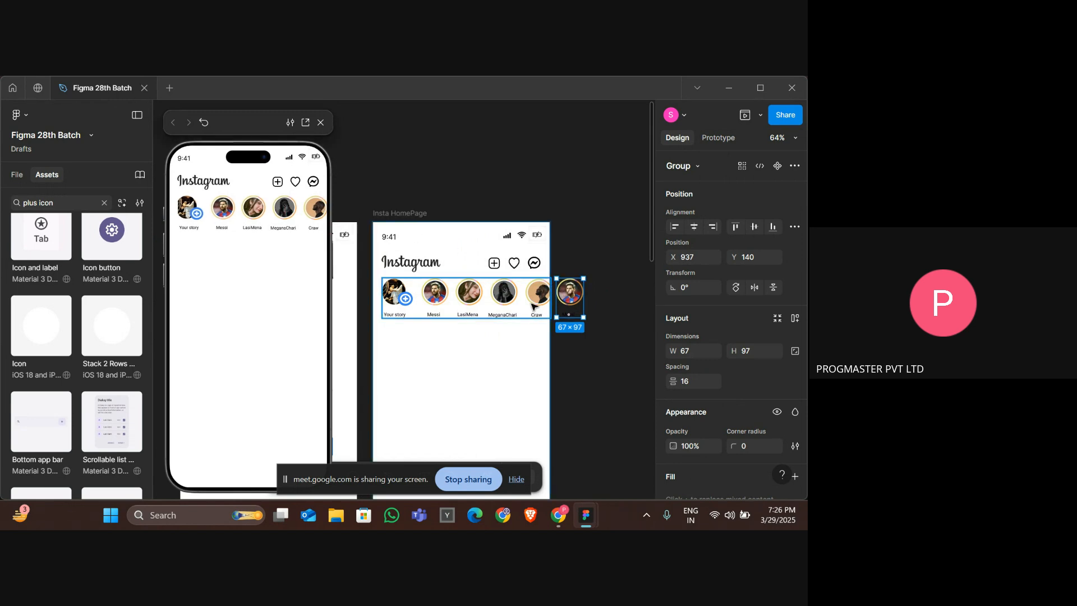
pyautogui.moveTo(532, 306); pyautogui.dragTo(516, 308)
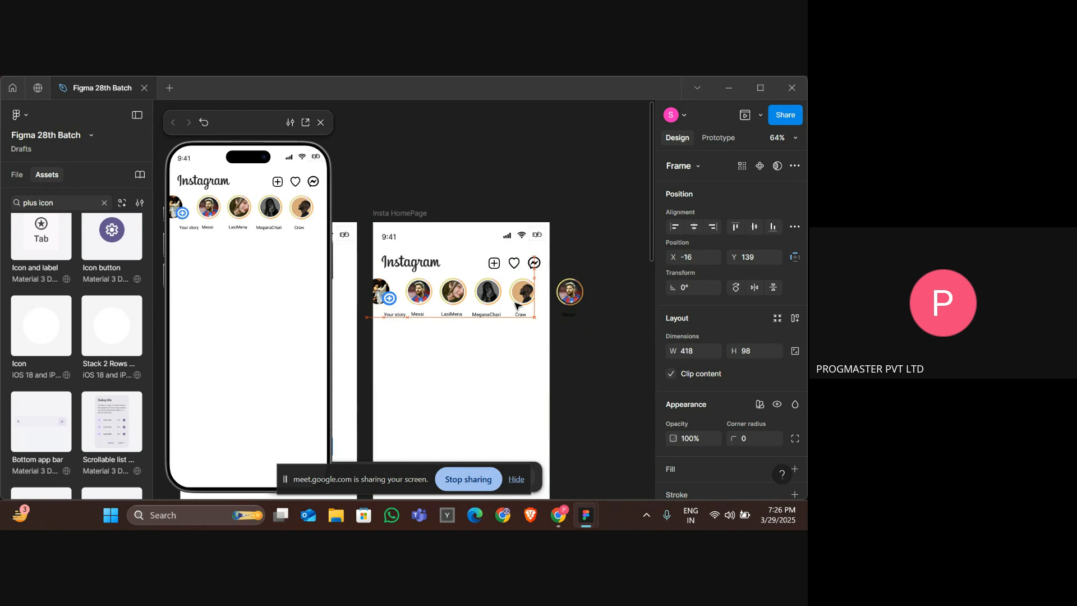
pyautogui.hotkey('ctrl', 'z')
pyautogui.click(397, 325)
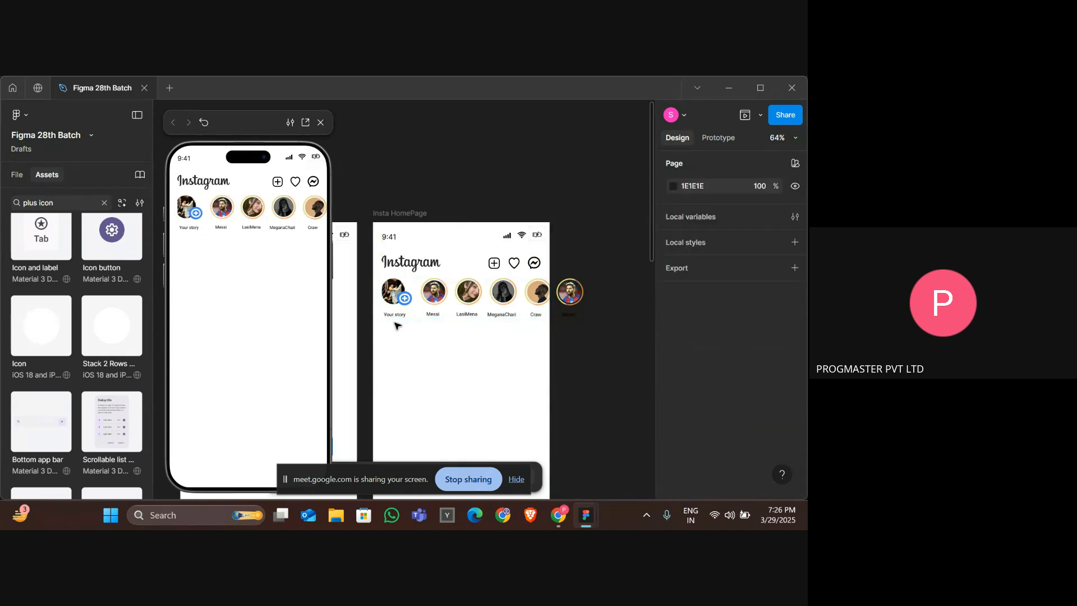
# Group the Your story avatar and its label together.
pyautogui.click(396, 317)
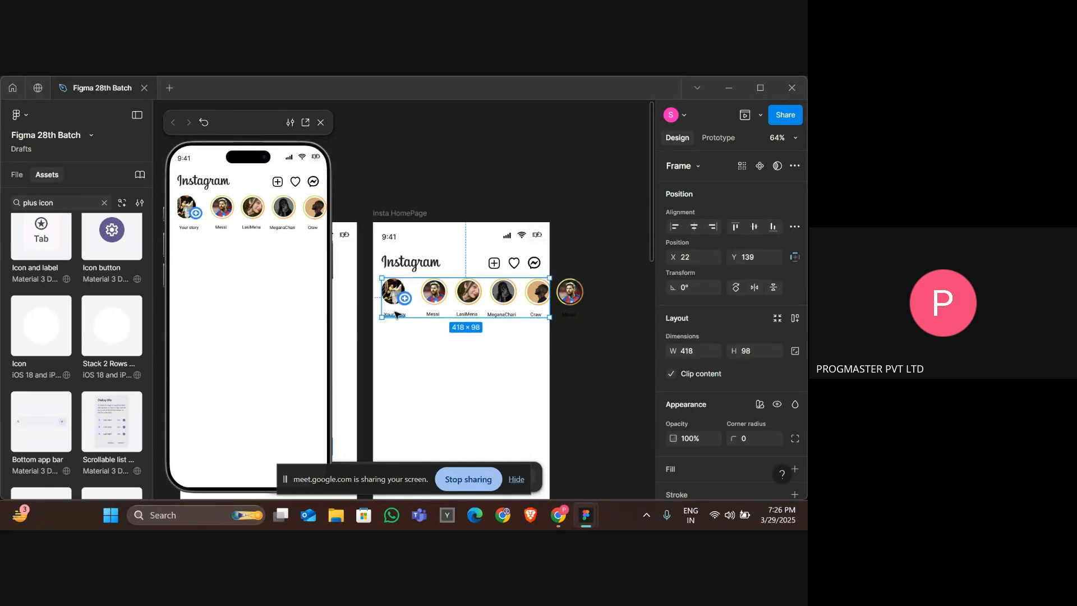
pyautogui.doubleClick(396, 313)
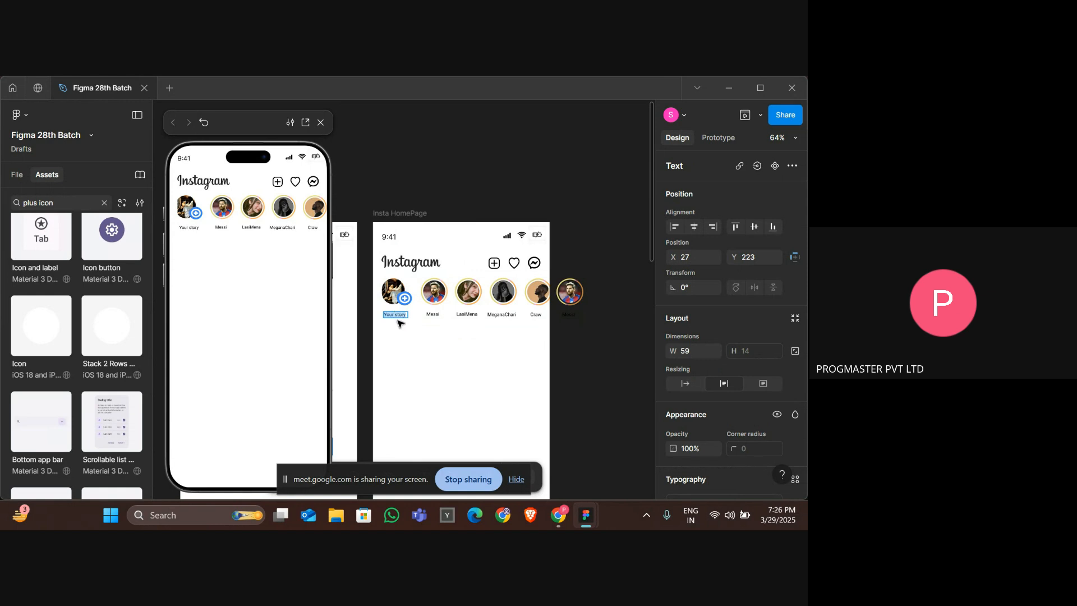
pyautogui.press('Escape')
pyautogui.click(404, 328)
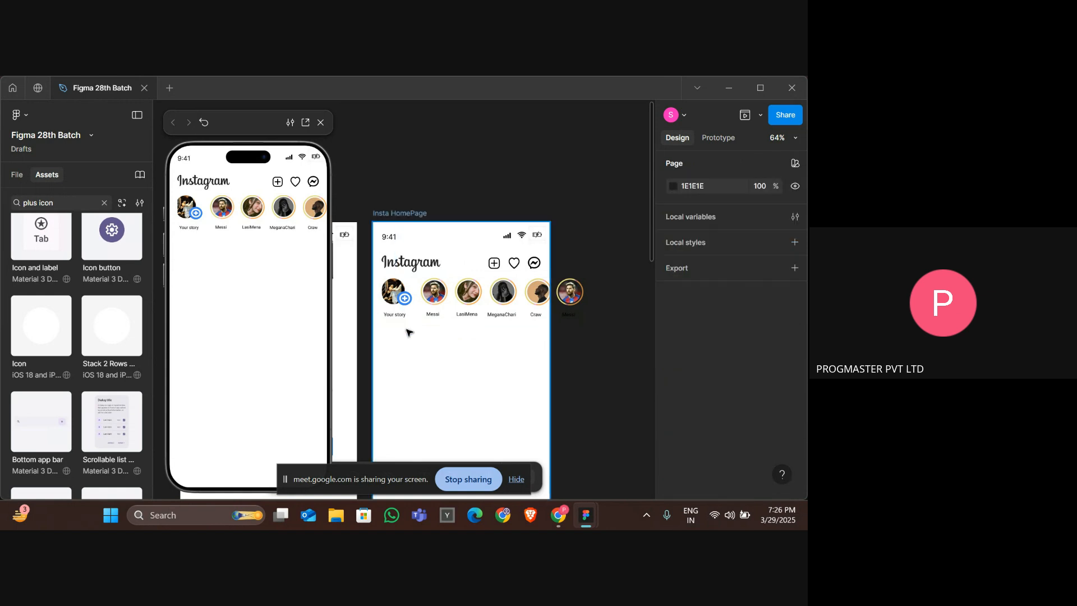
pyautogui.moveTo(390, 302); pyautogui.dragTo(390, 297)
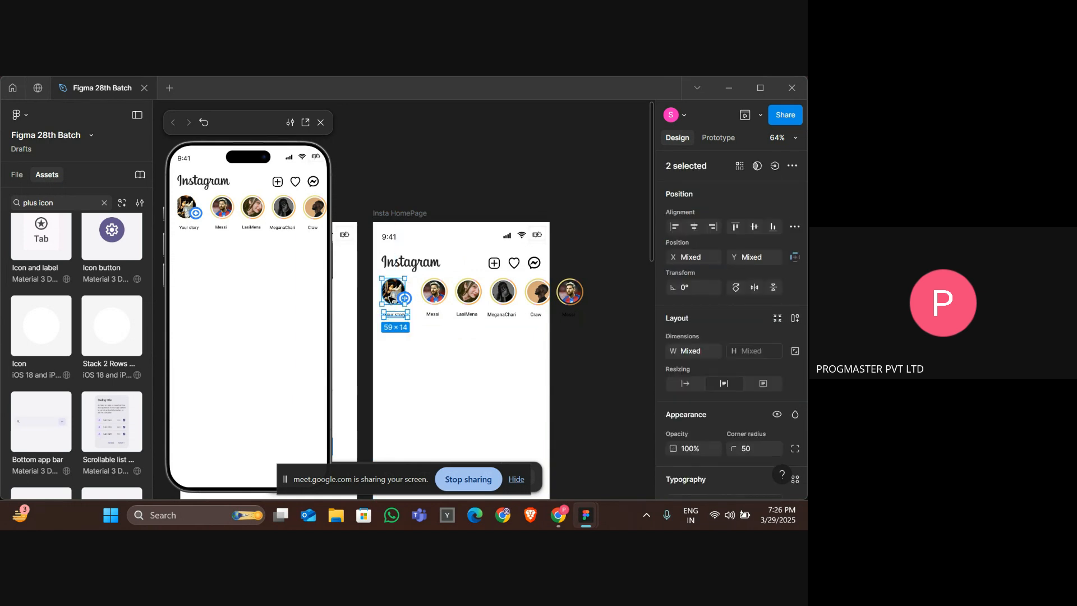
pyautogui.rightClick(391, 300)
pyautogui.click(418, 280)
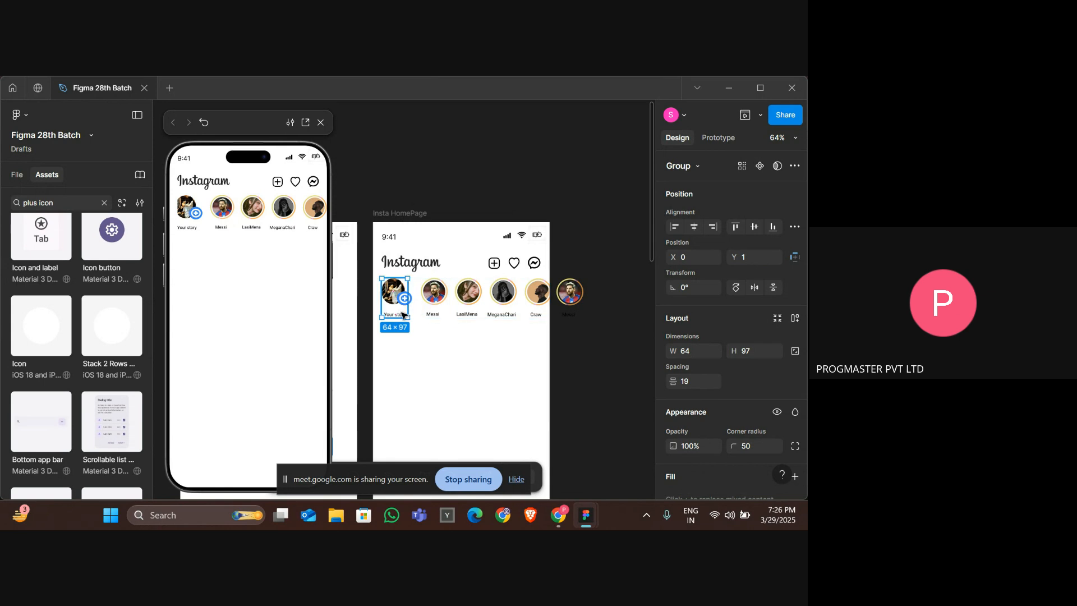
# Shift the inner stories row left inside its clipping frame.
pyautogui.click(449, 314)
pyautogui.press('Left')
pyautogui.press('Left')
pyautogui.press('Left')
pyautogui.press('Left')
pyautogui.press('Left')
pyautogui.press('Left')
pyautogui.press('Left')
pyautogui.press('Left')
pyautogui.press('Left')
pyautogui.press('Left')
pyautogui.press('Left')
pyautogui.press('Left')
pyautogui.press('Left')
pyautogui.press('Left')
pyautogui.press('Left')
pyautogui.press('Left')
pyautogui.press('Left')
pyautogui.press('Left')
pyautogui.press('Left')
pyautogui.press('Left')
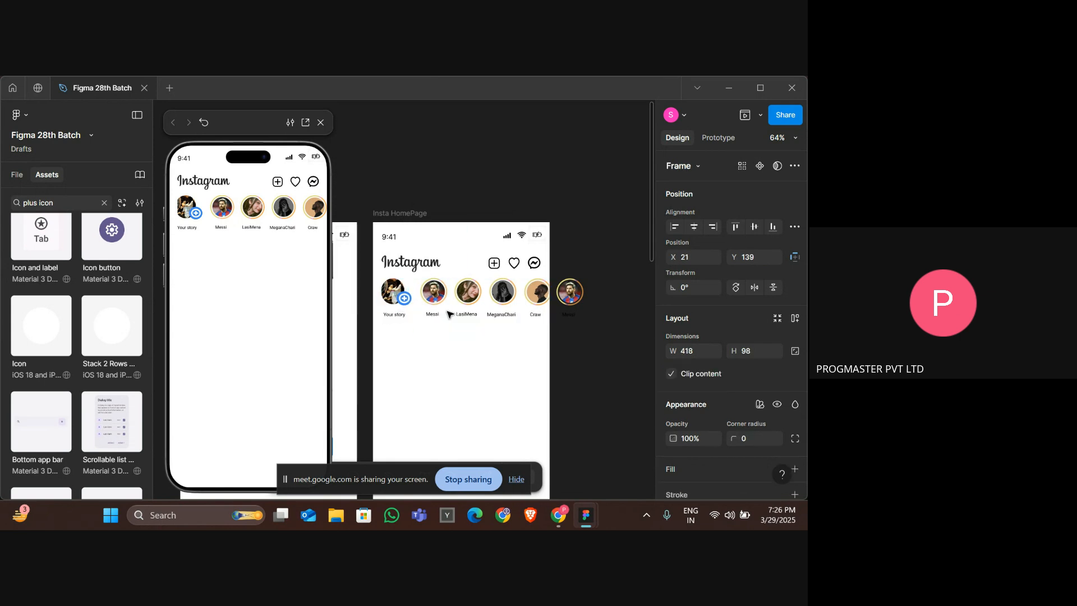
pyautogui.press('Left')
pyautogui.press('Left')
pyautogui.press('Left')
pyautogui.press('Left')
pyautogui.press('Left')
pyautogui.press('Left')
pyautogui.press('Left')
pyautogui.press('Left')
pyautogui.press('Left')
pyautogui.press('Left')
pyautogui.press('Left')
pyautogui.press('Left')
pyautogui.press('Left')
pyautogui.press('Left')
pyautogui.press('Left')
pyautogui.press('Left')
pyautogui.press('Left')
pyautogui.press('Left')
pyautogui.press('Left')
pyautogui.press('Left')
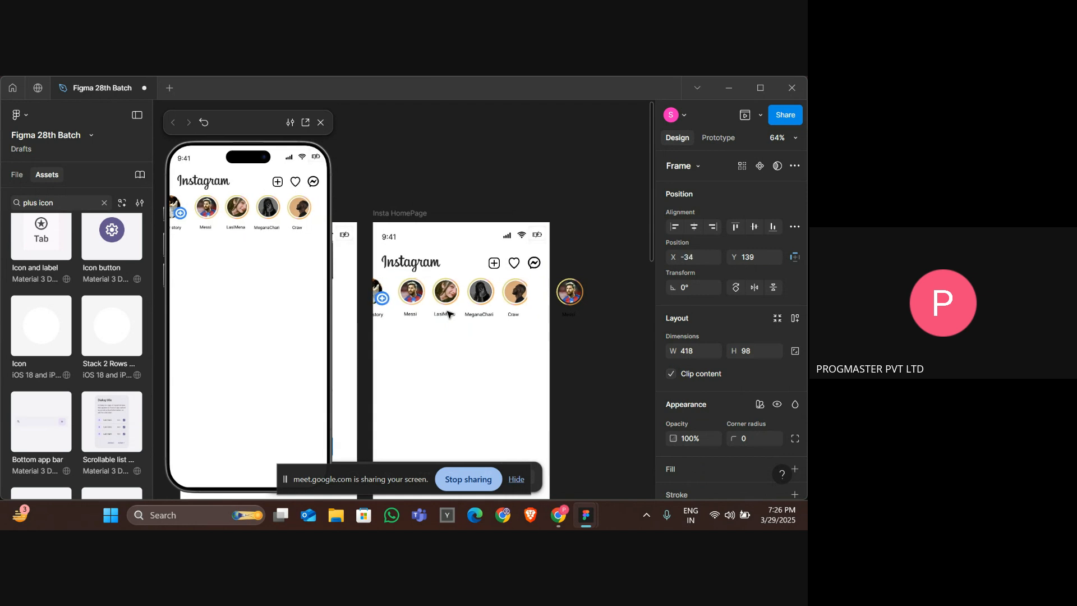
# Nudge the Crew name label slightly to the right.
pyautogui.doubleClick(508, 314)
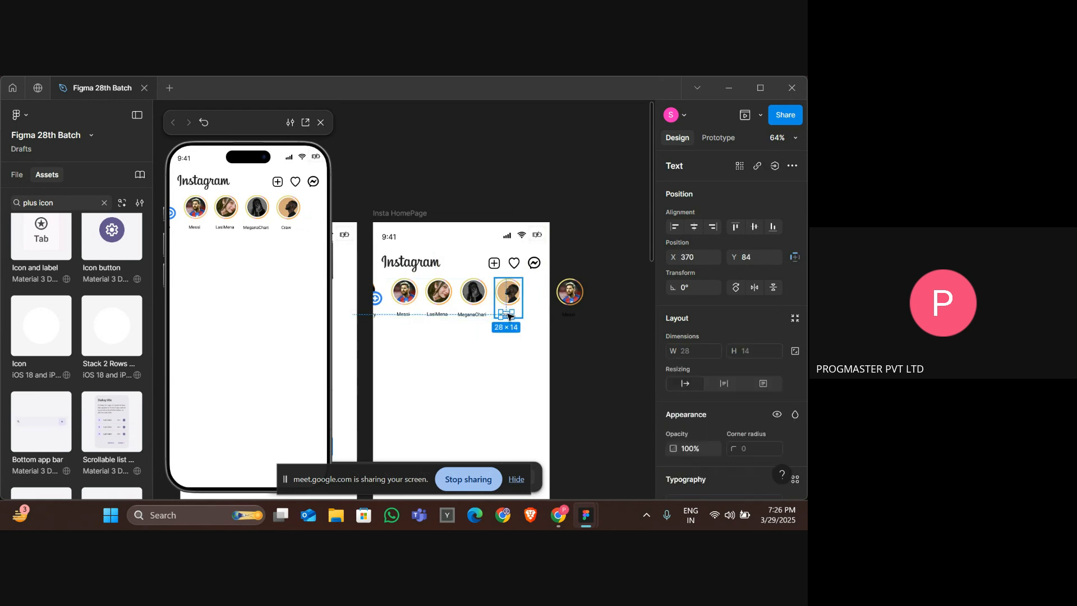
pyautogui.press('Right')
pyautogui.press('Right')
pyautogui.press('Right')
pyautogui.press('Right')
pyautogui.press('Right')
pyautogui.press('Right')
pyautogui.press('Right')
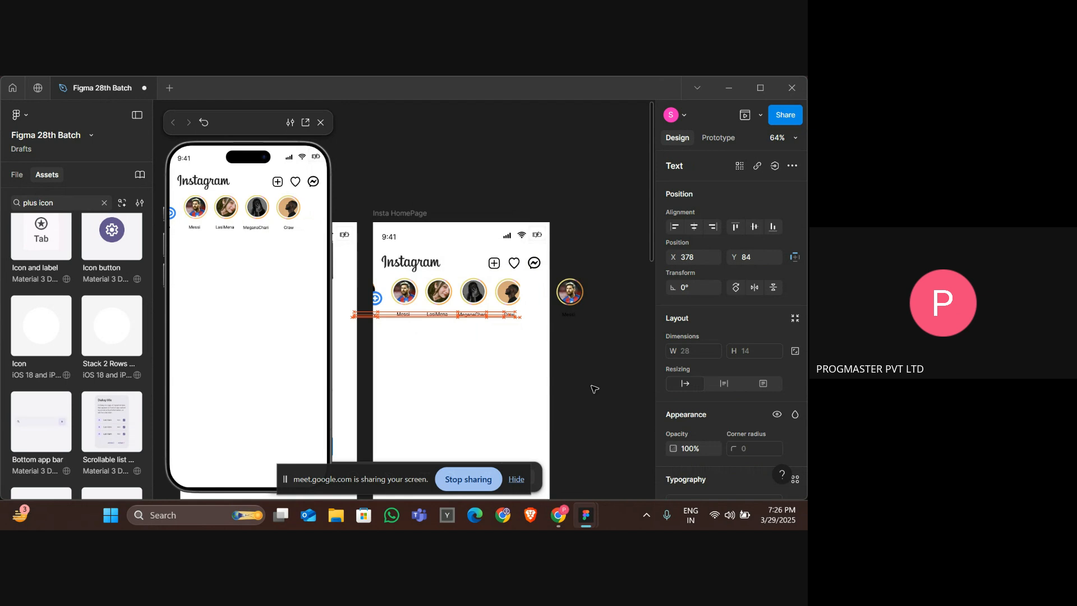
# Place the Messi story copy after Crew and shift it together with the stories row left inside the clipping frame.
pyautogui.moveTo(570, 291); pyautogui.dragTo(578, 301)
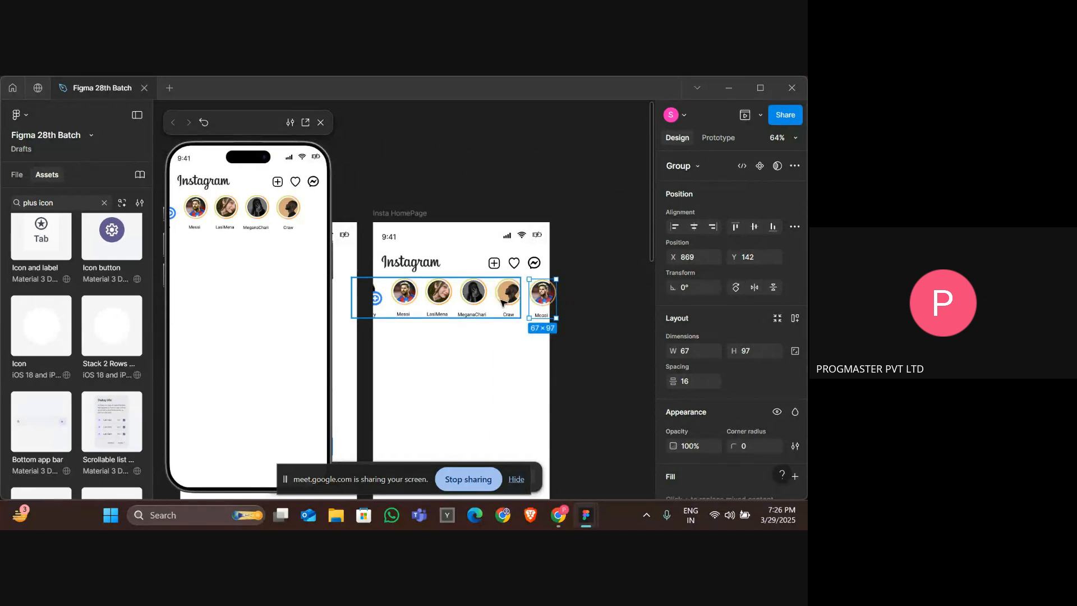
pyautogui.rightClick(503, 302)
pyautogui.click(524, 322)
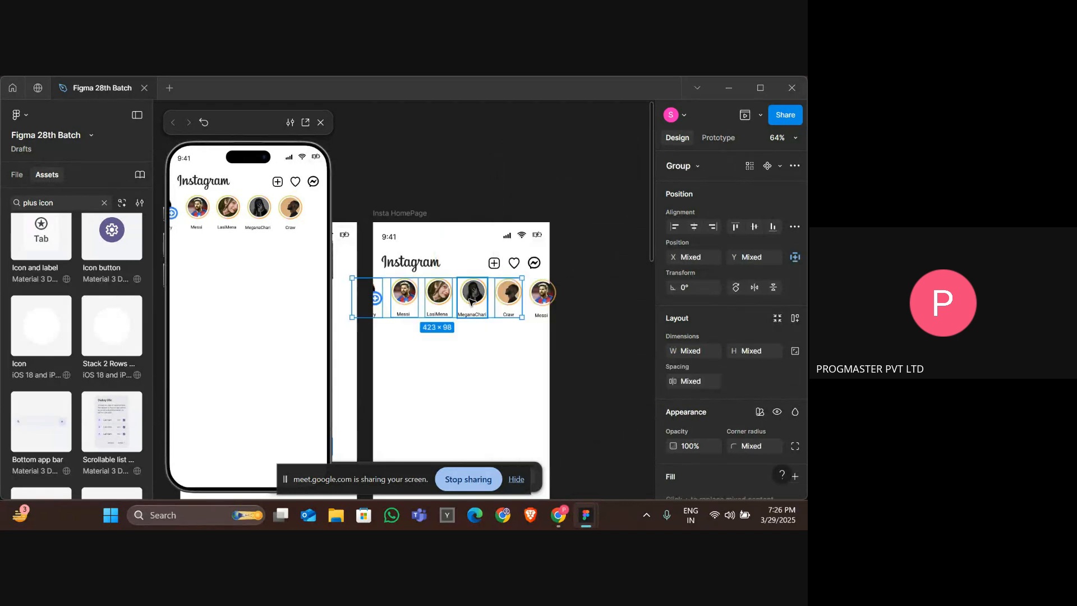
pyautogui.click(472, 301)
pyautogui.click(545, 301)
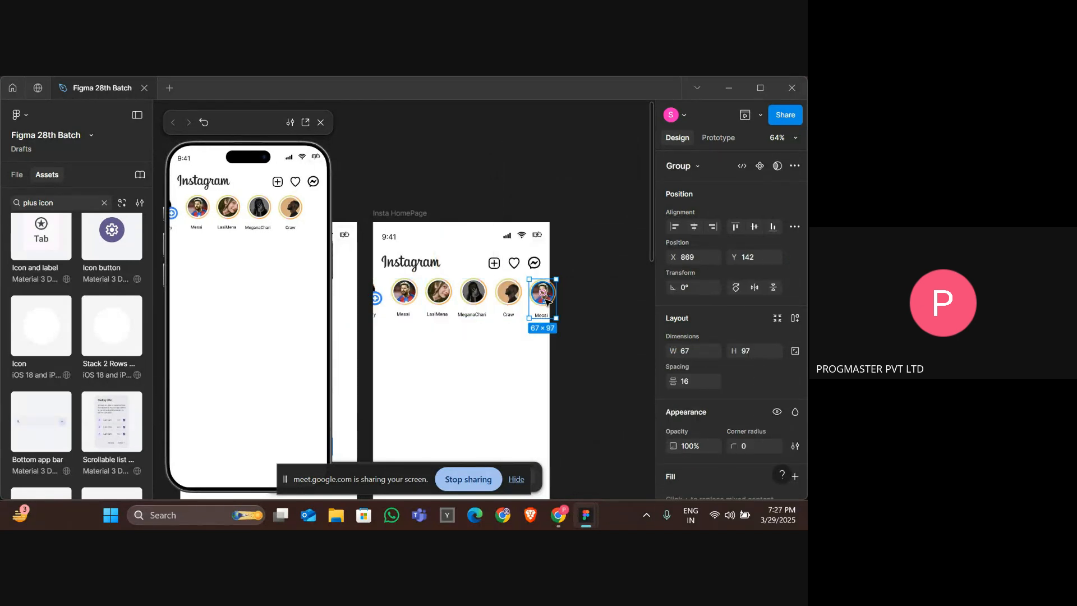
pyautogui.click(575, 301)
pyautogui.click(544, 300)
pyautogui.keyDown('shift'); pyautogui.click(366, 305); pyautogui.keyUp('shift')
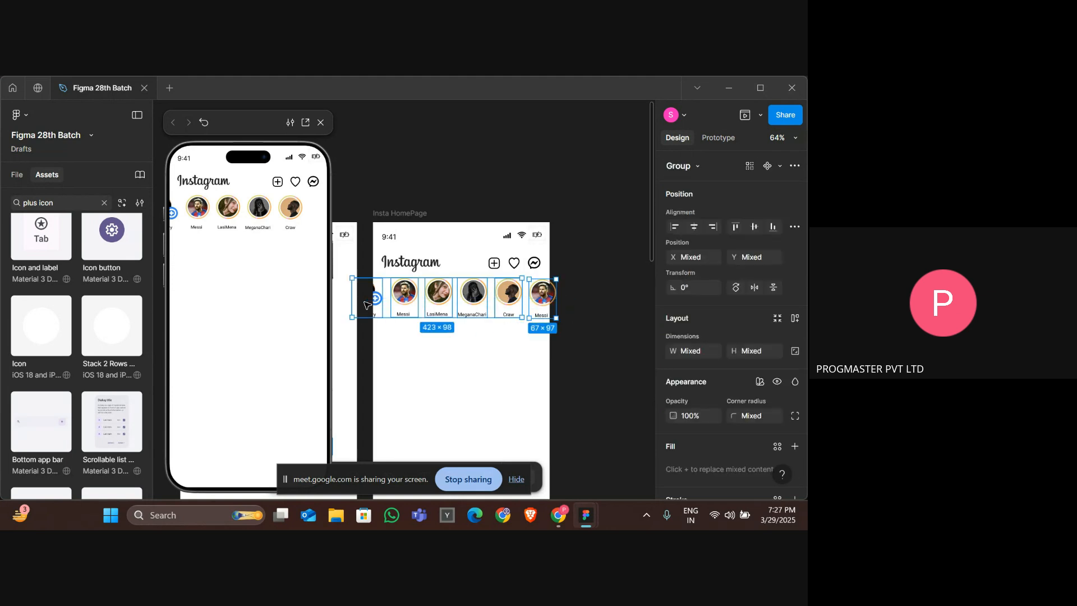
pyautogui.press('Left')
pyautogui.press('Left')
pyautogui.press('Left')
pyautogui.press('Left')
pyautogui.press('Left')
pyautogui.press('Left')
pyautogui.press('Left')
pyautogui.press('Left')
pyautogui.press('Left')
pyautogui.press('Left')
pyautogui.press('Left')
pyautogui.press('Left')
pyautogui.press('Left')
pyautogui.press('Left')
pyautogui.press('Left')
pyautogui.press('Left')
pyautogui.press('Left')
pyautogui.press('Left')
pyautogui.press('Left')
pyautogui.press('Left')
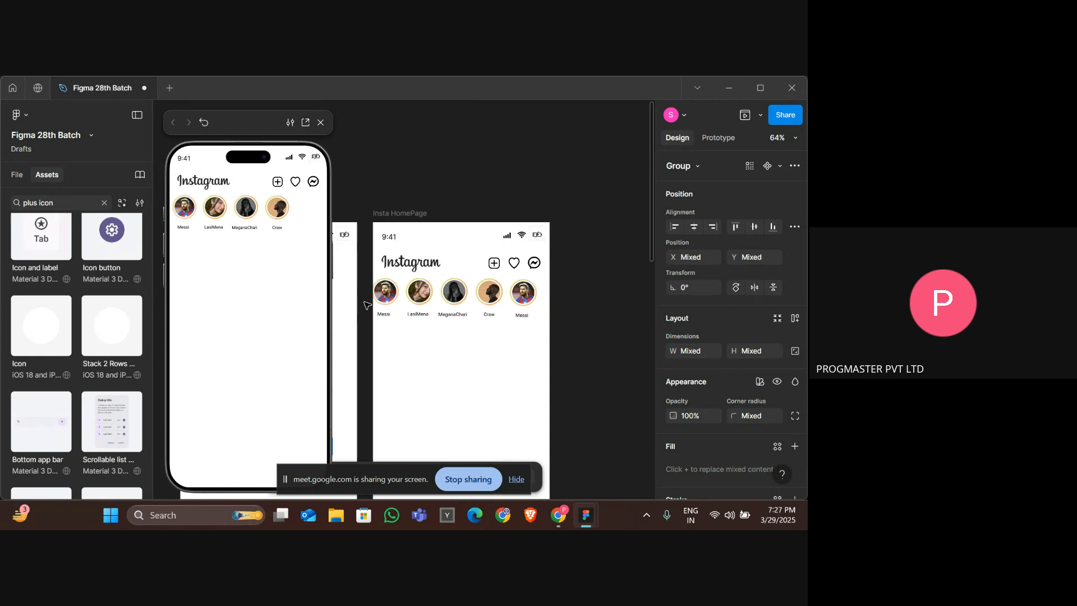
pyautogui.press('Left')
pyautogui.press('Left')
pyautogui.press('Left')
pyautogui.press('Left')
pyautogui.press('Left')
pyautogui.press('Left')
pyautogui.press('Left')
pyautogui.press('Left')
pyautogui.press('Left')
pyautogui.press('Left')
pyautogui.press('Left')
pyautogui.press('Left')
pyautogui.press('Left')
pyautogui.press('Left')
pyautogui.press('Left')
pyautogui.press('Left')
pyautogui.press('Left')
pyautogui.press('Left')
pyautogui.press('Left')
pyautogui.press('Left')
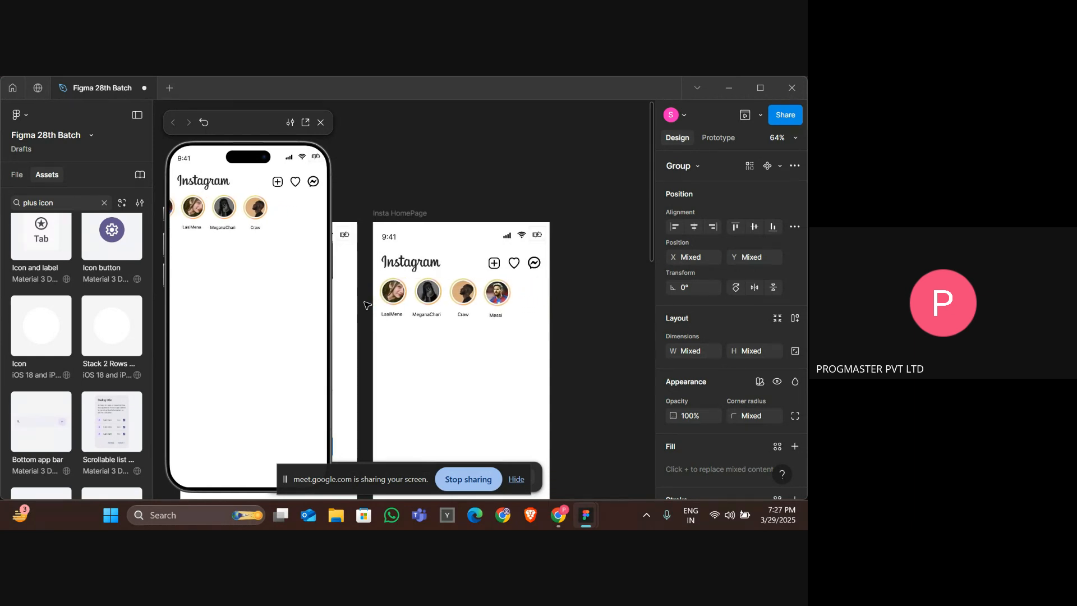
pyautogui.press('Left')
pyautogui.press('Left')
pyautogui.press('Left')
pyautogui.press('Left')
pyautogui.press('Left')
pyautogui.press('Left')
pyautogui.press('Left')
pyautogui.press('Left')
pyautogui.press('Left')
pyautogui.press('Left')
pyautogui.press('Left')
pyautogui.press('Left')
pyautogui.press('Left')
pyautogui.press('Left')
pyautogui.press('Left')
pyautogui.press('Left')
pyautogui.press('Left')
pyautogui.press('Left')
pyautogui.press('Left')
pyautogui.press('Left')
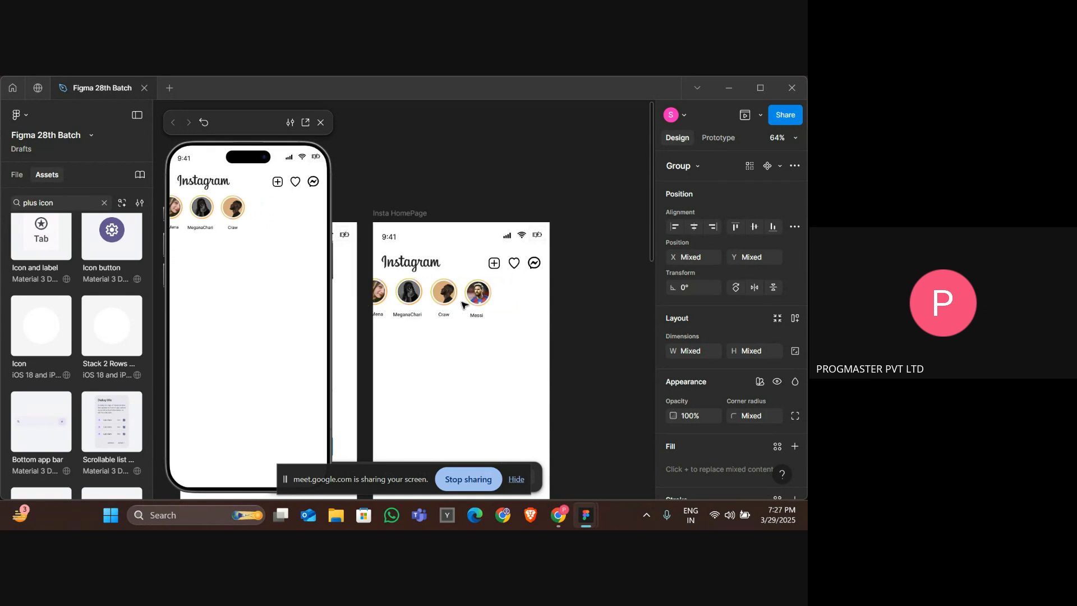
pyautogui.doubleClick(478, 315)
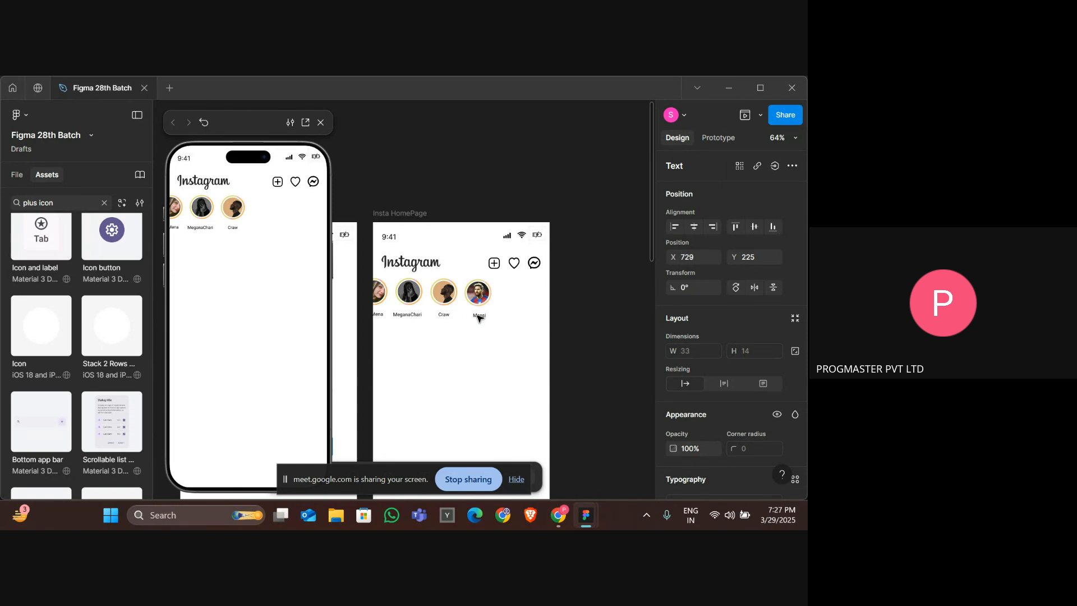
pyautogui.click(418, 302)
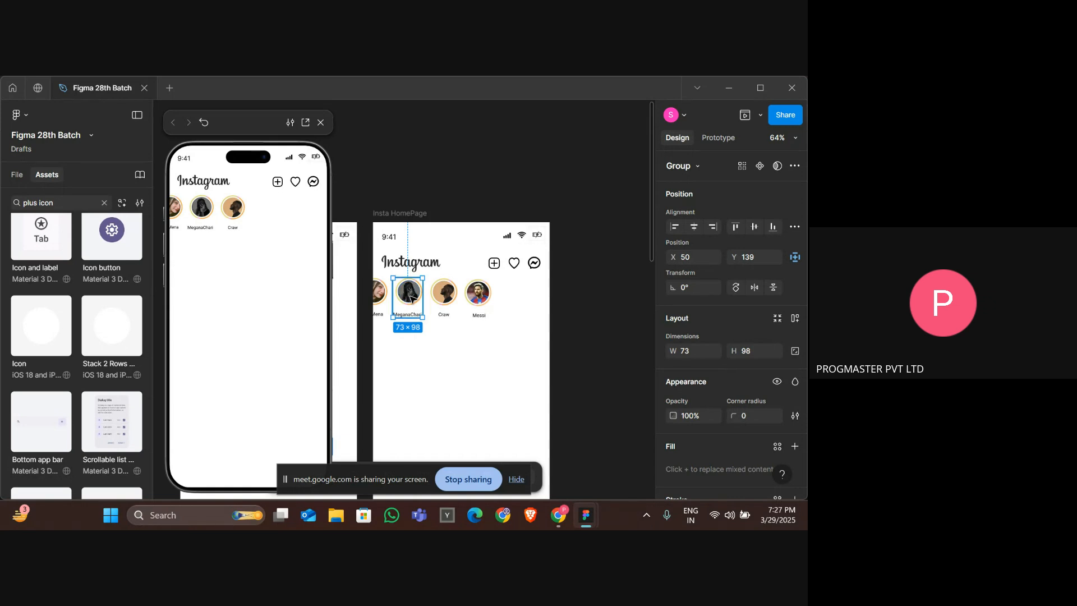
pyautogui.moveTo(408, 298); pyautogui.dragTo(514, 297)
pyautogui.click(430, 296)
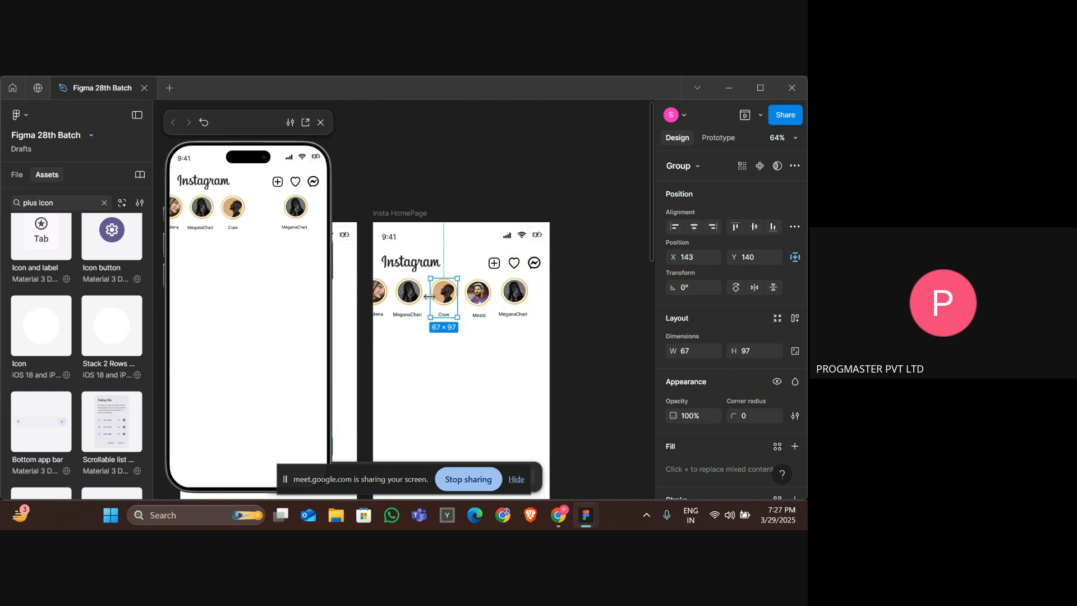
pyautogui.moveTo(443, 295); pyautogui.dragTo(547, 297)
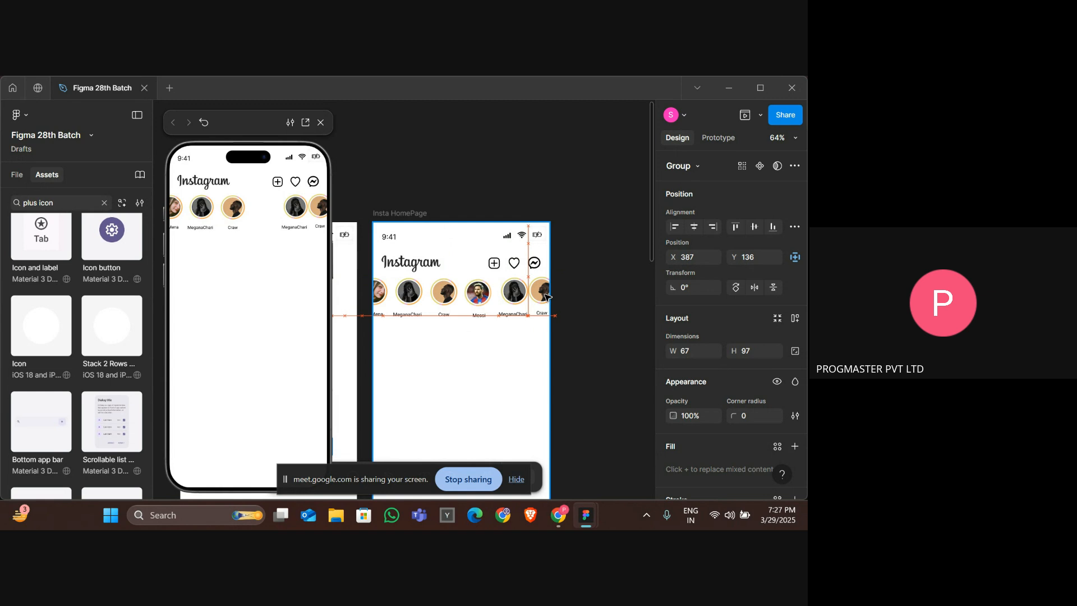
pyautogui.moveTo(548, 298); pyautogui.dragTo(554, 299)
pyautogui.hscroll(-1, 452, 295)
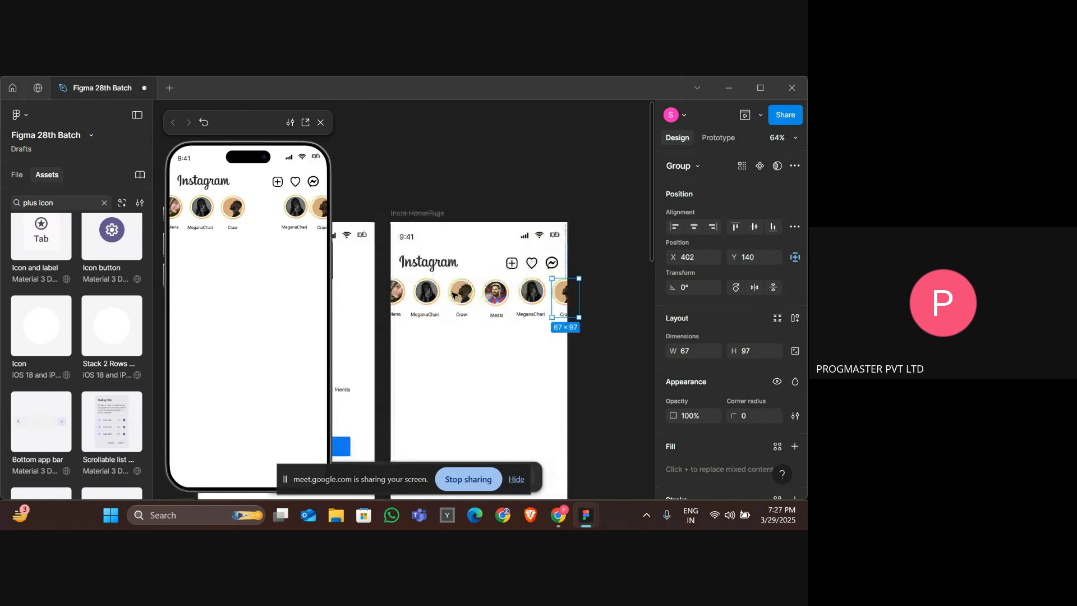
pyautogui.hscroll(1, 453, 295)
pyautogui.click(596, 303)
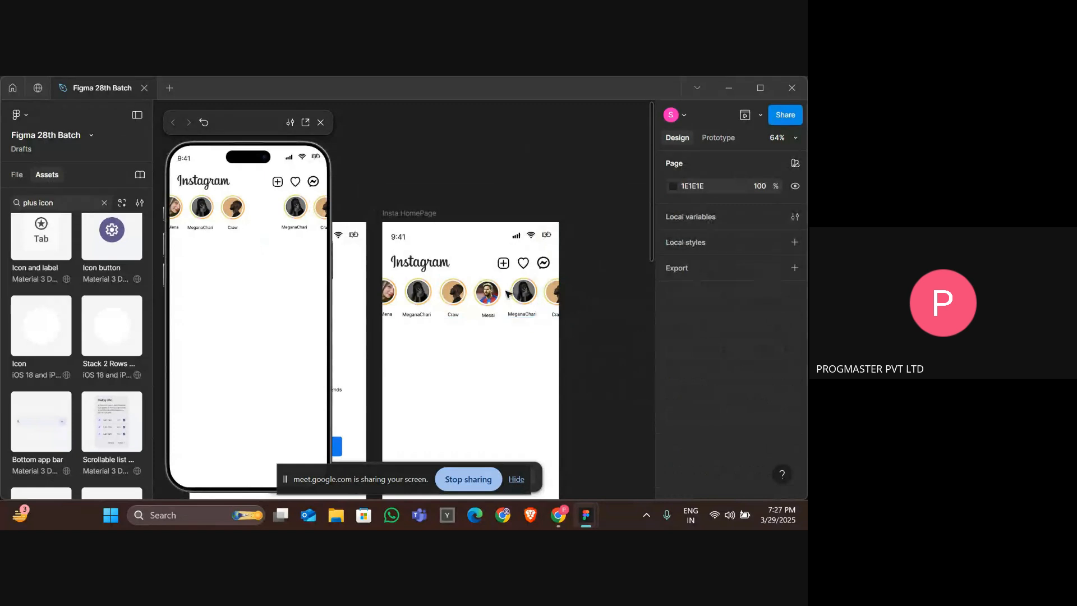
pyautogui.click(489, 294)
pyautogui.press('Delete')
pyautogui.hotkey('ctrl', 'z')
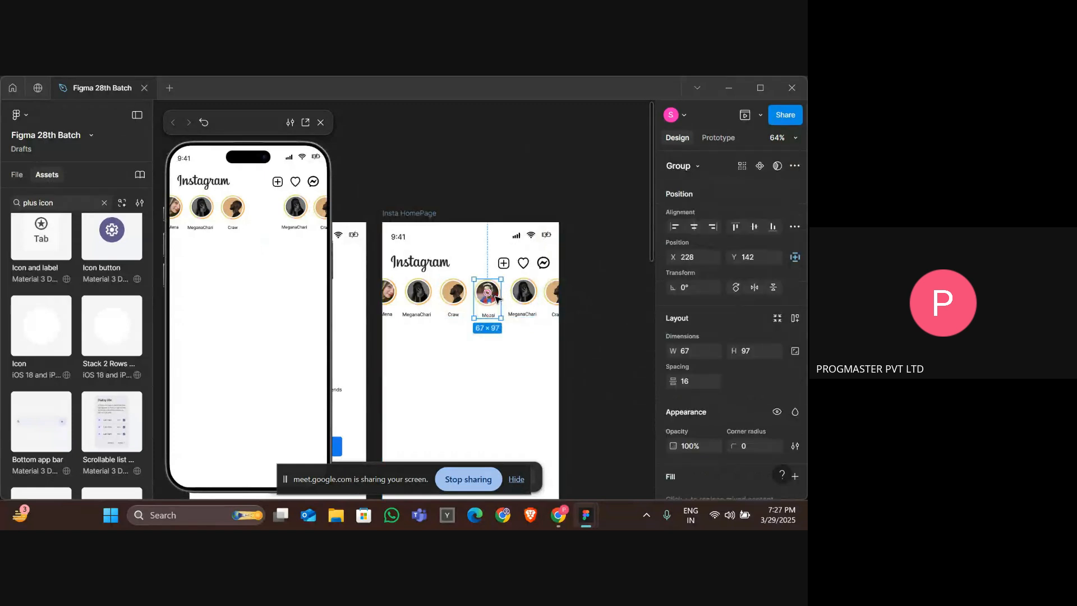
# Select all stories in the row and nudge them to the right.
pyautogui.click(508, 389)
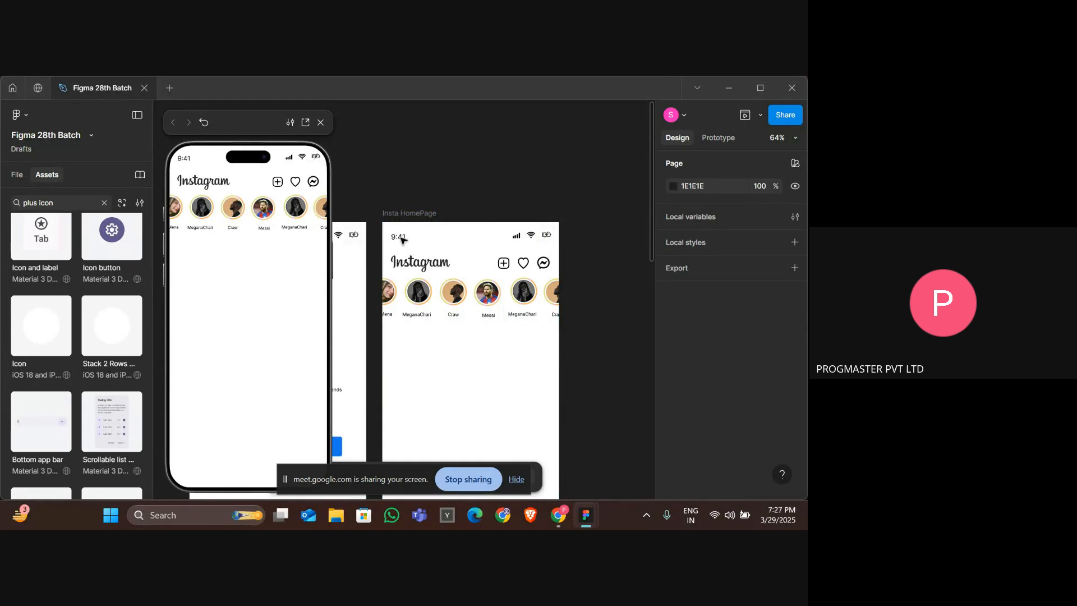
pyautogui.moveTo(580, 312); pyautogui.dragTo(385, 297)
pyautogui.press('Right')
pyautogui.press('Right')
pyautogui.press('Right')
pyautogui.press('Right')
pyautogui.press('Right')
pyautogui.press('Right')
pyautogui.press('Right')
pyautogui.press('Right')
pyautogui.press('Right')
pyautogui.press('Right')
pyautogui.press('Right')
pyautogui.press('Right')
pyautogui.press('Right')
pyautogui.press('Right')
pyautogui.press('Right')
pyautogui.press('Right')
pyautogui.press('Right')
pyautogui.press('Right')
pyautogui.press('Right')
pyautogui.press('Right')
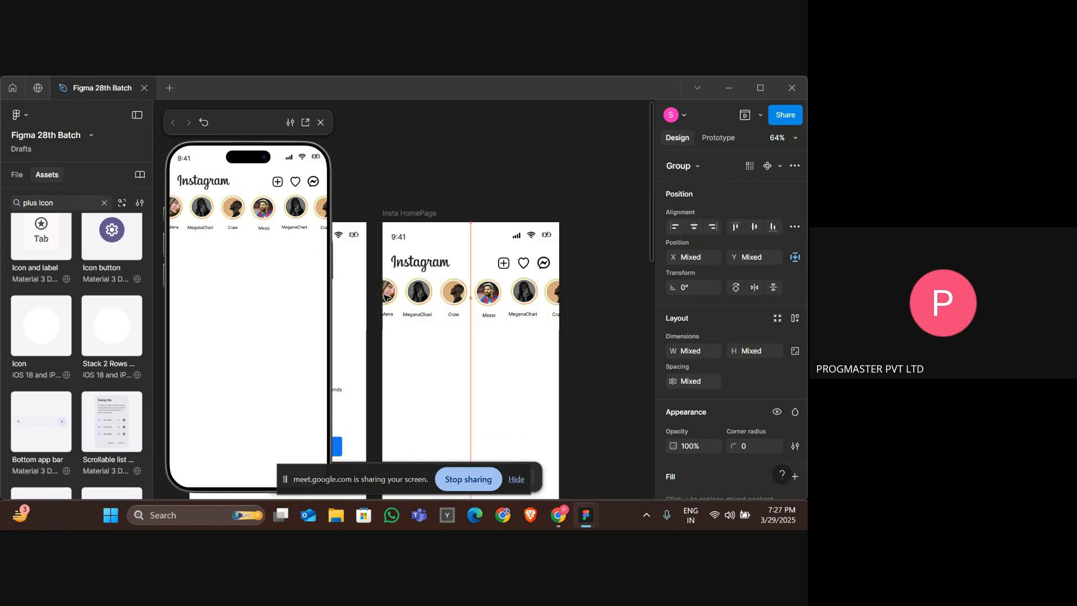
pyautogui.press('Right')
pyautogui.press('Right')
pyautogui.press('Right')
pyautogui.press('Right')
pyautogui.press('Right')
pyautogui.press('Right')
pyautogui.press('Right')
pyautogui.press('Right')
pyautogui.press('Right')
pyautogui.press('Right')
pyautogui.press('Right')
pyautogui.press('Right')
pyautogui.press('Right')
pyautogui.press('Right')
pyautogui.press('Right')
pyautogui.press('Right')
pyautogui.press('Right')
pyautogui.press('Right')
pyautogui.press('Right')
pyautogui.press('Right')
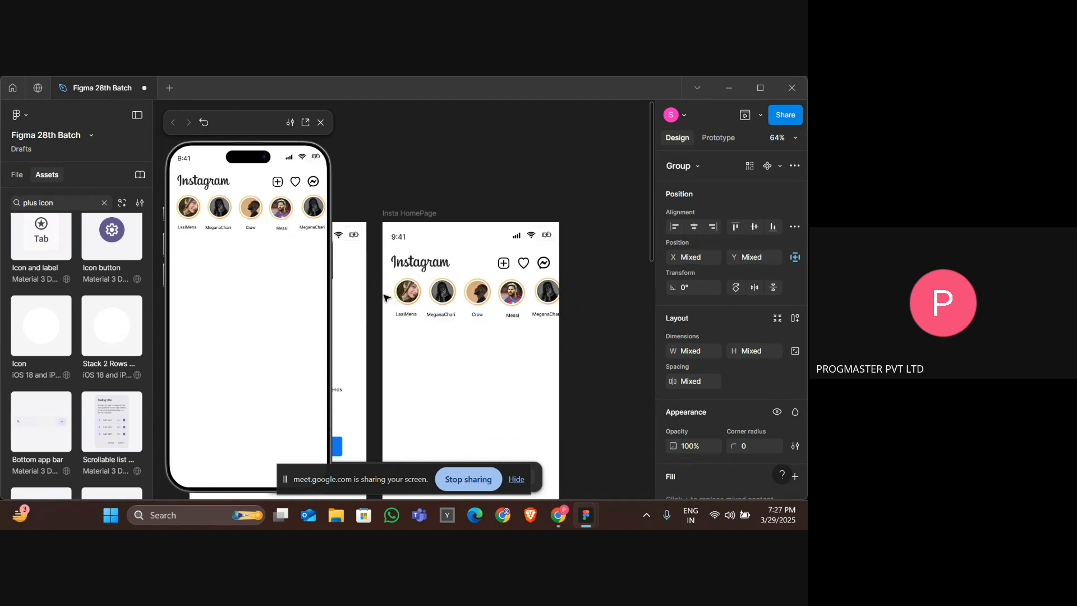
pyautogui.press('Right')
pyautogui.press('Right')
pyautogui.press('Right')
pyautogui.press('Right')
pyautogui.press('Right')
pyautogui.press('Right')
pyautogui.press('Right')
pyautogui.press('Right')
pyautogui.press('Right')
pyautogui.press('Right')
pyautogui.press('Right')
pyautogui.press('Right')
pyautogui.press('Right')
pyautogui.press('Right')
pyautogui.press('Right')
pyautogui.press('Right')
pyautogui.press('Right')
pyautogui.press('Right')
pyautogui.press('Right')
pyautogui.press('Right')
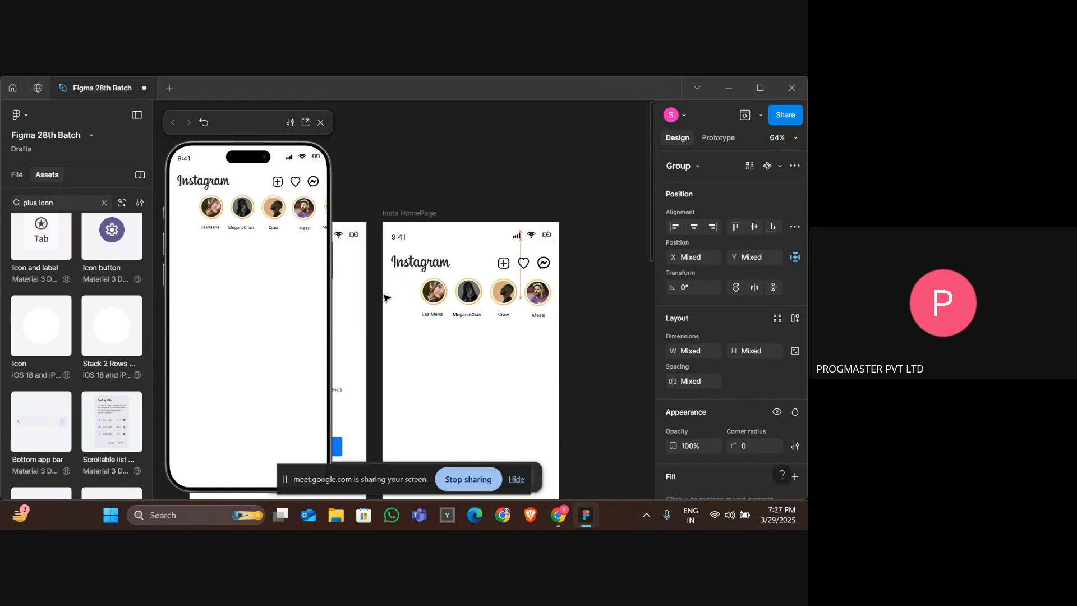
pyautogui.press('Right')
pyautogui.press('Right')
pyautogui.press('Right')
pyautogui.press('Right')
pyautogui.press('Right')
pyautogui.press('Right')
pyautogui.press('Right')
pyautogui.press('Right')
pyautogui.press('Right')
pyautogui.press('Right')
pyautogui.press('Right')
pyautogui.press('Right')
pyautogui.press('Right')
pyautogui.press('Right')
pyautogui.press('Right')
pyautogui.press('Right')
pyautogui.press('Right')
pyautogui.press('Right')
pyautogui.press('Right')
pyautogui.press('Right')
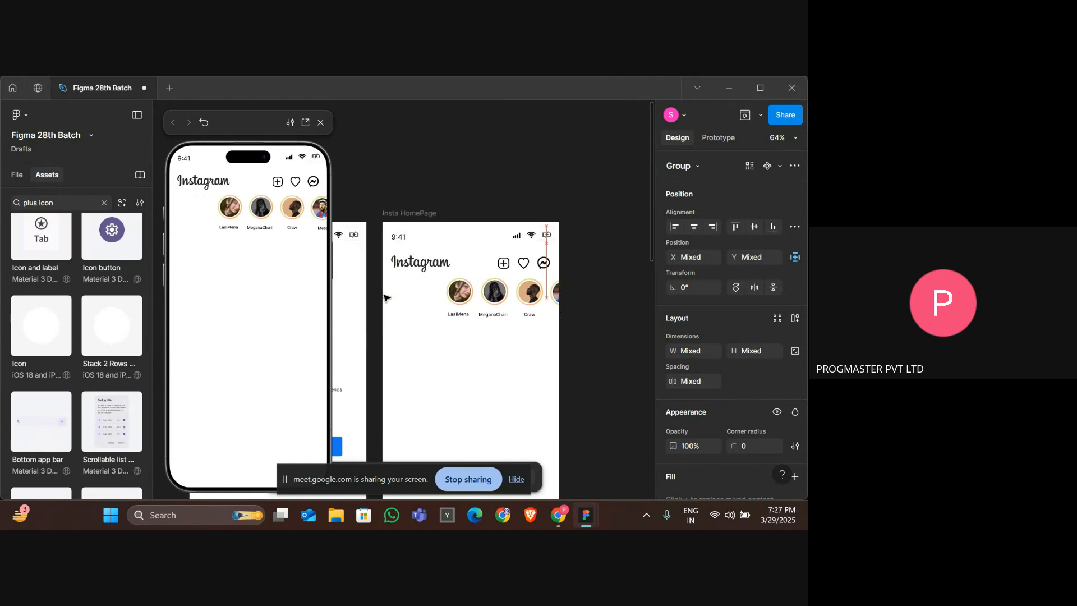
pyautogui.press('Right')
pyautogui.press('Right')
pyautogui.press('Right')
pyautogui.press('Right')
pyautogui.press('Right')
pyautogui.press('Right')
pyautogui.press('Right')
pyautogui.press('Right')
pyautogui.press('Right')
pyautogui.press('Right')
pyautogui.press('Right')
pyautogui.press('Right')
pyautogui.press('Right')
pyautogui.press('Right')
pyautogui.press('Right')
pyautogui.press('Right')
pyautogui.press('Right')
pyautogui.press('Right')
pyautogui.press('Right')
pyautogui.press('Right')
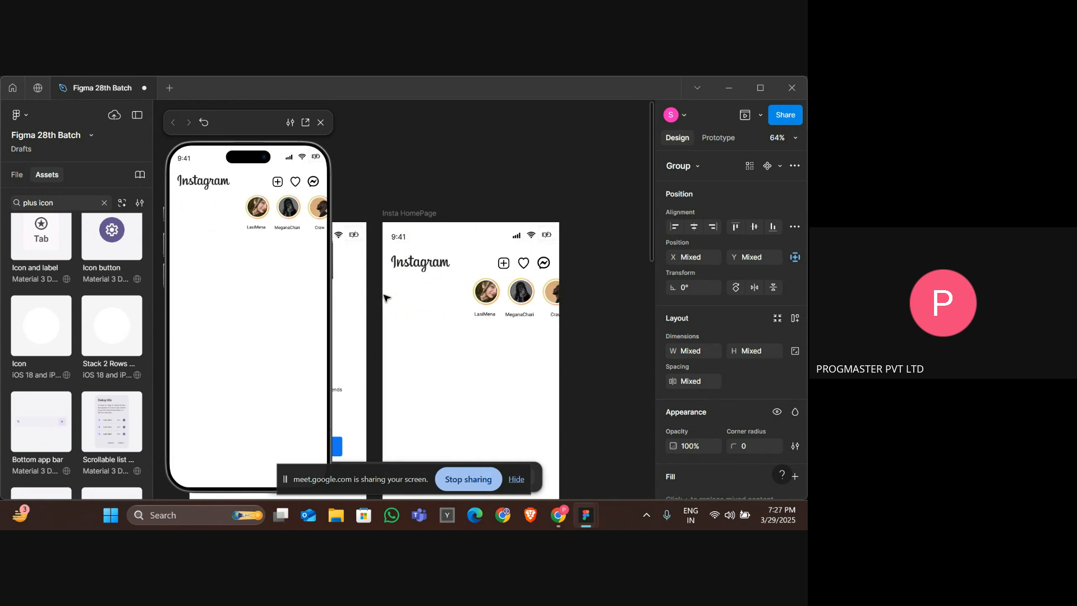
pyautogui.press('Right')
pyautogui.press('Right')
pyautogui.press('Right')
pyautogui.press('Right')
pyautogui.press('Right')
pyautogui.press('Right')
pyautogui.press('Right')
pyautogui.press('Right')
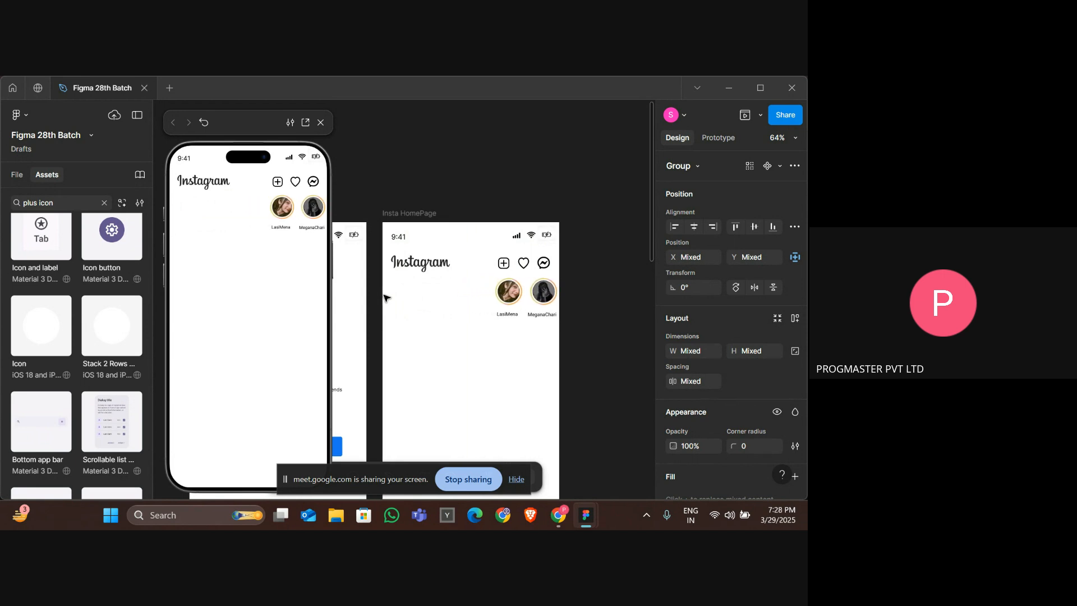
# Undo the recent story duplications and row shifts.
pyautogui.hscroll(-3, 395, 297)
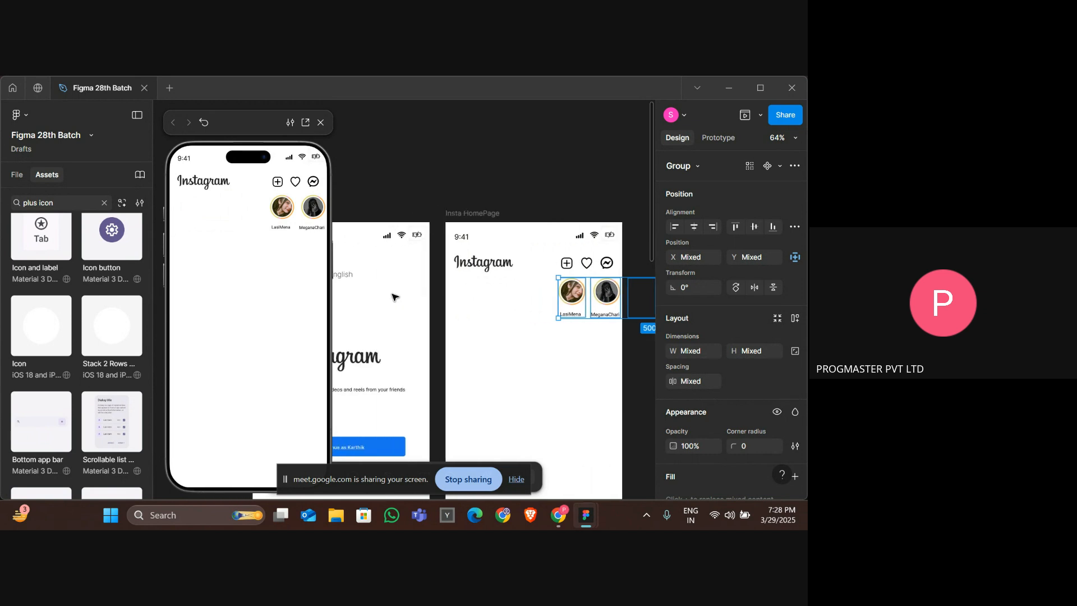
pyautogui.click(441, 294)
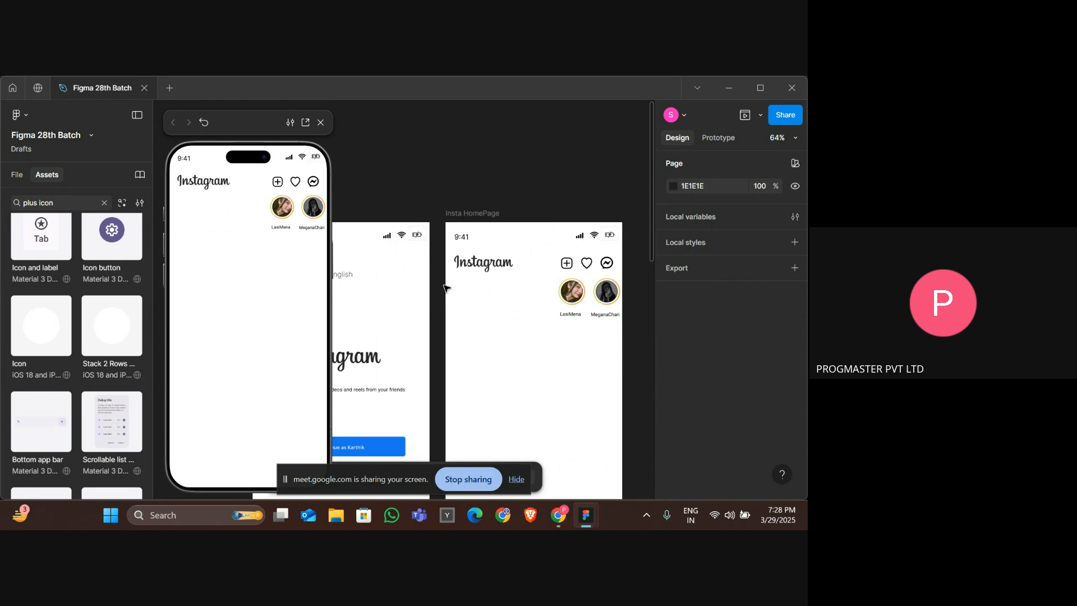
pyautogui.hotkey('ctrl', 'z')
pyautogui.hotkey('ctrl', 'z')
pyautogui.hotkey('ctrl', 'z')
pyautogui.hotkey('ctrl', 'z')
pyautogui.hotkey('ctrl', 'z')
pyautogui.hotkey('ctrl', 'z')
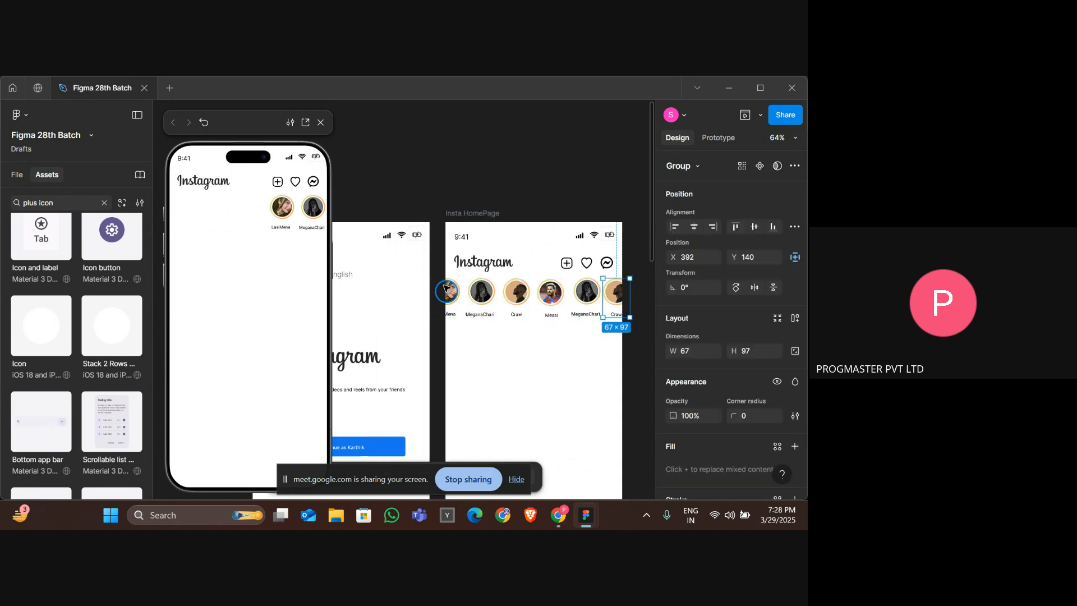
pyautogui.hotkey('ctrl', 'z')
pyautogui.hotkey('ctrl', 'z')
pyautogui.hotkey('ctrl', 'z')
pyautogui.hotkey('ctrl', 'z')
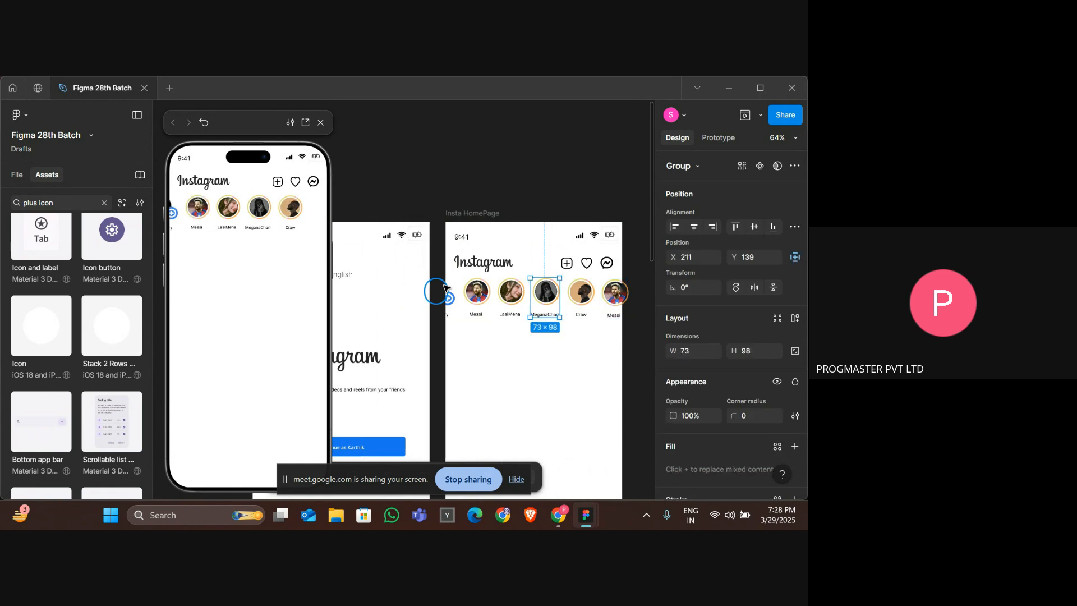
pyautogui.hotkey('ctrl', 'z')
pyautogui.hotkey('ctrl', 'z')
pyautogui.hotkey('ctrl', 'z')
pyautogui.hotkey('ctrl', 'z')
pyautogui.hotkey('ctrl', 'z')
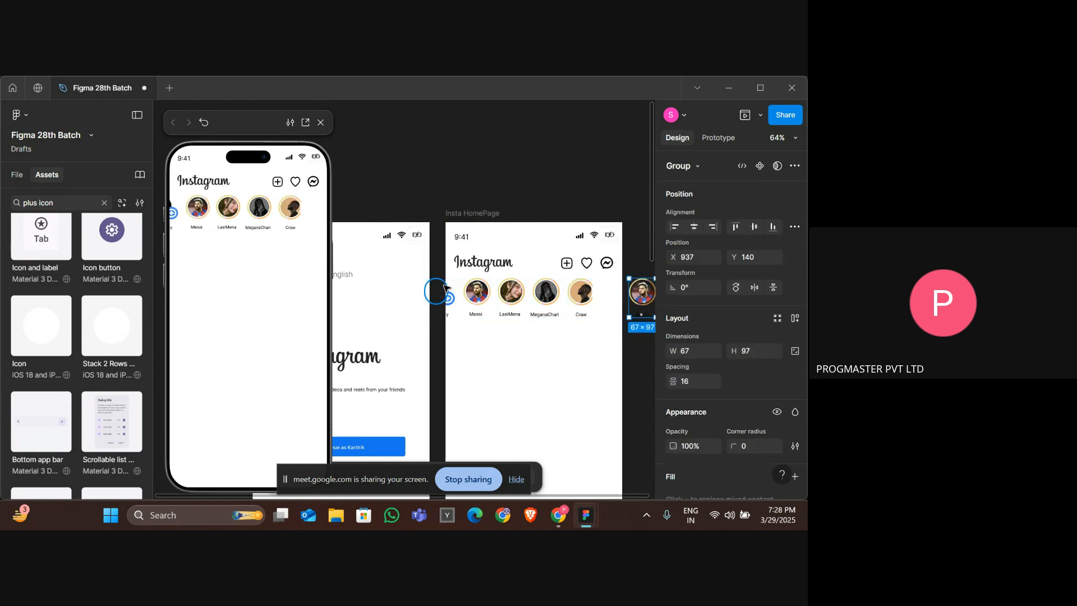
pyautogui.hotkey('ctrl', 'z')
pyautogui.hotkey('ctrl', 'z')
pyautogui.hotkey('ctrl', 'z')
pyautogui.hotkey('ctrl', 'z')
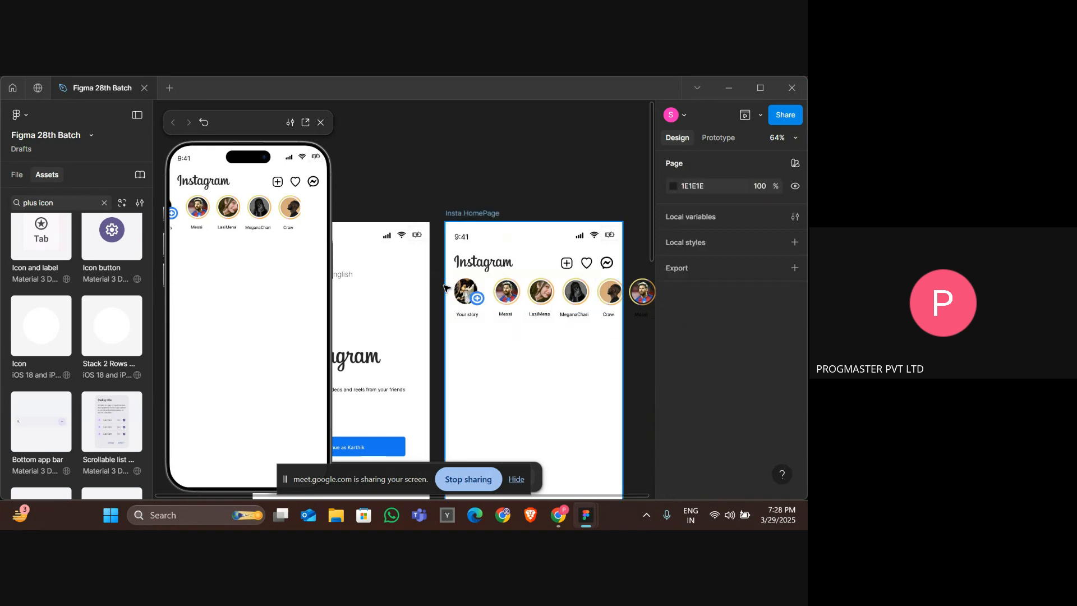
# Delete the stray Messi story copy lying outside the home page frame.
pyautogui.click(648, 315)
pyautogui.press('Delete')
pyautogui.hscroll(2, 646, 314)
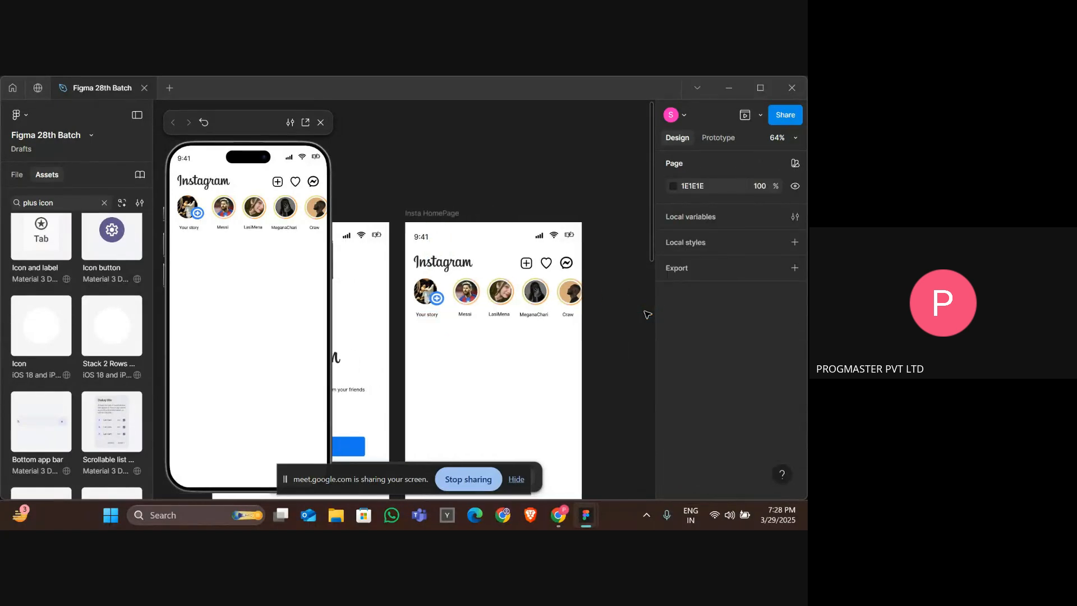
# Undo the stories clipping frame's last width change and ungroup the frame from around the stories.
pyautogui.click(532, 300)
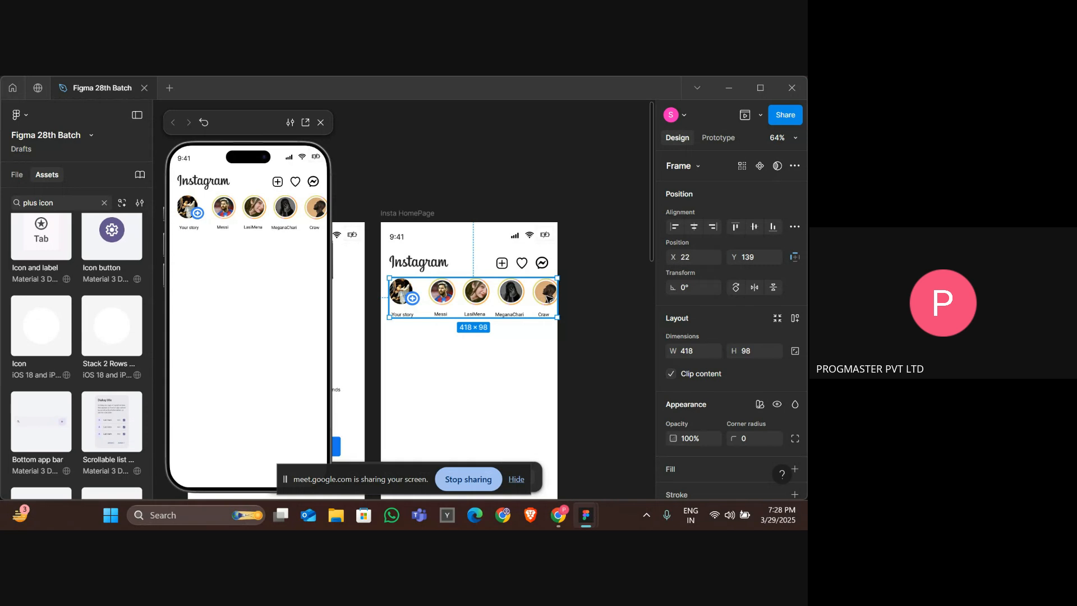
pyautogui.hotkey('ctrl', 'z')
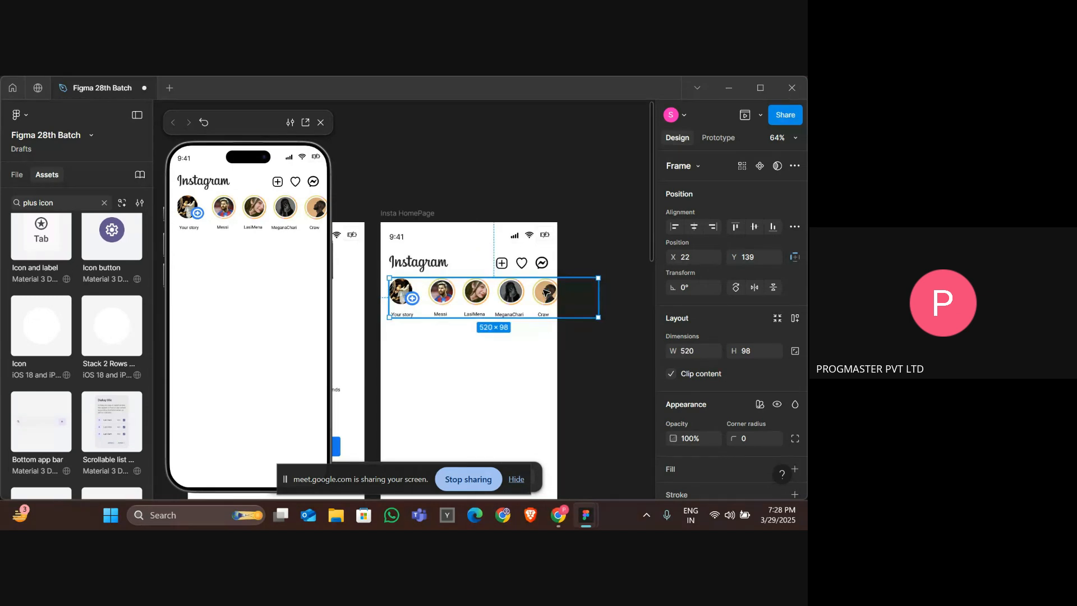
pyautogui.hotkey('ctrl', 'shift', 'g')
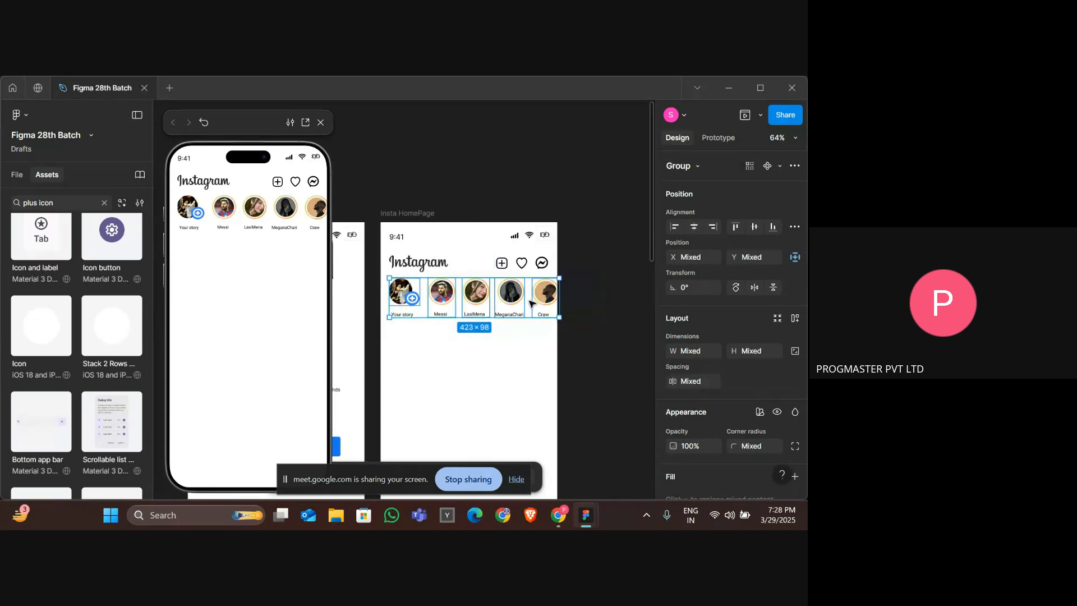
pyautogui.click(545, 317)
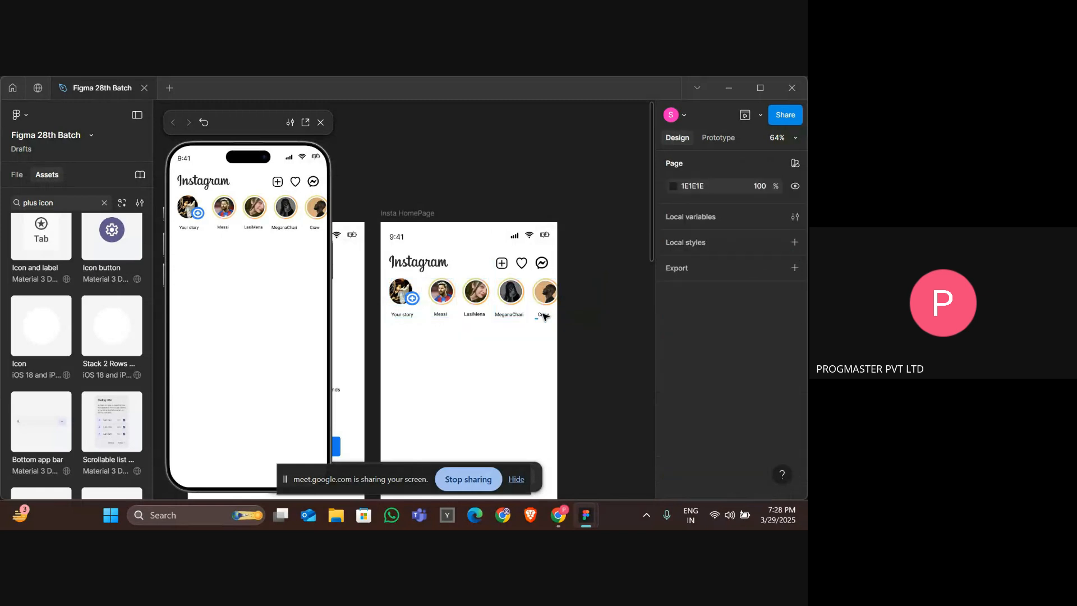
pyautogui.rightClick(547, 297)
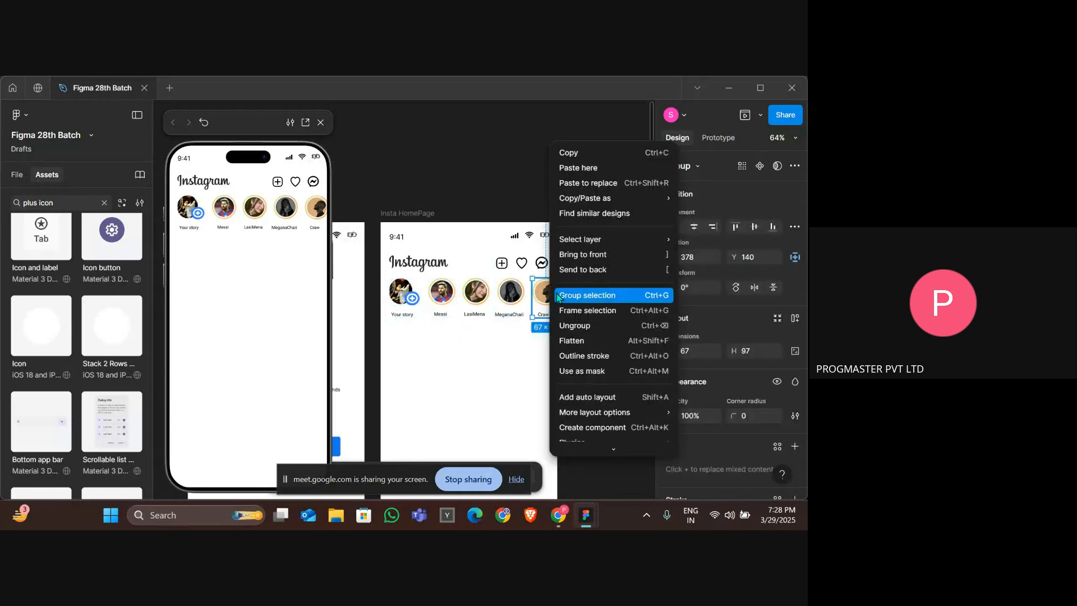
pyautogui.click(558, 298)
pyautogui.rightClick(513, 297)
pyautogui.click(529, 298)
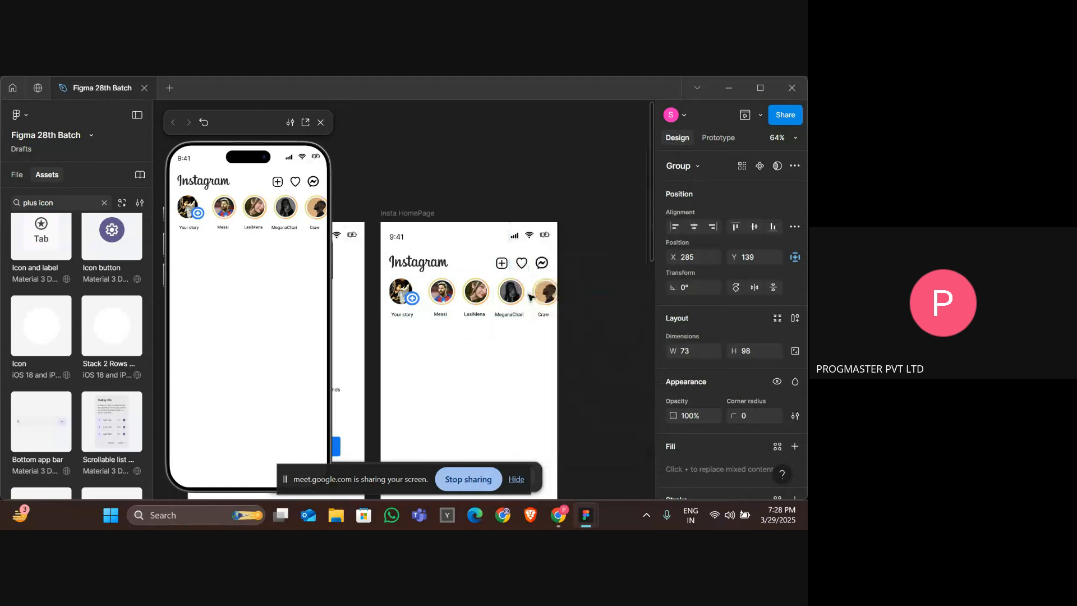
pyautogui.click(469, 306)
pyautogui.rightClick(471, 303)
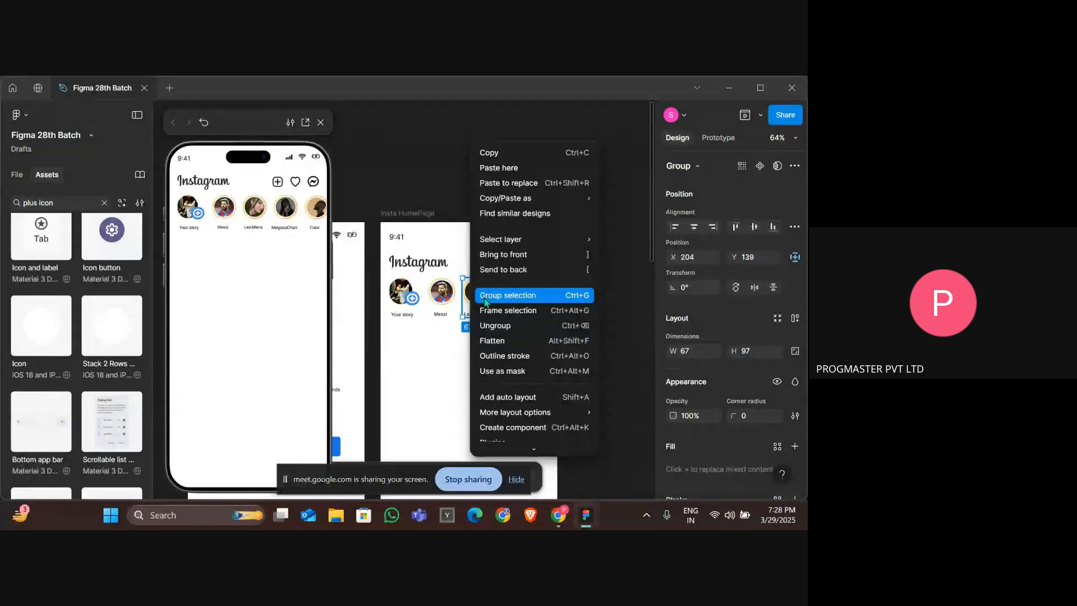
pyautogui.click(486, 295)
pyautogui.click(441, 292)
pyautogui.rightClick(439, 303)
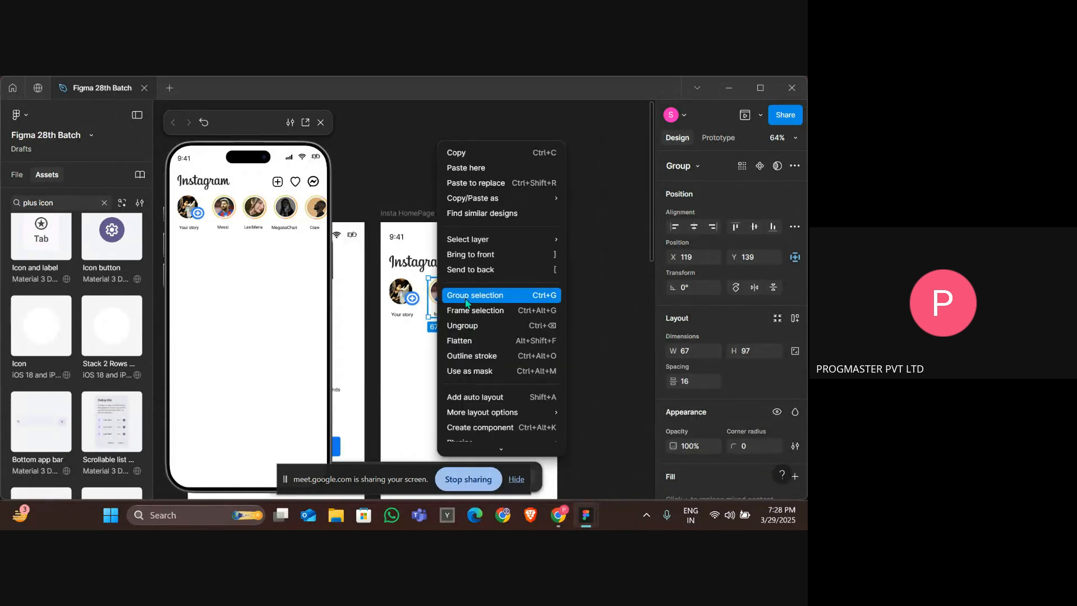
pyautogui.click(465, 301)
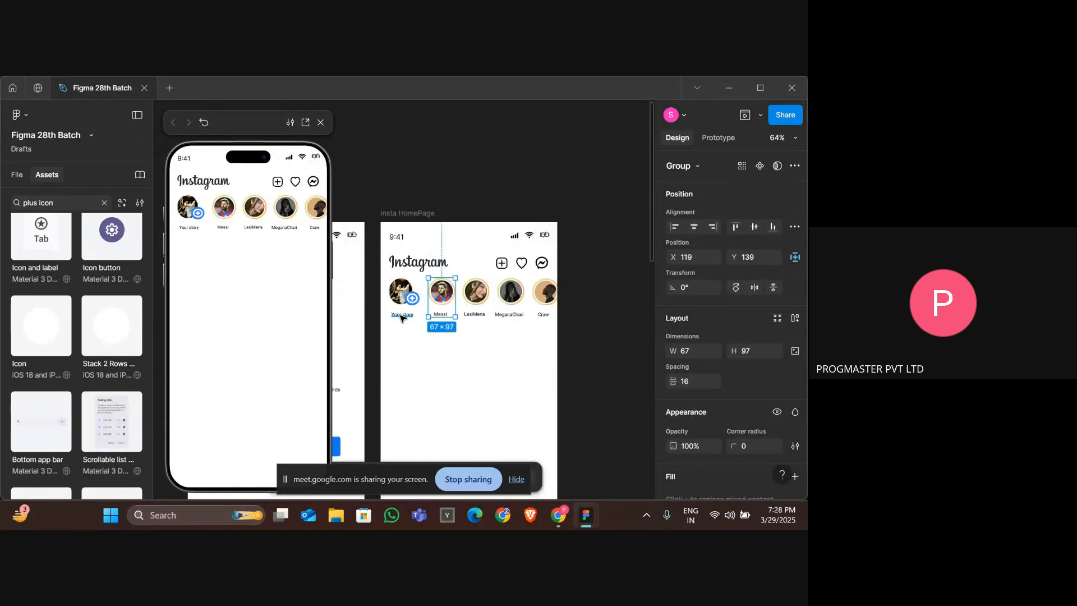
# Select the Your story avatar with its label and group them.
pyautogui.moveTo(400, 328); pyautogui.dragTo(400, 291)
pyautogui.rightClick(400, 292)
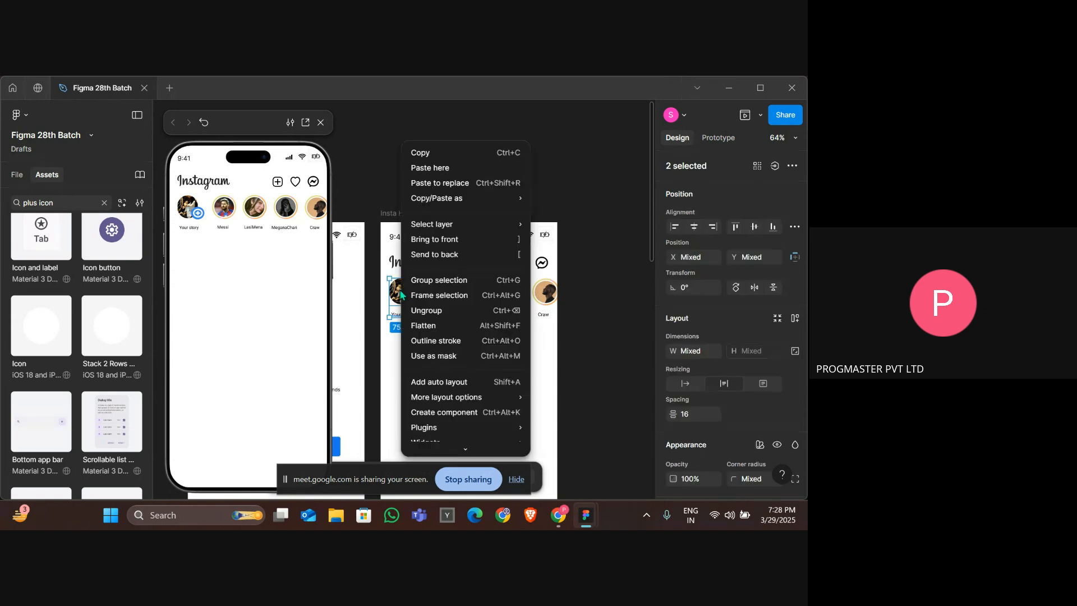
pyautogui.click(435, 281)
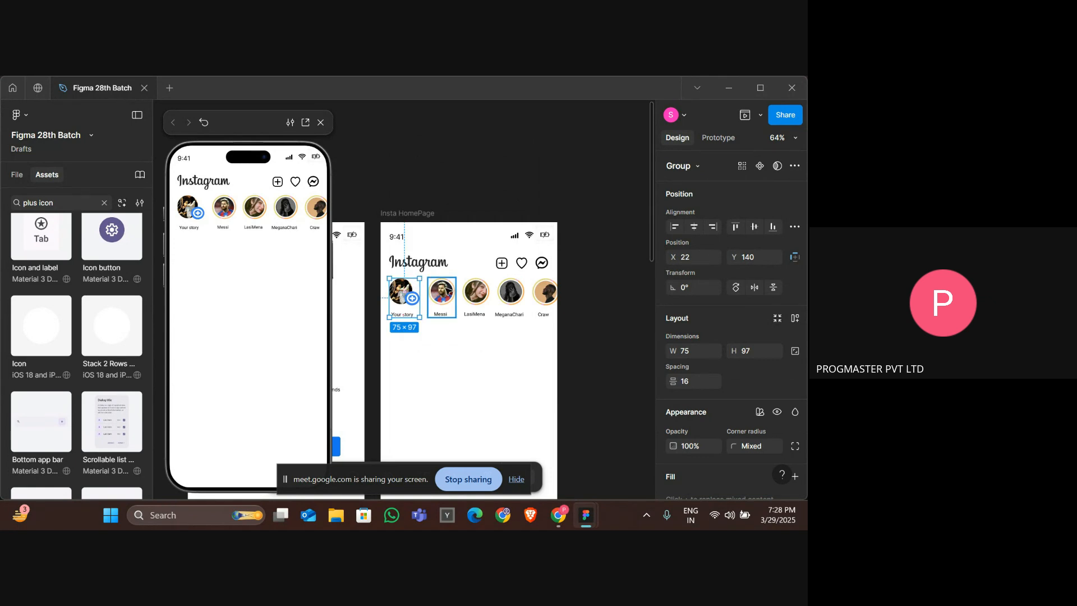
# Select the frame holding the stories and move it out of the home page onto the empty canvas.
pyautogui.click(538, 293)
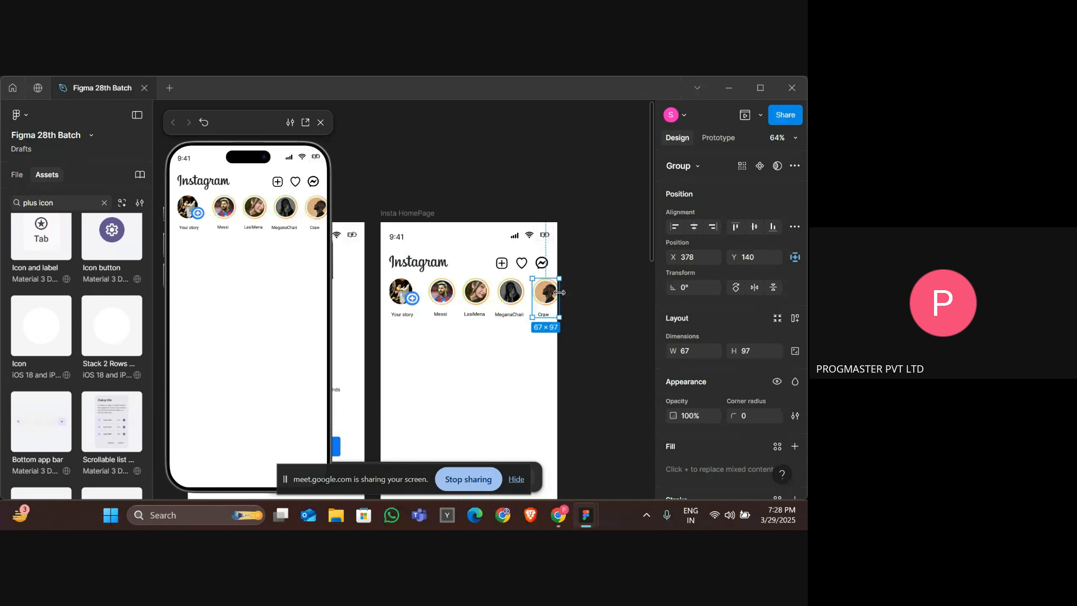
pyautogui.click(559, 292)
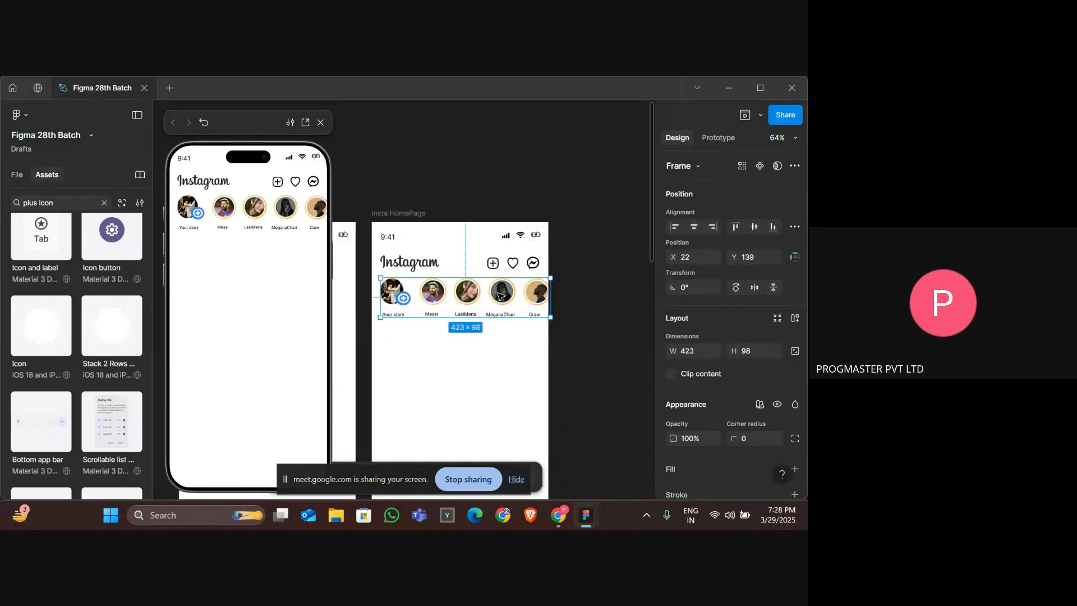
pyautogui.hscroll(1, 560, 293)
pyautogui.moveTo(464, 303); pyautogui.dragTo(637, 306)
pyautogui.hscroll(2, 515, 354)
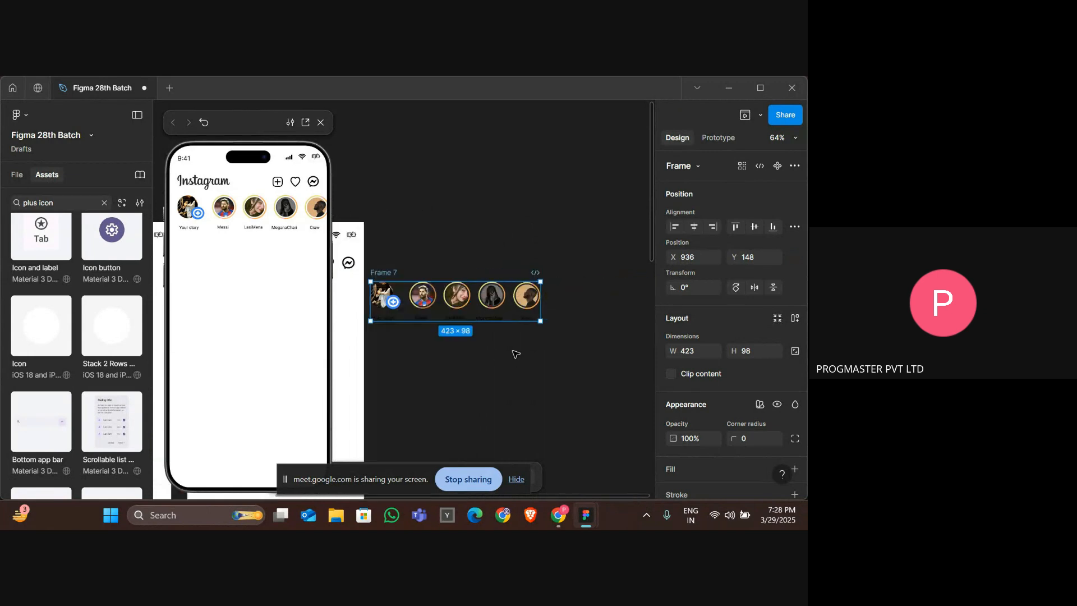
# Select the stories frame and narrow its width slightly to about 417 px.
pyautogui.hscroll(2, 515, 354)
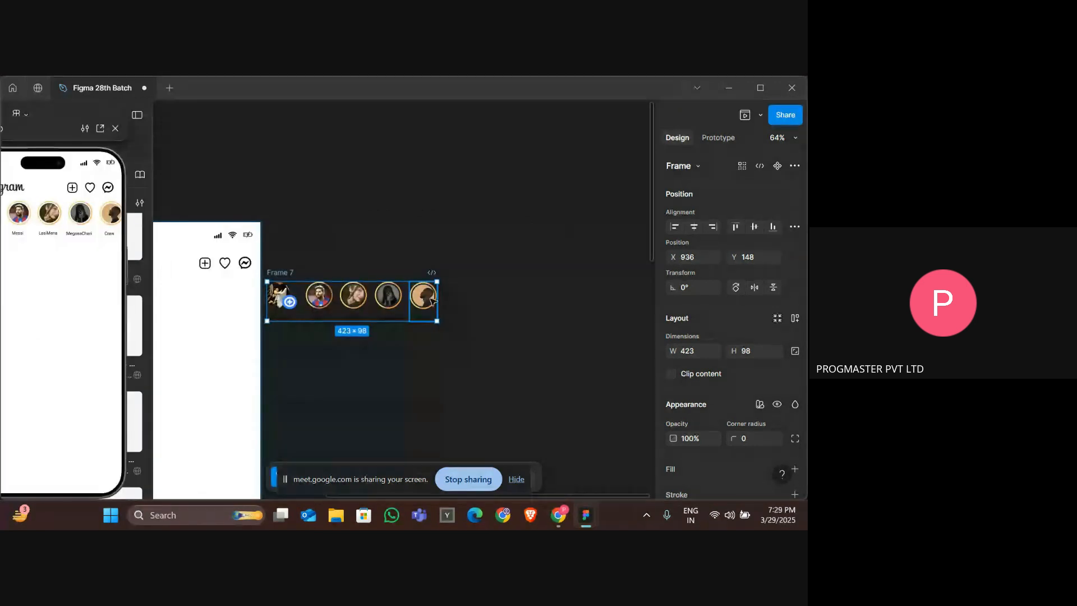
pyautogui.click(430, 310)
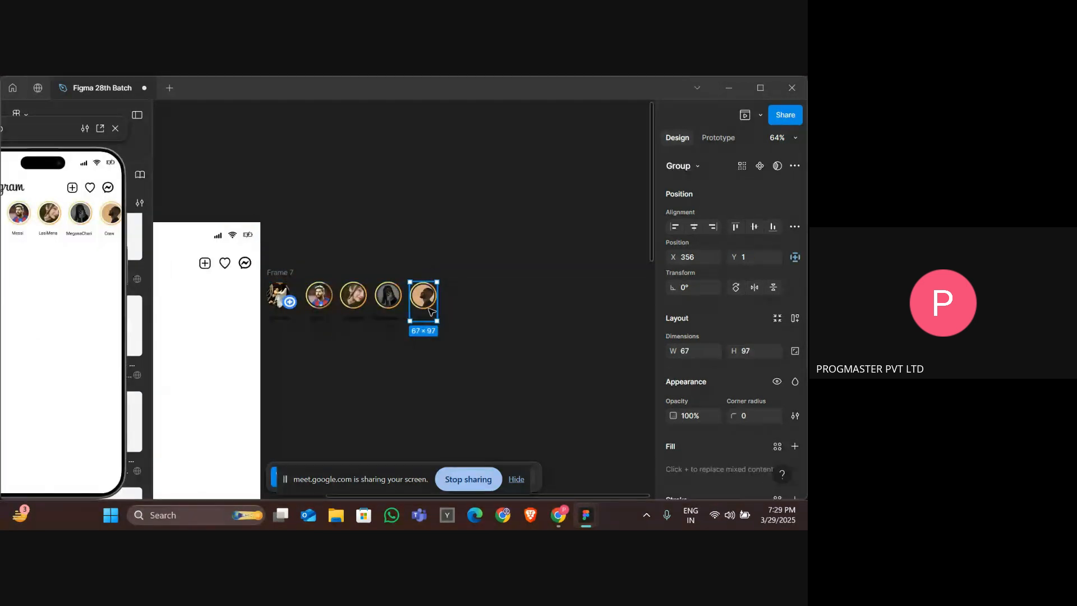
pyautogui.click(458, 305)
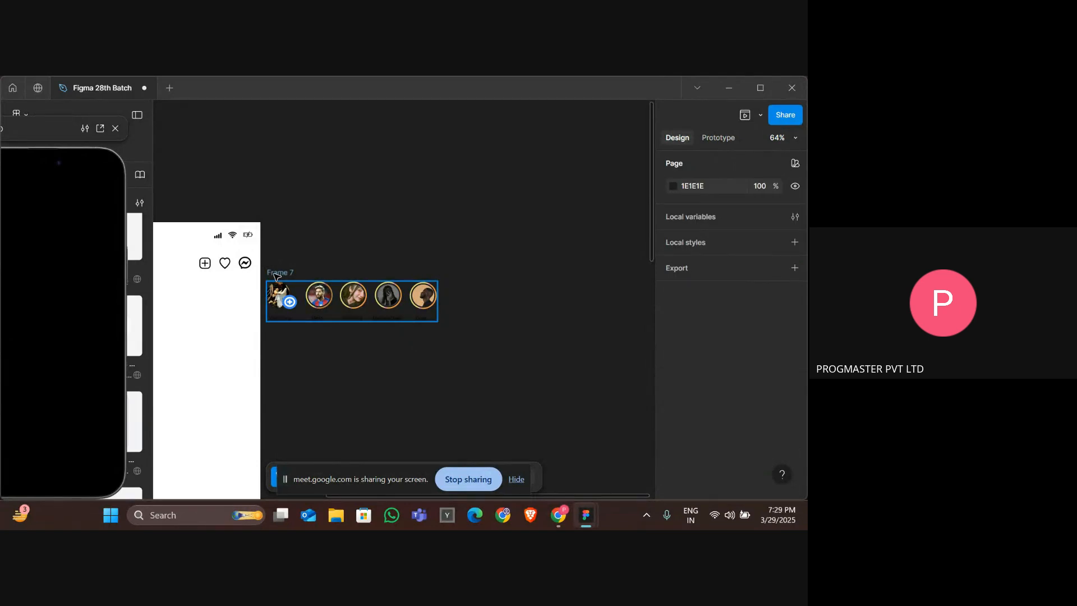
pyautogui.click(278, 274)
pyautogui.moveTo(453, 306); pyautogui.dragTo(475, 306)
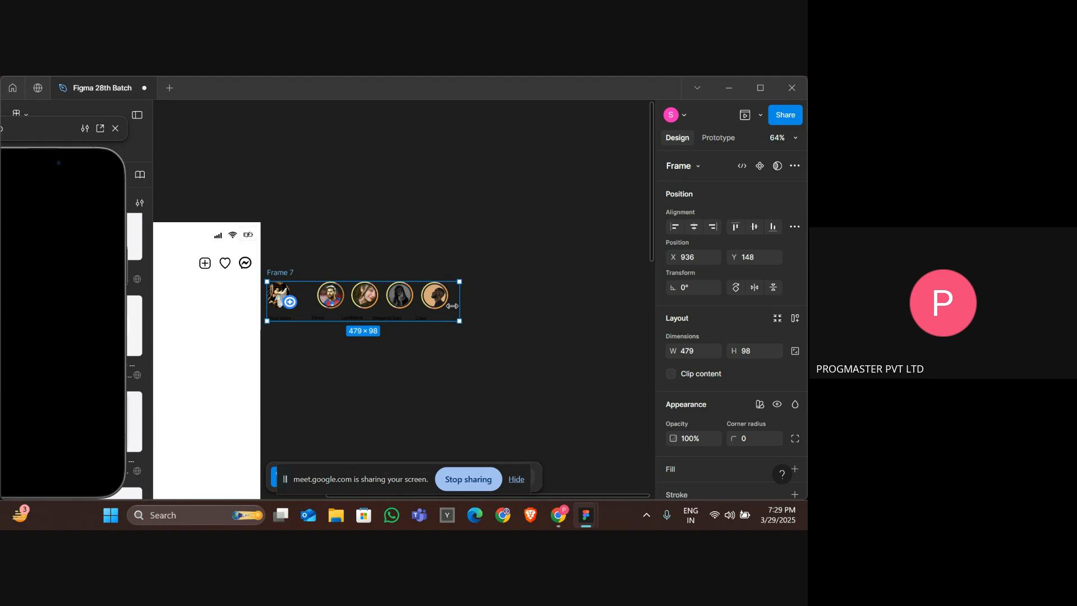
pyautogui.moveTo(452, 306); pyautogui.dragTo(436, 307)
pyautogui.scroll(3, 435, 308)
pyautogui.hscroll(-2, 397, 314)
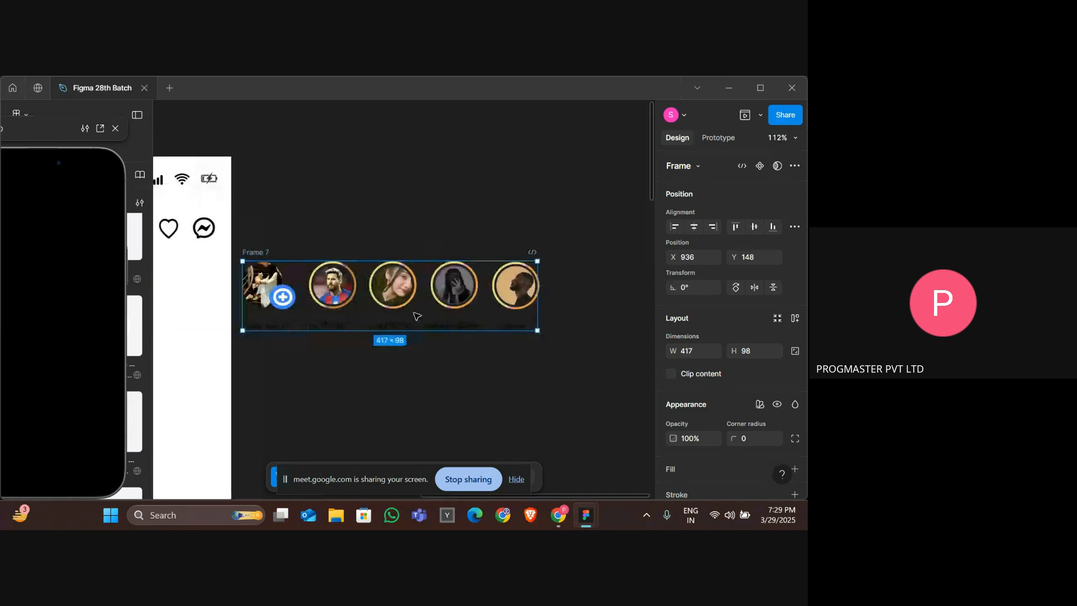
pyautogui.click(506, 299)
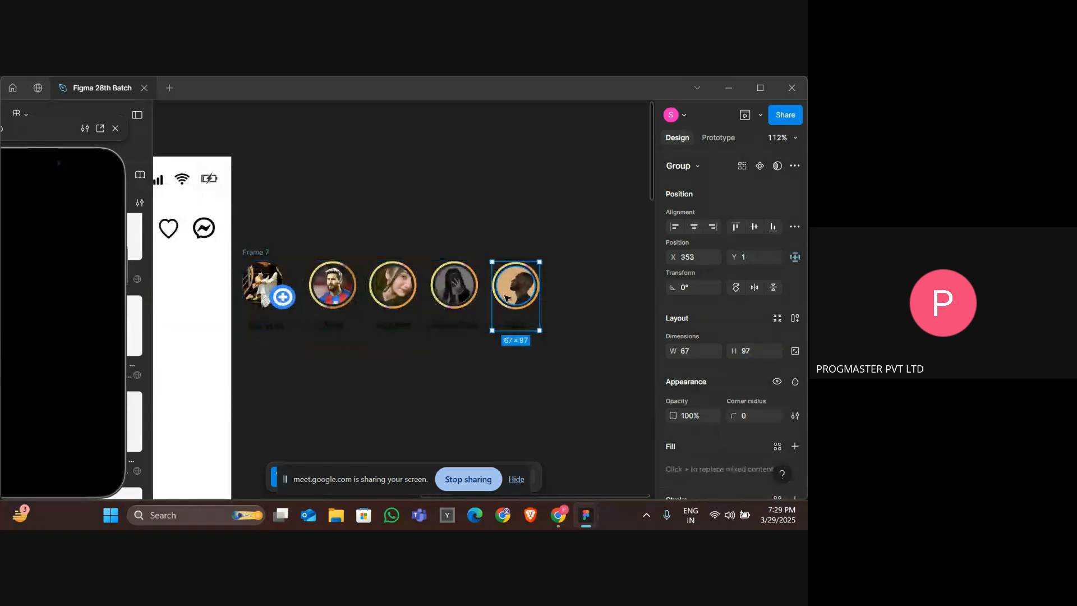
pyautogui.click(570, 326)
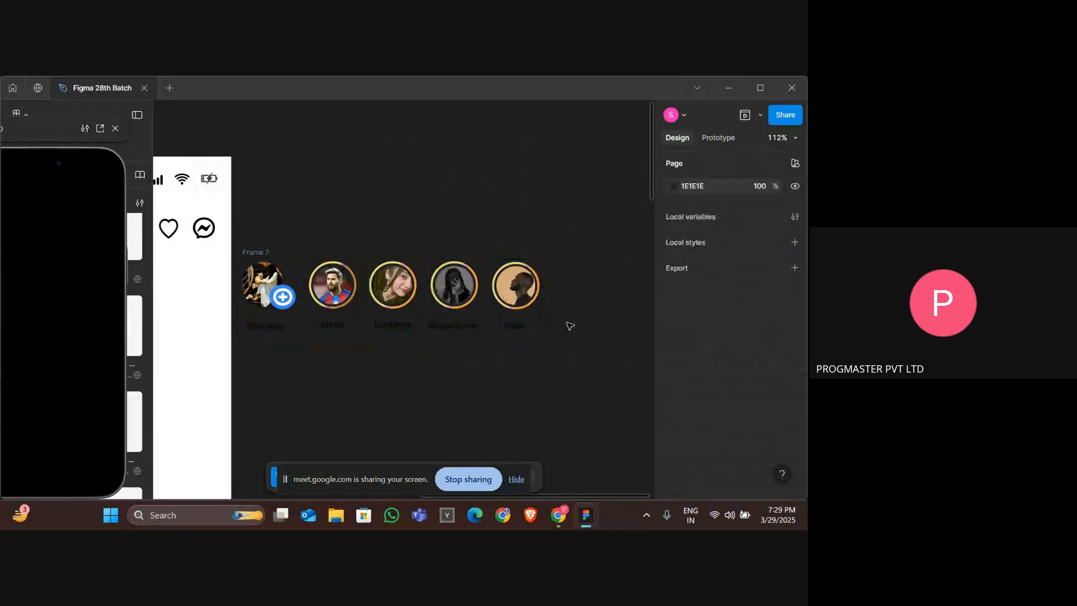
pyautogui.click(269, 253)
pyautogui.rightClick(291, 269)
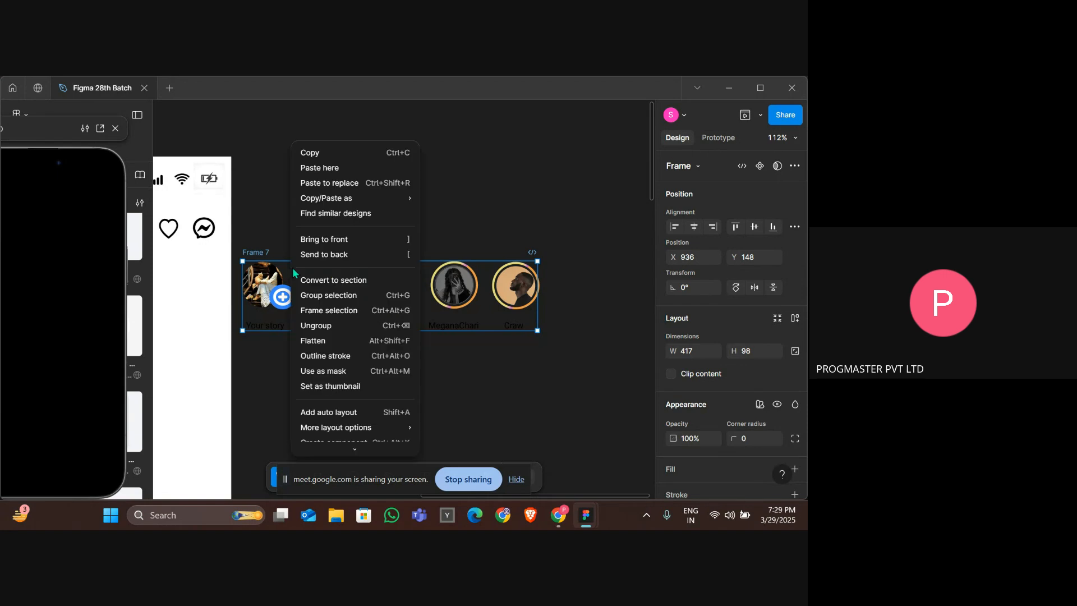
pyautogui.click(336, 299)
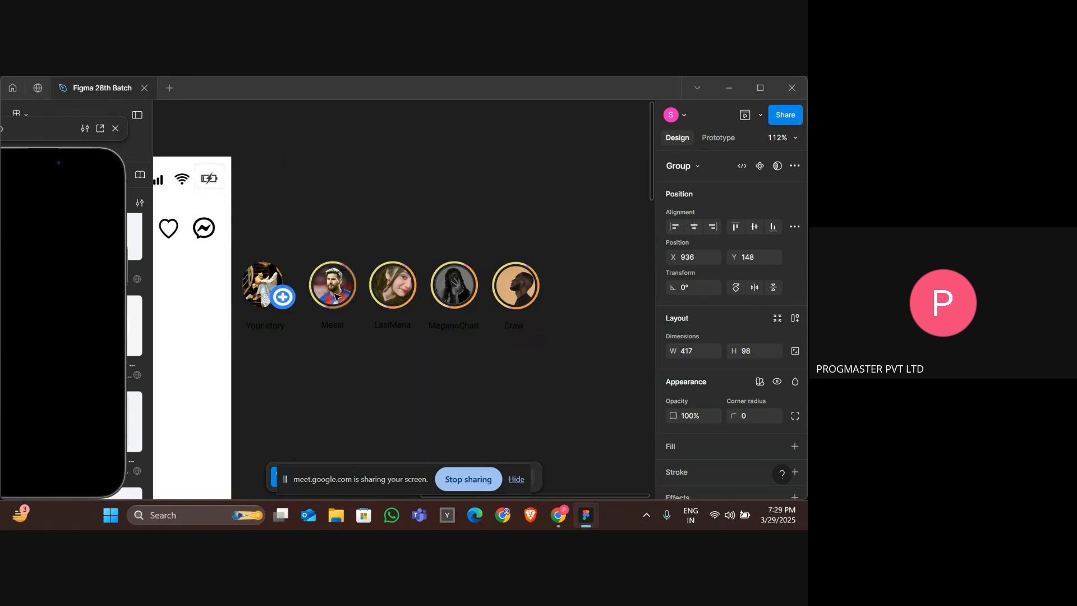
pyautogui.rightClick(283, 290)
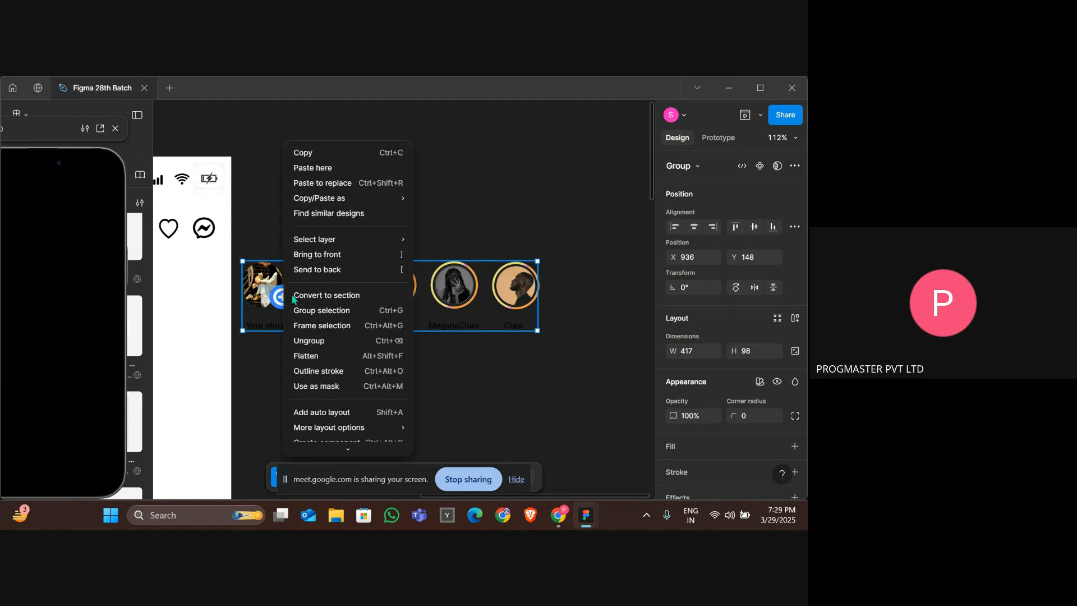
pyautogui.click(336, 342)
# Remove the frame around the stories by ungrouping it.
pyautogui.click(328, 297)
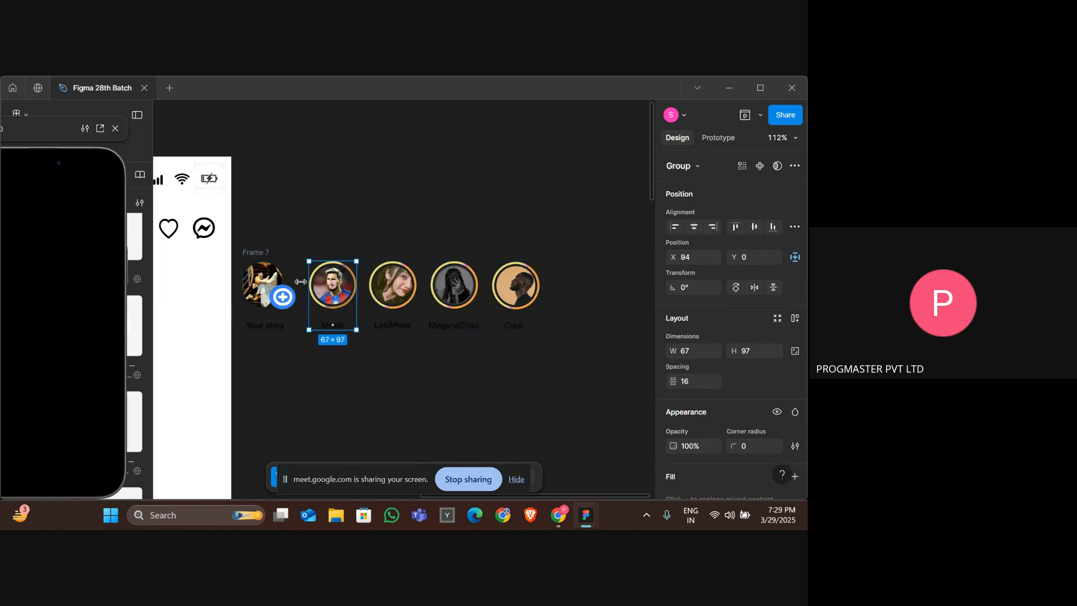
pyautogui.click(295, 283)
pyautogui.click(262, 252)
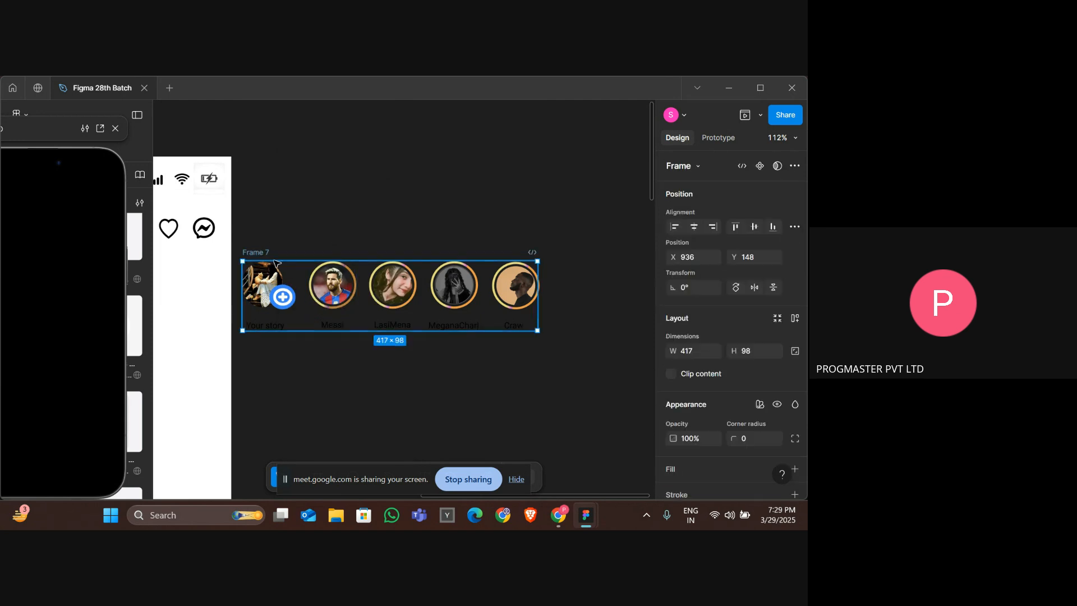
pyautogui.rightClick(302, 278)
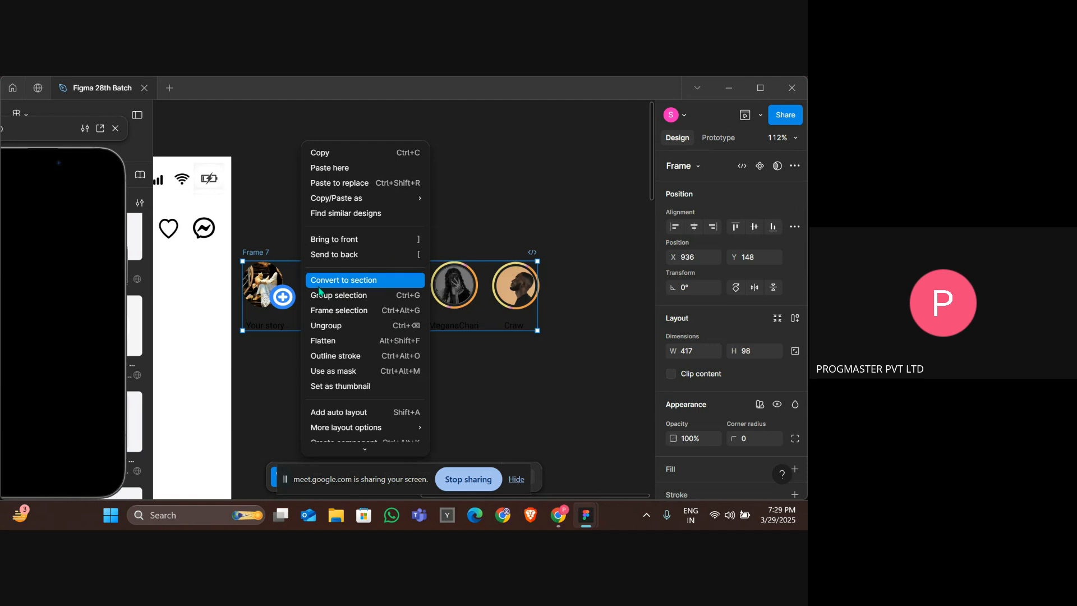
pyautogui.click(321, 329)
pyautogui.click(263, 256)
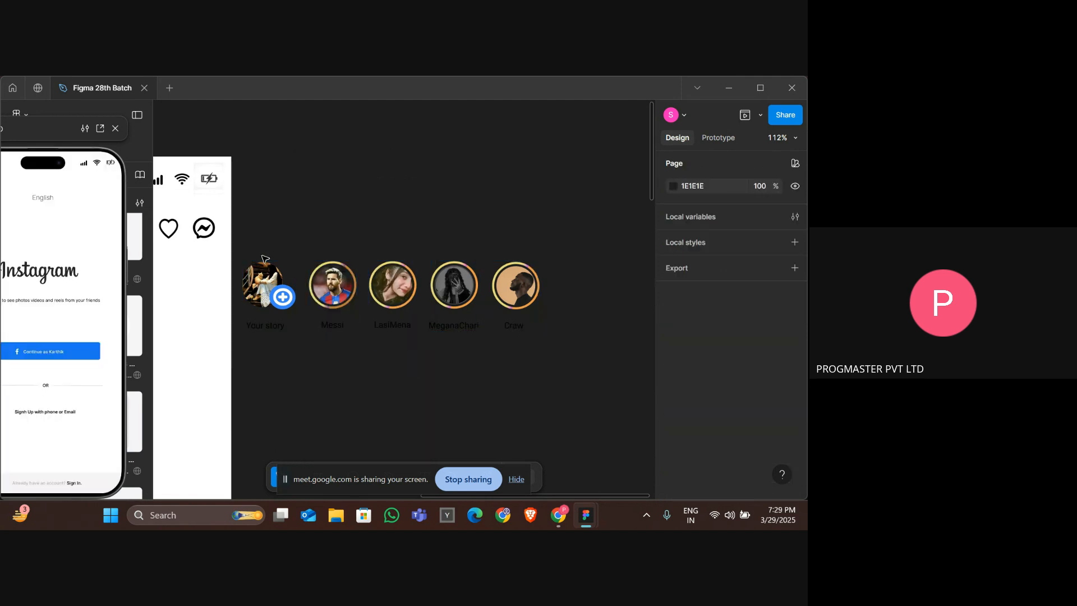
# Duplicate the Craw story and place the copy at the end of the row.
pyautogui.click(526, 286)
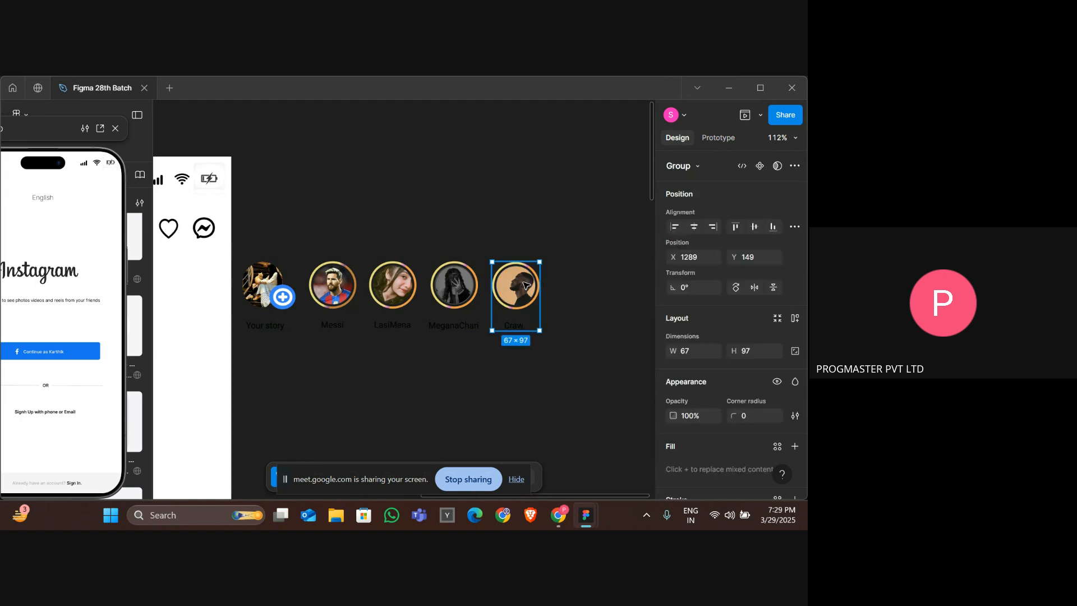
pyautogui.moveTo(526, 286); pyautogui.dragTo(587, 284)
pyautogui.doubleClick(381, 296)
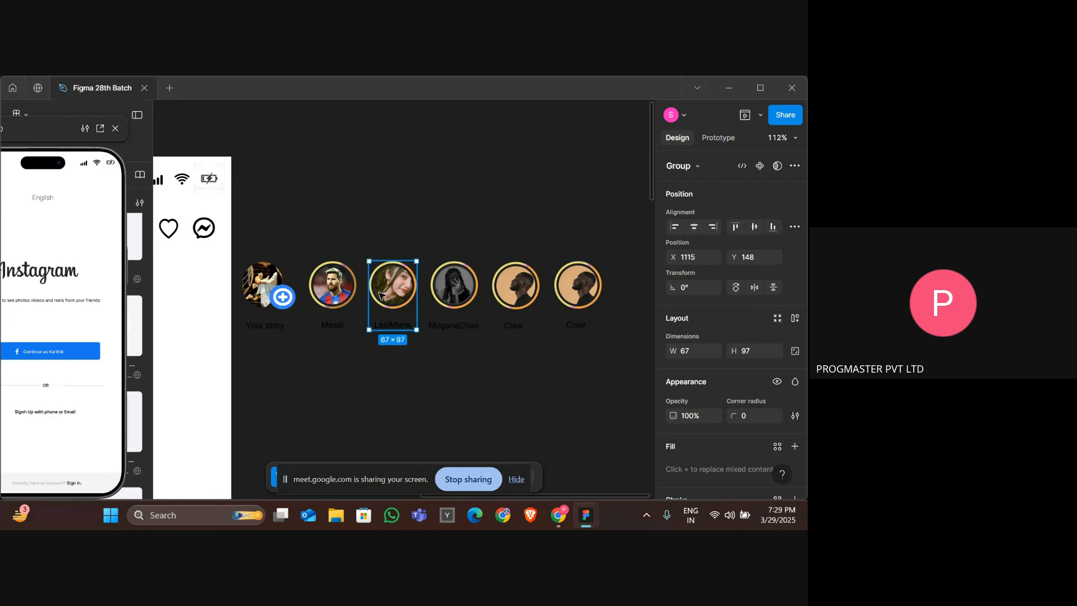
pyautogui.click(393, 324)
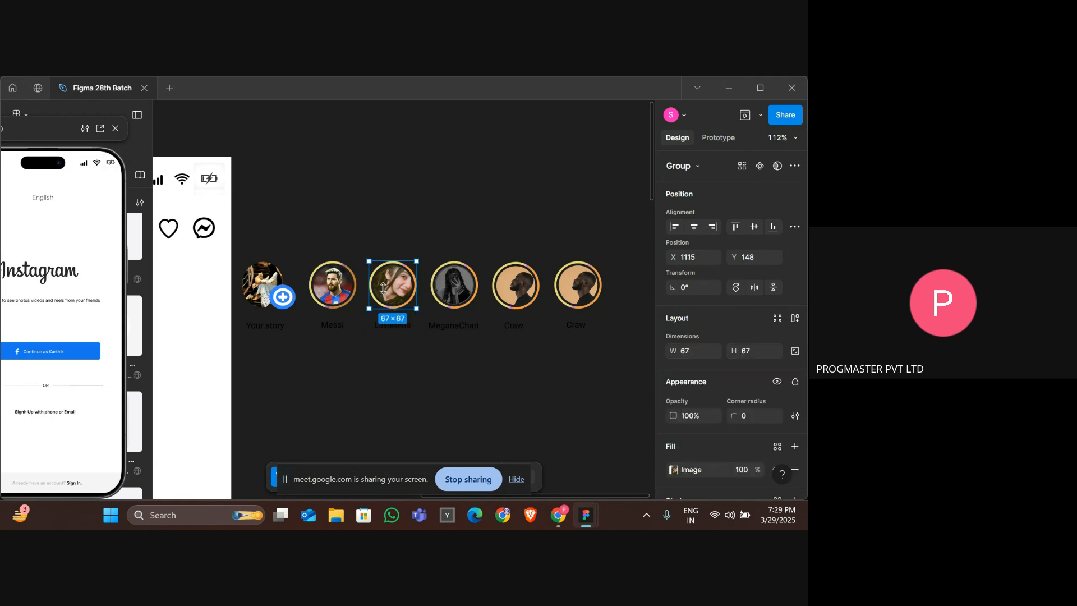
pyautogui.moveTo(378, 233); pyautogui.dragTo(403, 338)
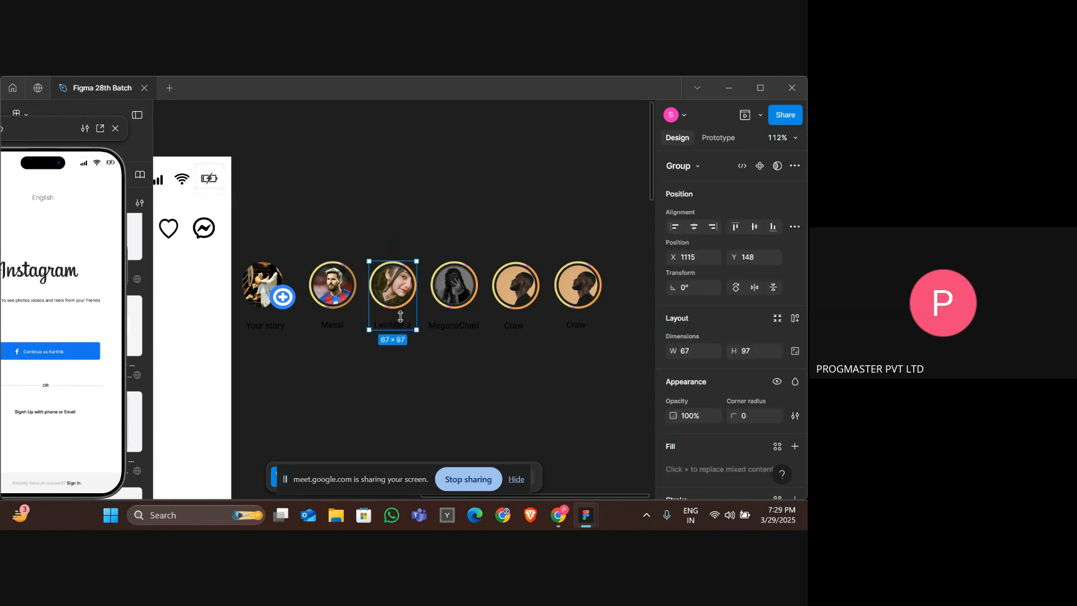
pyautogui.rightClick(399, 312)
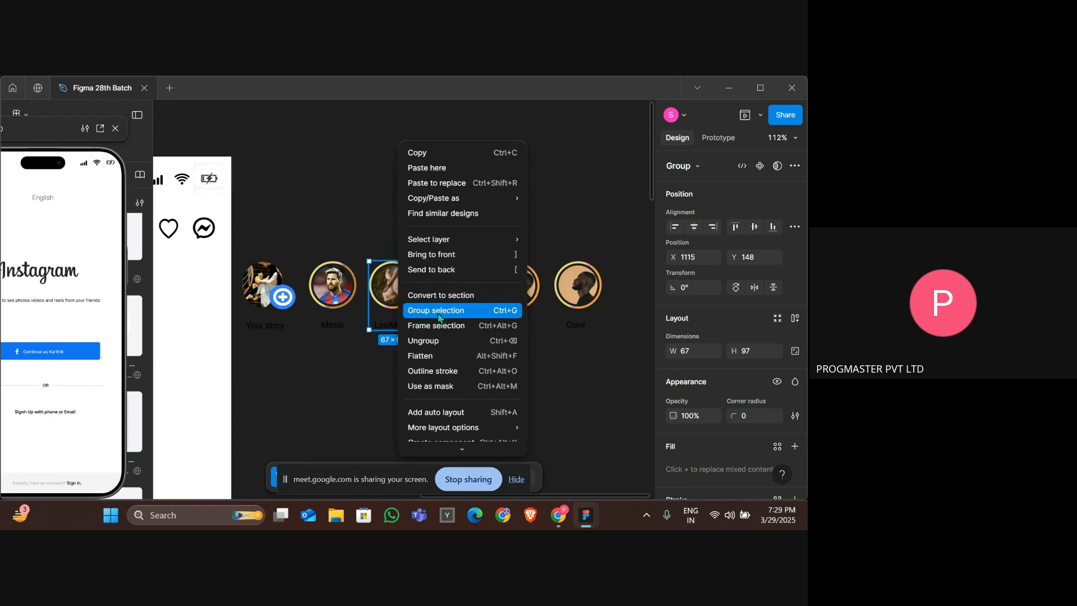
pyautogui.click(440, 310)
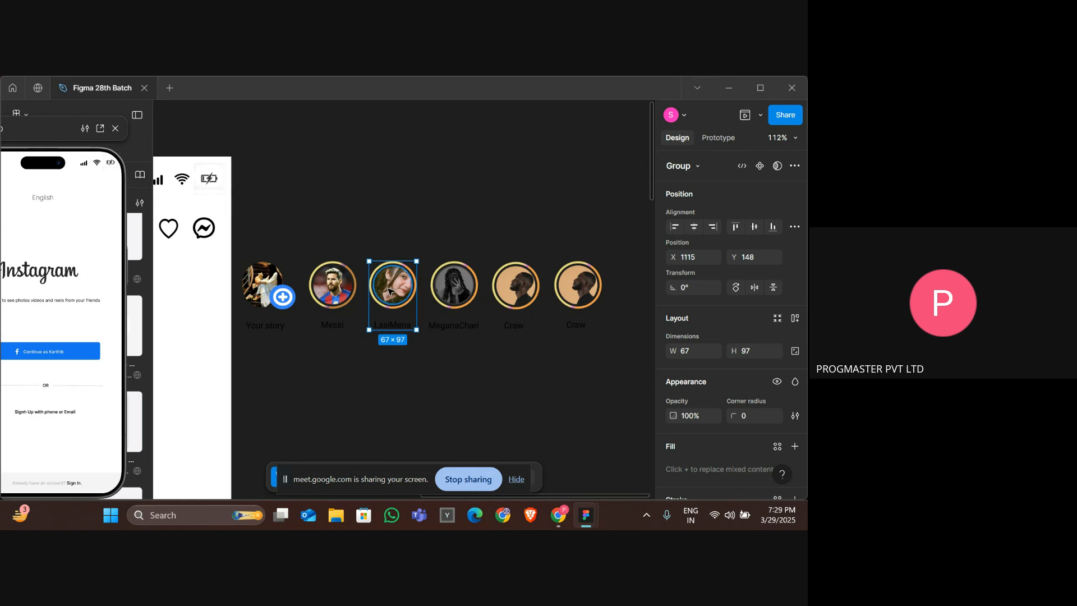
pyautogui.moveTo(371, 287); pyautogui.dragTo(539, 291)
# Paste a copy of the Messi story at the end of the row after the LasiMena copy.
pyautogui.hscroll(-3, 538, 292)
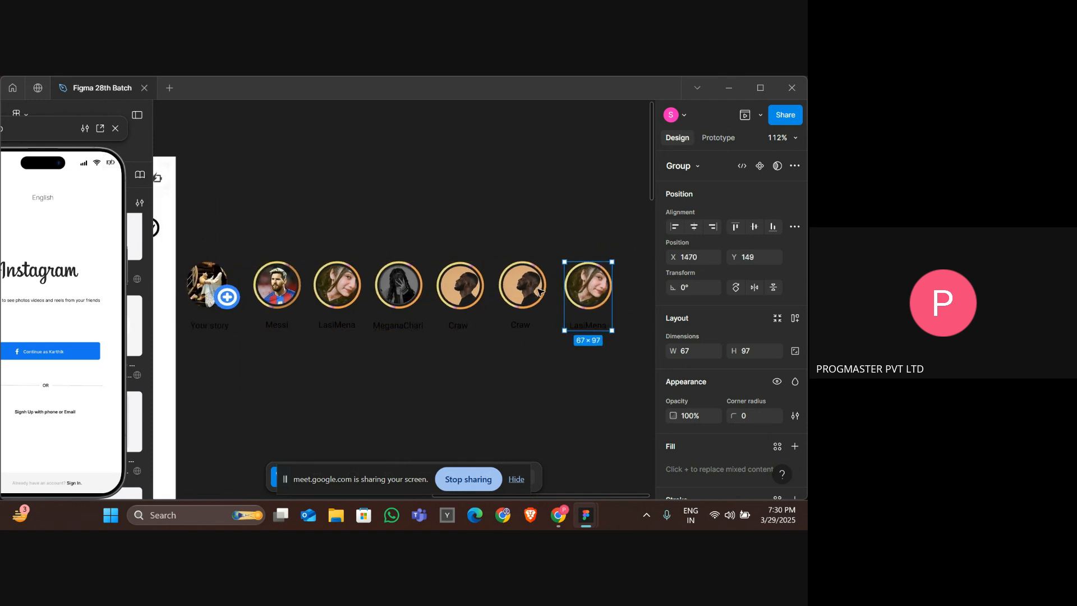
pyautogui.click(270, 298)
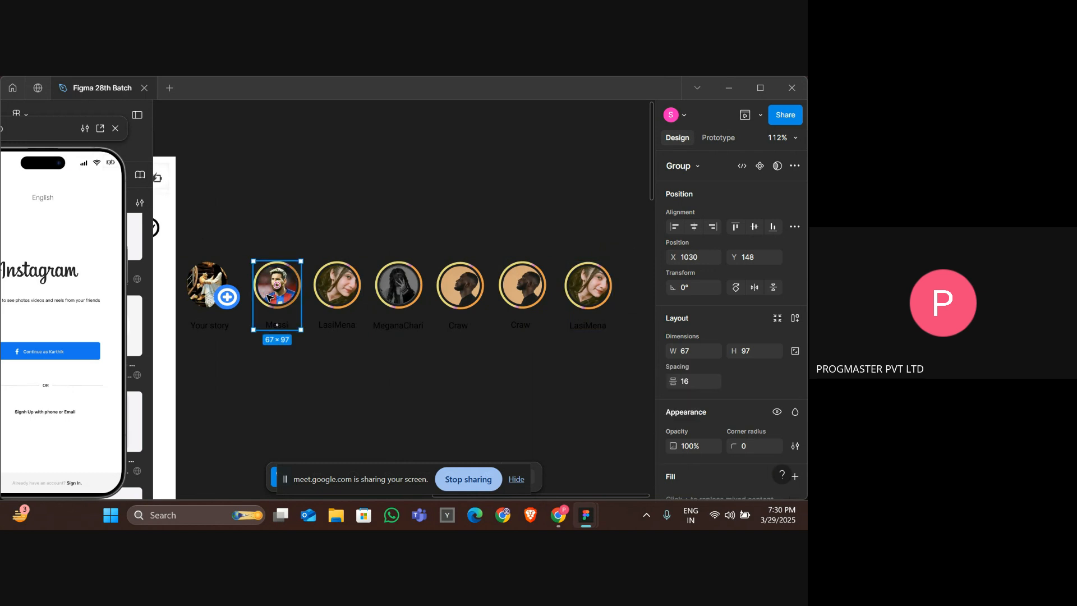
pyautogui.hscroll(8, 472, 305)
pyautogui.hotkey('ctrl', 'x')
pyautogui.hotkey('ctrl', 'v')
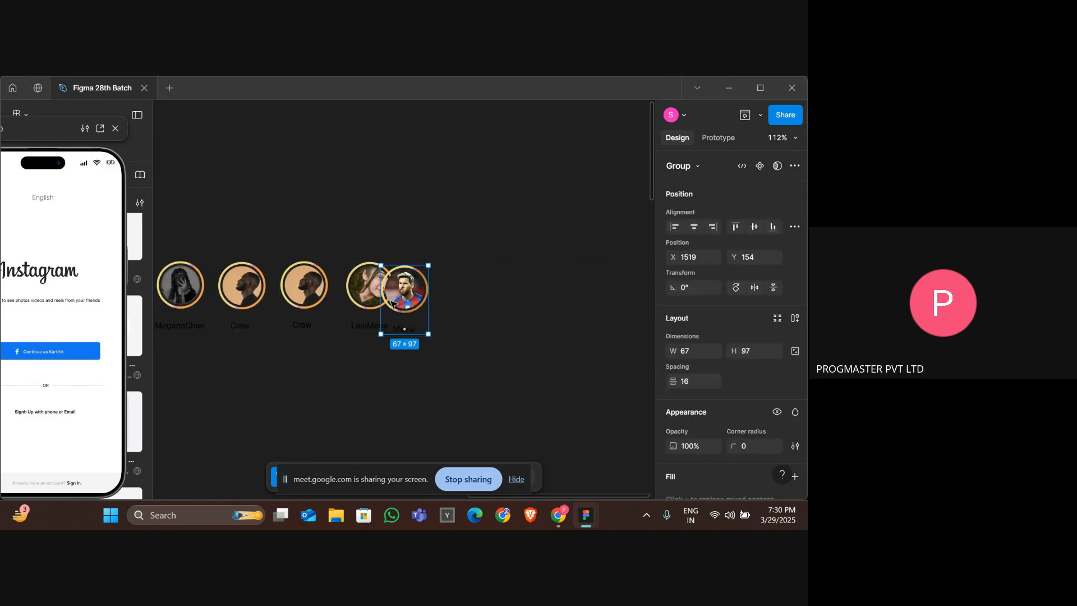
pyautogui.moveTo(414, 300); pyautogui.dragTo(425, 297)
pyautogui.press('Right')
pyautogui.press('Right')
pyautogui.press('Right')
pyautogui.press('Right')
pyautogui.press('Right')
pyautogui.press('Right')
pyautogui.press('Right')
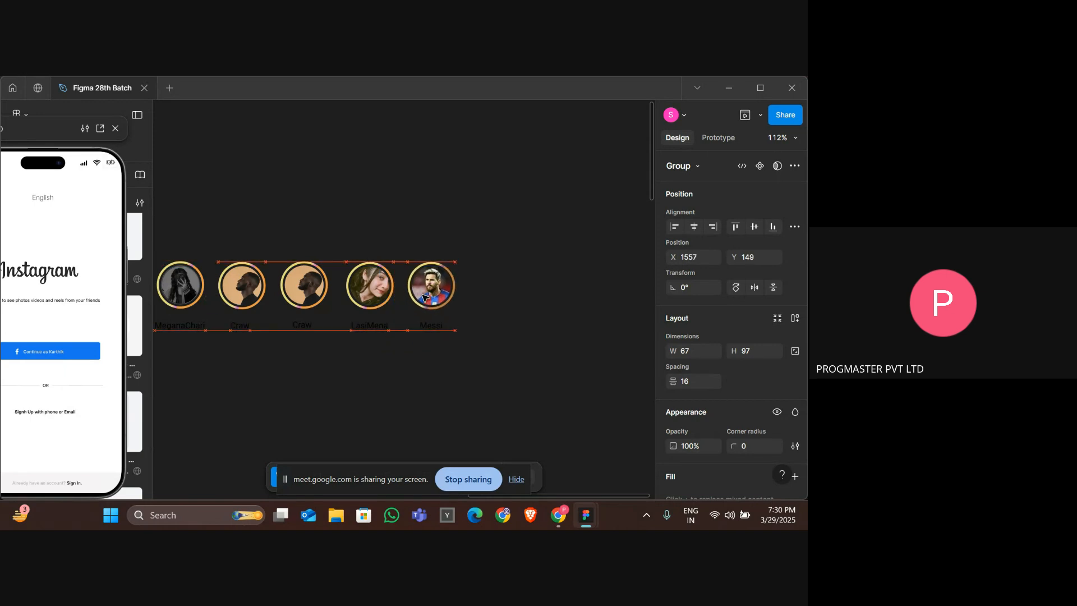
# Select all eight stories and wrap them in a new frame.
pyautogui.hscroll(-2, 425, 297)
pyautogui.scroll(-2, 425, 298)
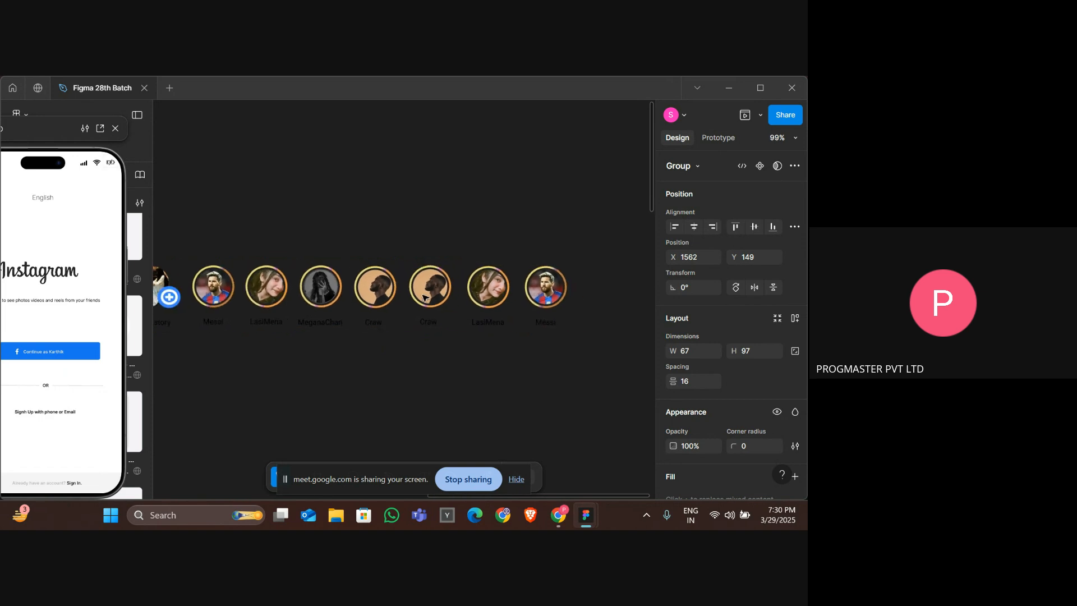
pyautogui.click(252, 371)
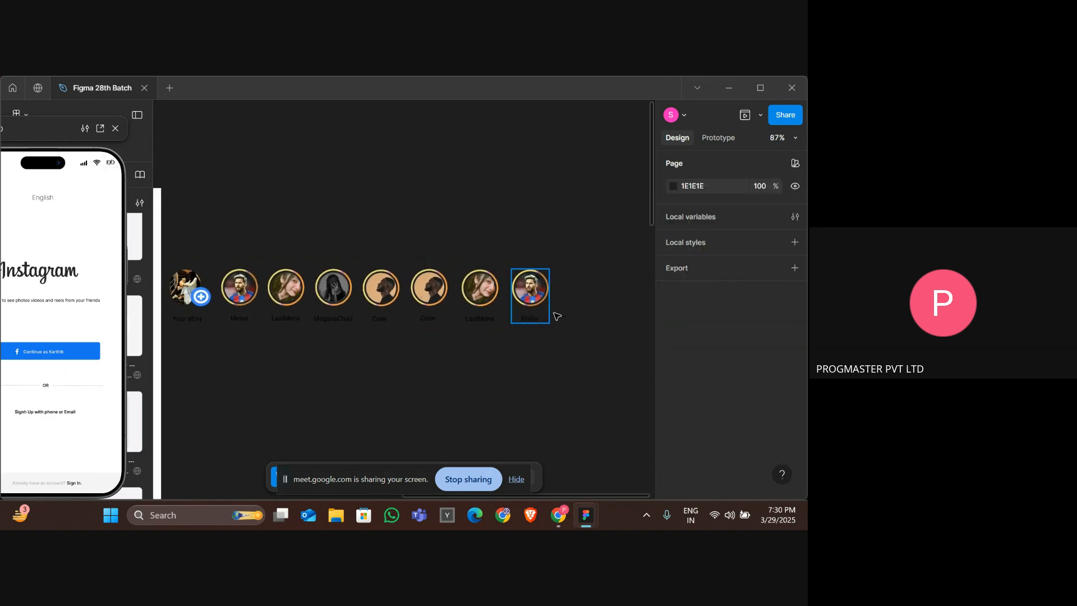
pyautogui.moveTo(602, 297); pyautogui.dragTo(174, 298)
pyautogui.rightClick(270, 300)
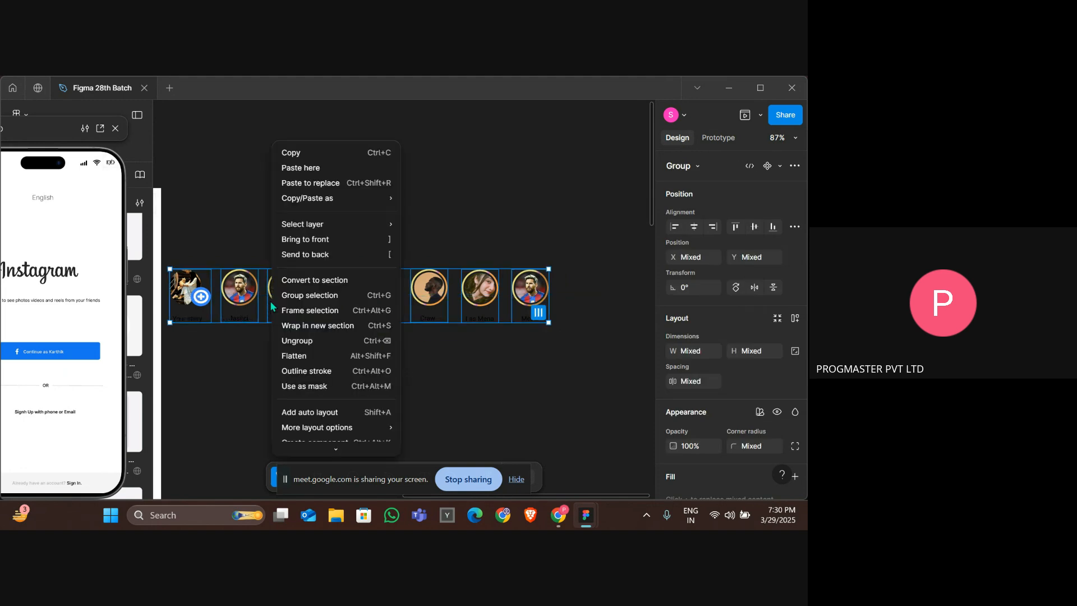
pyautogui.click(302, 312)
# Move the stories frame onto the Insta HomePage just below the Instagram header.
pyautogui.hscroll(-5, 471, 302)
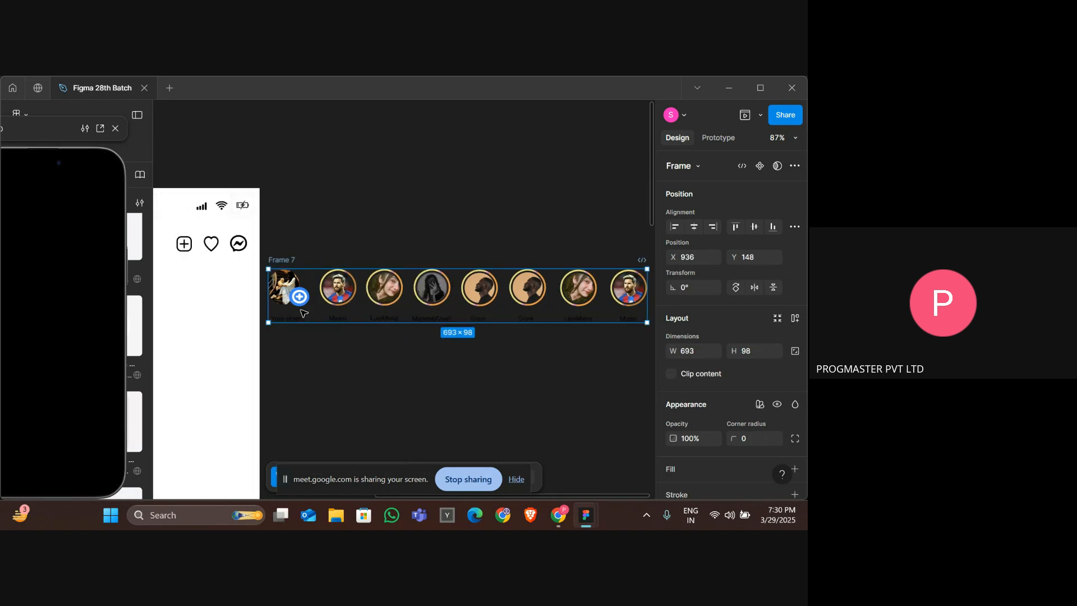
pyautogui.moveTo(470, 302); pyautogui.dragTo(238, 298)
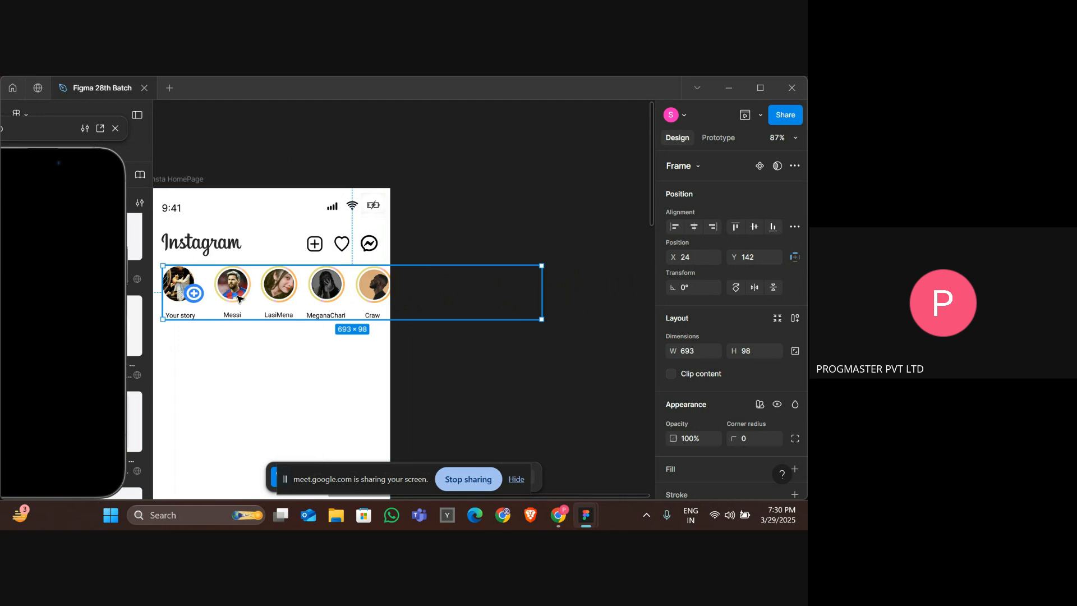
pyautogui.click(178, 181)
pyautogui.hscroll(-1, 179, 181)
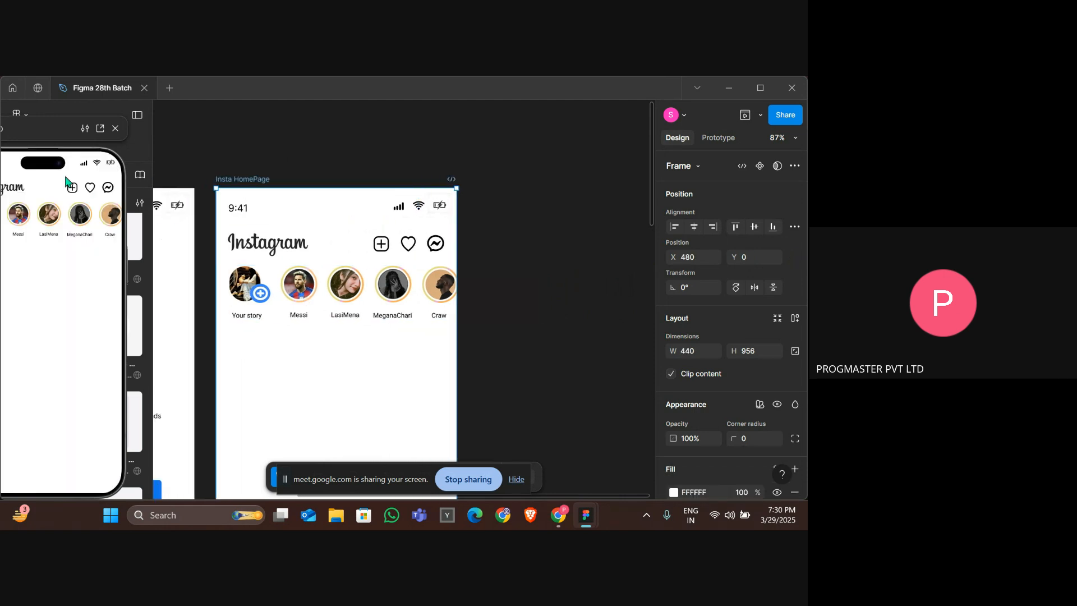
pyautogui.moveTo(49, 137); pyautogui.dragTo(117, 131)
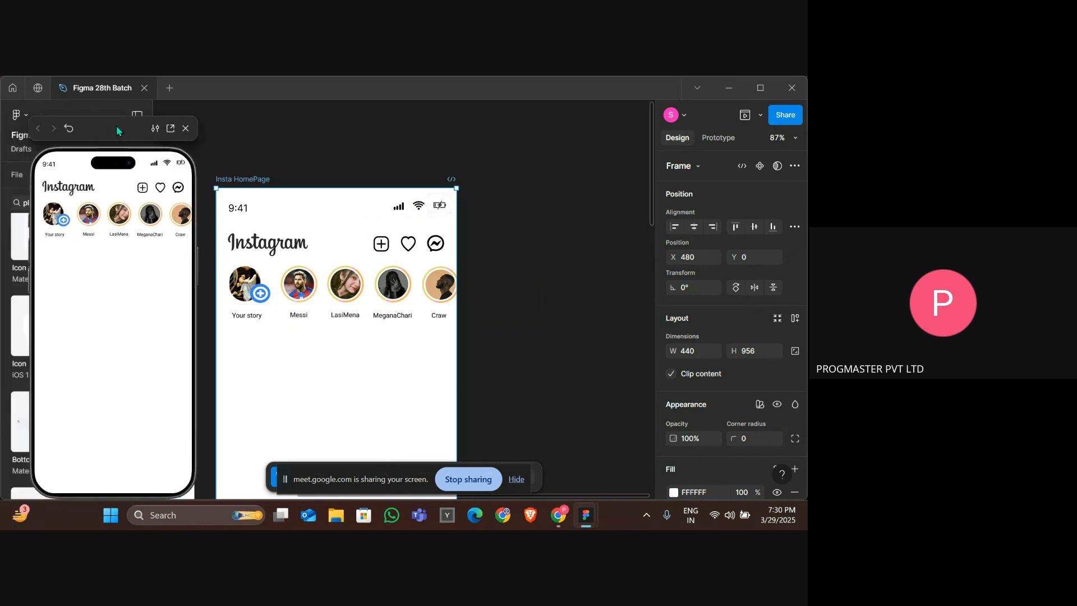
# Fine-tune the stories frame's placement on the home page to X 22, Y 142.
pyautogui.moveTo(389, 293); pyautogui.dragTo(387, 294)
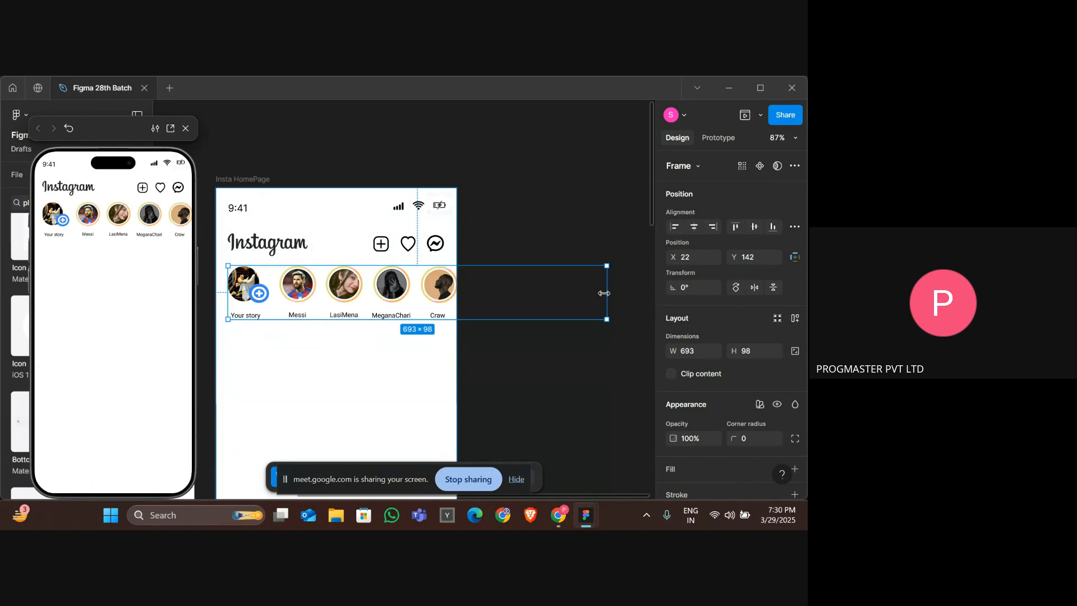
pyautogui.moveTo(604, 294)
pyautogui.mouseDown()
pyautogui.moveTo(536, 293)
pyautogui.moveTo(606, 293)
pyautogui.mouseUp()
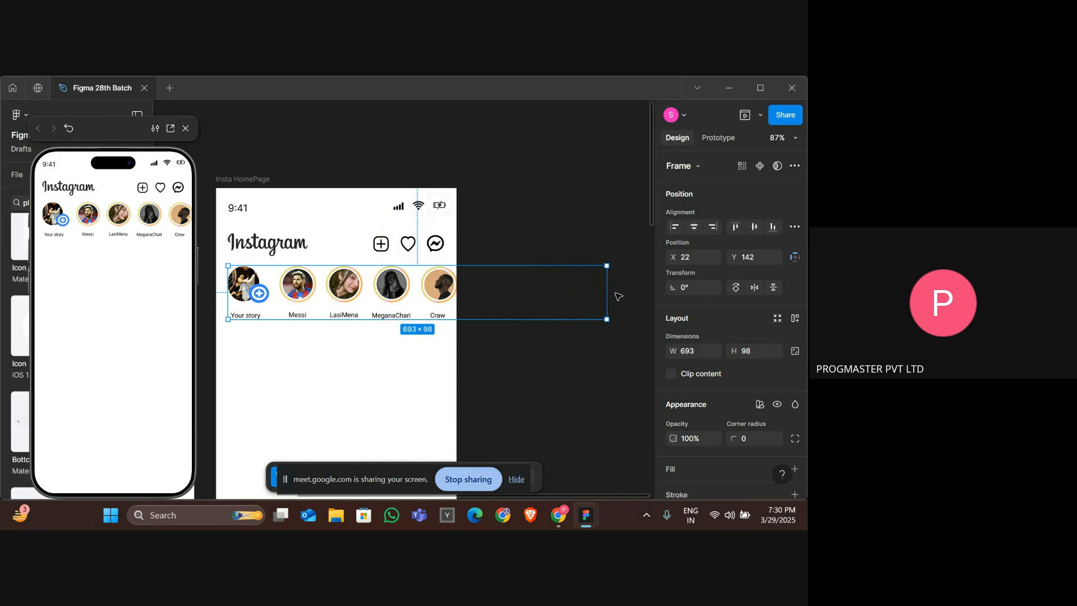
pyautogui.click(675, 372)
pyautogui.moveTo(608, 294)
pyautogui.mouseDown()
pyautogui.moveTo(594, 296)
pyautogui.moveTo(604, 302)
pyautogui.mouseUp()
# Set the stories frame's prototype scroll overflow to Horizontal.
pyautogui.click(716, 141)
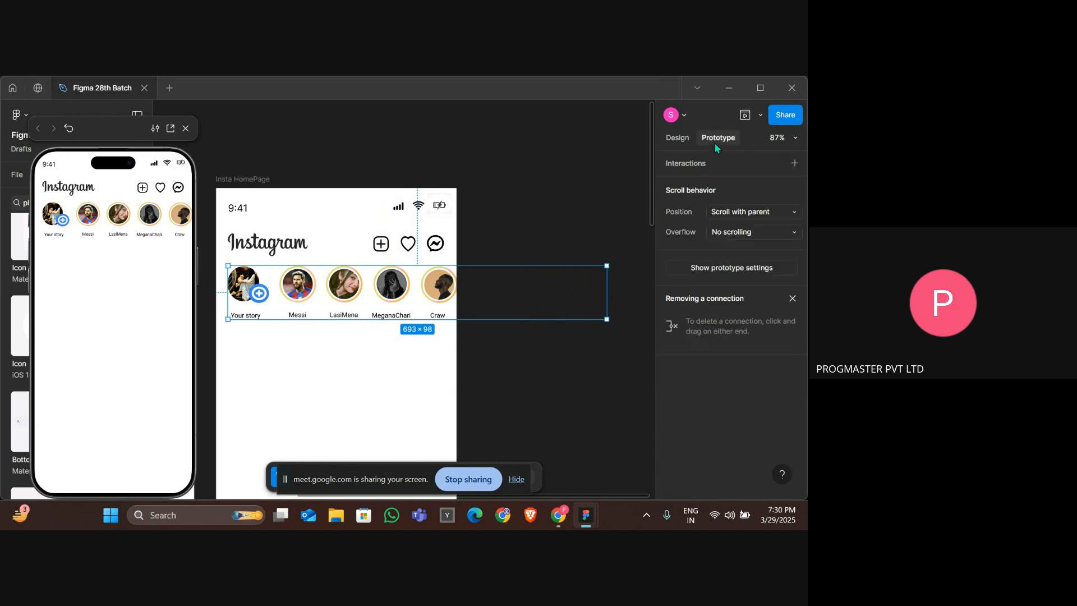
pyautogui.click(733, 234)
pyautogui.click(739, 245)
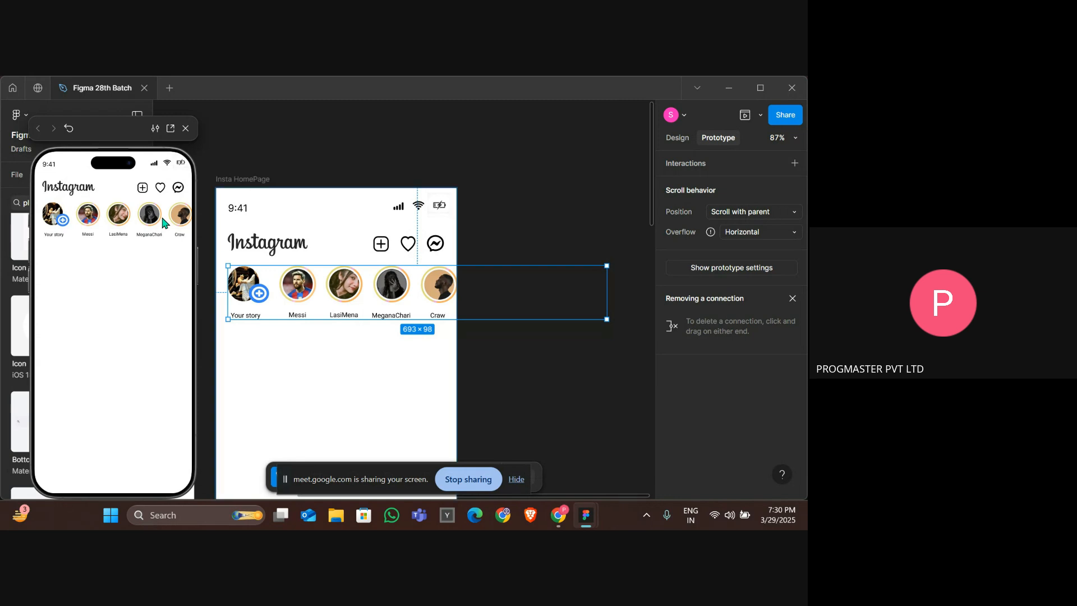
# Ungroup the stories frame on the Insta HomePage.
pyautogui.click(322, 248)
pyautogui.click(269, 243)
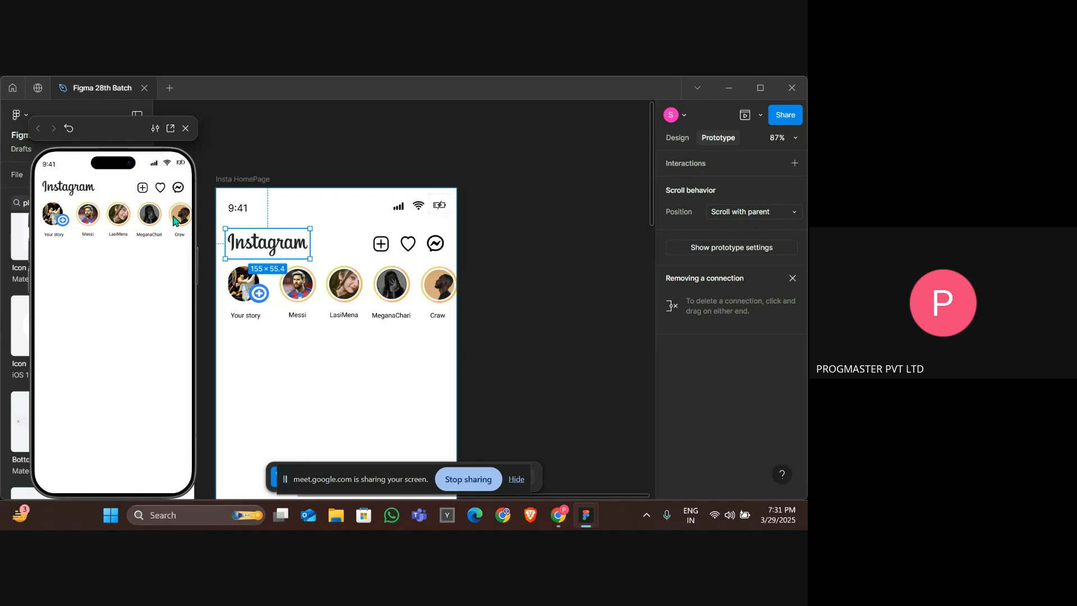
pyautogui.click(223, 180)
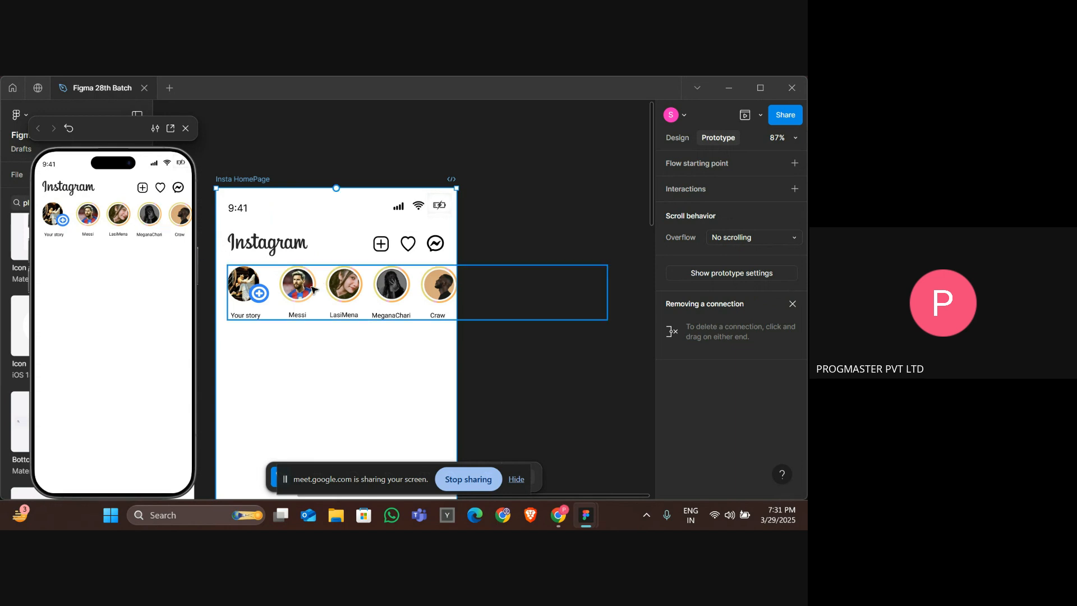
pyautogui.click(324, 302)
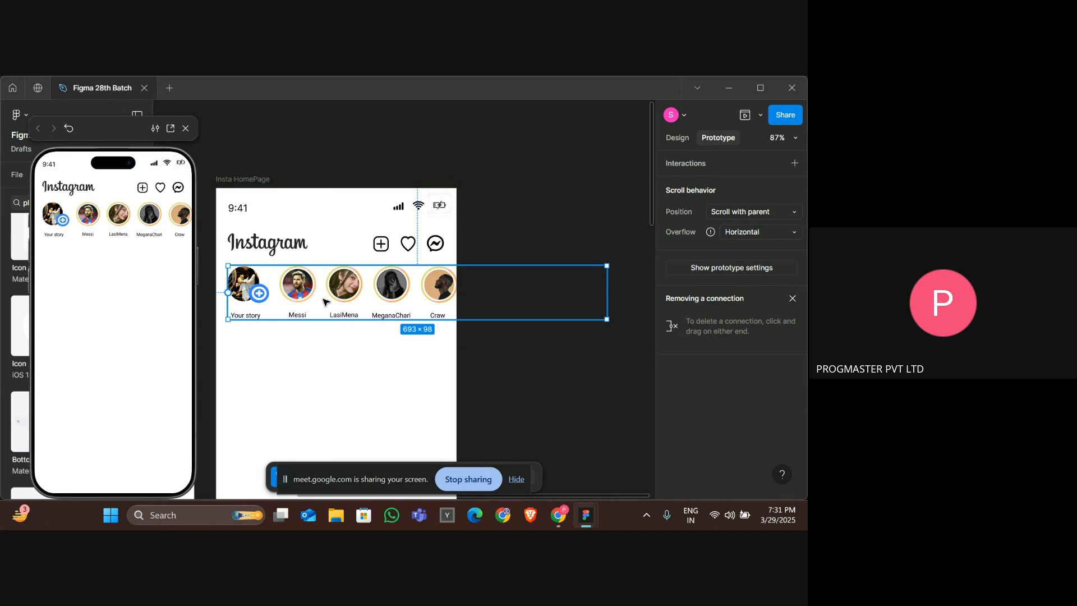
pyautogui.rightClick(492, 312)
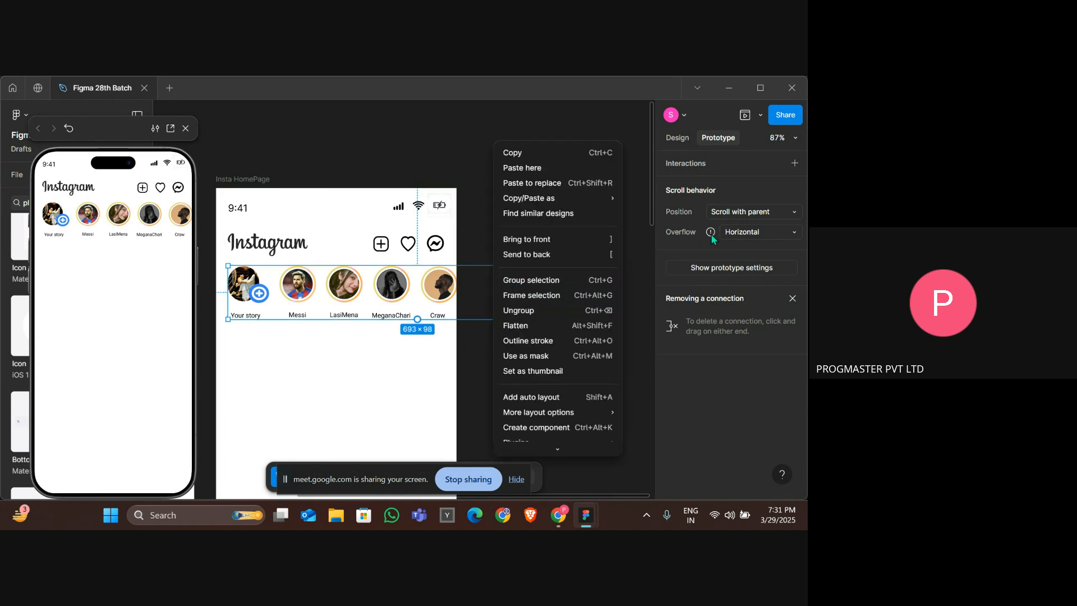
pyautogui.click(531, 310)
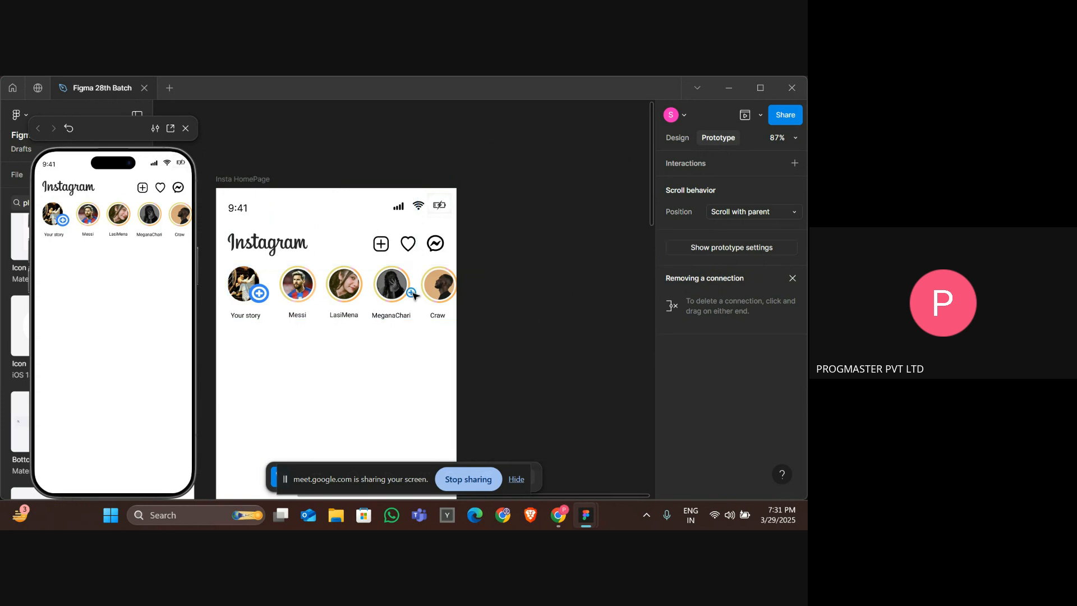
# Reselect all the story groups and wrap them in a new frame.
pyautogui.click(285, 244)
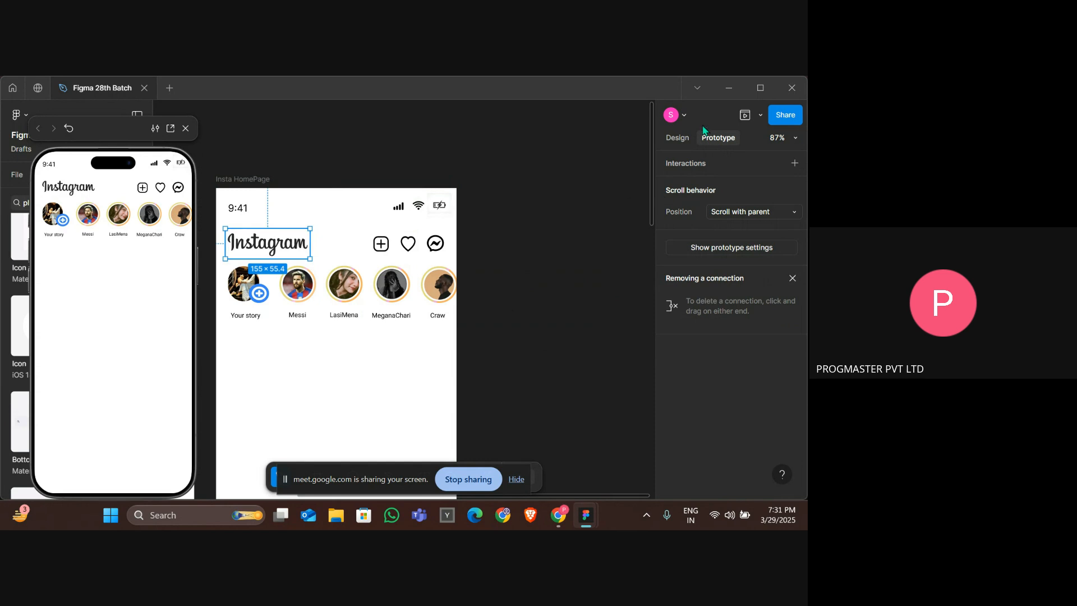
pyautogui.click(679, 138)
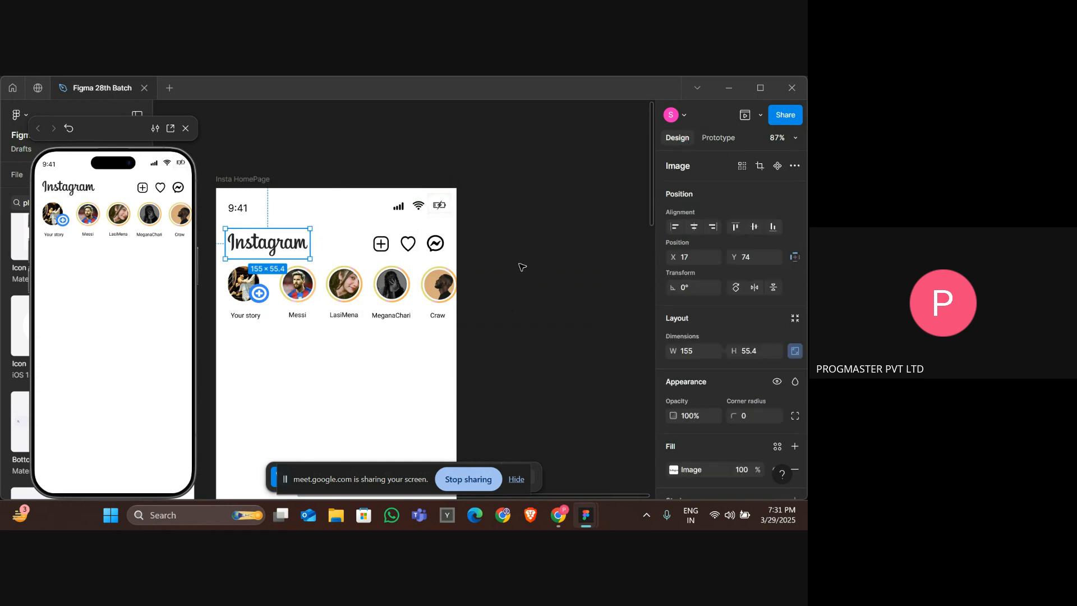
pyautogui.click(215, 304)
pyautogui.moveTo(225, 303); pyautogui.dragTo(654, 289)
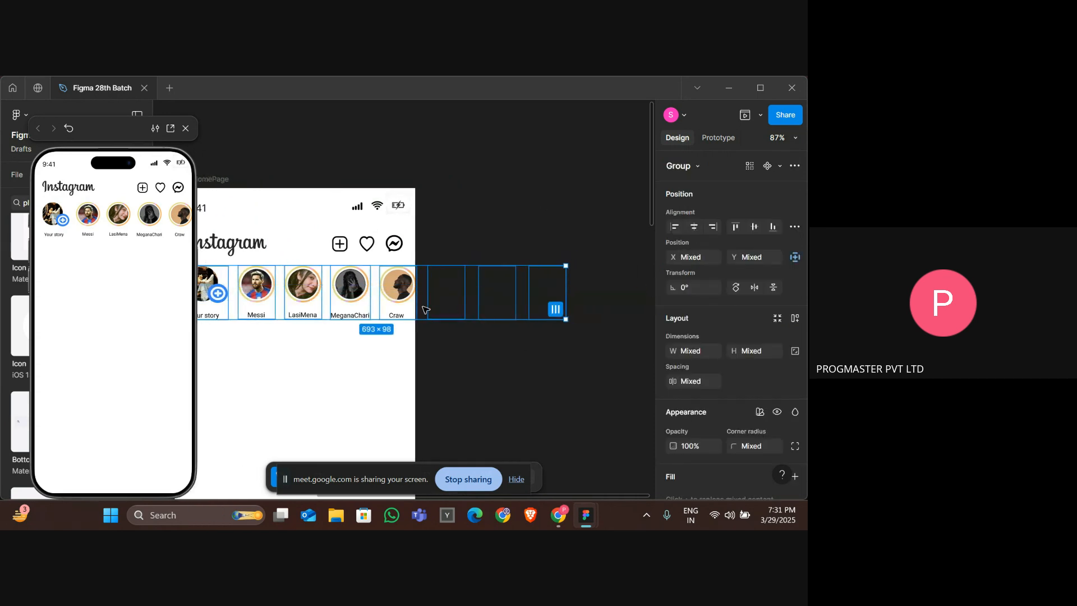
pyautogui.rightClick(424, 309)
pyautogui.click(466, 295)
pyautogui.hscroll(-3, 285, 391)
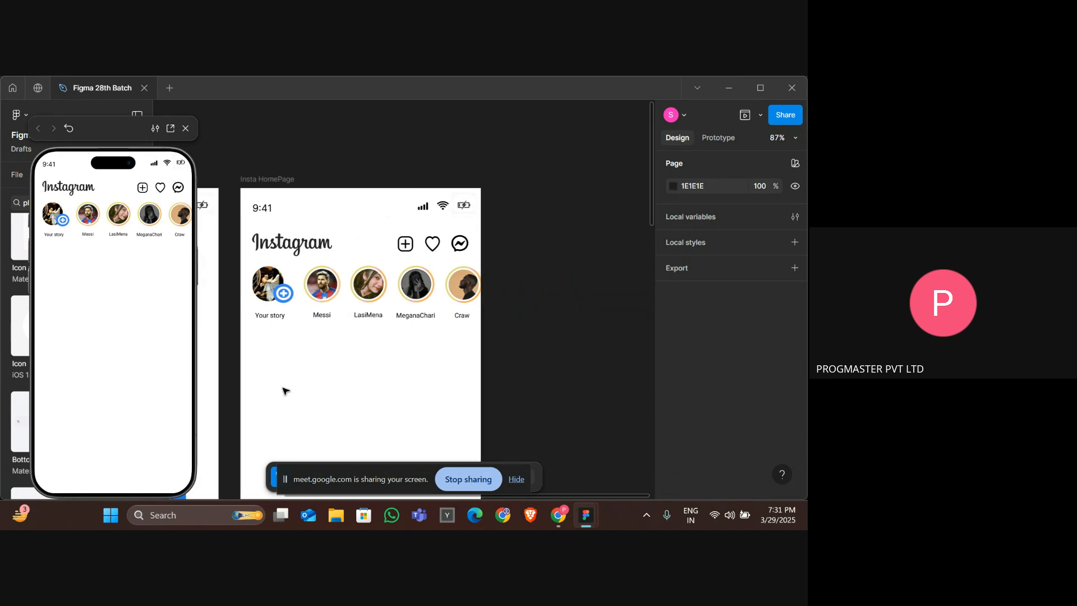
pyautogui.moveTo(383, 290); pyautogui.dragTo(466, 295)
pyautogui.hscroll(-5, 466, 295)
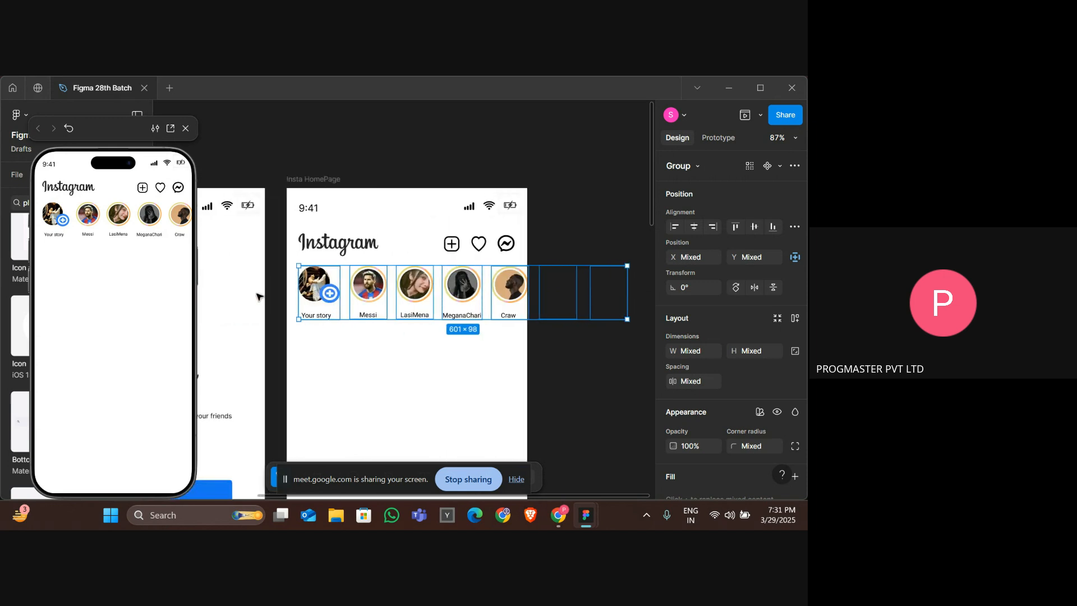
pyautogui.click(290, 298)
pyautogui.moveTo(290, 298); pyautogui.dragTo(455, 303)
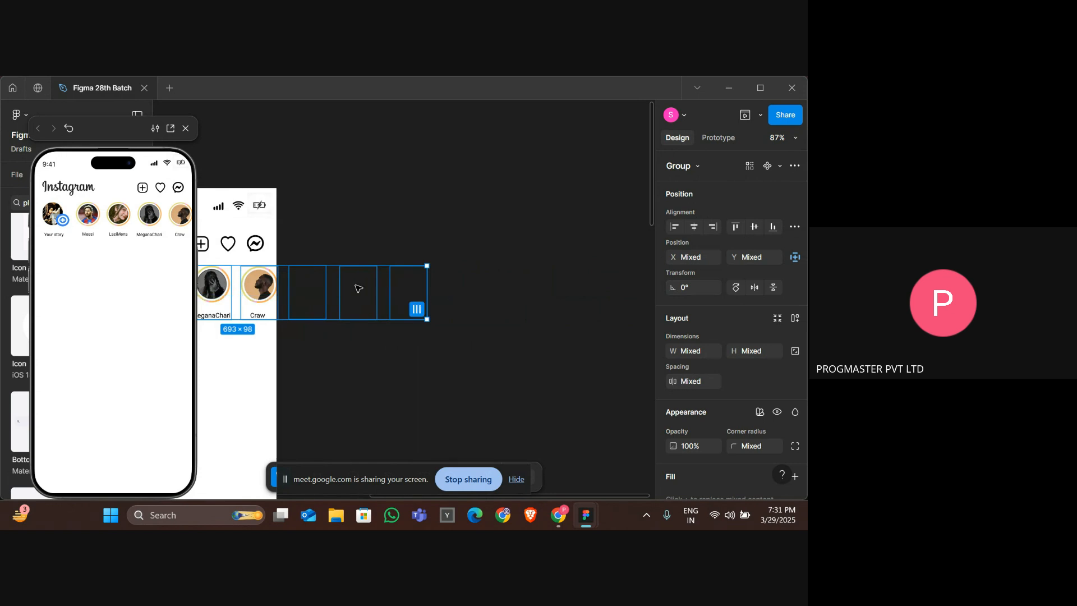
pyautogui.rightClick(358, 289)
pyautogui.click(393, 280)
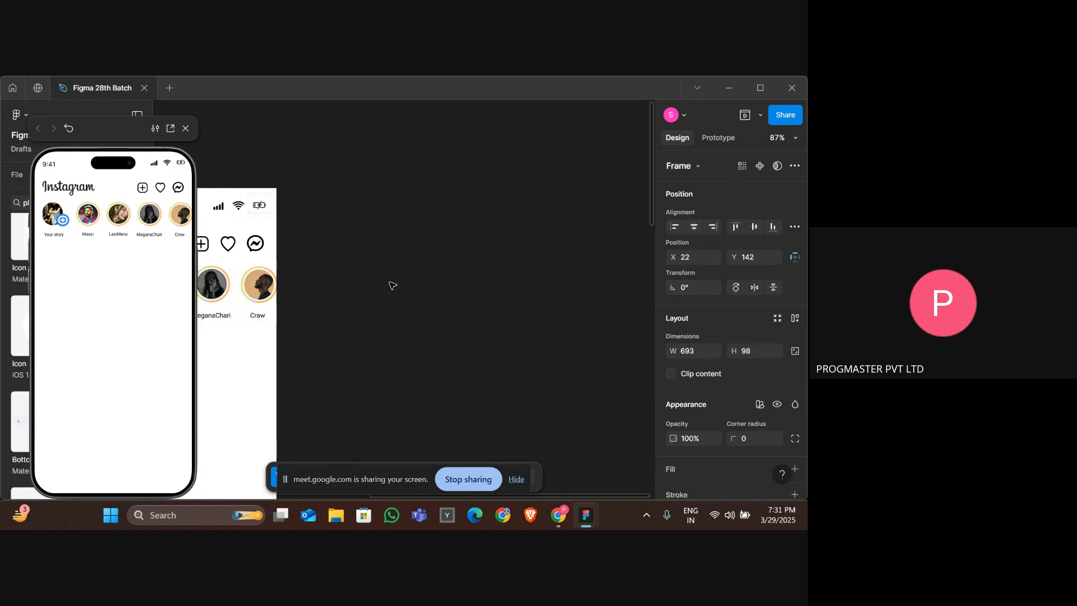
# Set the new stories frame's prototype scroll overflow to Horizontal.
pyautogui.click(716, 140)
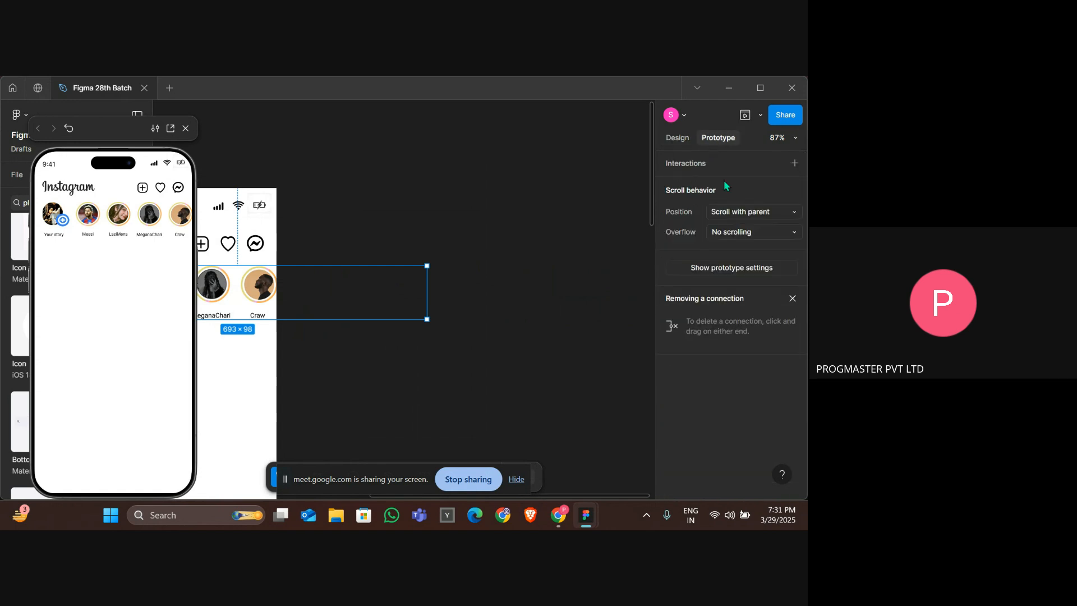
pyautogui.click(739, 233)
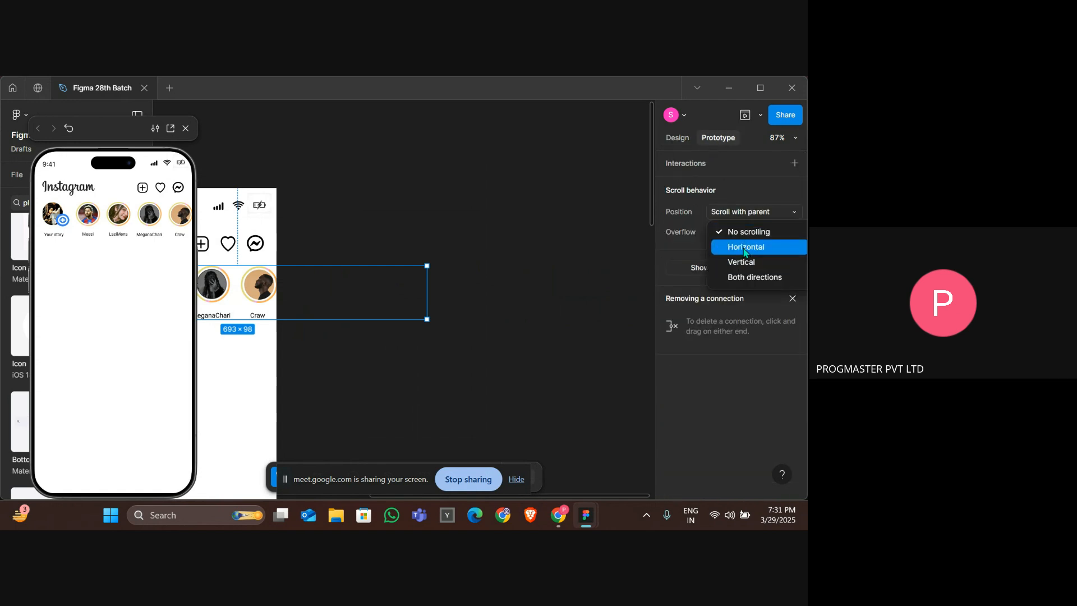
pyautogui.click(745, 249)
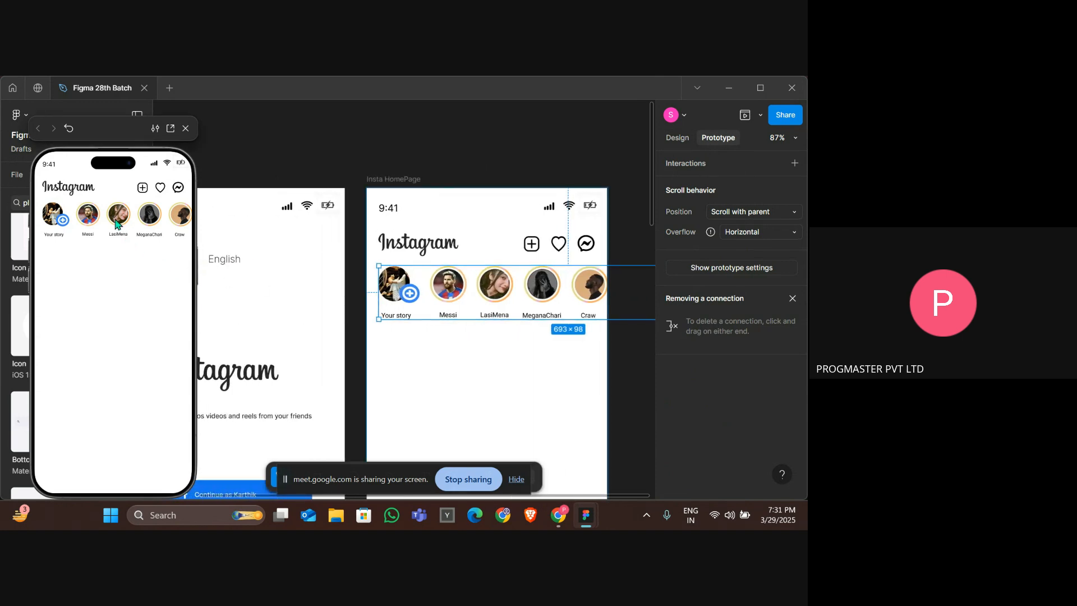
# Narrow the stories frame to about 409 px wide so it fits inside the home page.
pyautogui.hscroll(5, 349, 273)
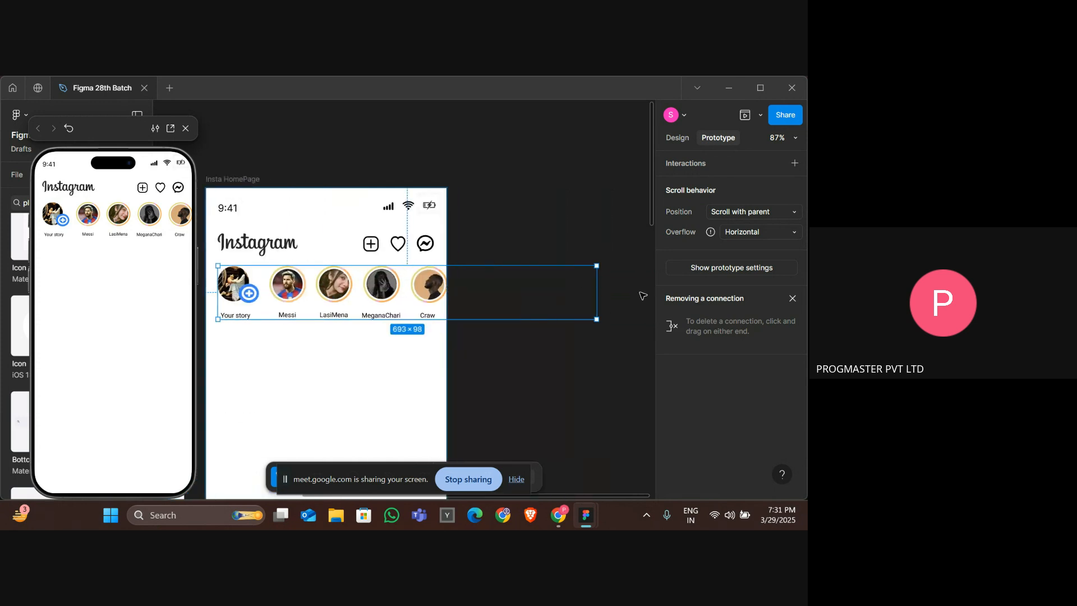
pyautogui.click(682, 143)
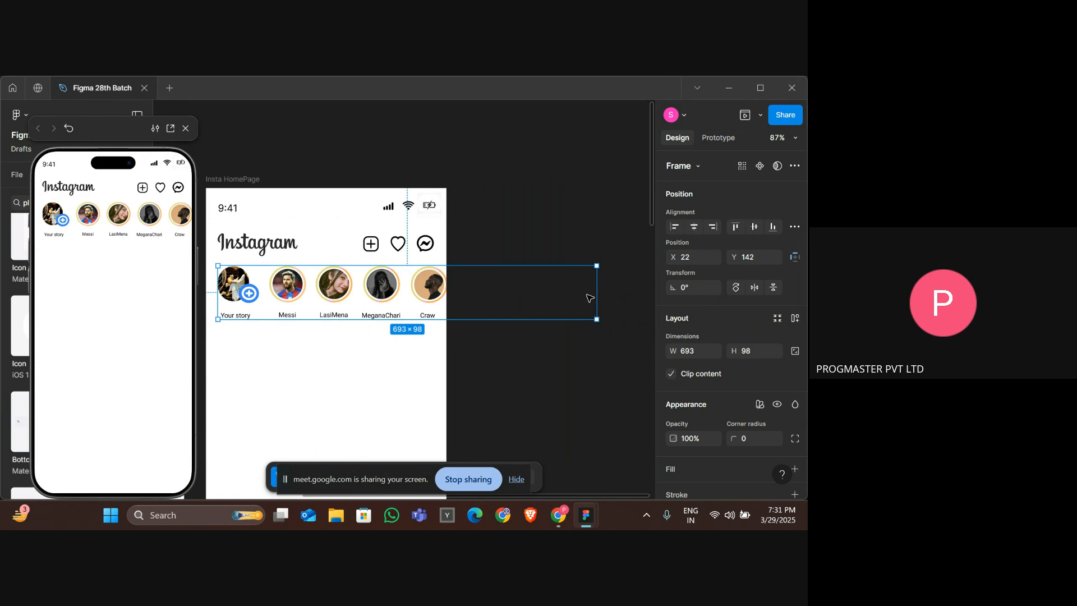
pyautogui.moveTo(599, 295); pyautogui.dragTo(442, 295)
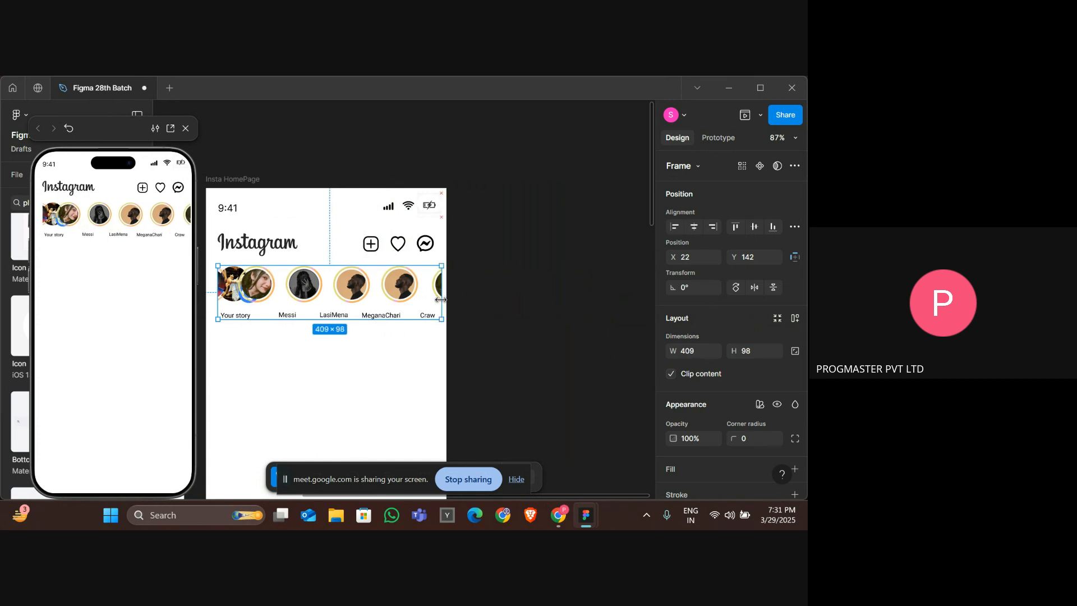
# Scroll the stories row in the mirrored phone preview to test horizontal scrolling.
pyautogui.hscroll(4, 167, 229)
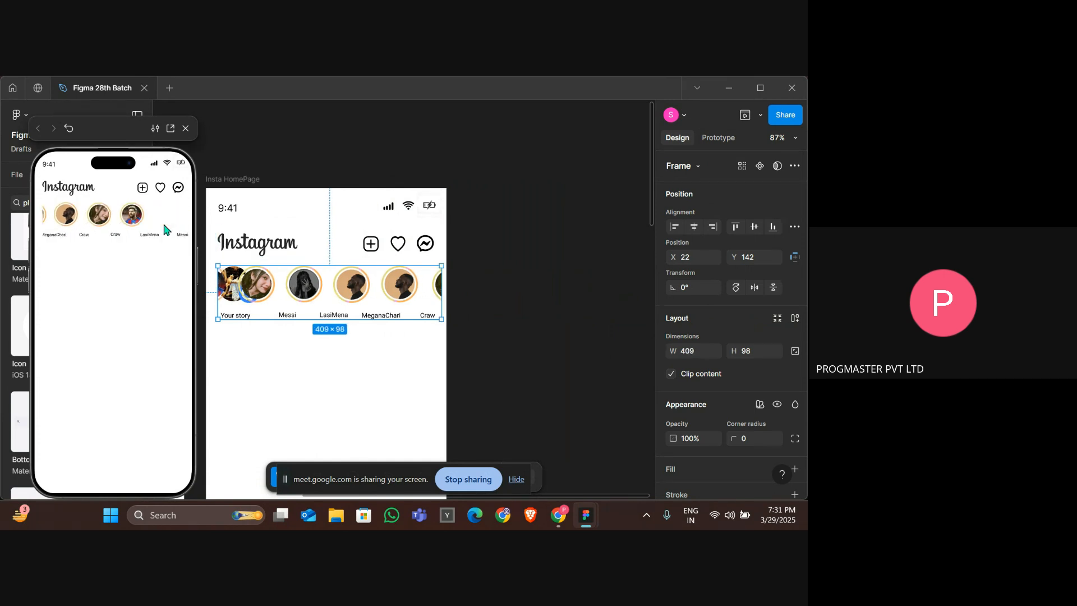
pyautogui.hscroll(-4, 166, 229)
pyautogui.hscroll(4, 167, 229)
pyautogui.hscroll(-4, 167, 229)
pyautogui.hscroll(4, 166, 229)
pyautogui.hscroll(-4, 167, 229)
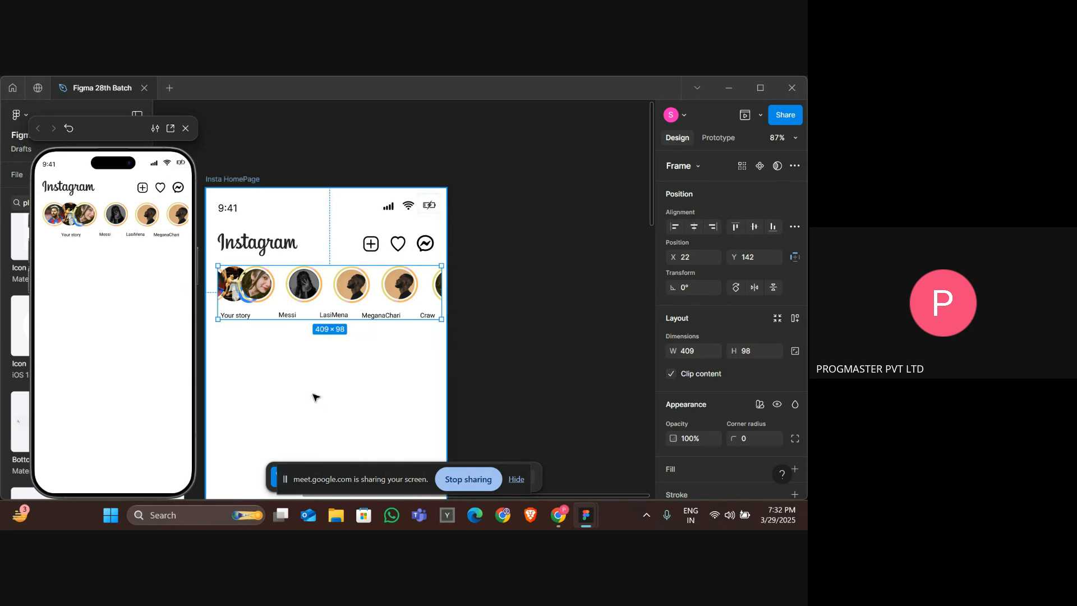
# Undo the last two changes and ungroup the stories frame again.
pyautogui.hotkey('ctrl', 'z')
pyautogui.hotkey('ctrl', 'z')
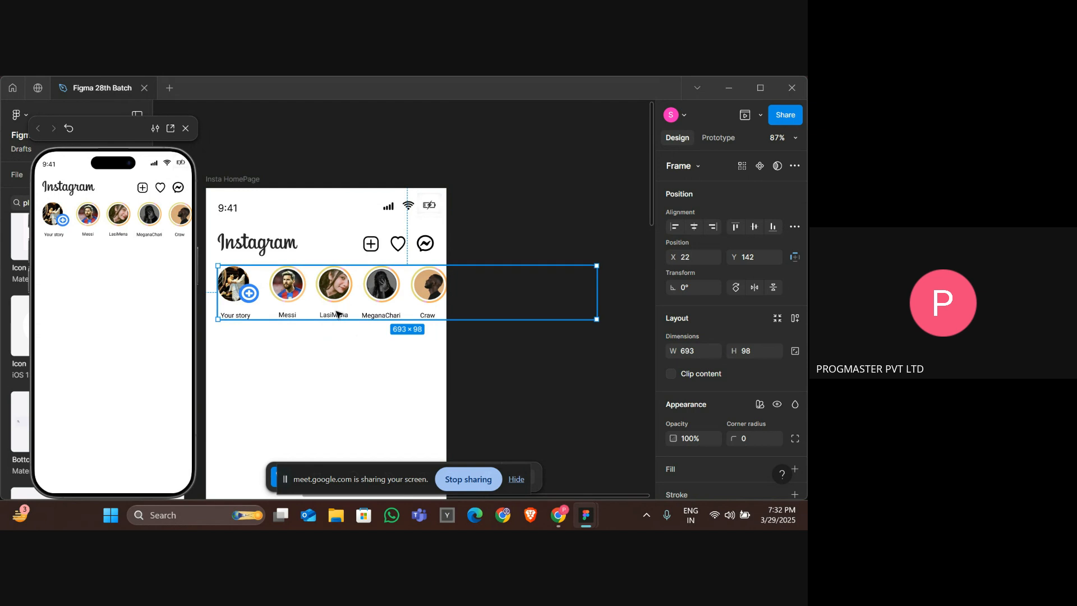
pyautogui.rightClick(328, 292)
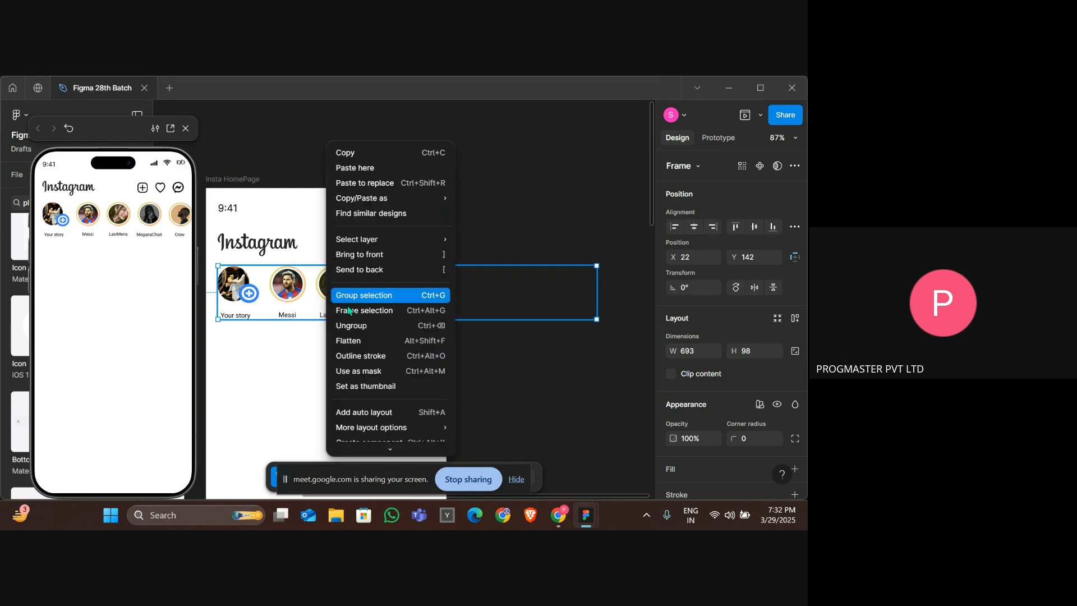
pyautogui.click(351, 325)
pyautogui.click(334, 284)
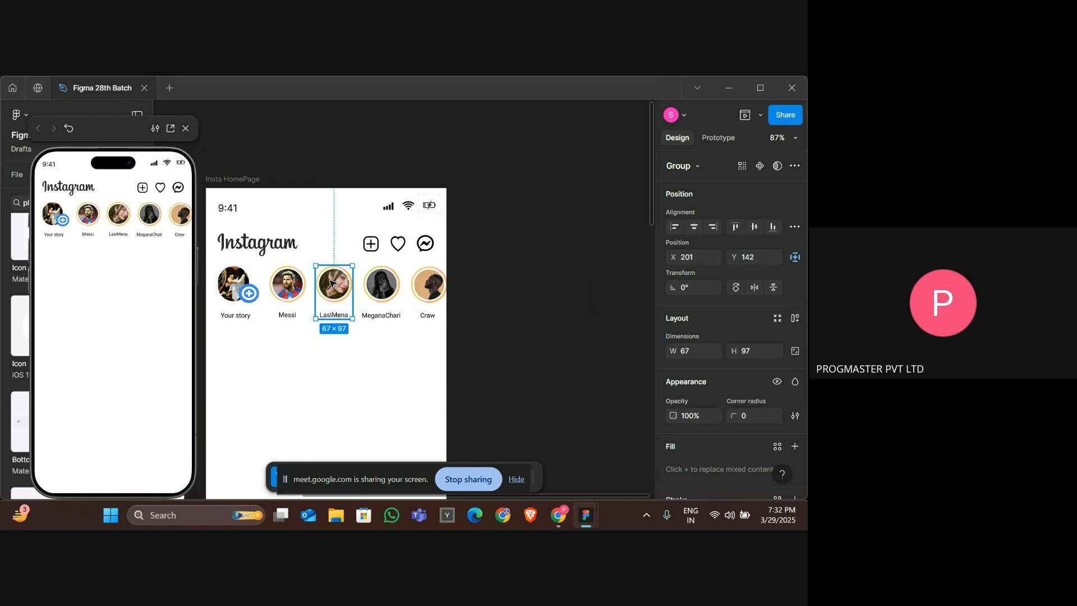
pyautogui.press('Delete')
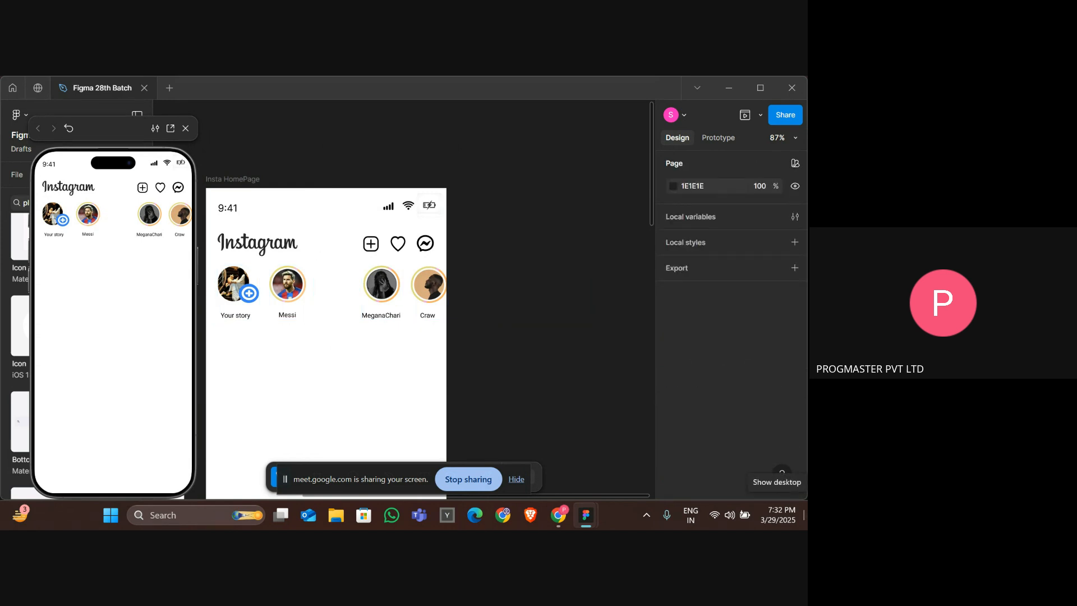
pyautogui.click(424, 303)
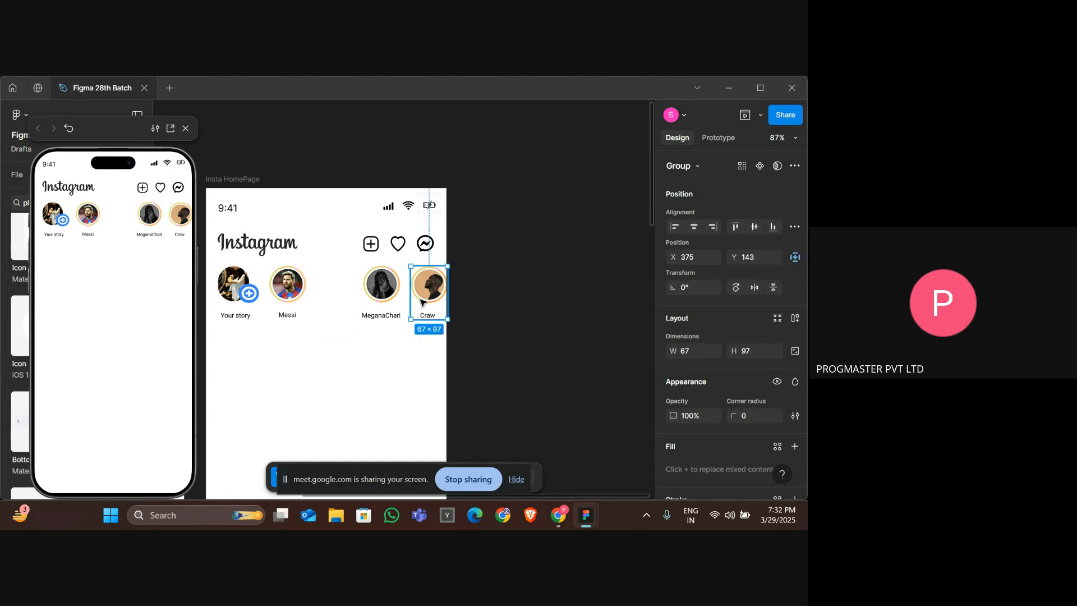
pyautogui.hscroll(-6, 424, 303)
pyautogui.click(423, 303)
pyautogui.hscroll(6, 423, 303)
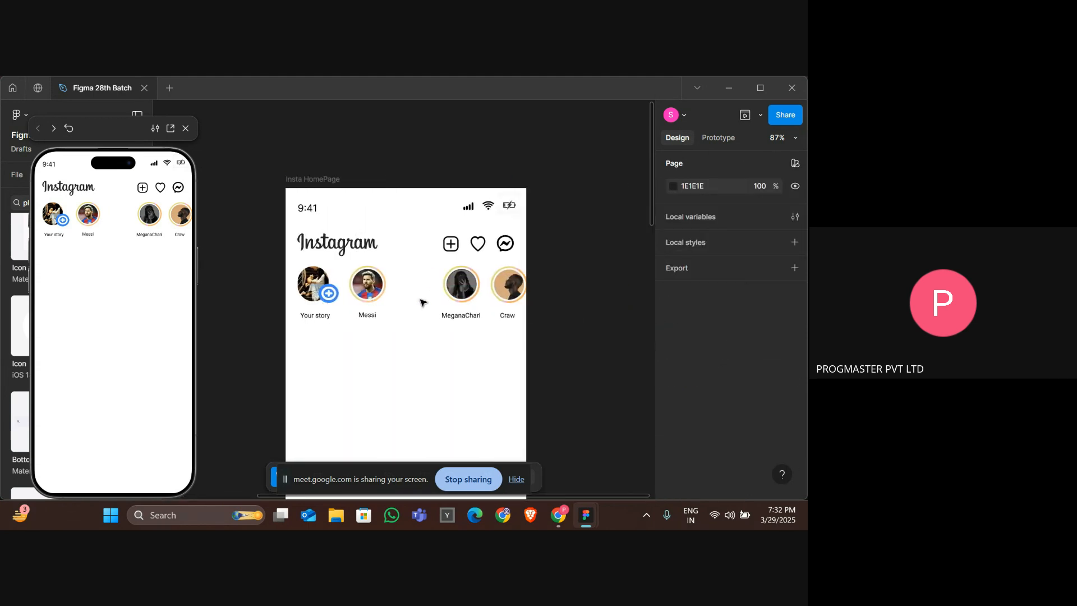
pyautogui.click(455, 299)
pyautogui.press('Escape')
pyautogui.press('Delete')
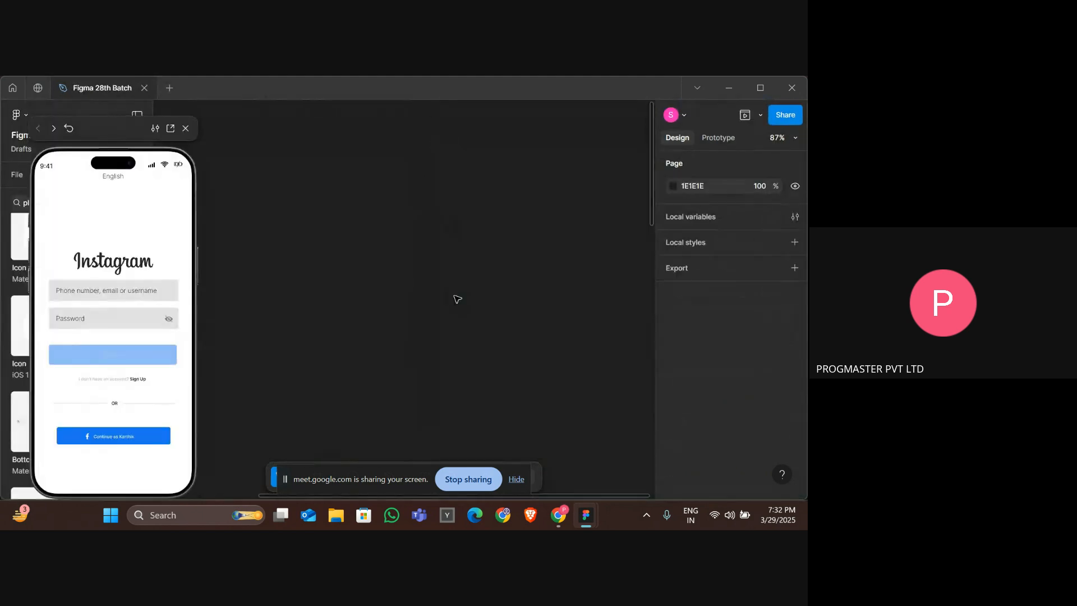
pyautogui.hotkey('ctrl', 'z')
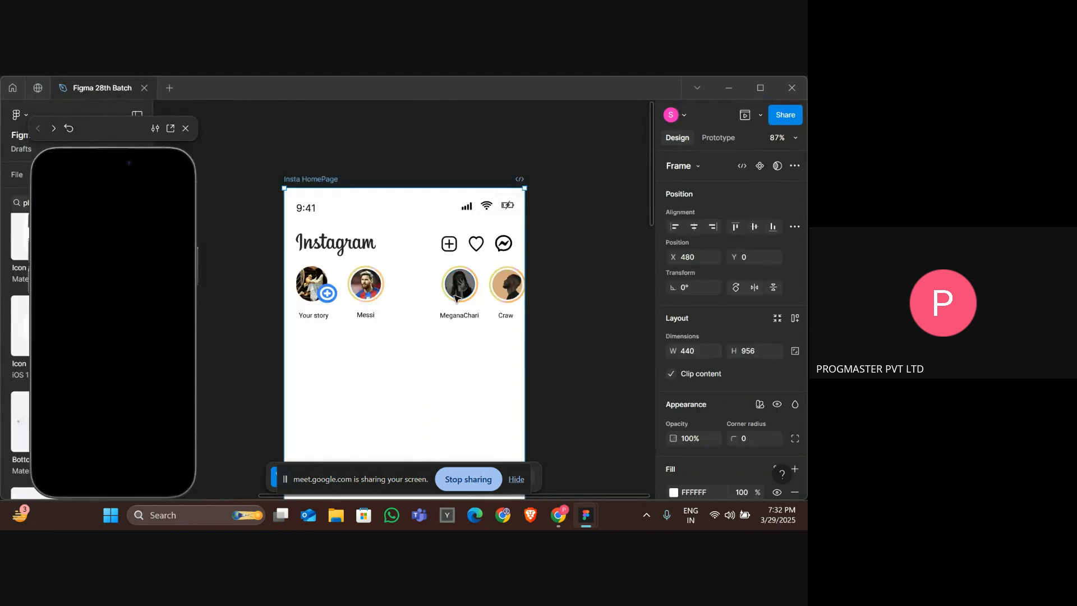
pyautogui.click(456, 298)
pyautogui.press('Delete')
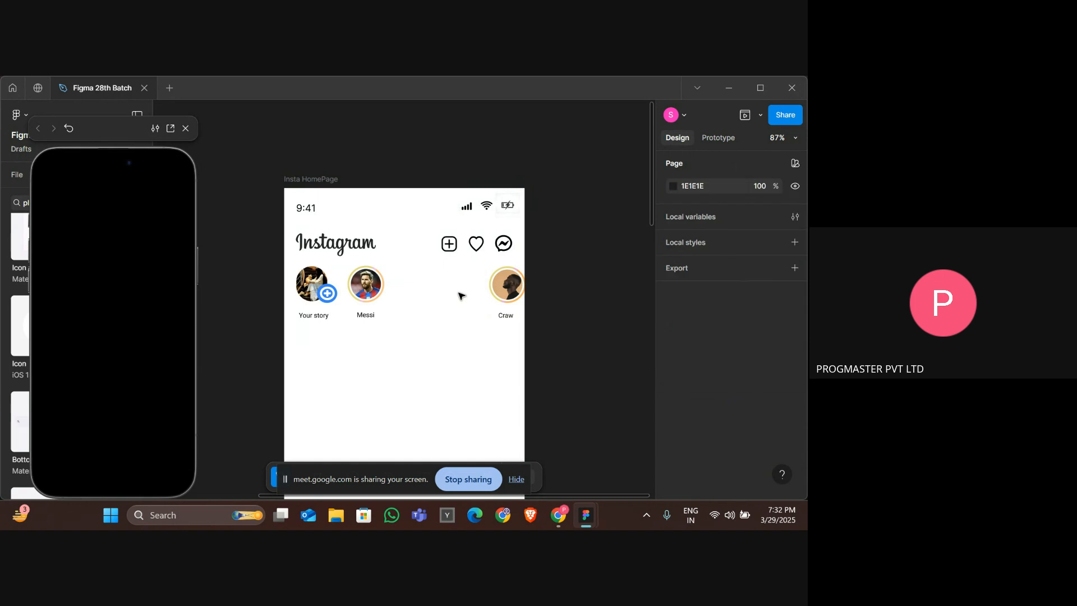
pyautogui.click(511, 296)
pyautogui.press('Delete')
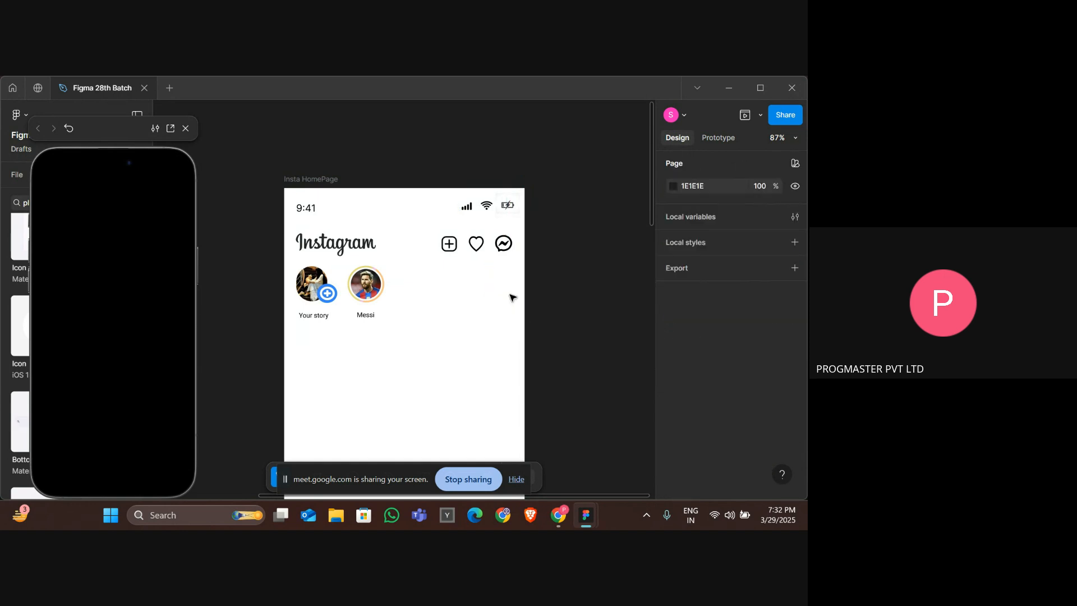
# Delete the name label under the Messi story picture.
pyautogui.hscroll(5, 512, 297)
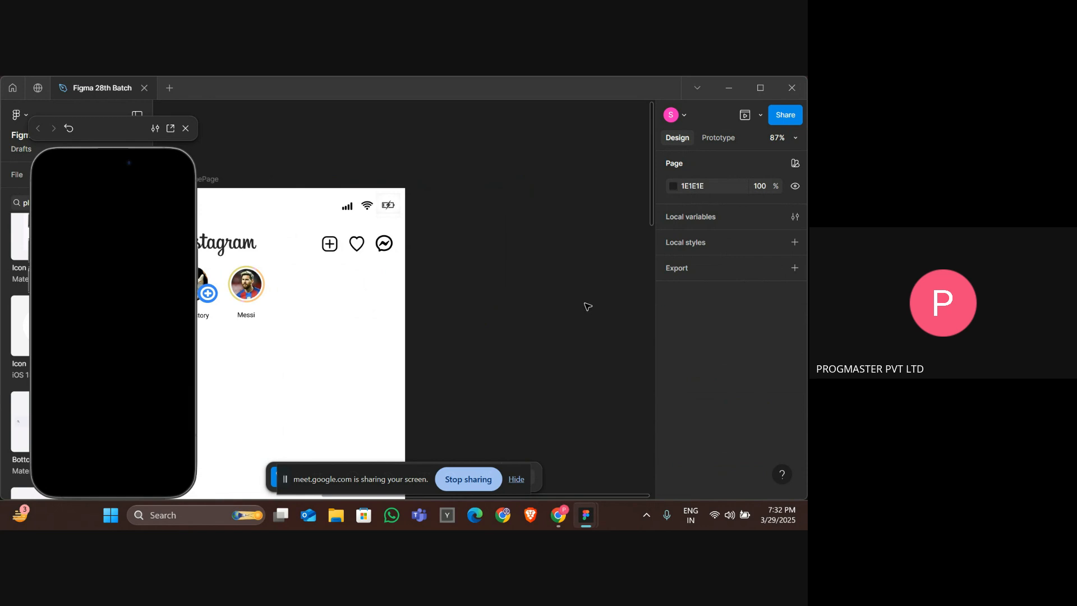
pyautogui.moveTo(467, 297); pyautogui.dragTo(534, 298)
pyautogui.moveTo(504, 238); pyautogui.dragTo(583, 348)
pyautogui.hscroll(-10, 370, 337)
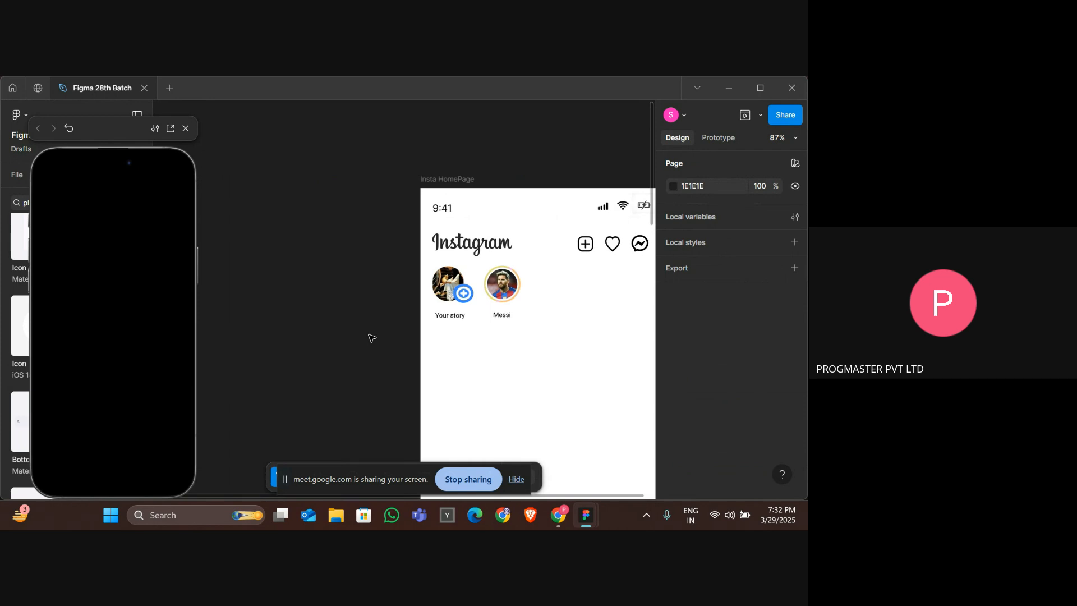
pyautogui.click(518, 302)
pyautogui.rightClick(512, 297)
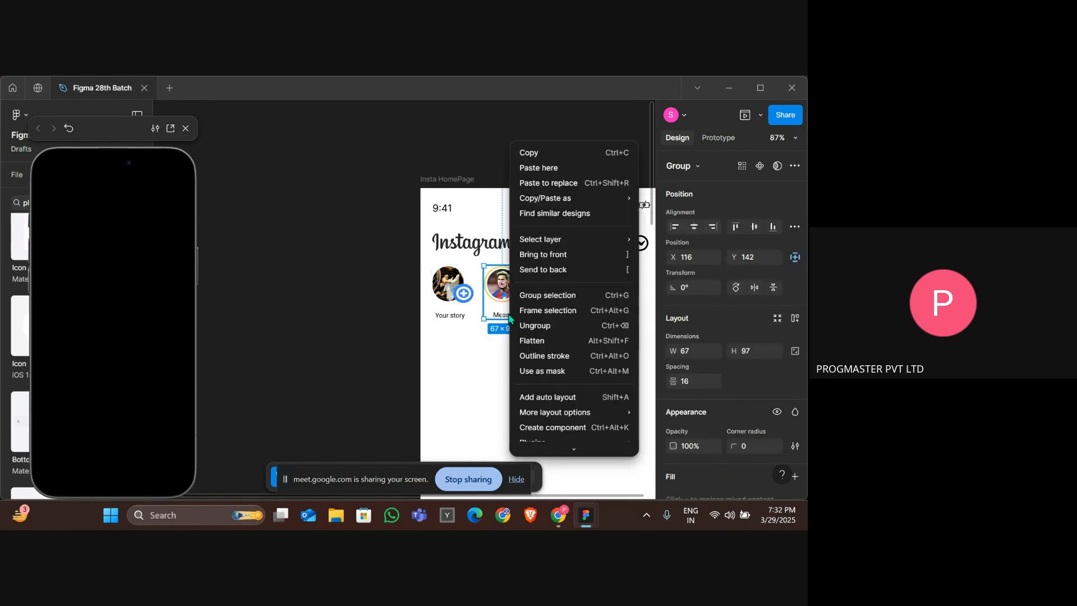
pyautogui.click(498, 318)
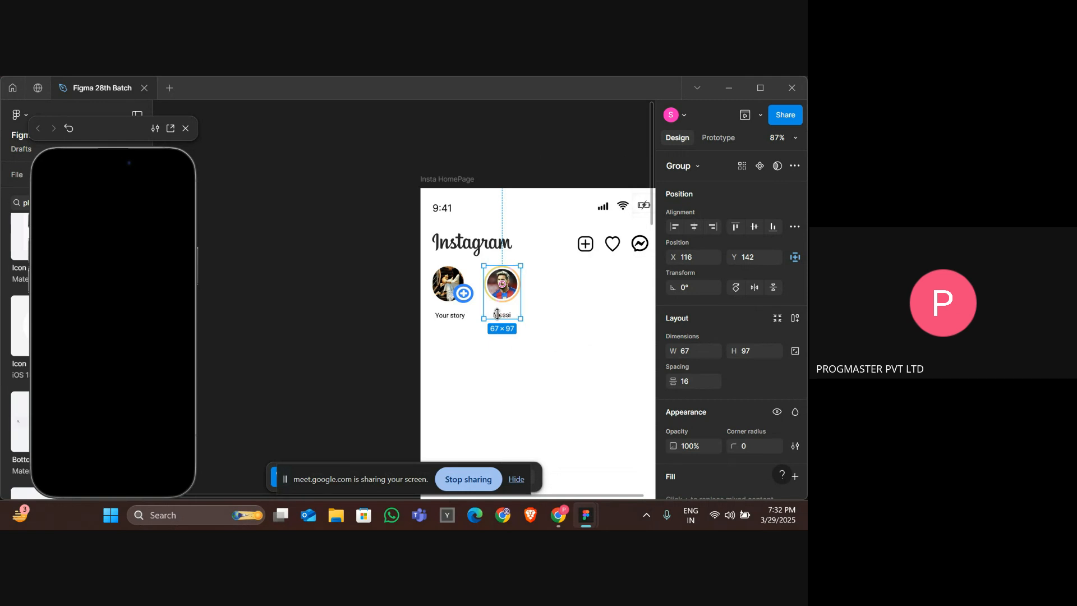
pyautogui.doubleClick(502, 315)
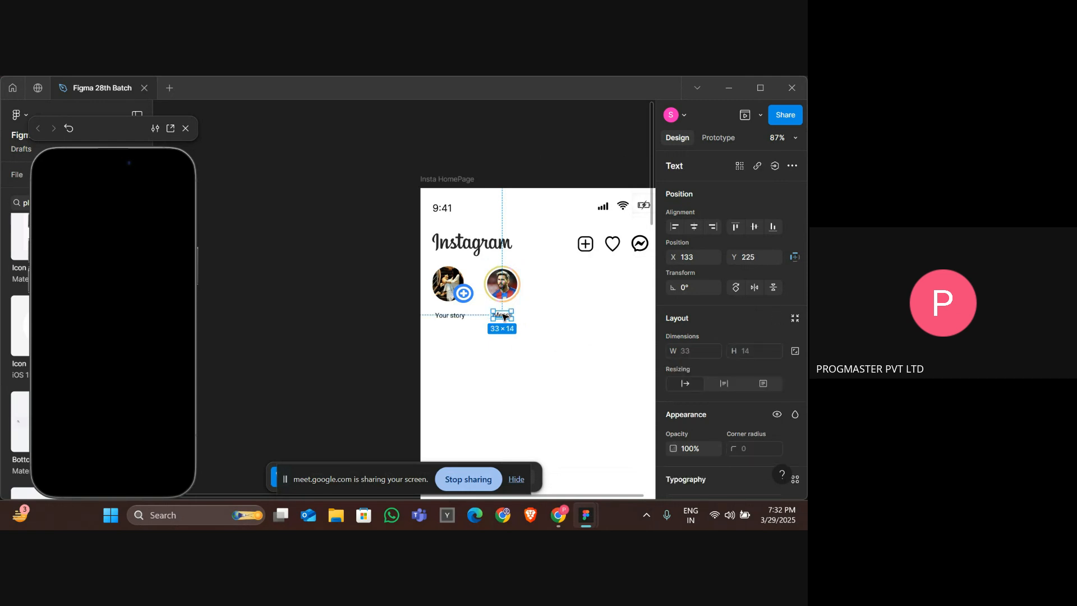
pyautogui.press('Delete')
# Add a Messi text label beneath the Messi story picture with the Text tool.
pyautogui.scroll(-2, 507, 366)
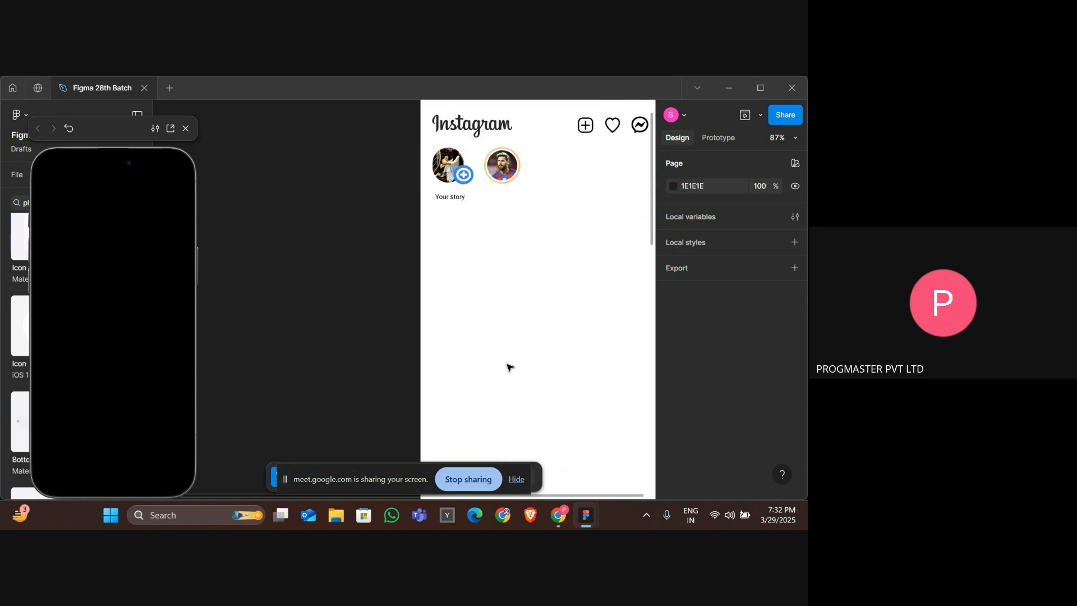
pyautogui.scroll(-5, 508, 365)
pyautogui.hscroll(3, 507, 366)
pyautogui.scroll(-1, 508, 365)
pyautogui.scroll(4, 508, 366)
pyautogui.scroll(-3, 508, 365)
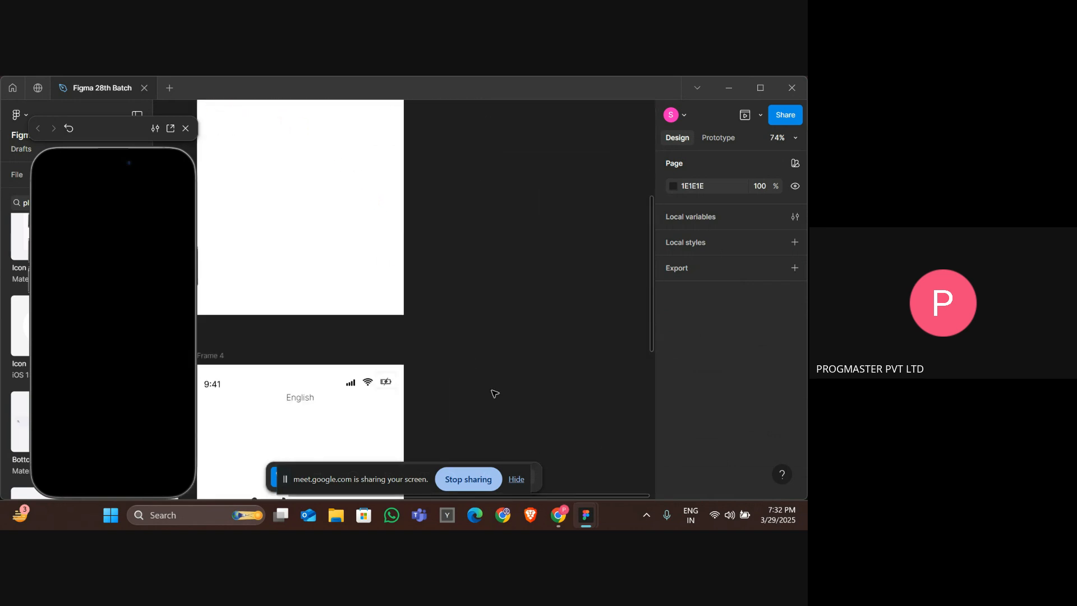
pyautogui.click(517, 482)
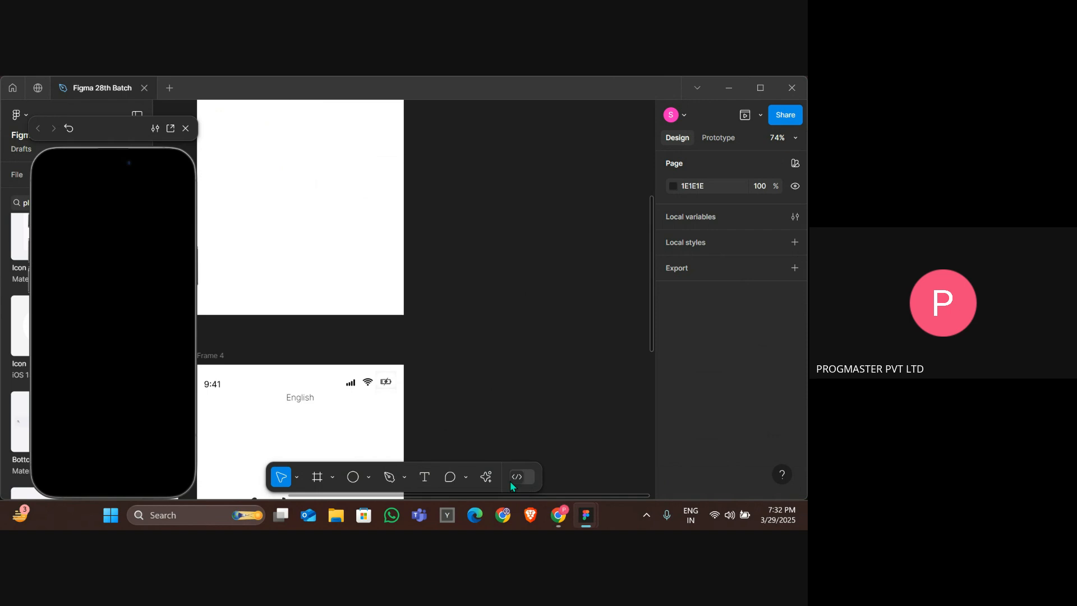
pyautogui.click(424, 475)
pyautogui.scroll(3, 366, 375)
pyautogui.hscroll(-2, 366, 375)
pyautogui.scroll(4, 438, 228)
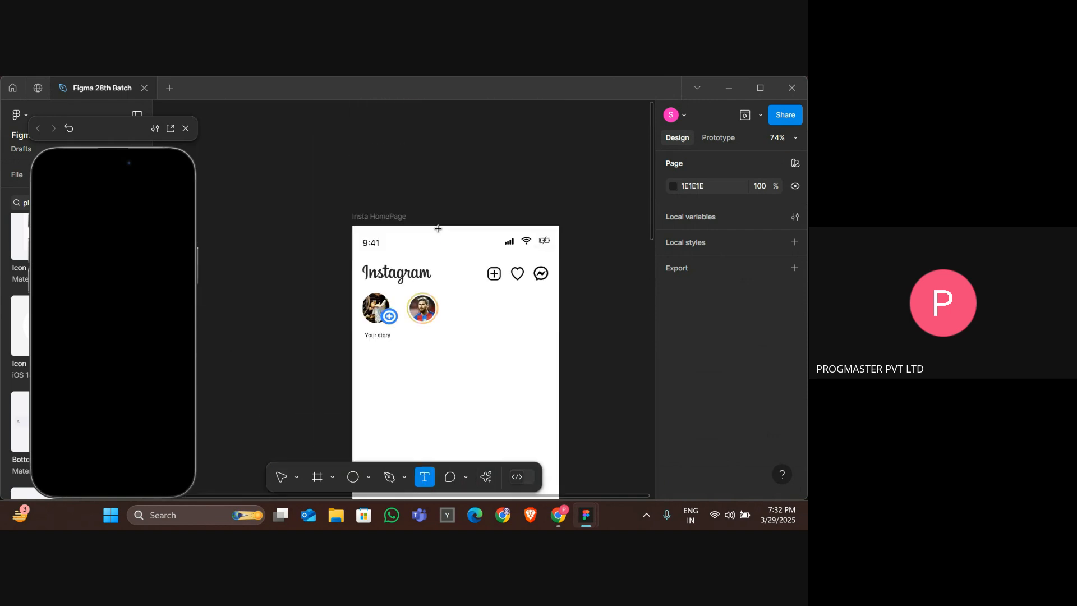
pyautogui.keyDown('ctrl'); pyautogui.scroll(2, 437, 228); pyautogui.keyUp('ctrl')
pyautogui.scroll(-3, 399, 199)
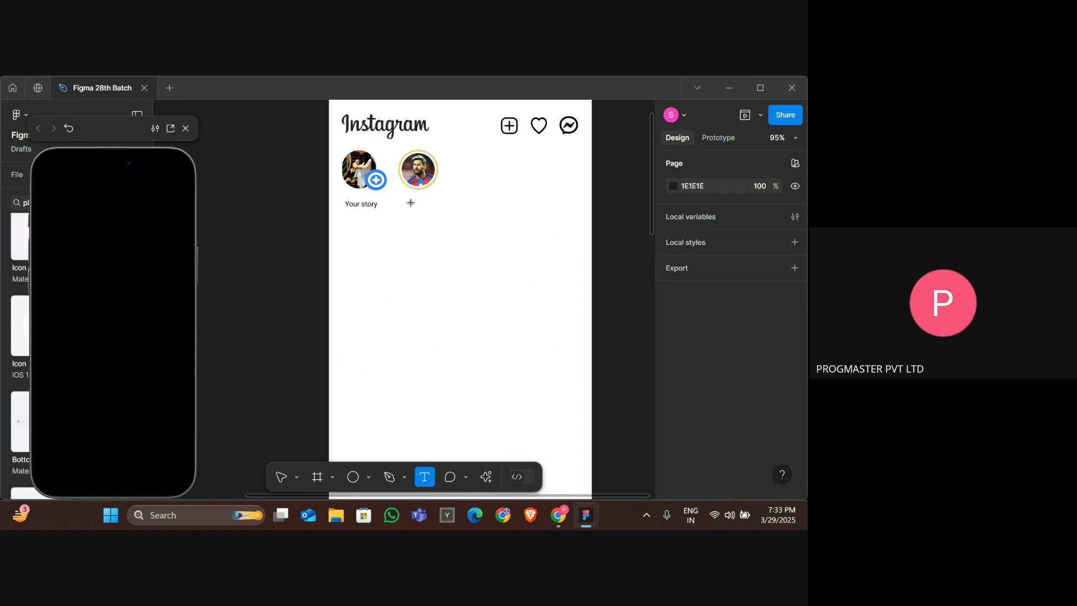
pyautogui.click(413, 203)
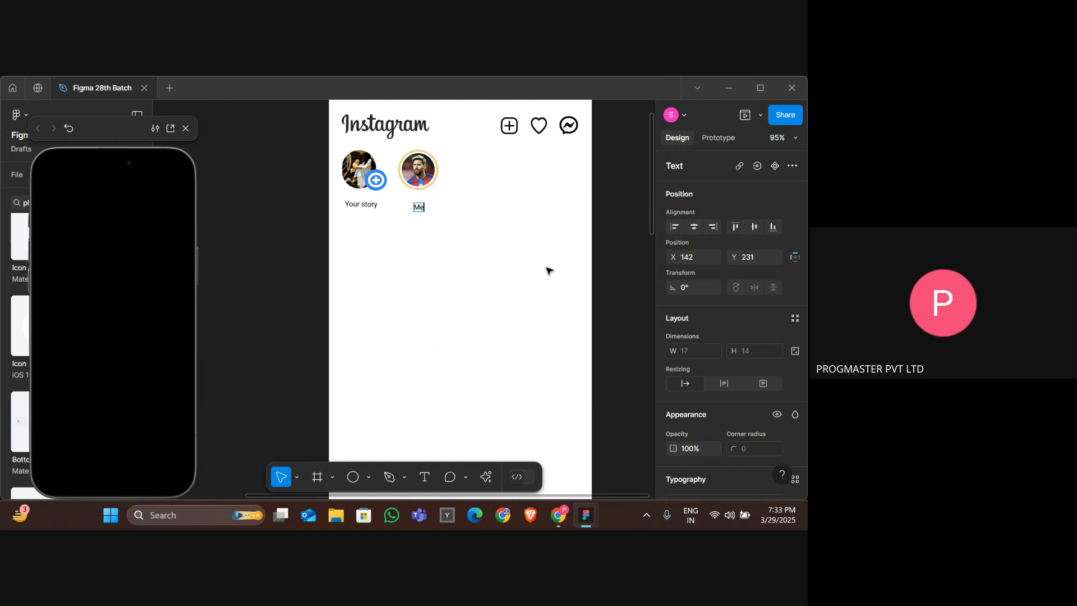
pyautogui.press('Escape')
# Nudge the Messi label left and up so it lines up with the Your story label.
pyautogui.press('Left')
pyautogui.press('Left')
pyautogui.press('Left')
pyautogui.press('Left')
pyautogui.press('Left')
pyautogui.press('Left')
pyautogui.press('Left')
pyautogui.press('Left')
pyautogui.press('Left')
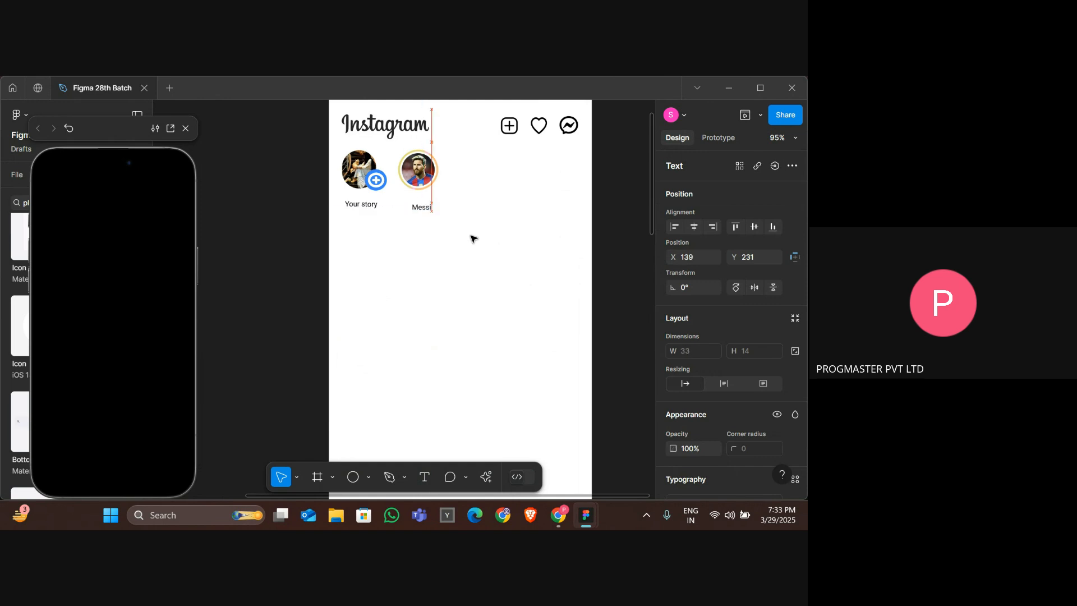
pyautogui.press('Up')
pyautogui.press('Up')
pyautogui.press('Up')
pyautogui.press('Up')
pyautogui.press('Up')
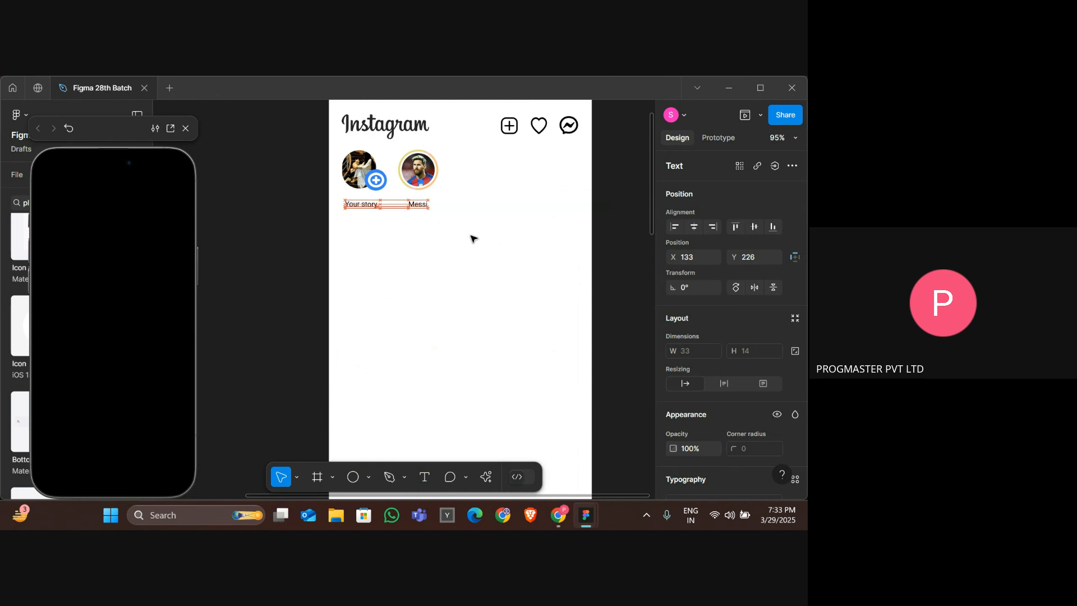
# Group the Messi story picture together with its new label.
pyautogui.click(452, 269)
pyautogui.moveTo(427, 172); pyautogui.dragTo(425, 168)
pyautogui.rightClick(426, 167)
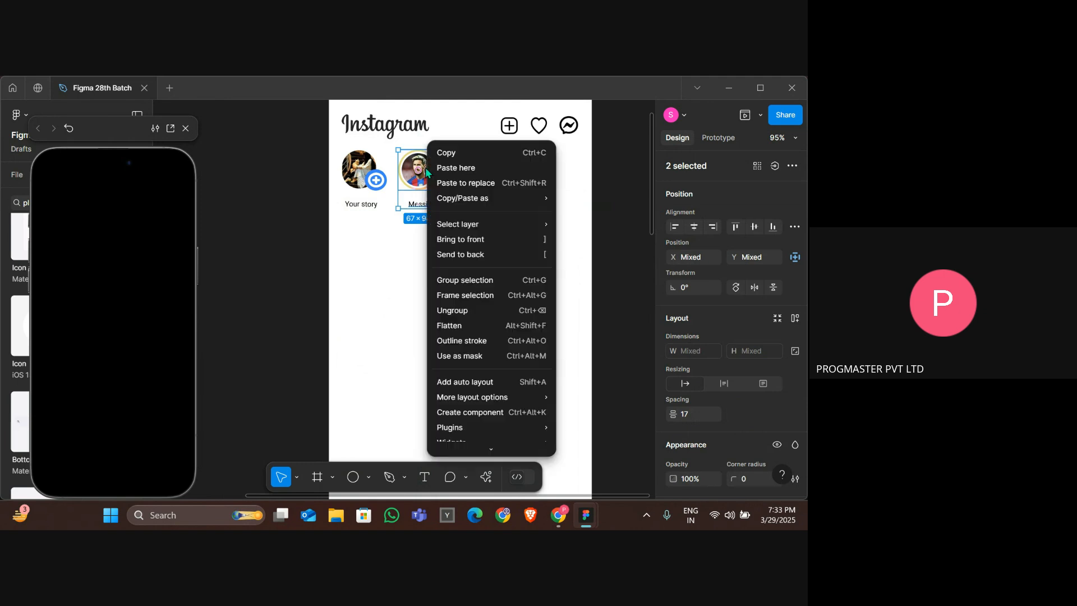
pyautogui.click(478, 280)
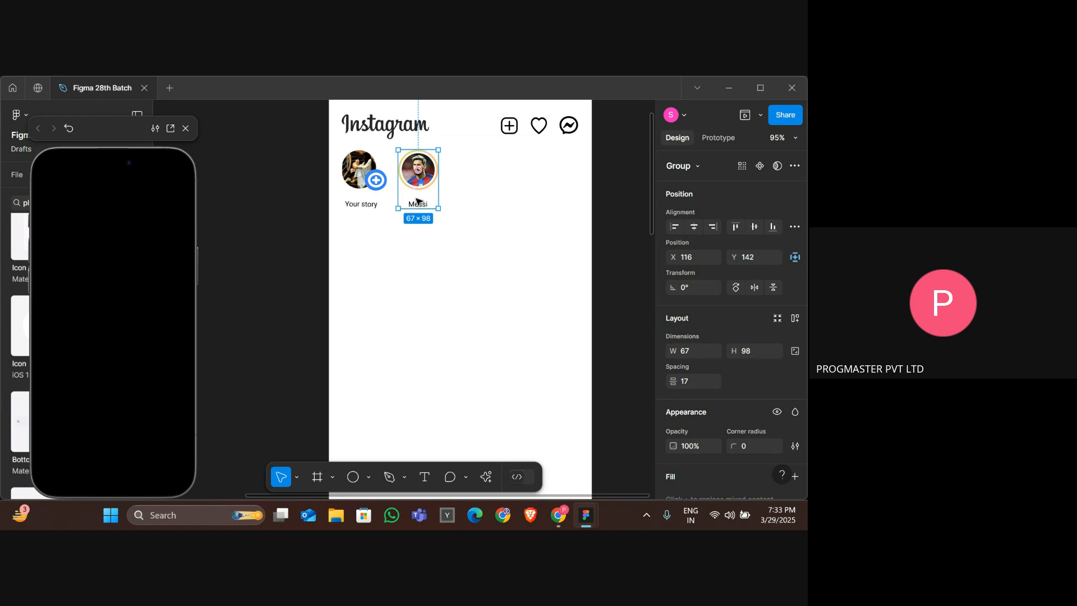
# Duplicate the Messi story group repeatedly to fill the stories row.
pyautogui.moveTo(418, 201); pyautogui.dragTo(504, 184)
pyautogui.hotkey('ctrl', 'z')
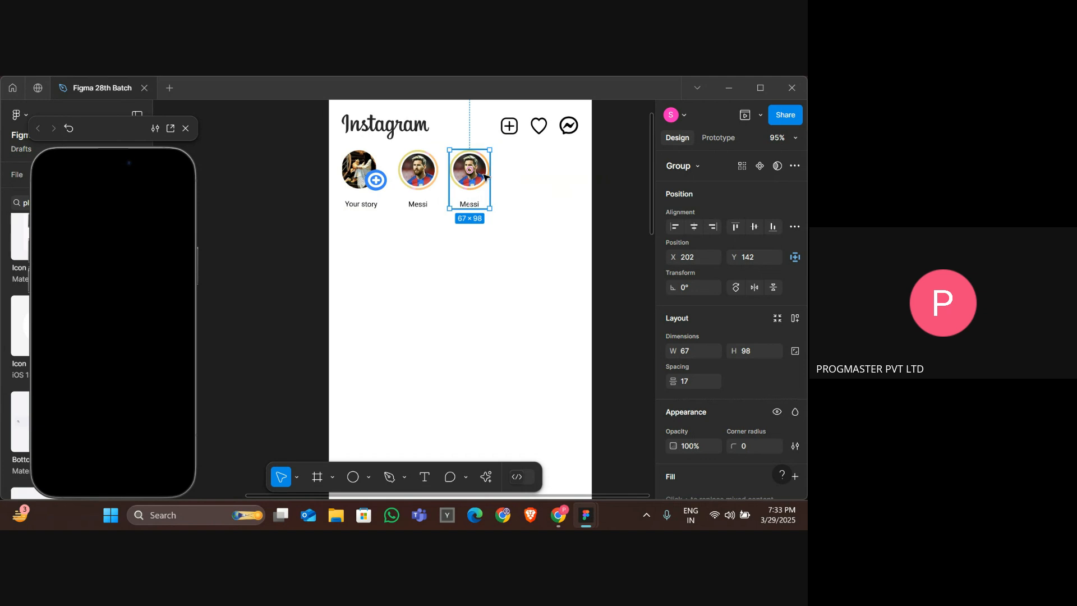
pyautogui.doubleClick(484, 174)
pyautogui.click(527, 197)
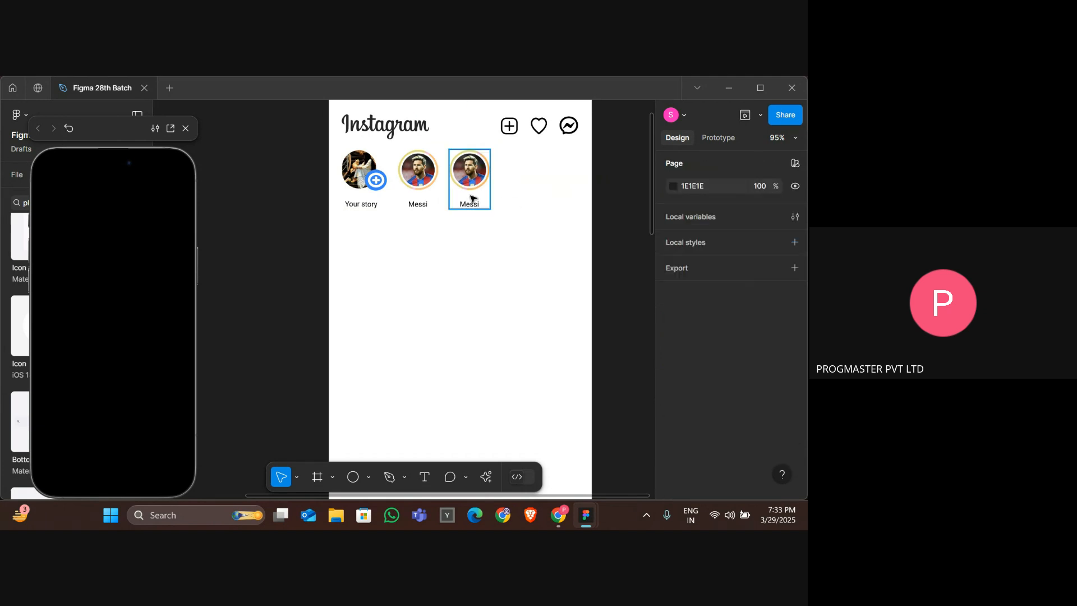
pyautogui.doubleClick(471, 206)
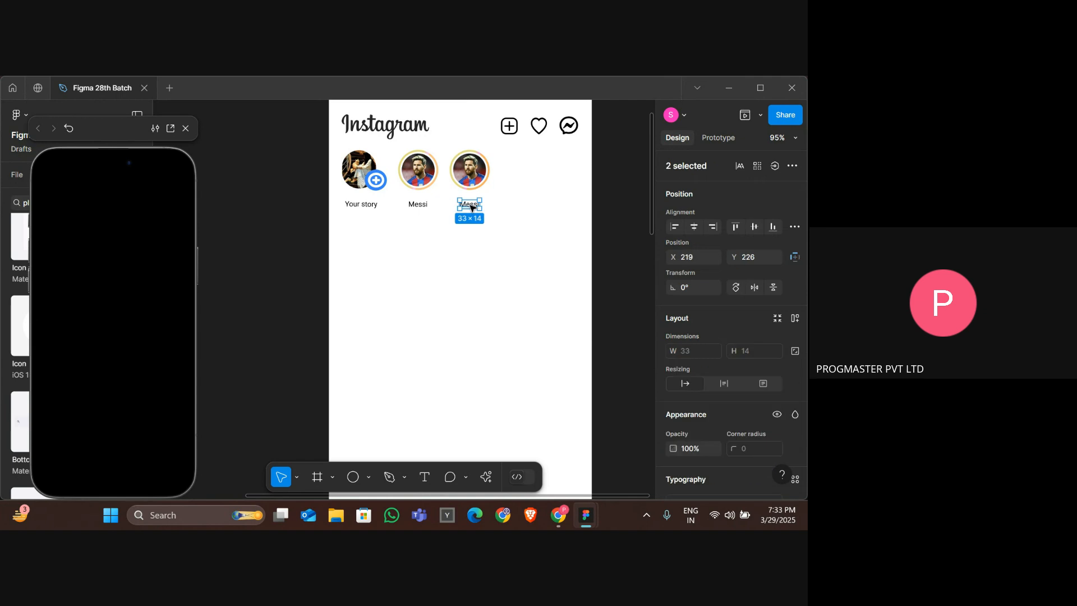
pyautogui.press('Escape')
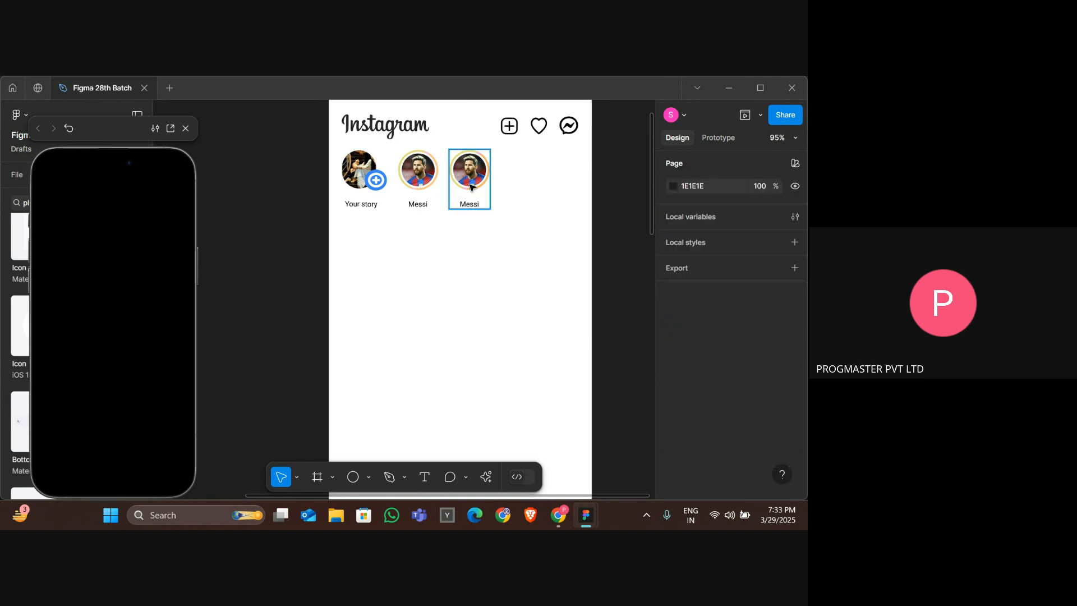
pyautogui.click(470, 187)
pyautogui.moveTo(471, 187); pyautogui.dragTo(615, 188)
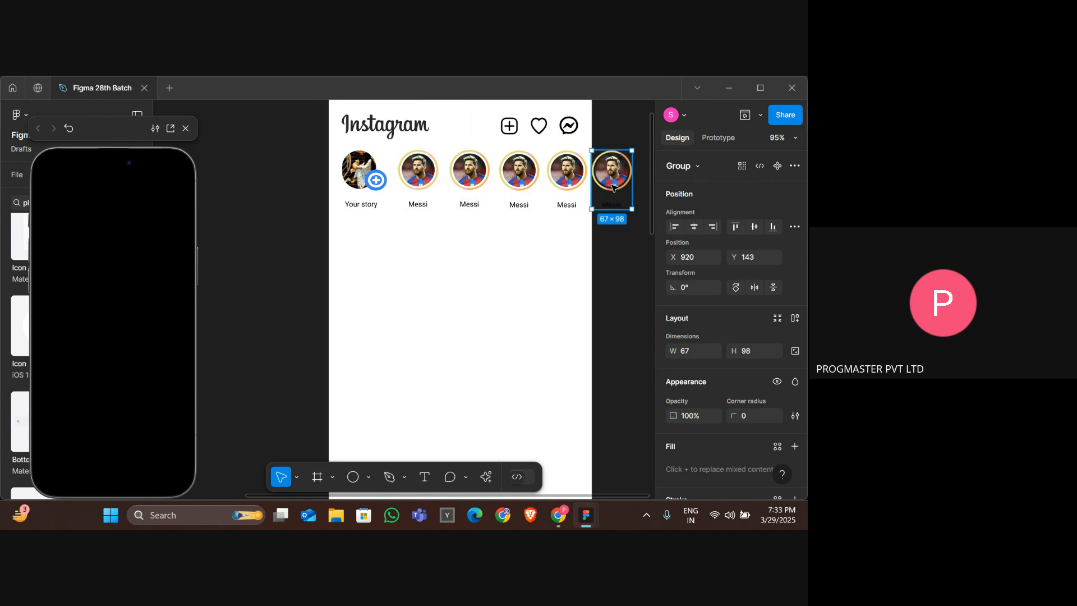
# Delete the extra story copies lying outside the frame's right edge.
pyautogui.hscroll(3, 617, 179)
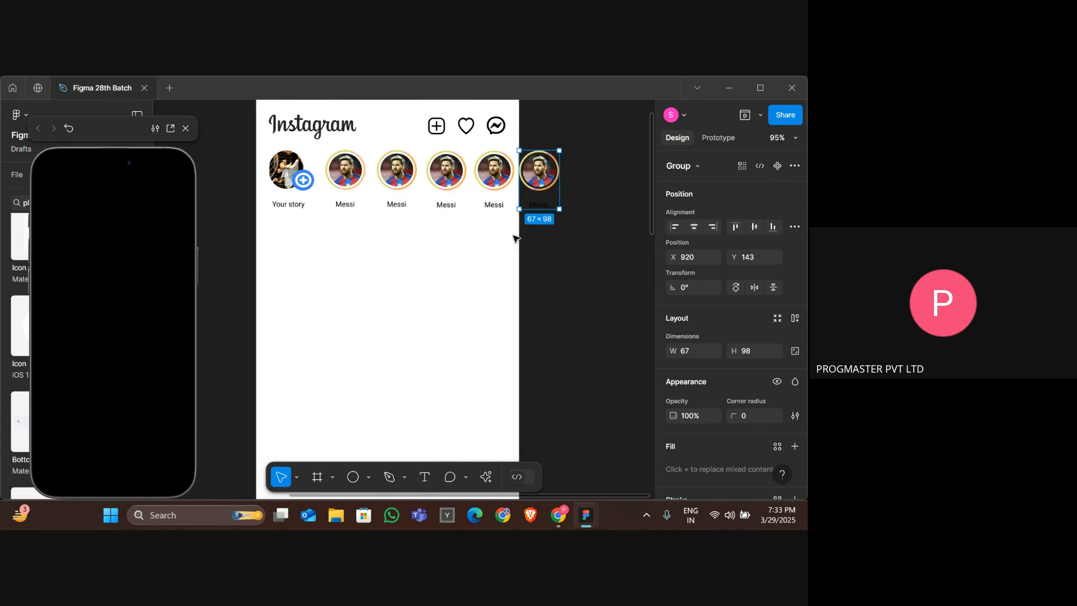
pyautogui.click(587, 178)
pyautogui.moveTo(626, 209); pyautogui.dragTo(300, 166)
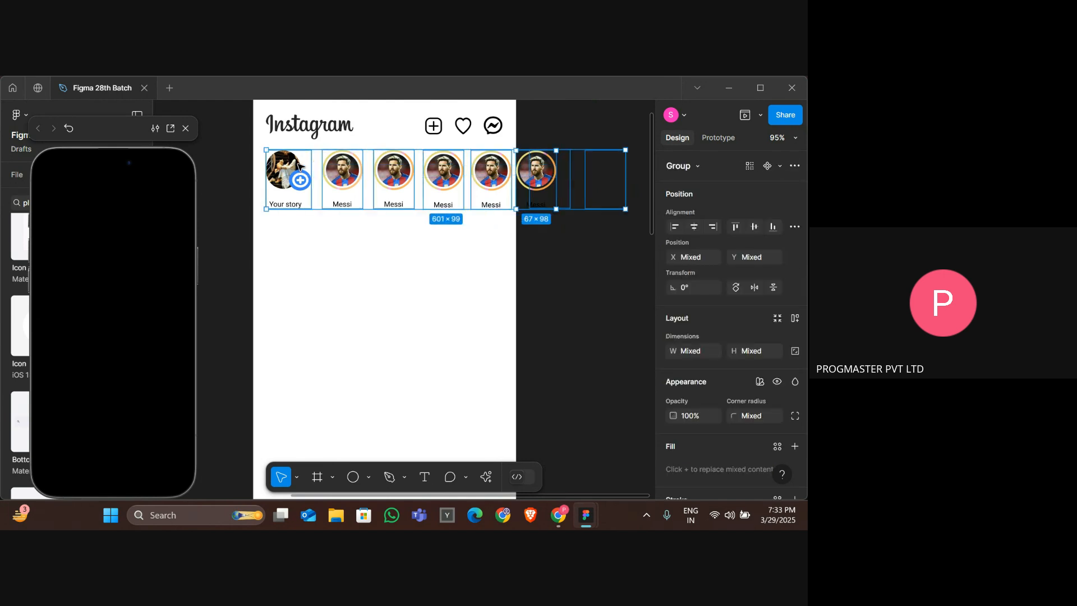
pyautogui.click(605, 171)
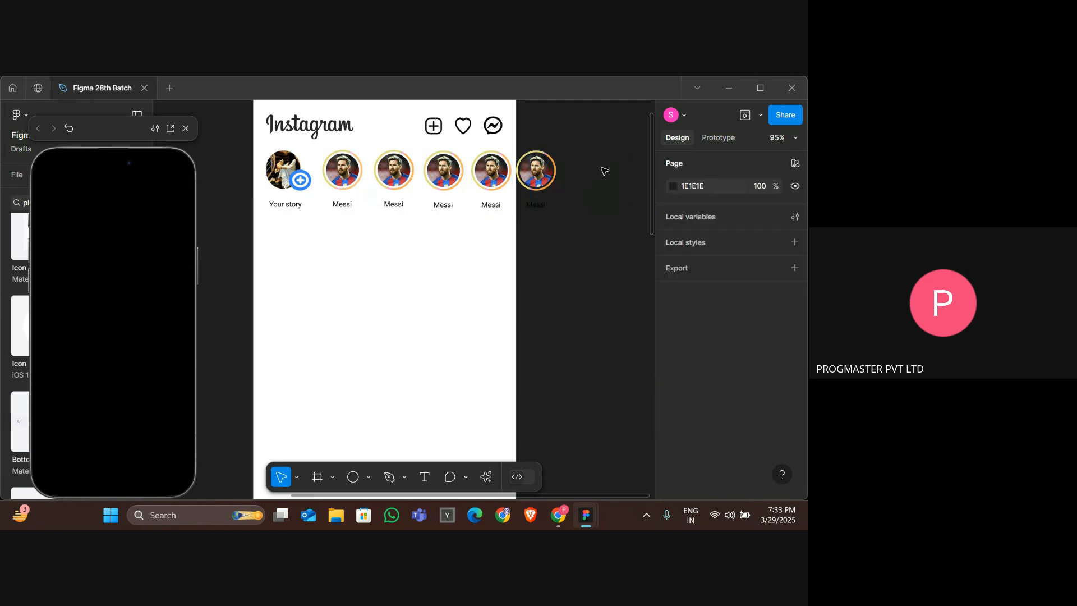
pyautogui.moveTo(571, 137); pyautogui.dragTo(622, 205)
pyautogui.moveTo(544, 209); pyautogui.dragTo(617, 188)
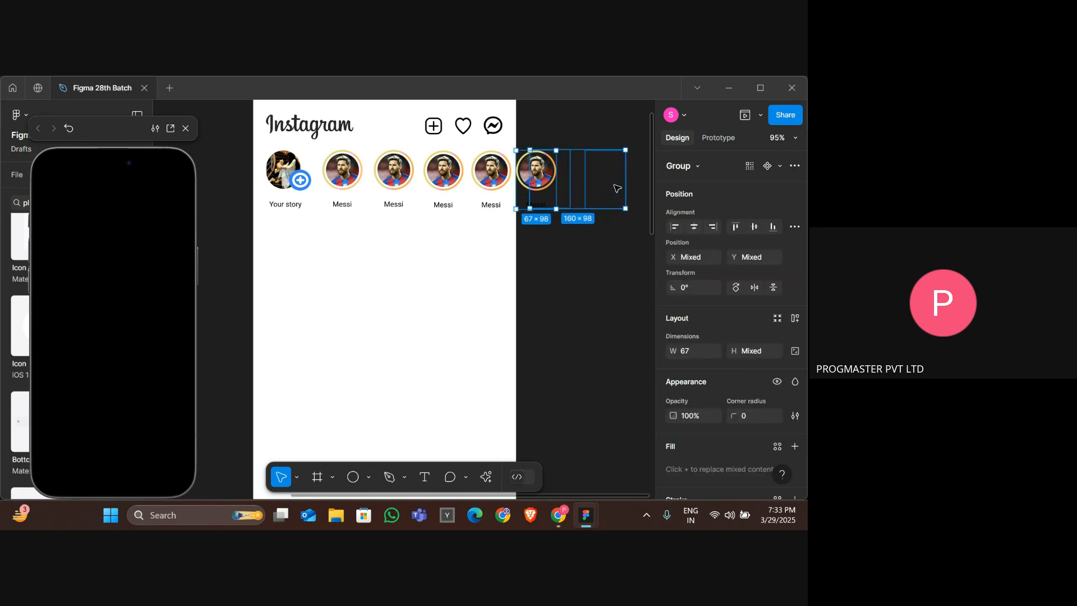
pyautogui.press('Delete')
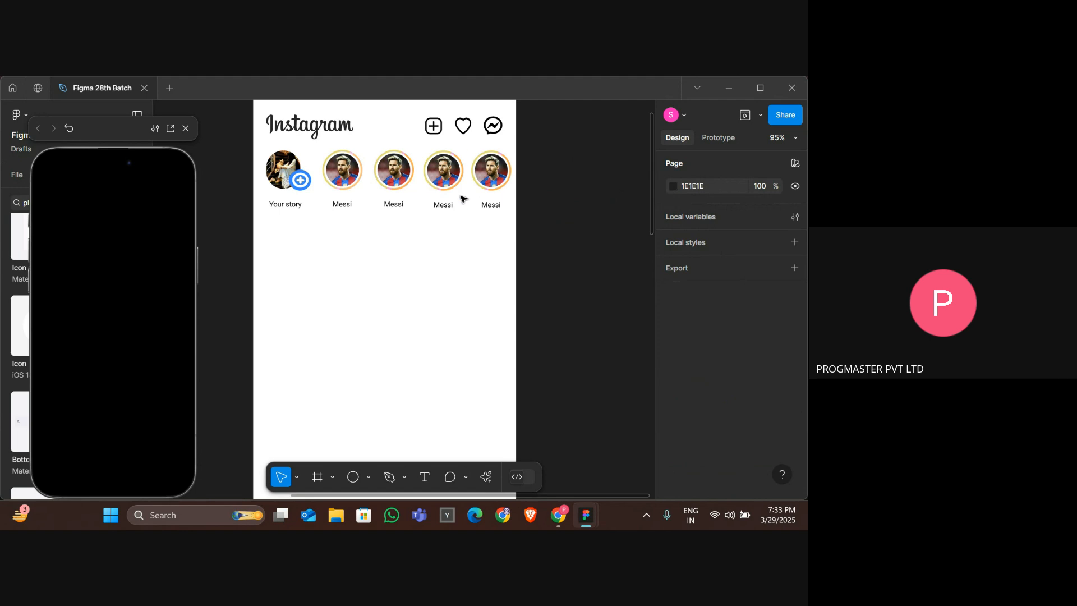
# Duplicate the last Messi story just past the frame's right edge.
pyautogui.moveTo(462, 197); pyautogui.dragTo(619, 155)
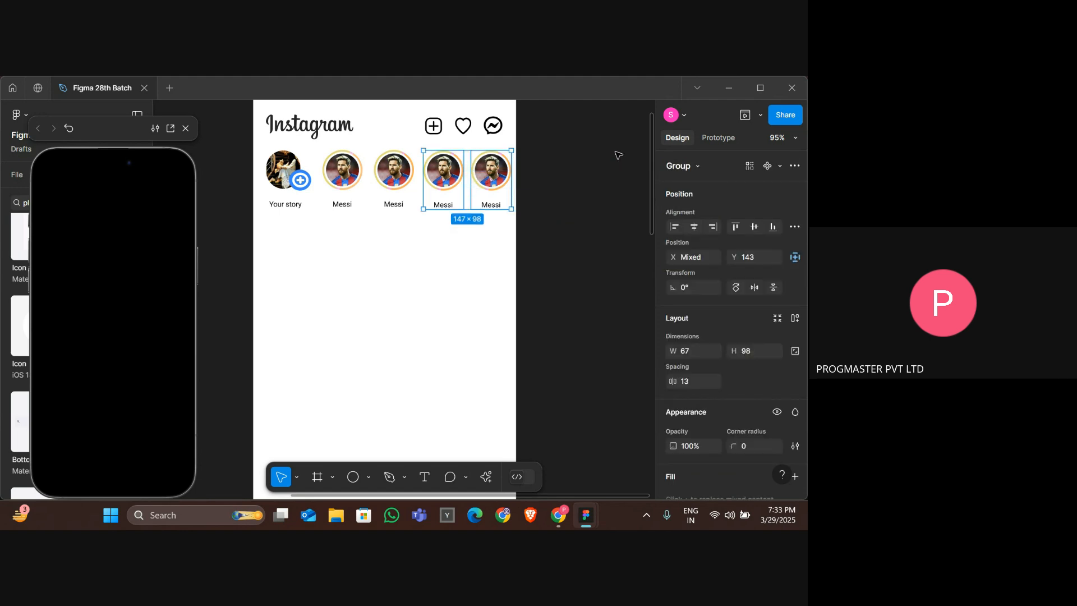
pyautogui.click(483, 166)
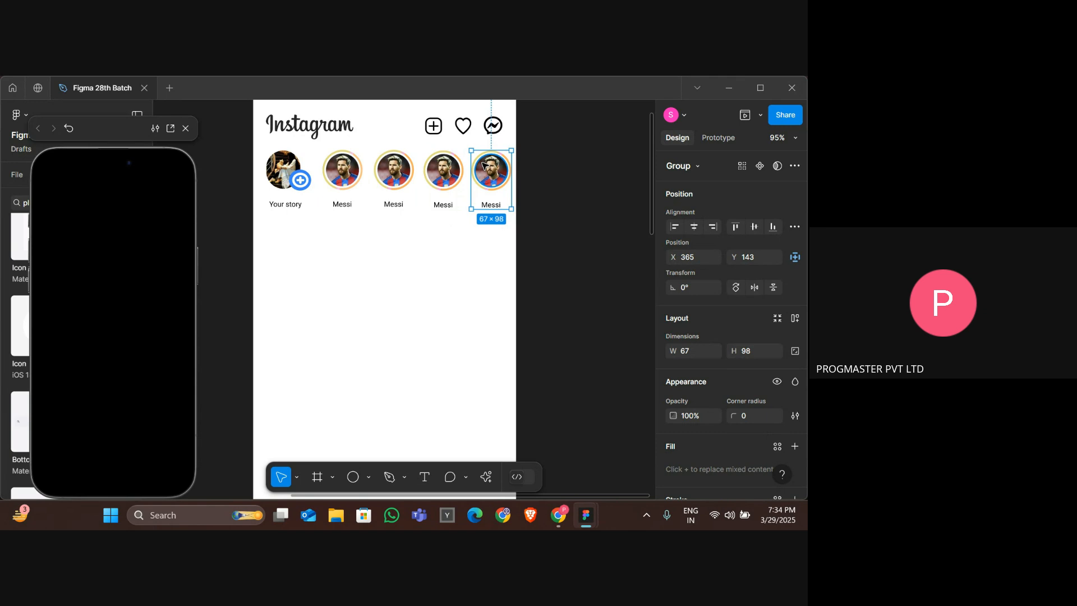
pyautogui.moveTo(484, 166); pyautogui.dragTo(527, 165)
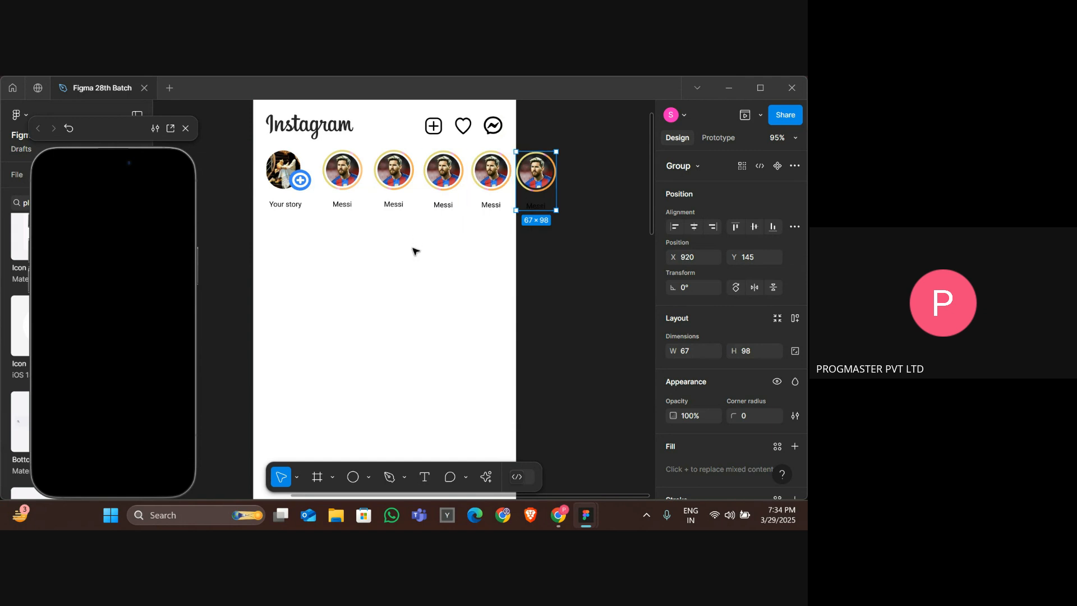
# Delete the duplicated story sitting outside the frame.
pyautogui.hscroll(1, 281, 360)
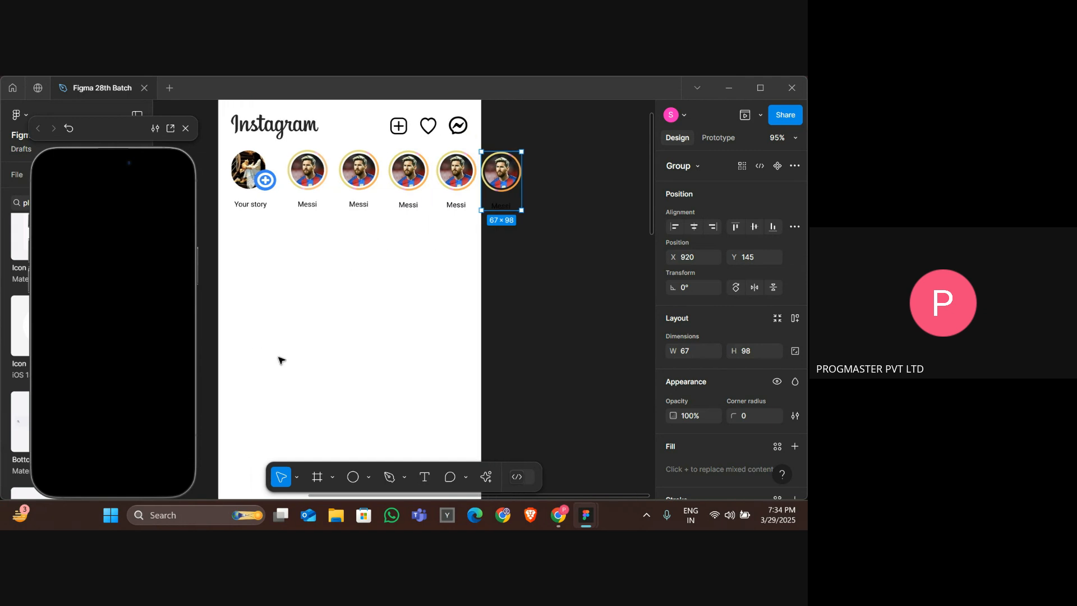
pyautogui.scroll(1, 391, 334)
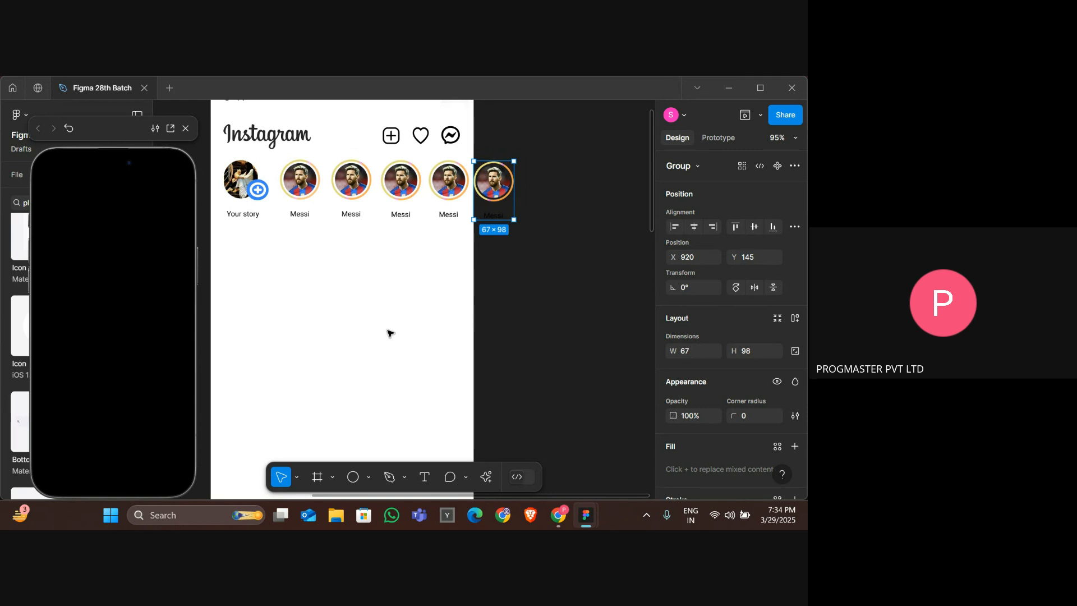
pyautogui.scroll(-3, 411, 317)
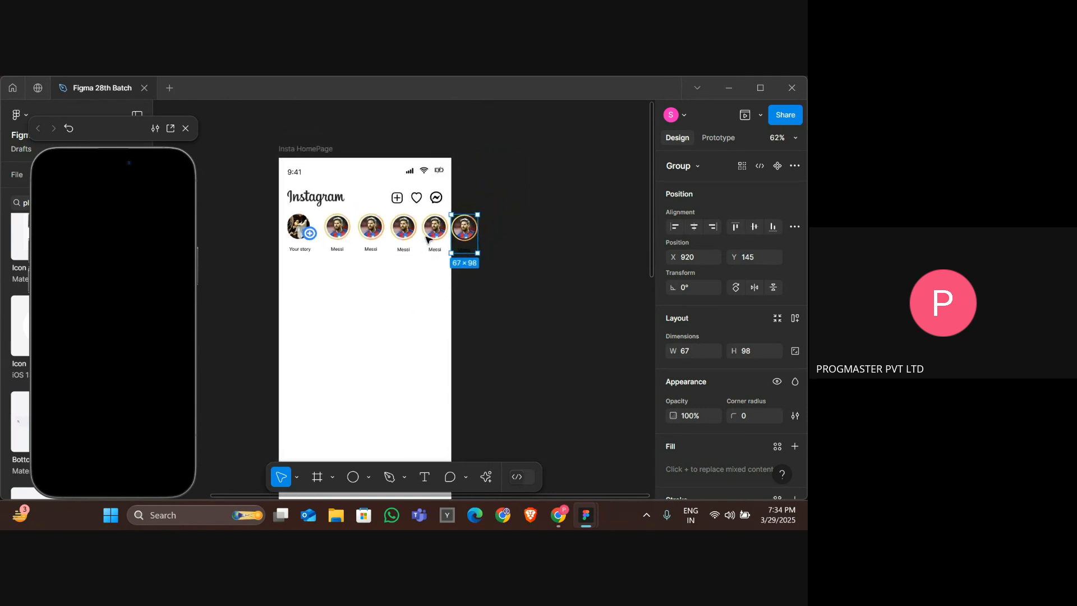
pyautogui.press('Escape')
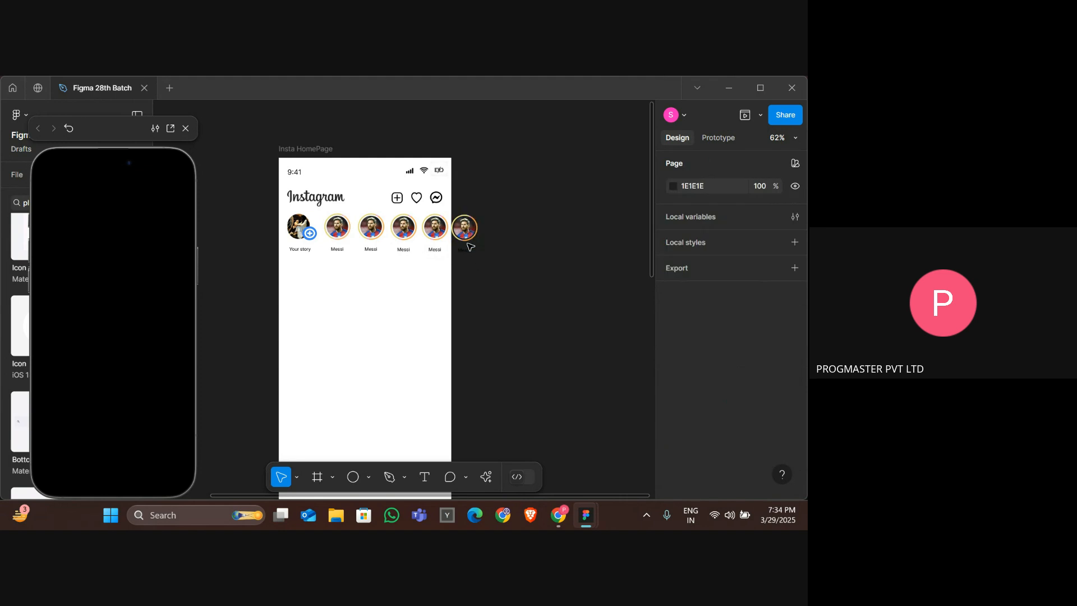
pyautogui.click(470, 256)
pyautogui.press('Delete')
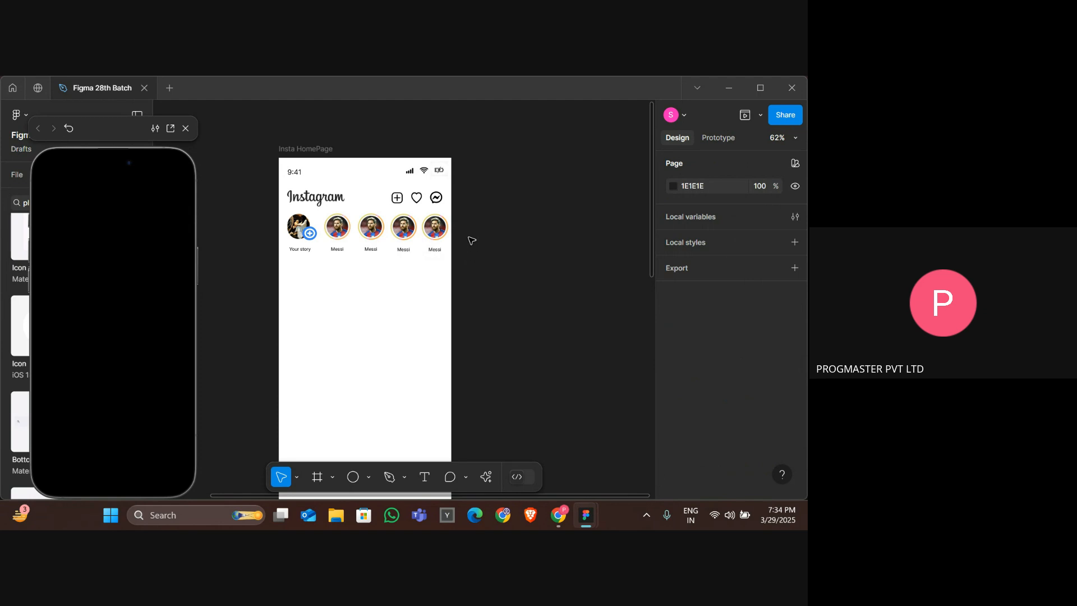
pyautogui.moveTo(471, 241); pyautogui.dragTo(324, 220)
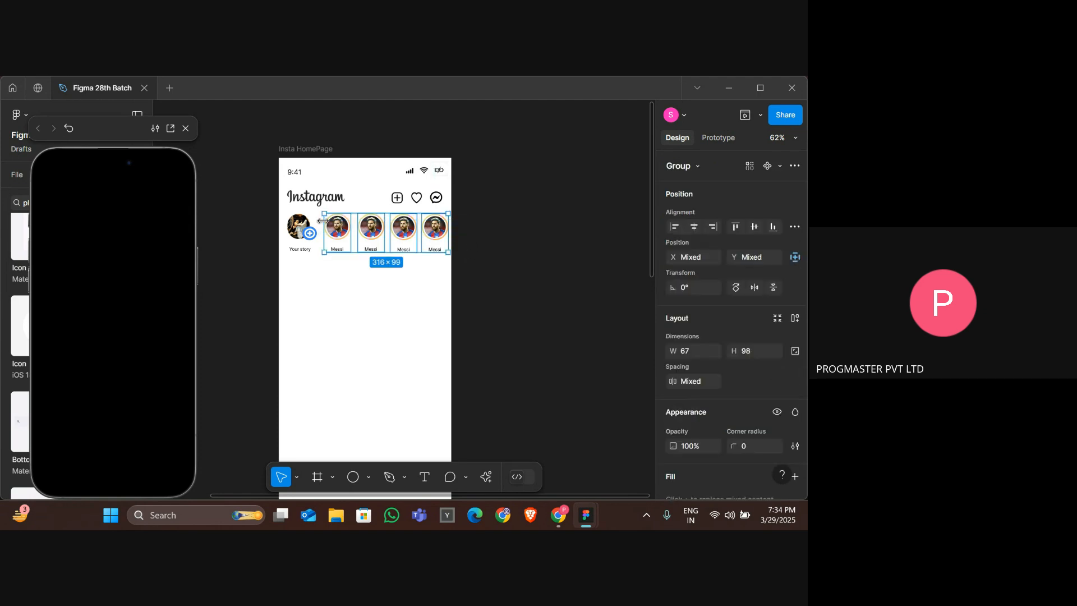
pyautogui.moveTo(486, 229); pyautogui.dragTo(307, 231)
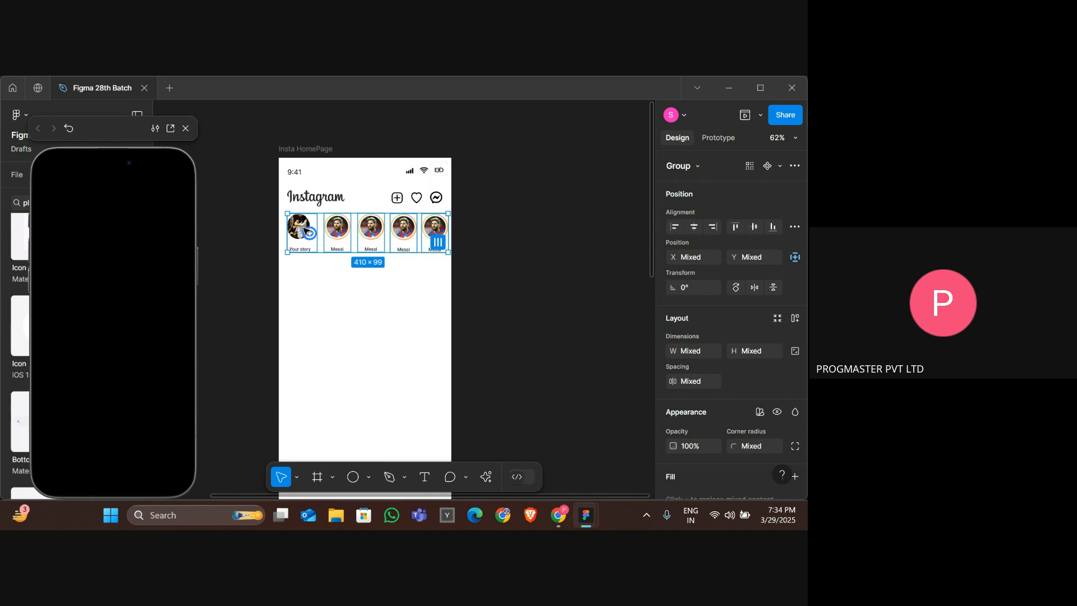
pyautogui.hotkey('ctrl', 'Right')
pyautogui.hotkey('ctrl', 'Right')
pyautogui.hotkey('ctrl', 'Right')
pyautogui.hotkey('ctrl', 'Right')
pyautogui.hotkey('ctrl', 'Right')
pyautogui.hotkey('ctrl', 'Right')
pyautogui.hotkey('ctrl', 'Right')
pyautogui.hotkey('ctrl', 'Right')
pyautogui.hotkey('ctrl', 'Right')
pyautogui.hotkey('ctrl', 'Right')
pyautogui.hotkey('ctrl', 'Right')
pyautogui.hotkey('ctrl', 'Right')
pyautogui.hotkey('ctrl', 'Right')
pyautogui.hotkey('ctrl', 'Right')
pyautogui.hotkey('ctrl', 'Right')
pyautogui.hotkey('ctrl', 'Right')
pyautogui.hotkey('ctrl', 'Right')
pyautogui.hotkey('ctrl', 'Right')
pyautogui.hotkey('ctrl', 'Right')
pyautogui.hotkey('ctrl', 'Right')
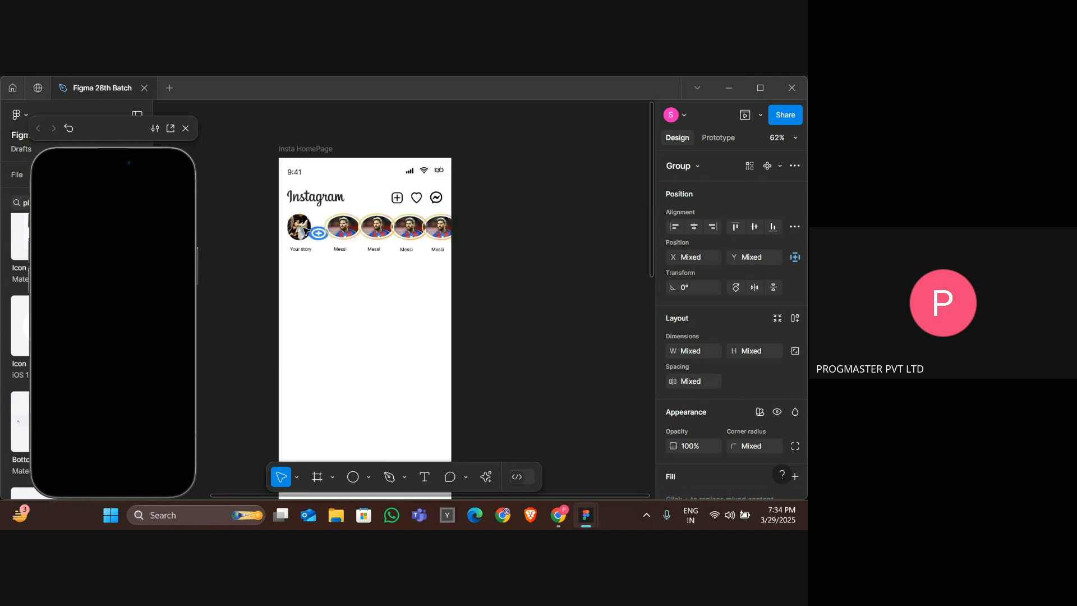
pyautogui.hotkey('ctrl', 'Left')
pyautogui.hotkey('ctrl', 'Left')
pyautogui.hotkey('ctrl', 'Left')
pyautogui.hotkey('ctrl', 'Left')
pyautogui.hotkey('ctrl', 'Left')
pyautogui.hotkey('ctrl', 'Left')
pyautogui.hotkey('ctrl', 'Left')
pyautogui.hotkey('ctrl', 'Left')
pyautogui.hotkey('ctrl', 'Left')
pyautogui.hotkey('ctrl', 'Left')
pyautogui.hotkey('ctrl', 'Left')
pyautogui.hotkey('ctrl', 'Left')
pyautogui.hotkey('ctrl', 'Left')
pyautogui.hotkey('ctrl', 'Left')
pyautogui.hotkey('ctrl', 'Left')
pyautogui.hotkey('ctrl', 'Left')
pyautogui.hotkey('ctrl', 'Left')
pyautogui.hotkey('ctrl', 'Left')
pyautogui.hotkey('ctrl', 'Left')
pyautogui.hotkey('ctrl', 'Left')
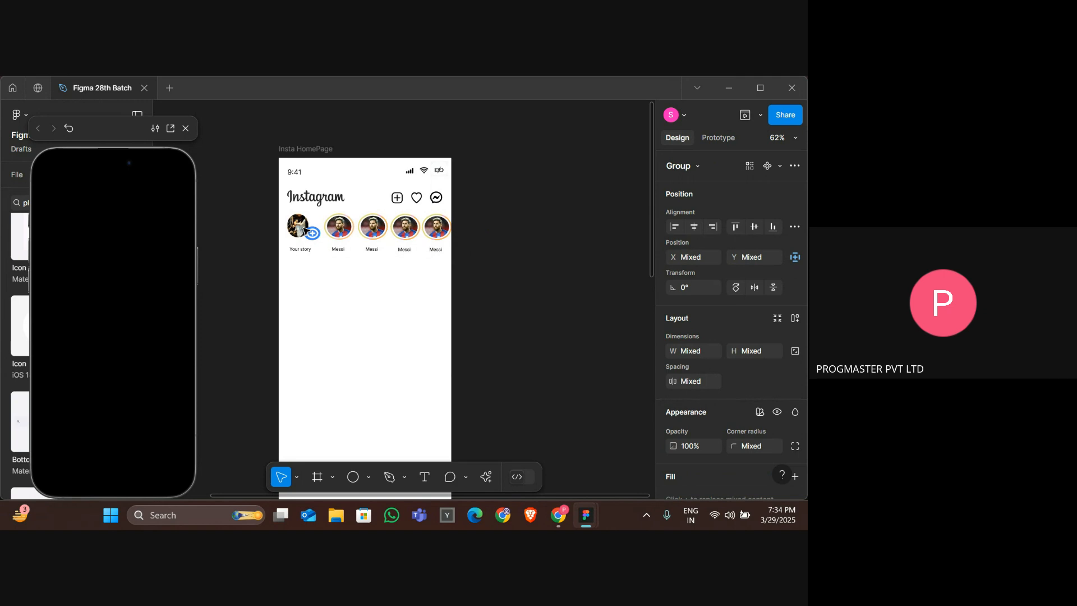
pyautogui.hotkey('ctrl', 'Left')
pyautogui.hotkey('ctrl', 'Left')
pyautogui.hotkey('ctrl', 'Left')
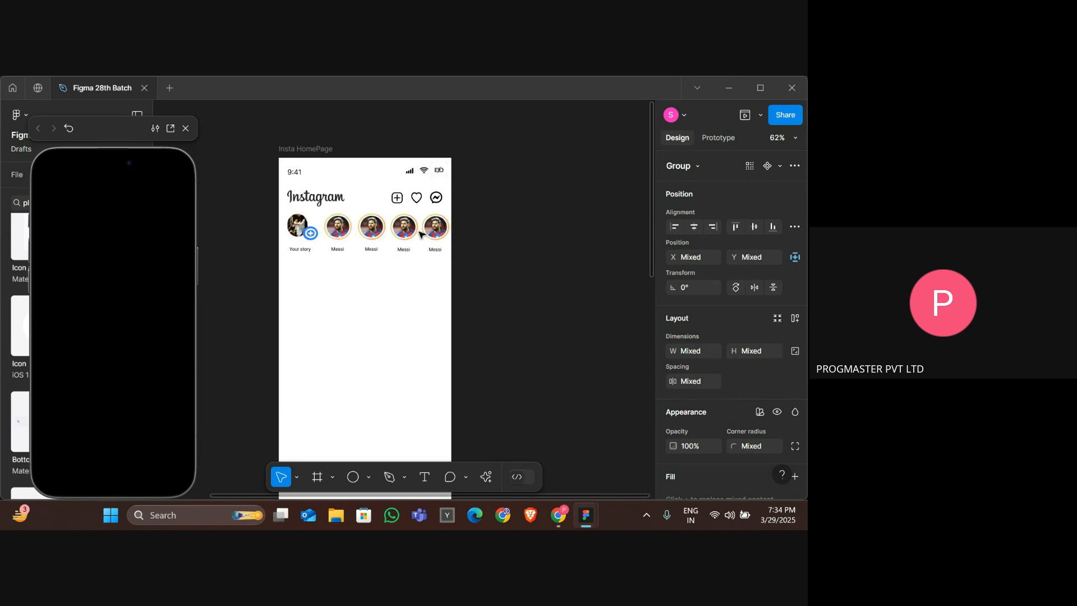
# Group the Your story and Messi stories and move the group out of the frame onto the canvas.
pyautogui.moveTo(470, 235); pyautogui.dragTo(298, 232)
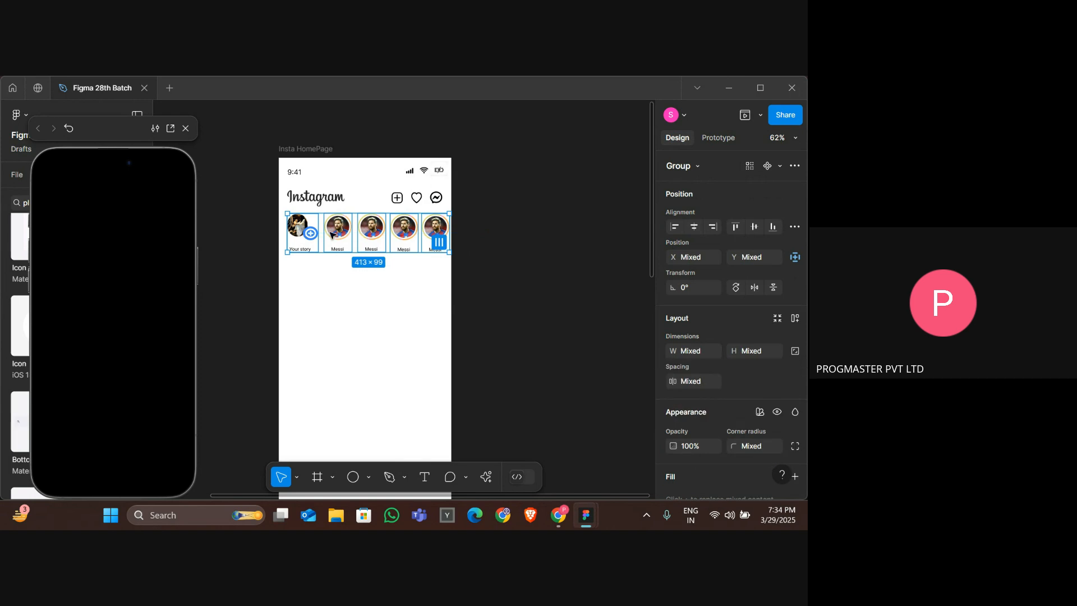
pyautogui.rightClick(332, 234)
pyautogui.click(381, 279)
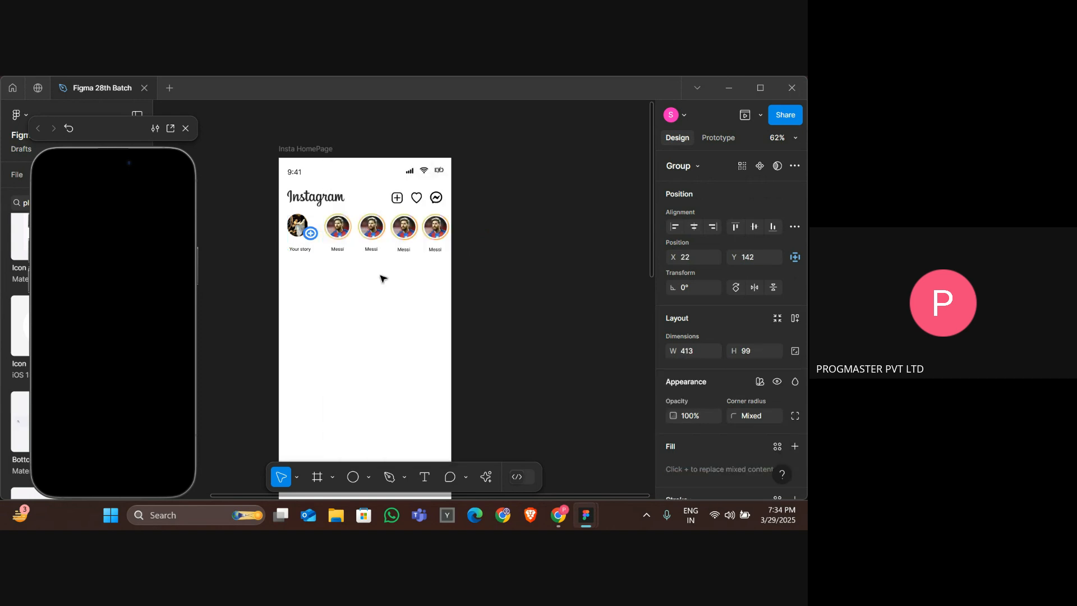
pyautogui.moveTo(339, 233); pyautogui.dragTo(534, 234)
pyautogui.hscroll(5, 553, 237)
pyautogui.hotkey('ctrl', 'z')
# Ungroup the story row on the canvas.
pyautogui.rightClick(468, 245)
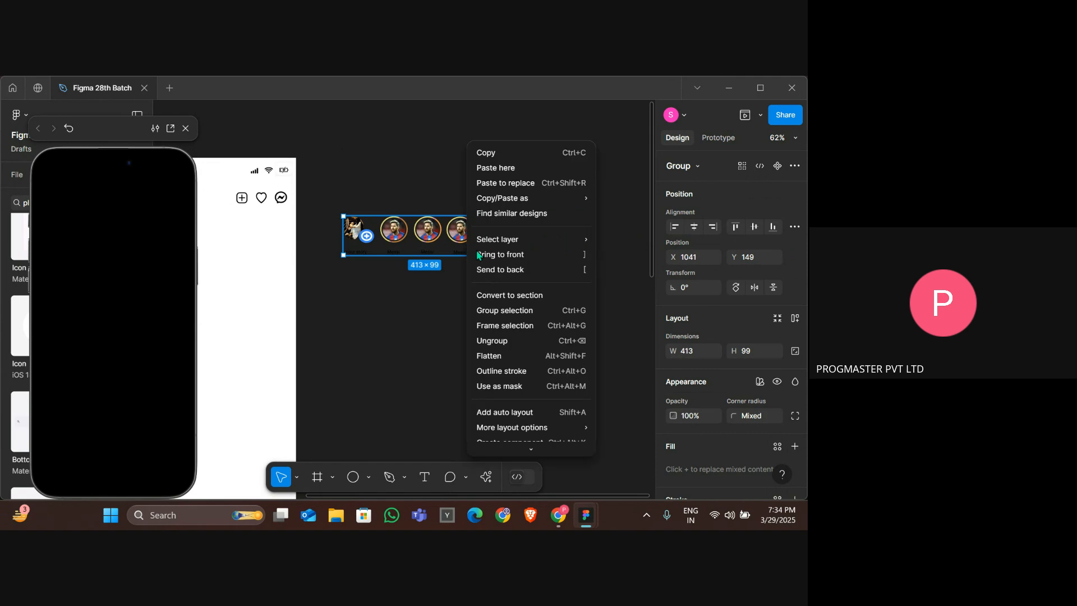
pyautogui.click(505, 341)
pyautogui.press('Escape')
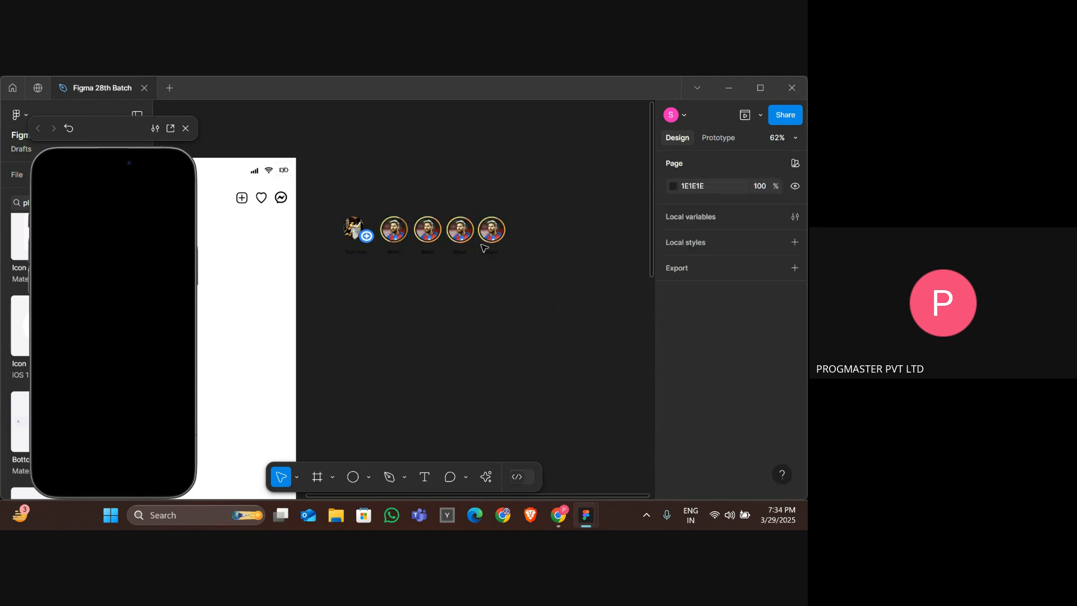
# Duplicate a Messi story twice to extend the row on the canvas.
pyautogui.click(489, 236)
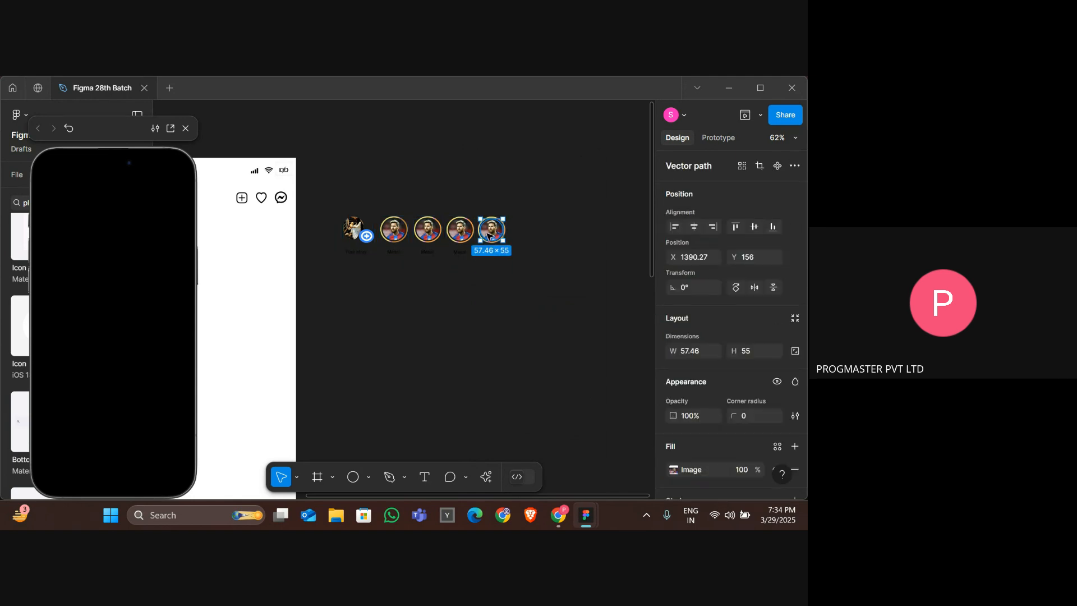
pyautogui.press('Escape')
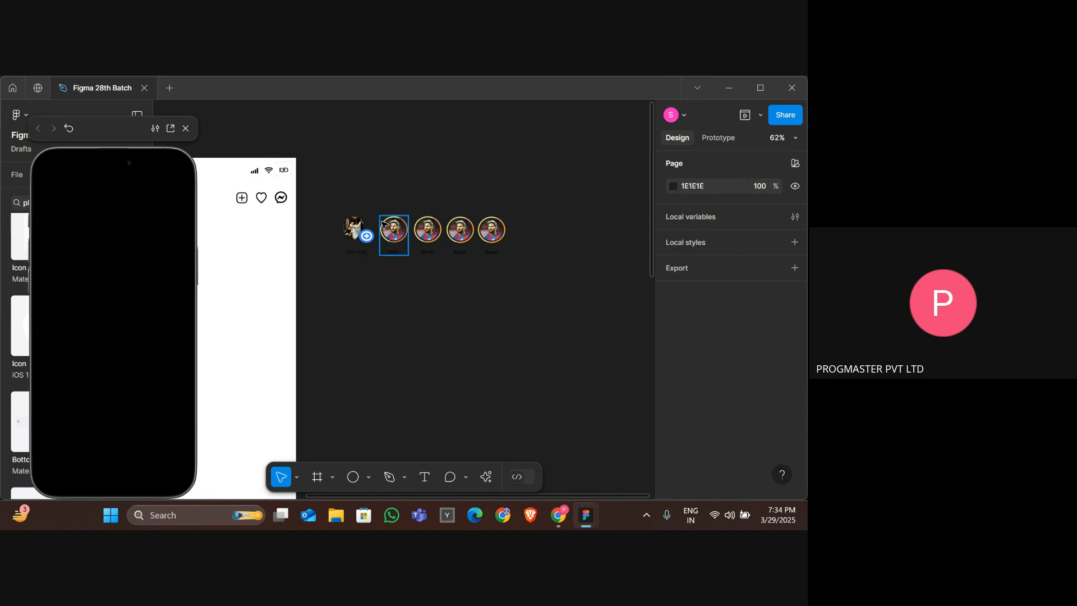
pyautogui.click(384, 225)
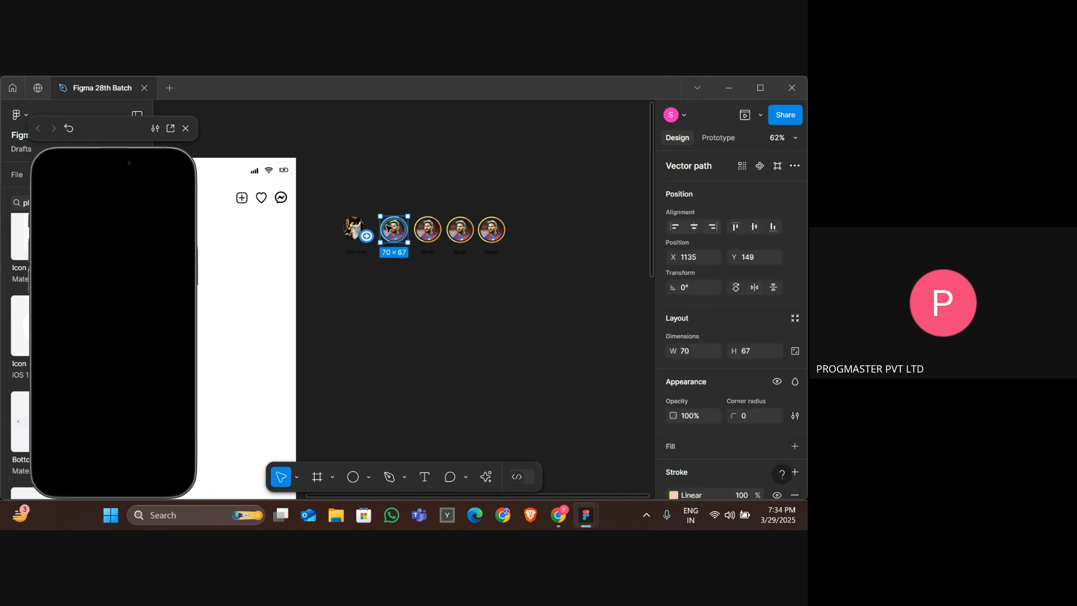
pyautogui.click(430, 254)
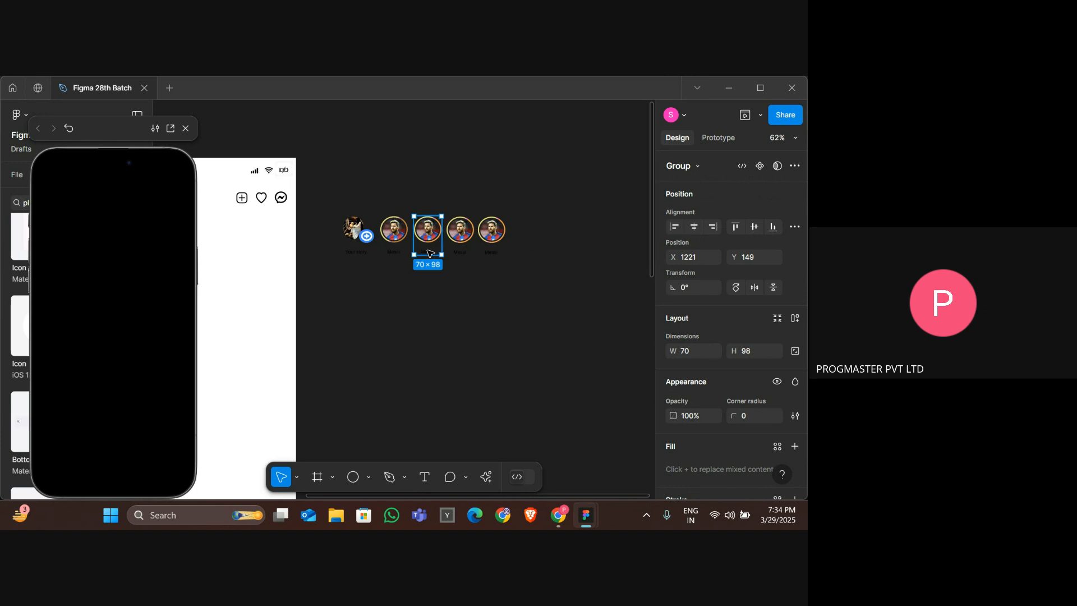
pyautogui.moveTo(429, 253); pyautogui.dragTo(563, 239)
pyautogui.click(525, 239)
pyautogui.doubleClick(563, 239)
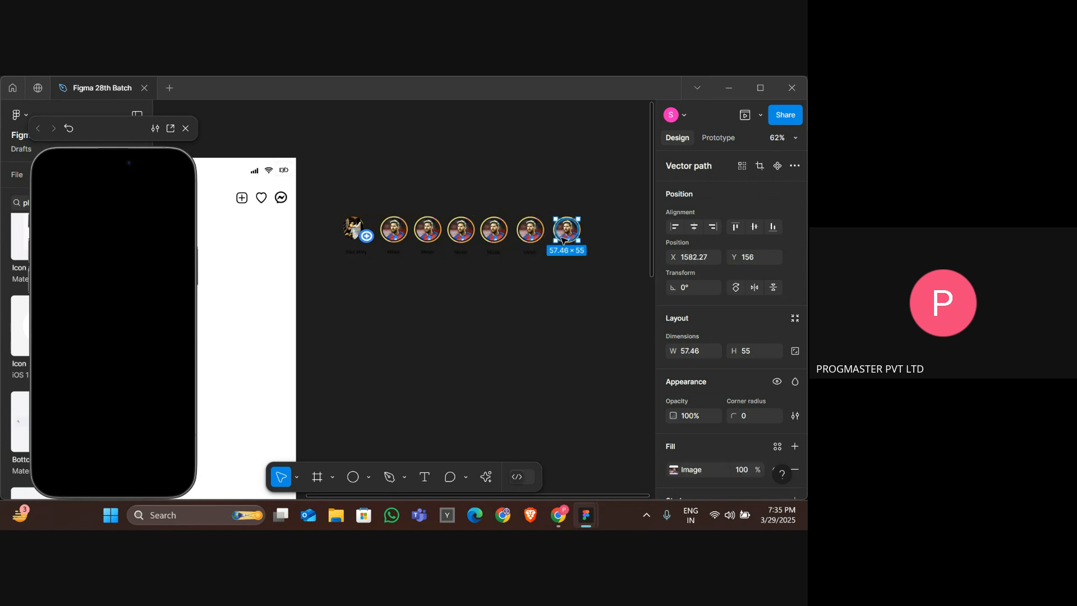
# Group all the stories together and ungroup them again.
pyautogui.click(629, 312)
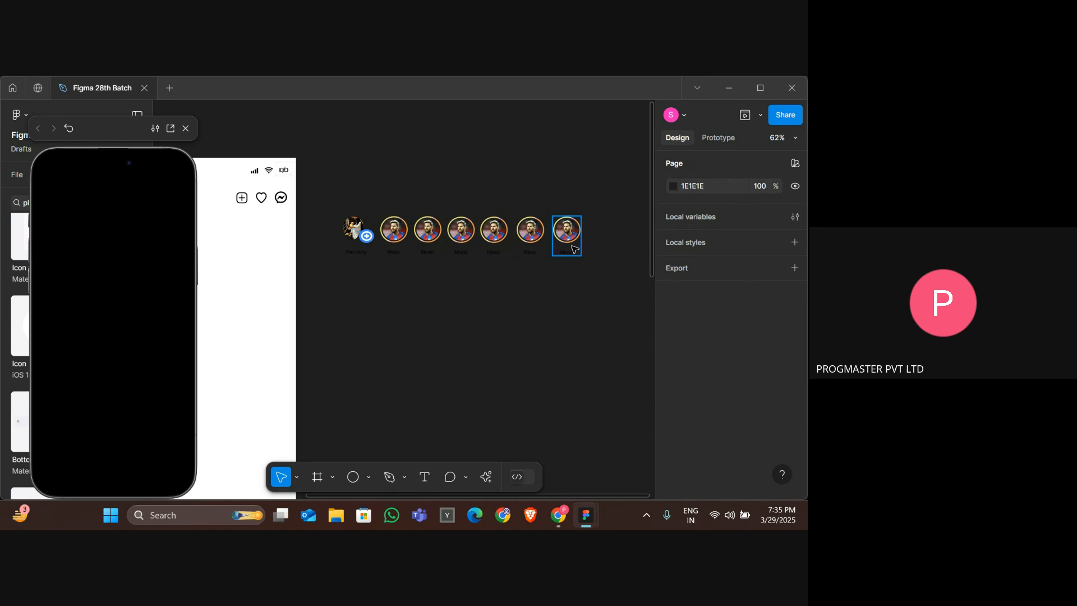
pyautogui.click(575, 253)
pyautogui.moveTo(574, 253); pyautogui.dragTo(362, 241)
pyautogui.rightClick(474, 233)
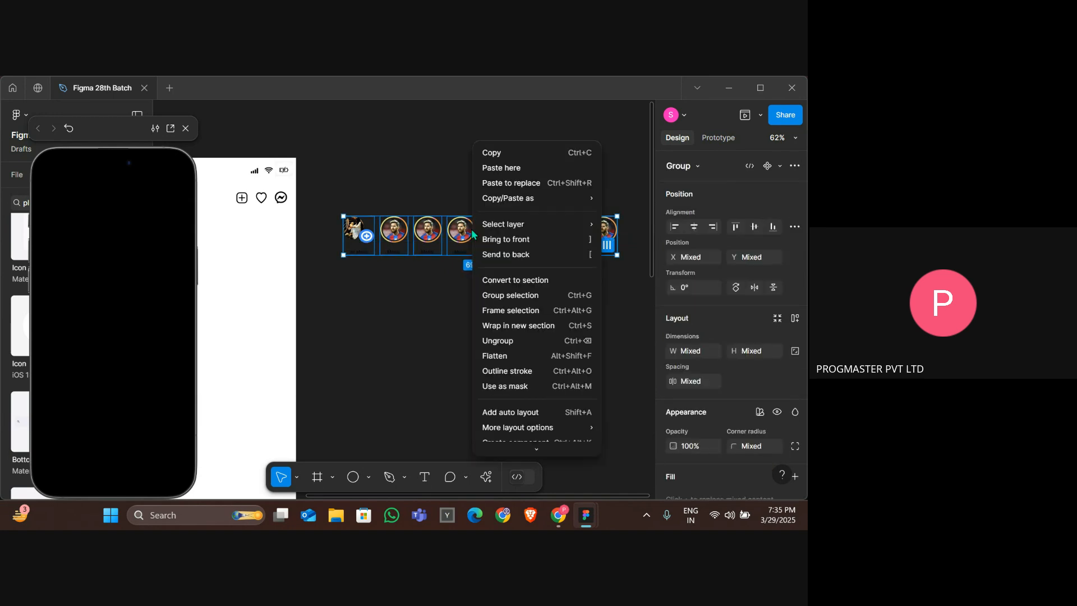
pyautogui.click(516, 303)
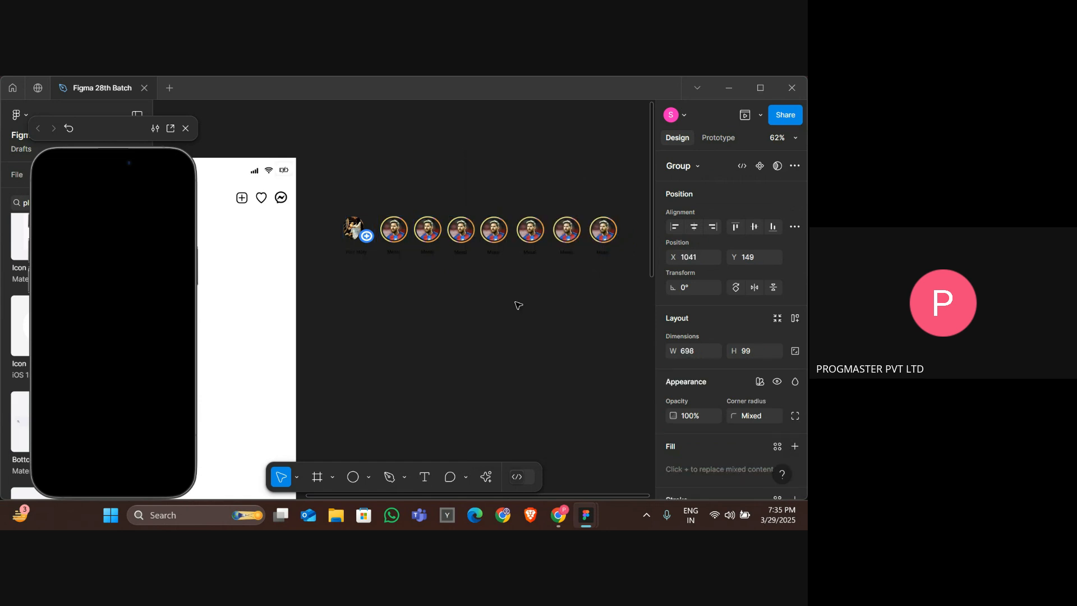
pyautogui.rightClick(476, 250)
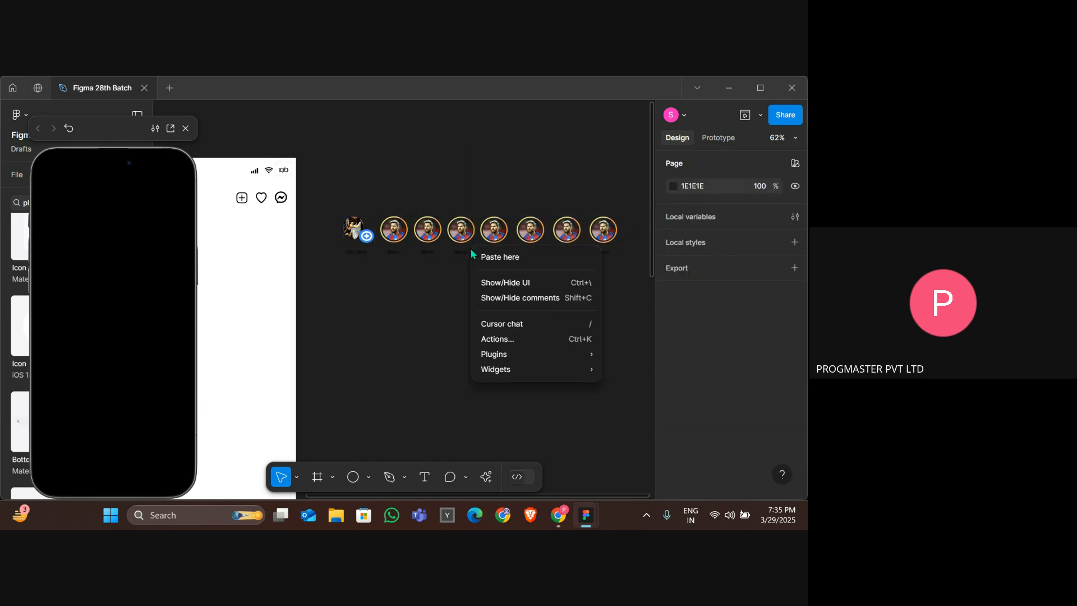
pyautogui.click(435, 255)
pyautogui.rightClick(429, 251)
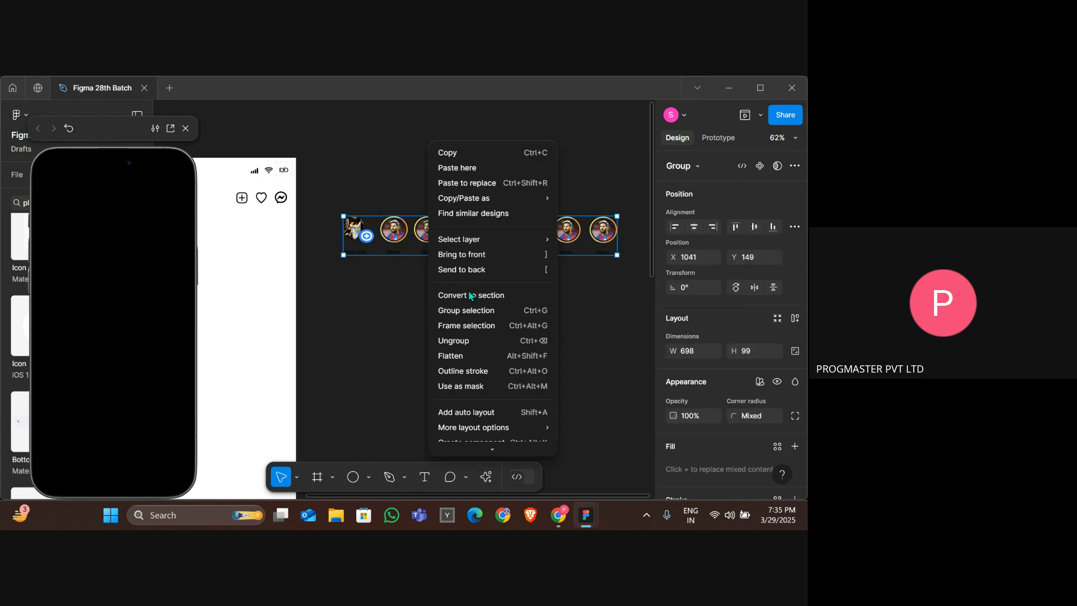
pyautogui.click(474, 338)
# Wrap all the selected stories in a new frame.
pyautogui.rightClick(445, 233)
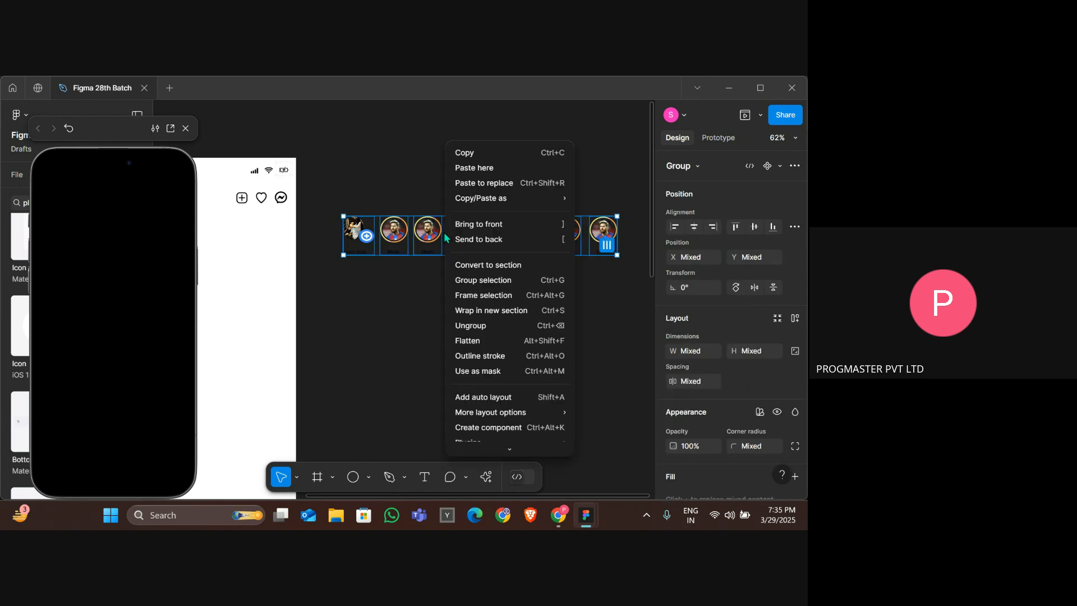
pyautogui.click(477, 298)
pyautogui.press('Escape')
pyautogui.hscroll(-5, 457, 250)
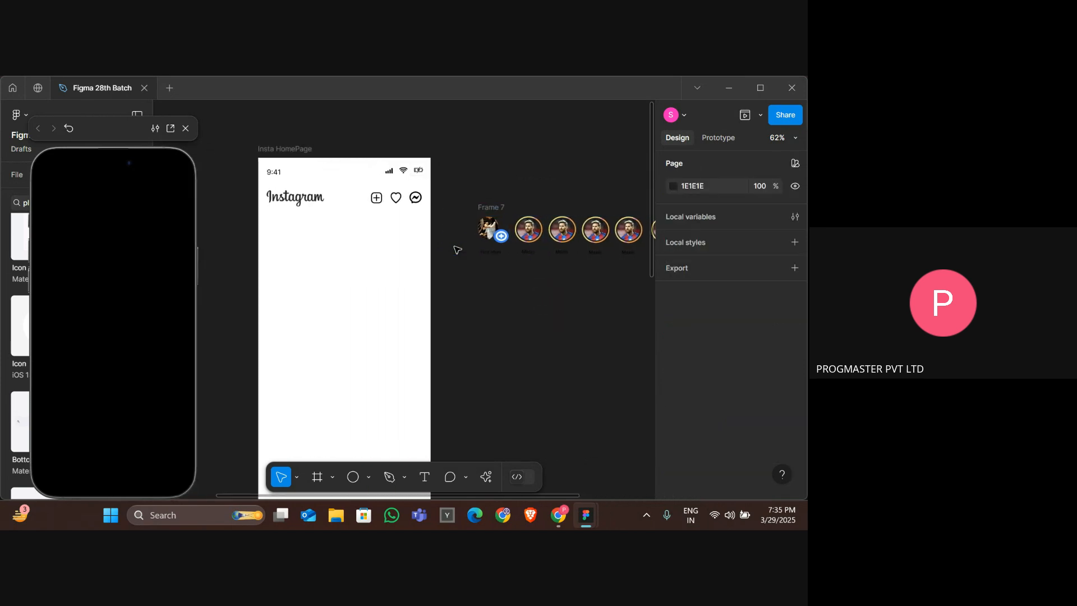
# Move the stories frame into Insta HomePage beneath the header and enable Clip content.
pyautogui.click(497, 212)
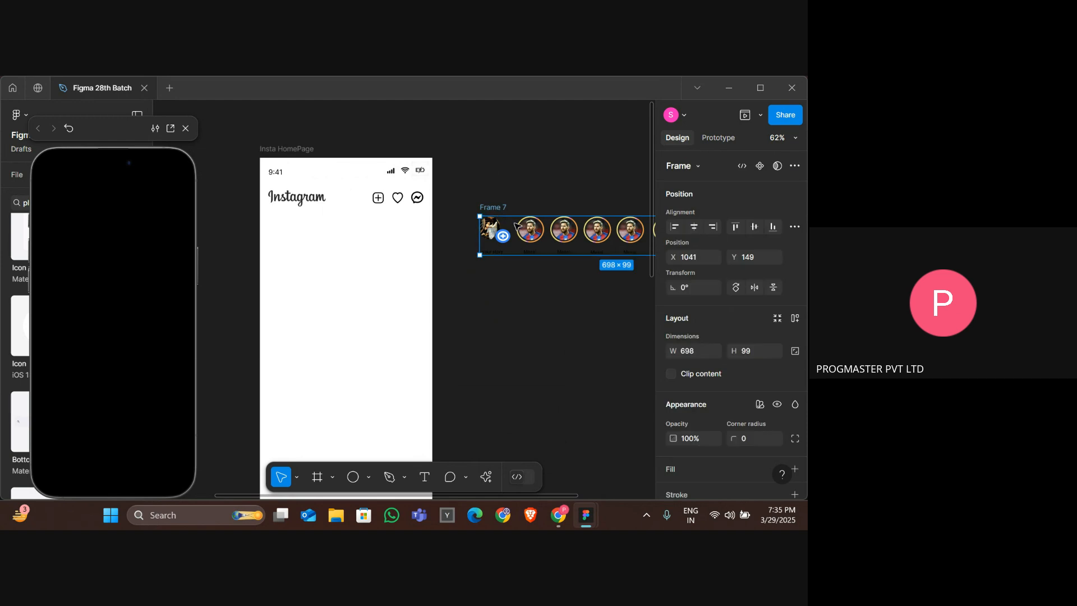
pyautogui.moveTo(515, 227); pyautogui.dragTo(303, 230)
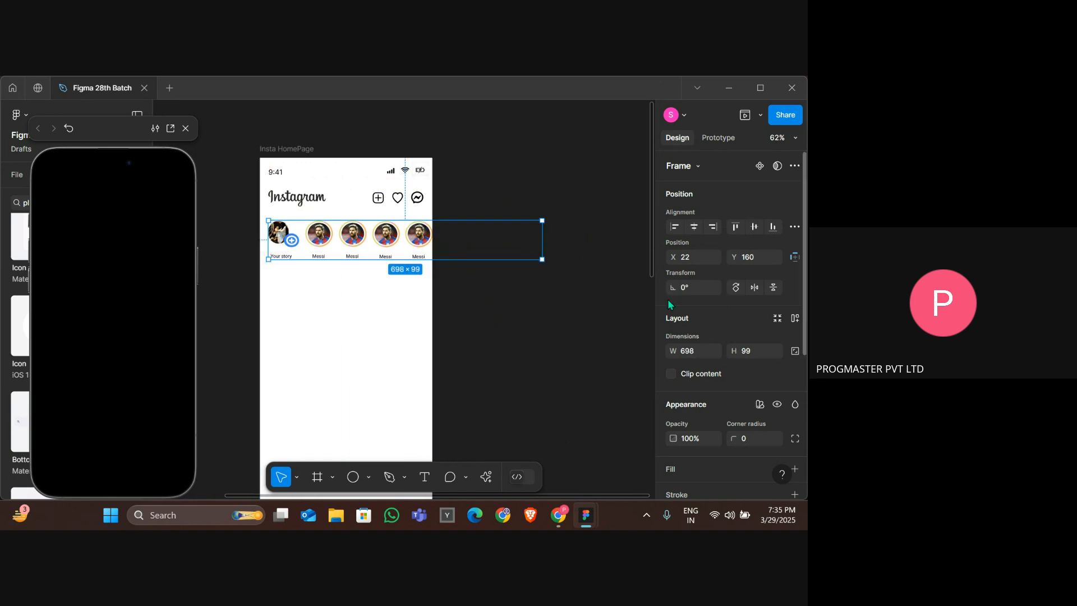
pyautogui.click(671, 374)
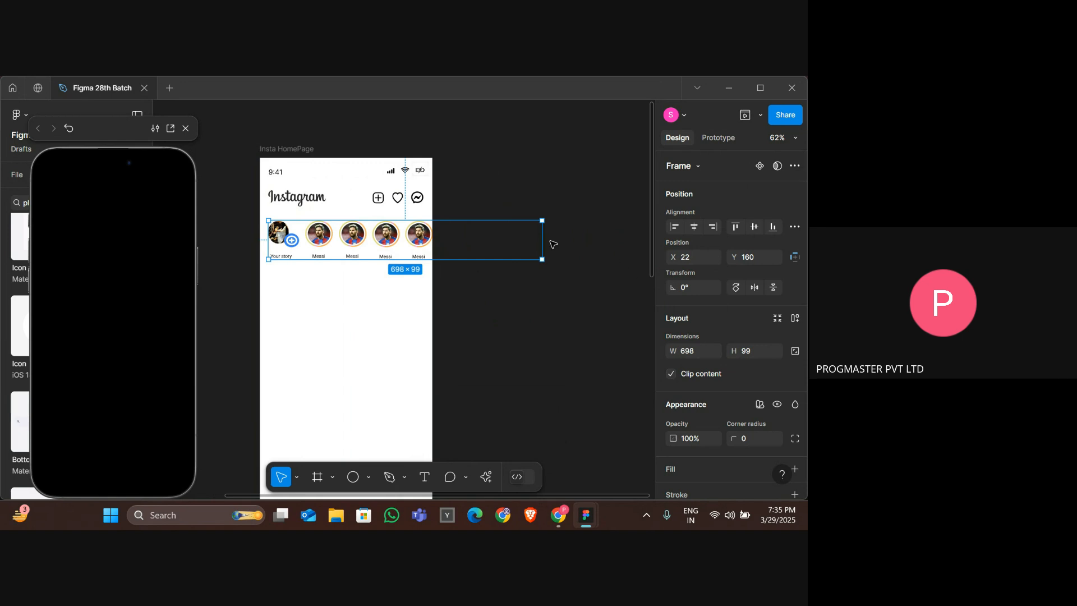
# Set the stories frame's prototype overflow to horizontal scrolling.
pyautogui.moveTo(542, 240)
pyautogui.mouseDown()
pyautogui.moveTo(432, 230)
pyautogui.moveTo(541, 229)
pyautogui.mouseUp()
pyautogui.click(727, 138)
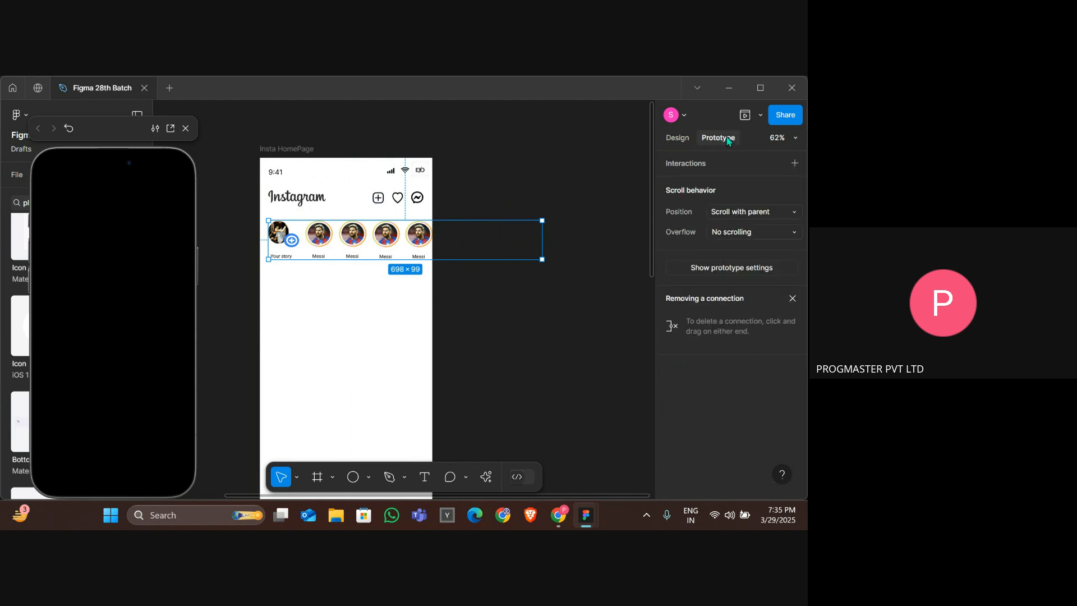
pyautogui.click(733, 232)
pyautogui.click(746, 247)
# Select the Insta HomePage frame to preview it in the device mirror.
pyautogui.click(301, 144)
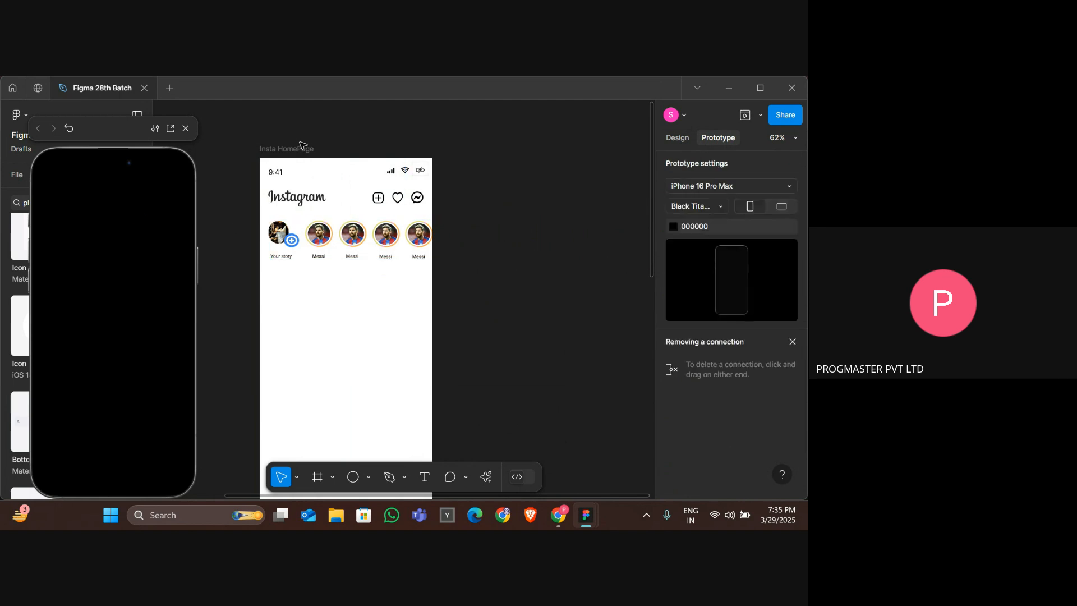
pyautogui.click(301, 146)
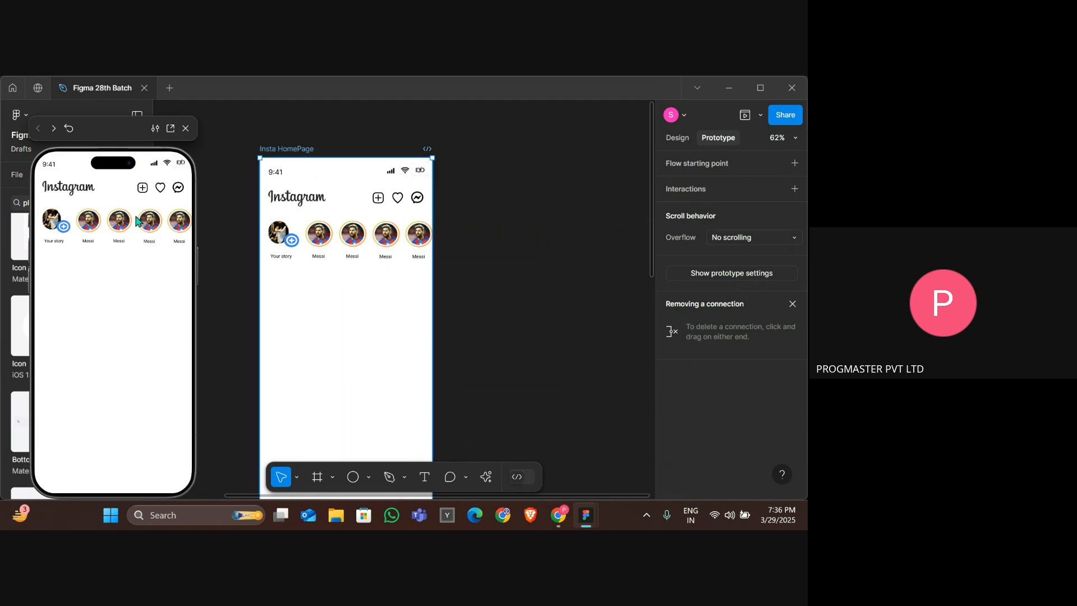
pyautogui.click(390, 256)
pyautogui.click(345, 294)
# Switch to the INSTA UI - 1 file to examine its reference home page stories, then return.
pyautogui.hotkey('alt', 'Tab')
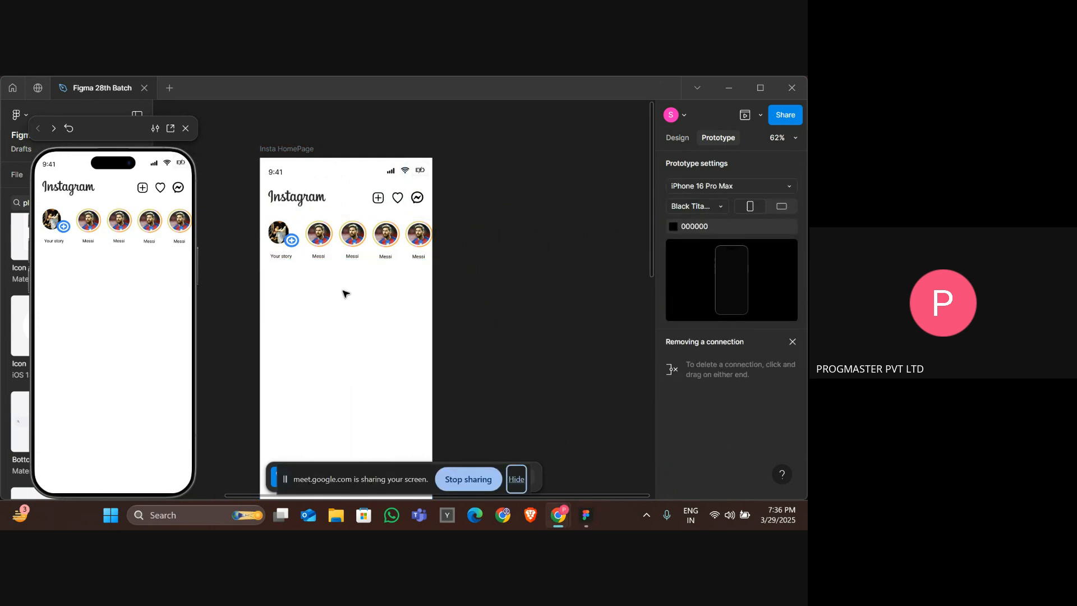
pyautogui.hotkey('alt', 'Tab')
pyautogui.hotkey('alt', 'Tab')
pyautogui.hotkey('alt', 'Tab')
pyautogui.hotkey('alt', 'Tab')
pyautogui.hotkey('alt', 'Tab')
pyautogui.hotkey('alt', 'Tab')
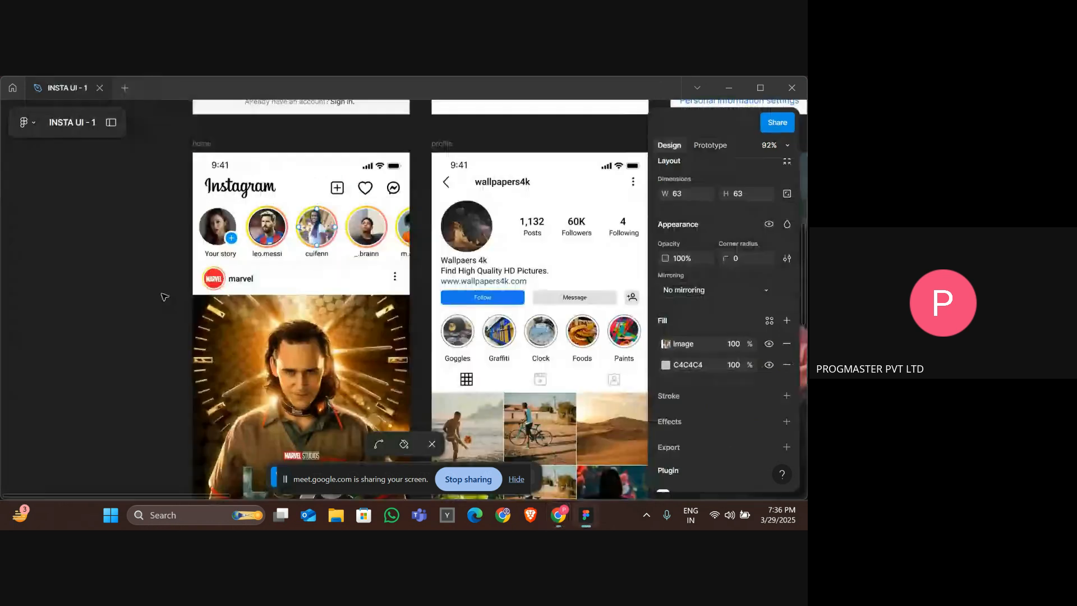
pyautogui.click(230, 262)
pyautogui.hotkey('alt', 'Tab')
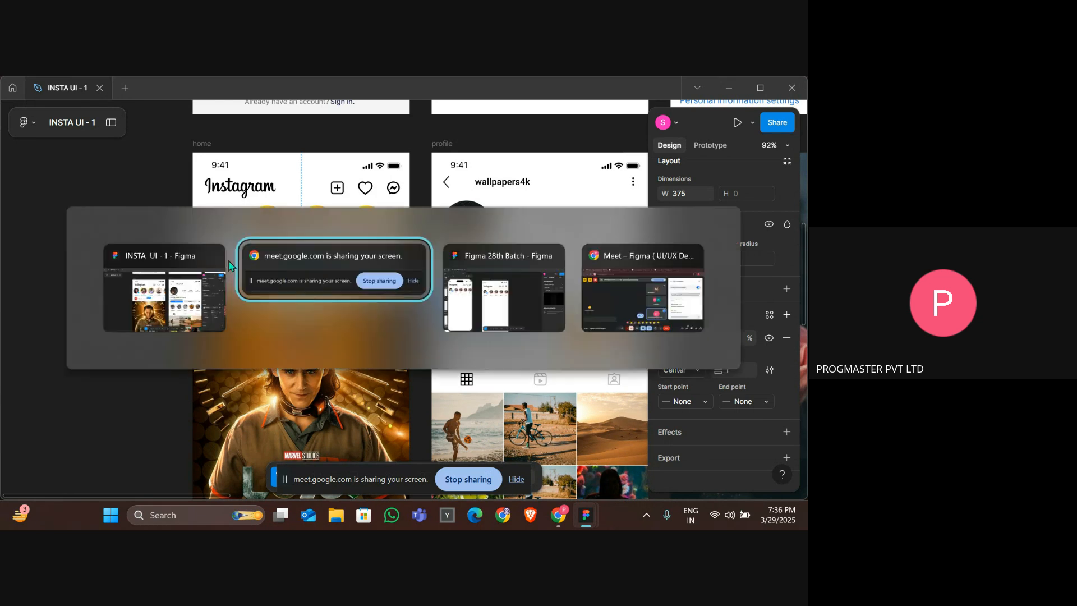
pyautogui.hotkey('alt', 'Tab')
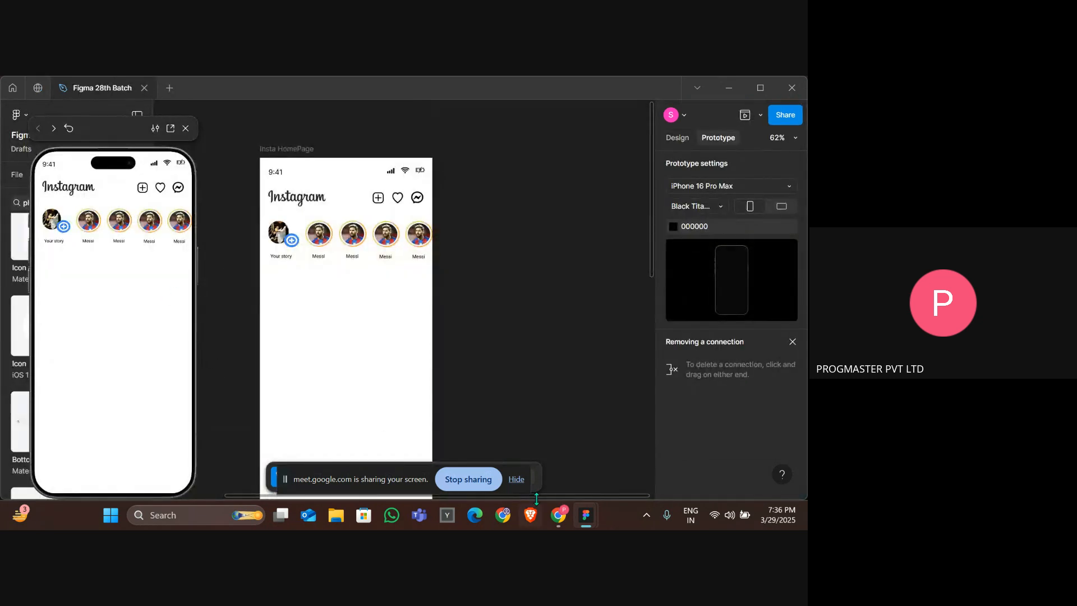
# Draw a horizontal line about 441 px long across the frame beneath the stories row.
pyautogui.click(517, 479)
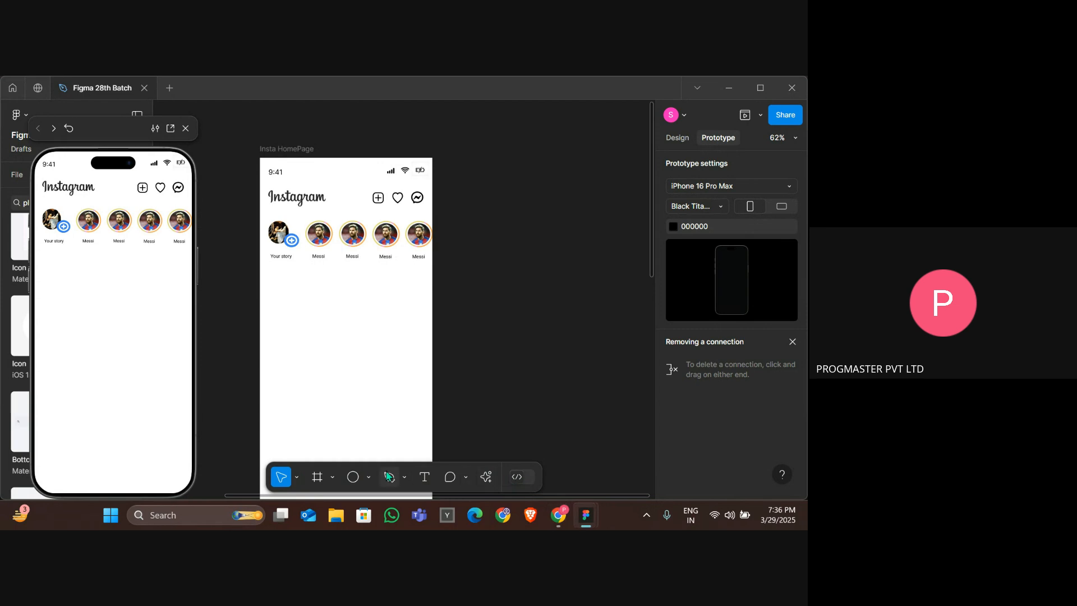
pyautogui.click(368, 477)
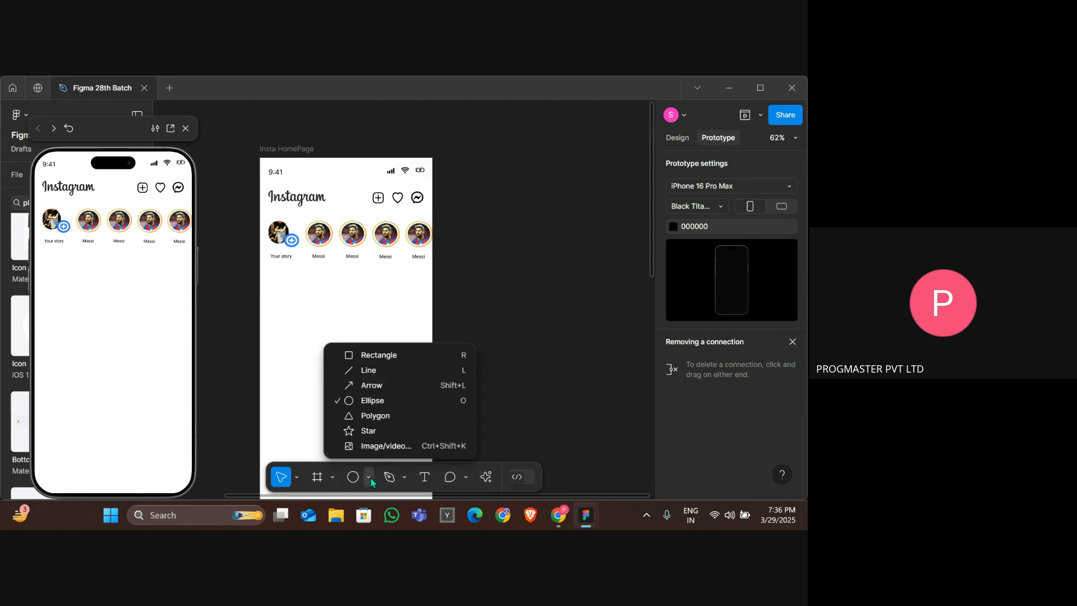
pyautogui.click(366, 371)
pyautogui.scroll(3, 307, 263)
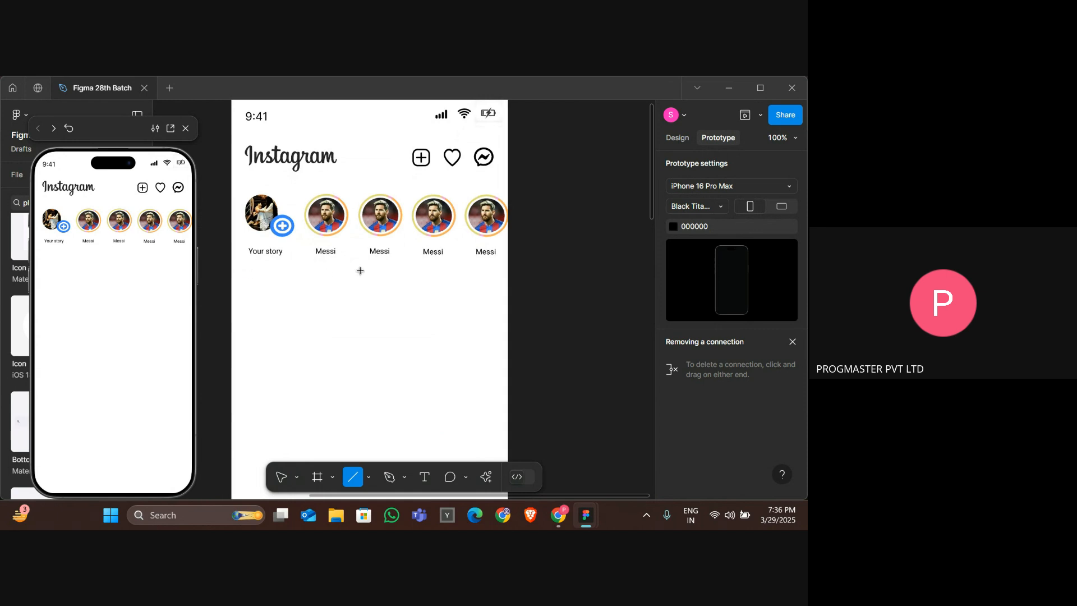
pyautogui.moveTo(231, 265); pyautogui.dragTo(510, 266)
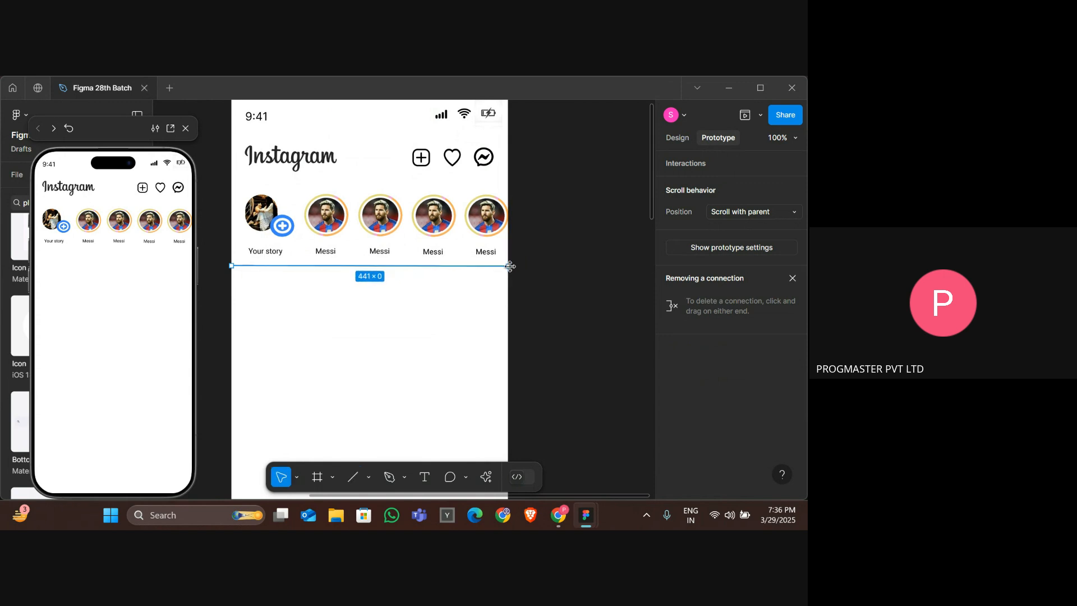
# Set the divider line's stroke color to FFDADA.
pyautogui.click(679, 138)
pyautogui.scroll(-3, 705, 377)
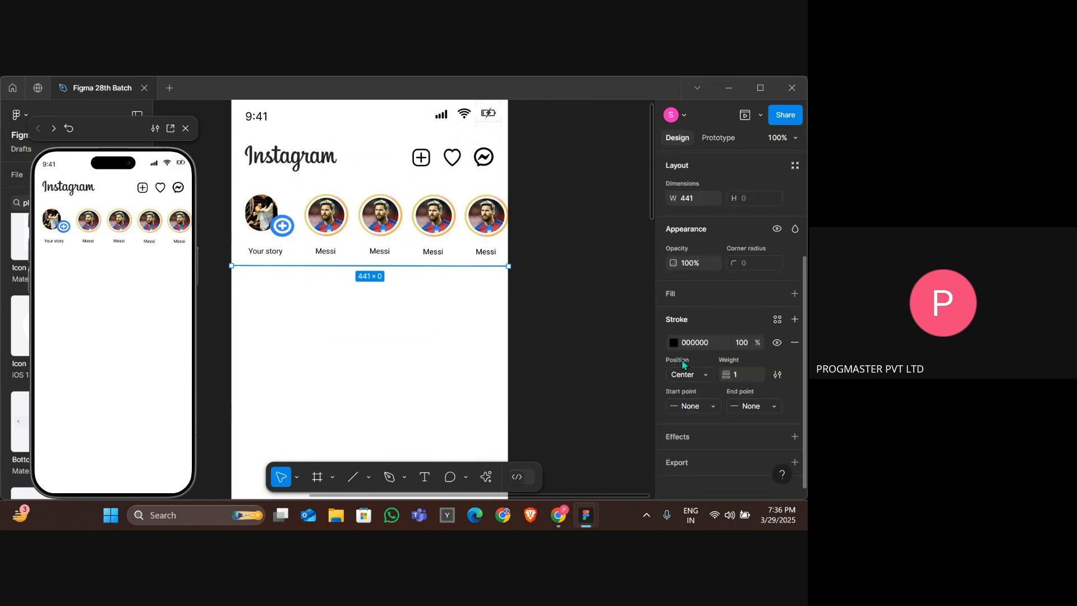
pyautogui.click(674, 343)
pyautogui.moveTo(594, 265)
pyautogui.mouseDown()
pyautogui.moveTo(524, 232)
pyautogui.moveTo(559, 234)
pyautogui.moveTo(534, 234)
pyautogui.mouseUp()
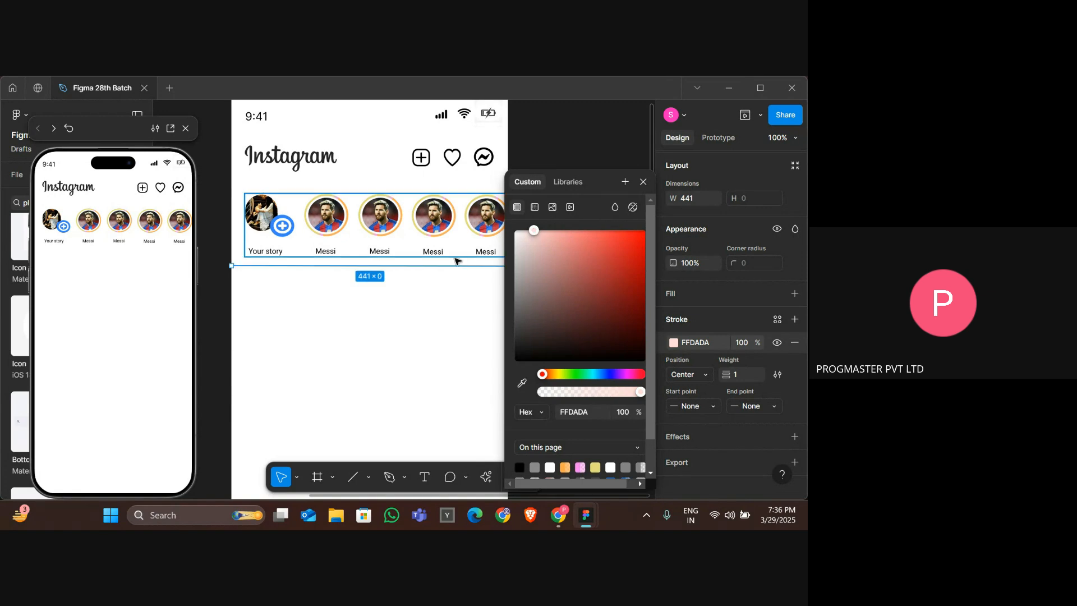
pyautogui.click(373, 283)
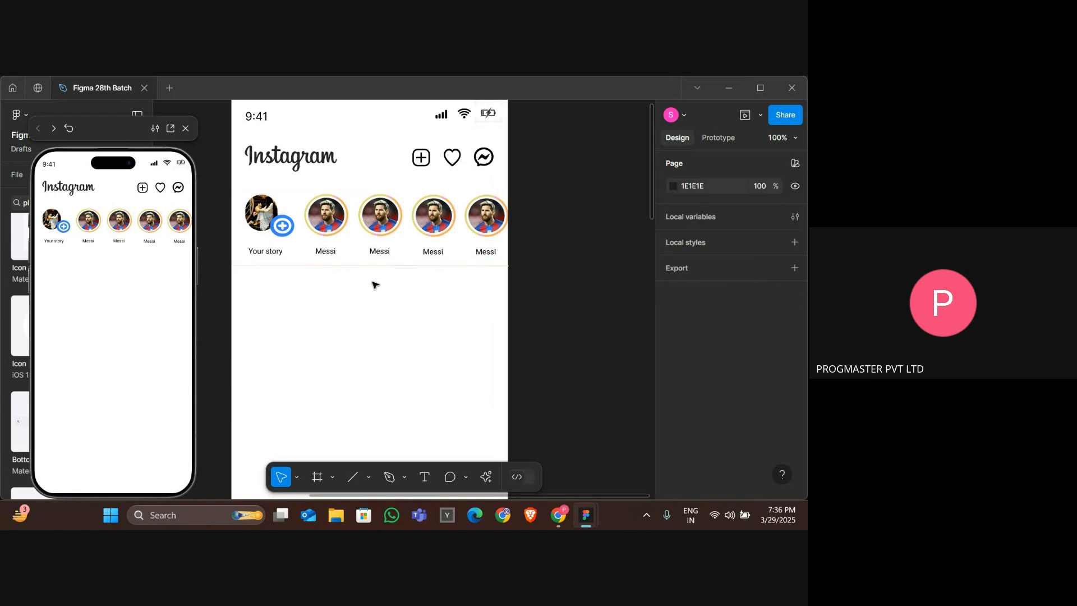
pyautogui.click(276, 267)
pyautogui.press('Delete')
pyautogui.hotkey('ctrl', 'z')
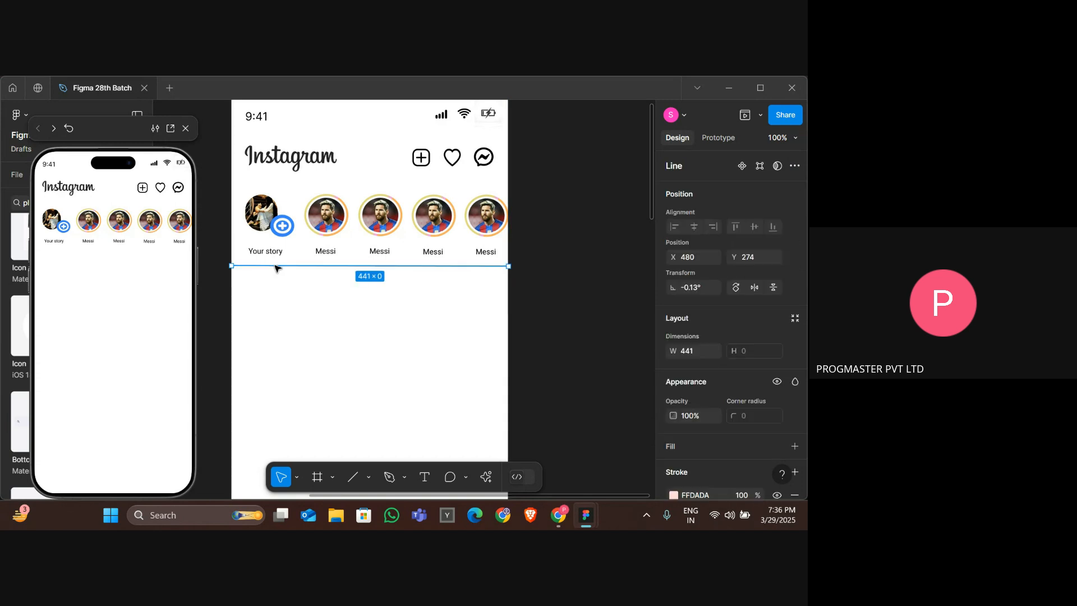
pyautogui.click(315, 335)
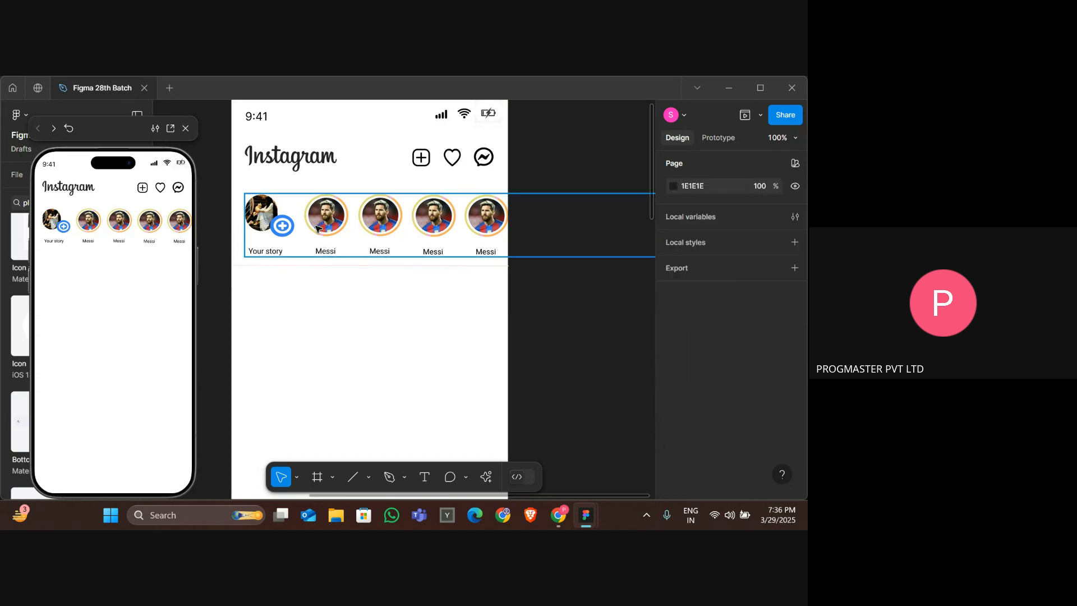
# Switch to the INSTA UI - 1 file to examine its reference post header, then return.
pyautogui.click(355, 255)
pyautogui.click(356, 274)
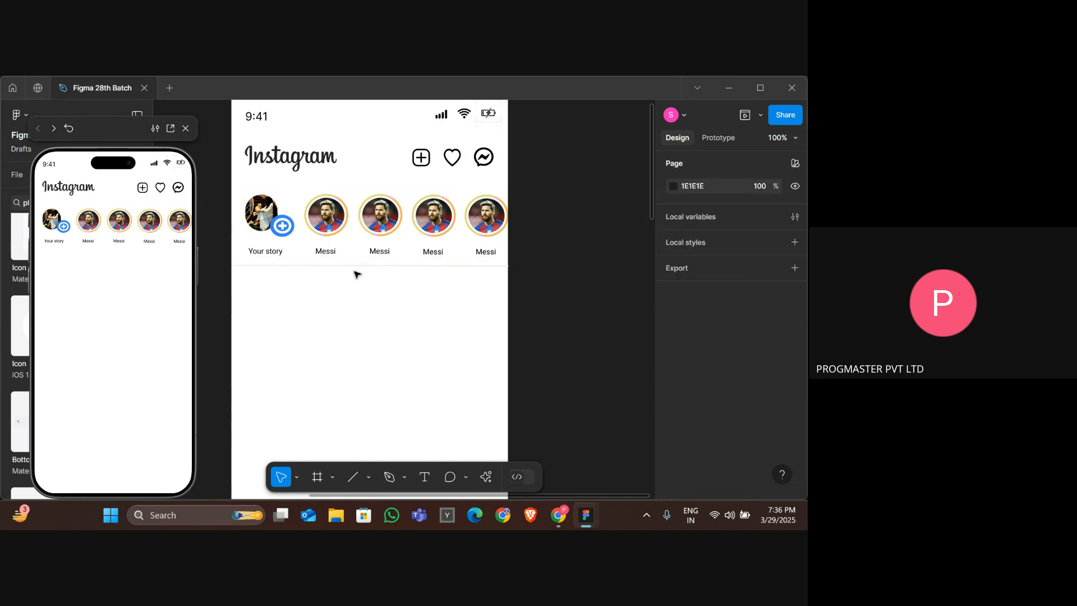
pyautogui.hotkey('alt', 'Tab')
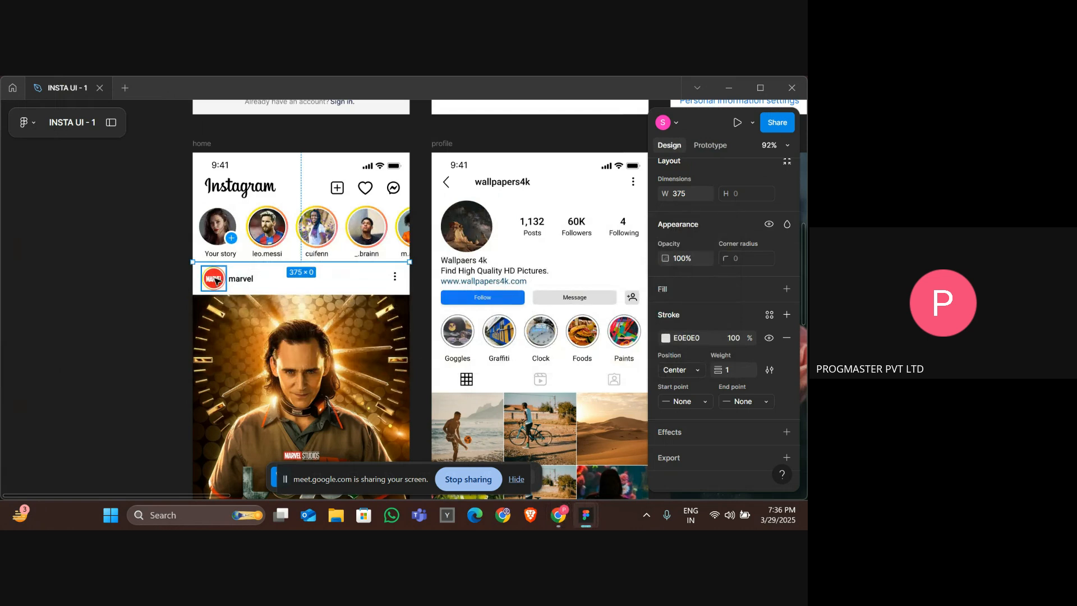
pyautogui.click(215, 279)
pyautogui.scroll(-3, 175, 332)
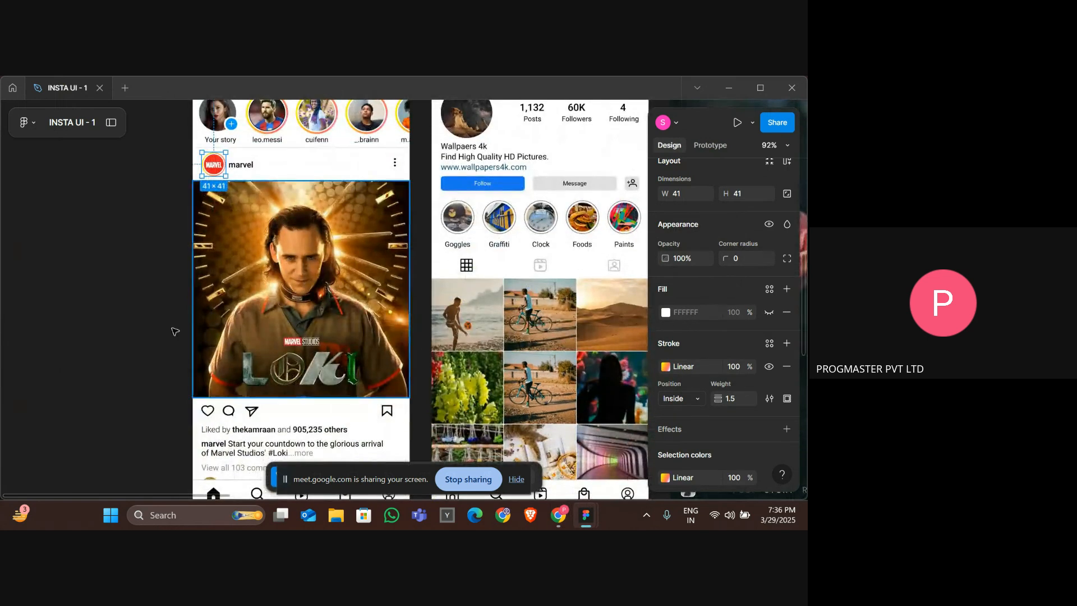
pyautogui.hotkey('alt', 'Tab')
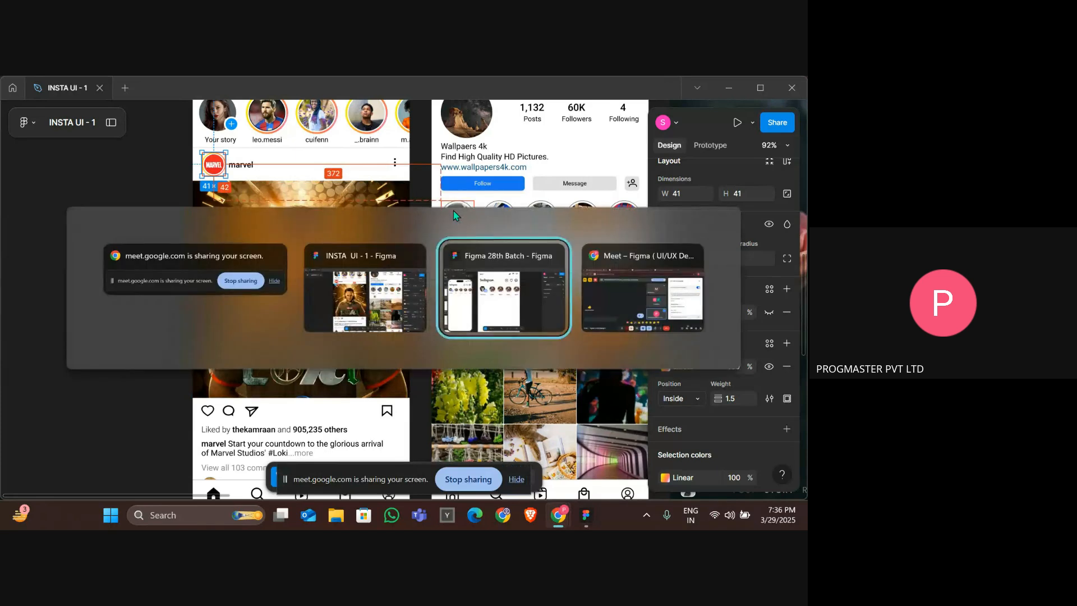
pyautogui.click(341, 213)
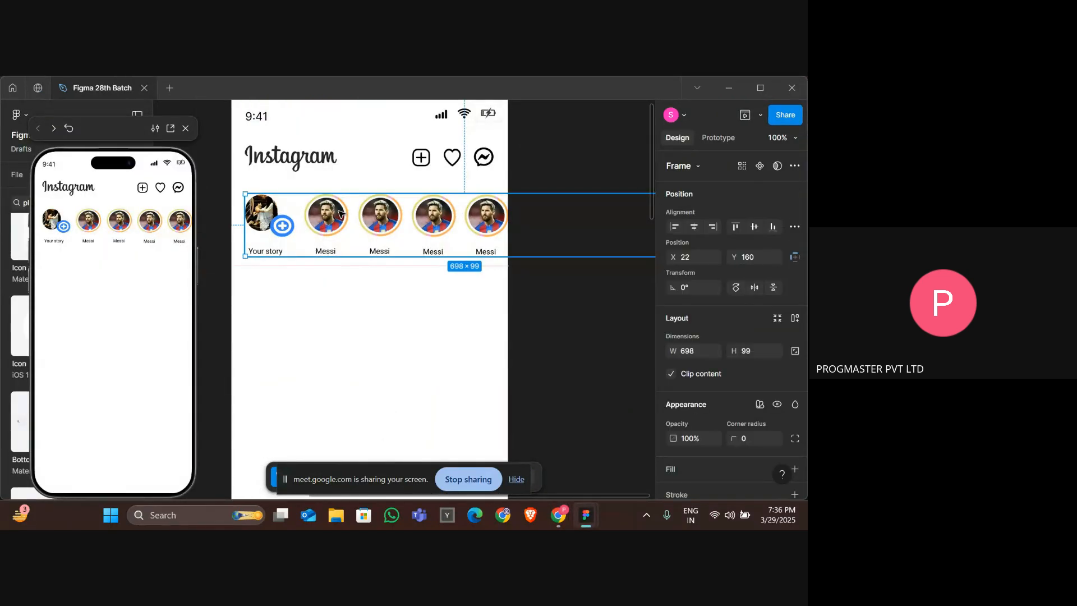
# Duplicate one Messi story group and place the copy below the divider line at the frame's left edge.
pyautogui.doubleClick(341, 213)
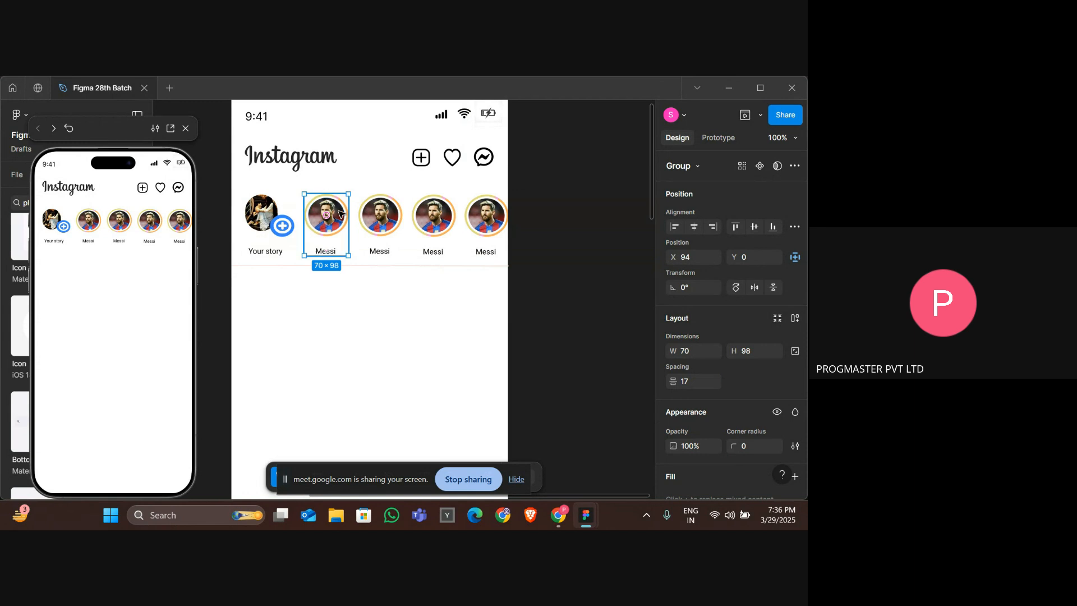
pyautogui.moveTo(340, 213); pyautogui.dragTo(312, 295)
pyautogui.hotkey('ctrl', 'z')
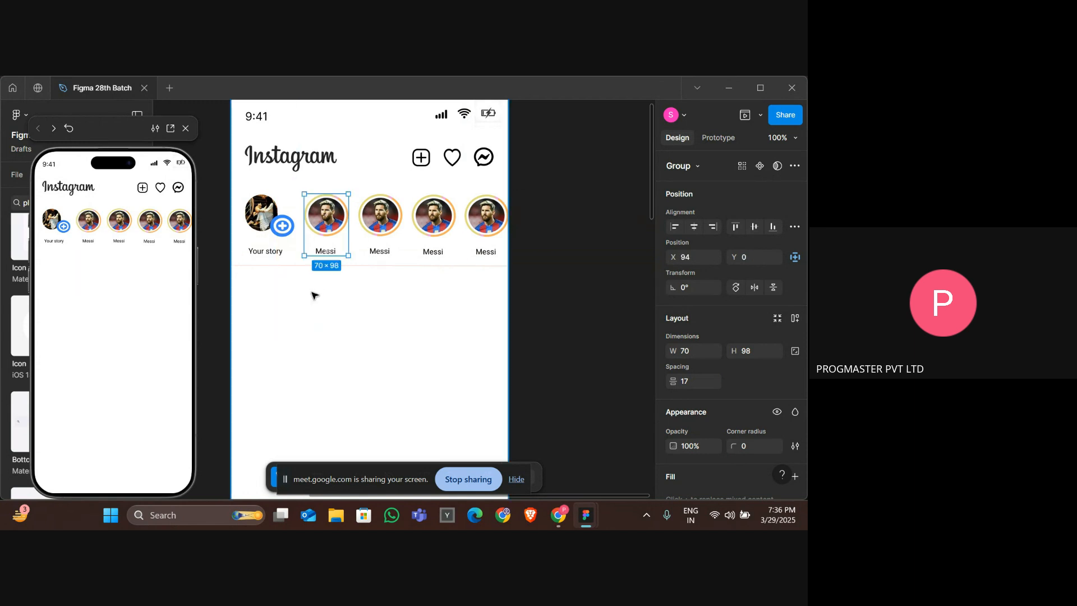
pyautogui.moveTo(316, 249); pyautogui.dragTo(251, 295)
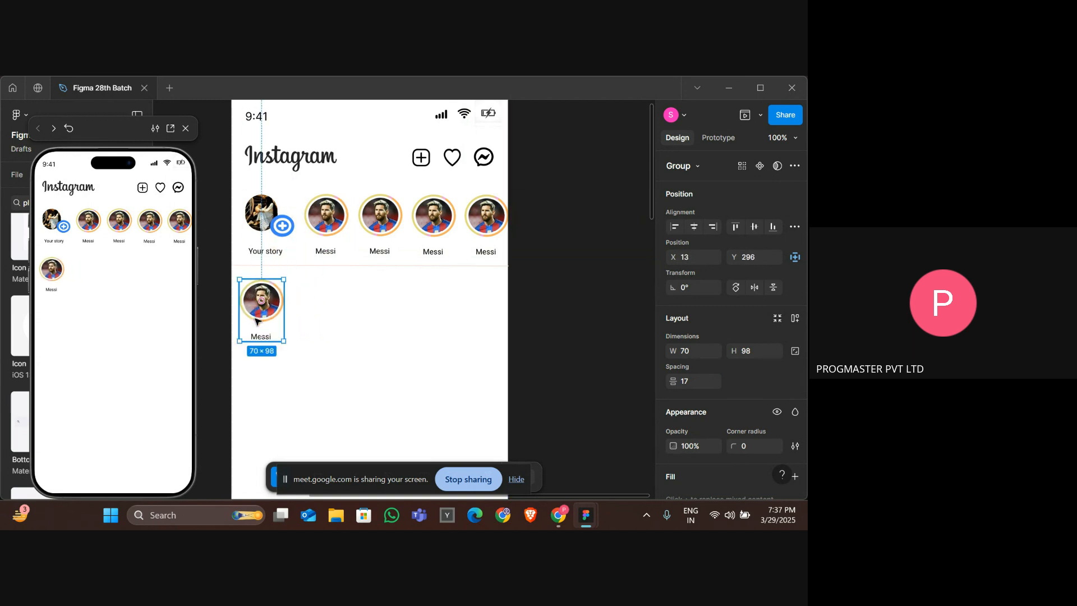
# Move the copy's Messi label to sit beside its avatar, forming a post header.
pyautogui.doubleClick(260, 337)
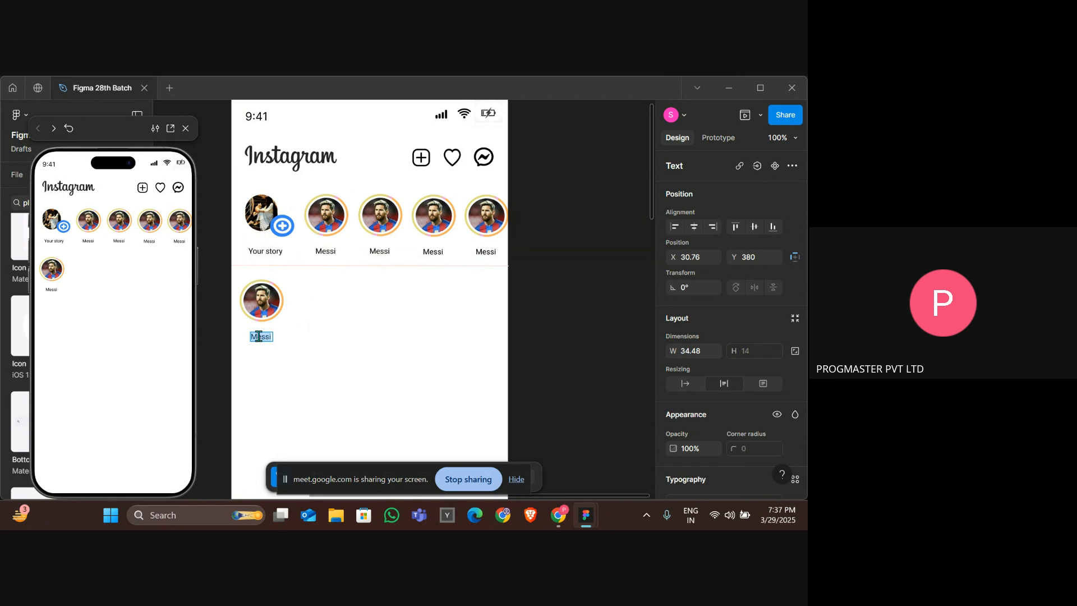
pyautogui.press('Escape')
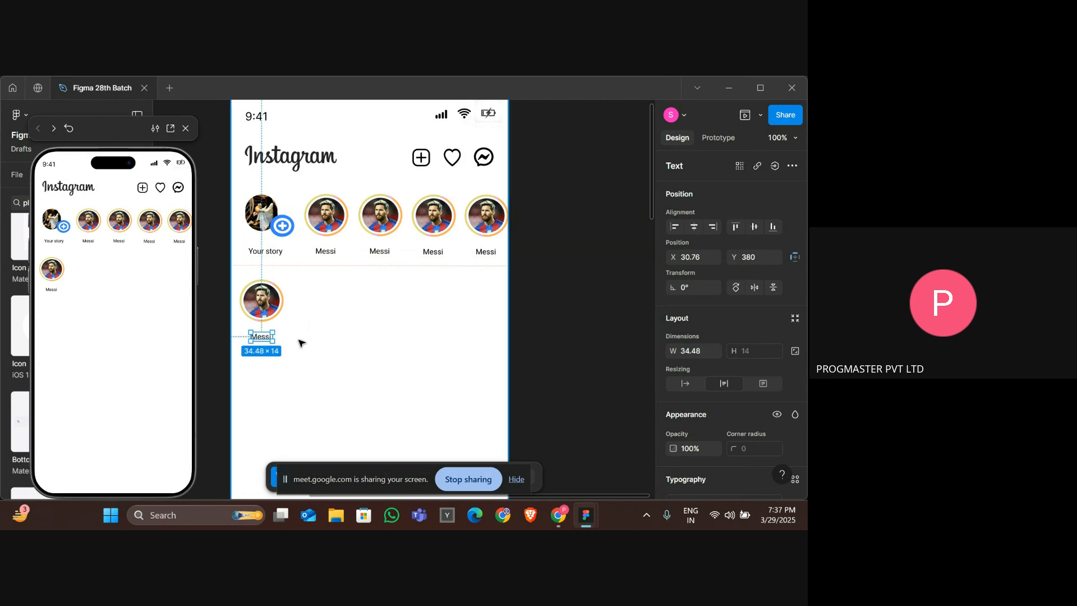
pyautogui.press('Delete')
pyautogui.click(370, 296)
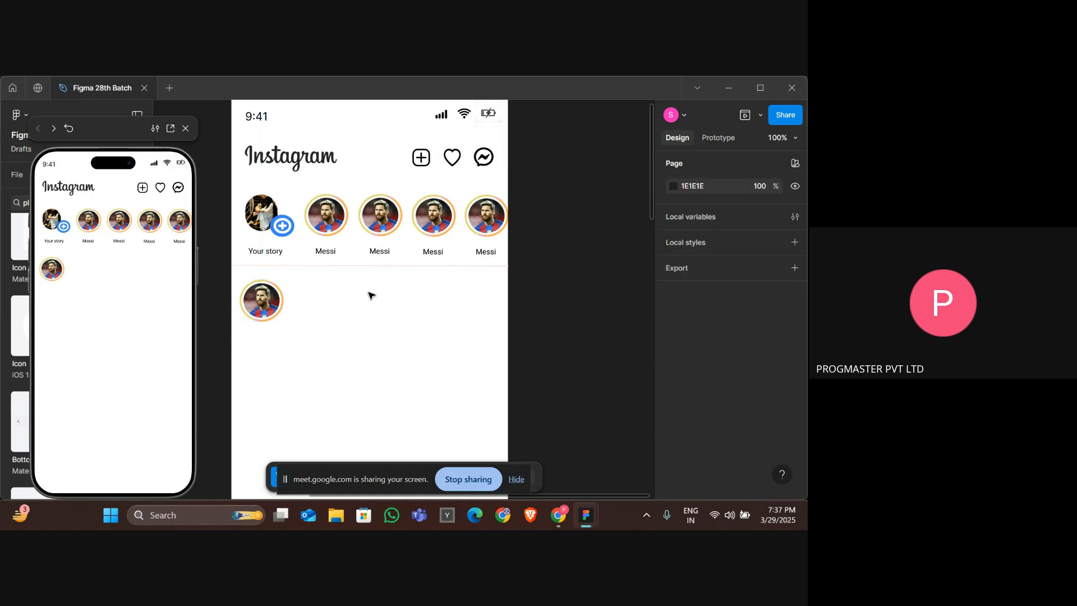
pyautogui.hotkey('ctrl', 'z')
pyautogui.moveTo(263, 339); pyautogui.dragTo(313, 302)
pyautogui.hotkey('alt', 'Tab')
pyautogui.press('Tab')
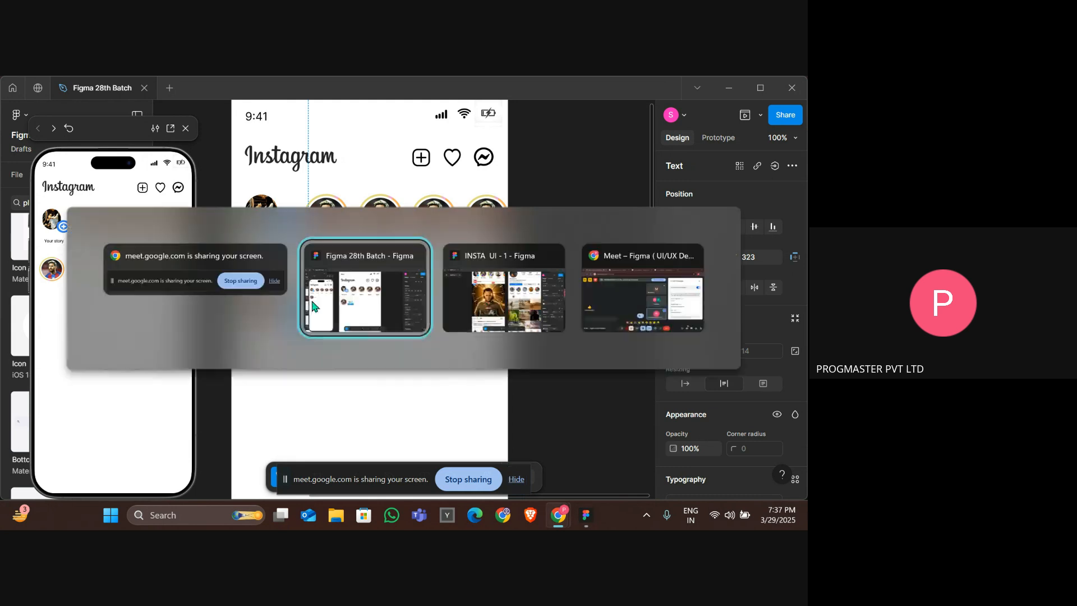
pyautogui.hotkey('alt', 'Tab')
pyautogui.press('Tab')
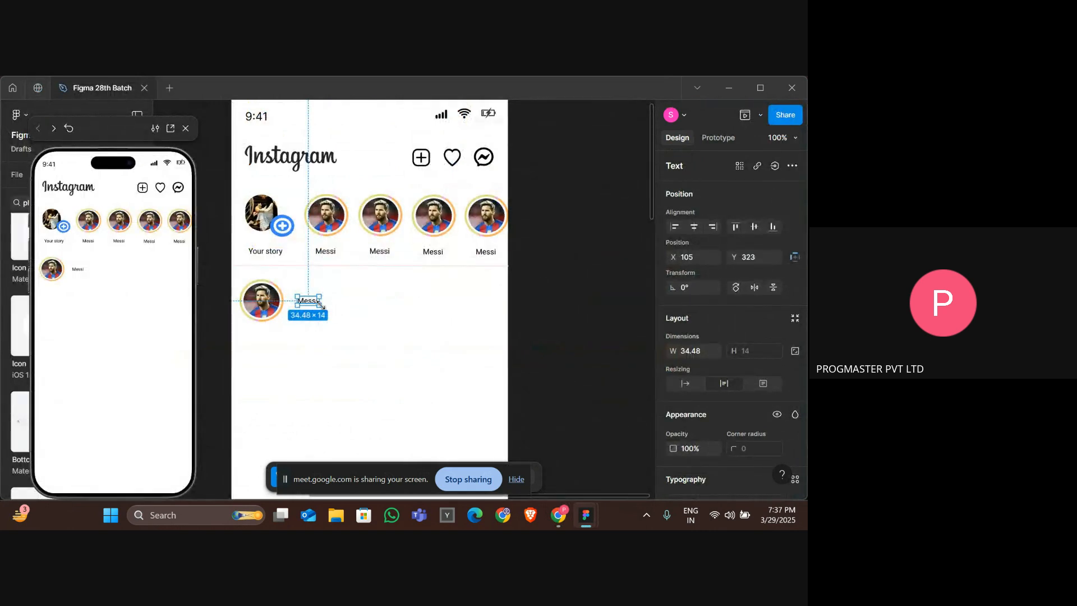
pyautogui.click(386, 322)
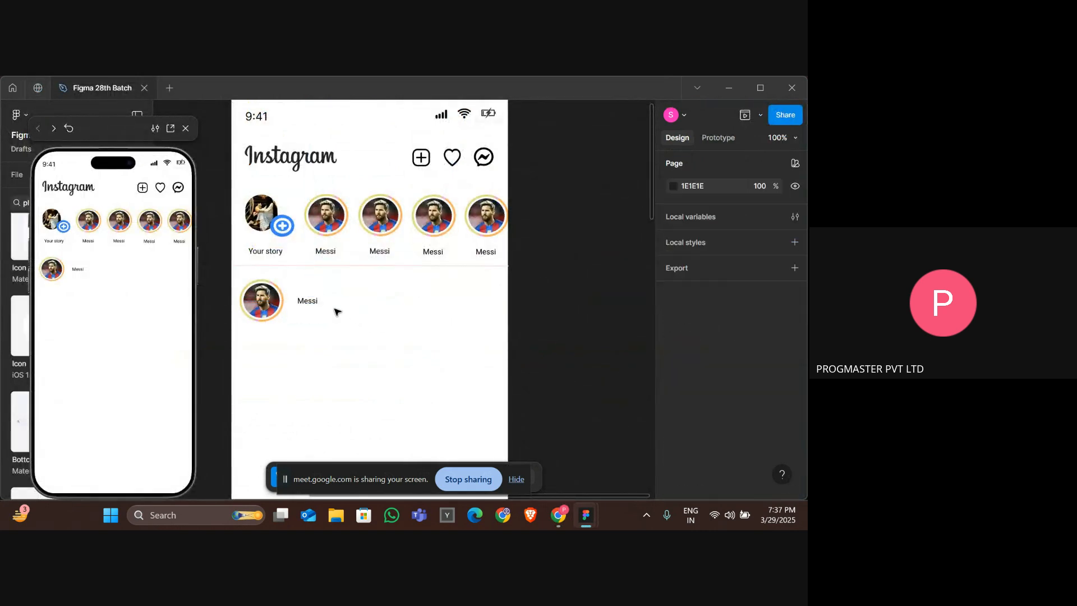
# Resize the copied avatar to 64 × 64 and nudge the Messi label next to it.
pyautogui.click(279, 300)
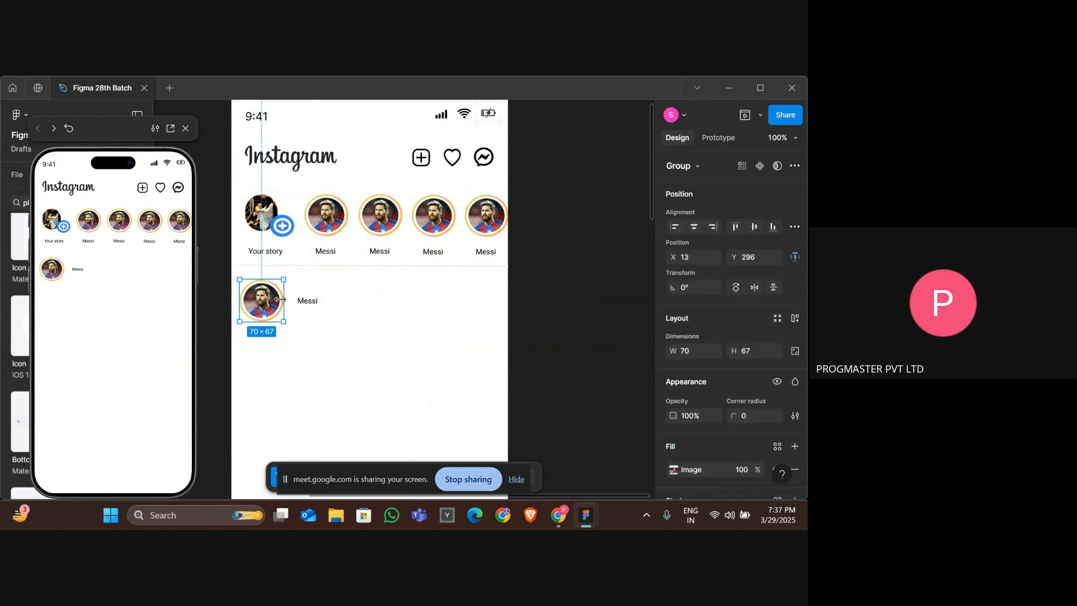
pyautogui.moveTo(280, 299); pyautogui.dragTo(280, 300)
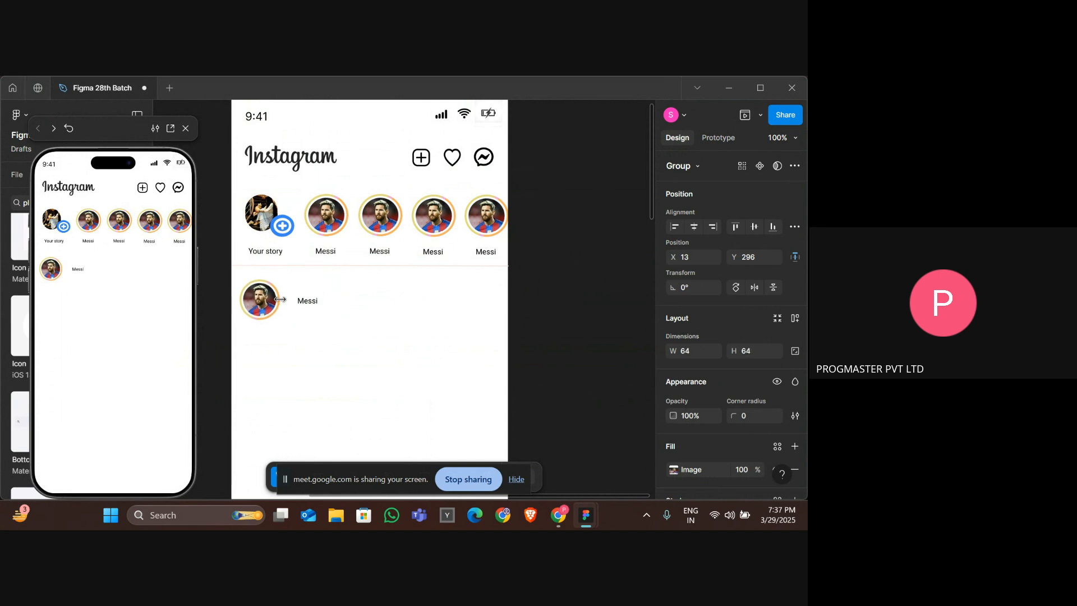
pyautogui.click(302, 302)
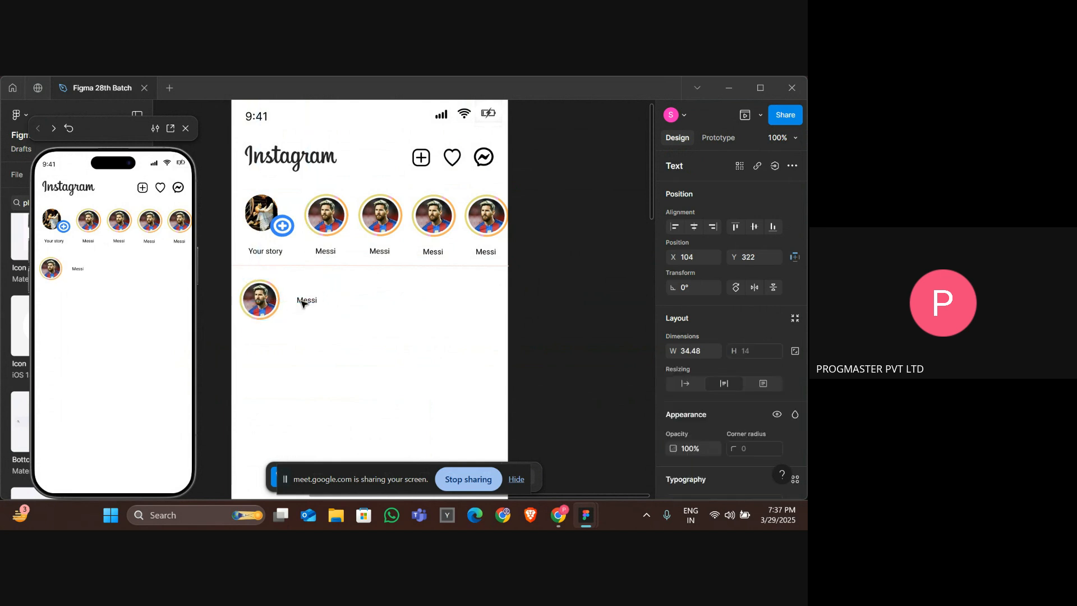
pyautogui.moveTo(302, 303); pyautogui.dragTo(301, 304)
pyautogui.click(371, 311)
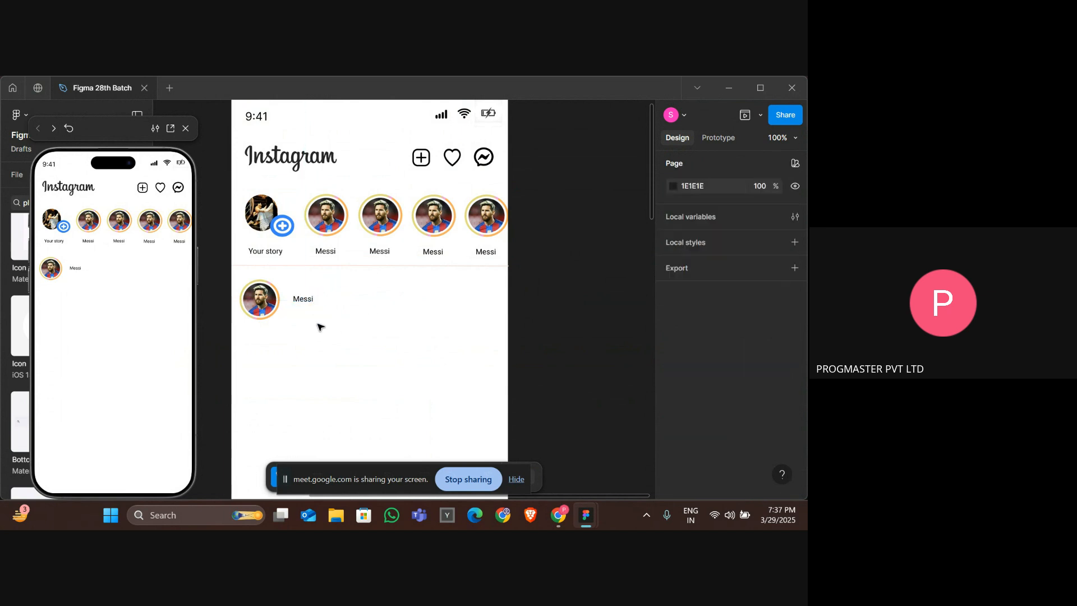
# Switch to the browser's Google image search and clear the search query.
pyautogui.hotkey('alt', 'Tab')
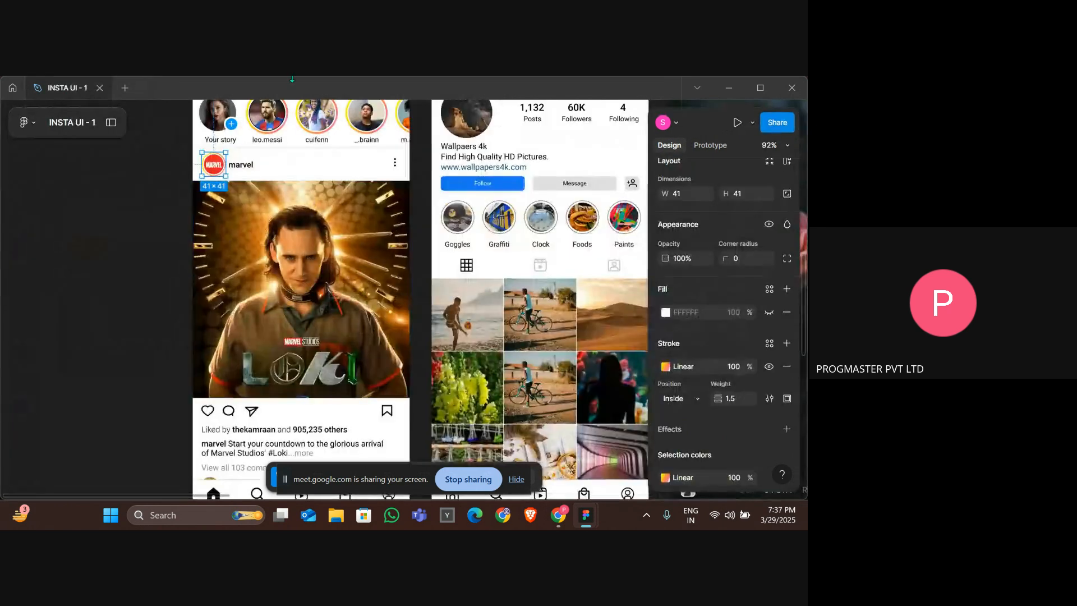
pyautogui.hotkey('alt', 'Tab')
pyautogui.hotkey('alt', 'Tab')
pyautogui.hotkey('alt', 'Tab')
pyautogui.click(391, 81)
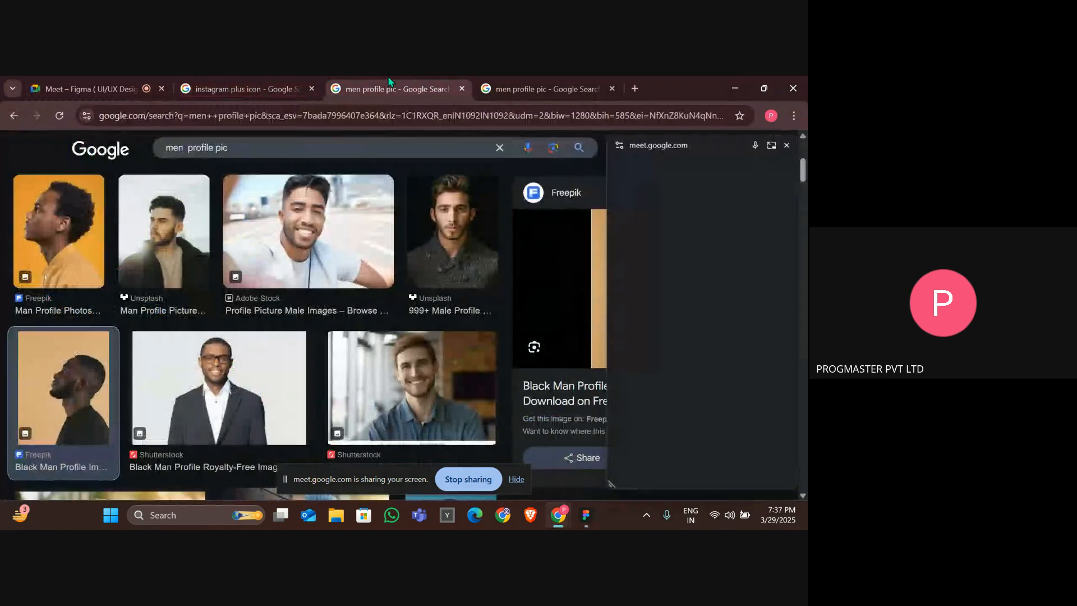
pyautogui.click(539, 81)
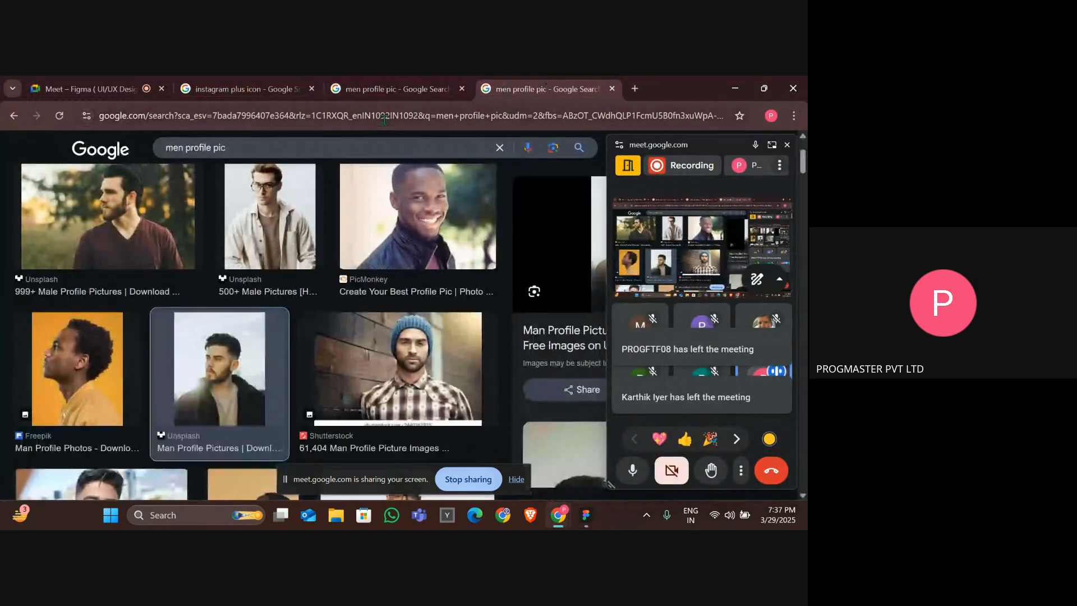
pyautogui.click(371, 148)
pyautogui.press('BackSpace')
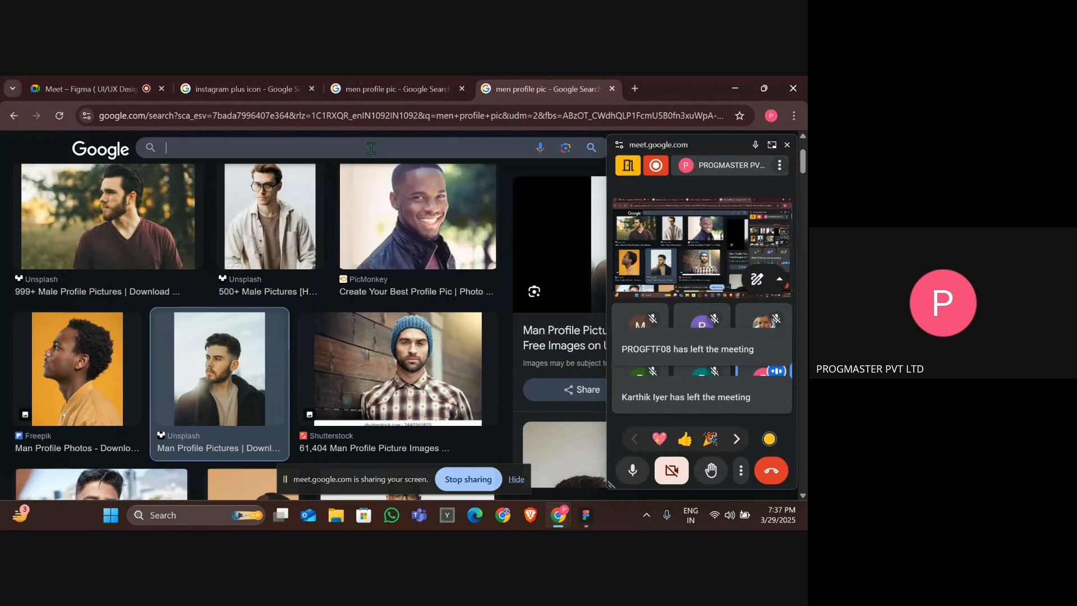
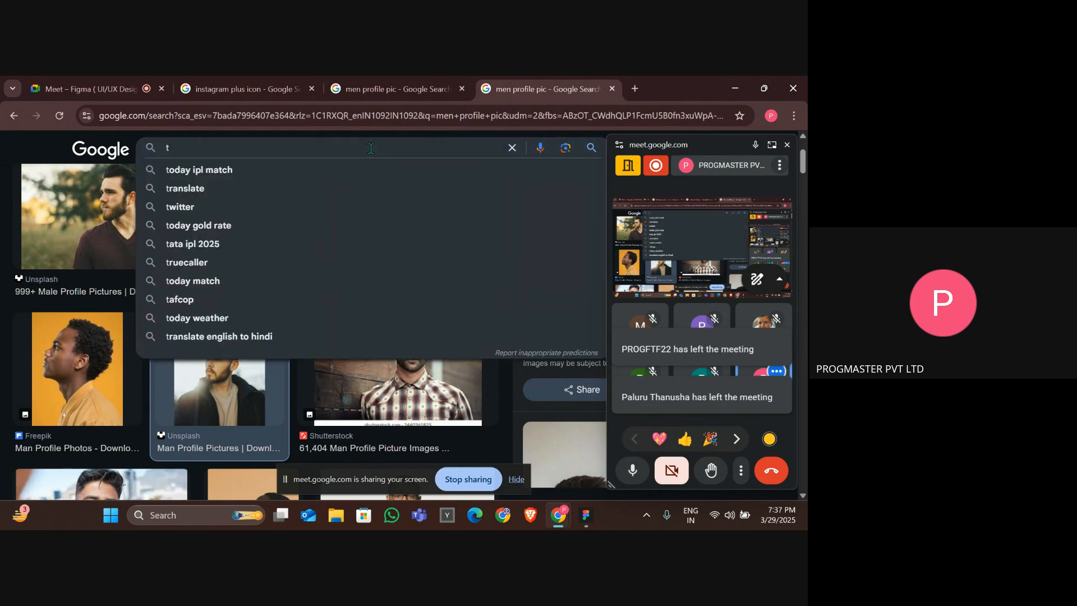
# Search Google for "instagram tic mark".
pyautogui.press('BackSpace')
pyautogui.write('ins')
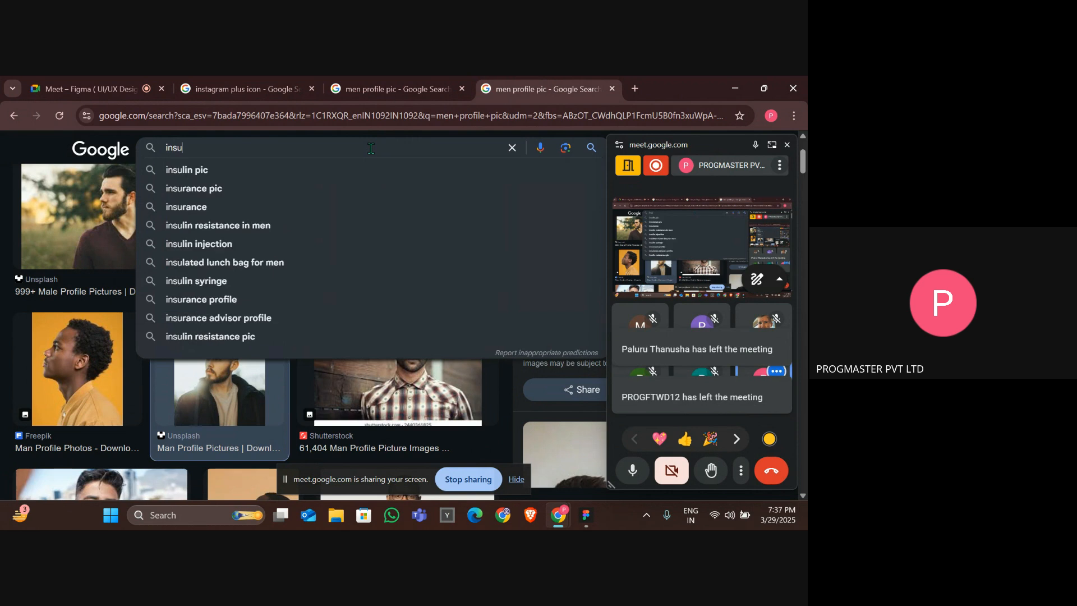
pyautogui.write('tagram ')
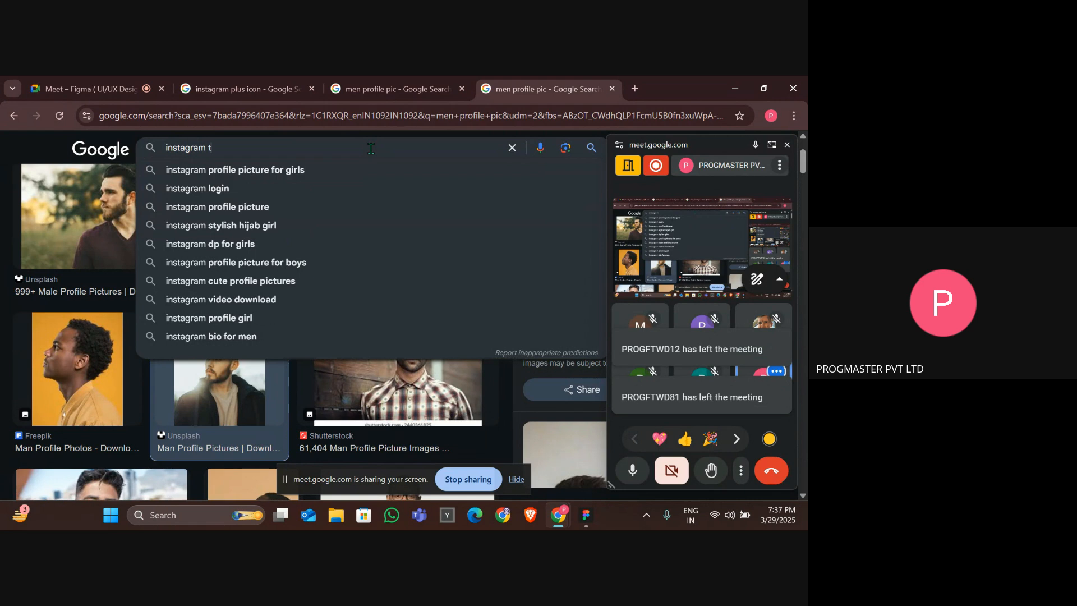
pyautogui.write('tic ')
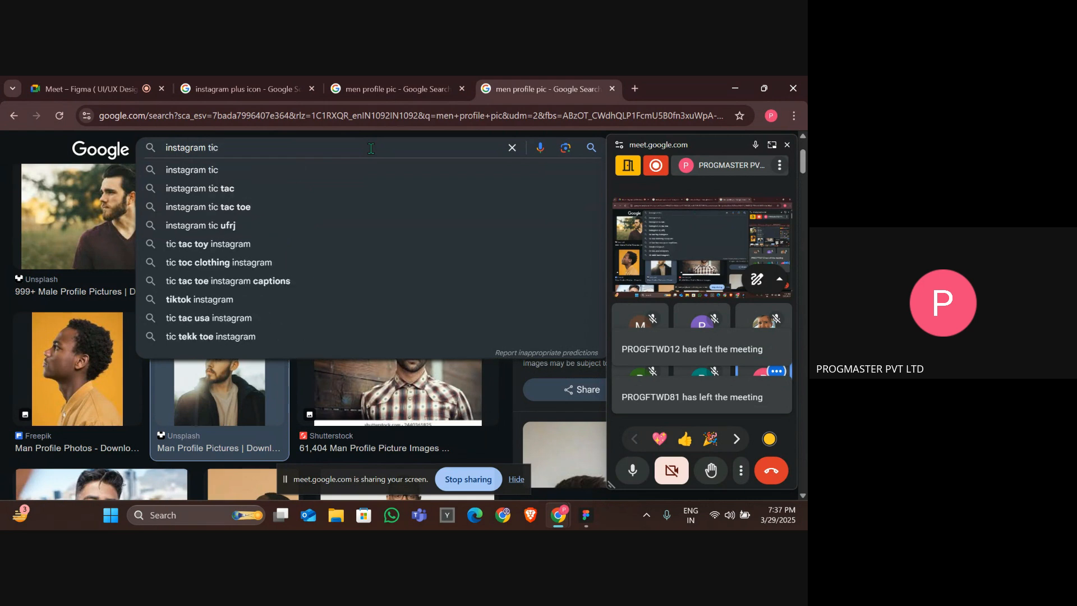
pyautogui.write('mark')
pyautogui.press('Return')
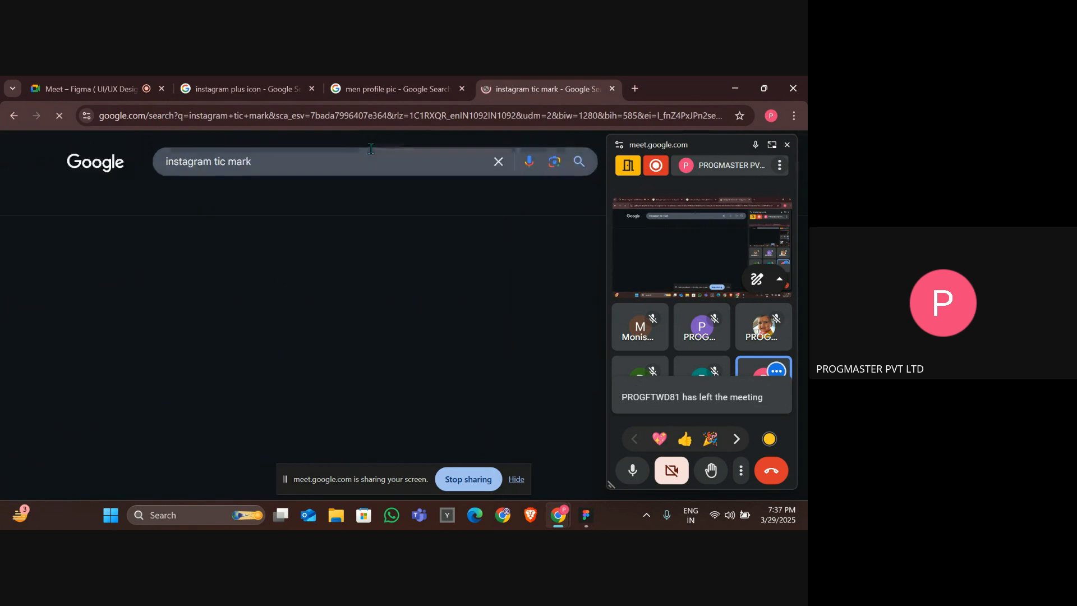
# Copy a white-check verified-badge image from the image results and paste it into the design, then undo the paste.
pyautogui.scroll(-1, 67, 358)
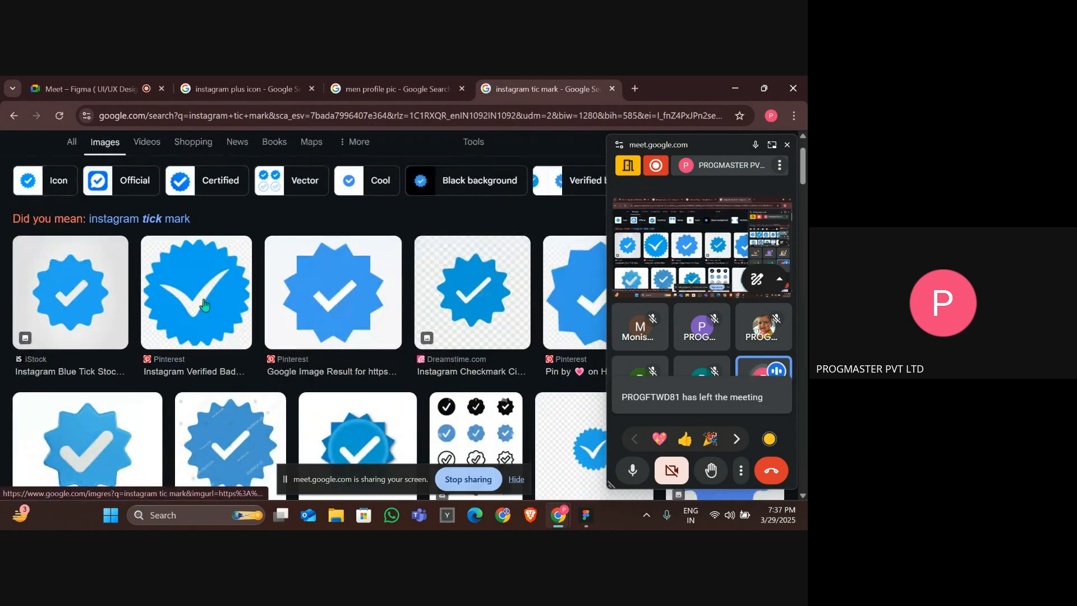
pyautogui.click(191, 286)
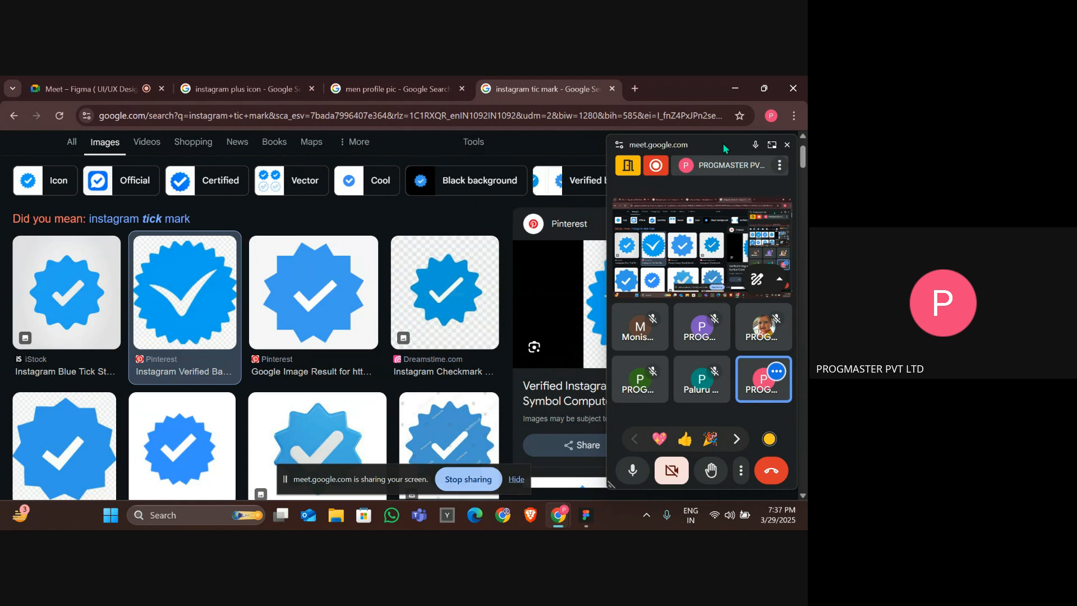
pyautogui.click(788, 144)
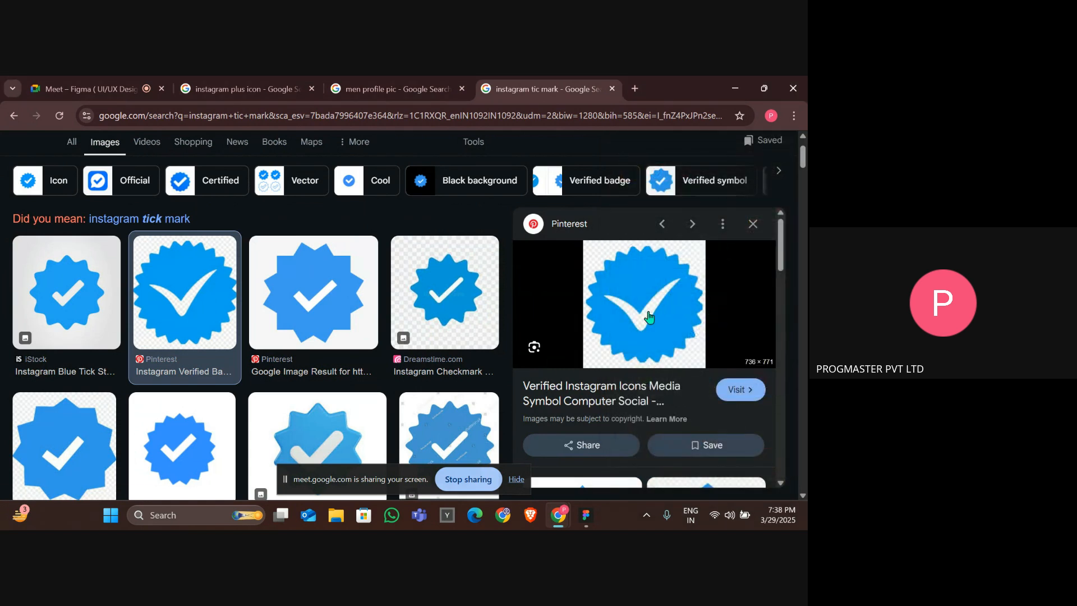
pyautogui.rightClick(650, 316)
pyautogui.rightClick(664, 336)
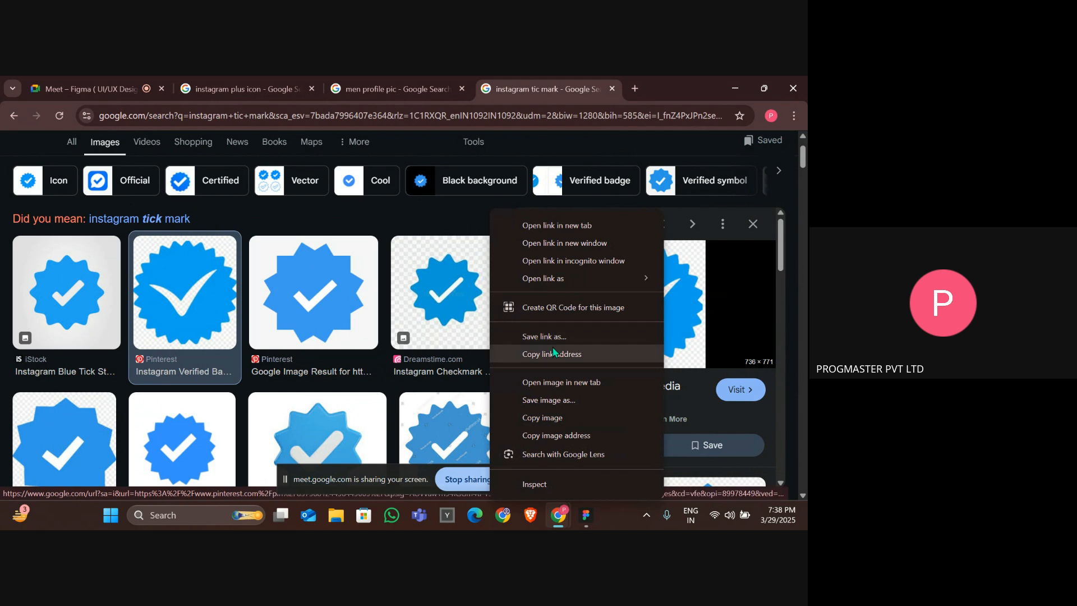
pyautogui.click(553, 418)
pyautogui.hotkey('alt', 'Tab')
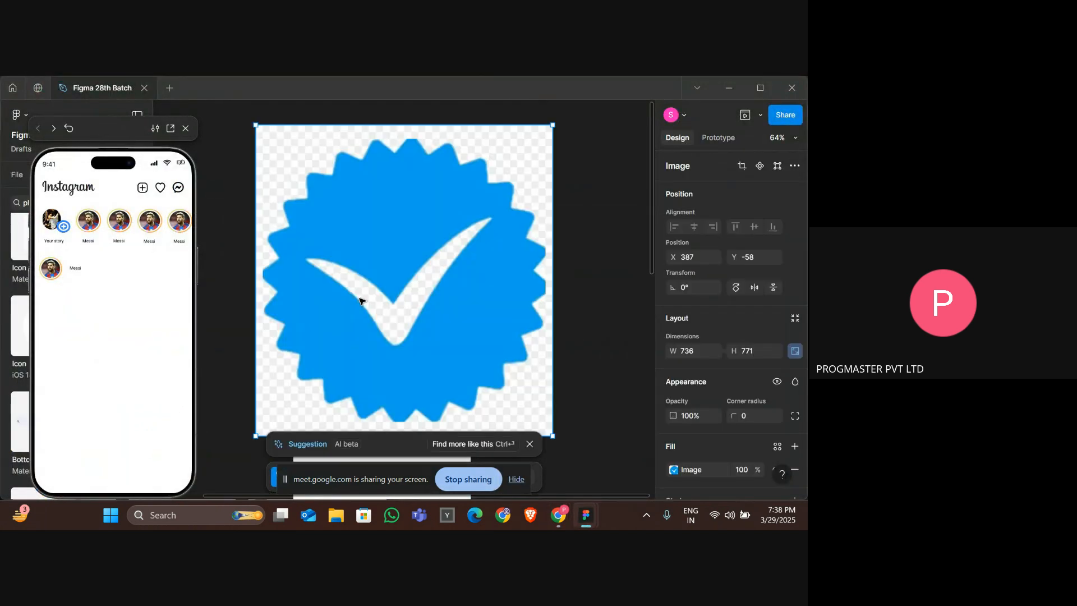
pyautogui.hotkey('ctrl', 'v')
pyautogui.hotkey('ctrl', 'z')
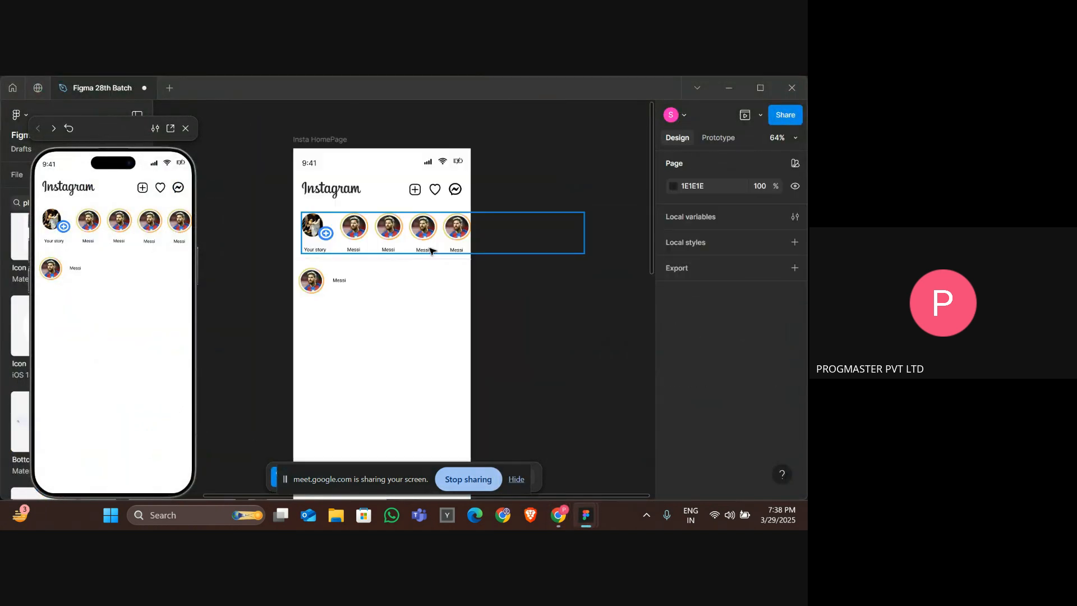
# Copy a different blue verified-tick image from the Pinterest results.
pyautogui.hotkey('alt', 'Tab')
pyautogui.click(305, 332)
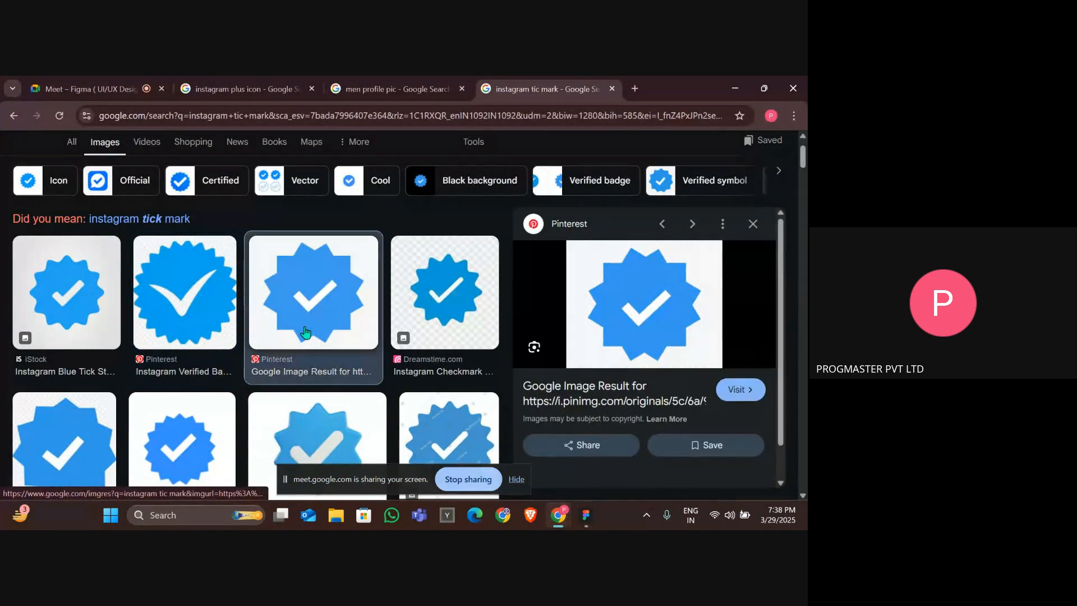
pyautogui.scroll(-2, 393, 337)
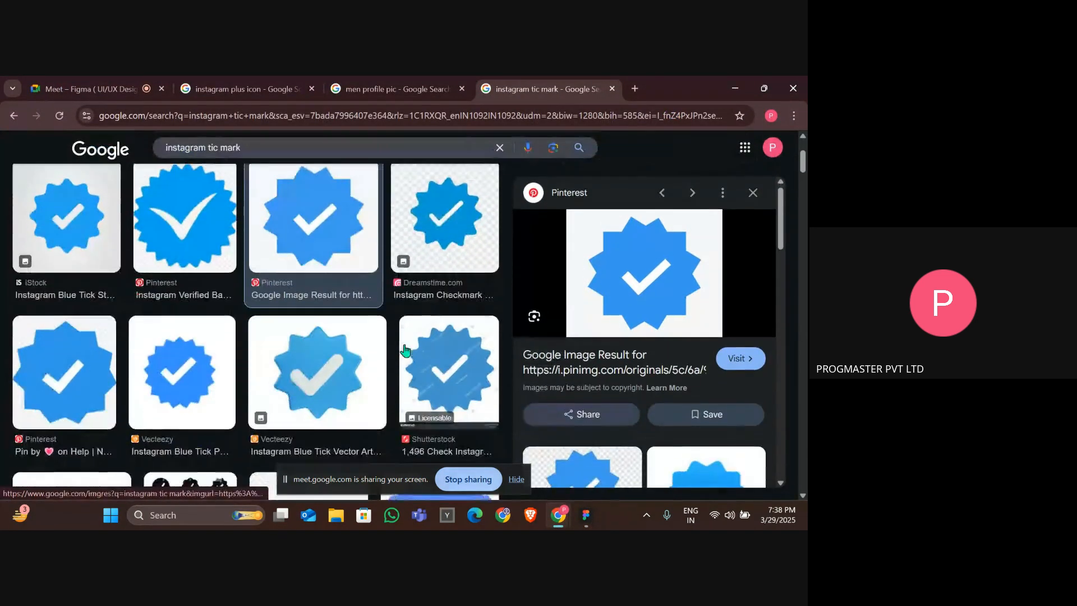
pyautogui.rightClick(656, 268)
pyautogui.click(547, 418)
pyautogui.hotkey('alt', 'Tab')
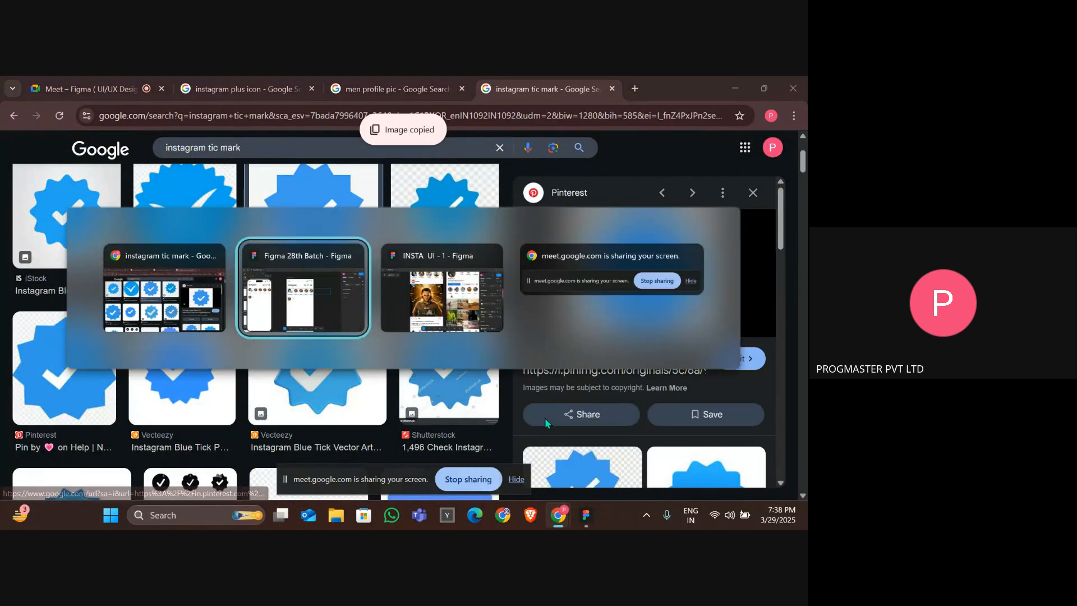
# Paste the tick image into the Insta HomePage frame and resize it to about 32 × 26.
pyautogui.hotkey('ctrl', 'v')
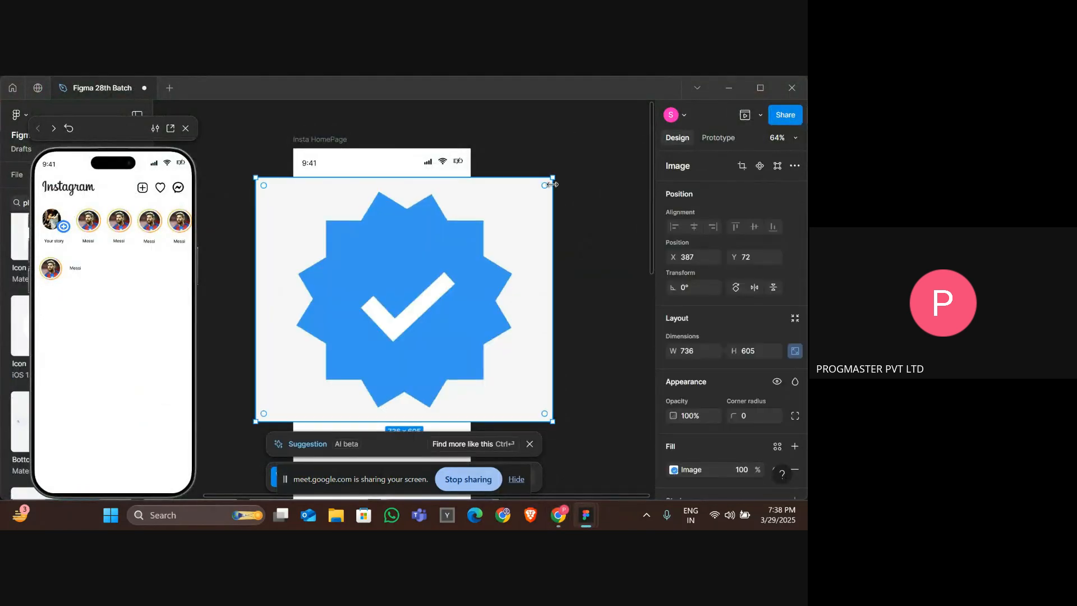
pyautogui.moveTo(553, 176); pyautogui.dragTo(371, 275)
pyautogui.scroll(5, 369, 276)
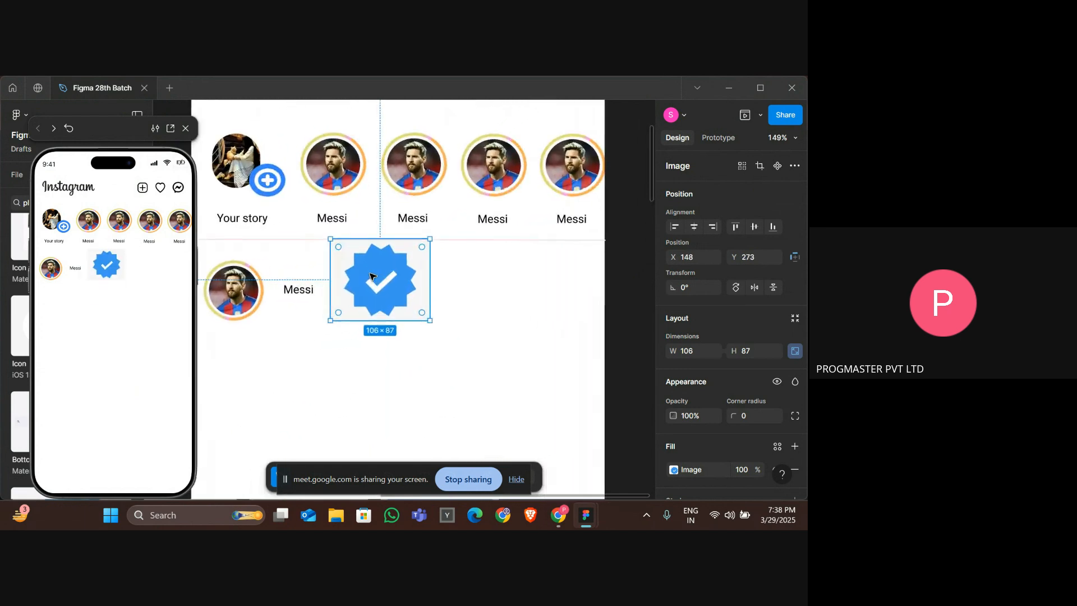
pyautogui.moveTo(331, 238); pyautogui.dragTo(420, 298)
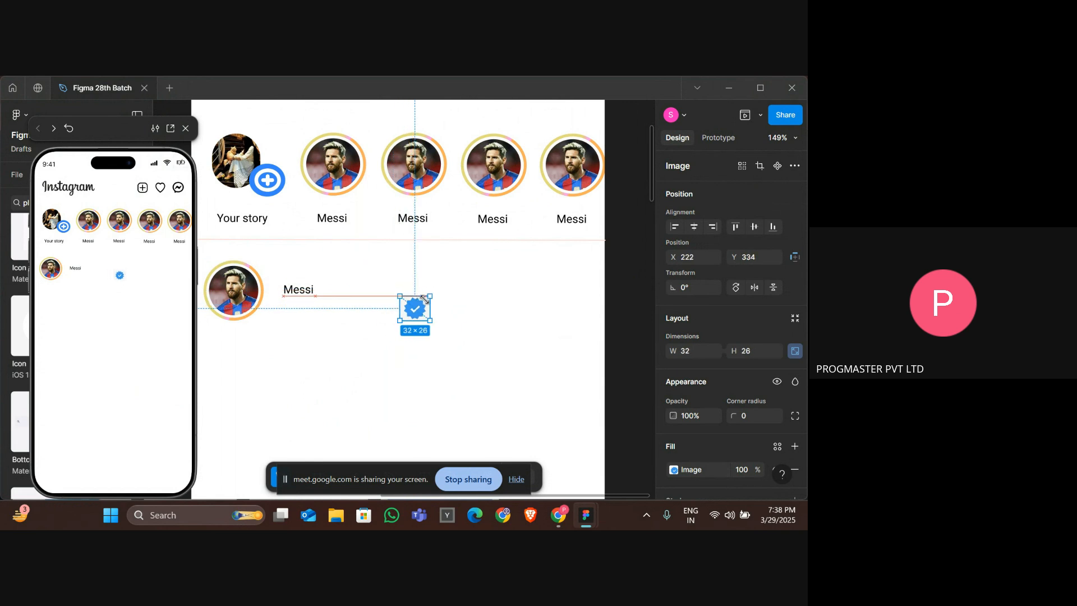
# Nudge the tick icon up and left so it sits beside the Messi username in the post header.
pyautogui.press('Up')
pyautogui.press('Up')
pyautogui.press('Up')
pyautogui.press('Up')
pyautogui.press('Up')
pyautogui.press('Up')
pyautogui.press('Up')
pyautogui.press('Up')
pyautogui.press('Up')
pyautogui.press('Up')
pyautogui.press('Up')
pyautogui.press('Up')
pyautogui.press('Up')
pyautogui.press('Up')
pyautogui.press('Up')
pyautogui.press('Up')
pyautogui.press('Up')
pyautogui.press('Up')
pyautogui.press('Up')
pyautogui.press('Up')
pyautogui.press('Left')
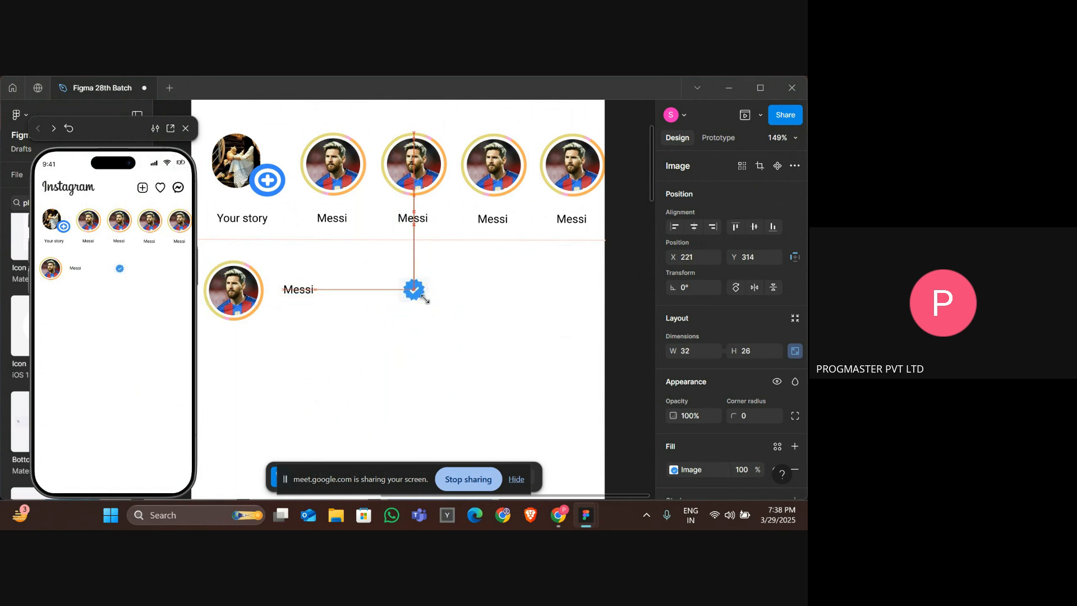
pyautogui.press('Left')
pyautogui.press('Left')
pyautogui.press('Left')
pyautogui.press('Left')
pyautogui.press('Left')
pyautogui.press('Left')
pyautogui.press('Left')
pyautogui.press('Left')
pyautogui.press('Left')
pyautogui.press('Left')
pyautogui.press('Left')
pyautogui.press('Left')
pyautogui.press('Left')
pyautogui.press('Left')
pyautogui.press('Left')
pyautogui.press('Left')
pyautogui.press('Left')
pyautogui.press('Left')
pyautogui.press('Left')
pyautogui.press('Left')
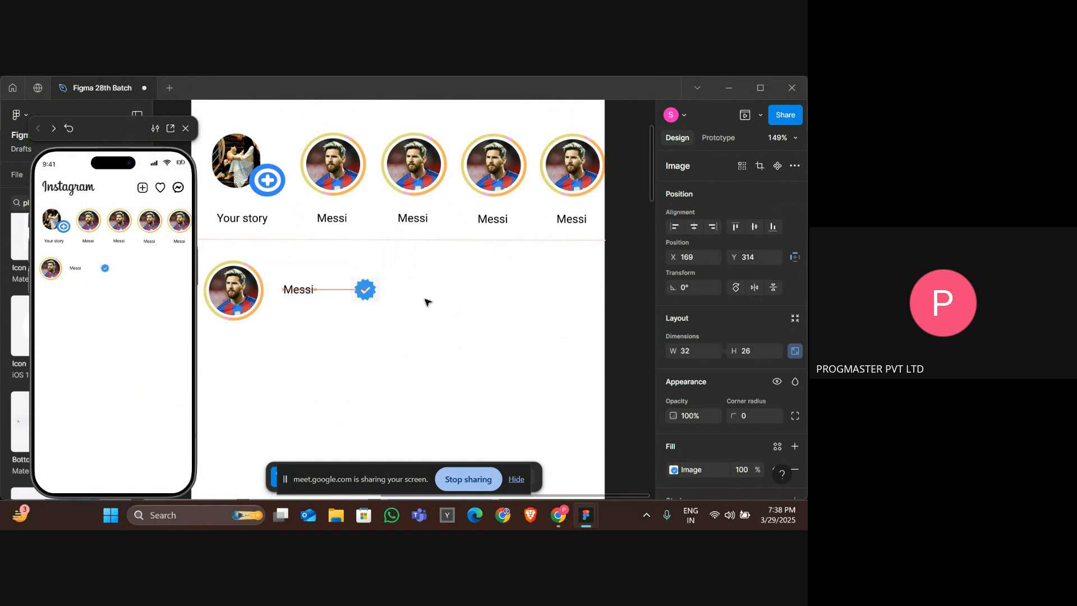
pyautogui.press('Left')
pyautogui.press('Left')
pyautogui.press('Left')
pyautogui.press('Left')
pyautogui.press('Left')
pyautogui.press('Left')
pyautogui.press('Left')
pyautogui.press('Left')
pyautogui.press('Left')
pyautogui.press('Left')
pyautogui.press('Left')
pyautogui.press('Left')
pyautogui.press('Left')
pyautogui.press('Left')
pyautogui.press('Left')
pyautogui.press('Left')
pyautogui.press('Left')
pyautogui.press('Left')
pyautogui.press('Left')
pyautogui.press('Left')
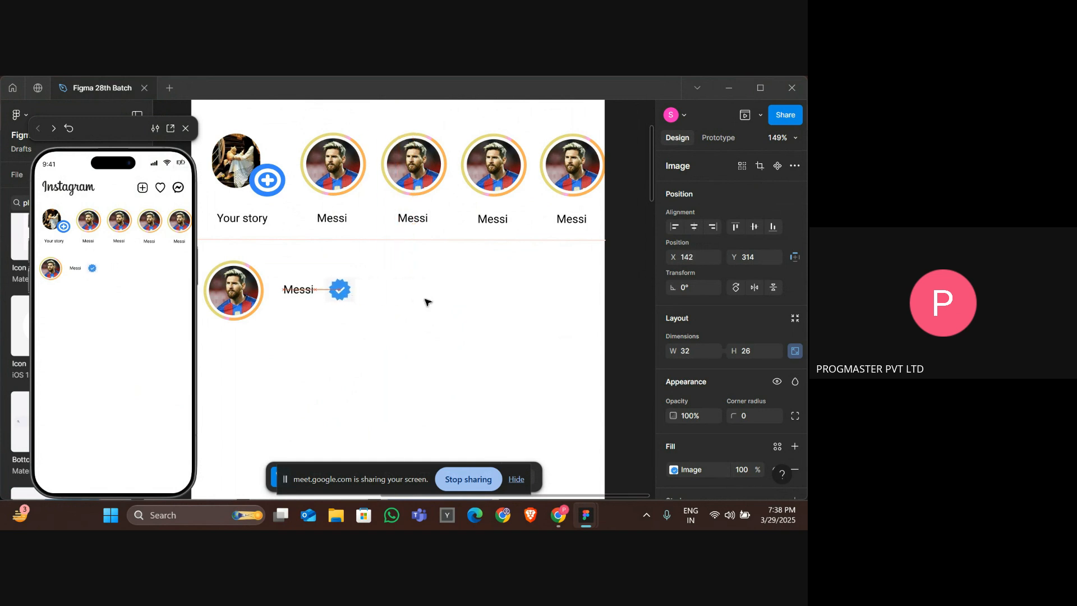
# Shrink the tick icon to about 22 × 18 and nudge it down and left against the username.
pyautogui.hotkey('ctrl', 'shift', 'Left')
pyautogui.press('Down')
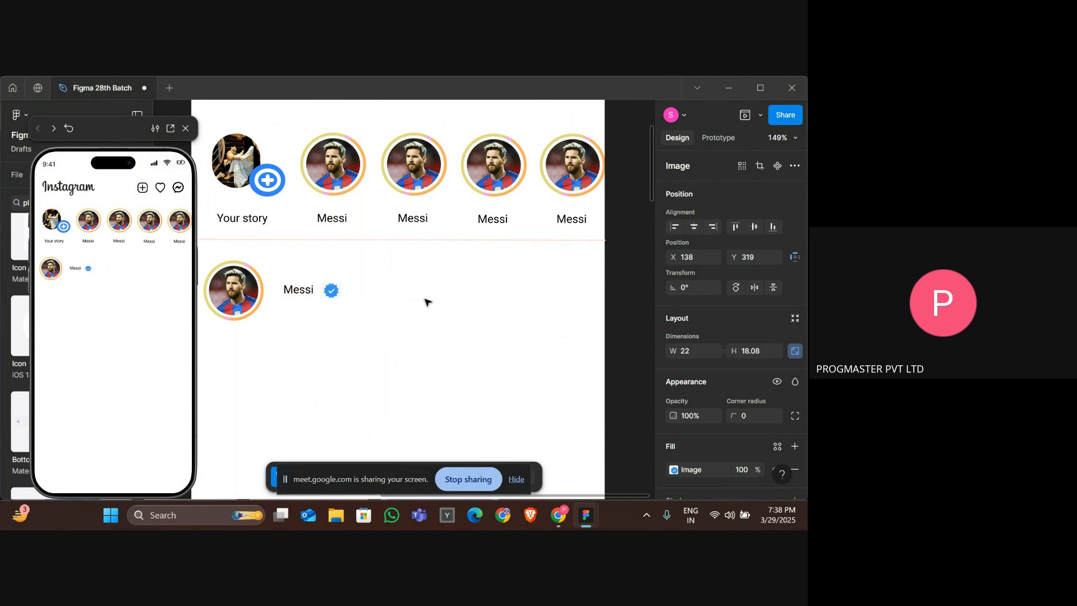
pyautogui.press('Left')
pyautogui.press('Left')
pyautogui.press('Left')
pyautogui.press('Left')
pyautogui.press('Left')
# Select the Messi username text and the tick icon together and group them.
pyautogui.scroll(-3, 494, 268)
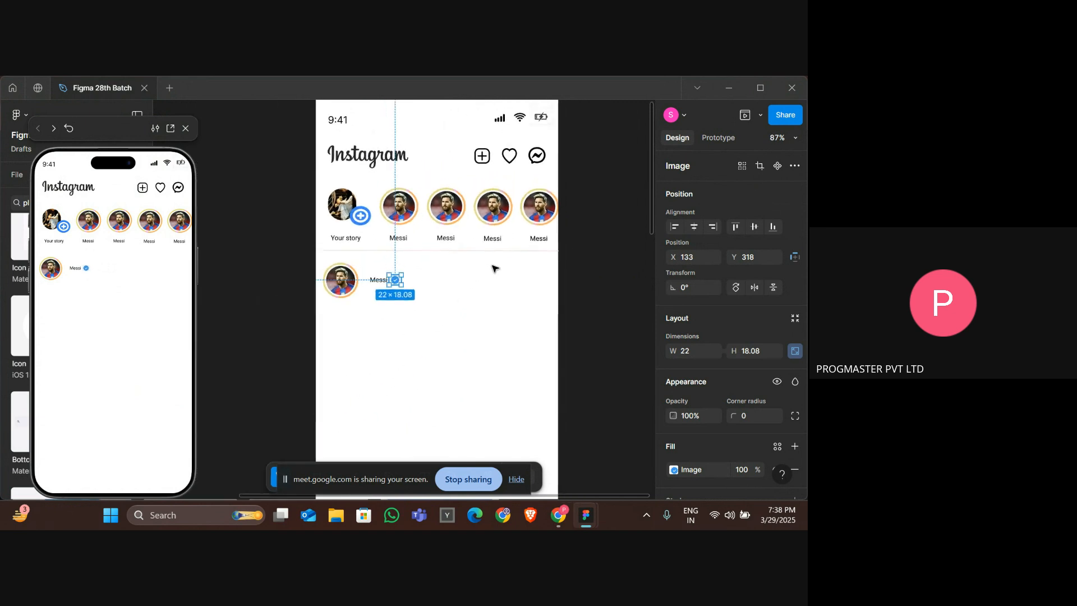
pyautogui.scroll(-1, 494, 268)
pyautogui.press('Escape')
pyautogui.moveTo(493, 265); pyautogui.dragTo(371, 241)
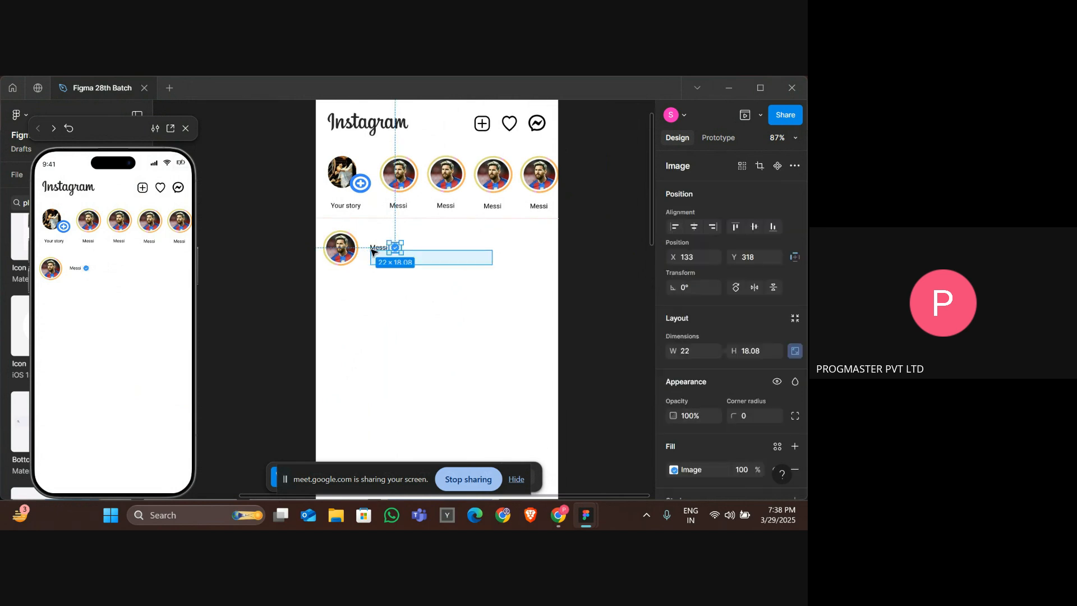
pyautogui.rightClick(386, 257)
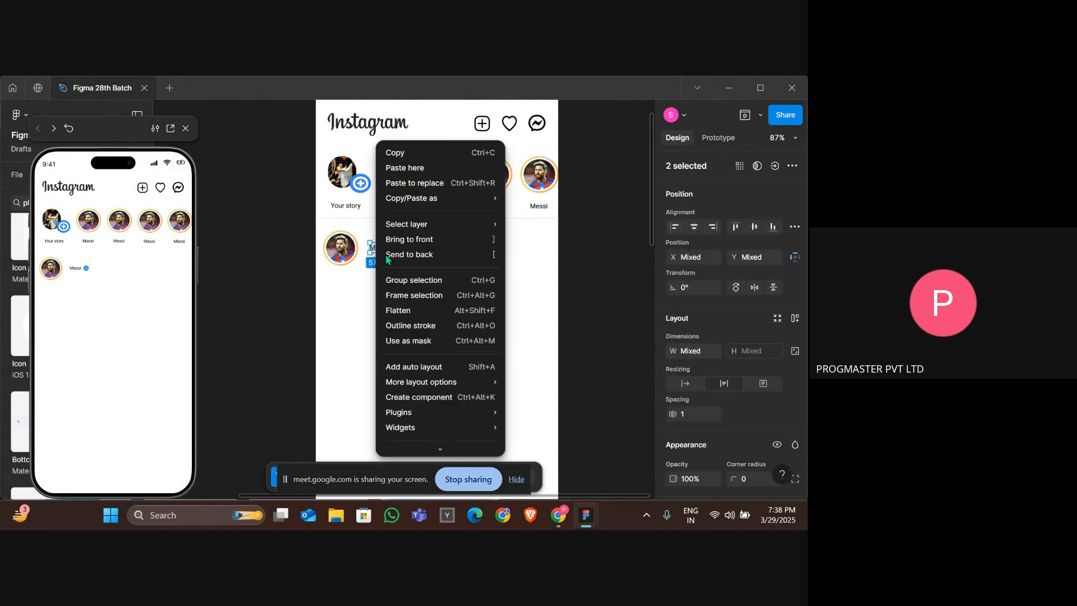
pyautogui.click(418, 280)
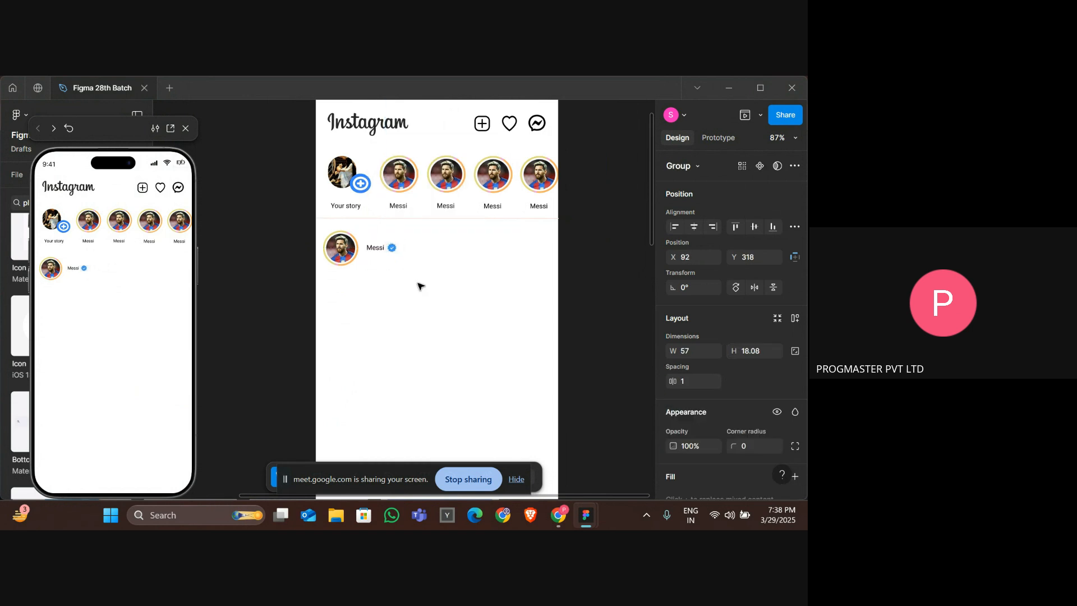
# Group the post's profile picture with the username-and-tick group.
pyautogui.click(421, 286)
pyautogui.moveTo(418, 284); pyautogui.dragTo(331, 237)
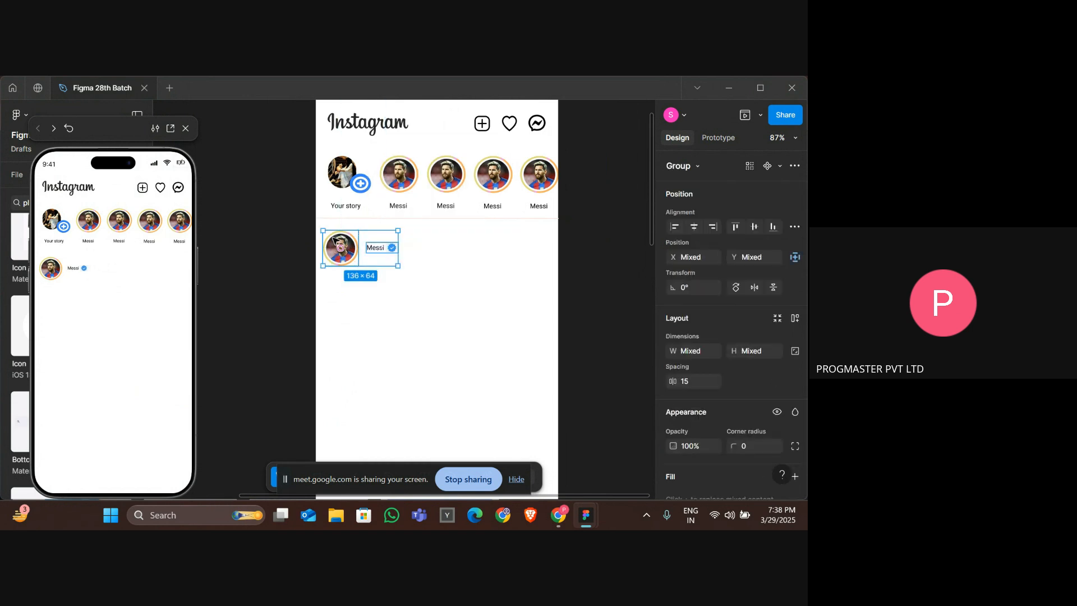
pyautogui.rightClick(335, 246)
pyautogui.click(375, 280)
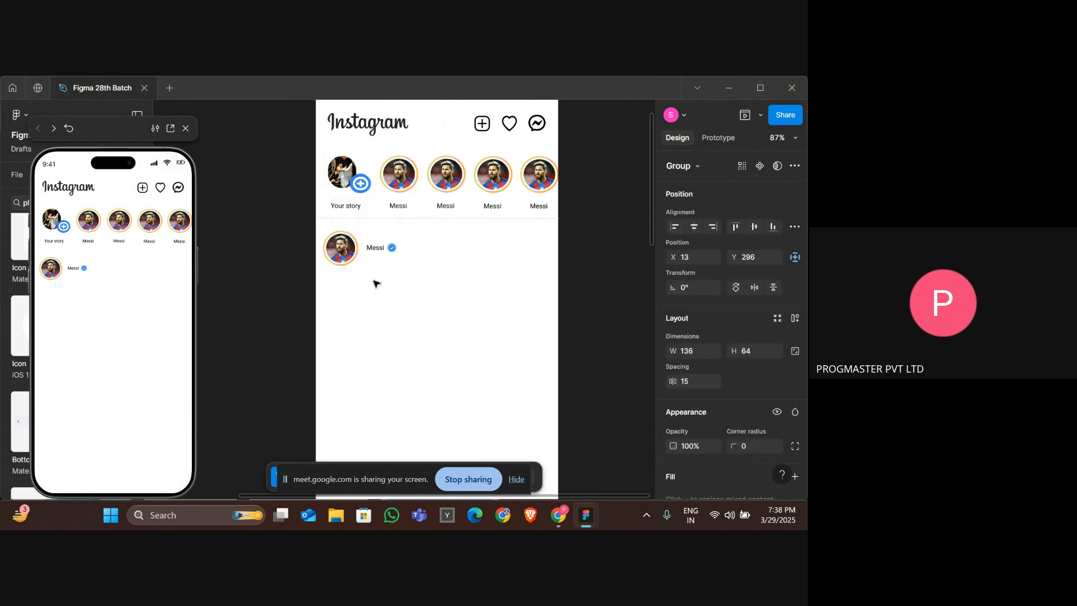
# Check the post header of the reference design in the INSTA UI - 1 file.
pyautogui.hotkey('alt', 'Tab')
pyautogui.hotkey('alt', 'Tab')
pyautogui.hotkey('alt', 'Tab')
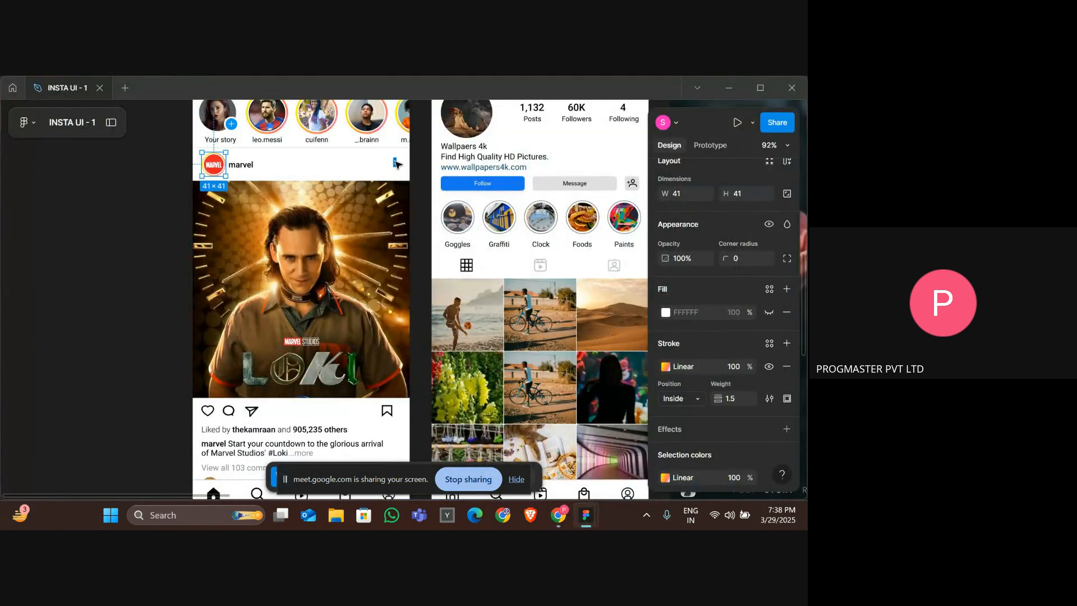
pyautogui.hotkey('alt', 'Tab')
pyautogui.hotkey('alt', 'Tab')
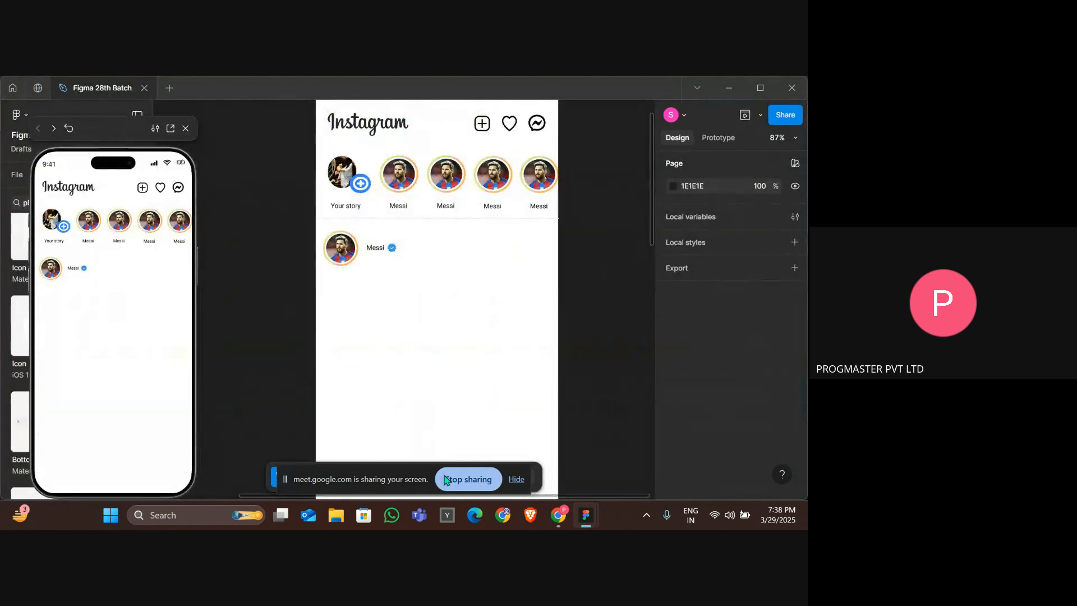
# Draw a small ellipse about 9 × 11 to the right of the post header.
pyautogui.click(517, 480)
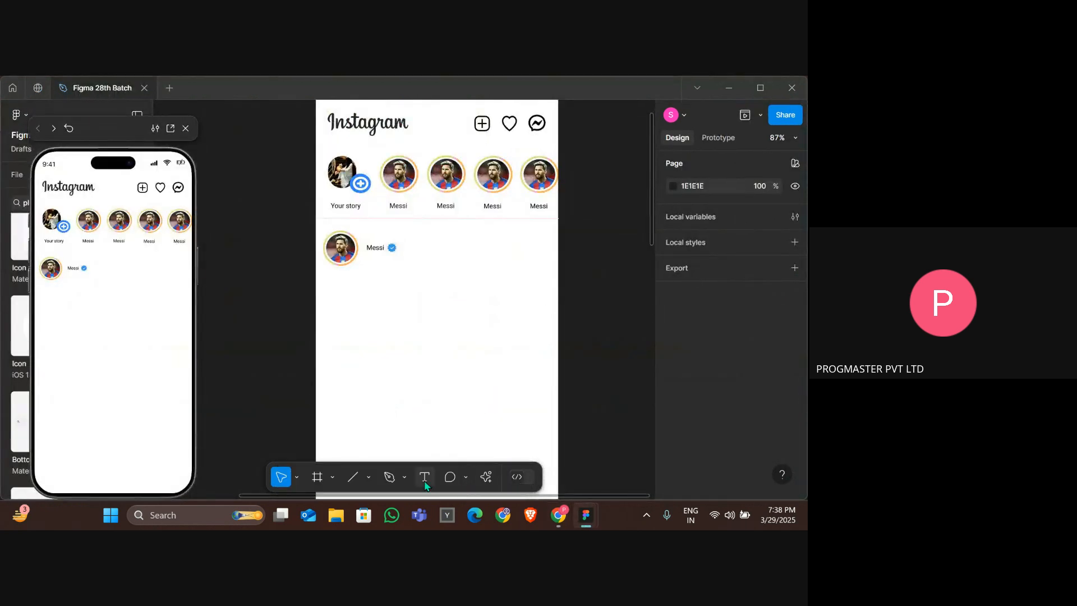
pyautogui.click(369, 477)
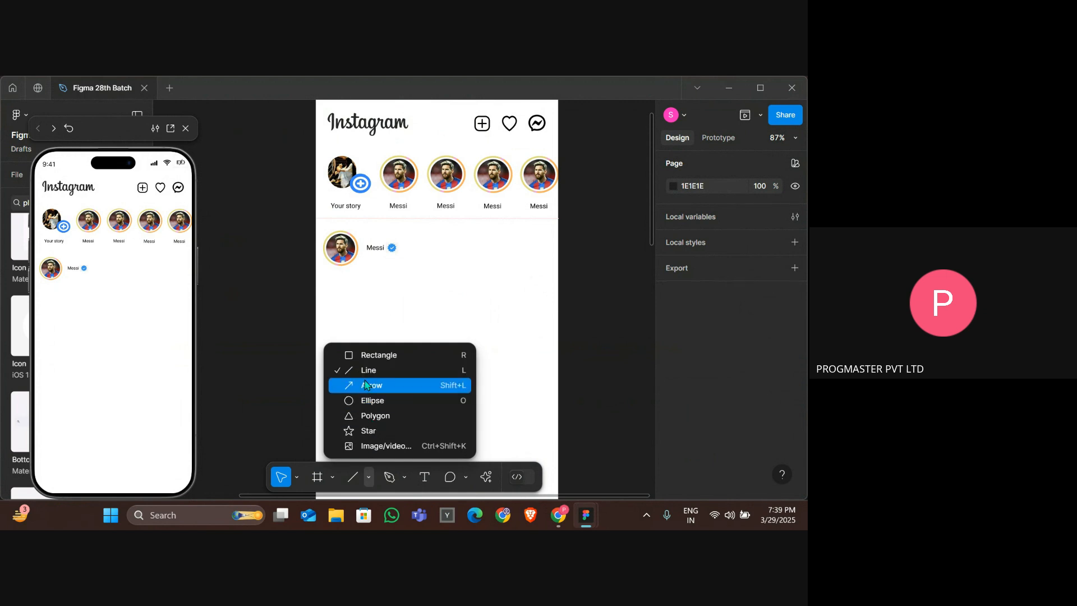
pyautogui.click(364, 402)
pyautogui.press('super+d')
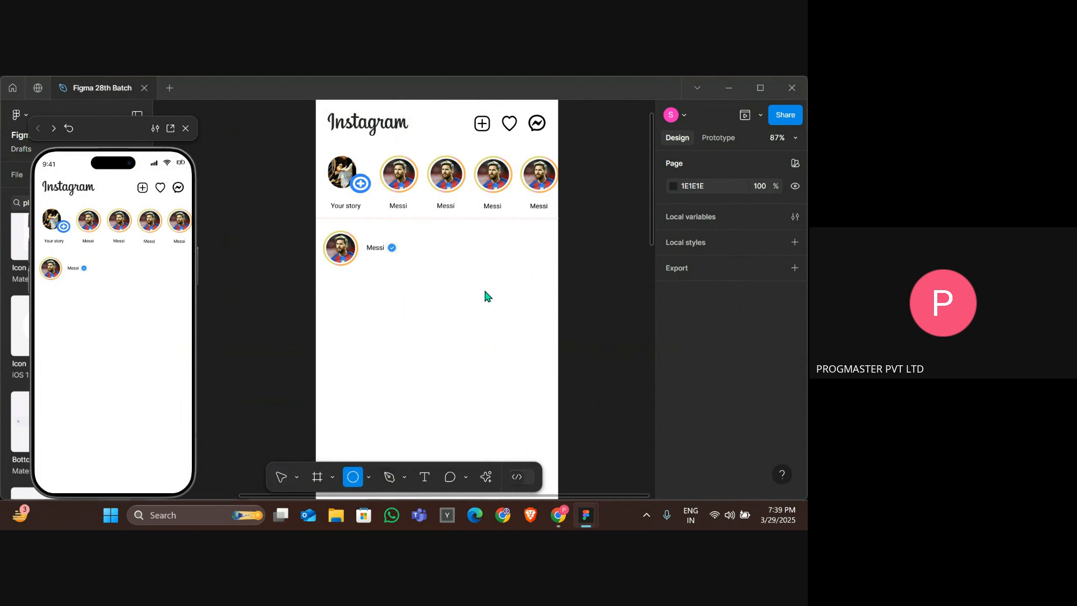
pyautogui.press('super+d')
pyautogui.click(484, 290)
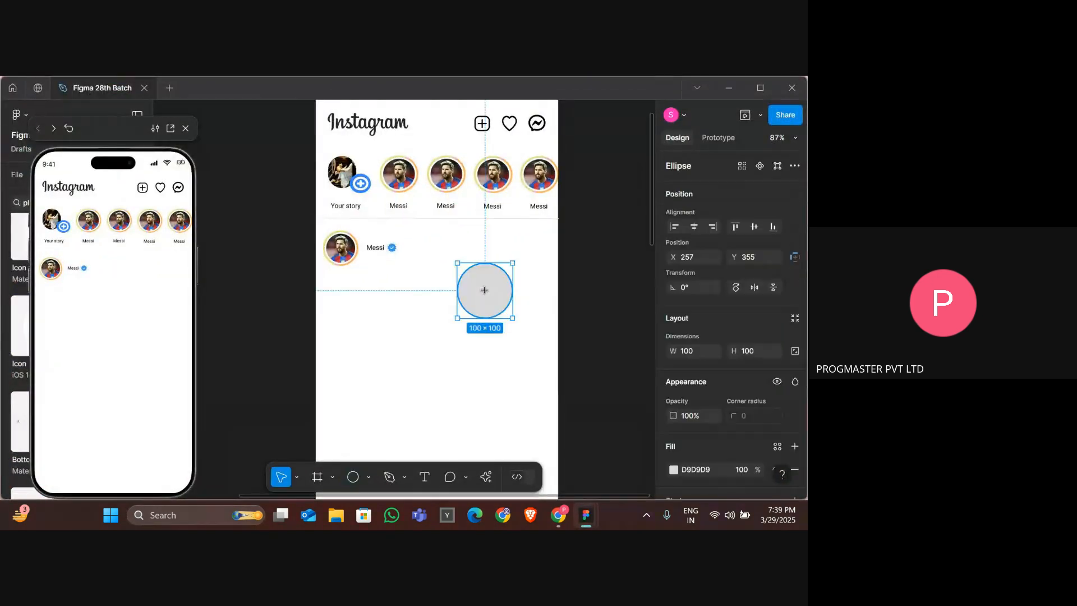
pyautogui.moveTo(512, 318); pyautogui.dragTo(461, 268)
pyautogui.scroll(1, 461, 267)
pyautogui.scroll(3, 461, 268)
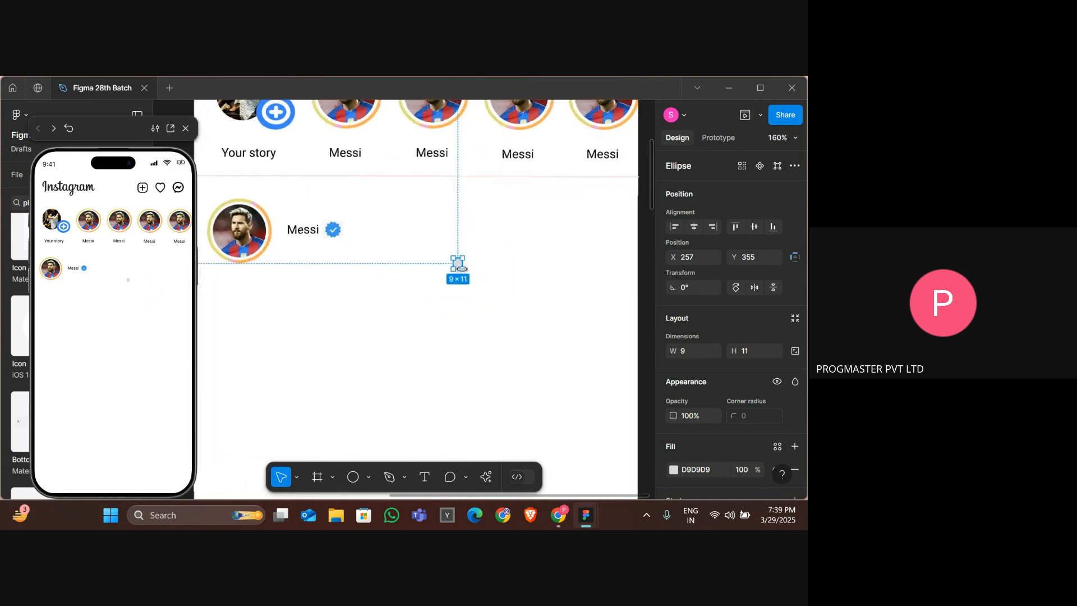
pyautogui.click(410, 265)
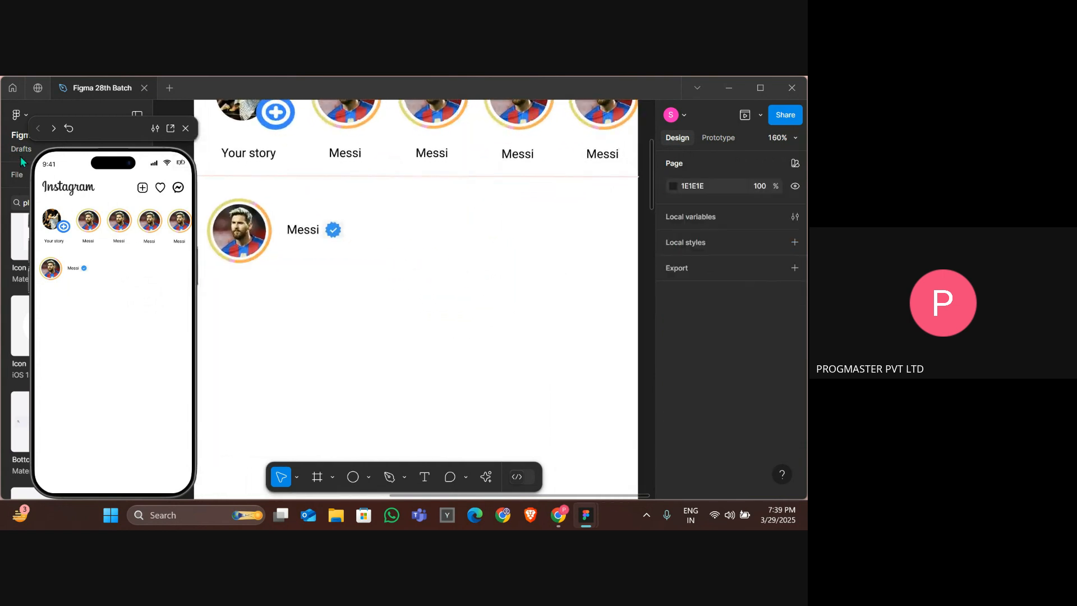
pyautogui.click(186, 128)
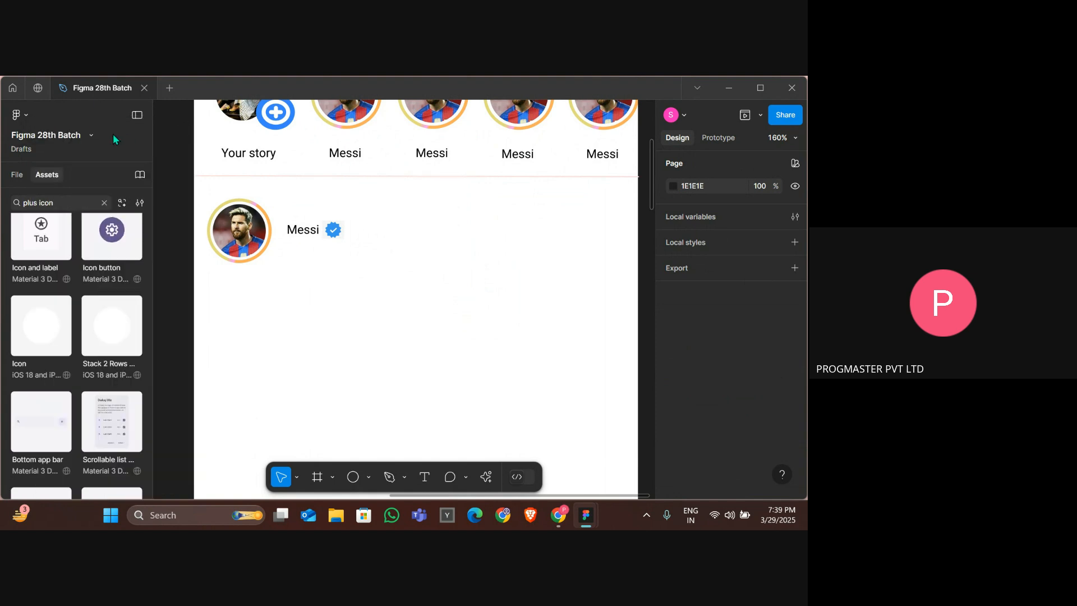
# Search the assets library for menu icons and browse through the results.
pyautogui.click(60, 205)
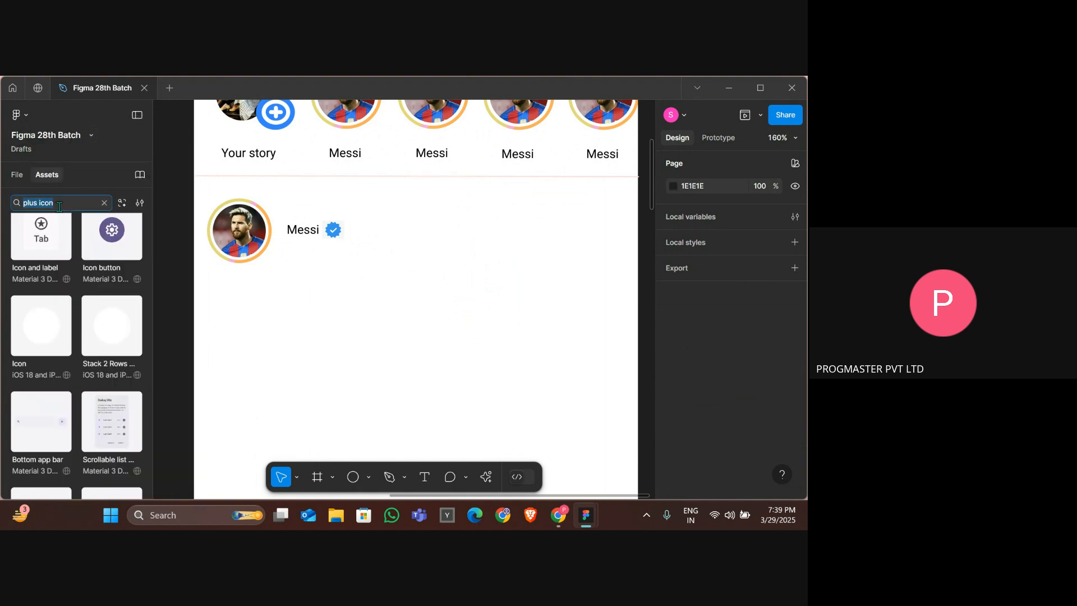
pyautogui.write('menu')
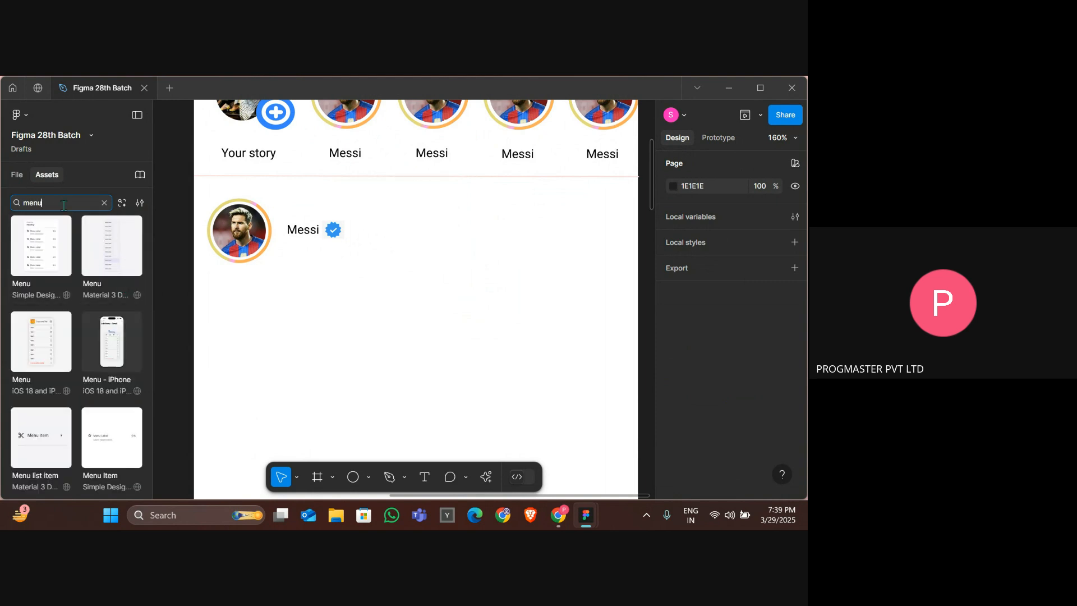
pyautogui.scroll(-10, 79, 319)
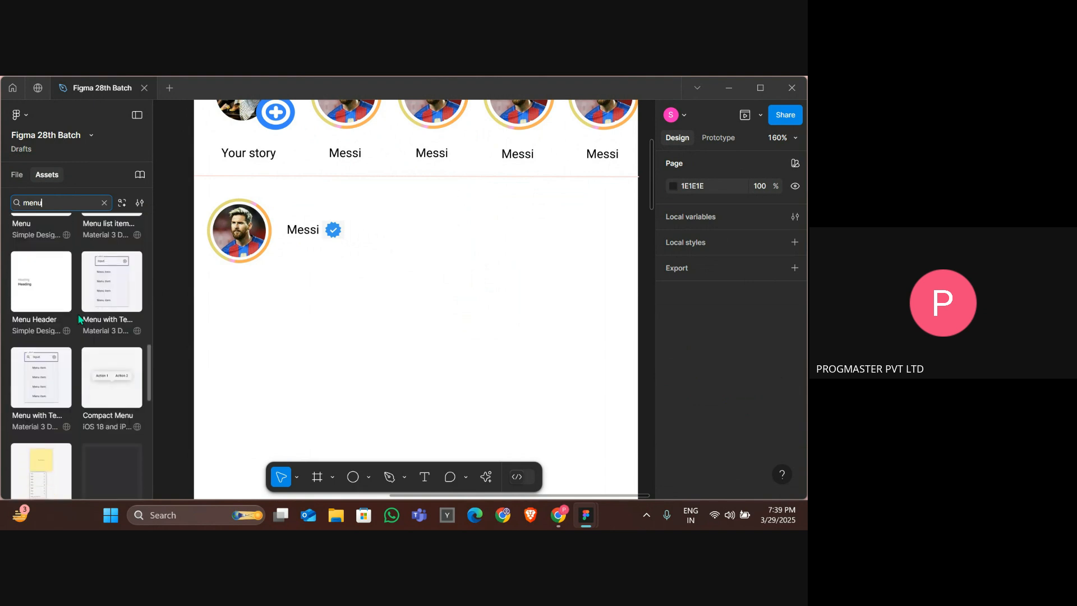
pyautogui.scroll(5, 79, 318)
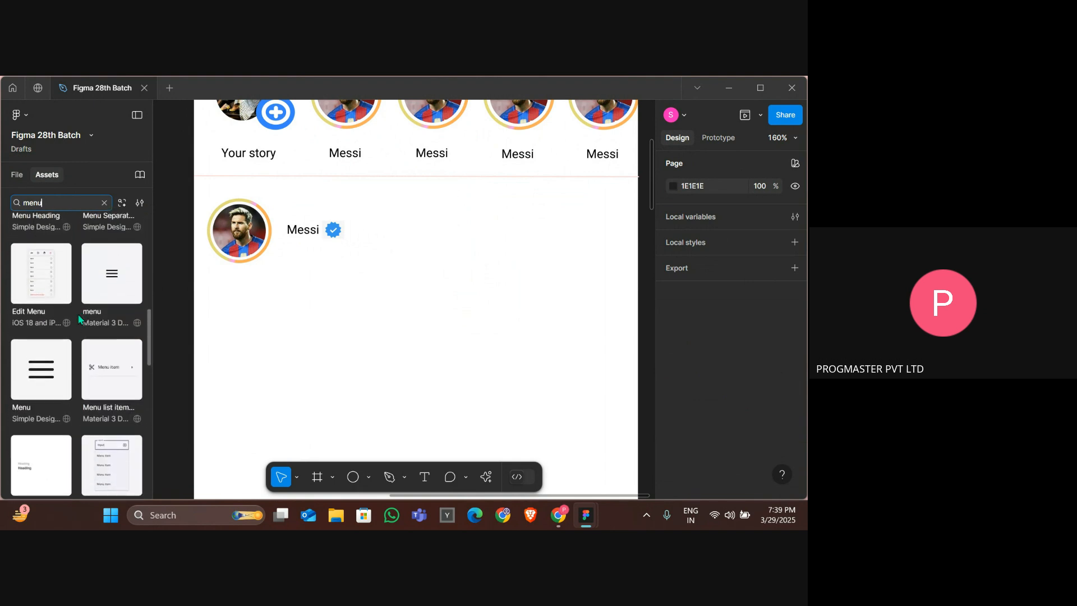
pyautogui.scroll(5, 79, 319)
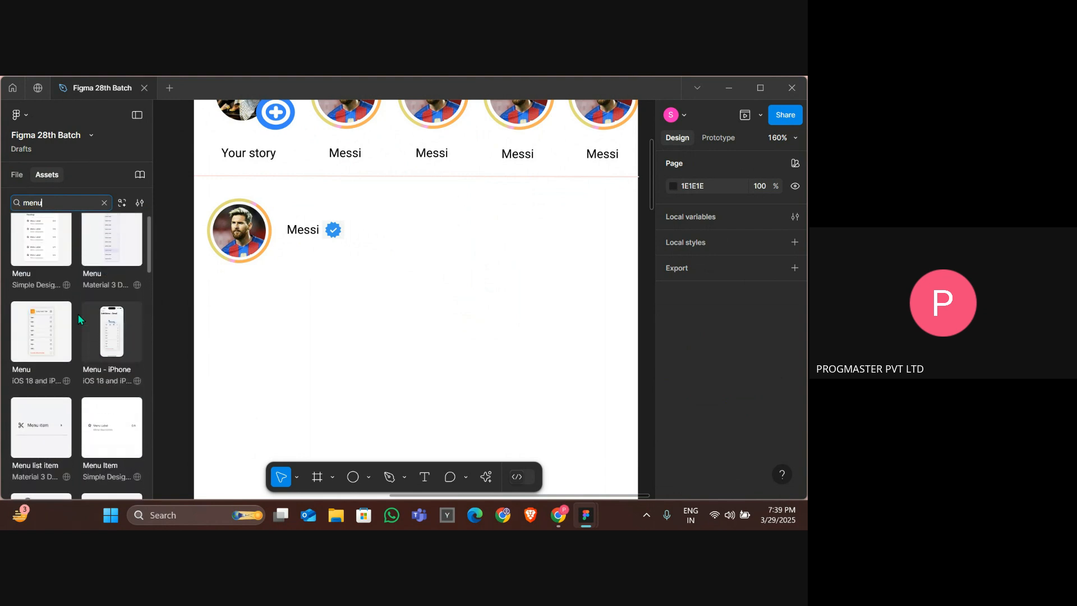
pyautogui.scroll(-10, 78, 317)
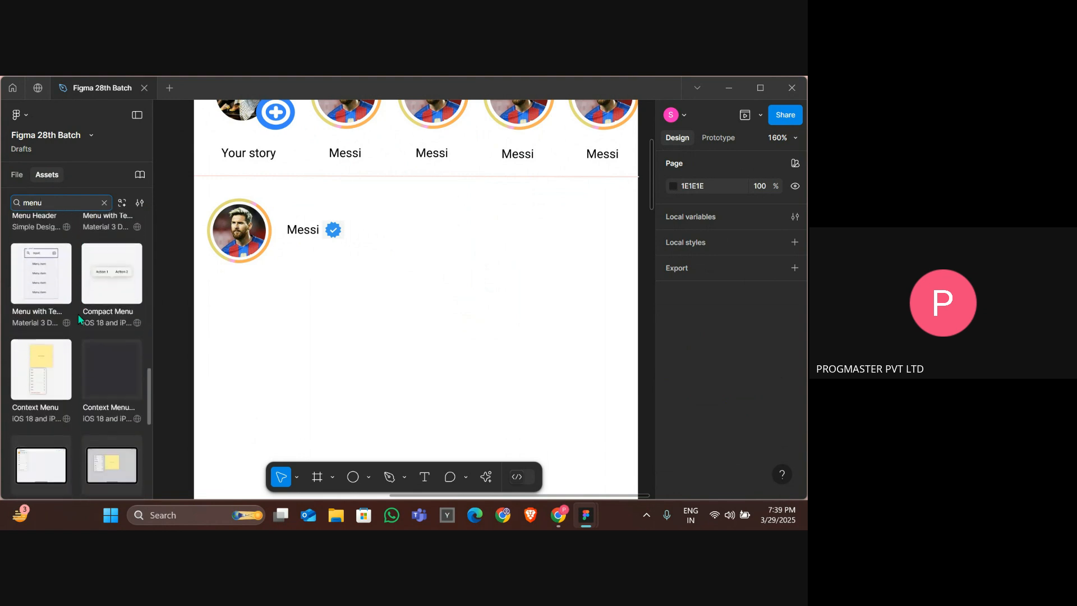
pyautogui.scroll(-1, 80, 319)
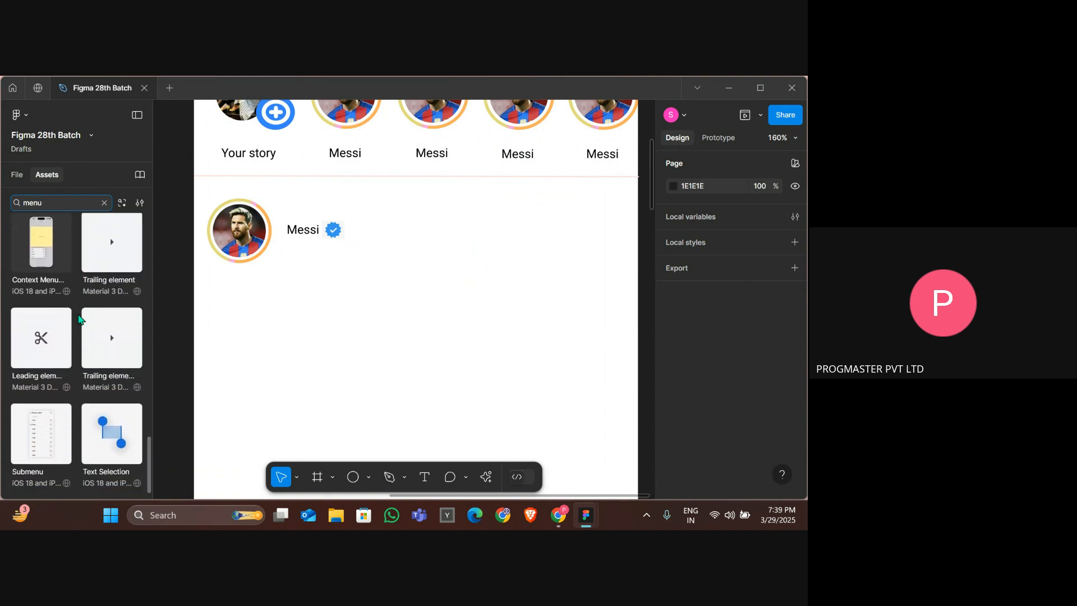
pyautogui.scroll(10, 78, 316)
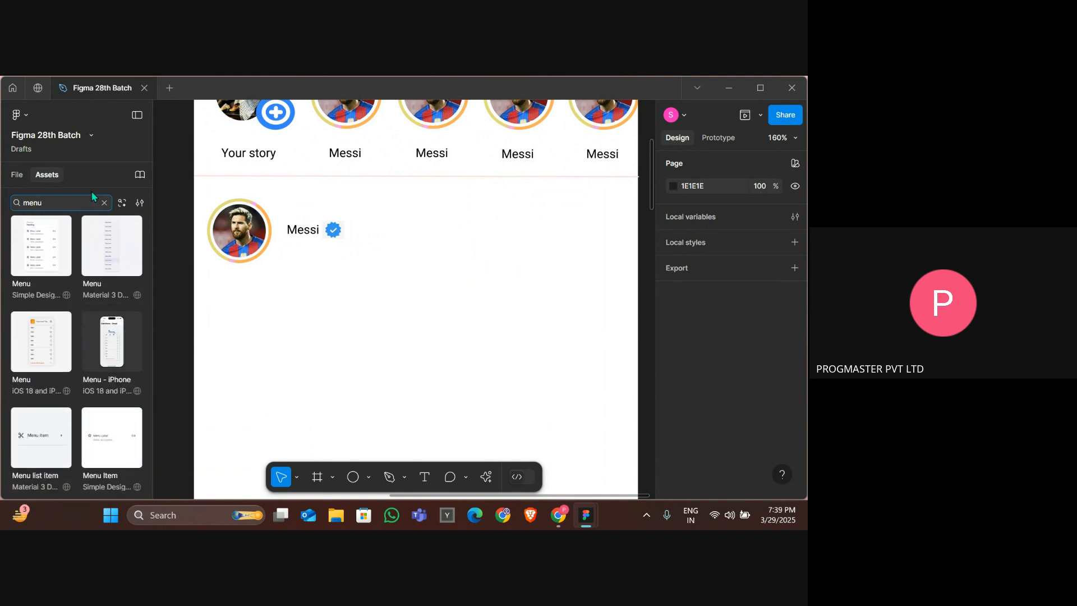
# Draw a small 4 × 4 ellipse at the right end of the post header and fill it black.
pyautogui.press('o')
pyautogui.moveTo(453, 259)
pyautogui.mouseDown()
pyautogui.moveTo(463, 269)
pyautogui.moveTo(594, 236)
pyautogui.moveTo(619, 214)
pyautogui.mouseUp()
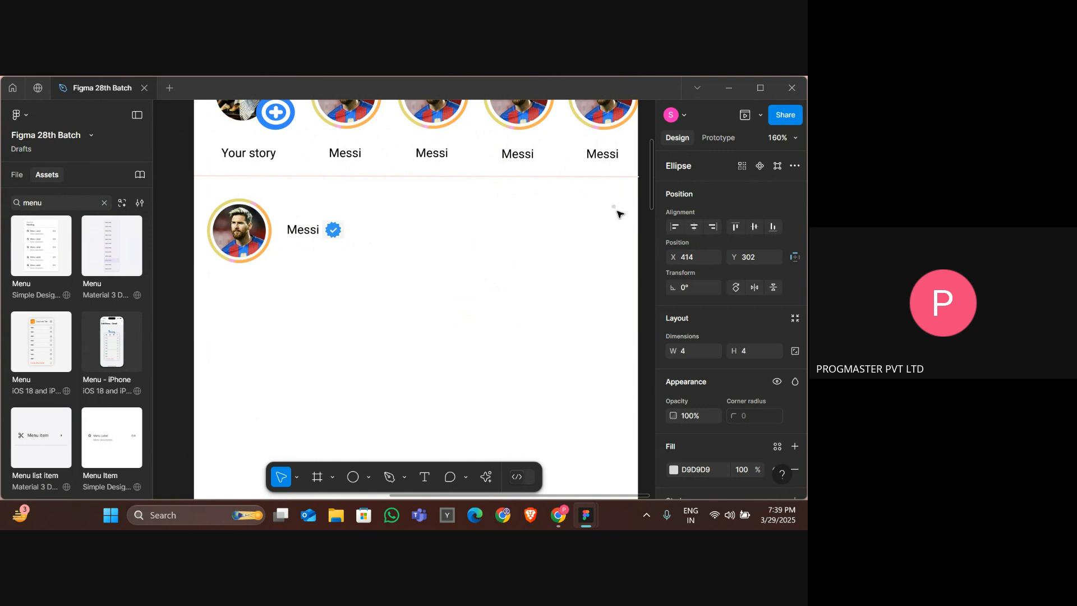
pyautogui.moveTo(617, 211); pyautogui.dragTo(616, 209)
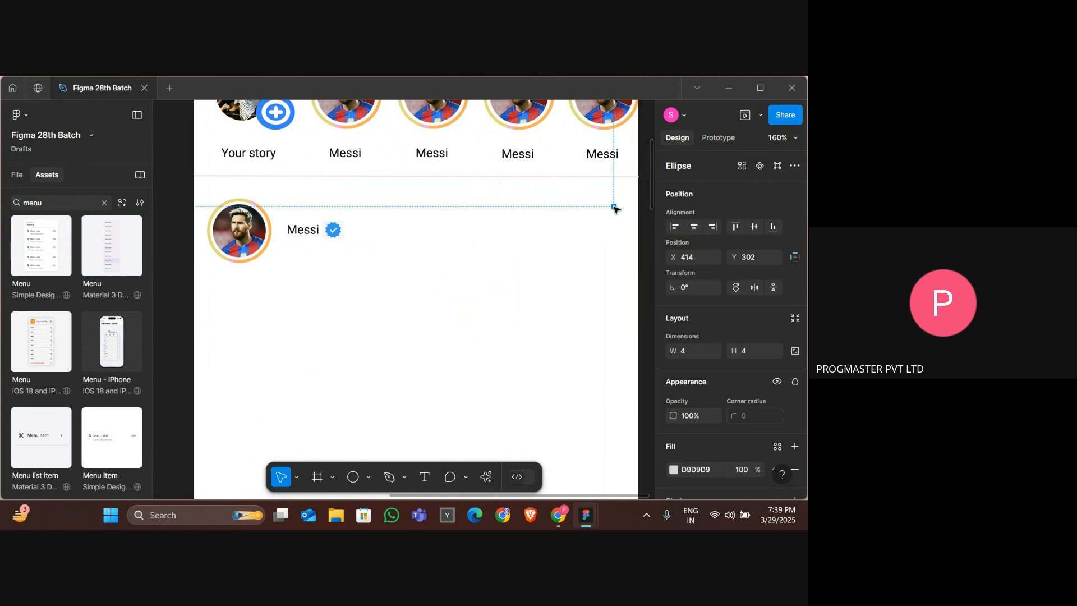
pyautogui.scroll(-3, 768, 386)
pyautogui.click(674, 372)
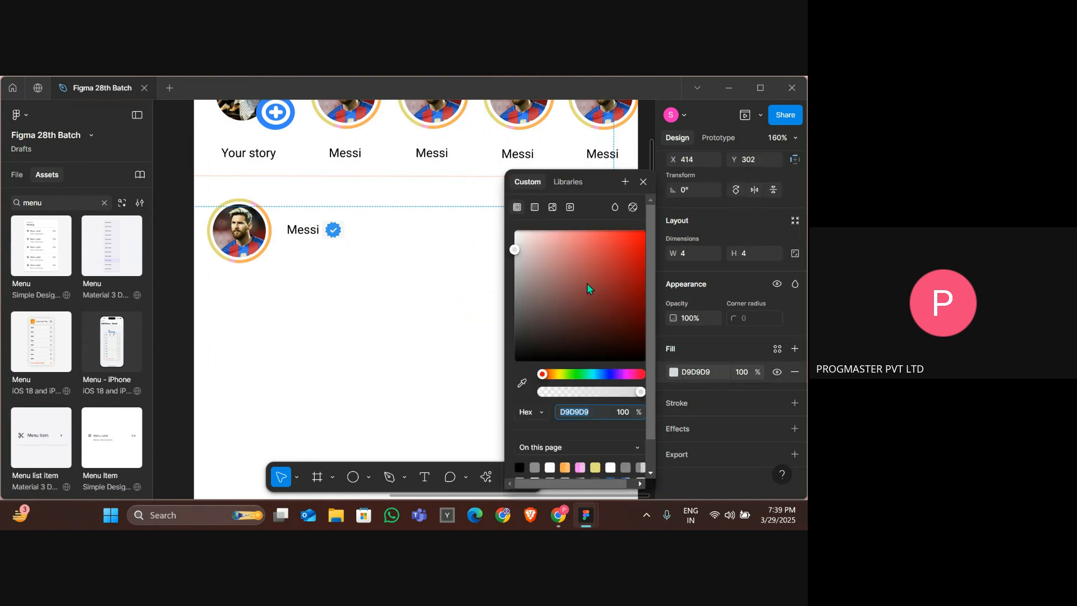
pyautogui.moveTo(587, 282); pyautogui.dragTo(434, 370)
pyautogui.click(434, 370)
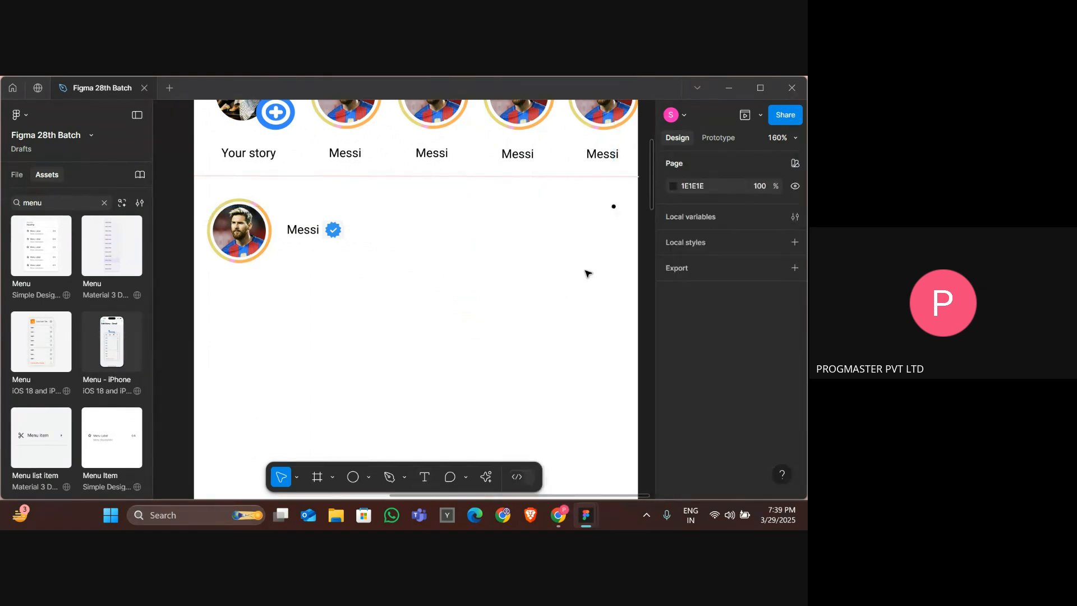
# Duplicate the dot into three vertically stacked dots, then select all three and group them as a menu icon.
pyautogui.click(613, 207)
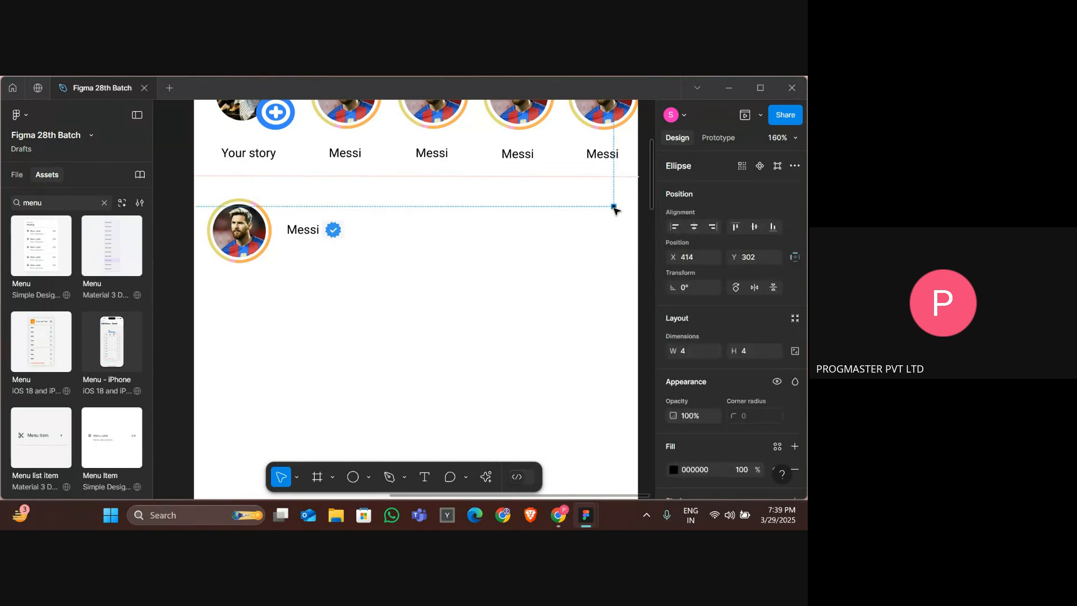
pyautogui.moveTo(615, 210); pyautogui.dragTo(616, 224)
pyautogui.click(601, 218)
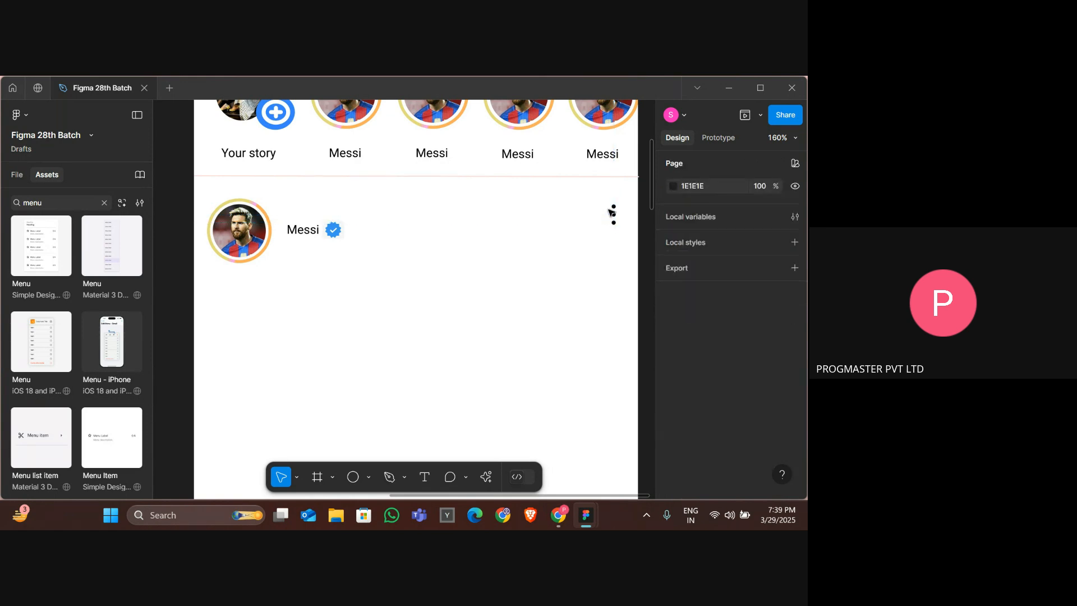
pyautogui.moveTo(608, 202); pyautogui.dragTo(616, 226)
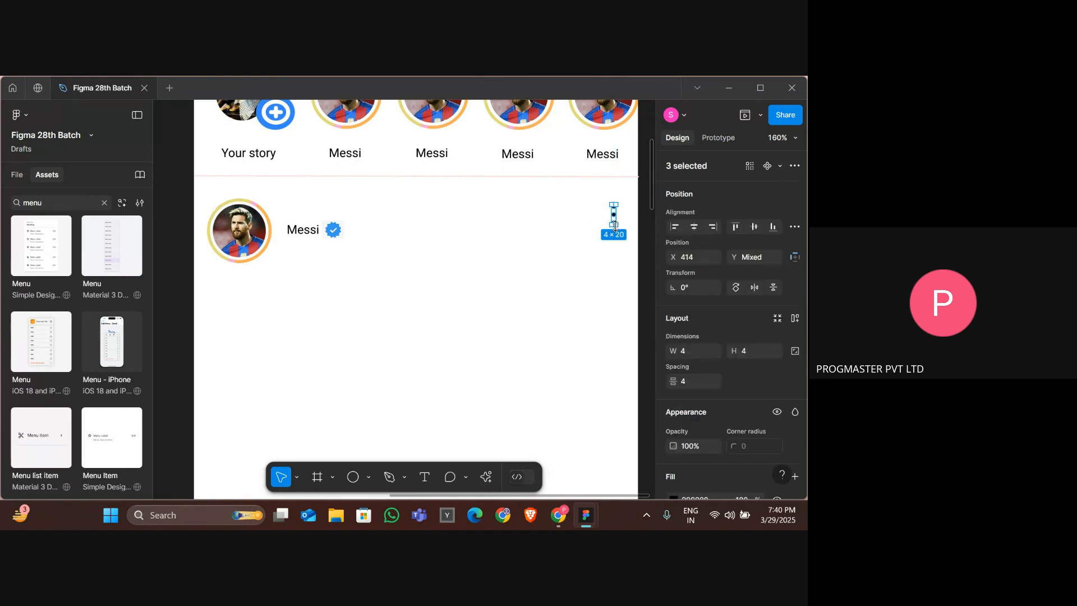
pyautogui.rightClick(614, 216)
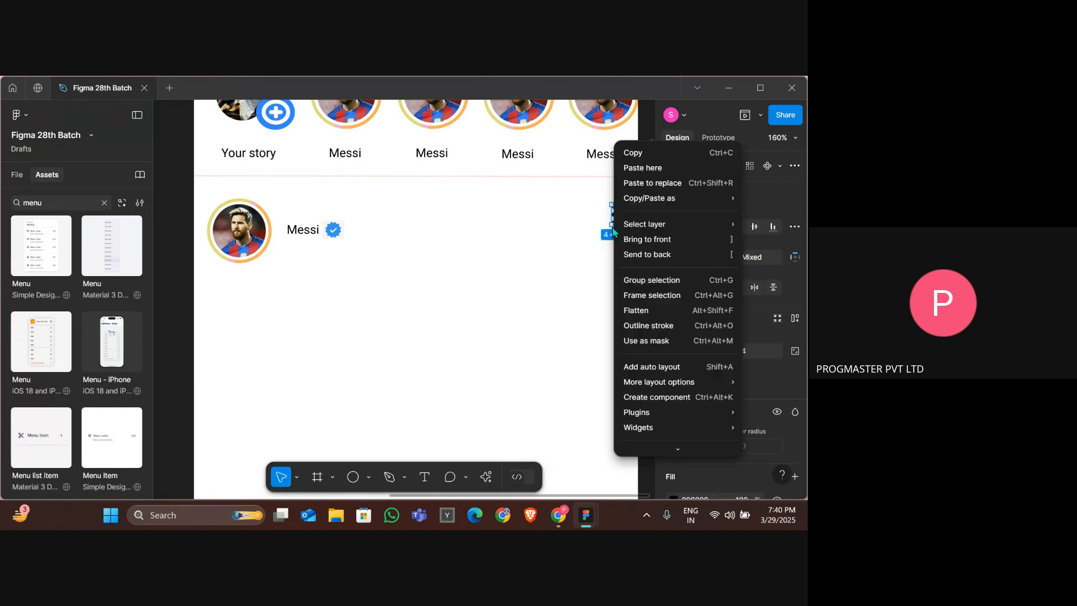
pyautogui.click(657, 281)
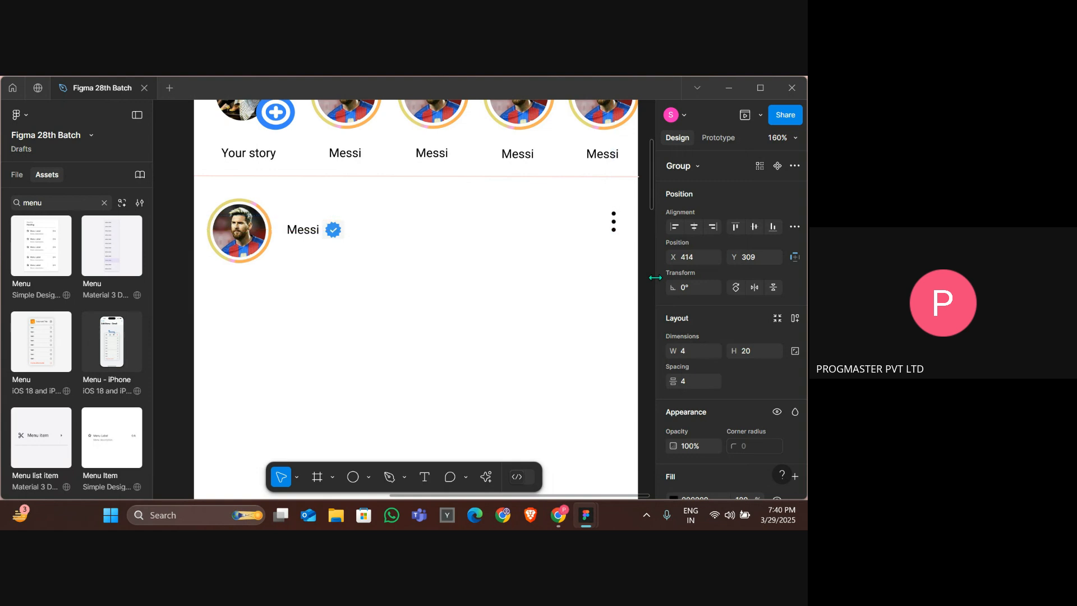
# Open the design preview beside the frame and nudge the three-dot menu group into place.
pyautogui.scroll(-3, 536, 281)
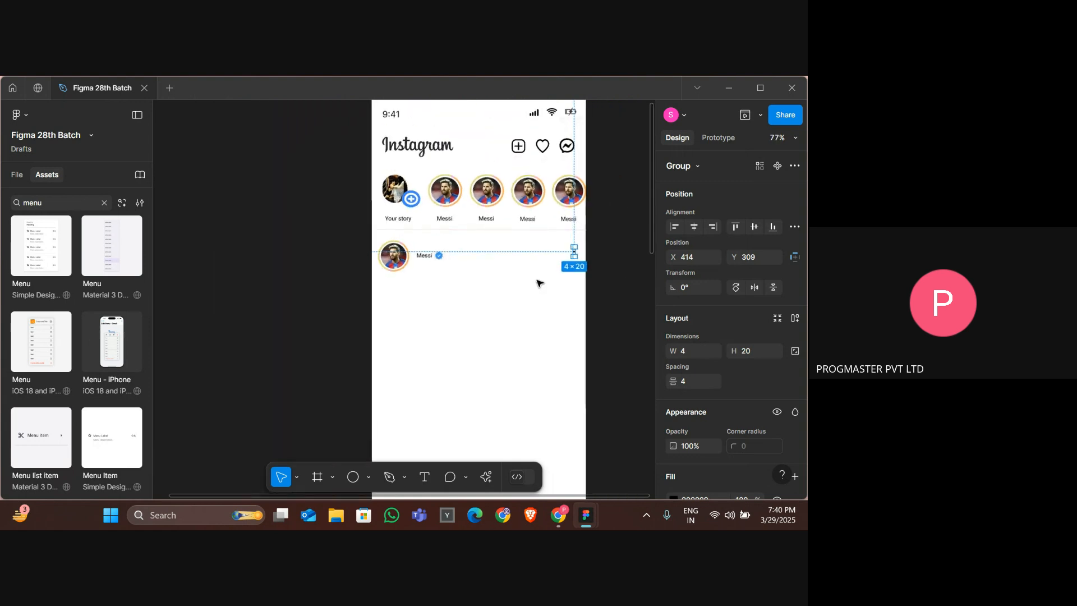
pyautogui.click(745, 116)
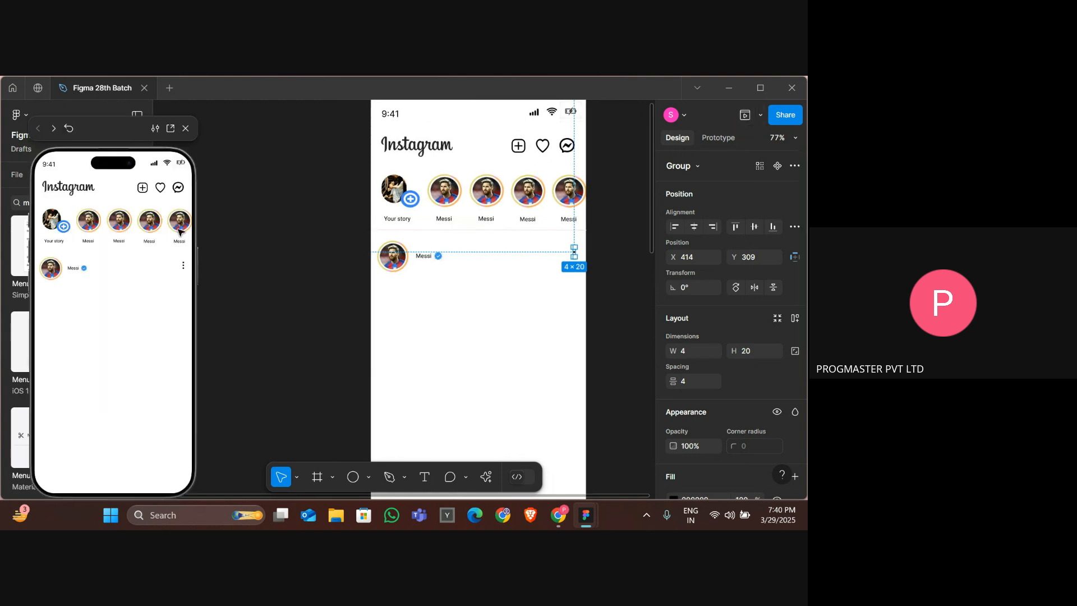
pyautogui.moveTo(119, 130); pyautogui.dragTo(255, 112)
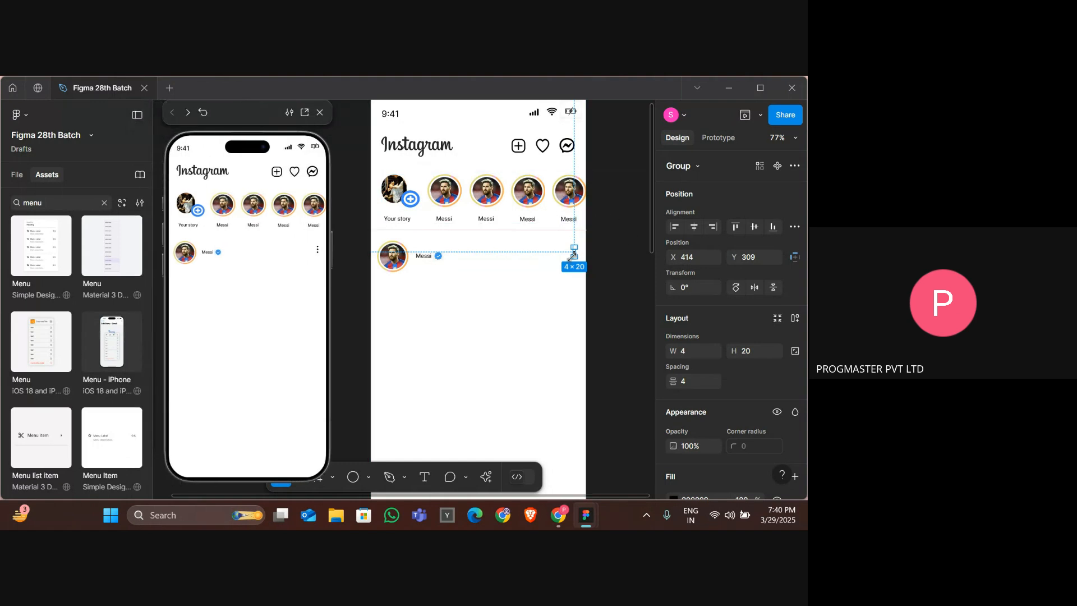
pyautogui.moveTo(575, 252); pyautogui.dragTo(572, 257)
# Switch to the browser, open a new tab and search Google for ronoldo.
pyautogui.hotkey('alt', 'Tab')
pyautogui.press('Tab')
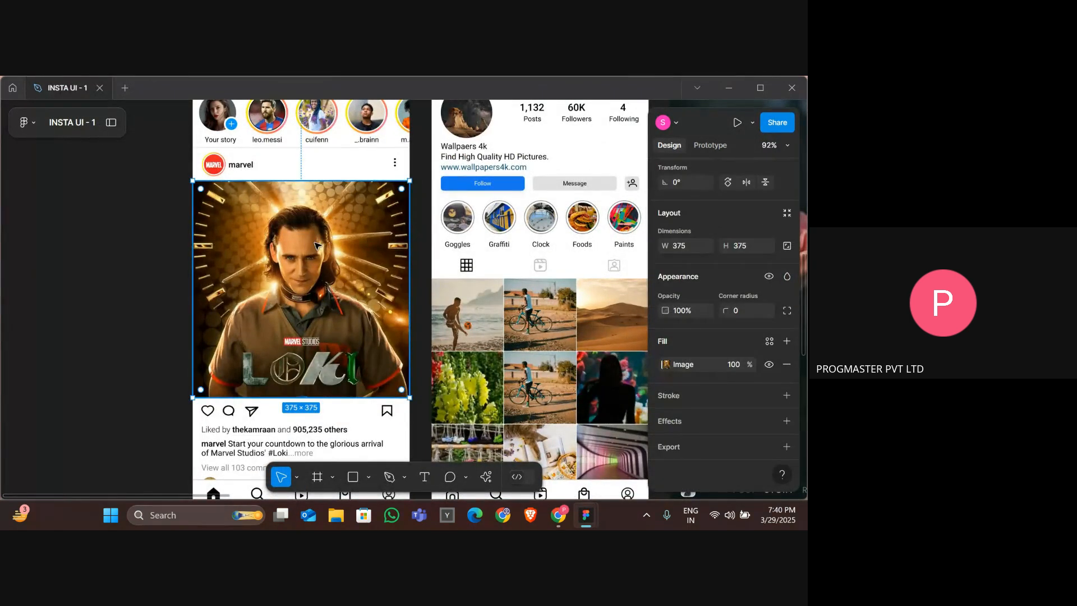
pyautogui.hotkey('alt', 'Tab')
pyautogui.hotkey('alt', 'Tab')
pyautogui.press('Tab')
pyautogui.press('Tab')
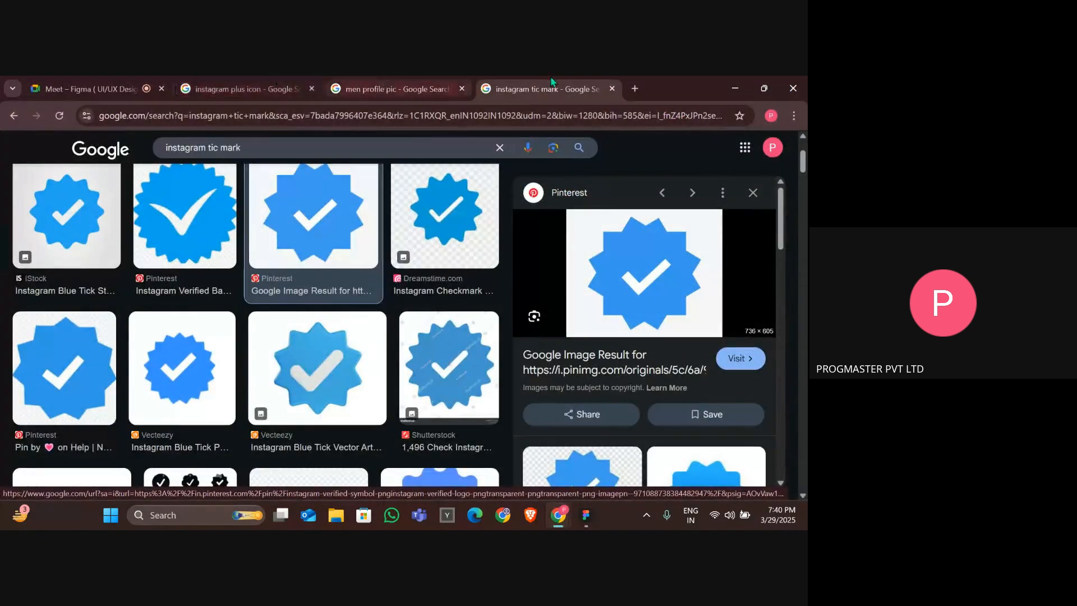
pyautogui.click(633, 89)
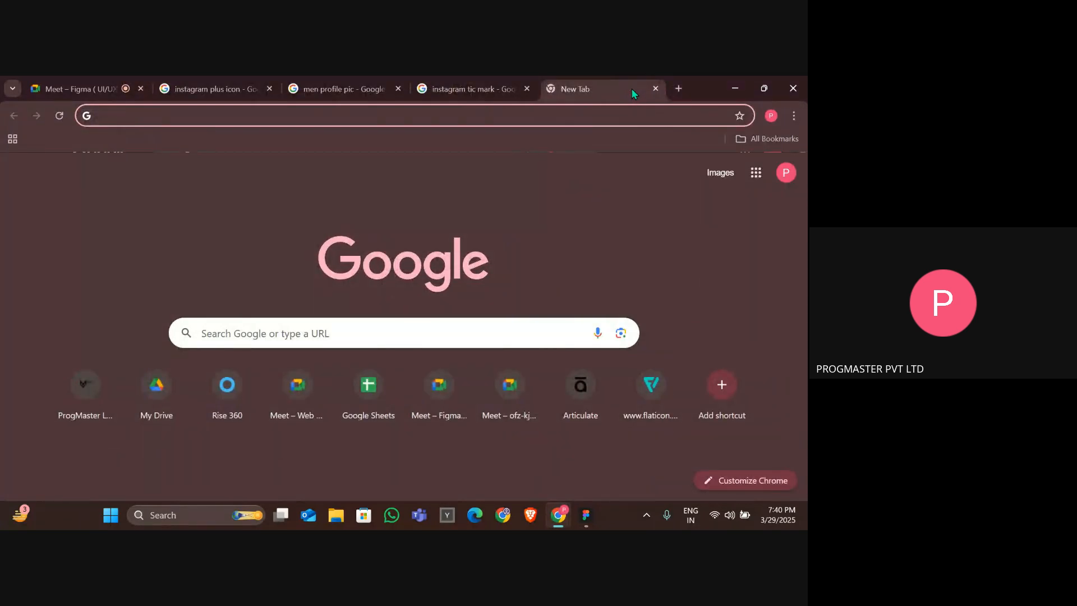
pyautogui.write('ronoldo')
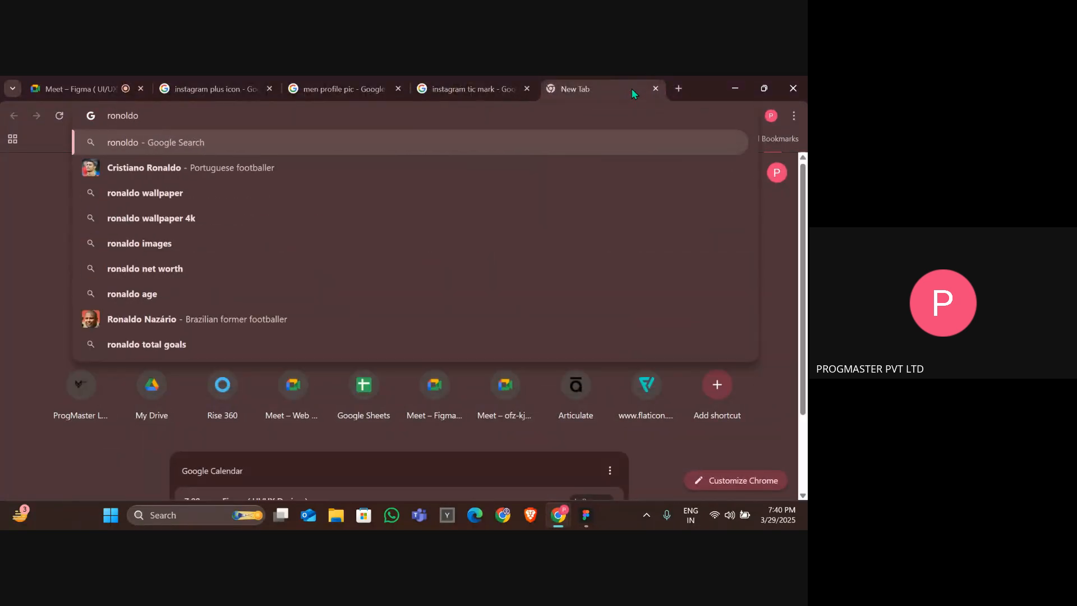
pyautogui.press('Return')
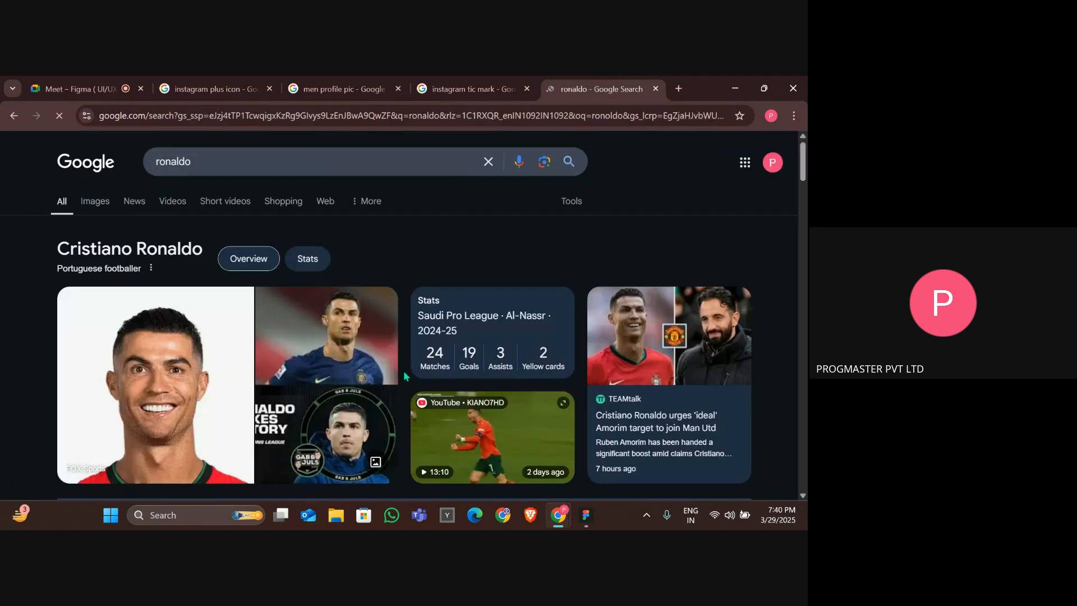
# Open the Google Images results and copy a photo of Cristiano Ronaldo in the red number 7 jersey.
pyautogui.scroll(-3, 403, 370)
pyautogui.scroll(4, 403, 370)
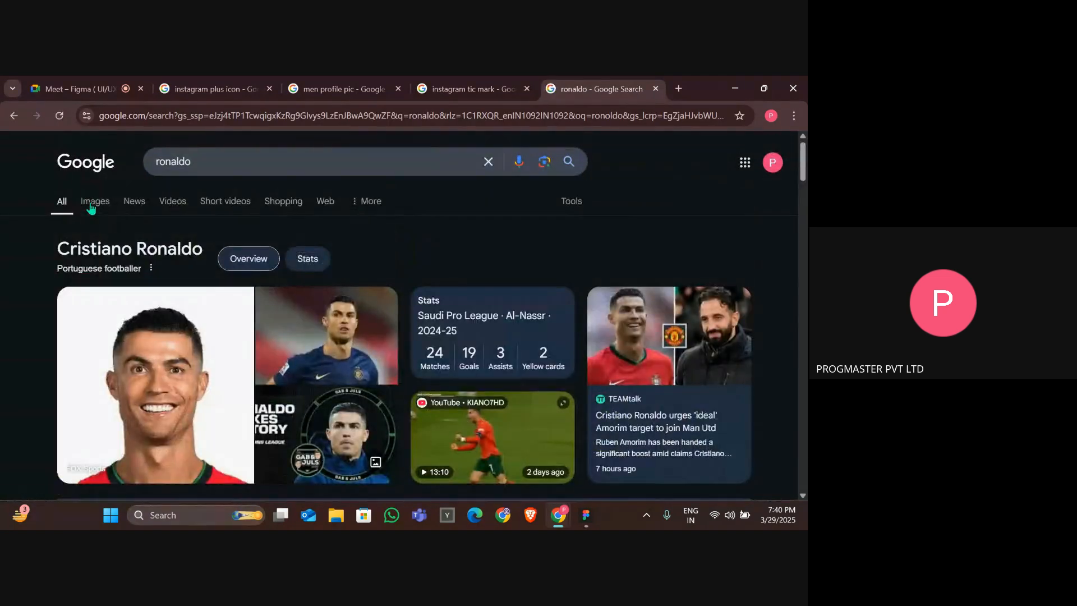
pyautogui.click(92, 208)
pyautogui.scroll(-1, 191, 273)
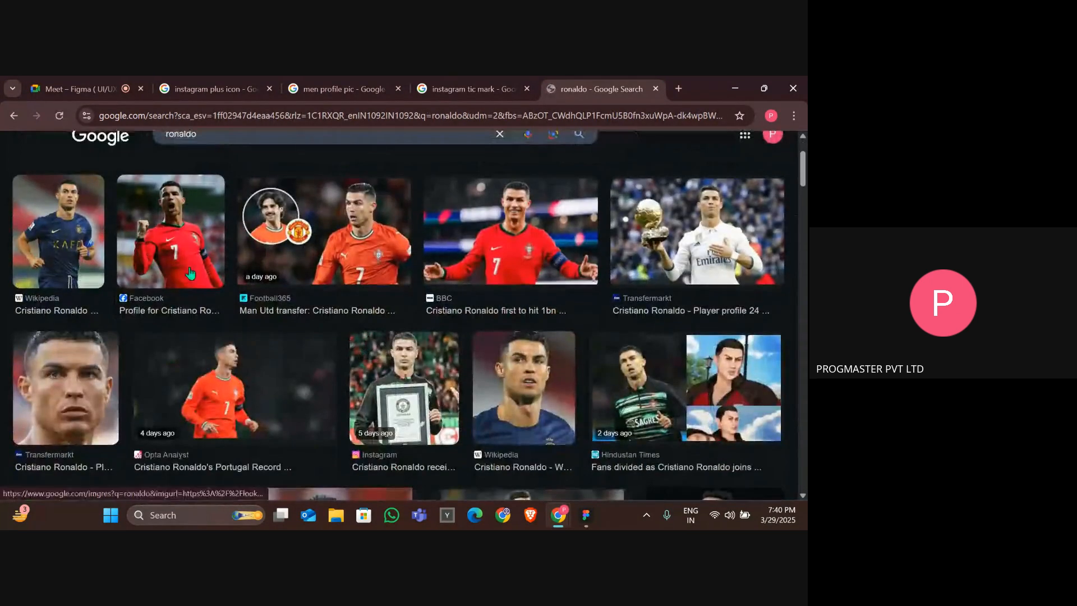
pyautogui.click(191, 274)
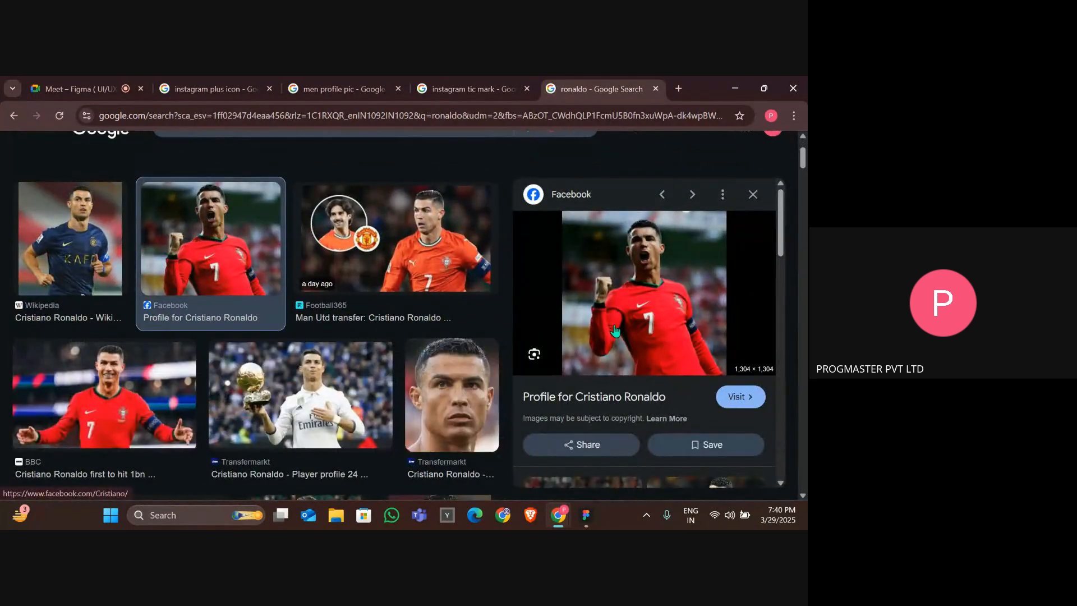
pyautogui.rightClick(632, 283)
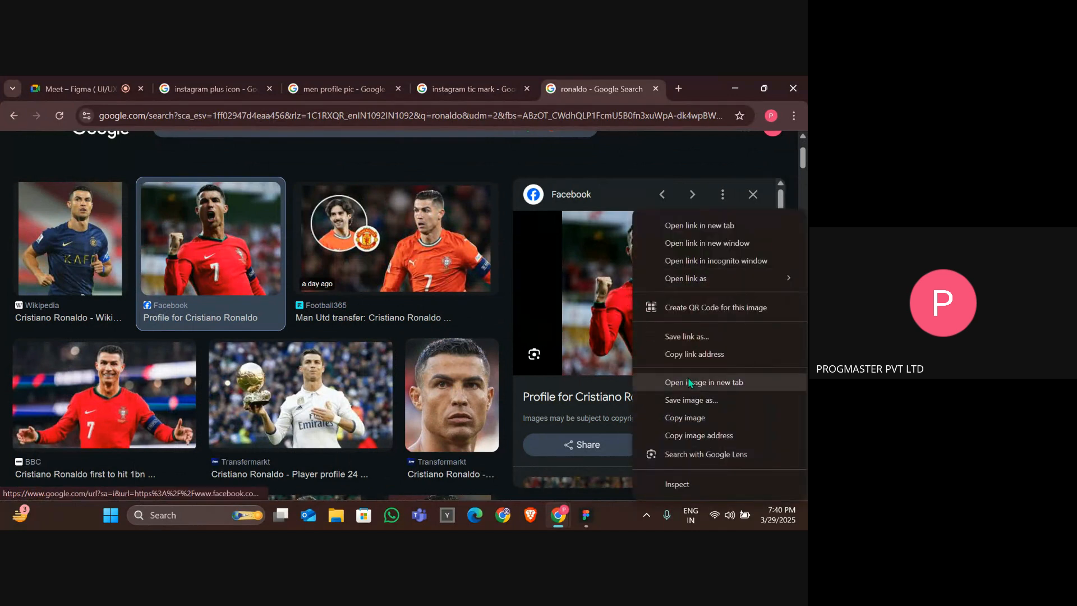
pyautogui.click(705, 415)
# Return to the Figma file and paste the copied Ronaldo photo onto the canvas beside the frame.
pyautogui.hotkey('alt', 'Tab')
pyautogui.hotkey('alt', 'Tab')
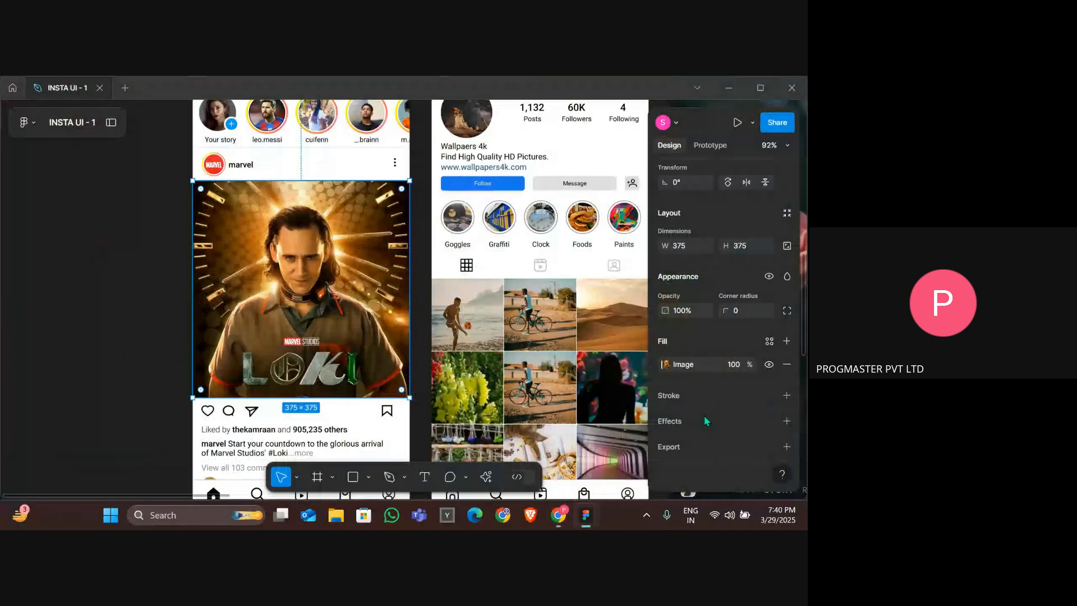
pyautogui.hotkey('alt', 'Tab')
pyautogui.hotkey('alt', 'Tab')
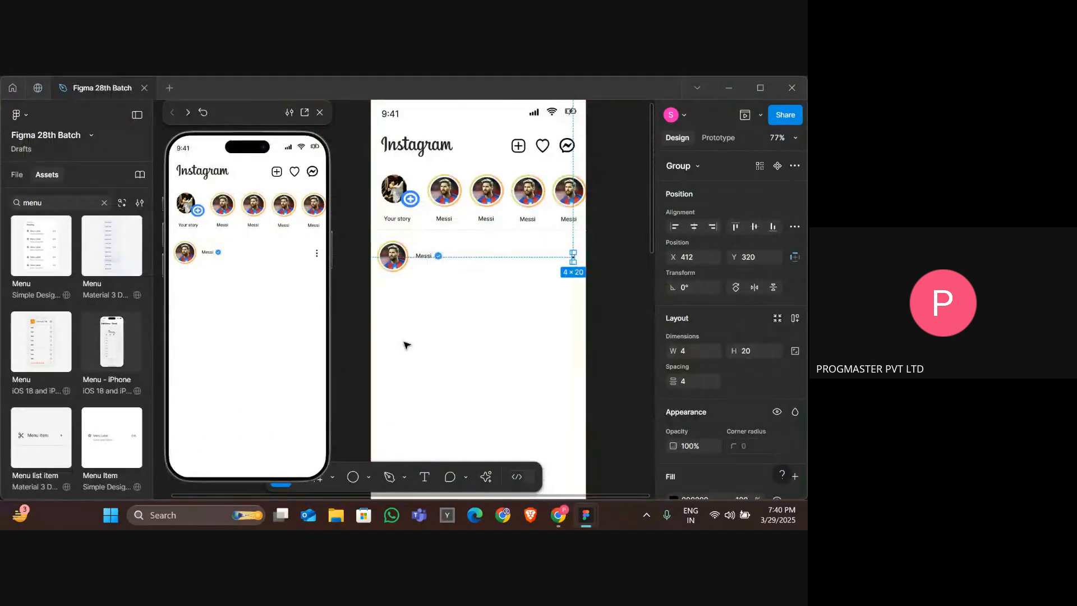
pyautogui.click(407, 345)
pyautogui.scroll(-3, 405, 345)
pyautogui.hotkey('ctrl', 'v')
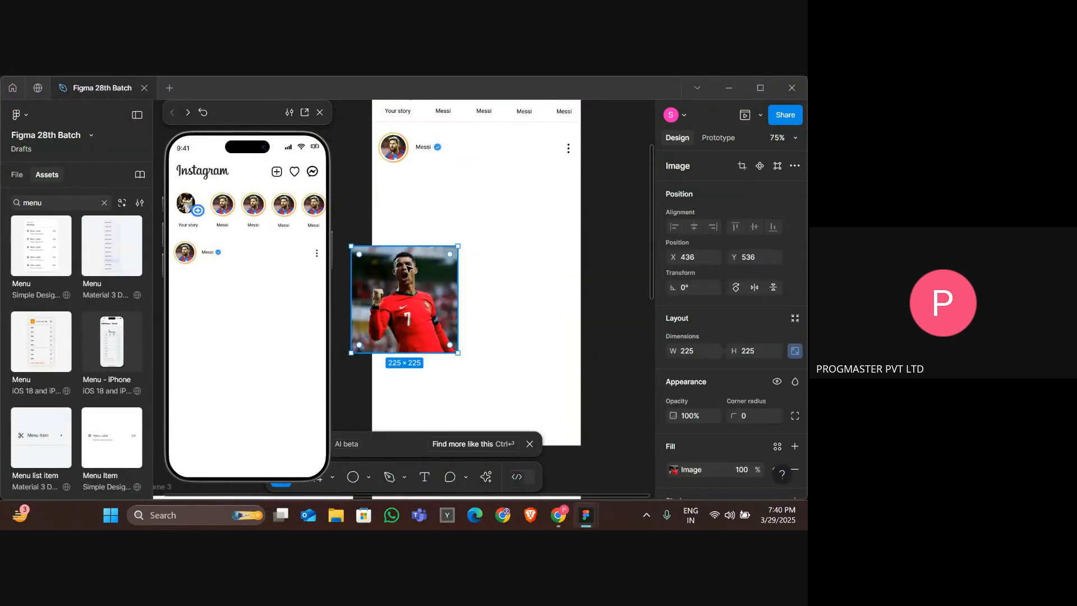
# Switch to the browser and search Google Images for messi.
pyautogui.hotkey('alt', 'Tab')
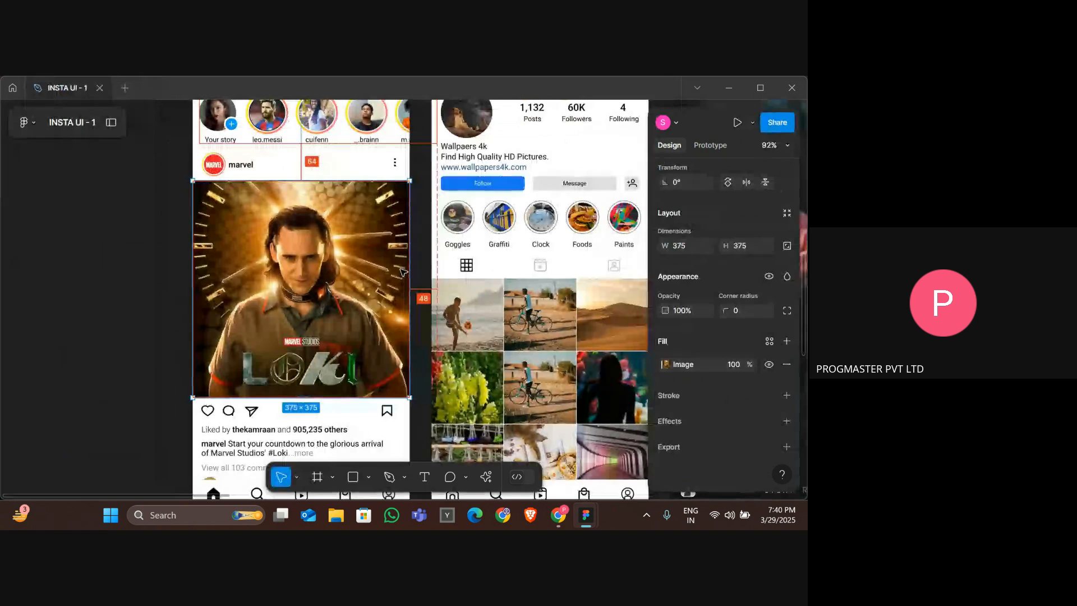
pyautogui.hotkey('alt', 'Tab')
pyautogui.press('Tab')
pyautogui.scroll(2, 276, 155)
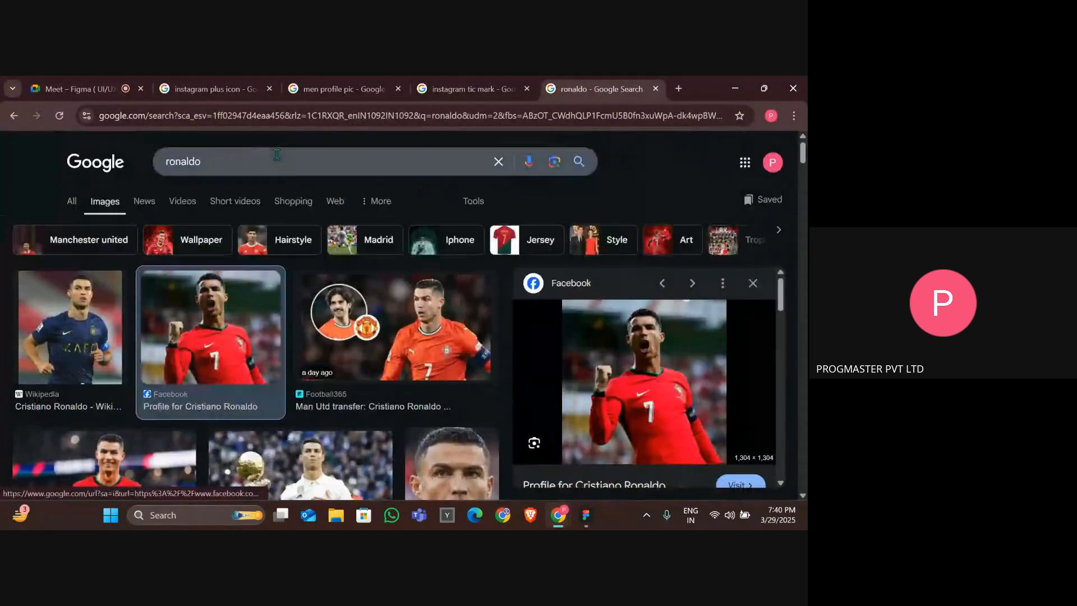
pyautogui.click(219, 155)
pyautogui.hotkey('ctrl', 'a')
pyautogui.write('messi')
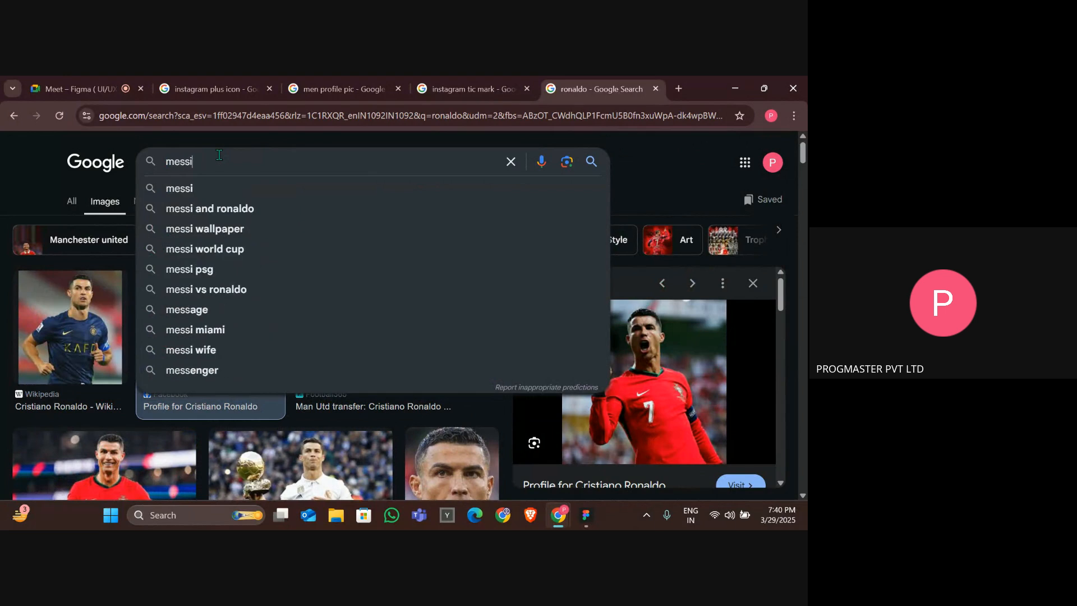
pyautogui.scroll(-3, 218, 155)
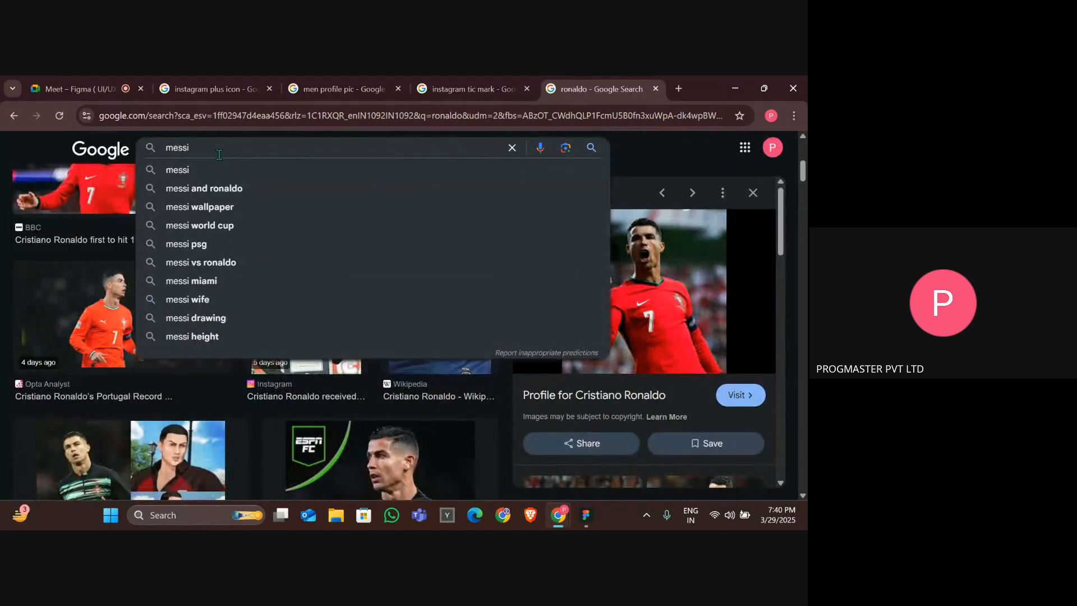
pyautogui.press('Return')
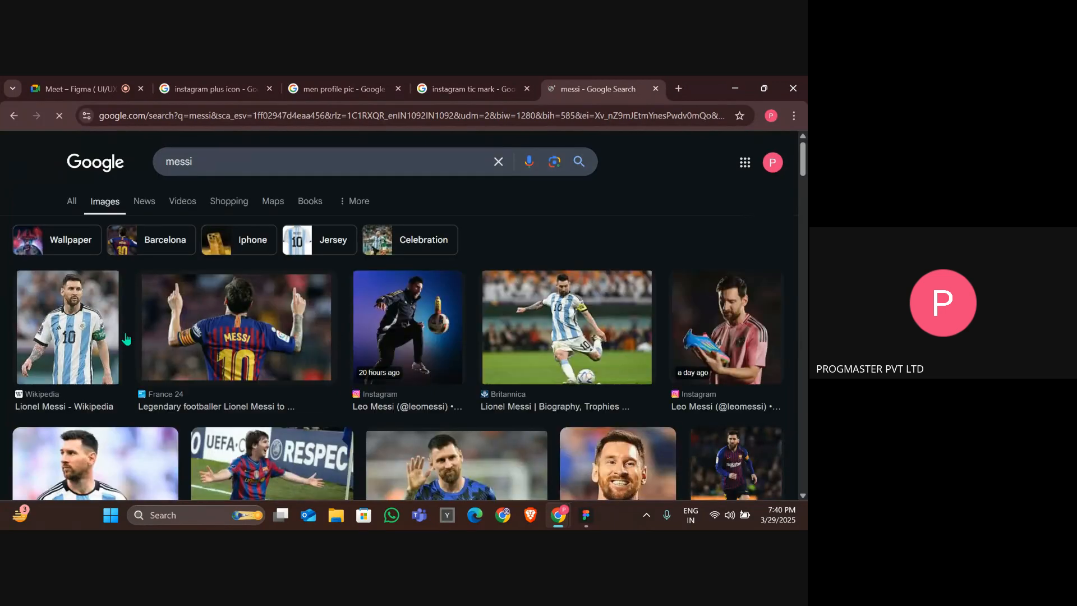
# Open the photo of Messi in the Barcelona number 10 jersey and copy the image.
pyautogui.click(188, 345)
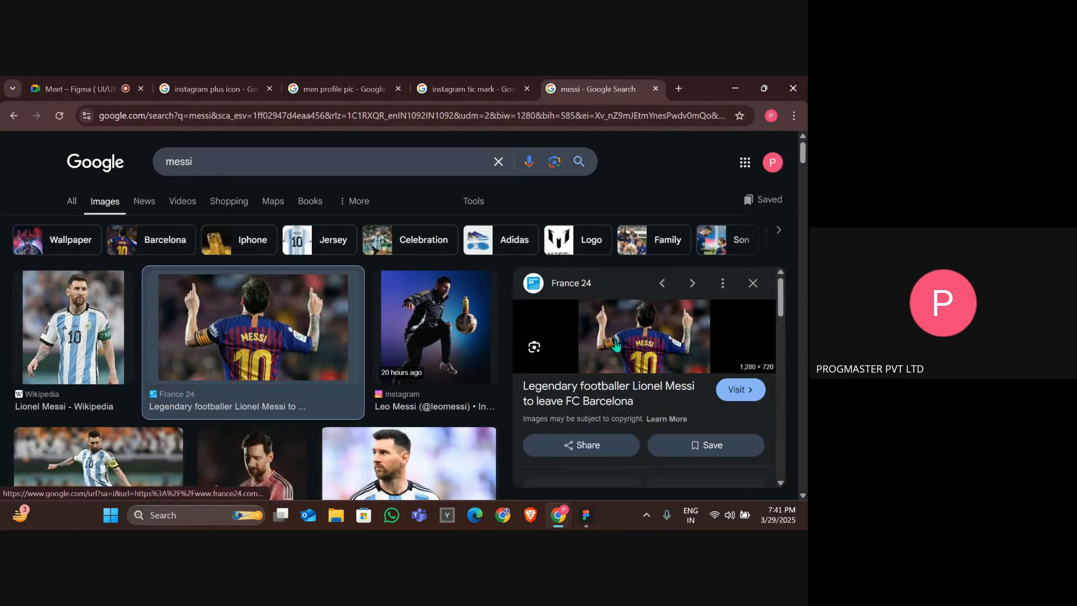
pyautogui.rightClick(637, 345)
pyautogui.click(685, 415)
# Return to the Figma file and paste the copied Messi photo onto the canvas.
pyautogui.hotkey('alt', 'Tab')
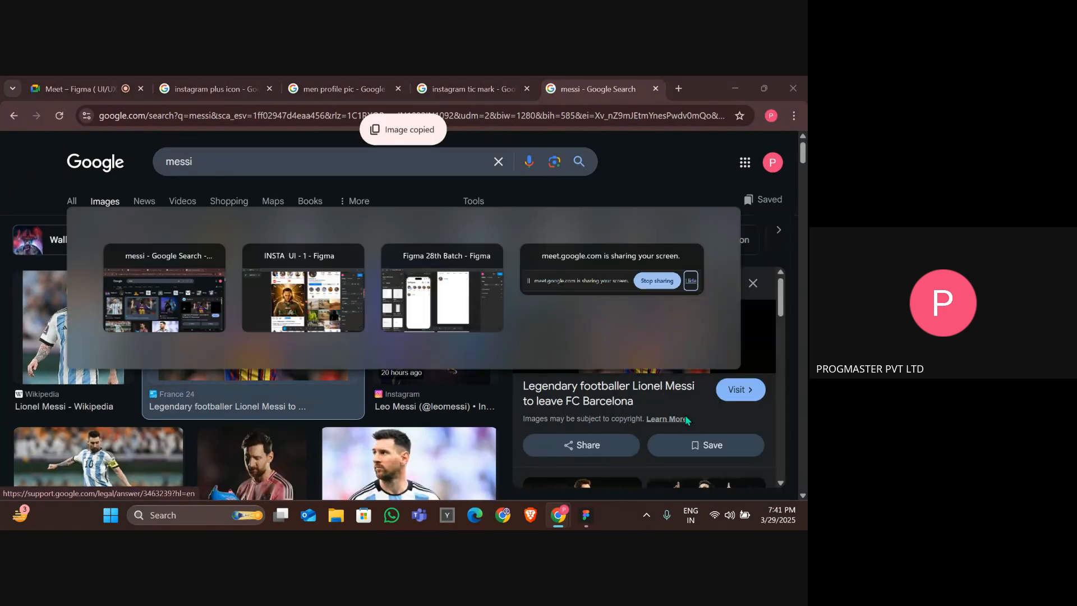
pyautogui.press('Tab')
pyautogui.press('Tab')
pyautogui.hotkey('ctrl', 'v')
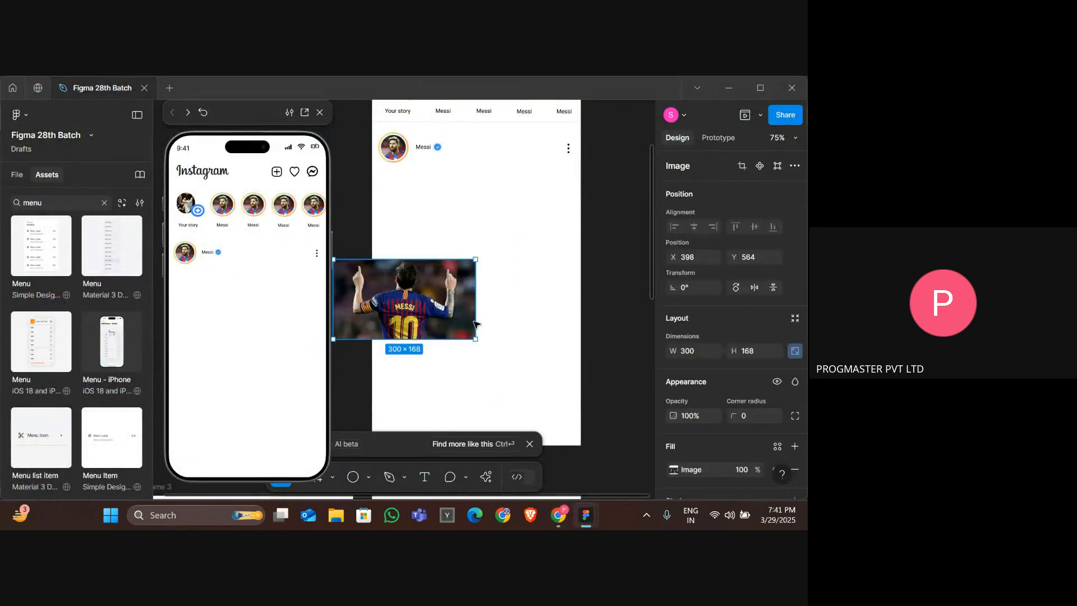
# Move the Messi photo into the frame just below the post header.
pyautogui.moveTo(412, 310); pyautogui.dragTo(475, 237)
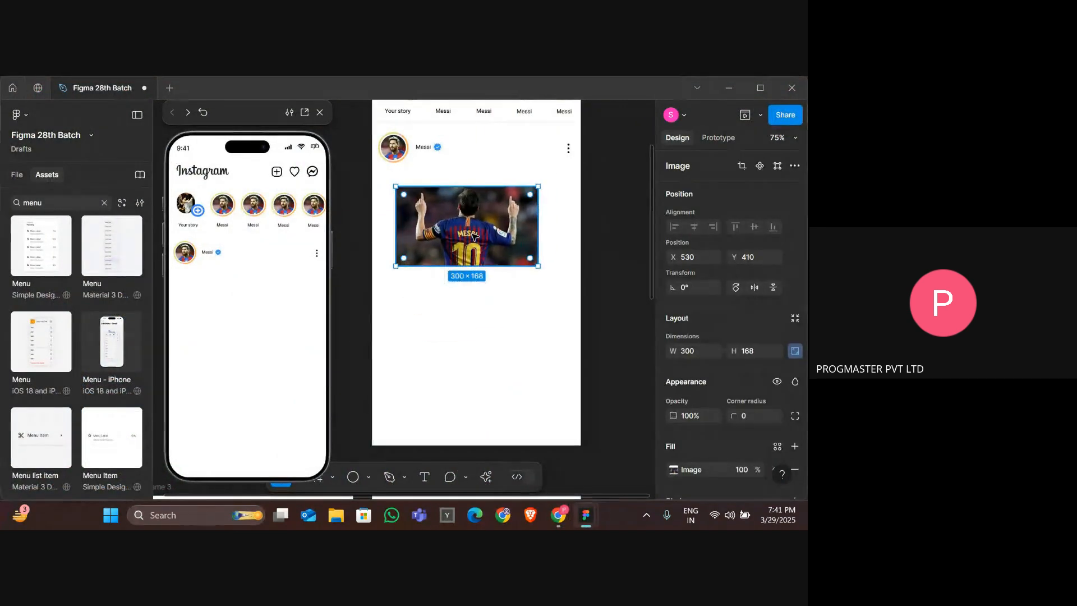
pyautogui.click(508, 347)
pyautogui.click(475, 259)
pyautogui.press('Delete')
pyautogui.hotkey('ctrl', 'z')
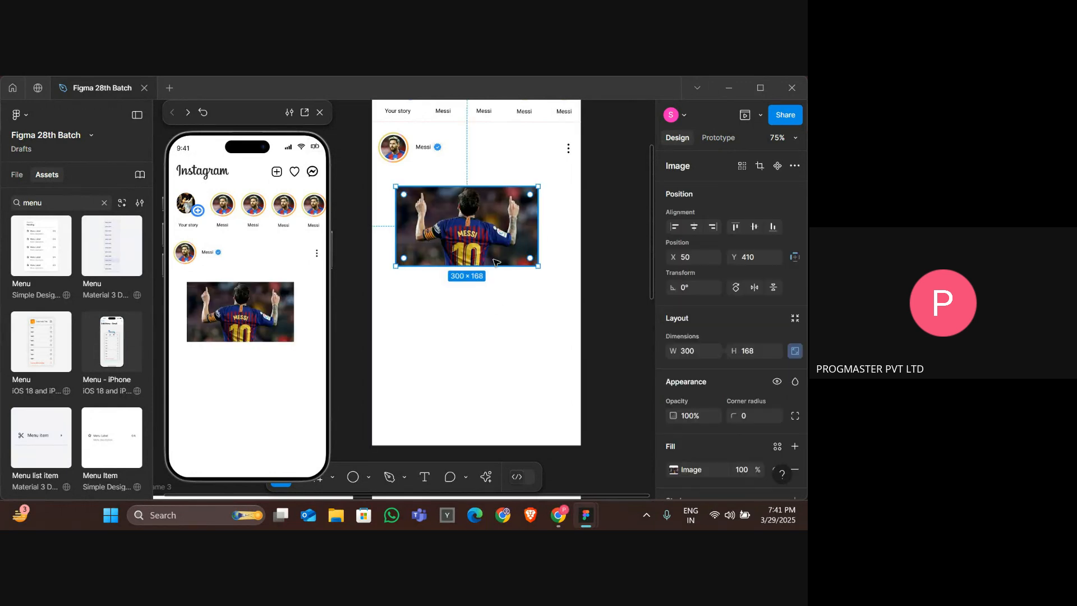
# Resize the Messi photo to about 441 × 247 so it spans the frame's full width, and nudge it up under the header.
pyautogui.moveTo(535, 264); pyautogui.dragTo(581, 290)
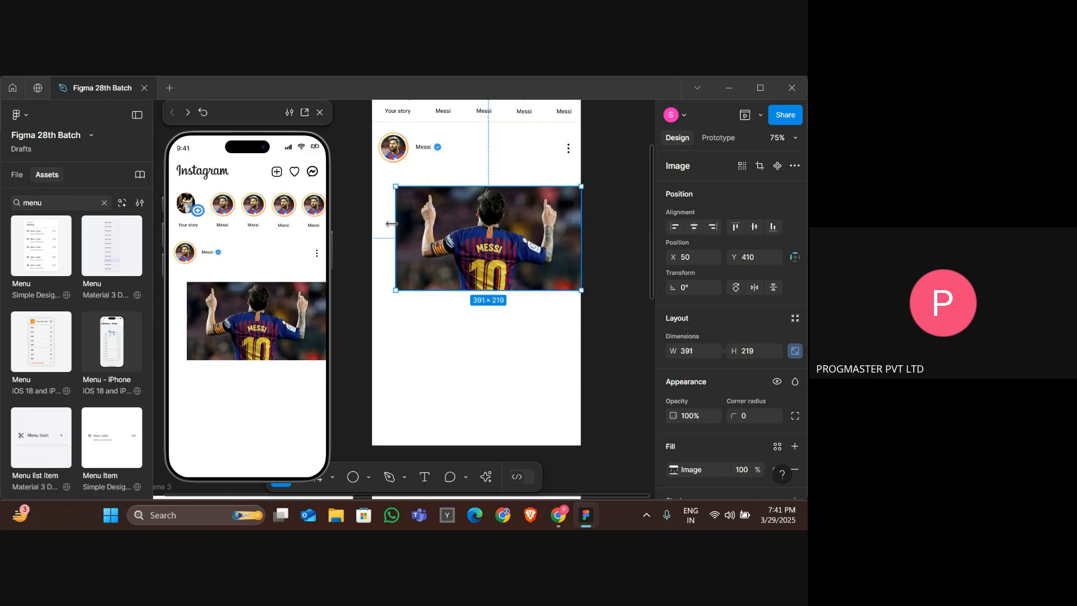
pyautogui.moveTo(396, 224); pyautogui.dragTo(370, 223)
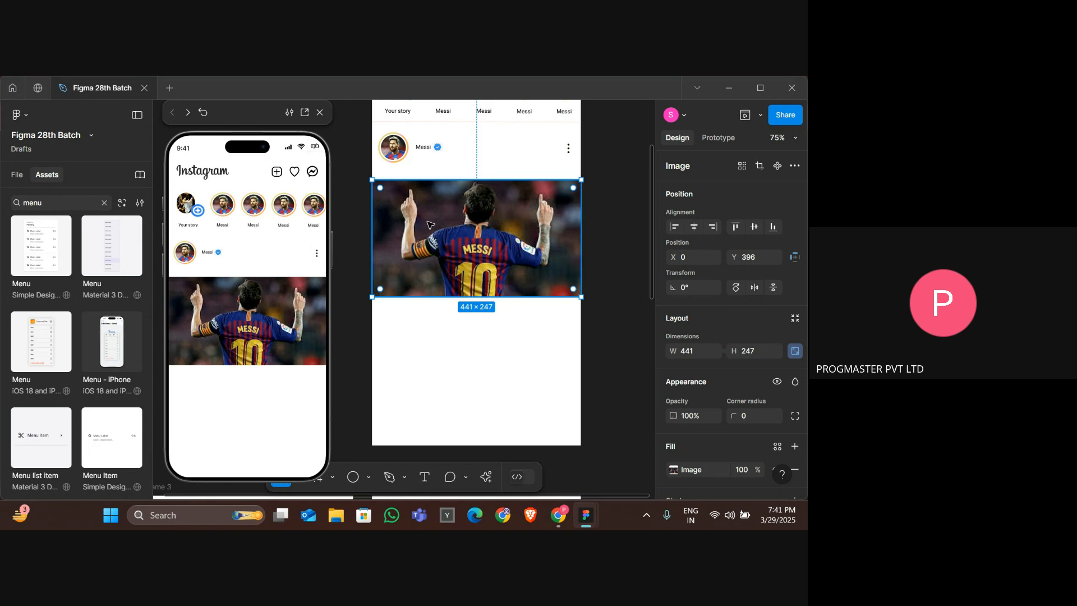
pyautogui.press('Up')
pyautogui.press('Up')
pyautogui.press('Up')
pyautogui.press('Up')
pyautogui.press('Up')
pyautogui.press('Up')
pyautogui.press('Up')
pyautogui.press('Up')
pyautogui.press('Up')
pyautogui.press('Up')
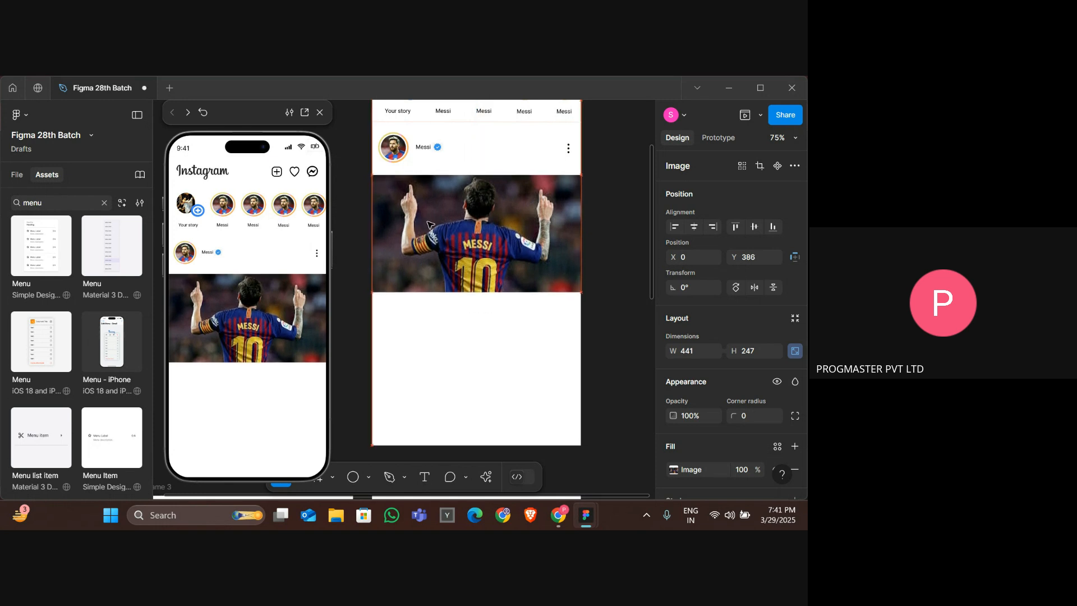
# Examine the post action icons below the photo in the reference Instagram design.
pyautogui.hotkey('alt', 'Tab')
pyautogui.press('Tab')
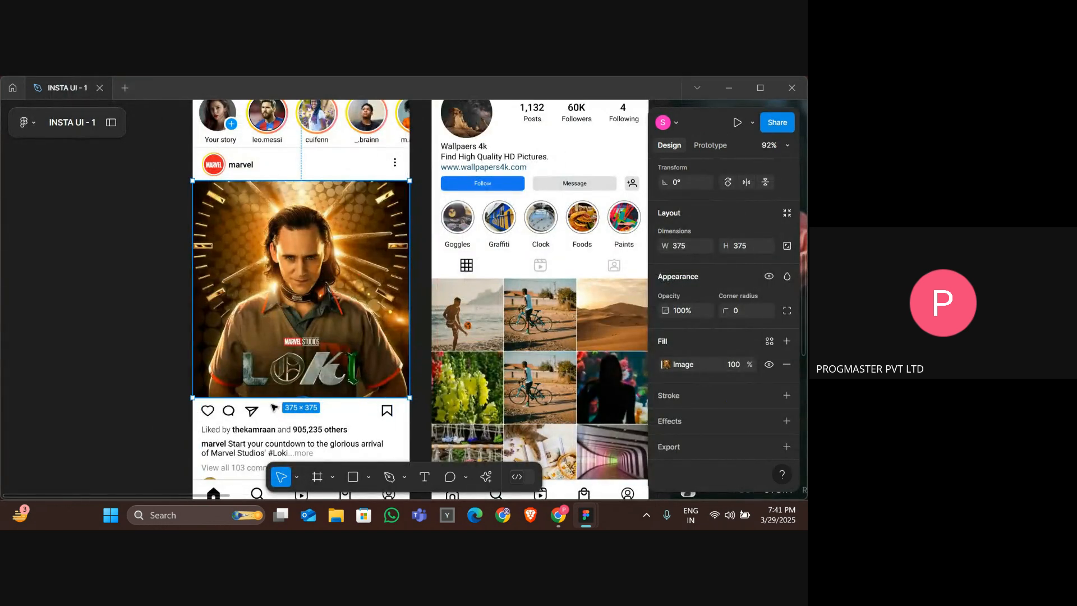
pyautogui.scroll(-3, 274, 407)
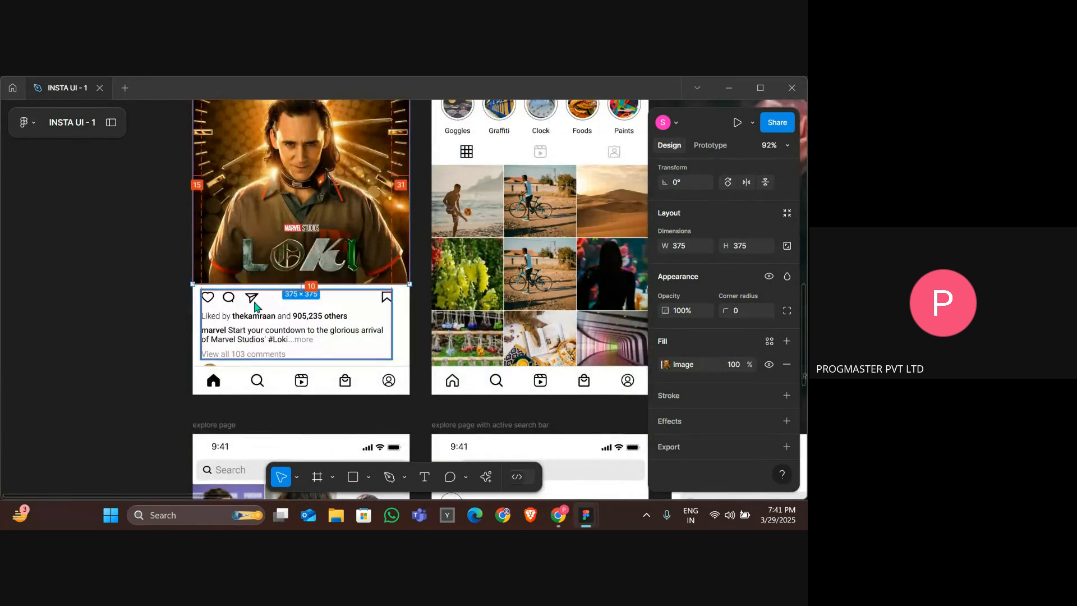
pyautogui.hotkey('alt', 'Tab')
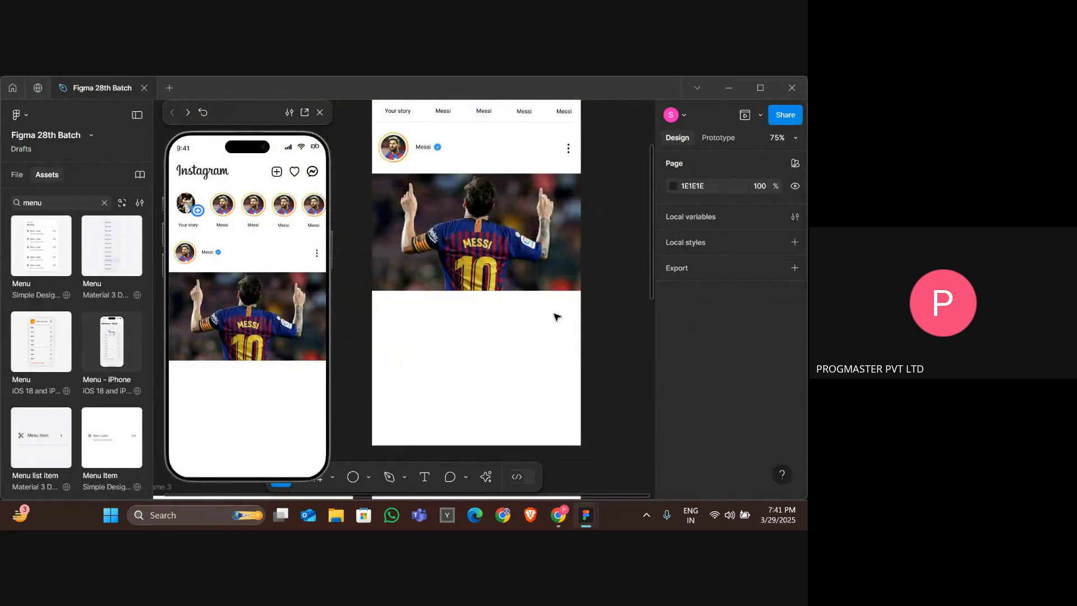
pyautogui.scroll(-2, 449, 289)
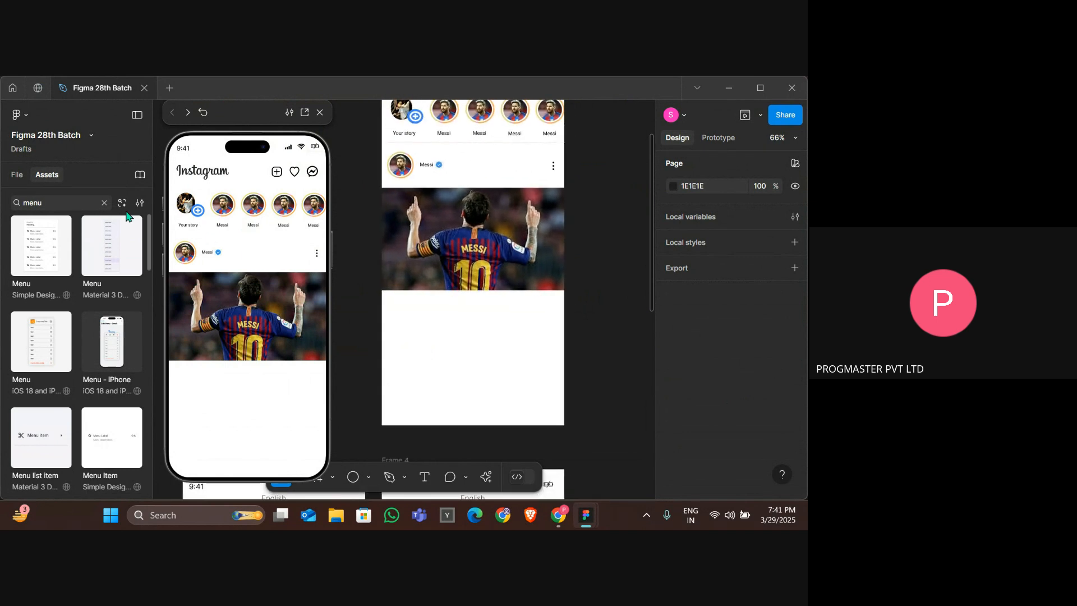
# Browse the asset libraries and search the iOS 18 and iPadOS 18 kit for a heart icon.
pyautogui.click(103, 203)
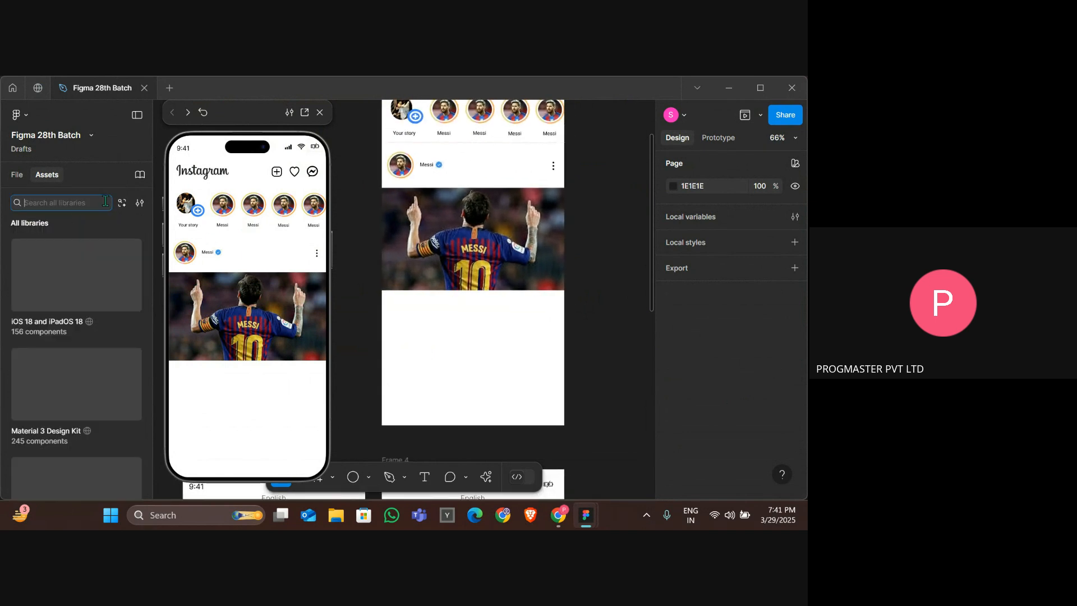
pyautogui.scroll(-3, 82, 295)
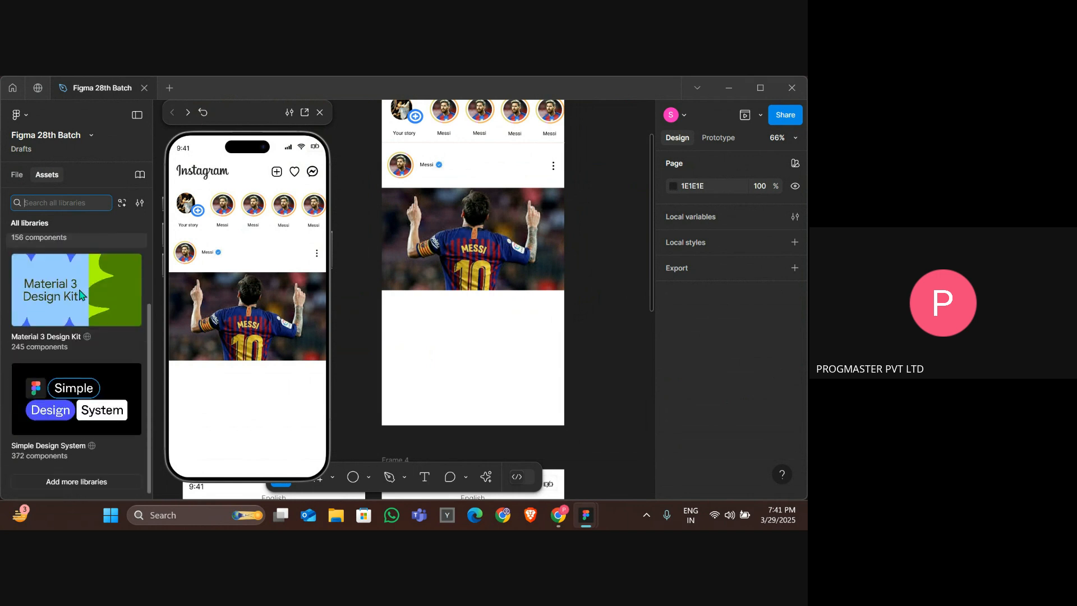
pyautogui.scroll(3, 82, 296)
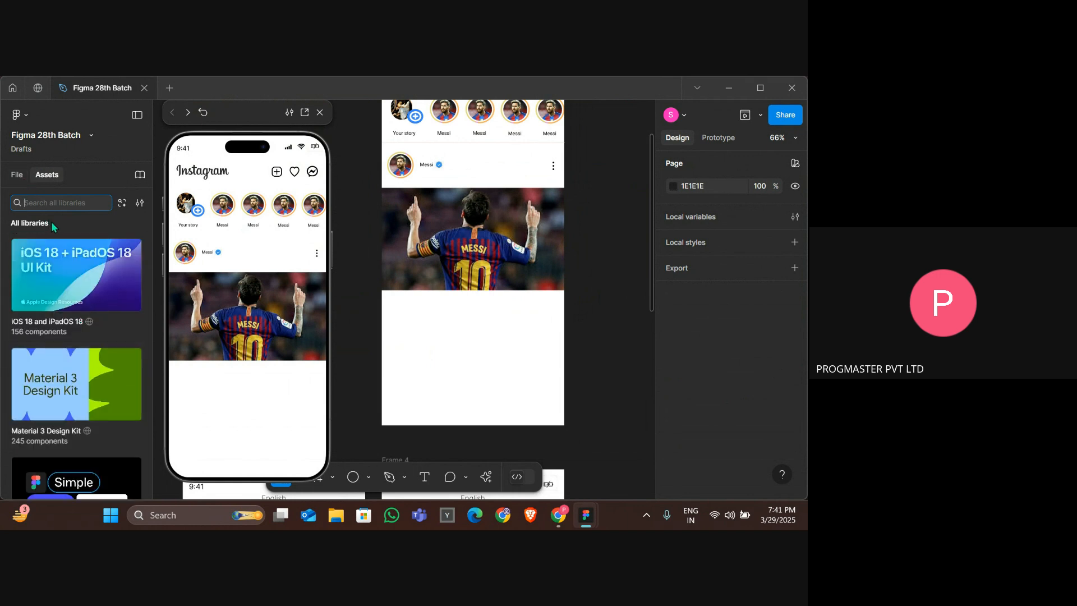
pyautogui.click(75, 267)
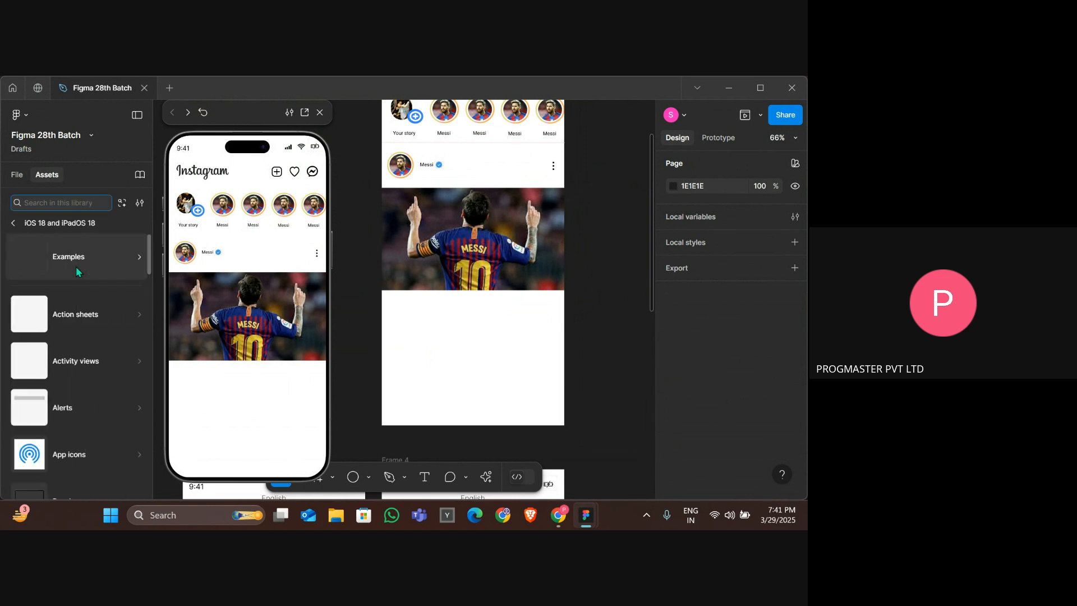
pyautogui.scroll(-1, 92, 384)
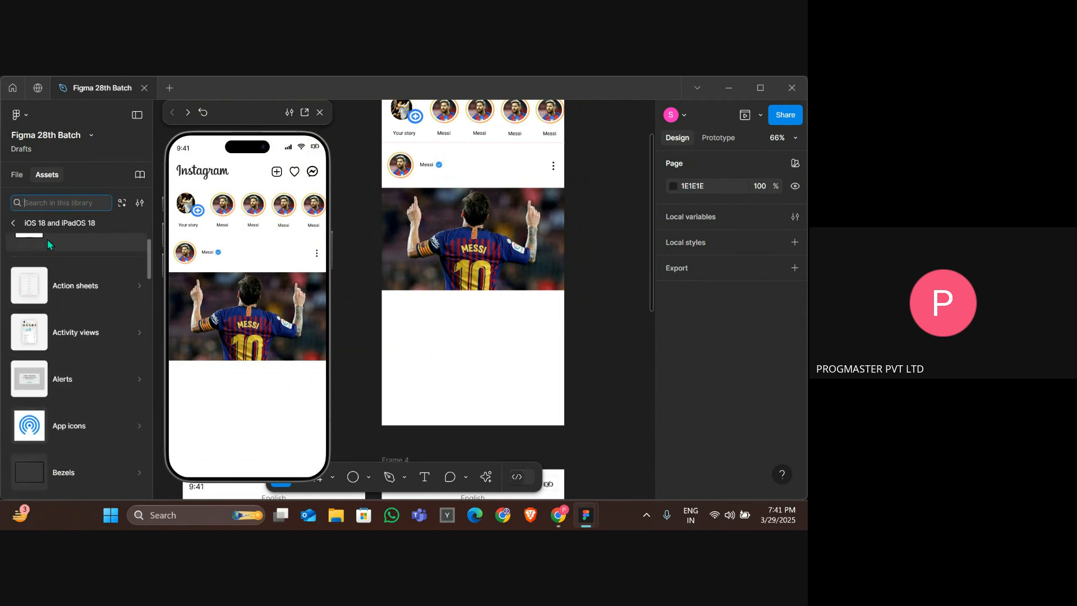
pyautogui.write('heart')
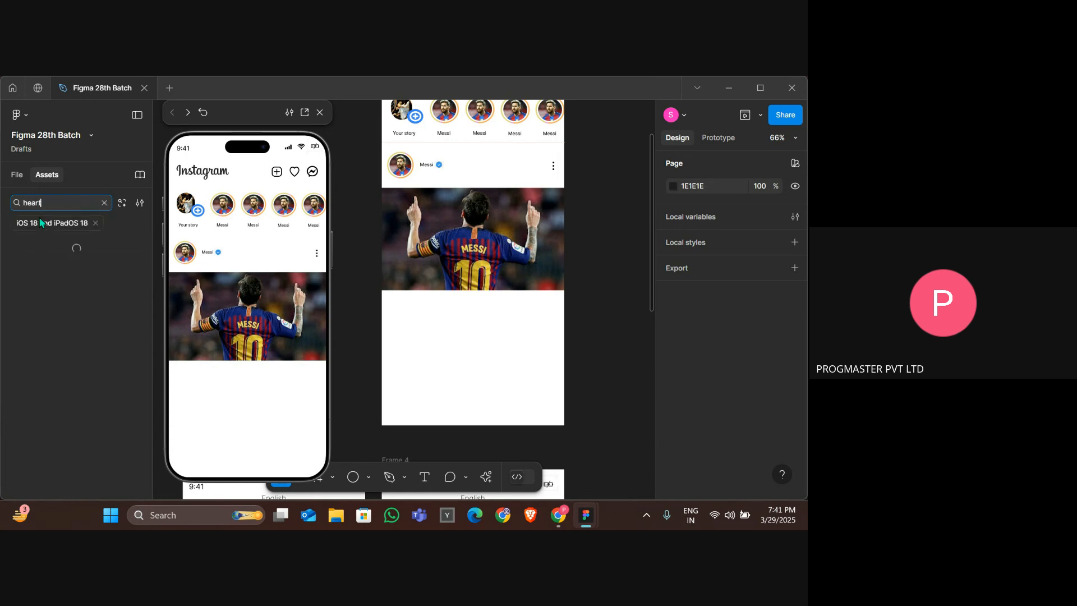
pyautogui.press('BackSpace')
pyautogui.press('BackSpace')
pyautogui.press('BackSpace')
pyautogui.press('BackSpace')
pyautogui.press('BackSpace')
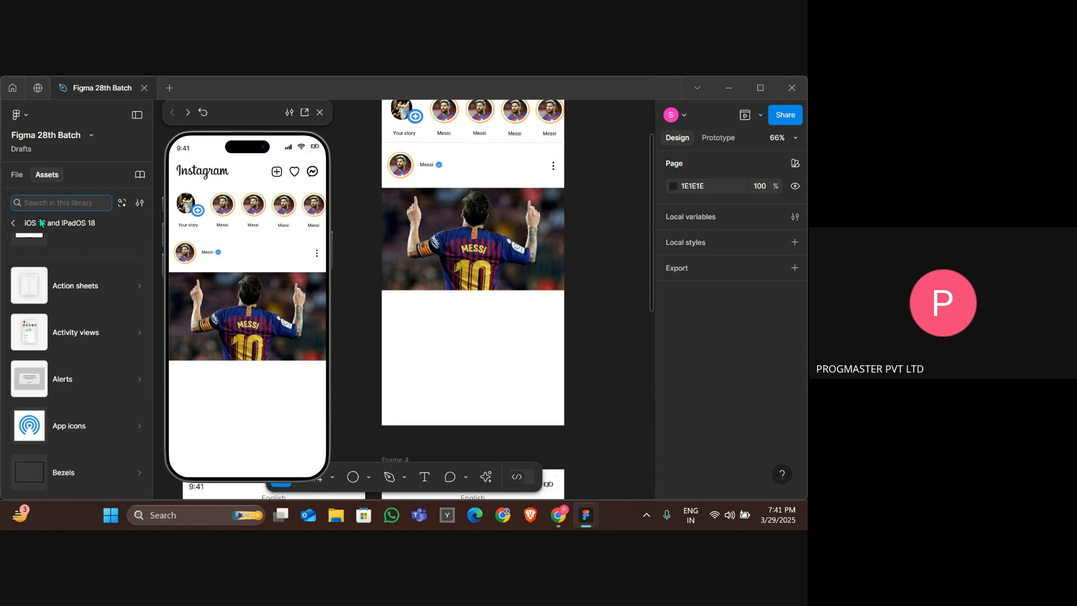
pyautogui.scroll(-2, 54, 313)
pyautogui.scroll(-10, 54, 318)
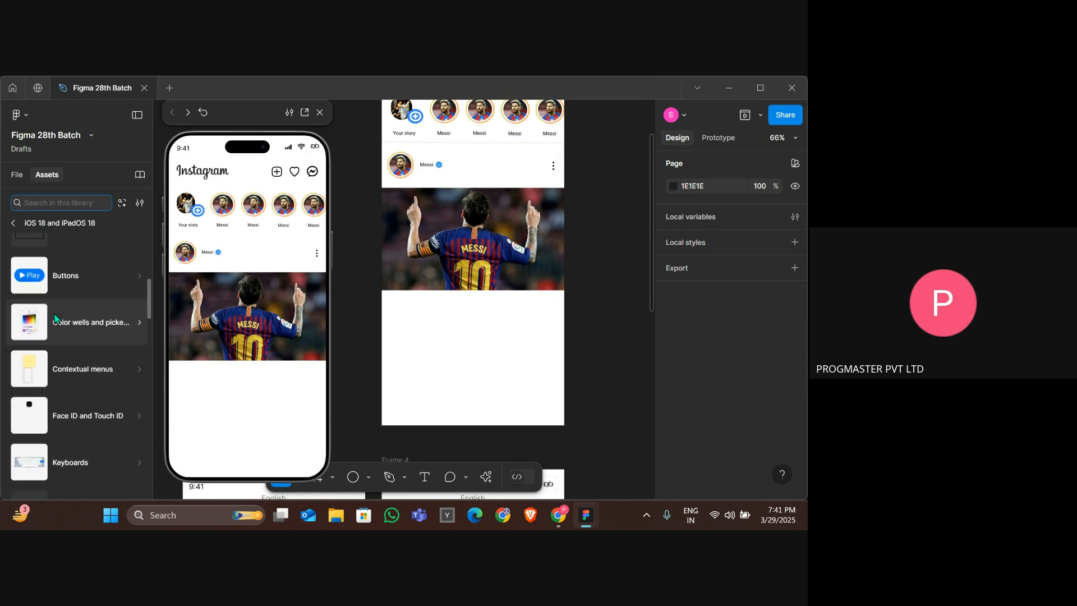
pyautogui.scroll(7, 54, 317)
pyautogui.scroll(5, 55, 318)
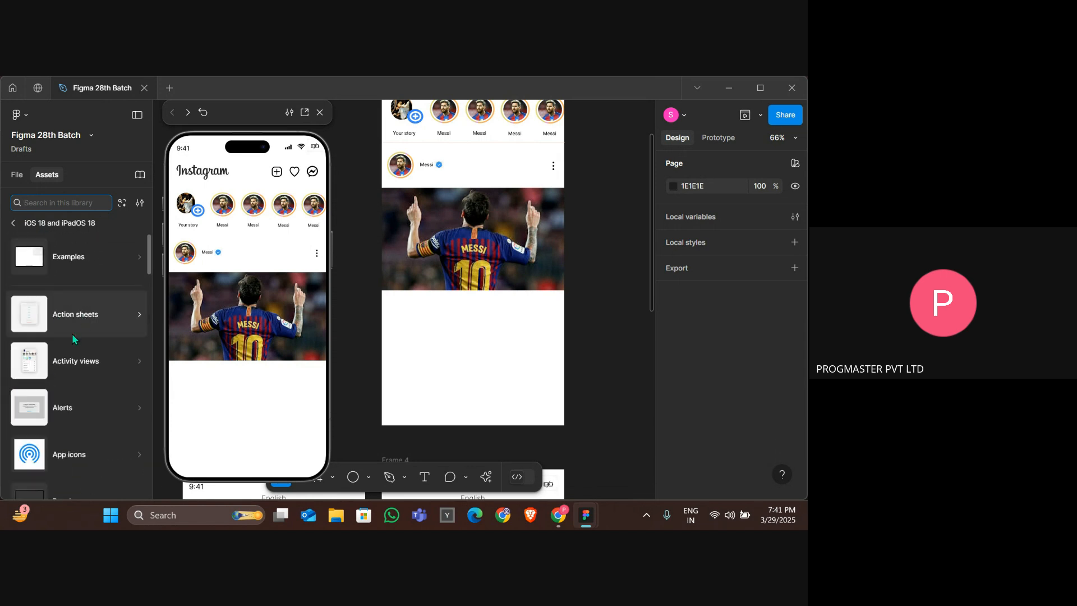
pyautogui.click(13, 222)
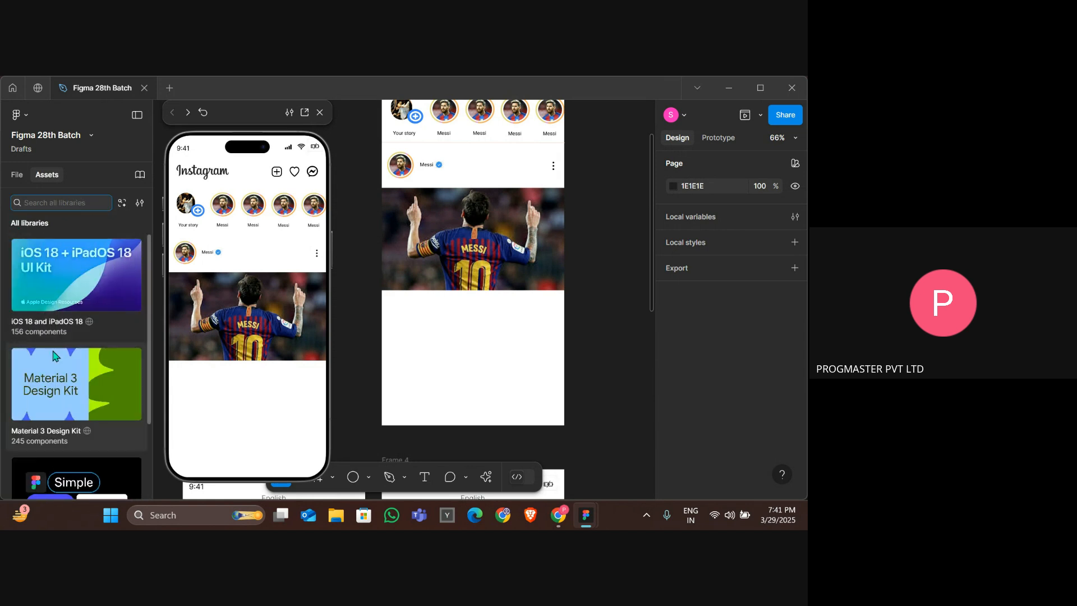
pyautogui.scroll(-3, 70, 381)
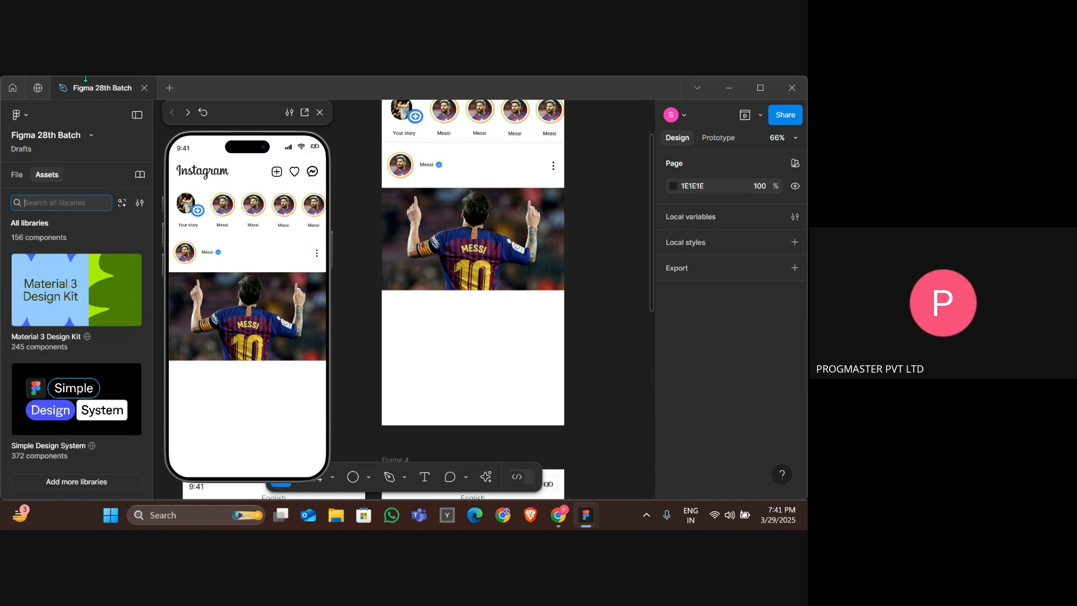
pyautogui.scroll(2, 78, 260)
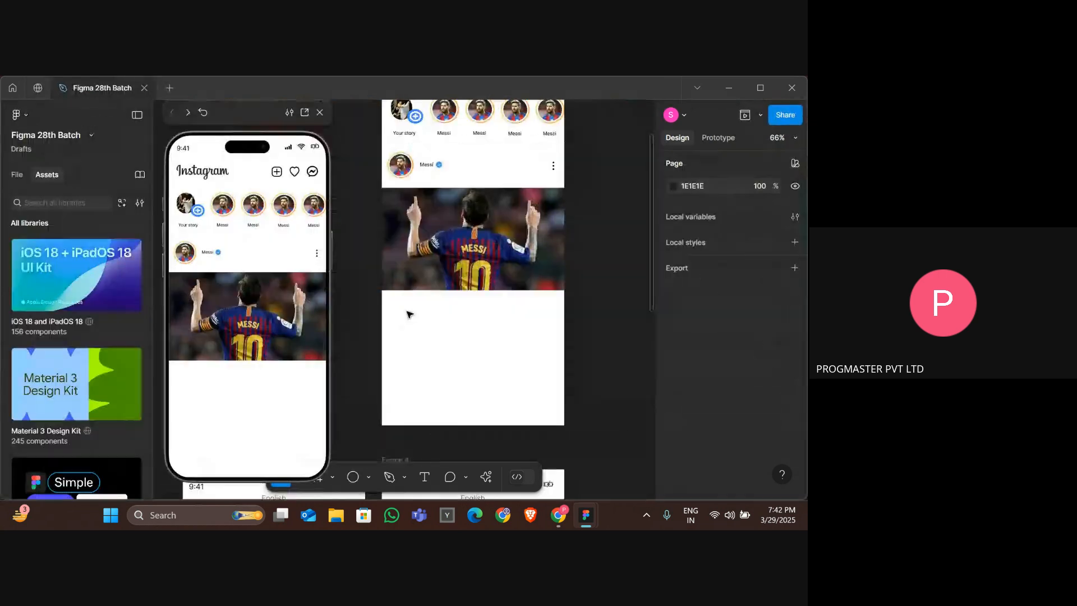
# Duplicate the header's heart icon and place the copy below the Messi photo as the post's like icon.
pyautogui.scroll(4, 409, 312)
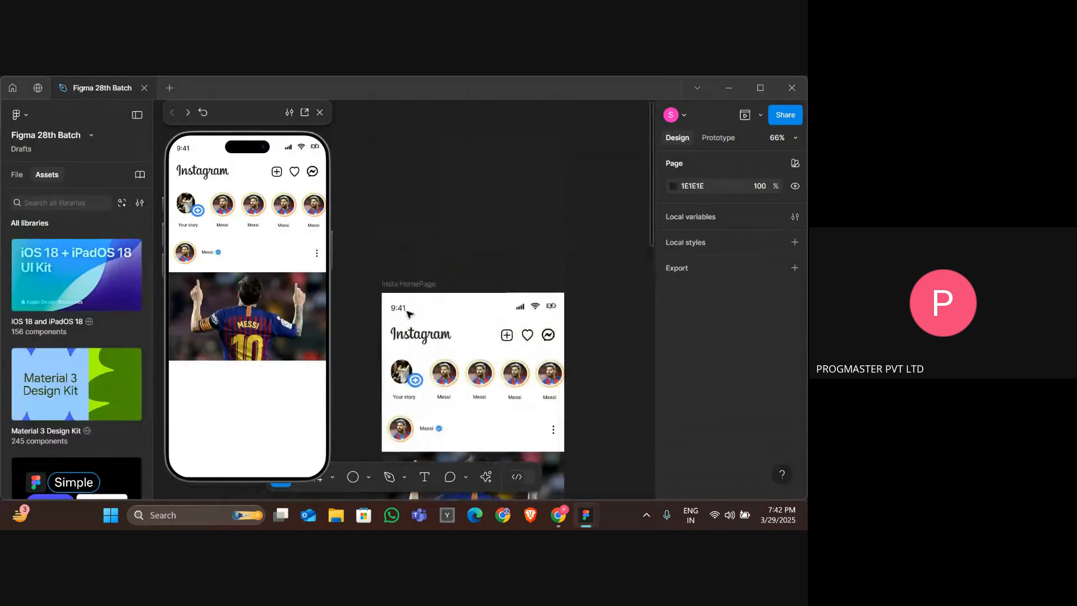
pyautogui.click(525, 340)
pyautogui.scroll(-5, 505, 345)
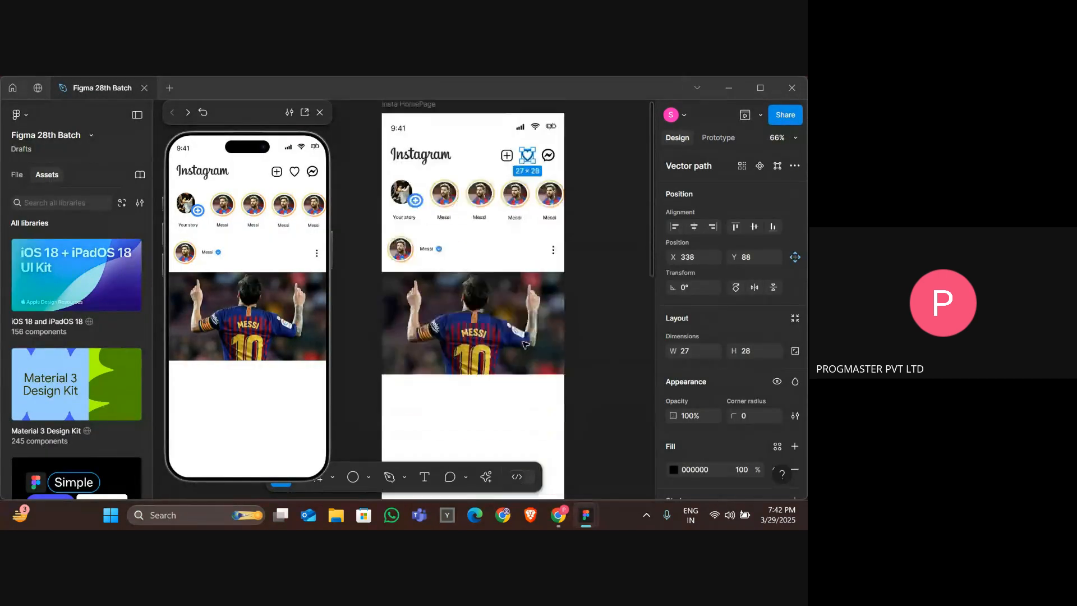
pyautogui.click(482, 350)
pyautogui.scroll(1, 482, 351)
pyautogui.click(527, 129)
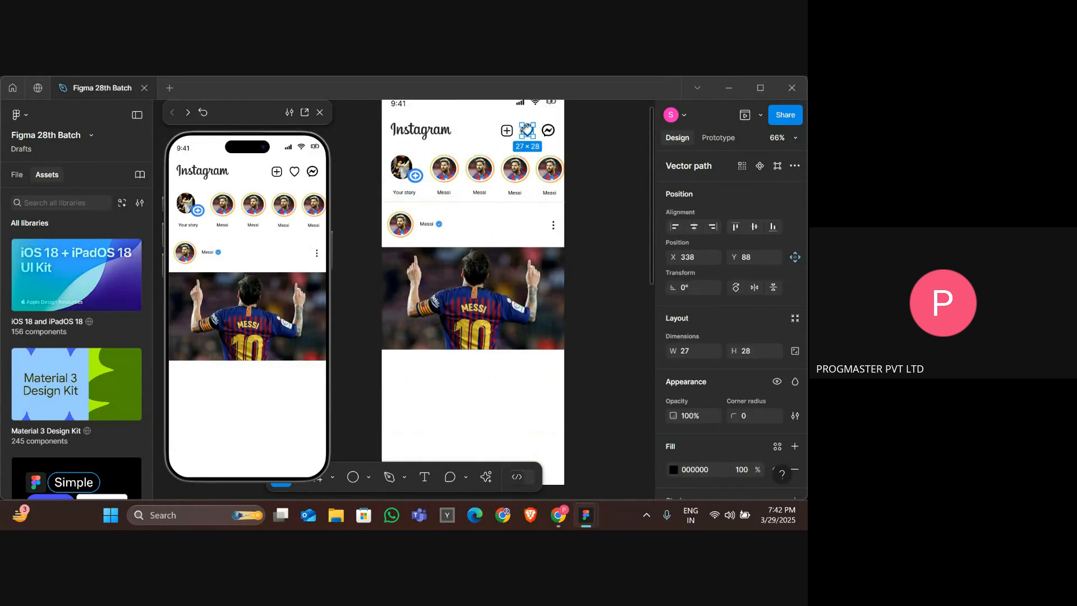
pyautogui.moveTo(529, 136); pyautogui.dragTo(398, 365)
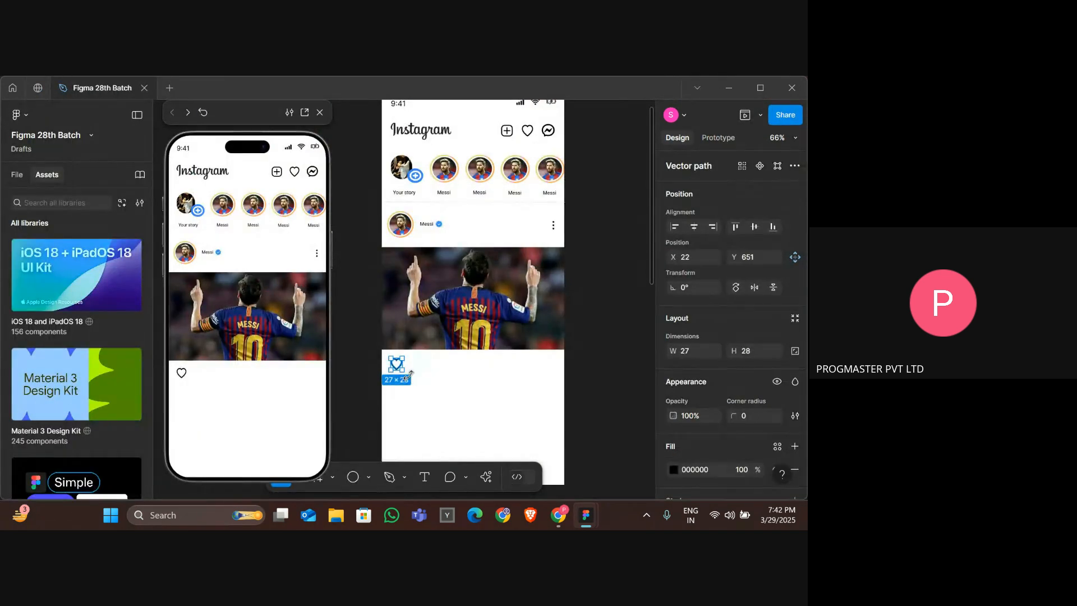
pyautogui.moveTo(411, 374); pyautogui.dragTo(409, 375)
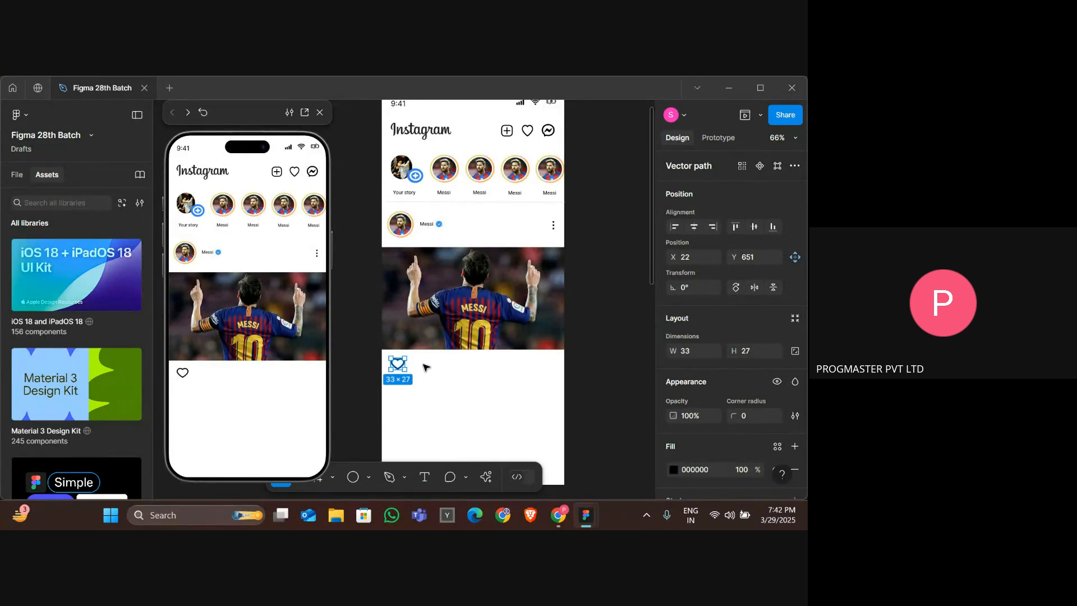
pyautogui.click(425, 367)
# Switch to the browser and run an image search for "instagram comment icon".
pyautogui.hotkey('alt', 'Tab')
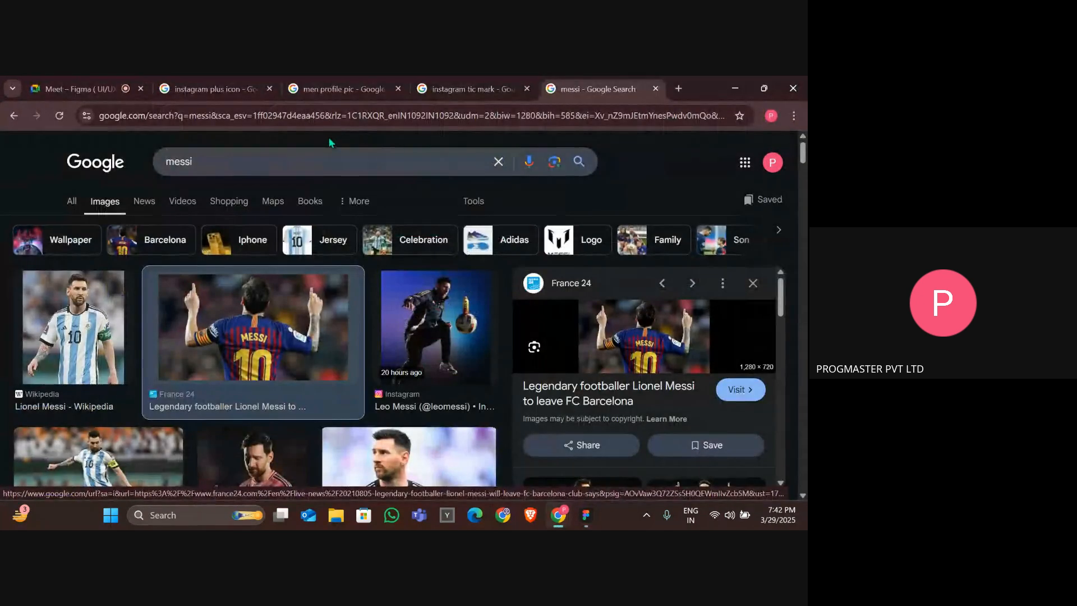
pyautogui.click(324, 159)
pyautogui.write('insar')
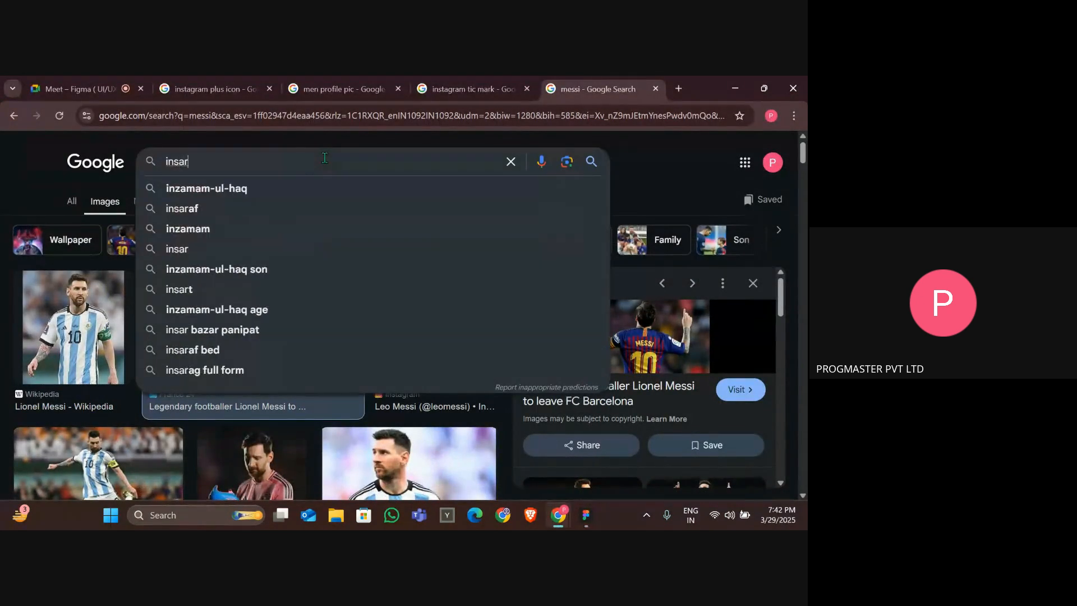
pyautogui.press('BackSpace')
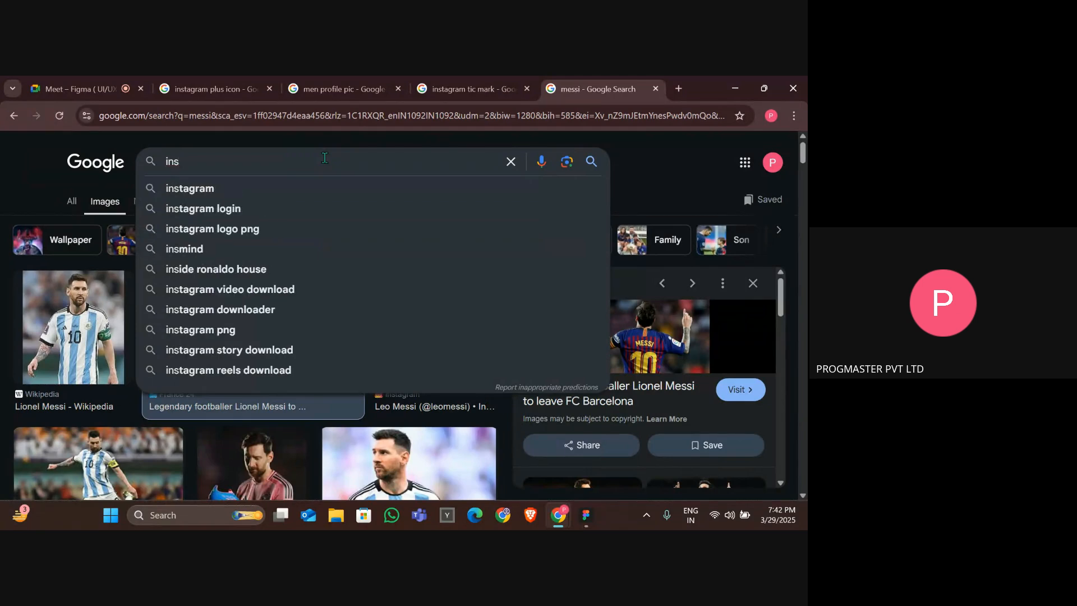
pyautogui.write('tagram comme')
pyautogui.press('Down')
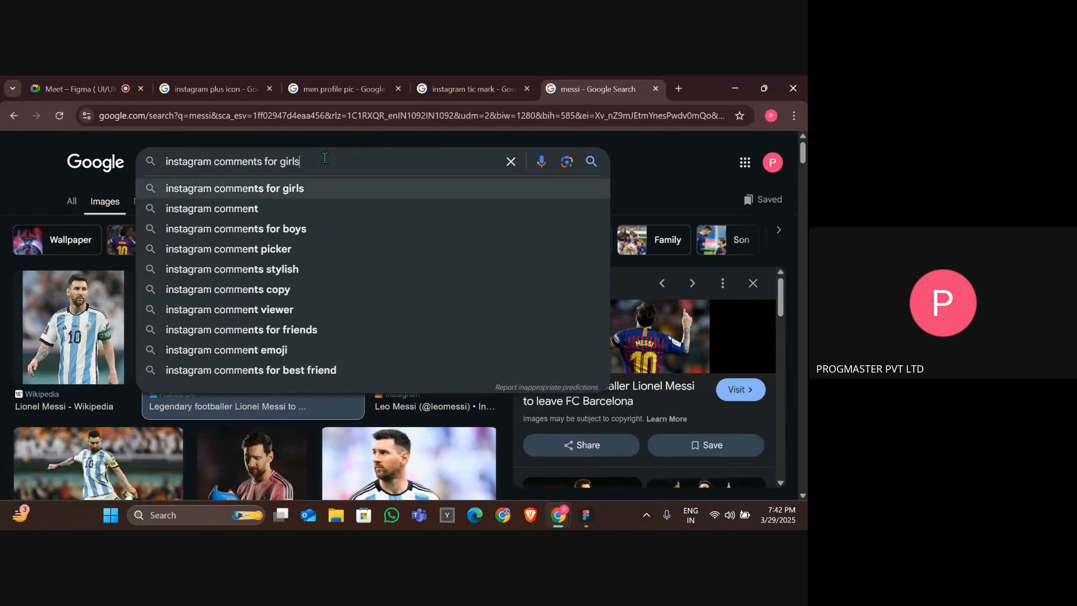
pyautogui.press('Down')
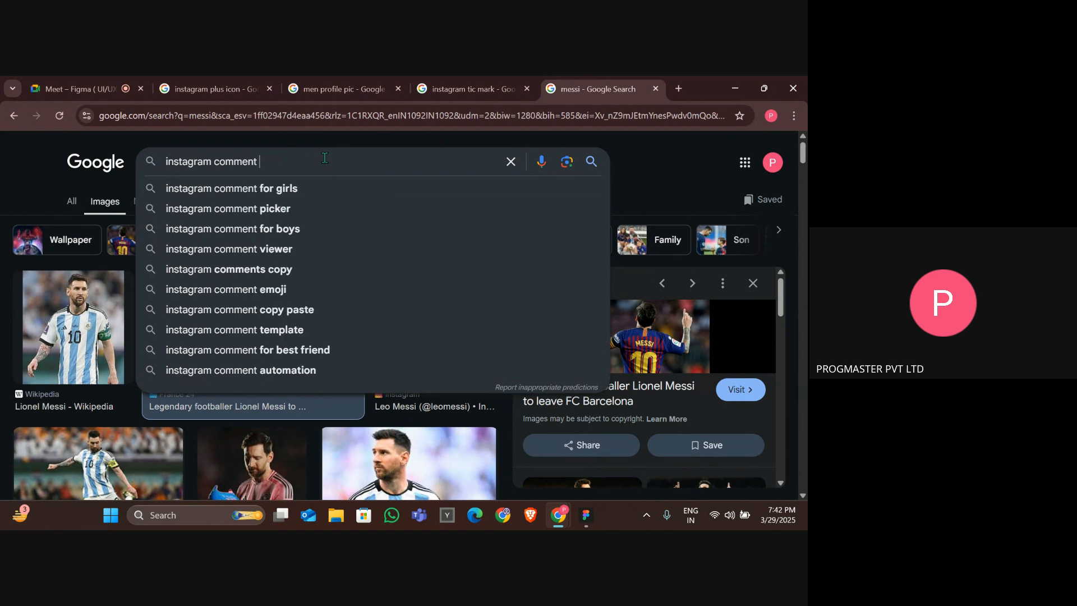
pyautogui.write('icon')
pyautogui.press('Return')
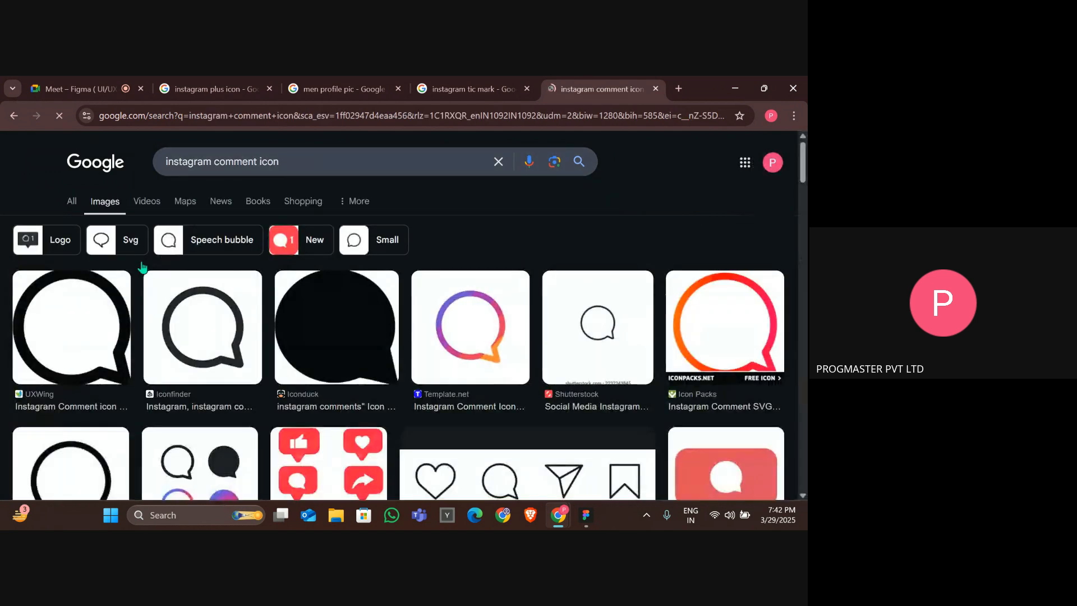
# Try to copy the first comment icon image and paste it into the post frame in Figma.
pyautogui.click(104, 318)
pyautogui.rightClick(465, 342)
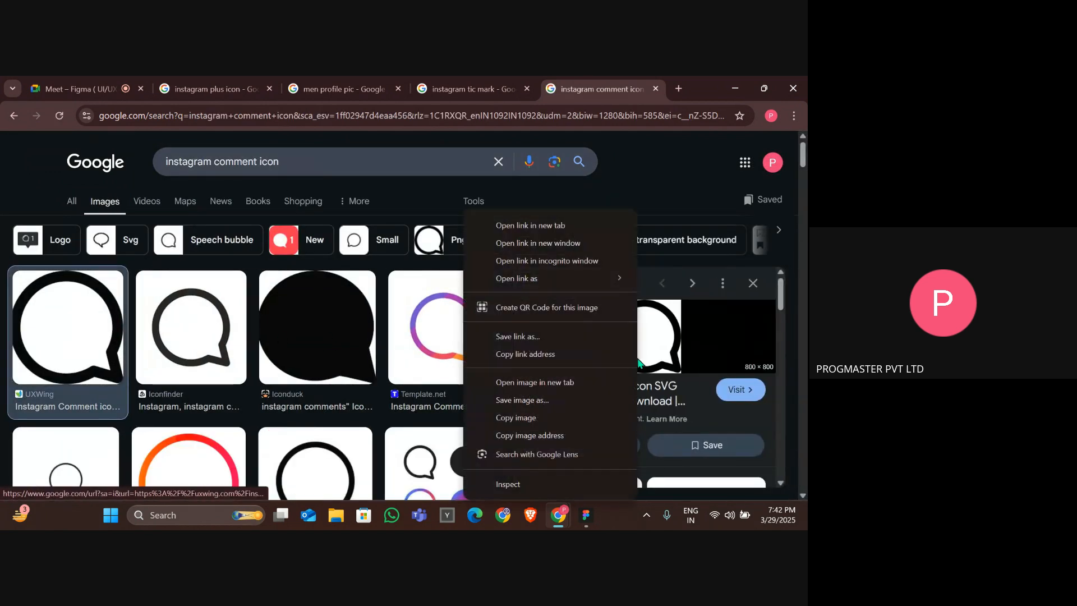
pyautogui.click(514, 415)
pyautogui.hotkey('alt', 'Tab')
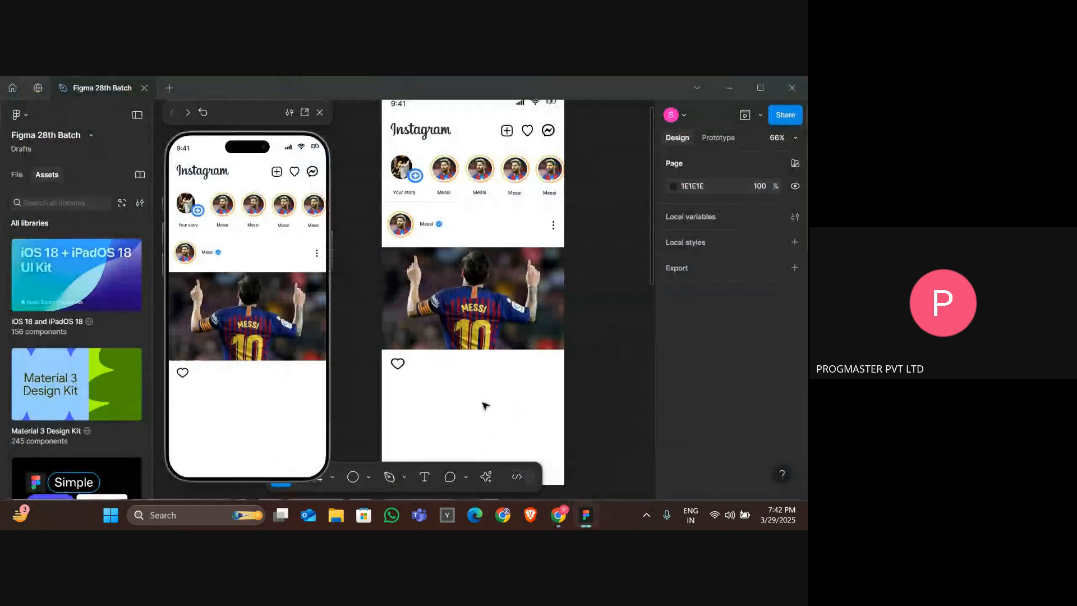
pyautogui.hotkey('ctrl', 'z')
pyautogui.hotkey('ctrl', 'z')
pyautogui.hotkey('ctrl', 'z')
pyautogui.click(454, 383)
pyautogui.scroll(-4, 455, 384)
pyautogui.scroll(3, 453, 384)
pyautogui.hotkey('ctrl', 'v')
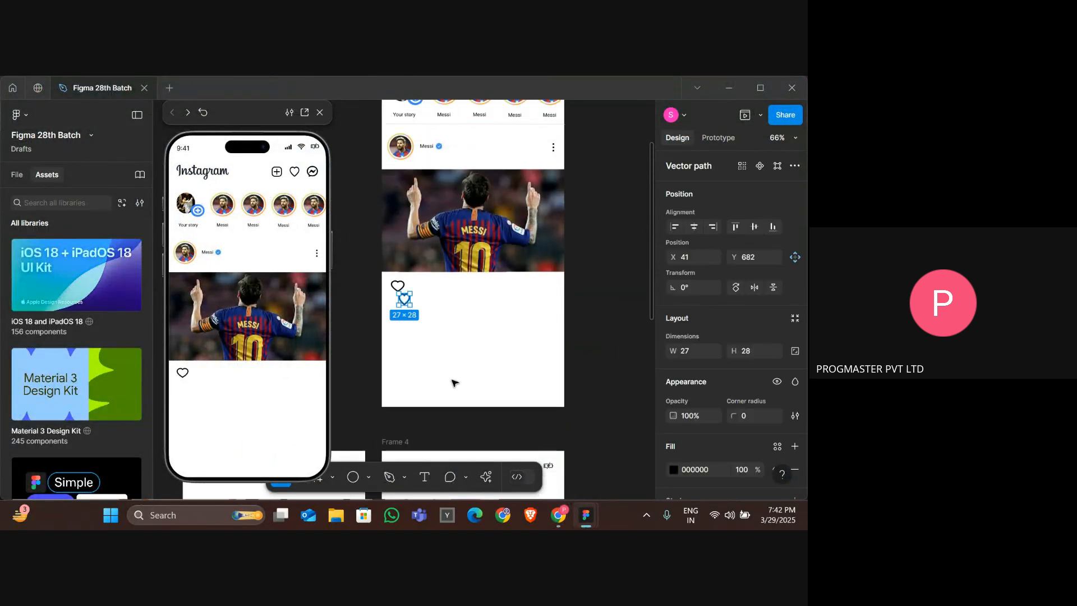
# Copy the comment icon image from the browser, paste it into Figma and scale it to about 45 × 45.
pyautogui.hotkey('alt', 'Tab')
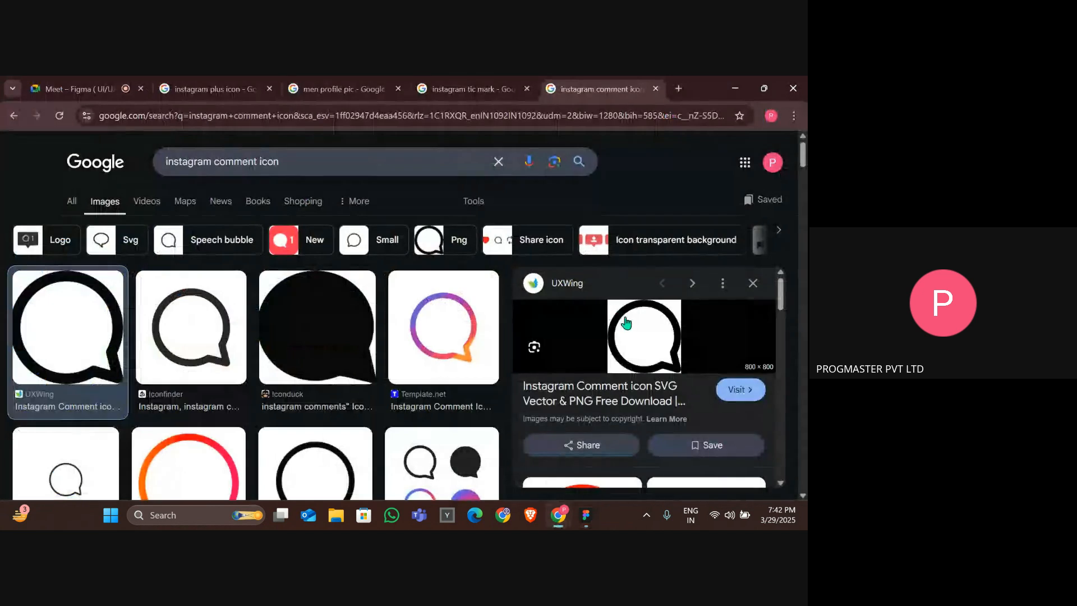
pyautogui.rightClick(623, 324)
pyautogui.click(695, 417)
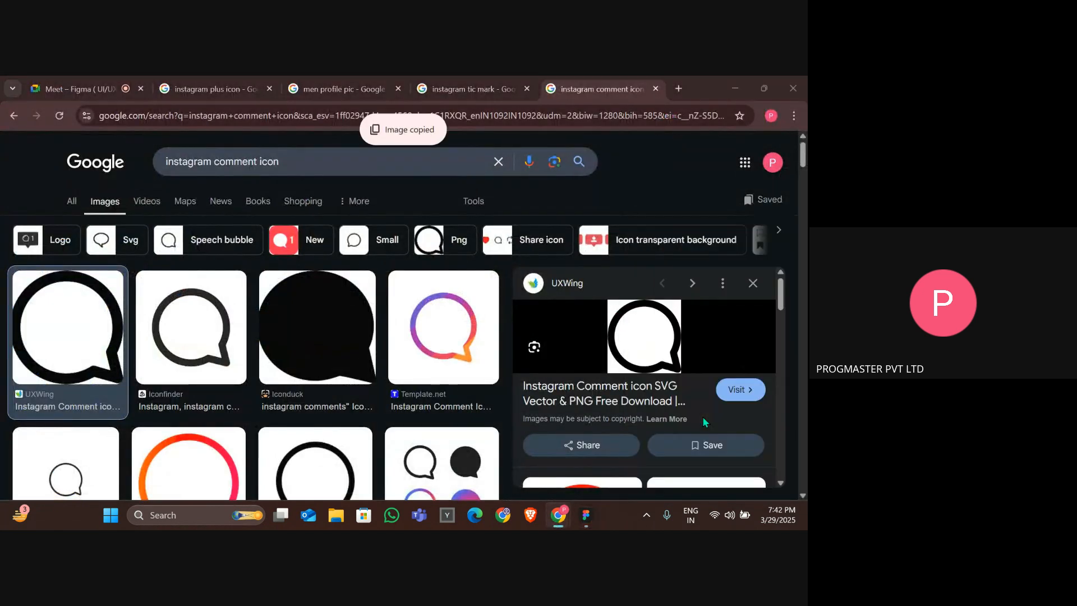
pyautogui.hotkey('alt', 'Tab')
pyautogui.hotkey('ctrl', 'v')
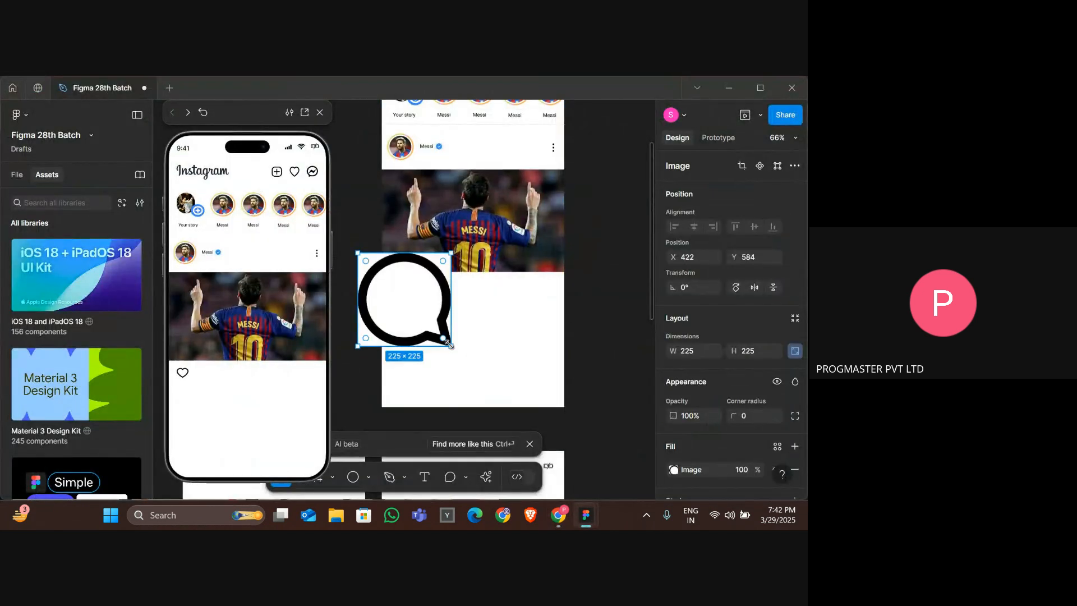
pyautogui.moveTo(451, 346); pyautogui.dragTo(370, 271)
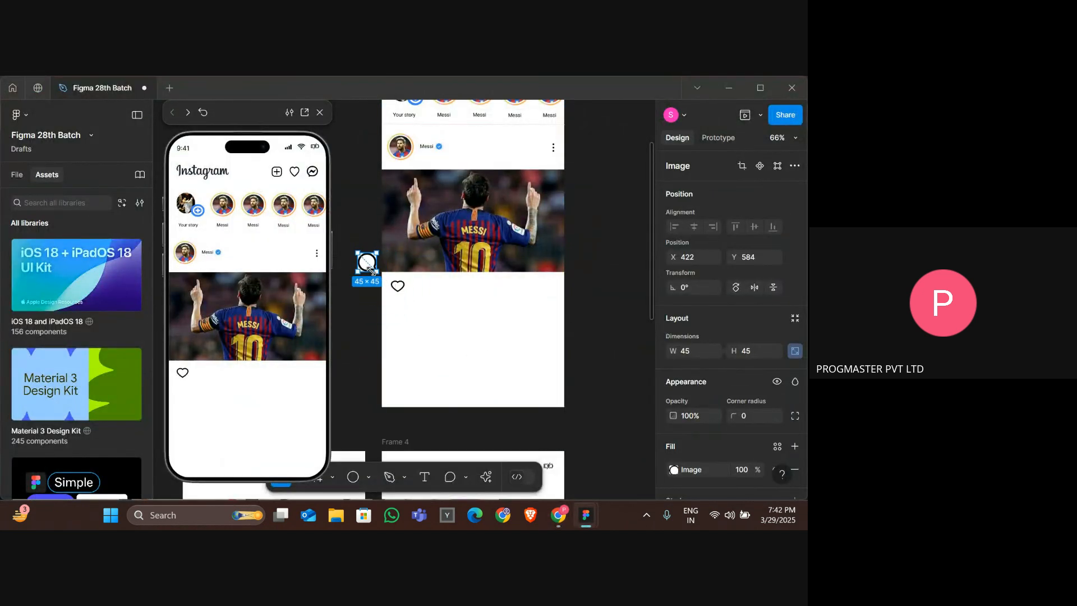
# Nudge the comment icon beside the heart and cut and paste it into the post frame.
pyautogui.hotkey('shift', 'Right')
pyautogui.hotkey('shift', 'Right')
pyautogui.hotkey('shift', 'Right')
pyautogui.hotkey('shift', 'Right')
pyautogui.hotkey('shift', 'Right')
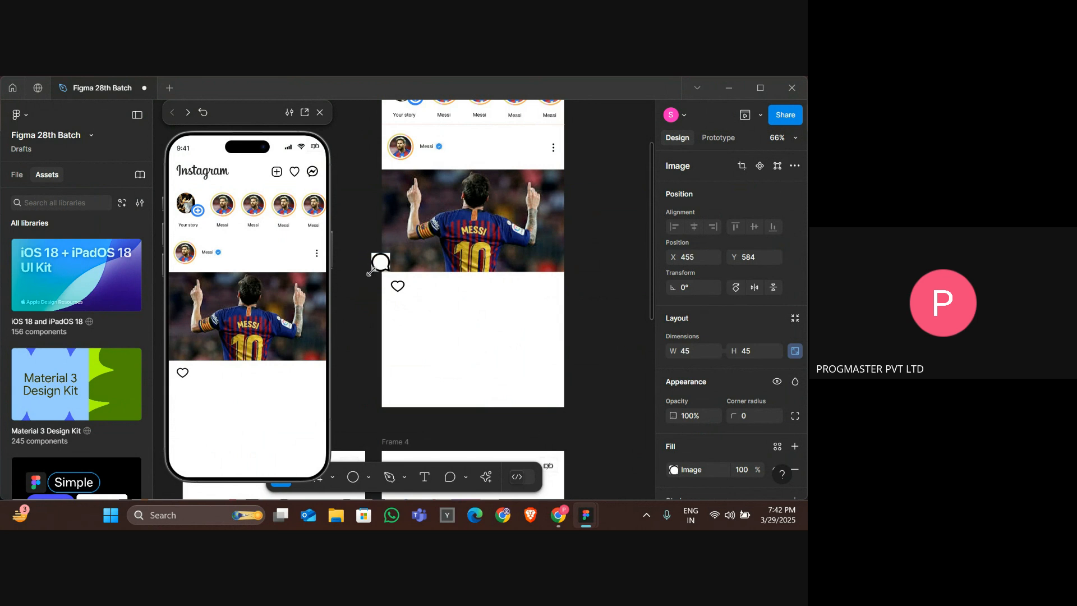
pyautogui.hotkey('shift', 'Right')
pyautogui.hotkey('shift', 'Right')
pyautogui.hotkey('shift', 'Right')
pyautogui.hotkey('shift', 'Right')
pyautogui.hotkey('shift', 'Right')
pyautogui.hotkey('shift', 'Right')
pyautogui.hotkey('shift', 'Right')
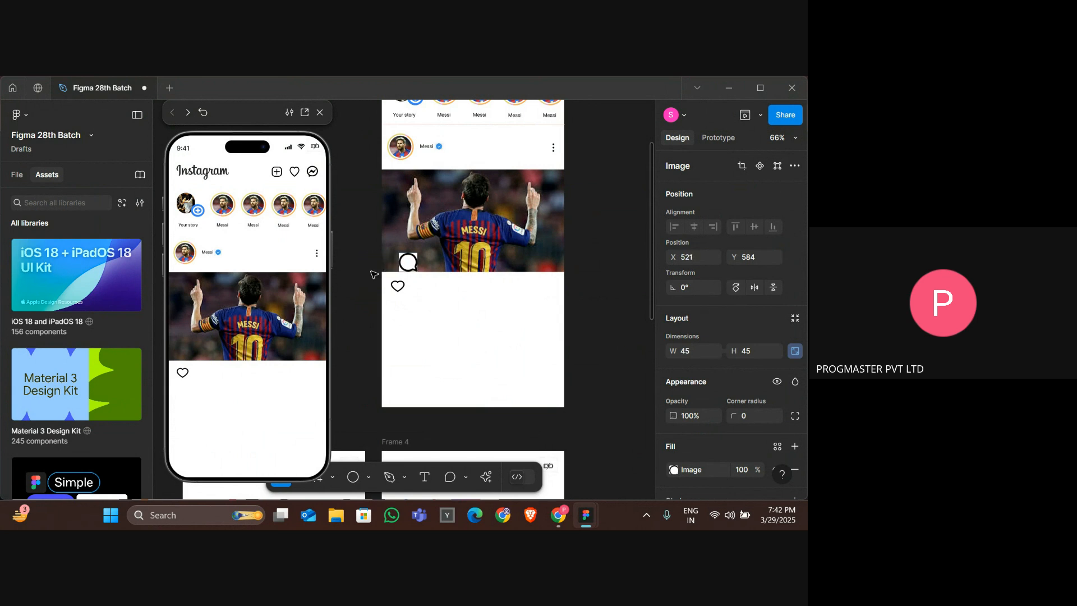
pyautogui.press('Right')
pyautogui.press('Right')
pyautogui.press('Right')
pyautogui.press('Right')
pyautogui.press('Right')
pyautogui.press('Right')
pyautogui.press('Right')
pyautogui.press('Right')
pyautogui.press('Right')
pyautogui.press('Down')
pyautogui.press('Down')
pyautogui.press('Down')
pyautogui.press('Down')
pyautogui.press('Down')
pyautogui.press('Down')
pyautogui.press('Down')
pyautogui.press('Down')
pyautogui.press('Down')
pyautogui.press('Down')
pyautogui.press('Down')
pyautogui.press('Down')
pyautogui.press('Down')
pyautogui.press('Down')
pyautogui.press('Down')
pyautogui.press('Down')
pyautogui.press('Down')
pyautogui.press('Down')
pyautogui.press('Down')
pyautogui.press('Down')
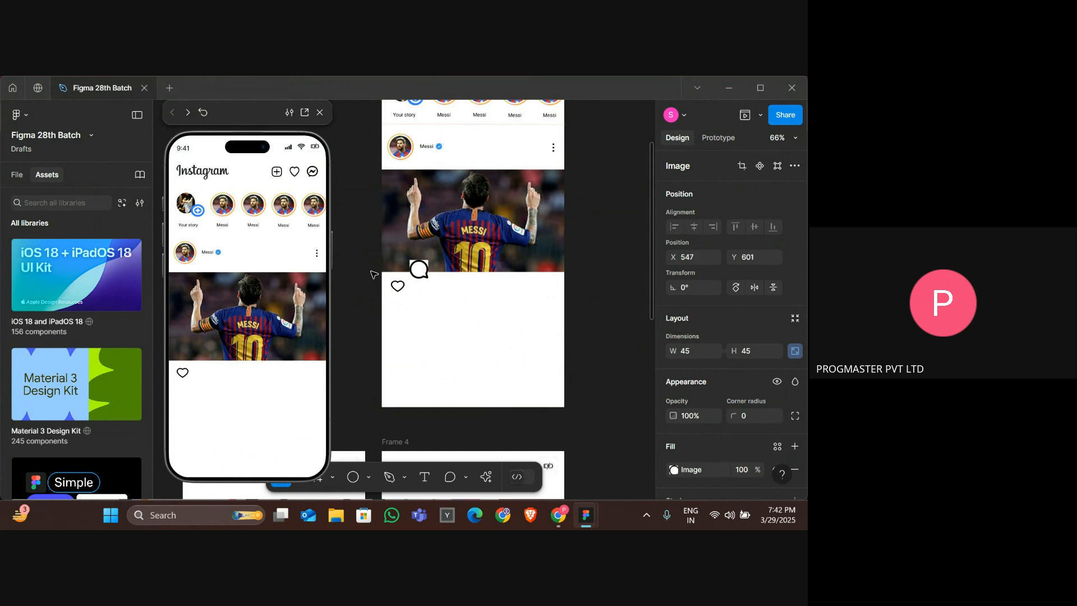
pyautogui.hotkey('ctrl', 'shift', 'Left')
pyautogui.hotkey('ctrl', 'shift', 'Left')
pyautogui.press('Down')
pyautogui.press('Down')
pyautogui.press('Down')
pyautogui.press('Down')
pyautogui.press('Down')
pyautogui.press('Down')
pyautogui.hotkey('ctrl', 'x')
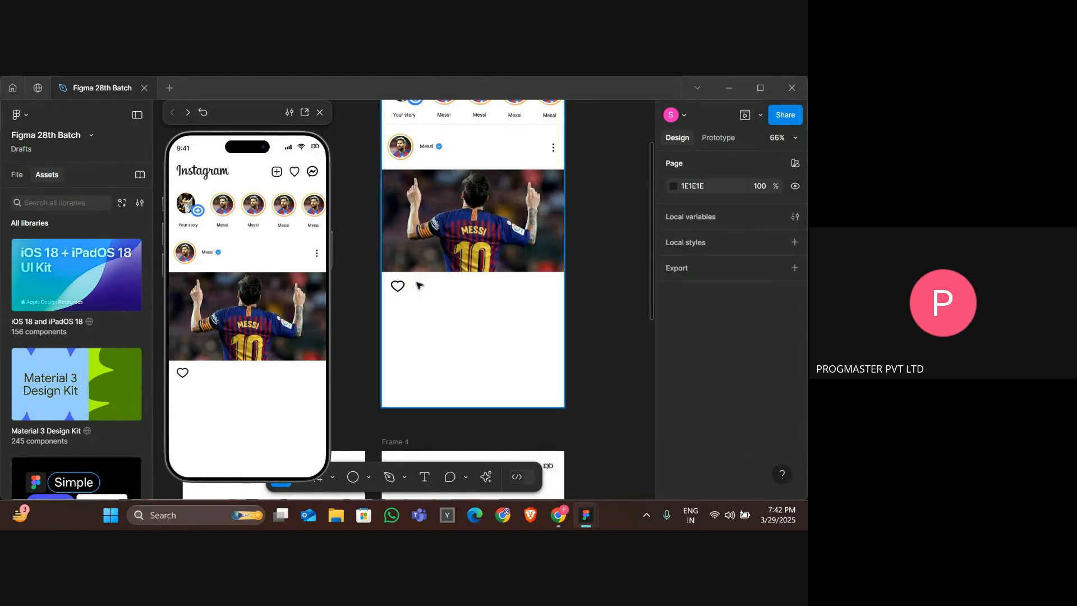
pyautogui.hotkey('ctrl', 'v')
pyautogui.click(448, 339)
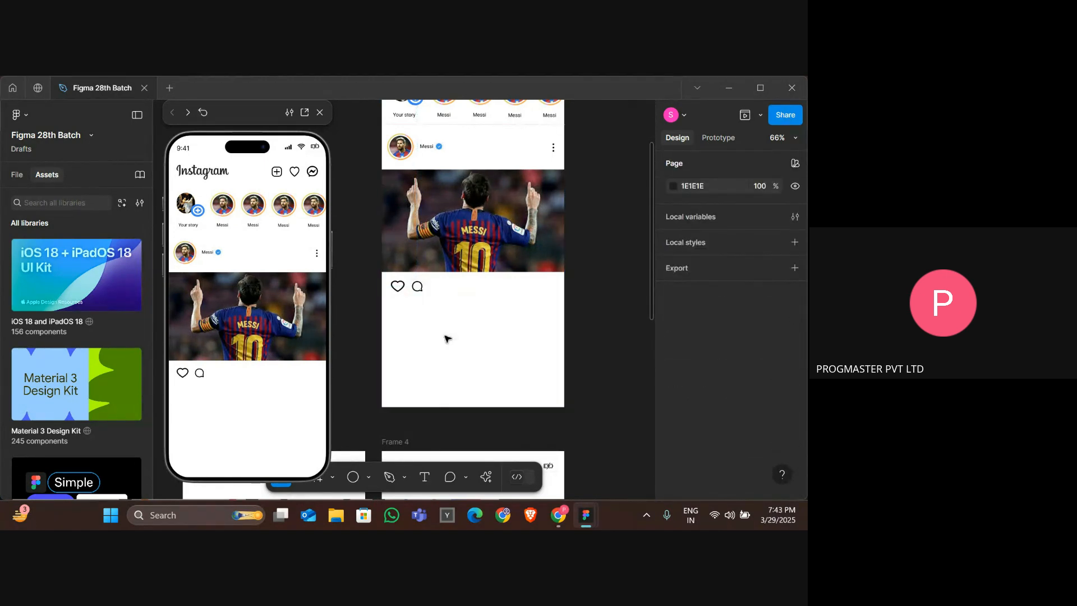
# Examine the post action row in the reference INSTA UI - 1 design file.
pyautogui.hotkey('alt', 'Tab')
pyautogui.hotkey('alt', 'Tab')
pyautogui.hotkey('alt', 'Tab')
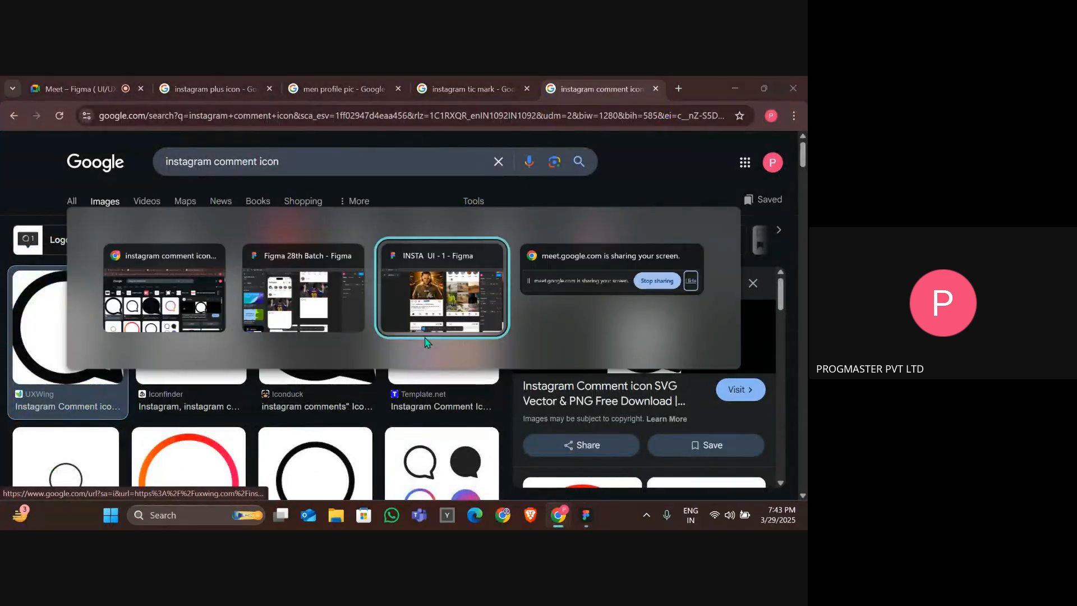
pyautogui.scroll(-5, 251, 332)
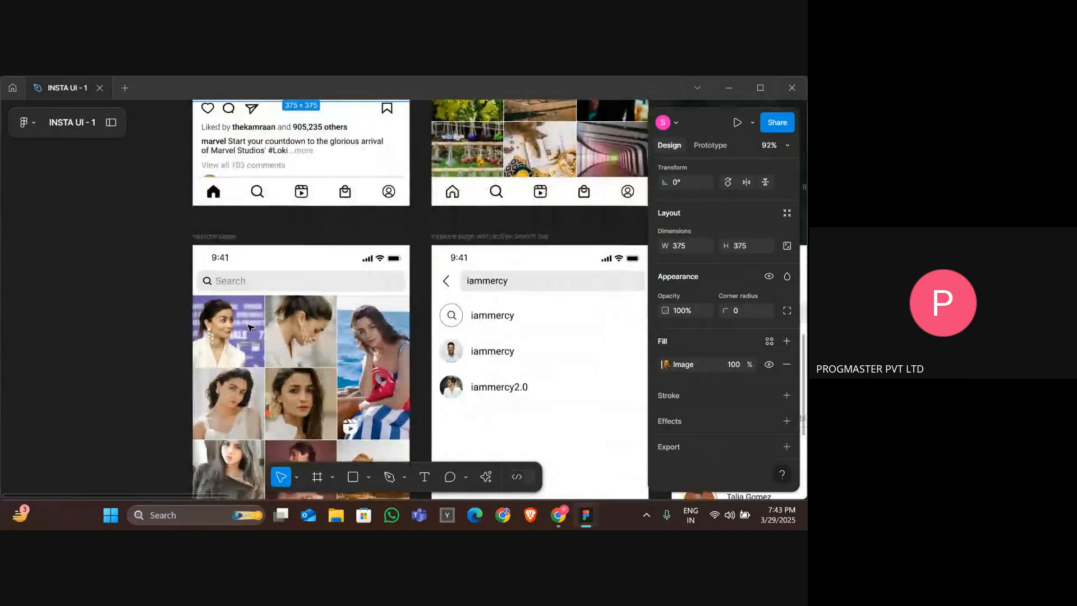
pyautogui.scroll(7, 250, 328)
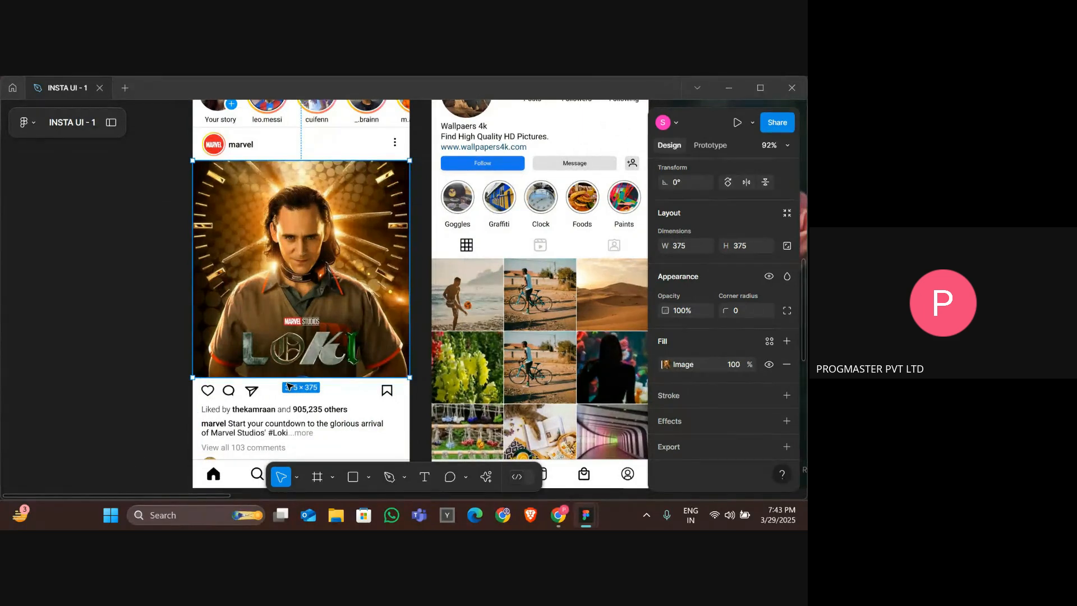
# Delete the comment icon next to the heart below the Messi photo.
pyautogui.hotkey('alt', 'Tab')
pyautogui.hotkey('alt', 'Tab')
pyautogui.hotkey('alt', 'Tab')
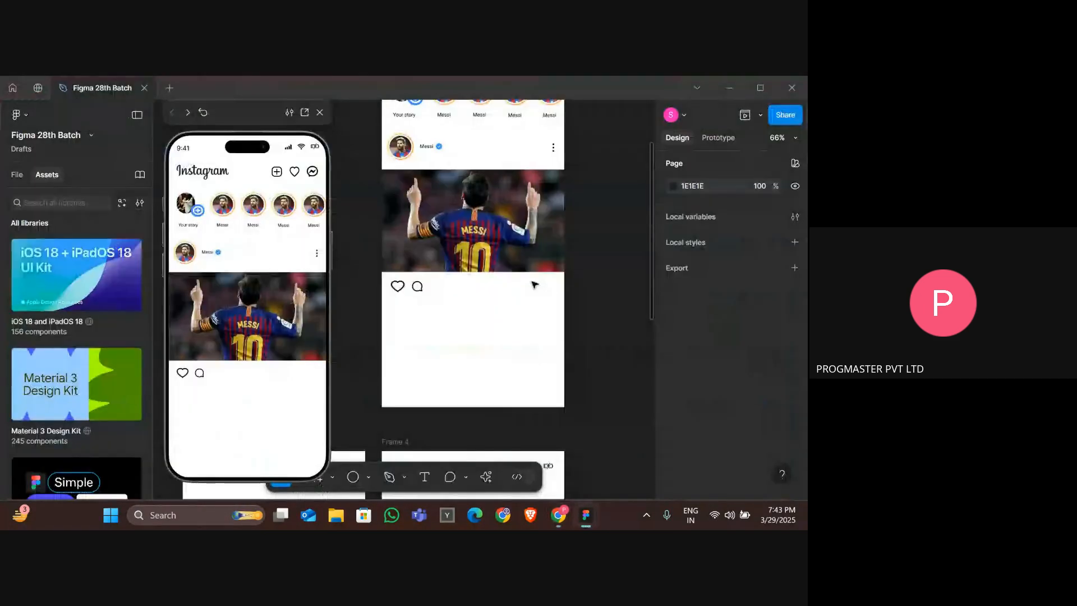
pyautogui.click(417, 287)
pyautogui.press('Delete')
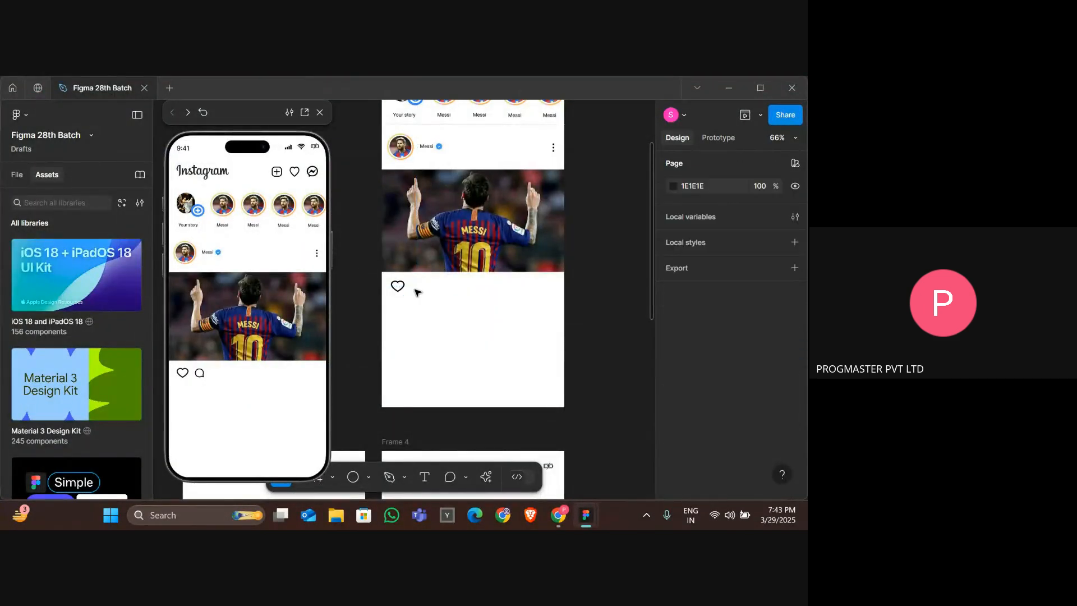
# Add a "53 M" likes count text beside the heart icon and nudge it into line with the heart.
pyautogui.click(427, 477)
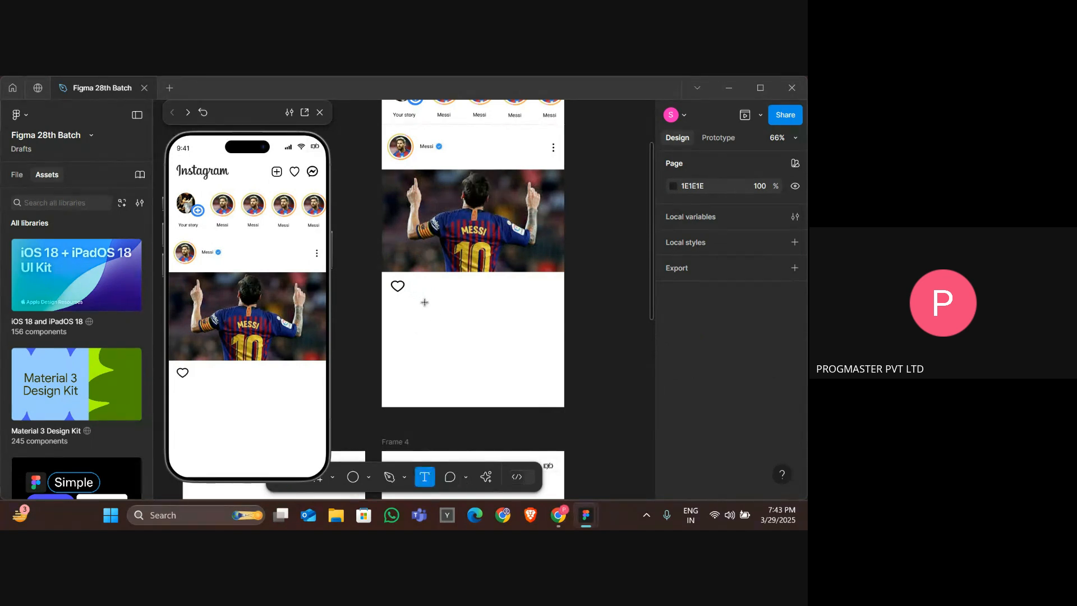
pyautogui.click(410, 286)
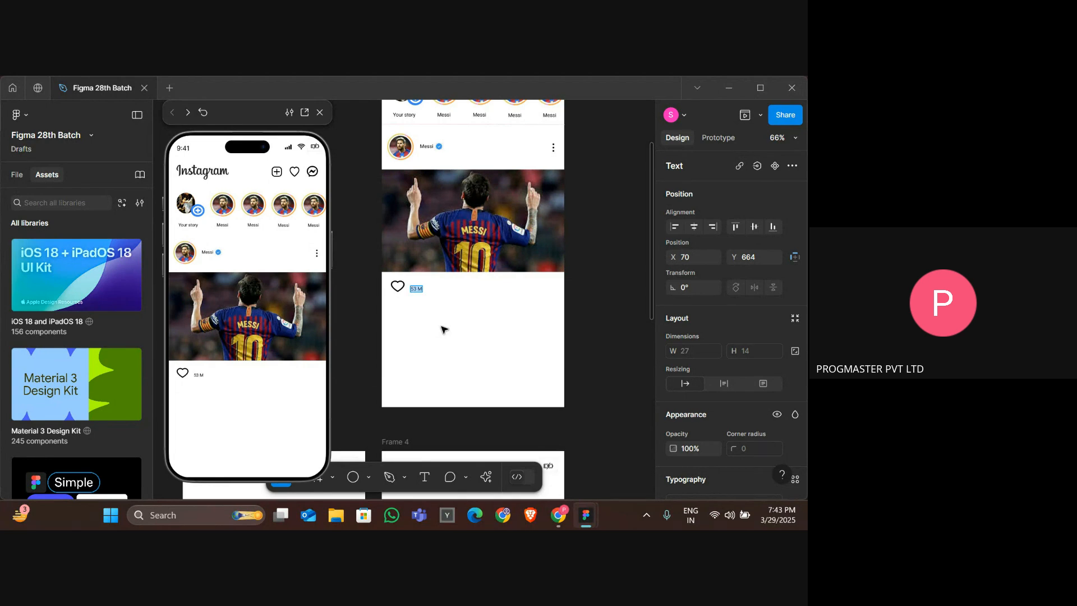
pyautogui.press('Up')
pyautogui.press('Up')
pyautogui.press('Up')
pyautogui.press('Up')
pyautogui.press('Up')
pyautogui.press('Up')
pyautogui.press('Up')
pyautogui.press('Left')
pyautogui.press('Left')
pyautogui.press('Left')
pyautogui.press('Left')
pyautogui.press('Left')
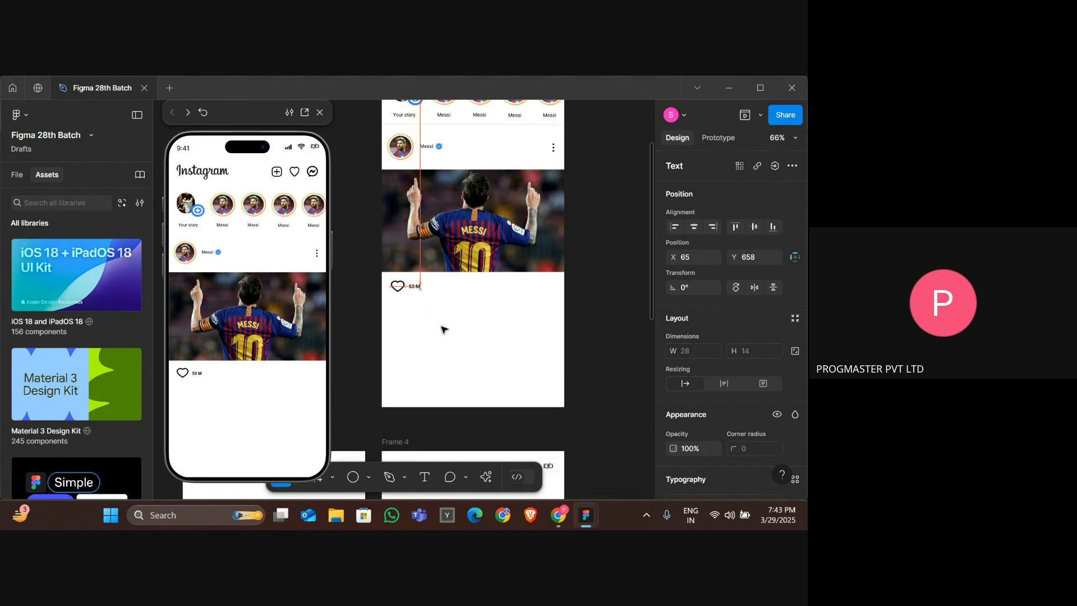
# Set the likes count text to Roboto Bold at size 18.
pyautogui.hotkey('ctrl', 'shift', 'Right')
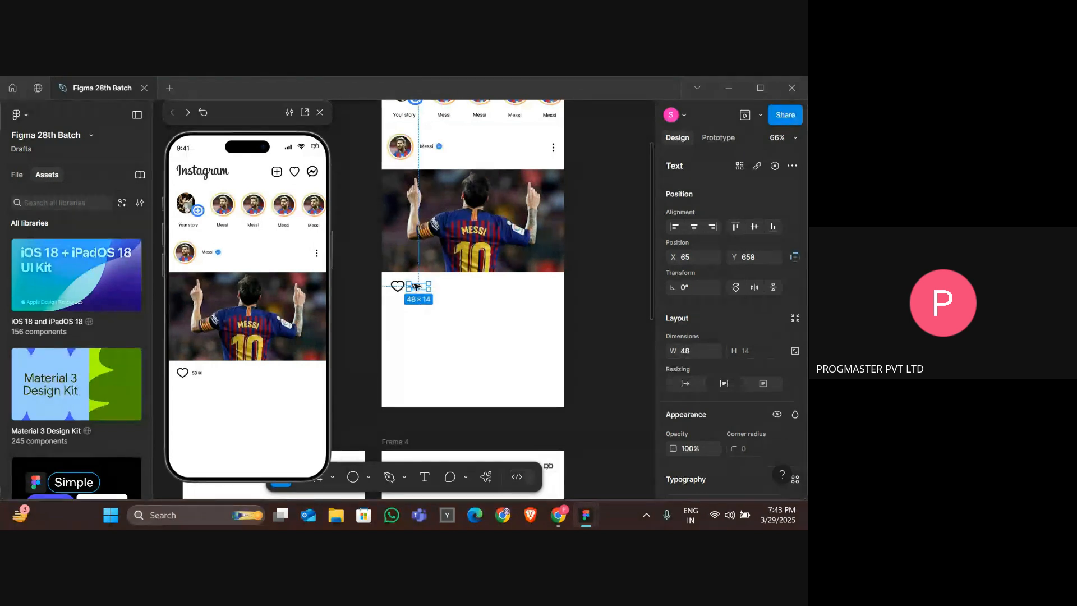
pyautogui.scroll(-3, 738, 421)
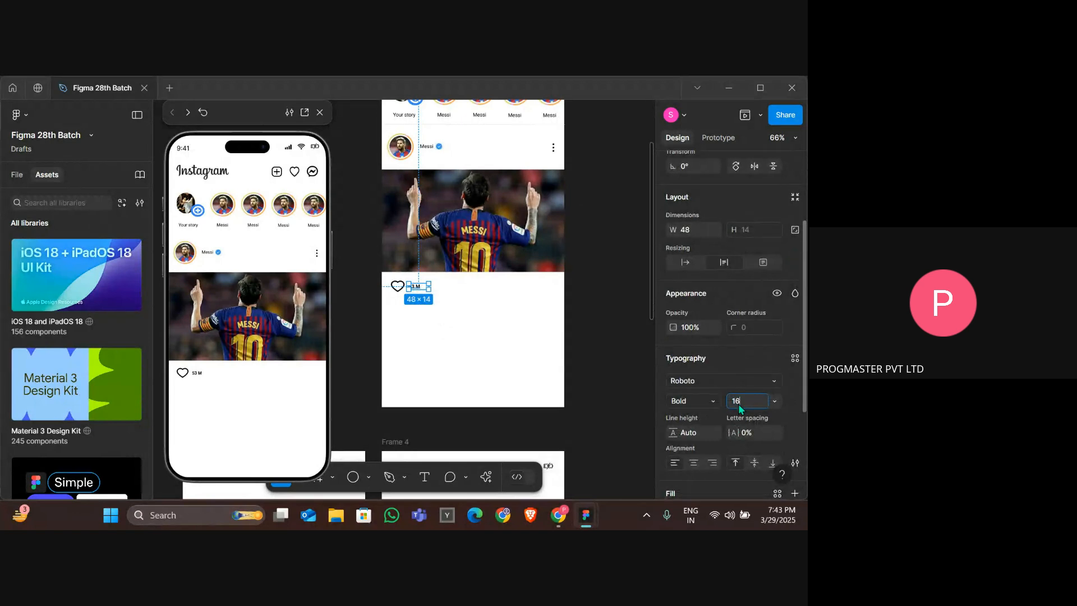
pyautogui.press('Return')
pyautogui.click(544, 367)
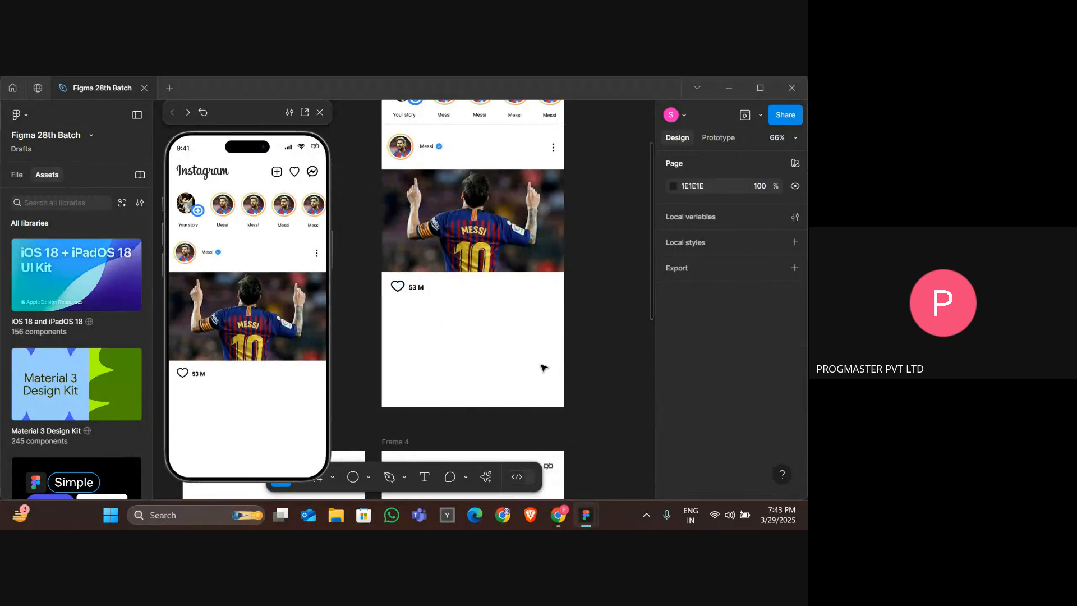
# Change the likes text to "53M" and nudge it slightly up and right beside the heart.
pyautogui.click(422, 293)
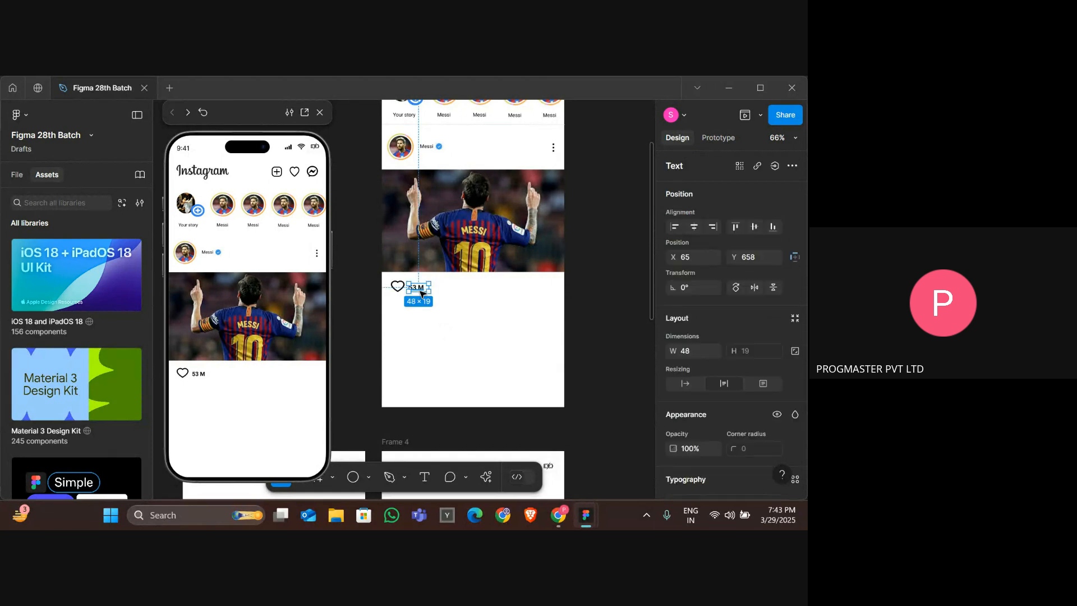
pyautogui.doubleClick(421, 293)
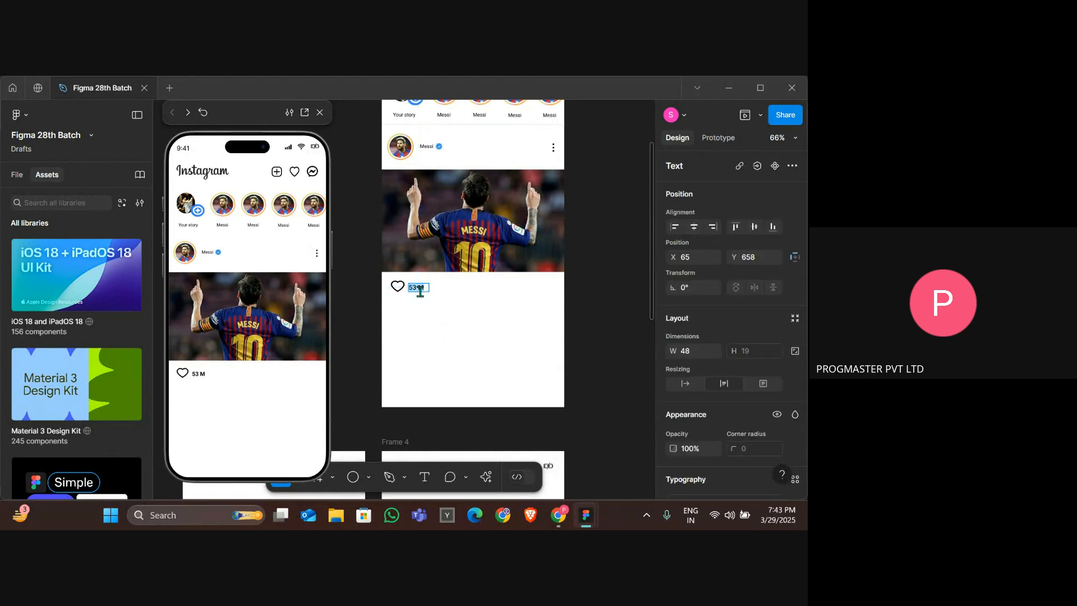
pyautogui.press('Escape')
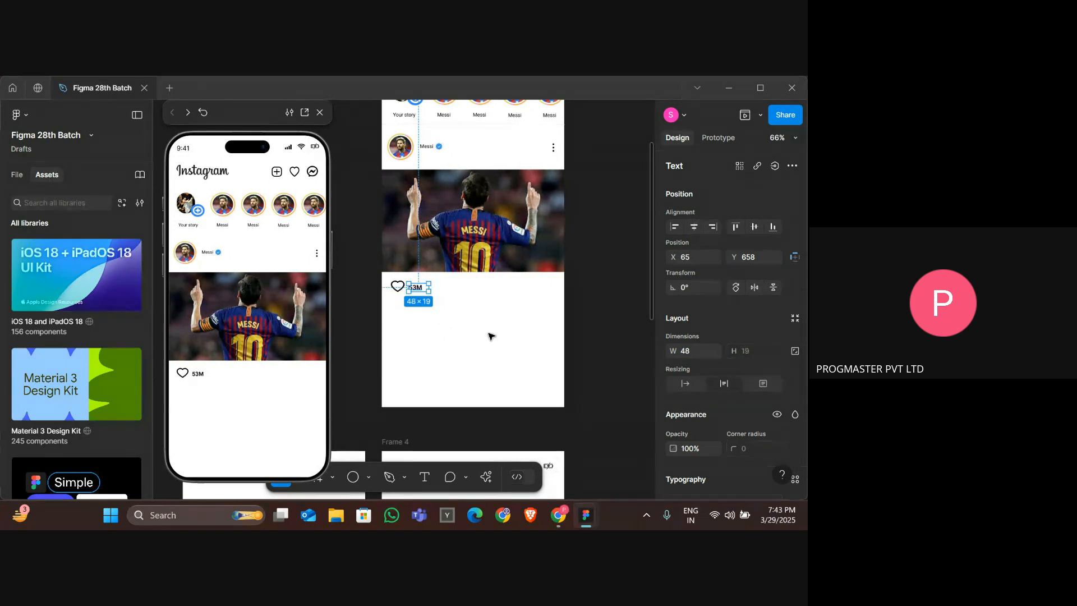
pyautogui.press('Up')
pyautogui.press('Up')
pyautogui.press('Up')
pyautogui.press('Right')
pyautogui.press('Right')
pyautogui.press('Down')
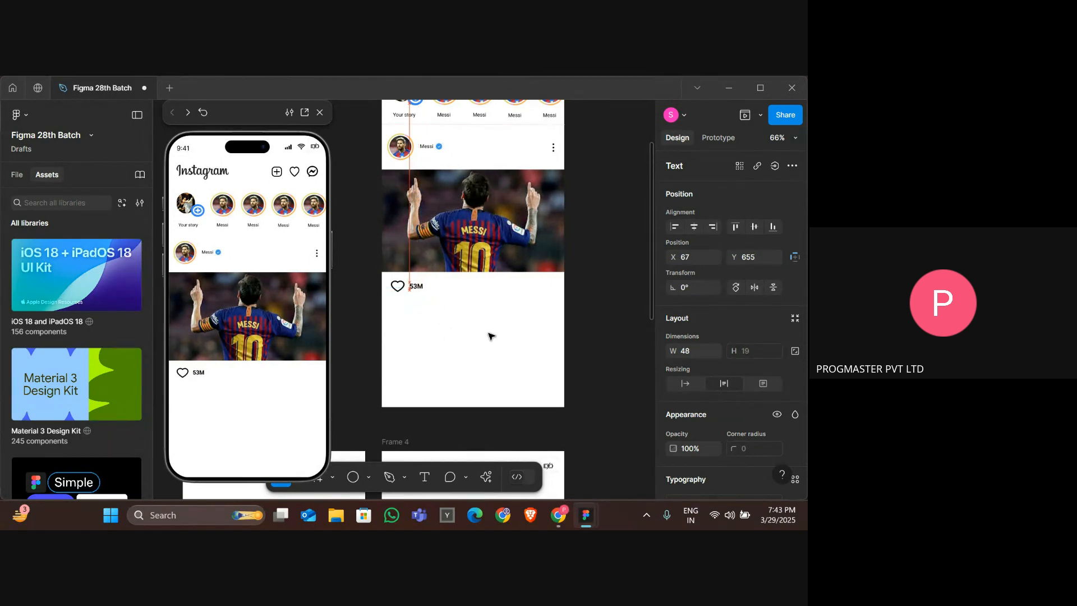
pyautogui.click(447, 312)
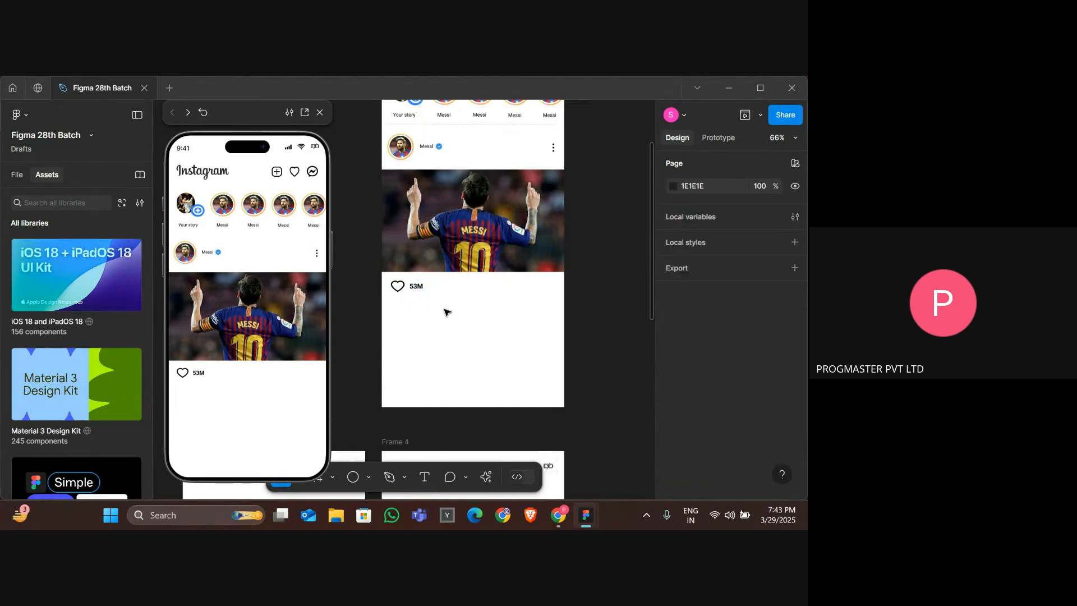
# Copy an Instagram comment icon from Google Images and paste it into the Messi post, resized to 30 × 30 beside the likes count.
pyautogui.hotkey('alt', 'Tab')
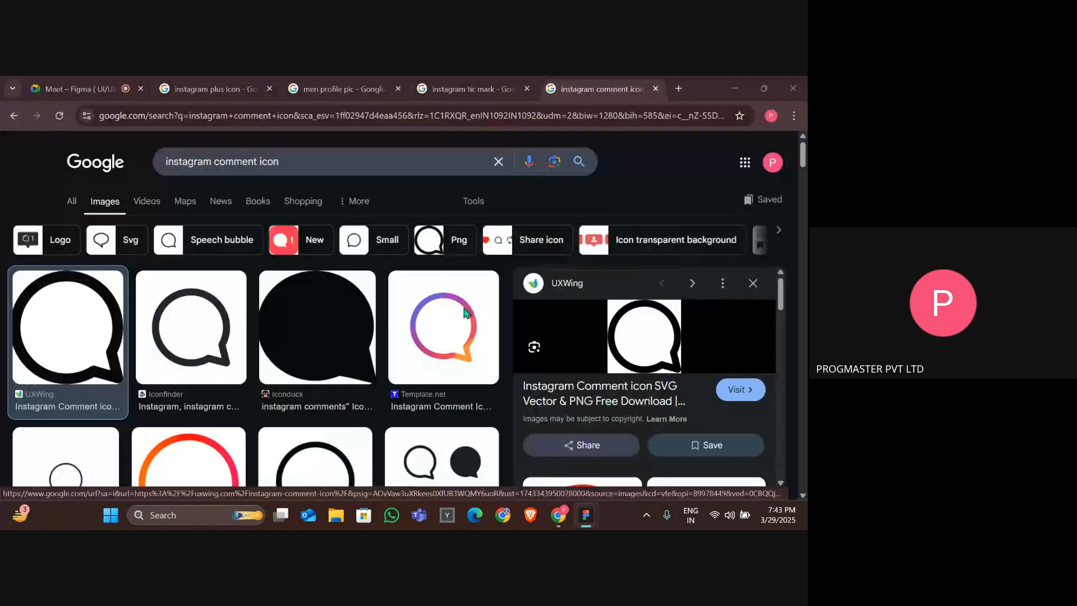
pyautogui.rightClick(656, 331)
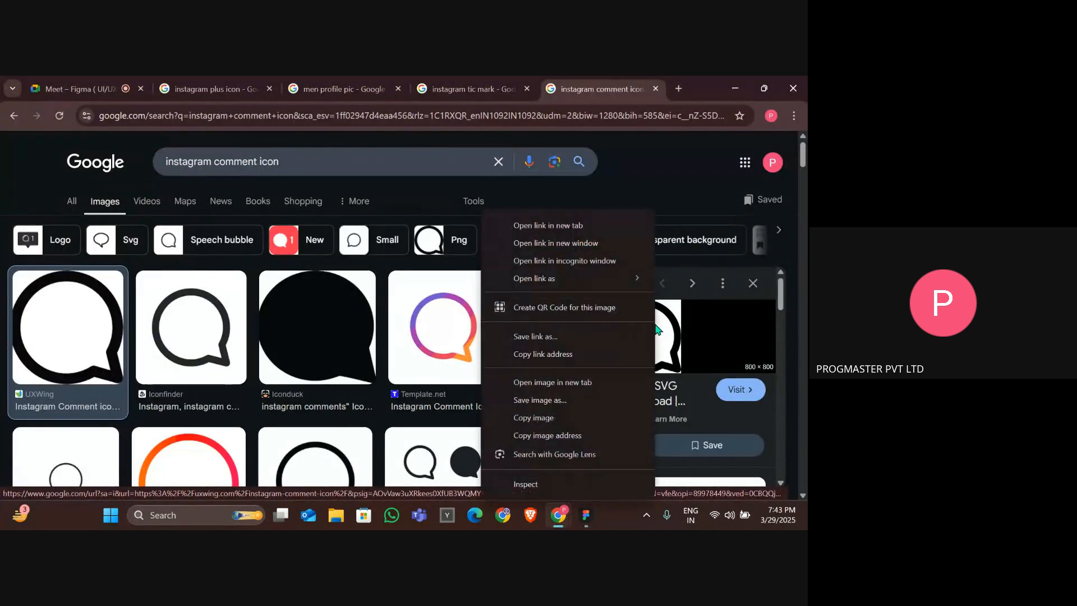
pyautogui.click(534, 416)
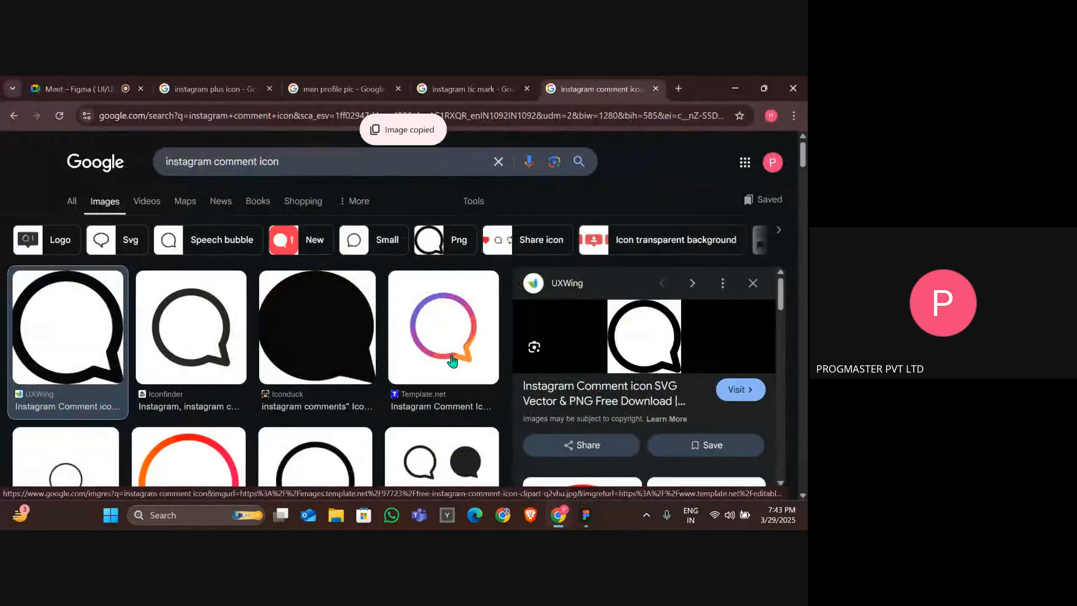
pyautogui.hotkey('alt', 'Tab')
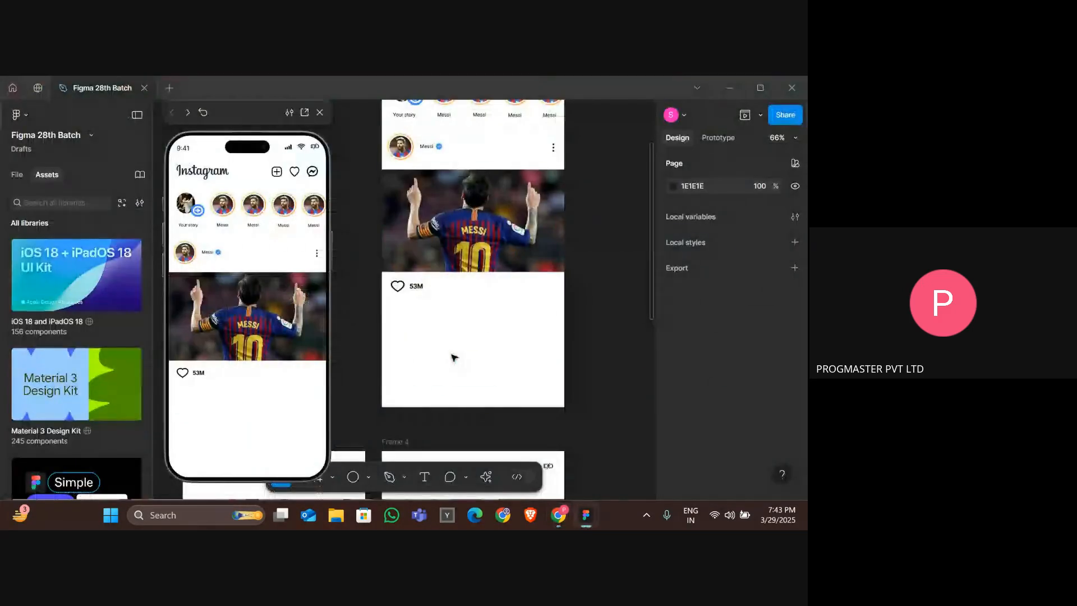
pyautogui.hotkey('ctrl', 'v')
pyautogui.moveTo(415, 276); pyautogui.dragTo(488, 297)
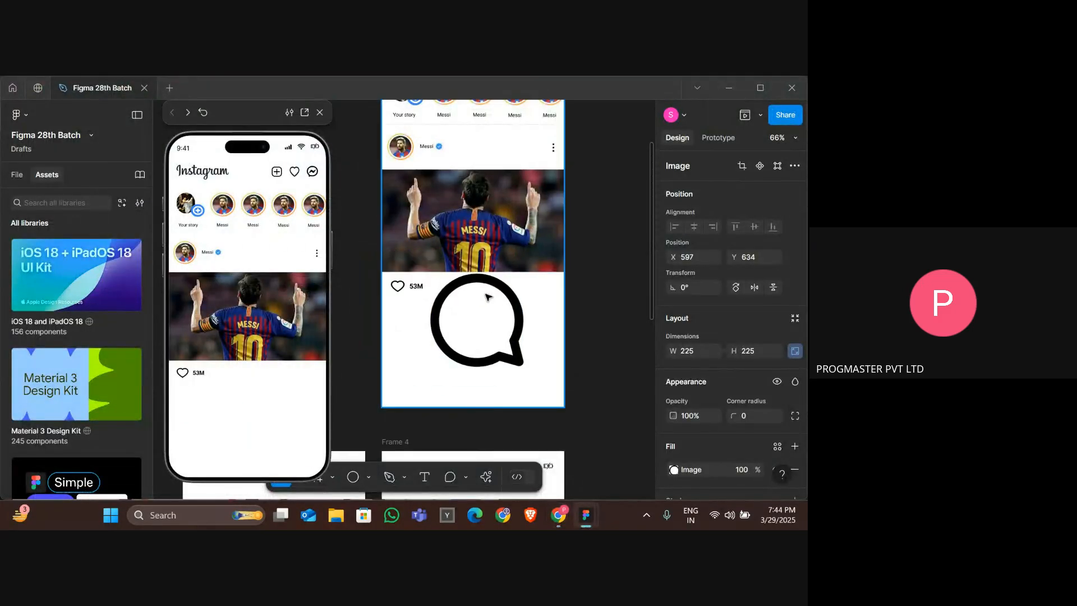
pyautogui.moveTo(524, 365); pyautogui.dragTo(438, 289)
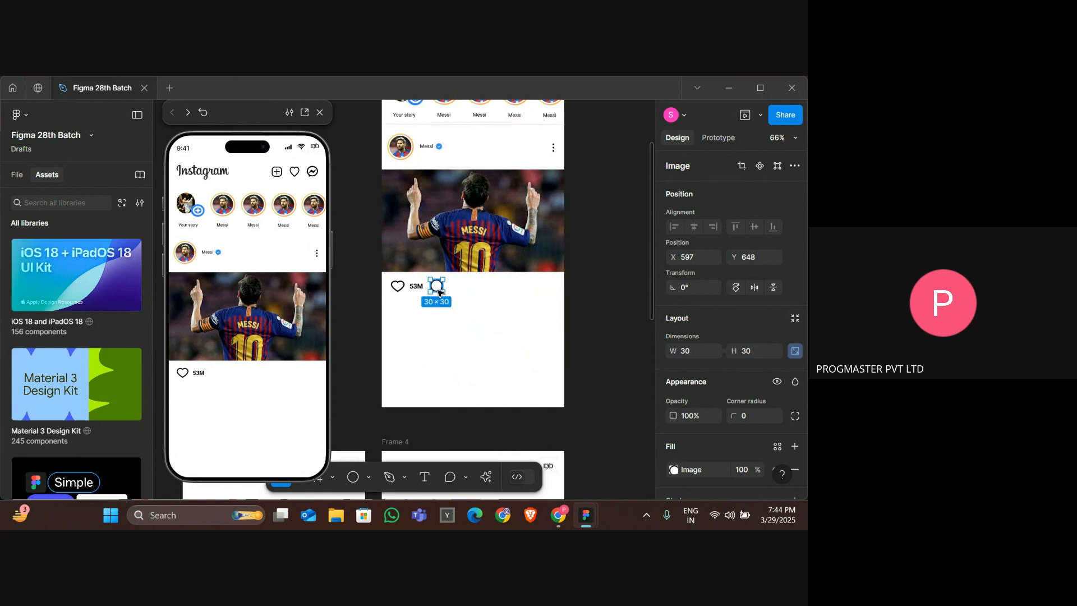
pyautogui.hotkey('ctrl', 'x')
pyautogui.hotkey('ctrl', 'v')
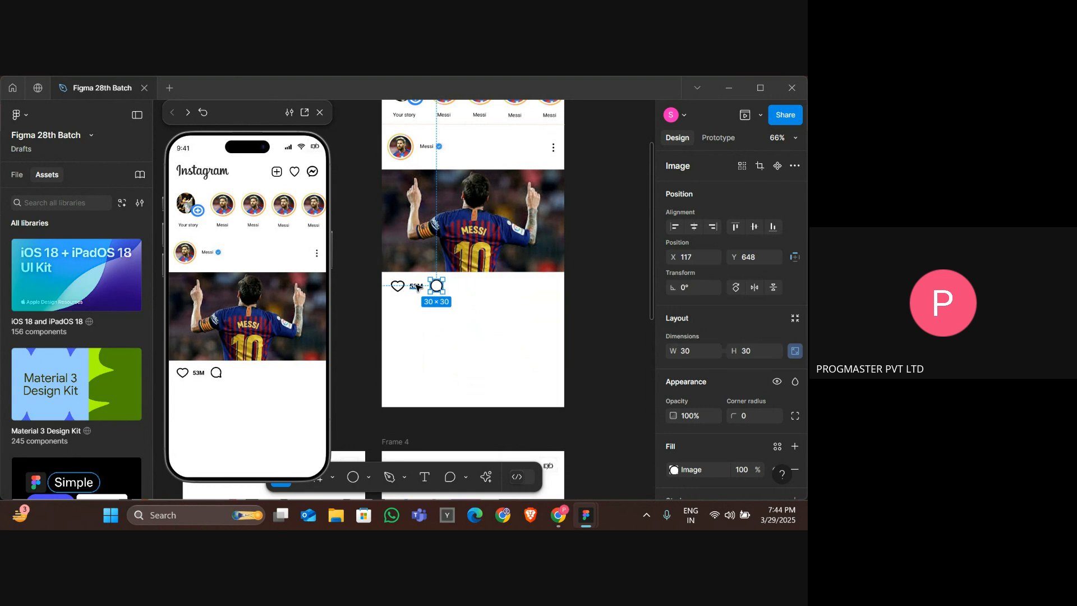
# Duplicate the likes count text beside the comment icon, change it to "53K", and nudge it into line.
pyautogui.click(417, 287)
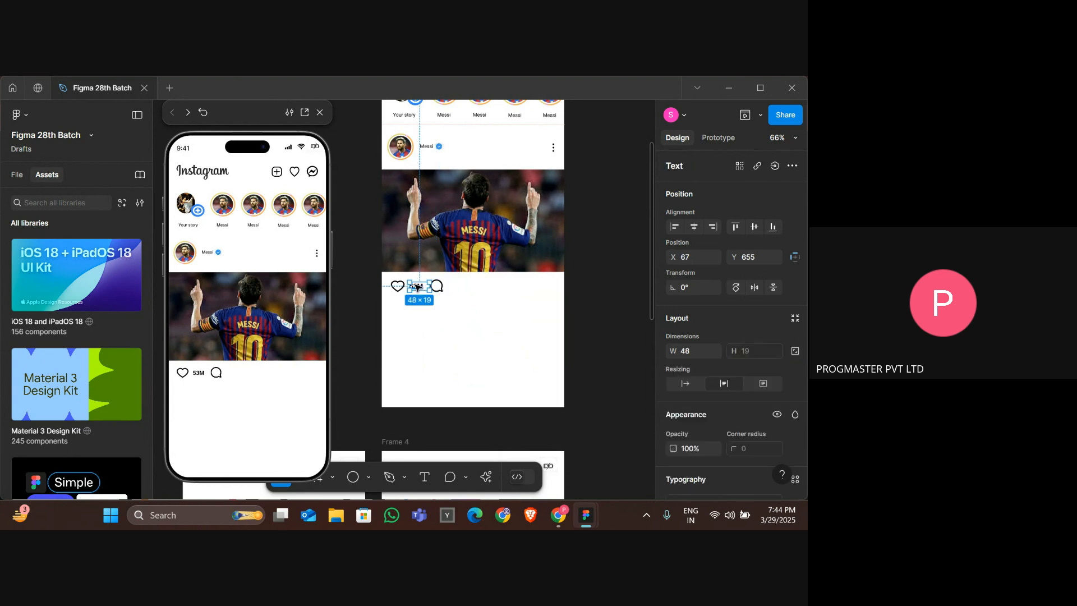
pyautogui.moveTo(417, 287); pyautogui.dragTo(455, 286)
pyautogui.doubleClick(455, 286)
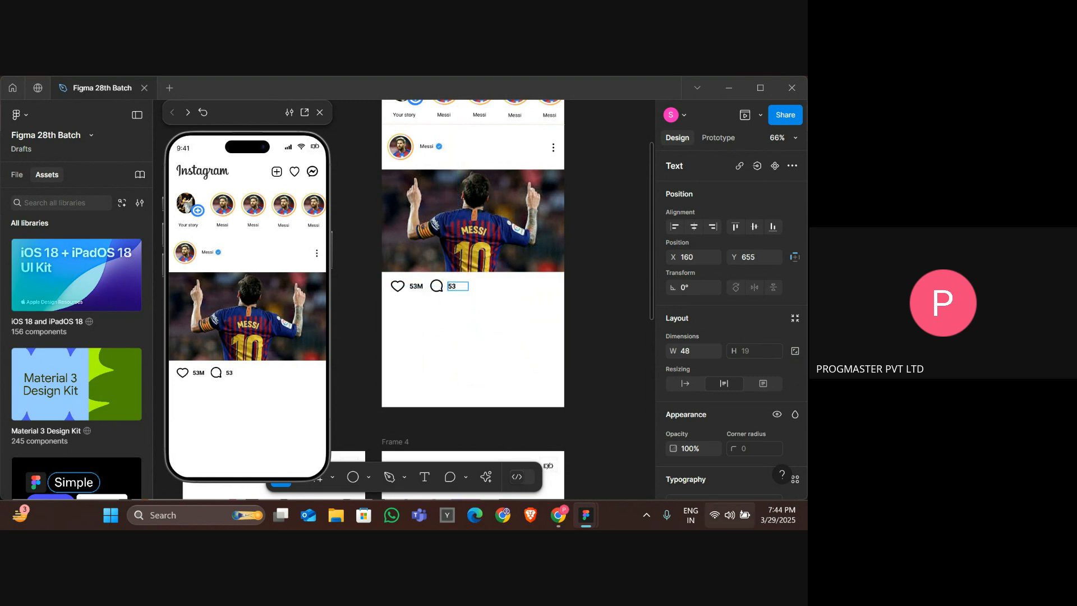
pyautogui.press('Escape')
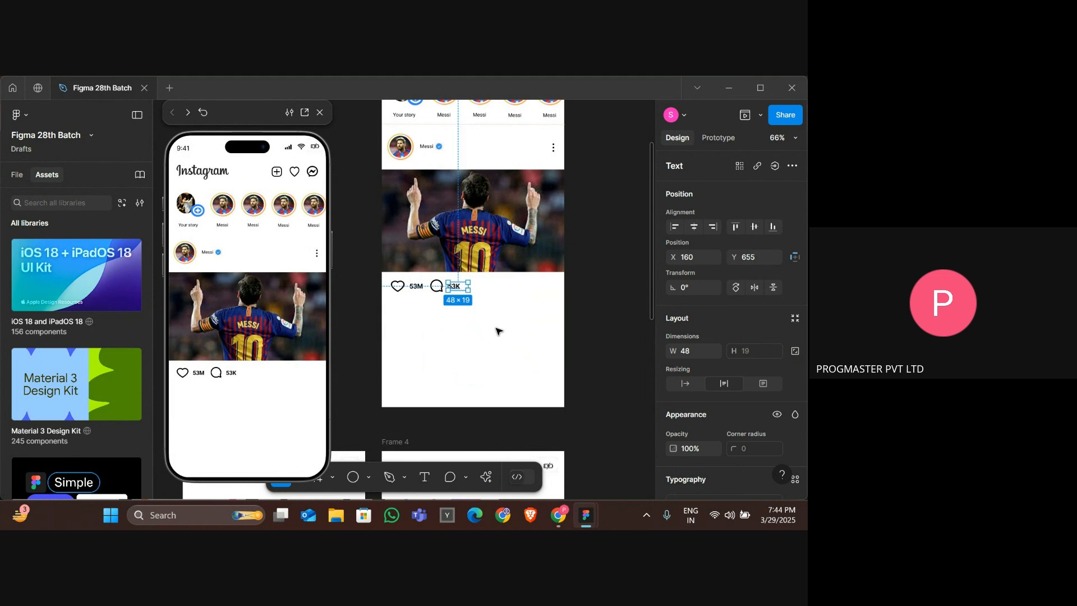
pyautogui.press('Left')
pyautogui.press('Left')
pyautogui.press('Escape')
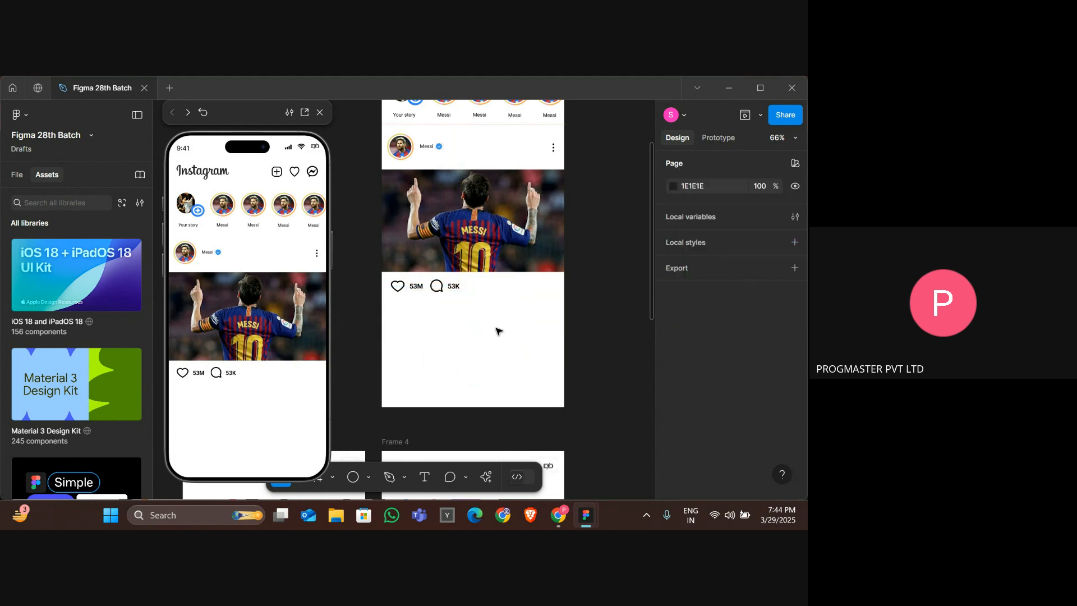
# Copy the share paper-plane icon from the Loki post in the INSTA UI - 1 file and paste it into the Messi post.
pyautogui.hotkey('alt', 'Tab')
pyautogui.hotkey('alt', 'Tab')
pyautogui.press('Tab')
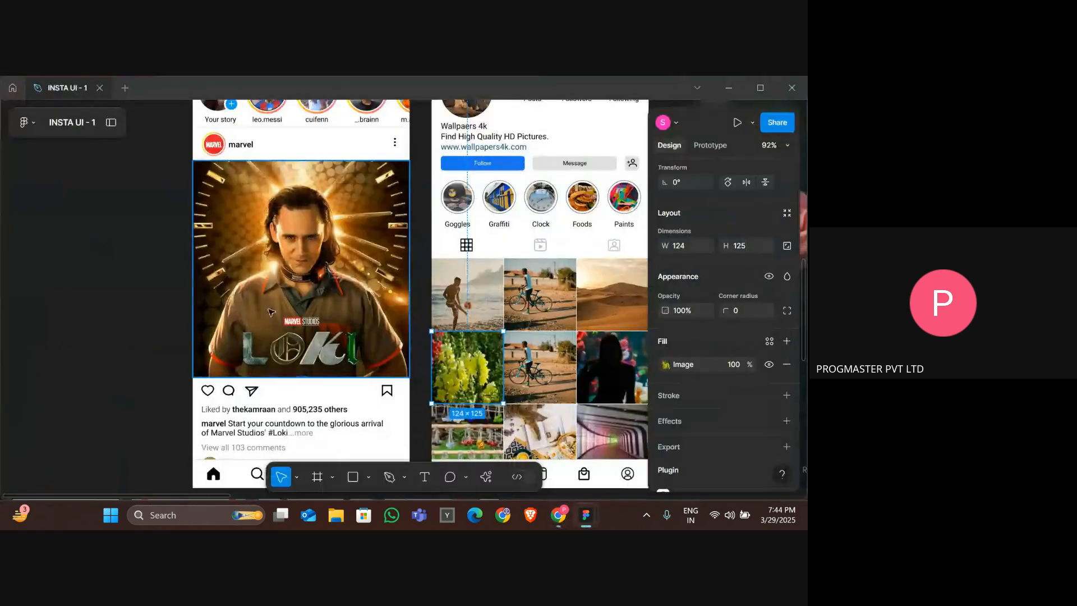
pyautogui.doubleClick(252, 391)
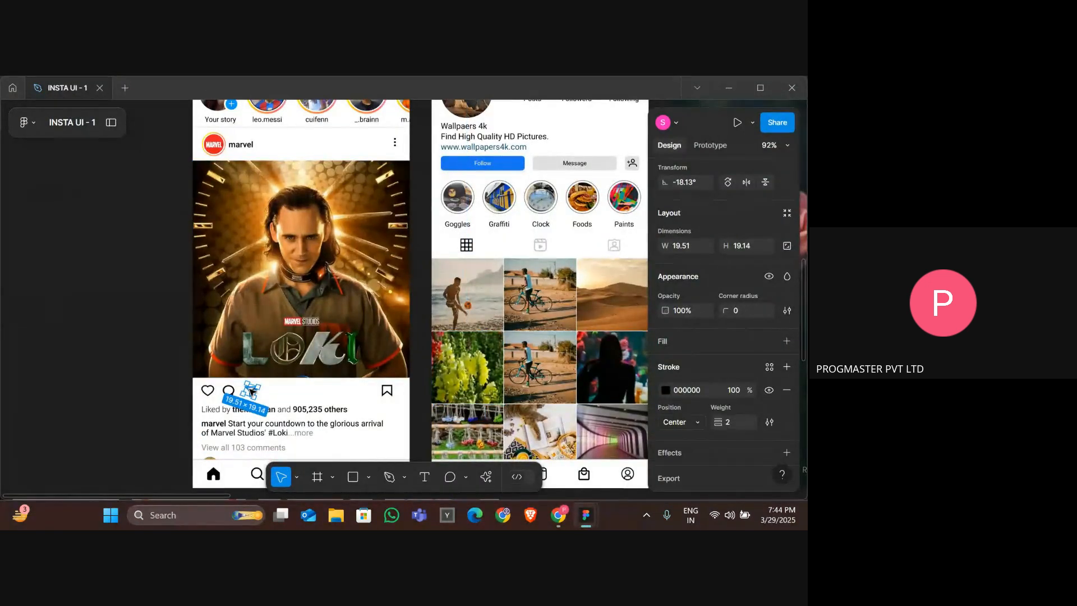
pyautogui.hotkey('alt', 'Tab')
pyautogui.press('Tab')
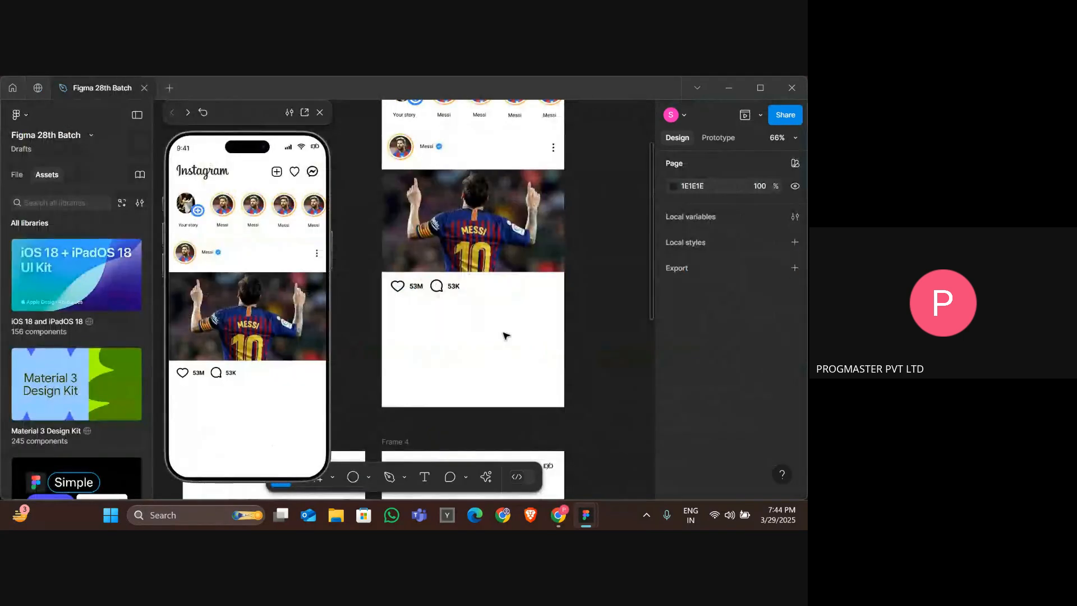
pyautogui.hotkey('ctrl', 'v')
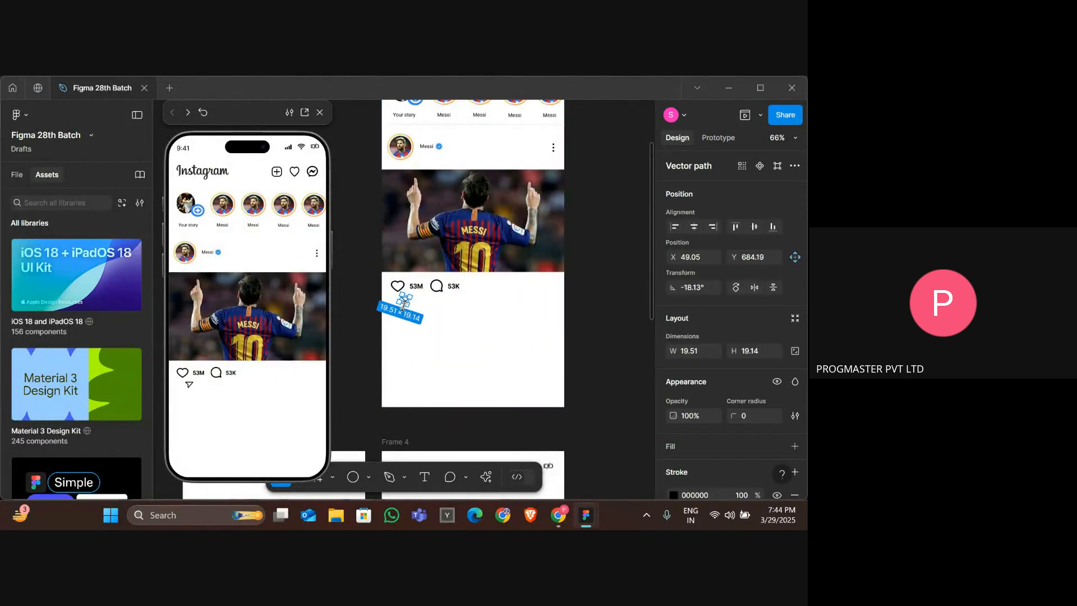
# Resize the share icon to about 31 × 29 and nudge it into line beside the 53K comment count.
pyautogui.press('Right')
pyautogui.press('Right')
pyautogui.press('Right')
pyautogui.press('Right')
pyautogui.press('Right')
pyautogui.press('Right')
pyautogui.press('Right')
pyautogui.press('Right')
pyautogui.press('Right')
pyautogui.press('Right')
pyautogui.press('Right')
pyautogui.press('Right')
pyautogui.press('Right')
pyautogui.press('Right')
pyautogui.press('Right')
pyautogui.press('Right')
pyautogui.press('Right')
pyautogui.press('Right')
pyautogui.press('Right')
pyautogui.press('Right')
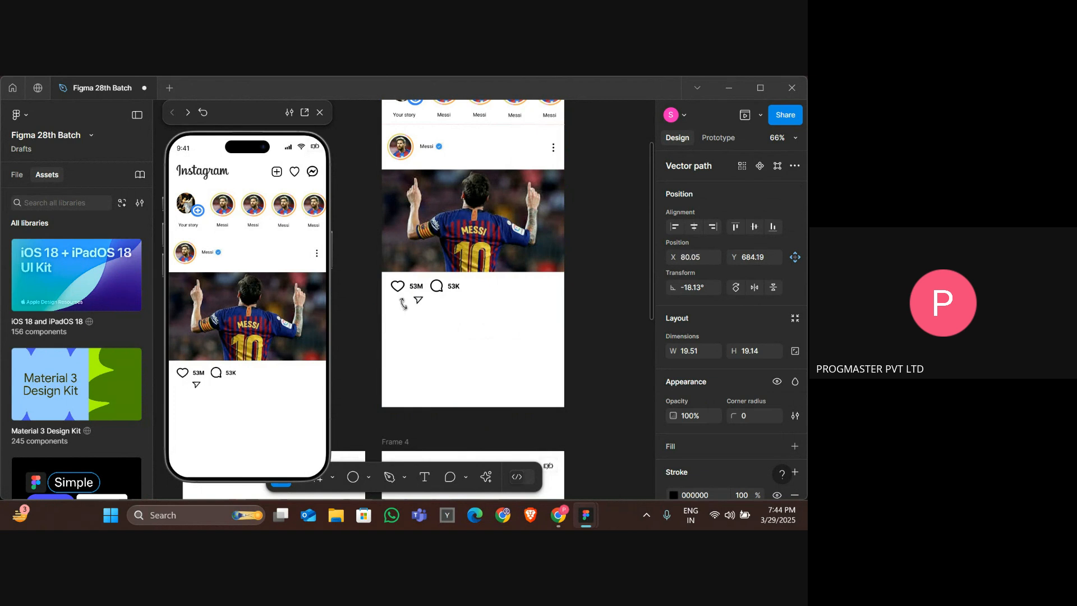
pyautogui.press('Right')
pyautogui.press('Right')
pyautogui.press('Right')
pyautogui.press('Right')
pyautogui.press('Right')
pyautogui.press('Right')
pyautogui.press('Right')
pyautogui.press('Right')
pyautogui.press('Right')
pyautogui.press('Right')
pyautogui.press('Right')
pyautogui.press('Right')
pyautogui.press('Right')
pyautogui.press('Right')
pyautogui.press('Right')
pyautogui.press('Right')
pyautogui.press('Right')
pyautogui.press('Right')
pyautogui.press('Right')
pyautogui.press('Right')
pyautogui.press('Right')
pyautogui.press('Right')
pyautogui.press('Right')
pyautogui.press('Right')
pyautogui.press('Right')
pyautogui.press('Right')
pyautogui.press('Right')
pyautogui.press('Right')
pyautogui.press('Right')
pyautogui.press('Right')
pyautogui.press('Right')
pyautogui.press('Right')
pyautogui.press('Right')
pyautogui.press('Right')
pyautogui.press('Right')
pyautogui.press('Right')
pyautogui.press('Right')
pyautogui.press('Right')
pyautogui.press('Right')
pyautogui.press('Right')
pyautogui.press('Up')
pyautogui.press('Up')
pyautogui.press('Up')
pyautogui.press('Up')
pyautogui.press('Up')
pyautogui.press('Up')
pyautogui.press('Up')
pyautogui.press('Up')
pyautogui.press('Up')
pyautogui.press('Up')
pyautogui.press('Up')
pyautogui.press('Up')
pyautogui.press('Up')
pyautogui.press('Up')
pyautogui.press('Up')
pyautogui.press('Up')
pyautogui.press('Up')
pyautogui.press('Up')
pyautogui.press('Up')
pyautogui.press('Up')
pyautogui.hotkey('ctrl', 'Right')
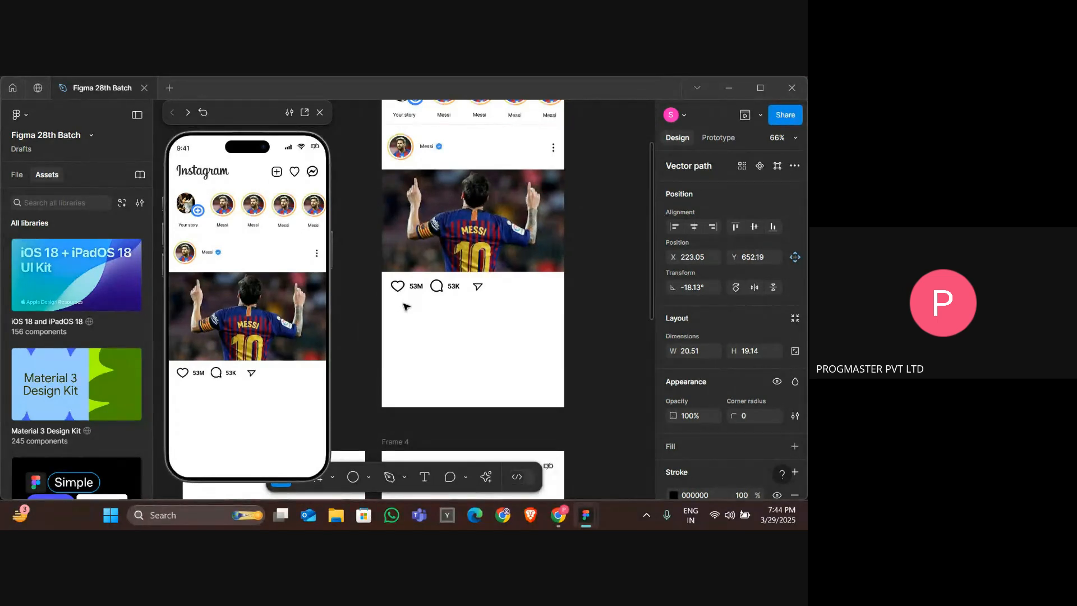
pyautogui.hotkey('ctrl', 'shift', 'Right')
pyautogui.hotkey('ctrl', 'shift', 'Down')
pyautogui.press('Up')
pyautogui.press('Up')
pyautogui.press('Up')
pyautogui.press('Up')
pyautogui.press('Up')
pyautogui.press('Up')
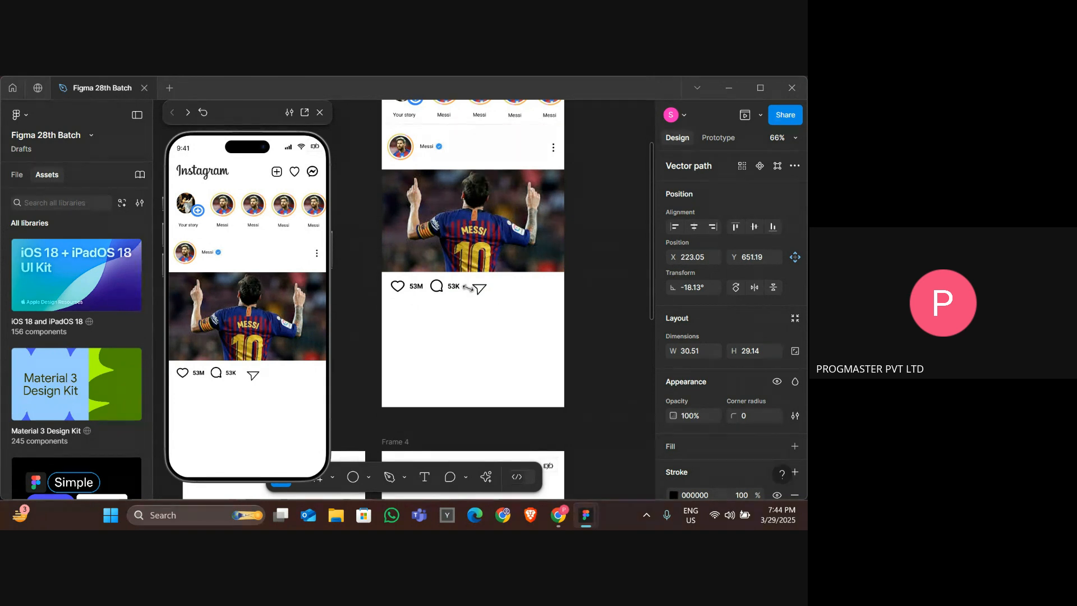
pyautogui.press('Left')
pyautogui.press('Left')
pyautogui.press('Left')
pyautogui.press('Left')
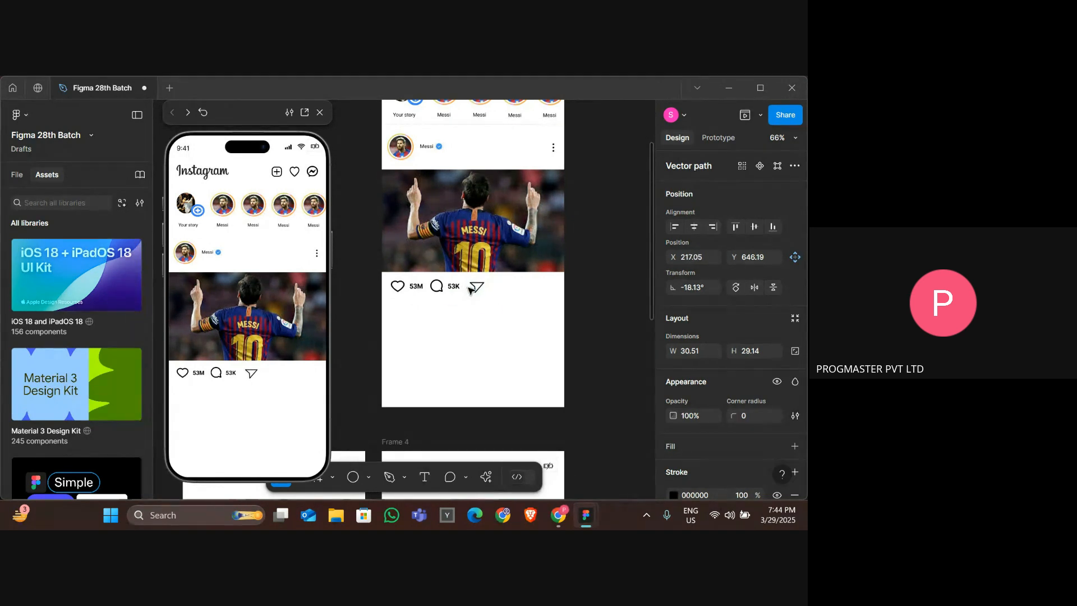
pyautogui.press('Up')
pyautogui.press('Up')
pyautogui.press('Left')
pyautogui.press('Left')
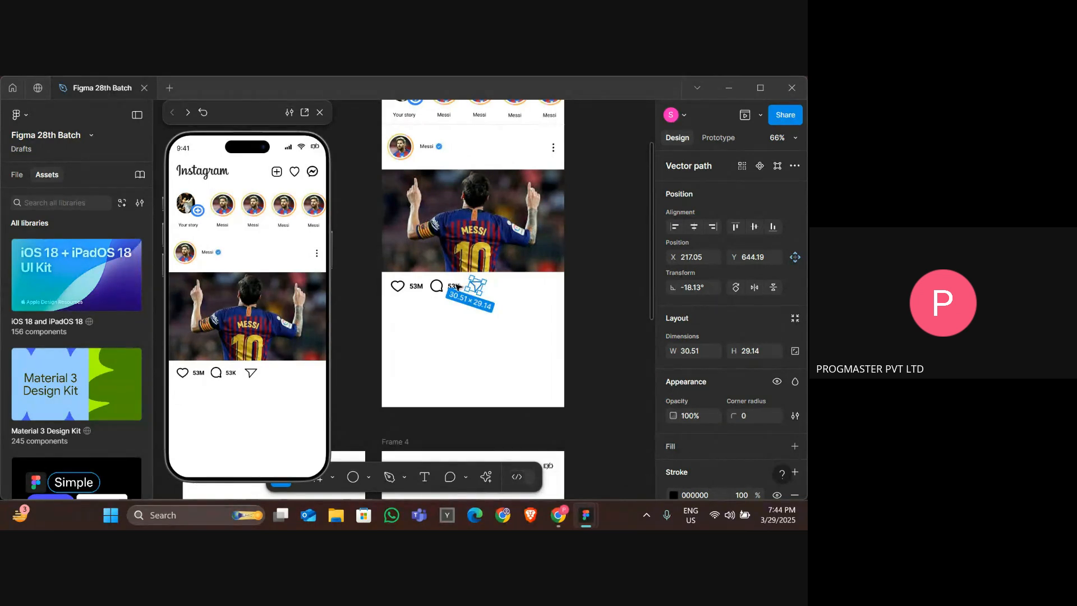
# Duplicate the 53K count text beside the share icon and change it to "12K".
pyautogui.click(454, 291)
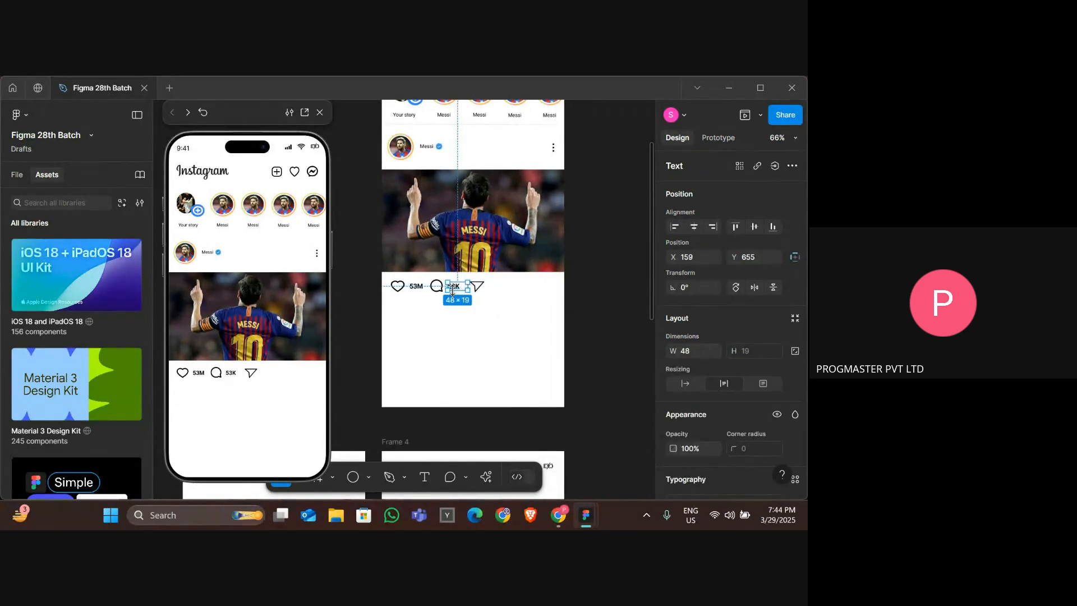
pyautogui.moveTo(455, 288); pyautogui.dragTo(499, 287)
pyautogui.doubleClick(498, 286)
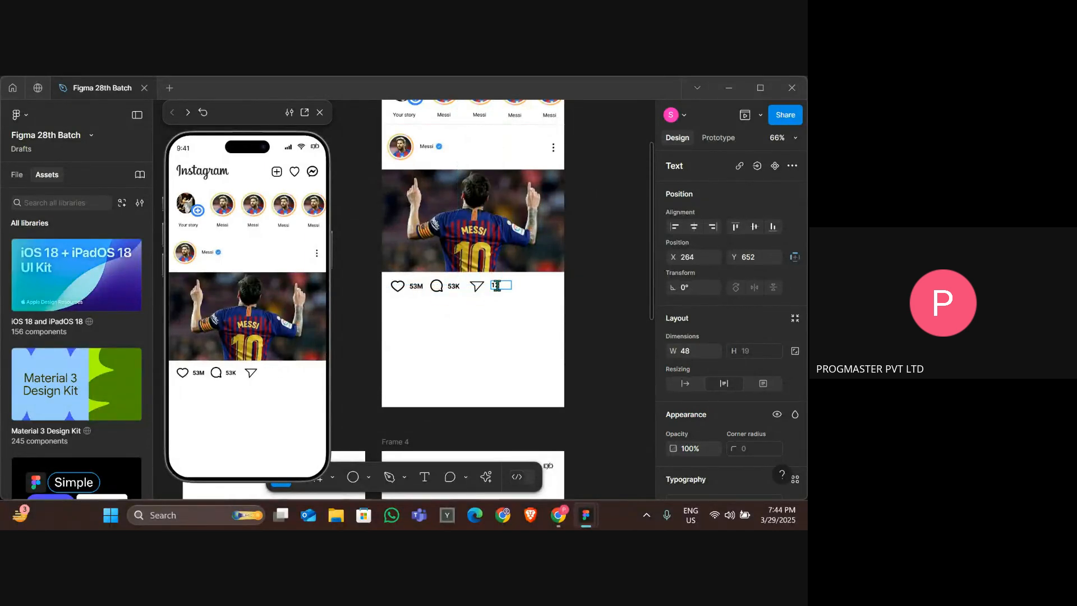
pyautogui.press('Escape')
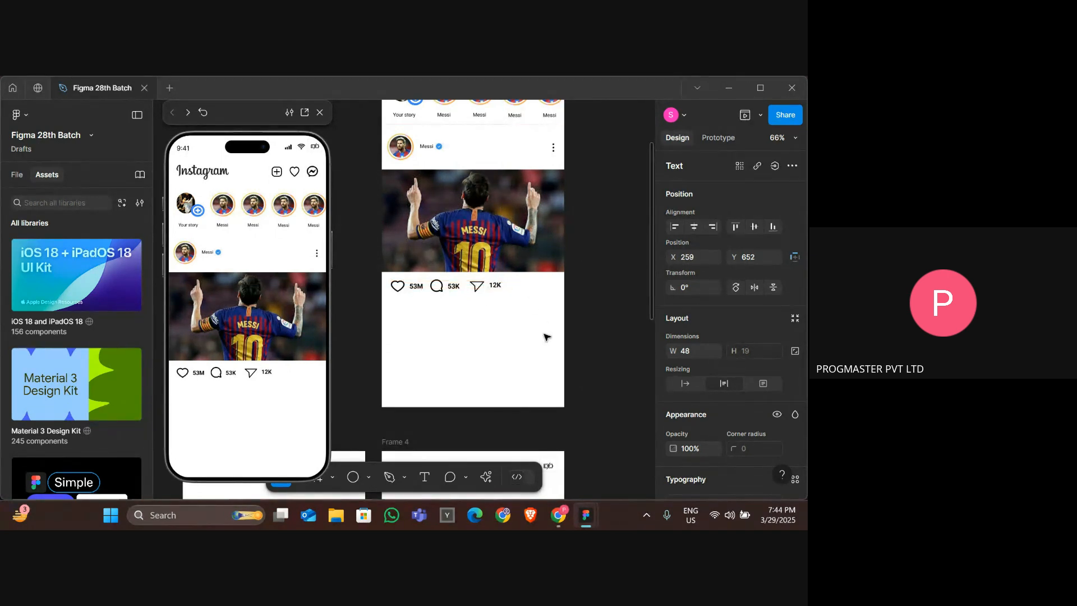
pyautogui.click(547, 337)
# Select and copy the caption text of the Loki post in the INSTA UI - 1 file.
pyautogui.scroll(-2, 547, 337)
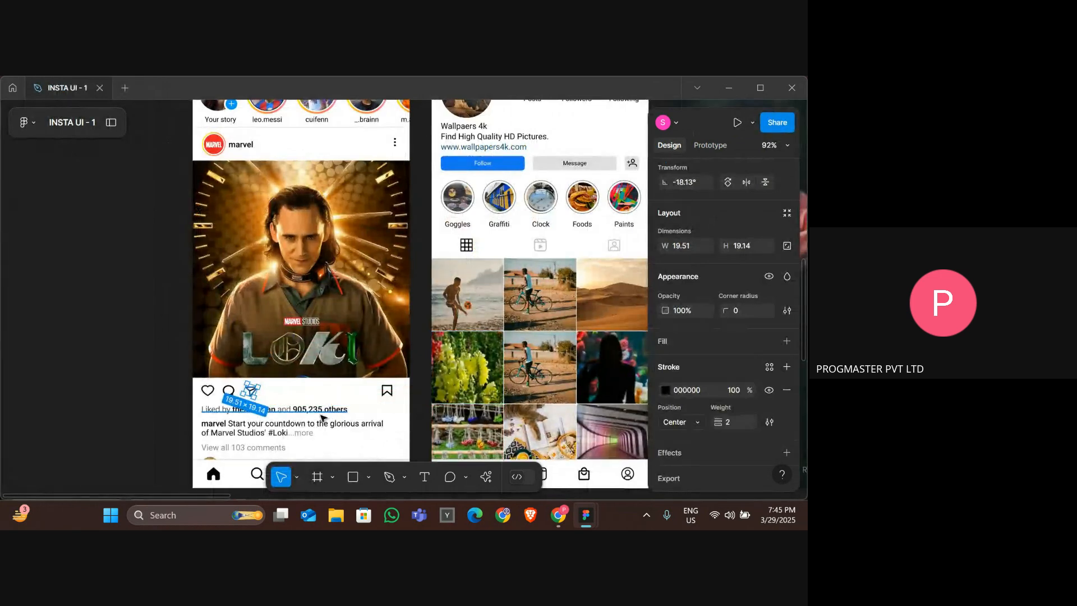
pyautogui.click(230, 420)
pyautogui.scroll(-3, 230, 416)
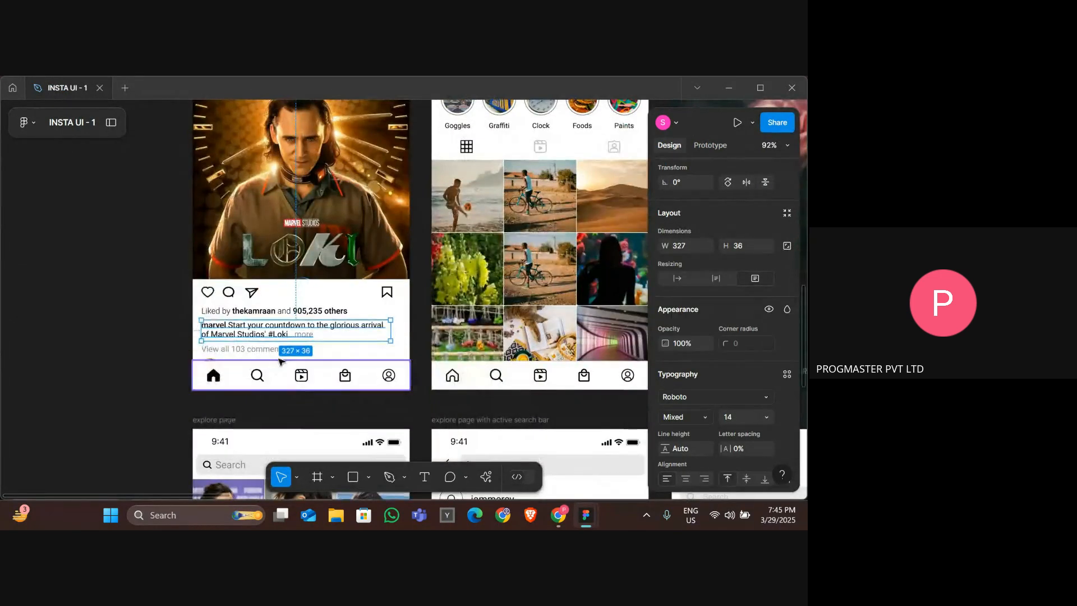
pyautogui.doubleClick(231, 335)
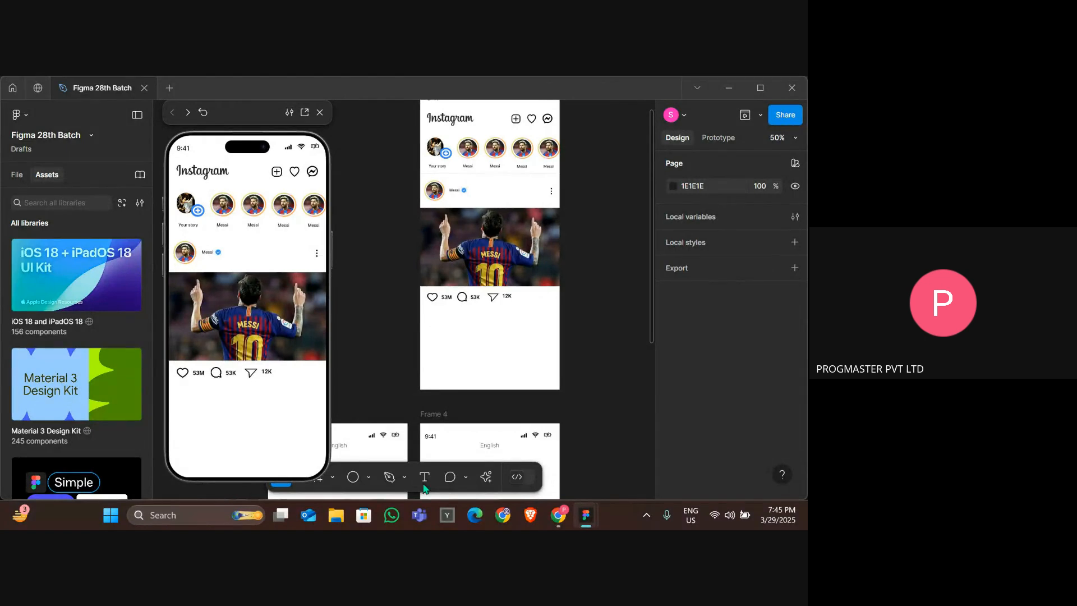
# Paste the caption as a text layer below the Messi post's action icons and nudge it up and left into place.
pyautogui.click(425, 478)
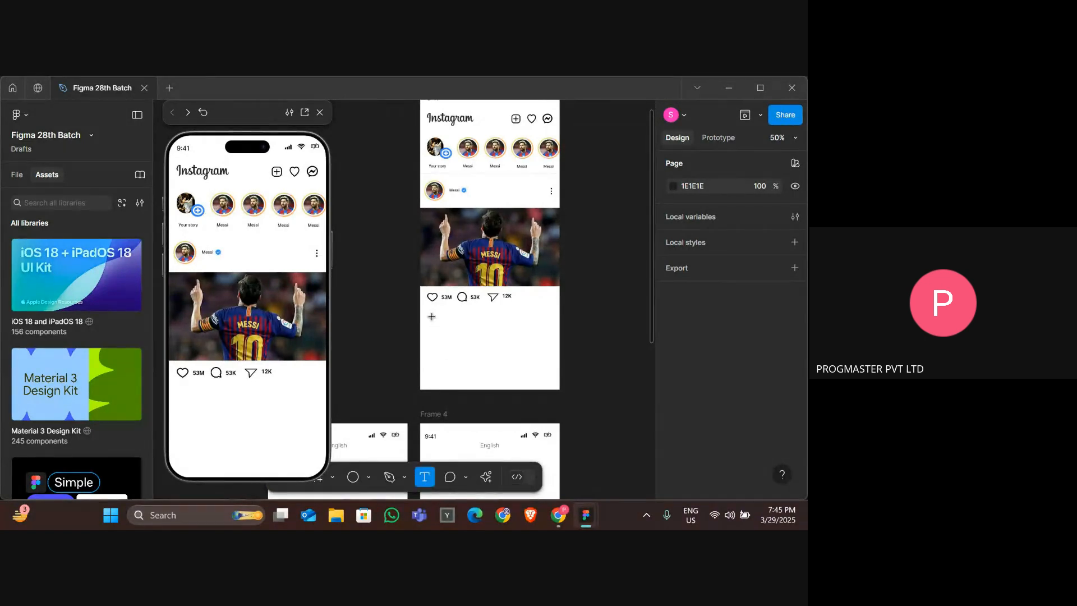
pyautogui.click(509, 358)
pyautogui.hotkey('ctrl', 'v')
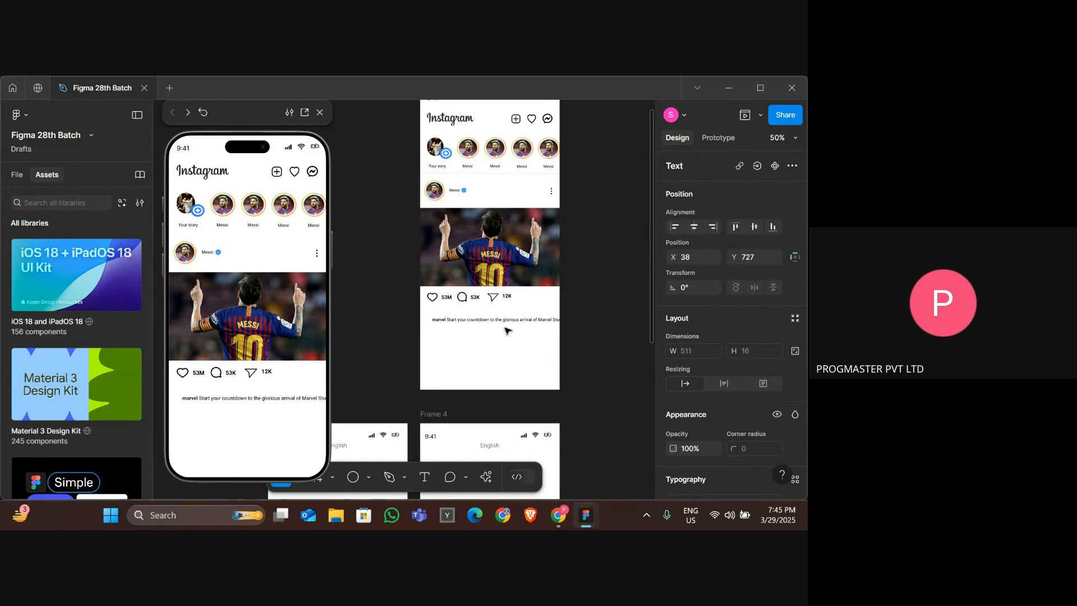
pyautogui.press('Escape')
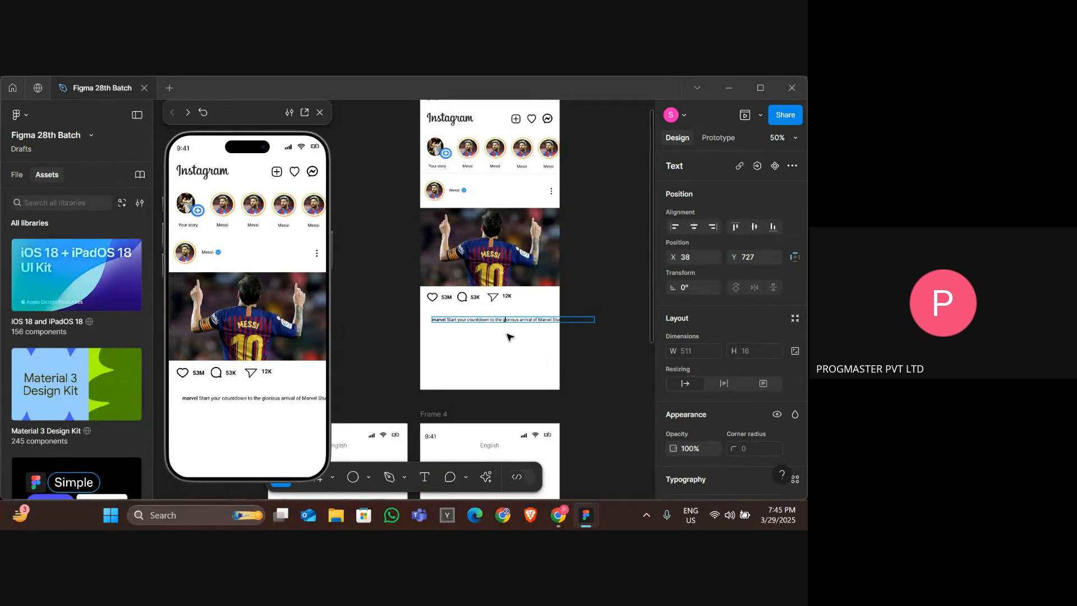
pyautogui.click(506, 334)
pyautogui.press('Left')
pyautogui.press('Left')
pyautogui.press('Left')
pyautogui.press('Left')
pyautogui.press('Left')
pyautogui.press('Left')
pyautogui.press('Left')
pyautogui.press('Left')
pyautogui.press('Left')
pyautogui.press('Left')
pyautogui.press('Left')
pyautogui.press('Left')
pyautogui.press('Left')
pyautogui.press('Left')
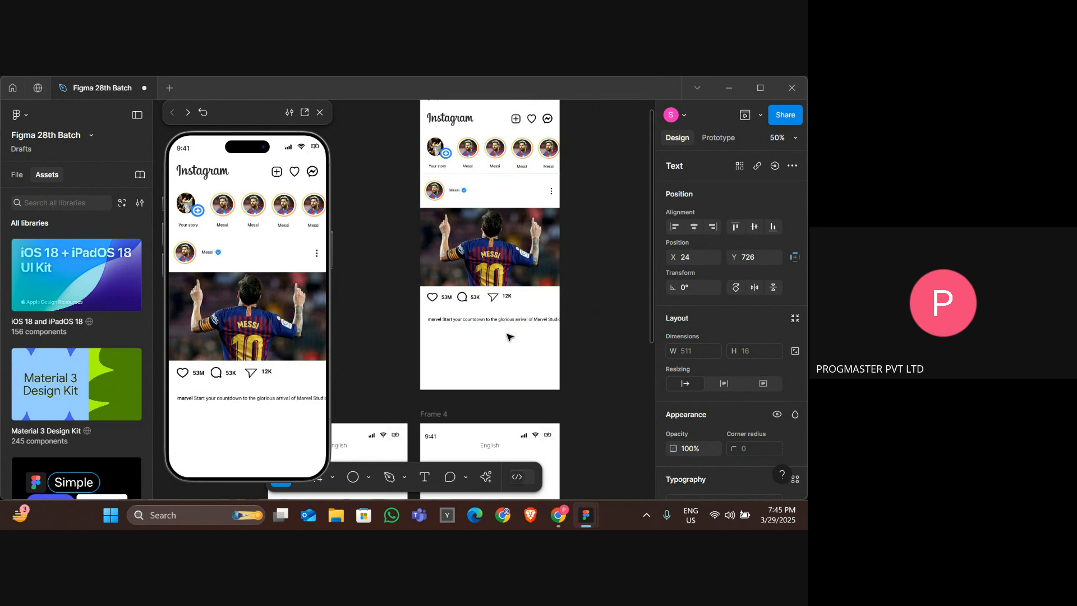
pyautogui.press('Up')
pyautogui.press('Up')
pyautogui.press('Up')
pyautogui.press('Up')
pyautogui.press('Up')
pyautogui.press('Up')
pyautogui.press('Up')
pyautogui.press('Up')
pyautogui.press('Up')
pyautogui.press('Up')
pyautogui.press('Up')
pyautogui.press('Up')
pyautogui.press('Up')
pyautogui.press('Up')
pyautogui.press('Up')
pyautogui.press('Up')
pyautogui.press('Up')
pyautogui.press('Up')
pyautogui.press('Up')
pyautogui.press('Up')
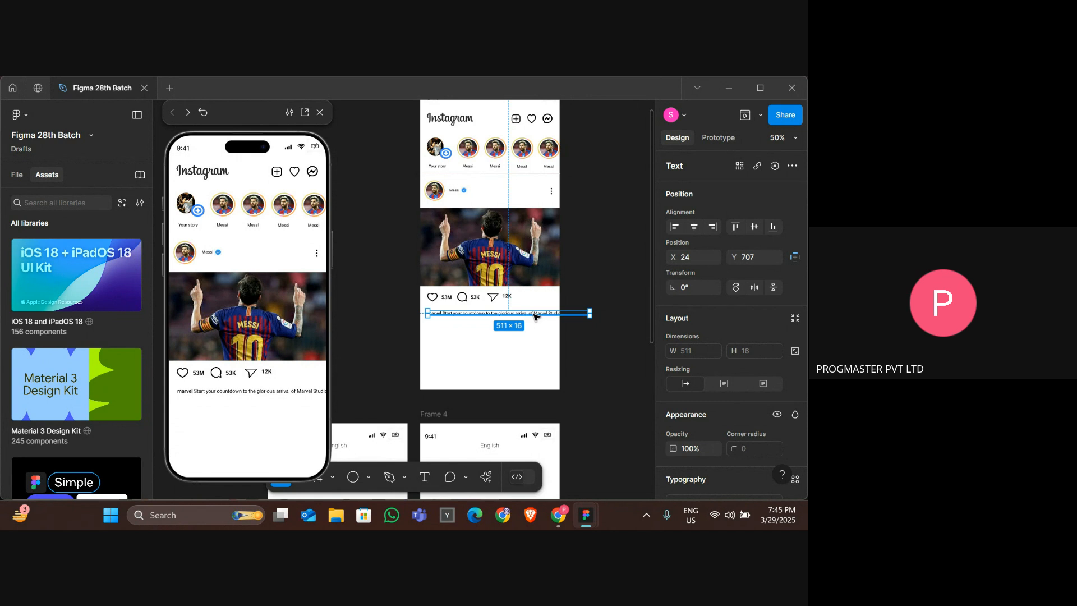
# Split the caption into two lines so "Studios' #Loki...more" wraps onto the second line.
pyautogui.doubleClick(533, 315)
pyautogui.press('Return')
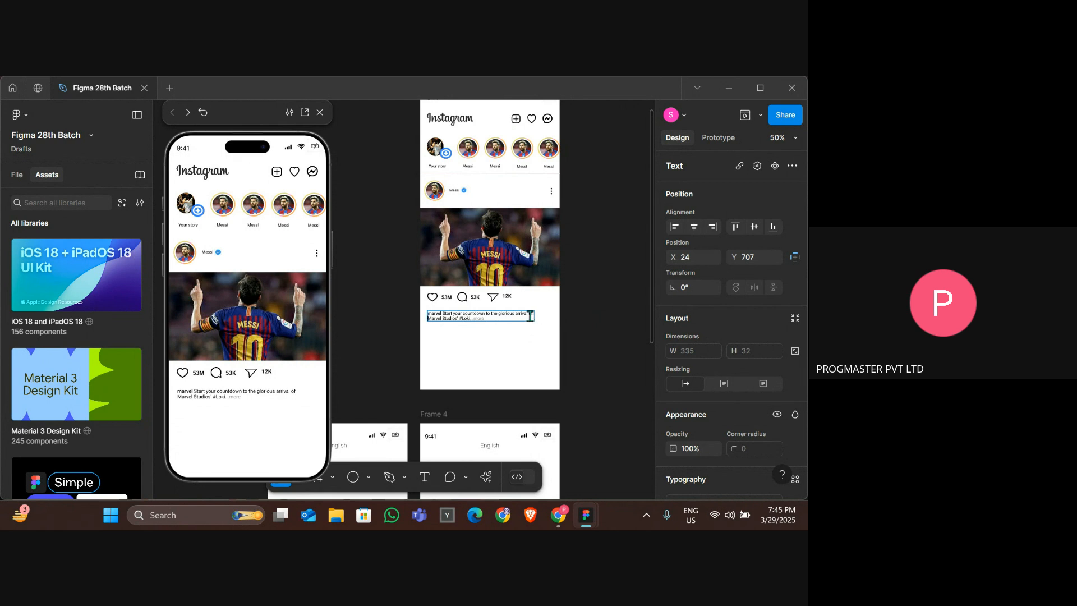
pyautogui.press('BackSpace')
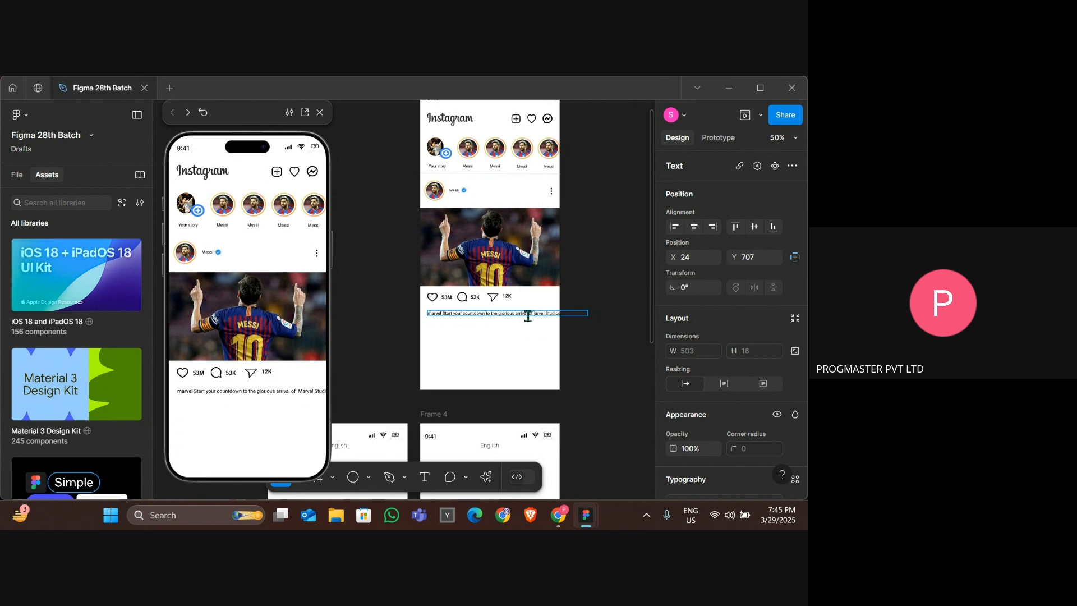
pyautogui.press('BackSpace')
pyautogui.press('Return')
pyautogui.press('Escape')
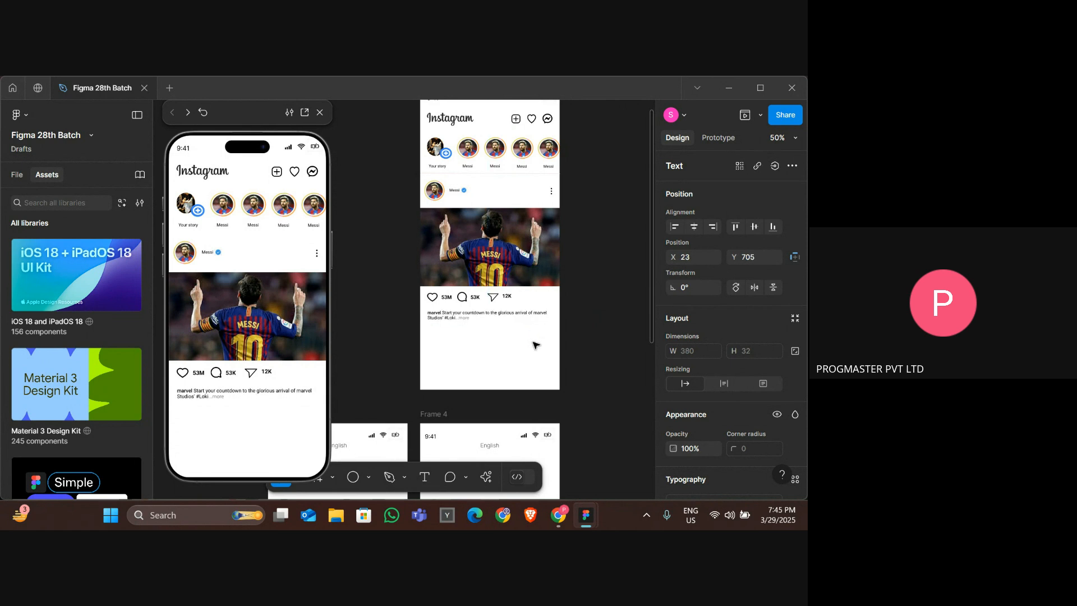
pyautogui.press('Escape')
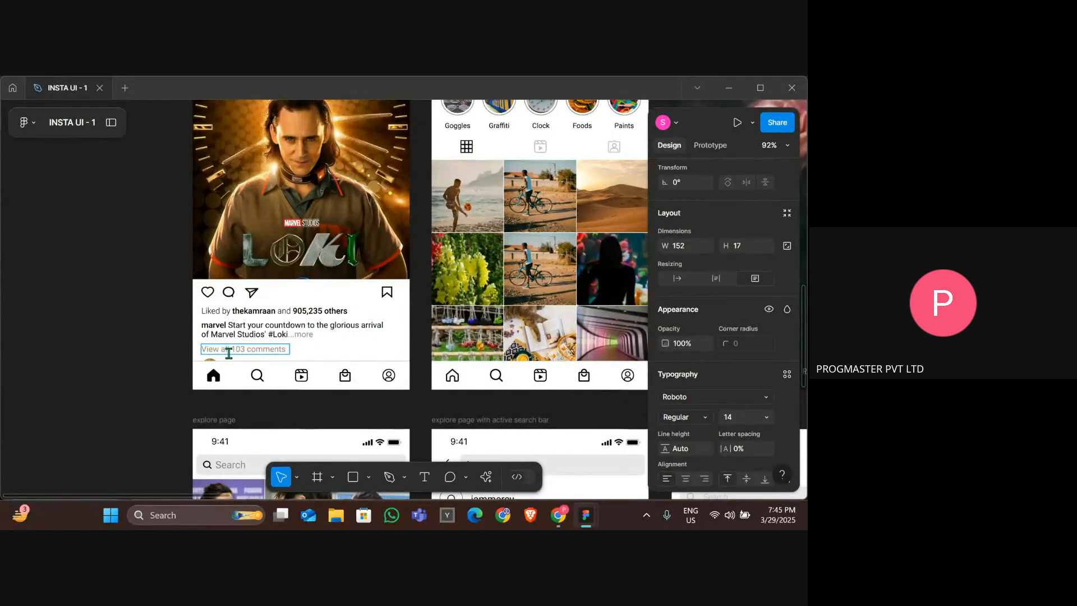
# Copy the "View all 103 comments" line from the Loki post and paste it below the Messi post's caption.
pyautogui.doubleClick(229, 352)
pyautogui.hotkey('ctrl', 'c')
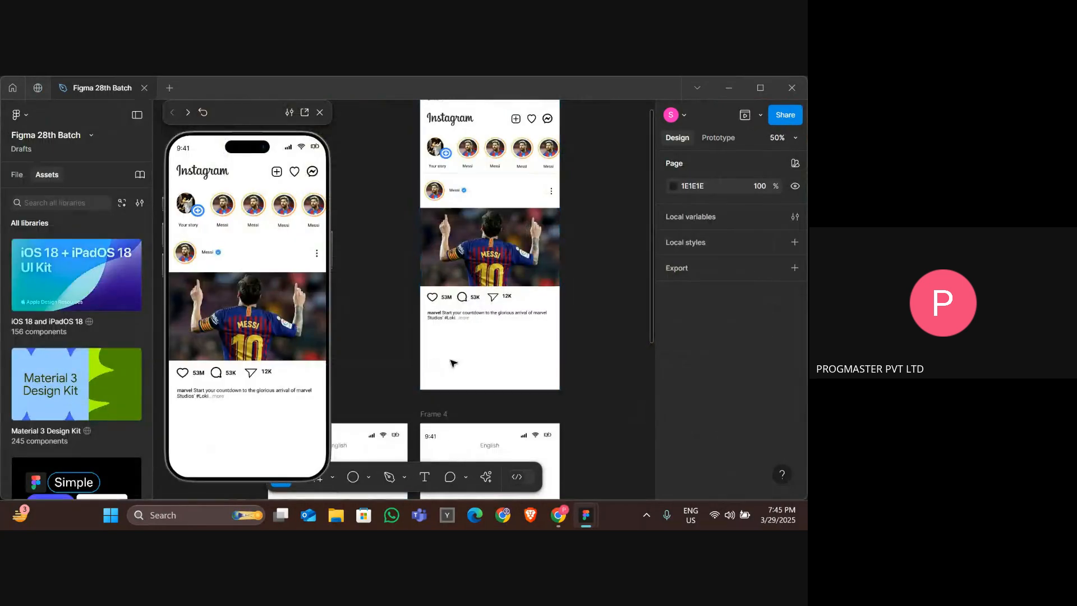
pyautogui.click(425, 477)
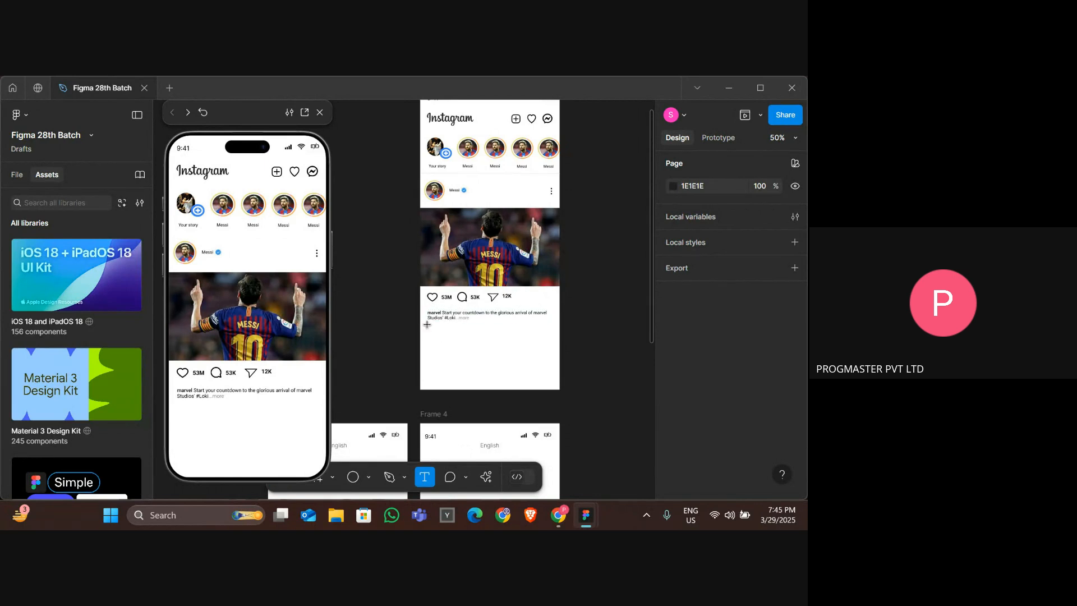
pyautogui.click(430, 327)
pyautogui.hotkey('ctrl', 'v')
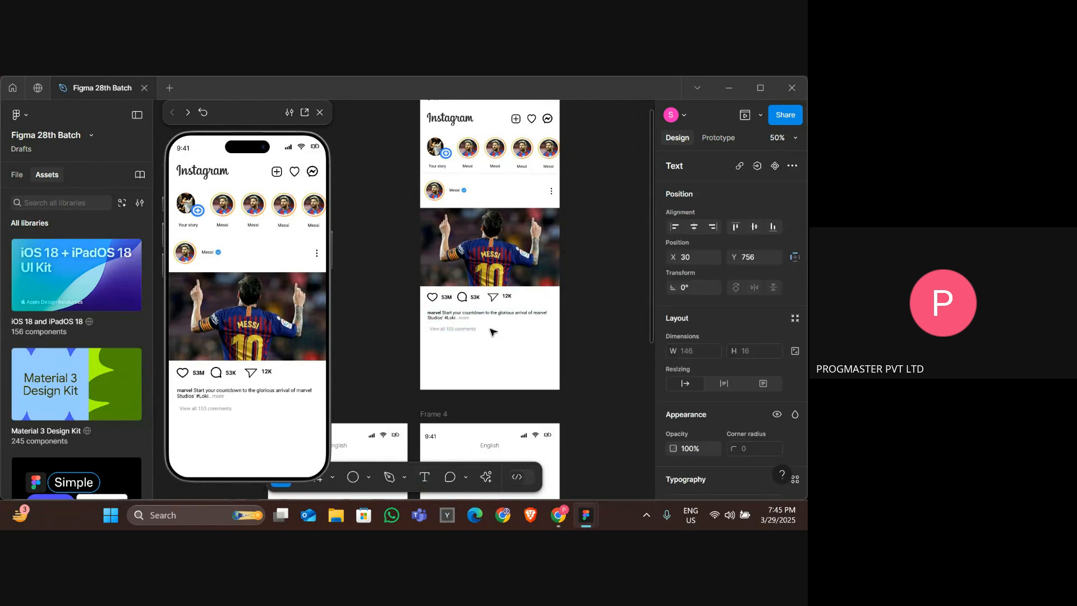
pyautogui.press('Escape')
pyautogui.press('Escape')
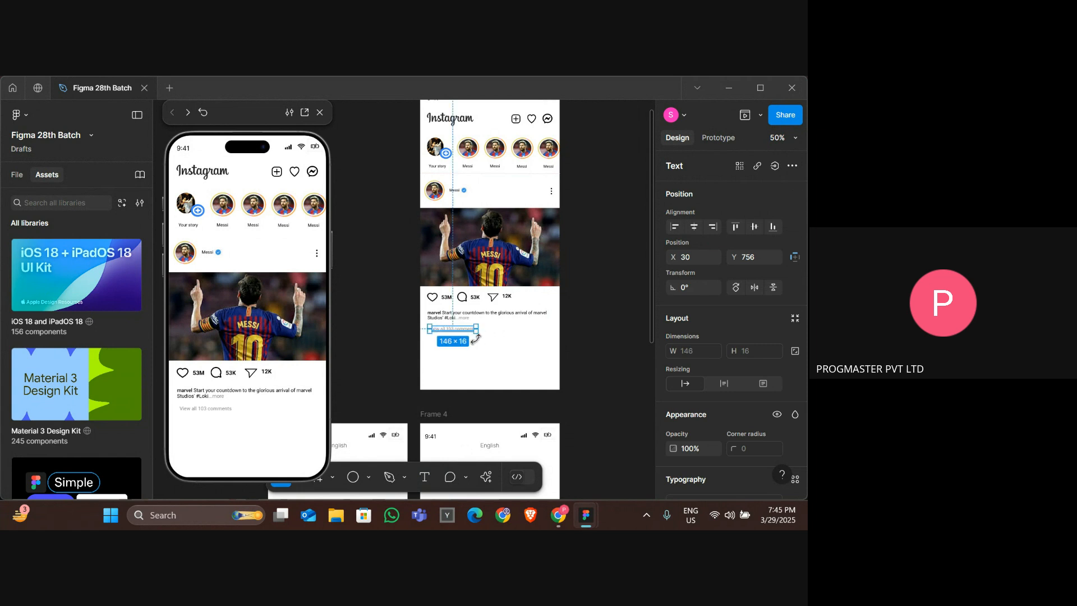
# Nudge the pasted comments line left and up so it aligns under the caption.
pyautogui.press('Left')
pyautogui.press('Left')
pyautogui.press('Left')
pyautogui.press('Left')
pyautogui.press('Left')
pyautogui.press('Left')
pyautogui.press('Left')
pyautogui.press('Left')
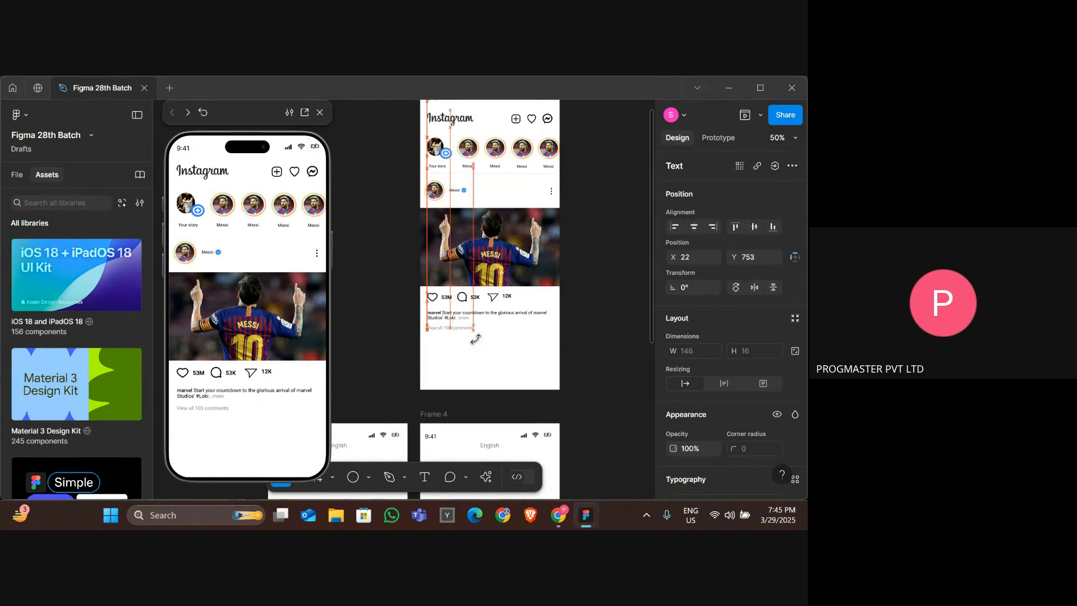
pyautogui.press('Up')
pyautogui.press('Up')
pyautogui.press('Up')
pyautogui.press('Up')
pyautogui.press('Up')
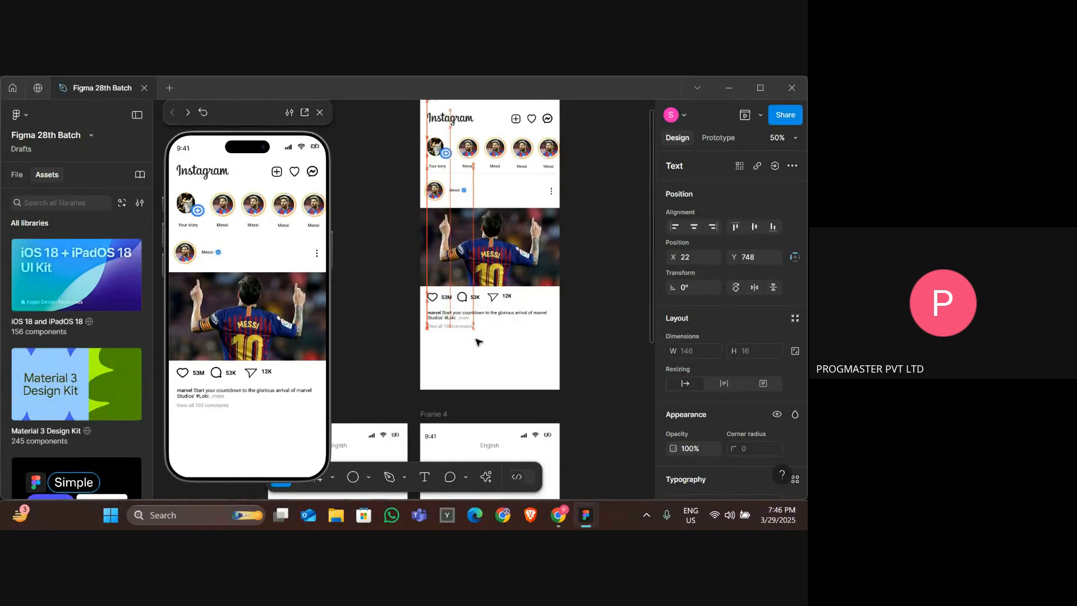
pyautogui.press('Up')
pyautogui.press('Up')
pyautogui.press('Up')
pyautogui.press('Escape')
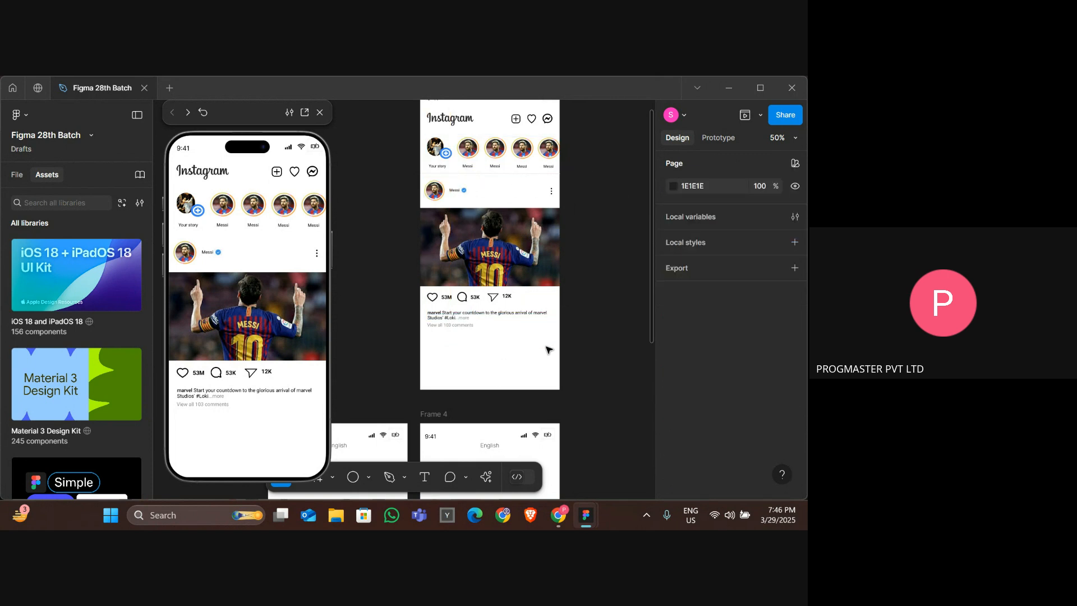
# Group the Messi post's header, photo, action icons, counts, caption and comments line together.
pyautogui.moveTo(547, 350); pyautogui.dragTo(447, 198)
pyautogui.rightClick(477, 214)
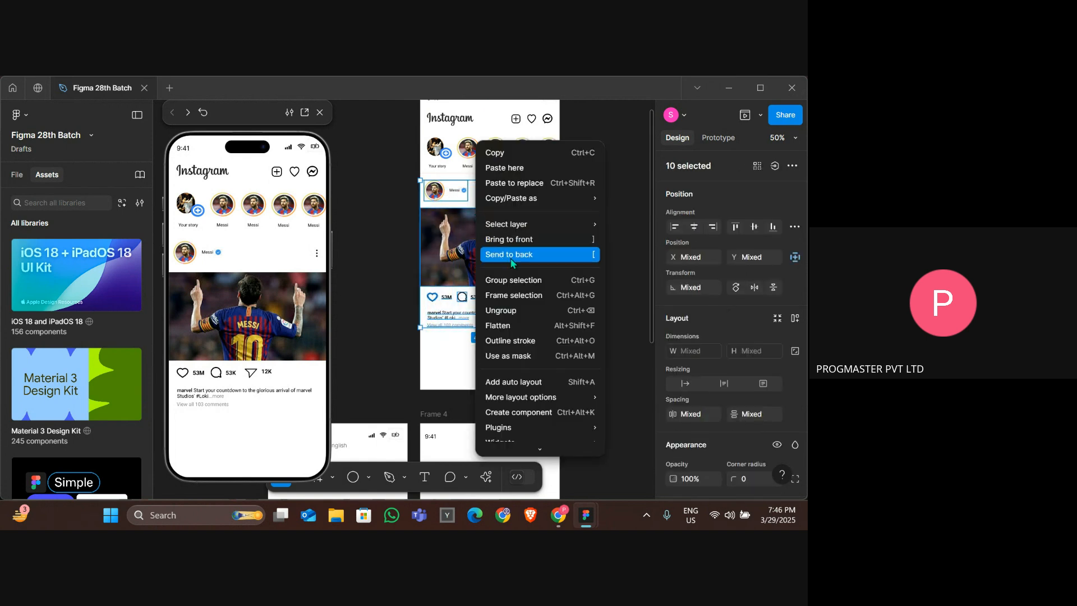
pyautogui.click(517, 282)
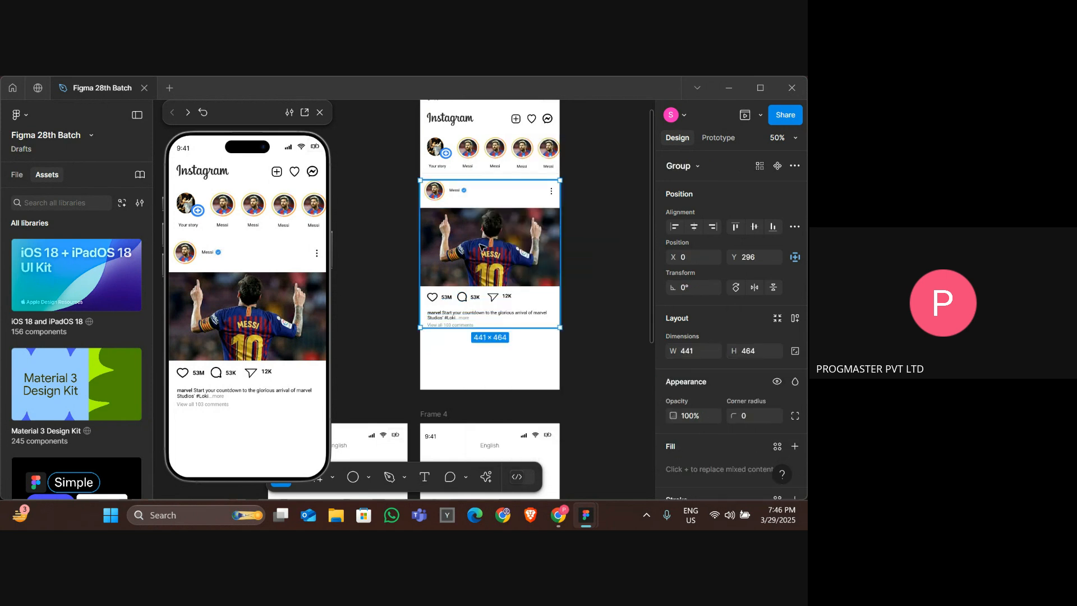
# Extend the Insta HomePage frame's height to about 1471 to make room for more posts.
pyautogui.scroll(2, 481, 246)
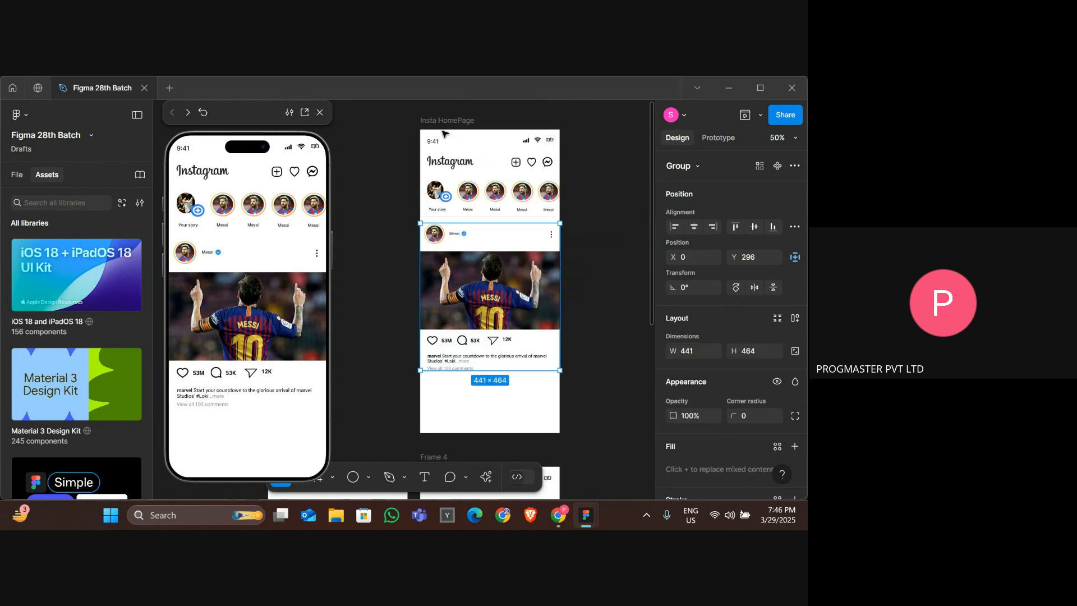
pyautogui.press('Escape')
pyautogui.scroll(-5, 485, 278)
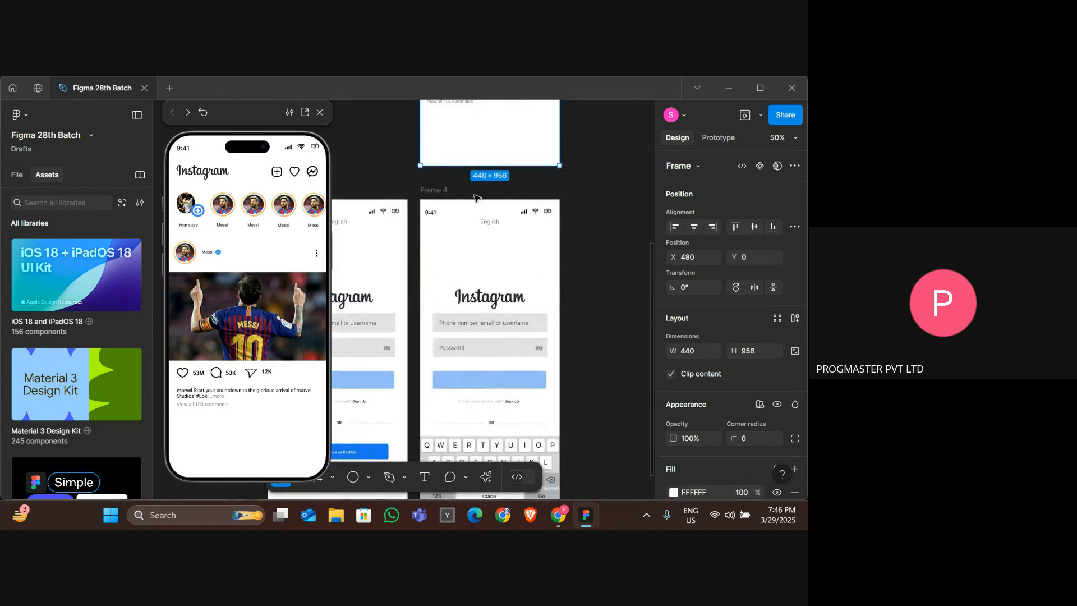
pyautogui.moveTo(462, 165); pyautogui.dragTo(455, 481)
pyautogui.scroll(6, 463, 169)
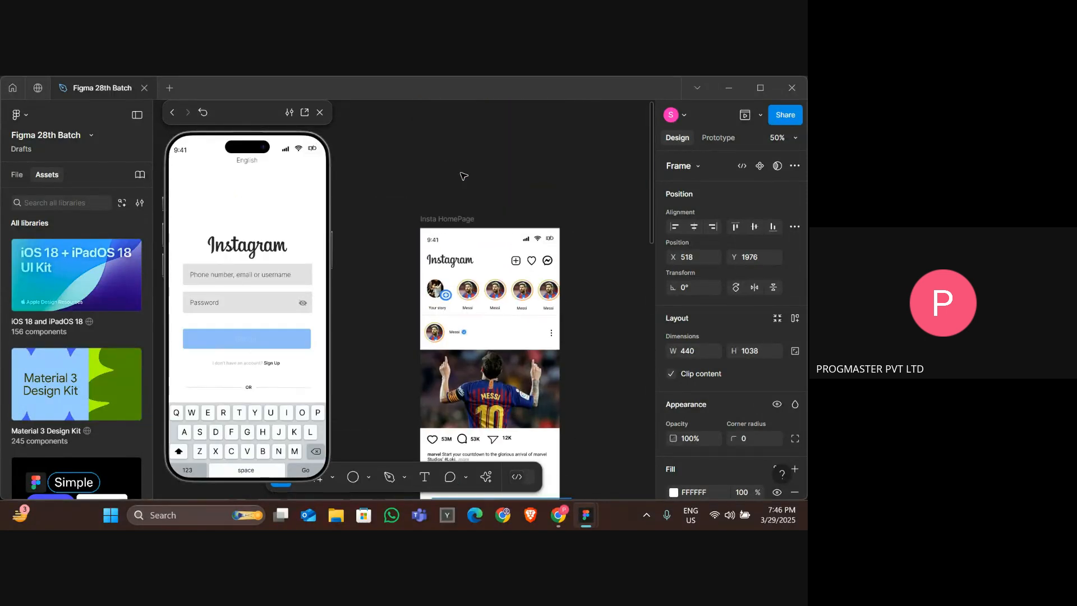
pyautogui.click(445, 225)
pyautogui.scroll(-6, 444, 226)
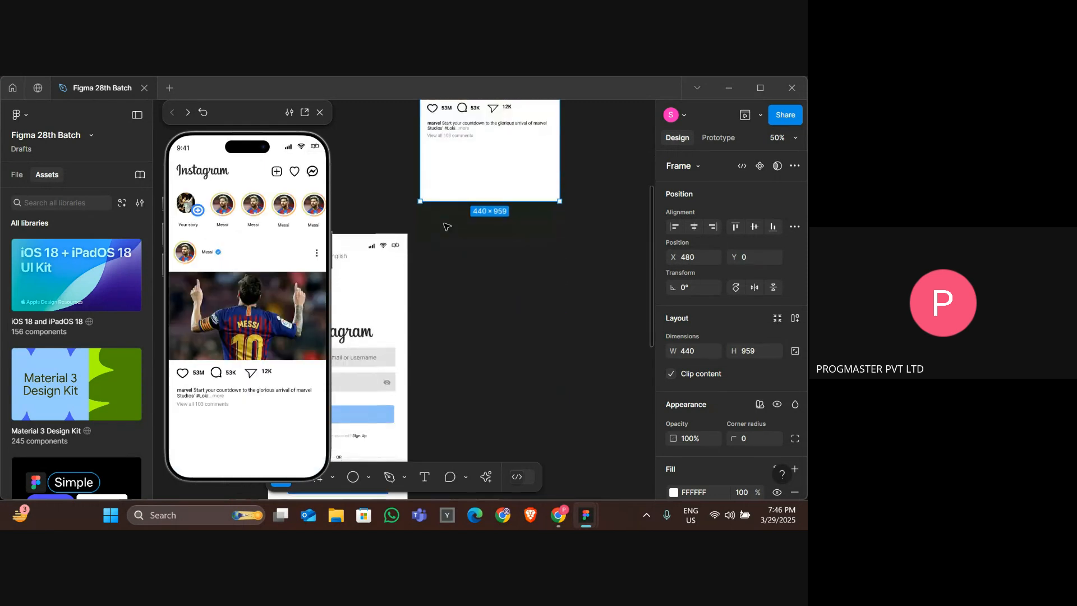
pyautogui.click(489, 208)
pyautogui.scroll(5, 490, 199)
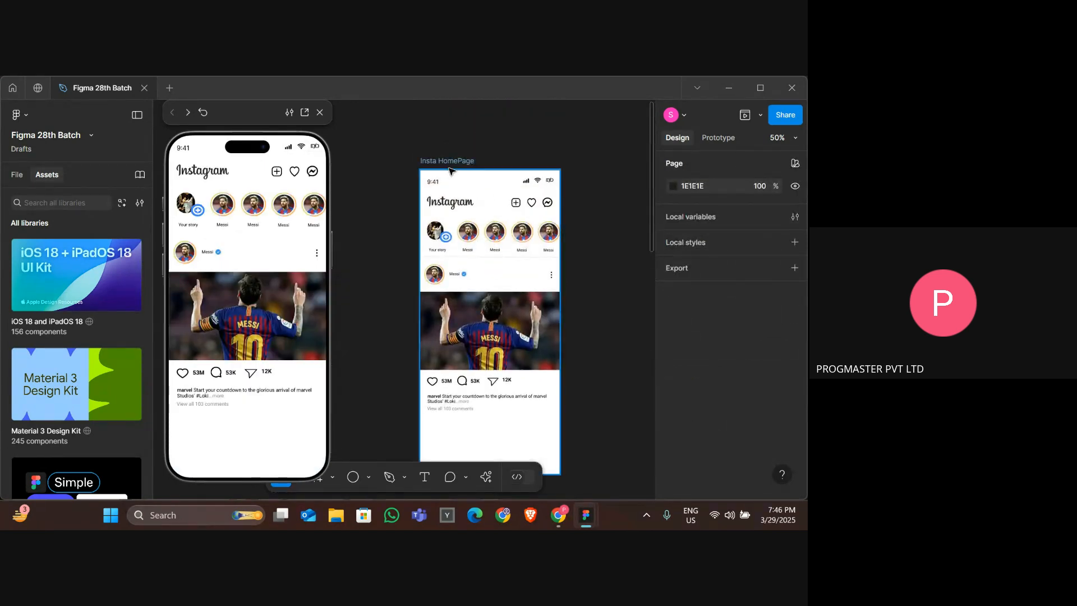
pyautogui.click(449, 167)
pyautogui.scroll(-3, 448, 168)
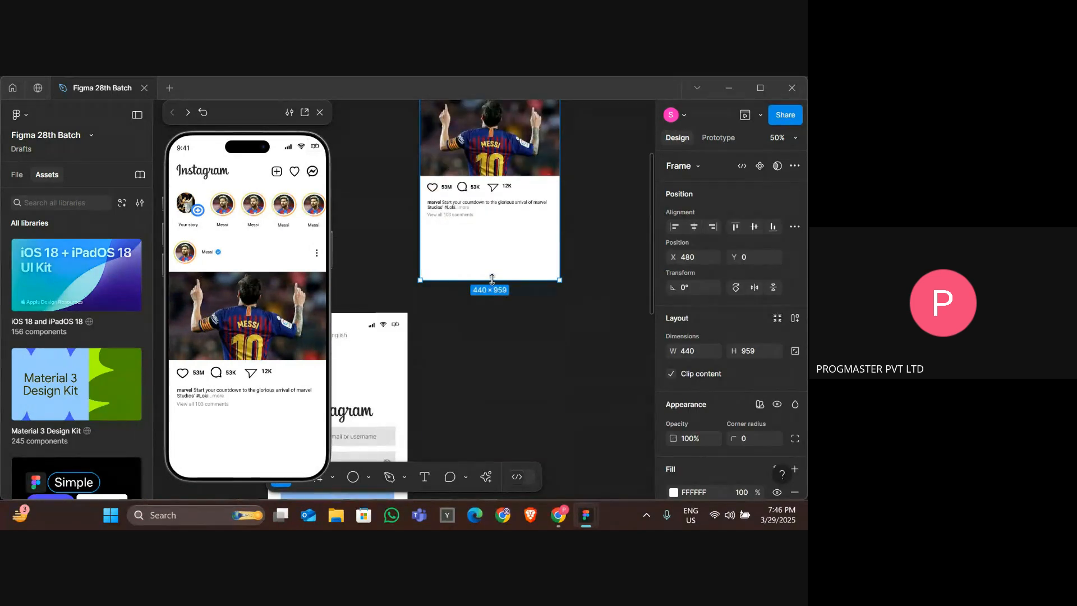
pyautogui.moveTo(496, 281); pyautogui.dragTo(480, 263)
pyautogui.scroll(2, 480, 263)
pyautogui.scroll(3, 481, 264)
pyautogui.click(442, 295)
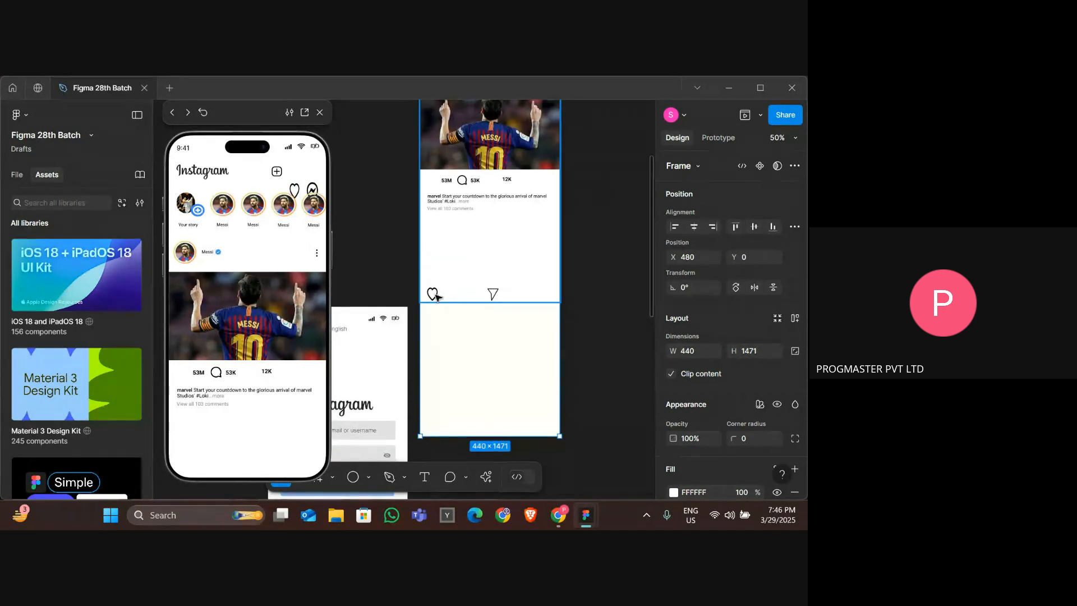
pyautogui.press('Escape')
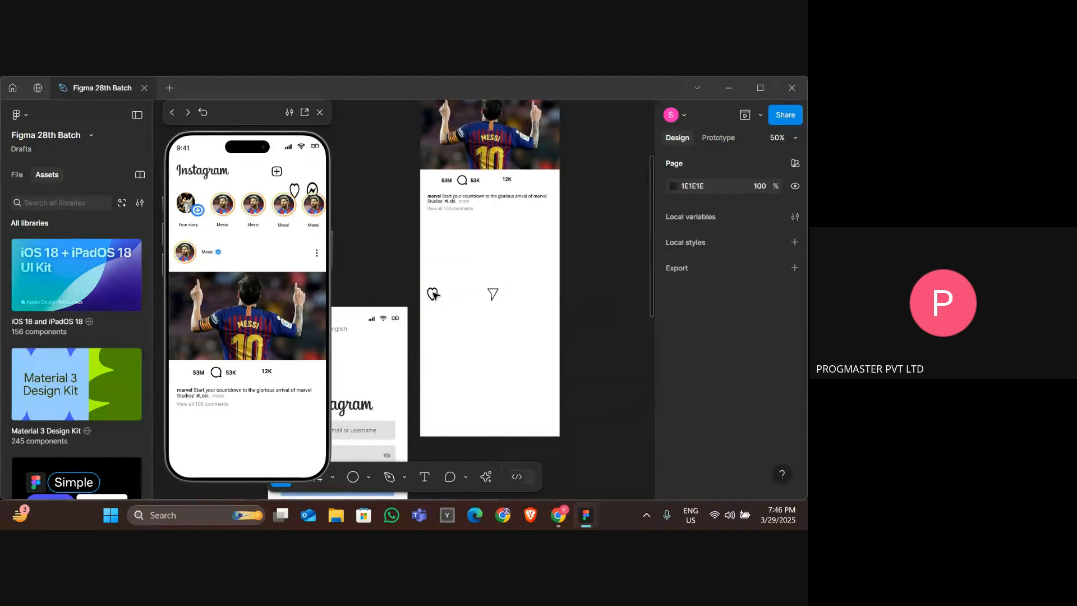
pyautogui.click(457, 169)
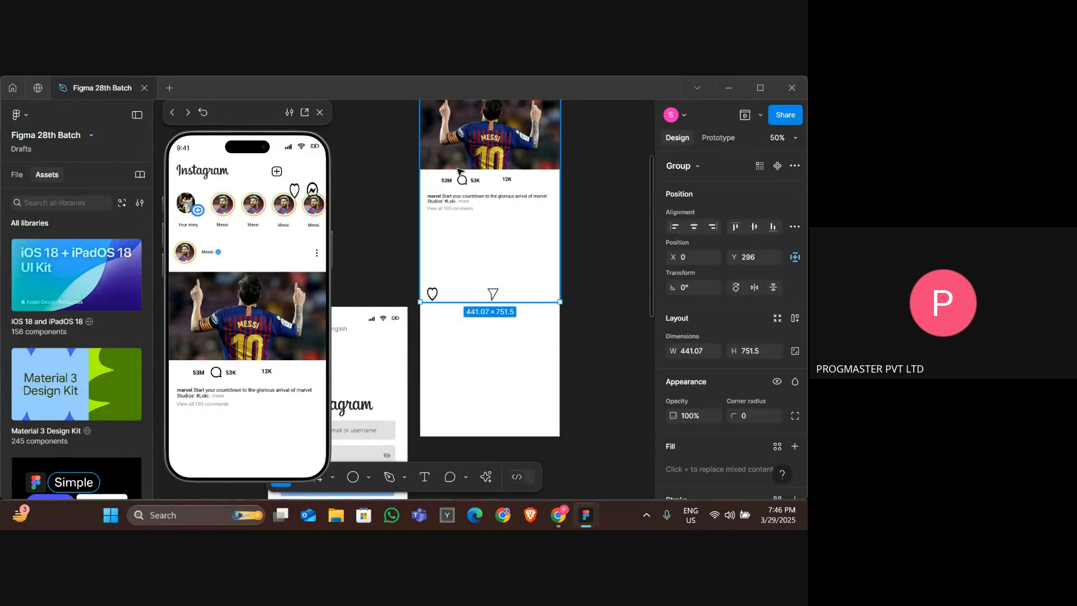
pyautogui.moveTo(492, 302); pyautogui.dragTo(489, 260)
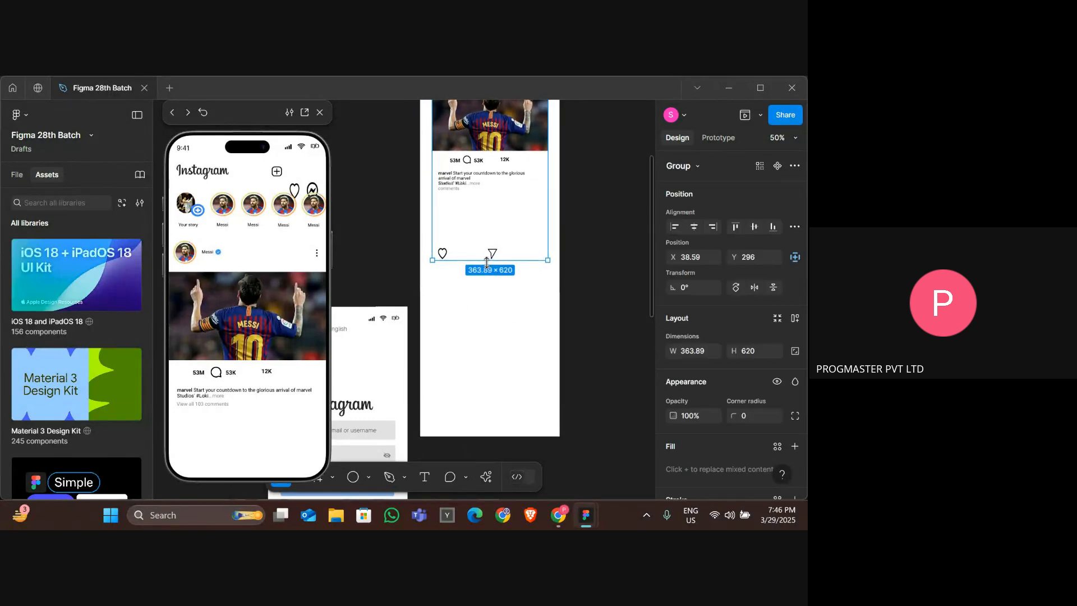
pyautogui.hotkey('ctrl', 'z')
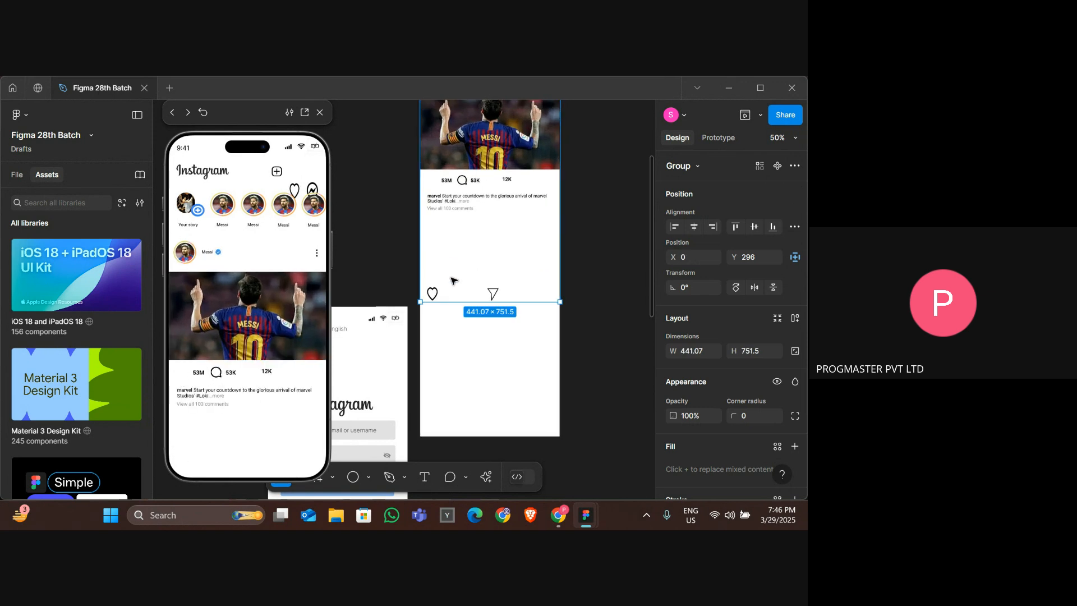
pyautogui.click(432, 294)
pyautogui.press('Delete')
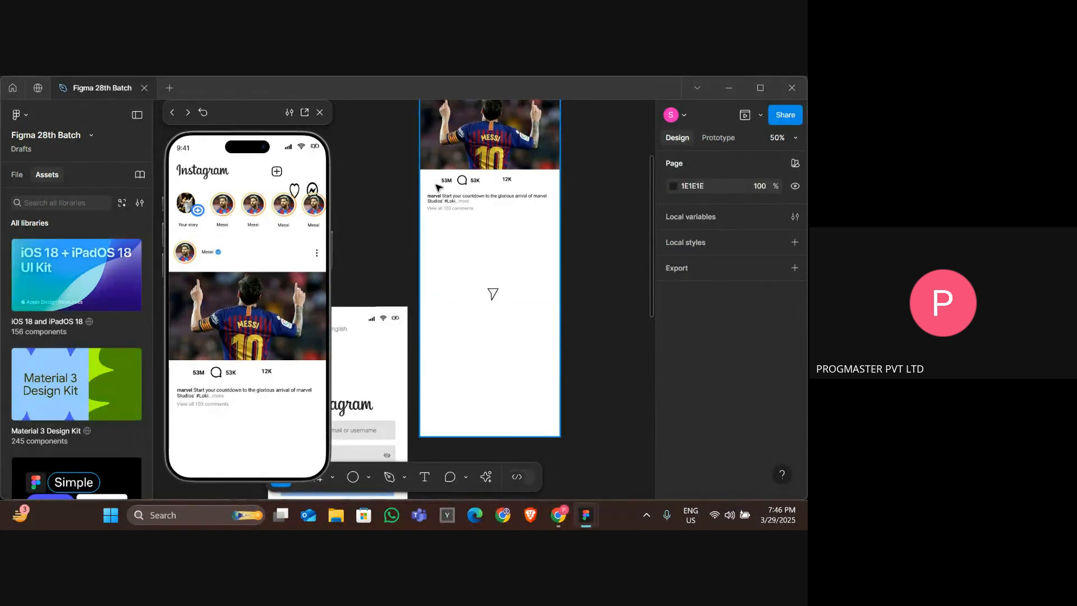
pyautogui.hotkey('ctrl', 'z')
# Move the displaced heart and share icons back into the action row beside their counts.
pyautogui.moveTo(432, 294); pyautogui.dragTo(433, 181)
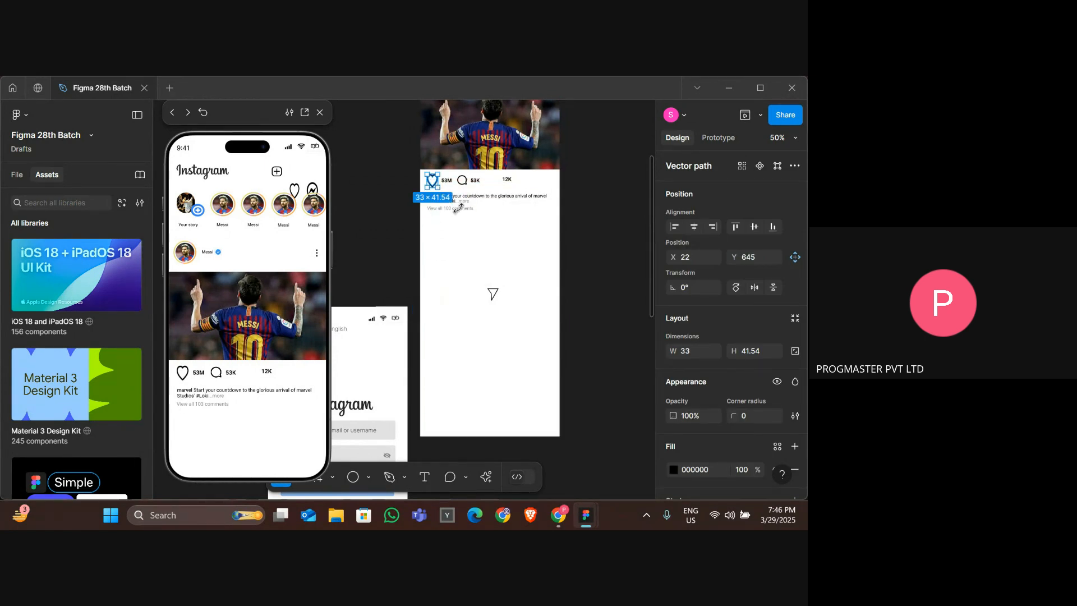
pyautogui.click(497, 196)
pyautogui.moveTo(499, 198); pyautogui.dragTo(497, 178)
pyautogui.click(499, 241)
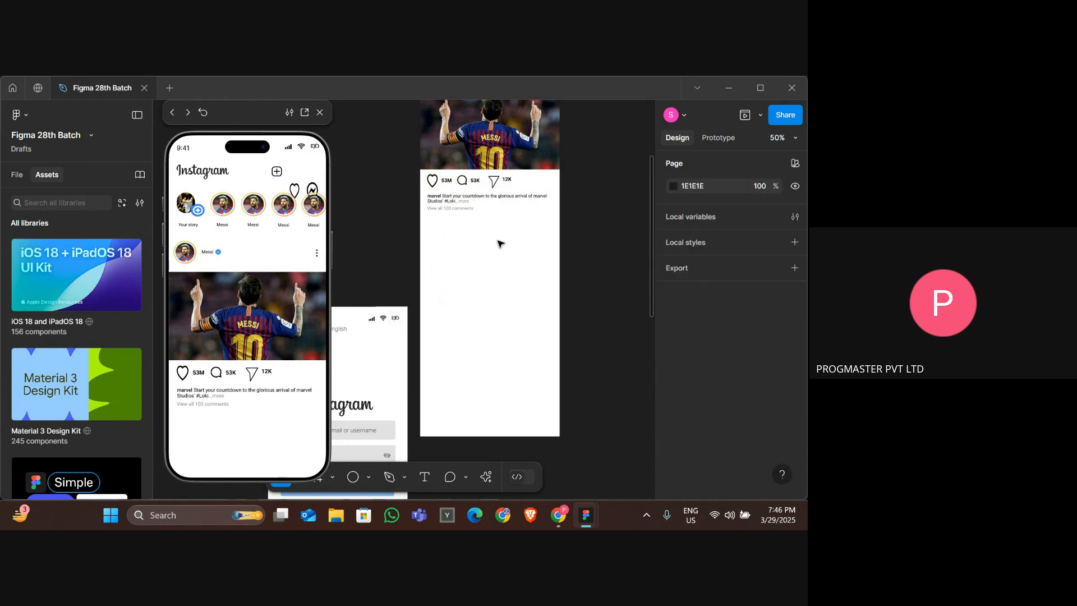
# Regroup all elements of the Messi post into a single group.
pyautogui.click(461, 167)
pyautogui.scroll(3, 461, 172)
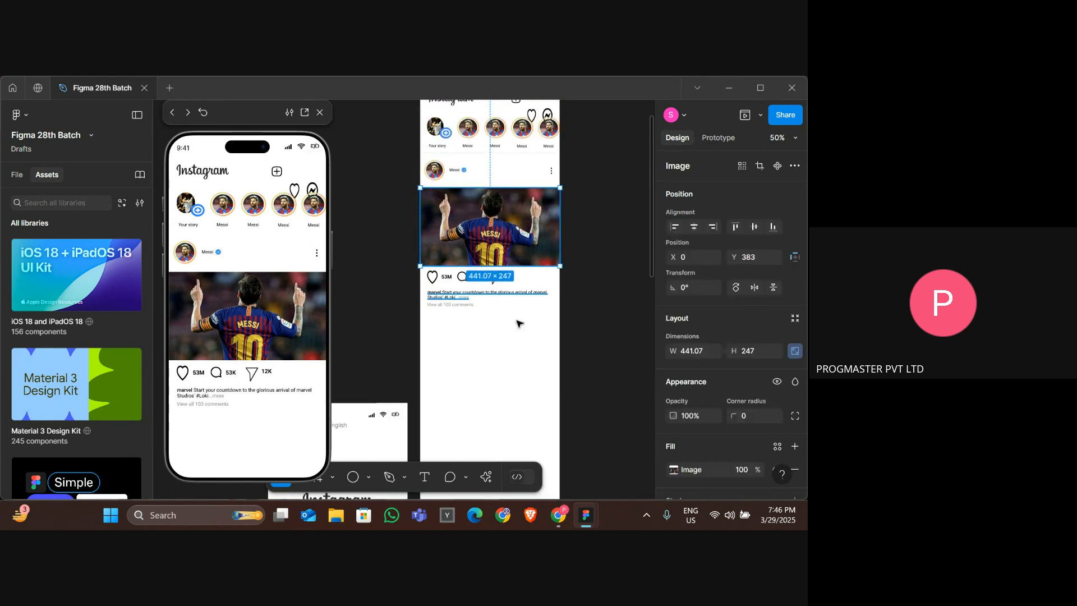
pyautogui.moveTo(512, 355); pyautogui.dragTo(459, 164)
pyautogui.rightClick(465, 189)
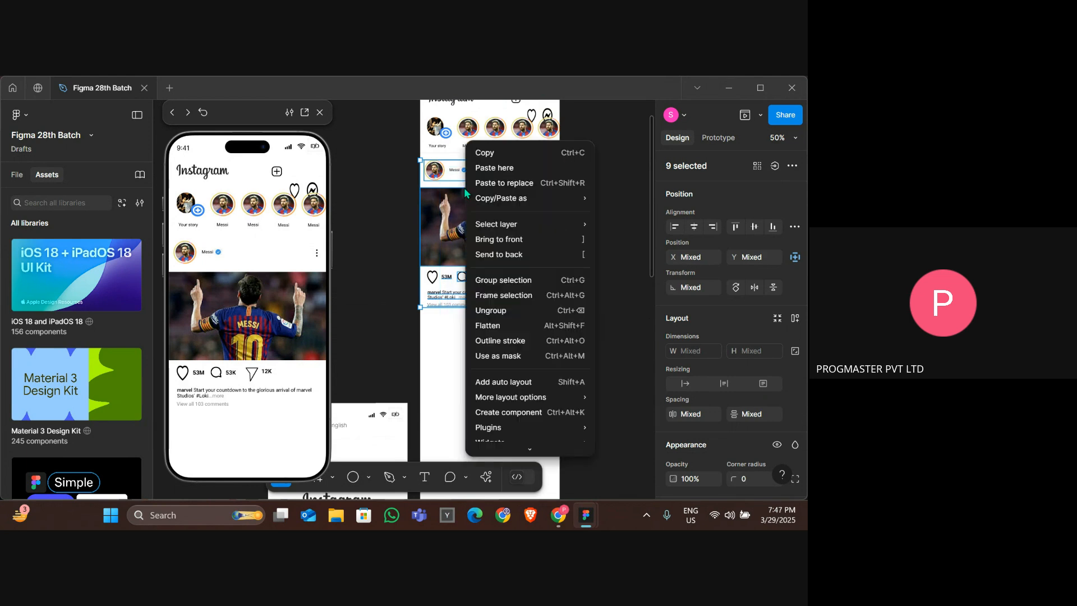
pyautogui.click(524, 282)
# Duplicate the post group and place the copy directly below the first post.
pyautogui.doubleClick(478, 223)
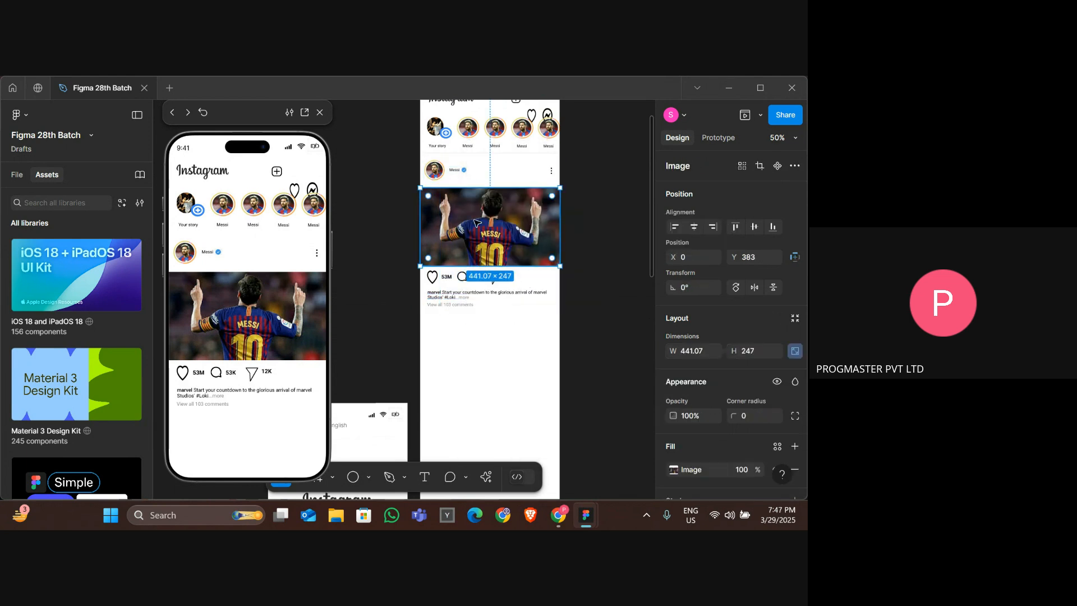
pyautogui.click(440, 167)
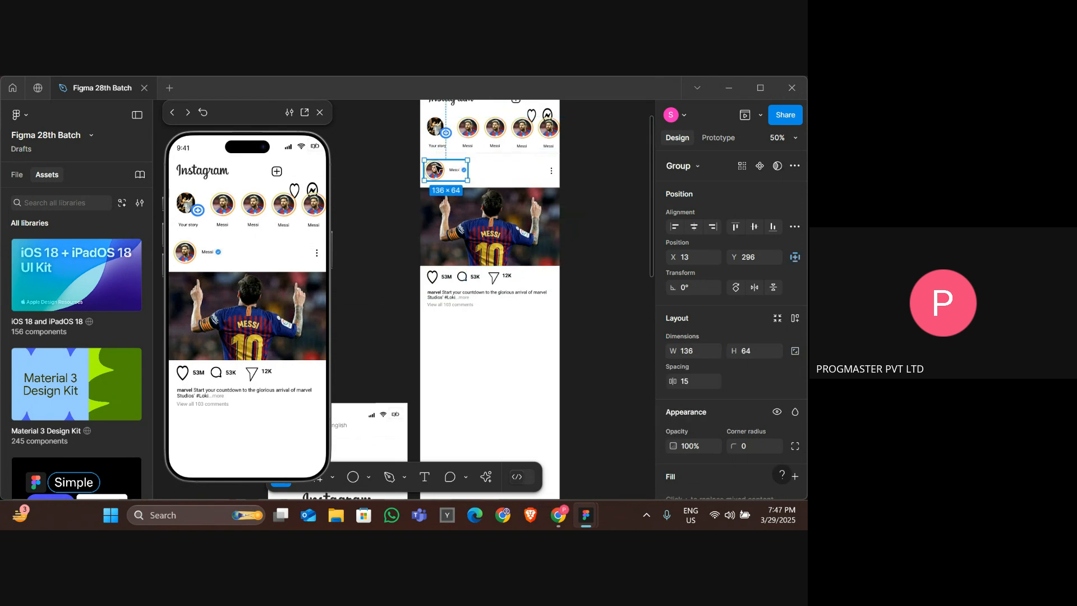
pyautogui.click(506, 183)
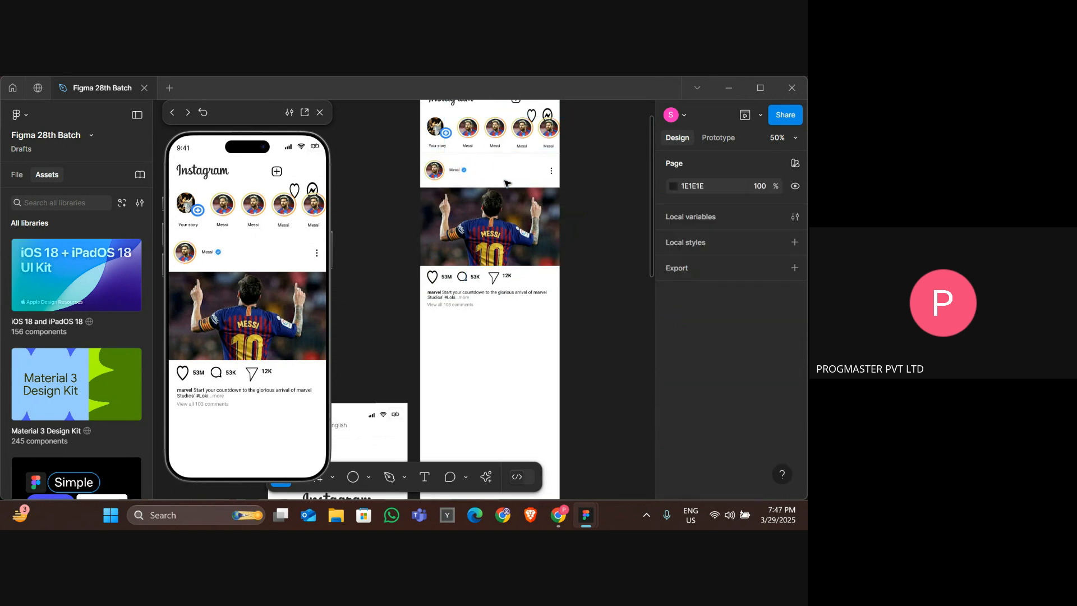
pyautogui.click(529, 269)
pyautogui.moveTo(530, 270); pyautogui.dragTo(530, 425)
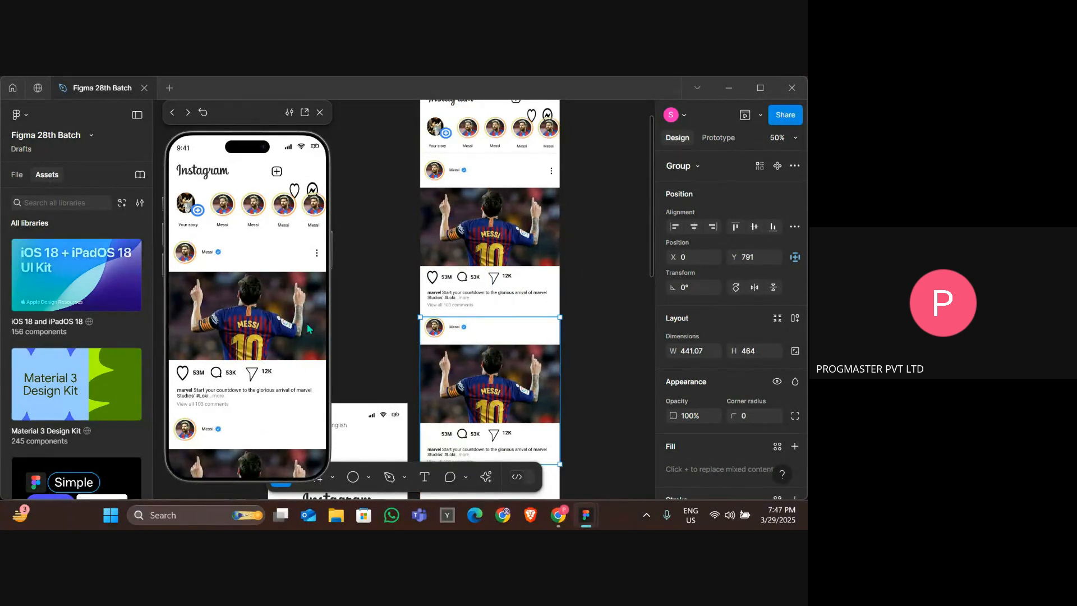
# Resize the first post's heart icon to about 33 × 31 and nudge it into line with the action row.
pyautogui.keyDown('ctrl'); pyautogui.click(434, 279); pyautogui.keyUp('ctrl')
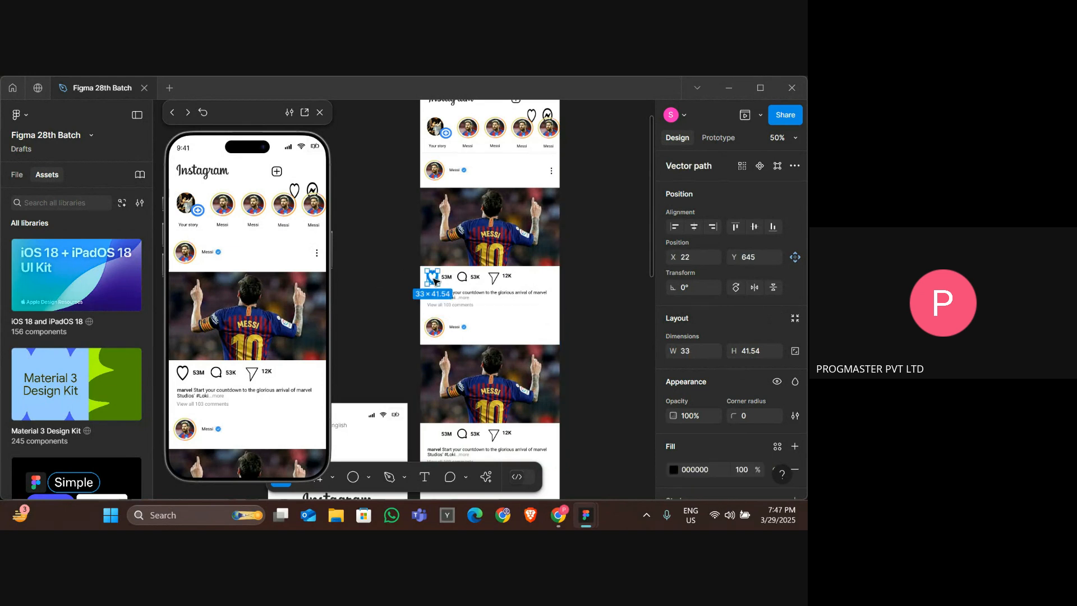
pyautogui.hotkey('ctrl', 'Up')
pyautogui.hotkey('ctrl', 'Up')
pyautogui.hotkey('ctrl', 'Up')
pyautogui.hotkey('ctrl', 'Up')
pyautogui.hotkey('ctrl', 'Up')
pyautogui.hotkey('ctrl', 'Up')
pyautogui.hotkey('ctrl', 'Up')
pyautogui.hotkey('ctrl', 'Up')
pyautogui.hotkey('ctrl', 'Up')
pyautogui.hotkey('ctrl', 'Up')
pyautogui.hotkey('ctrl', 'Up')
pyautogui.hotkey('ctrl', 'Up')
pyautogui.hotkey('ctrl', 'Up')
pyautogui.hotkey('ctrl', 'Up')
pyautogui.hotkey('ctrl', 'Up')
pyautogui.hotkey('ctrl', 'Up')
pyautogui.hotkey('ctrl', 'Up')
pyautogui.hotkey('ctrl', 'Up')
pyautogui.hotkey('ctrl', 'Up')
pyautogui.hotkey('ctrl', 'Up')
pyautogui.hotkey('ctrl', 'Up')
pyautogui.moveTo(433, 279); pyautogui.dragTo(435, 280)
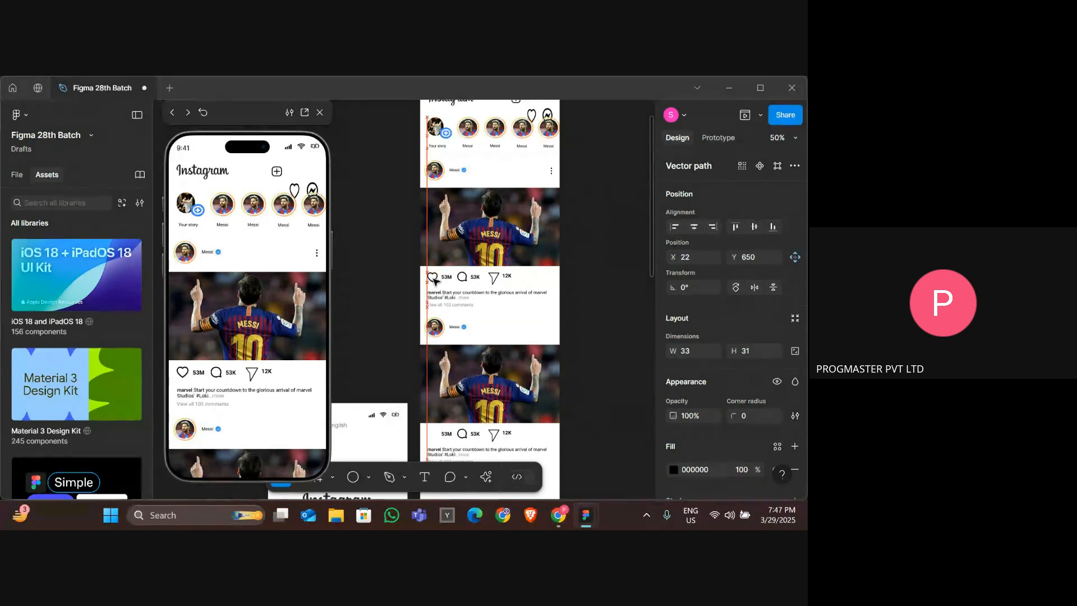
pyautogui.press('Up')
pyautogui.press('Up')
pyautogui.press('Up')
pyautogui.press('Down')
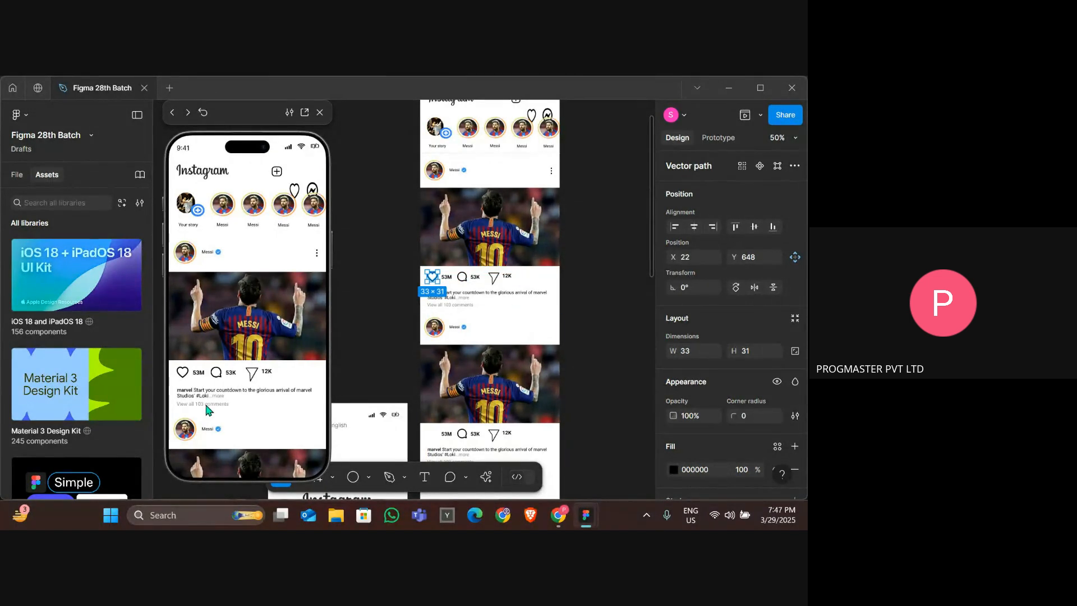
# Scroll through the prototype preview to check the duplicated posts in the feed.
pyautogui.scroll(-3, 206, 409)
pyautogui.scroll(-4, 206, 406)
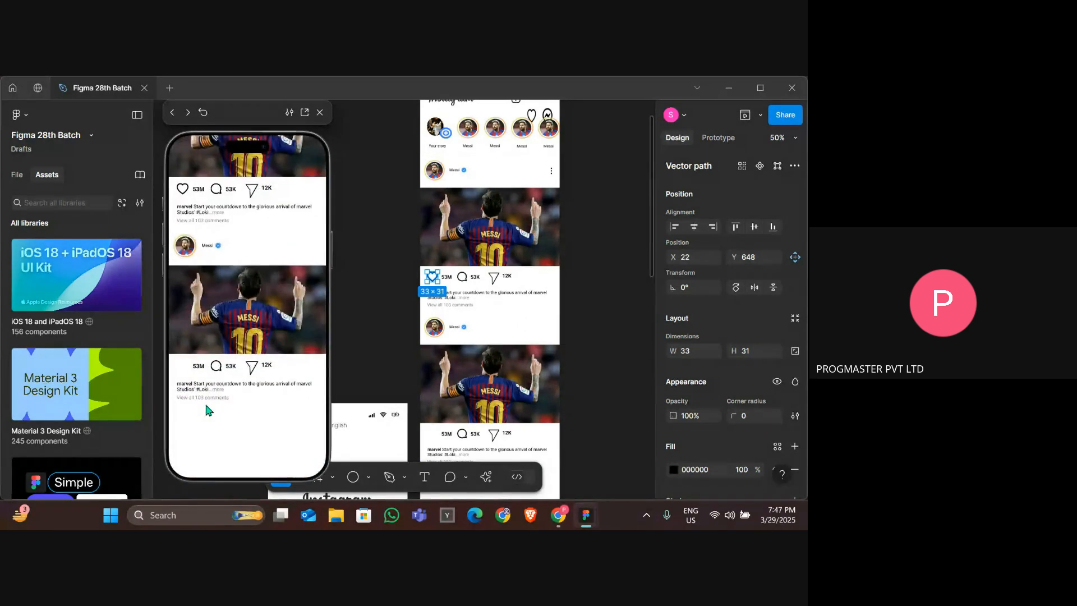
pyautogui.scroll(4, 206, 406)
pyautogui.scroll(-4, 206, 405)
pyautogui.scroll(4, 206, 405)
pyautogui.scroll(-4, 208, 409)
pyautogui.scroll(4, 208, 409)
pyautogui.scroll(3, 429, 323)
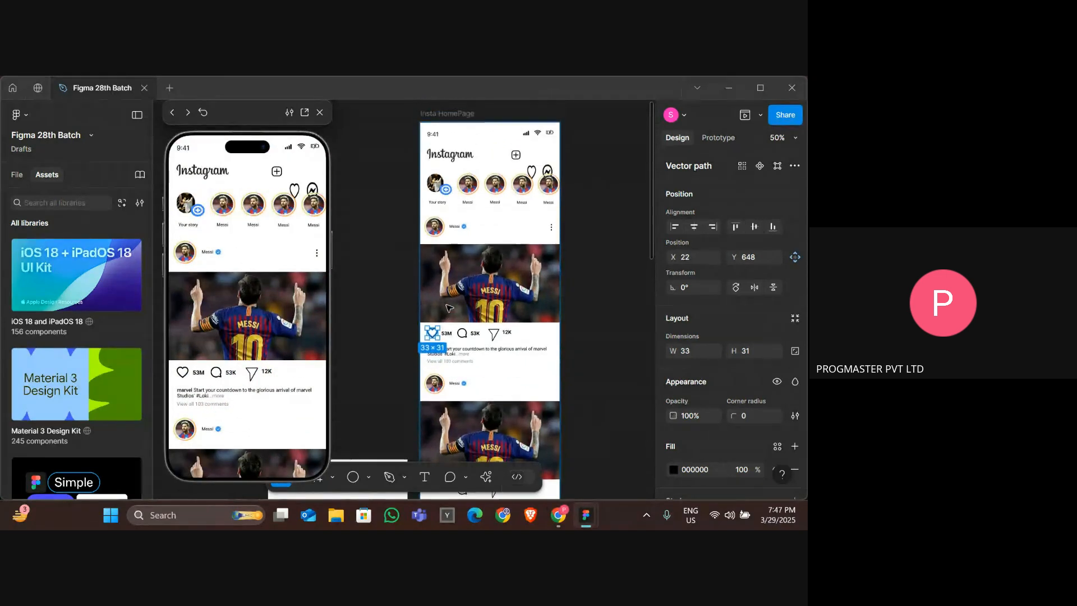
# Move the heart icon up into the header row beside the plus icon.
pyautogui.click(533, 207)
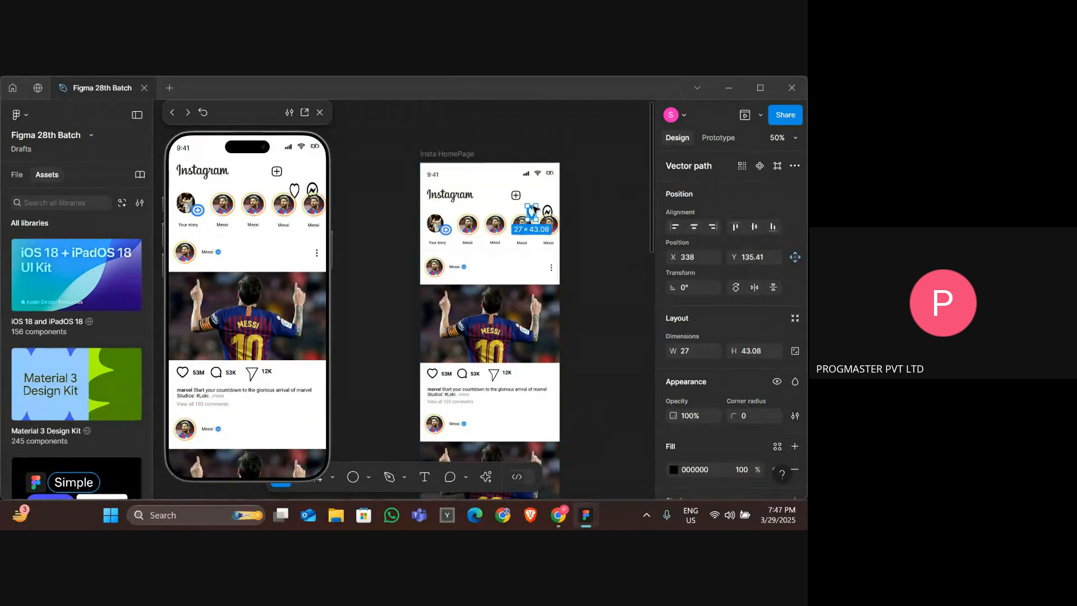
pyautogui.press('Up')
pyautogui.press('Up')
pyautogui.press('Up')
pyautogui.press('Up')
pyautogui.press('Up')
pyautogui.press('Up')
pyautogui.press('Up')
pyautogui.press('Up')
pyautogui.press('Up')
pyautogui.press('Up')
pyautogui.press('Up')
pyautogui.press('Up')
pyautogui.press('Up')
pyautogui.press('Up')
pyautogui.press('Up')
pyautogui.press('Up')
pyautogui.press('Up')
pyautogui.press('Up')
pyautogui.press('Up')
pyautogui.press('Up')
pyautogui.press('Up')
pyautogui.press('Up')
pyautogui.press('Up')
pyautogui.press('Up')
pyautogui.press('Up')
pyautogui.press('Up')
pyautogui.press('Up')
pyautogui.press('Up')
pyautogui.press('Up')
pyautogui.press('Up')
pyautogui.press('Up')
pyautogui.press('Up')
pyautogui.press('Up')
pyautogui.press('Up')
pyautogui.press('Up')
pyautogui.press('Up')
pyautogui.press('Up')
pyautogui.press('Up')
pyautogui.press('Up')
pyautogui.press('Up')
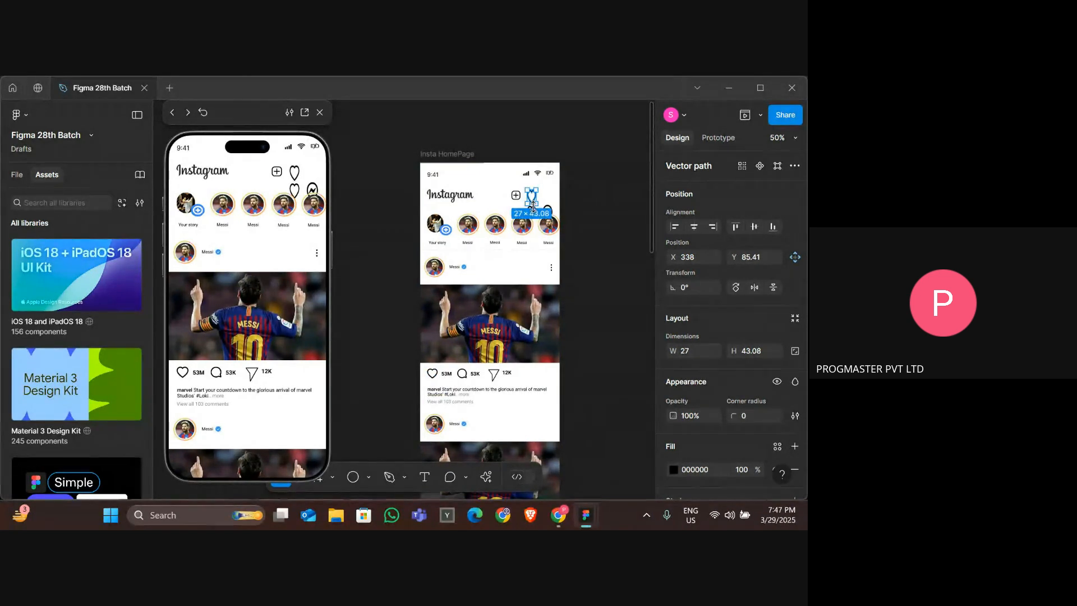
# Delete the leftover duplicate heart icon below the header.
pyautogui.click(534, 233)
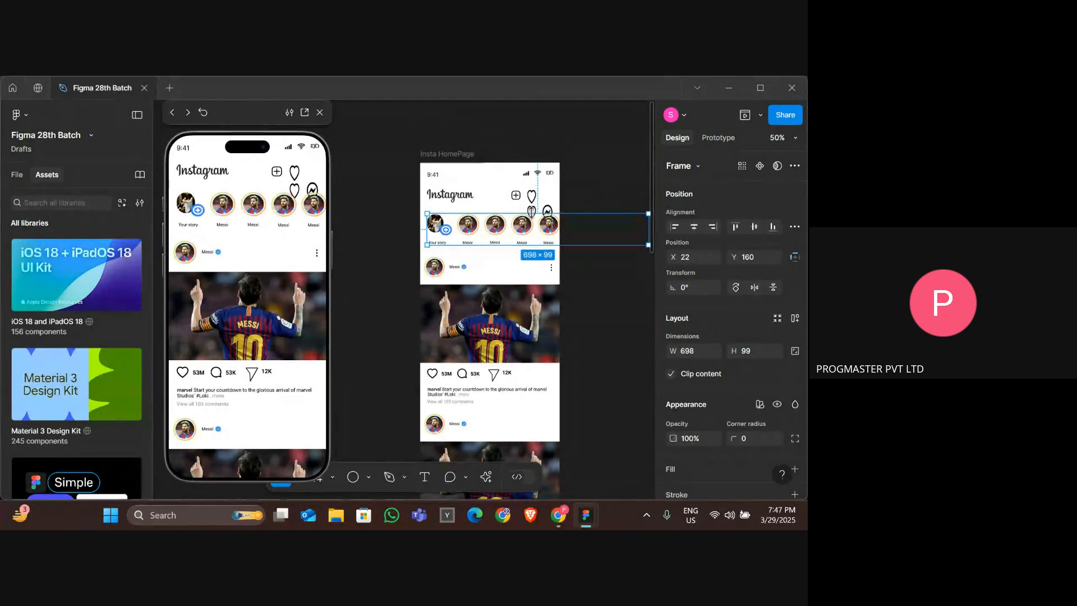
pyautogui.click(528, 207)
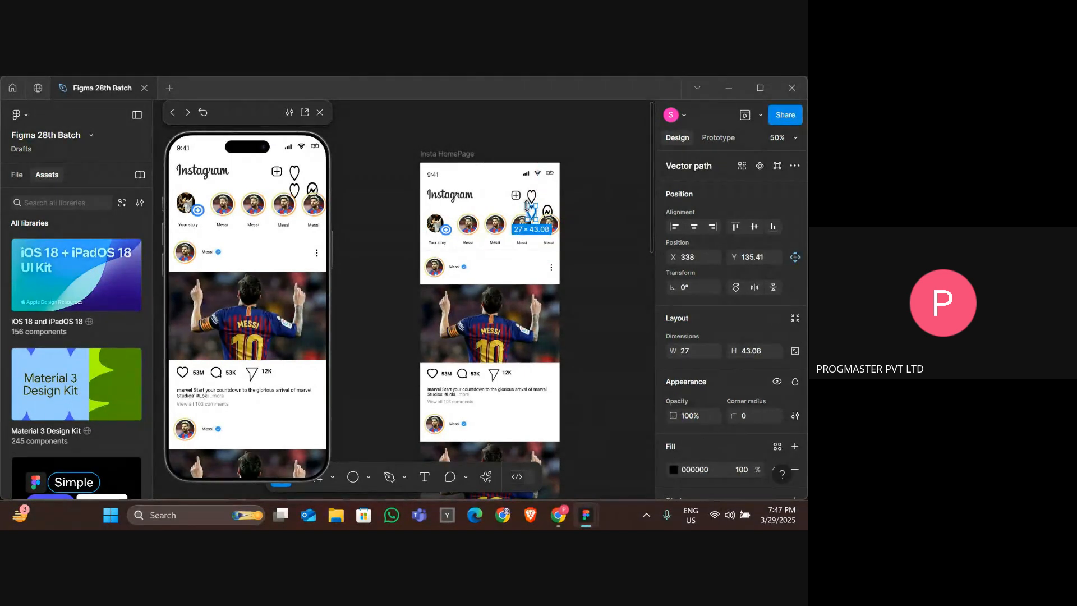
pyautogui.press('Delete')
# Move the messenger icon up into the header row beside the heart and shorten it slightly.
pyautogui.click(552, 213)
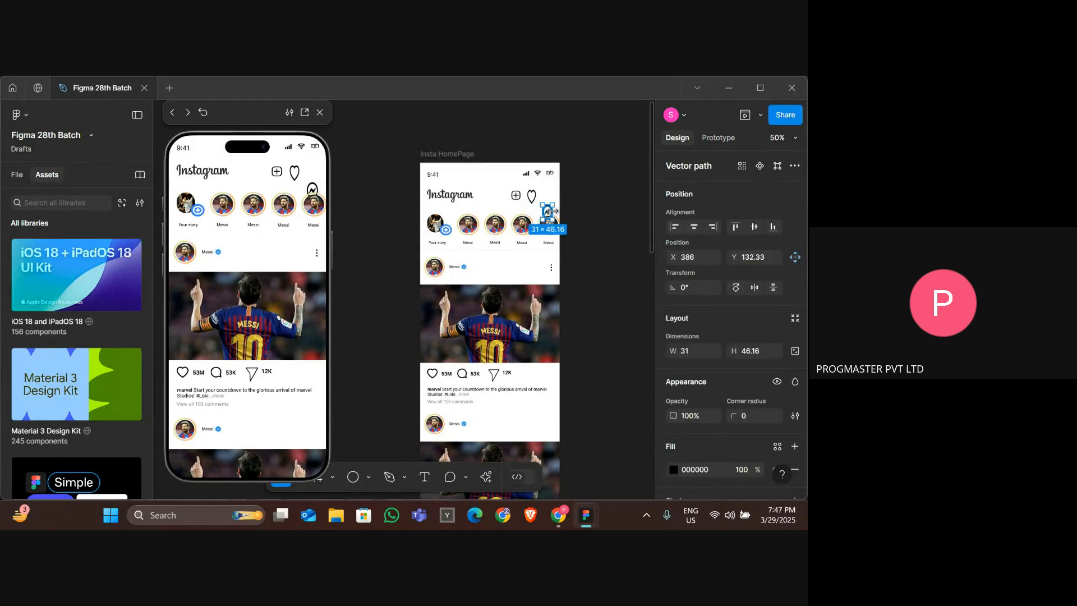
pyautogui.press('Up')
pyautogui.press('Up')
pyautogui.press('Up')
pyautogui.press('Up')
pyautogui.press('Up')
pyautogui.press('Up')
pyautogui.press('Up')
pyautogui.press('Up')
pyautogui.press('Up')
pyautogui.press('Up')
pyautogui.press('Up')
pyautogui.press('Up')
pyautogui.press('Up')
pyautogui.press('Up')
pyautogui.press('Up')
pyautogui.press('Up')
pyautogui.press('Up')
pyautogui.press('Up')
pyautogui.press('Up')
pyautogui.press('Up')
pyautogui.press('Up')
pyautogui.press('Up')
pyautogui.press('Up')
pyautogui.press('Up')
pyautogui.press('Up')
pyautogui.press('Up')
pyautogui.press('Up')
pyautogui.press('Up')
pyautogui.press('Up')
pyautogui.press('Up')
pyautogui.press('Up')
pyautogui.press('Up')
pyautogui.press('Up')
pyautogui.press('Up')
pyautogui.press('Up')
pyautogui.press('Up')
pyautogui.press('Up')
pyautogui.press('Up')
pyautogui.press('Up')
pyautogui.press('Up')
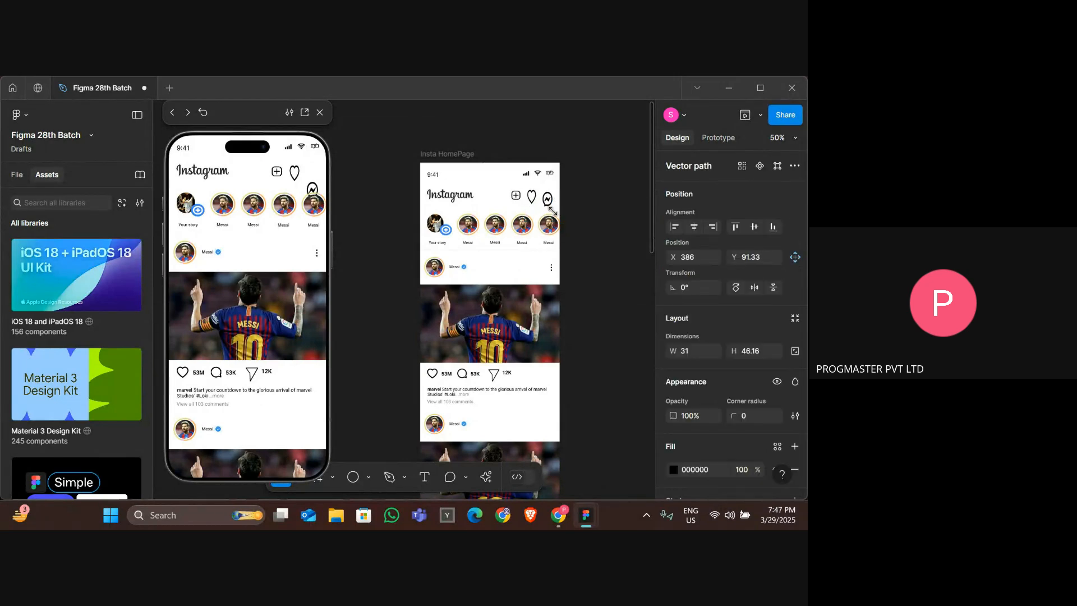
pyautogui.hotkey('ctrl', 'Up')
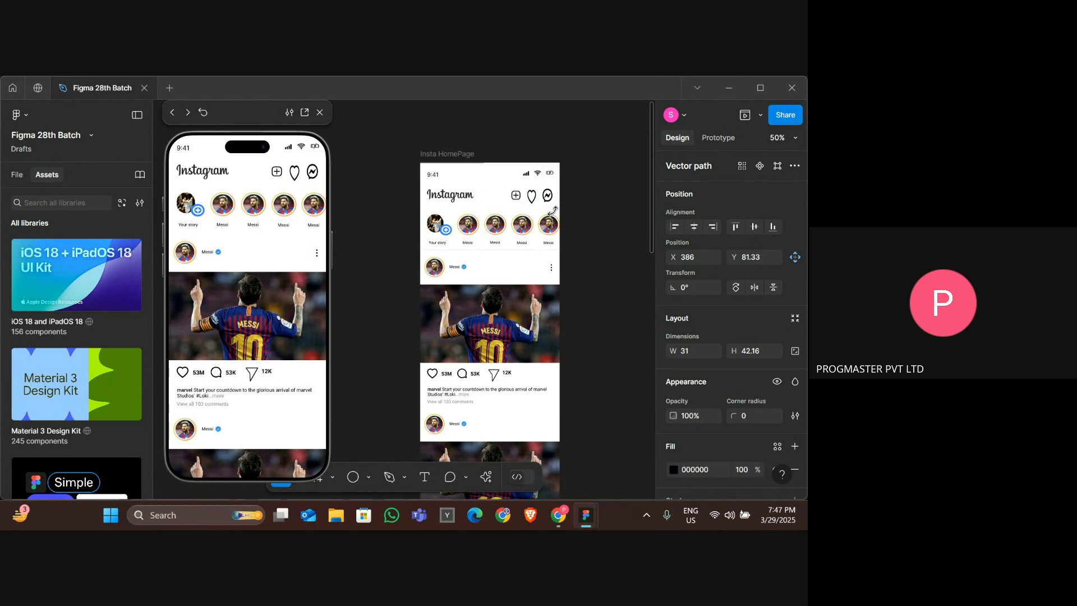
# Resize the header heart icon and nudge it left into line with the plus icon.
pyautogui.click(531, 196)
pyautogui.hotkey('ctrl', 'Up')
pyautogui.hotkey('ctrl', 'Up')
pyautogui.hotkey('ctrl', 'Up')
pyautogui.hotkey('ctrl', 'Right')
pyautogui.hotkey('ctrl', 'Right')
pyautogui.hotkey('ctrl', 'Right')
pyautogui.hotkey('ctrl', 'Down')
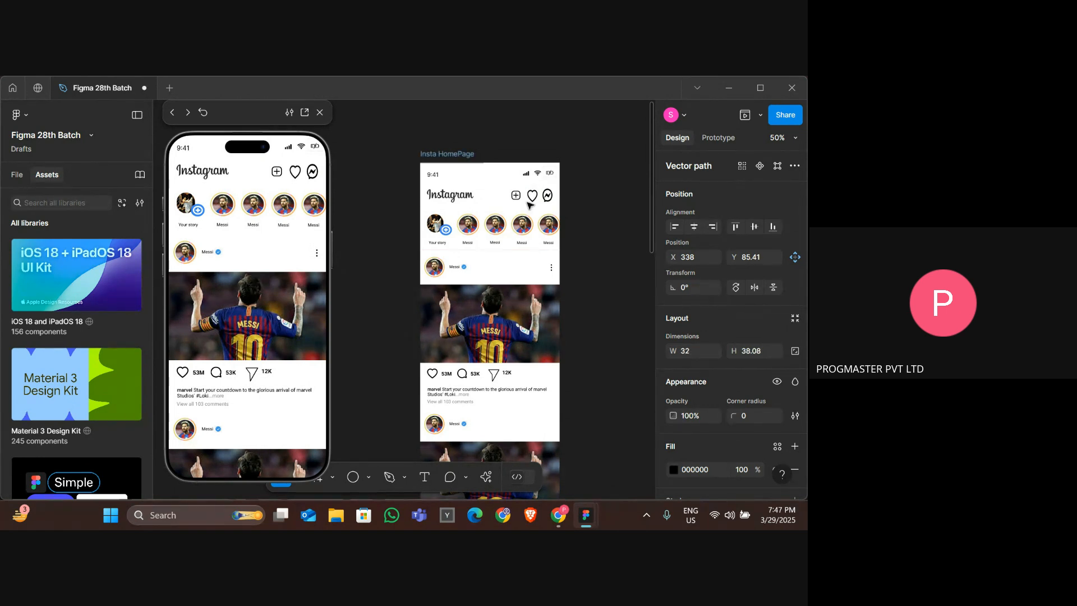
pyautogui.hotkey('ctrl', 'Right')
pyautogui.hotkey('ctrl', 'Right')
pyautogui.hotkey('ctrl', 'Right')
pyautogui.press('Left')
pyautogui.press('Left')
# Enlarge the header plus icon to 34 × 34.
pyautogui.click(516, 196)
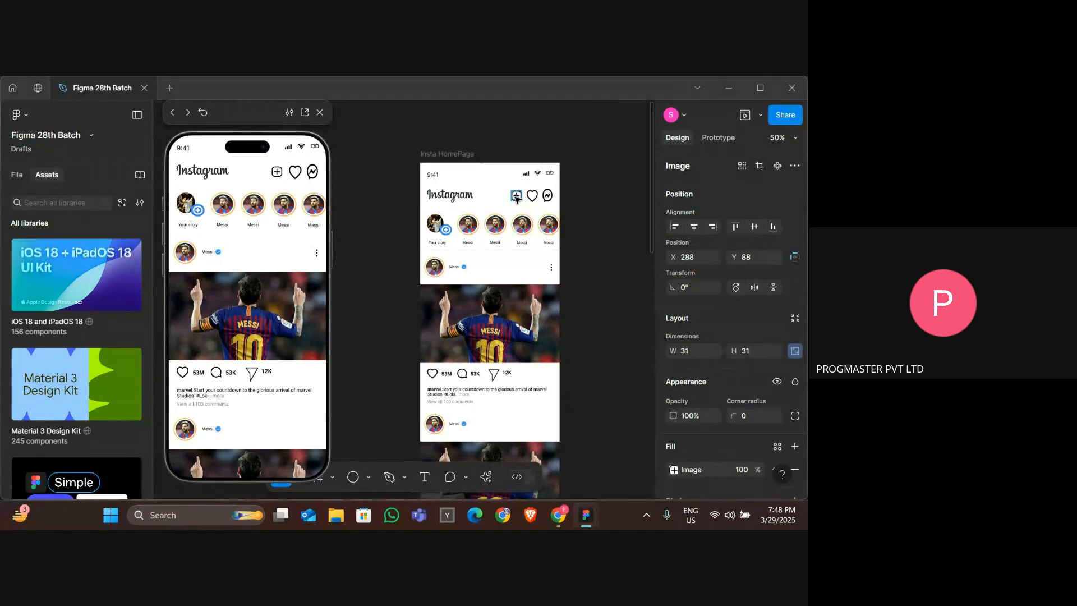
pyautogui.hotkey('ctrl', 'Right')
pyautogui.hotkey('ctrl', 'Right')
pyautogui.hotkey('ctrl', 'Right')
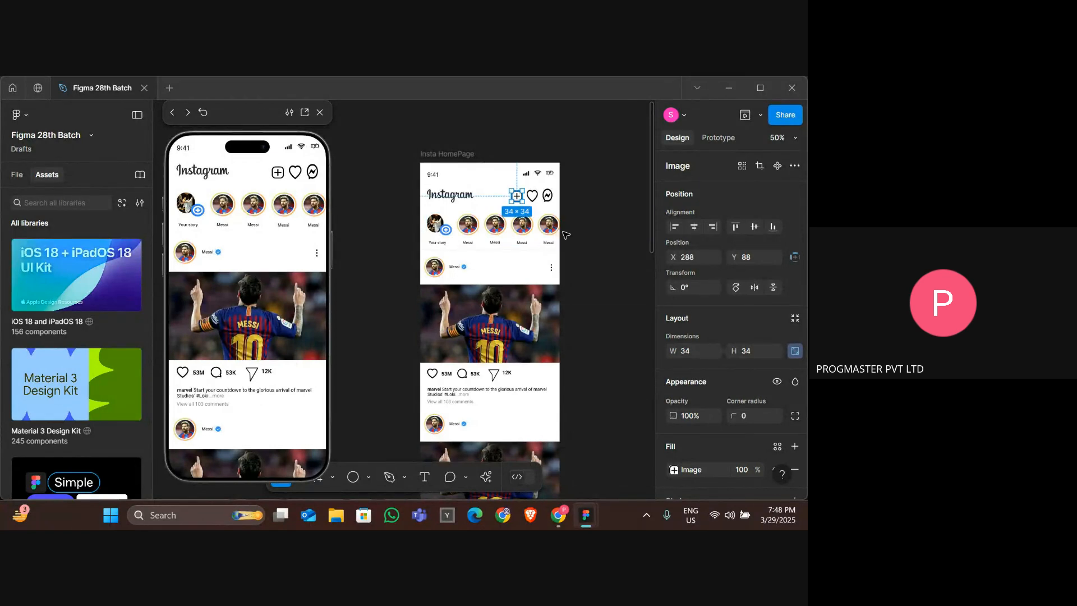
pyautogui.click(565, 235)
# Resize the messenger icon to about 31 × 39 and nudge it down into line with the header icons.
pyautogui.click(547, 196)
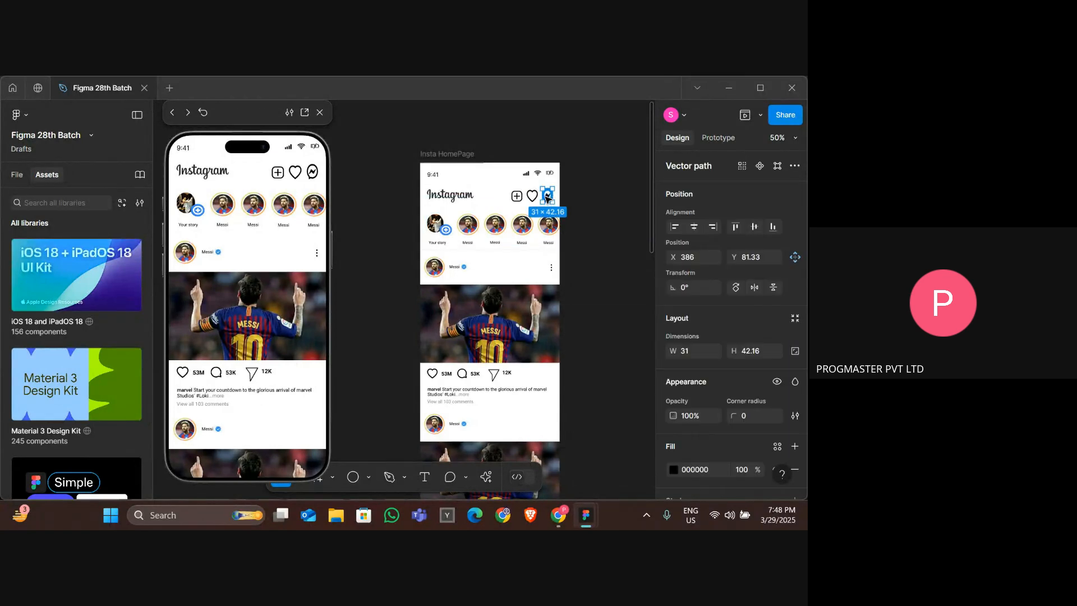
pyautogui.hotkey('ctrl', 'Down')
pyautogui.hotkey('ctrl', 'Up')
pyautogui.hotkey('ctrl', 'Up')
pyautogui.hotkey('ctrl', 'Up')
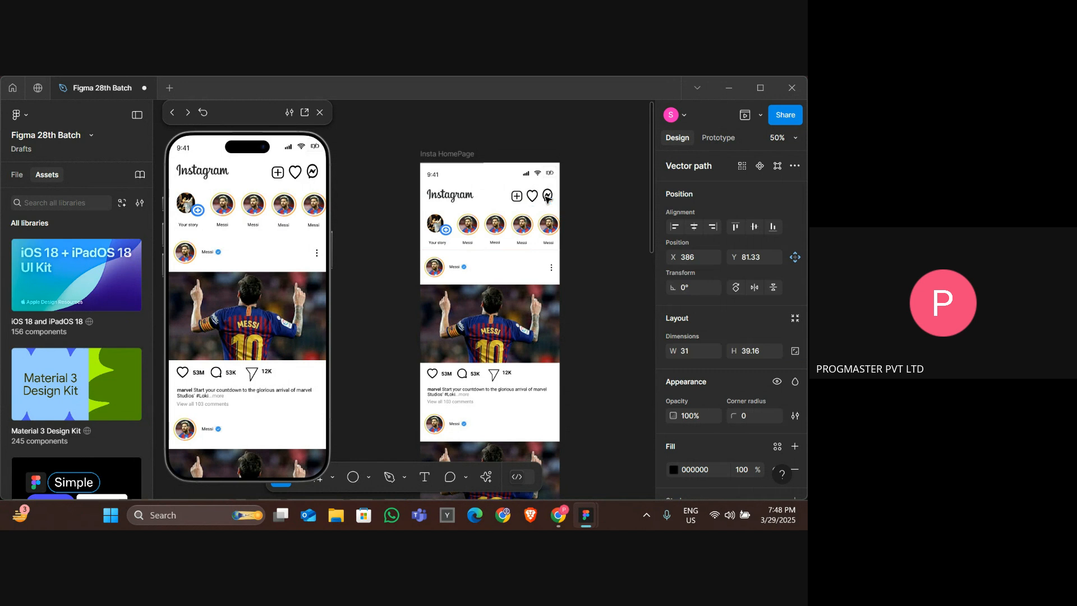
pyautogui.press('Down')
pyautogui.press('Down')
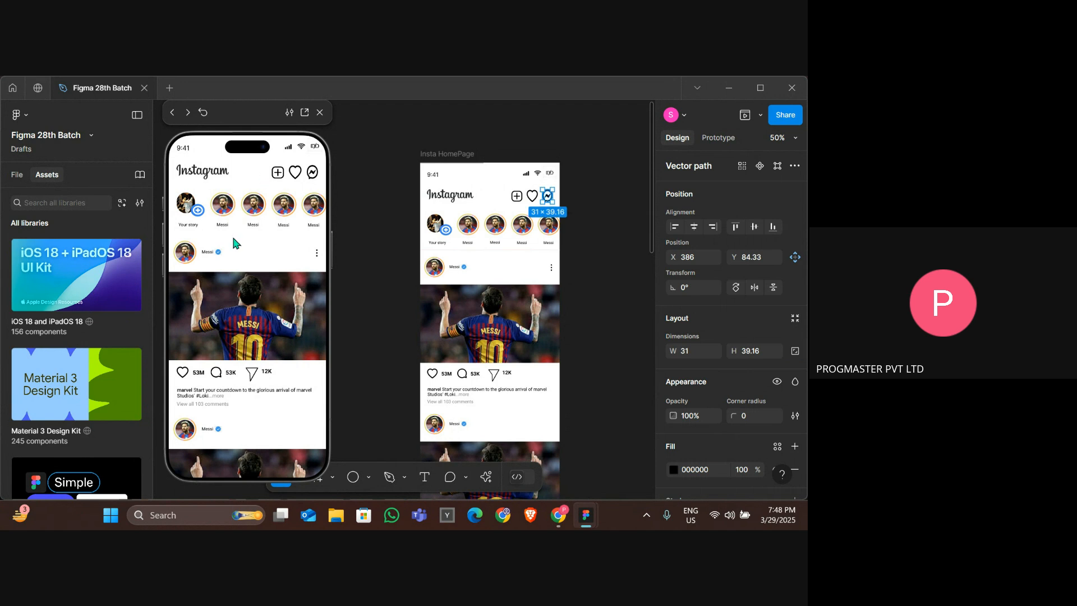
# Scroll the prototype preview to check the updated header icons.
pyautogui.scroll(-5, 265, 399)
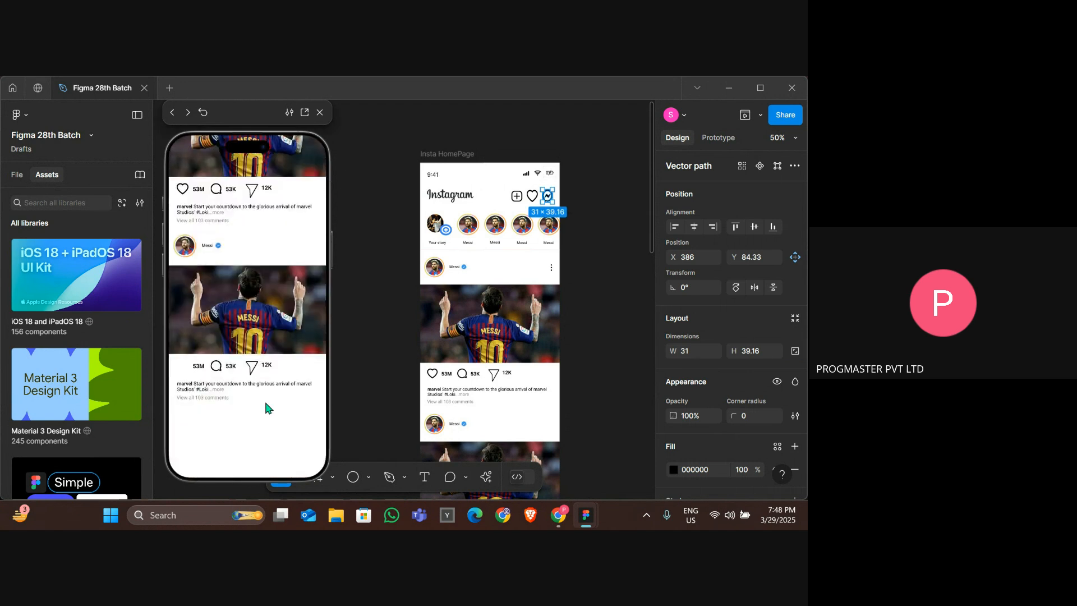
pyautogui.scroll(5, 264, 399)
pyautogui.scroll(3, 264, 402)
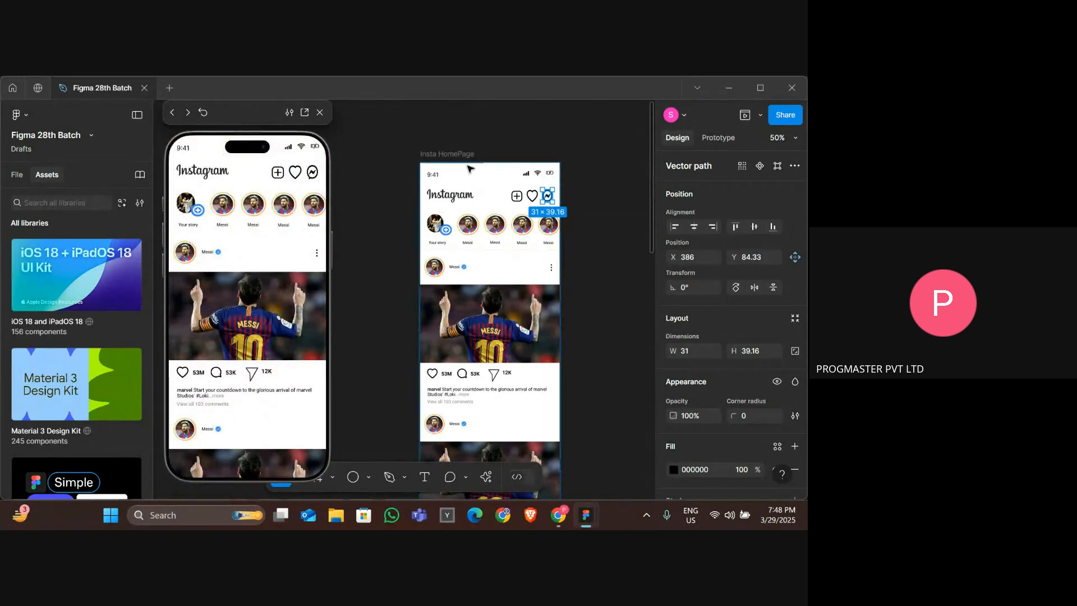
# Try lengthening the home page frame, then undo the last two changes.
pyautogui.click(447, 163)
pyautogui.scroll(-5, 503, 367)
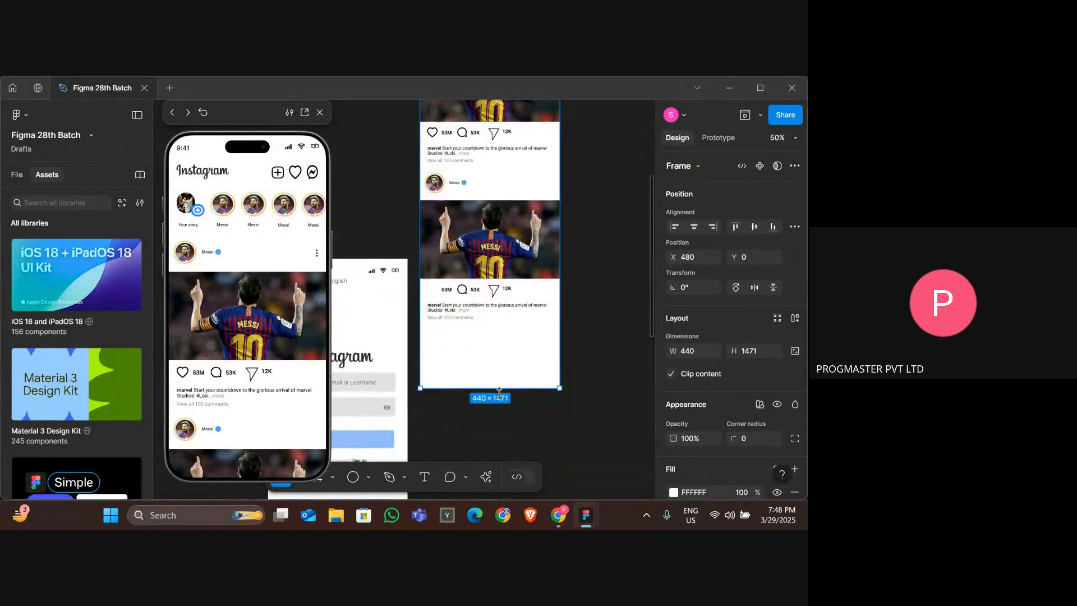
pyautogui.moveTo(499, 388); pyautogui.dragTo(499, 471)
pyautogui.hotkey('ctrl', 'z')
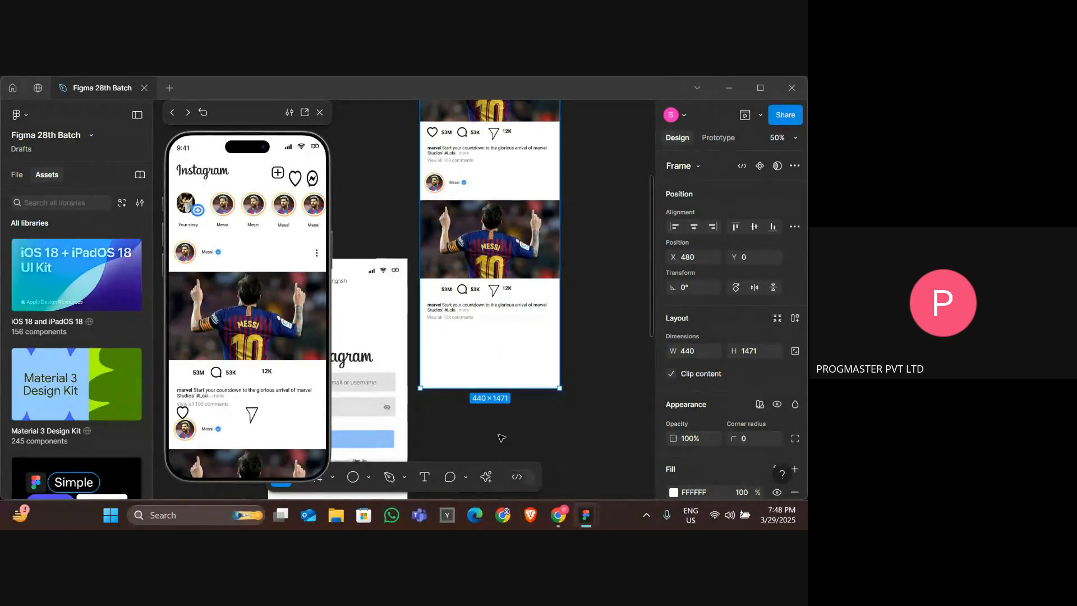
pyautogui.hotkey('ctrl', 'z')
# Adjust the home page frame's bottom edge to a height of 1469.
pyautogui.moveTo(484, 389); pyautogui.dragTo(519, 274)
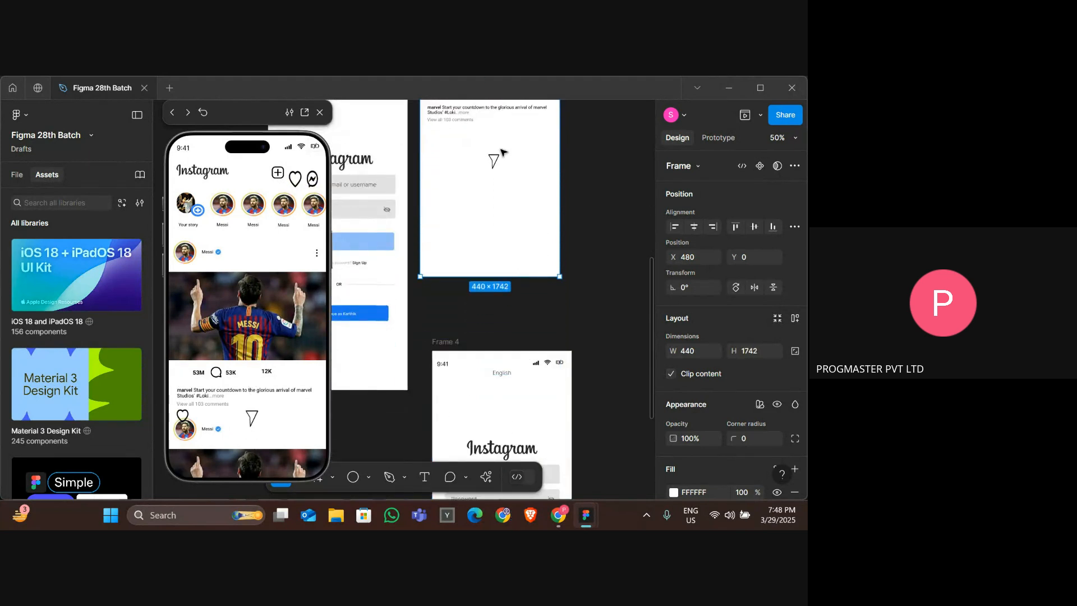
pyautogui.scroll(4, 493, 163)
pyautogui.scroll(-1, 494, 160)
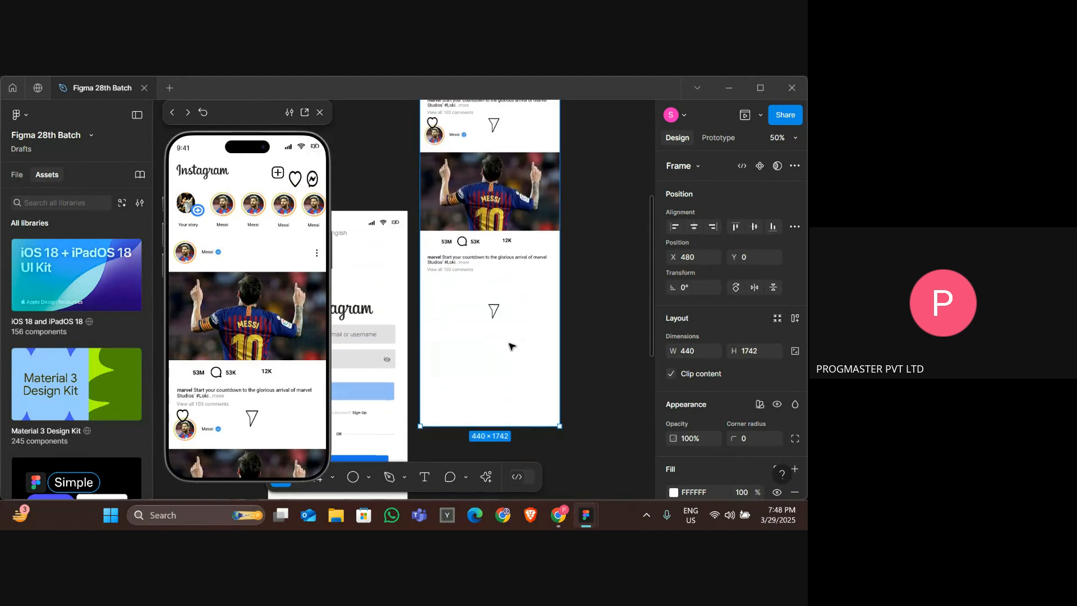
pyautogui.moveTo(494, 426); pyautogui.dragTo(488, 340)
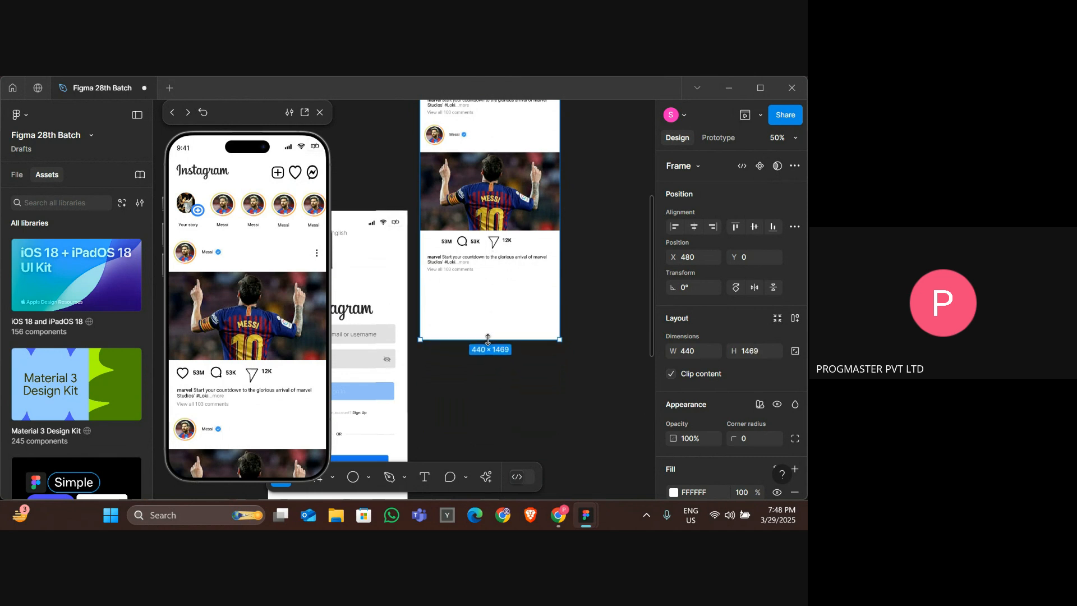
# Select the tilted share icon in the second post and scroll the prototype preview to review the feed.
pyautogui.doubleClick(497, 241)
pyautogui.hotkey('ctrl', 'Left')
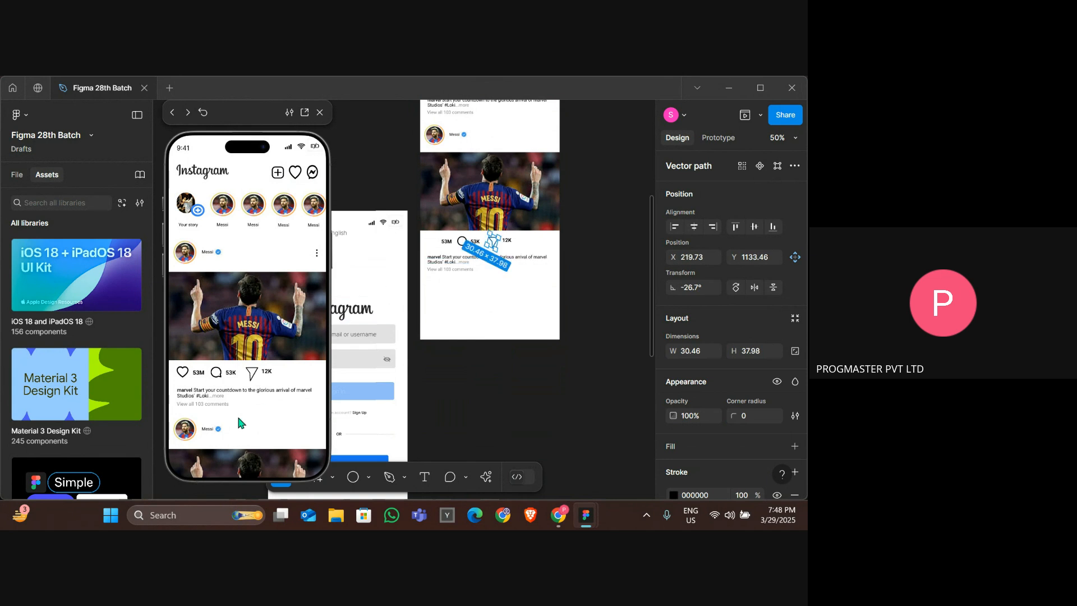
pyautogui.scroll(-3, 272, 357)
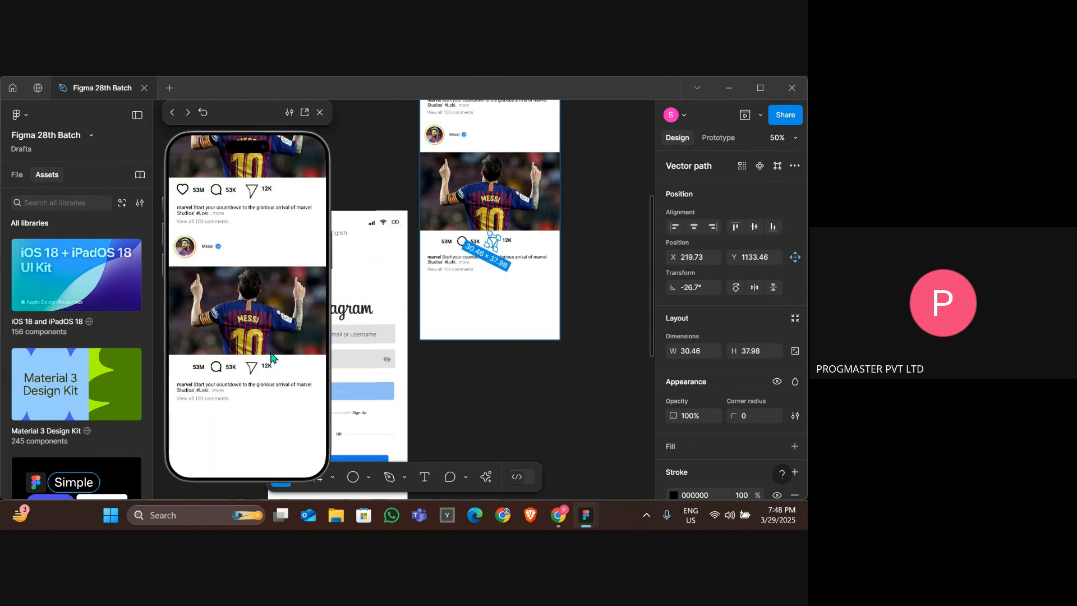
pyautogui.scroll(3, 272, 357)
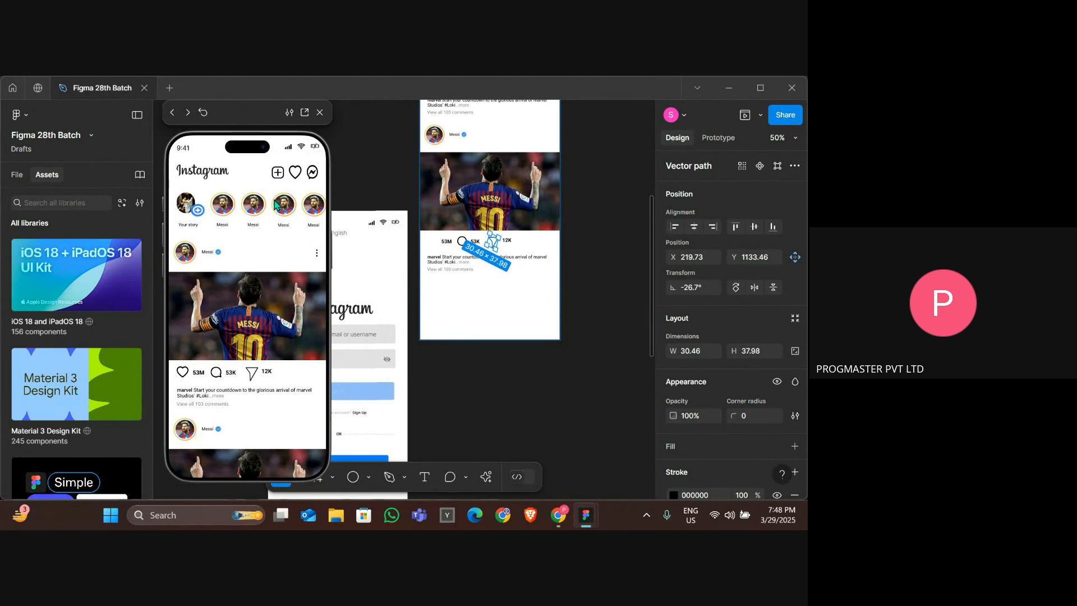
pyautogui.scroll(-3, 276, 283)
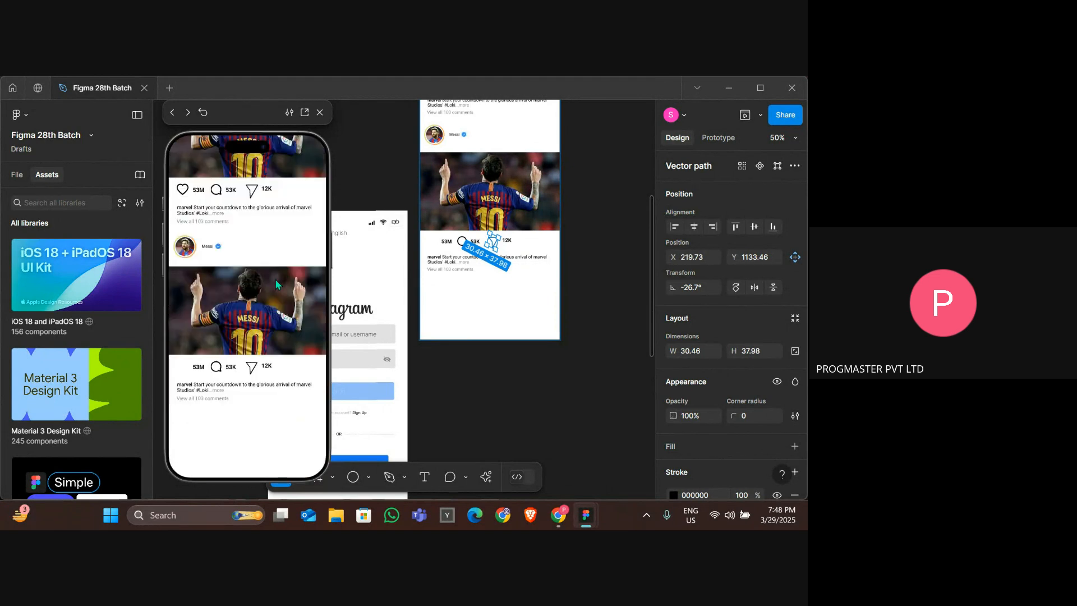
pyautogui.scroll(3, 275, 283)
pyautogui.scroll(-3, 276, 284)
pyautogui.scroll(3, 276, 283)
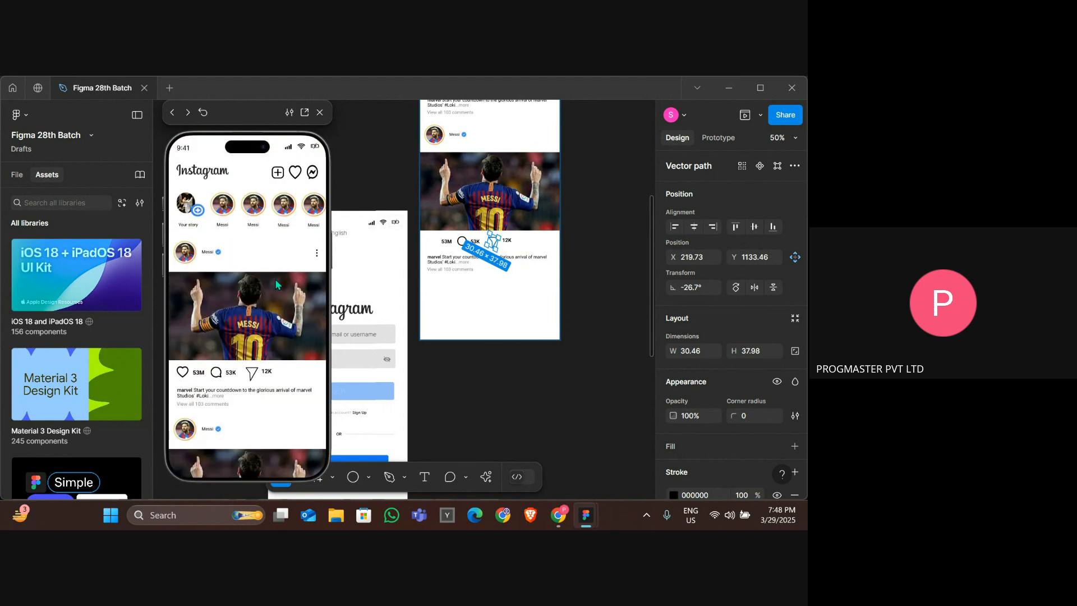
# Switch to the browser and close the Instagram icon search tabs.
pyautogui.hotkey('alt', 'Tab')
pyautogui.hotkey('alt', 'Tab')
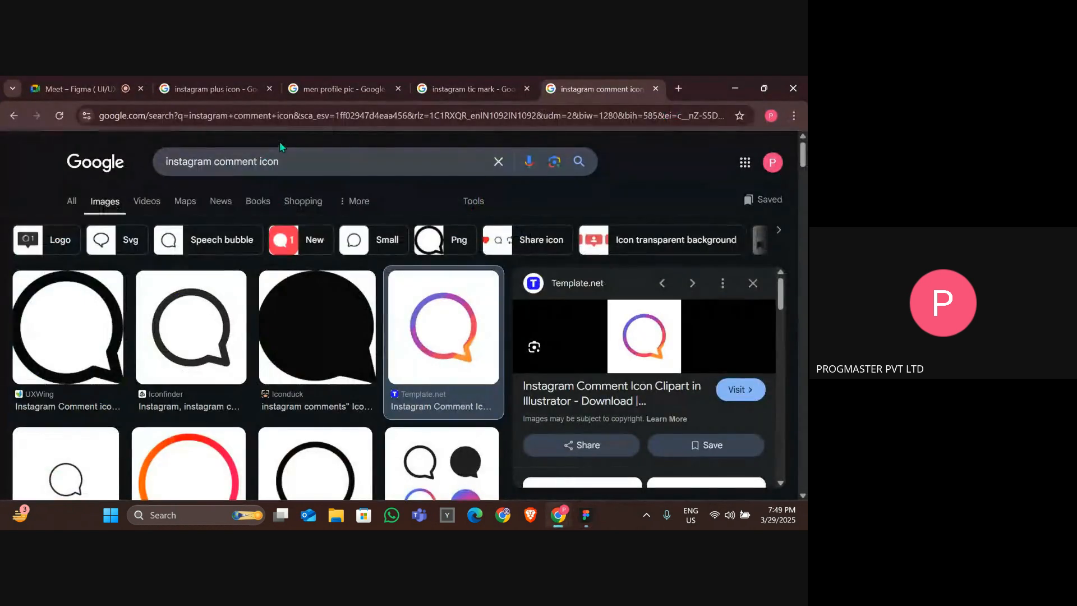
pyautogui.click(269, 90)
pyautogui.click(268, 89)
pyautogui.click(268, 89)
pyautogui.middleClick(268, 89)
pyautogui.middleClick(268, 89)
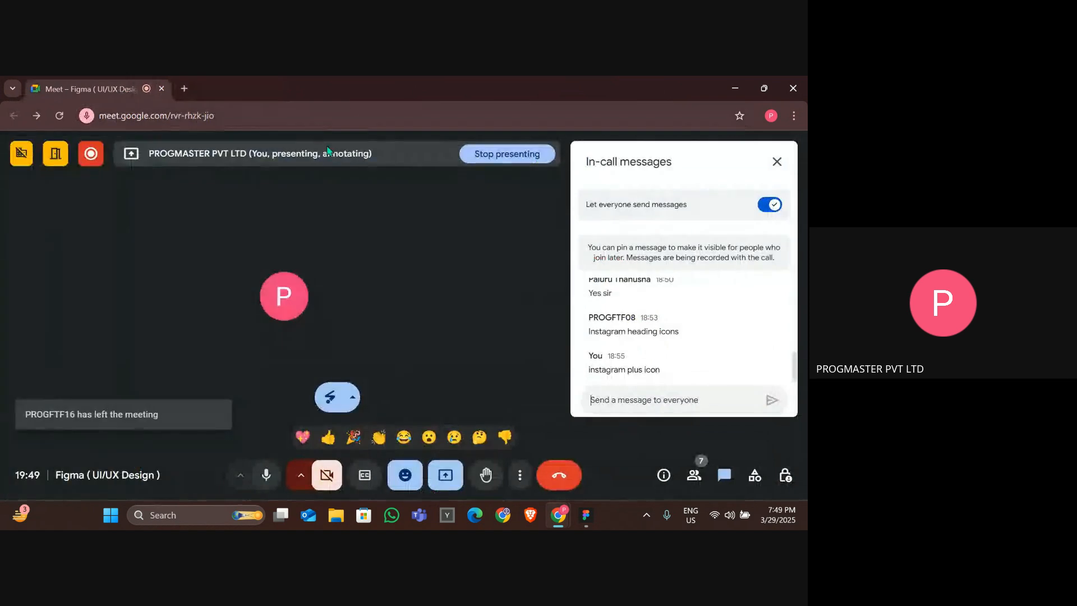